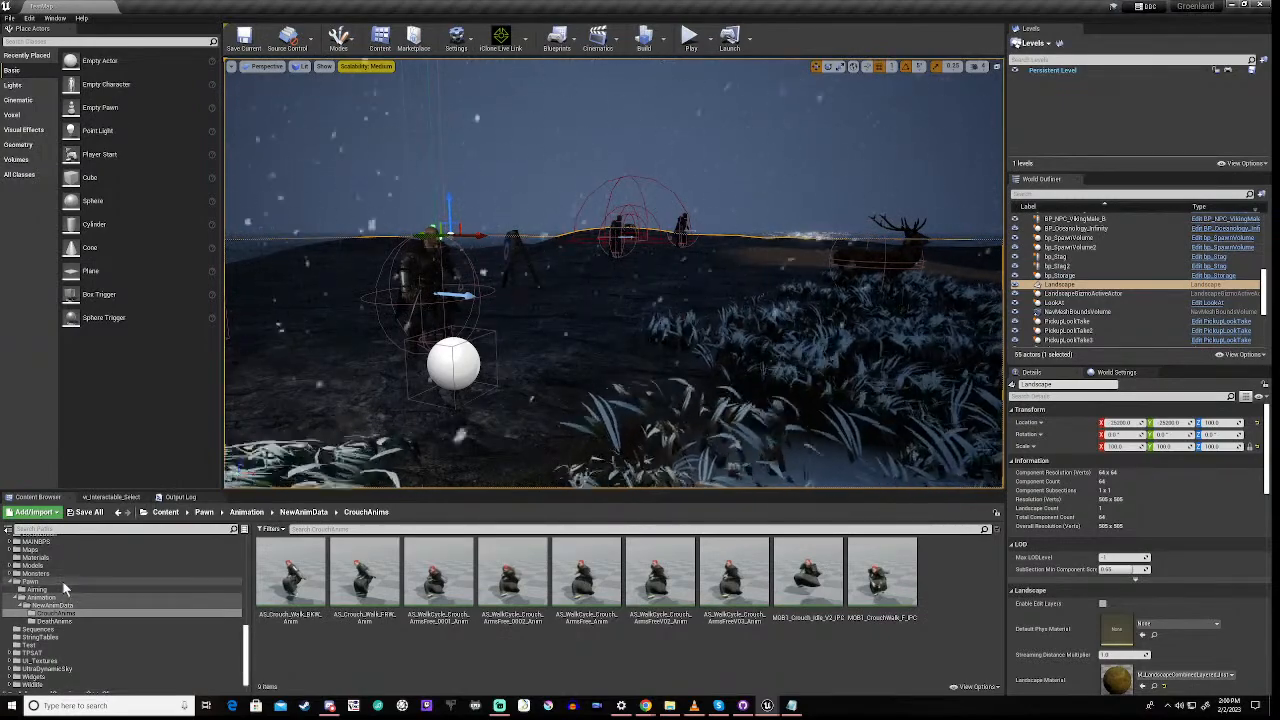
Add an enumerator with the display name Crouching to the enum_ActionMode asset in the Pawn folder
{"action": "left_click", "coordinate": [80, 580]}
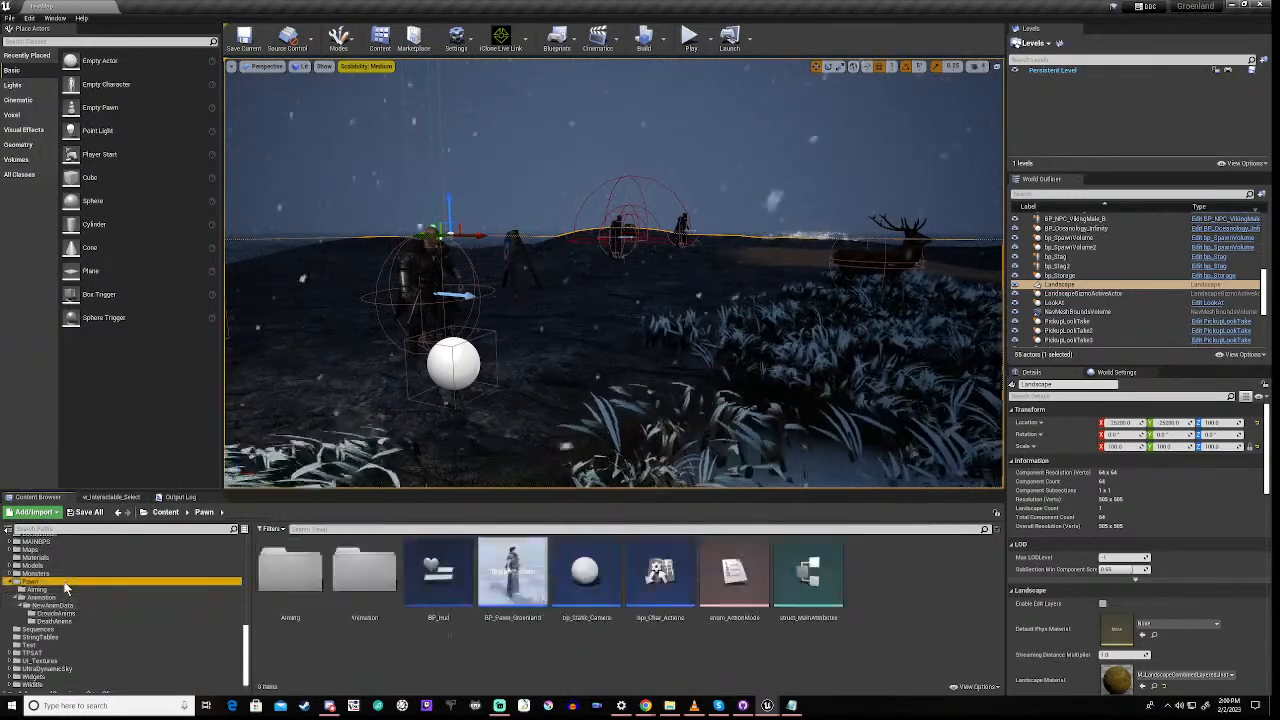
{"action": "double_click", "coordinate": [741, 585]}
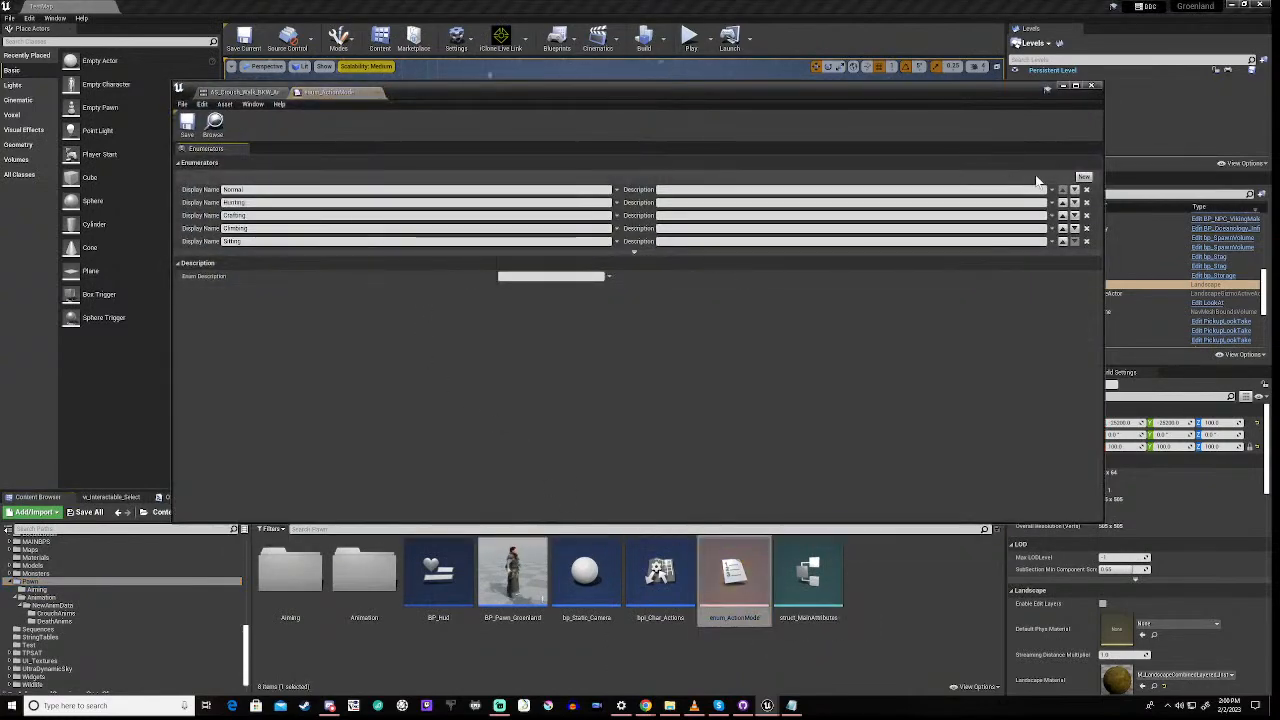
{"action": "left_click", "coordinate": [1084, 177]}
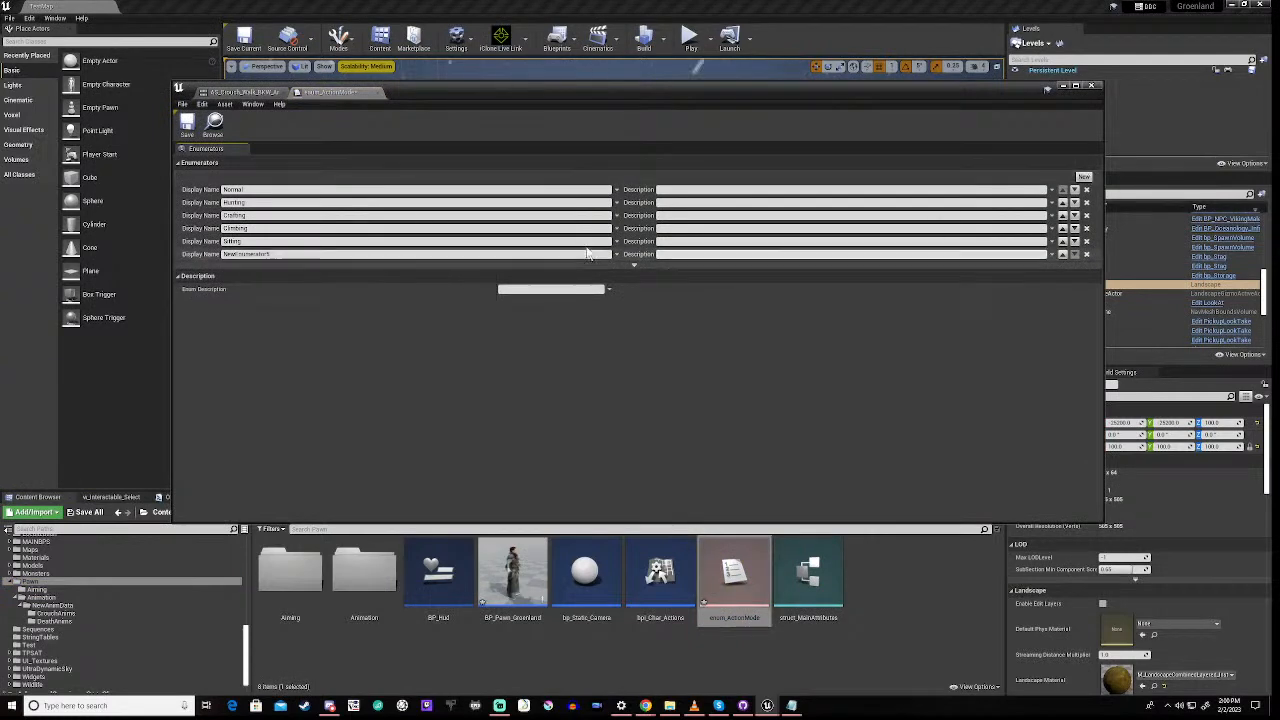
{"action": "double_click", "coordinate": [262, 254]}
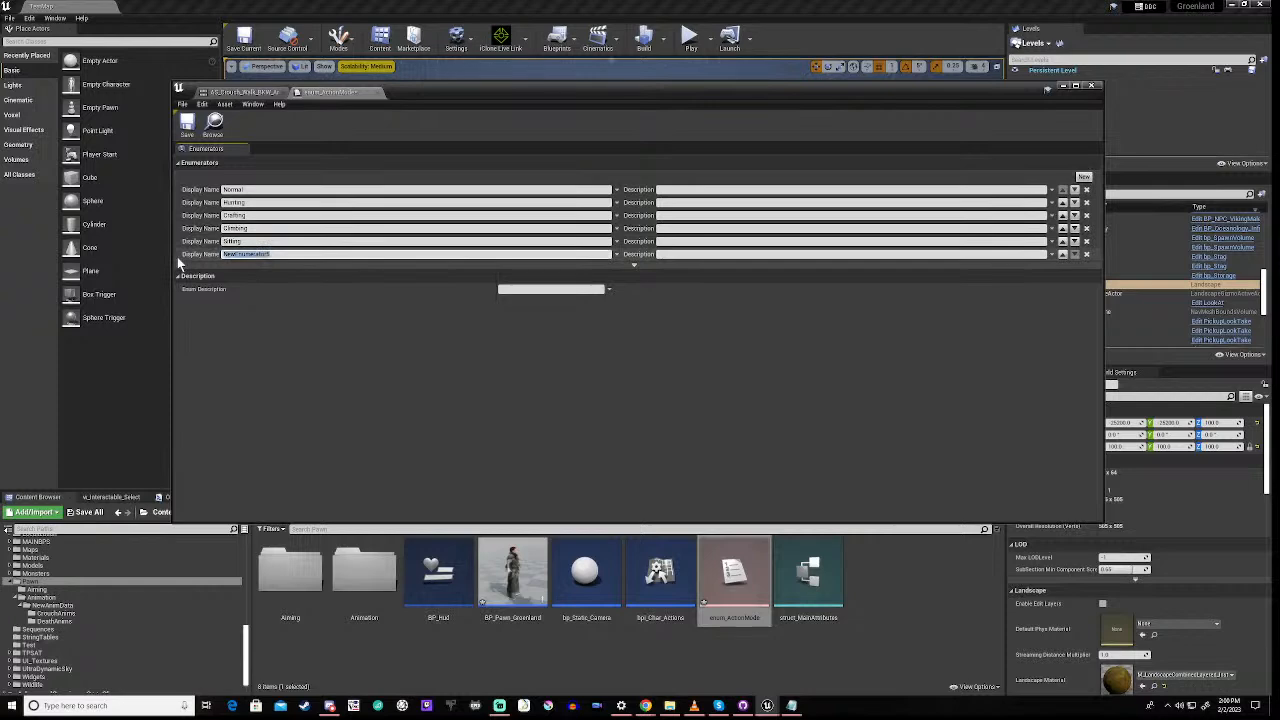
{"action": "type", "text": "E"}
{"action": "type", "text": "rouching"}
{"action": "key", "text": "Return"}
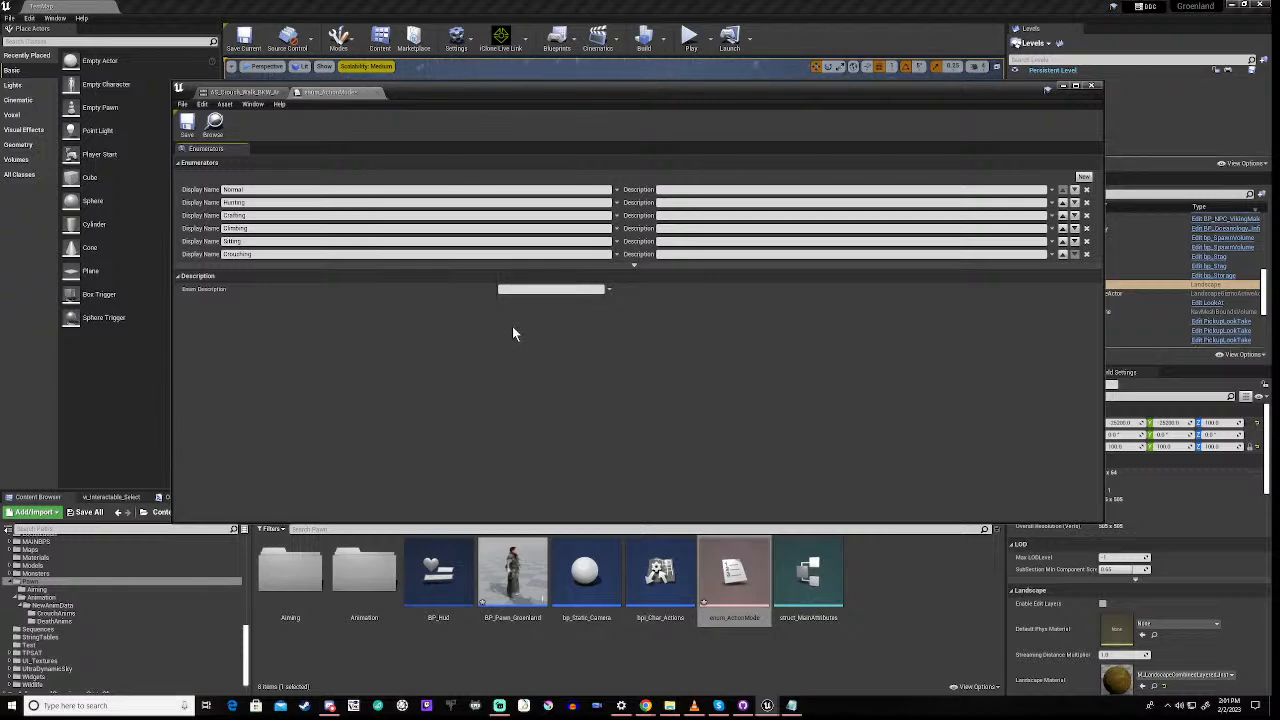
Play the AS_Crouch_Walk_BKW_Anim animation in its preview
{"action": "left_click", "coordinate": [240, 92]}
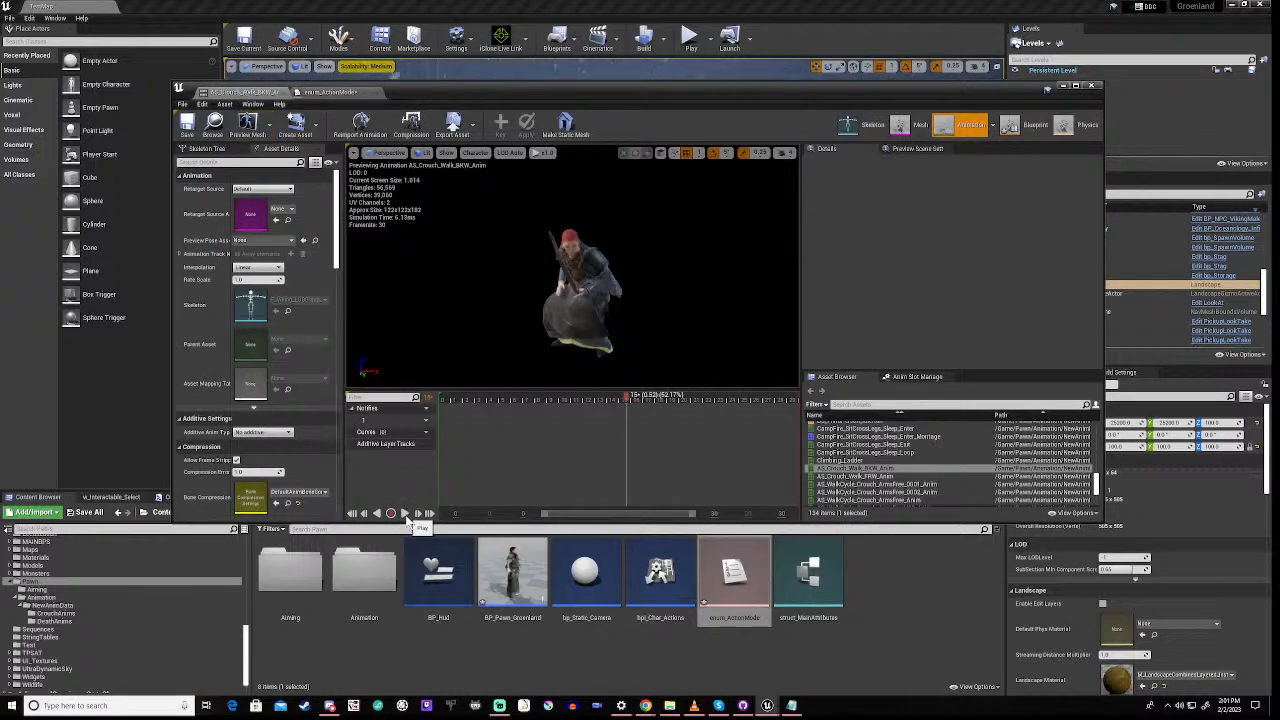
{"action": "left_click", "coordinate": [405, 514]}
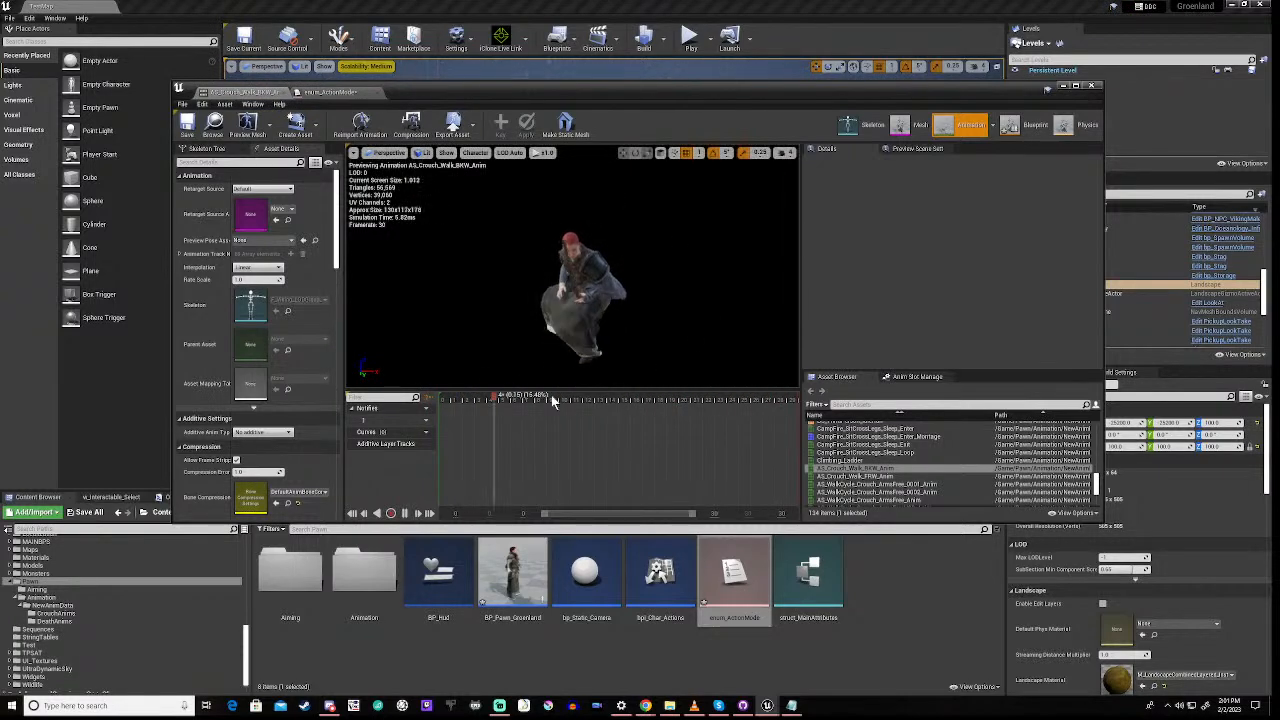
Open AS_Crouch_Walk_FRW_Anim from the NewAnimData crouch animations folder, pause its playback and rewind it to frame 0
{"action": "double_click", "coordinate": [362, 578]}
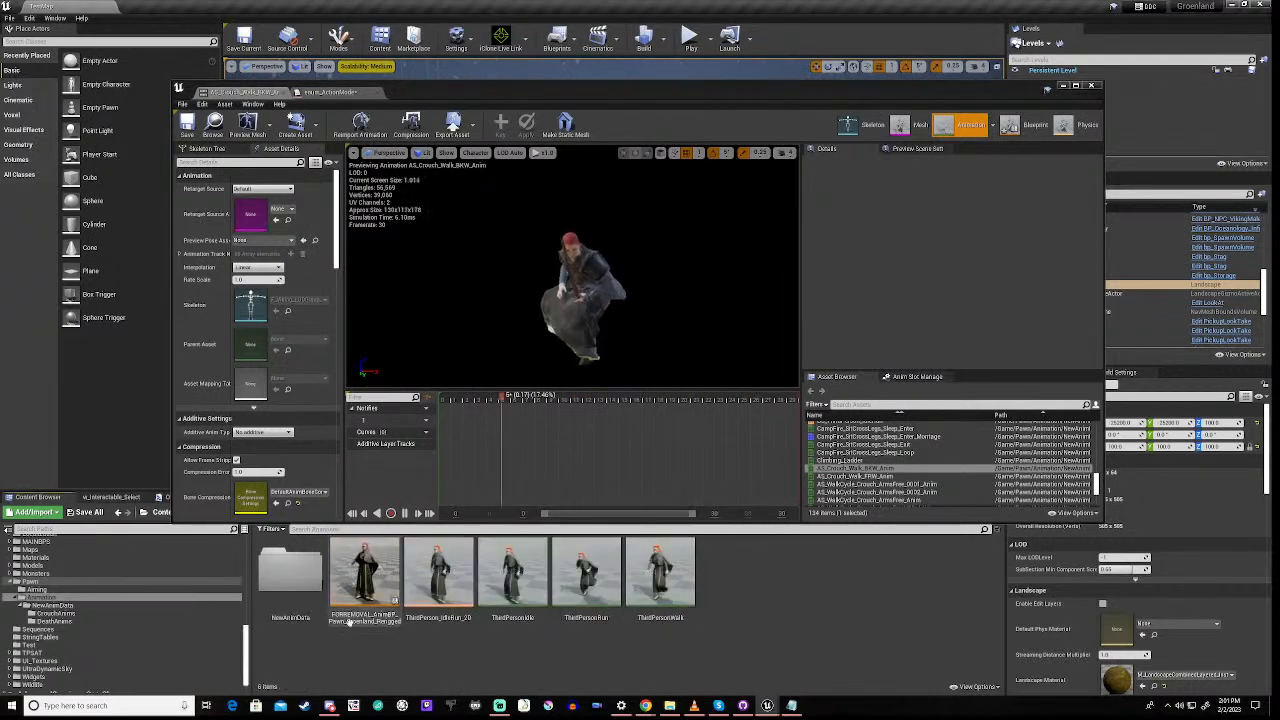
{"action": "double_click", "coordinate": [290, 575]}
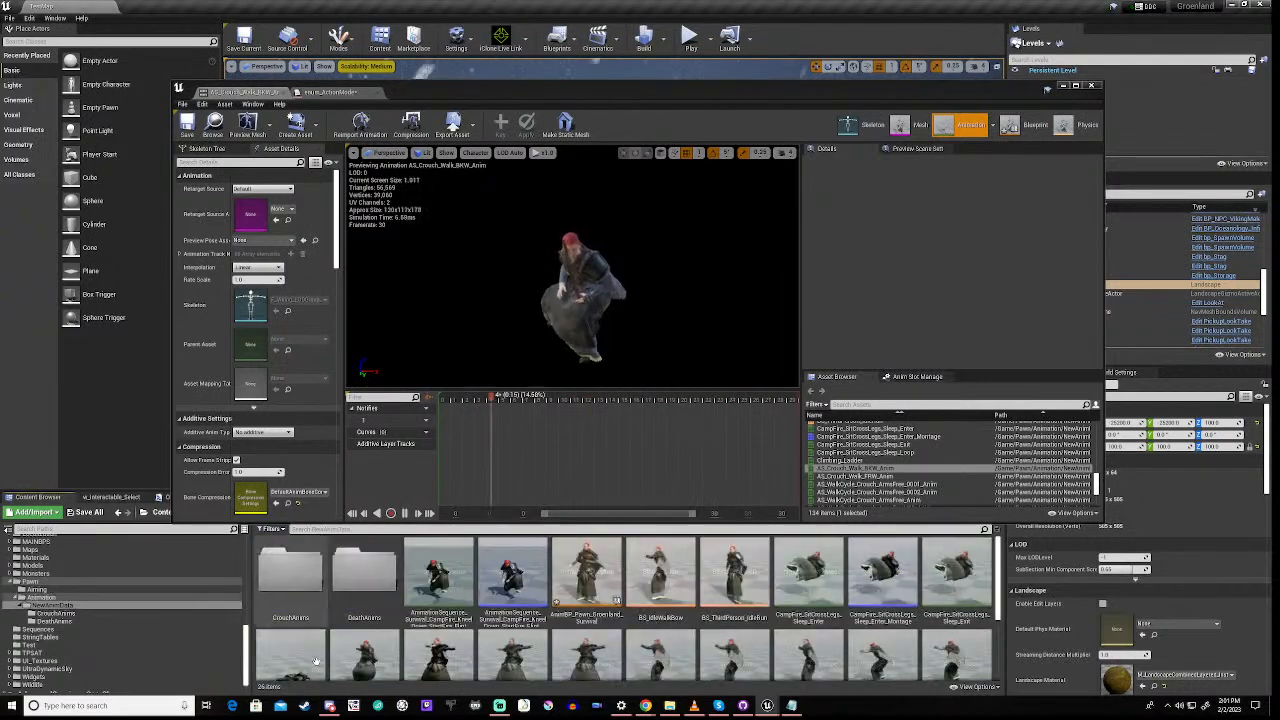
{"action": "left_click", "coordinate": [298, 581]}
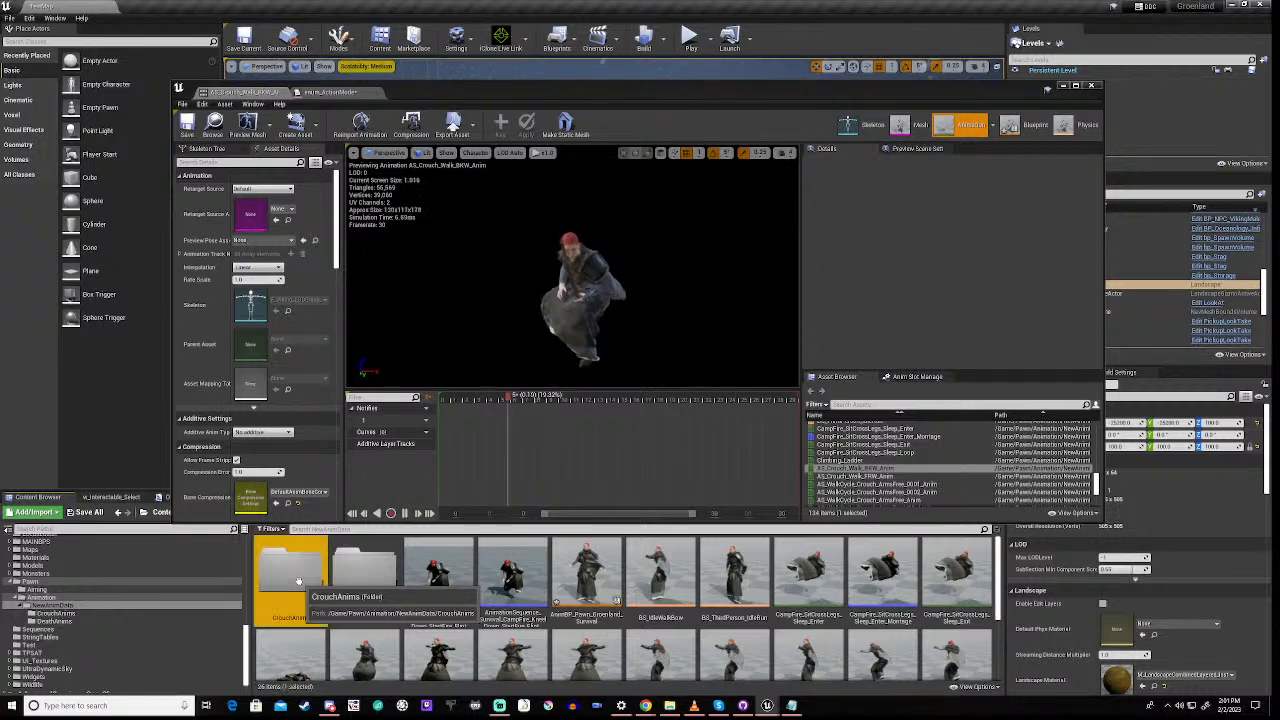
{"action": "double_click", "coordinate": [298, 581]}
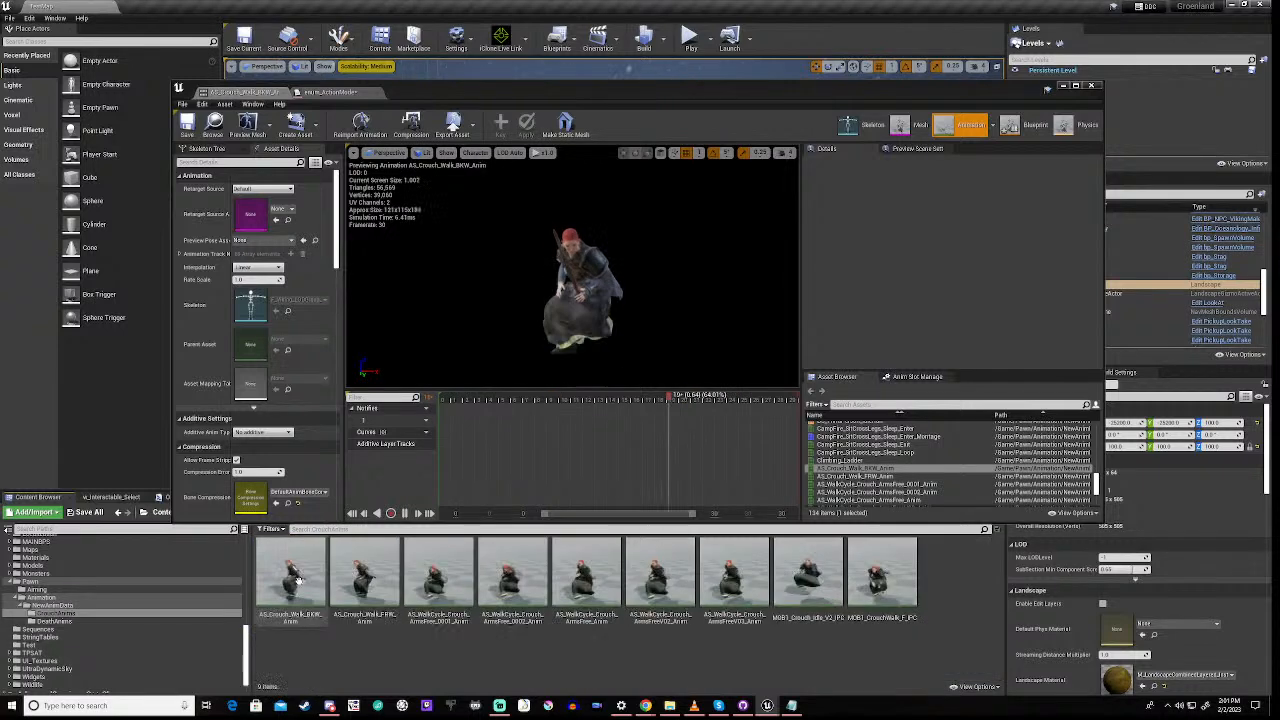
{"action": "double_click", "coordinate": [362, 581]}
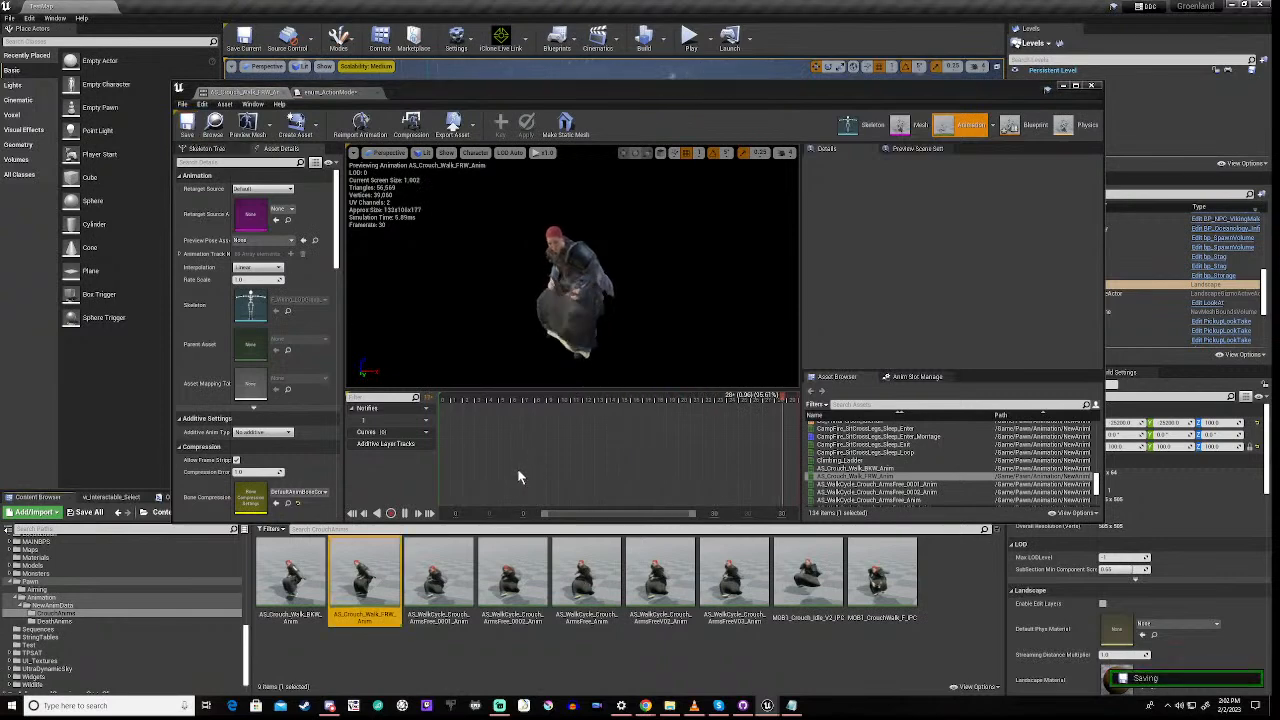
{"action": "left_click", "coordinate": [404, 513]}
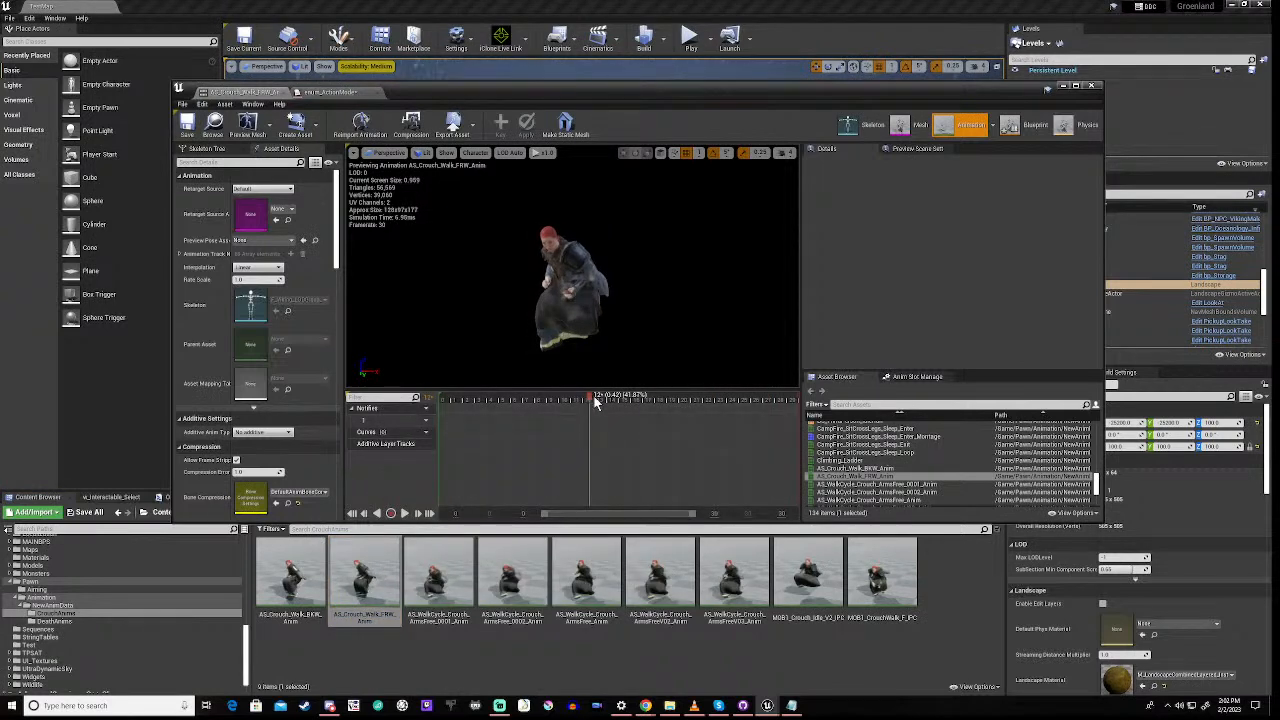
{"action": "left_click_drag", "start_coordinate": [593, 400], "coordinate": [455, 402]}
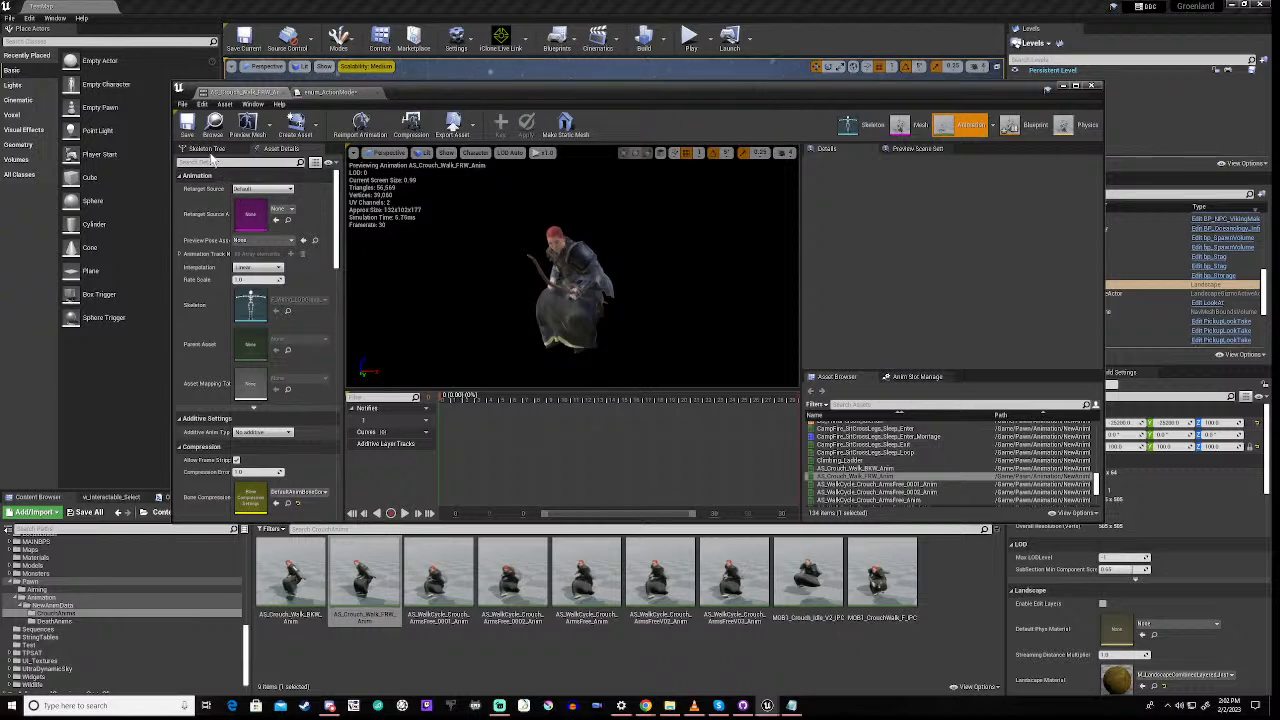
Duplicate AS_Crouch_Walk_FRW_Anim and rename the copy AS_Crouch_Walk_FRW_WithBow
{"action": "right_click", "coordinate": [369, 586]}
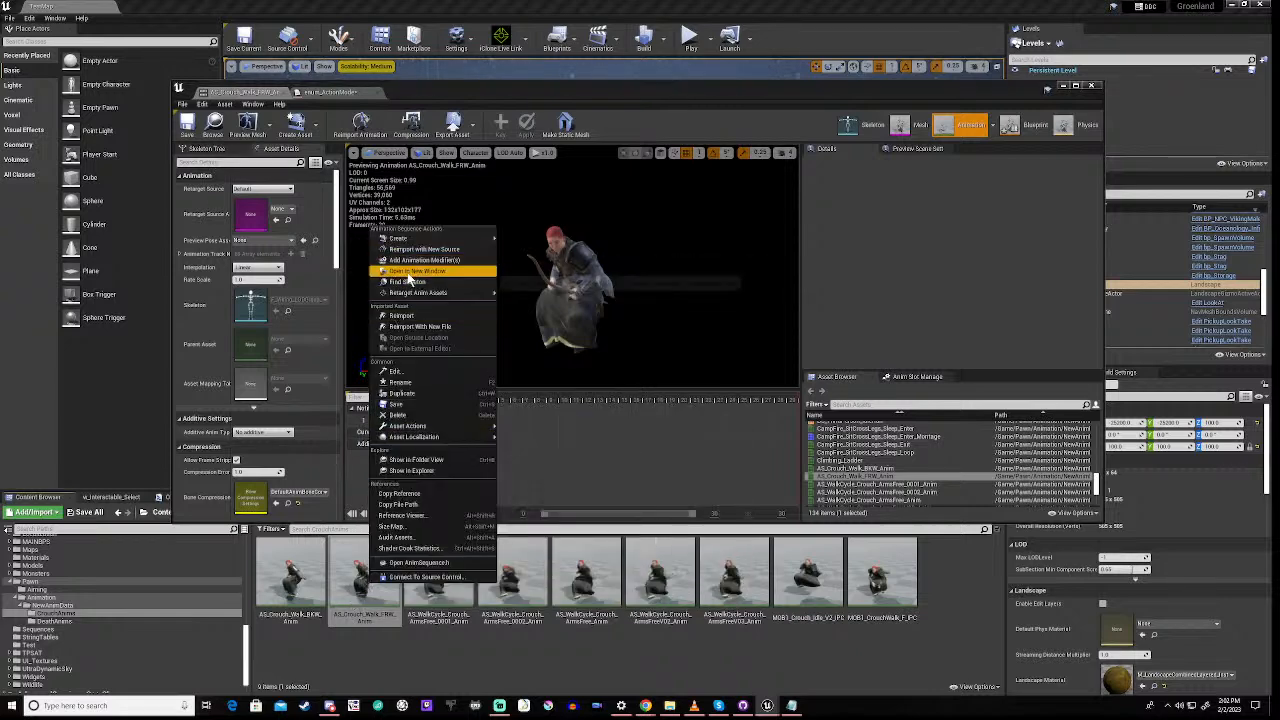
{"action": "left_click", "coordinate": [423, 394]}
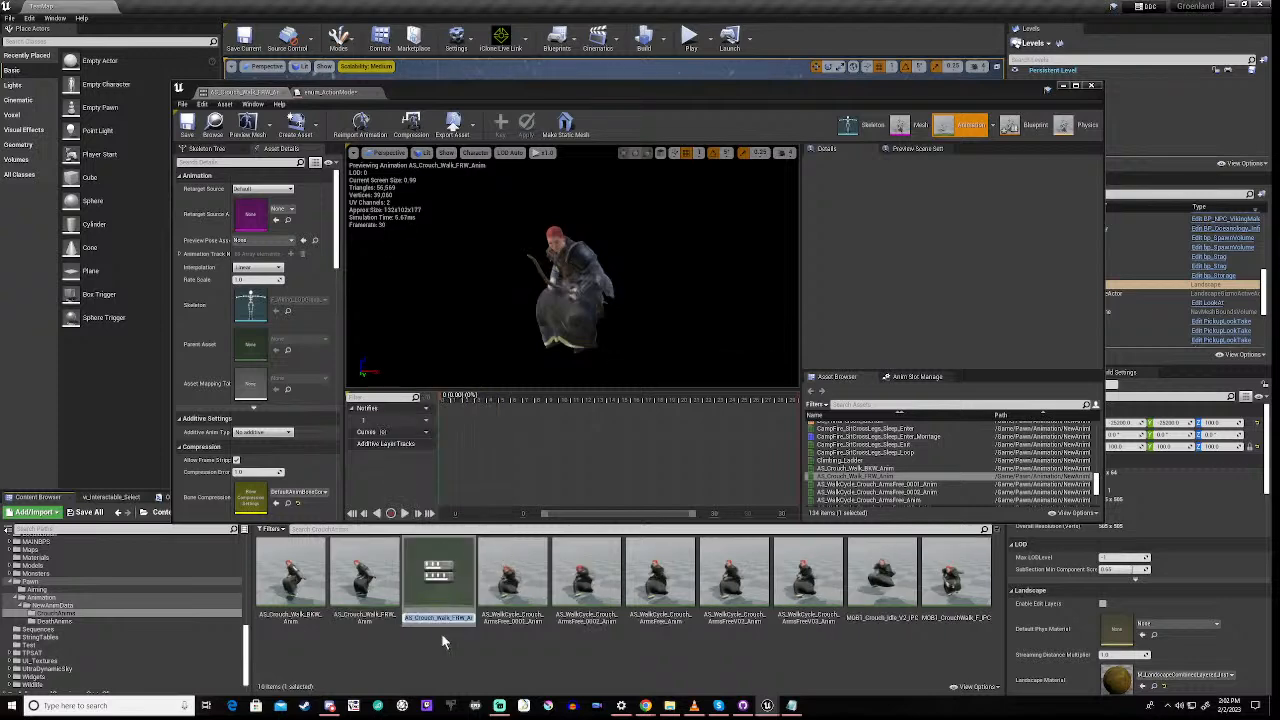
{"action": "key", "text": "Return"}
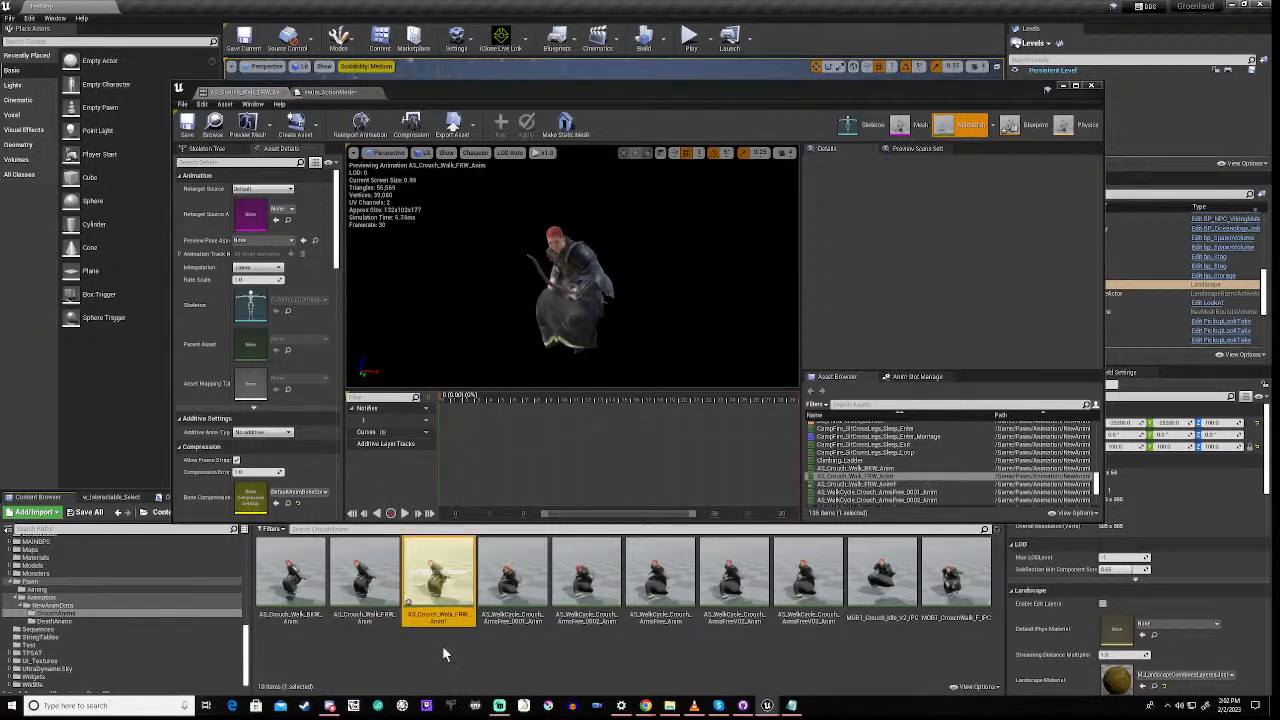
{"action": "mouse_move", "coordinate": [443, 620]}
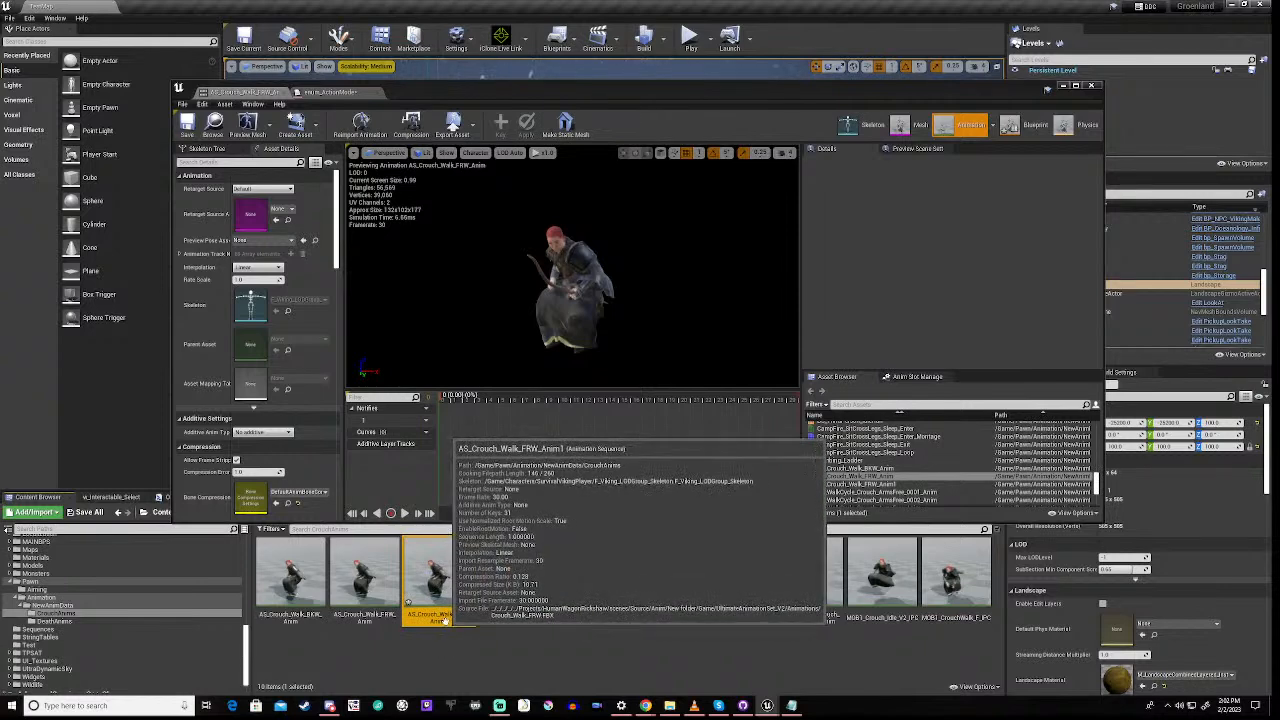
{"action": "right_click", "coordinate": [453, 618]}
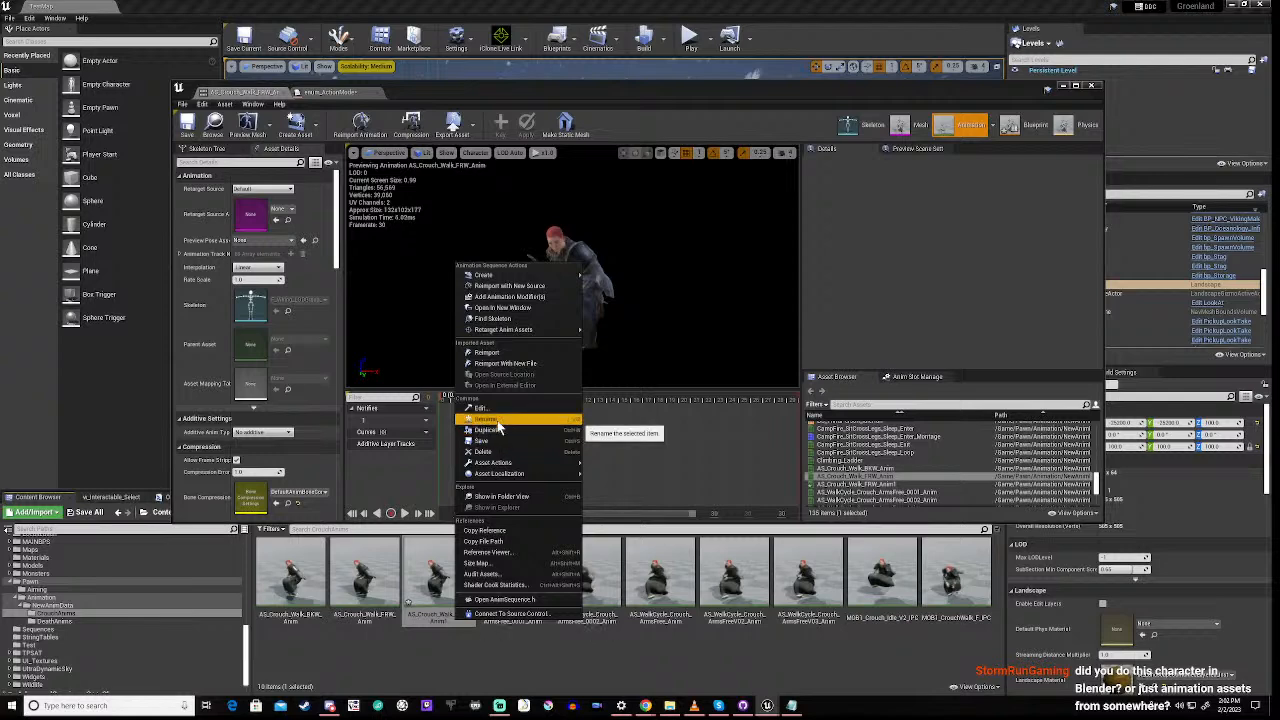
{"action": "left_click", "coordinate": [497, 421]}
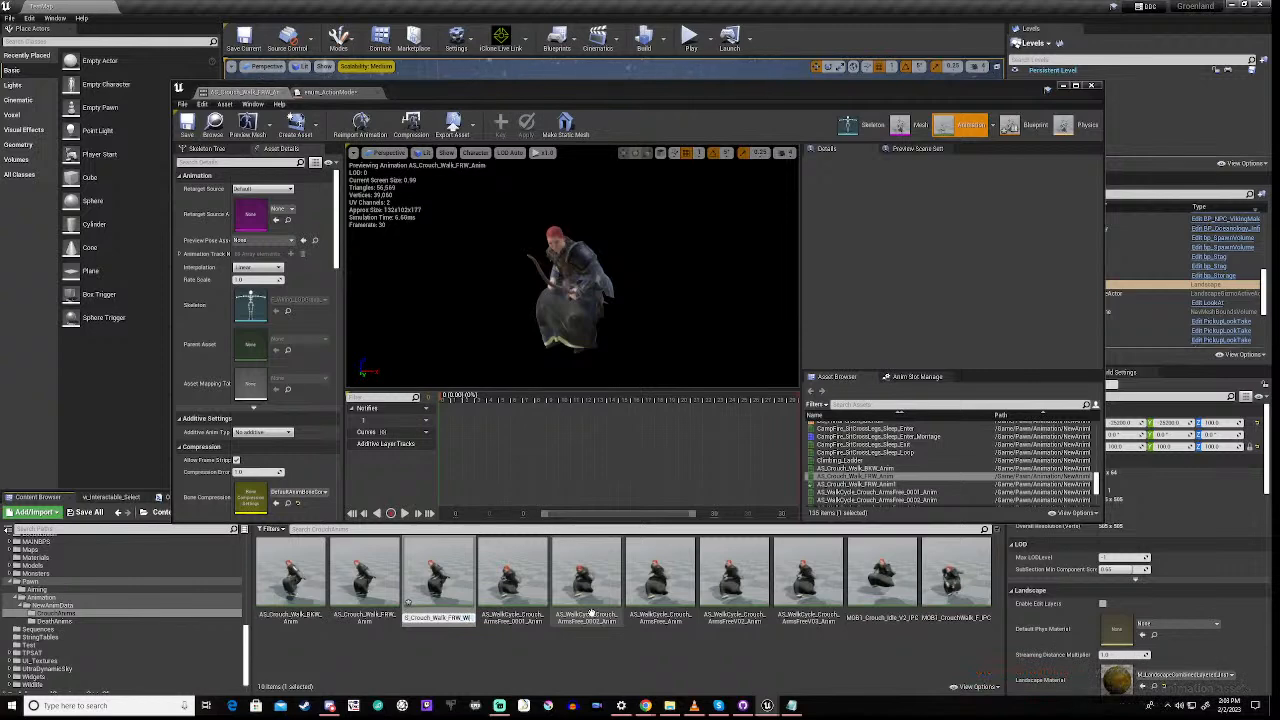
{"action": "type", "text": "Bow"}
{"action": "key", "text": "Return"}
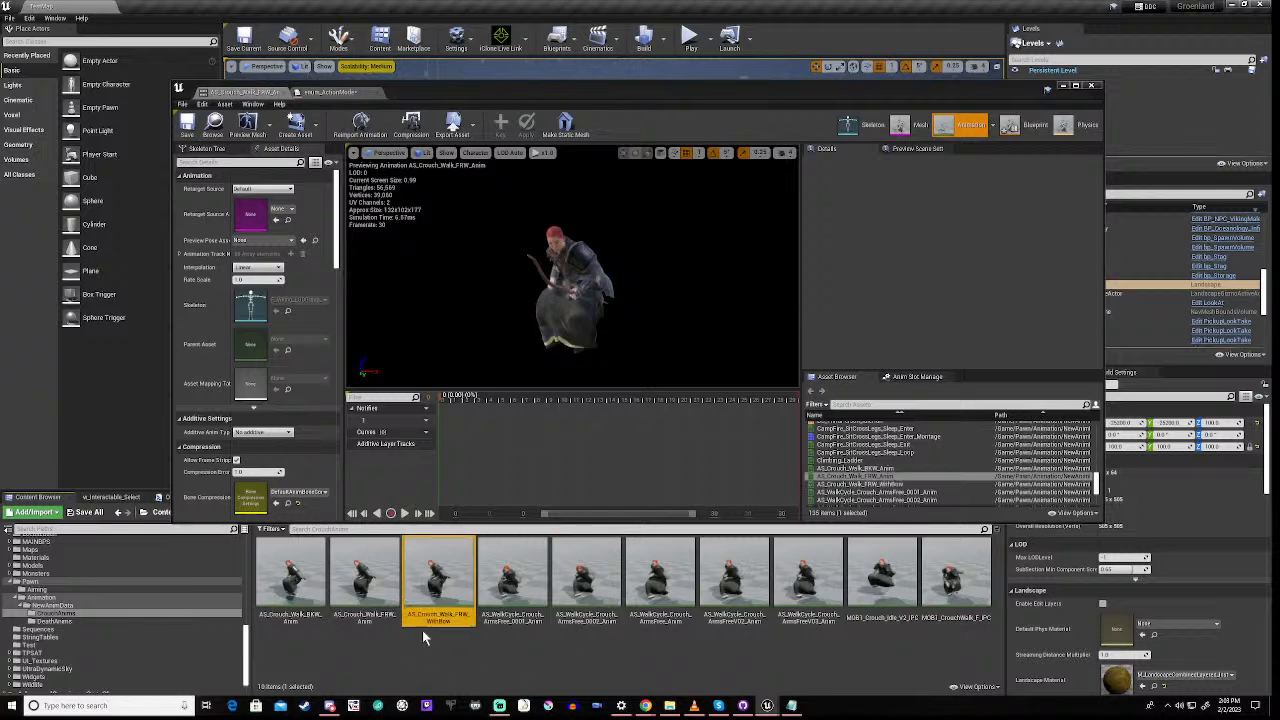
Open AS_Crouch_Walk_FRW_WithBow and select the hand_l bone in its skeleton
{"action": "double_click", "coordinate": [431, 566]}
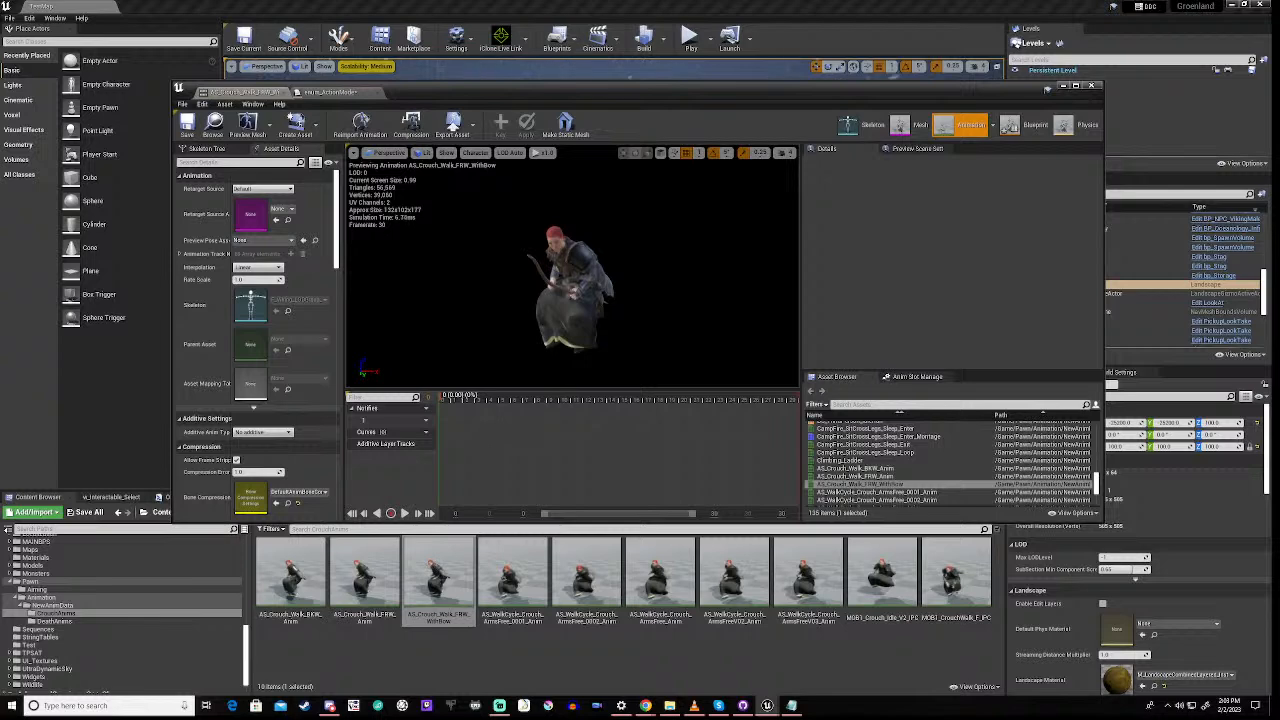
{"action": "left_click", "coordinate": [220, 149]}
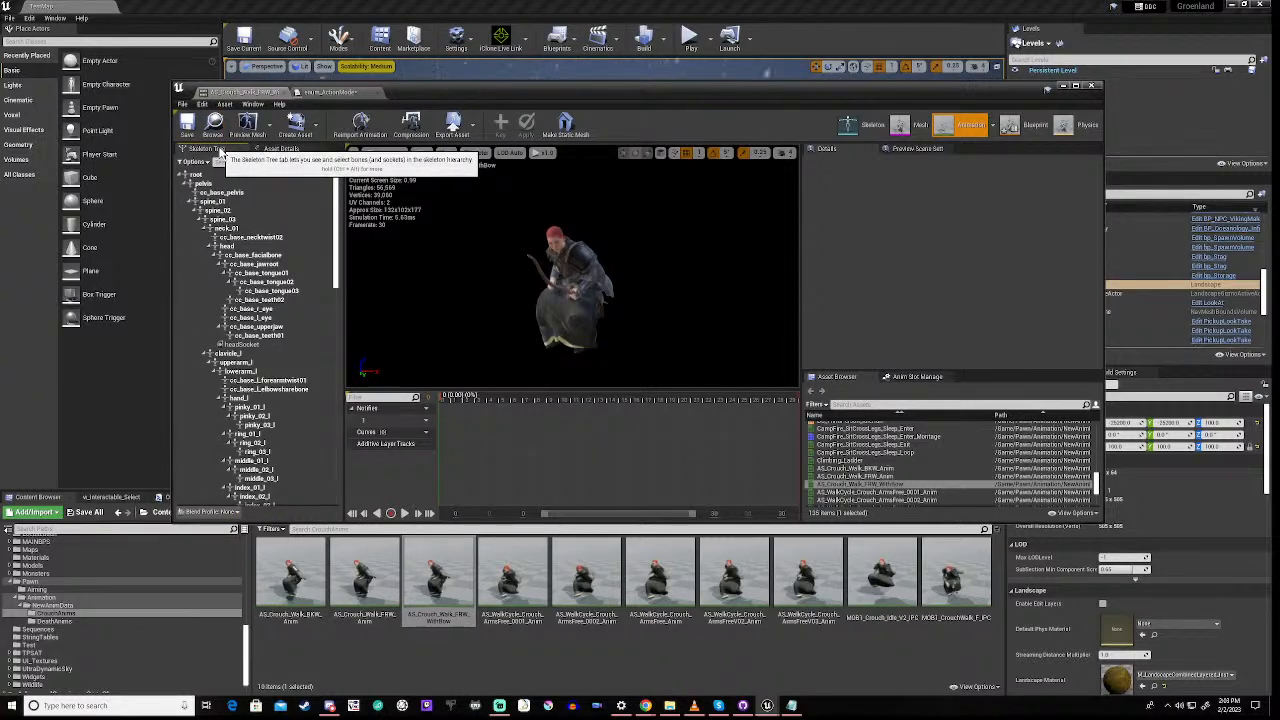
{"action": "left_click", "coordinate": [250, 372]}
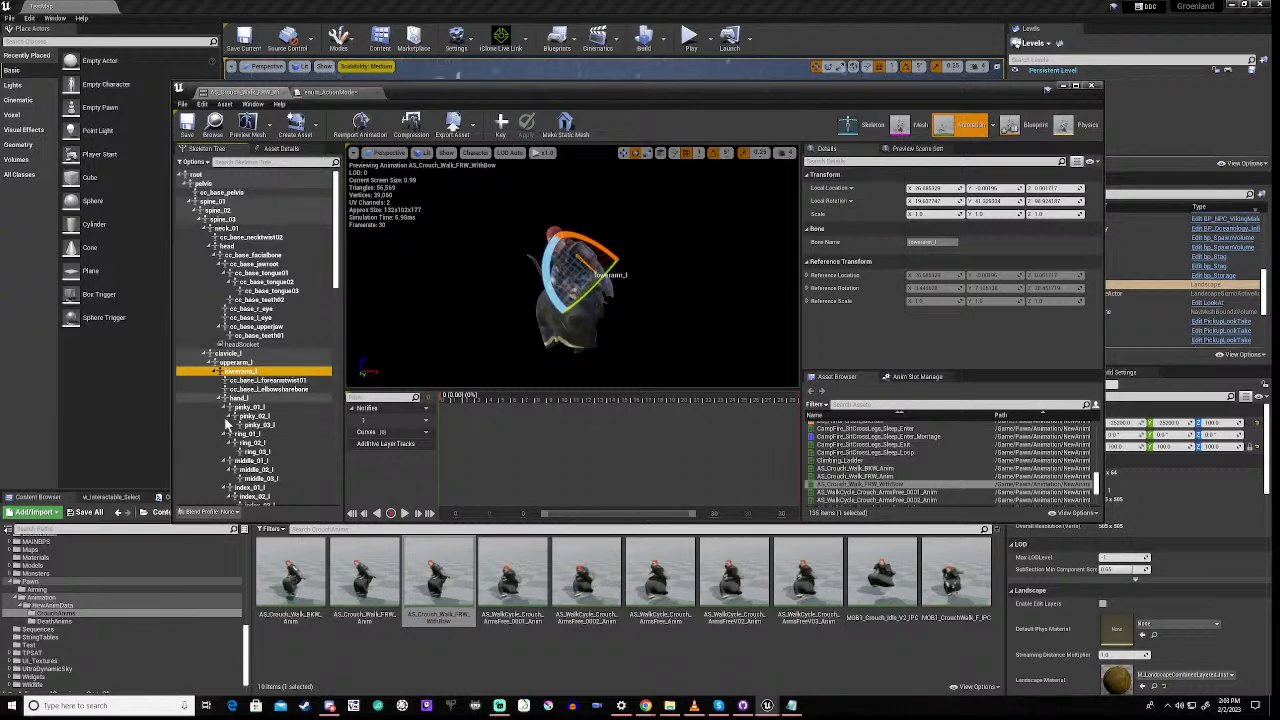
{"action": "left_click", "coordinate": [263, 381]}
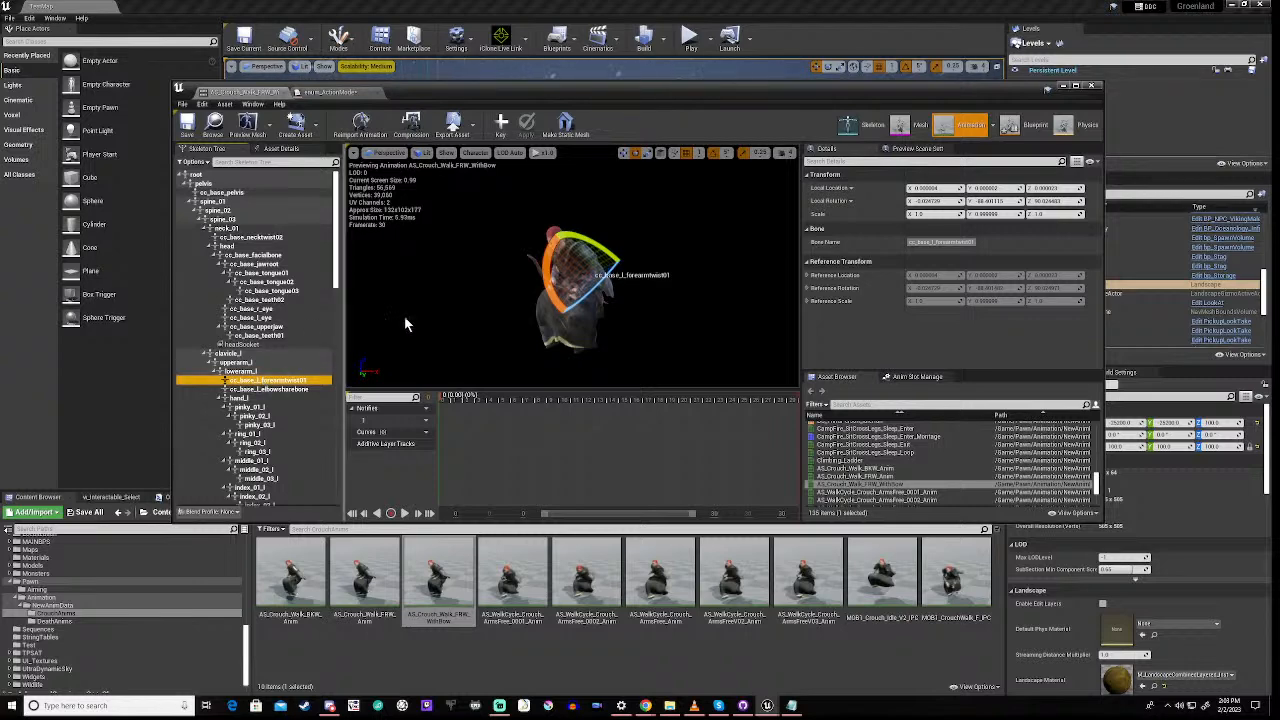
{"action": "scroll", "coordinate": [572, 266], "scroll_direction": "up", "scroll_amount": 5}
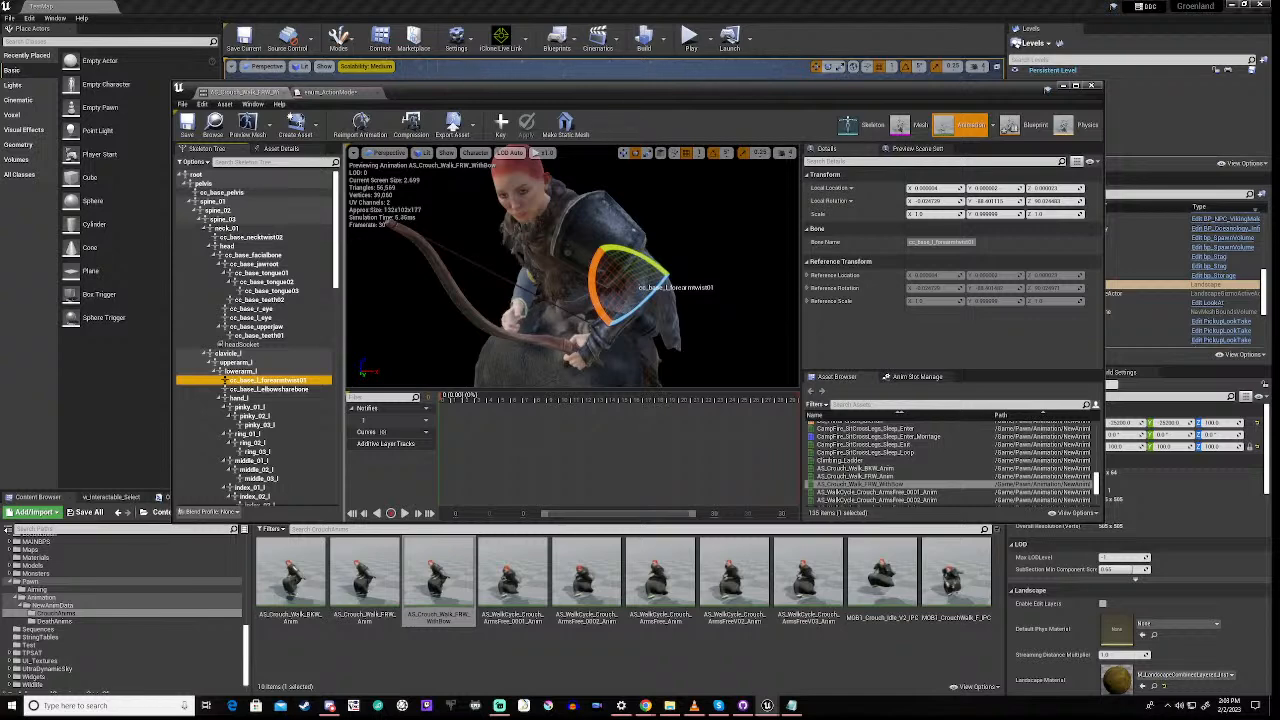
{"action": "left_click", "coordinate": [215, 372]}
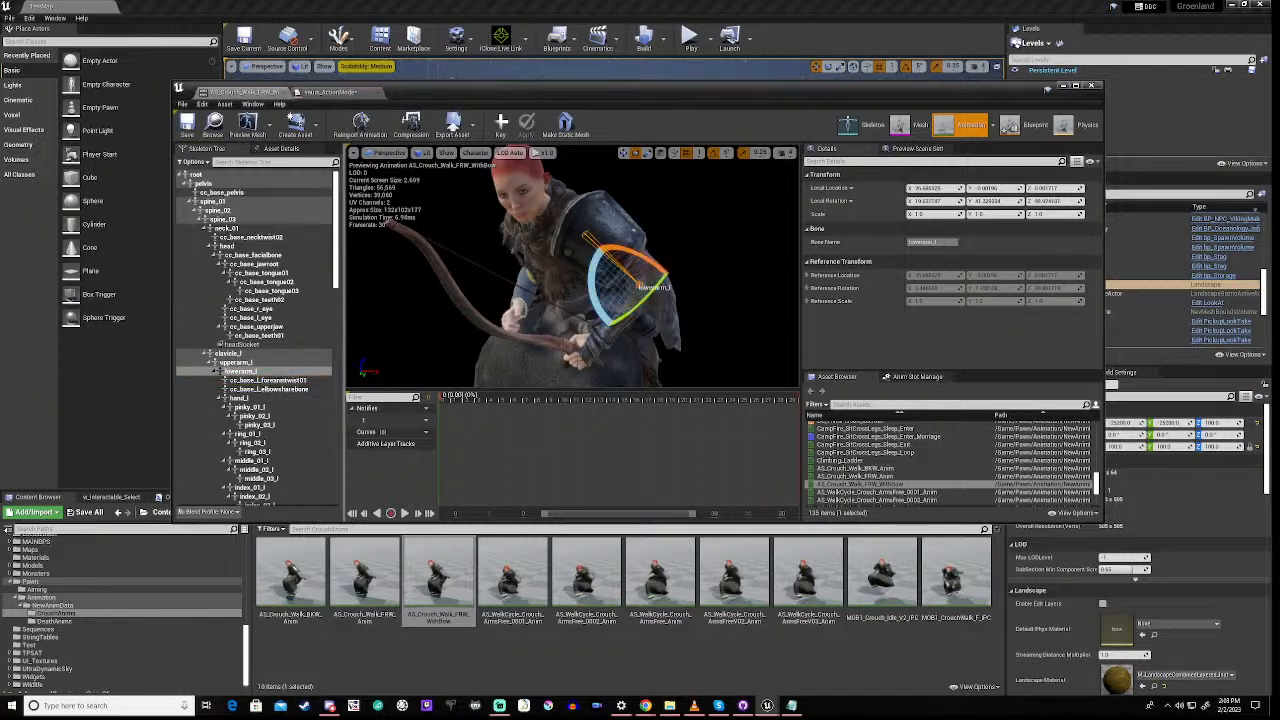
{"action": "left_click", "coordinate": [265, 390]}
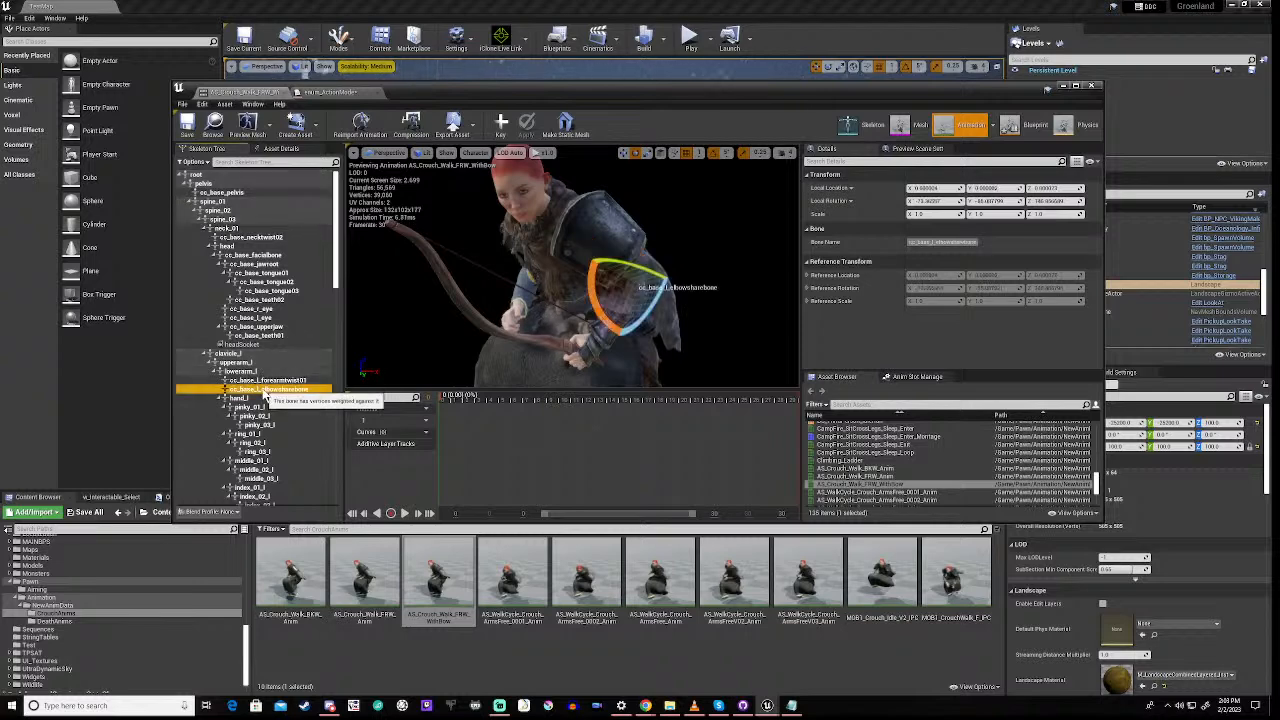
{"action": "left_click", "coordinate": [263, 399]}
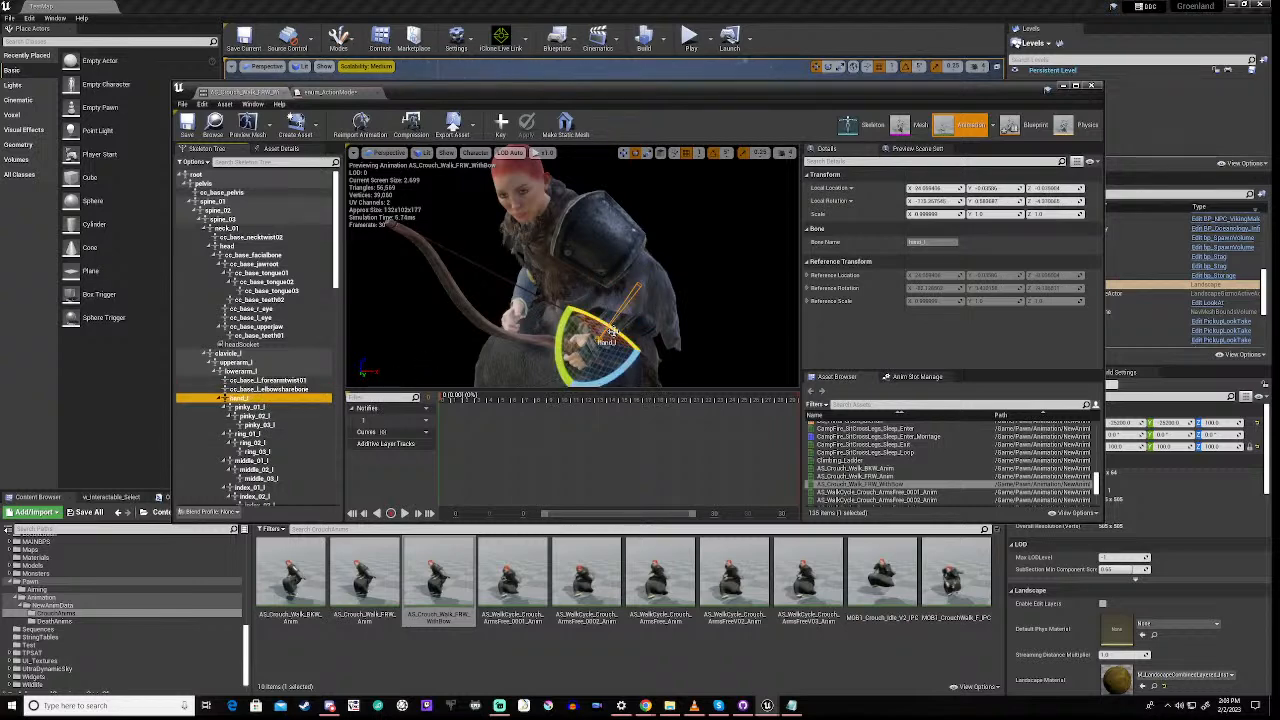
Rotate the hand_l bone about 70° around its local X axis to level the bow, and key and apply the pose at frame 0
{"action": "left_click_drag", "start_coordinate": [613, 331], "coordinate": [617, 338]}
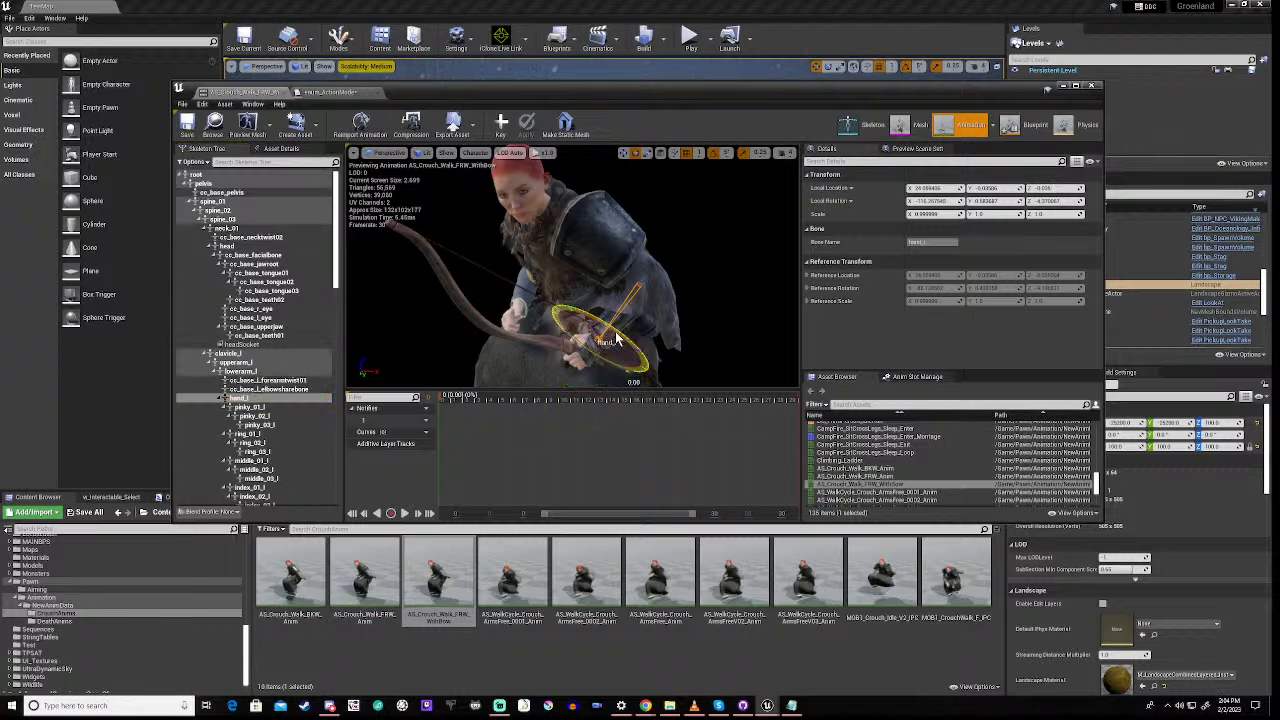
{"action": "left_click_drag", "start_coordinate": [617, 338], "coordinate": [640, 370]}
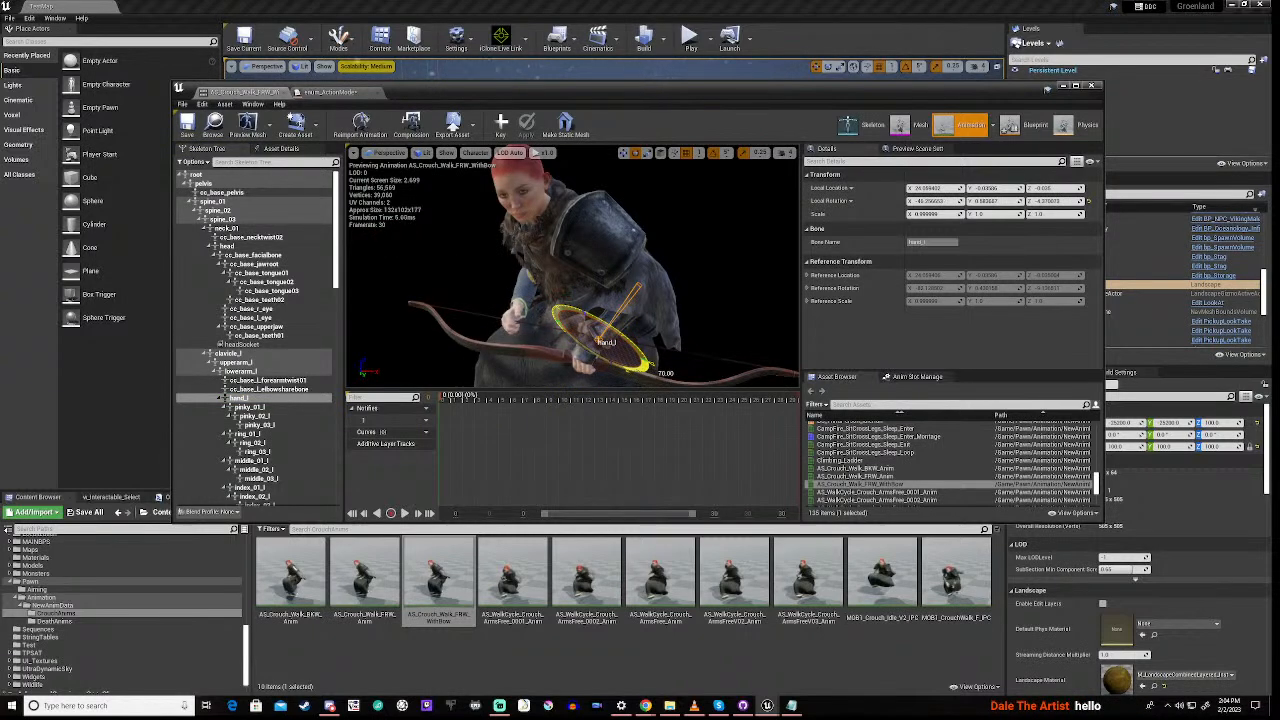
{"action": "left_click_drag", "start_coordinate": [640, 370], "coordinate": [640, 370]}
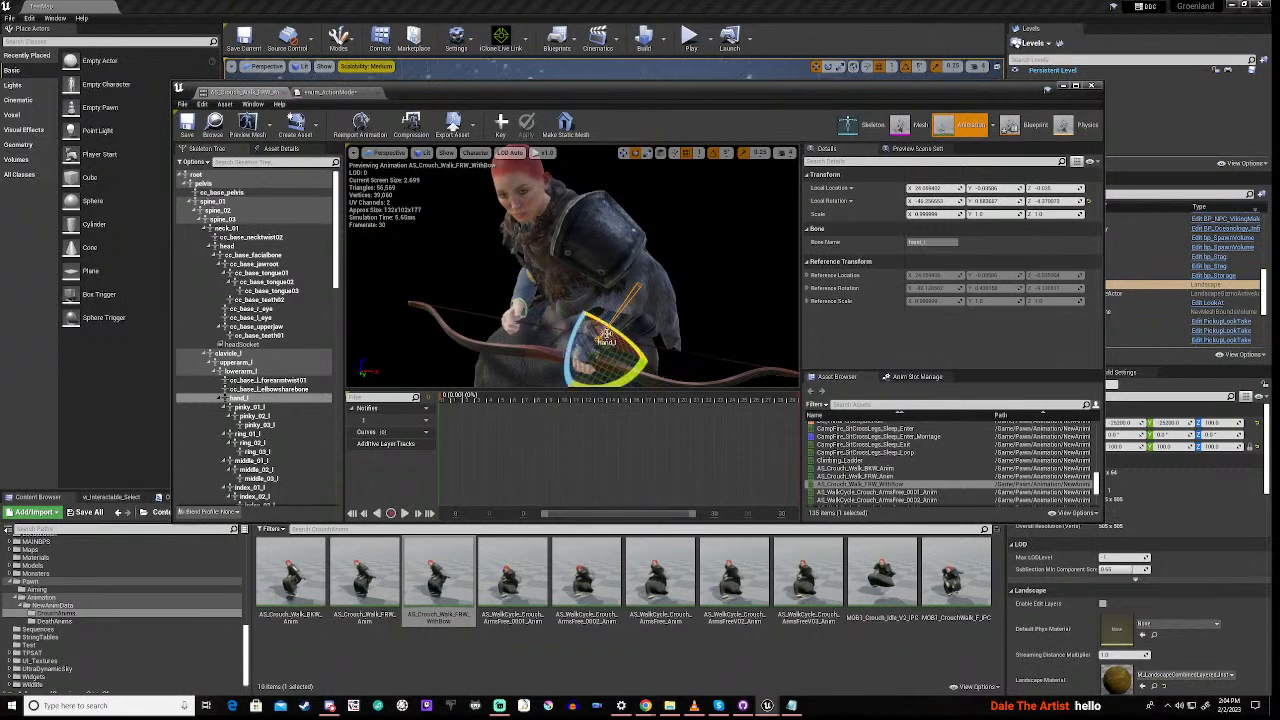
{"action": "mouse_move", "coordinate": [572, 266]}
{"action": "right_mouse_down"}
{"action": "mouse_move", "coordinate": [720, 190]}
{"action": "mouse_move", "coordinate": [545, 365]}
{"action": "mouse_move", "coordinate": [580, 262]}
{"action": "right_mouse_up"}
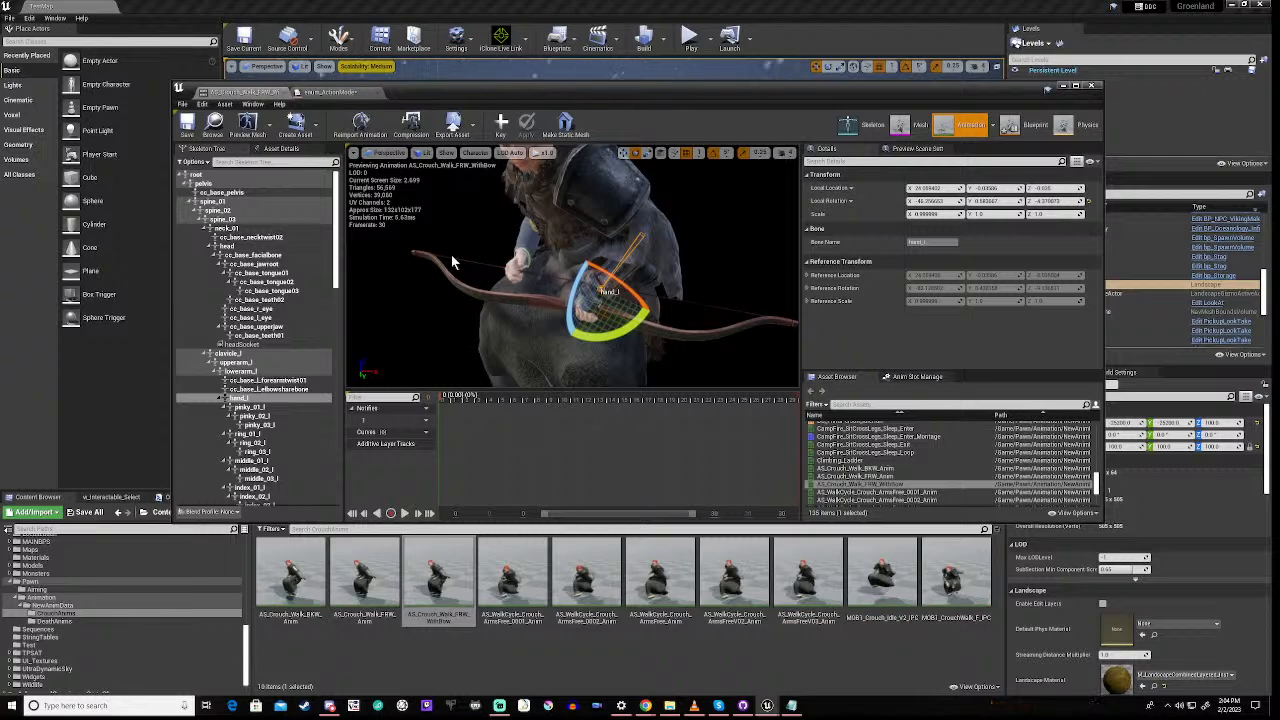
{"action": "left_click", "coordinate": [501, 125]}
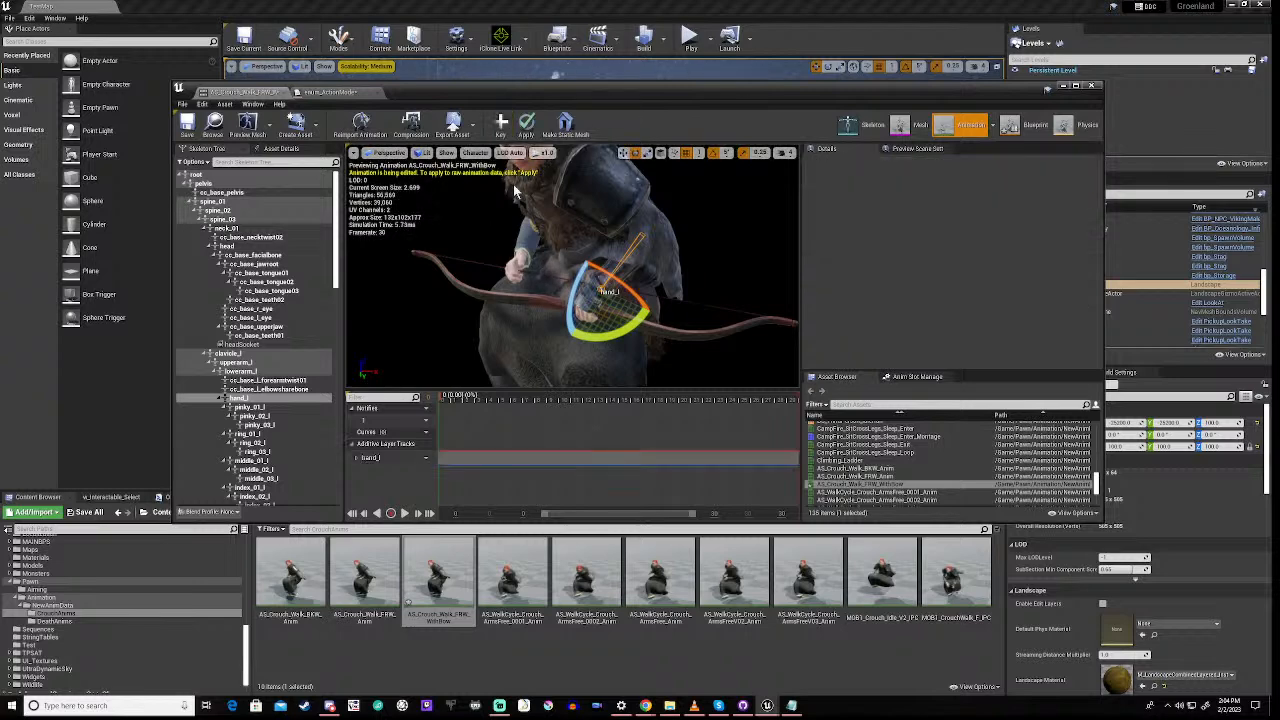
{"action": "left_click", "coordinate": [526, 124]}
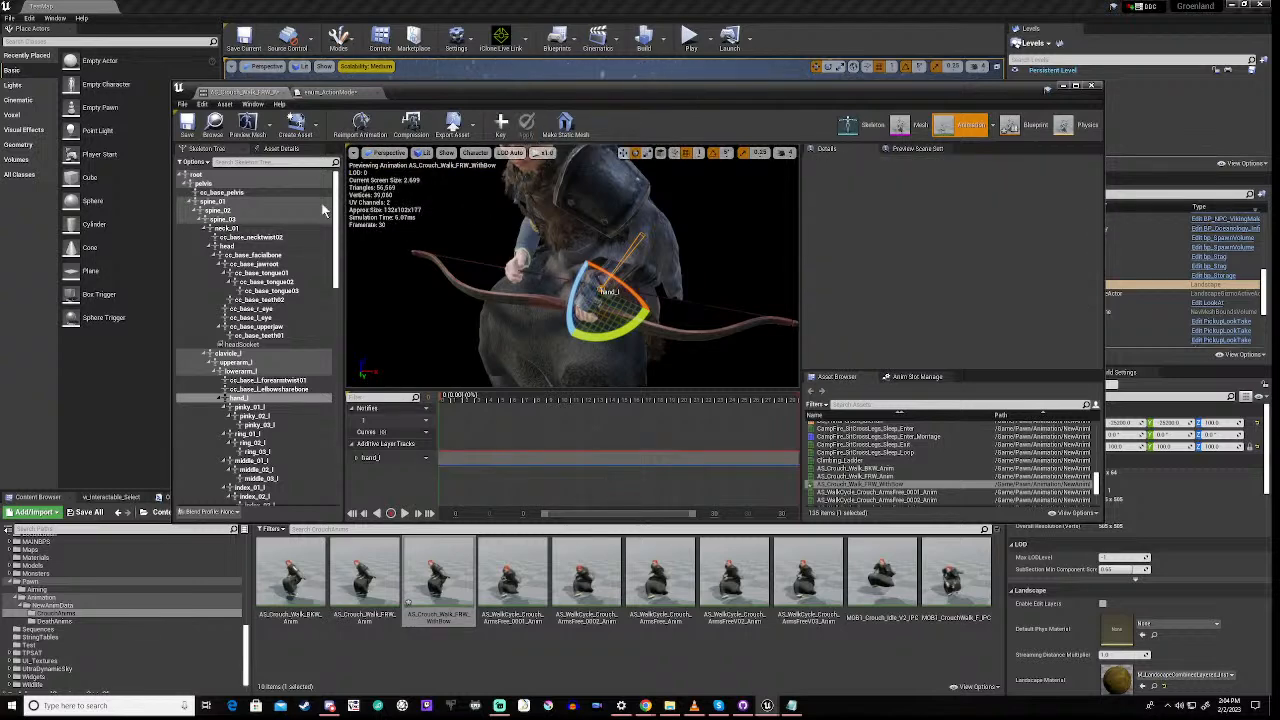
Save AS_Crouch_Walk_FRW_WithBow and play the animation to check the bow hand's motion
{"action": "left_click", "coordinate": [187, 127]}
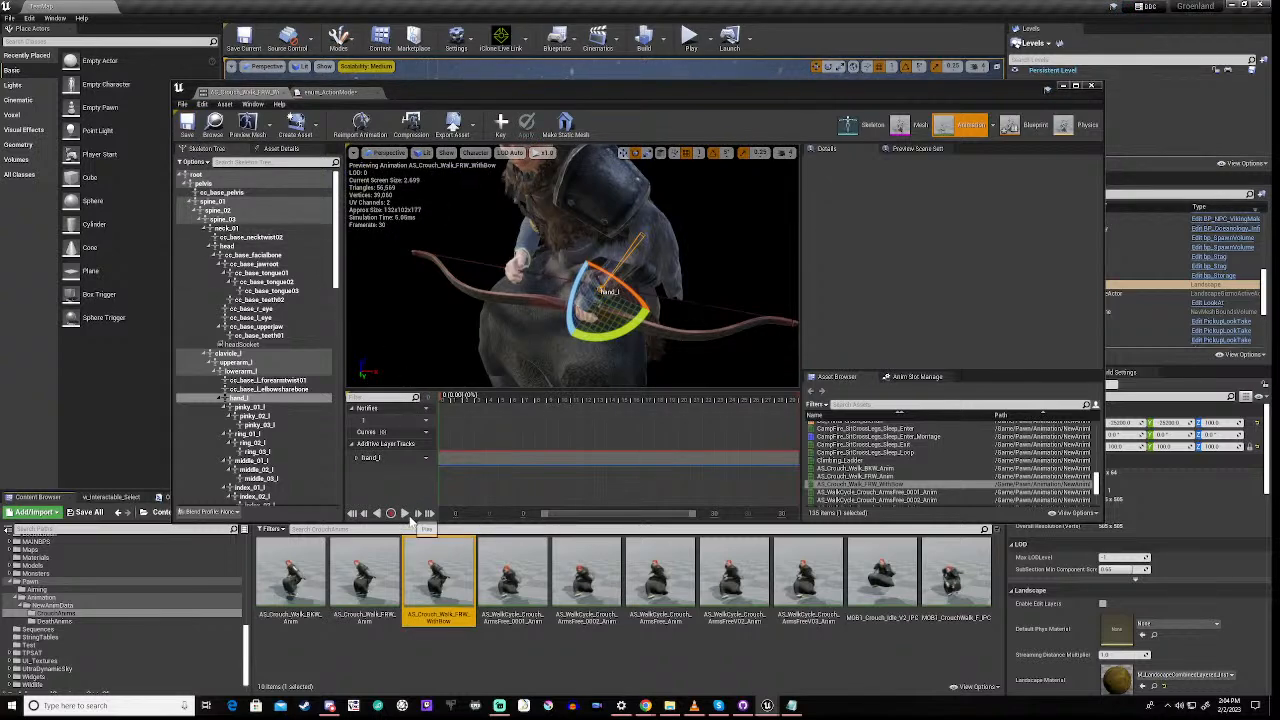
{"action": "left_click", "coordinate": [405, 514]}
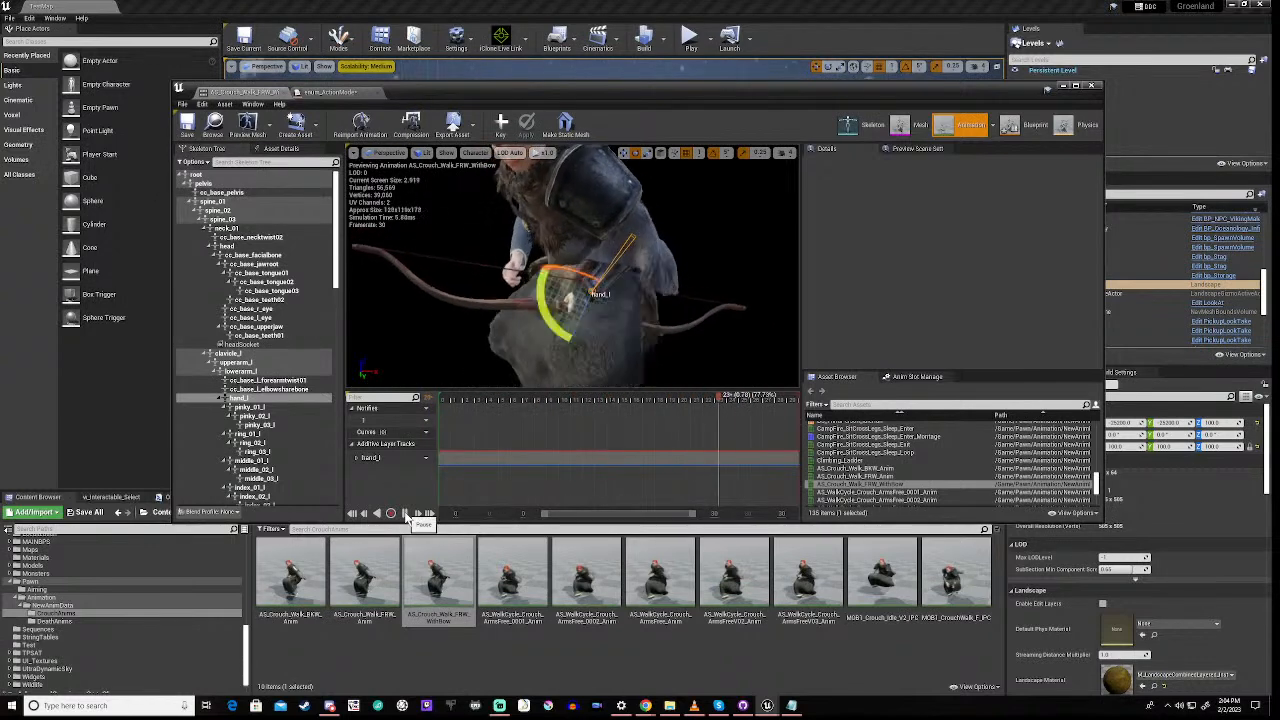
{"action": "left_click", "coordinate": [404, 513]}
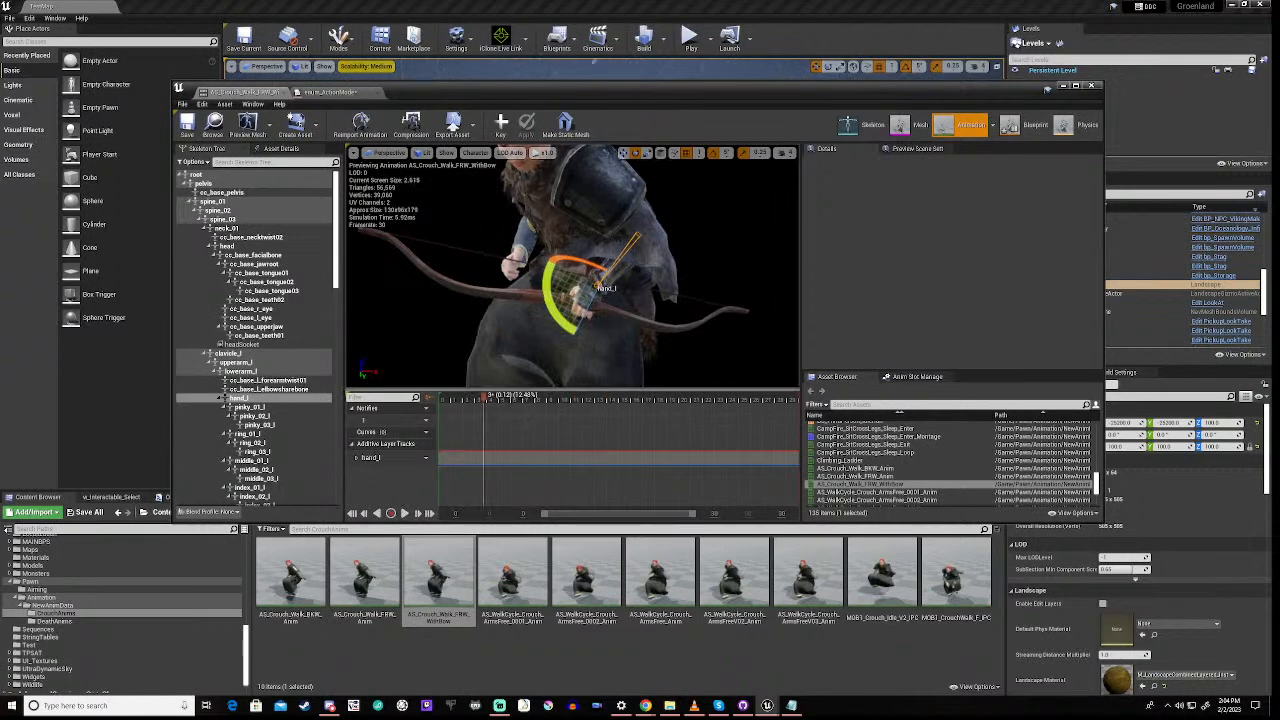
Try rotating the cc_base_l_elbowsharebone and cc_base_l_forearmtwist01 bones to reposition the bow arm
{"action": "left_click", "coordinate": [262, 390]}
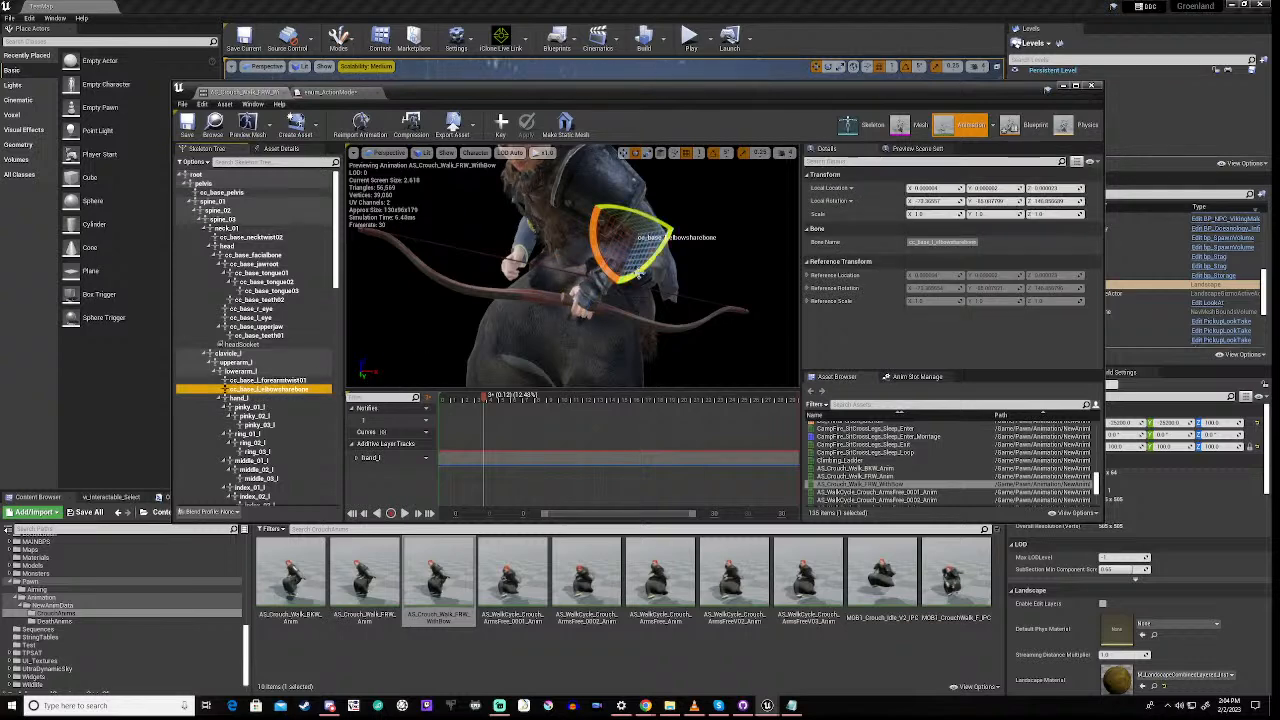
{"action": "left_click_drag", "start_coordinate": [640, 272], "coordinate": [600, 248]}
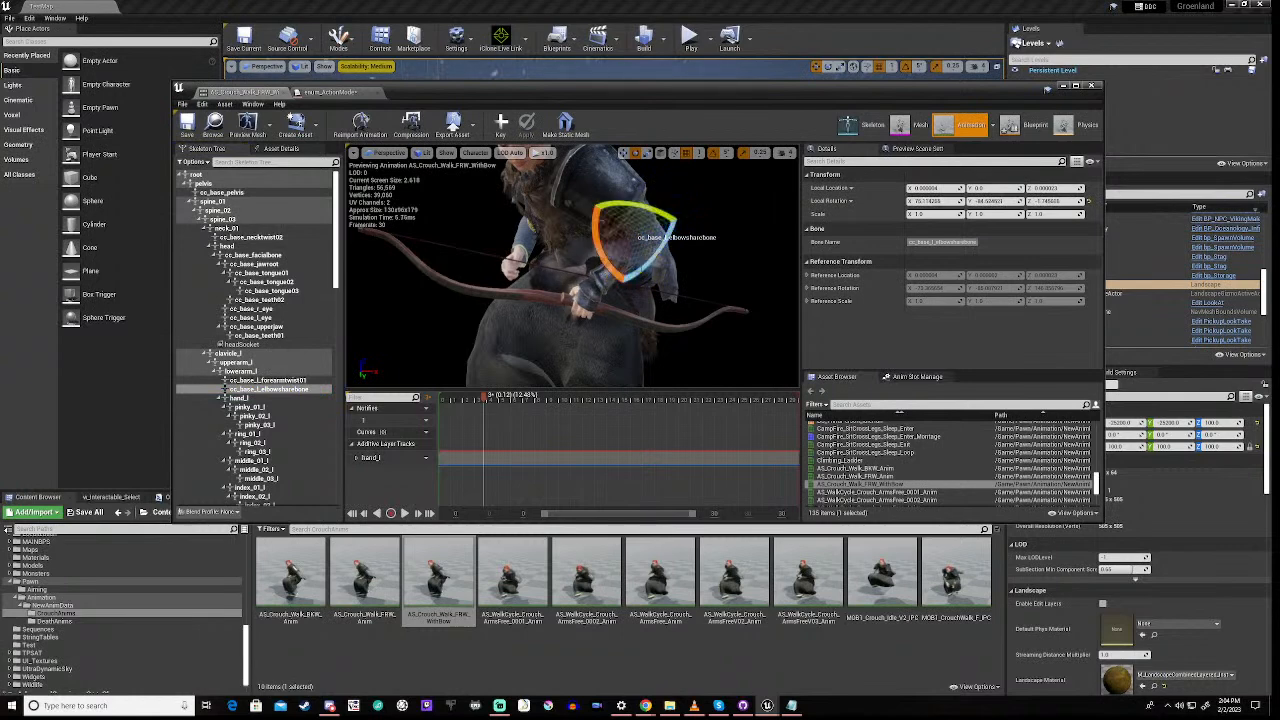
{"action": "key", "text": "ctrl+z"}
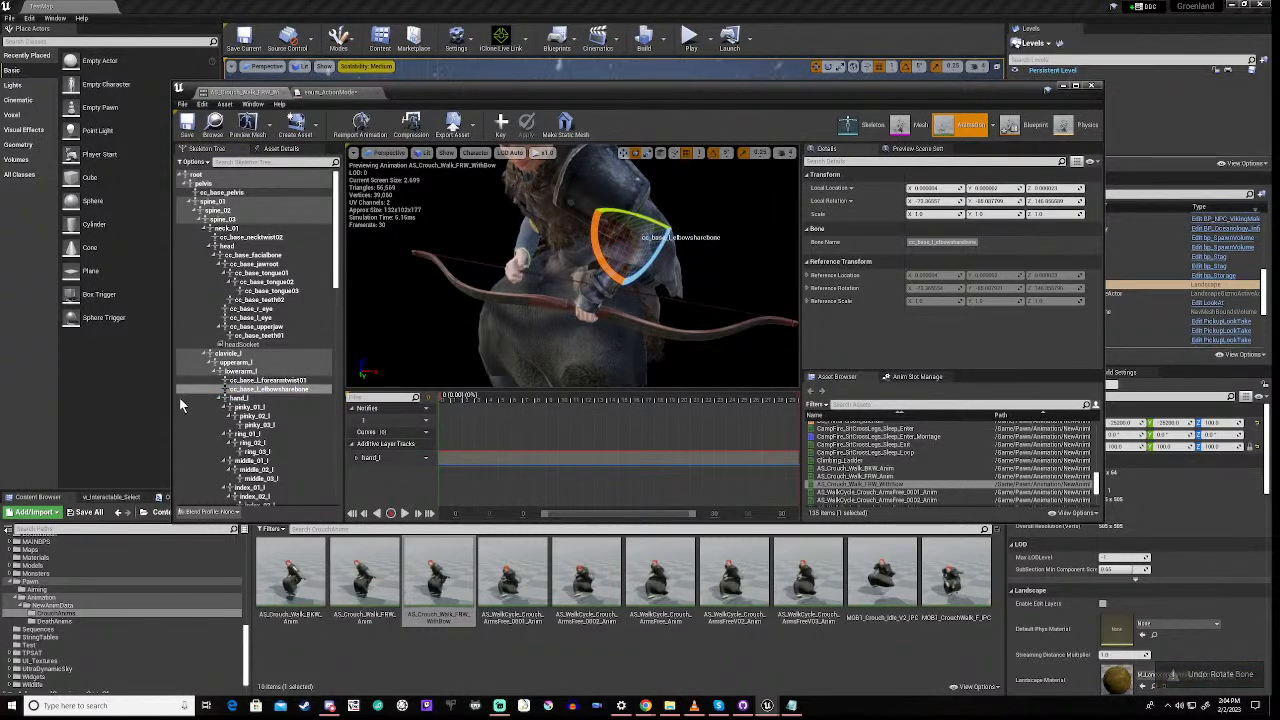
{"action": "left_click", "coordinate": [275, 381]}
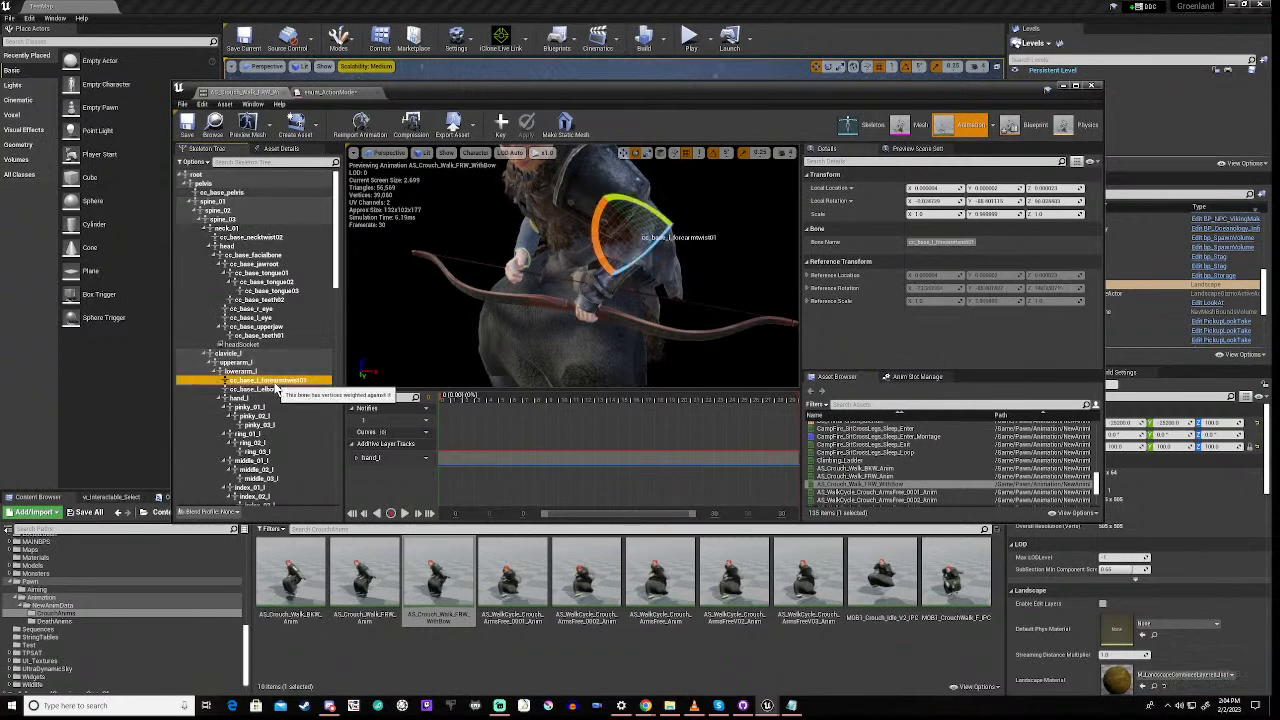
{"action": "left_click_drag", "start_coordinate": [630, 268], "coordinate": [640, 272]}
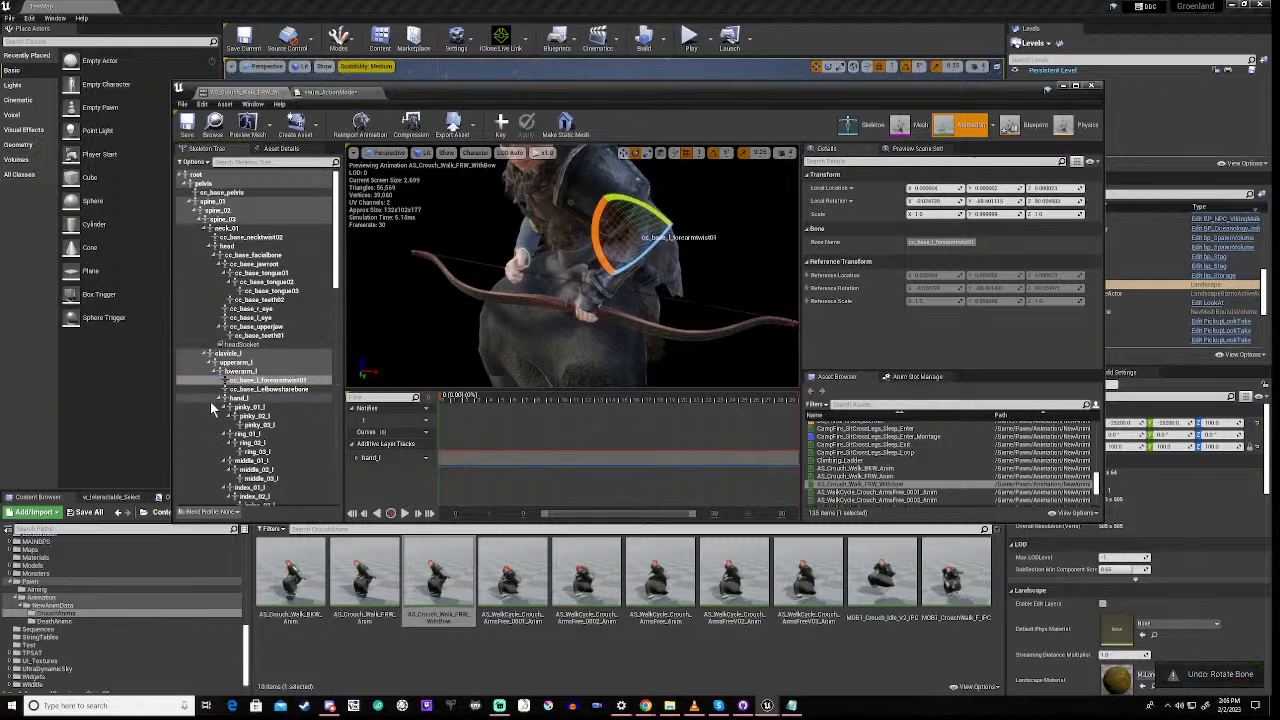
Rotate the lowerarm_l bone at frame 0 to shift the bow hand, key and apply the pose, and save the animation
{"action": "left_click", "coordinate": [236, 371]}
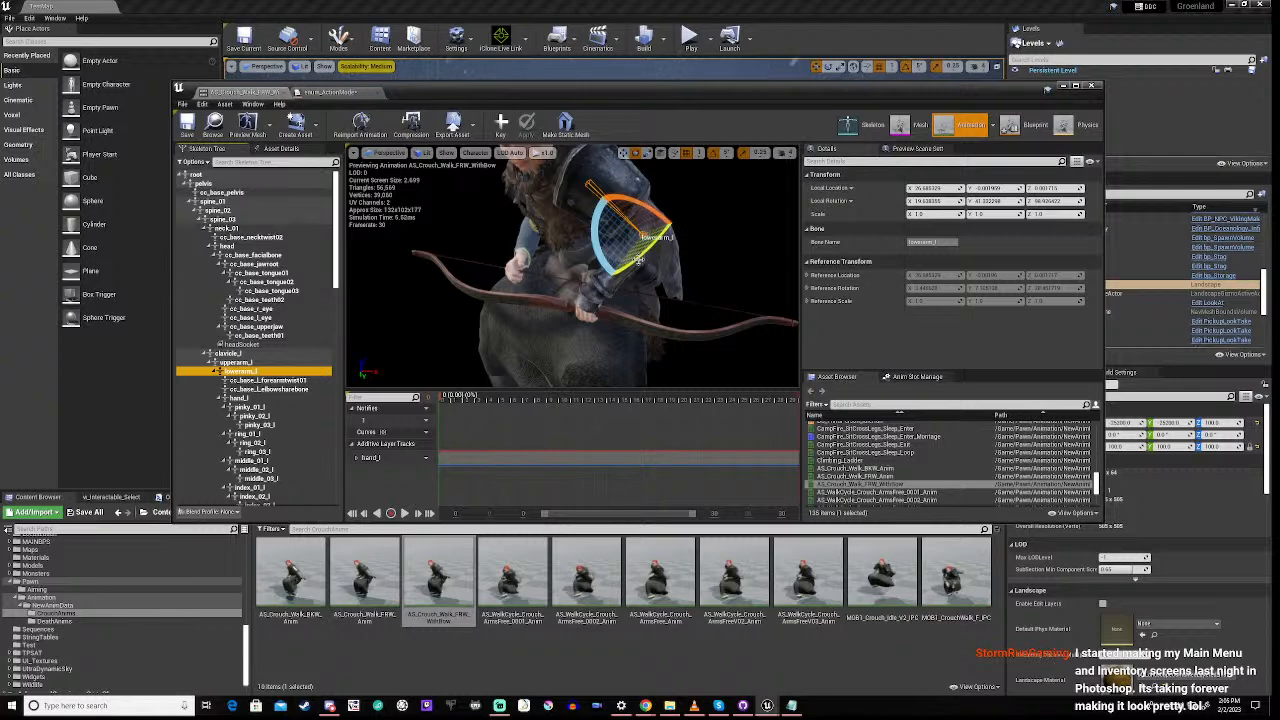
{"action": "left_click_drag", "start_coordinate": [640, 258], "coordinate": [605, 292]}
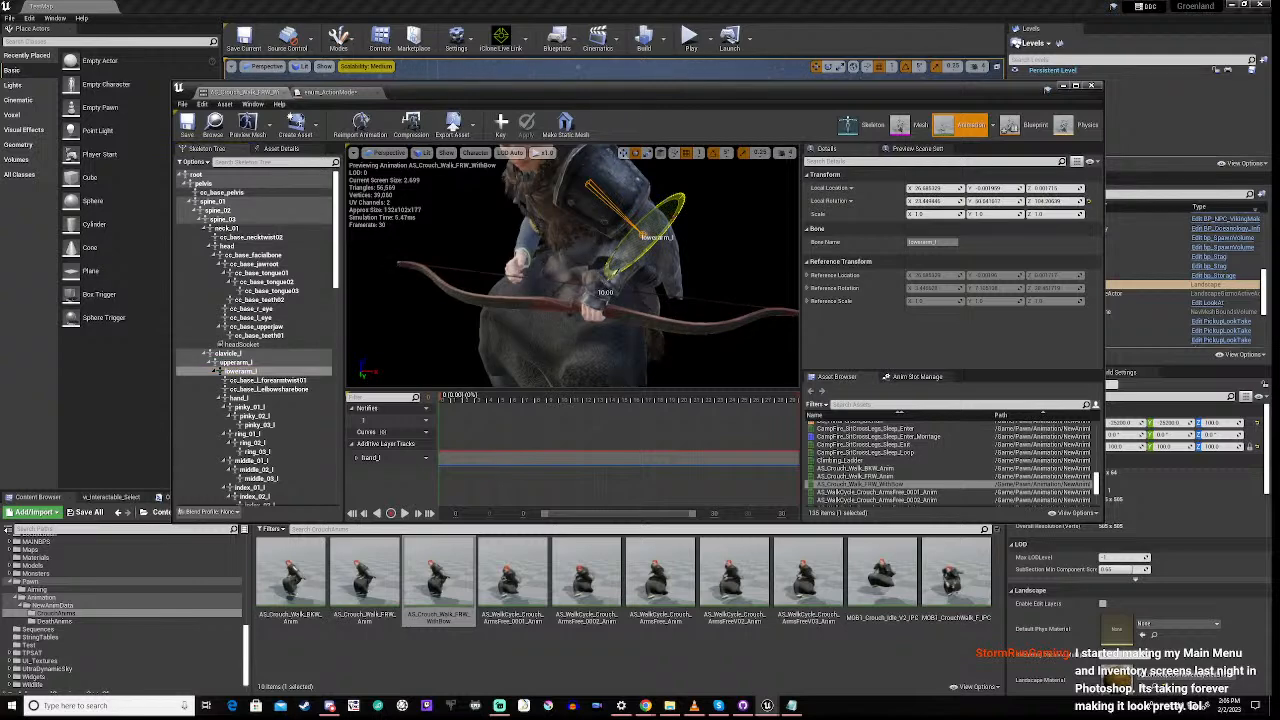
{"action": "left_click_drag", "start_coordinate": [605, 292], "coordinate": [637, 251]}
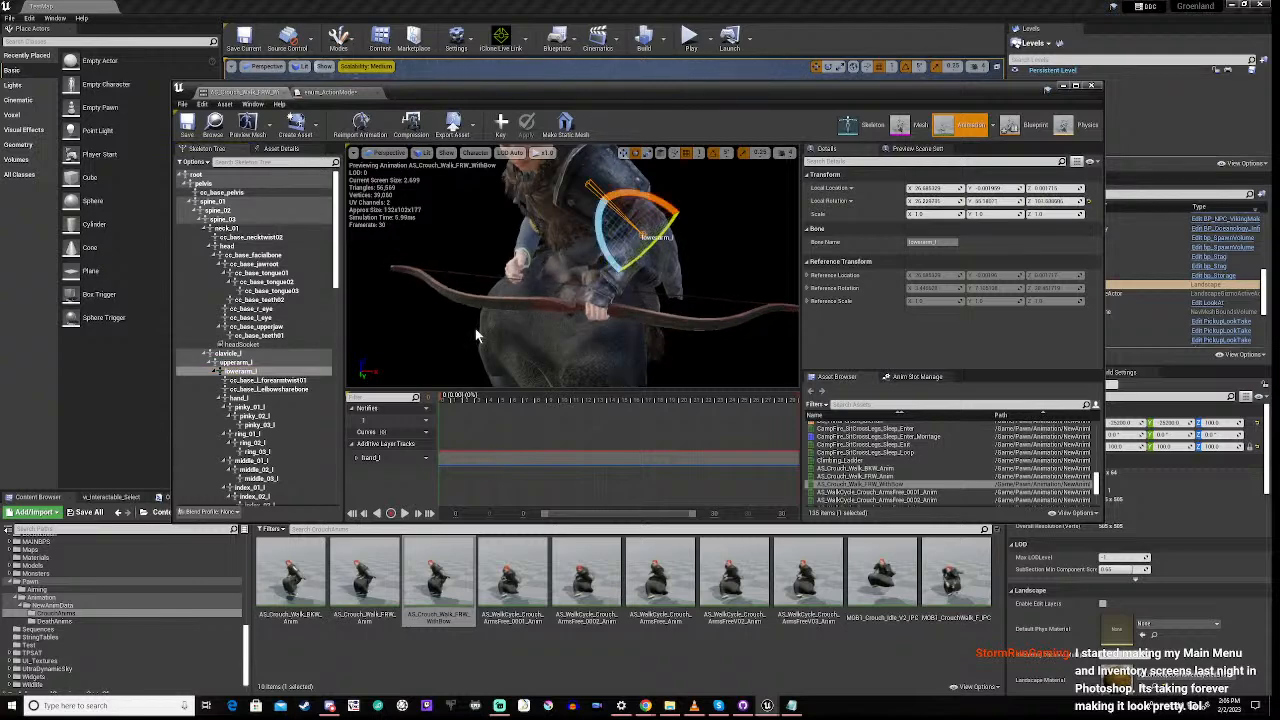
{"action": "mouse_move", "coordinate": [475, 328]}
{"action": "right_mouse_down"}
{"action": "mouse_move", "coordinate": [560, 328]}
{"action": "mouse_move", "coordinate": [430, 328]}
{"action": "mouse_move", "coordinate": [620, 328]}
{"action": "mouse_move", "coordinate": [500, 328]}
{"action": "mouse_move", "coordinate": [480, 345]}
{"action": "mouse_move", "coordinate": [500, 350]}
{"action": "mouse_move", "coordinate": [620, 340]}
{"action": "mouse_move", "coordinate": [500, 330]}
{"action": "right_mouse_up"}
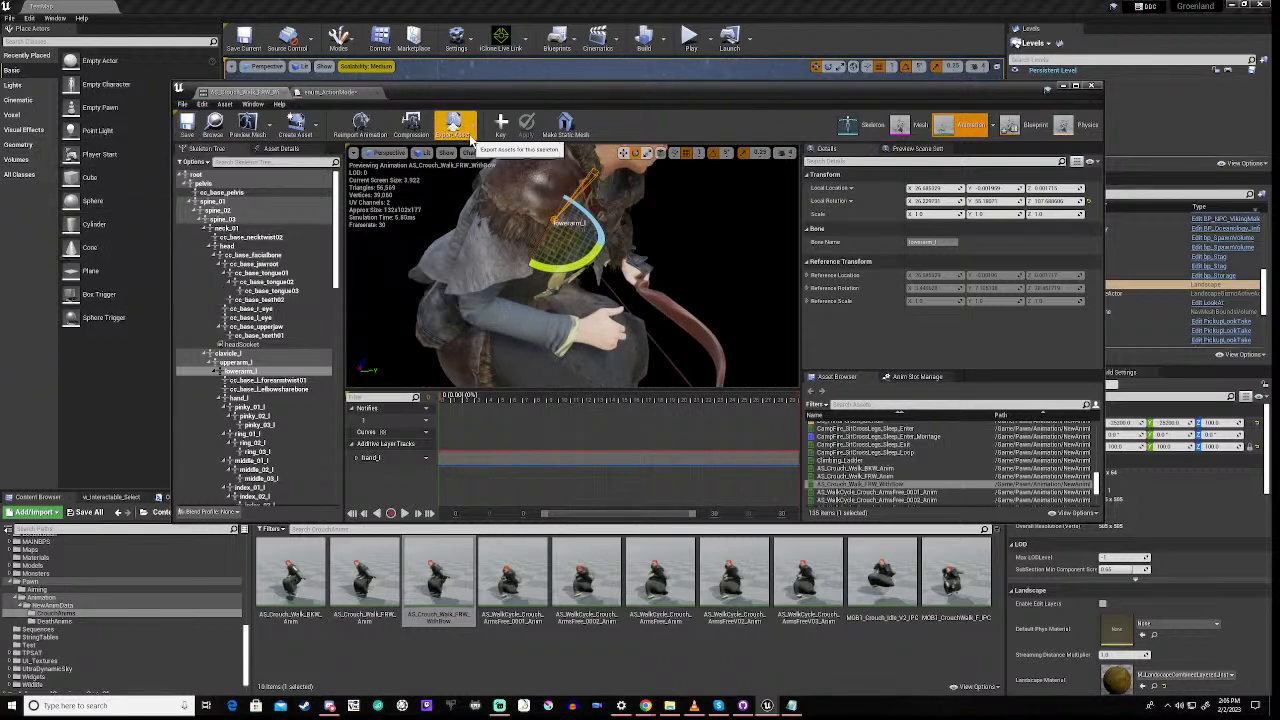
{"action": "left_click", "coordinate": [503, 132]}
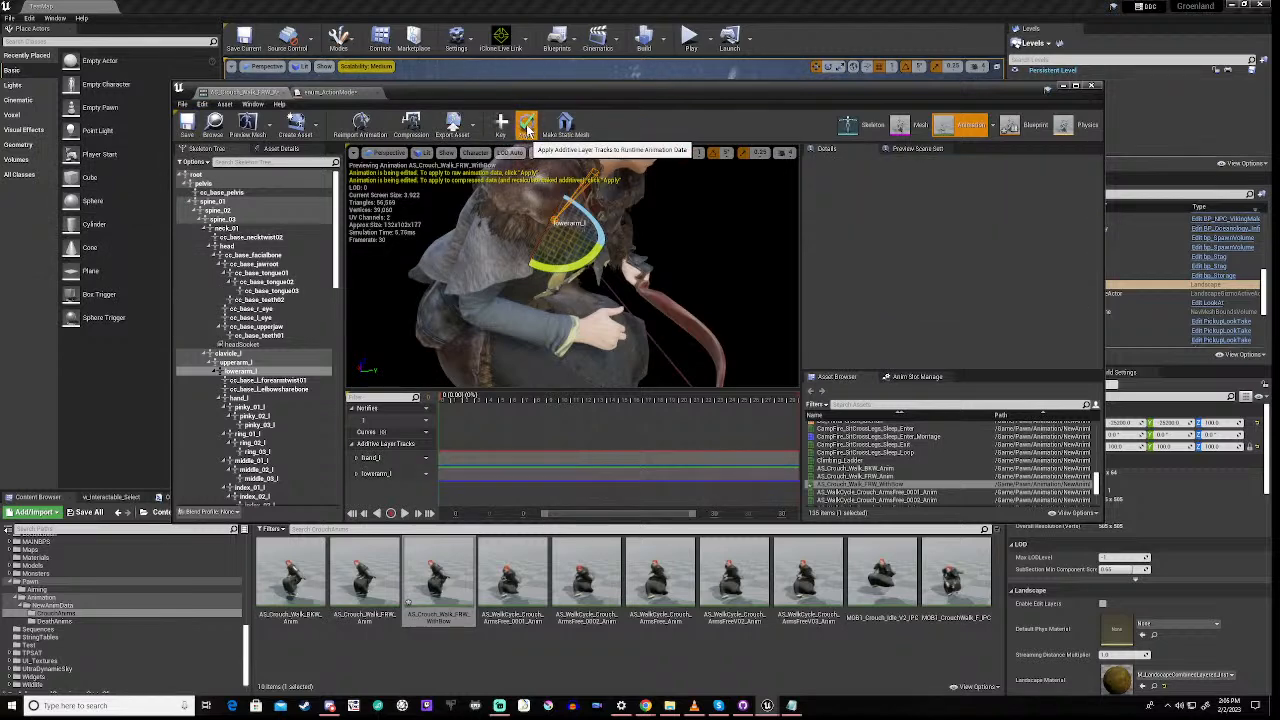
{"action": "left_click", "coordinate": [527, 128]}
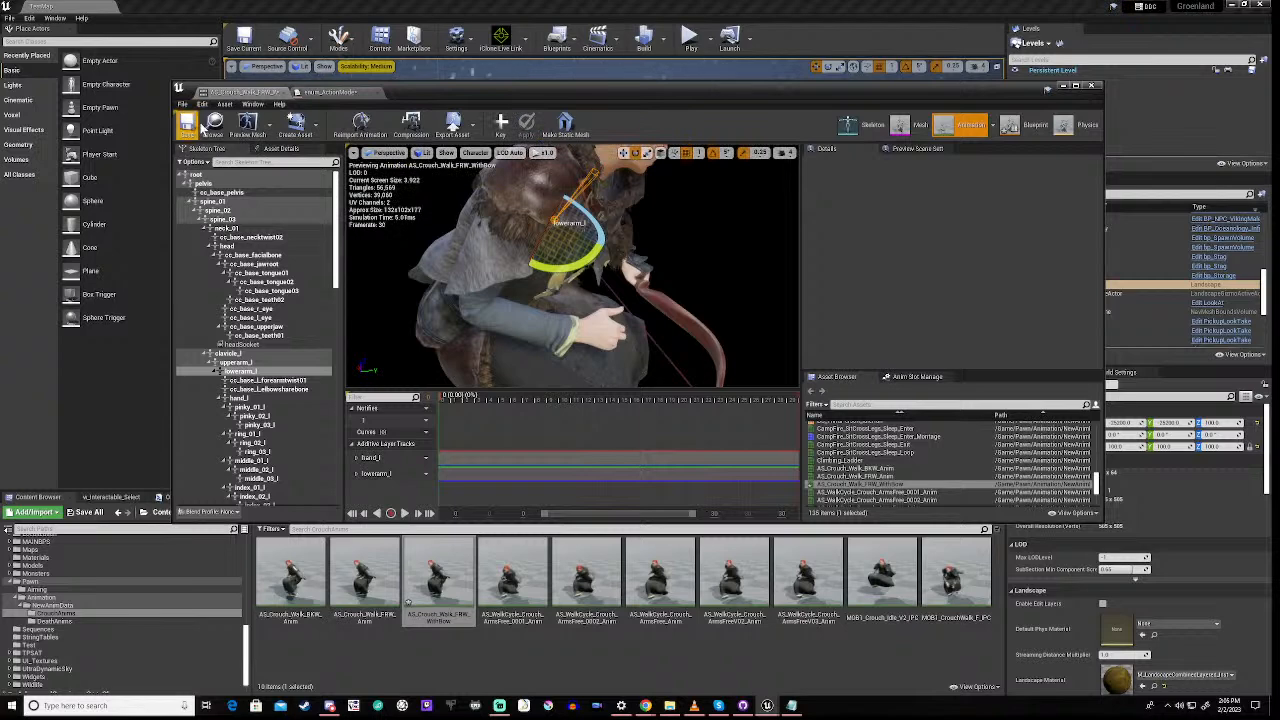
{"action": "left_click", "coordinate": [187, 125]}
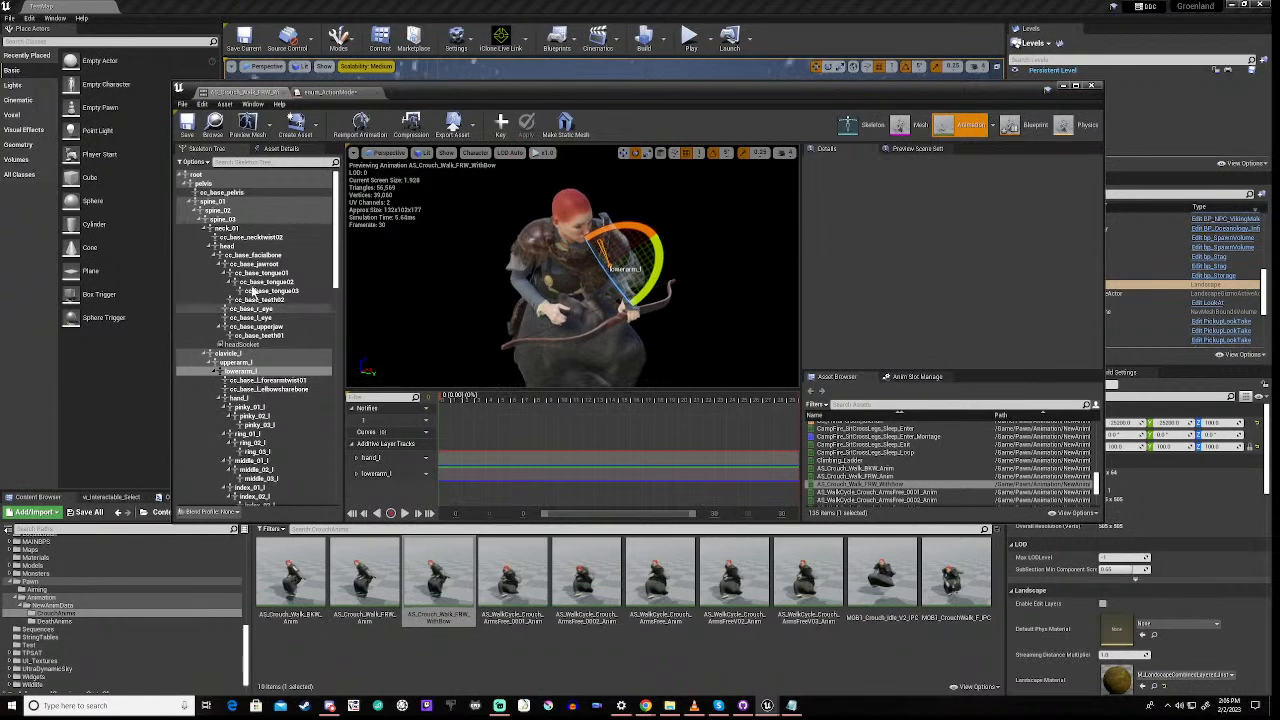
Play the animation with the forearm's rotation gizmo out of the way and pause it near frame 28
{"action": "left_click", "coordinate": [200, 184]}
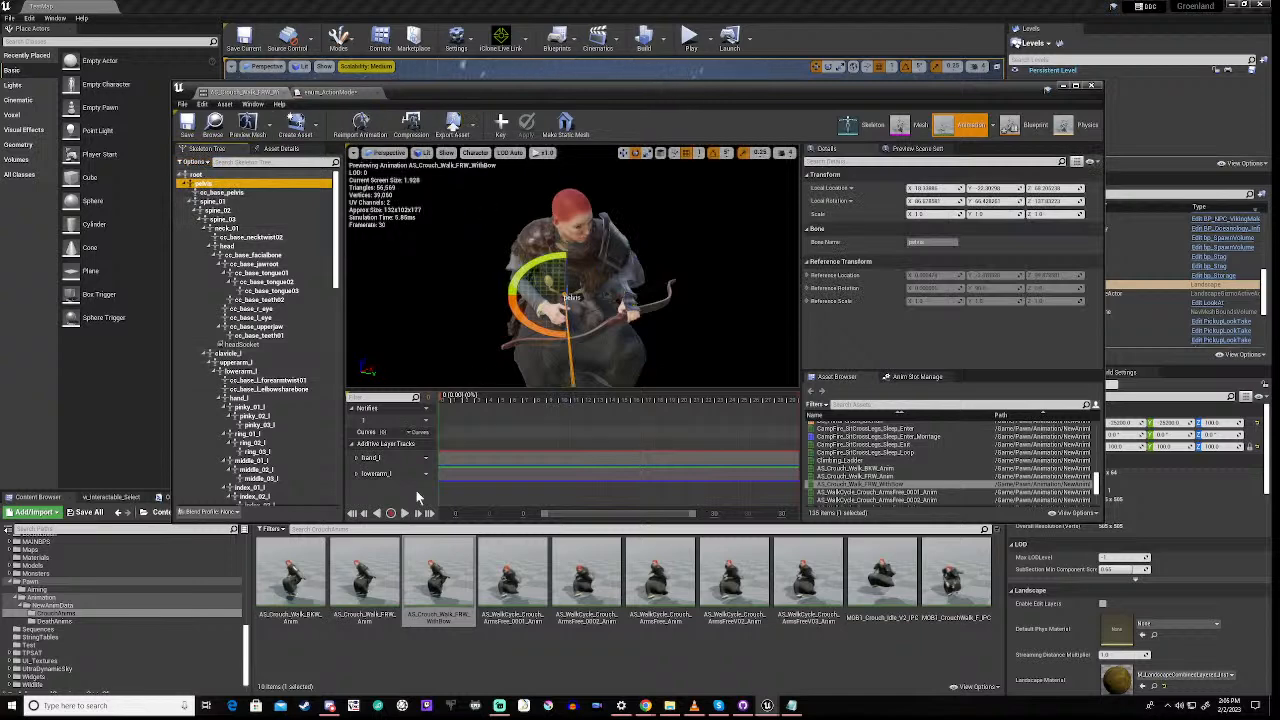
{"action": "left_click", "coordinate": [404, 521]}
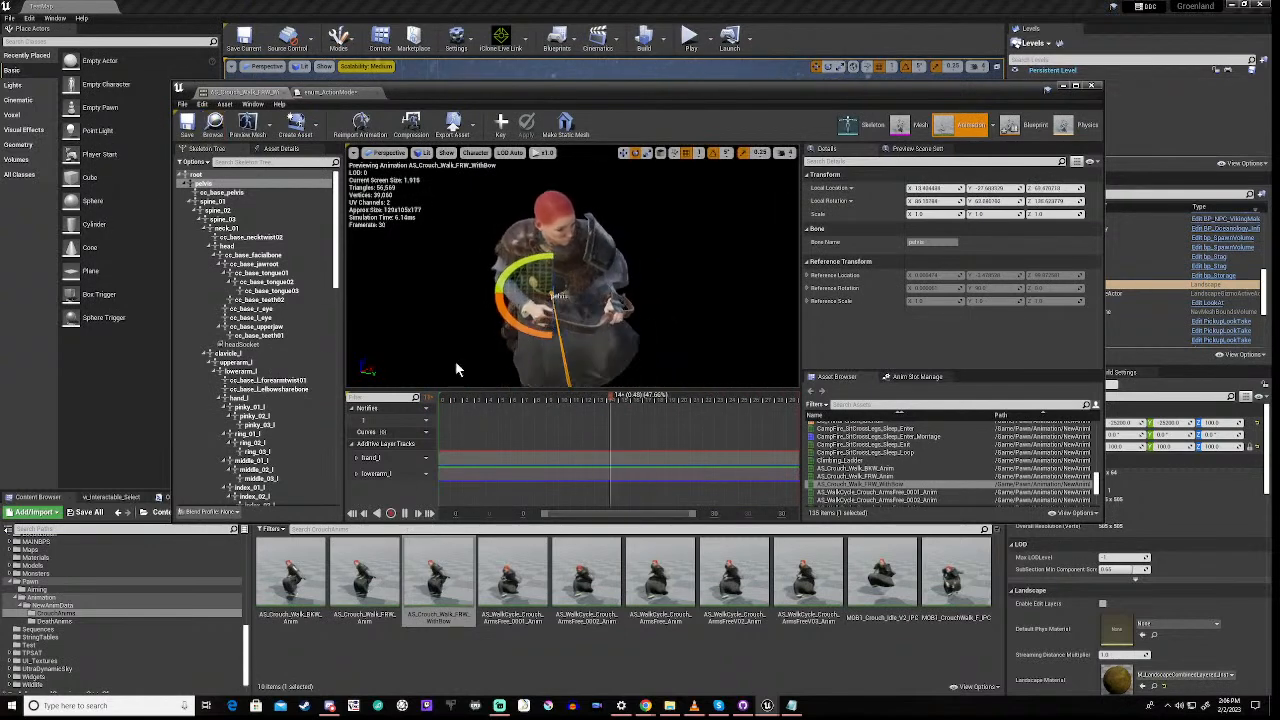
{"action": "left_click", "coordinate": [404, 513]}
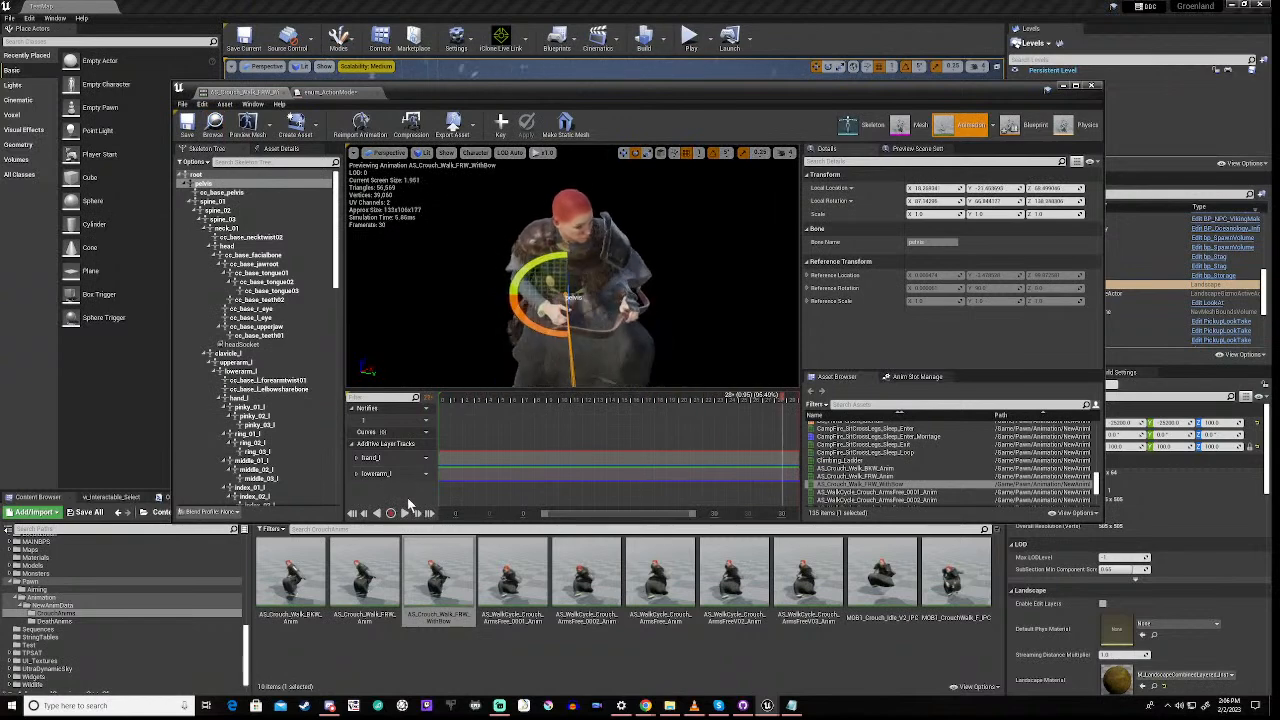
Rotate the lowerarm_l bone near frame 28 to raise the bow hand, key and apply the pose, and save the animation
{"action": "left_click", "coordinate": [240, 371]}
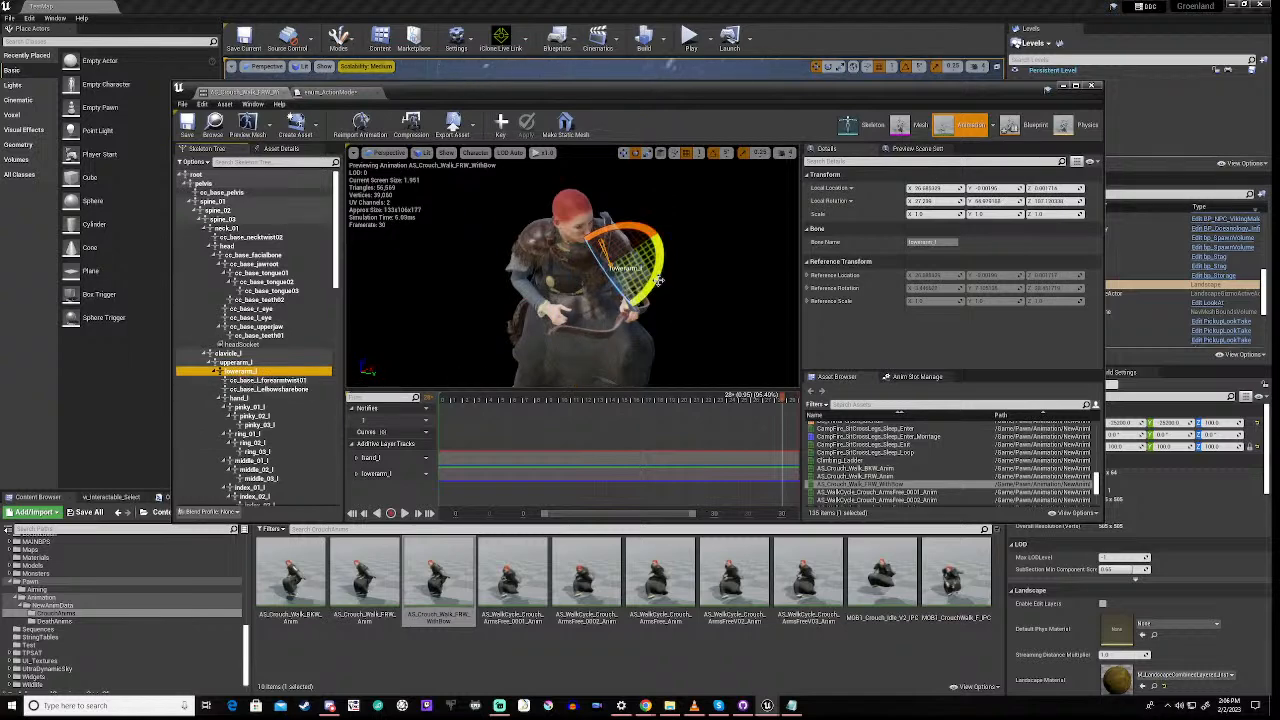
{"action": "mouse_move", "coordinate": [652, 283]}
{"action": "left_mouse_down"}
{"action": "mouse_move", "coordinate": [636, 313]}
{"action": "mouse_move", "coordinate": [640, 262]}
{"action": "left_mouse_up"}
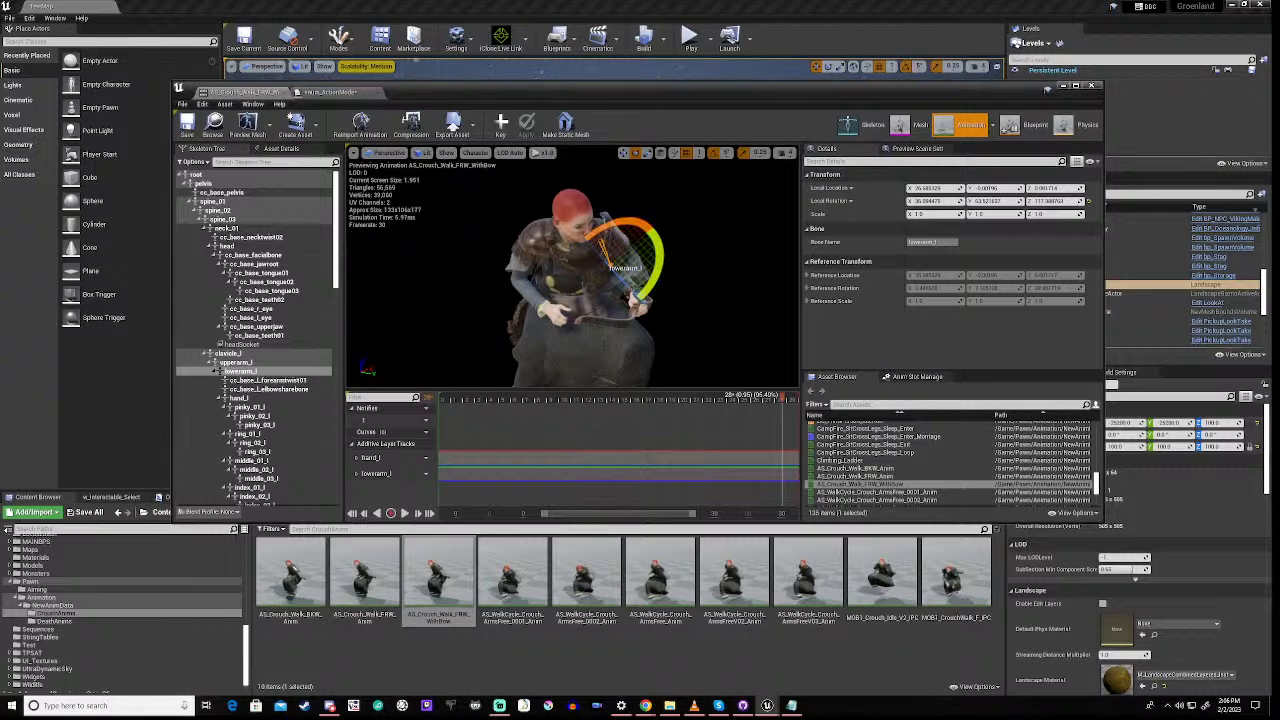
{"action": "left_click", "coordinate": [501, 122]}
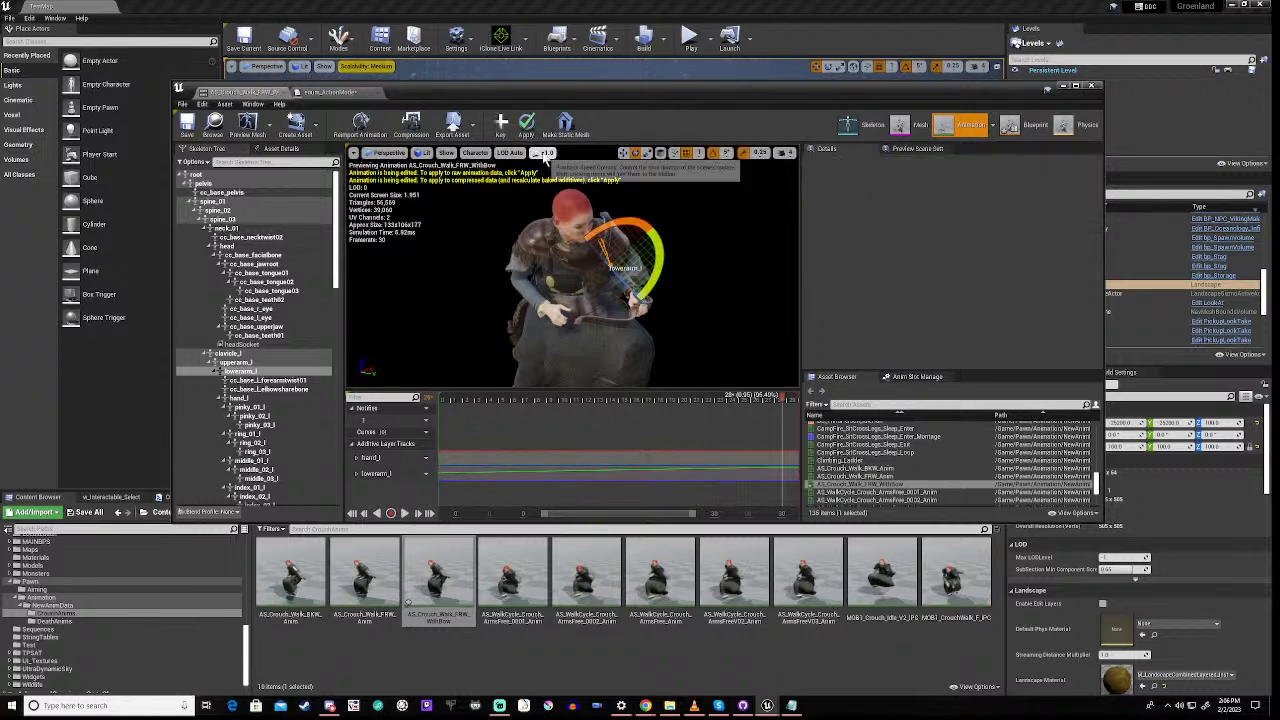
{"action": "left_click", "coordinate": [527, 125]}
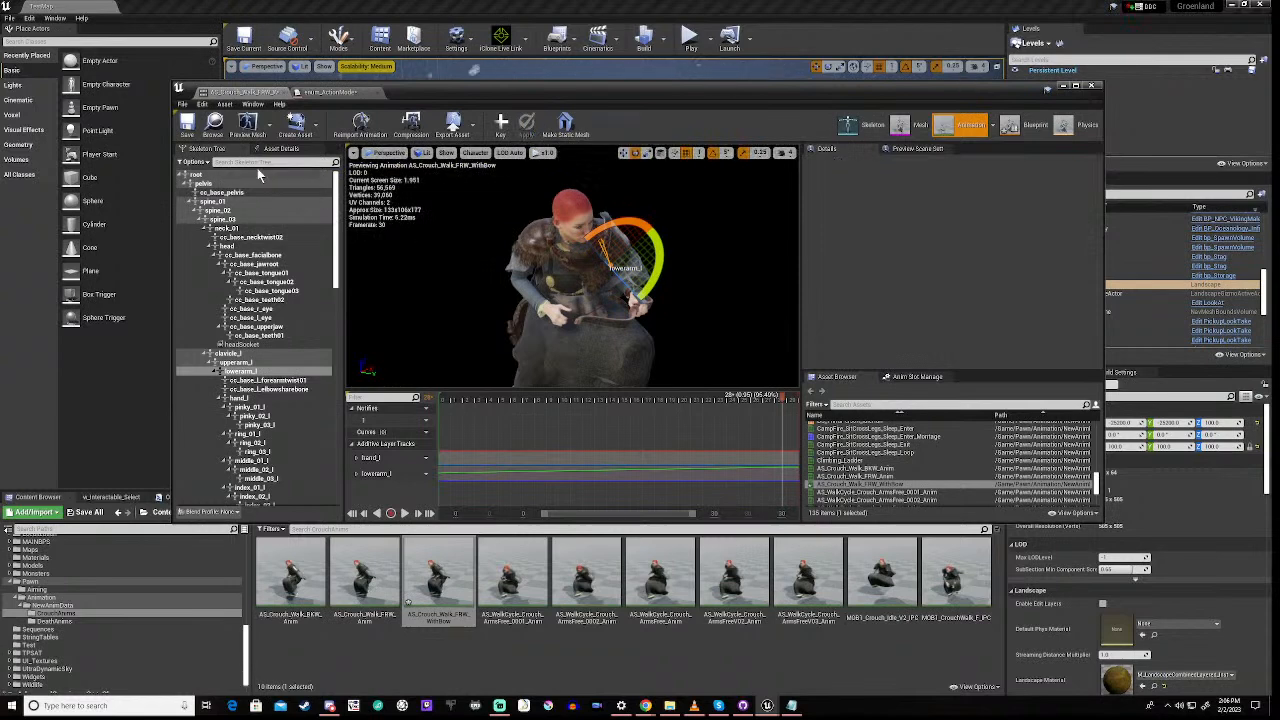
{"action": "left_click", "coordinate": [187, 133]}
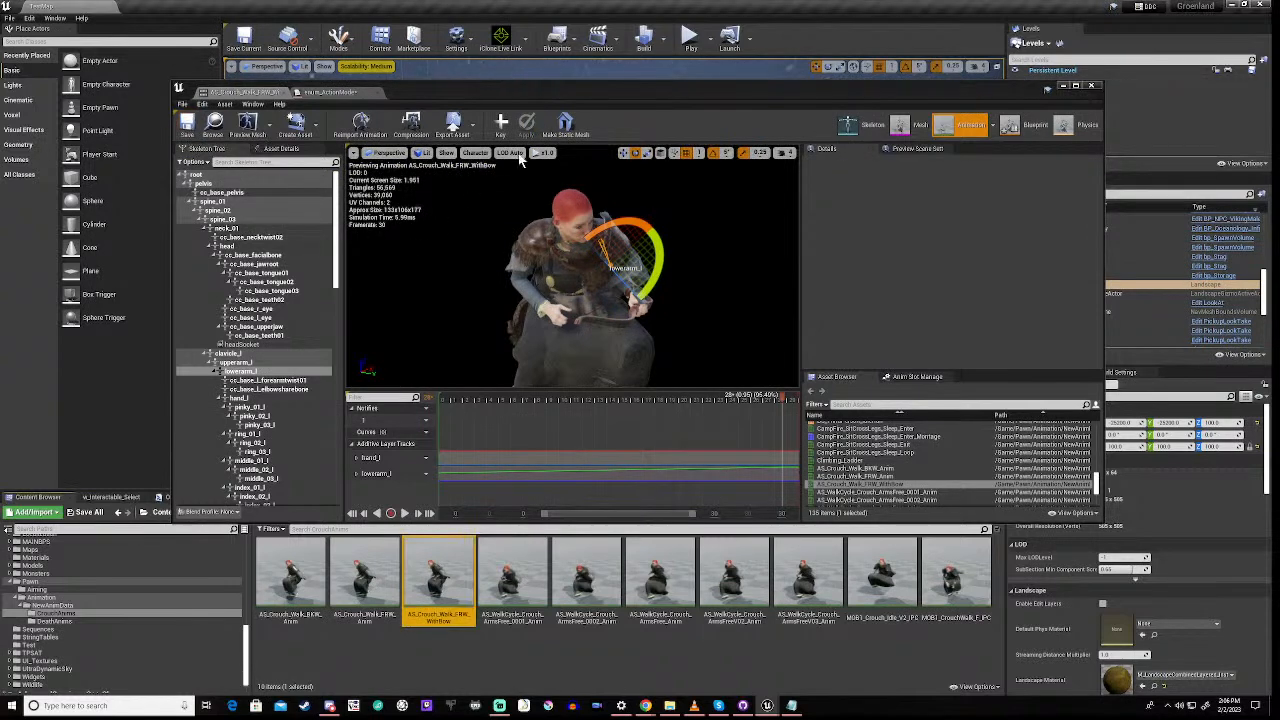
Select the cc_base_pelvis bone, replay the animation to check the forearm's motion and pause it near frame 22
{"action": "left_click", "coordinate": [217, 192]}
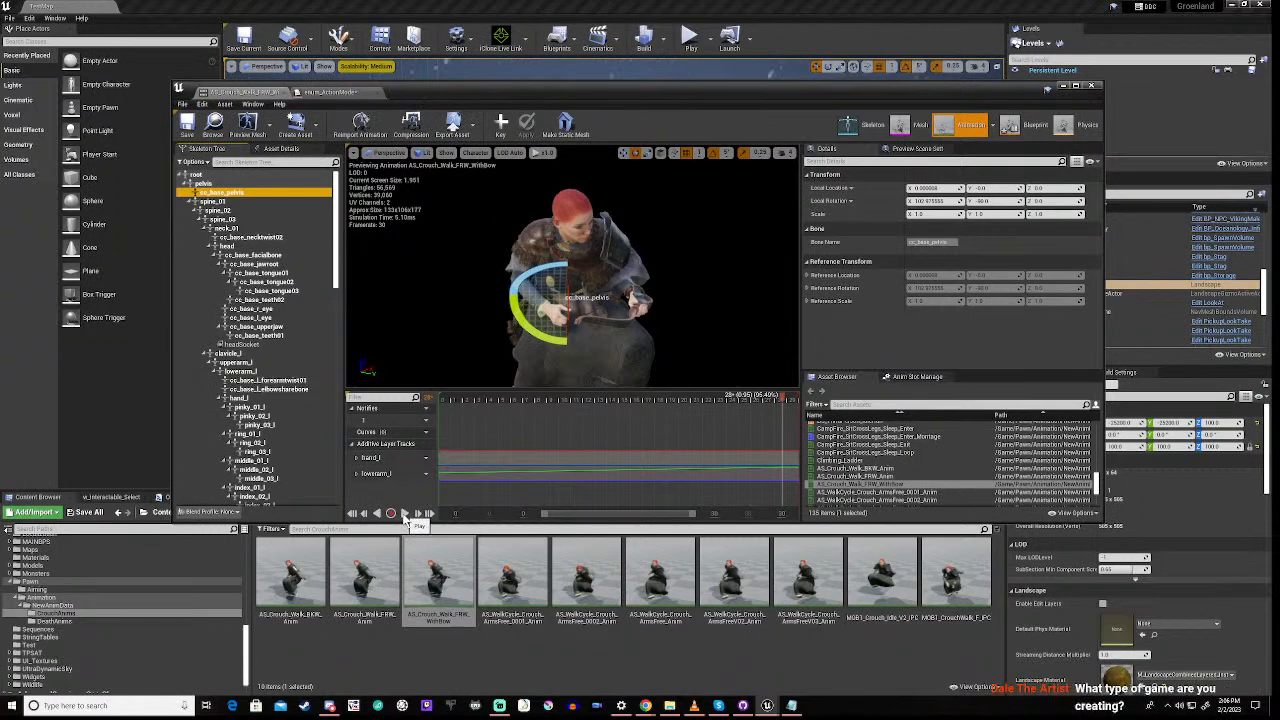
{"action": "left_click", "coordinate": [404, 514]}
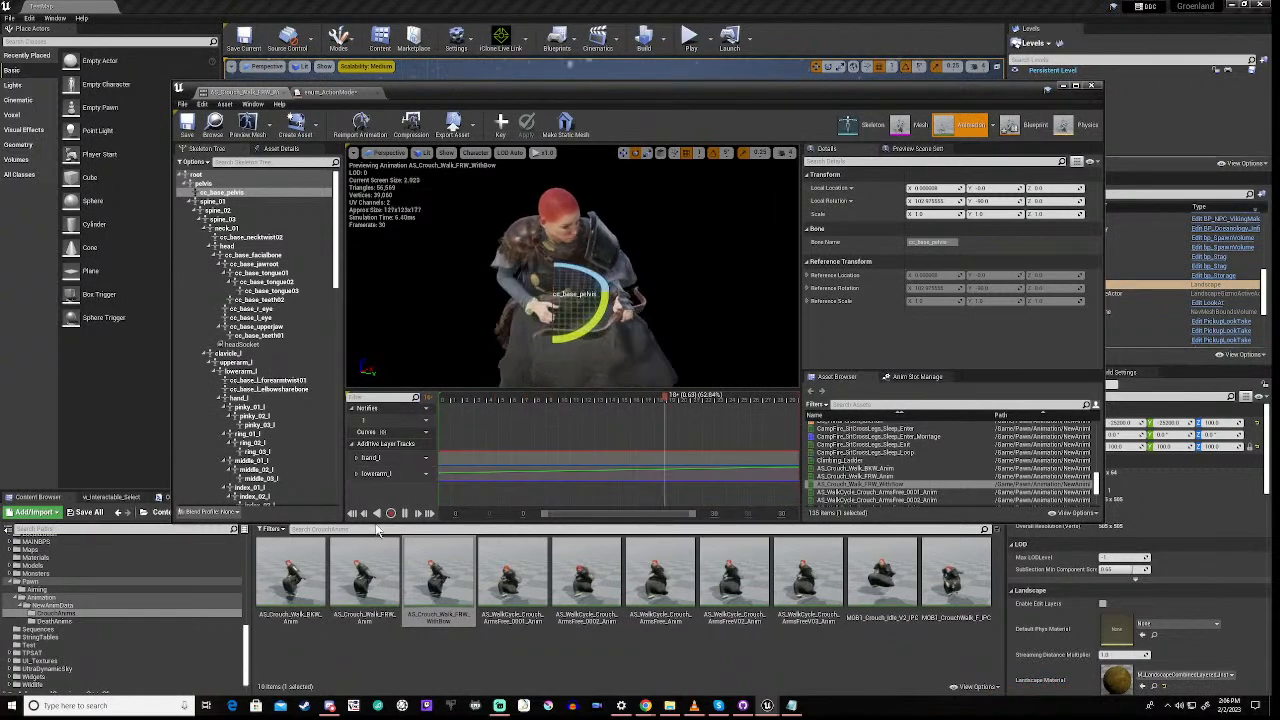
{"action": "left_click", "coordinate": [404, 513]}
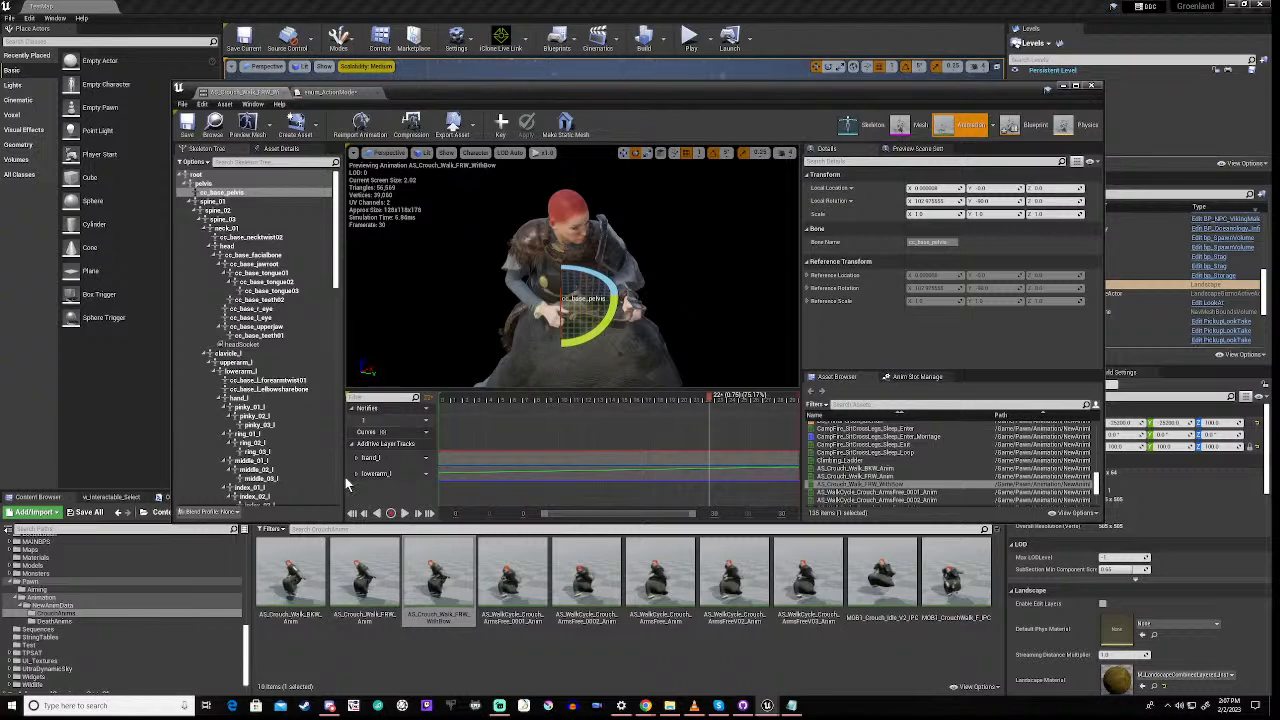
Open the hand_l additive layer track in the Curve Editor and view its translation and rotation curves over the animation's length
{"action": "double_click", "coordinate": [567, 457]}
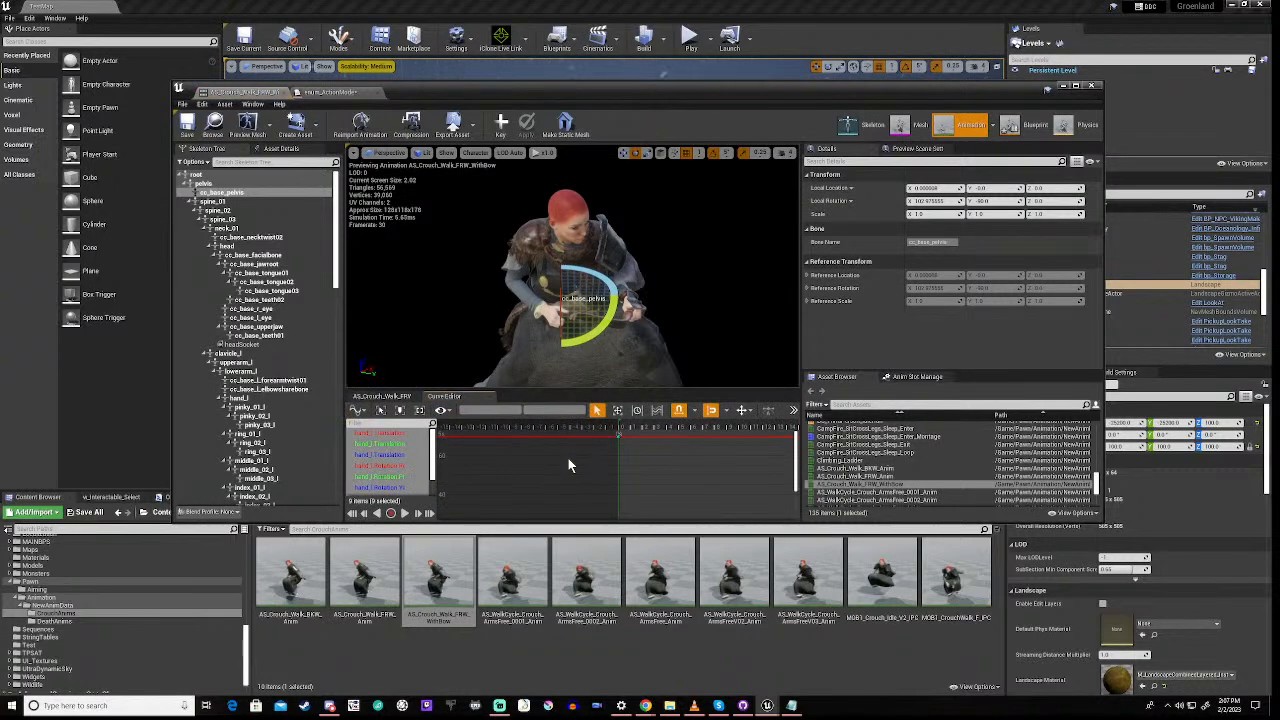
{"action": "scroll", "coordinate": [568, 458], "scroll_direction": "down", "scroll_amount": 1}
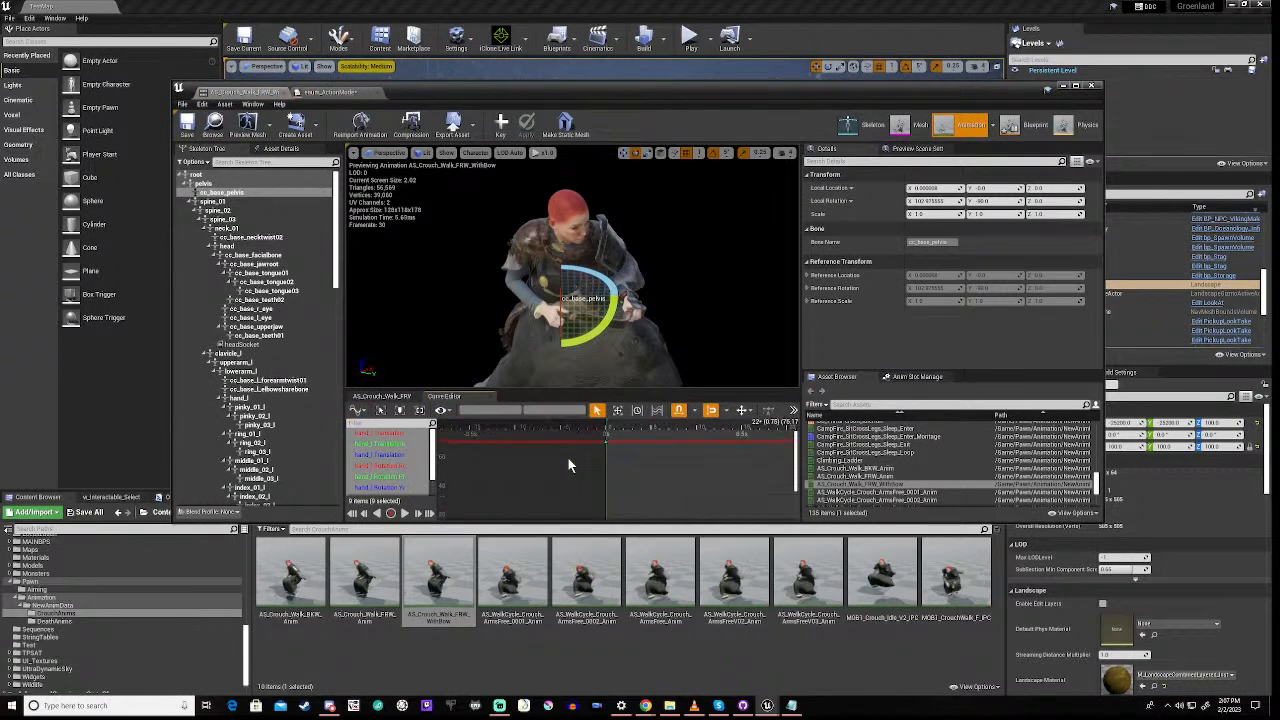
{"action": "scroll", "coordinate": [568, 458], "scroll_direction": "down", "scroll_amount": 2}
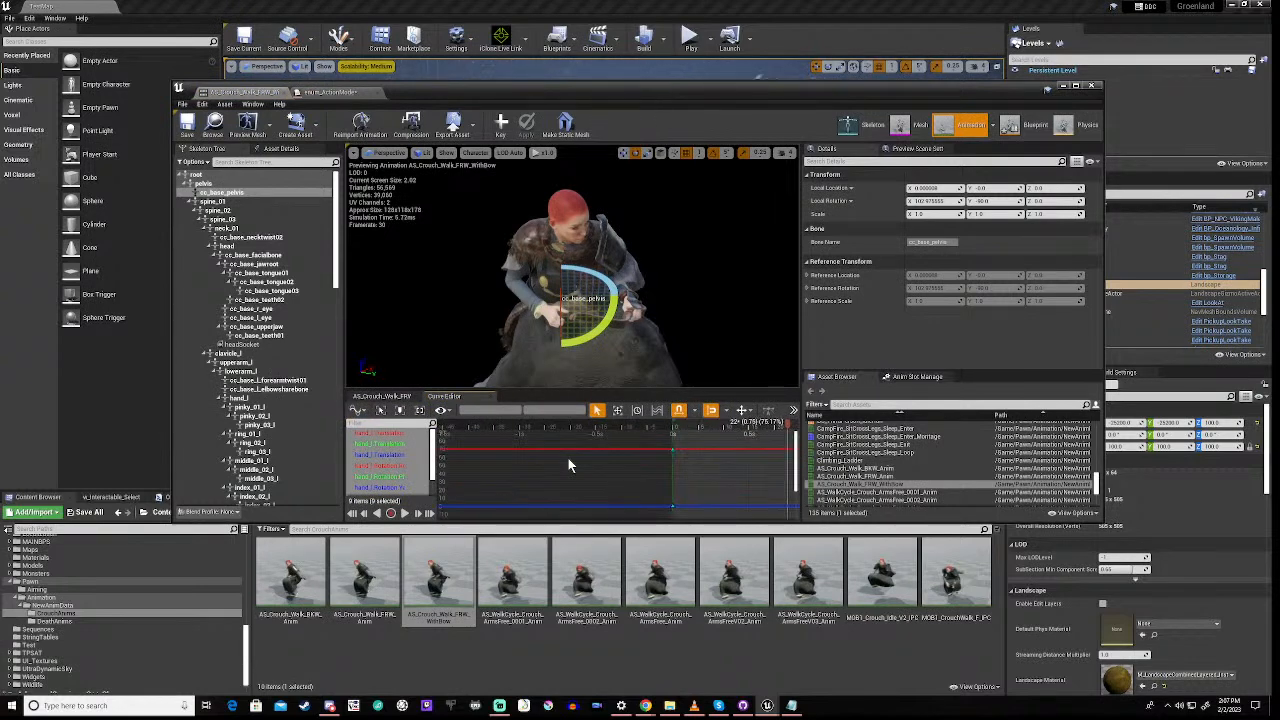
{"action": "scroll", "coordinate": [568, 458], "scroll_direction": "down", "scroll_amount": 10}
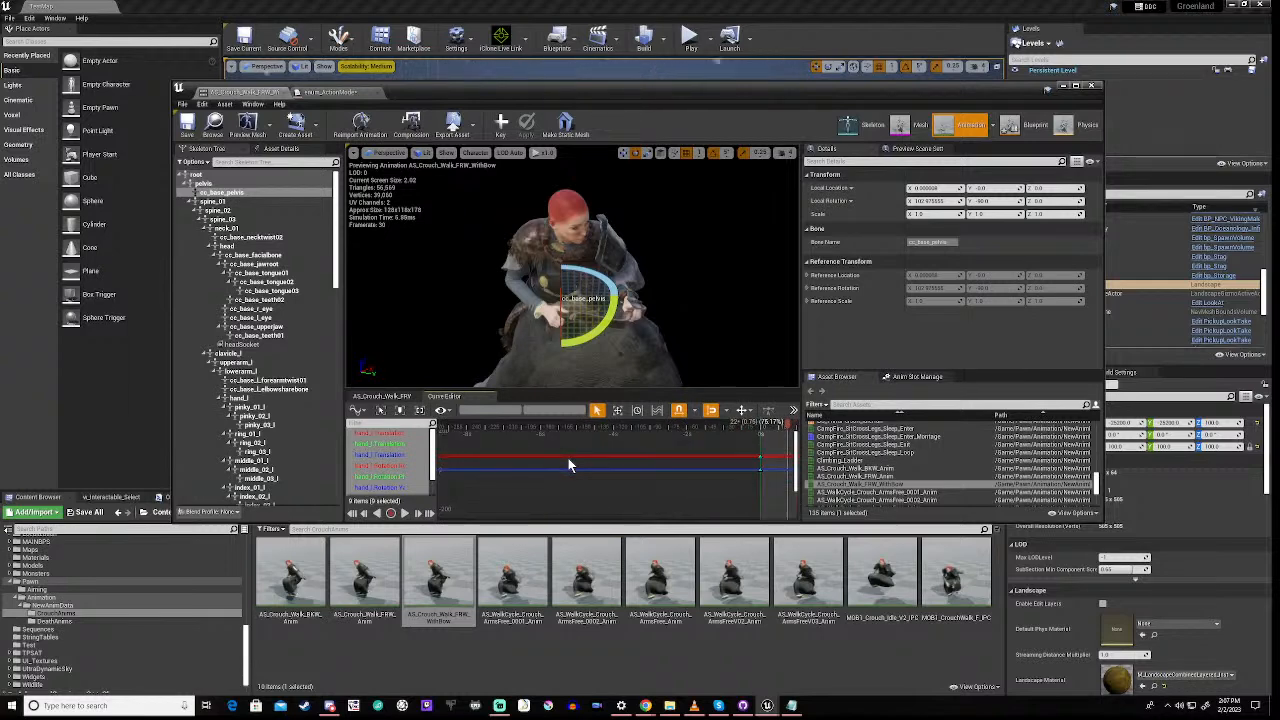
{"action": "scroll", "coordinate": [568, 458], "scroll_direction": "down", "scroll_amount": 2}
{"action": "scroll", "coordinate": [568, 458], "scroll_direction": "down", "scroll_amount": 2}
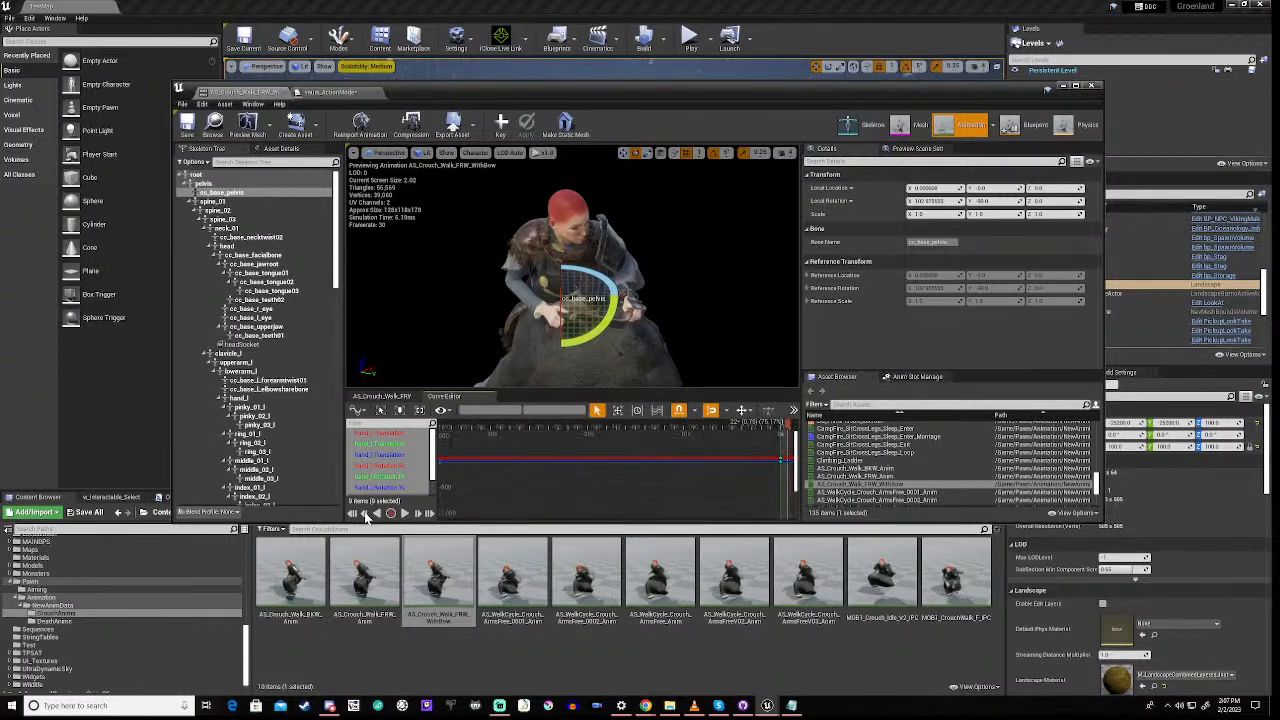
Examine the roll, pitch and yaw rotation curves of hand_l one at a time
{"action": "left_click", "coordinate": [381, 467]}
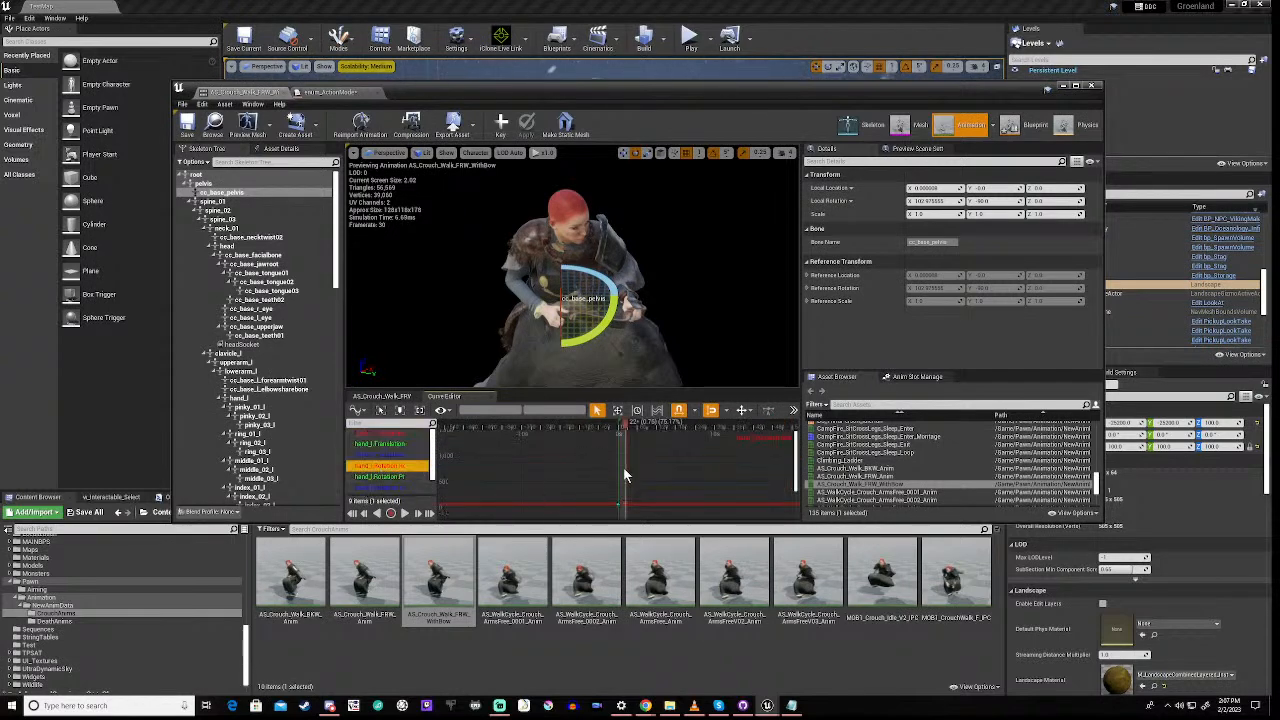
{"action": "scroll", "coordinate": [624, 469], "scroll_direction": "down", "scroll_amount": 6}
{"action": "scroll", "coordinate": [623, 467], "scroll_direction": "down", "scroll_amount": 4}
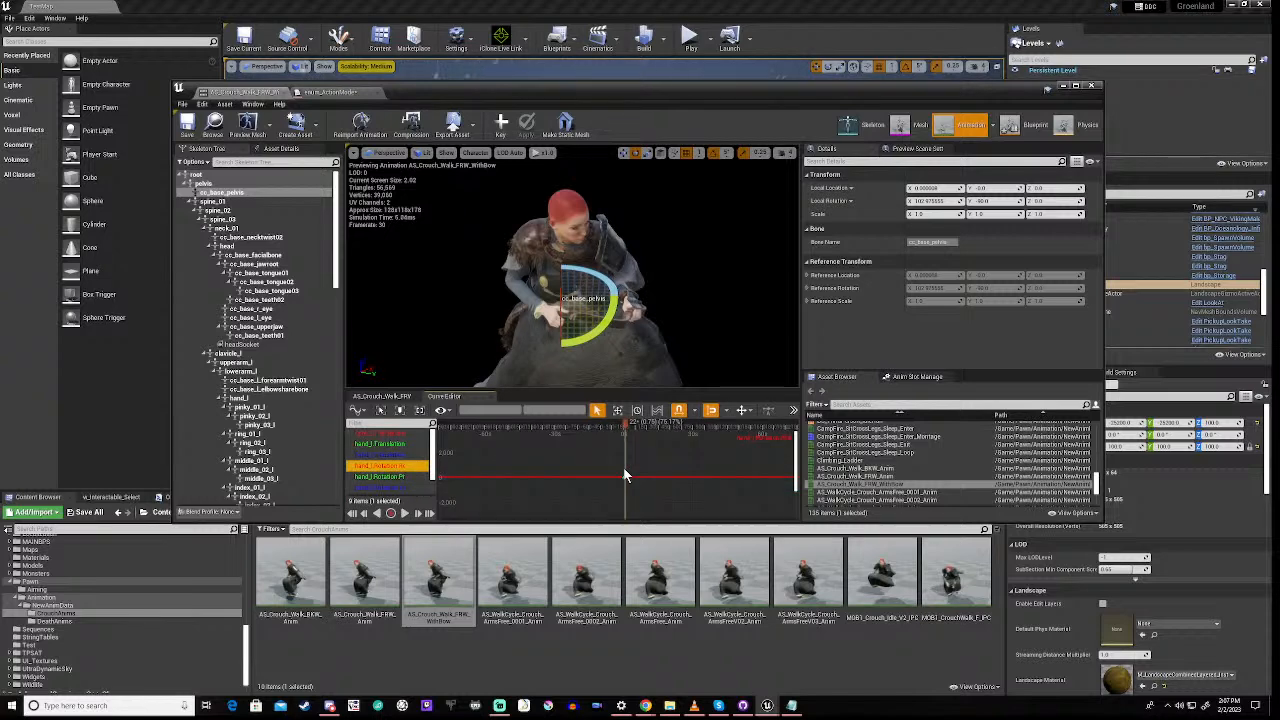
{"action": "left_click", "coordinate": [380, 479]}
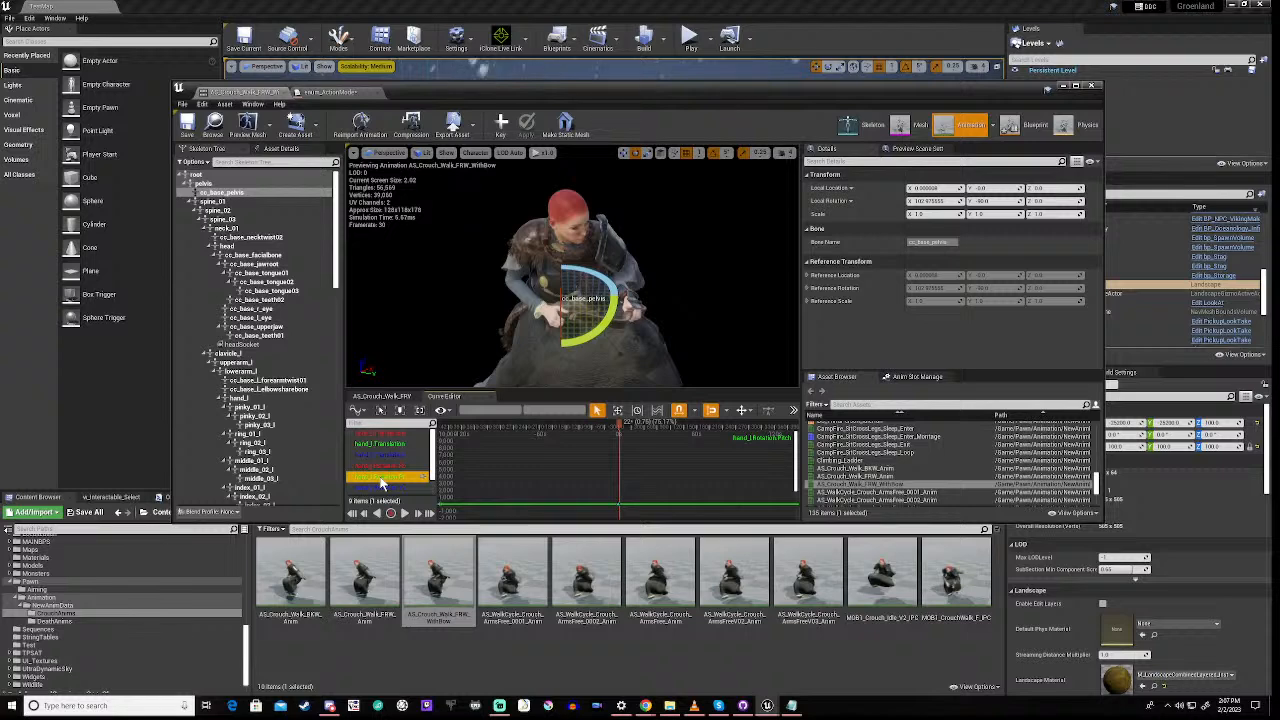
{"action": "left_click", "coordinate": [375, 489]}
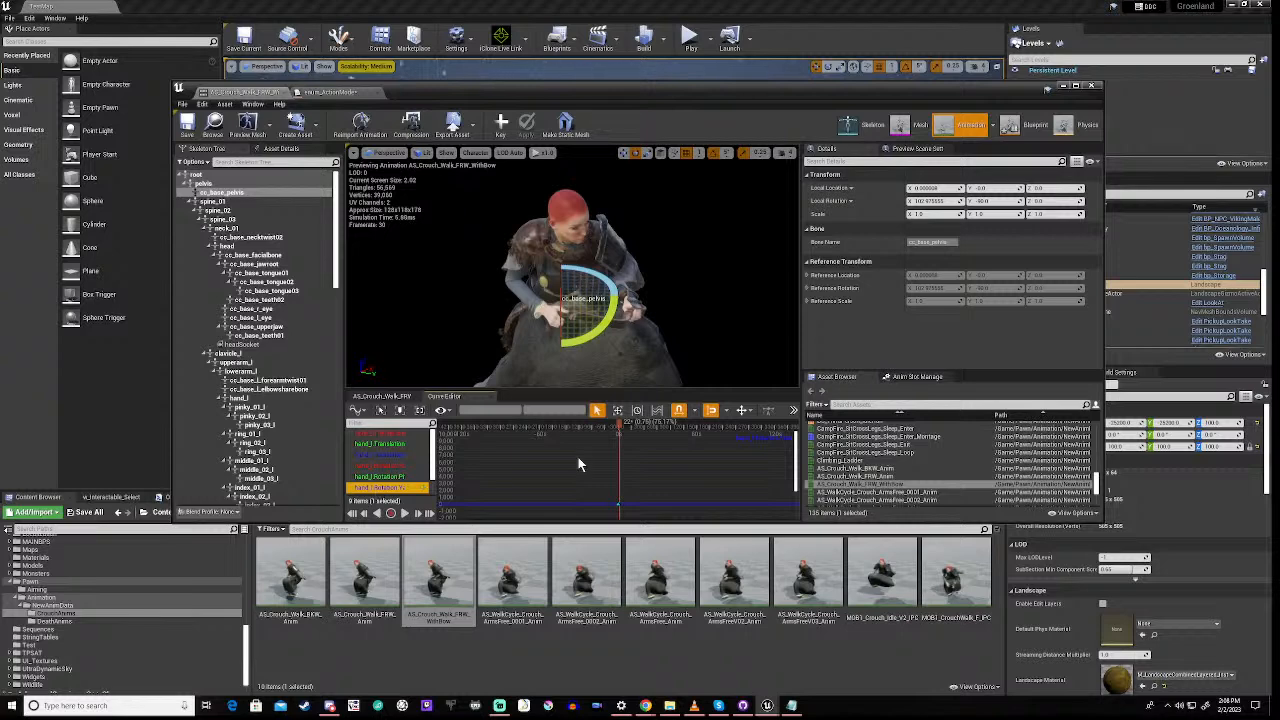
Display hand_l's roll, pitch and yaw rotation curves together and examine them over a wider value and time range
{"action": "left_click", "coordinate": [394, 483]}
{"action": "left_click", "coordinate": [396, 467], "text": "ctrl"}
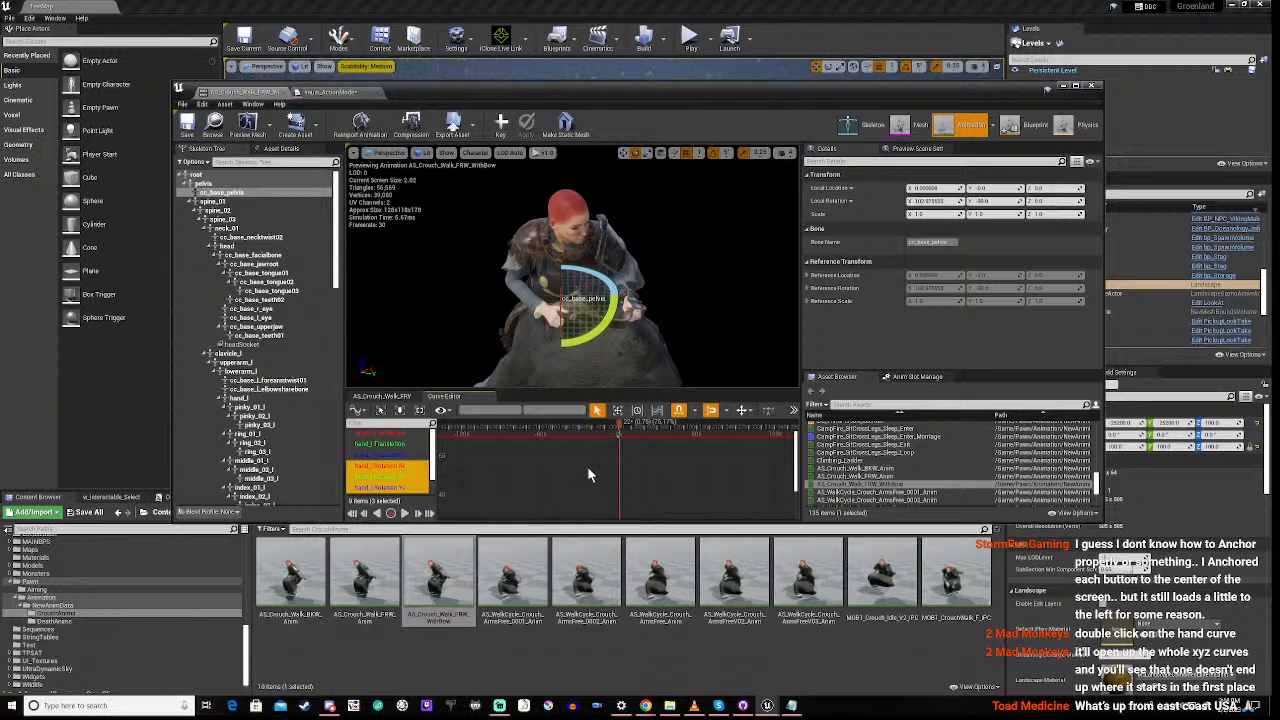
{"action": "scroll", "coordinate": [587, 466], "scroll_direction": "down", "scroll_amount": 7}
{"action": "scroll", "coordinate": [587, 466], "scroll_direction": "down", "scroll_amount": 3}
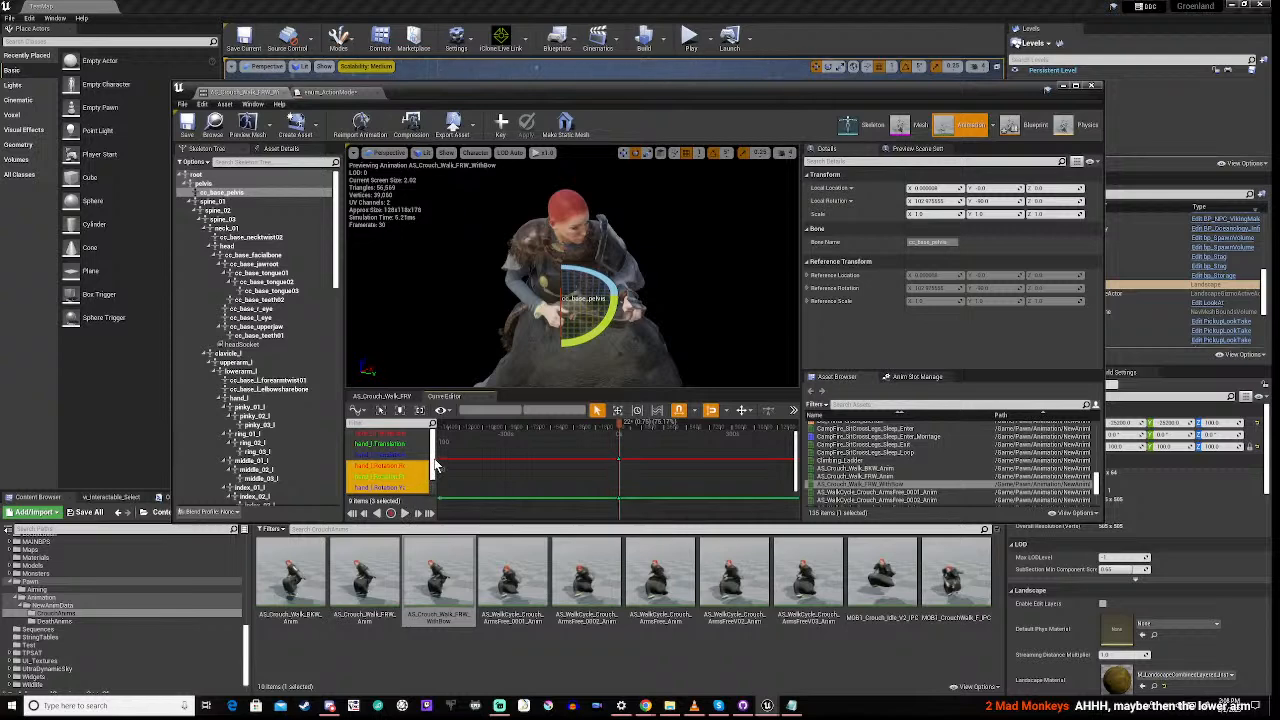
{"action": "left_click_drag", "start_coordinate": [436, 464], "coordinate": [436, 506]}
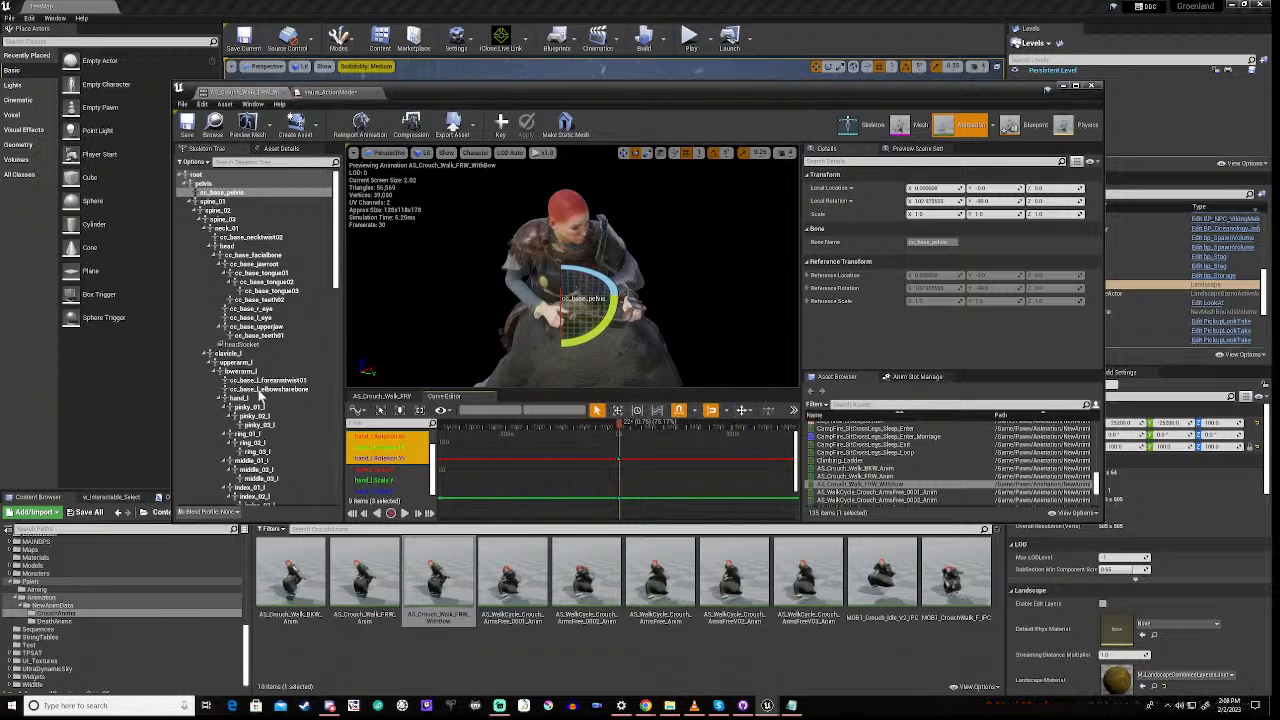
Select the cc_base_l_elbowsharebone bone and the lowerarm_l additive track, replay the animation from frame 0 and pause it near frame 2
{"action": "left_click", "coordinate": [258, 390]}
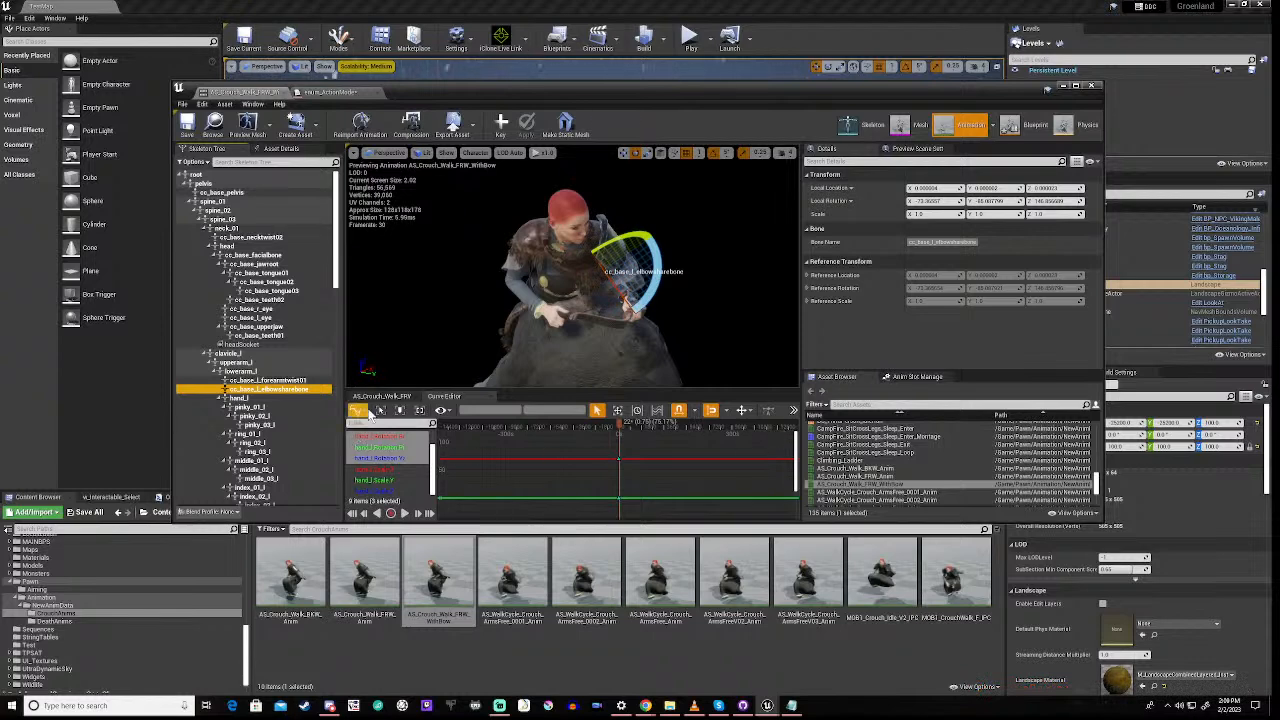
{"action": "left_click", "coordinate": [380, 397]}
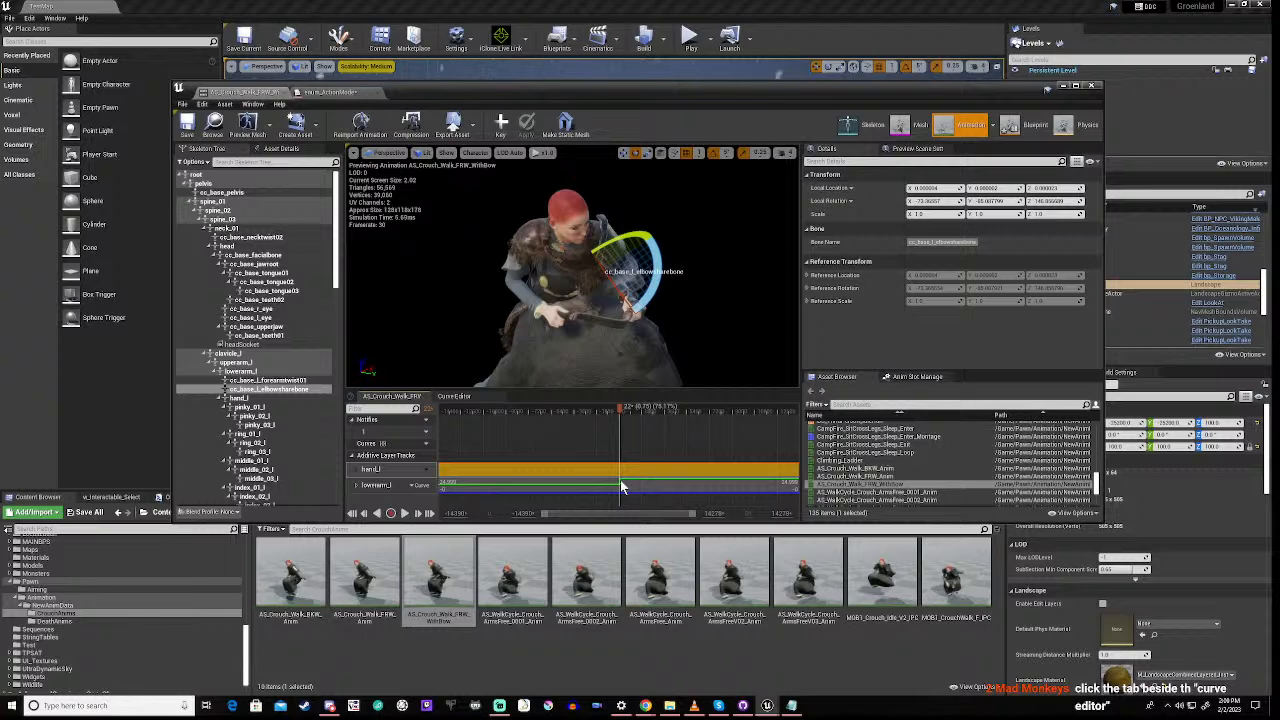
{"action": "left_click", "coordinate": [548, 491]}
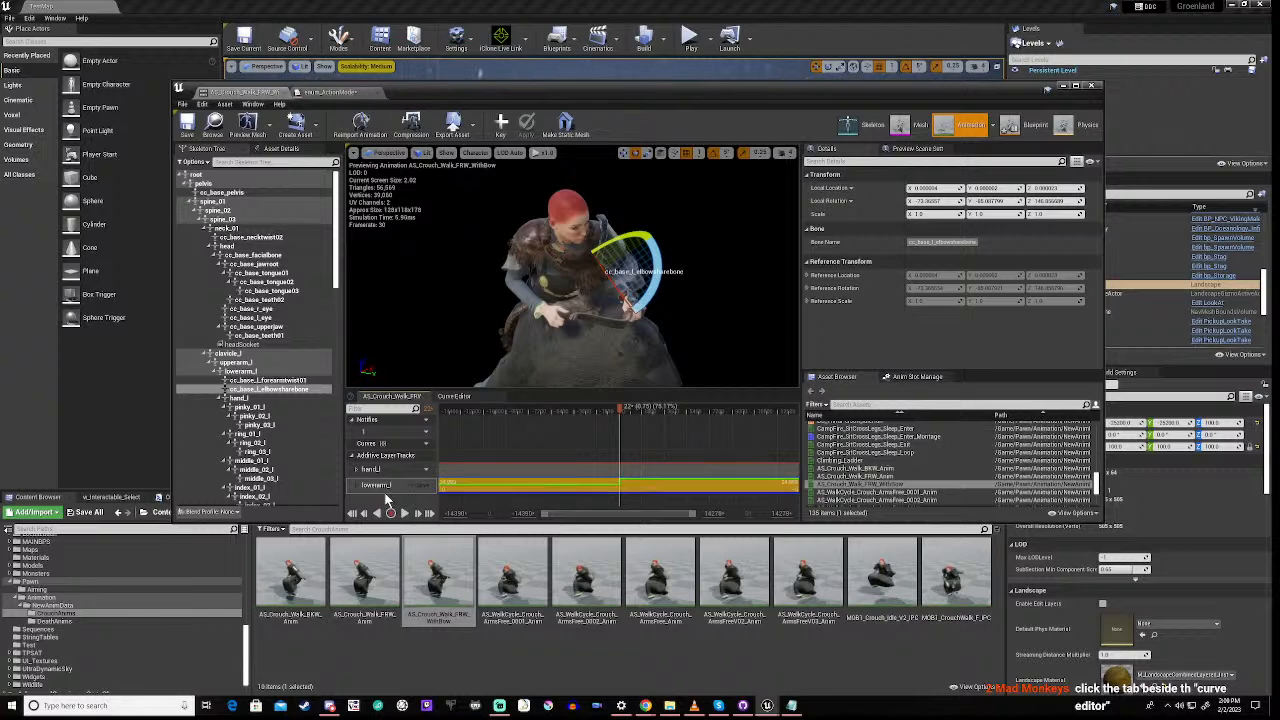
{"action": "left_click_drag", "start_coordinate": [619, 409], "coordinate": [314, 434]}
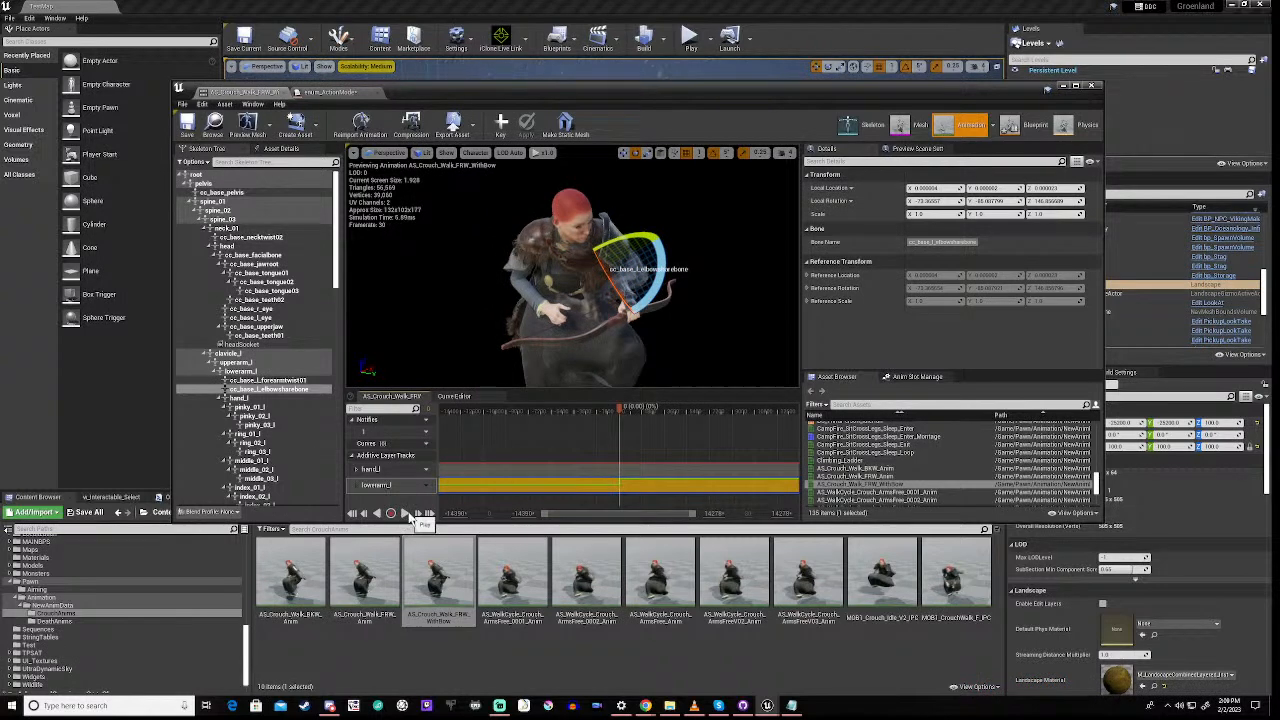
{"action": "left_click", "coordinate": [405, 514]}
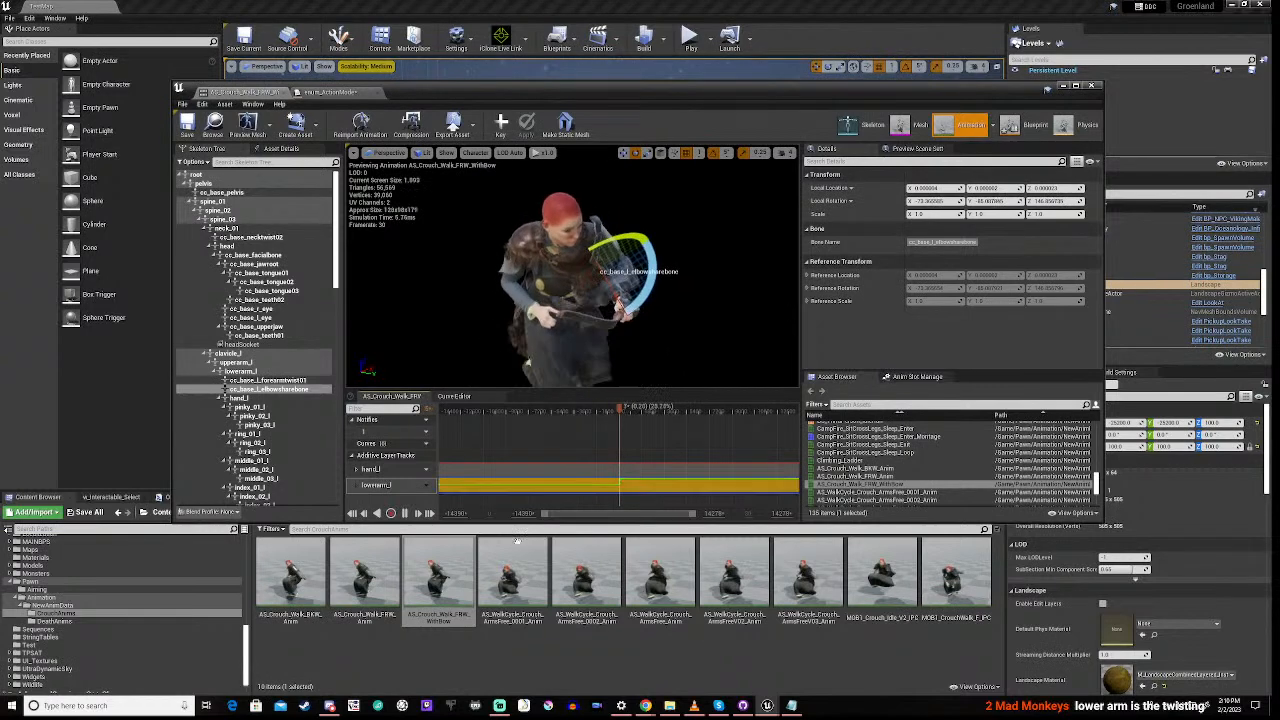
{"action": "left_click", "coordinate": [405, 515]}
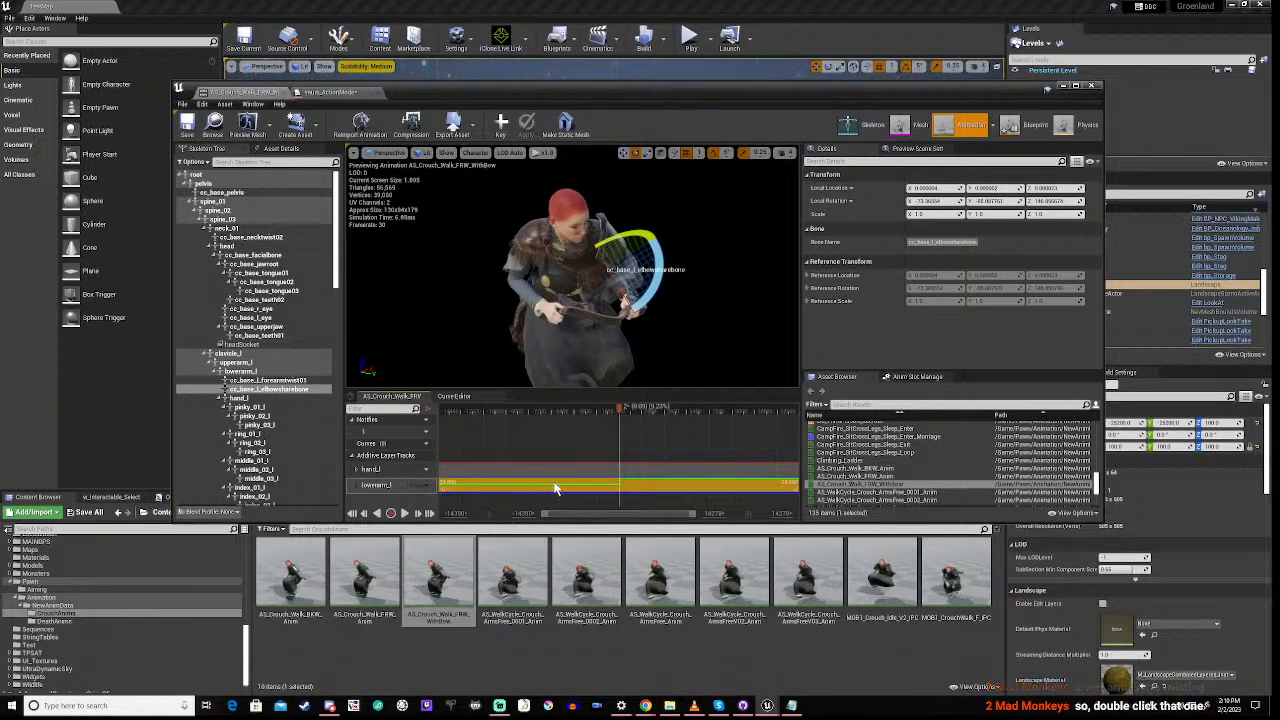
Open the lowerarm_l additive layer track in the Curve Editor and isolate its Rotation Pitch curve
{"action": "double_click", "coordinate": [556, 488]}
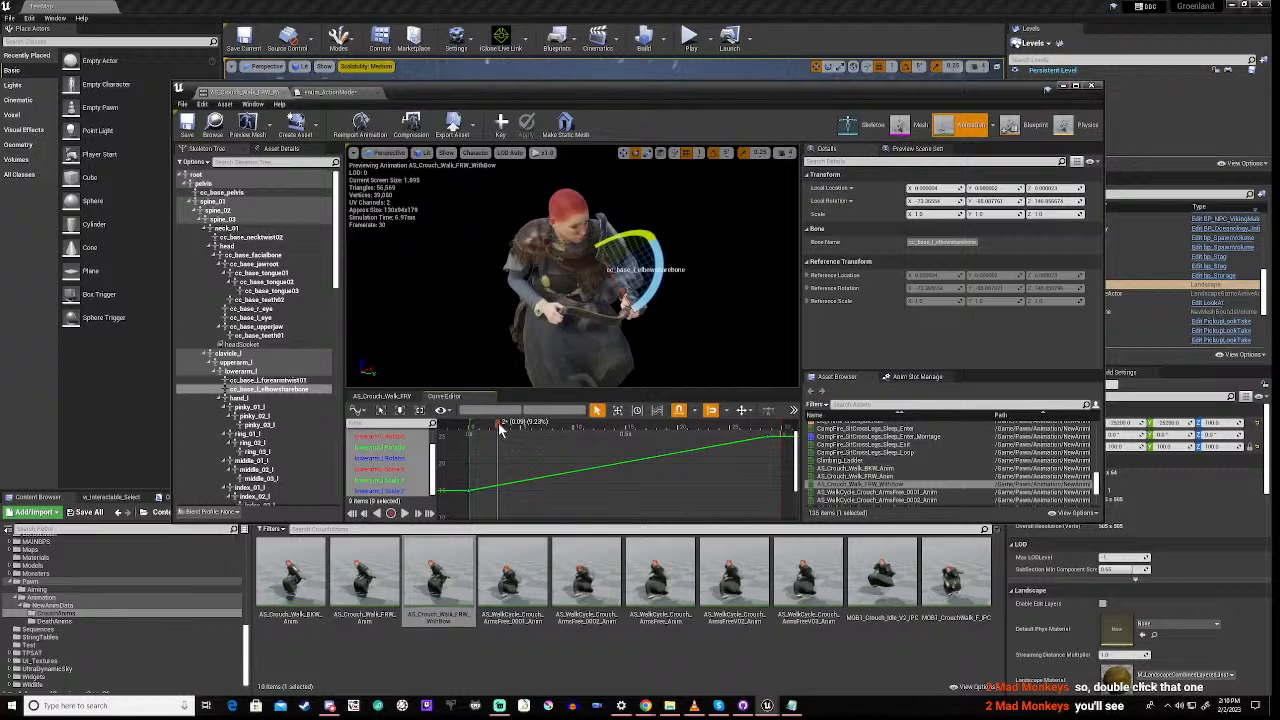
{"action": "left_click_drag", "start_coordinate": [483, 428], "coordinate": [494, 512]}
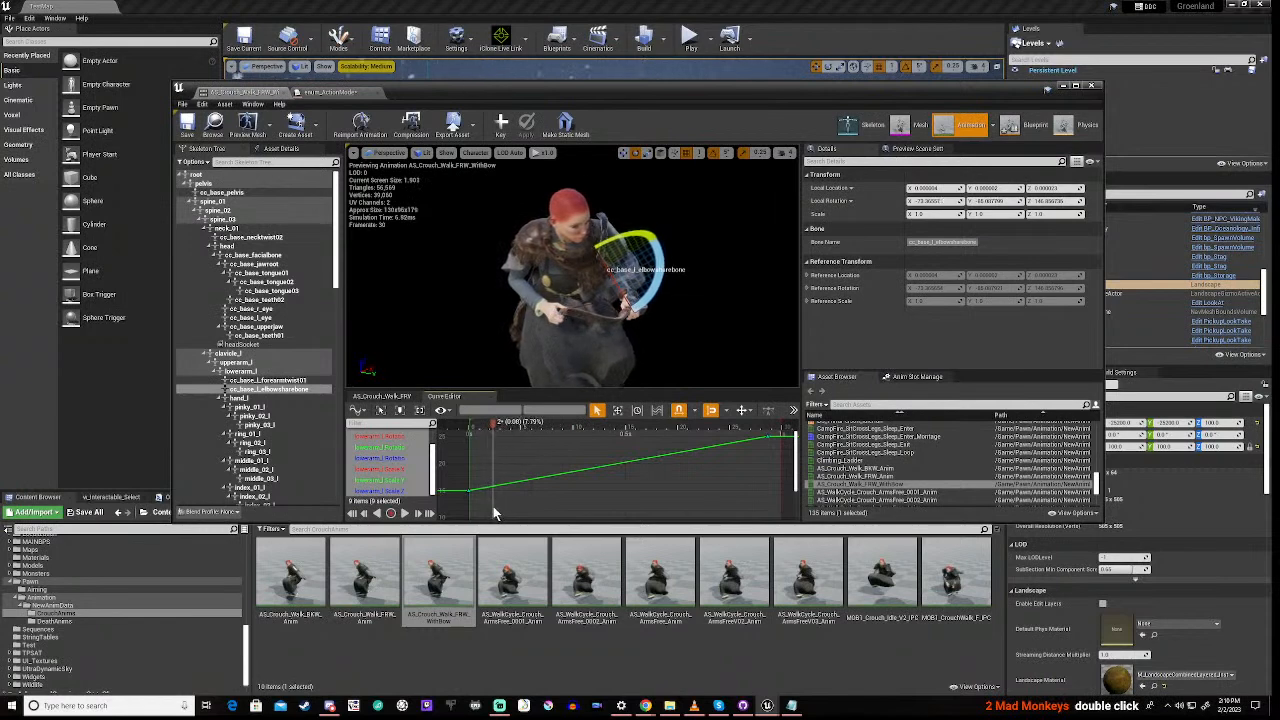
{"action": "left_click", "coordinate": [543, 486]}
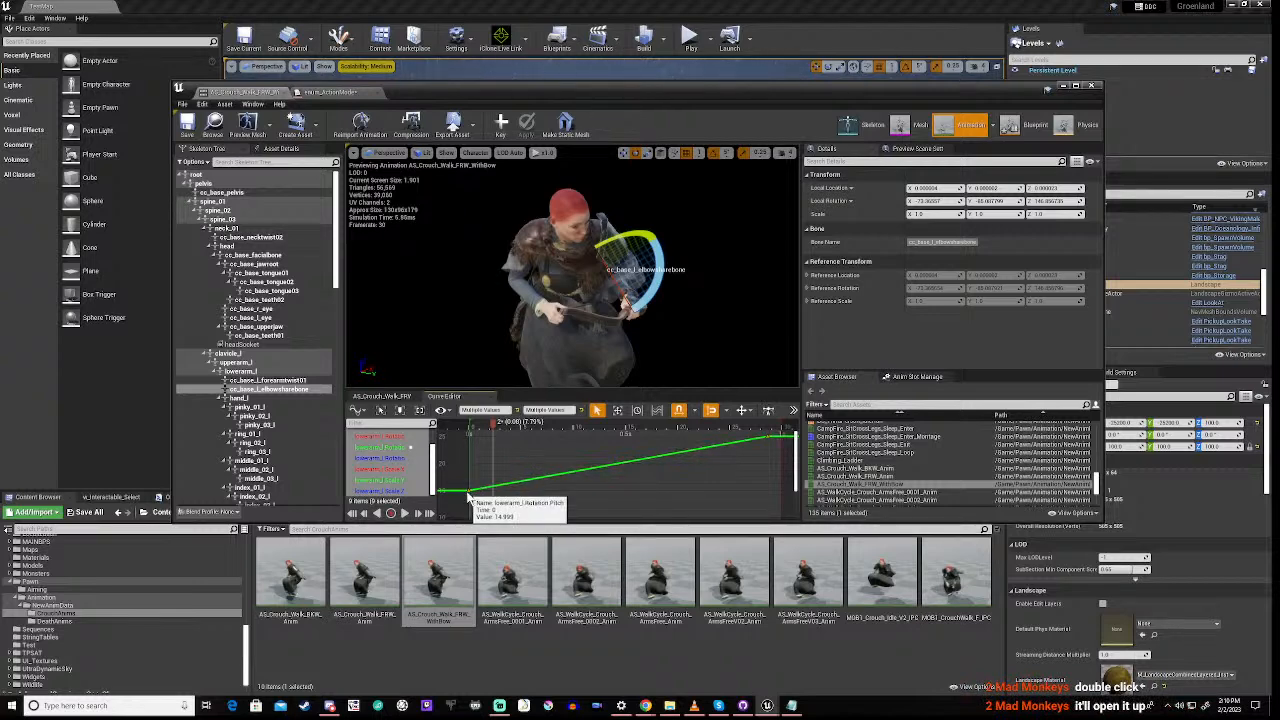
{"action": "left_click", "coordinate": [396, 485]}
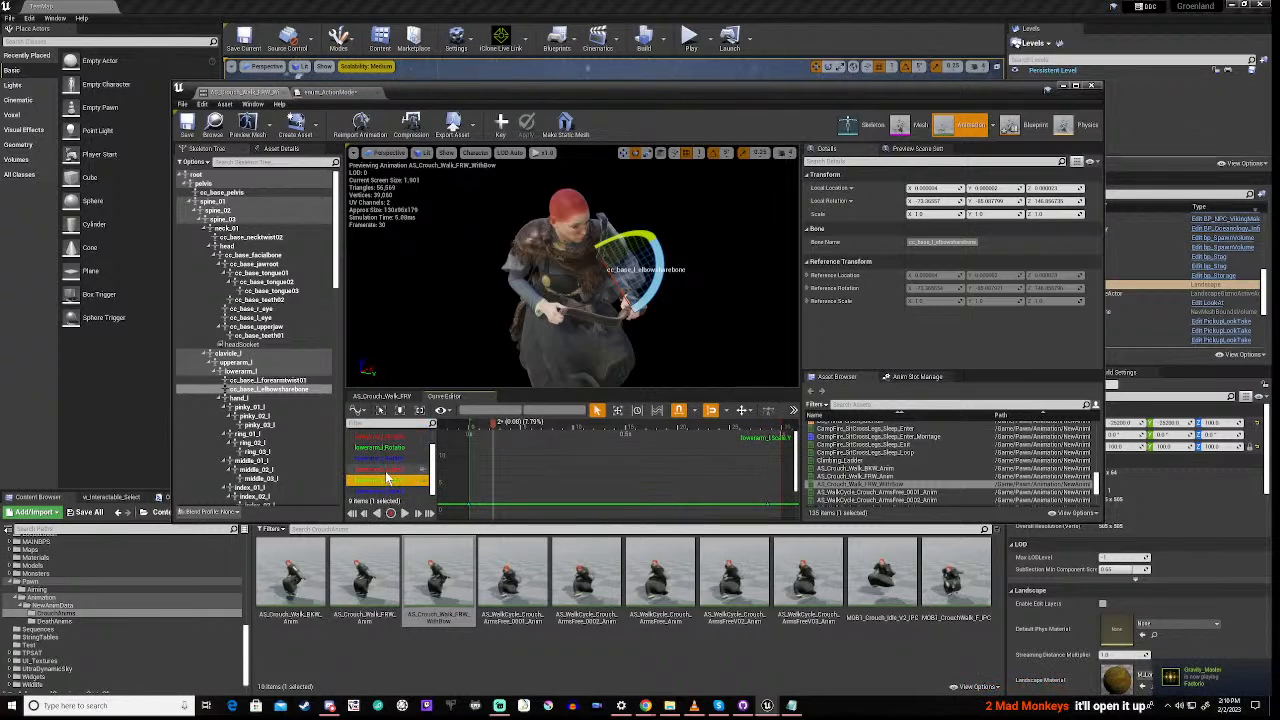
{"action": "left_click", "coordinate": [385, 447]}
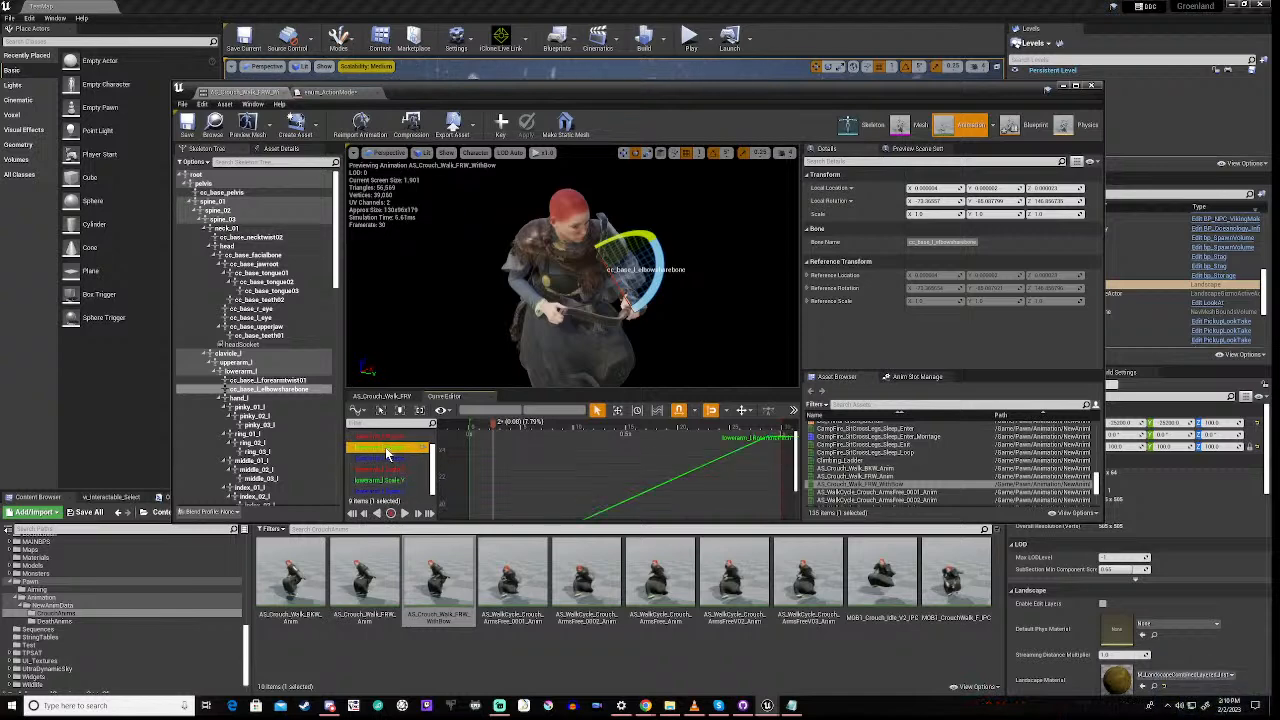
Delete the first key, at time 0, from the lowerarm_l Rotation Pitch curve and save the animation
{"action": "scroll", "coordinate": [598, 481], "scroll_direction": "down", "scroll_amount": 3}
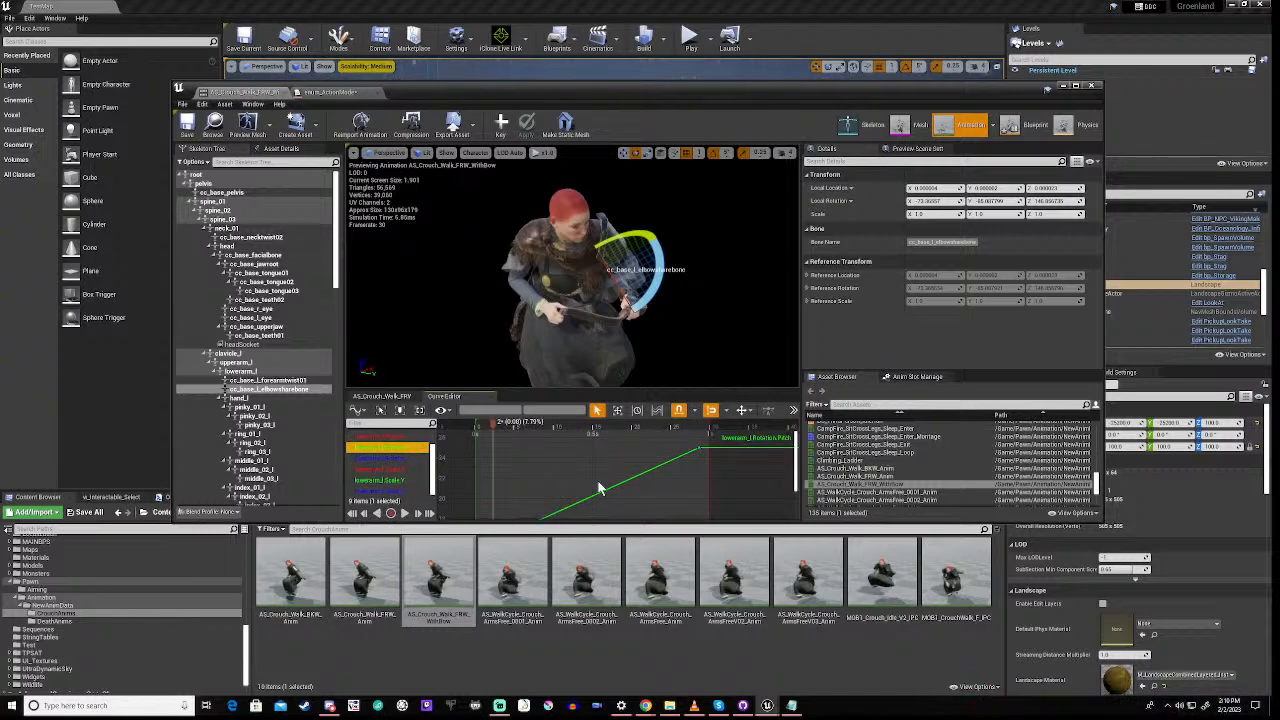
{"action": "left_click", "coordinate": [636, 486]}
{"action": "scroll", "coordinate": [635, 485], "scroll_direction": "up", "scroll_amount": 2}
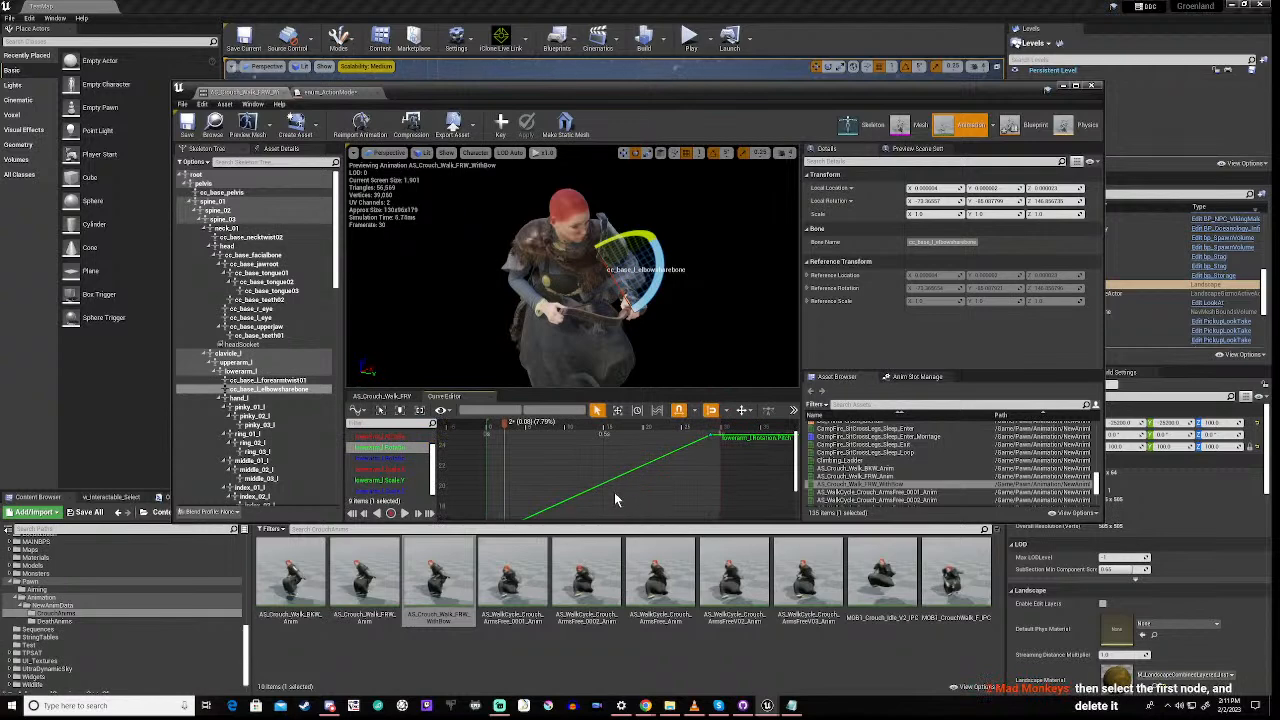
{"action": "scroll", "coordinate": [614, 492], "scroll_direction": "down", "scroll_amount": 2}
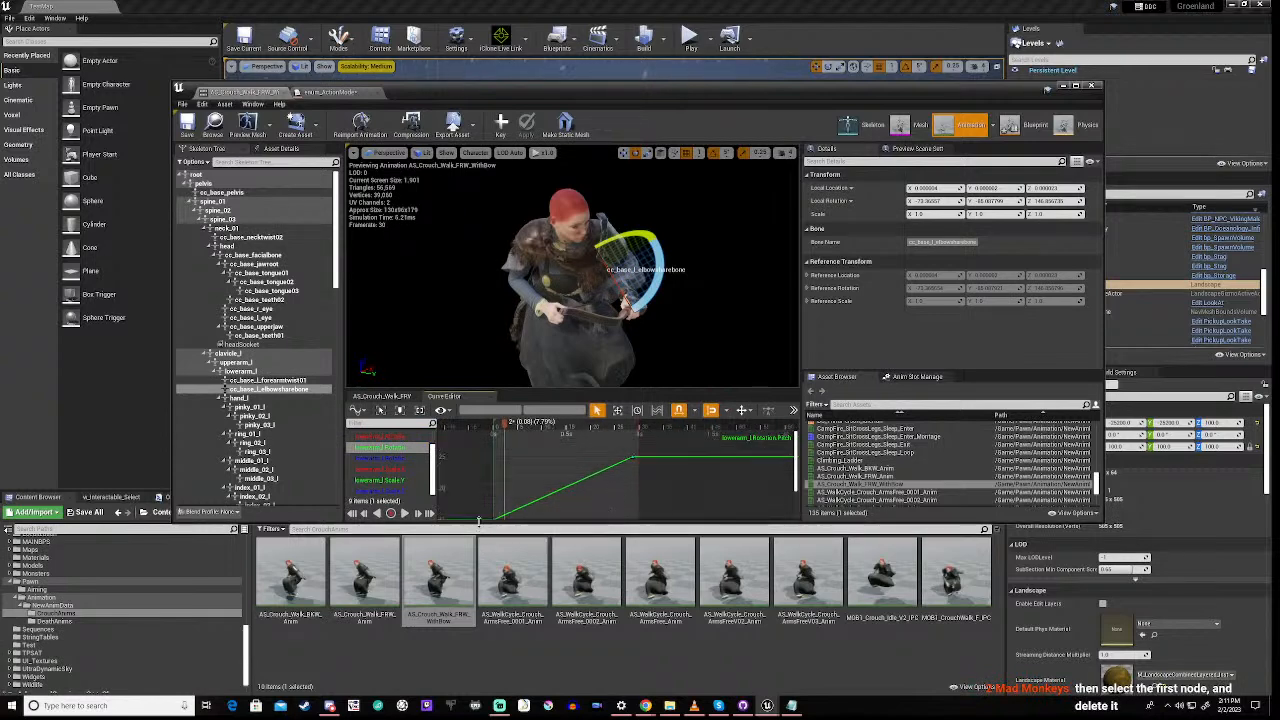
{"action": "right_click_drag", "start_coordinate": [477, 511], "coordinate": [492, 488]}
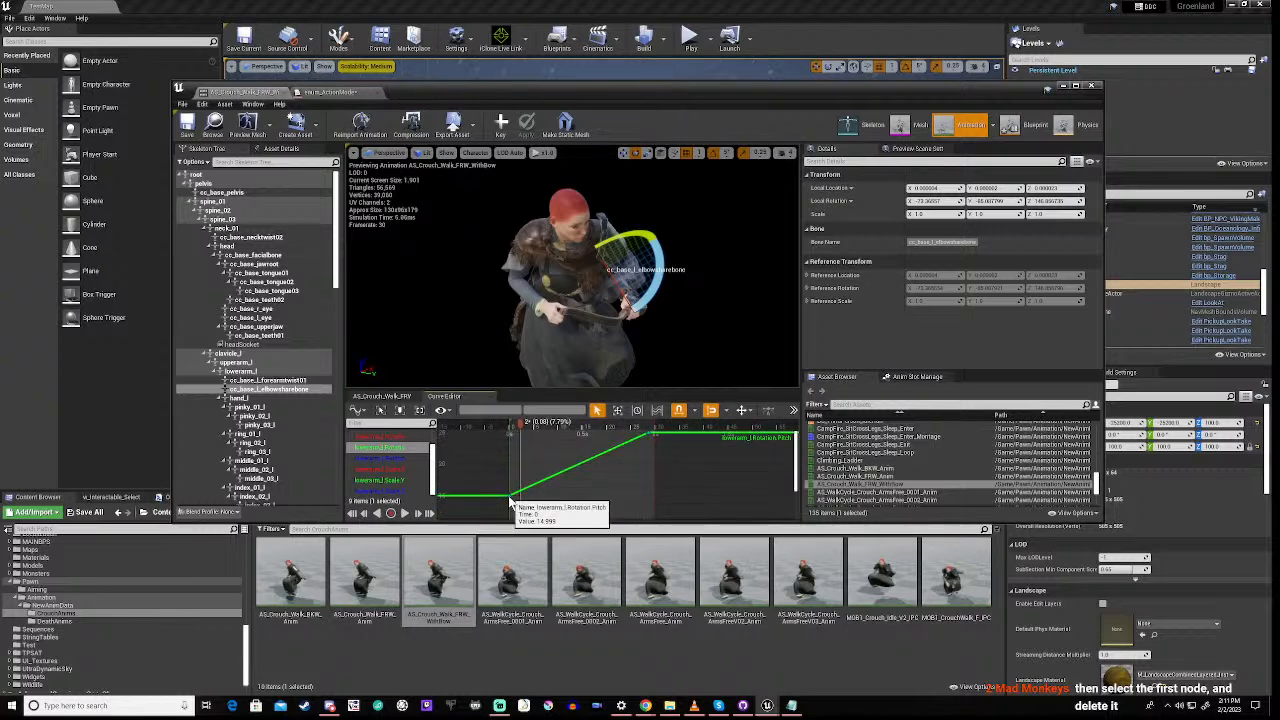
{"action": "right_click", "coordinate": [510, 500]}
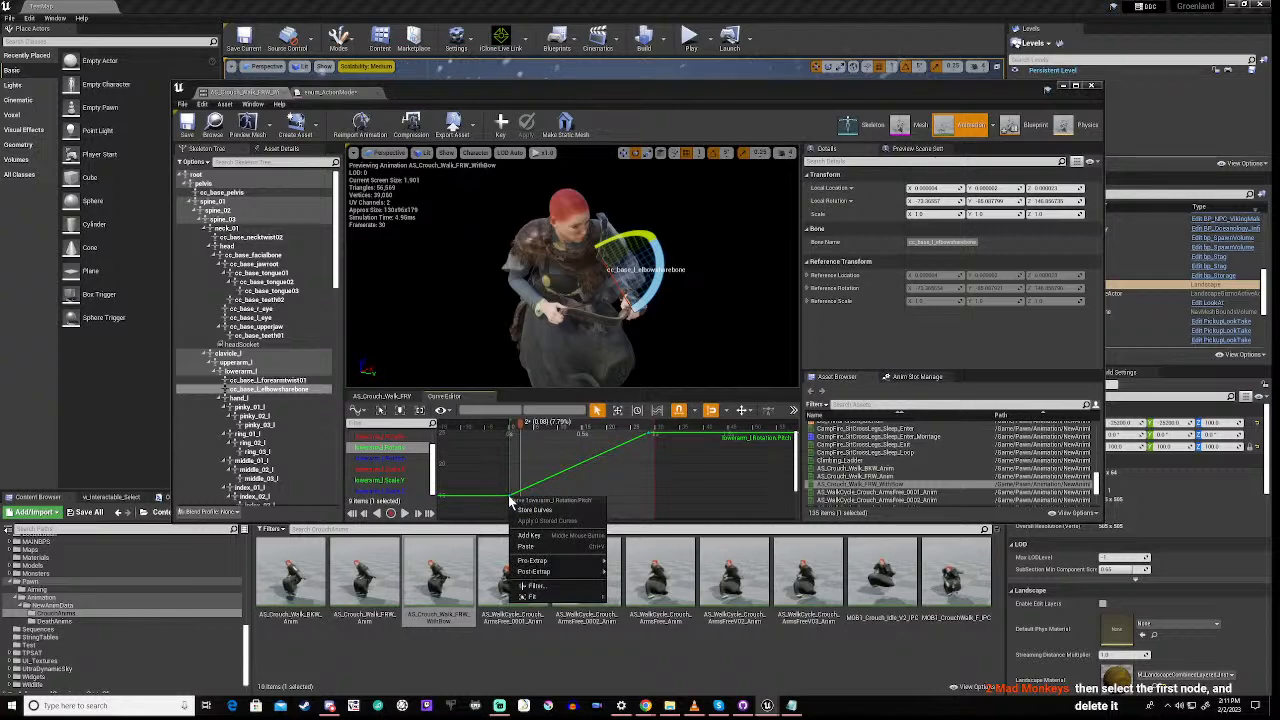
{"action": "left_click", "coordinate": [510, 497]}
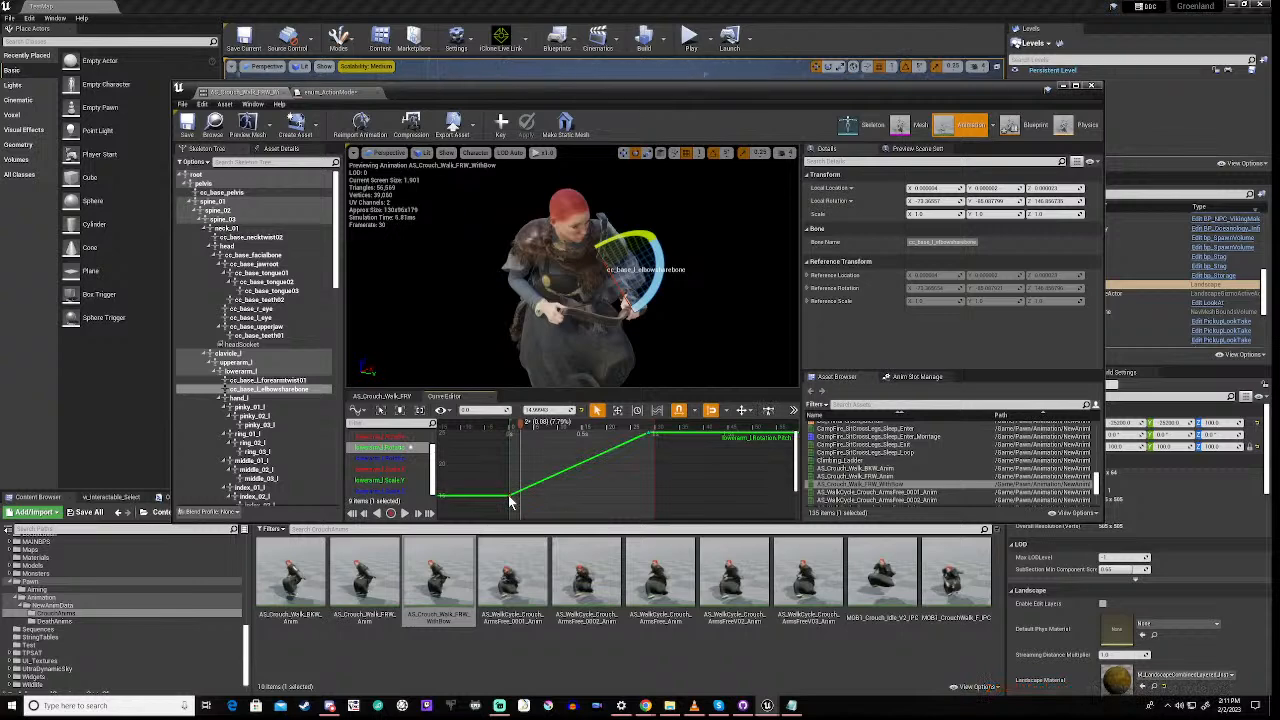
{"action": "key", "text": "Delete"}
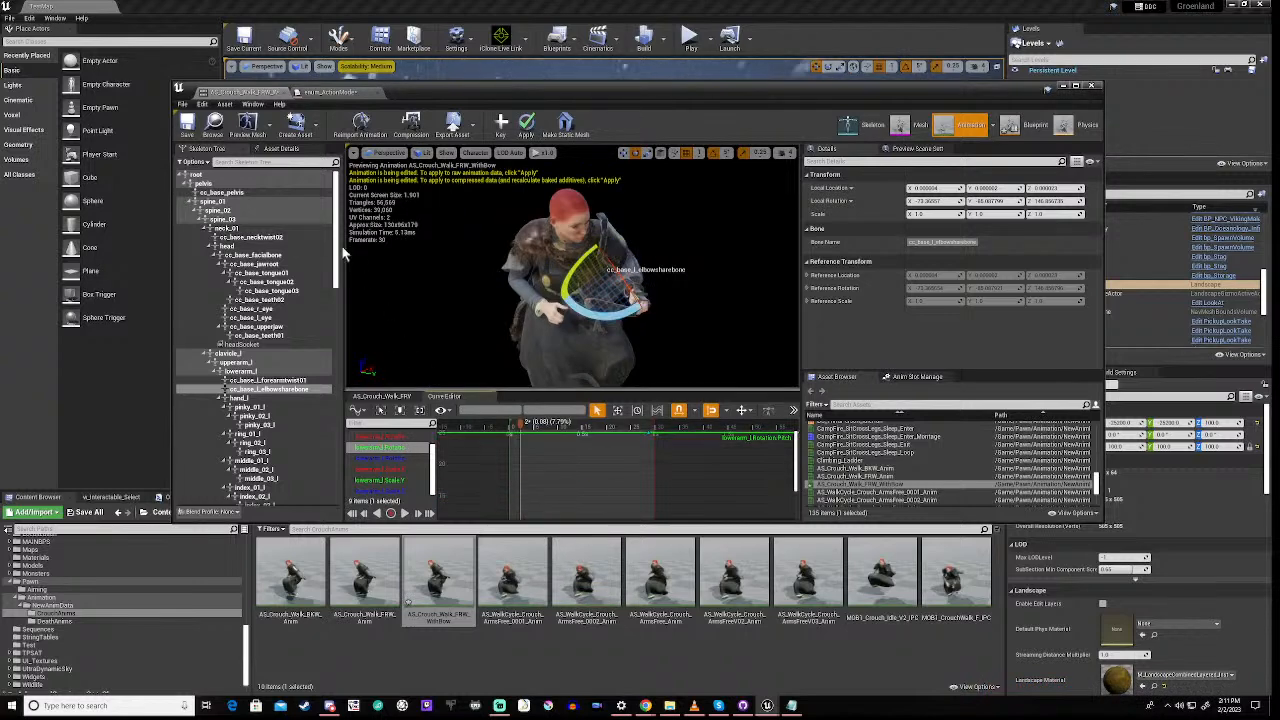
{"action": "left_click", "coordinate": [187, 126]}
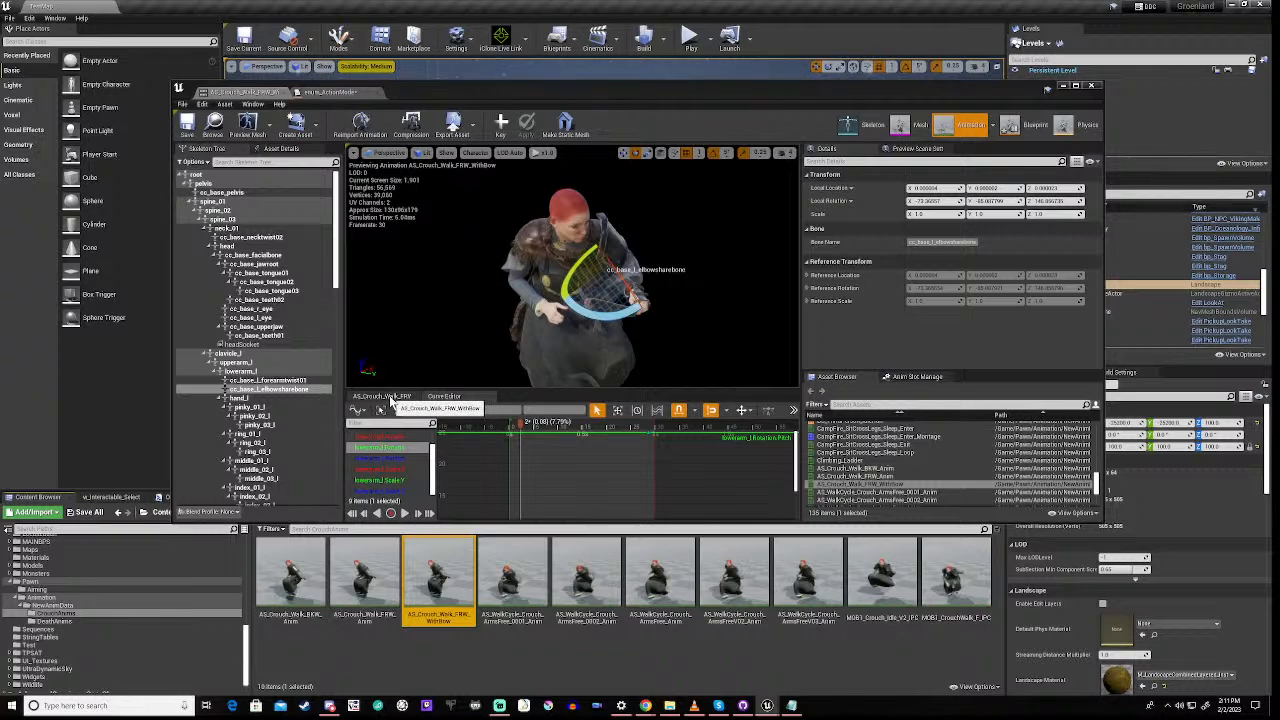
Return to the animation timeline, replay the crouch walk to check the forearm's motion and pause it near frame 12
{"action": "left_click", "coordinate": [390, 397]}
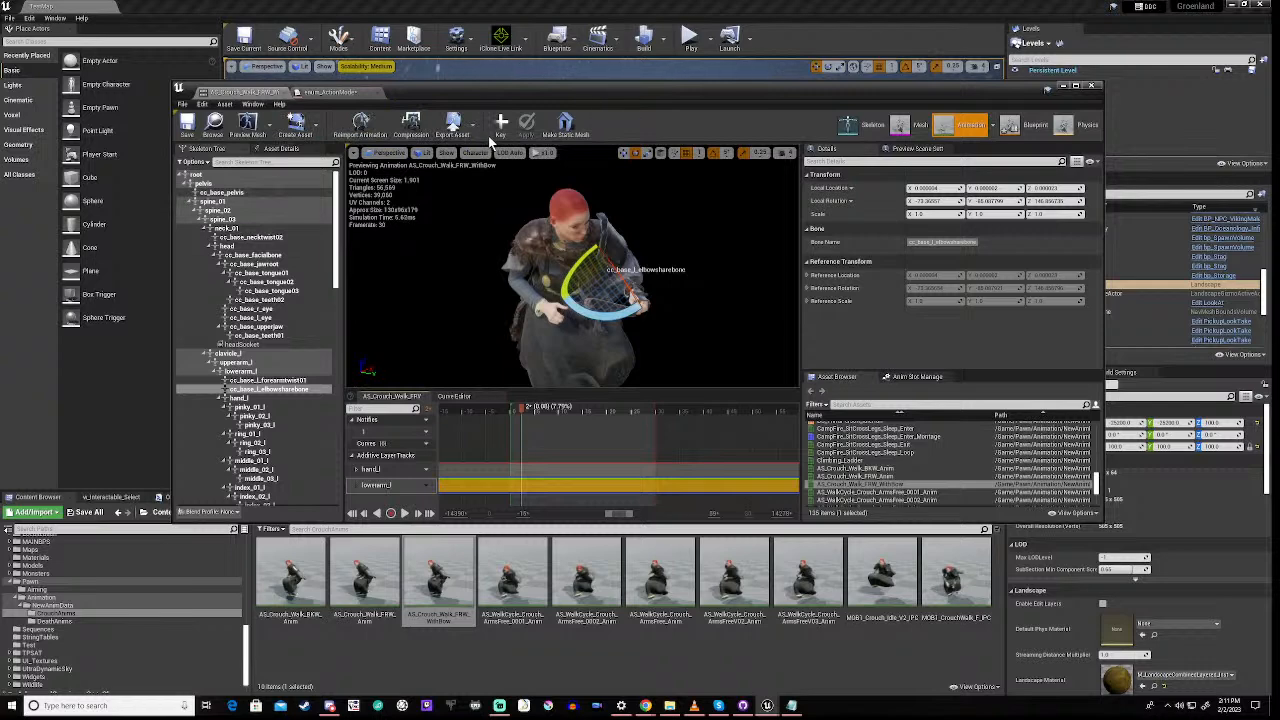
{"action": "left_click", "coordinate": [404, 513]}
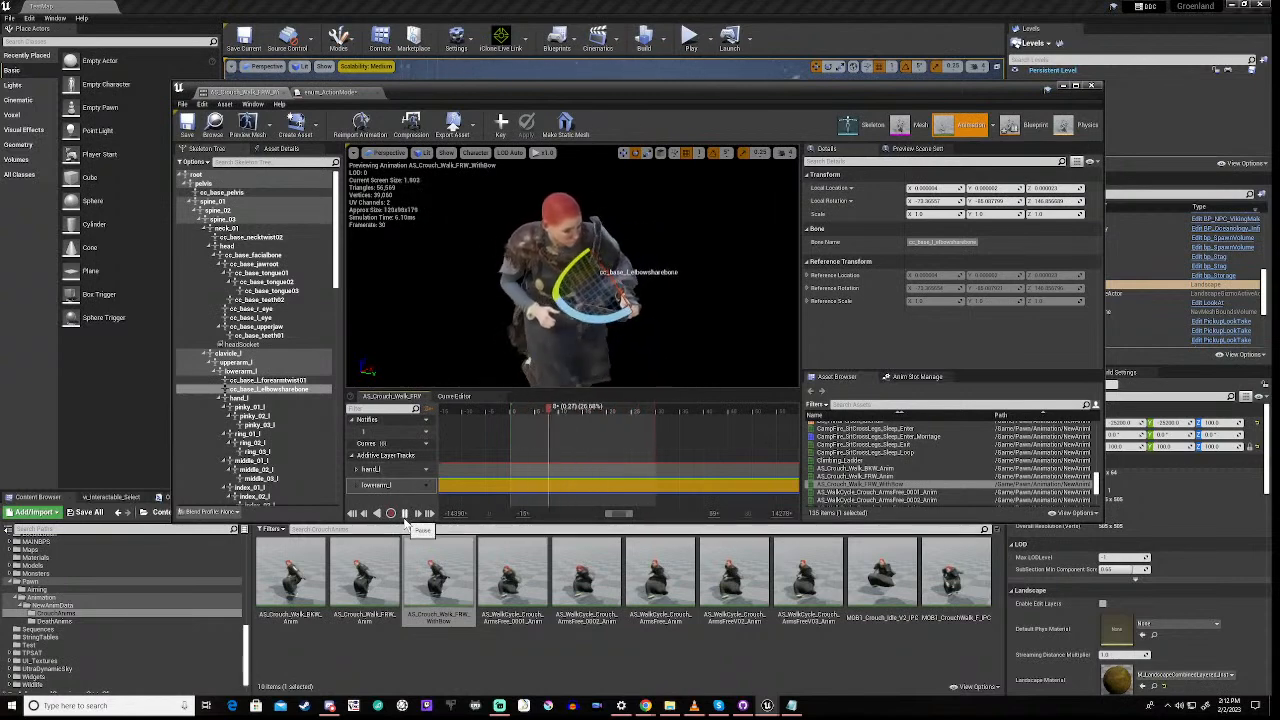
{"action": "left_click", "coordinate": [405, 515]}
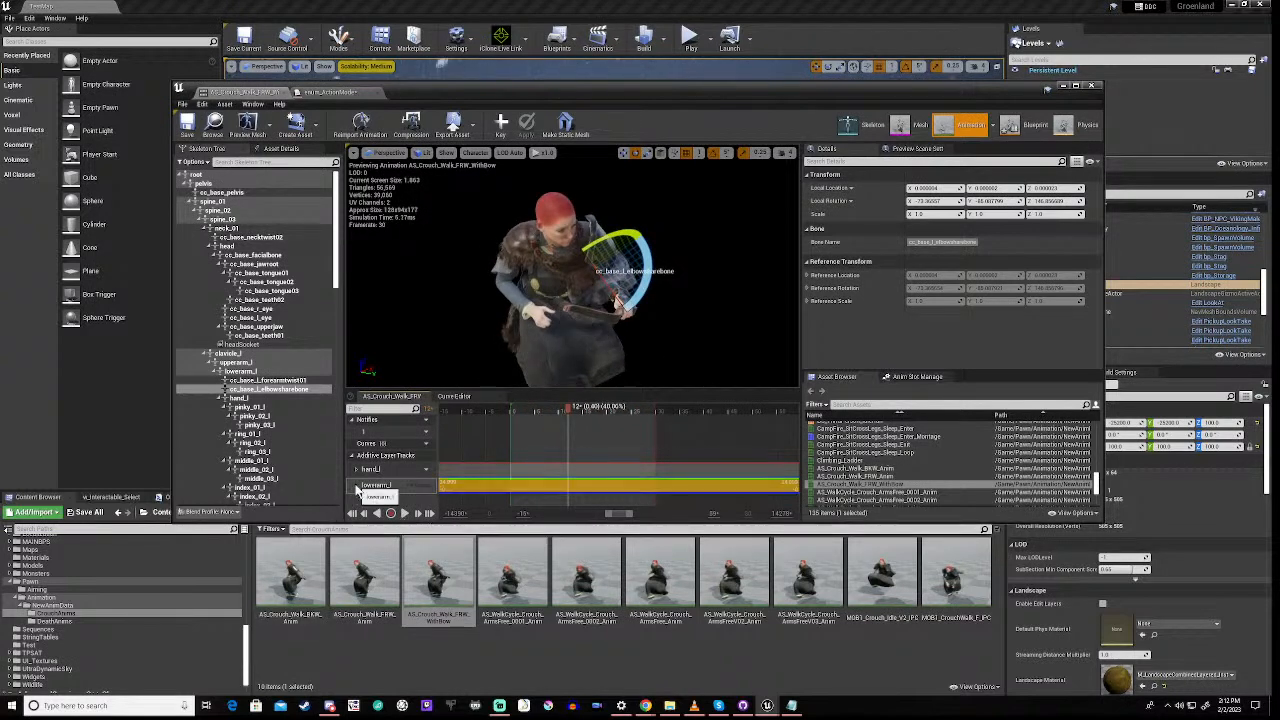
Expand the lowerarm_l track down to its rotation channels and open the Yaw curve in the Curve Editor
{"action": "left_click", "coordinate": [357, 488]}
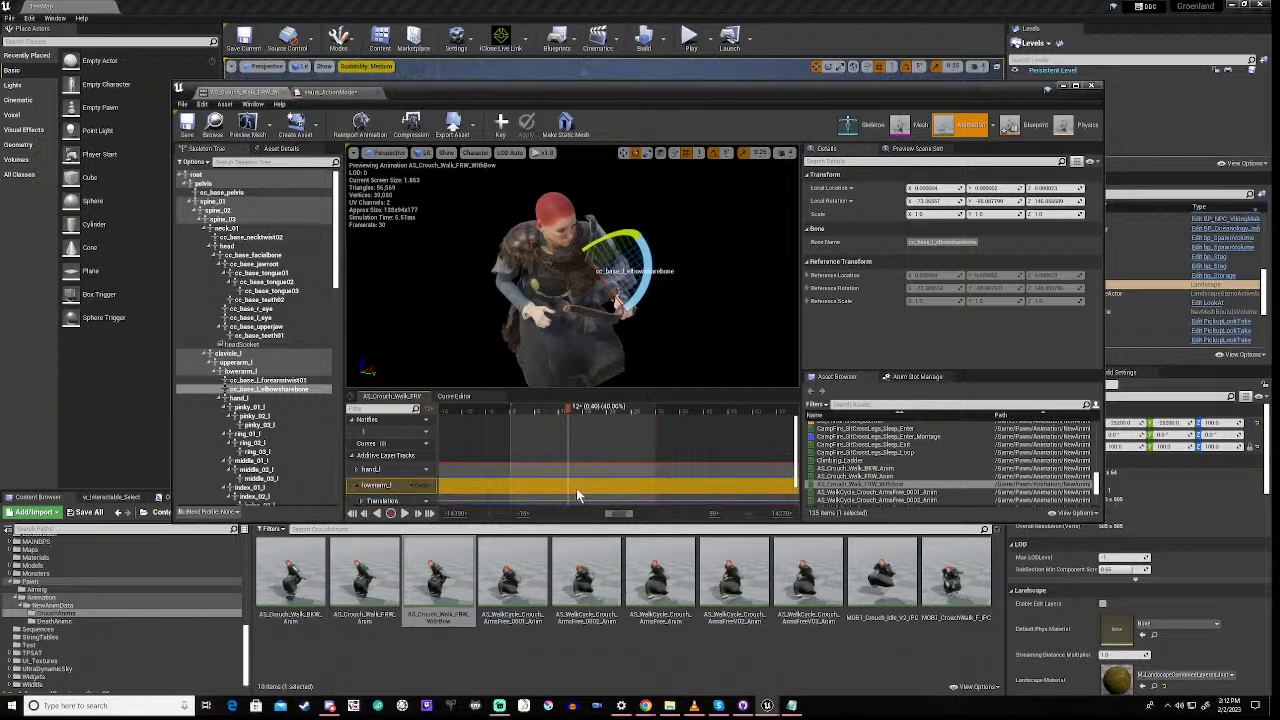
{"action": "scroll", "coordinate": [576, 488], "scroll_direction": "down", "scroll_amount": 2}
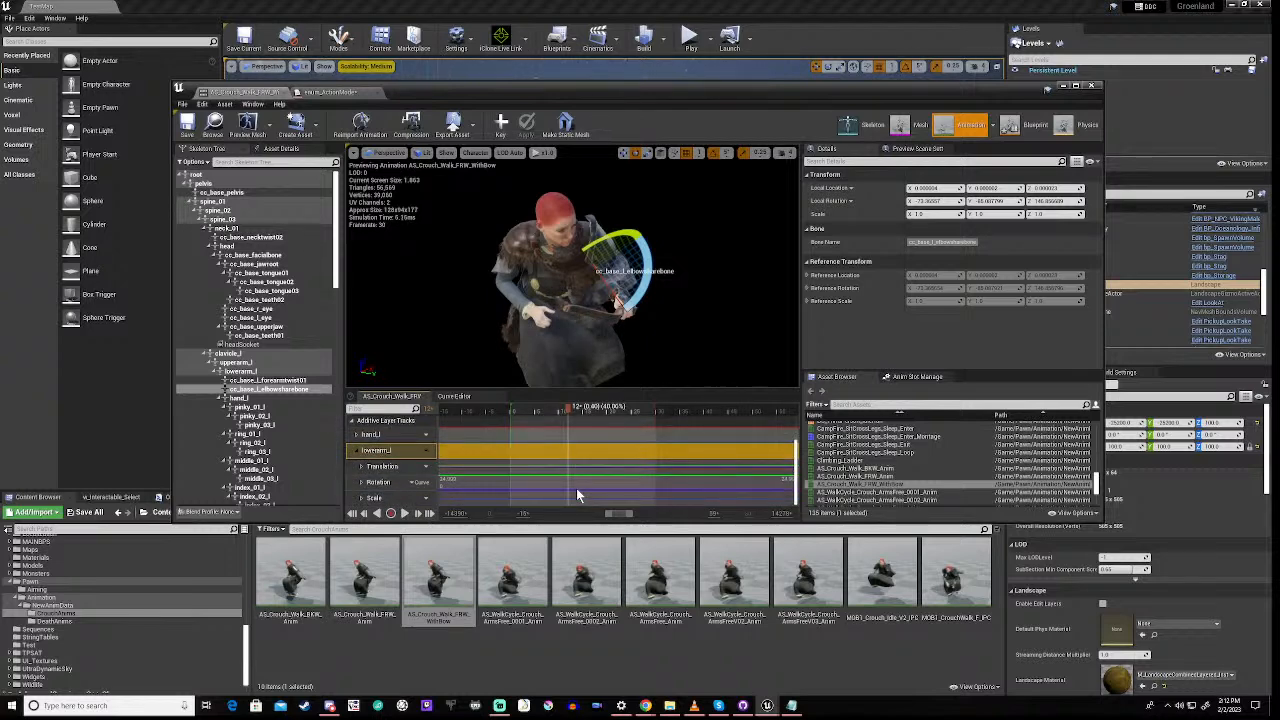
{"action": "left_click", "coordinate": [362, 483]}
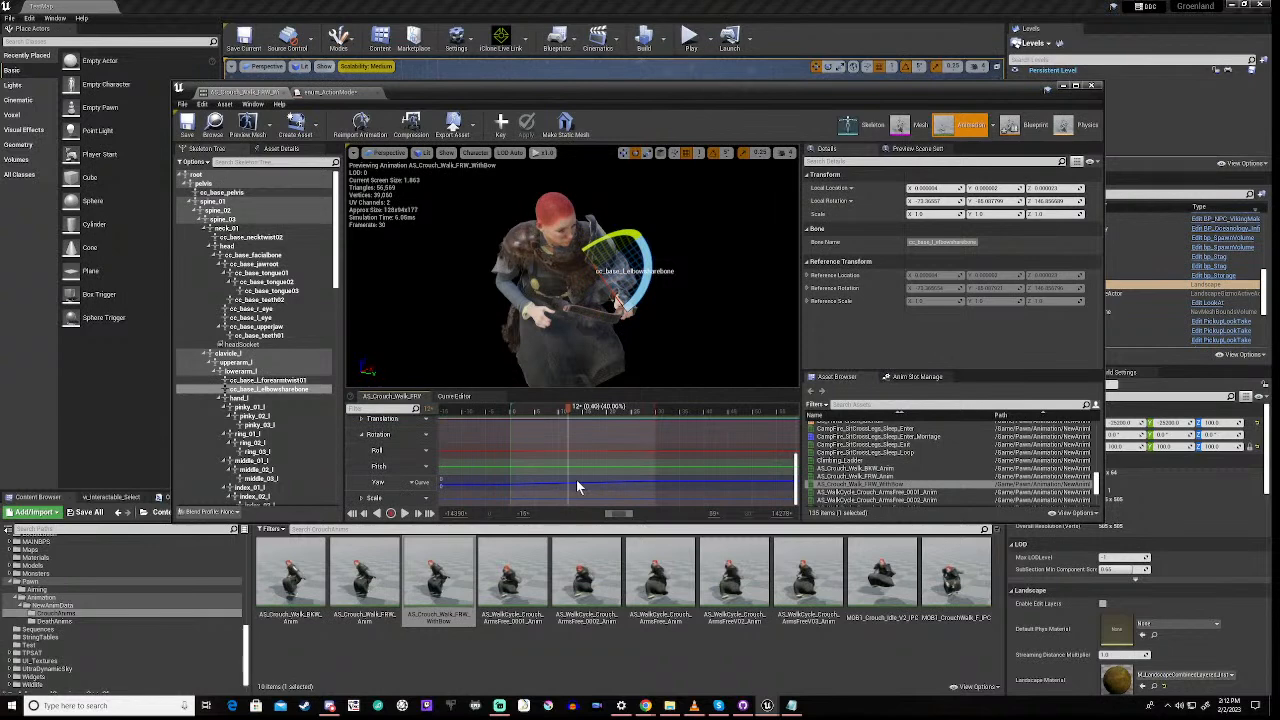
{"action": "double_click", "coordinate": [487, 484]}
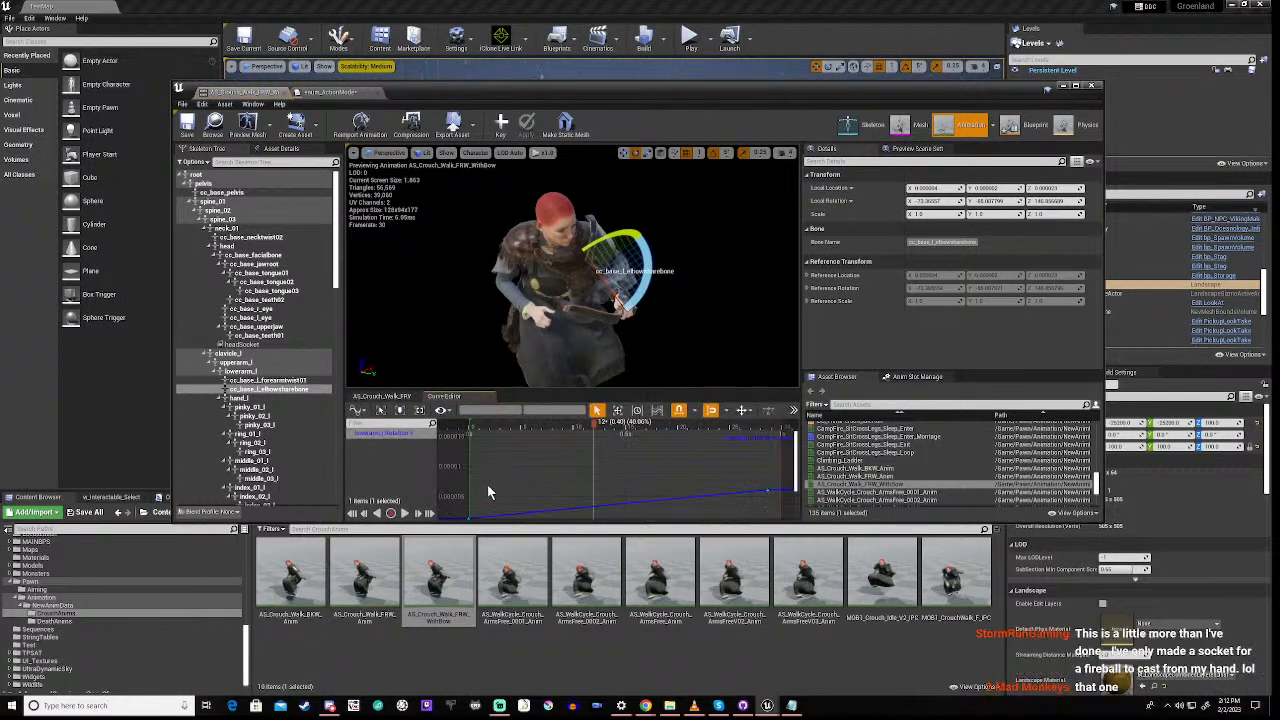
Delete the first key, at time 0, from the lowerarm_l Rotation Yaw curve, then save and replay the animation
{"action": "scroll", "coordinate": [573, 482], "scroll_direction": "down", "scroll_amount": 2}
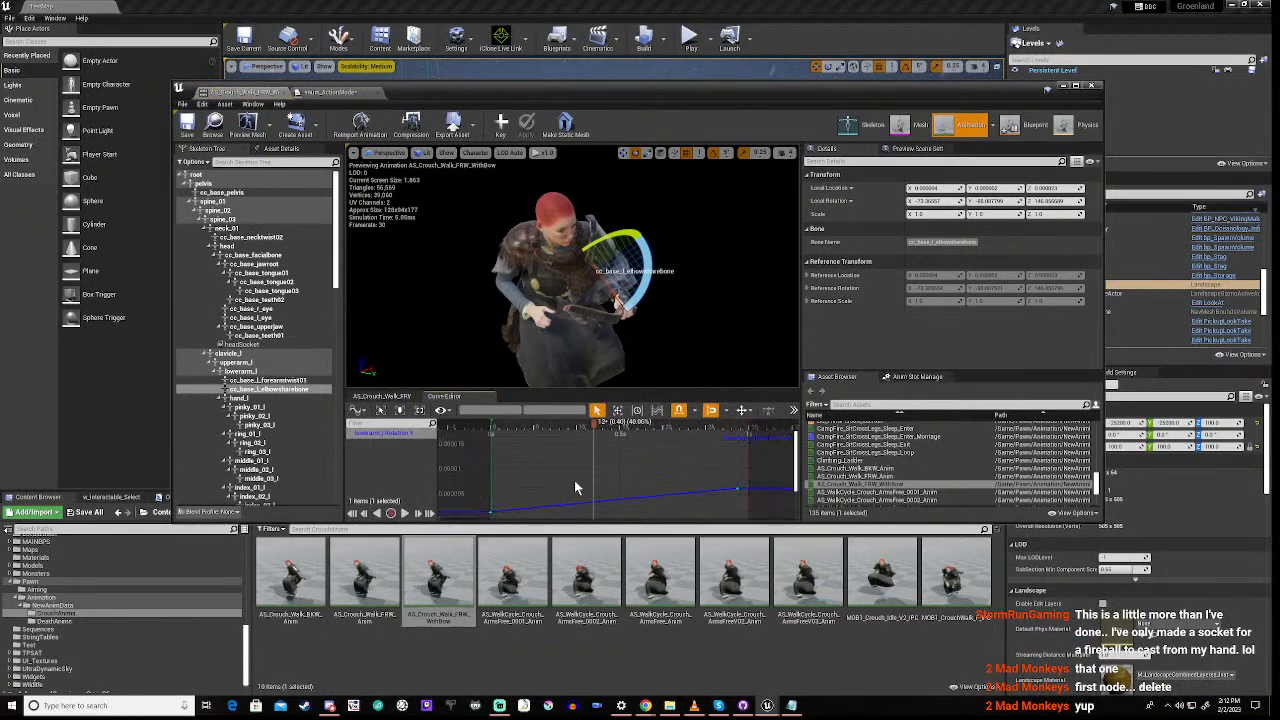
{"action": "right_click_drag", "start_coordinate": [564, 500], "coordinate": [564, 477]}
{"action": "left_click_drag", "start_coordinate": [595, 424], "coordinate": [747, 440]}
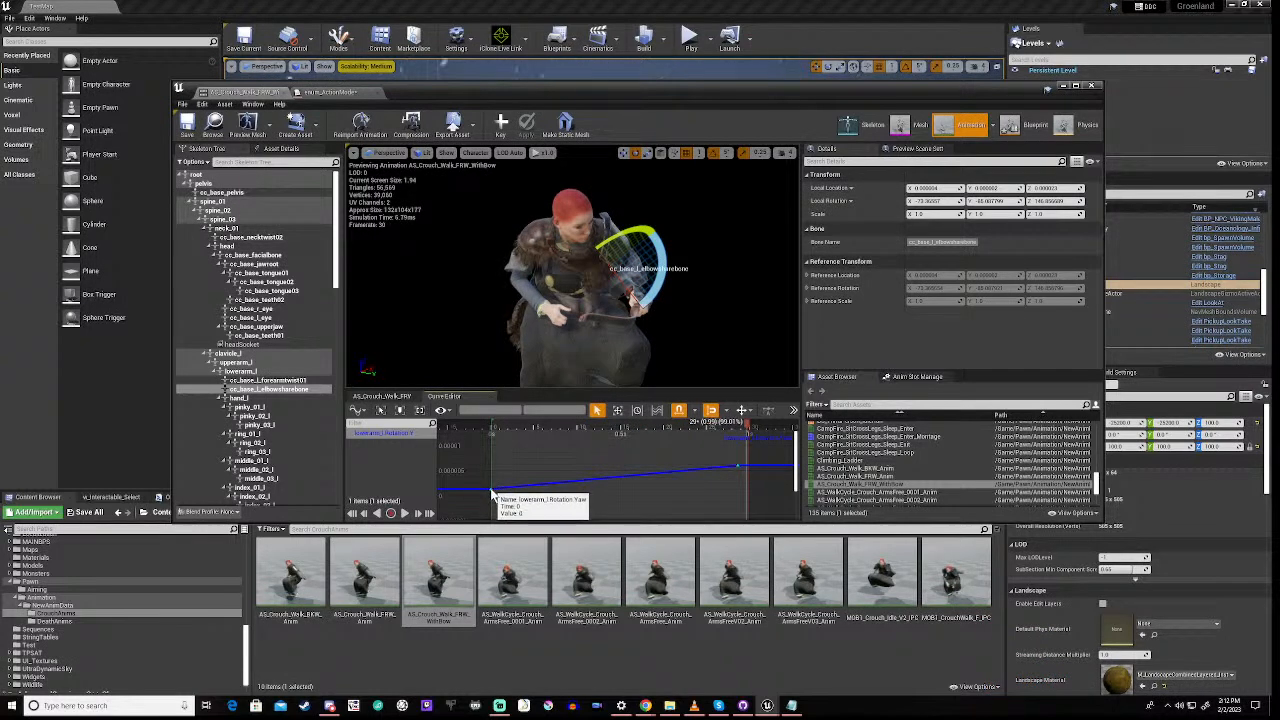
{"action": "left_click", "coordinate": [490, 492]}
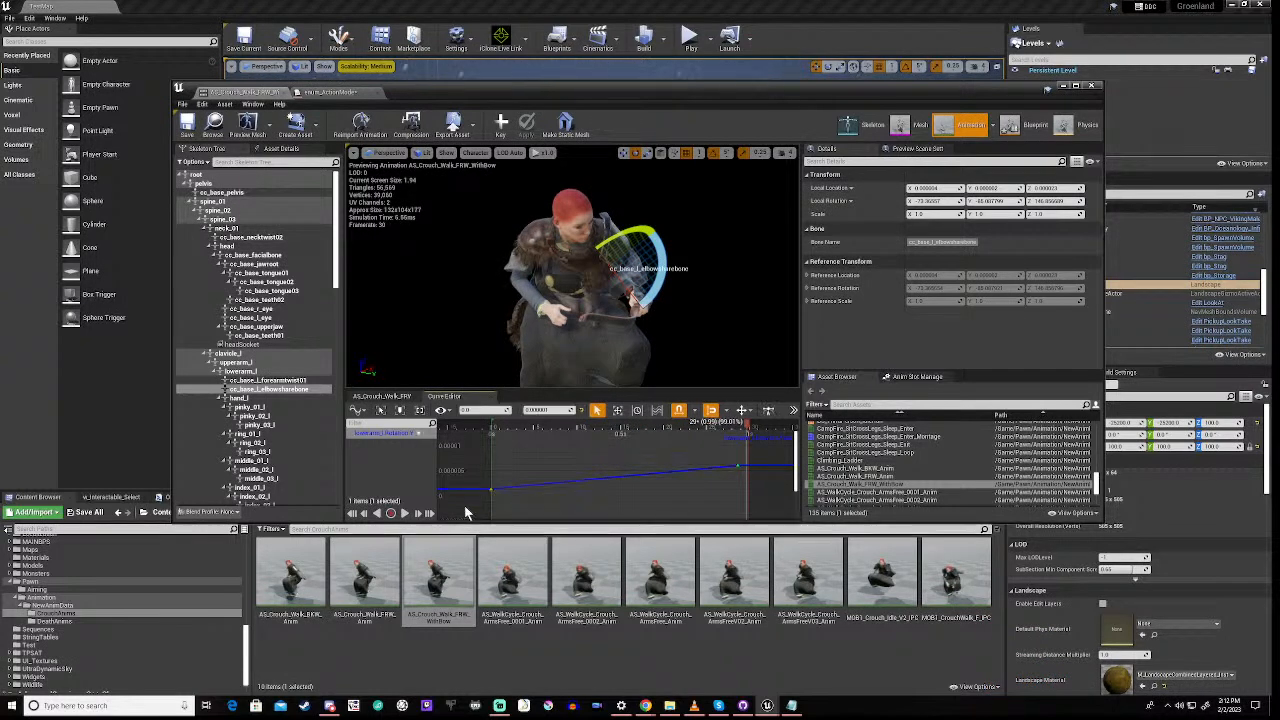
{"action": "key", "text": "Delete"}
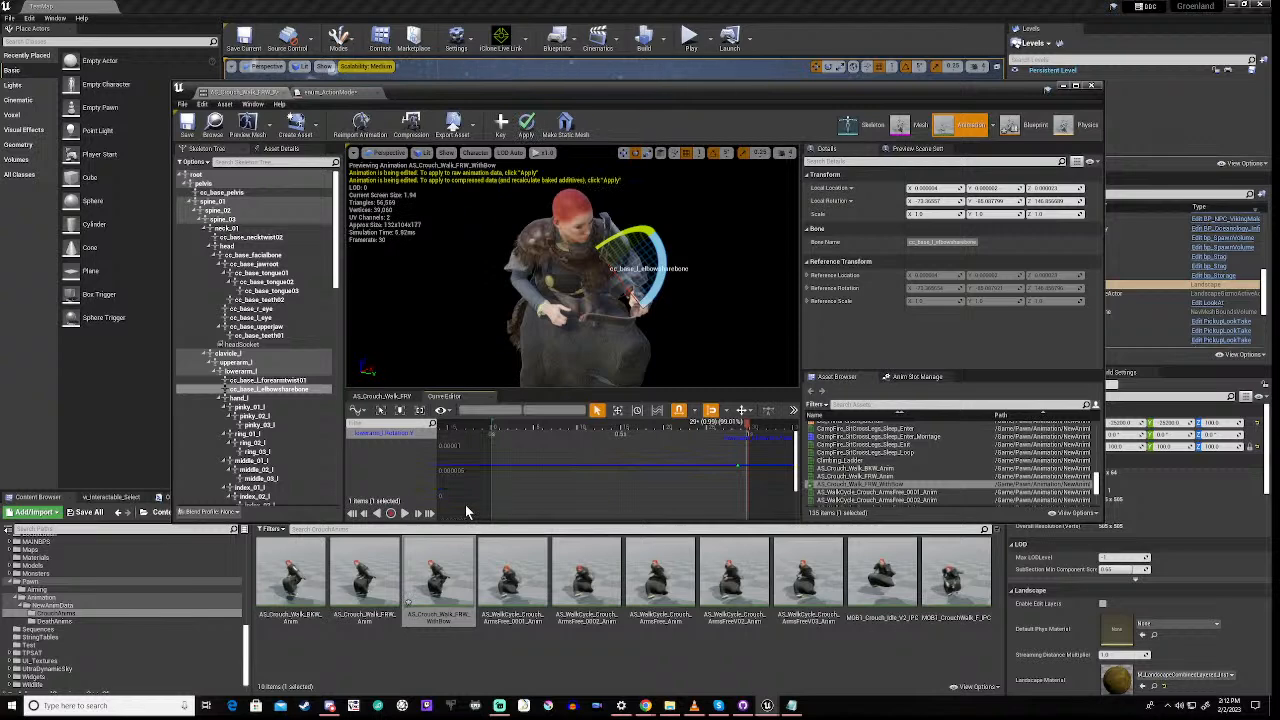
{"action": "left_click", "coordinate": [186, 126]}
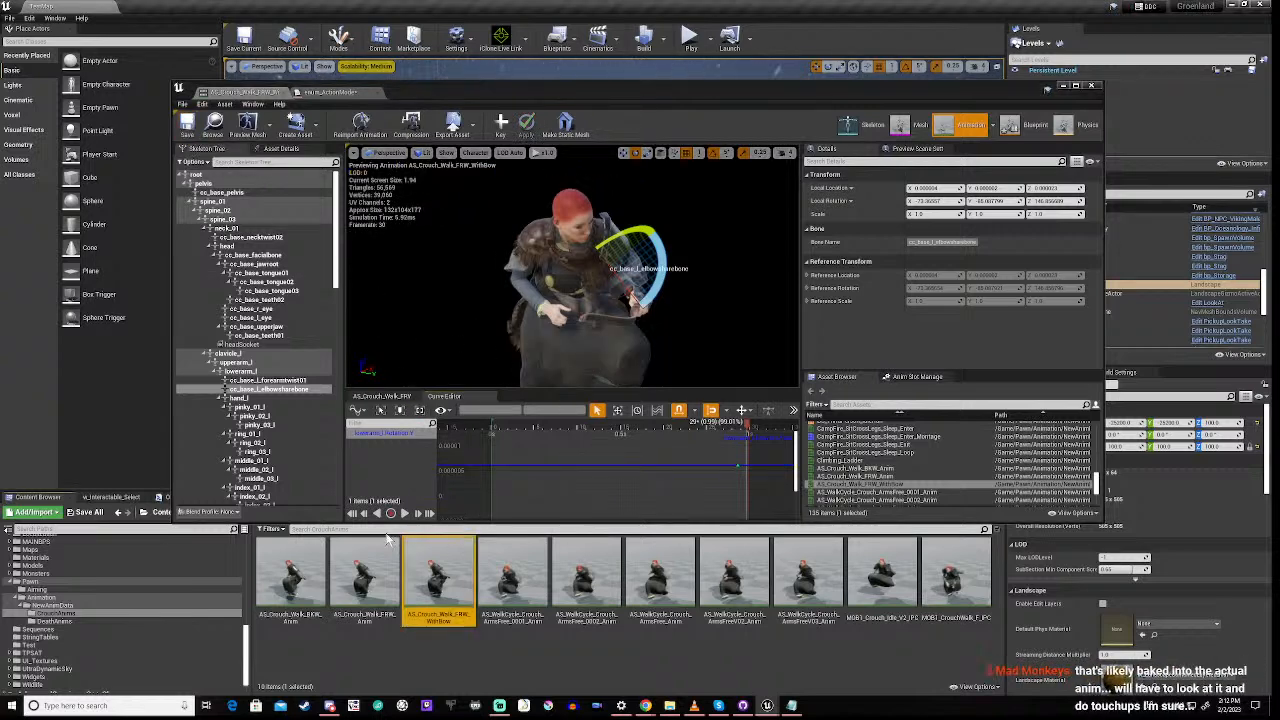
{"action": "left_click", "coordinate": [404, 514]}
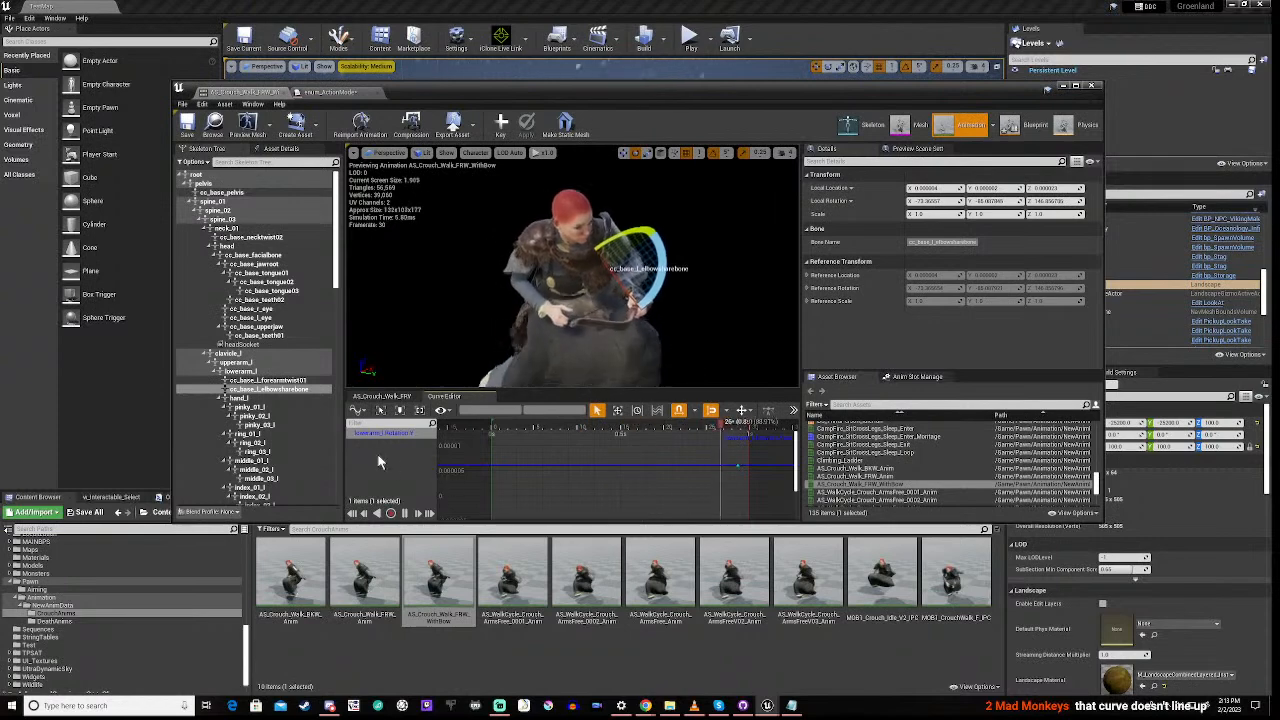
Pause playback and move the last lowerarm_l Rotation Yaw key onto the animation's end at time 1.0
{"action": "left_click", "coordinate": [405, 514]}
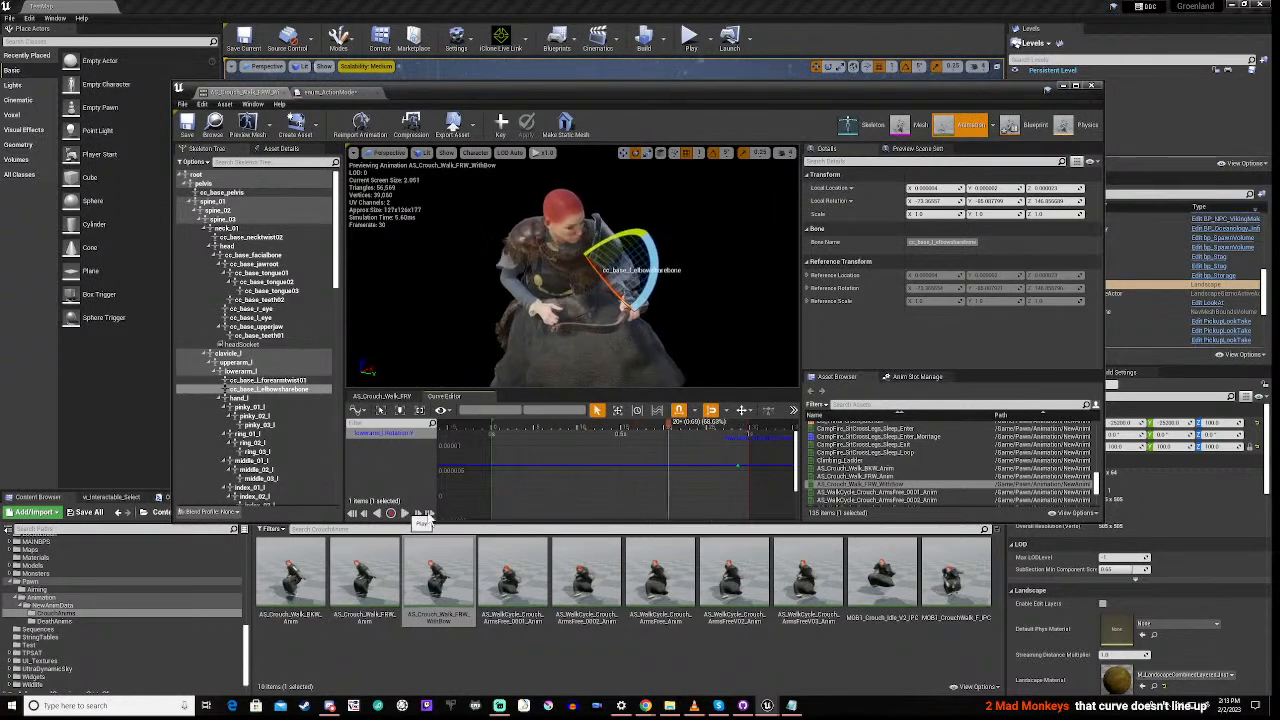
{"action": "mouse_move", "coordinate": [738, 466]}
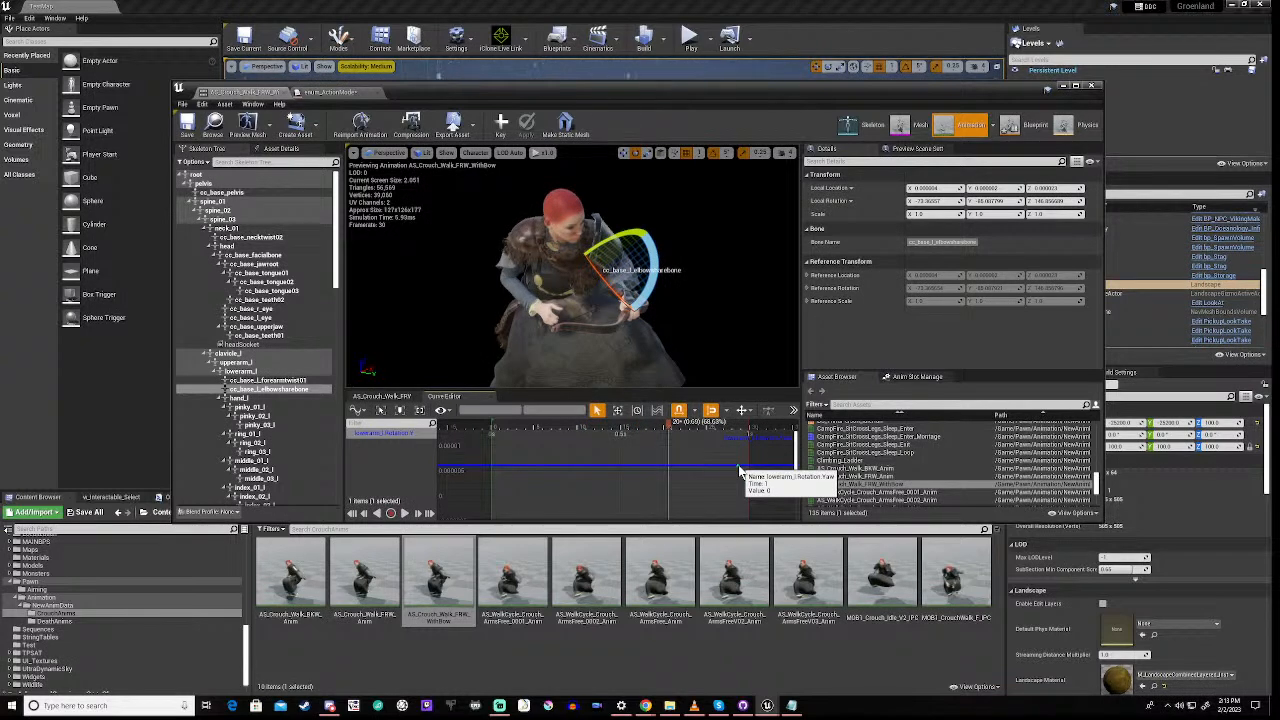
{"action": "left_click", "coordinate": [739, 466]}
{"action": "left_click_drag", "start_coordinate": [741, 466], "coordinate": [748, 467]}
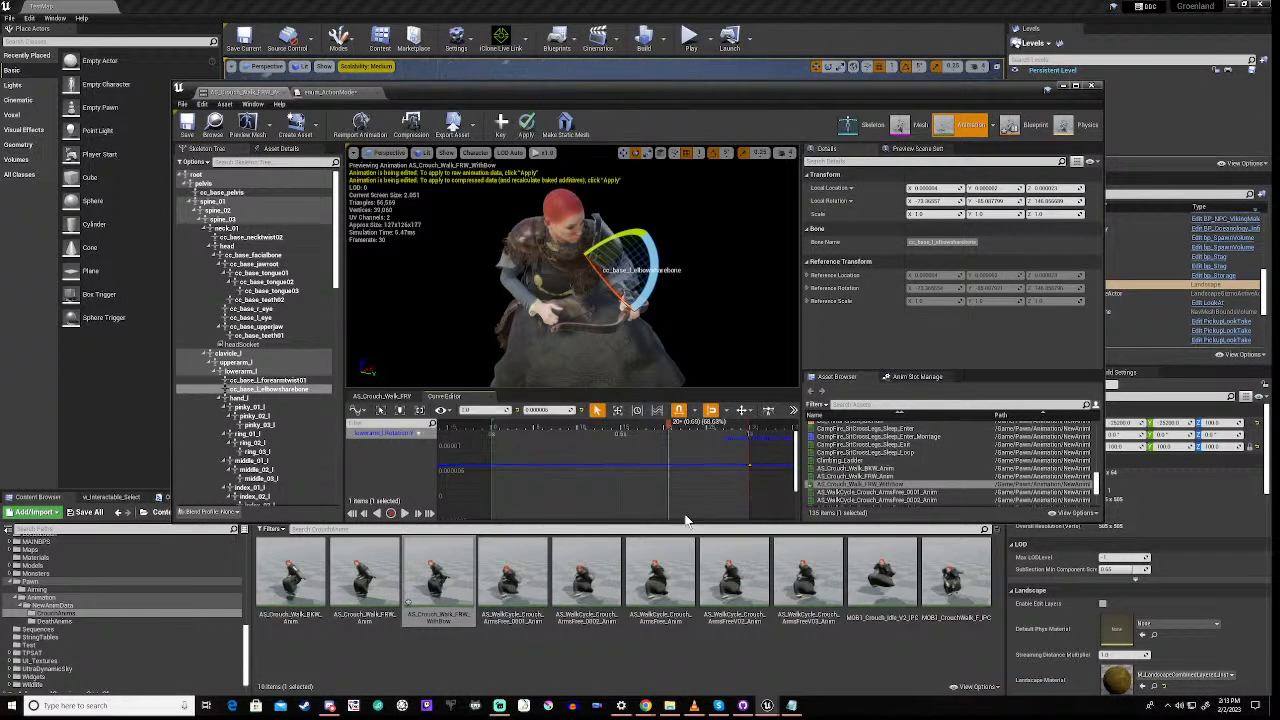
Add a key at time 0 on the lowerarm_l Rotation Yaw curve and compare it with the end key at the first frame
{"action": "right_click", "coordinate": [491, 470]}
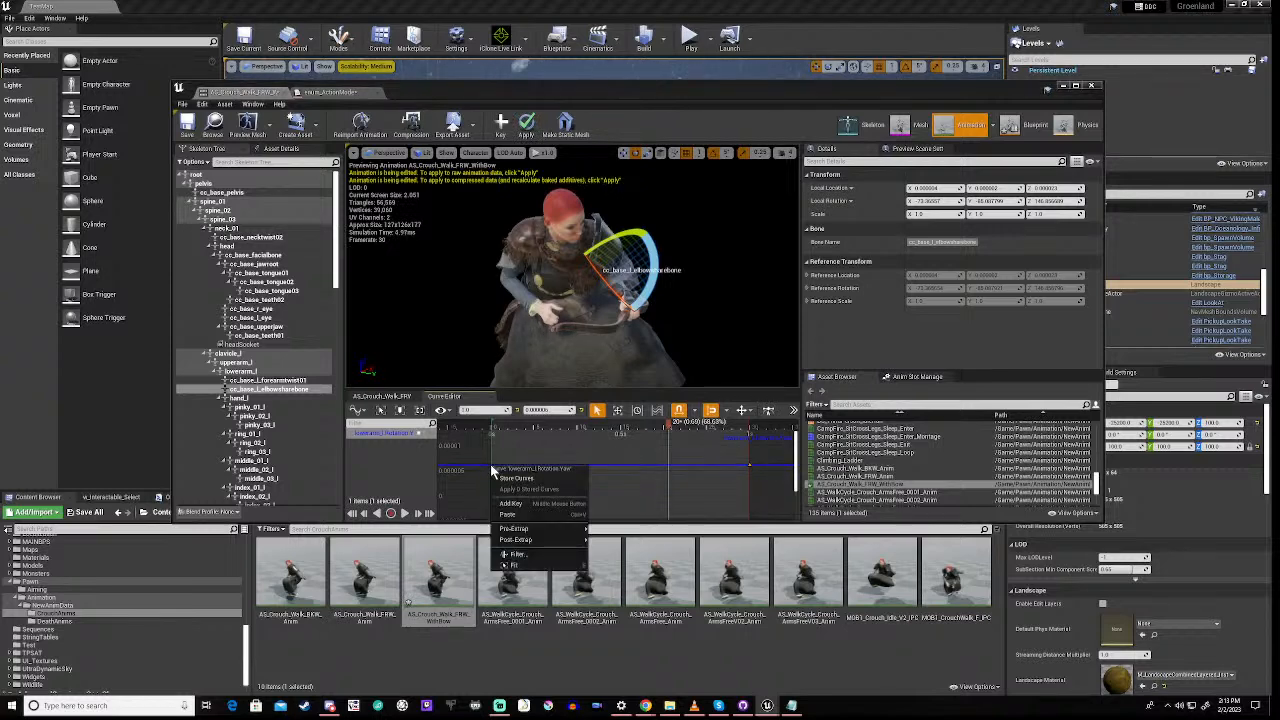
{"action": "left_click", "coordinate": [508, 498]}
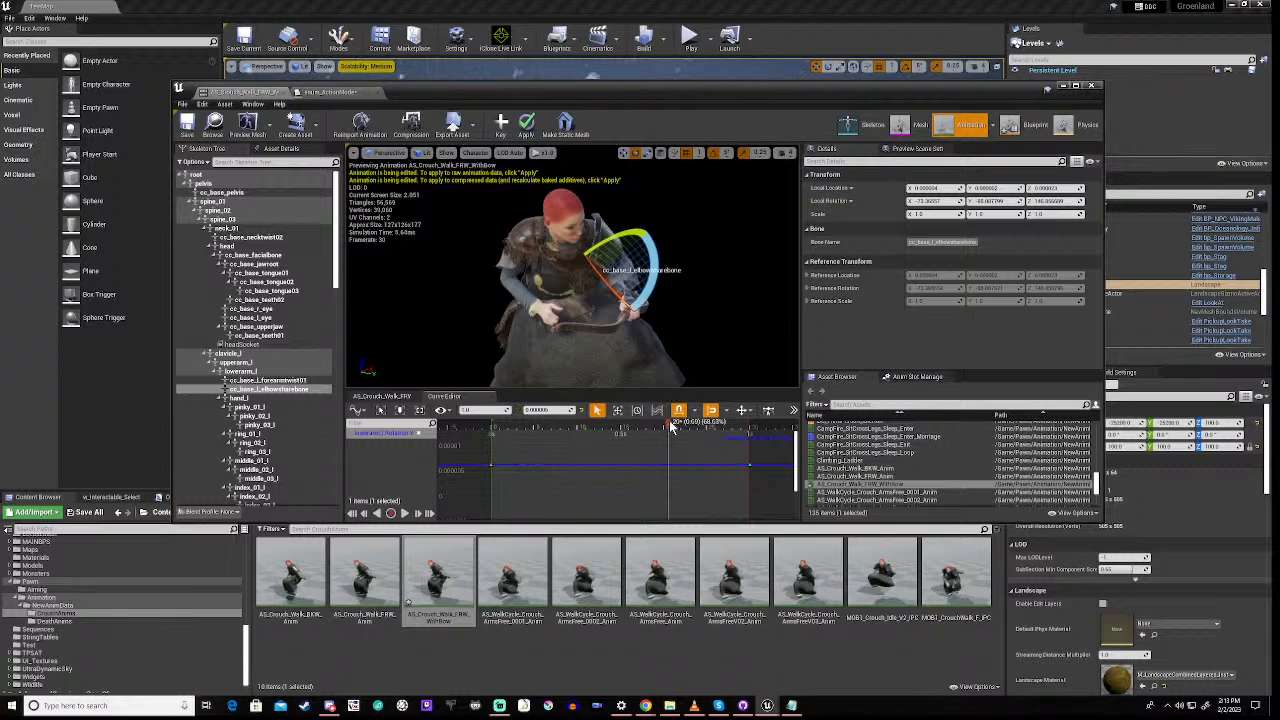
{"action": "left_click_drag", "start_coordinate": [670, 428], "coordinate": [492, 465]}
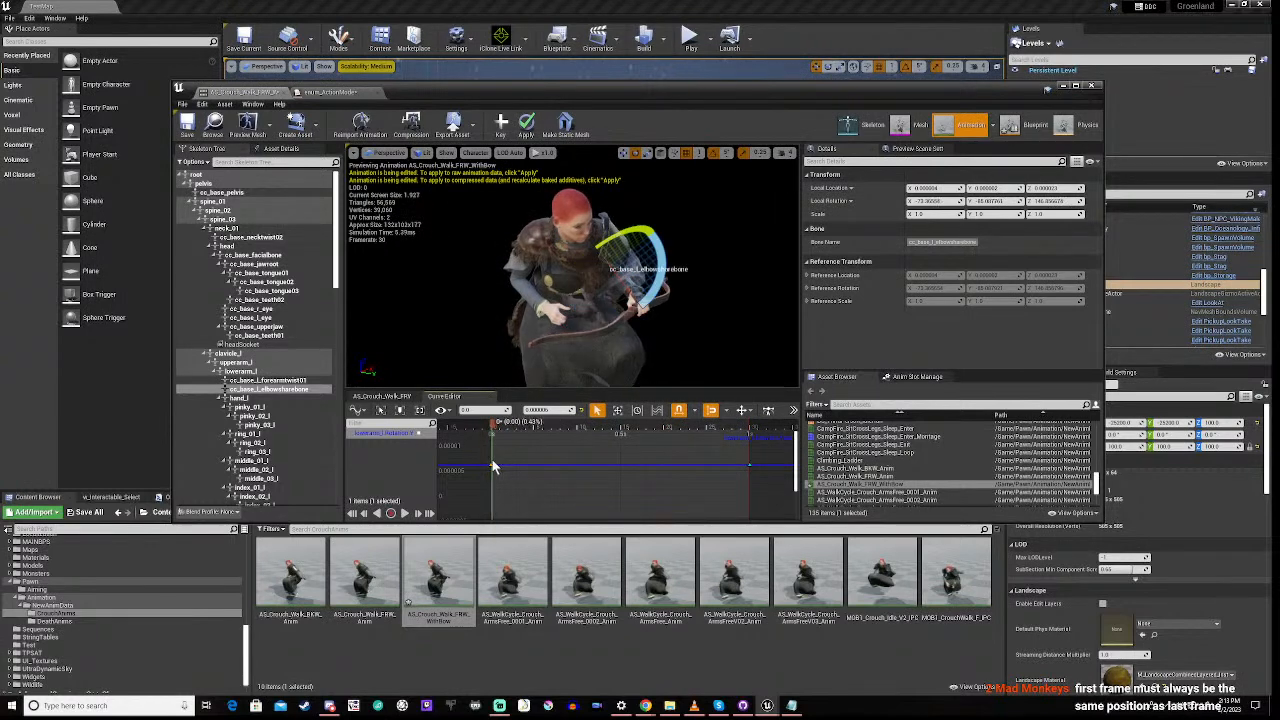
{"action": "mouse_move", "coordinate": [490, 468]}
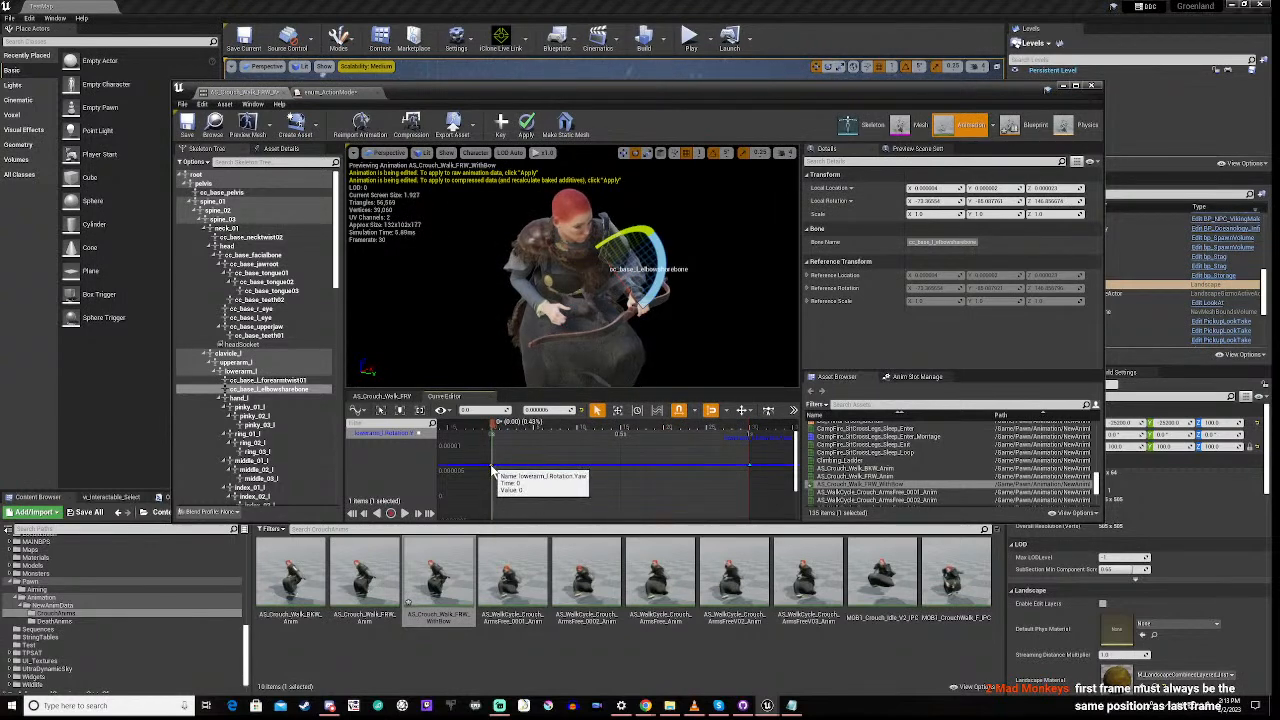
{"action": "mouse_move", "coordinate": [750, 466]}
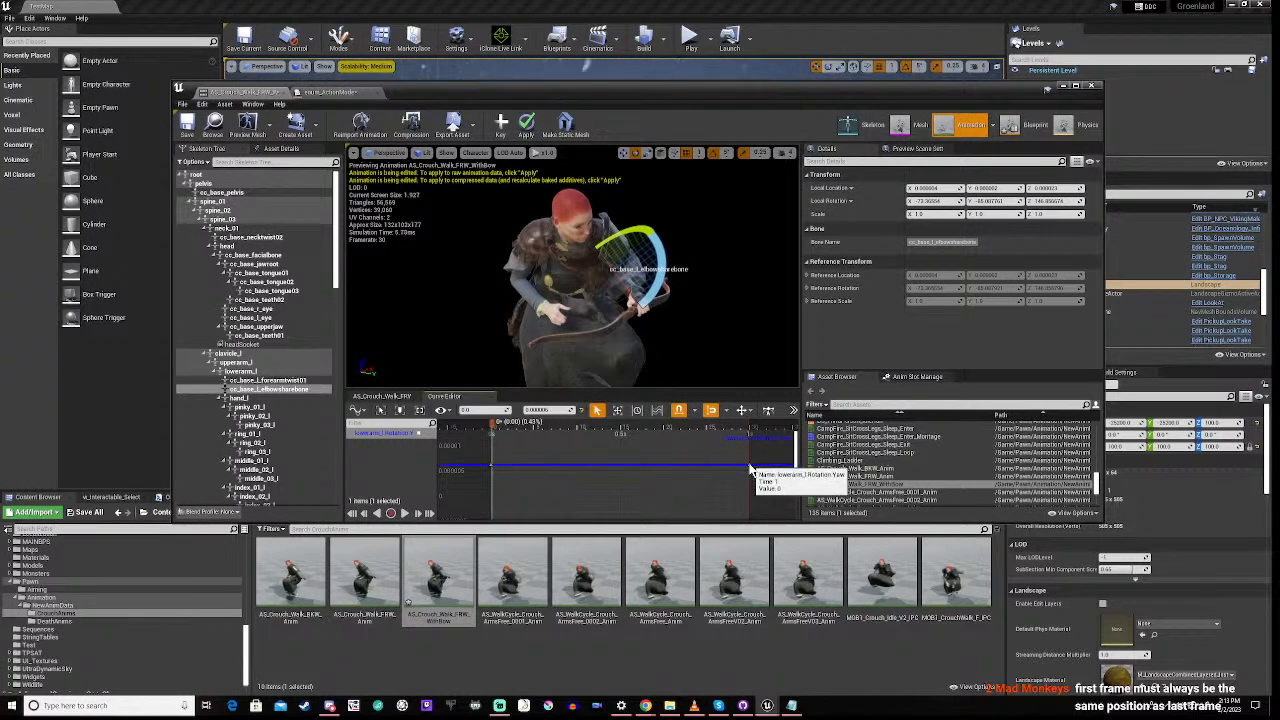
Apply the edited lowerarm_l curve to the crouch-walk animation and save it
{"action": "left_click", "coordinate": [595, 498]}
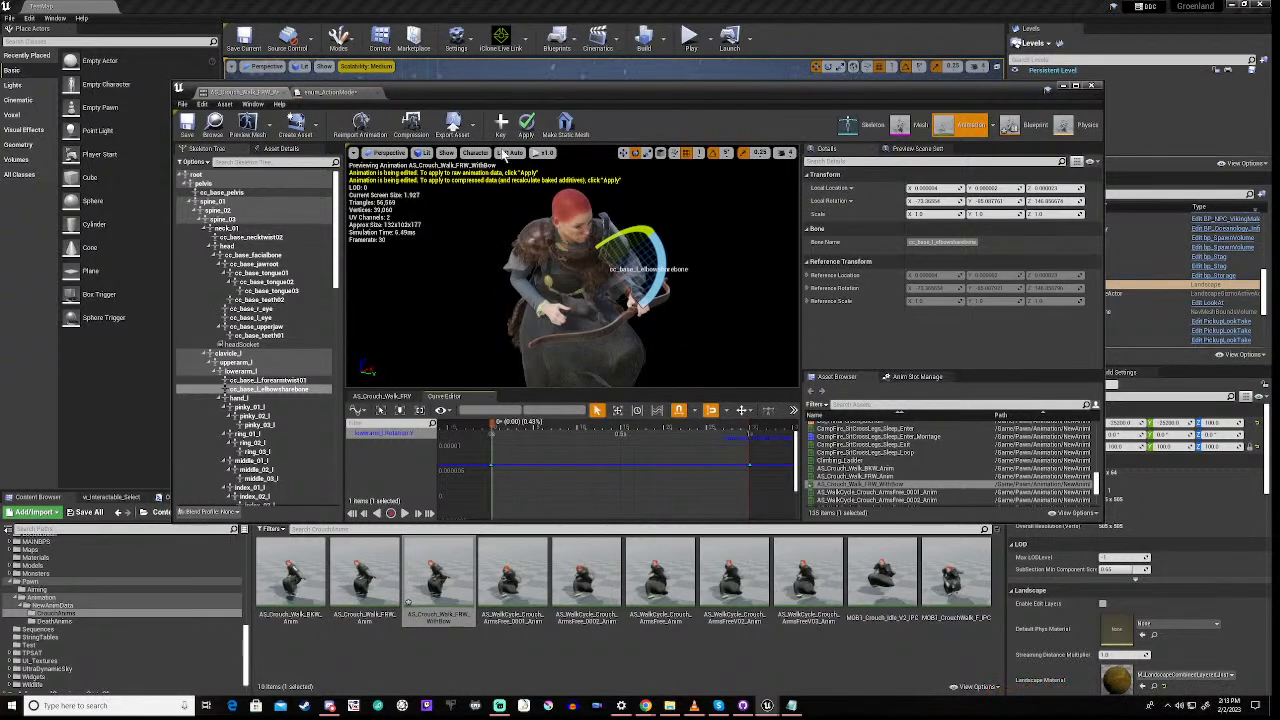
{"action": "left_click", "coordinate": [535, 121]}
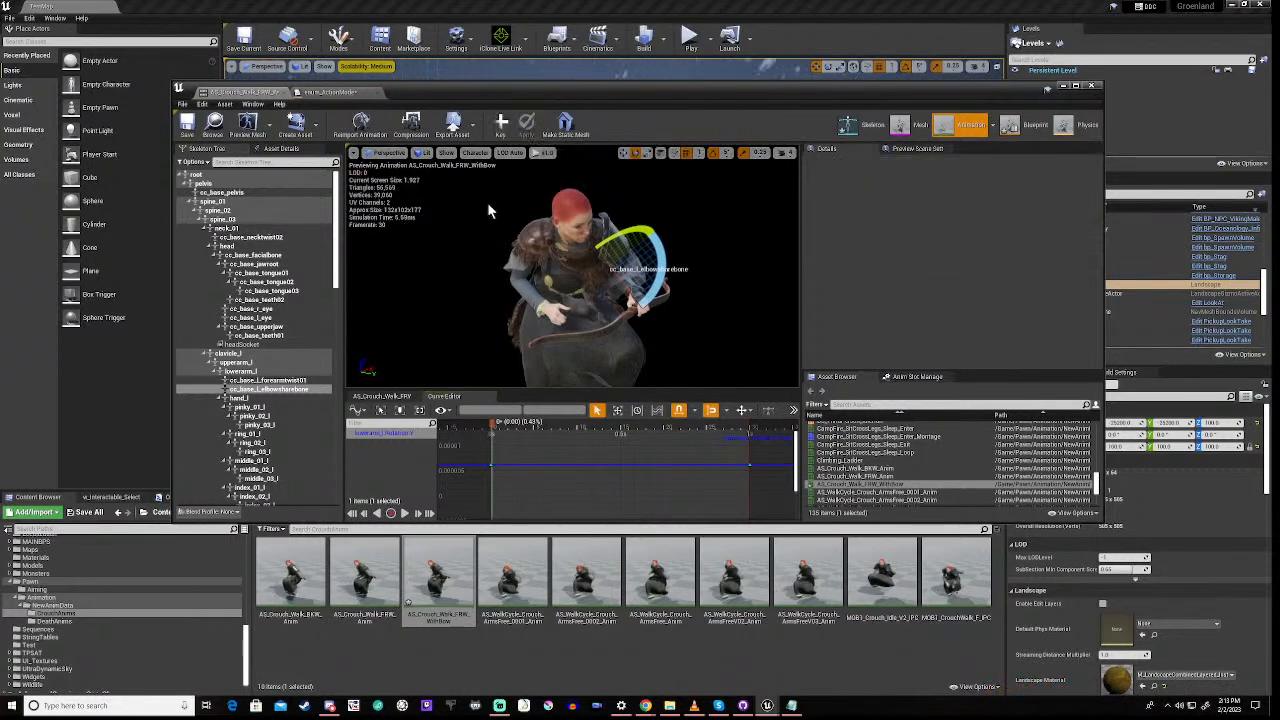
{"action": "left_click", "coordinate": [187, 127]}
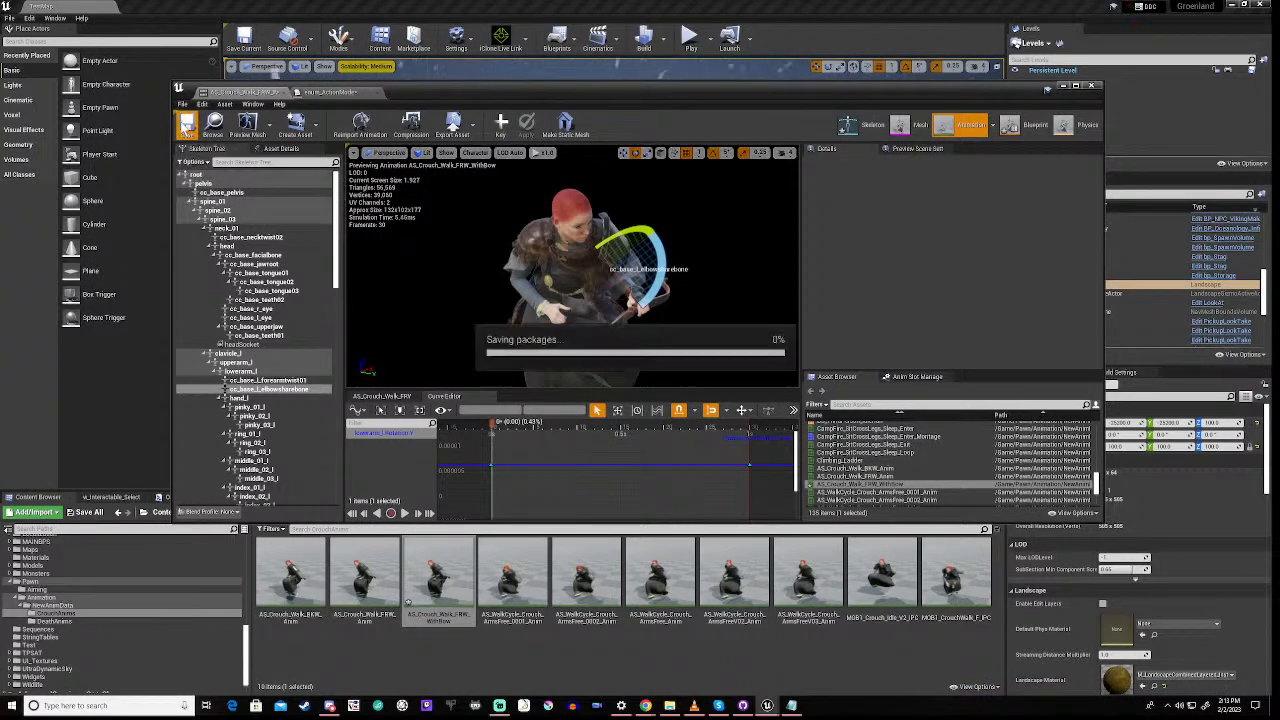
{"action": "left_click", "coordinate": [412, 545]}
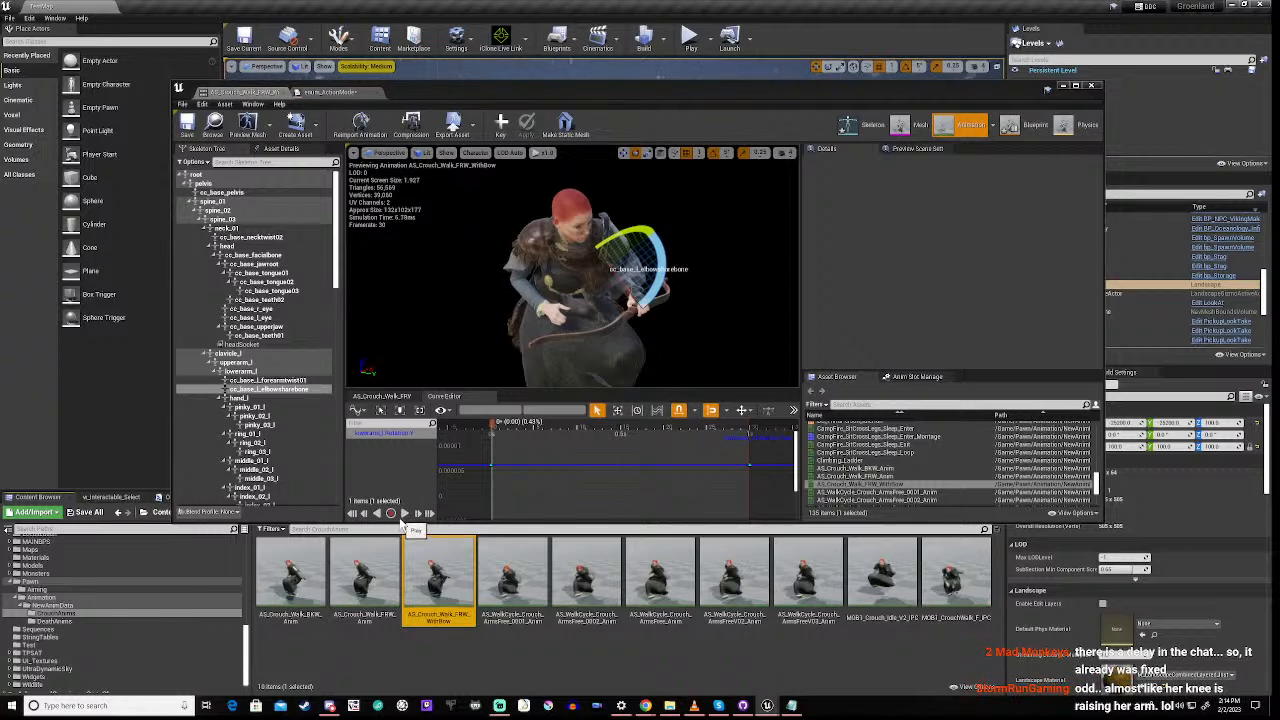
Replay the crouch walk to check the arm, pause it near frame 17 and select the hand_l bone
{"action": "left_click", "coordinate": [405, 514]}
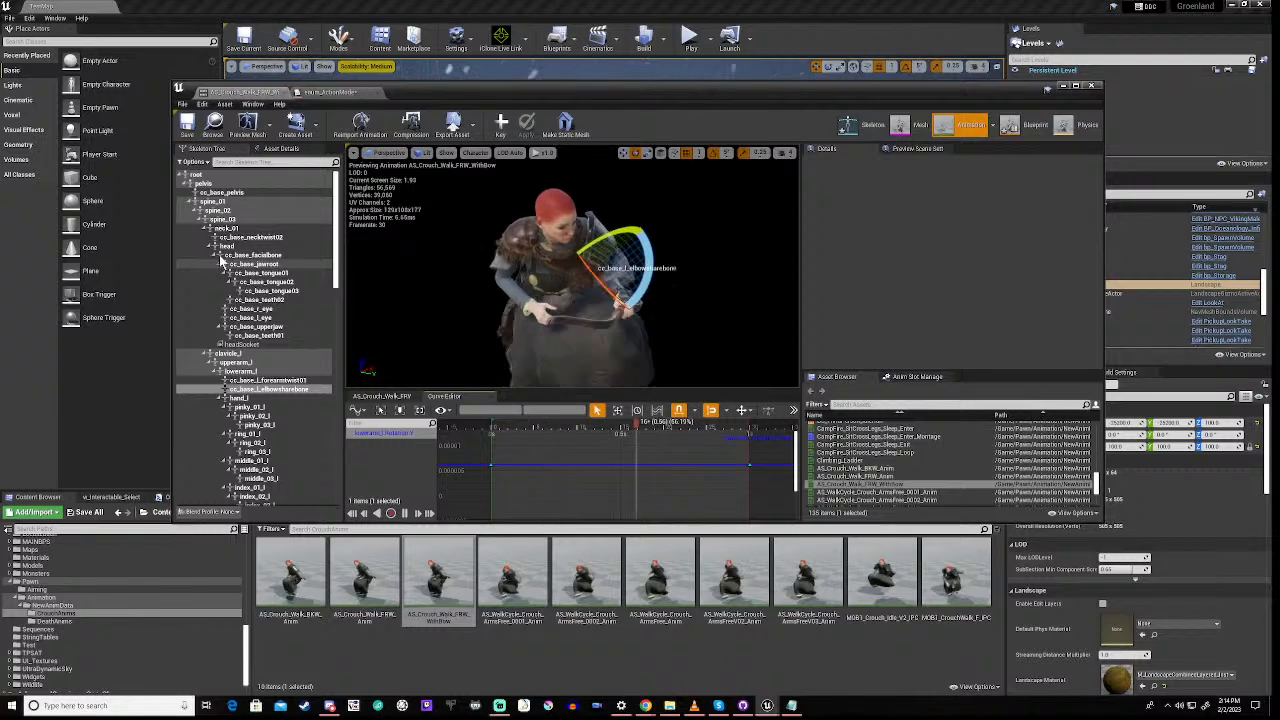
{"action": "left_click", "coordinate": [240, 237]}
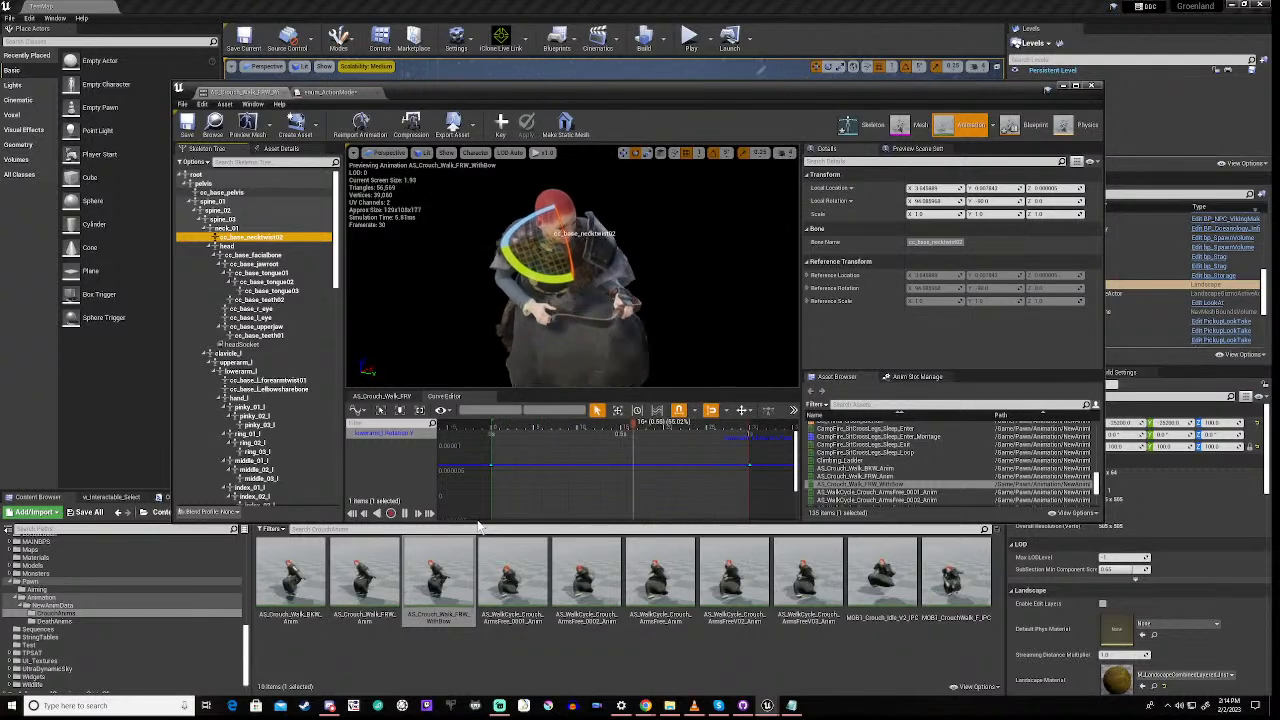
{"action": "left_click", "coordinate": [404, 513]}
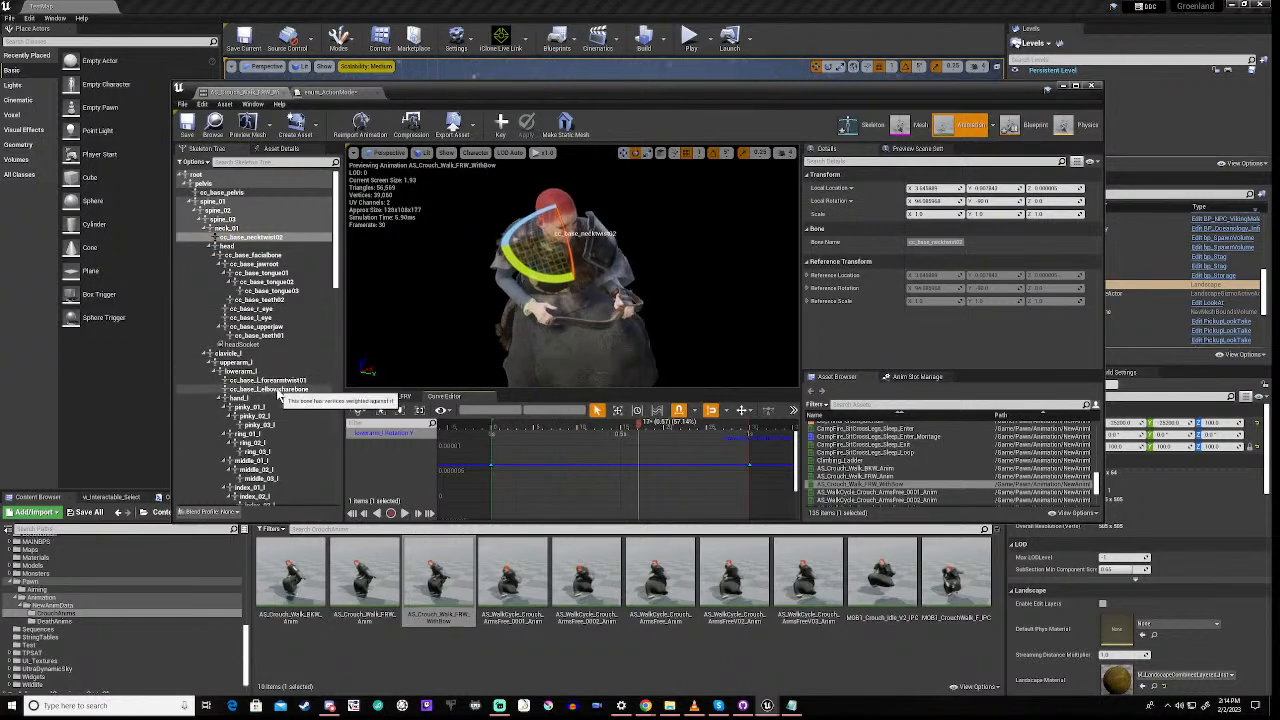
{"action": "left_click", "coordinate": [250, 400]}
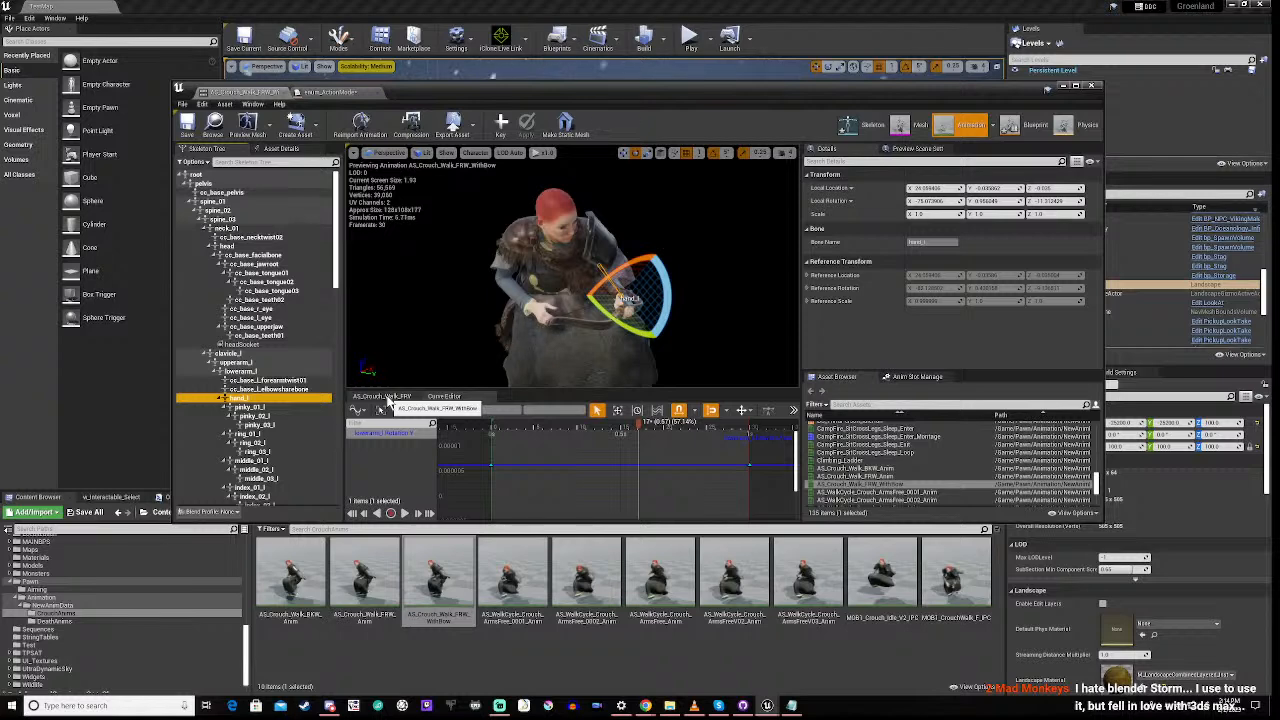
Return to the animation timeline and examine the hand_l additive track's transform and rotation channels
{"action": "left_click", "coordinate": [388, 398]}
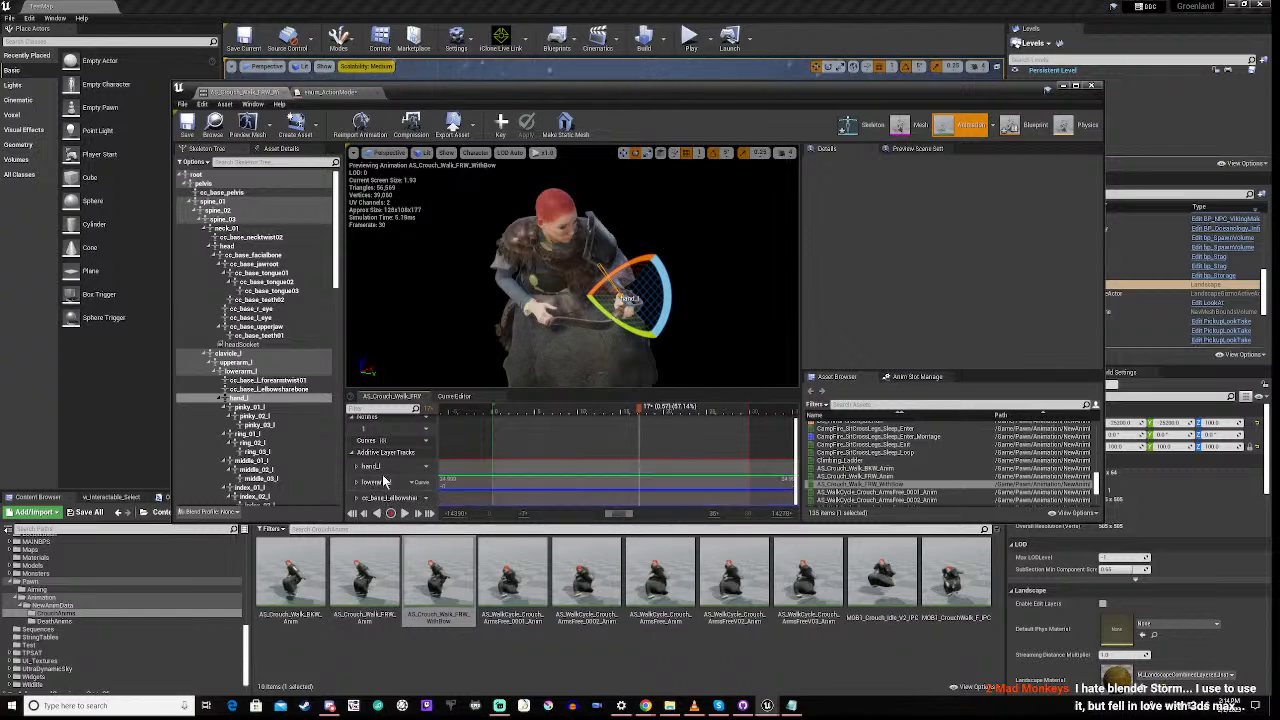
{"action": "left_click", "coordinate": [357, 467]}
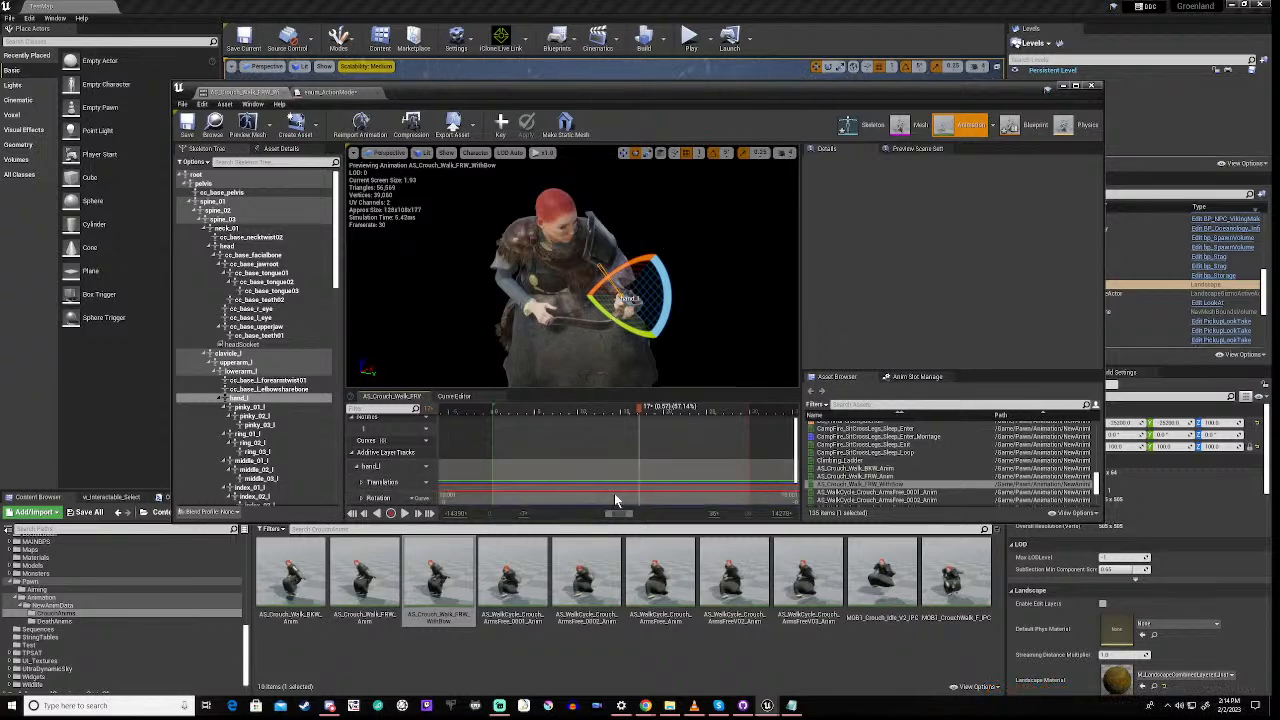
{"action": "scroll", "coordinate": [640, 487], "scroll_direction": "down", "scroll_amount": 2}
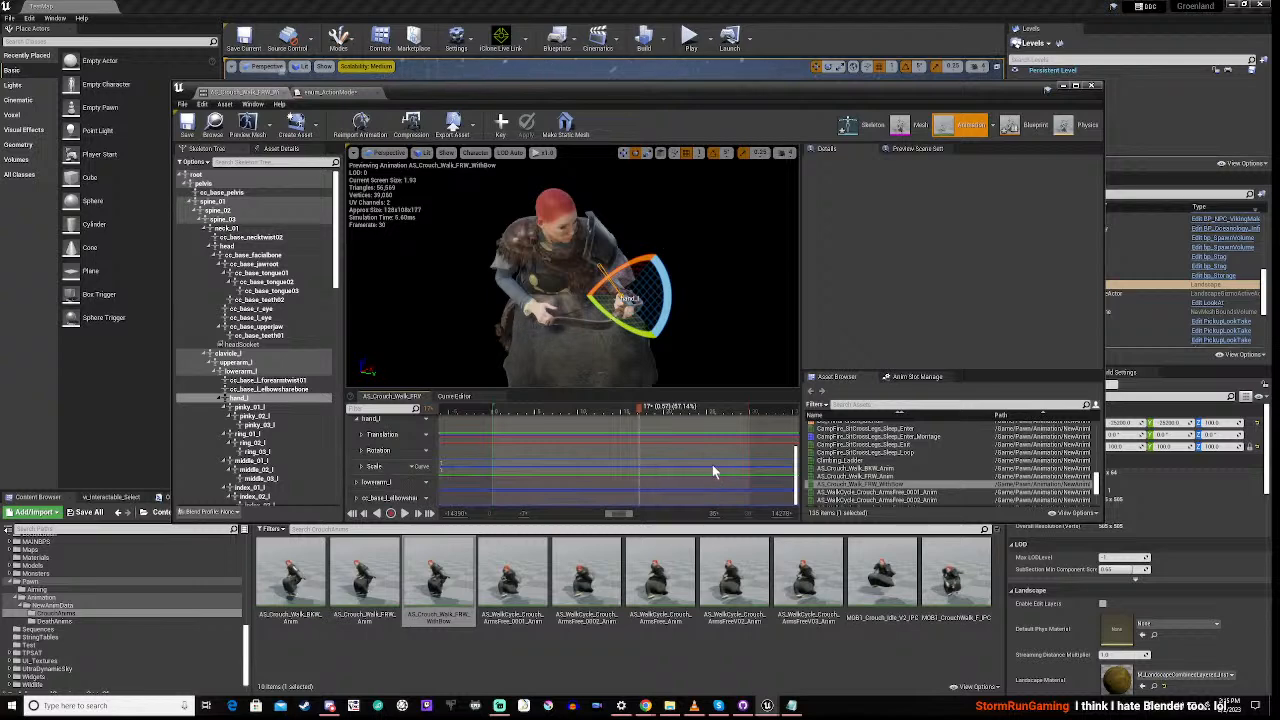
{"action": "left_click", "coordinate": [361, 451]}
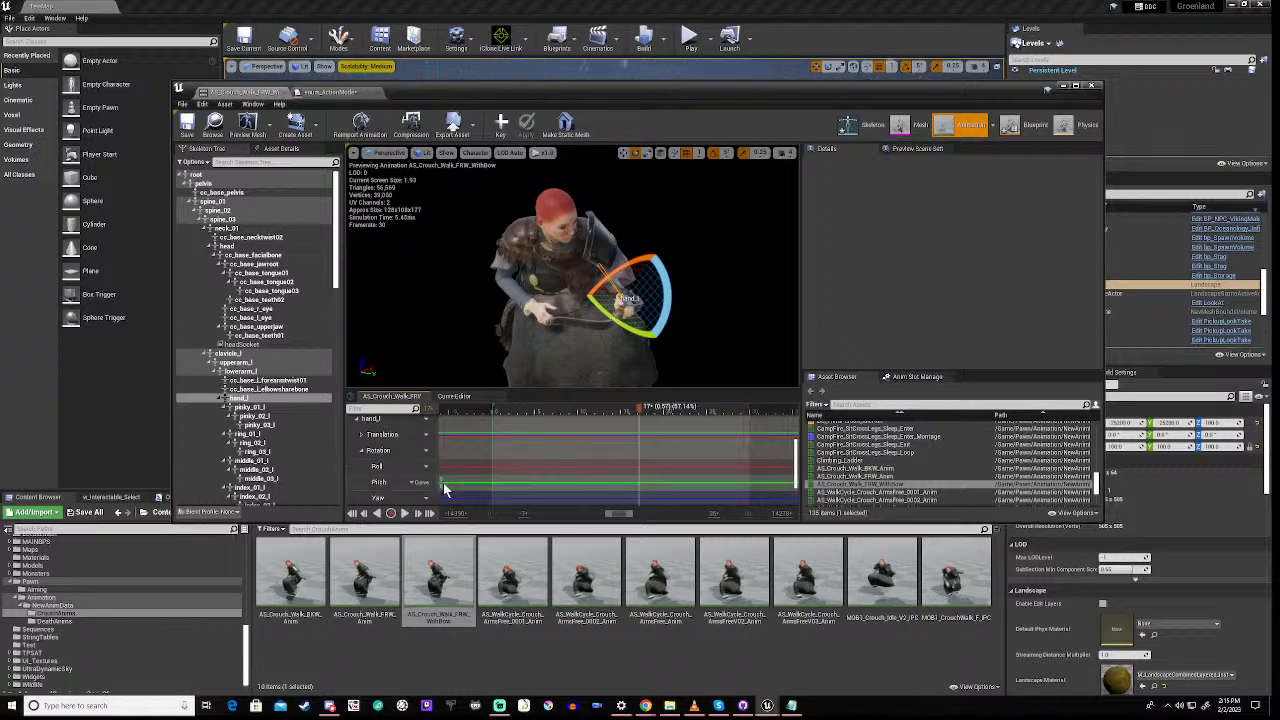
{"action": "left_click", "coordinate": [362, 451]}
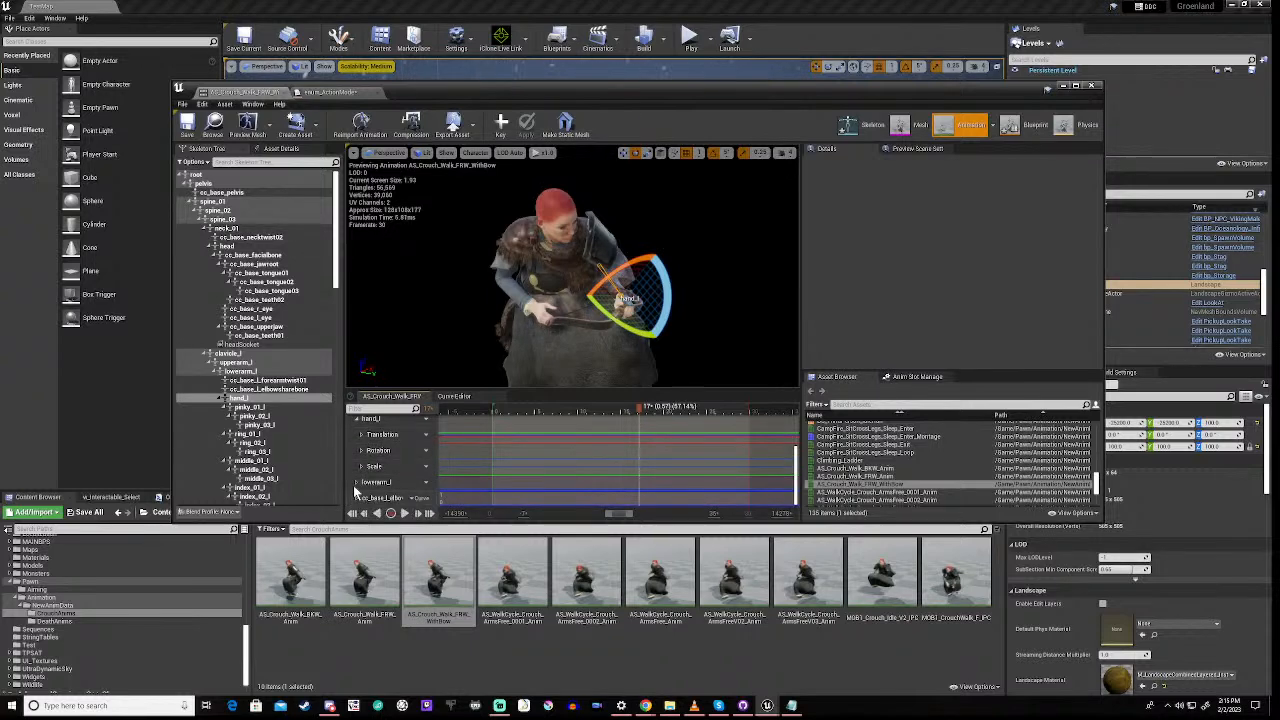
Look through the lowerarm_l additive track's channels, then collapse the hand_l and lowerarm_l tracks
{"action": "scroll", "coordinate": [519, 462], "scroll_direction": "down", "scroll_amount": 2}
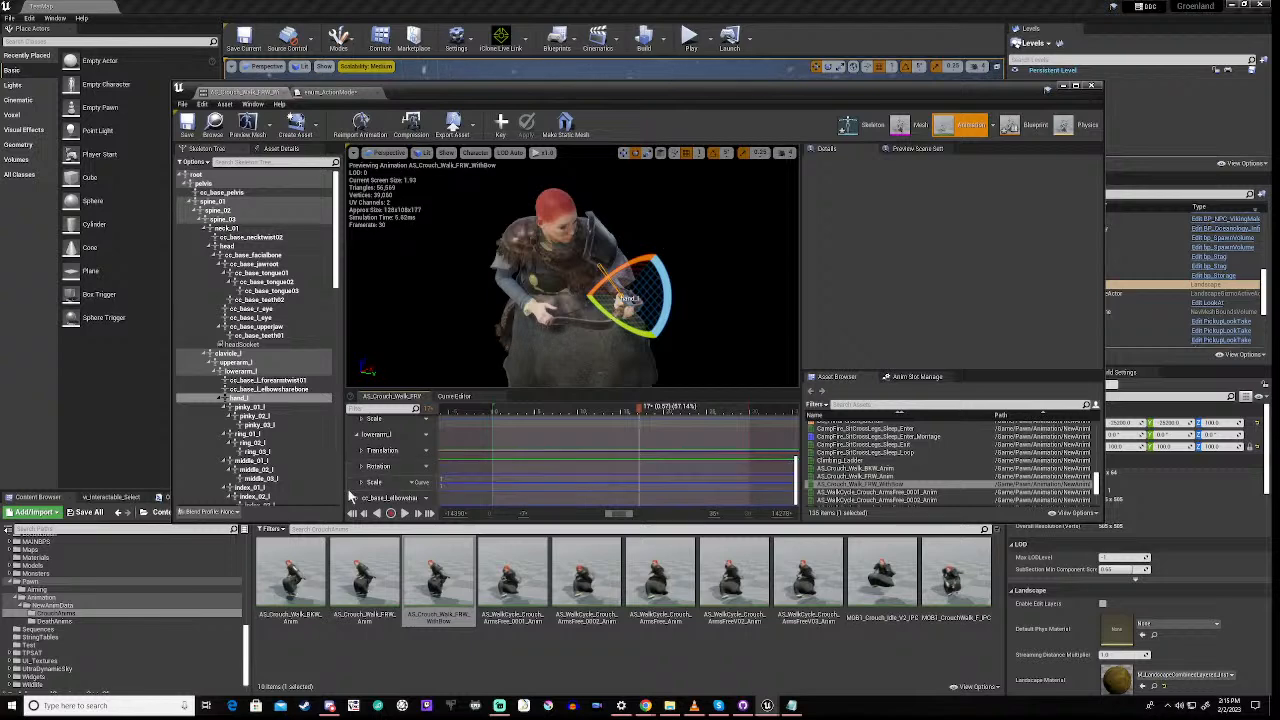
{"action": "scroll", "coordinate": [351, 480], "scroll_direction": "up", "scroll_amount": 3}
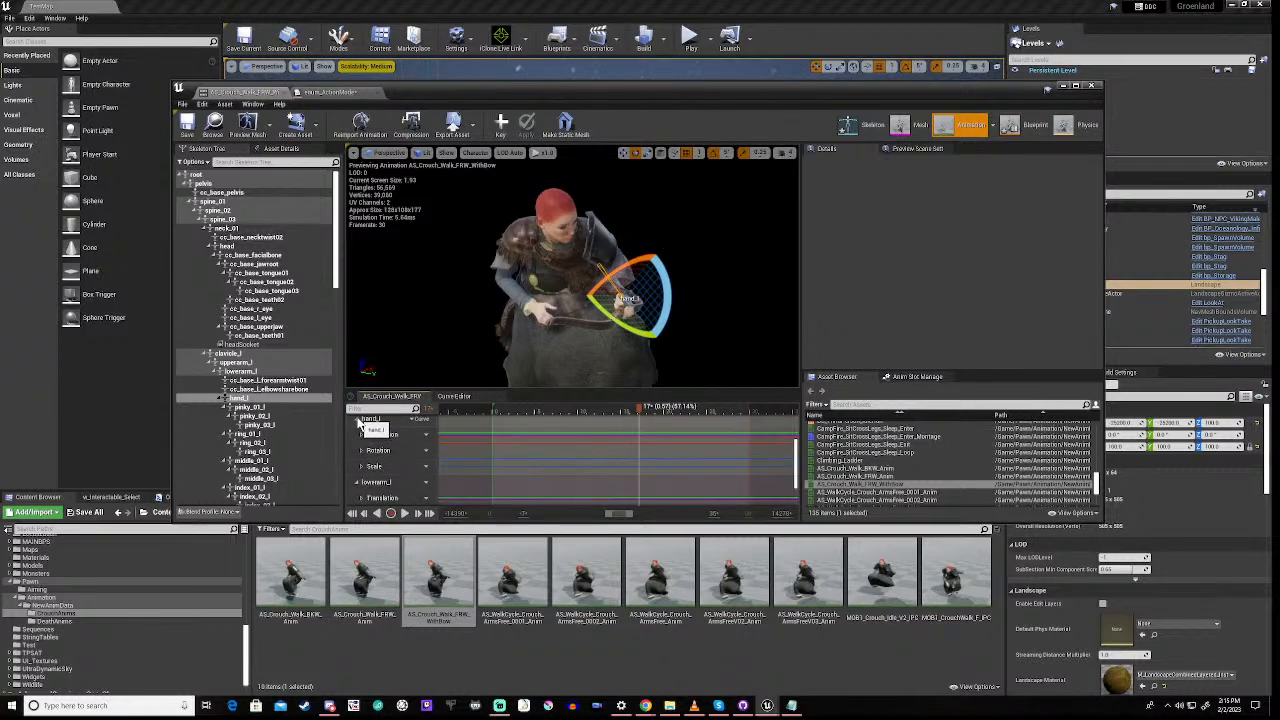
{"action": "left_click", "coordinate": [358, 420]}
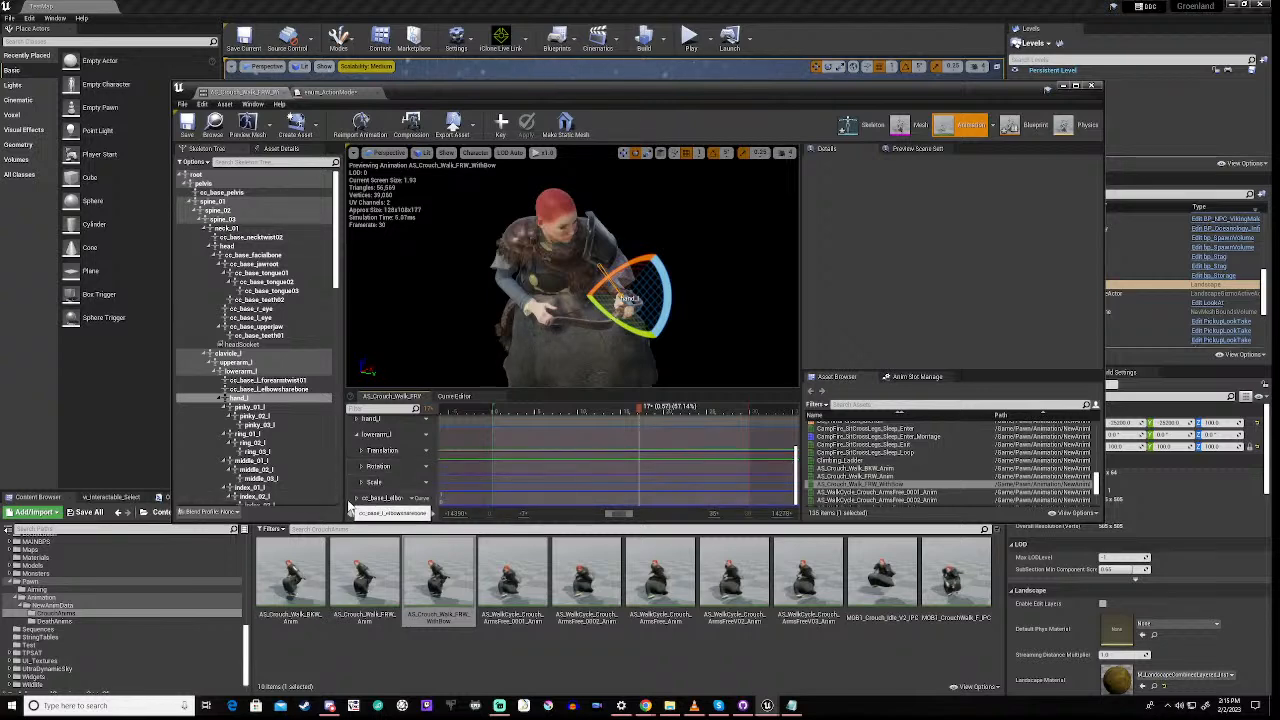
{"action": "left_click", "coordinate": [356, 435]}
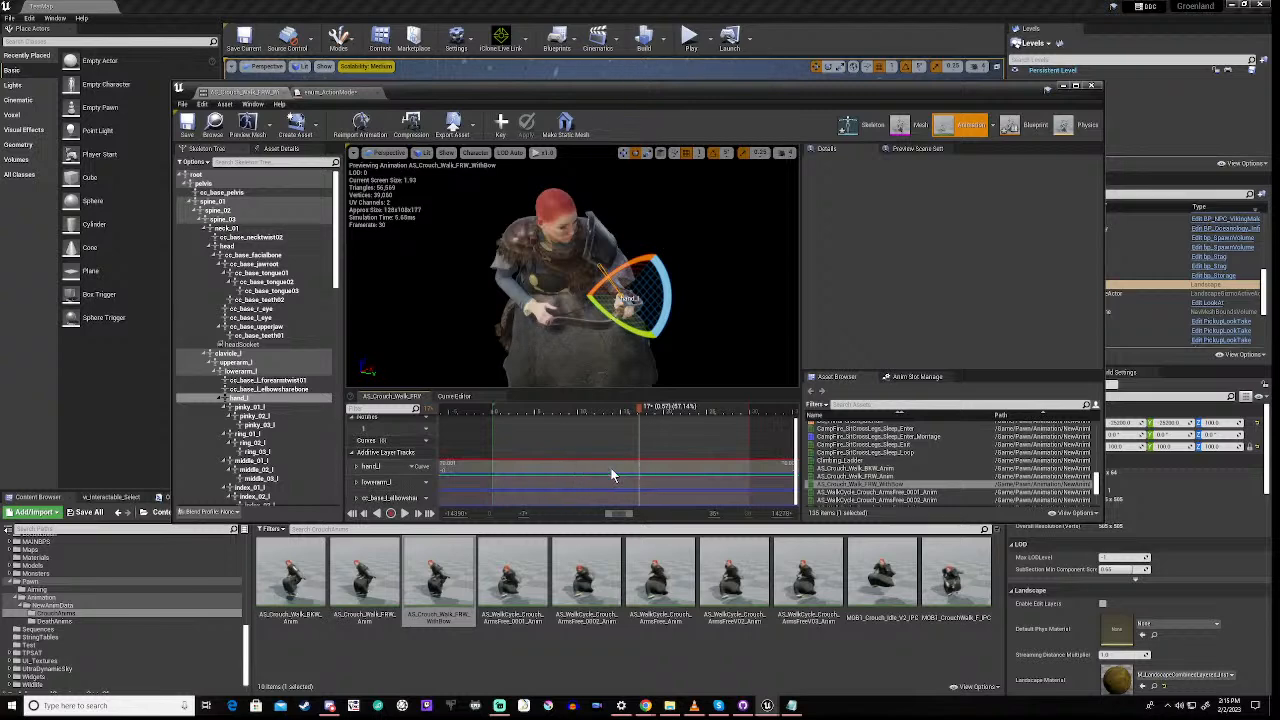
Expand the cc_base_l_elbowsharebone additive track and examine its Translation, Rotation and Scale channels
{"action": "left_click", "coordinate": [357, 498]}
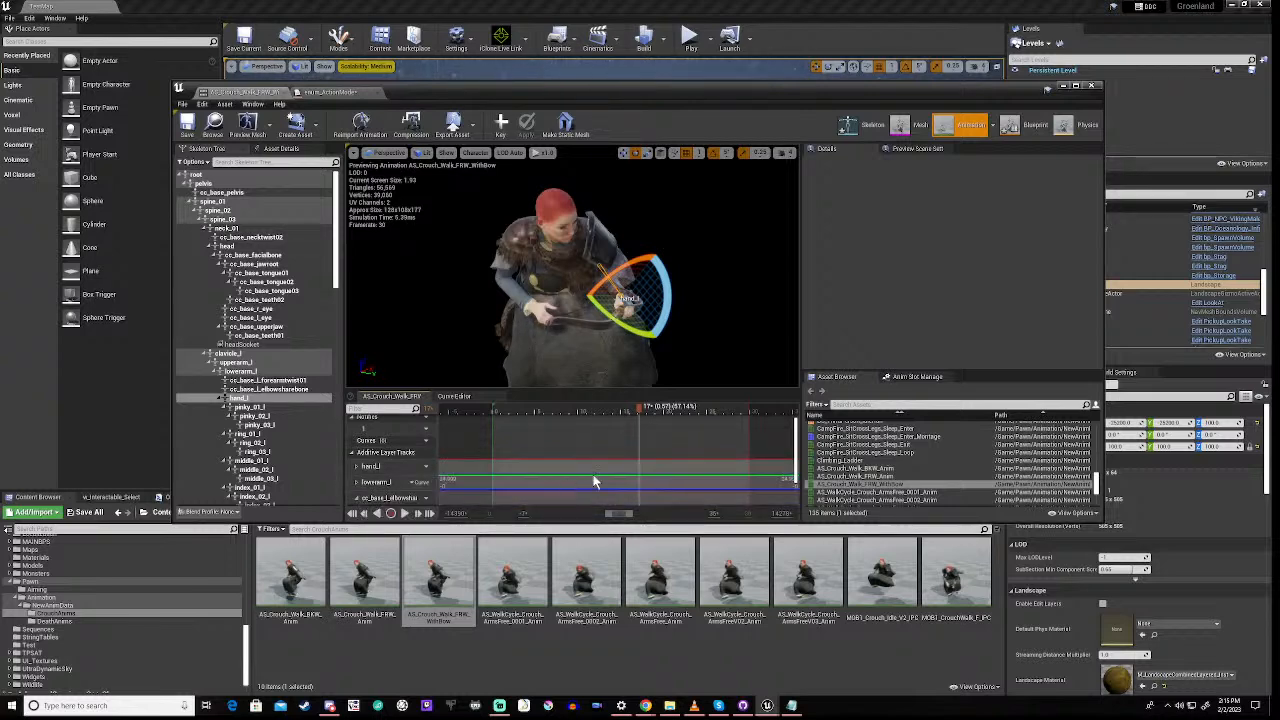
{"action": "scroll", "coordinate": [603, 479], "scroll_direction": "down", "scroll_amount": 1}
{"action": "scroll", "coordinate": [603, 479], "scroll_direction": "down", "scroll_amount": 1}
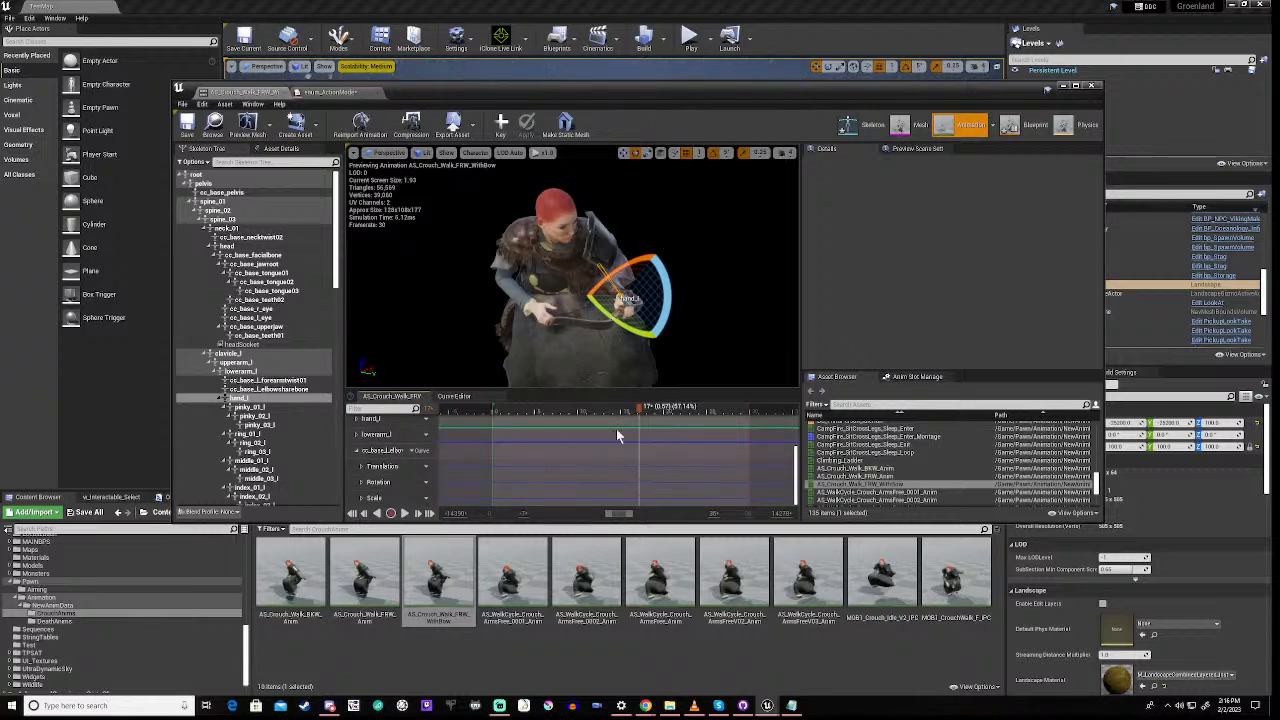
{"action": "scroll", "coordinate": [630, 474], "scroll_direction": "up", "scroll_amount": 2}
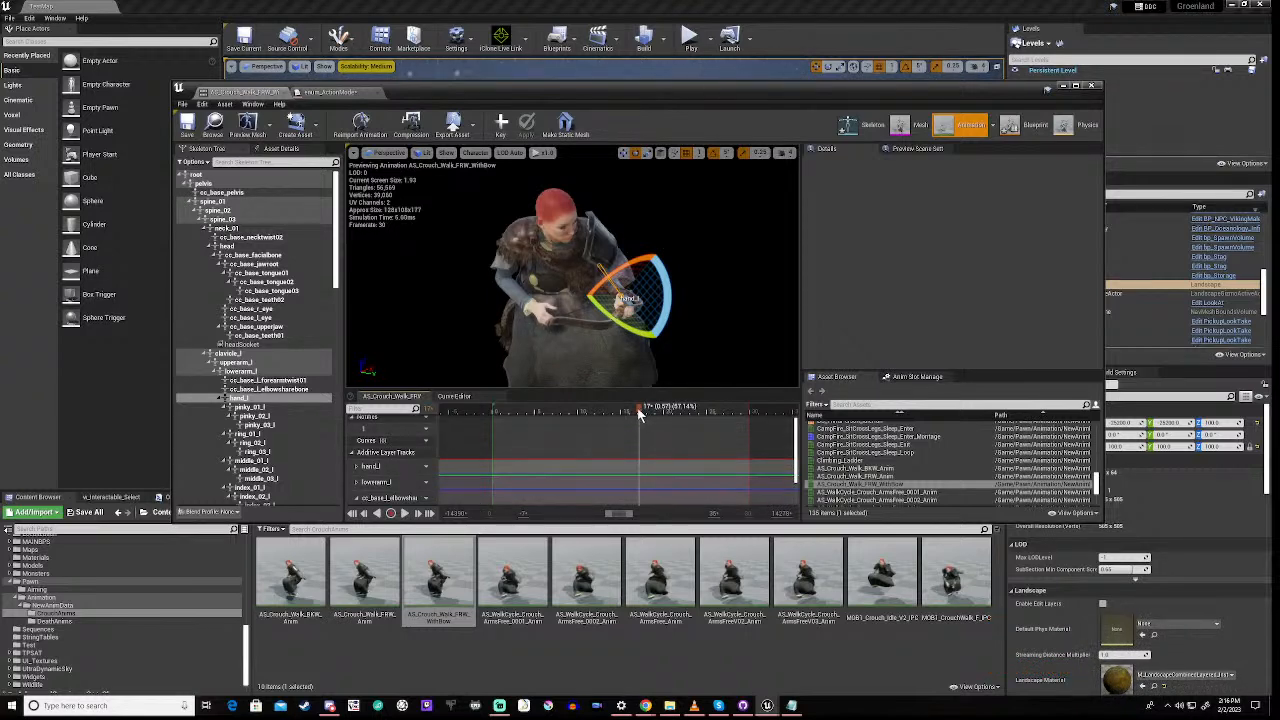
Scrub the animation back to frame 0, stepping around the first frames to compare the bow hand's starting pose
{"action": "left_click_drag", "start_coordinate": [640, 413], "coordinate": [494, 451]}
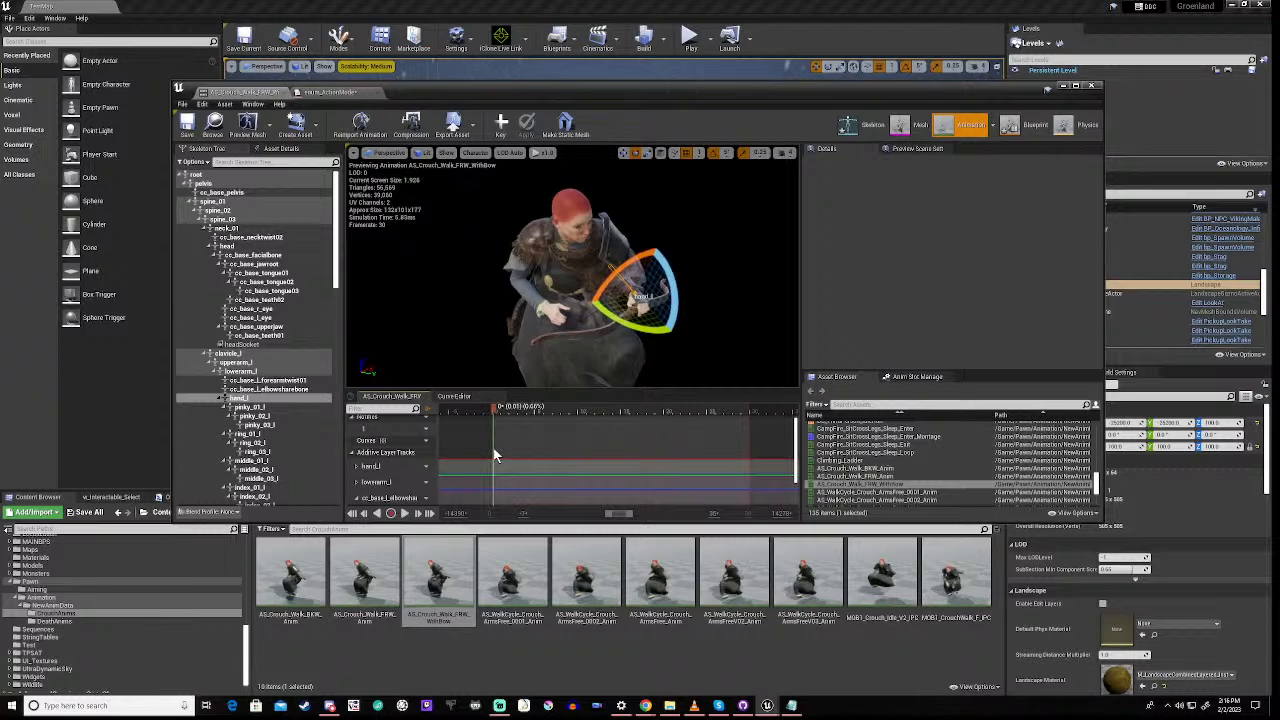
{"action": "left_click_drag", "start_coordinate": [494, 451], "coordinate": [503, 447]}
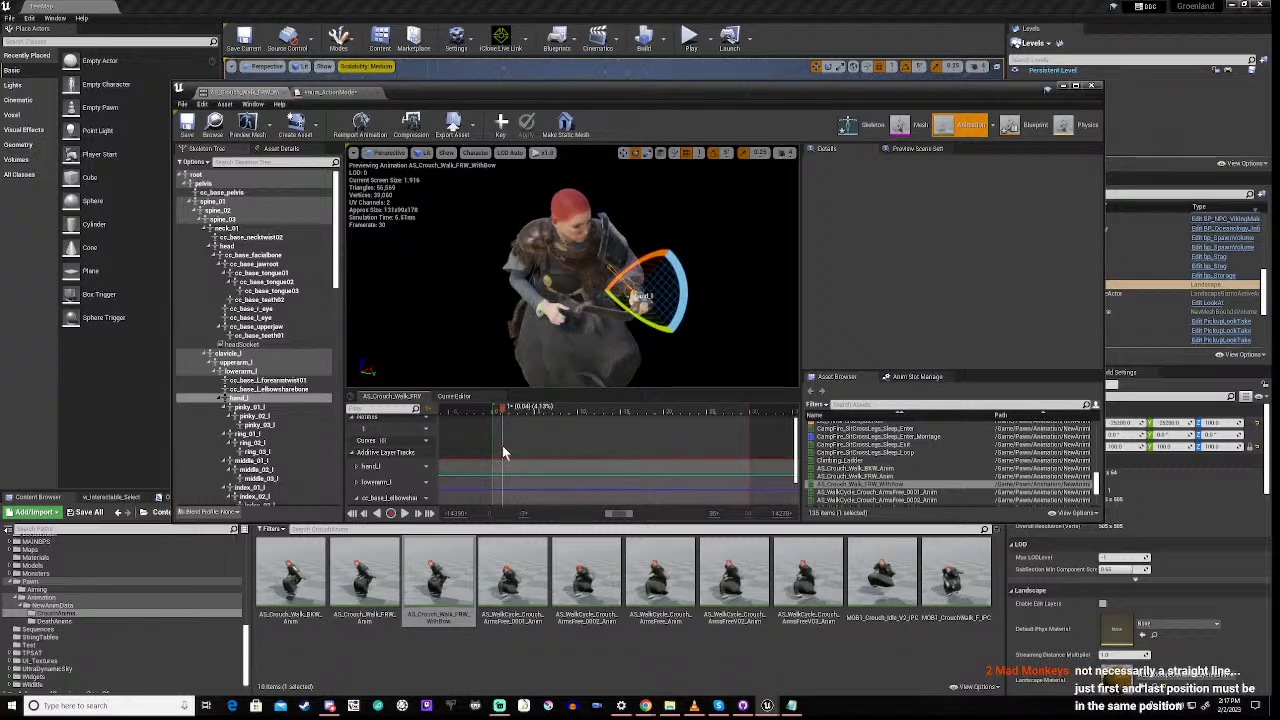
{"action": "mouse_move", "coordinate": [502, 445]}
{"action": "left_mouse_down"}
{"action": "mouse_move", "coordinate": [490, 451]}
{"action": "mouse_move", "coordinate": [502, 448]}
{"action": "left_mouse_up"}
{"action": "left_click_drag", "start_coordinate": [503, 455], "coordinate": [493, 483]}
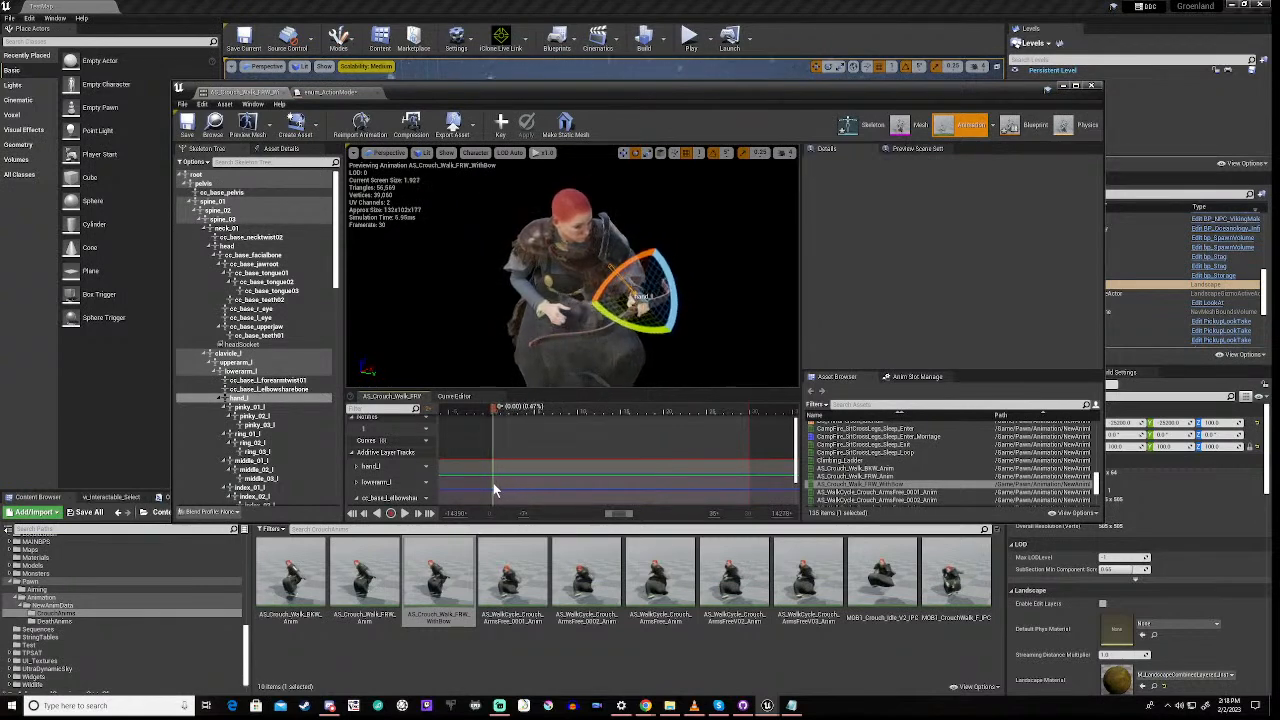
Expand the hand_l additive track and its Translation group to examine the X, Y and Z curves
{"action": "left_click", "coordinate": [356, 468]}
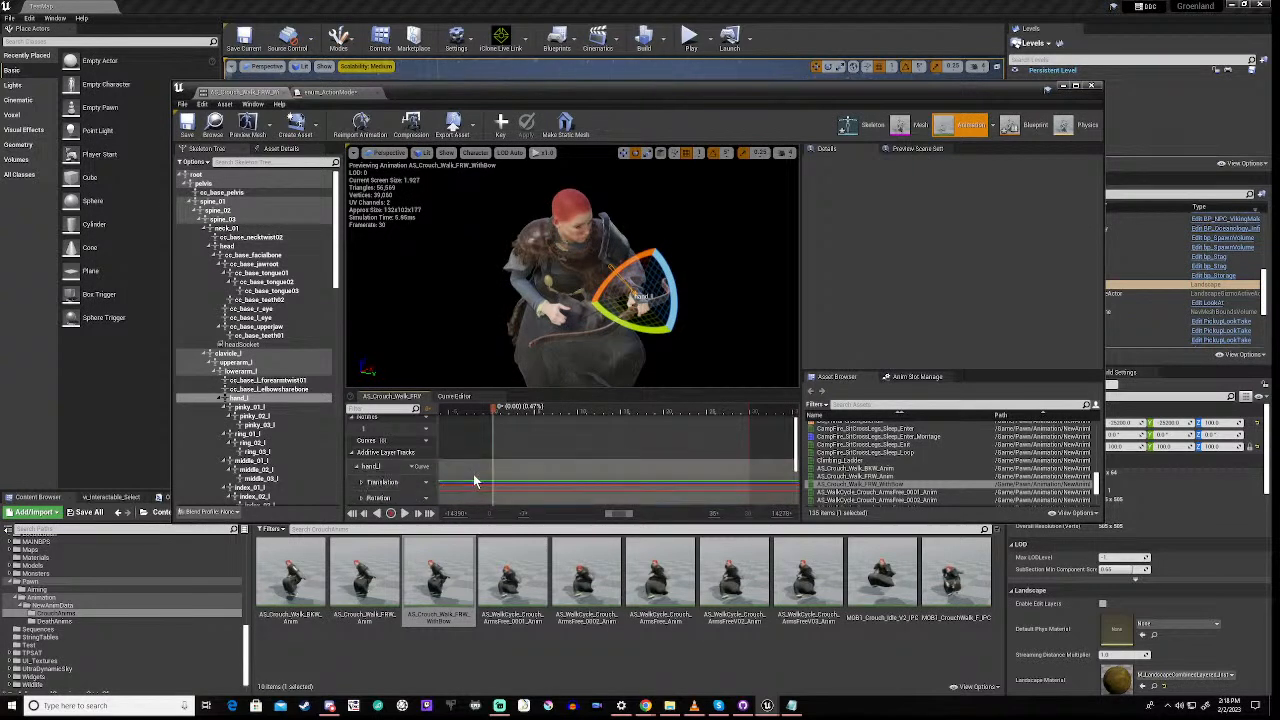
{"action": "scroll", "coordinate": [474, 481], "scroll_direction": "down", "scroll_amount": 1}
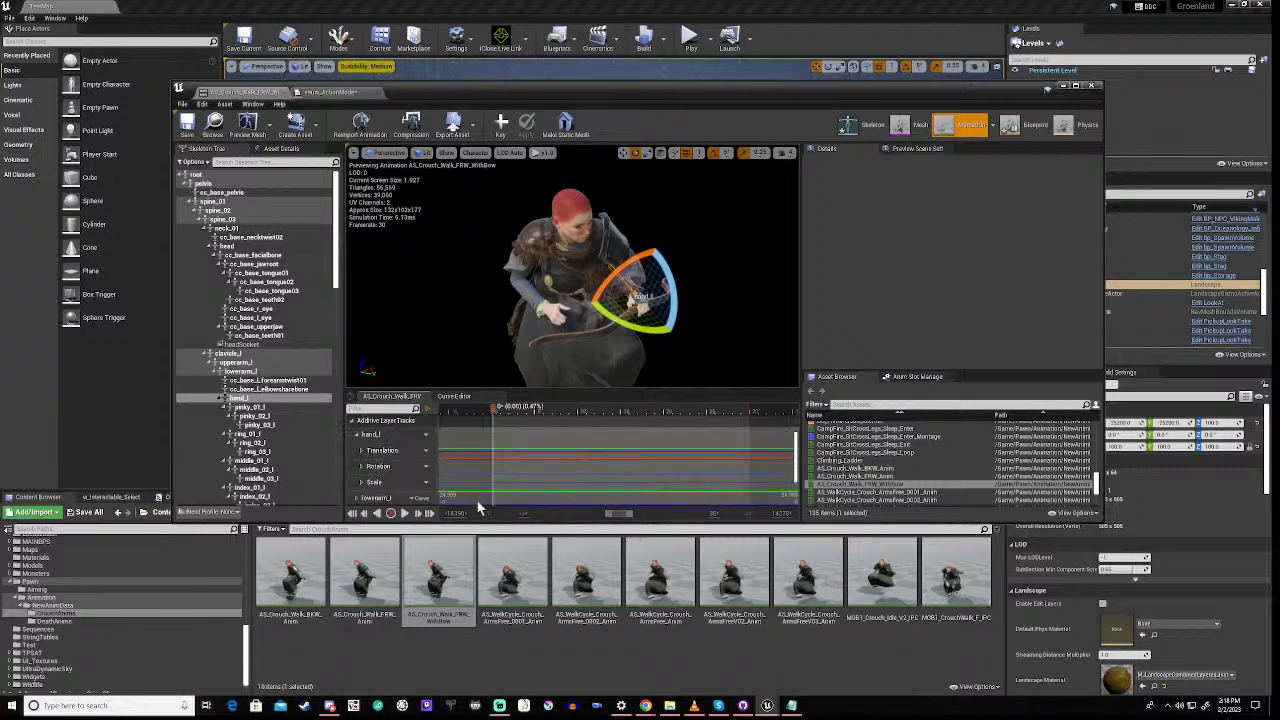
{"action": "left_click", "coordinate": [362, 452]}
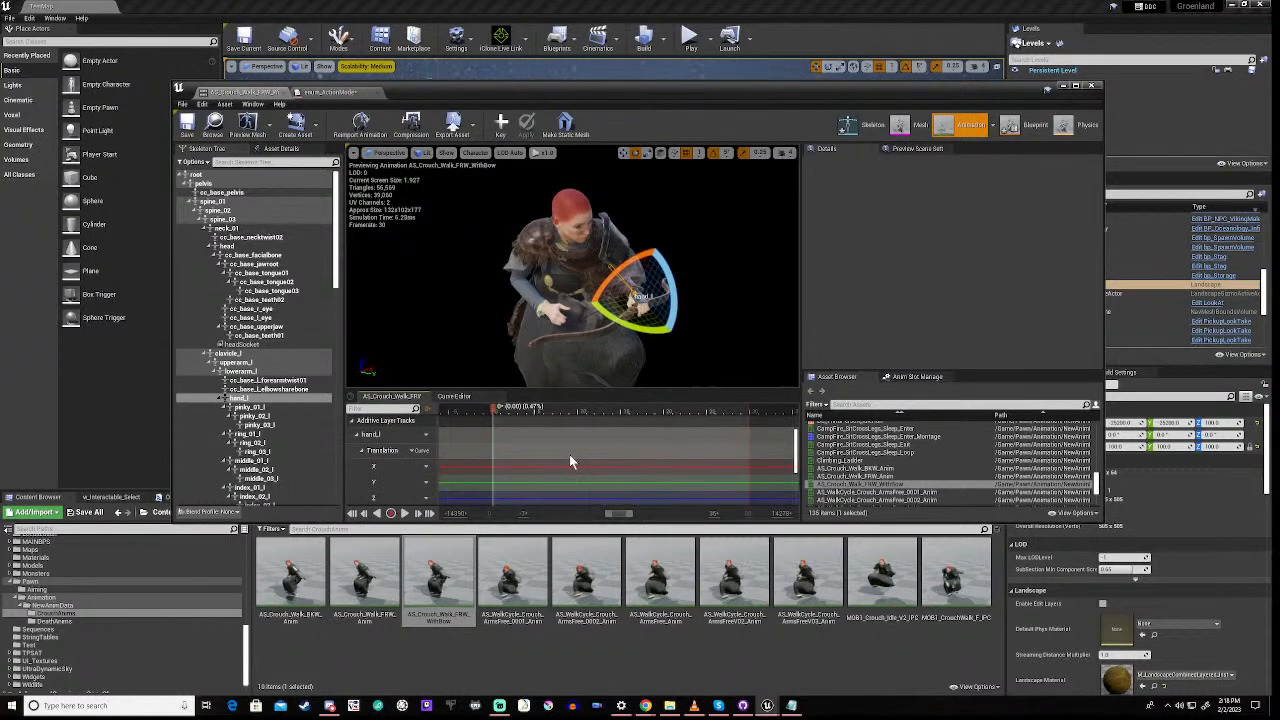
{"action": "scroll", "coordinate": [571, 460], "scroll_direction": "down", "scroll_amount": 2}
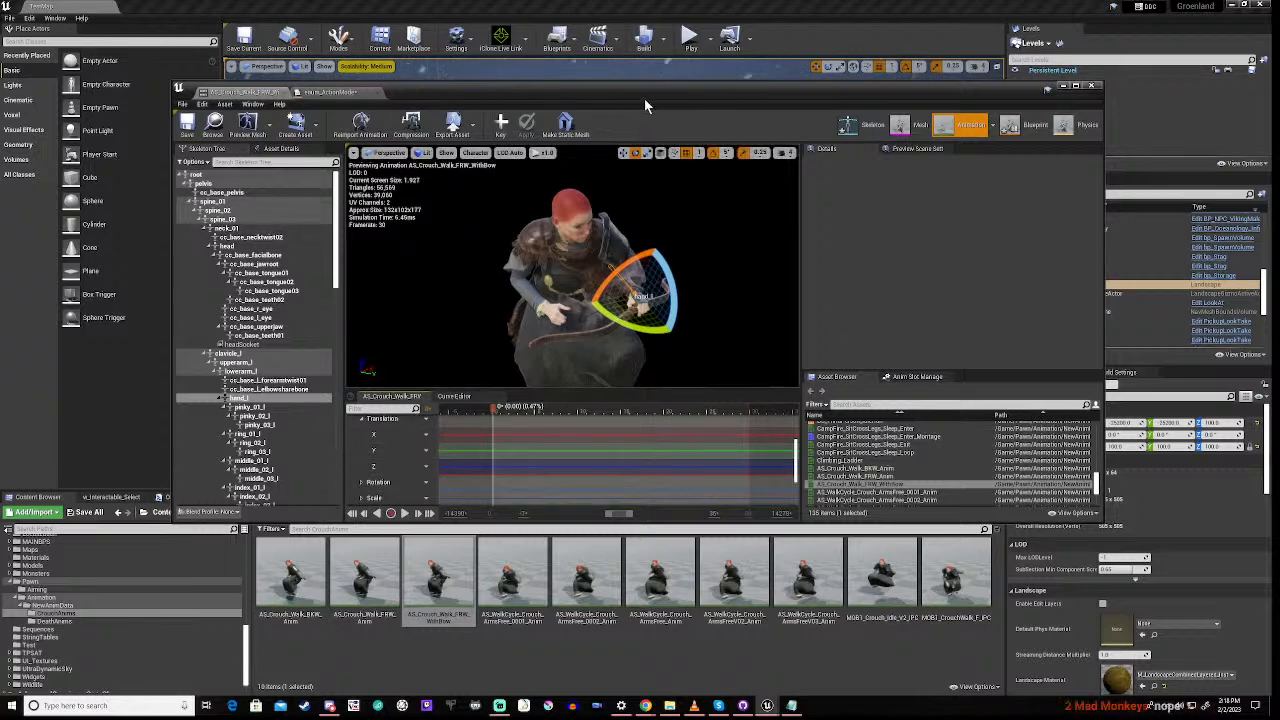
Reposition and enlarge the animation editor window, then minimize it to return to the level viewport
{"action": "left_click_drag", "start_coordinate": [680, 89], "coordinate": [693, 75]}
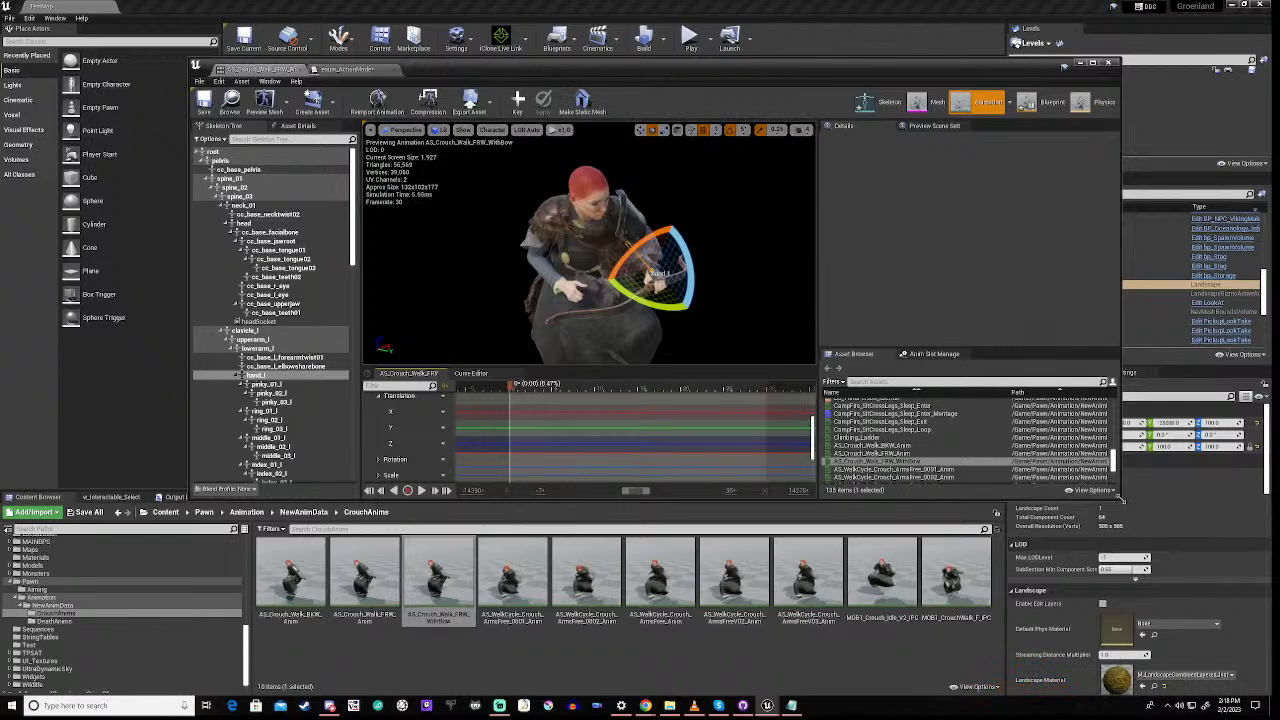
{"action": "left_click_drag", "start_coordinate": [1120, 497], "coordinate": [1080, 612]}
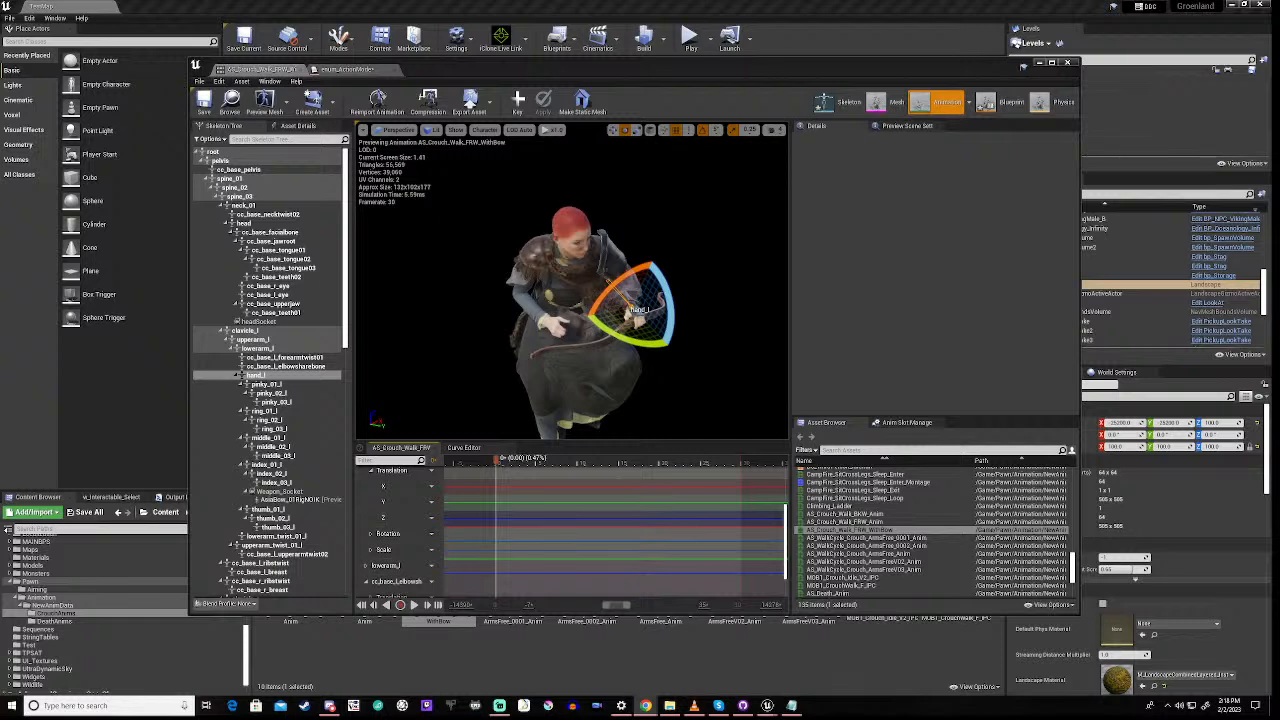
{"action": "left_click", "coordinate": [1040, 64]}
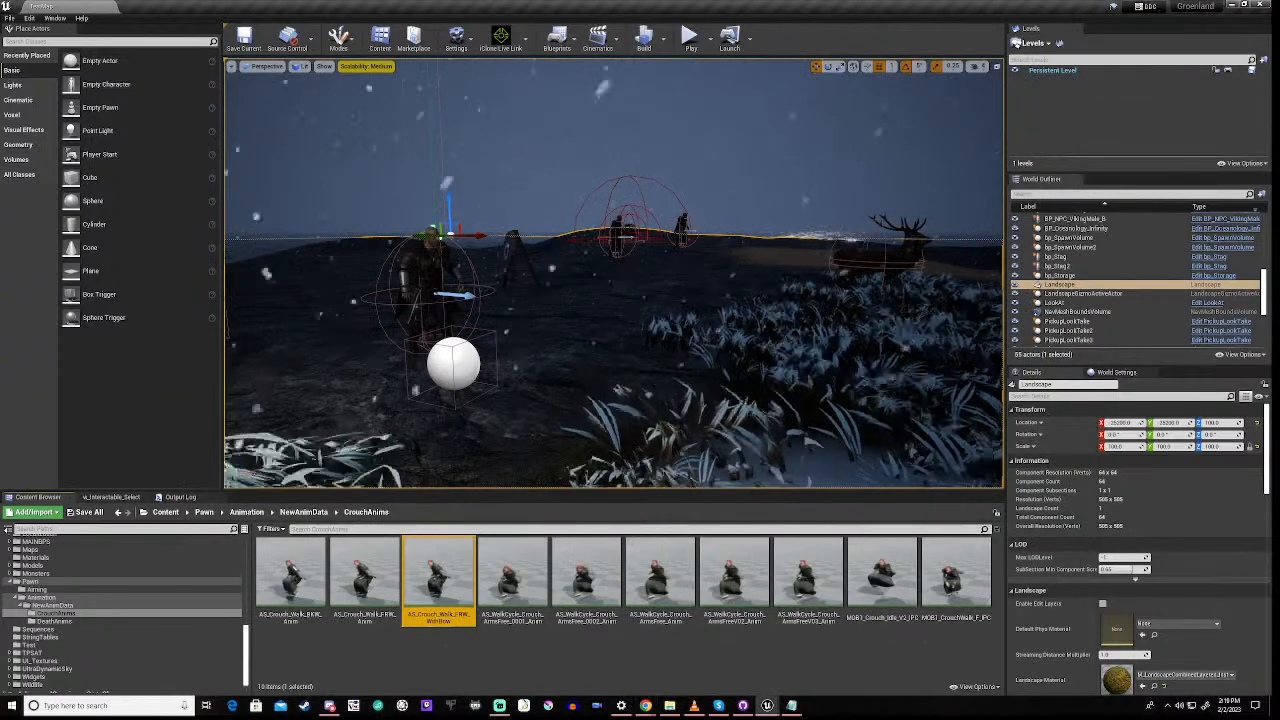
{"action": "scroll", "coordinate": [614, 273], "scroll_direction": "down", "scroll_amount": 3}
{"action": "right_click_drag", "start_coordinate": [614, 273], "coordinate": [586, 272]}
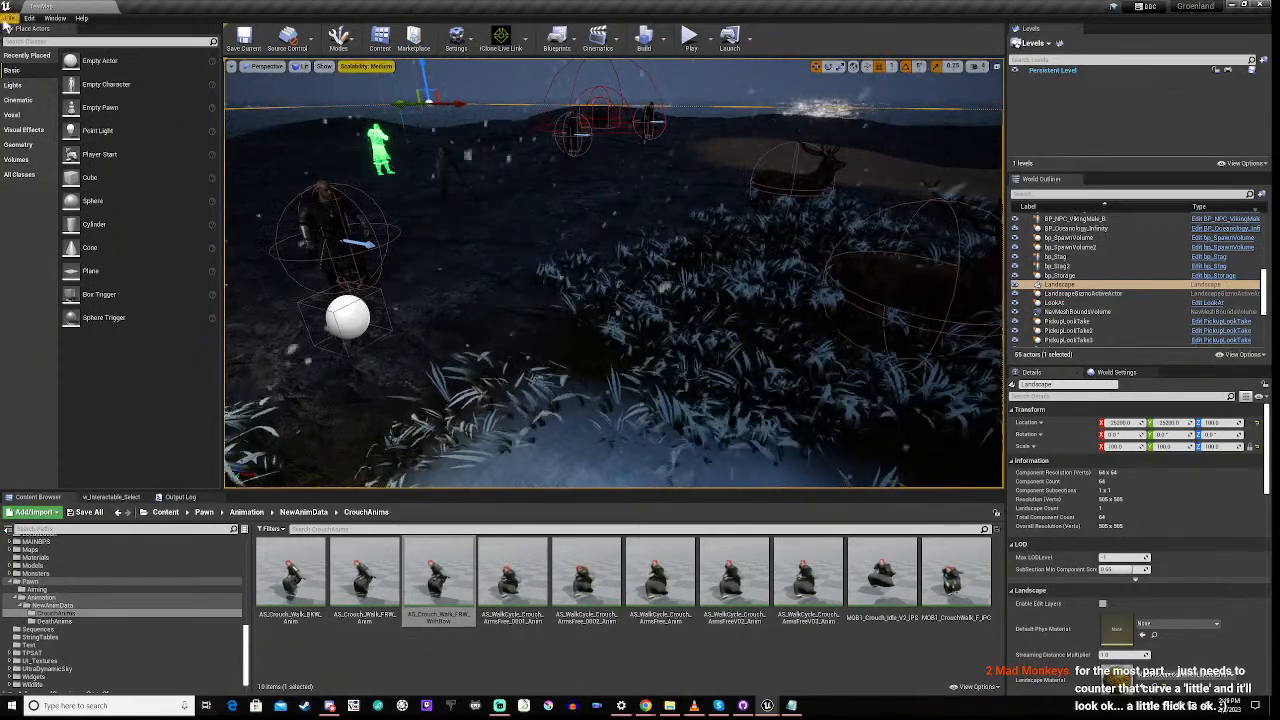
Open the Project Settings and show the Engine Input section
{"action": "left_click", "coordinate": [12, 19]}
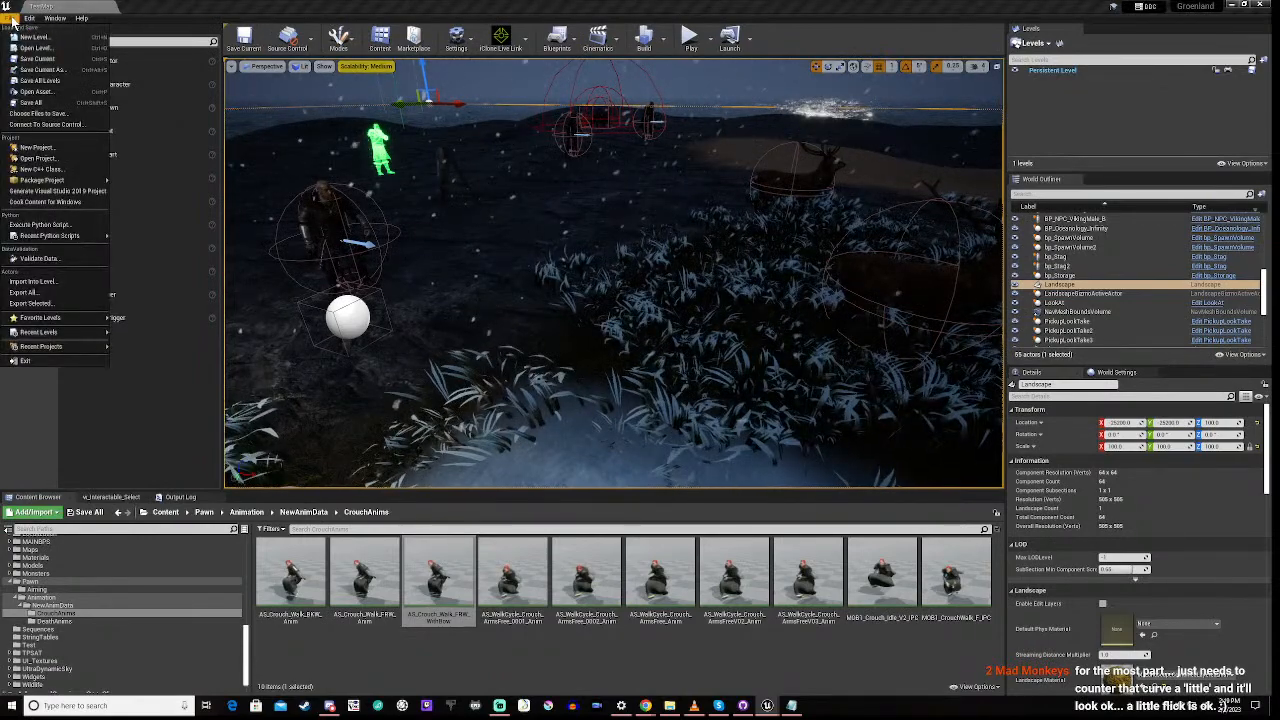
{"action": "mouse_move", "coordinate": [27, 25]}
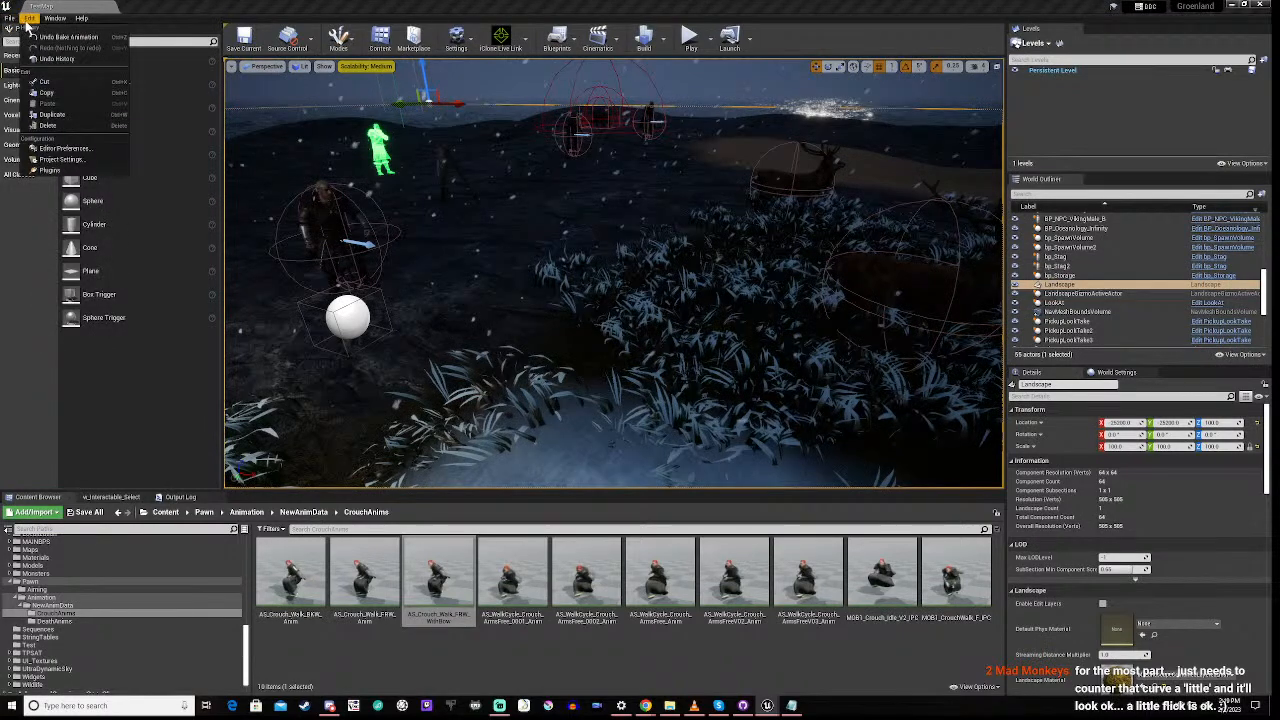
{"action": "left_click", "coordinate": [58, 163]}
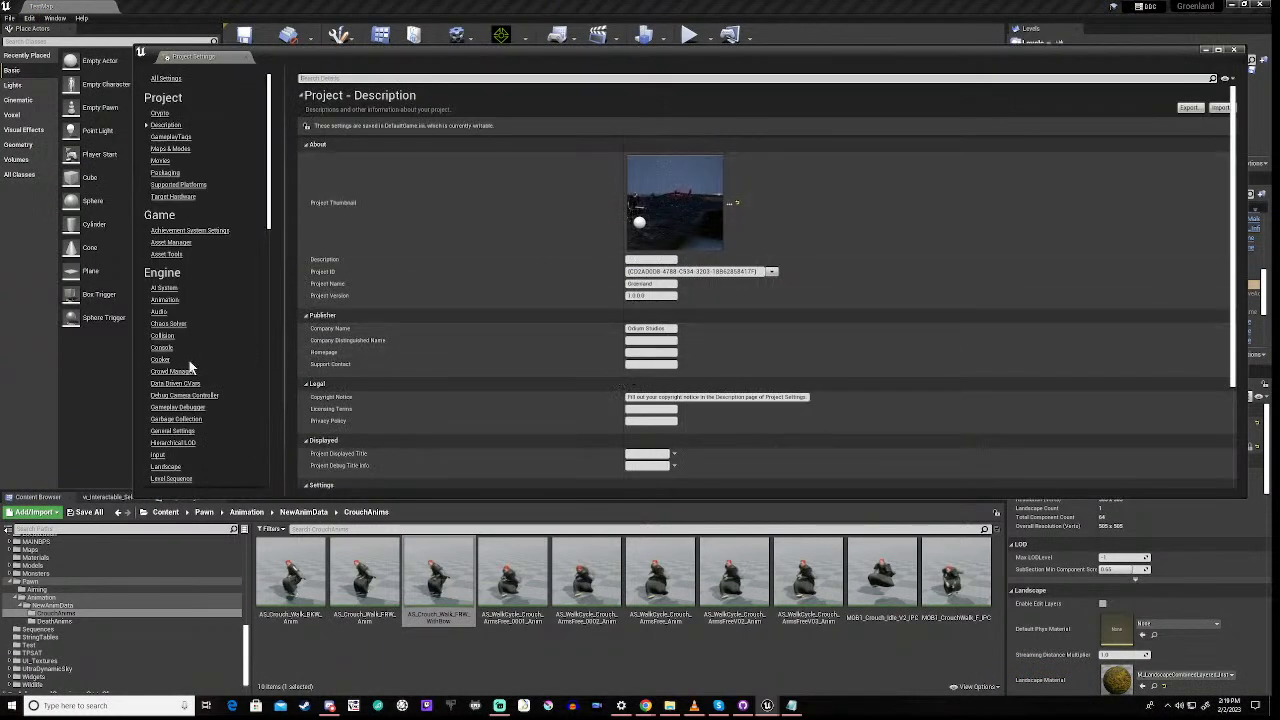
{"action": "scroll", "coordinate": [189, 367], "scroll_direction": "down", "scroll_amount": 3}
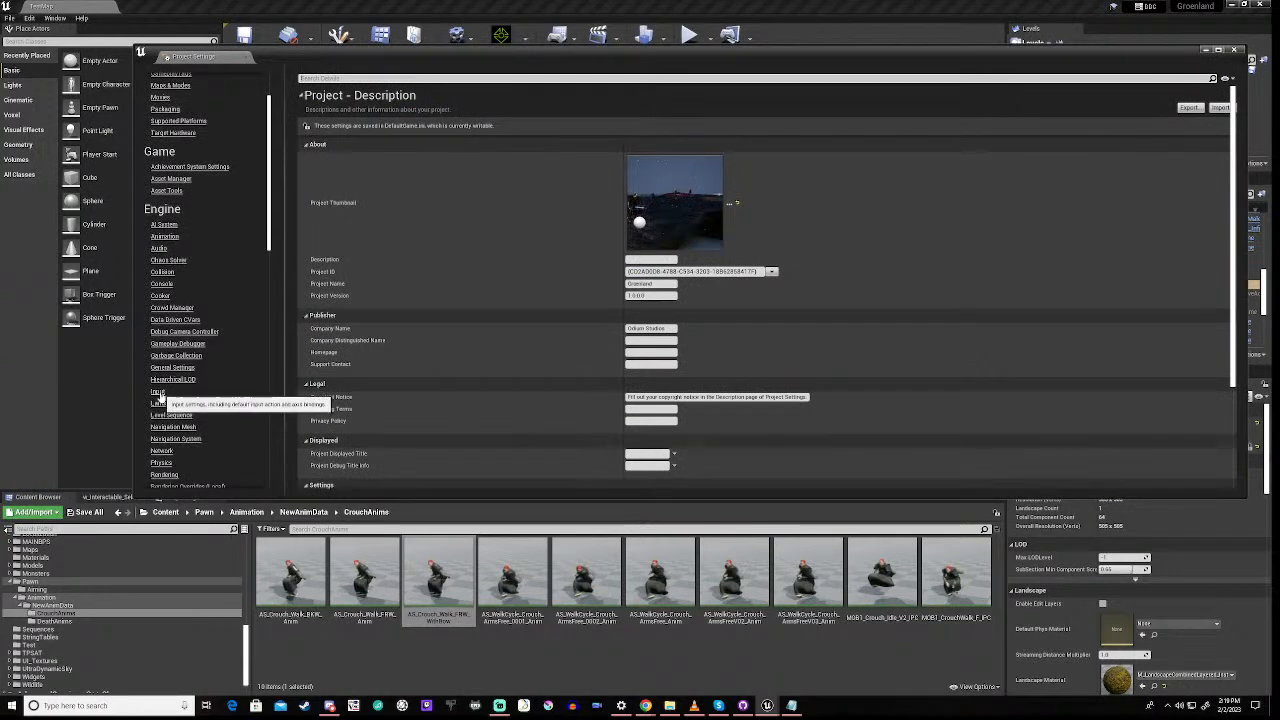
{"action": "left_click", "coordinate": [159, 393]}
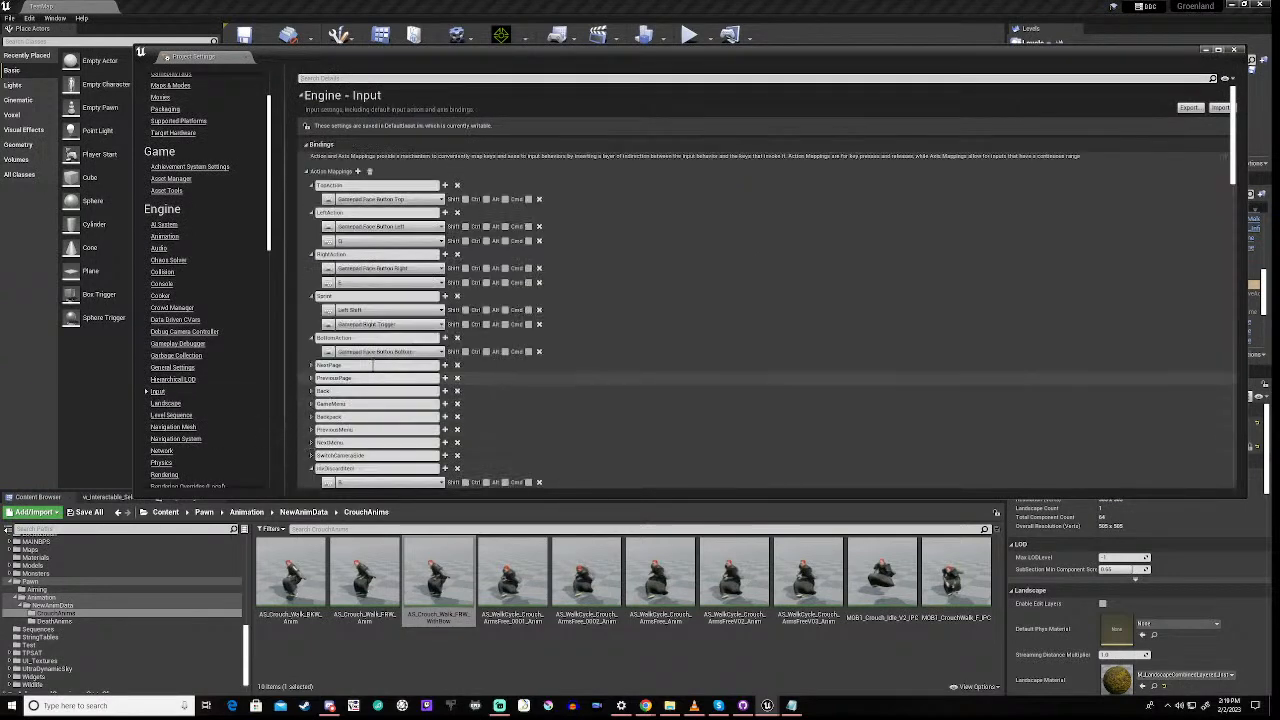
Look through the action mappings and axis mappings to see which keys are already assigned
{"action": "scroll", "coordinate": [375, 360], "scroll_direction": "down", "scroll_amount": 2}
{"action": "scroll", "coordinate": [375, 360], "scroll_direction": "down", "scroll_amount": 4}
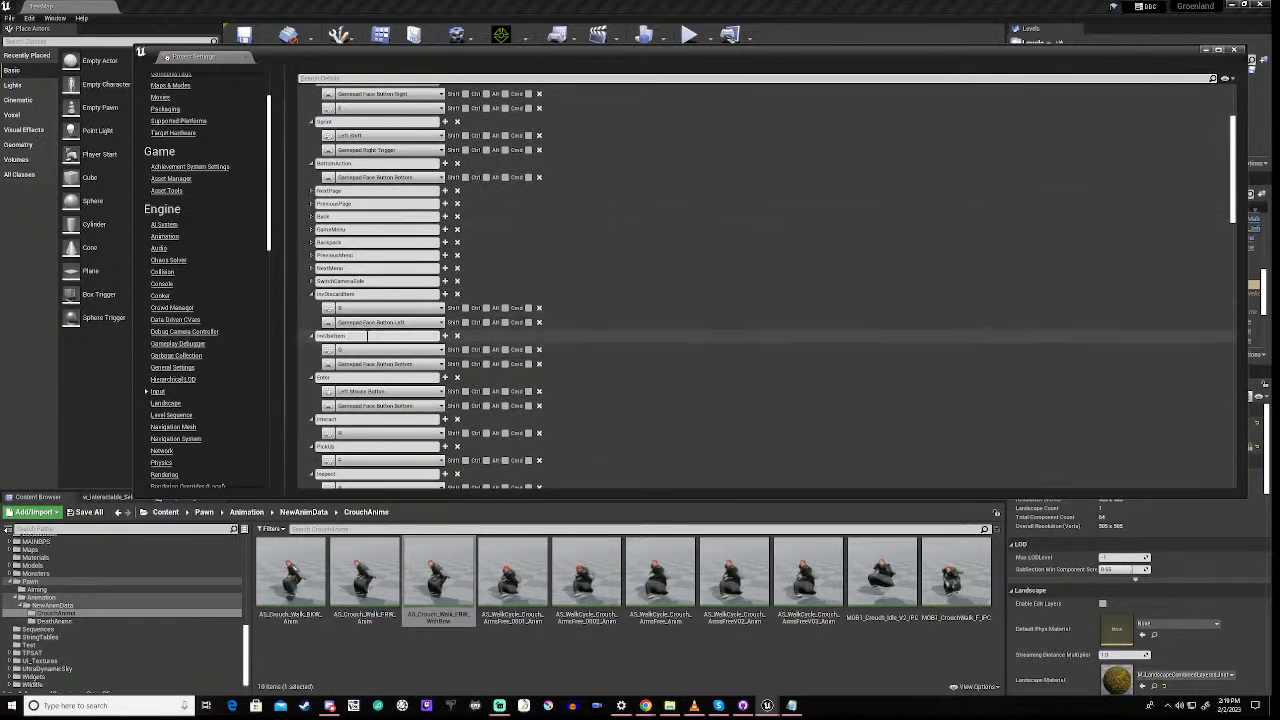
{"action": "scroll", "coordinate": [367, 337], "scroll_direction": "down", "scroll_amount": 6}
{"action": "scroll", "coordinate": [367, 337], "scroll_direction": "down", "scroll_amount": 6}
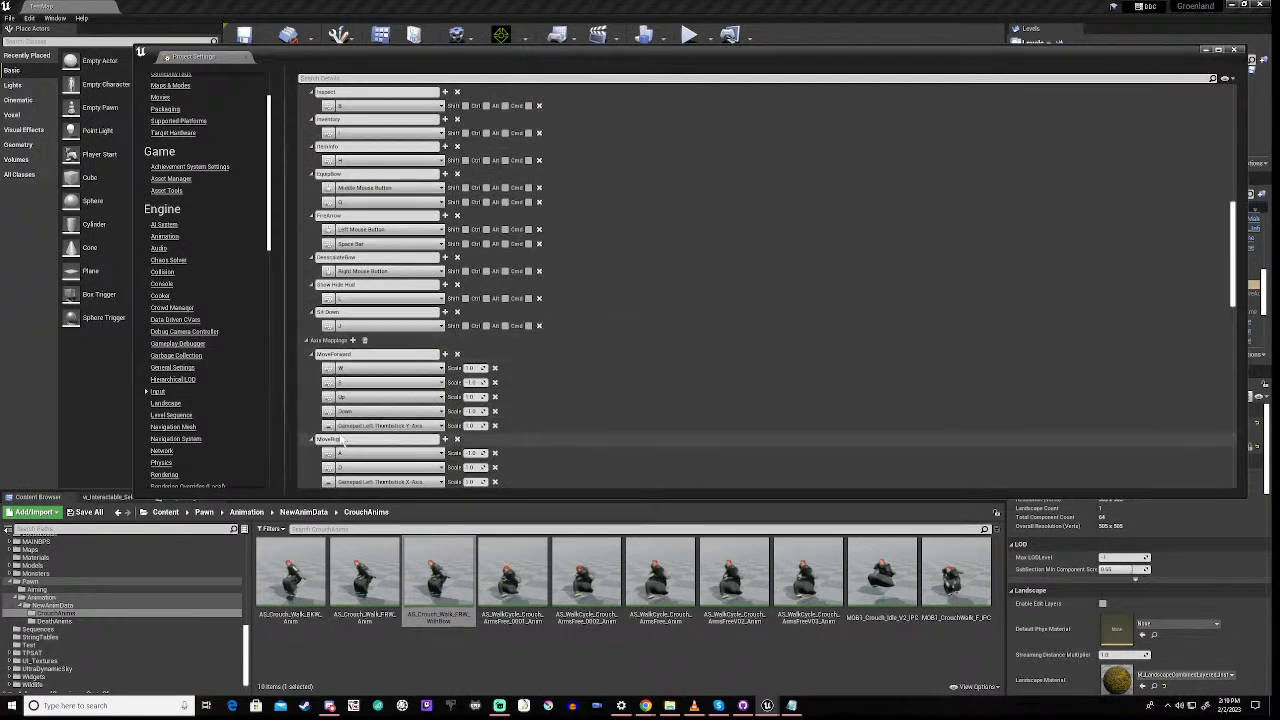
{"action": "scroll", "coordinate": [378, 400], "scroll_direction": "down", "scroll_amount": 2}
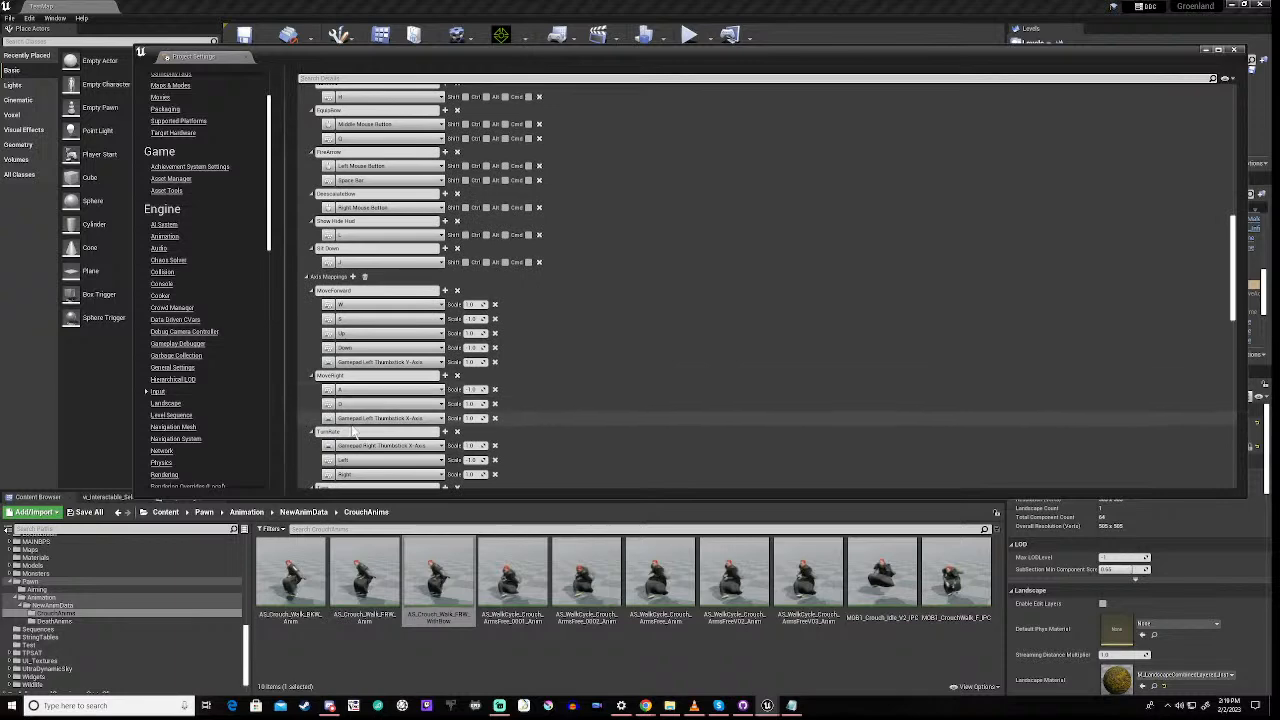
{"action": "scroll", "coordinate": [360, 415], "scroll_direction": "down", "scroll_amount": 2}
{"action": "scroll", "coordinate": [352, 427], "scroll_direction": "down", "scroll_amount": 3}
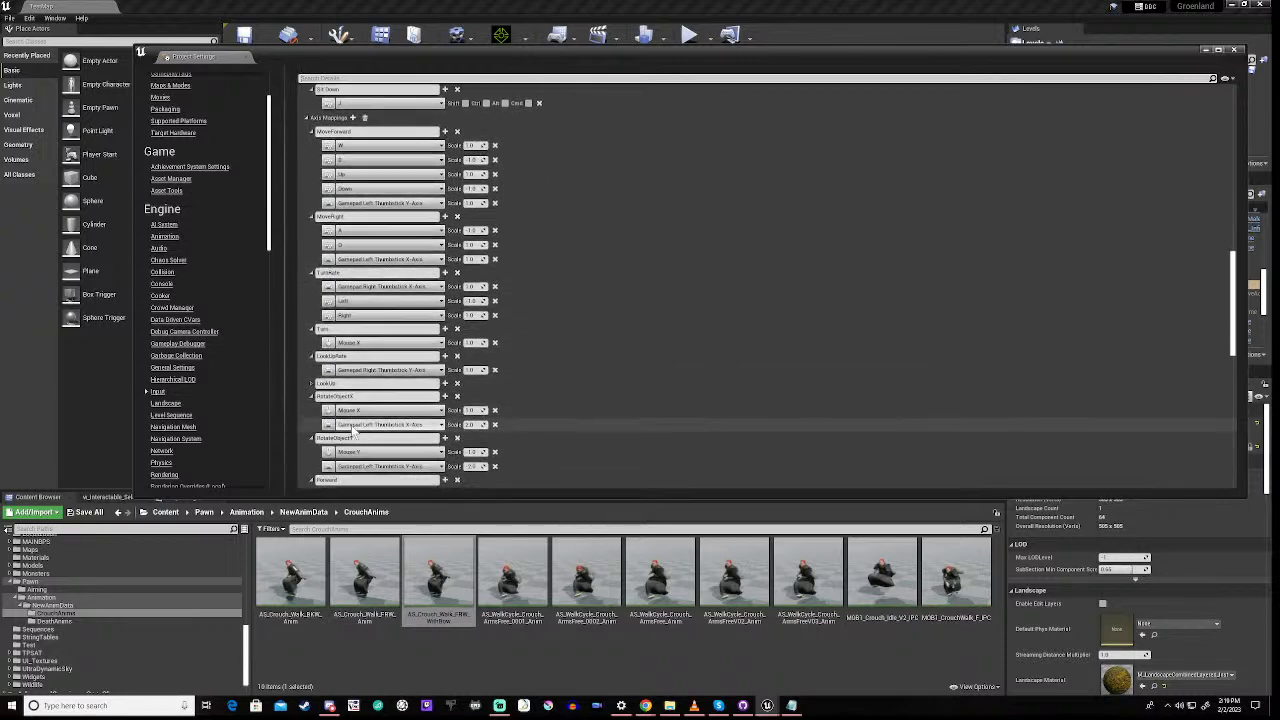
{"action": "scroll", "coordinate": [352, 430], "scroll_direction": "down", "scroll_amount": 2}
{"action": "scroll", "coordinate": [352, 430], "scroll_direction": "down", "scroll_amount": 4}
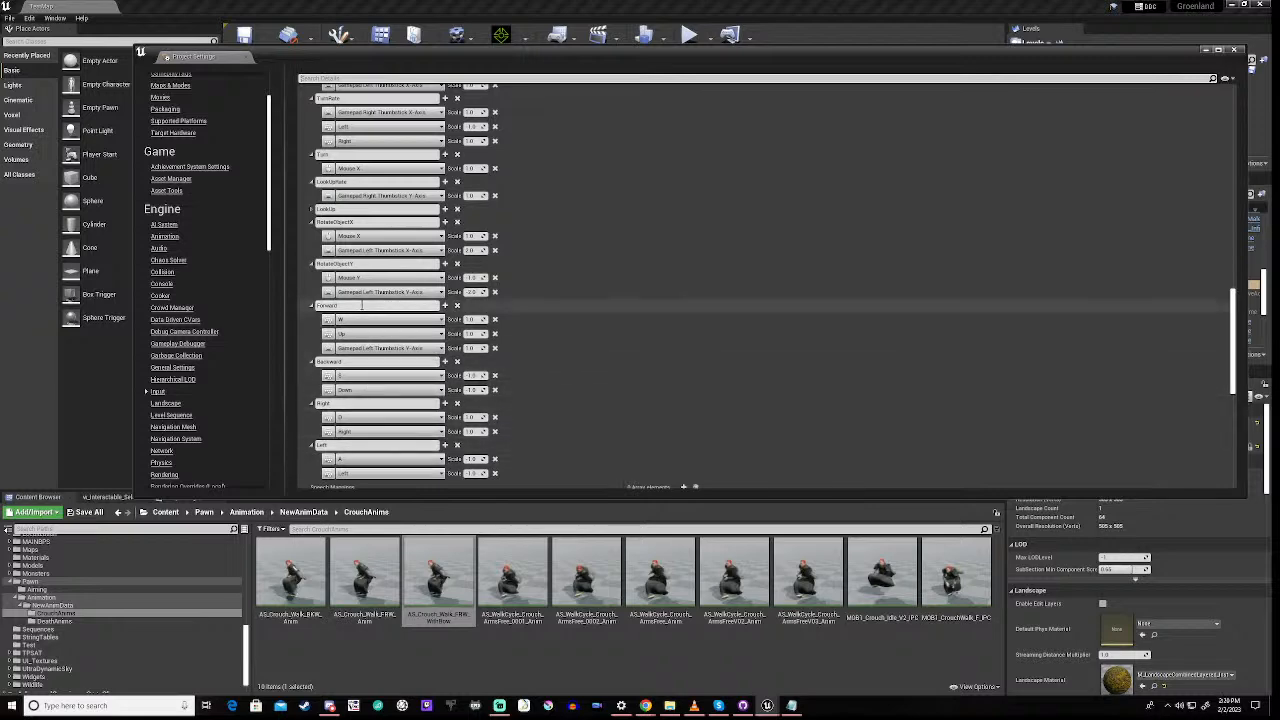
Go back over the action mappings, from Sit Down up to TopAction, checking their key assignments for a free key
{"action": "scroll", "coordinate": [362, 305], "scroll_direction": "up", "scroll_amount": 3}
{"action": "scroll", "coordinate": [361, 300], "scroll_direction": "up", "scroll_amount": 6}
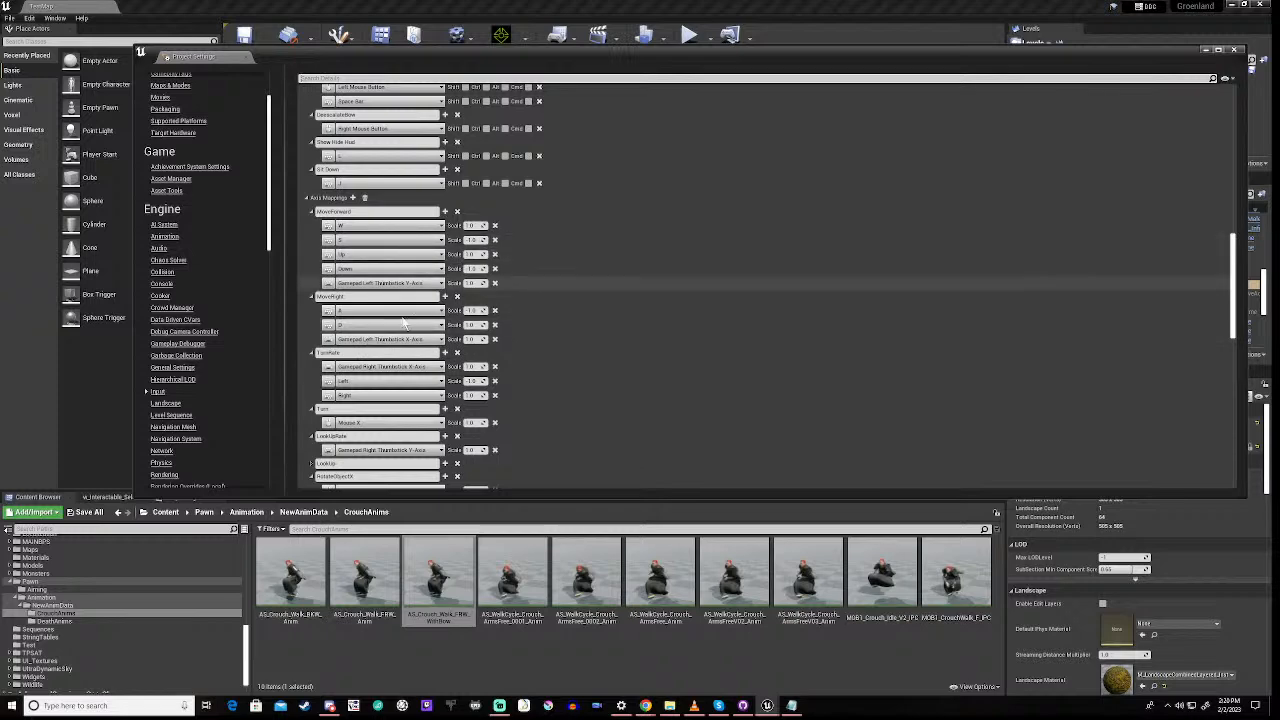
{"action": "scroll", "coordinate": [372, 322], "scroll_direction": "up", "scroll_amount": 6}
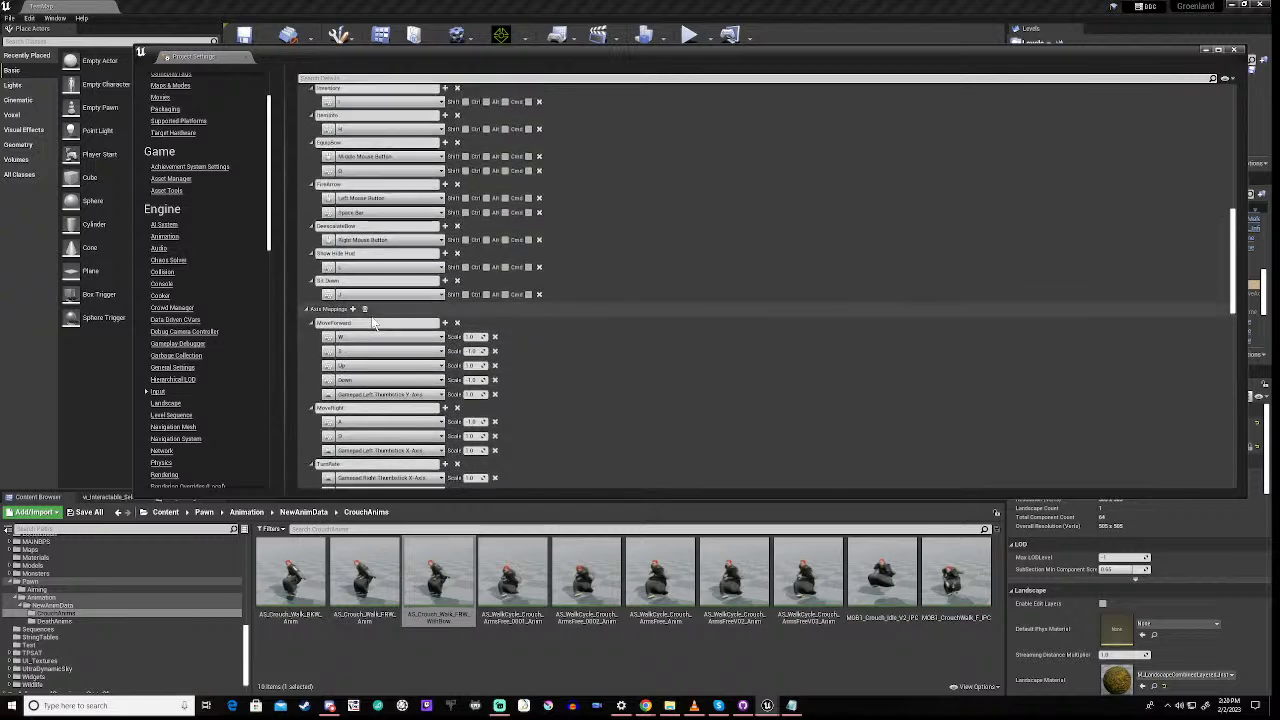
{"action": "scroll", "coordinate": [372, 317], "scroll_direction": "up", "scroll_amount": 5}
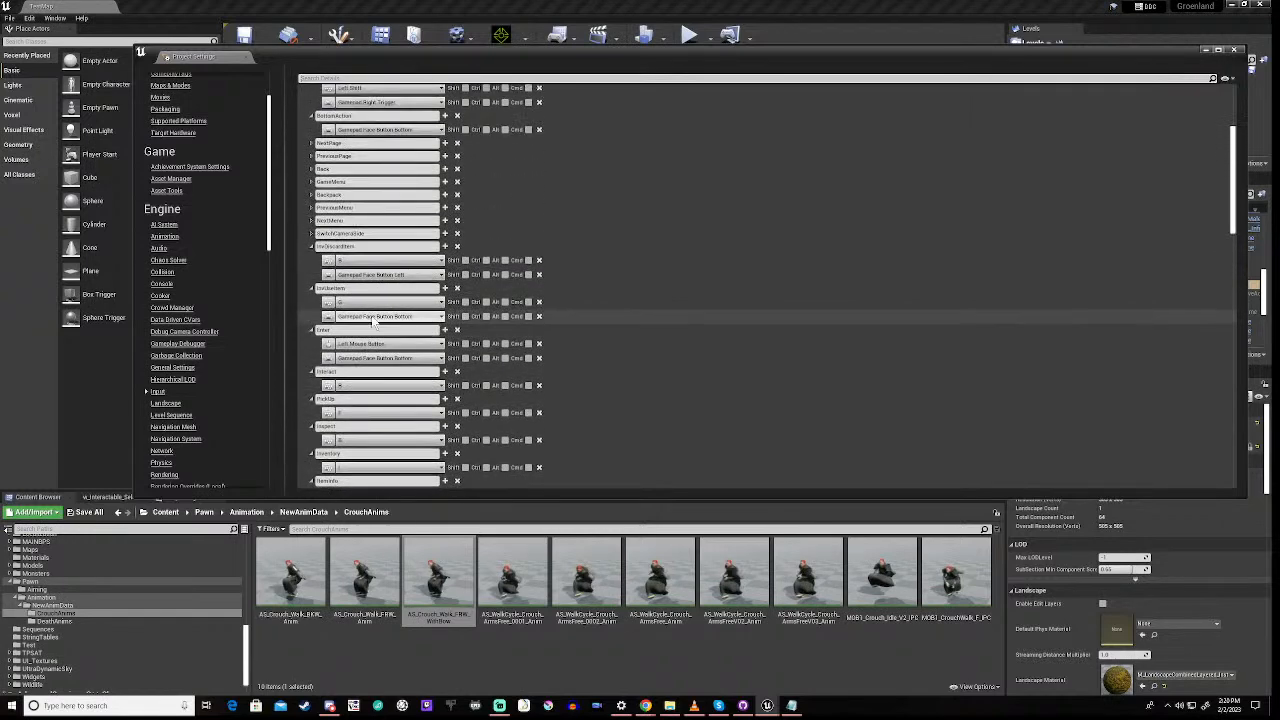
{"action": "scroll", "coordinate": [372, 320], "scroll_direction": "down", "scroll_amount": 2}
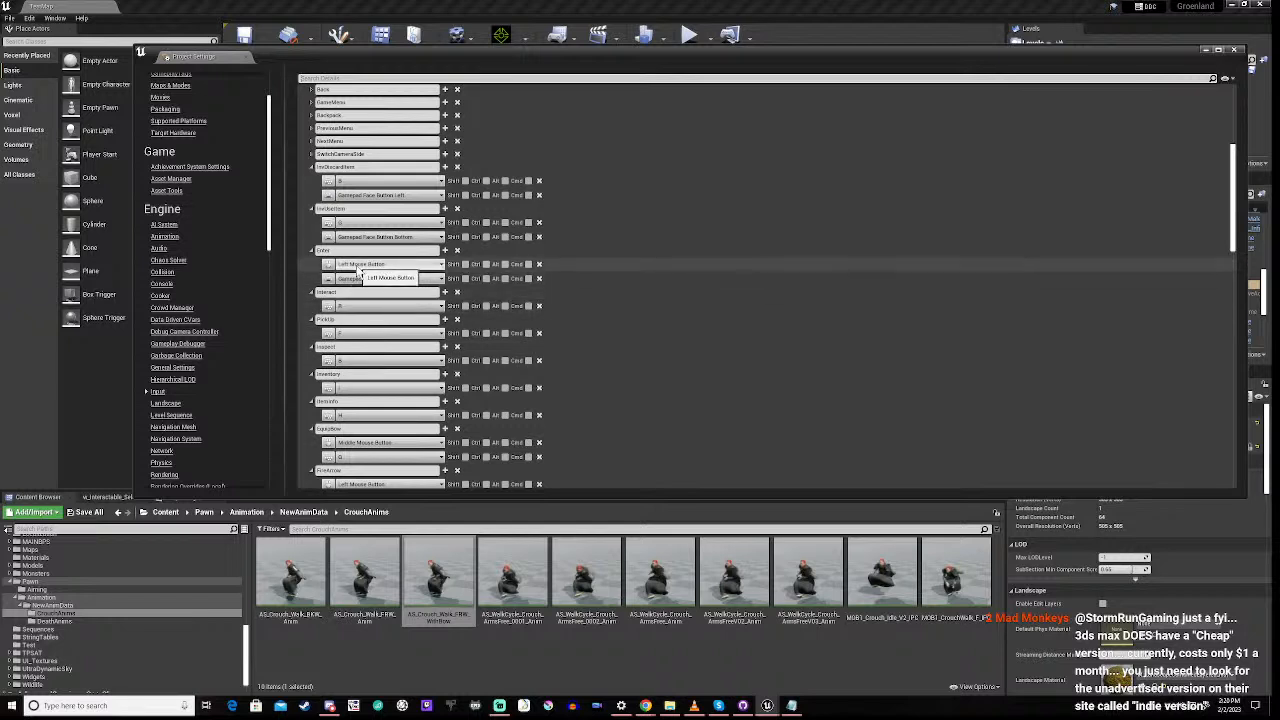
{"action": "scroll", "coordinate": [357, 270], "scroll_direction": "down", "scroll_amount": 1}
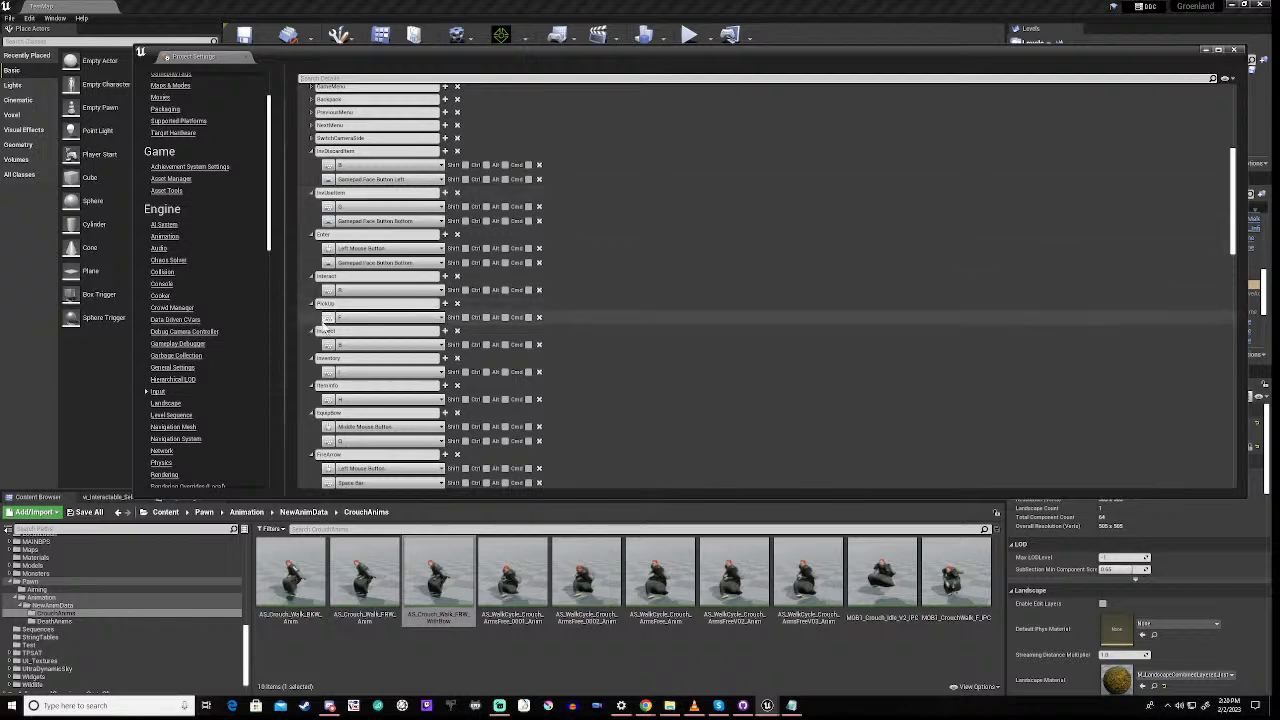
{"action": "scroll", "coordinate": [307, 335], "scroll_direction": "down", "scroll_amount": 3}
{"action": "scroll", "coordinate": [306, 418], "scroll_direction": "down", "scroll_amount": 2}
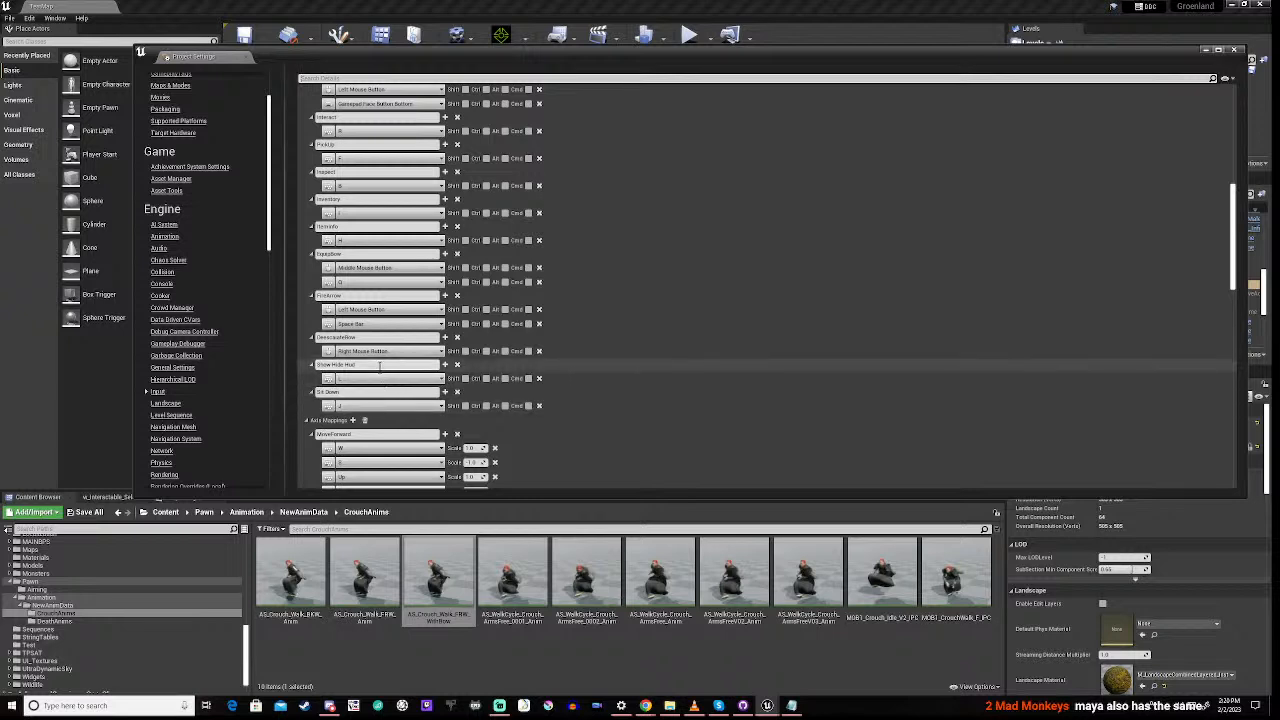
{"action": "scroll", "coordinate": [402, 290], "scroll_direction": "up", "scroll_amount": 1}
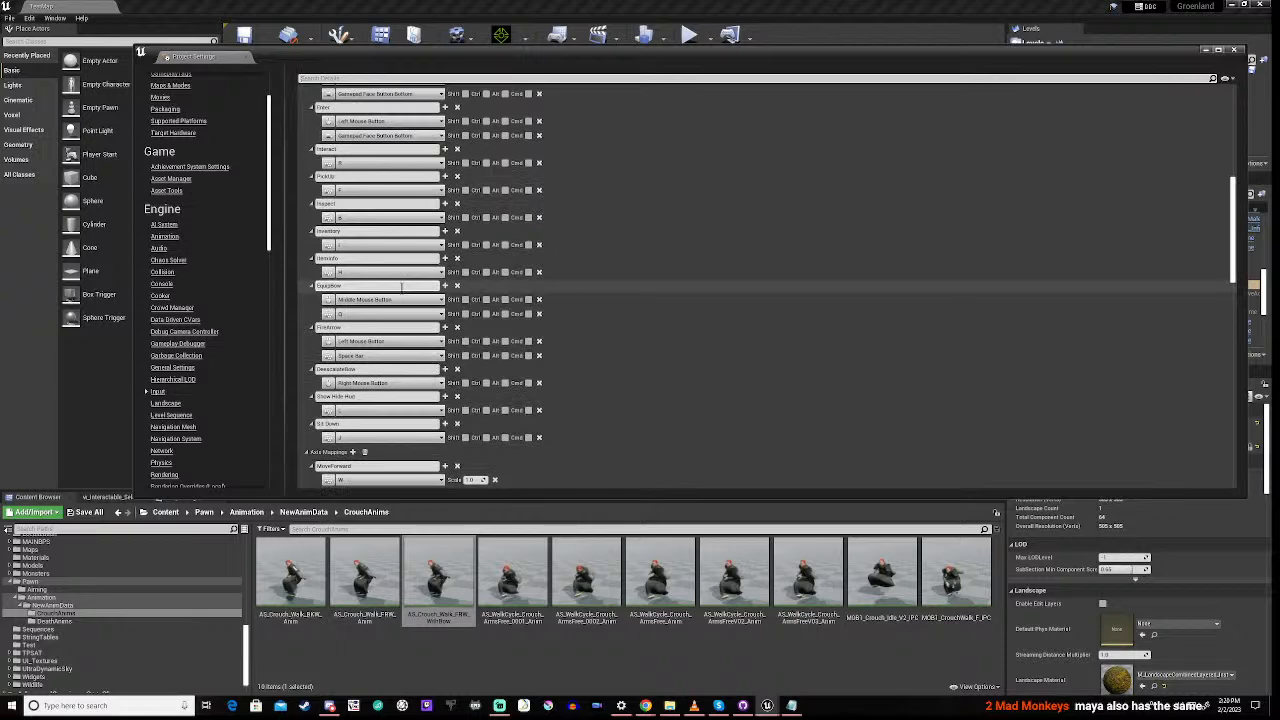
{"action": "scroll", "coordinate": [352, 252], "scroll_direction": "up", "scroll_amount": 4}
{"action": "scroll", "coordinate": [352, 252], "scroll_direction": "up", "scroll_amount": 3}
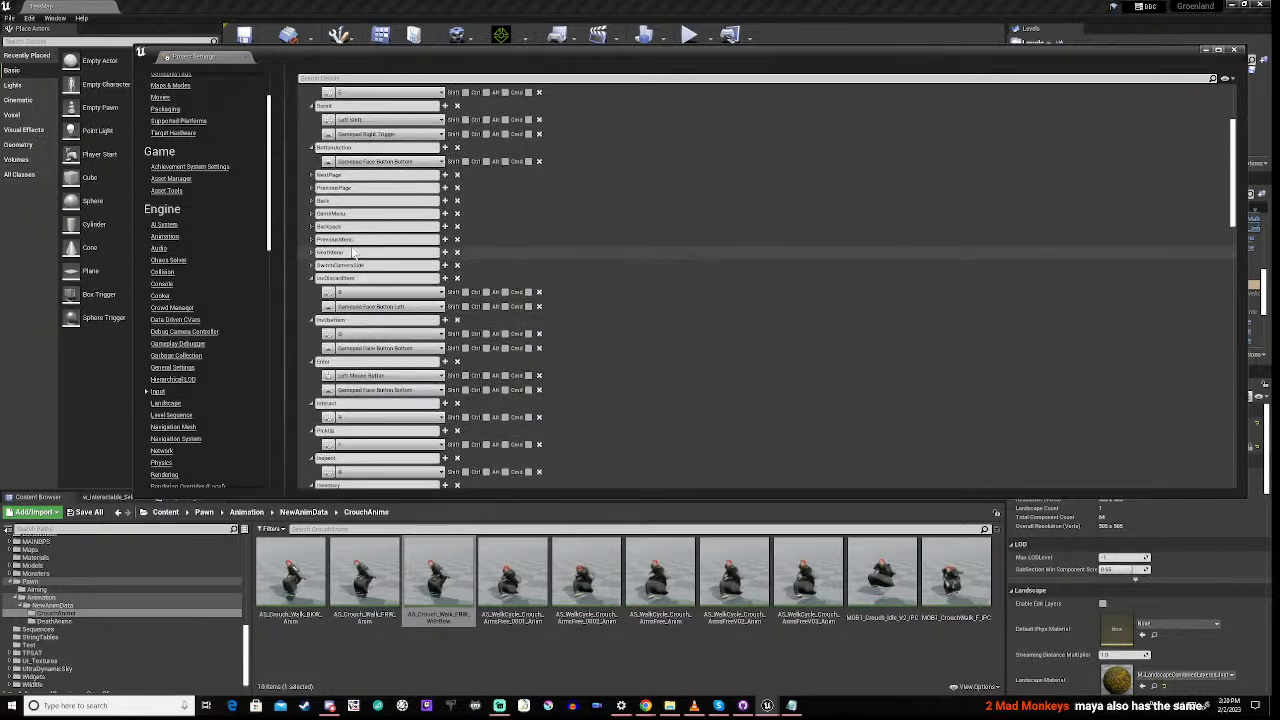
{"action": "scroll", "coordinate": [352, 252], "scroll_direction": "up", "scroll_amount": 3}
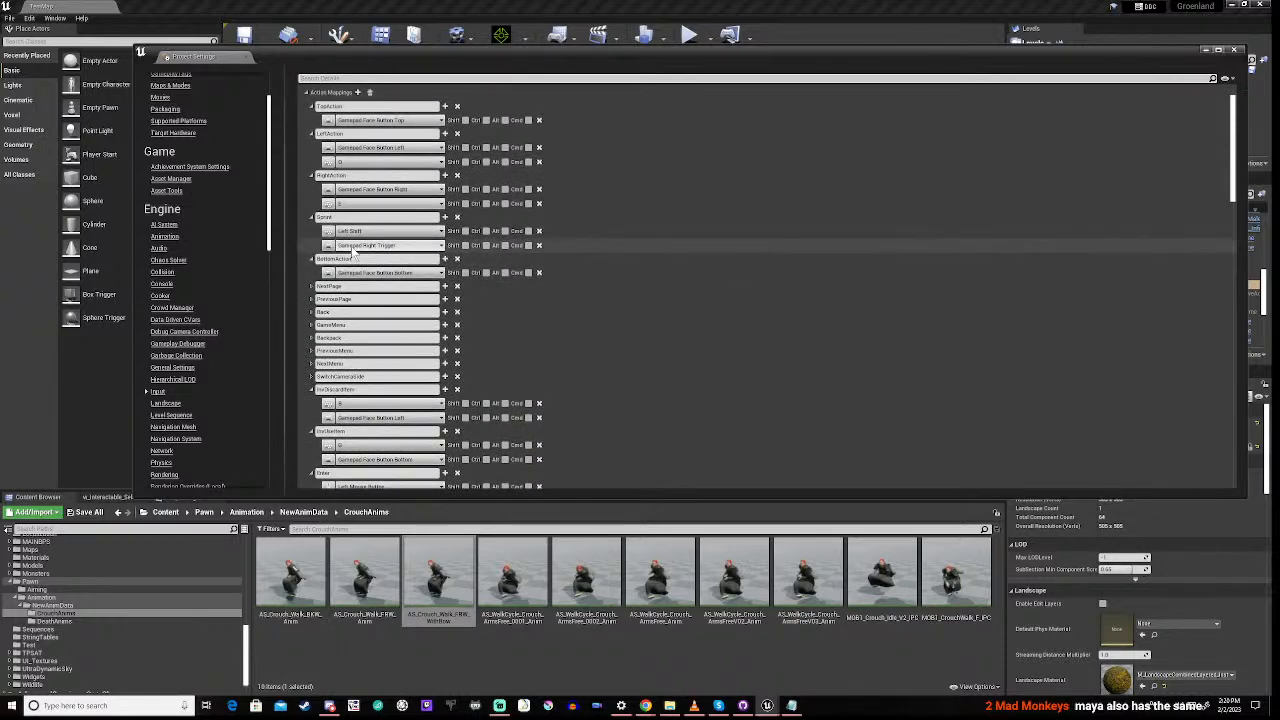
Add a new action mapping and name it Crouch
{"action": "scroll", "coordinate": [352, 252], "scroll_direction": "up", "scroll_amount": 2}
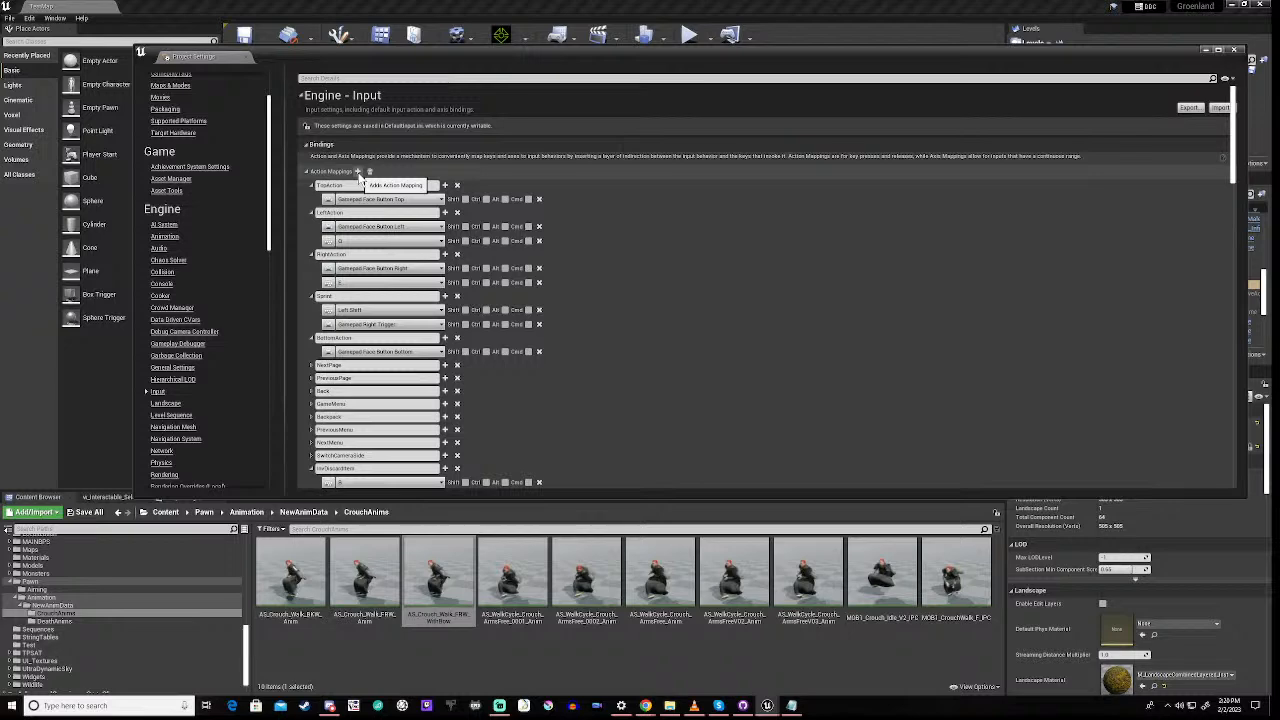
{"action": "scroll", "coordinate": [378, 371], "scroll_direction": "down", "scroll_amount": 3}
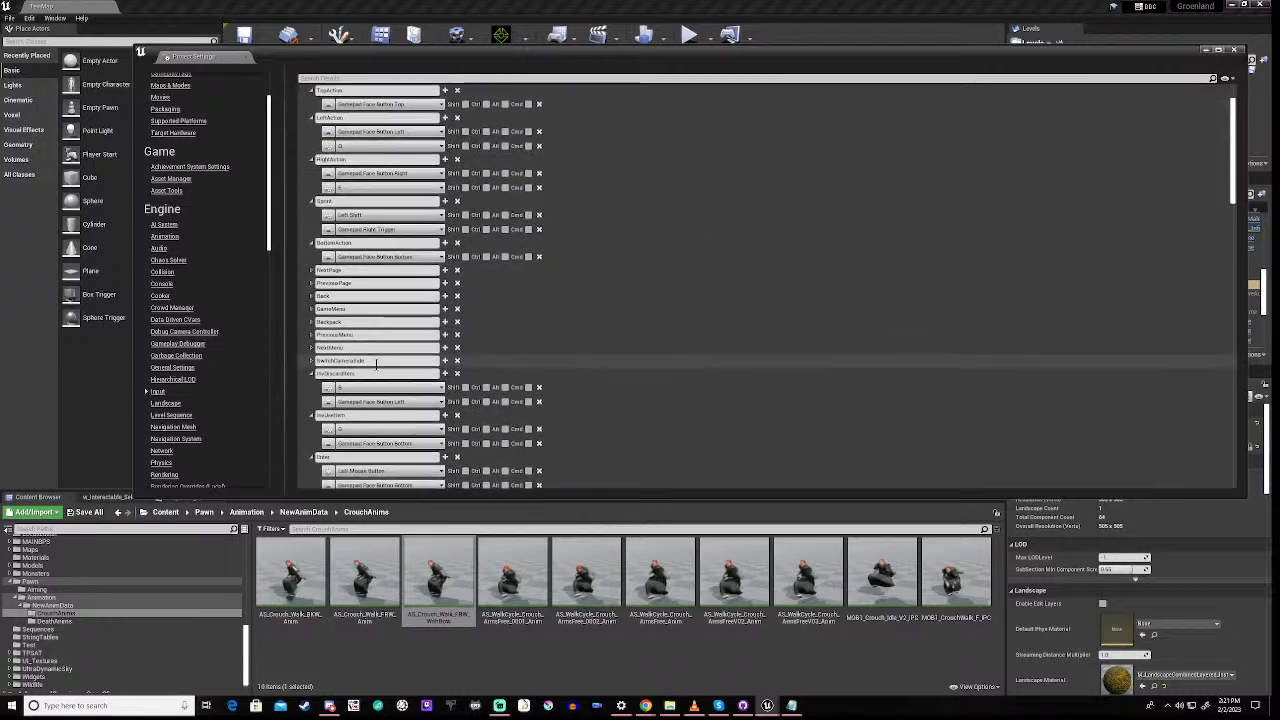
{"action": "scroll", "coordinate": [378, 371], "scroll_direction": "down", "scroll_amount": 9}
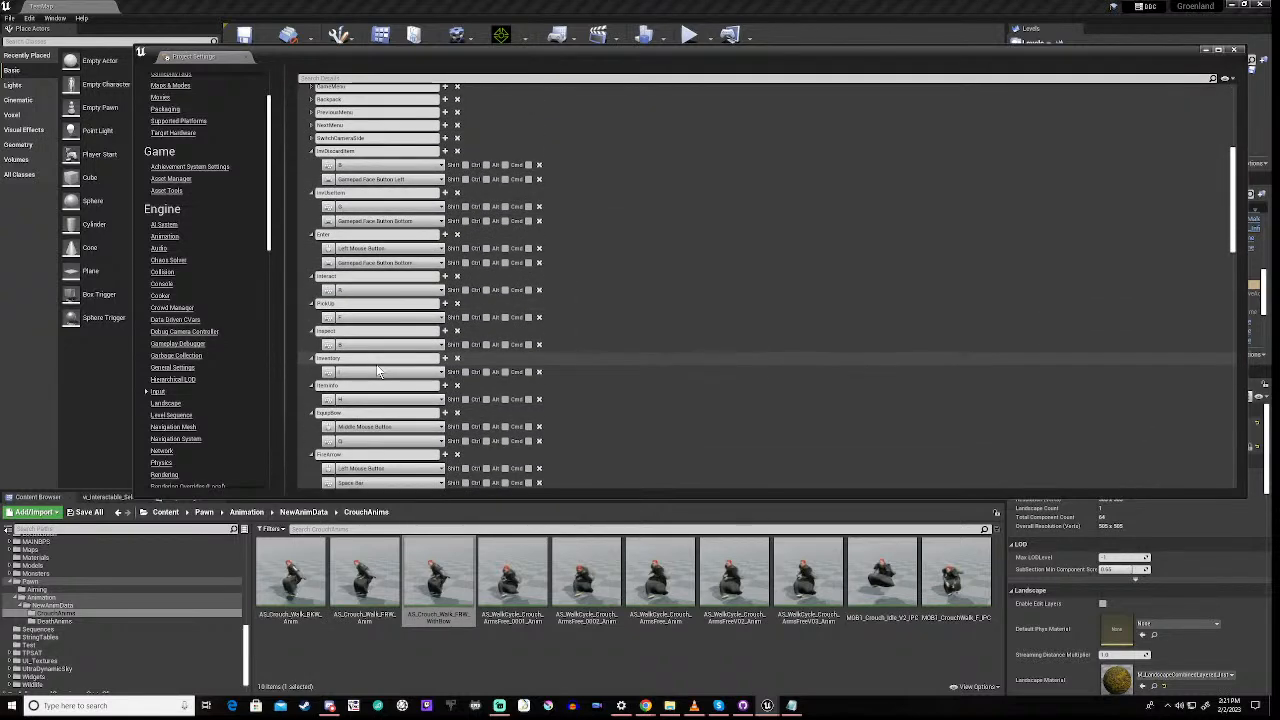
{"action": "scroll", "coordinate": [377, 370], "scroll_direction": "down", "scroll_amount": 4}
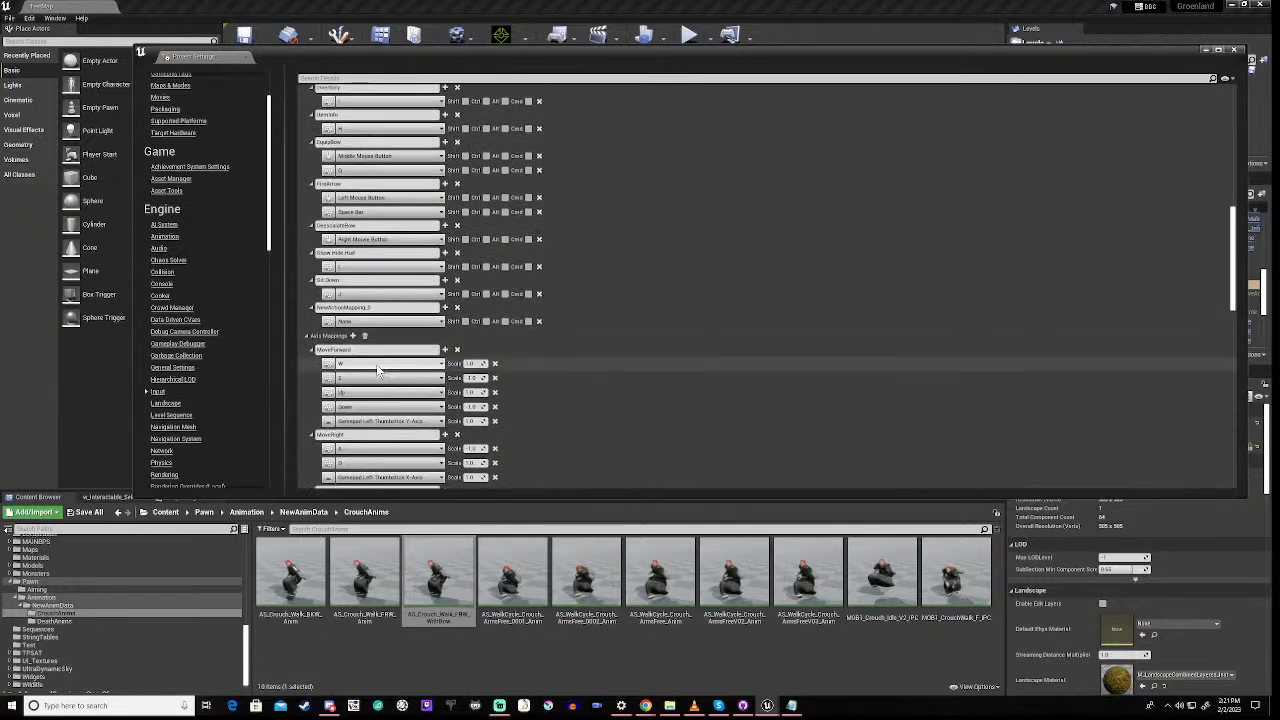
{"action": "scroll", "coordinate": [378, 371], "scroll_direction": "down", "scroll_amount": 1}
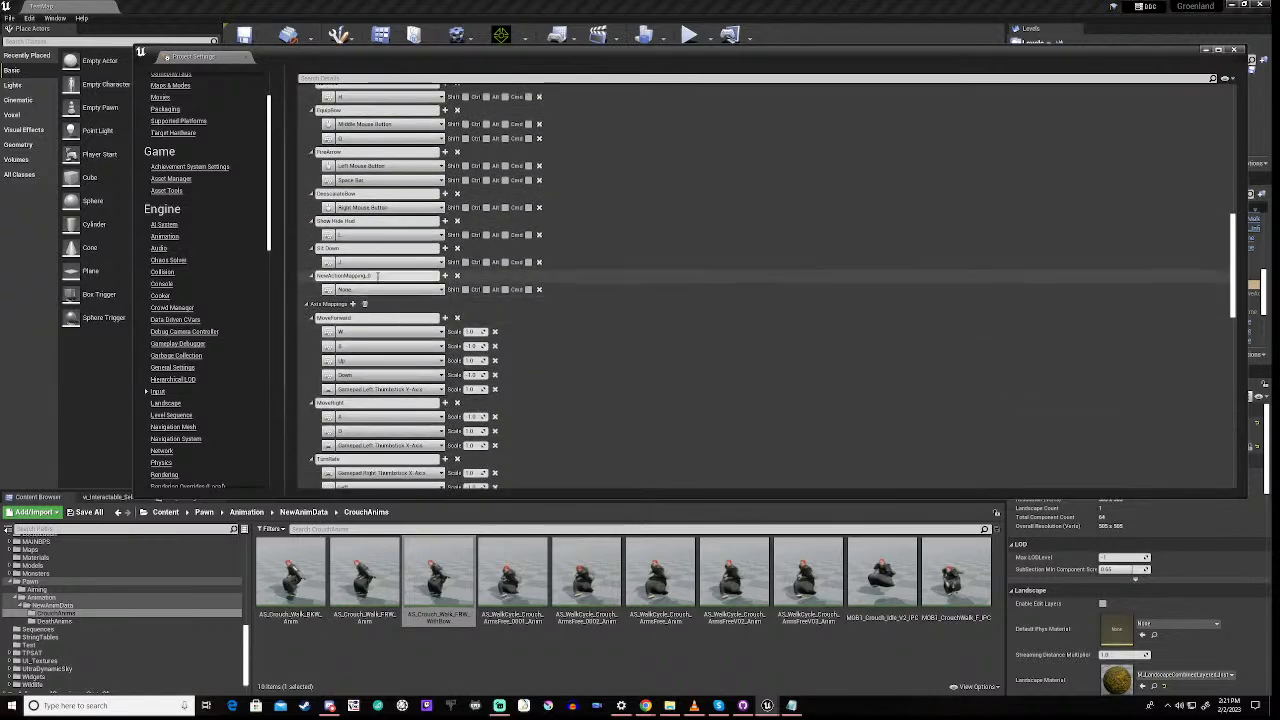
{"action": "left_click", "coordinate": [300, 278]}
{"action": "left_click", "coordinate": [381, 279]}
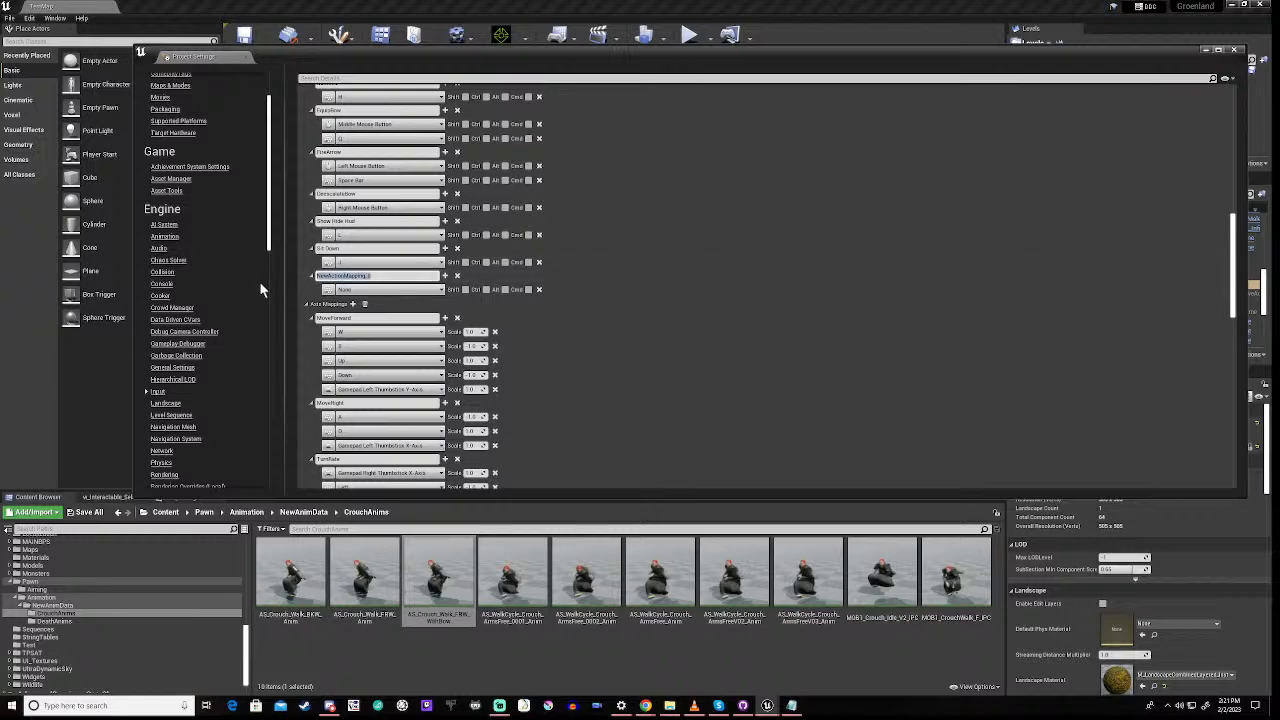
{"action": "type", "text": "E"}
{"action": "type", "text": "rouch"}
Assign the keyboard key N to the Crouch action mapping
{"action": "left_click", "coordinate": [376, 290]}
{"action": "left_click", "coordinate": [376, 290]}
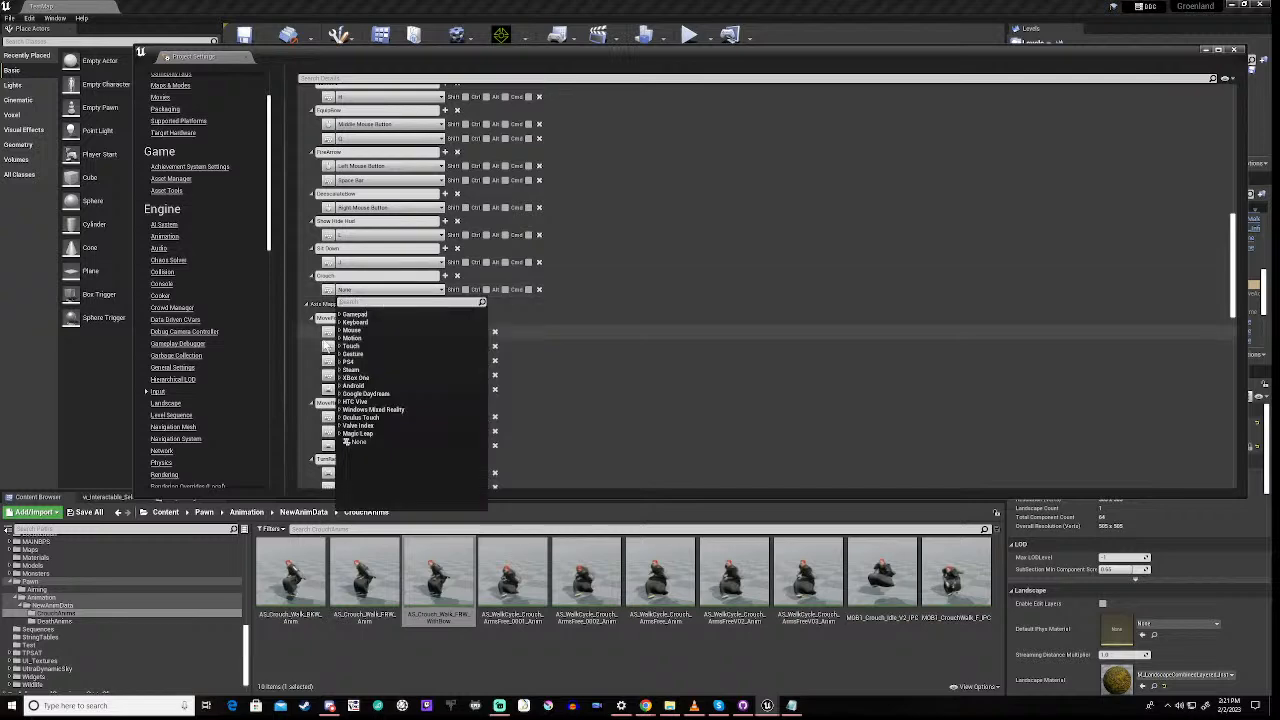
{"action": "left_click", "coordinate": [350, 322]}
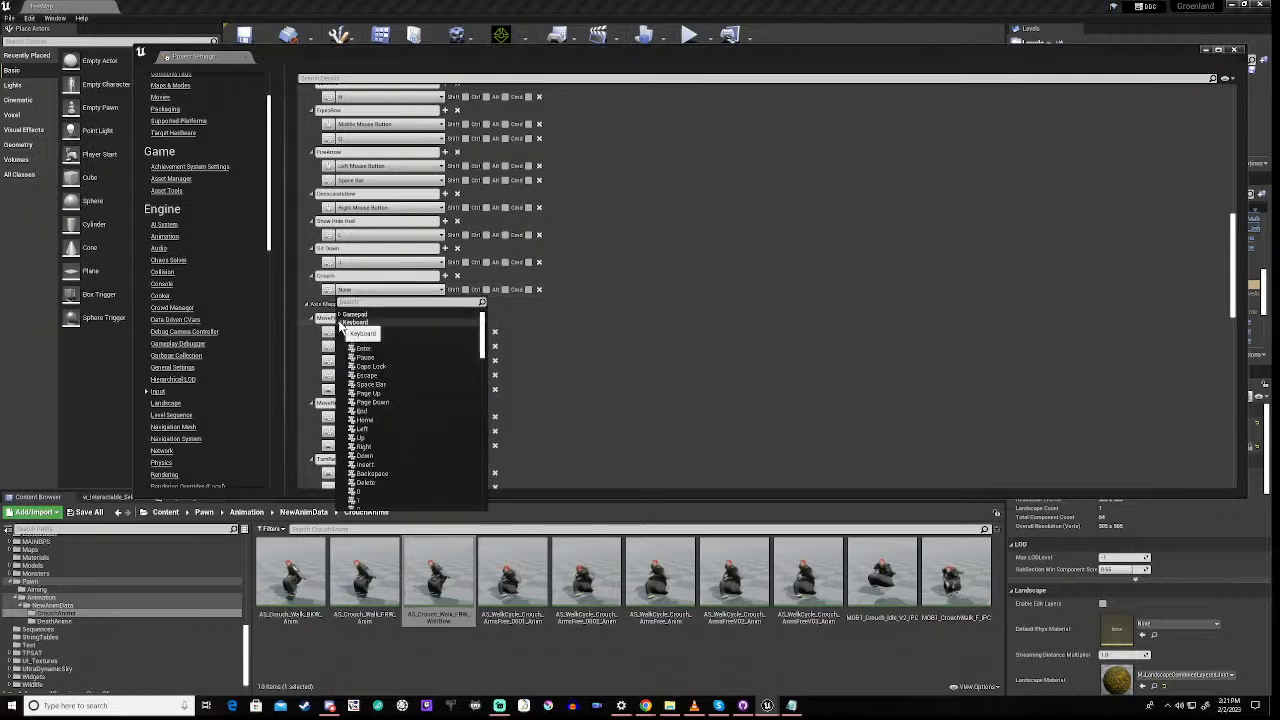
{"action": "scroll", "coordinate": [380, 430], "scroll_direction": "down", "scroll_amount": 3}
{"action": "scroll", "coordinate": [381, 430], "scroll_direction": "down", "scroll_amount": 8}
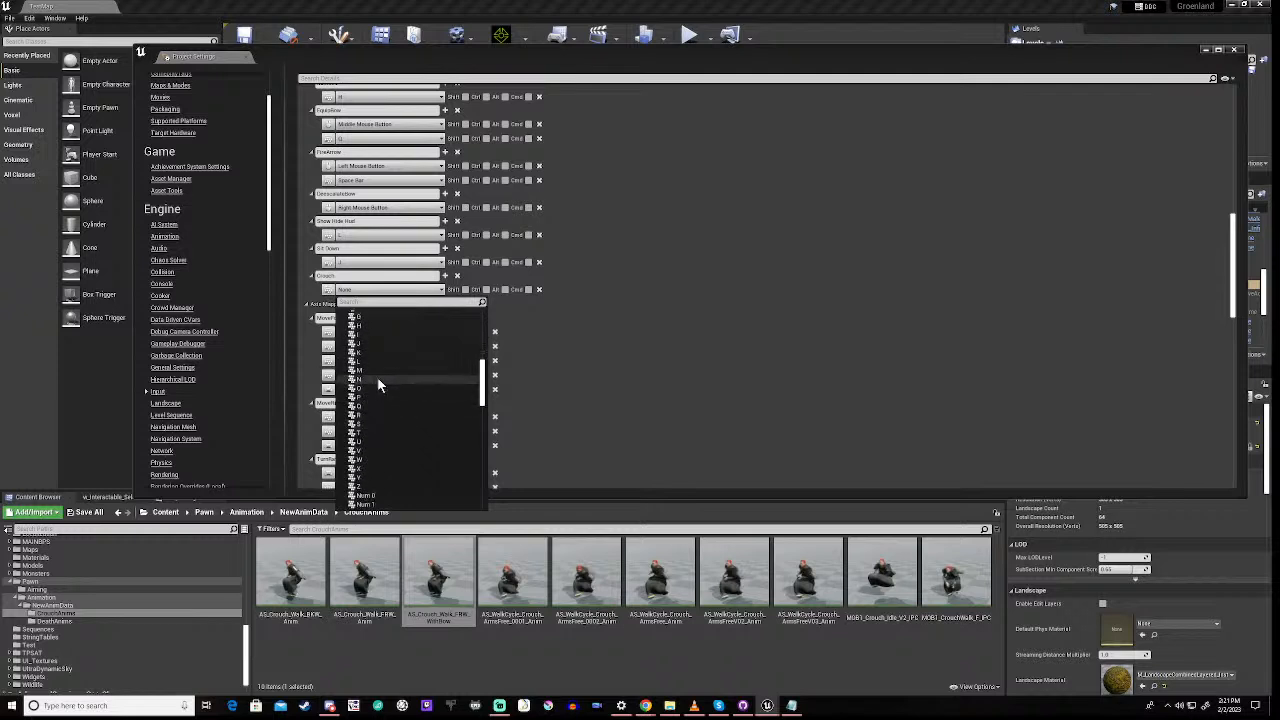
{"action": "left_click", "coordinate": [377, 378]}
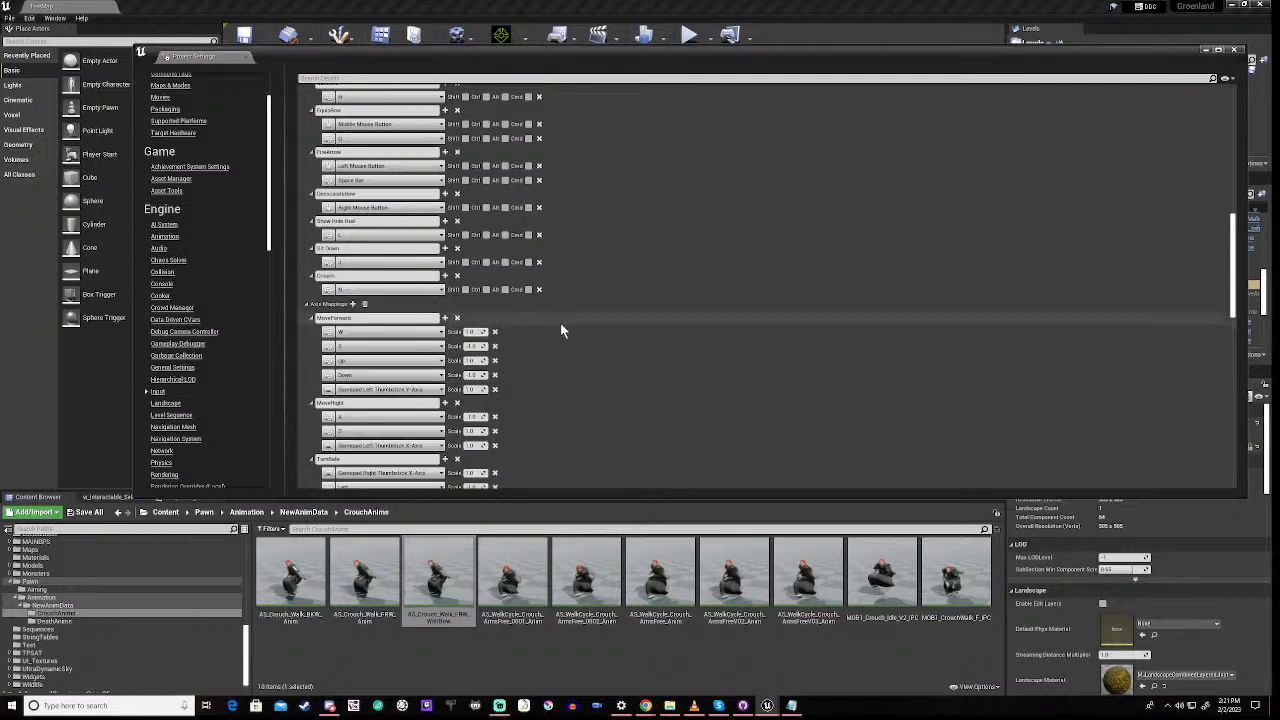
Close the Project Settings and open the Pawn > Animation folder in the project content
{"action": "left_click", "coordinate": [1235, 52]}
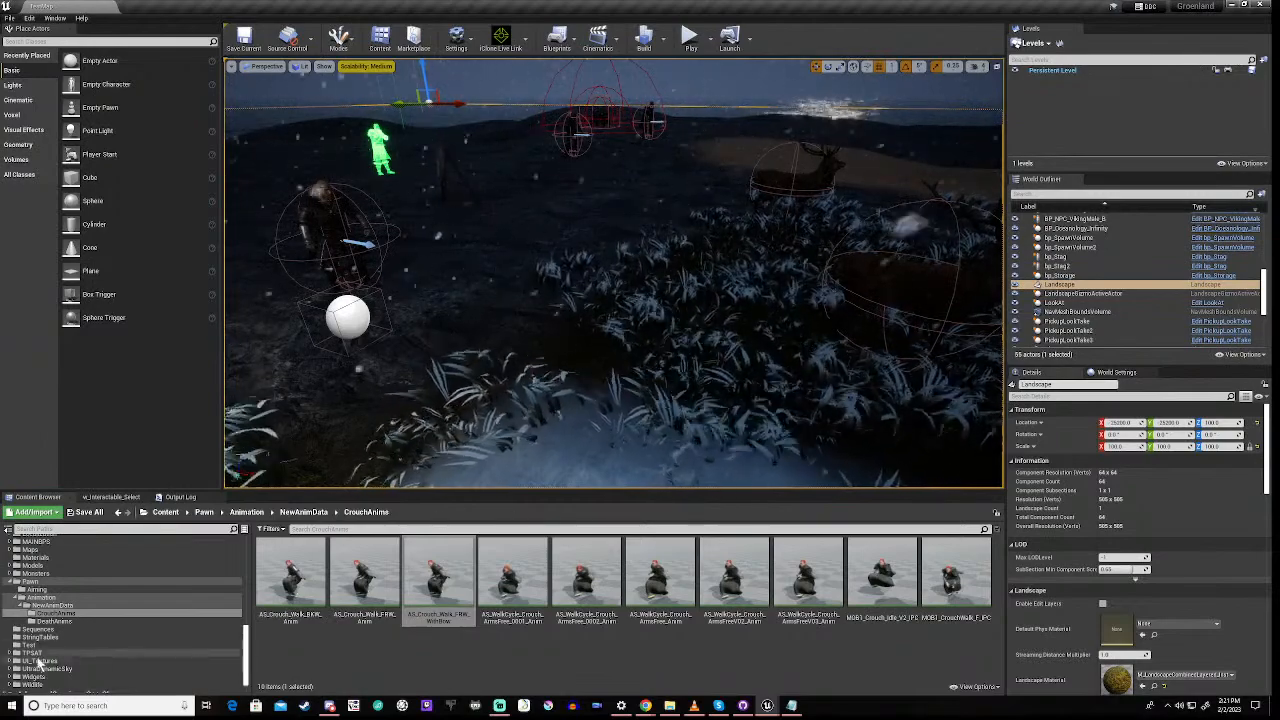
{"action": "left_click", "coordinate": [55, 597]}
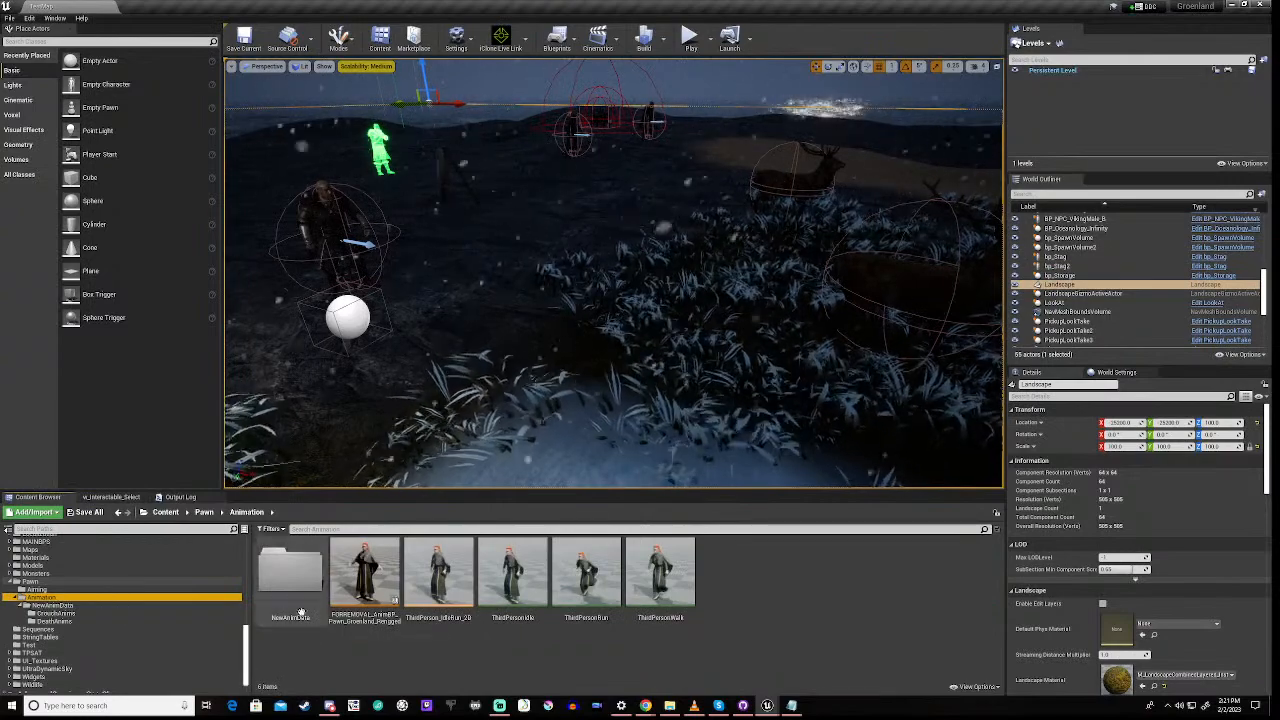
Open the AnimBP_Pawn_Groenland_Survival animation blueprint from the NewAnimData folder and go to its BaseLocomotion state machine
{"action": "double_click", "coordinate": [292, 572]}
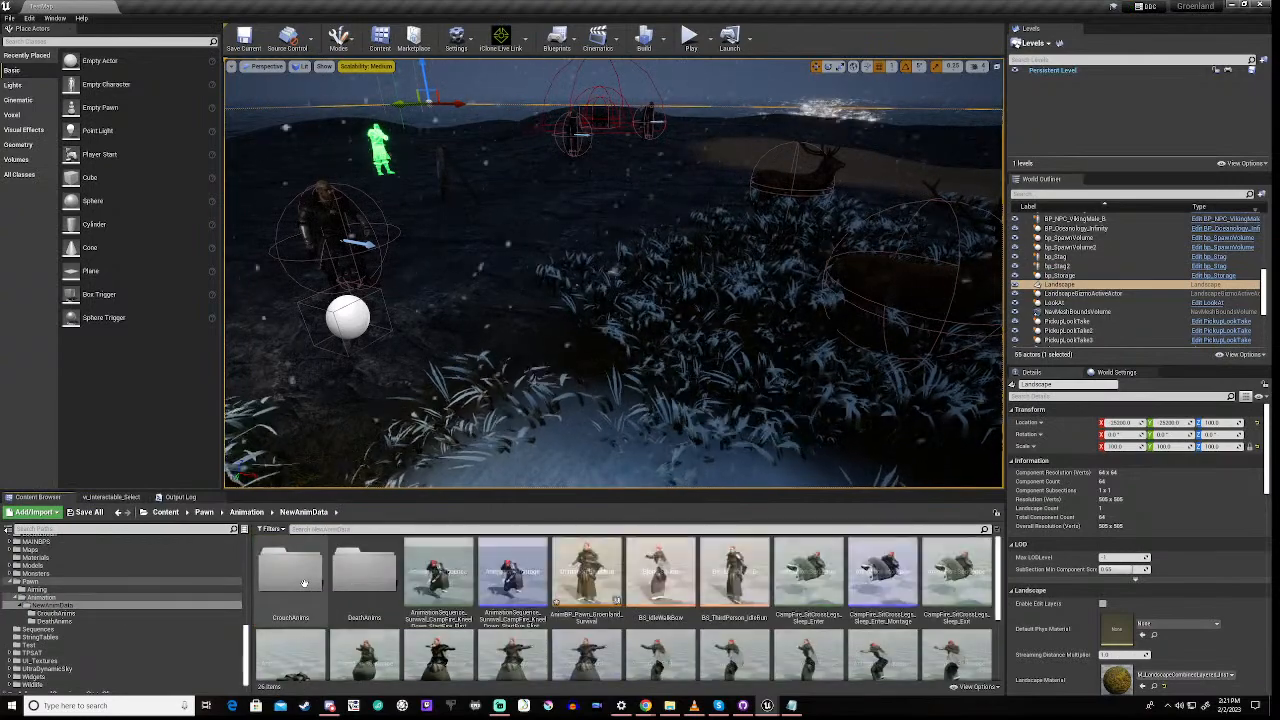
{"action": "double_click", "coordinate": [585, 590]}
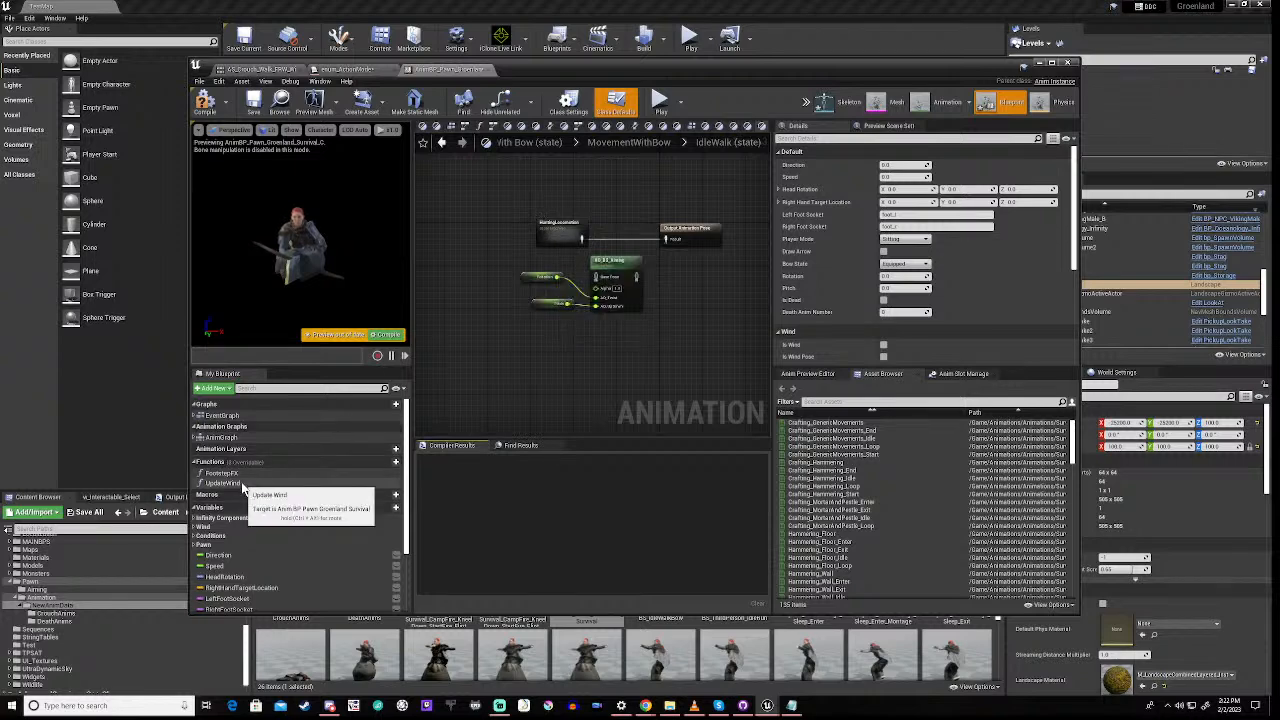
{"action": "left_click", "coordinate": [196, 439]}
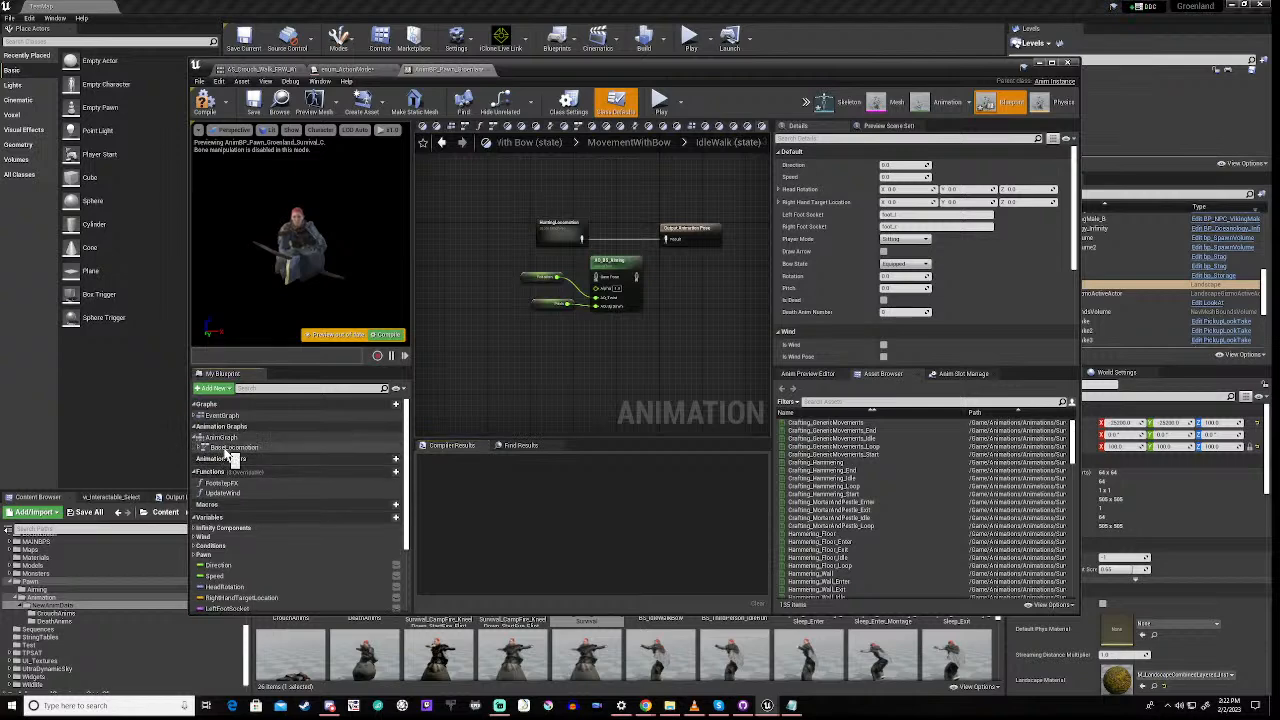
{"action": "double_click", "coordinate": [228, 448]}
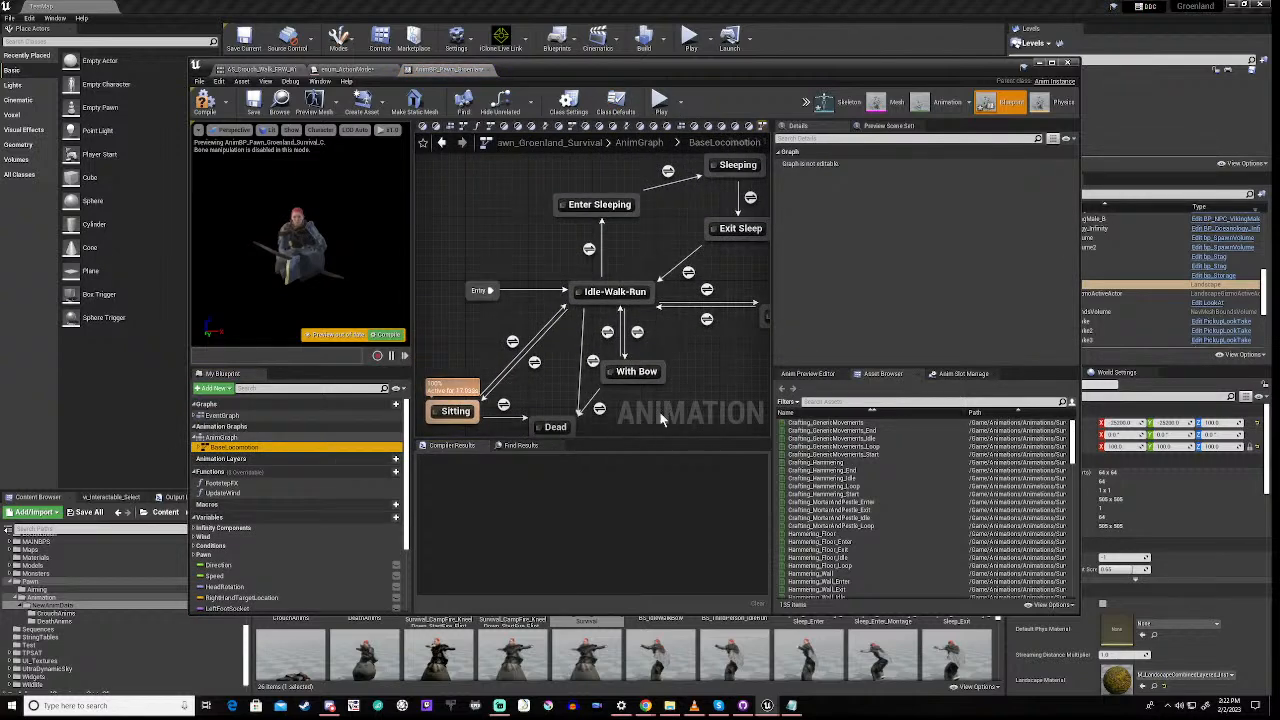
Add a state named Crouching below IsClimbing, with transitions from Idle-Walk-Run to it and back
{"action": "right_click_drag", "start_coordinate": [660, 418], "coordinate": [592, 350]}
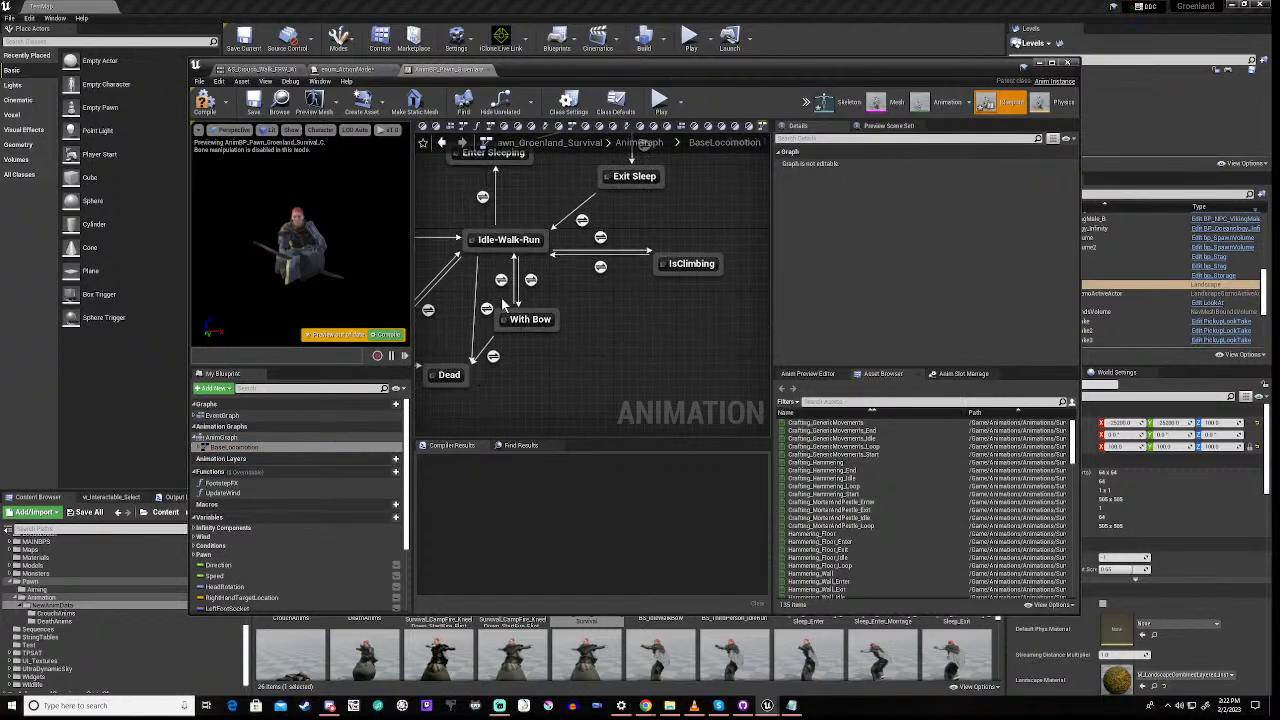
{"action": "left_click_drag", "start_coordinate": [538, 262], "coordinate": [621, 334]}
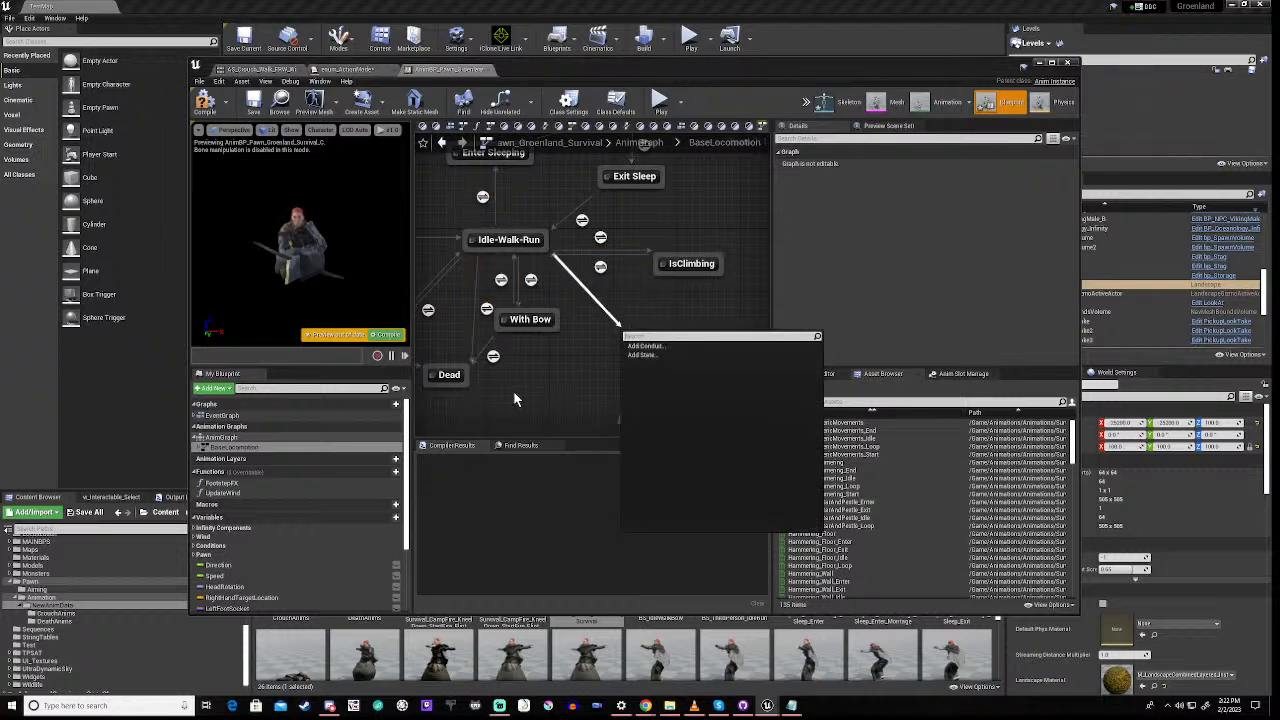
{"action": "left_click", "coordinate": [650, 355]}
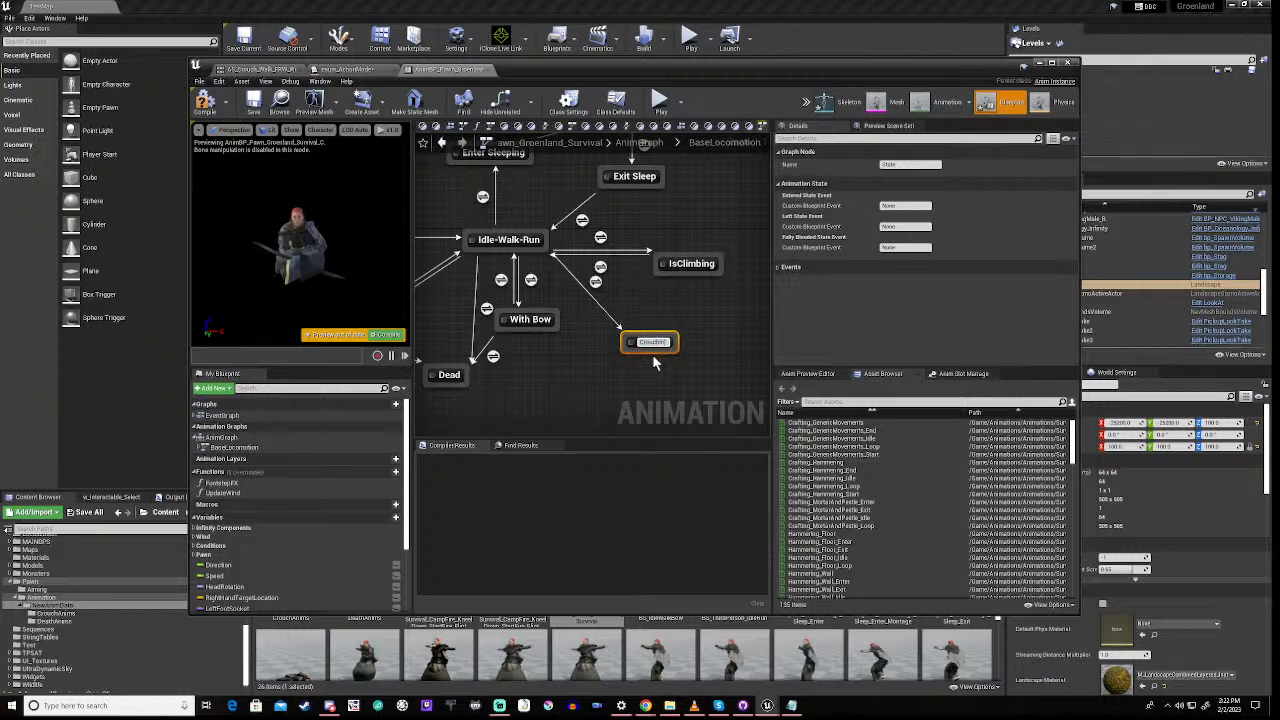
{"action": "type", "text": "Crouching"}
{"action": "key", "text": "Return"}
{"action": "left_click_drag", "start_coordinate": [686, 353], "coordinate": [690, 406]}
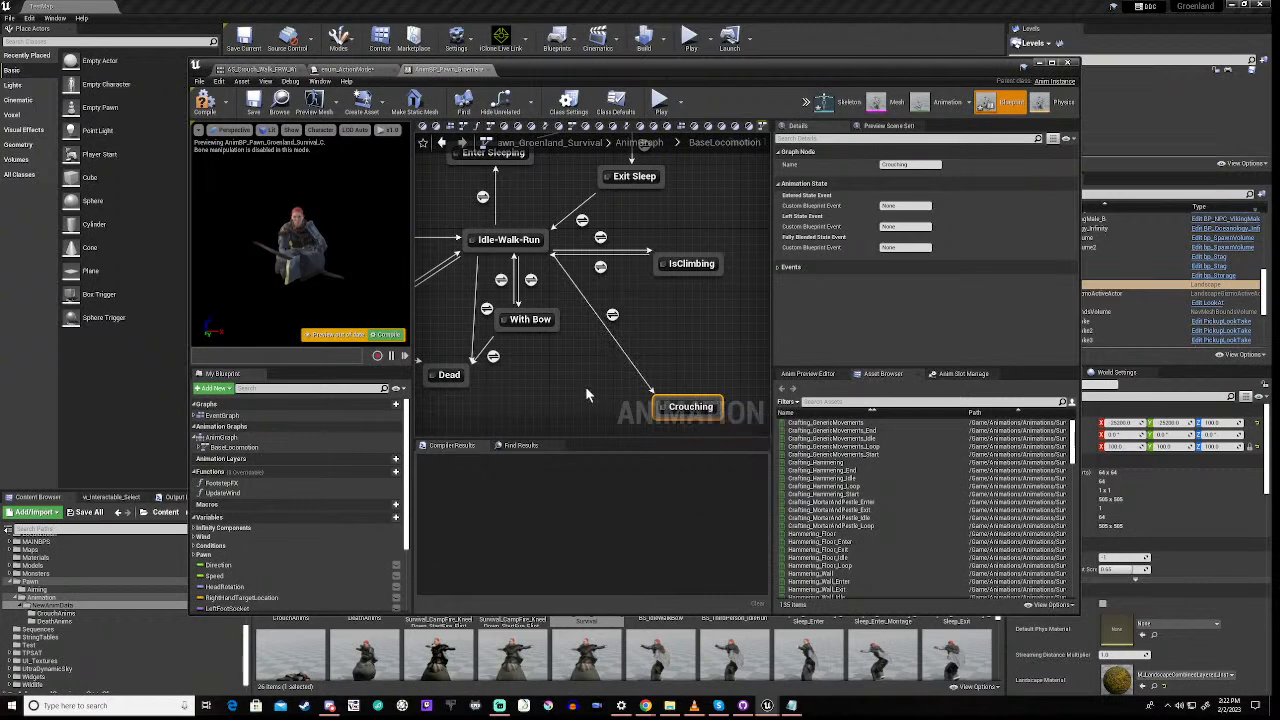
{"action": "right_click_drag", "start_coordinate": [587, 395], "coordinate": [628, 307]}
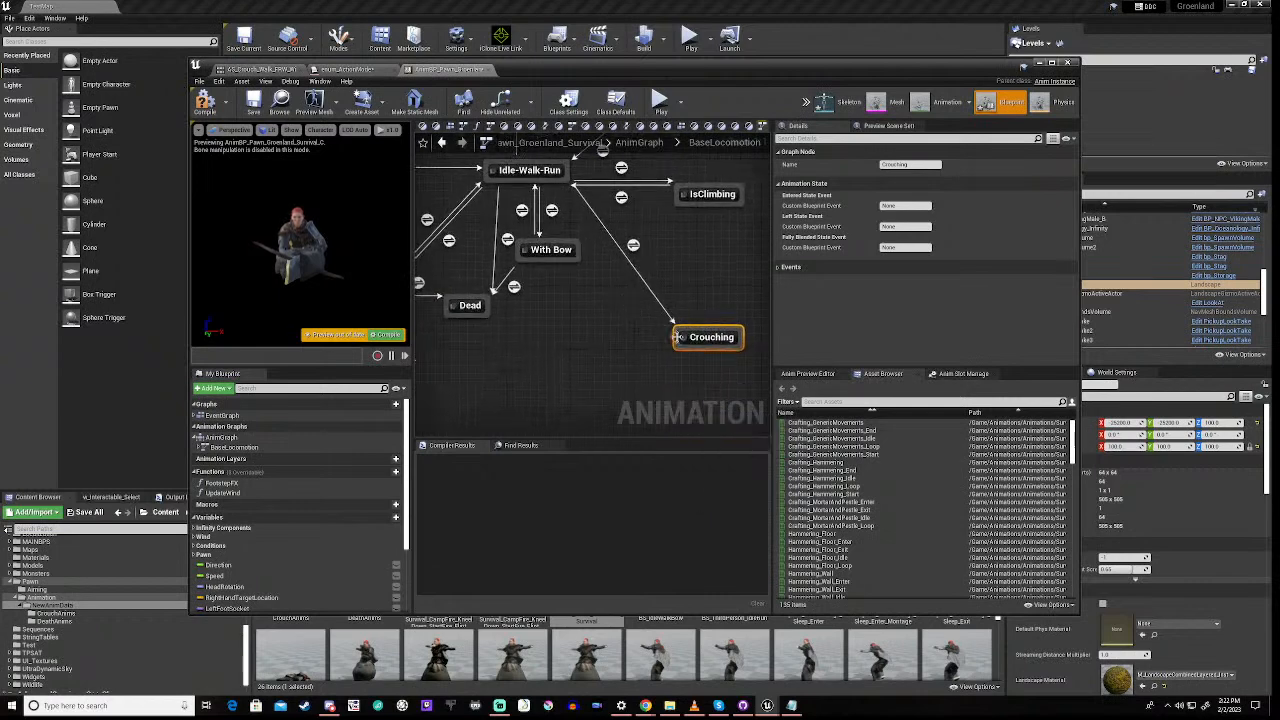
{"action": "left_click_drag", "start_coordinate": [676, 338], "coordinate": [565, 187]}
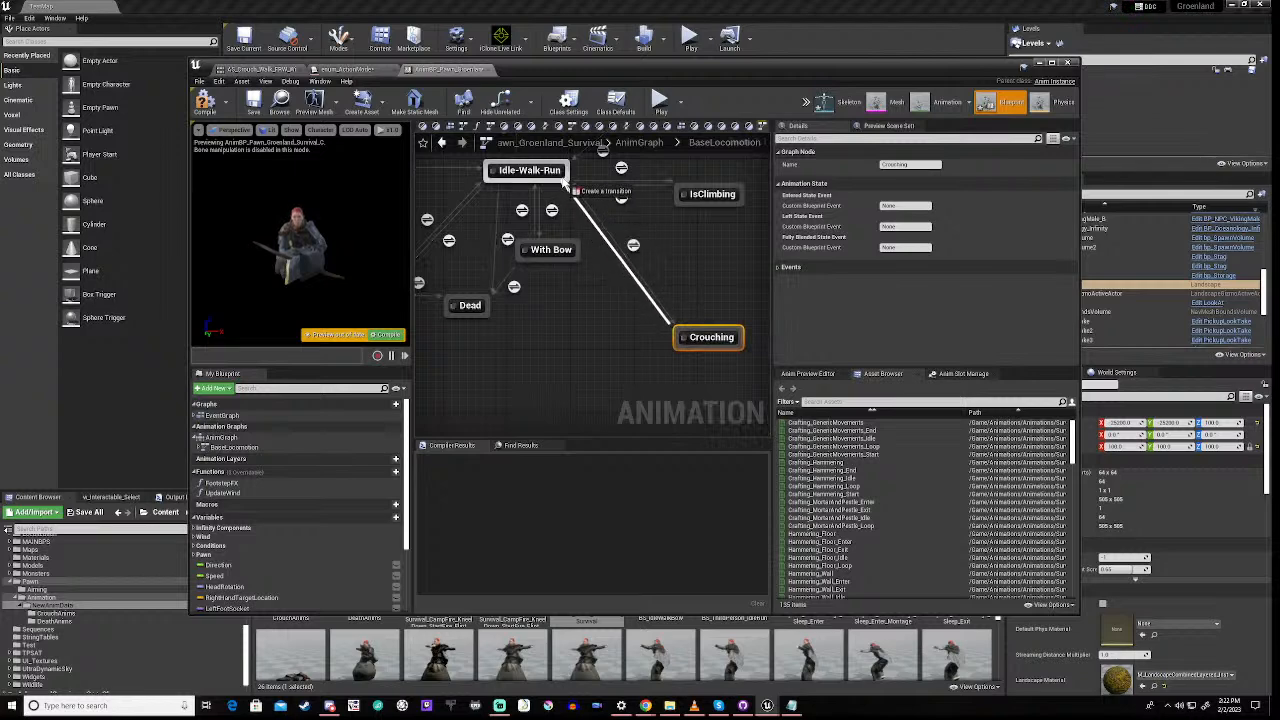
Open the Idle-Walk-Run to Crouching transition rule and place a getter for the PlayerMode variable in it
{"action": "double_click", "coordinate": [634, 248]}
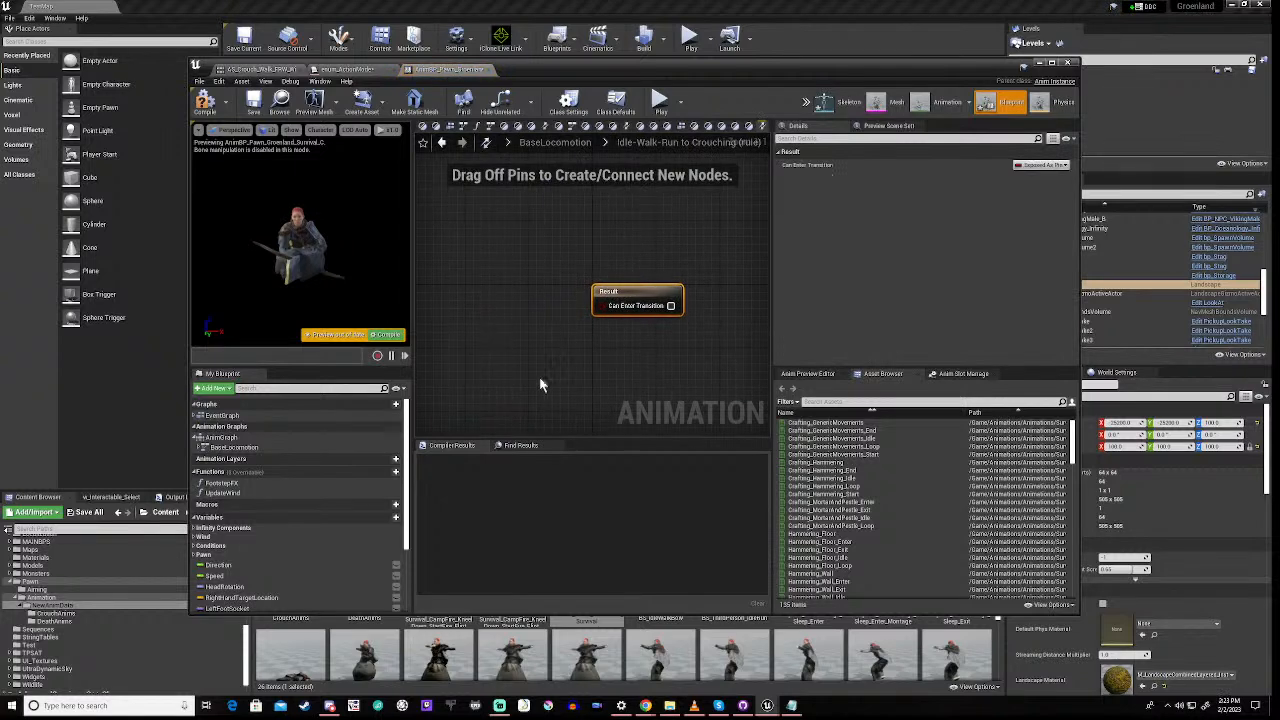
{"action": "scroll", "coordinate": [263, 583], "scroll_direction": "down", "scroll_amount": 3}
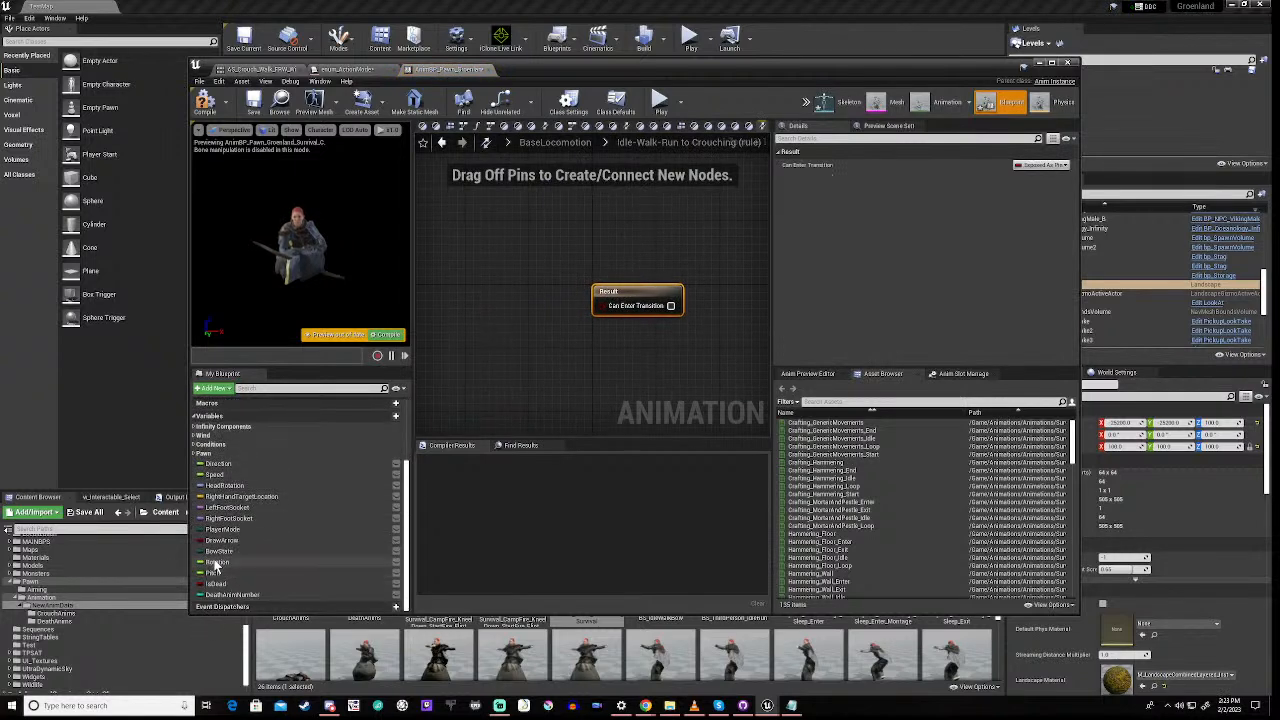
{"action": "left_click_drag", "start_coordinate": [220, 529], "coordinate": [509, 357]}
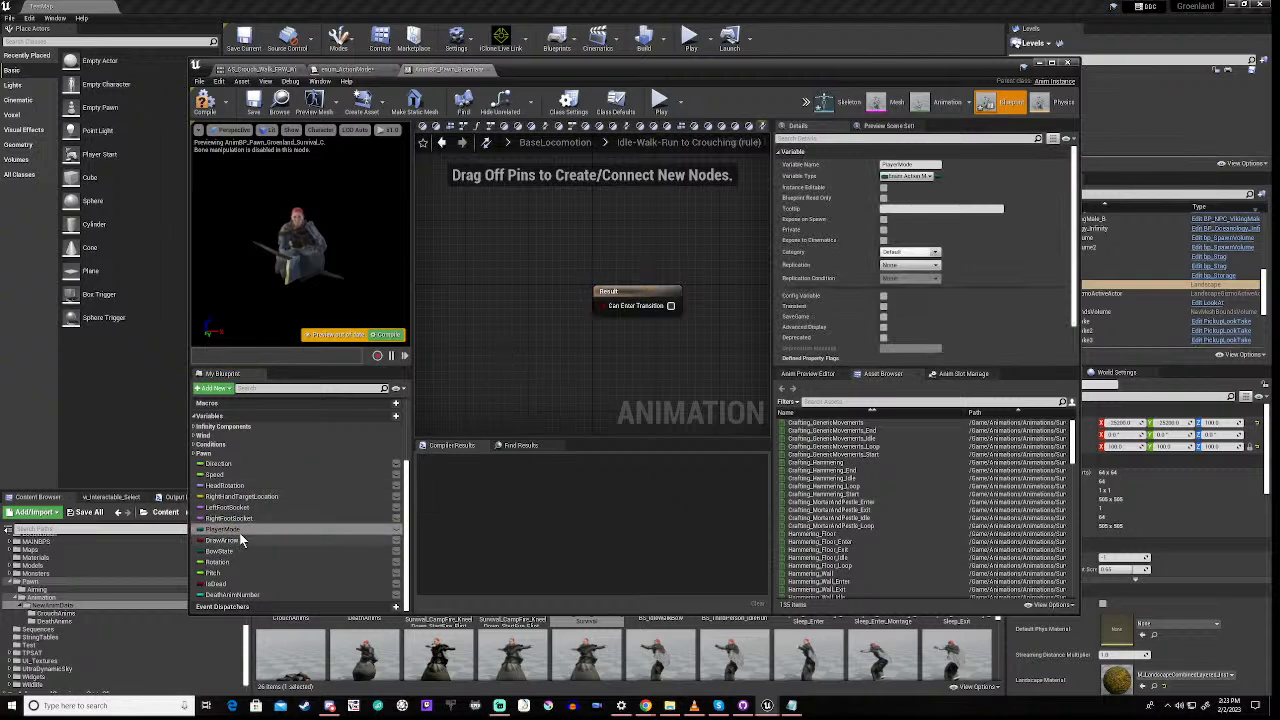
{"action": "left_click_drag", "start_coordinate": [224, 529], "coordinate": [543, 364]}
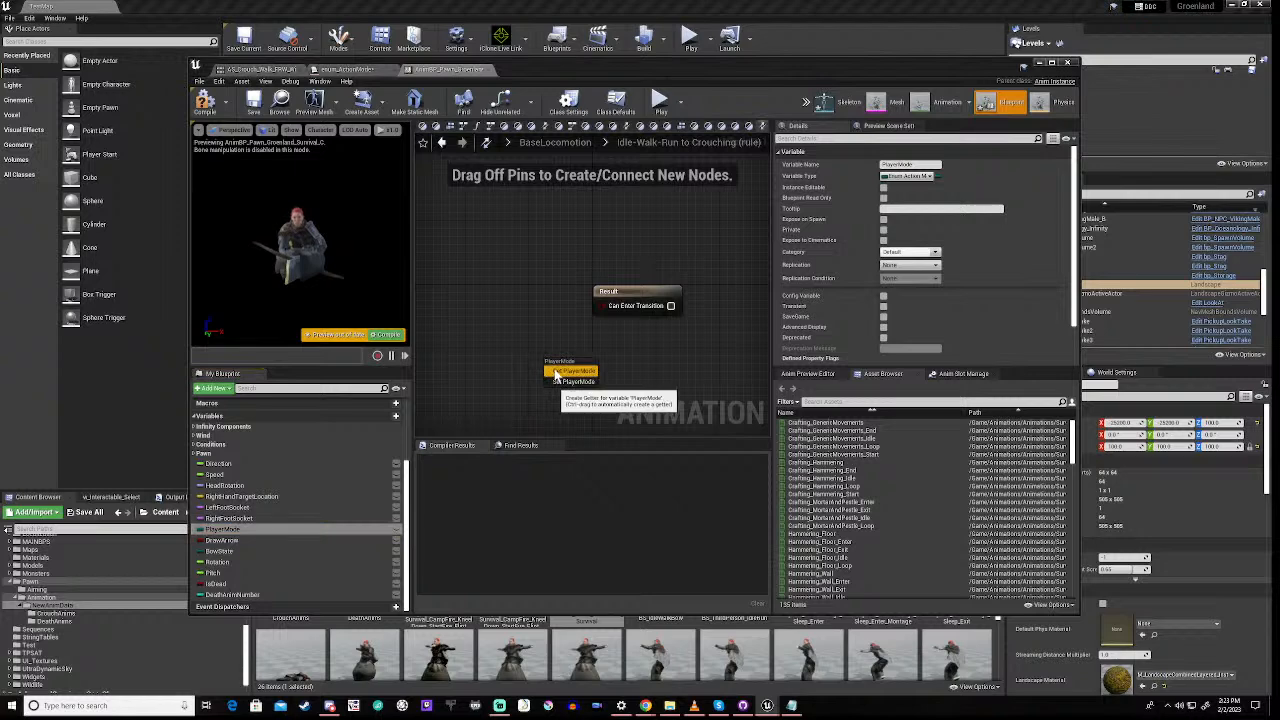
{"action": "left_click", "coordinate": [557, 372]}
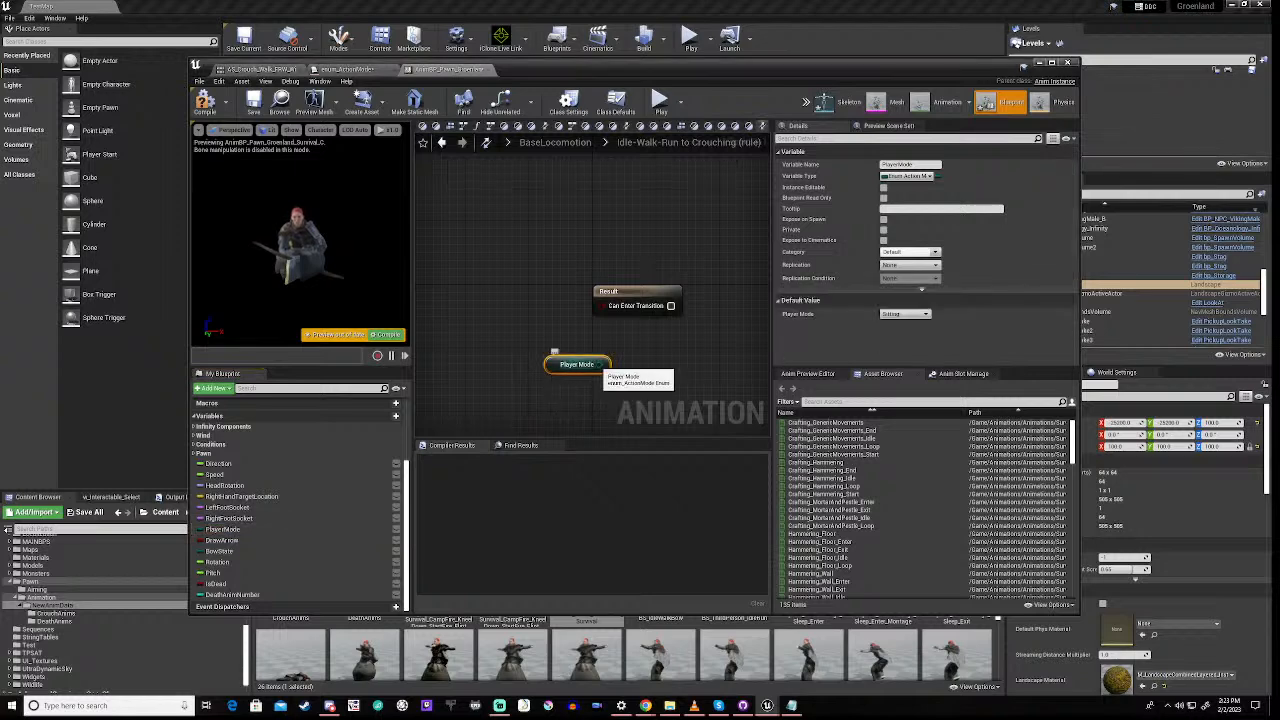
Check whether Player Mode equals Crouching, connect the comparison to Can Enter Transition and compile the blueprint
{"action": "left_click_drag", "start_coordinate": [601, 365], "coordinate": [670, 366]}
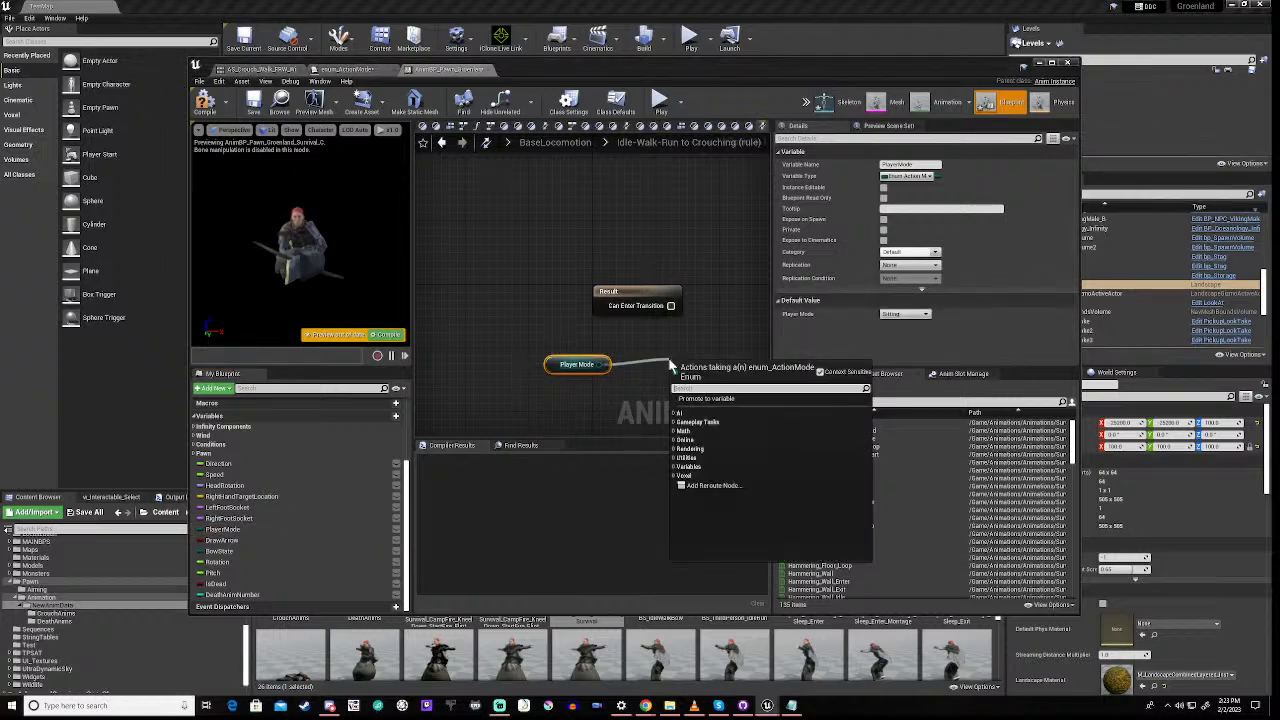
{"action": "left_click", "coordinate": [699, 470]}
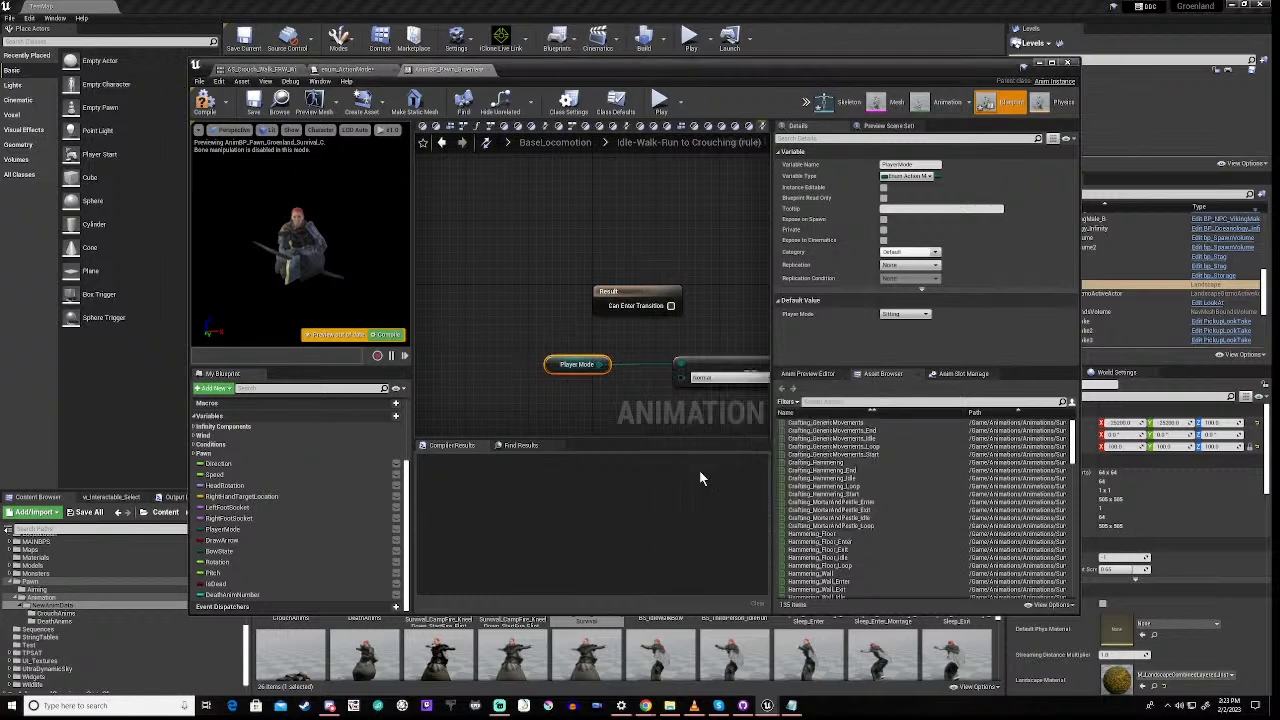
{"action": "left_click", "coordinate": [702, 380]}
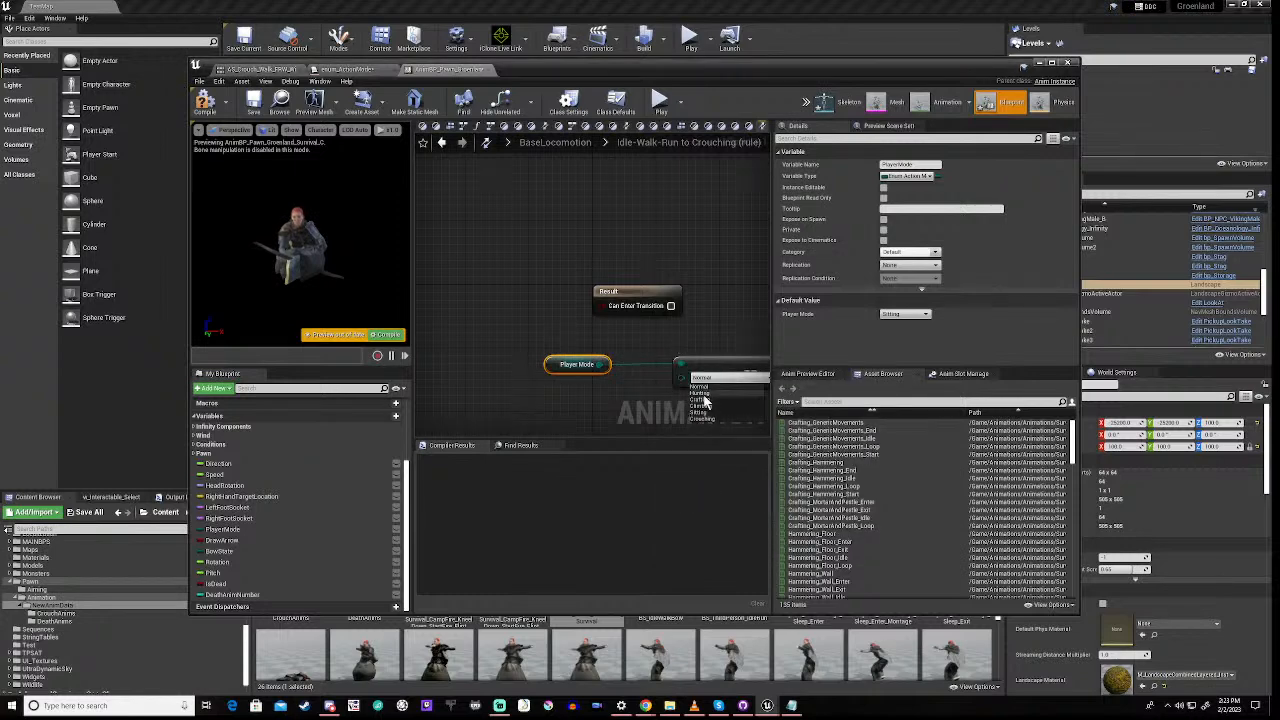
{"action": "left_click", "coordinate": [702, 418]}
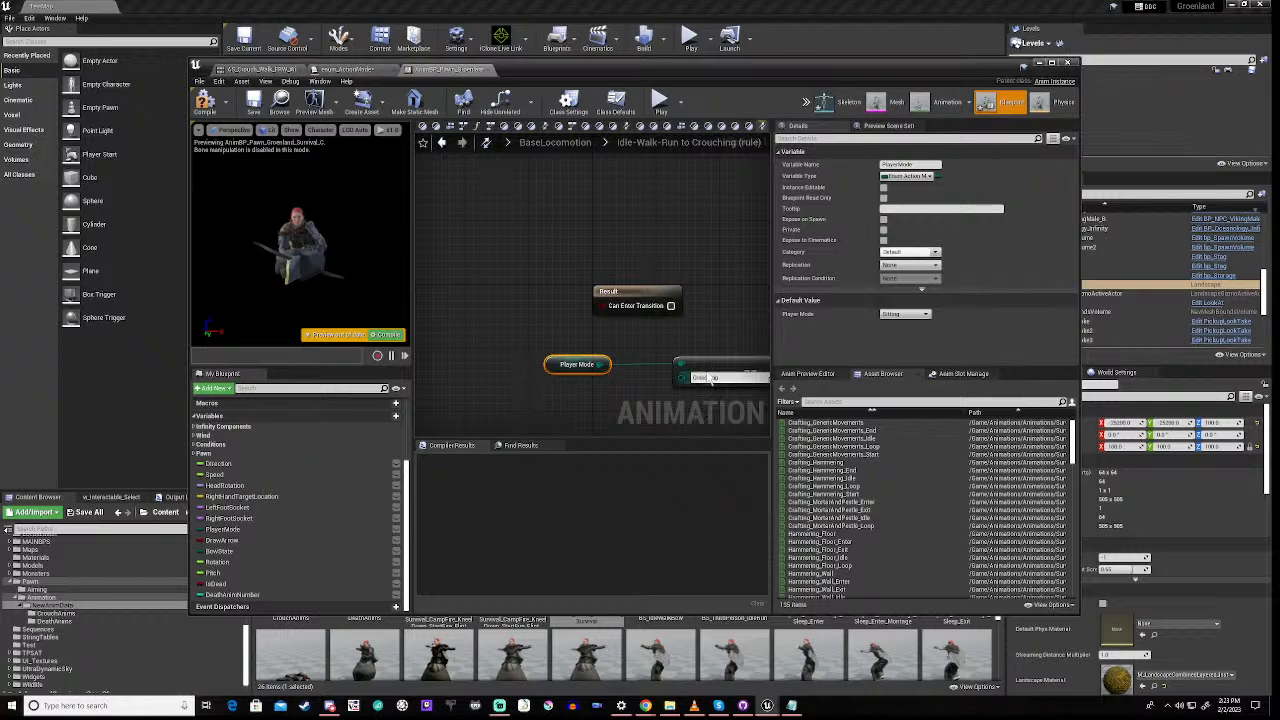
{"action": "left_click_drag", "start_coordinate": [711, 378], "coordinate": [487, 334]}
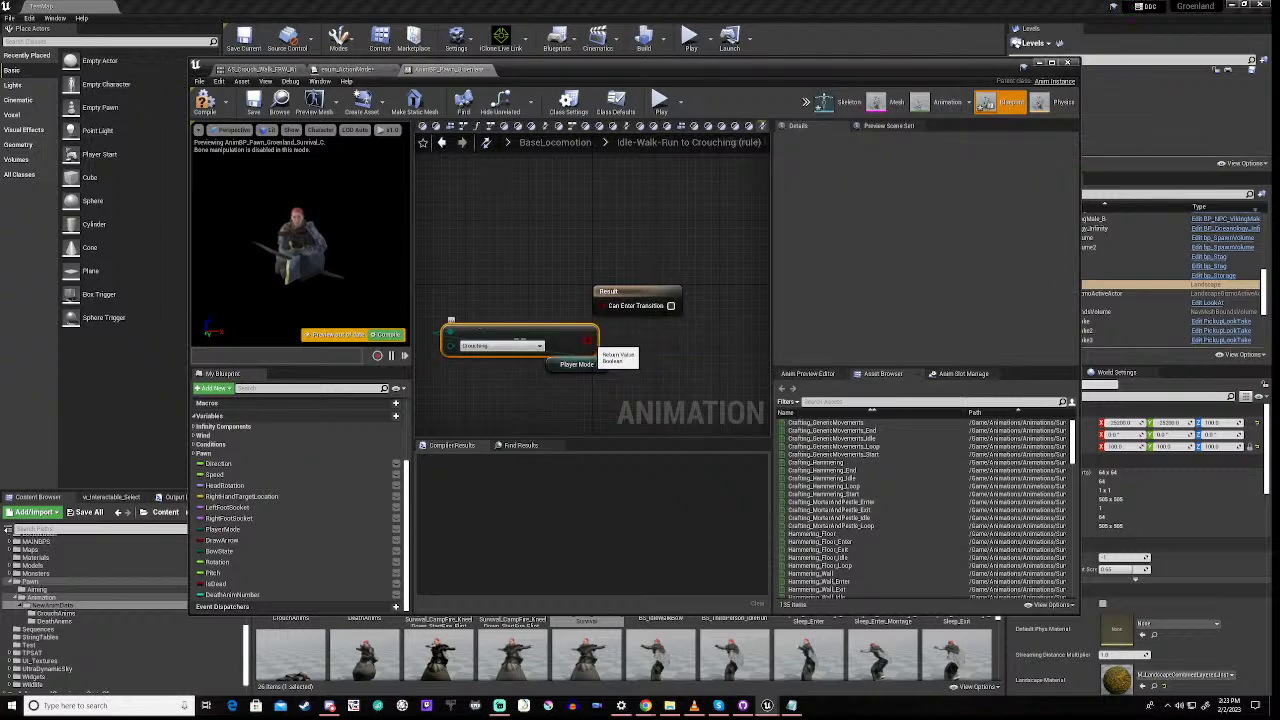
{"action": "left_click_drag", "start_coordinate": [588, 340], "coordinate": [604, 310]}
{"action": "right_click_drag", "start_coordinate": [484, 394], "coordinate": [591, 366]}
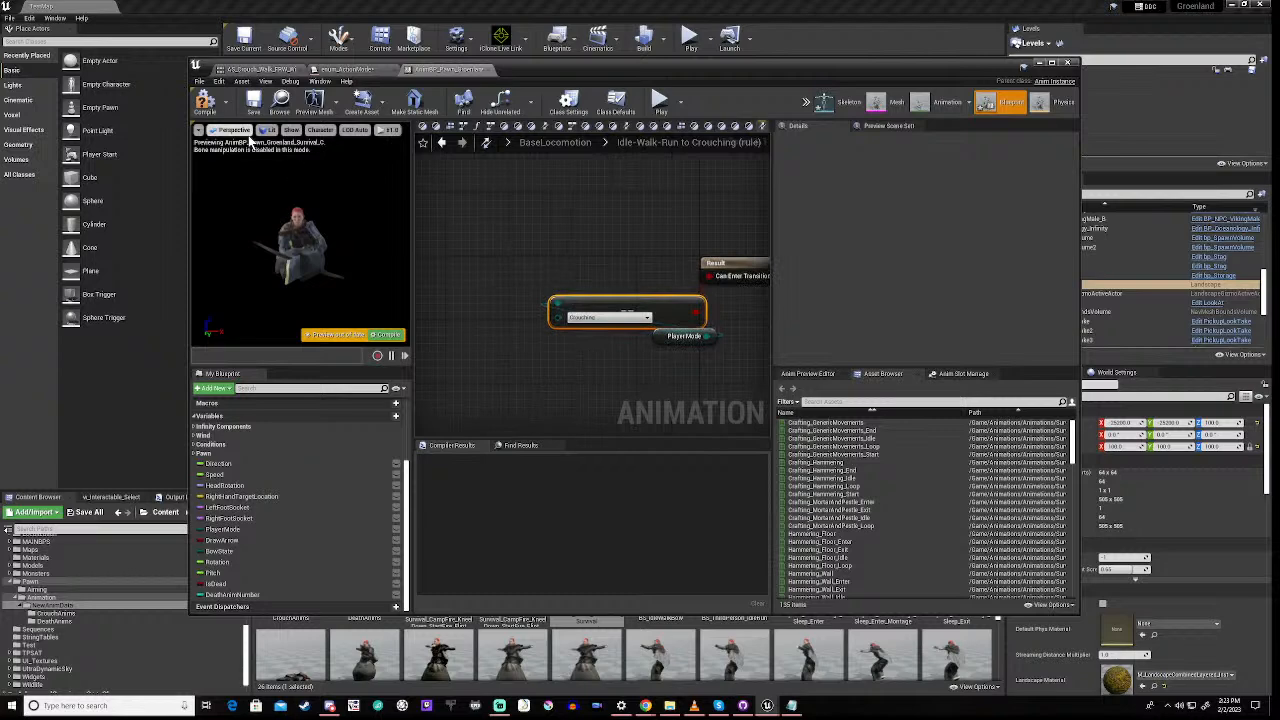
{"action": "left_click", "coordinate": [205, 103]}
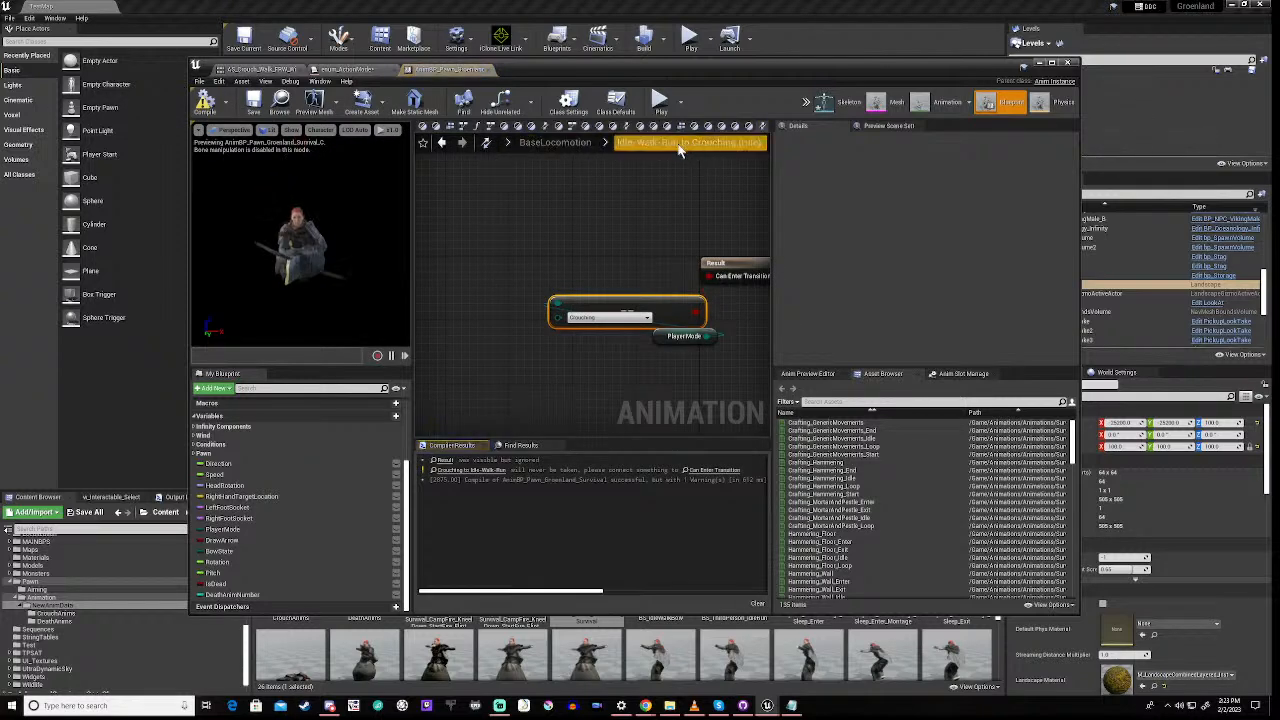
Open the Crouching to Idle-Walk-Run transition rule from BaseLocomotion and place a PlayerMode getter in it
{"action": "left_click", "coordinate": [557, 145]}
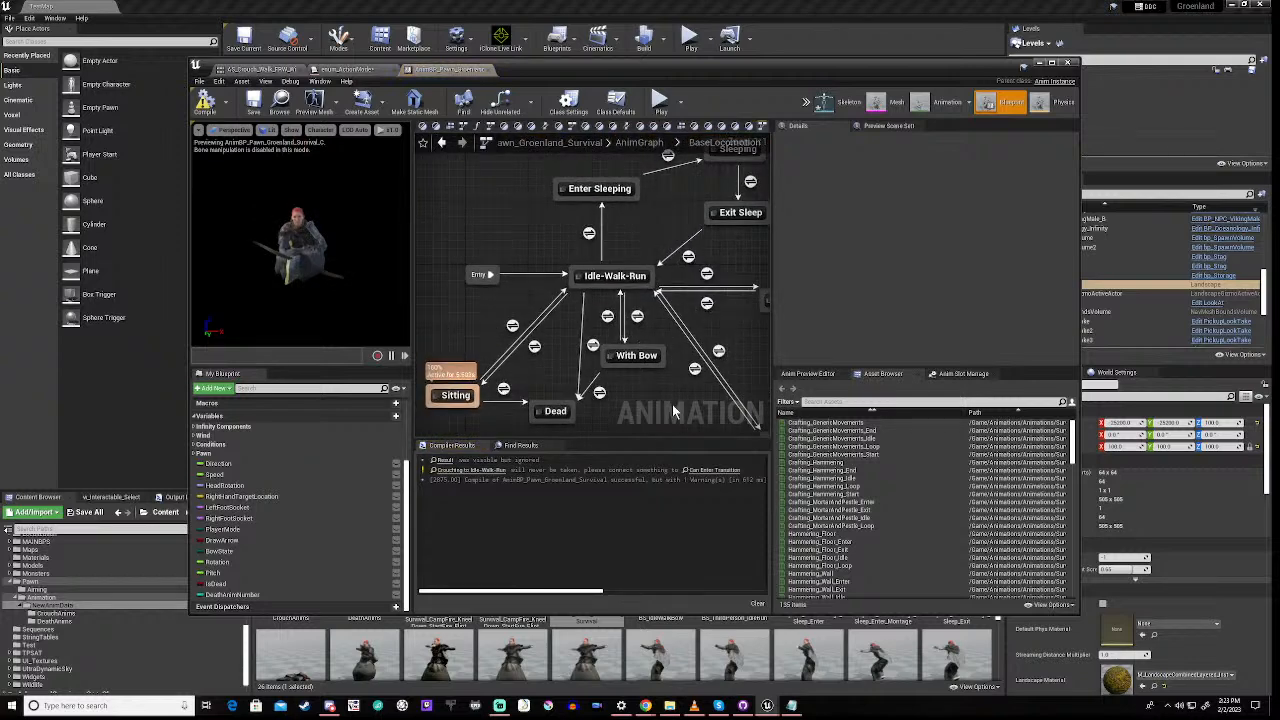
{"action": "right_click_drag", "start_coordinate": [673, 412], "coordinate": [538, 336]}
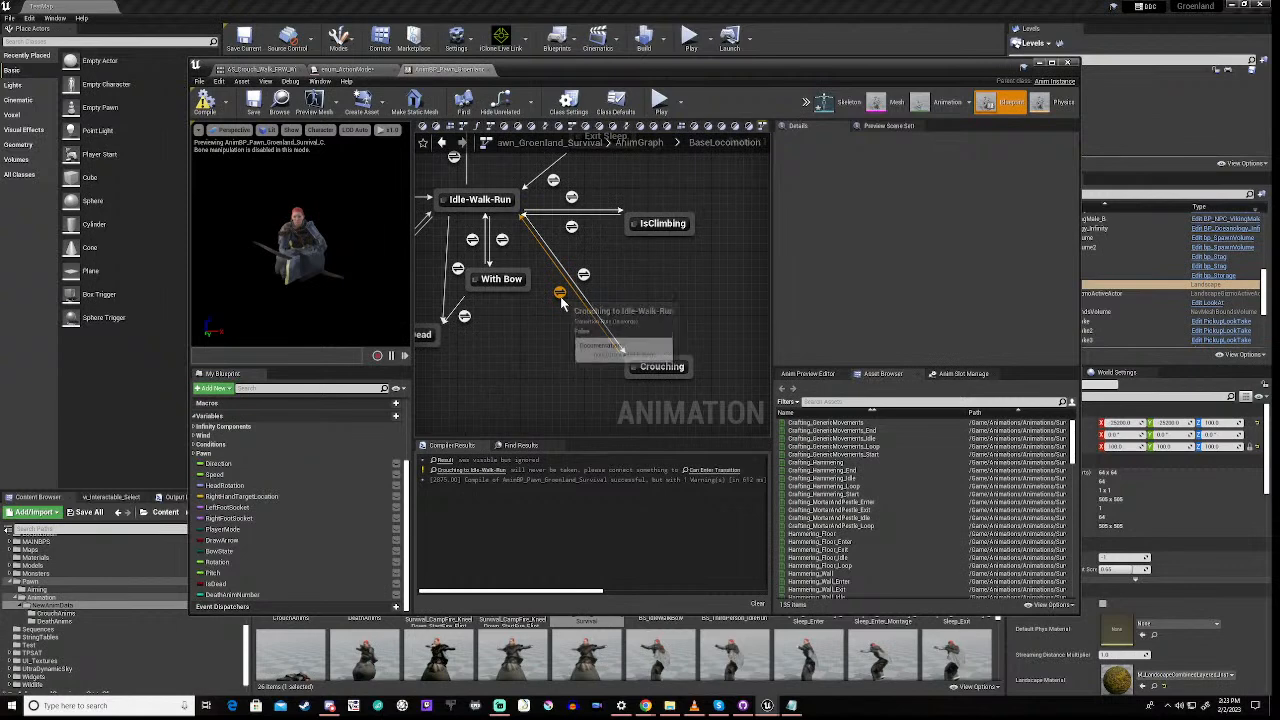
{"action": "left_click", "coordinate": [560, 296]}
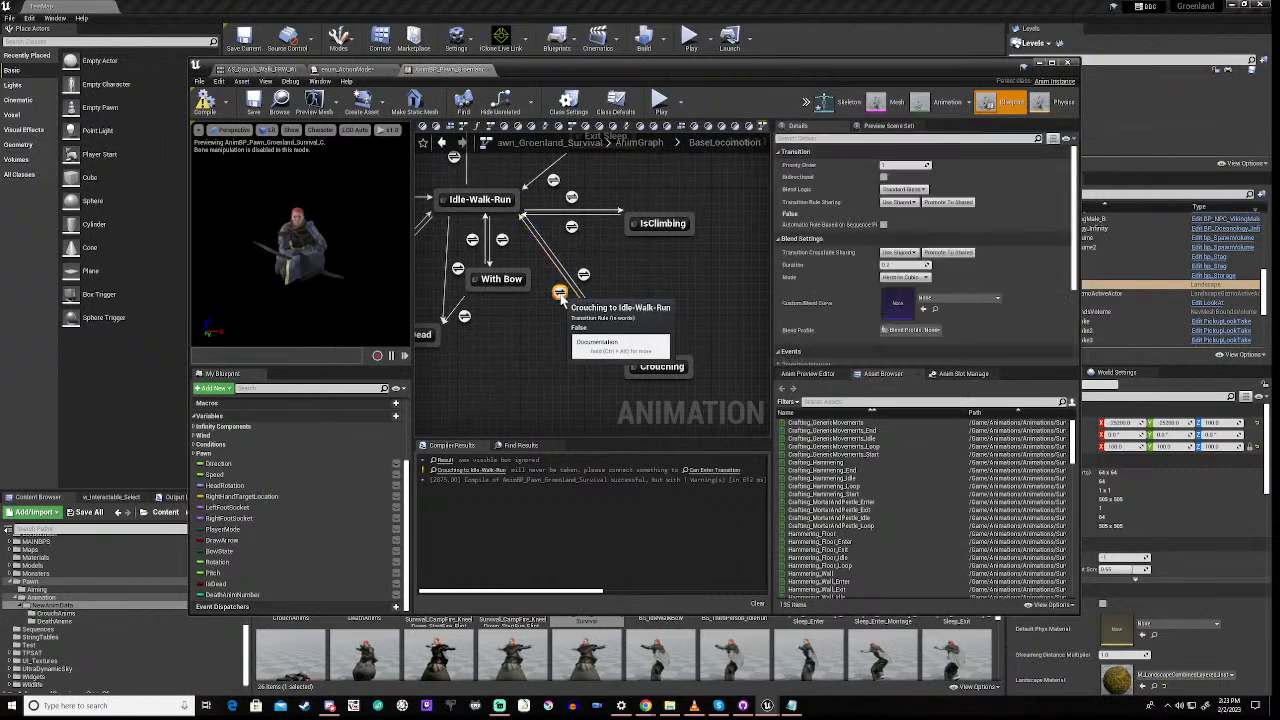
{"action": "double_click", "coordinate": [559, 292]}
{"action": "right_click", "coordinate": [486, 346]}
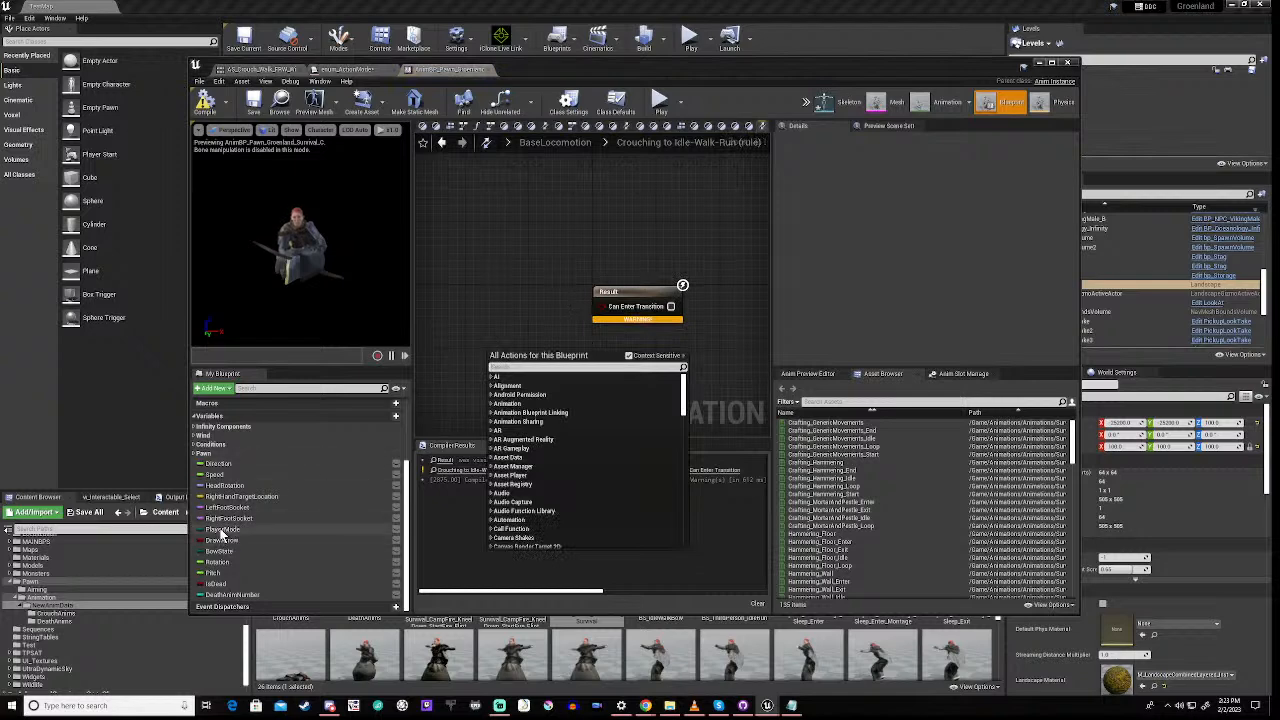
{"action": "left_click_drag", "start_coordinate": [221, 533], "coordinate": [284, 515]}
{"action": "left_click_drag", "start_coordinate": [514, 320], "coordinate": [548, 366]}
{"action": "left_click", "coordinate": [529, 337]}
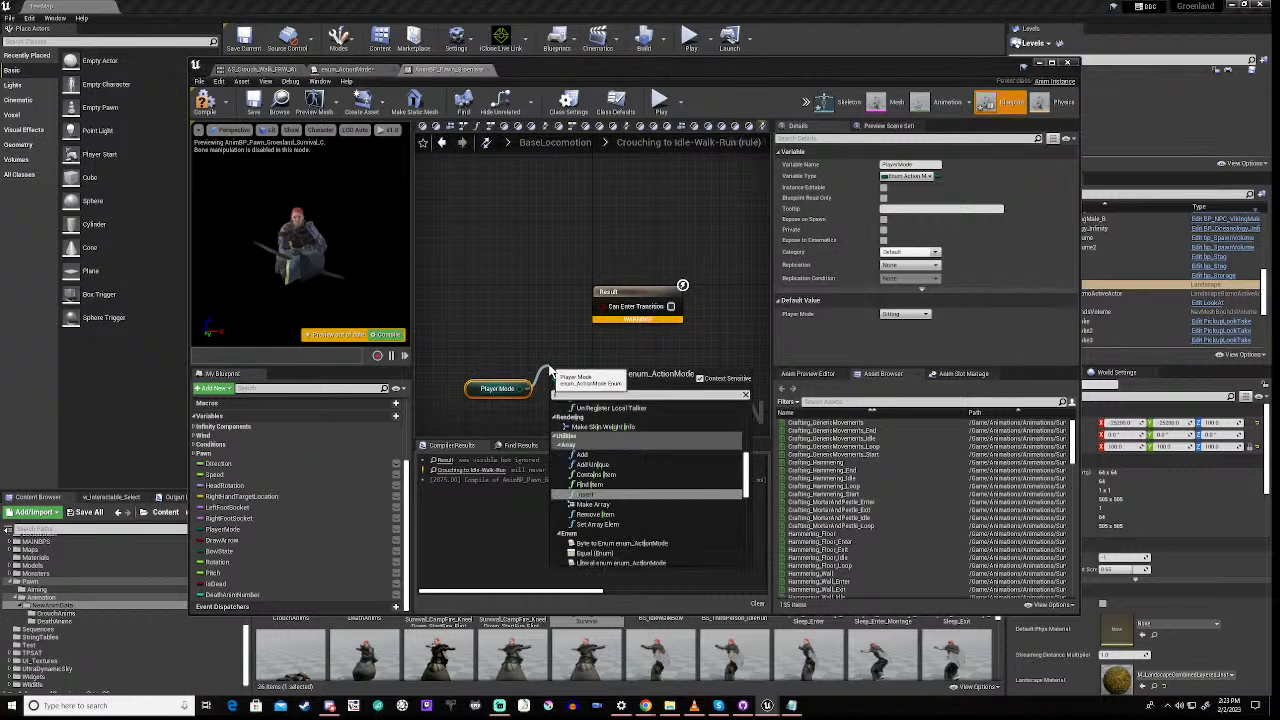
Compare Player Mode with Crouching using a NotEqual (Enum) node and connect its output to Can Enter Transition
{"action": "type", "text": "="}
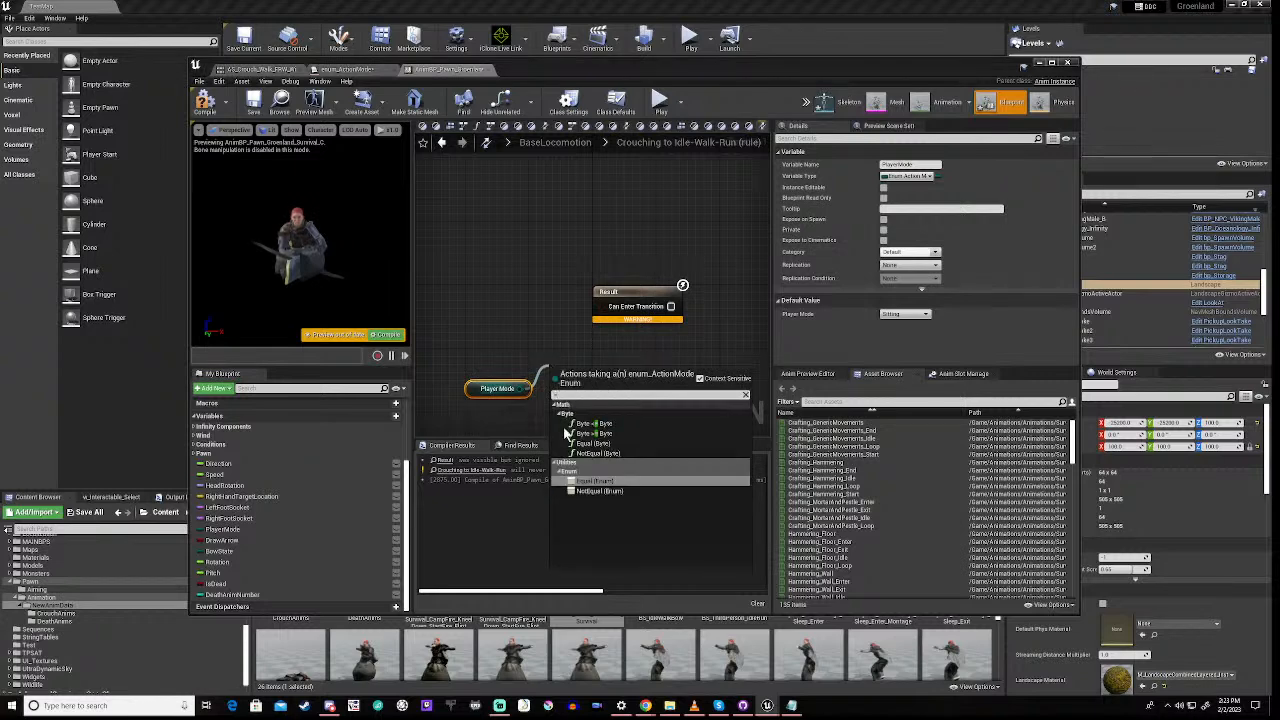
{"action": "left_click", "coordinate": [594, 492]}
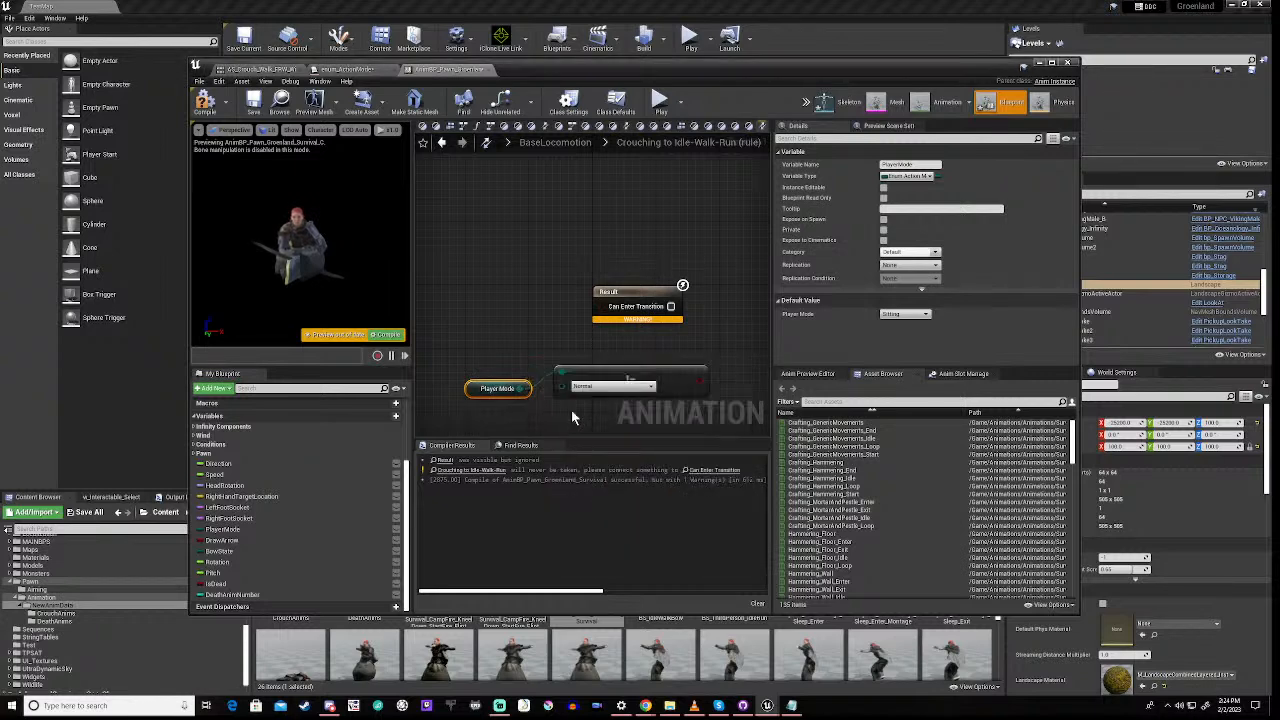
{"action": "left_click", "coordinate": [607, 388]}
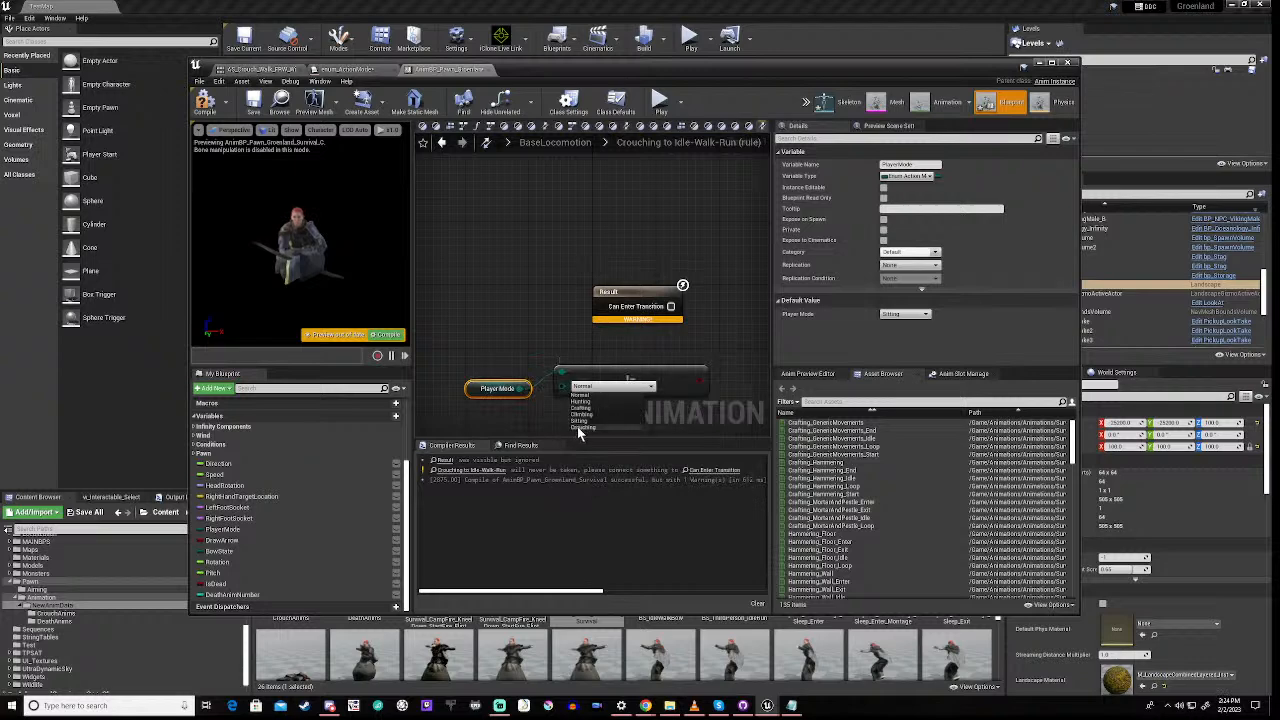
{"action": "left_click", "coordinate": [580, 427]}
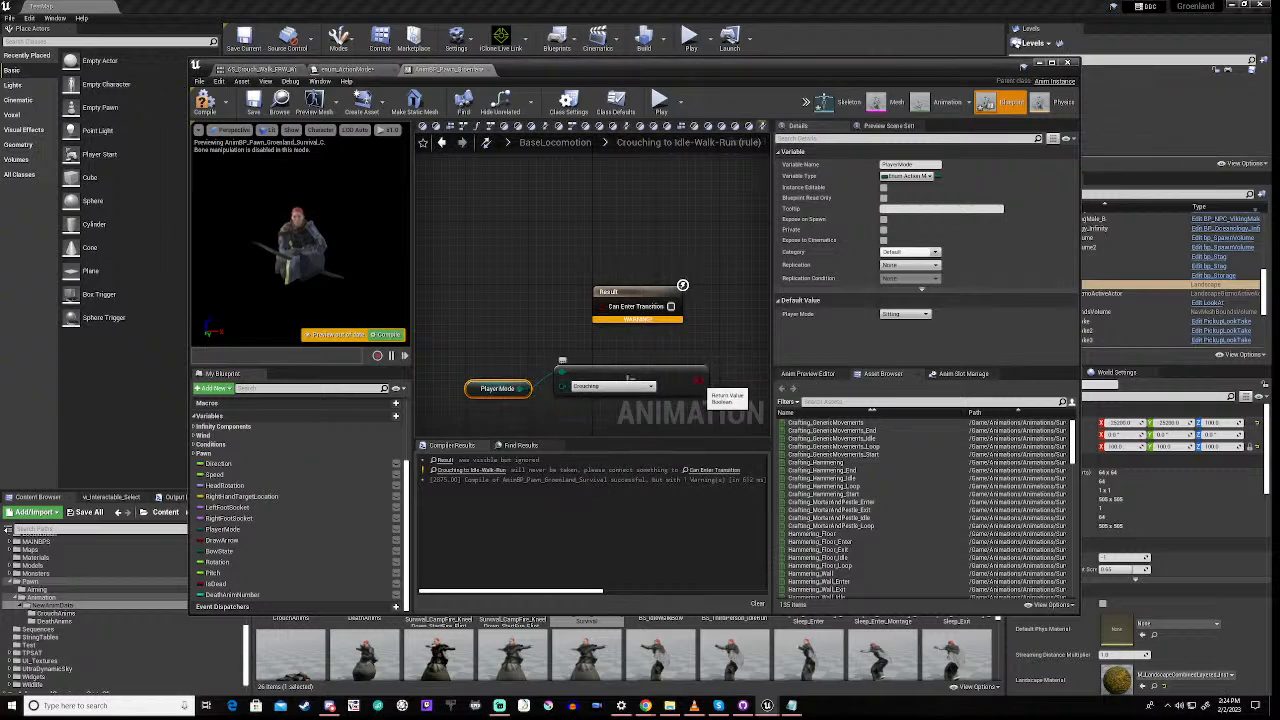
{"action": "left_click_drag", "start_coordinate": [698, 382], "coordinate": [604, 316]}
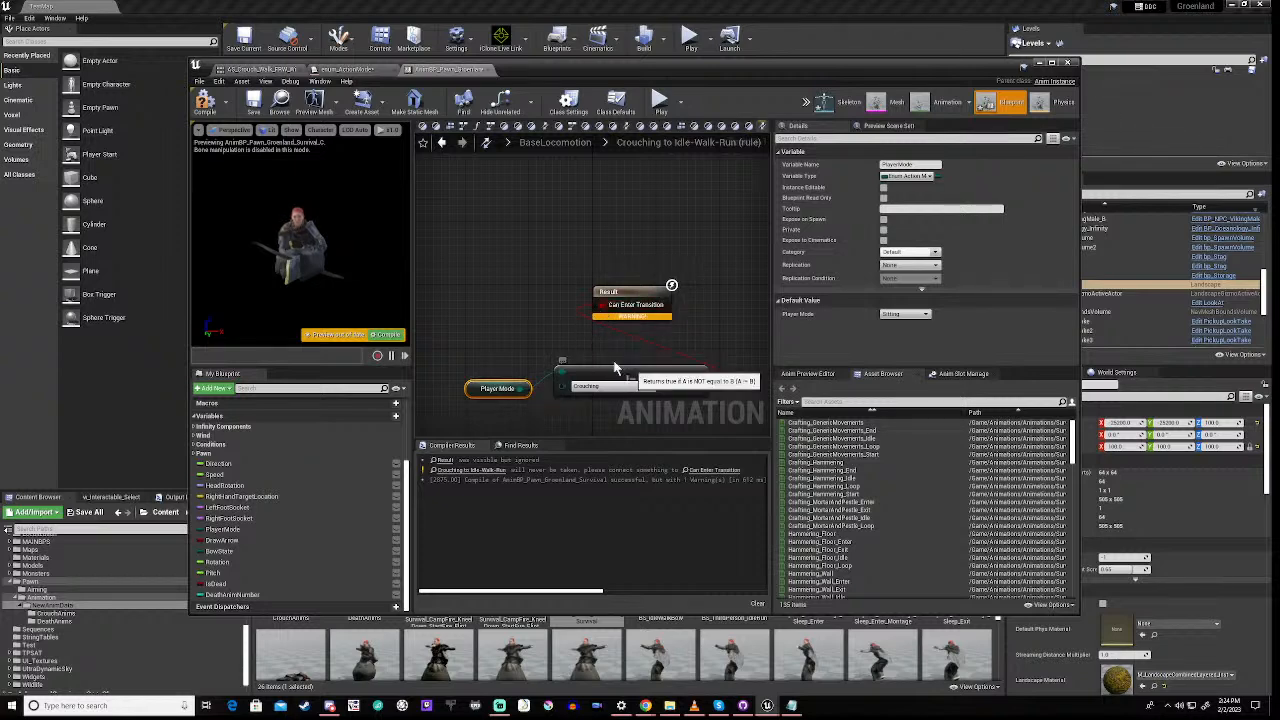
Arrange the rule's nodes, with the NotEqual comparison beside the Result node and Player Mode just below the comparison
{"action": "left_click_drag", "start_coordinate": [615, 368], "coordinate": [478, 290]}
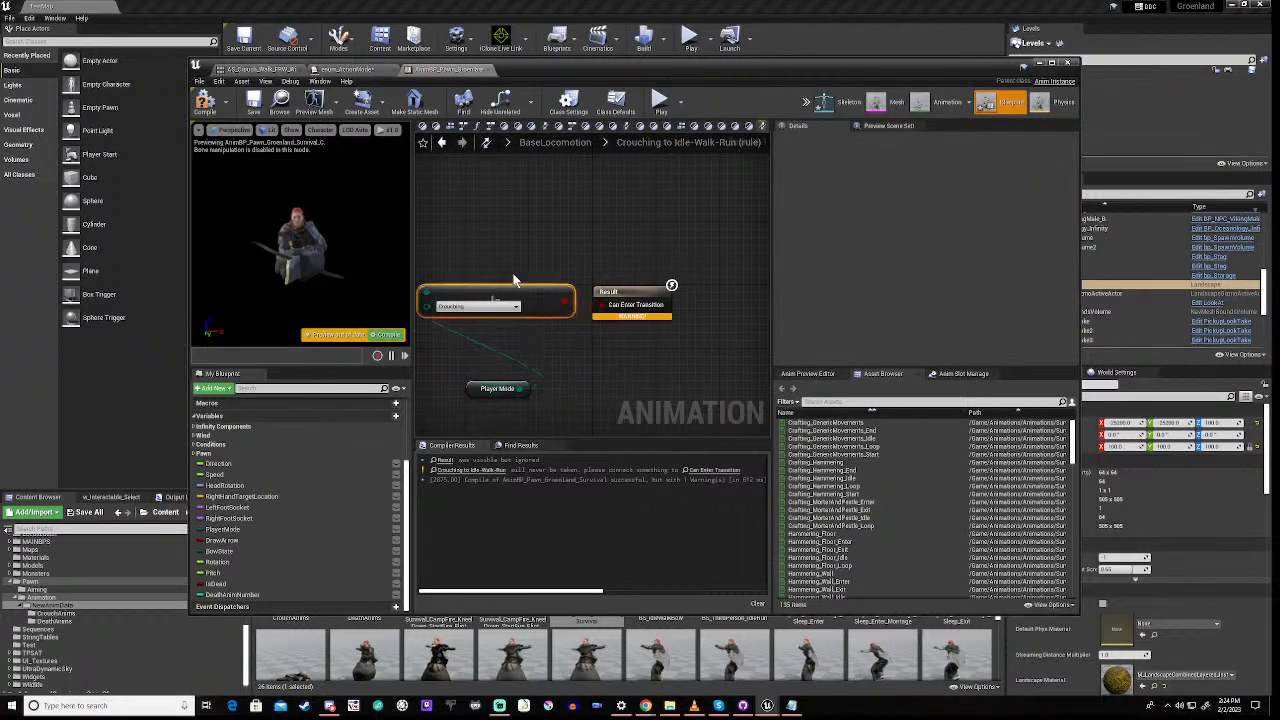
{"action": "right_click_drag", "start_coordinate": [513, 280], "coordinate": [706, 202]}
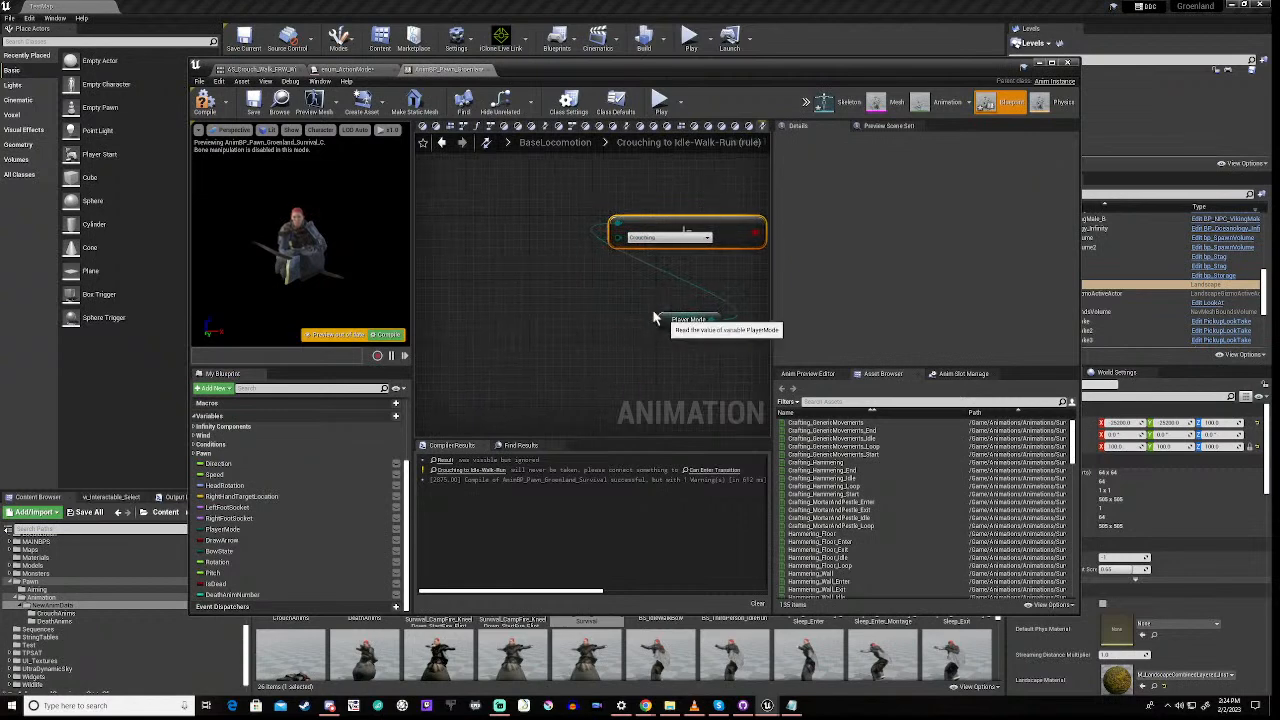
{"action": "left_click_drag", "start_coordinate": [666, 319], "coordinate": [621, 265]}
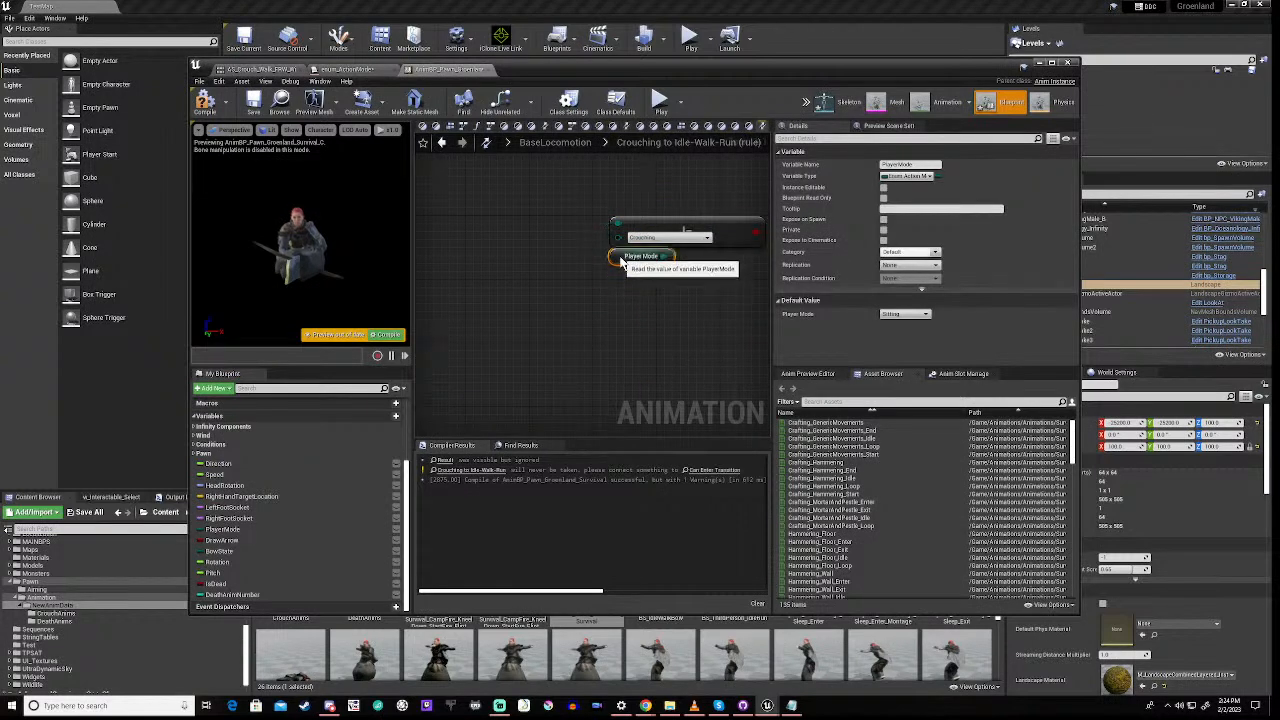
Deselect the Player Mode node and compile the animation blueprint with the finished Crouching to Idle-Walk-Run rule
{"action": "left_click", "coordinate": [643, 305]}
{"action": "scroll", "coordinate": [643, 304], "scroll_direction": "down", "scroll_amount": 5}
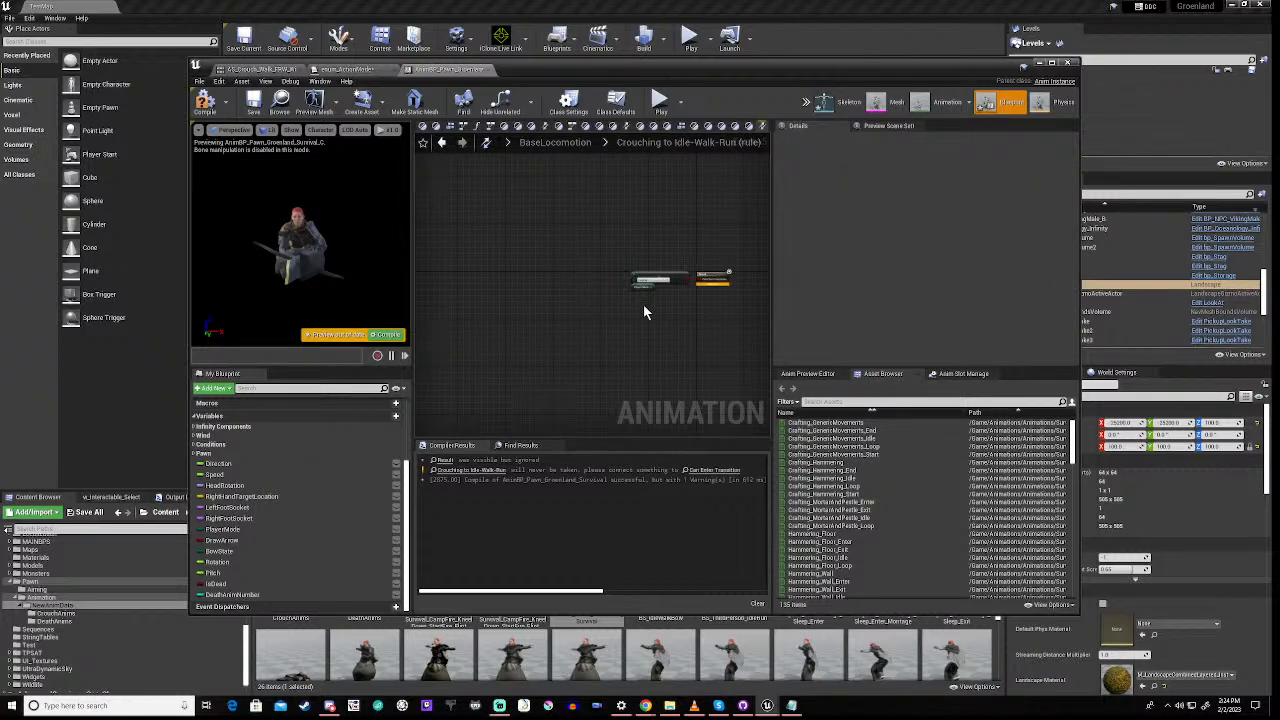
{"action": "left_click", "coordinate": [199, 112]}
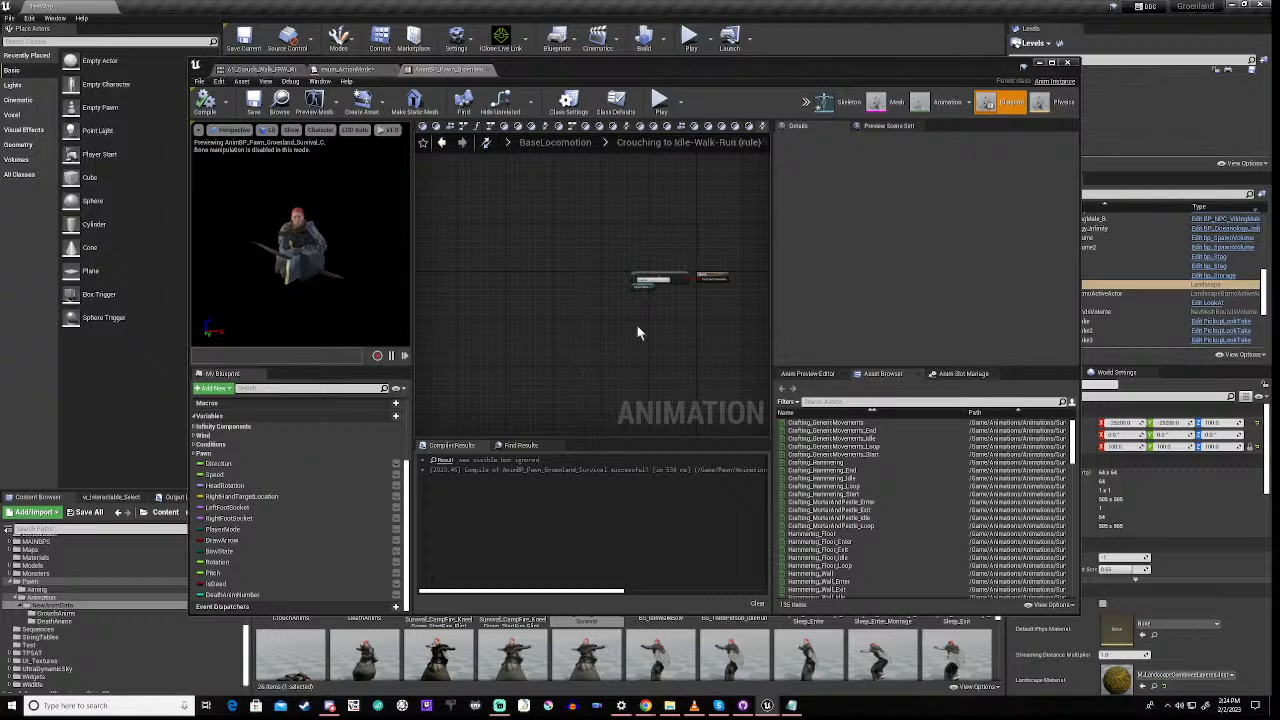
Return to the level editor and open the CrouchAnims folder inside NewAnimData
{"action": "left_click", "coordinate": [1040, 64]}
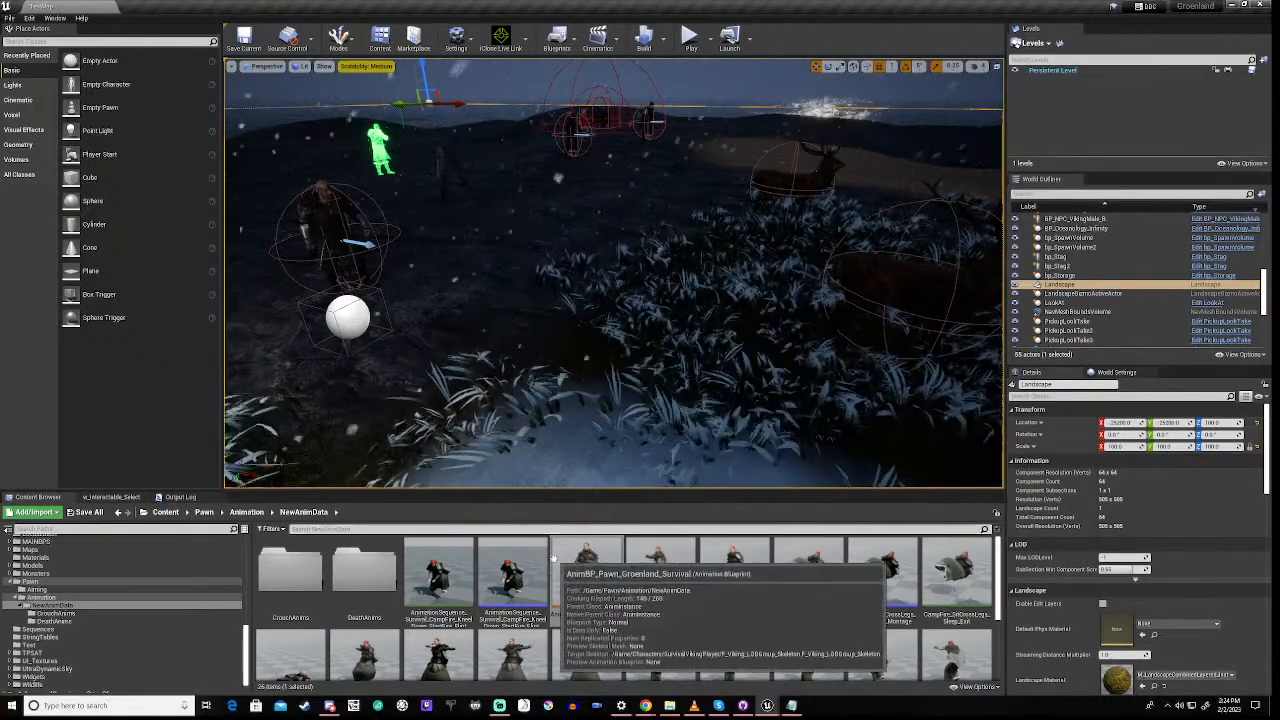
{"action": "scroll", "coordinate": [553, 575], "scroll_direction": "down", "scroll_amount": 1}
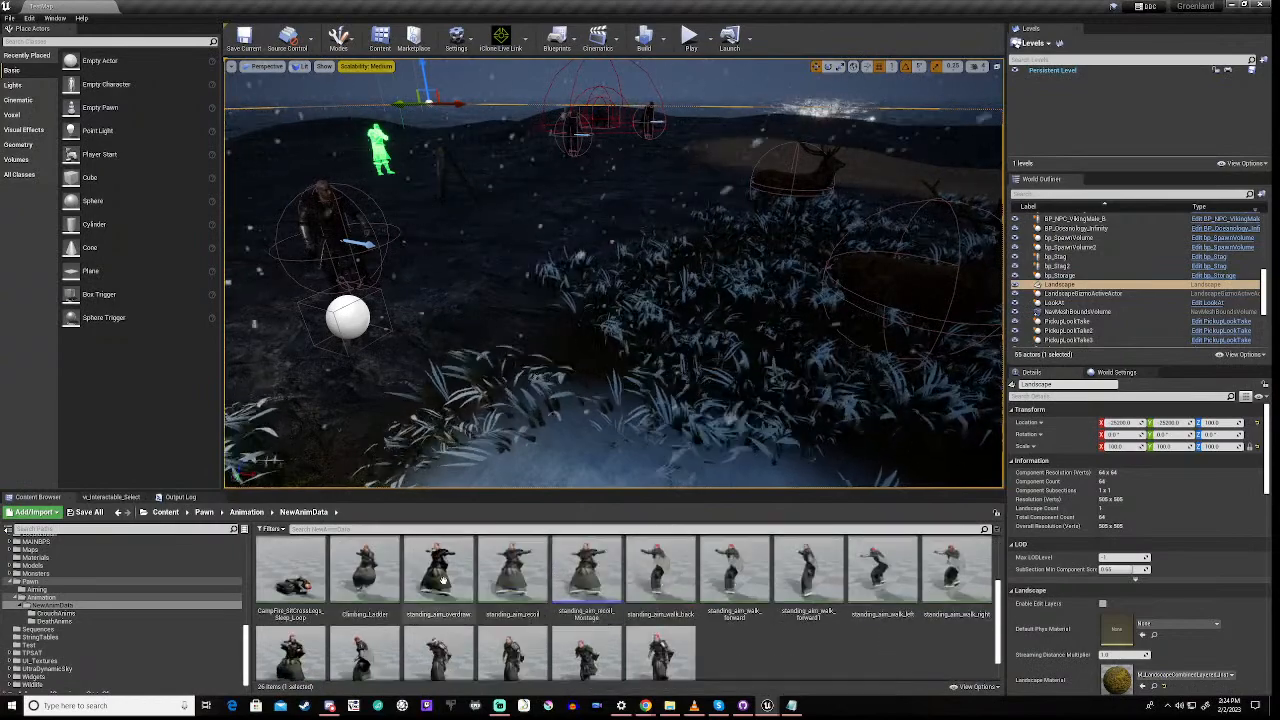
{"action": "scroll", "coordinate": [310, 612], "scroll_direction": "up", "scroll_amount": 1}
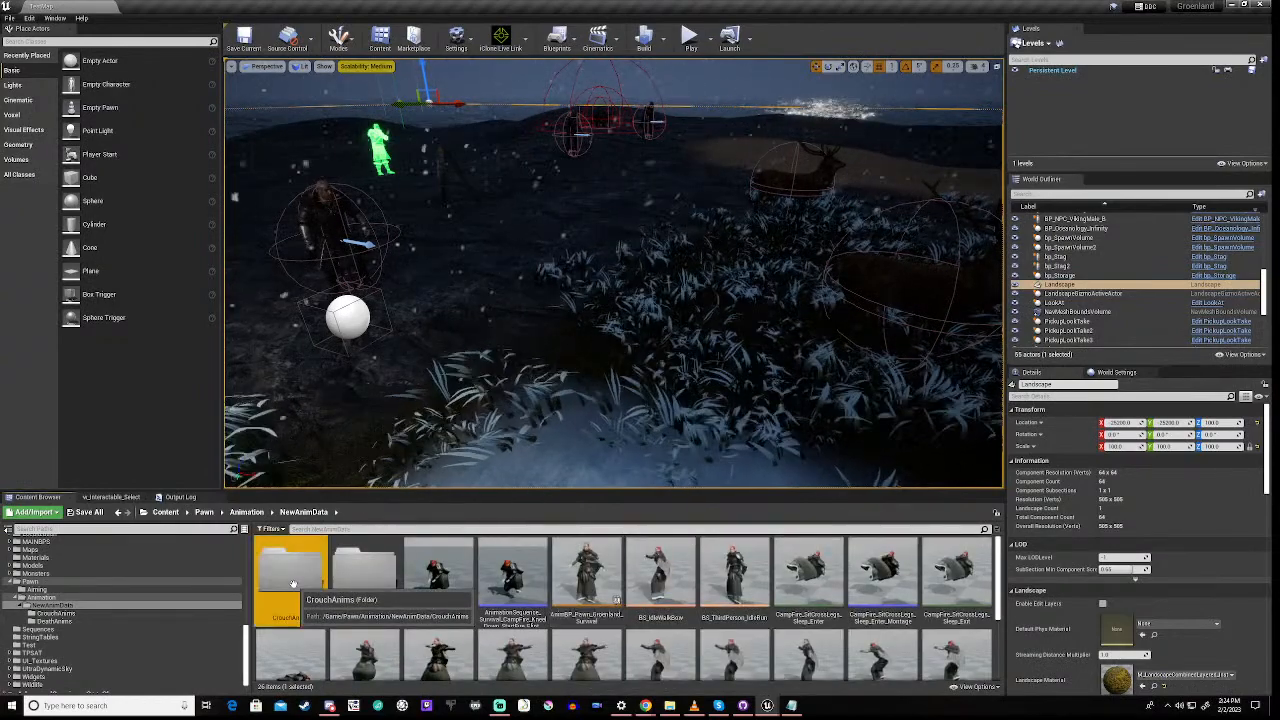
{"action": "double_click", "coordinate": [290, 578]}
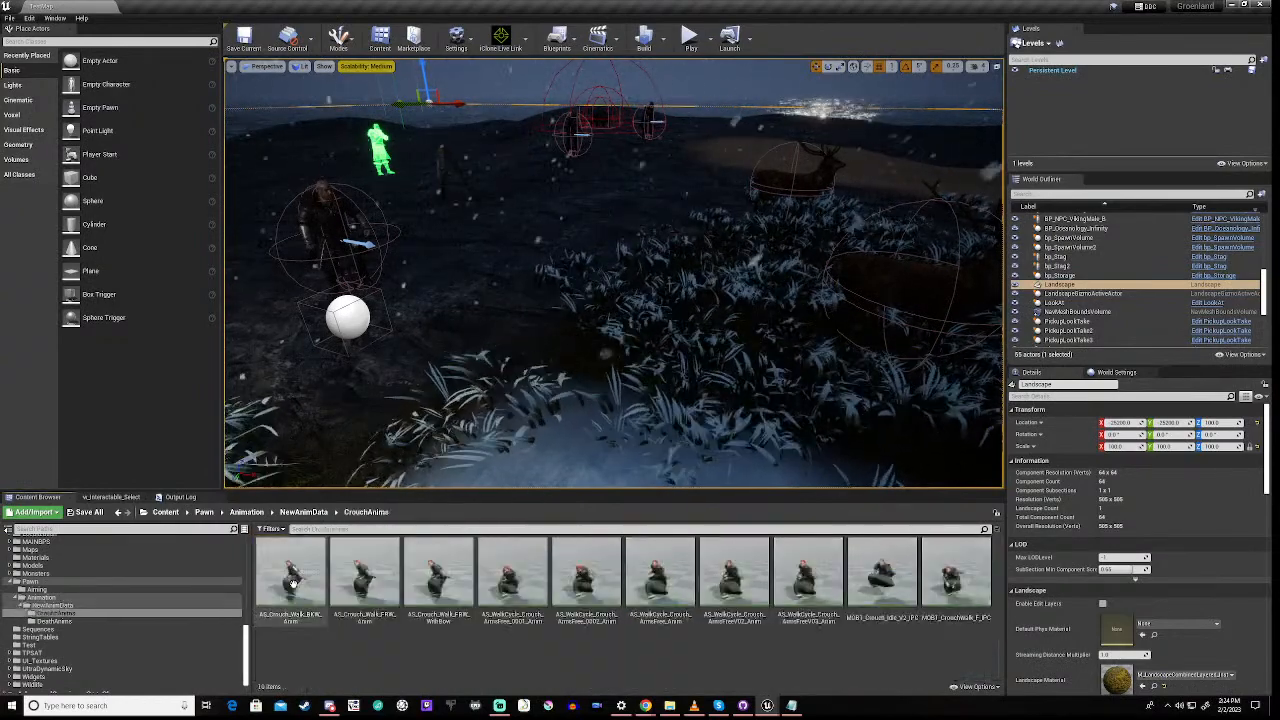
{"action": "right_click", "coordinate": [457, 664]}
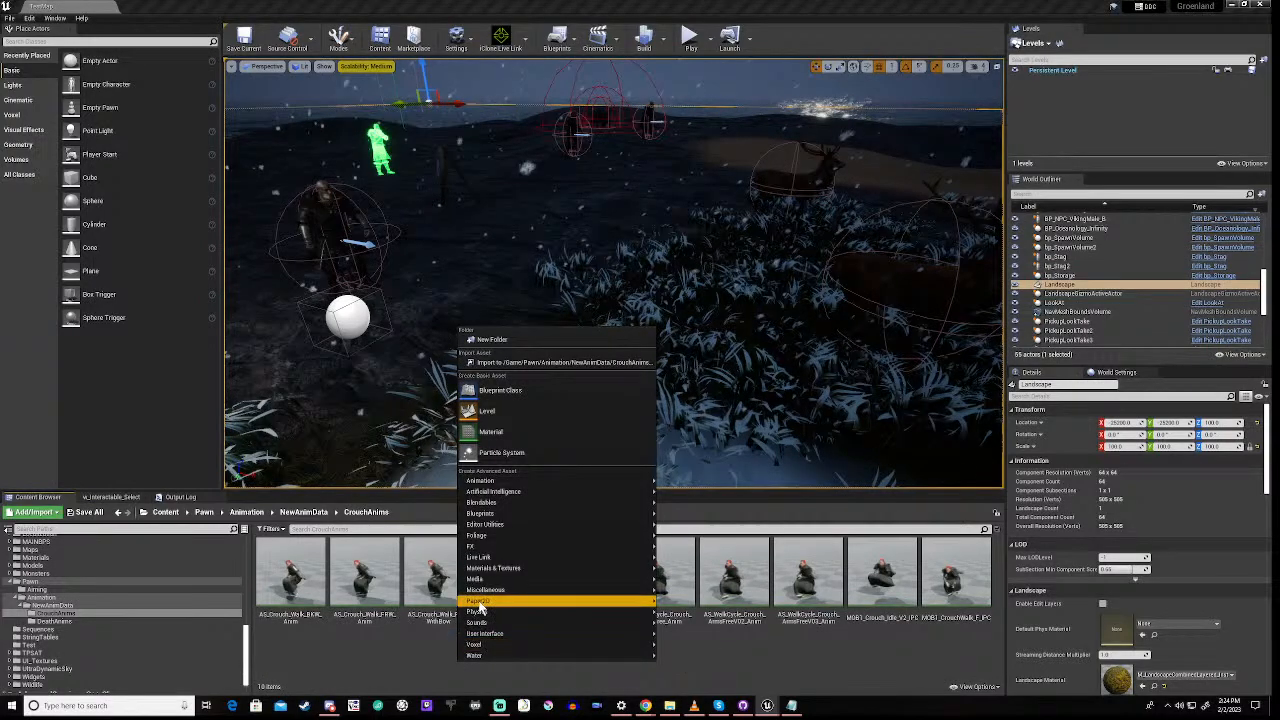
{"action": "left_click", "coordinate": [375, 636]}
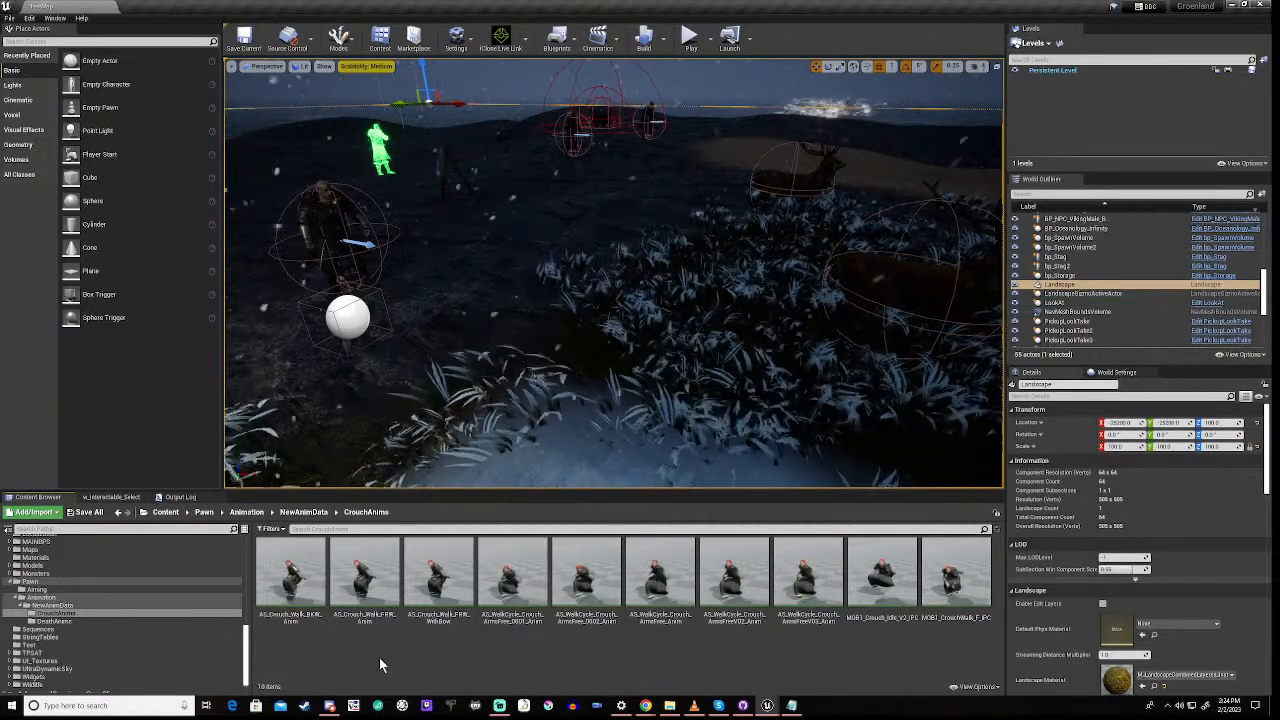
Preview the AS_WalkCycle_Crouch_ArmsFree variants, MOB1_Crouch_Idle_V2_IPC and MOB1_CrouchWalk_F_IPC to compare their crouch poses and movement
{"action": "mouse_move", "coordinate": [509, 586]}
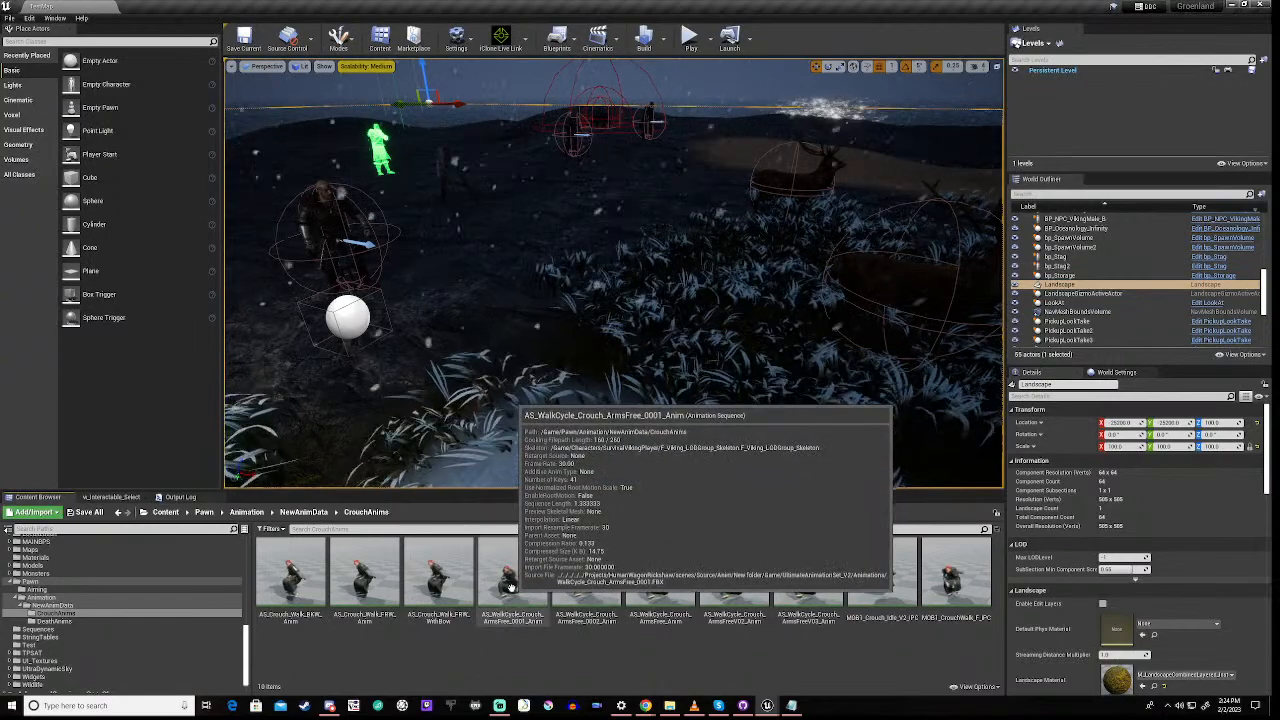
{"action": "double_click", "coordinate": [509, 586]}
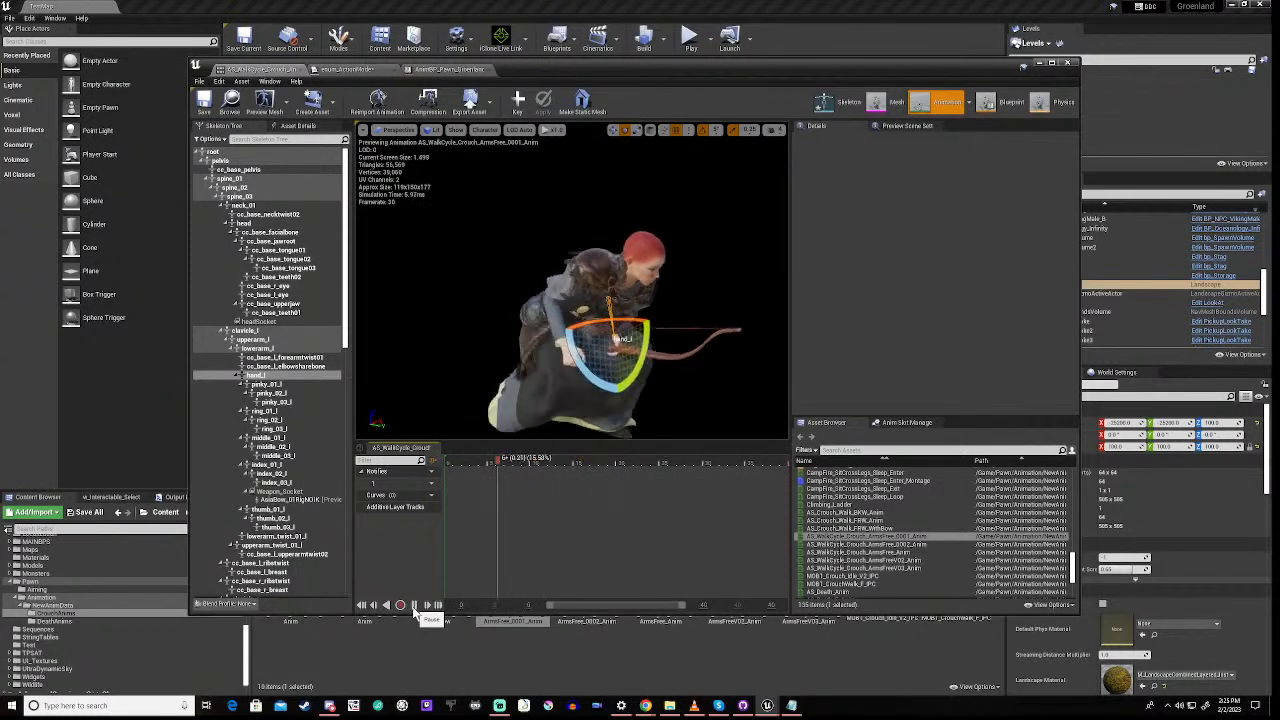
{"action": "double_click", "coordinate": [593, 622]}
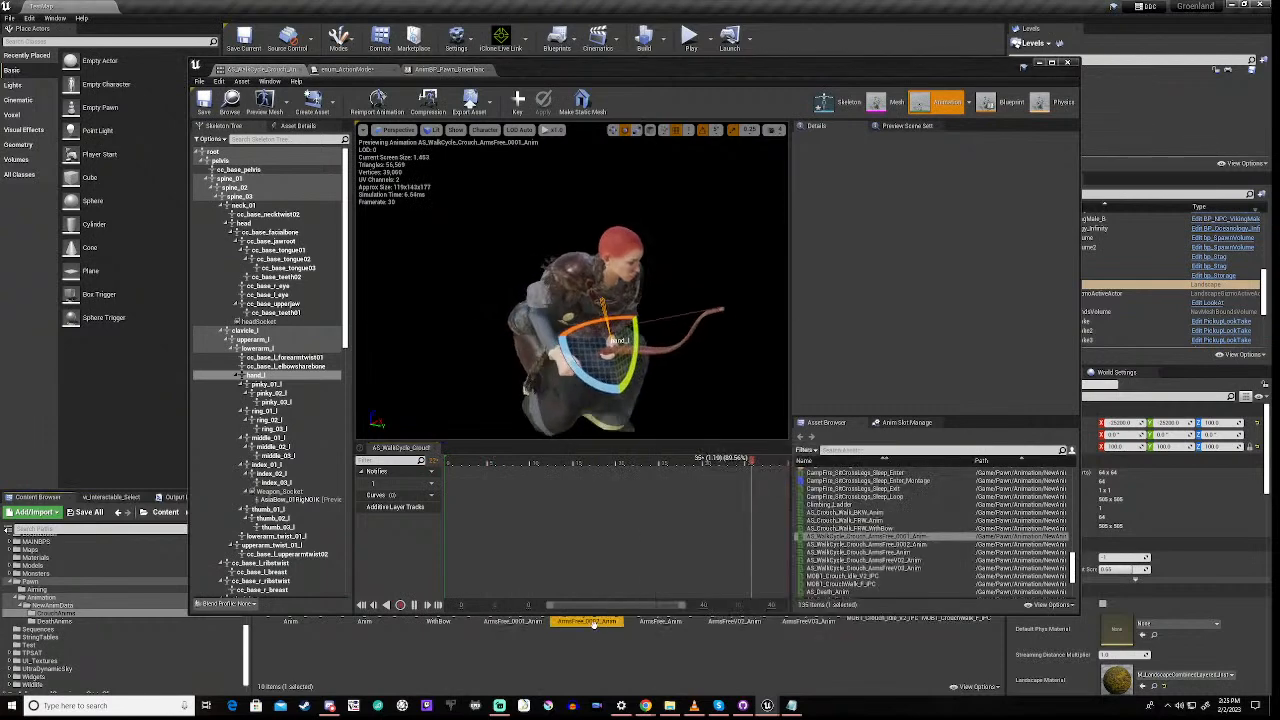
{"action": "double_click", "coordinate": [670, 621]}
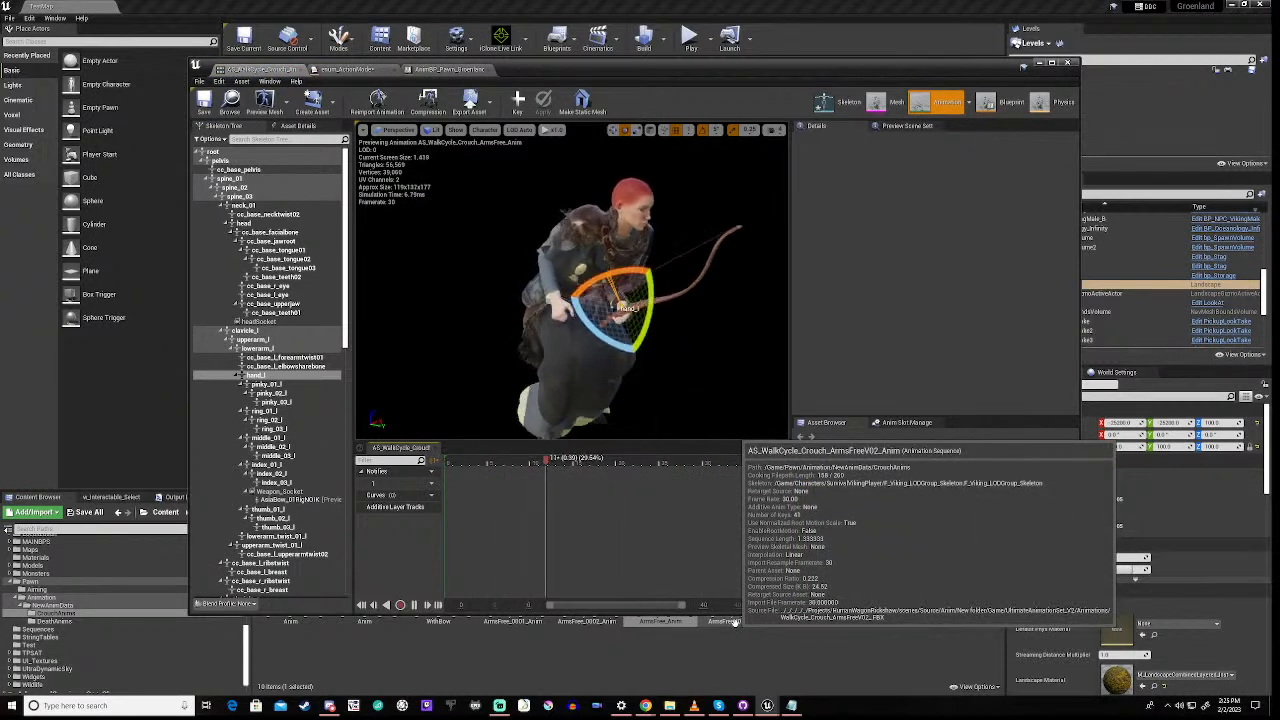
{"action": "left_click", "coordinate": [734, 621]}
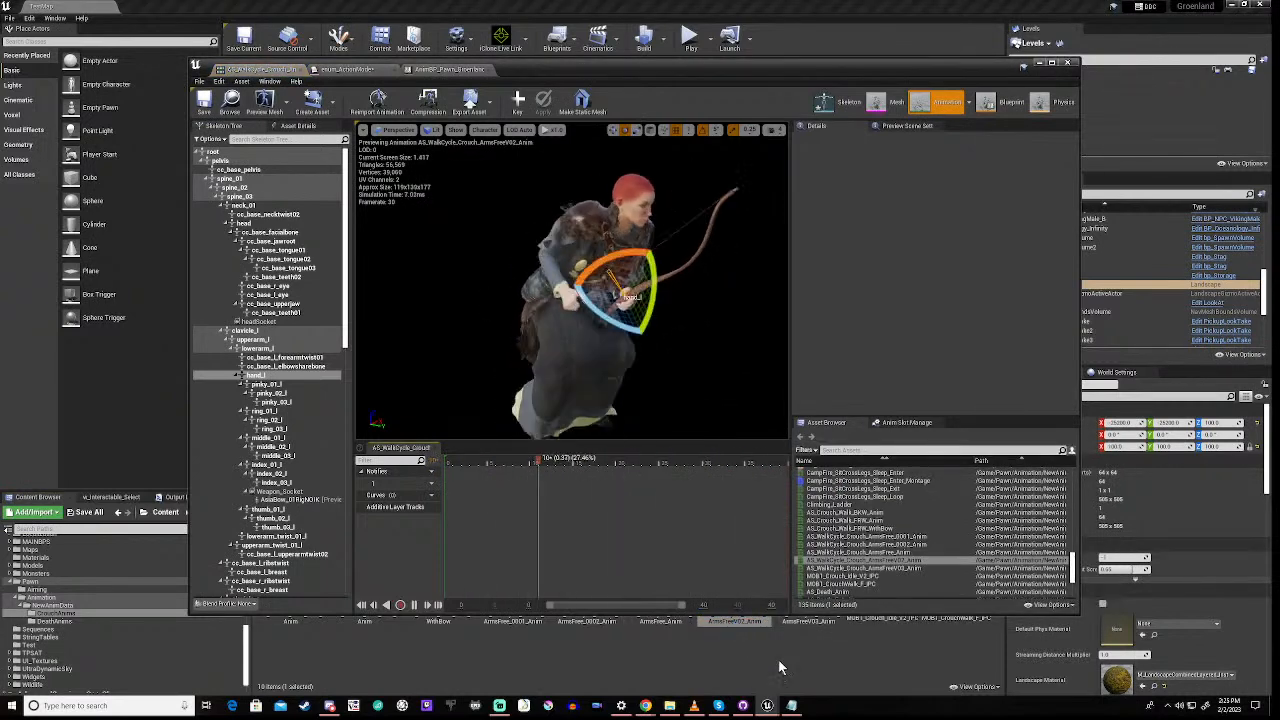
{"action": "left_click", "coordinate": [800, 622]}
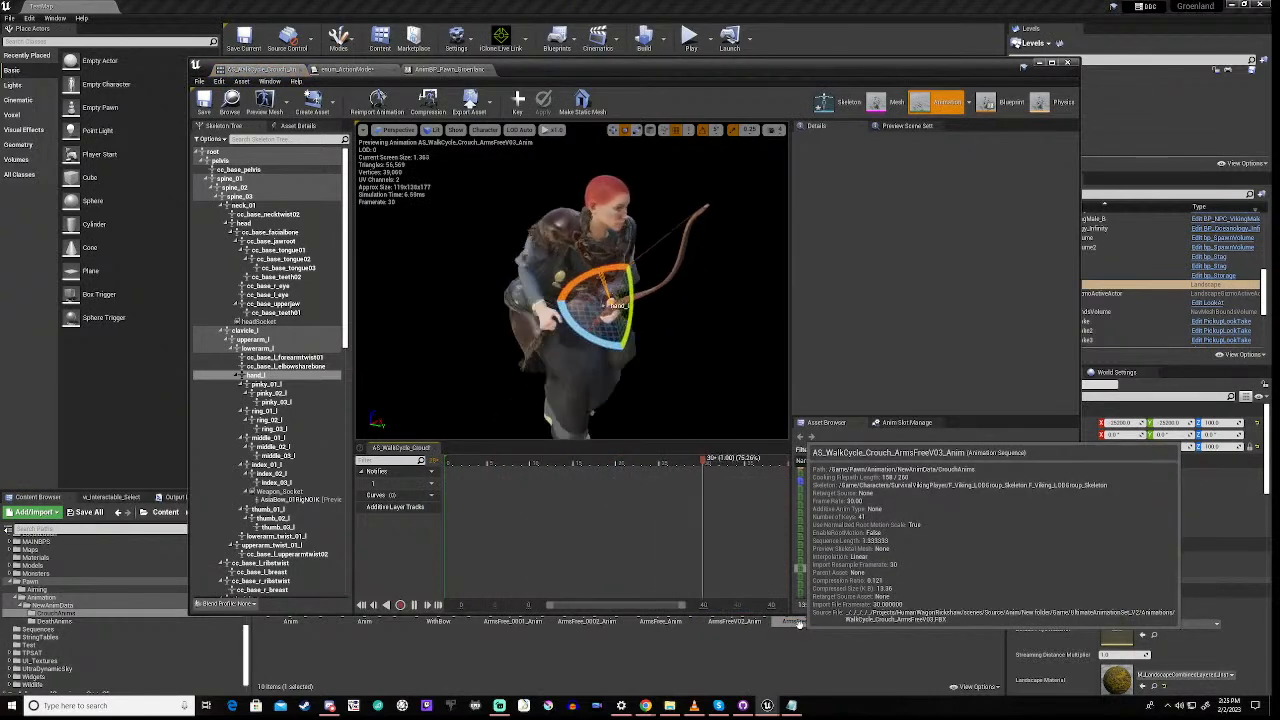
{"action": "left_click", "coordinate": [734, 621]}
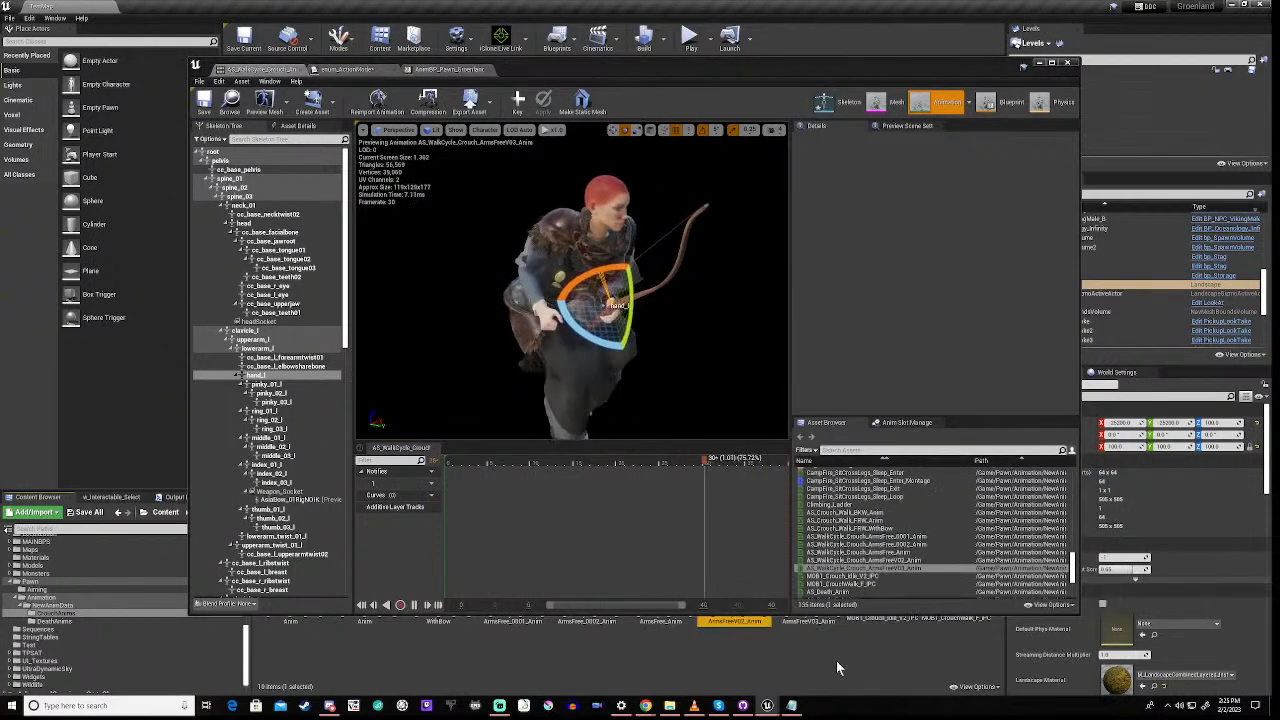
{"action": "mouse_move", "coordinate": [868, 572]}
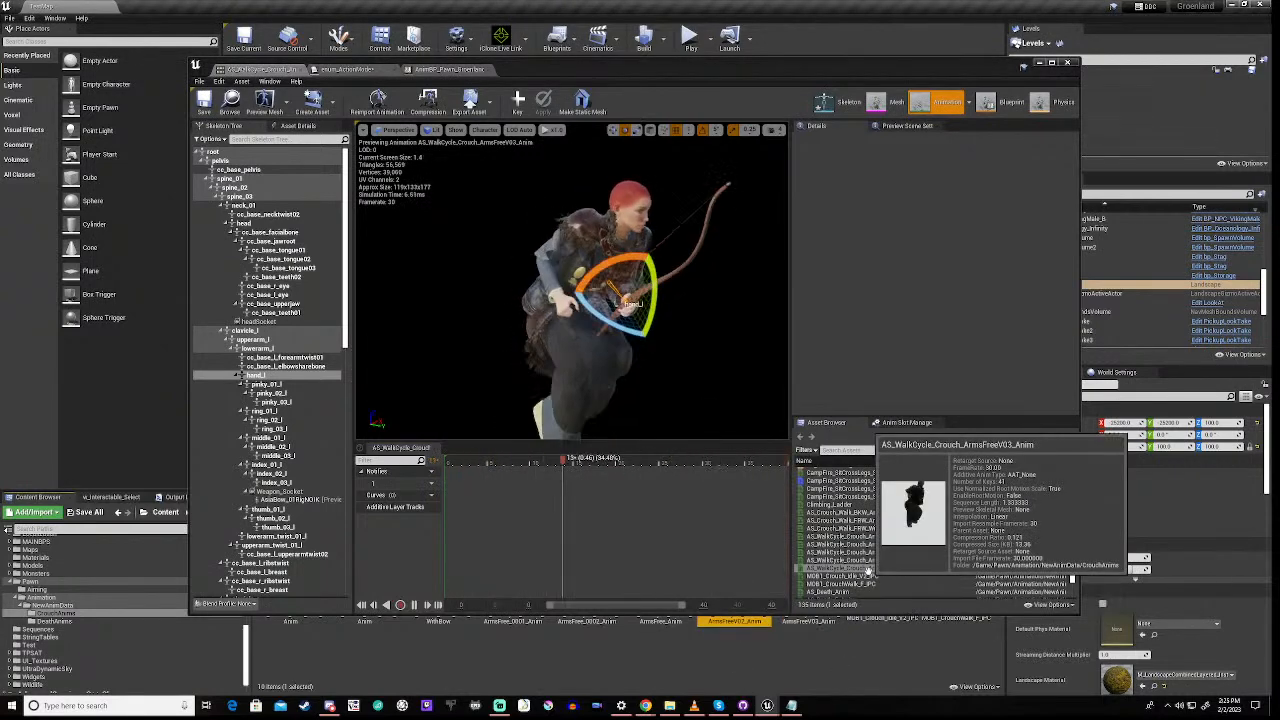
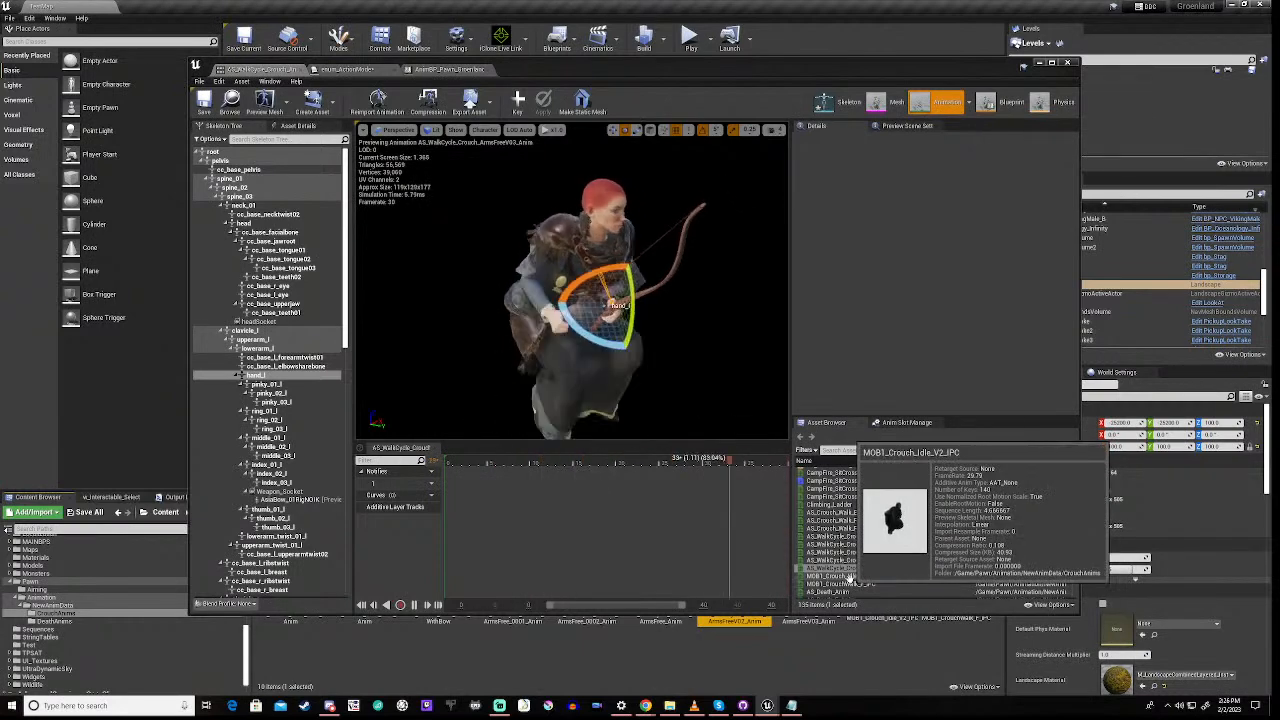
{"action": "left_click", "coordinate": [845, 577]}
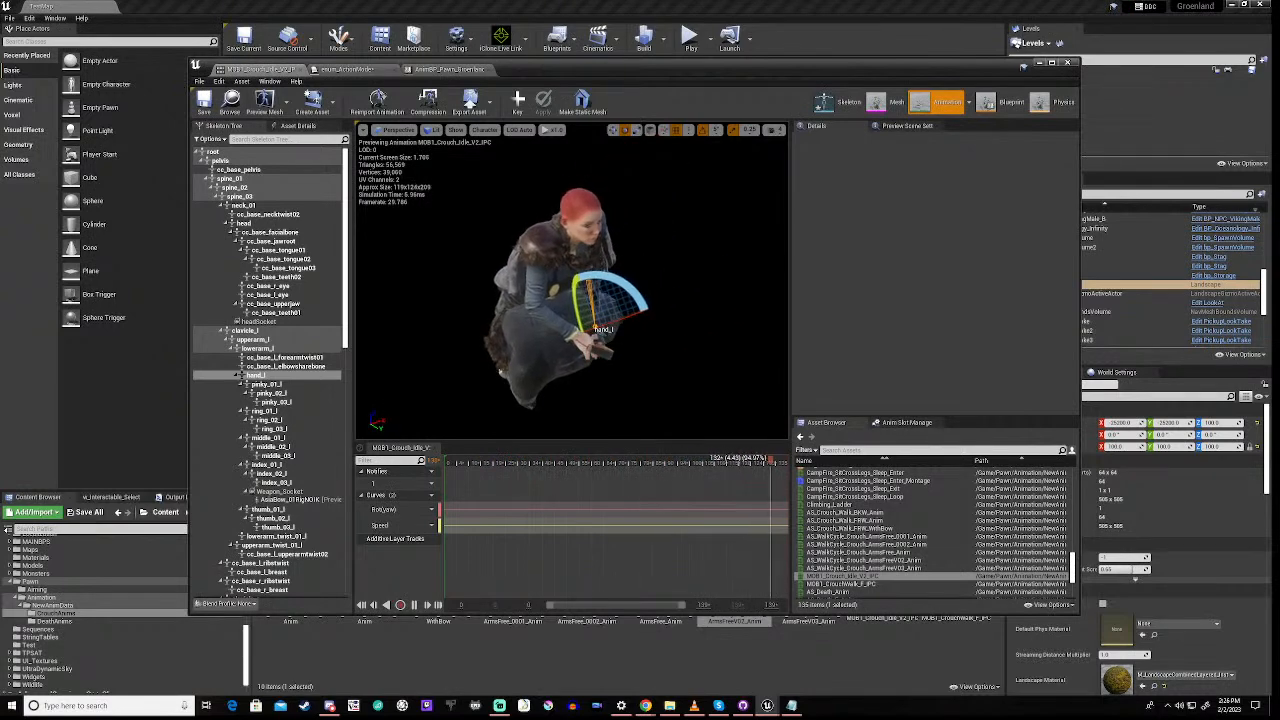
{"action": "left_click", "coordinate": [851, 585]}
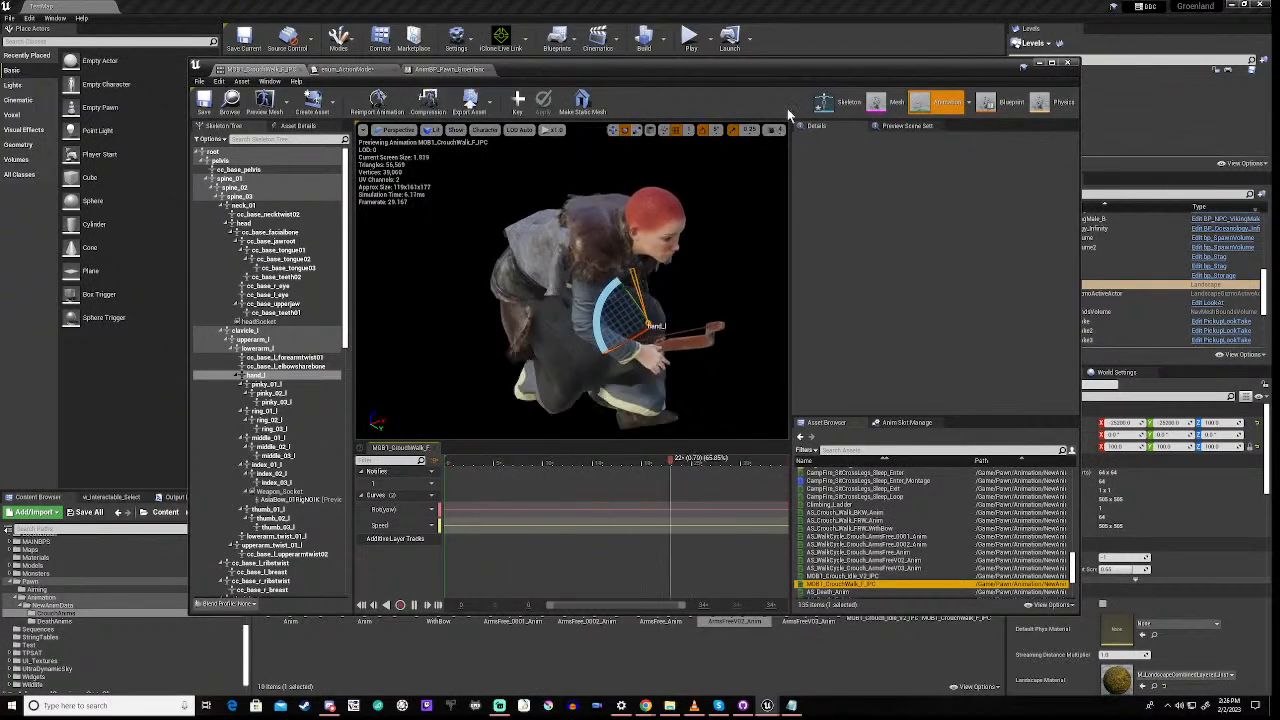
{"action": "left_click", "coordinate": [1002, 104]}
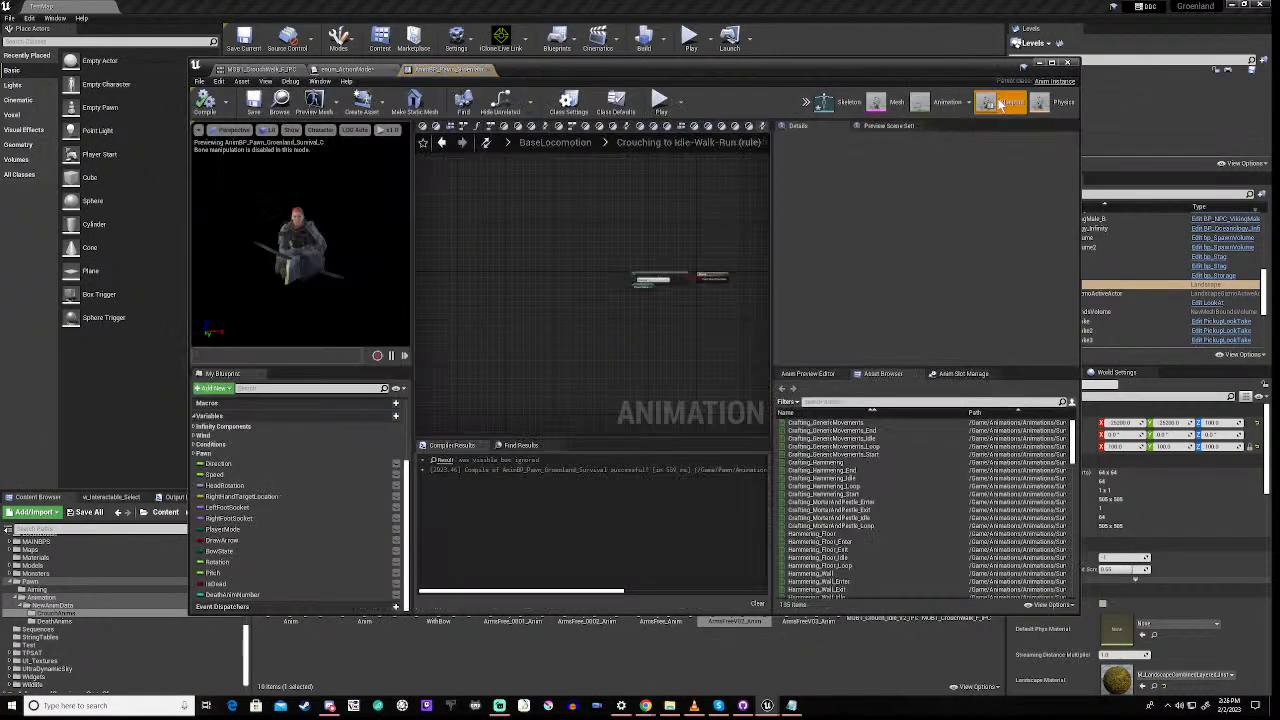
{"action": "right_click_drag", "start_coordinate": [624, 306], "coordinate": [502, 327]}
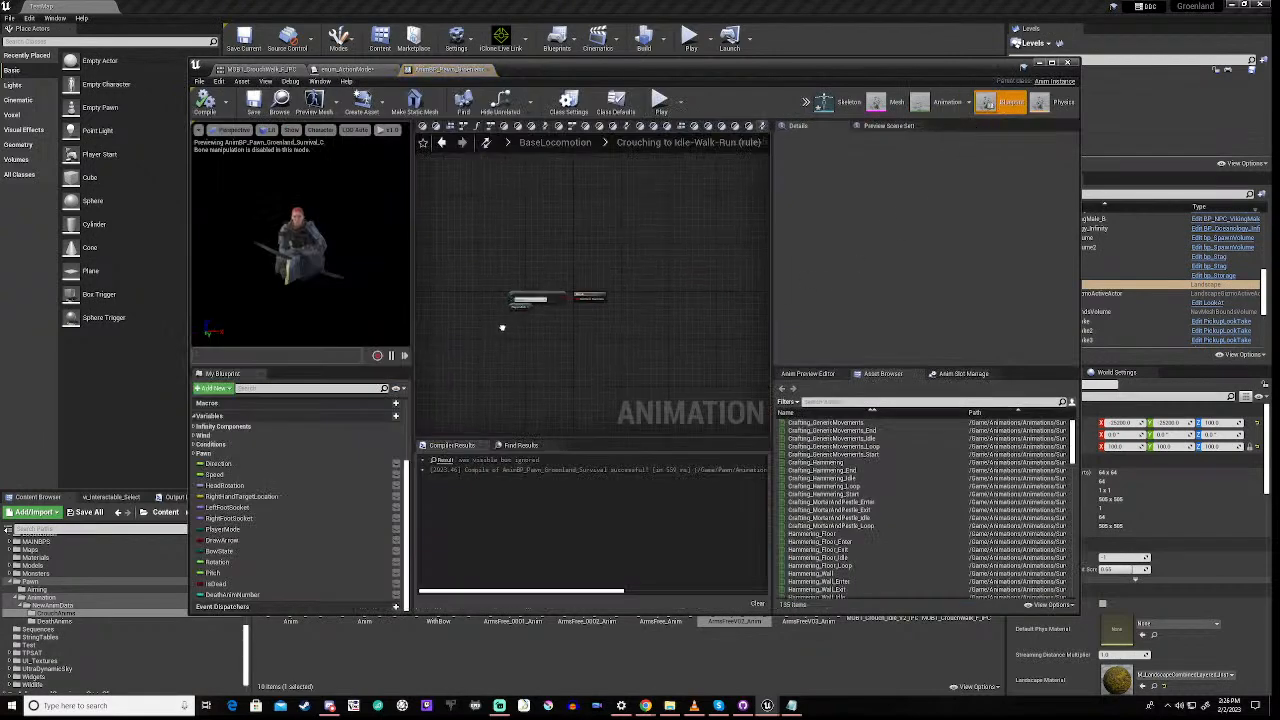
Create a Blend Space 1D asset in the CrouchAnims folder using F_Viking_LODGroup_Skeleton
{"action": "left_click", "coordinate": [1039, 64]}
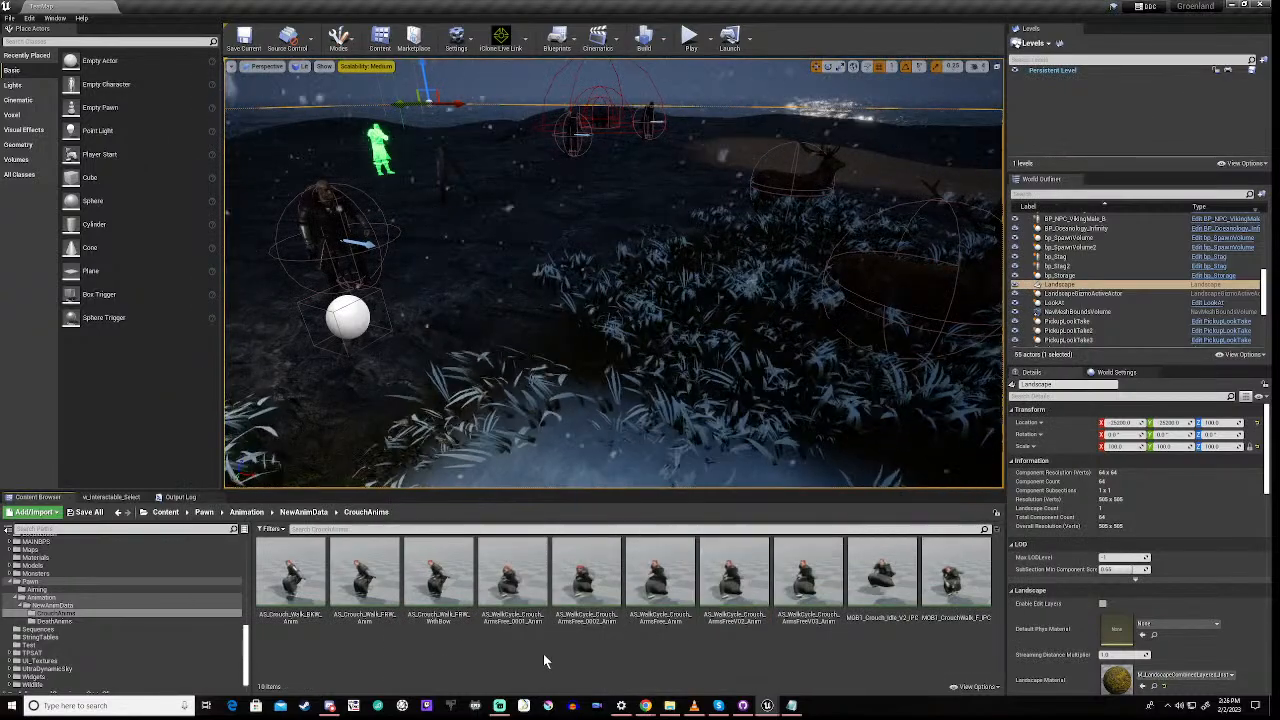
{"action": "right_click", "coordinate": [543, 653]}
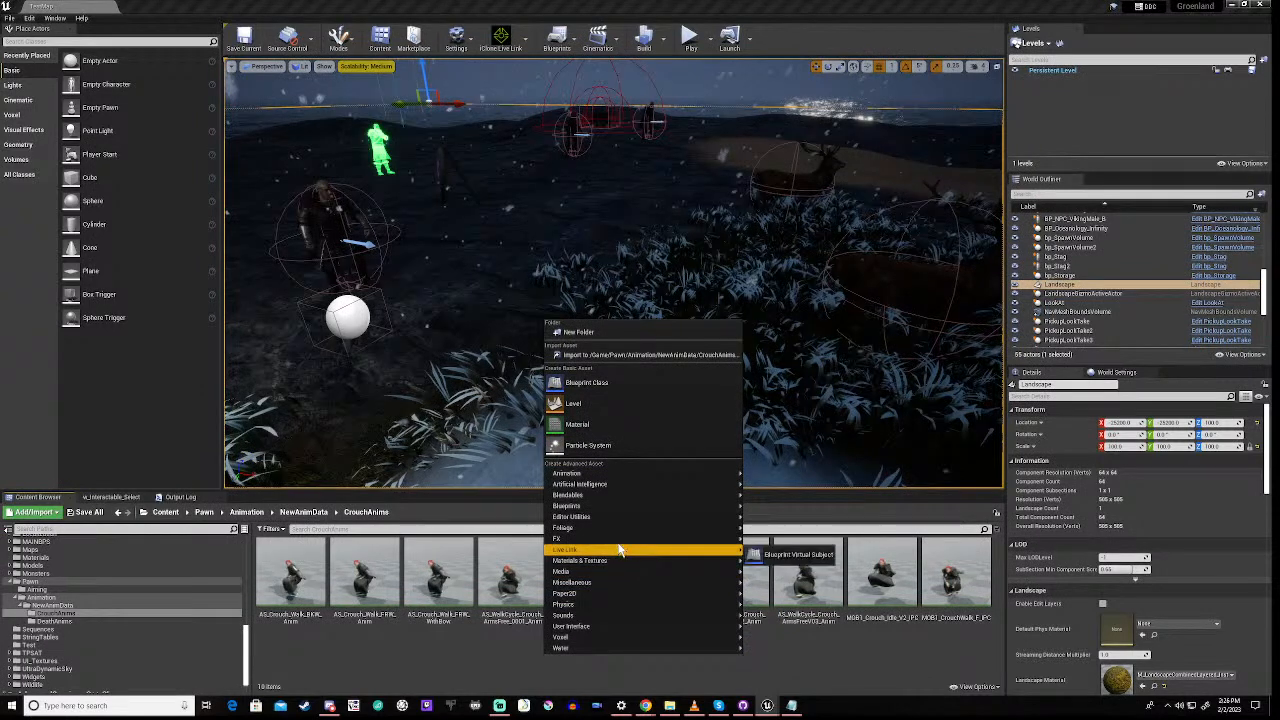
{"action": "mouse_move", "coordinate": [630, 510]}
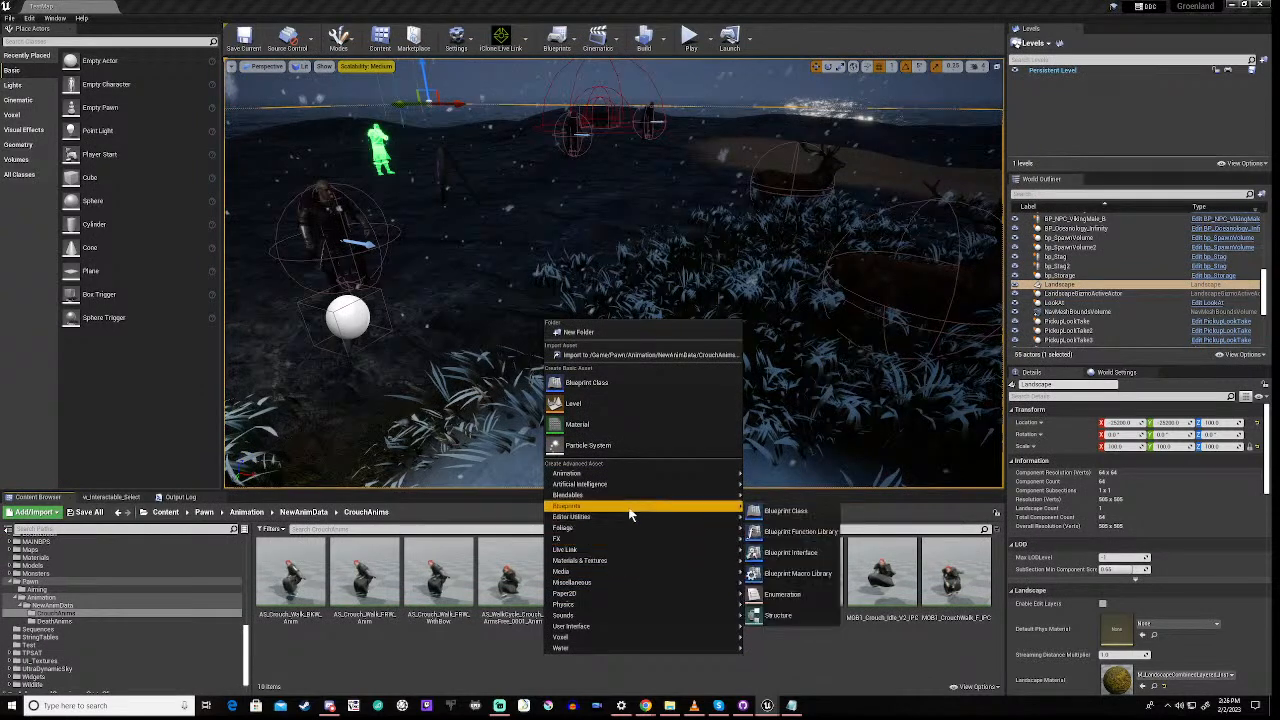
{"action": "mouse_move", "coordinate": [633, 479]}
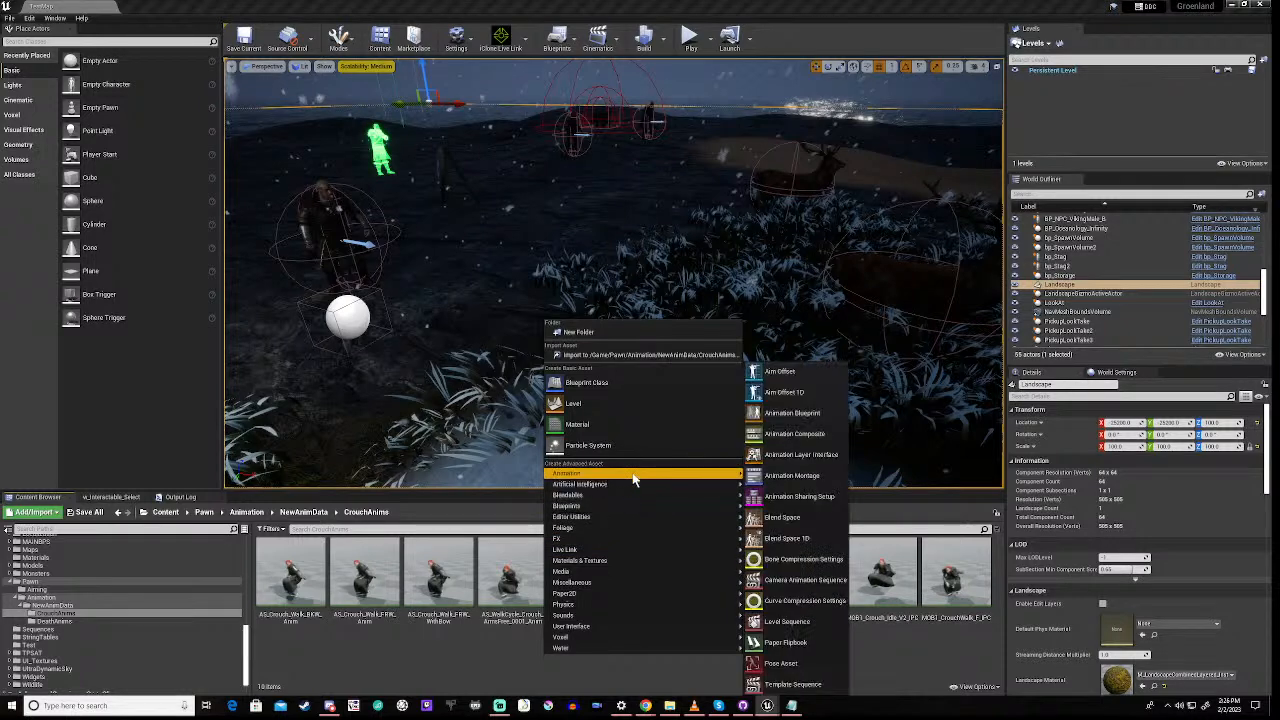
{"action": "left_click", "coordinate": [795, 541]}
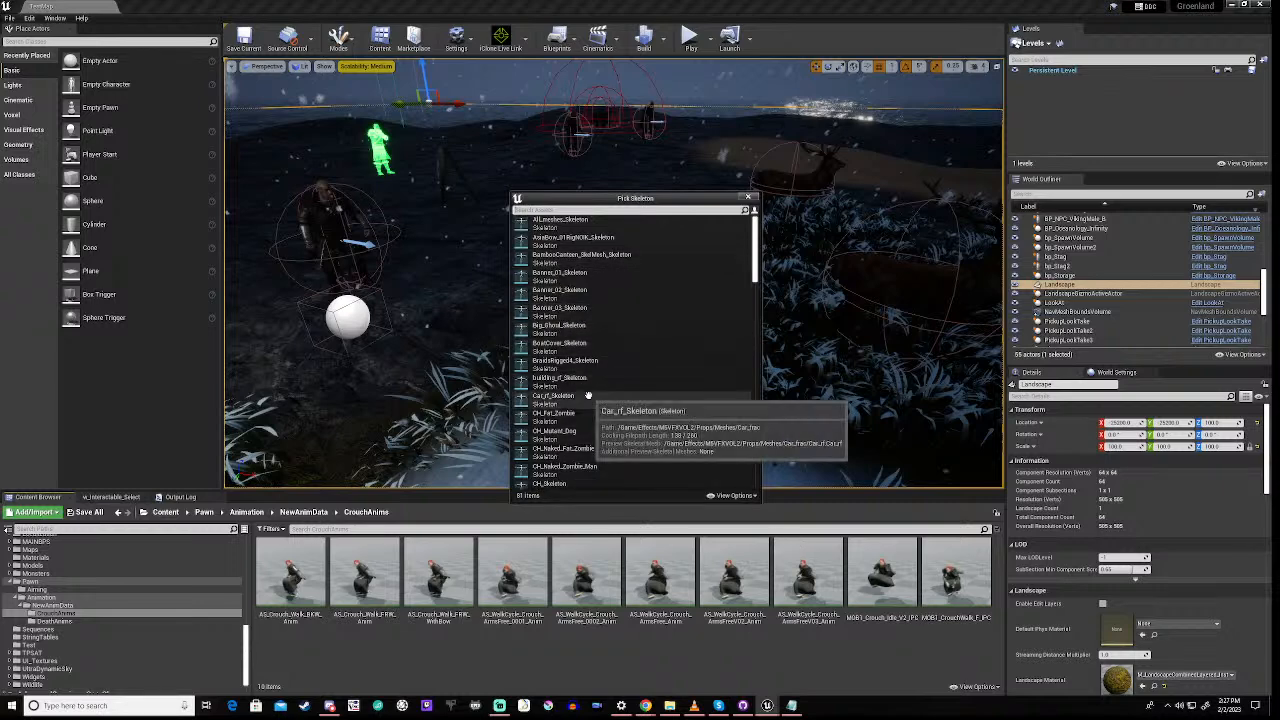
{"action": "scroll", "coordinate": [588, 396], "scroll_direction": "down", "scroll_amount": 2}
{"action": "scroll", "coordinate": [588, 396], "scroll_direction": "down", "scroll_amount": 2}
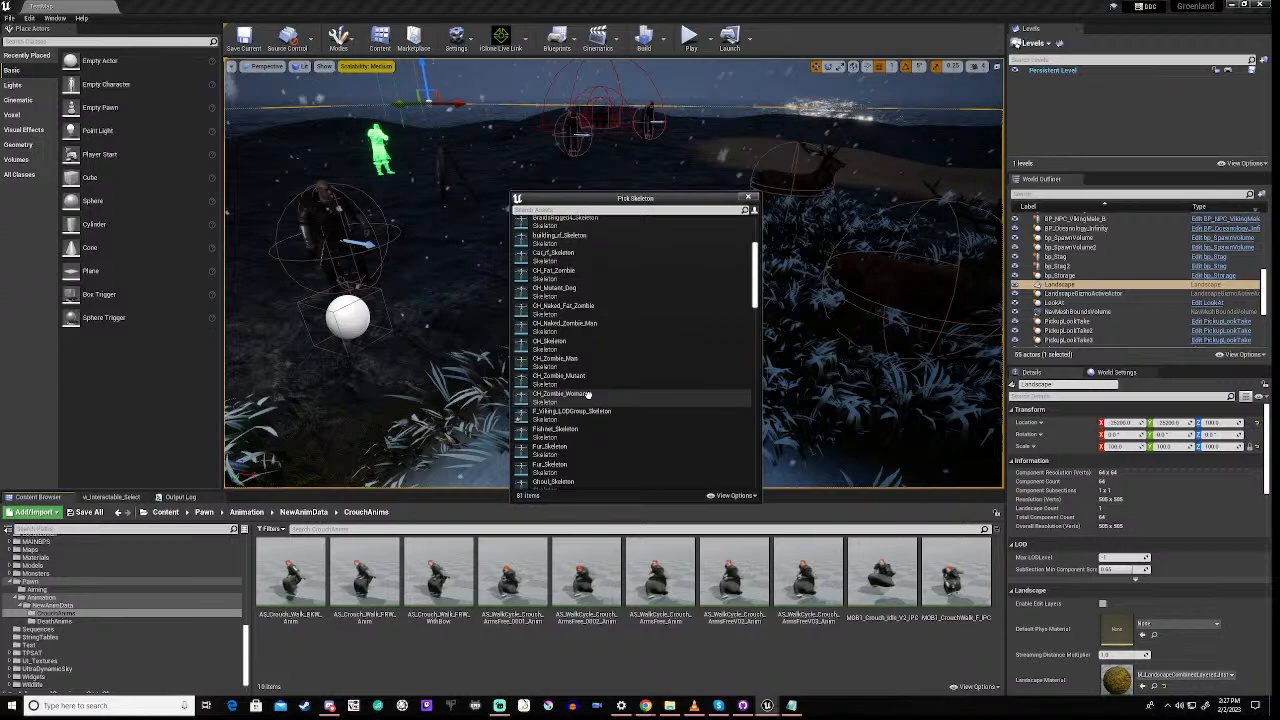
{"action": "scroll", "coordinate": [588, 396], "scroll_direction": "down", "scroll_amount": 2}
{"action": "left_click", "coordinate": [575, 351]}
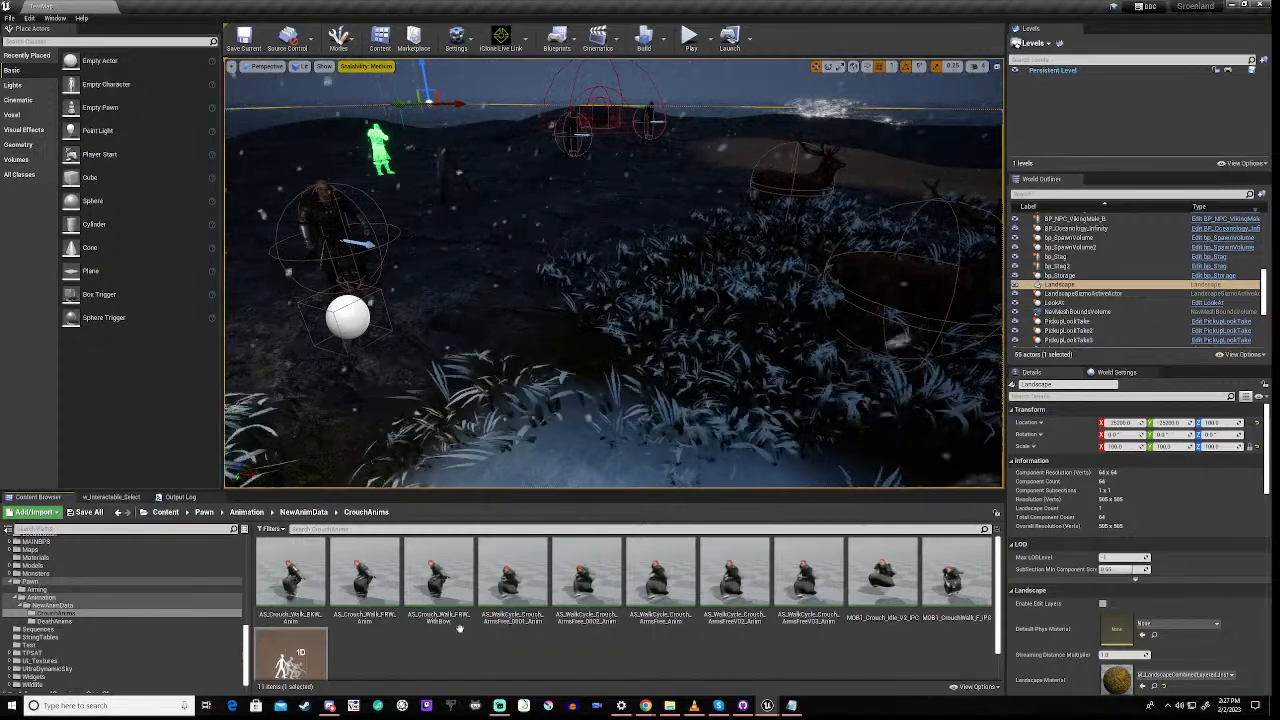
Name the new blend space BS_Crouching and open it for editing
{"action": "scroll", "coordinate": [430, 652], "scroll_direction": "down", "scroll_amount": 1}
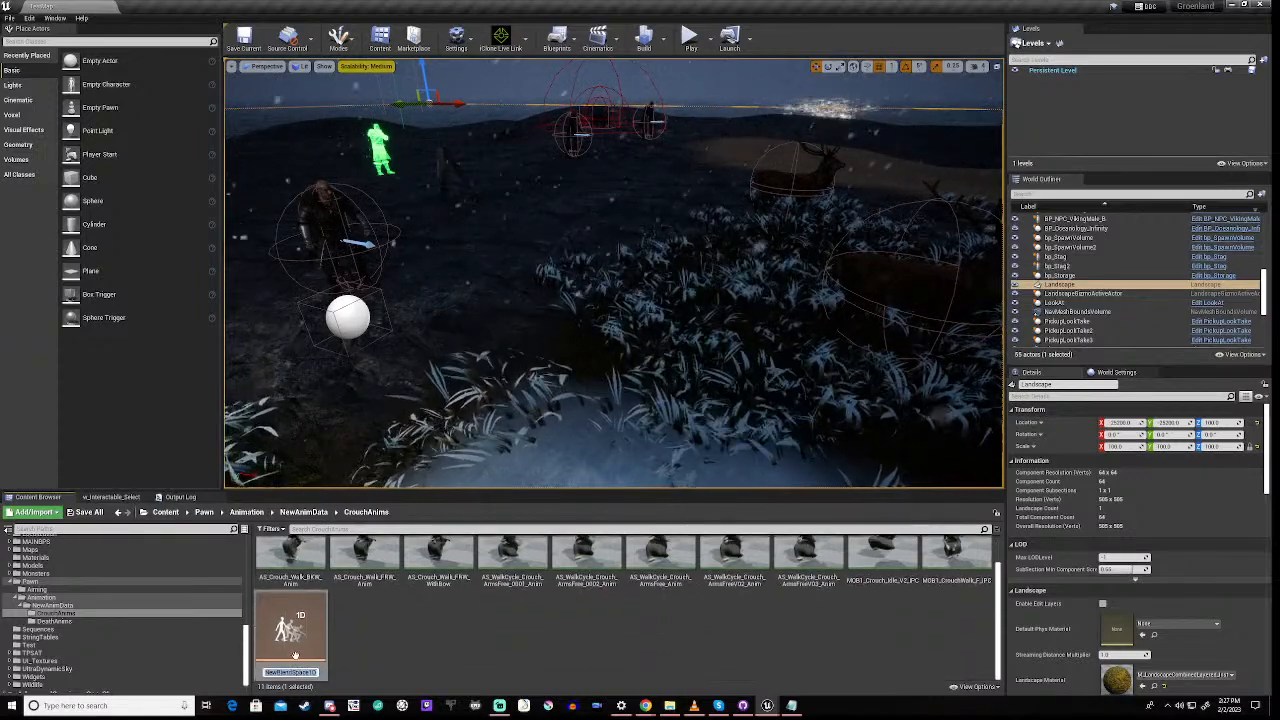
{"action": "type", "text": "BS"}
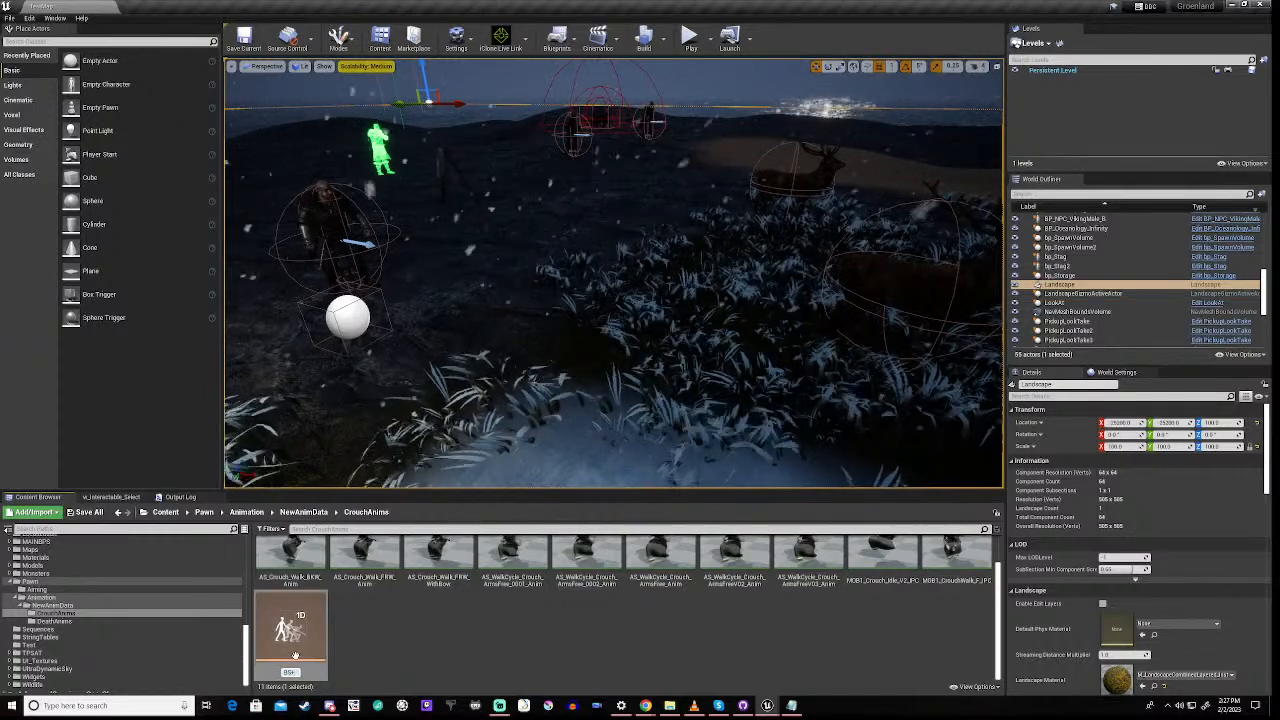
{"action": "type", "text": "_C"}
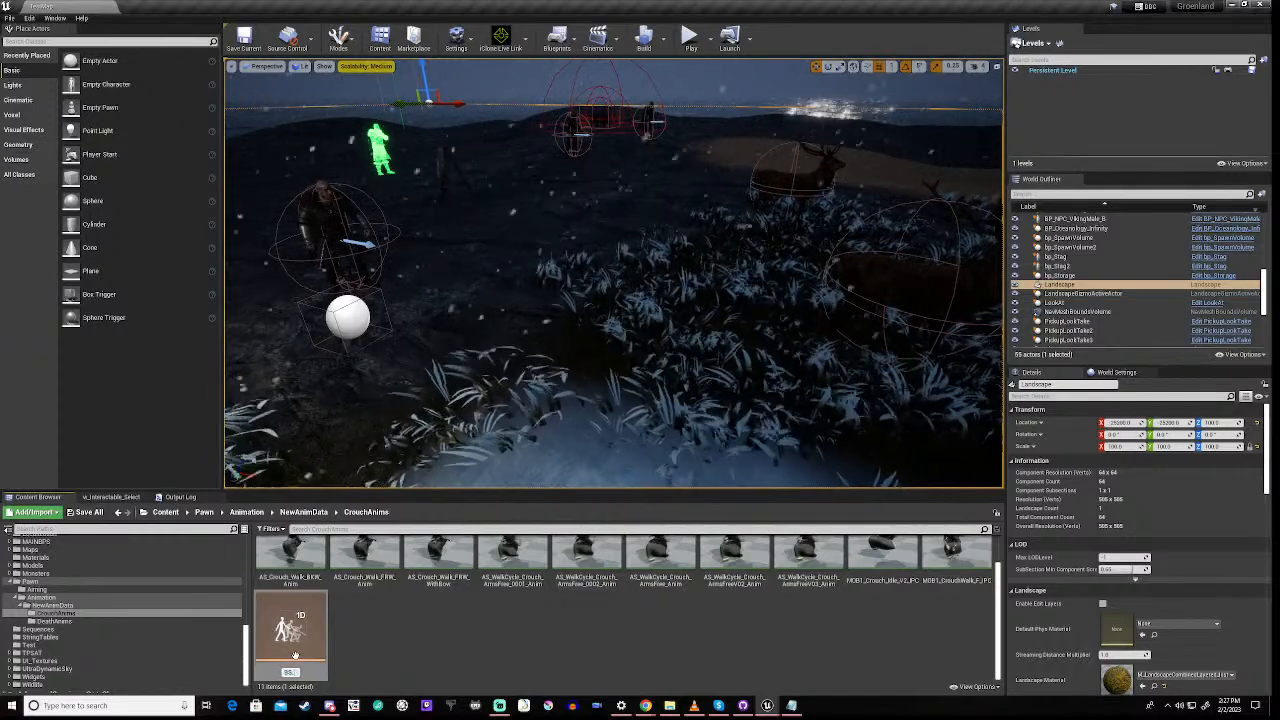
{"action": "type", "text": "rouching"}
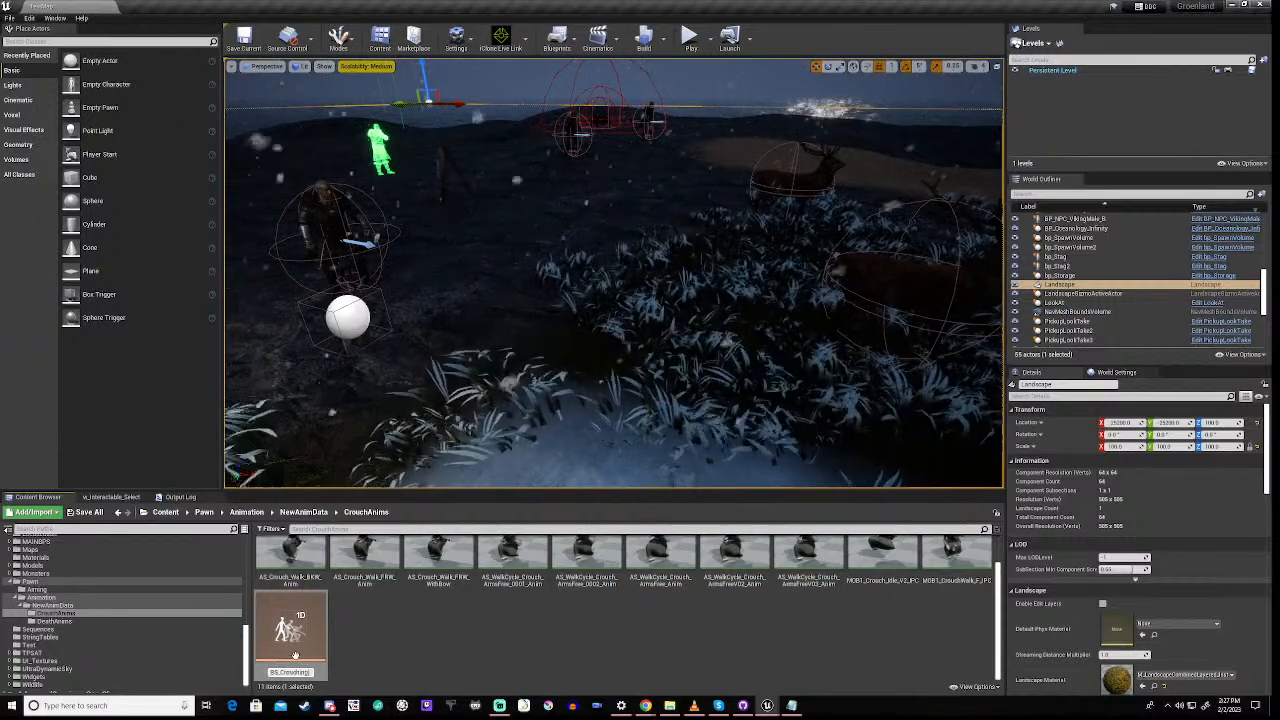
{"action": "key", "text": "Return"}
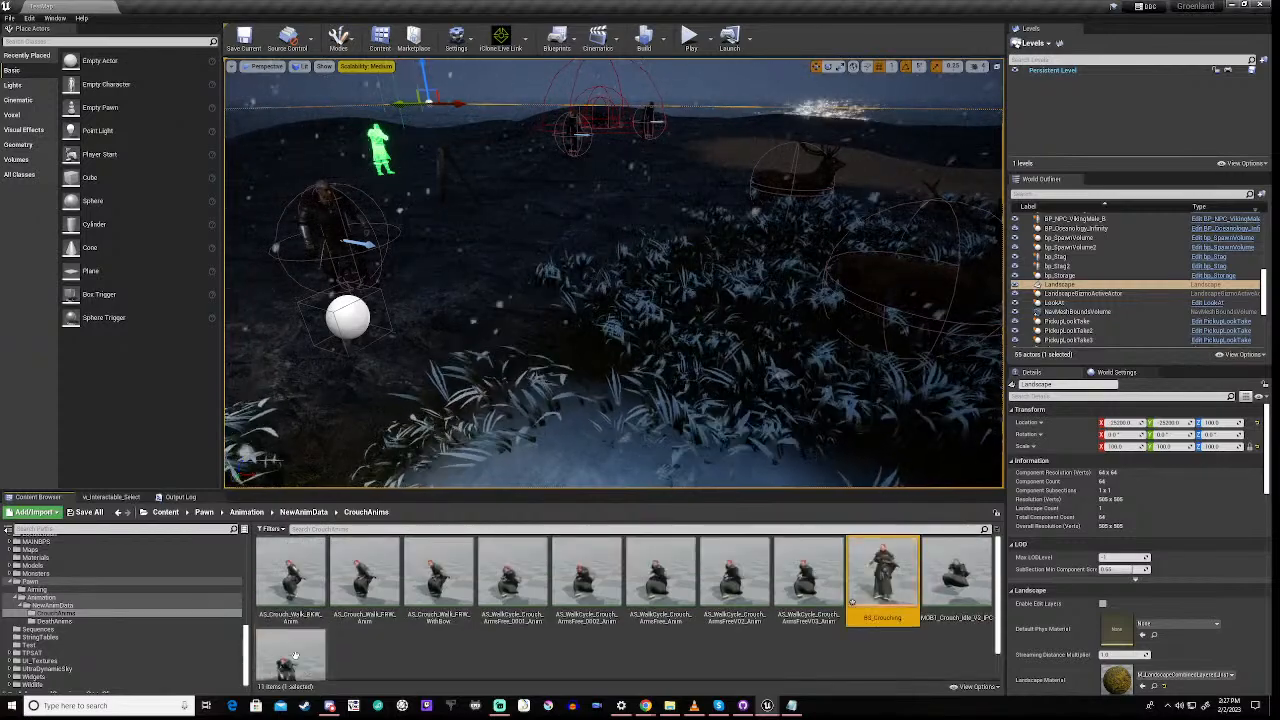
{"action": "left_click", "coordinate": [631, 649]}
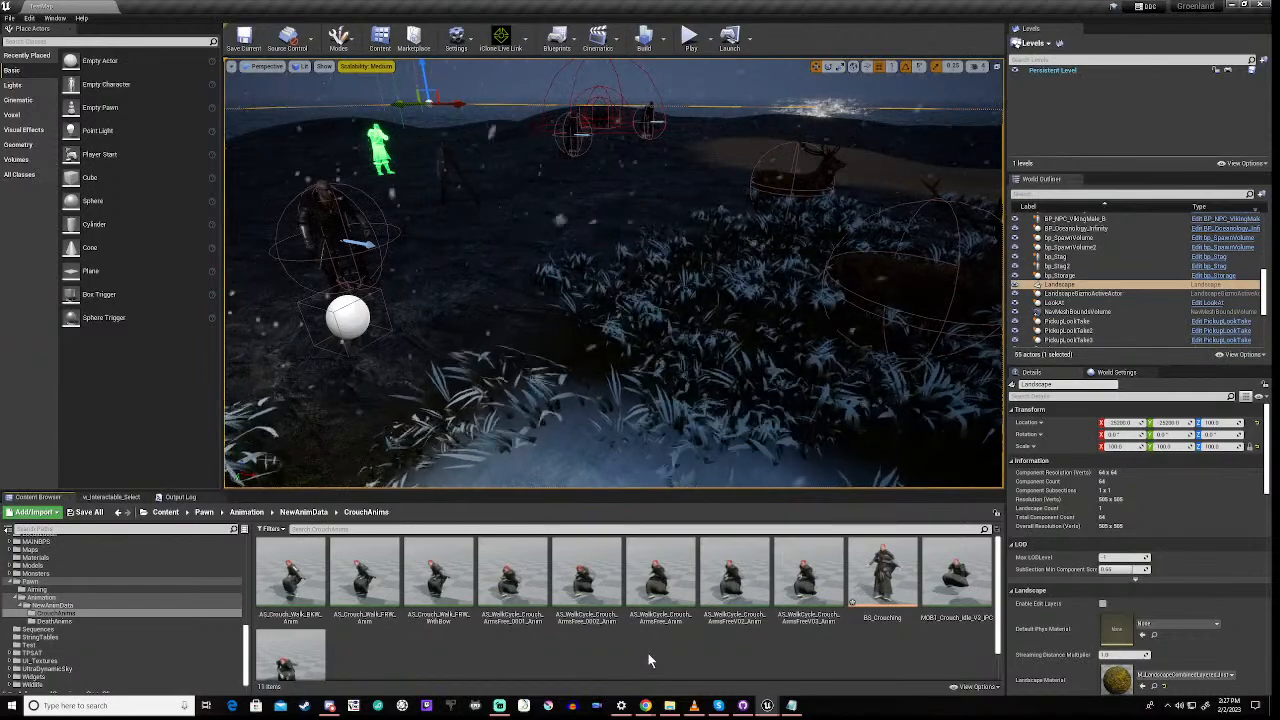
{"action": "double_click", "coordinate": [882, 575]}
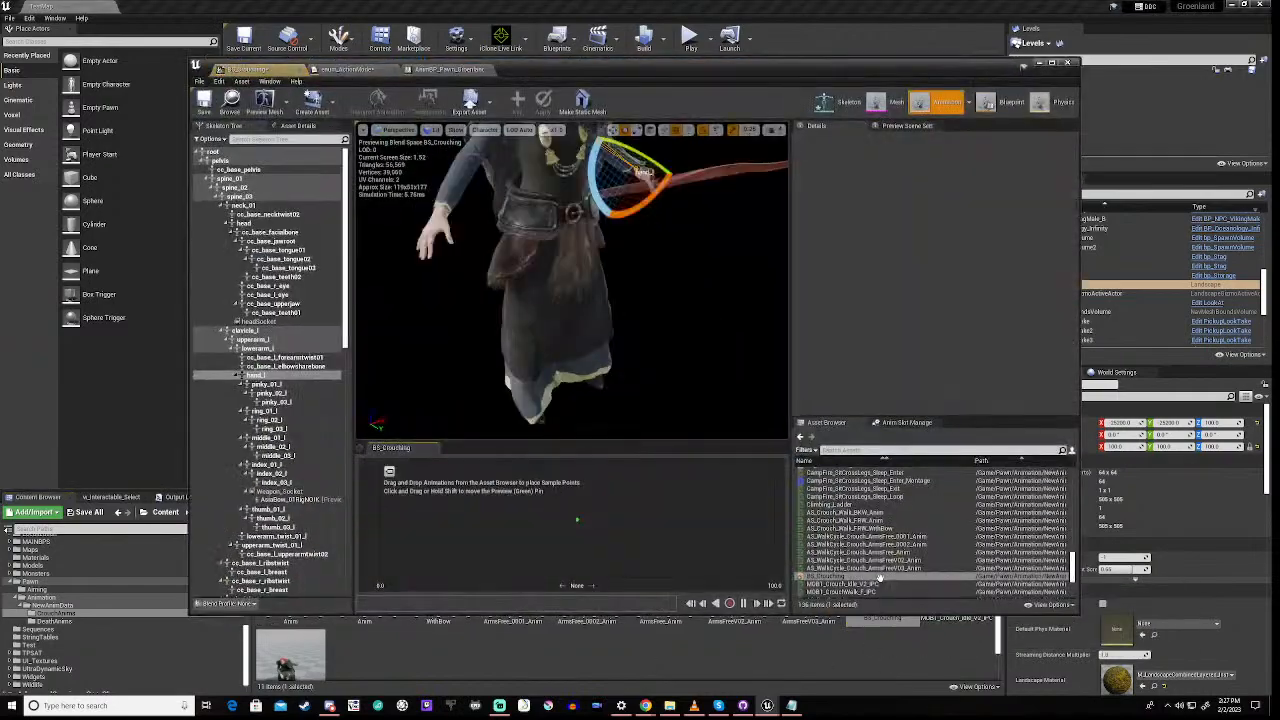
Name the horizontal axis of BS_Crouching Speed and set its minimum value to -50
{"action": "left_click", "coordinate": [300, 126]}
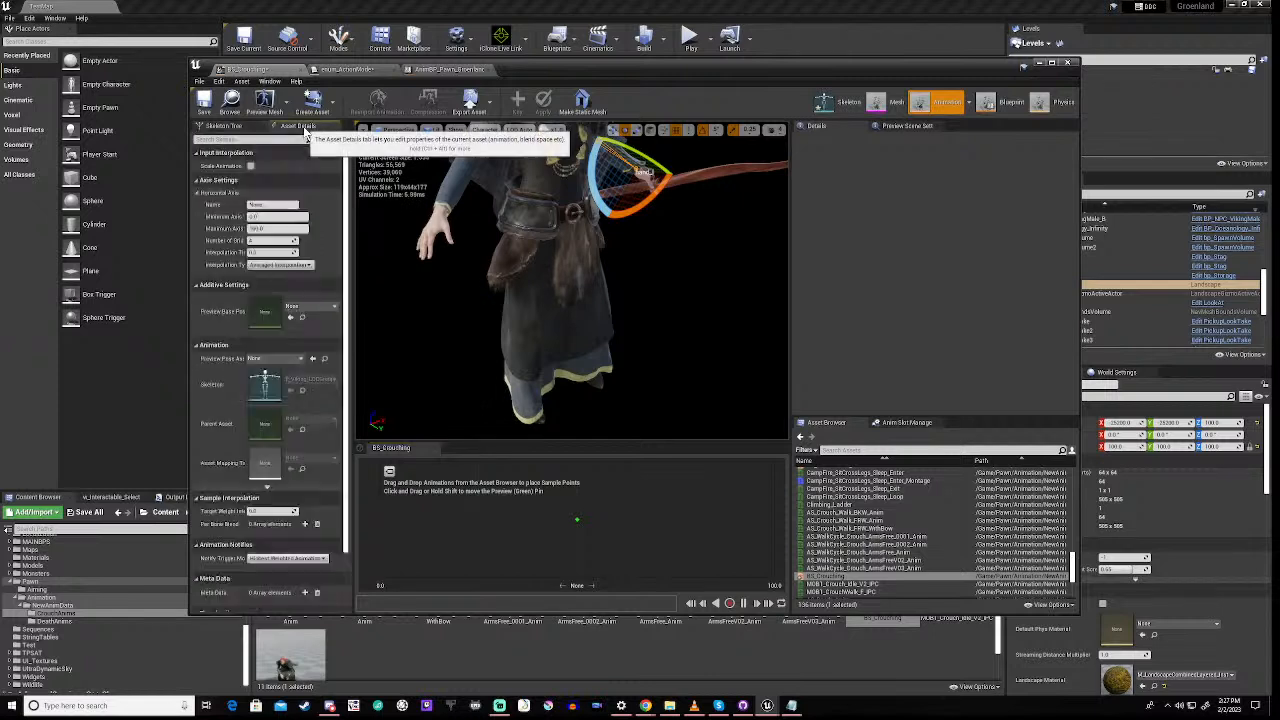
{"action": "left_click", "coordinate": [262, 205]}
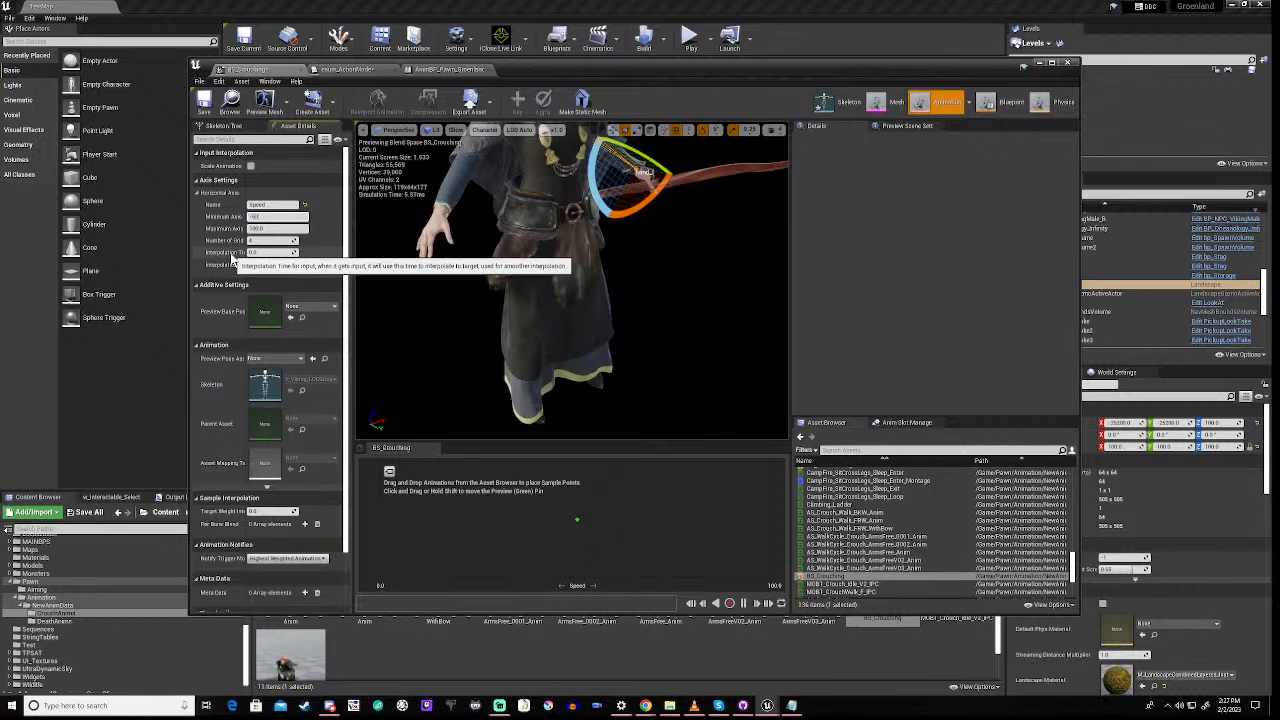
{"action": "key", "text": "Return"}
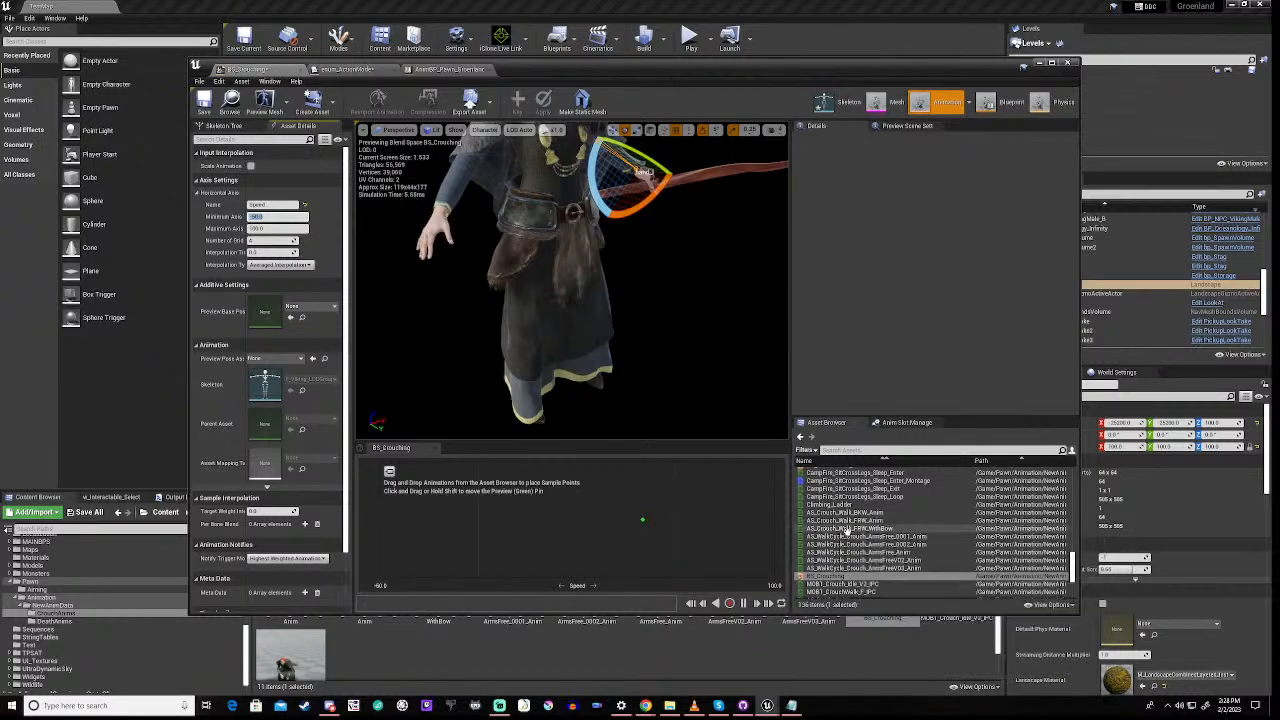
Place AS_Crouch_Walk_FRW_WithBow at speed 100 and AS_Crouch_Walk_BKW_Anim at speed -50, and save the blend space
{"action": "left_click_drag", "start_coordinate": [845, 529], "coordinate": [774, 519]}
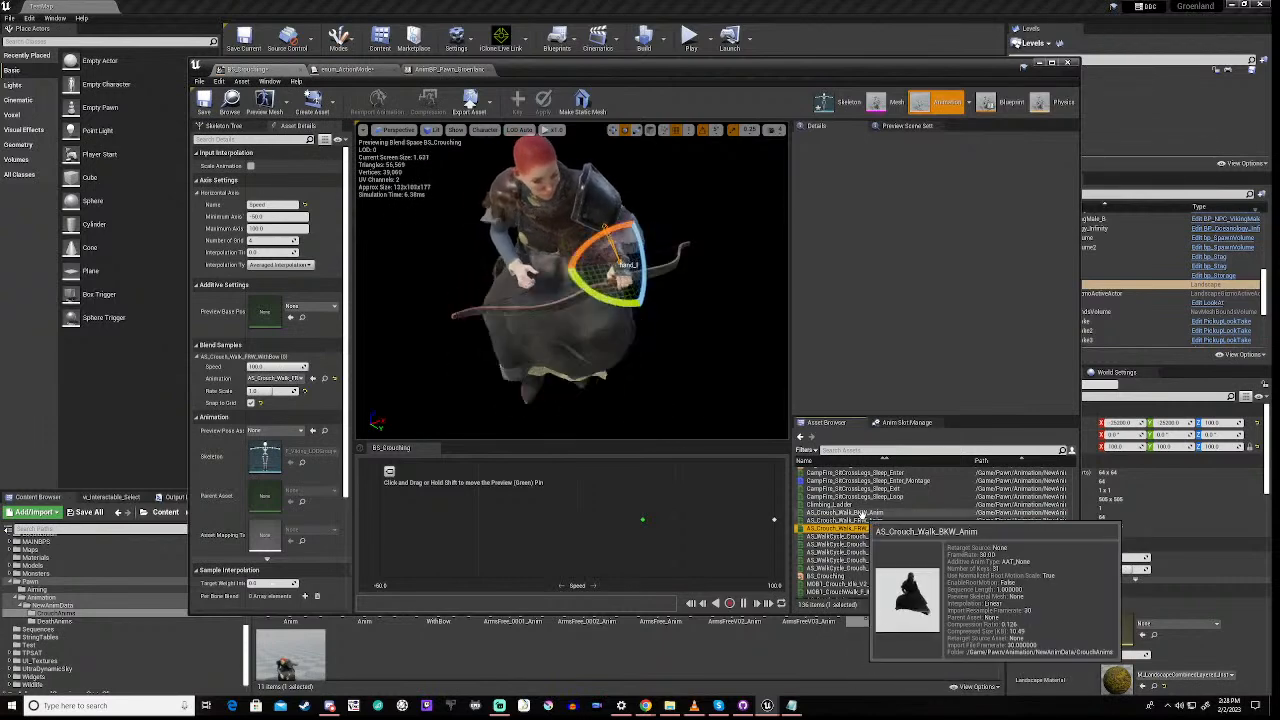
{"action": "left_click", "coordinate": [822, 513]}
{"action": "left_click_drag", "start_coordinate": [822, 516], "coordinate": [380, 519]}
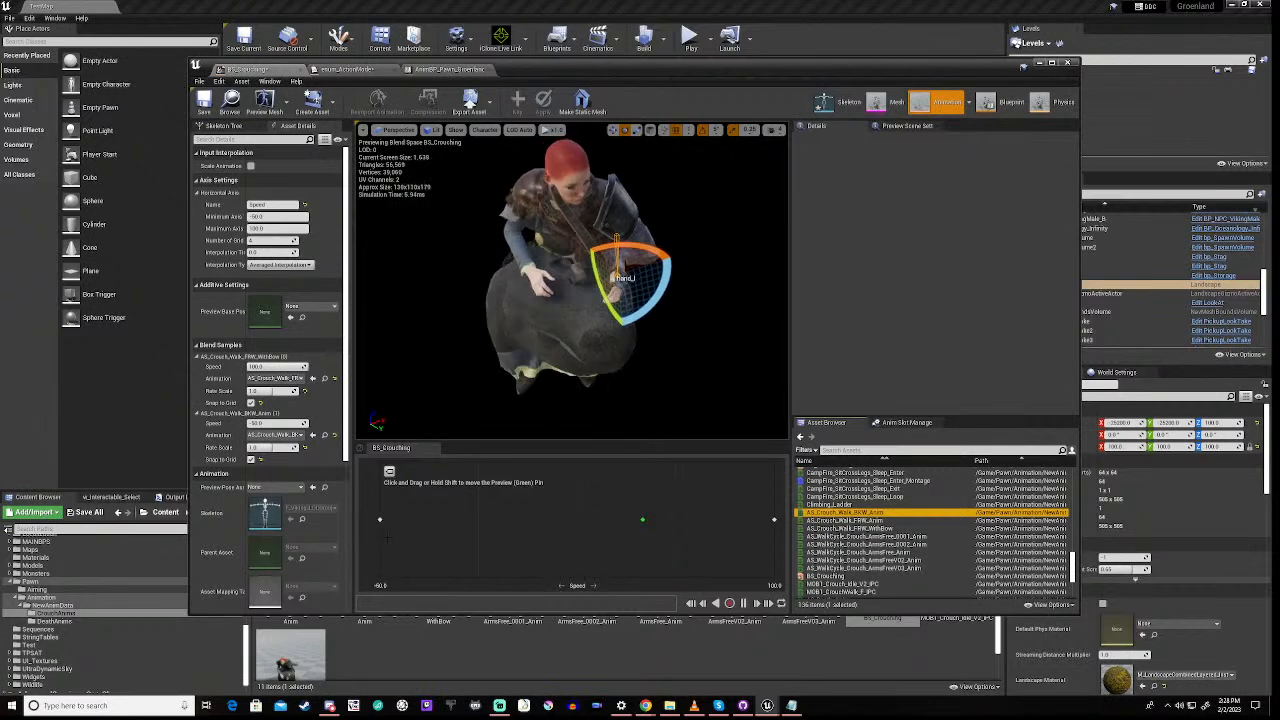
{"action": "left_click", "coordinate": [204, 100]}
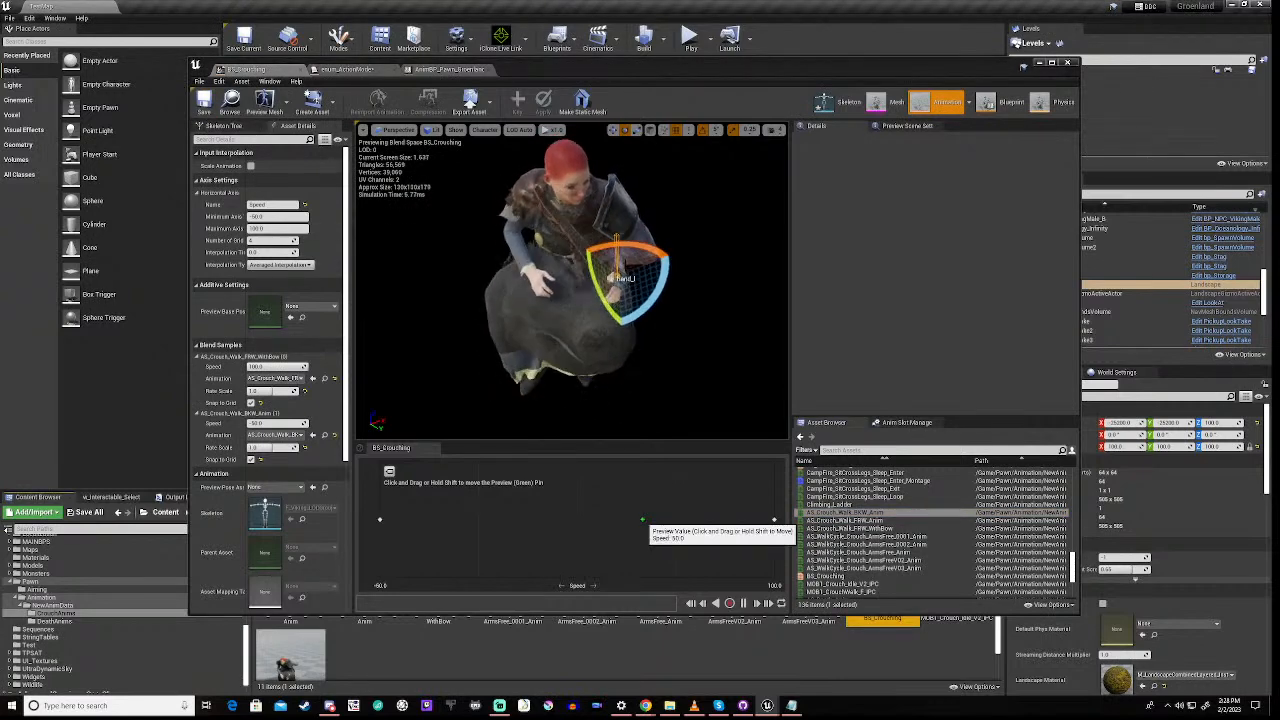
Add MOB1_Crouch_Idle_V2_IPC as a sample at speed 25, preview the blend along the speed axis, and save the blend space
{"action": "left_click_drag", "start_coordinate": [642, 519], "coordinate": [577, 520]}
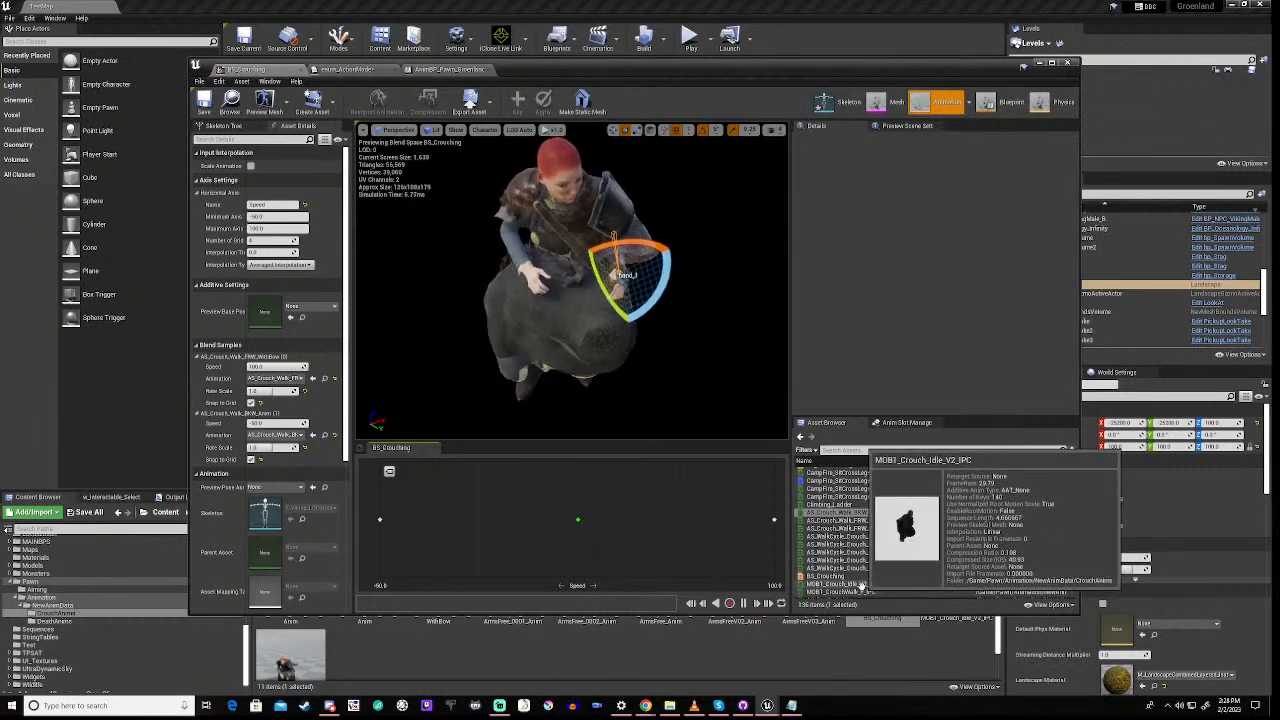
{"action": "left_click_drag", "start_coordinate": [861, 586], "coordinate": [592, 520]}
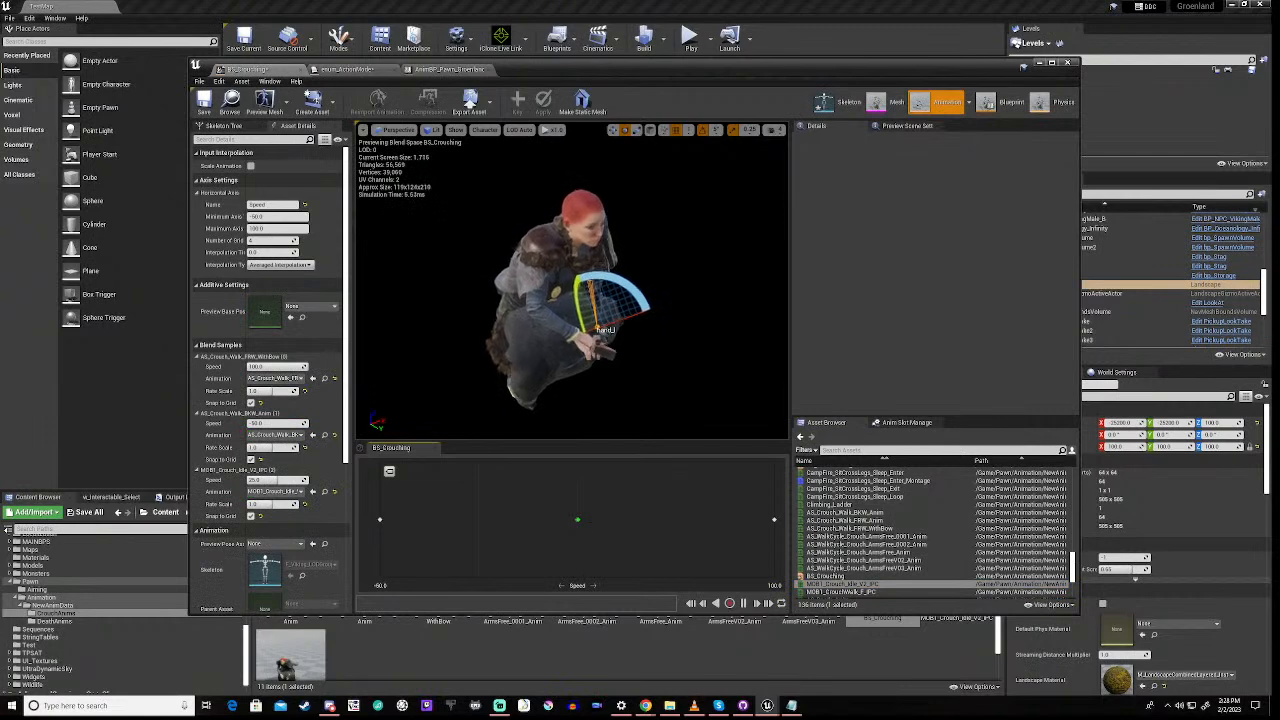
{"action": "left_click_drag", "start_coordinate": [577, 520], "coordinate": [683, 519]}
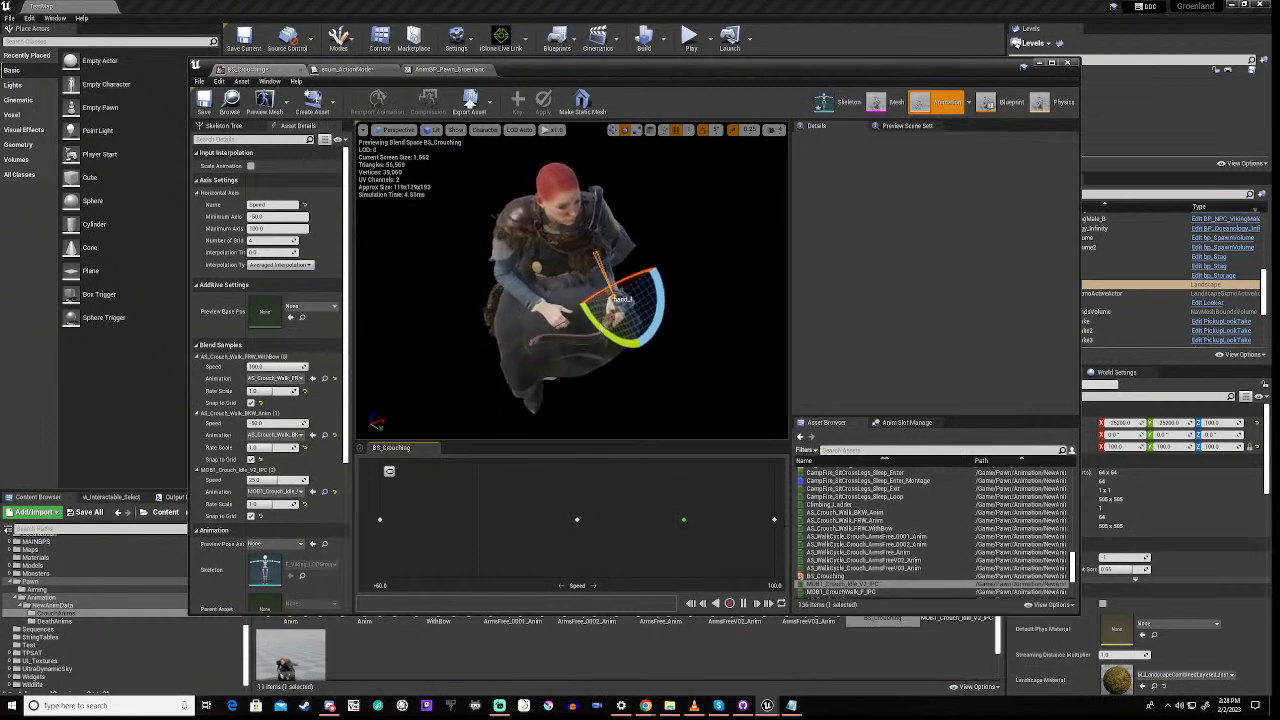
{"action": "left_click_drag", "start_coordinate": [683, 519], "coordinate": [390, 520]}
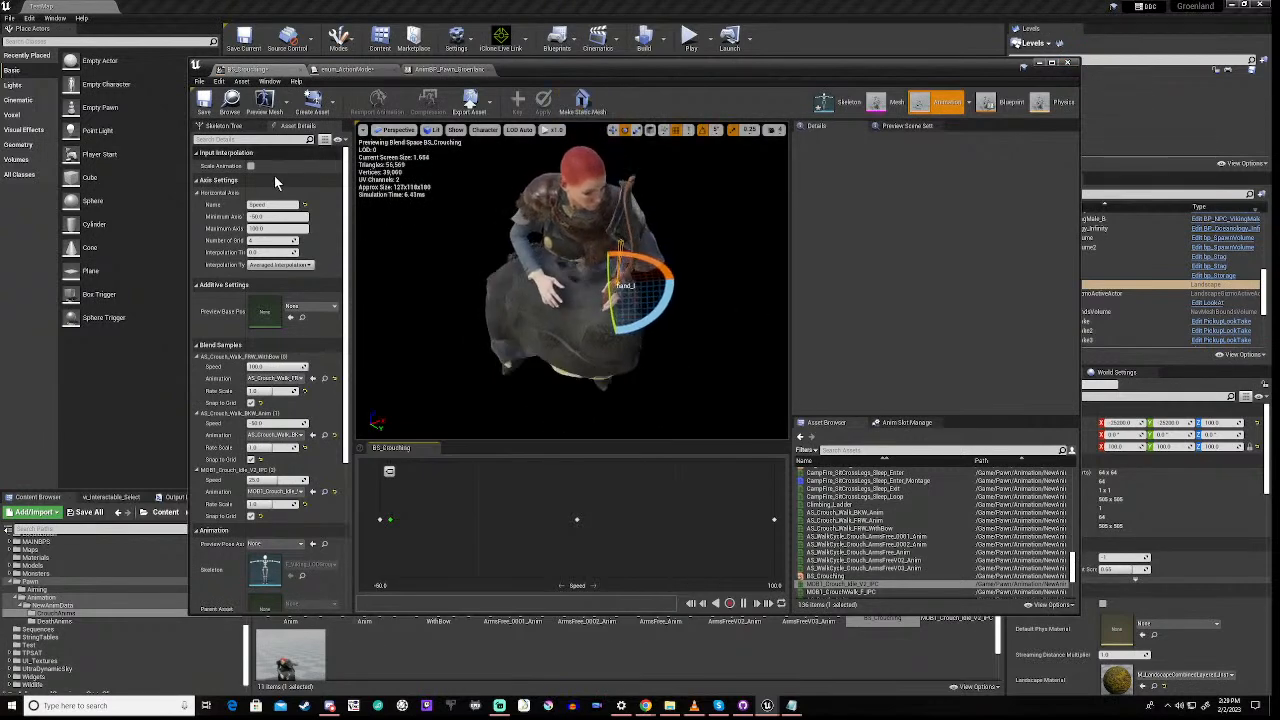
{"action": "left_click", "coordinate": [209, 111]}
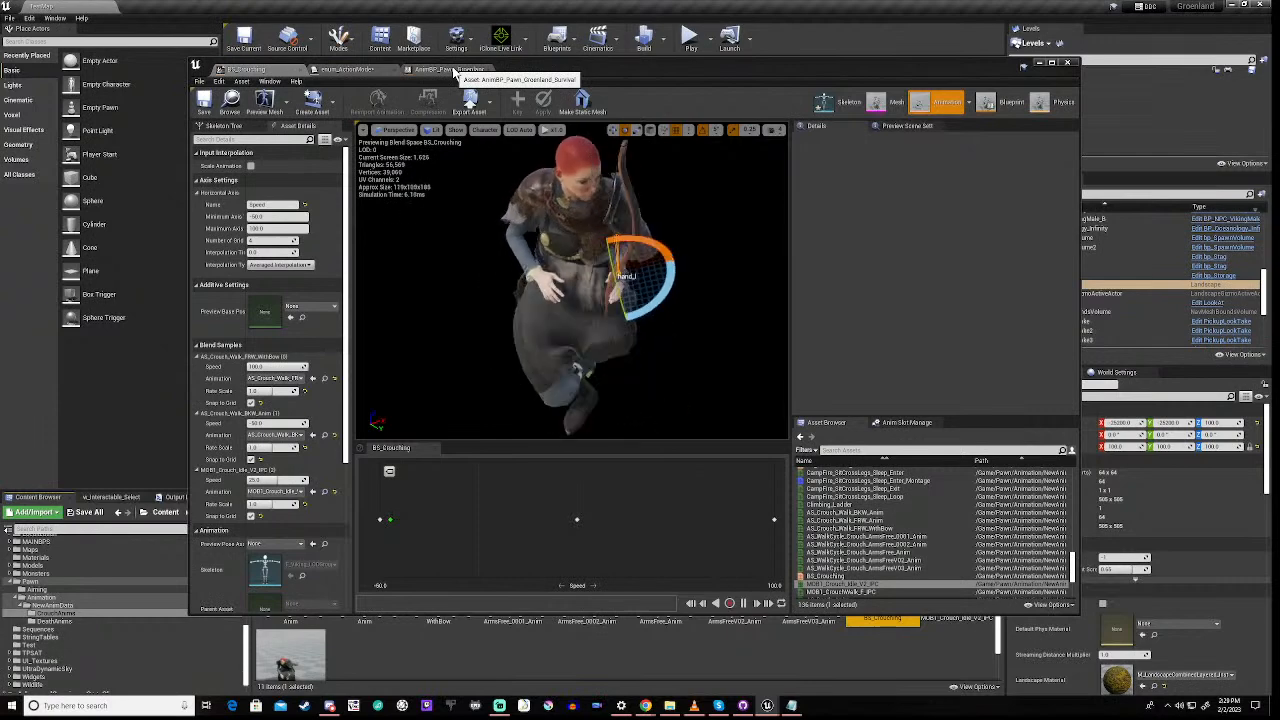
Open the Crouching state of the BaseLocomotion state machine in AnimBP_Pawn_Greenland_Survival
{"action": "left_click", "coordinate": [1012, 104]}
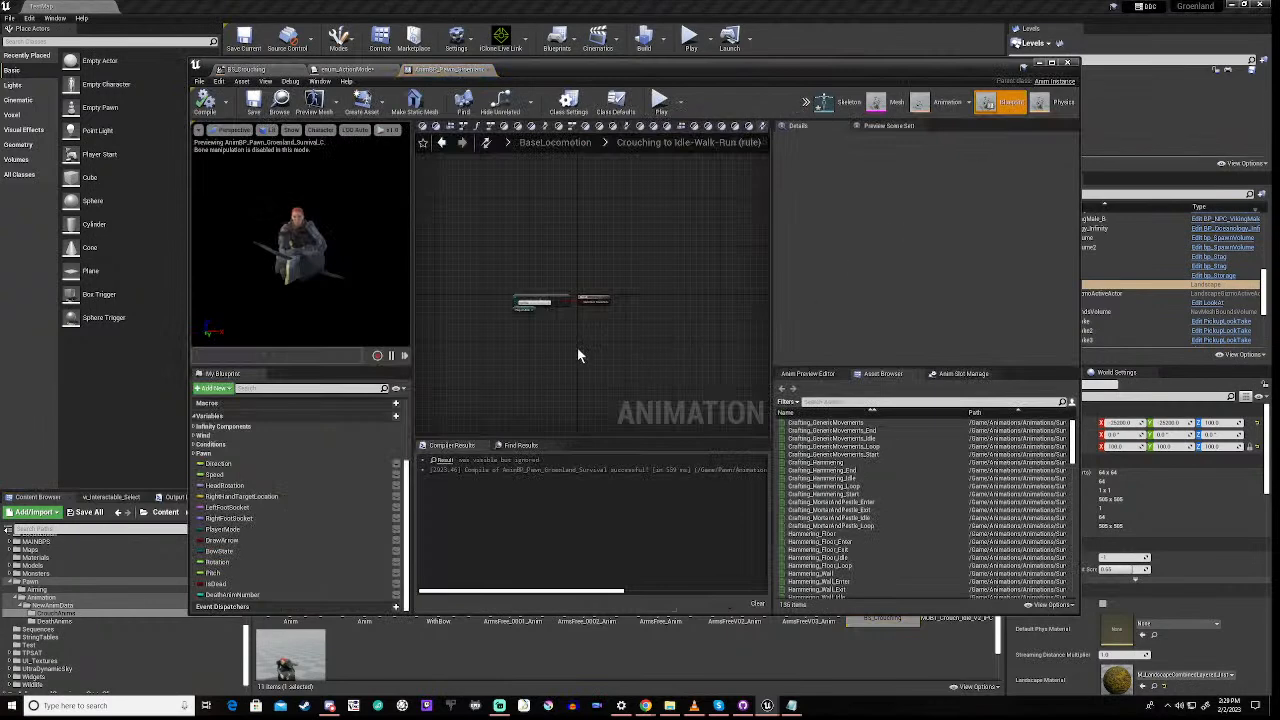
{"action": "right_click_drag", "start_coordinate": [578, 349], "coordinate": [575, 328]}
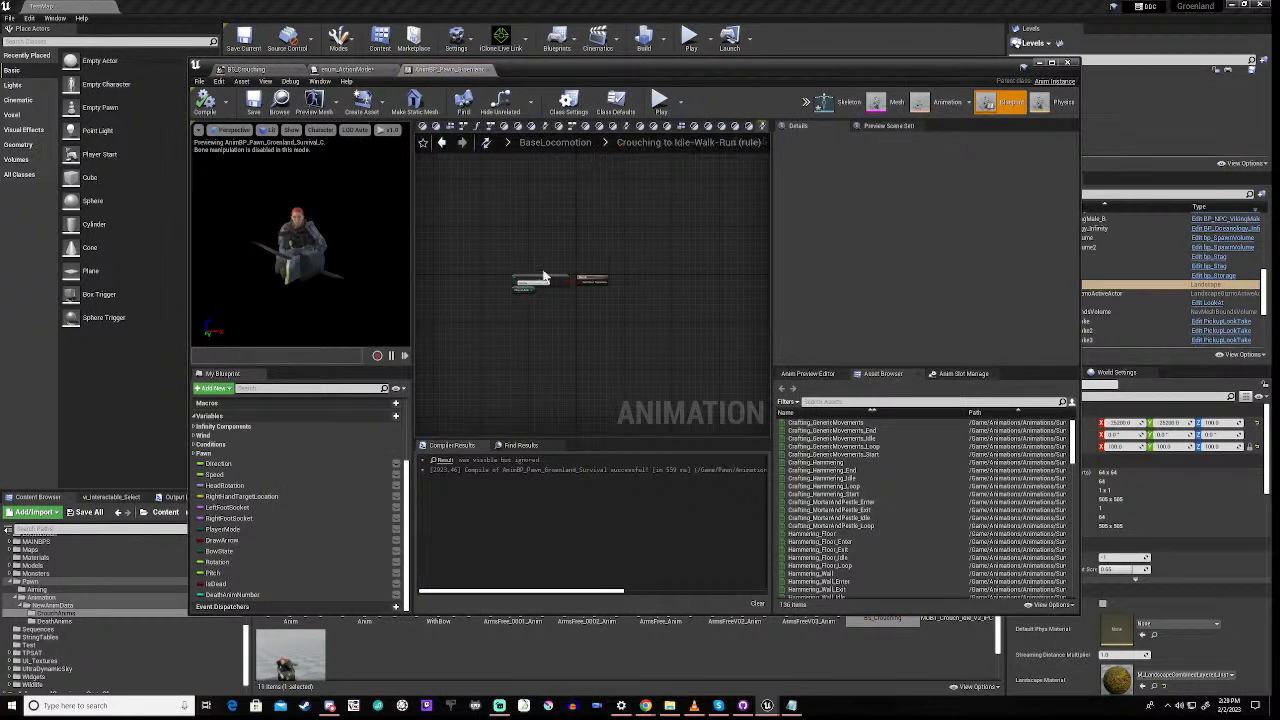
{"action": "left_click", "coordinate": [582, 148]}
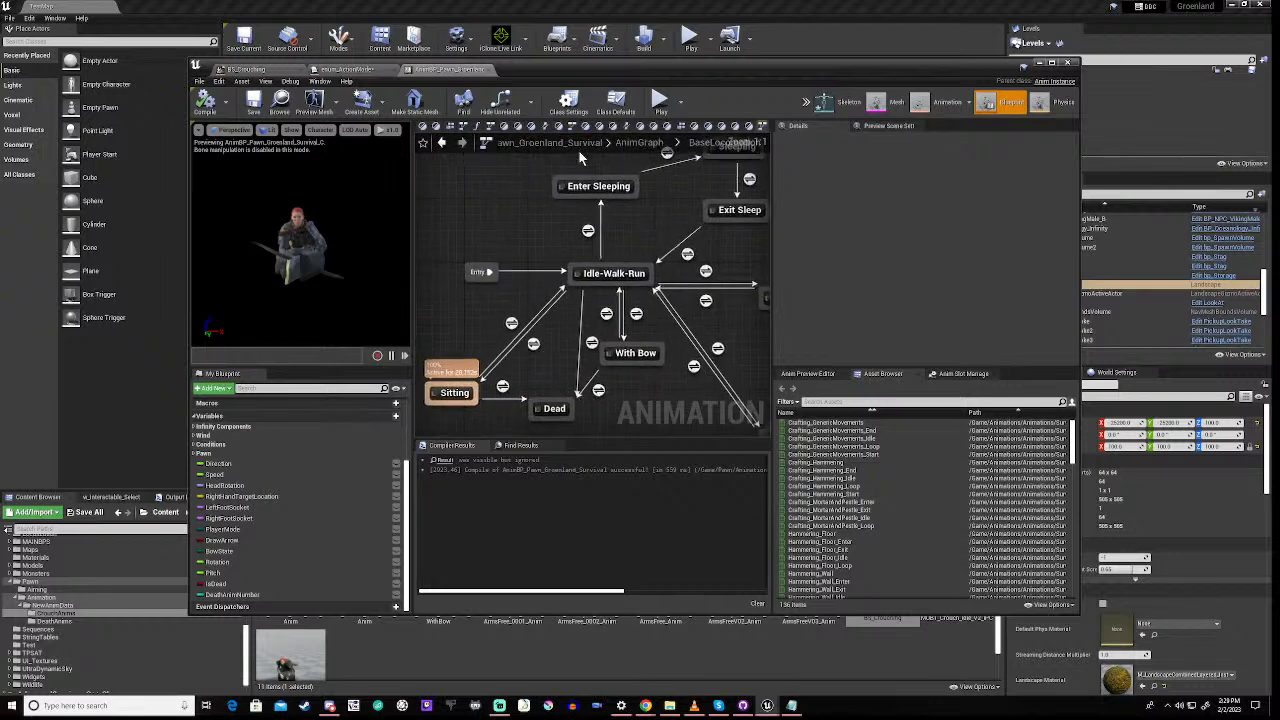
{"action": "right_click_drag", "start_coordinate": [639, 402], "coordinate": [468, 252]}
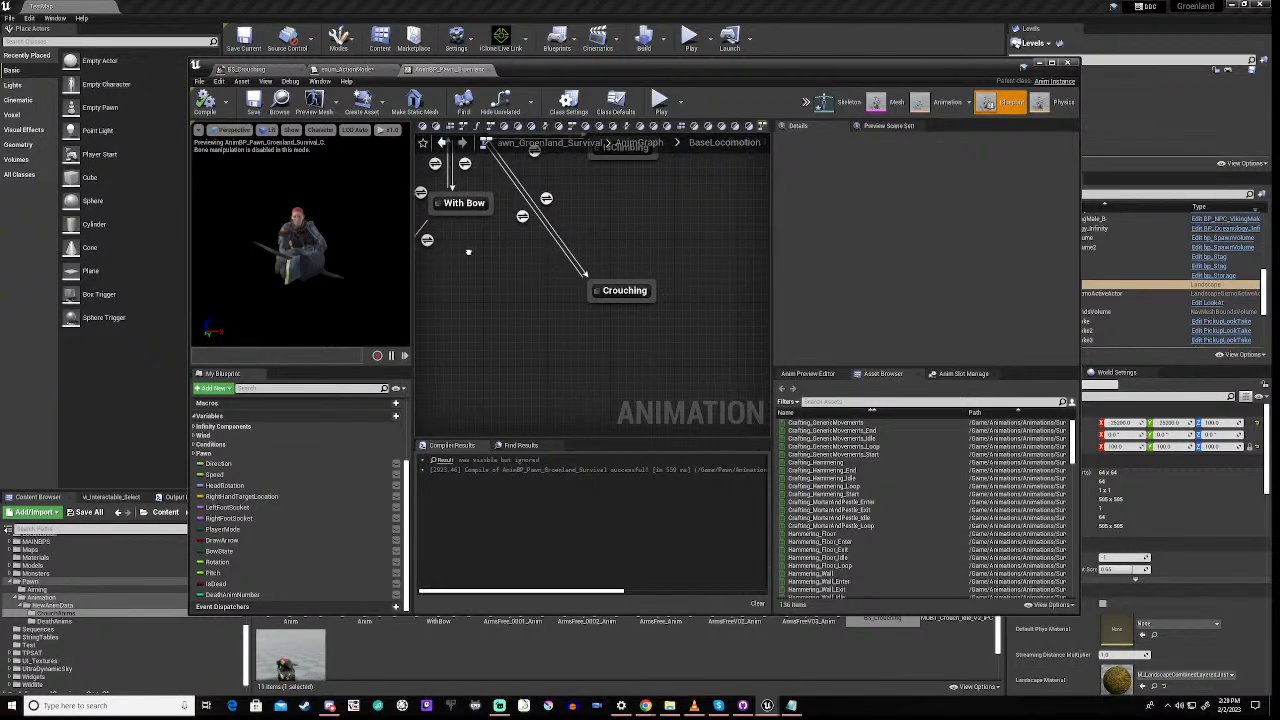
{"action": "double_click", "coordinate": [620, 292]}
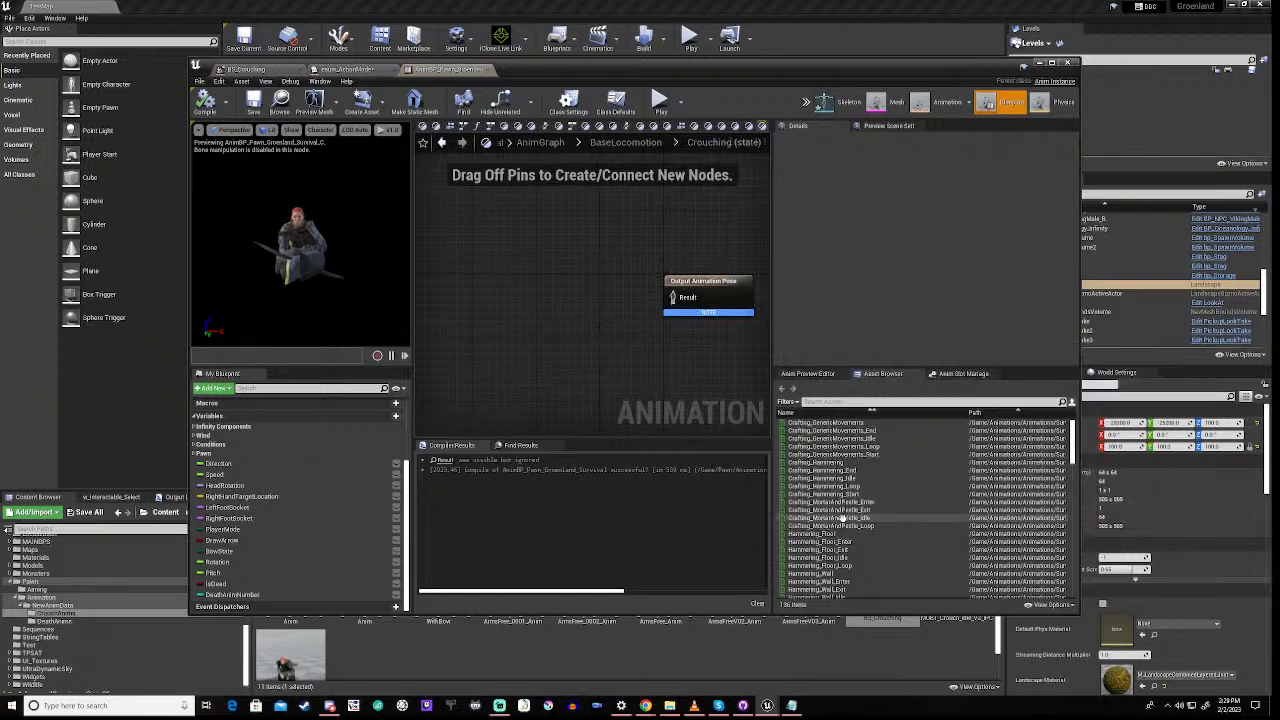
Add the BS_Crouching blend space to the Crouching state and connect it to the Output Animation Pose
{"action": "scroll", "coordinate": [947, 487], "scroll_direction": "down", "scroll_amount": 1}
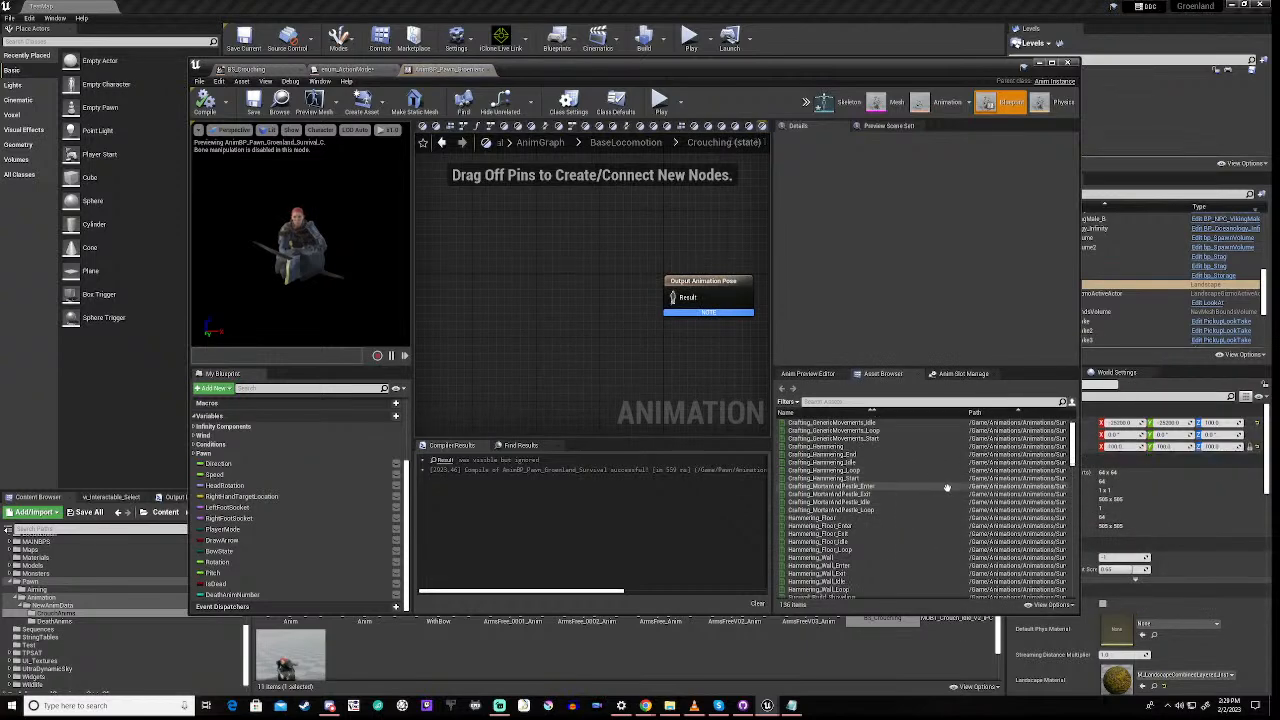
{"action": "scroll", "coordinate": [947, 487], "scroll_direction": "down", "scroll_amount": 5}
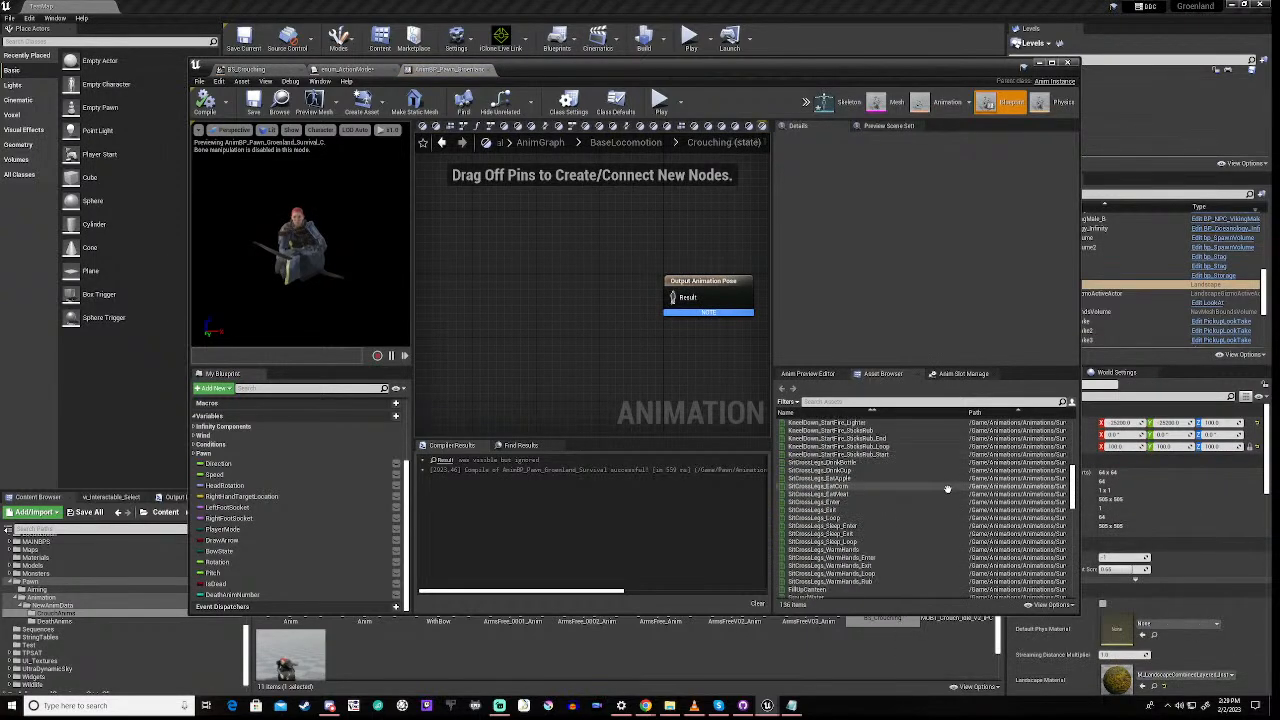
{"action": "scroll", "coordinate": [947, 487], "scroll_direction": "down", "scroll_amount": 6}
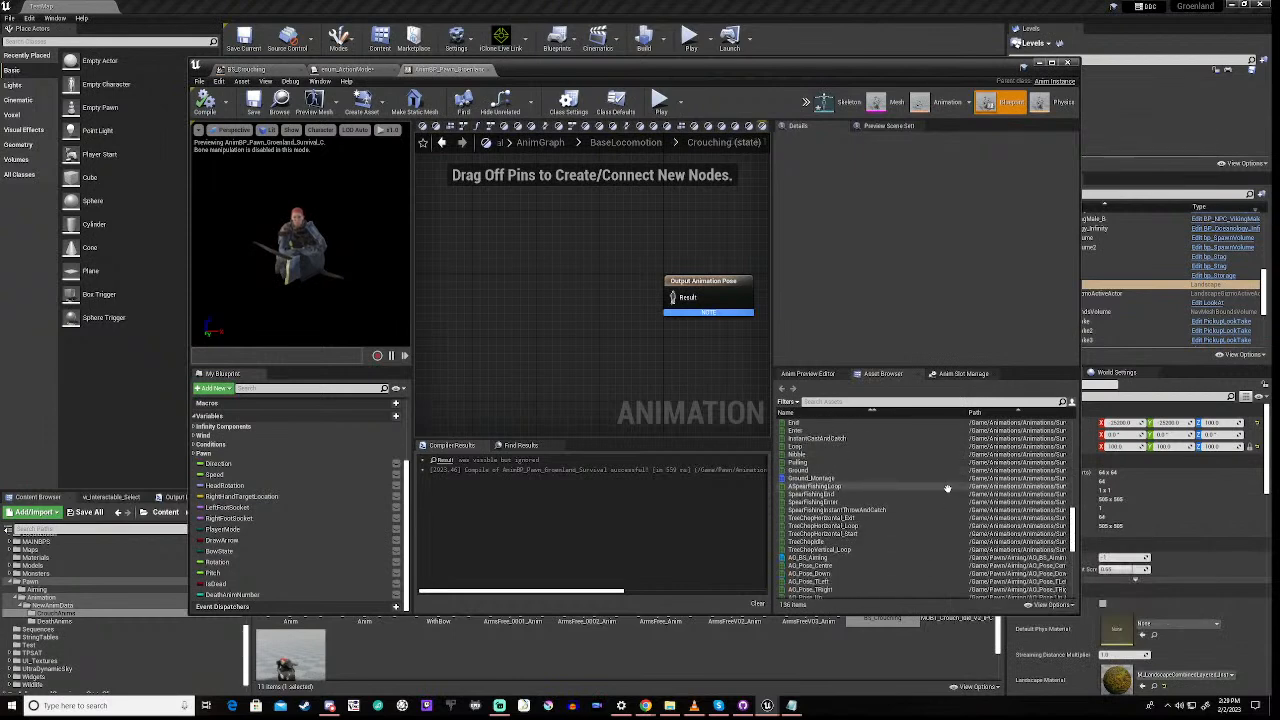
{"action": "scroll", "coordinate": [947, 487], "scroll_direction": "down", "scroll_amount": 3}
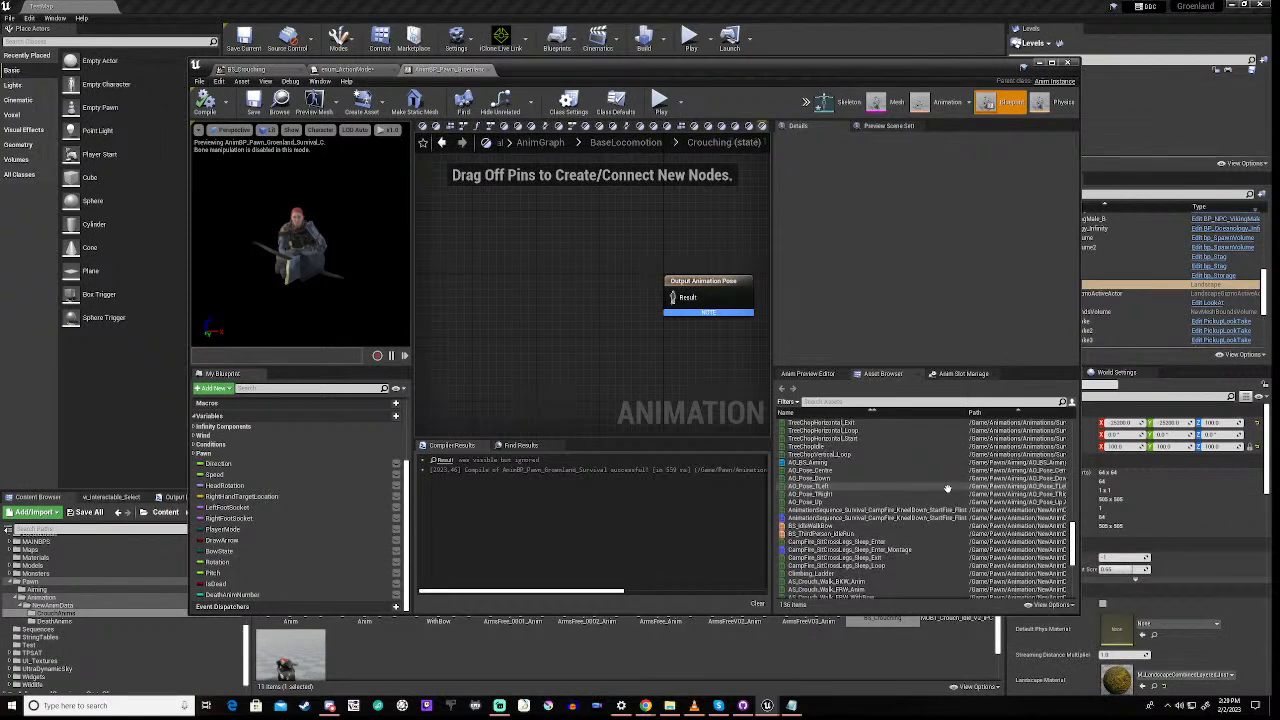
{"action": "scroll", "coordinate": [947, 487], "scroll_direction": "down", "scroll_amount": 3}
{"action": "scroll", "coordinate": [947, 487], "scroll_direction": "up", "scroll_amount": 3}
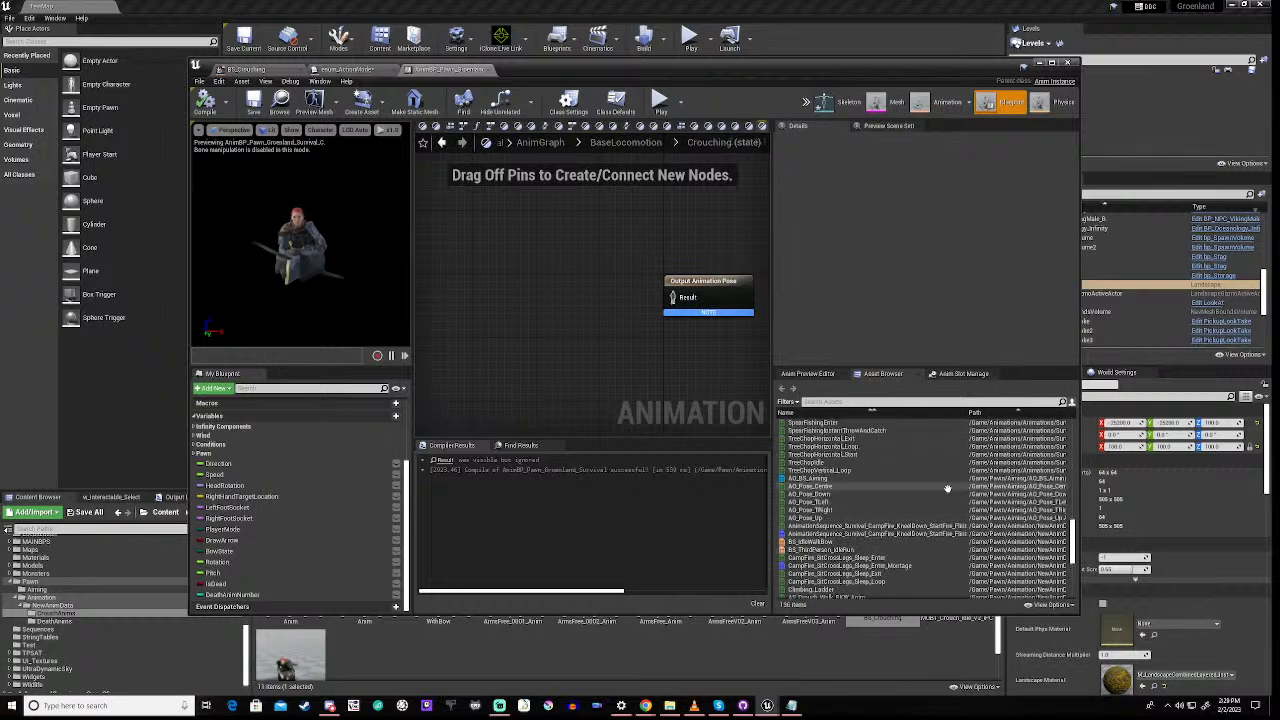
{"action": "scroll", "coordinate": [947, 487], "scroll_direction": "down", "scroll_amount": 10}
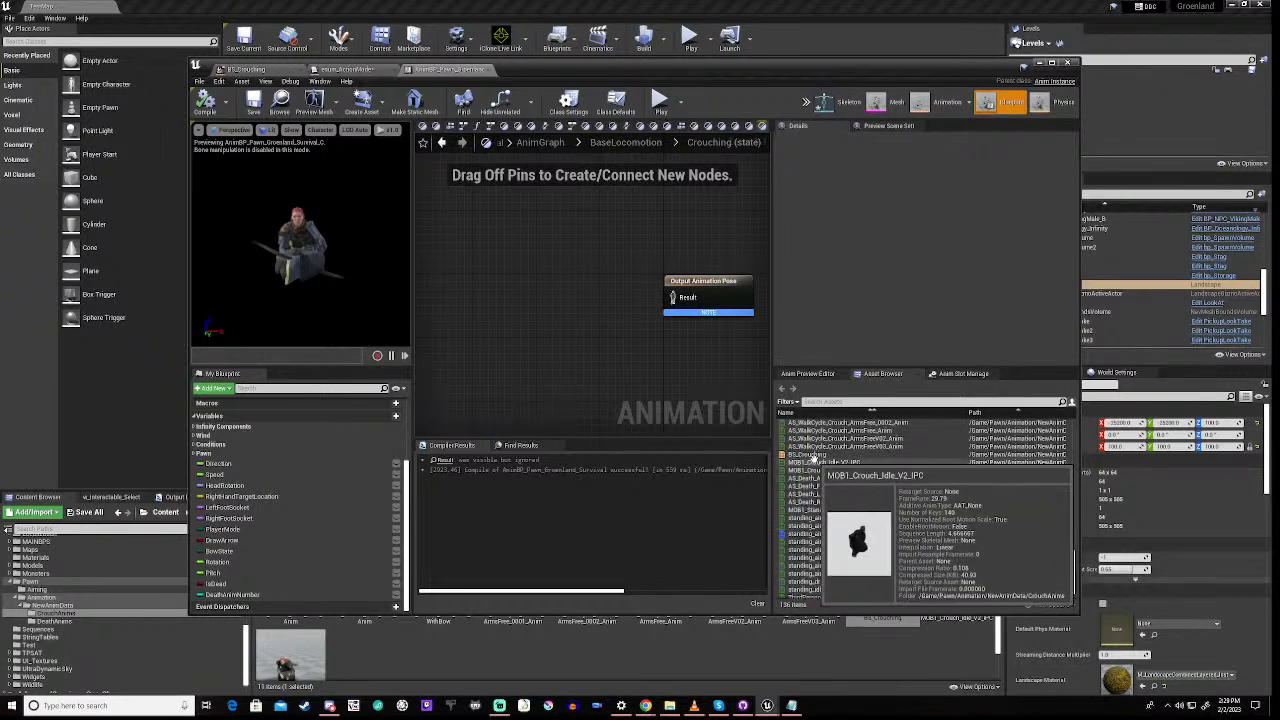
{"action": "mouse_move", "coordinate": [814, 456]}
{"action": "left_click_drag", "start_coordinate": [814, 456], "coordinate": [678, 304]}
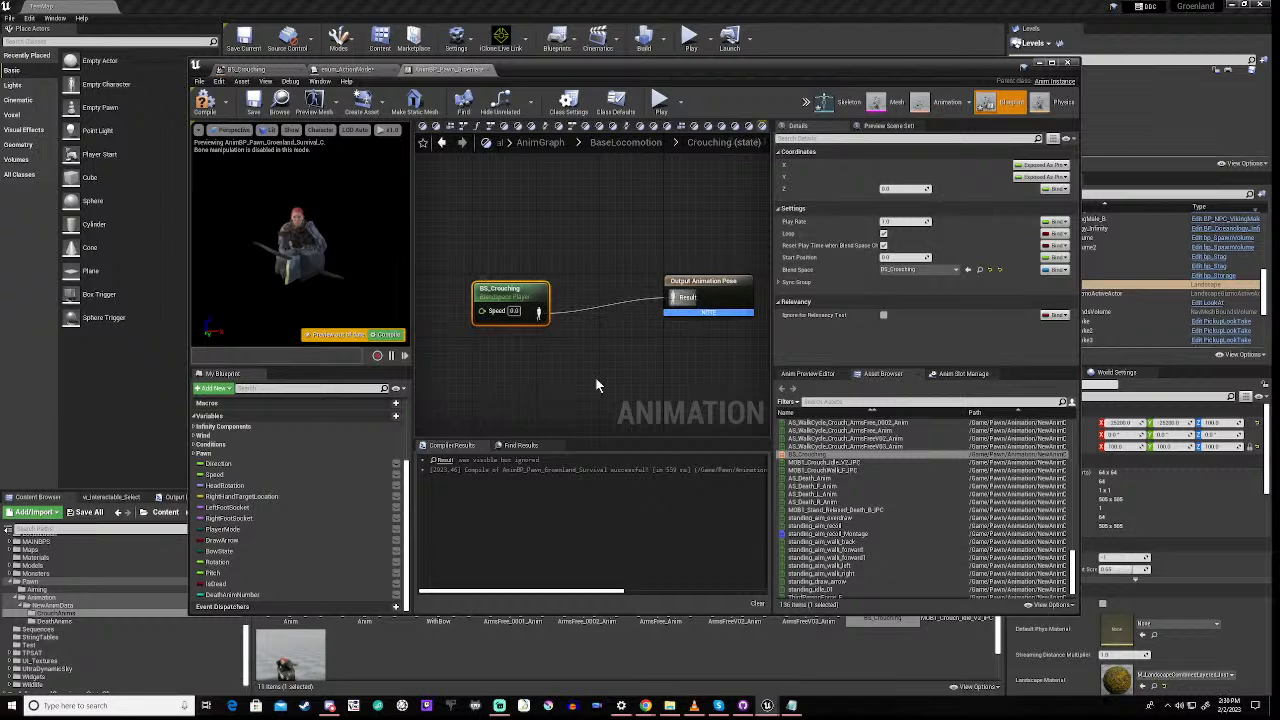
Feed the Speed variable into the Speed input of BS_Crouching and compile the animation blueprint
{"action": "right_click_drag", "start_coordinate": [510, 364], "coordinate": [678, 343]}
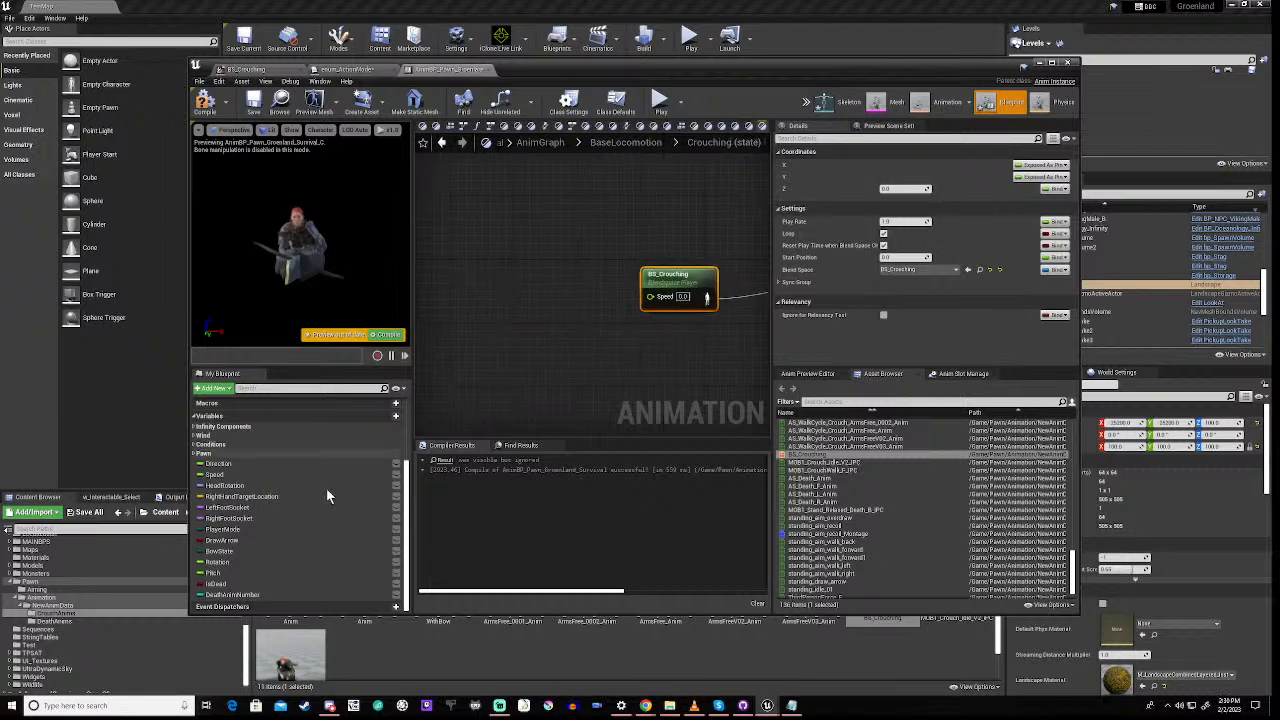
{"action": "left_click", "coordinate": [215, 474]}
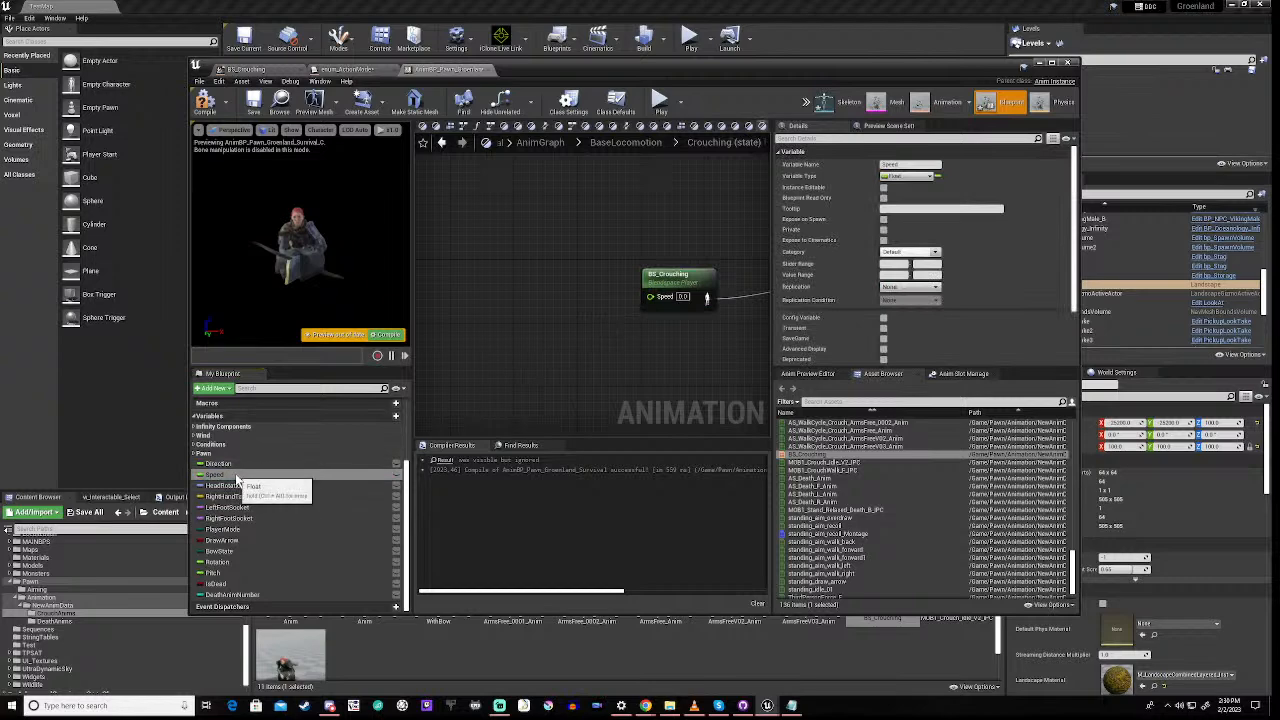
{"action": "left_click_drag", "start_coordinate": [230, 474], "coordinate": [583, 310], "text": "ctrl"}
{"action": "left_click", "coordinate": [602, 316]}
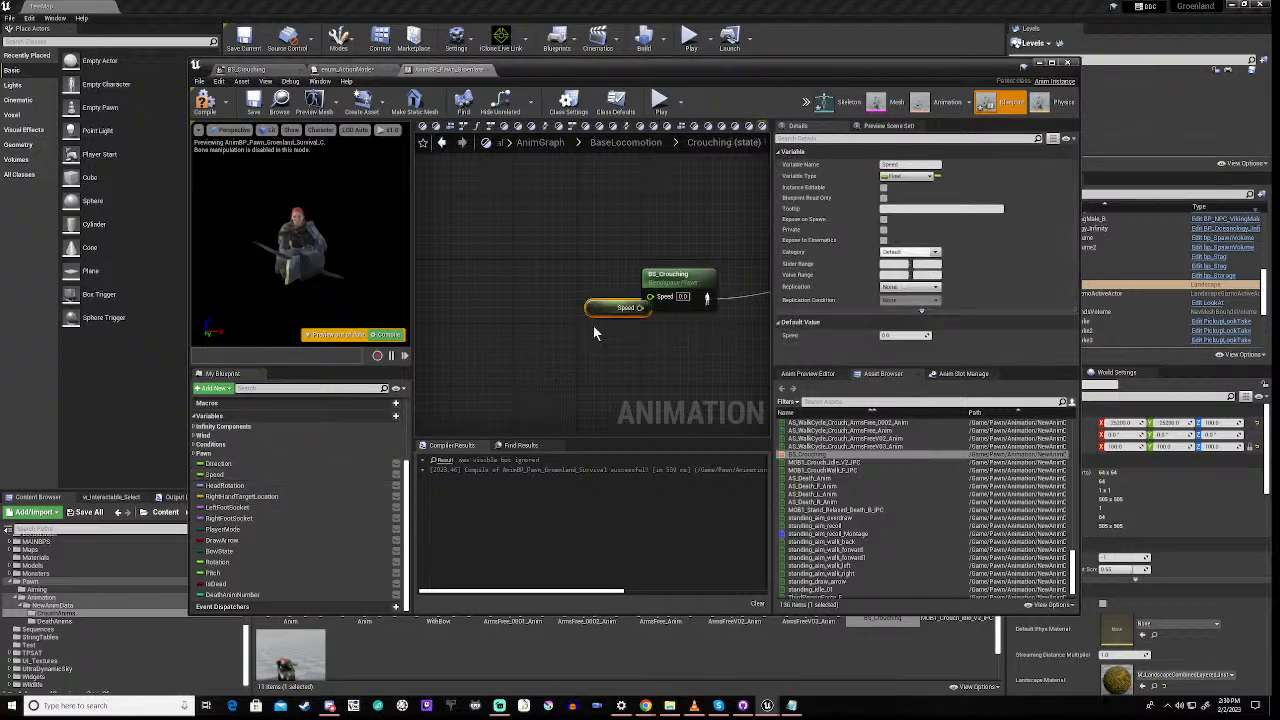
{"action": "left_click_drag", "start_coordinate": [616, 312], "coordinate": [651, 297]}
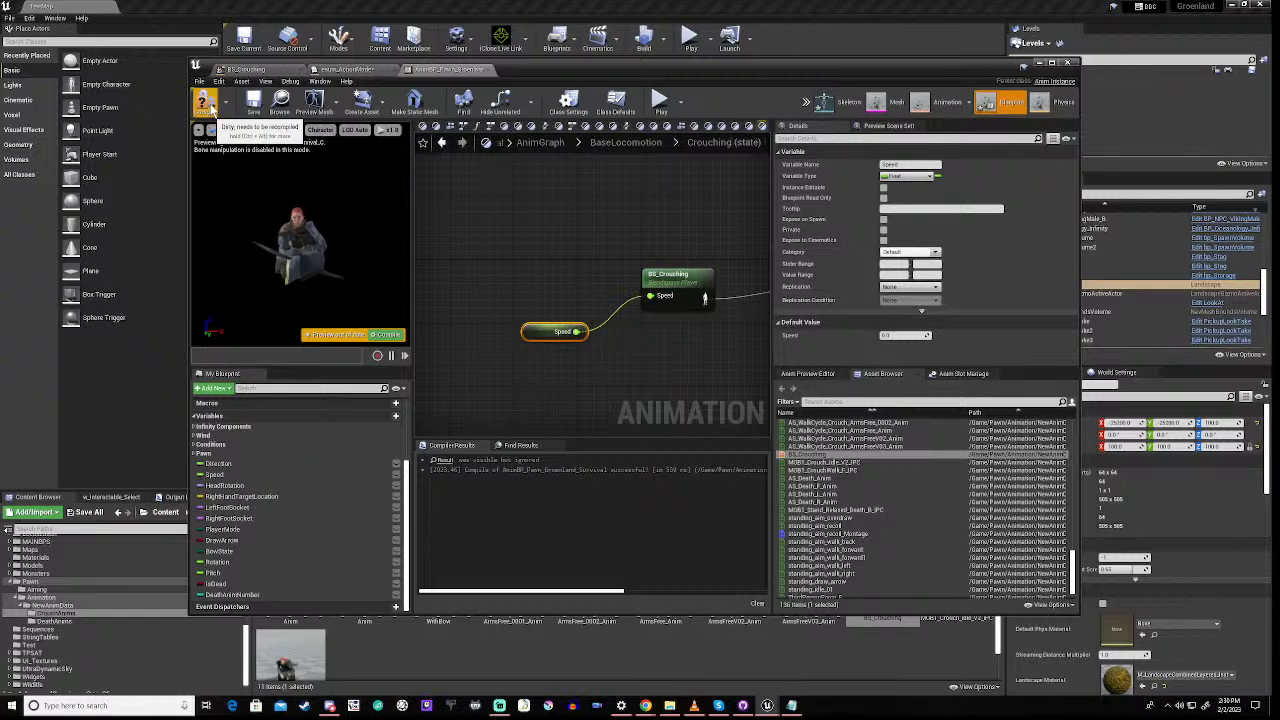
{"action": "left_click", "coordinate": [204, 103]}
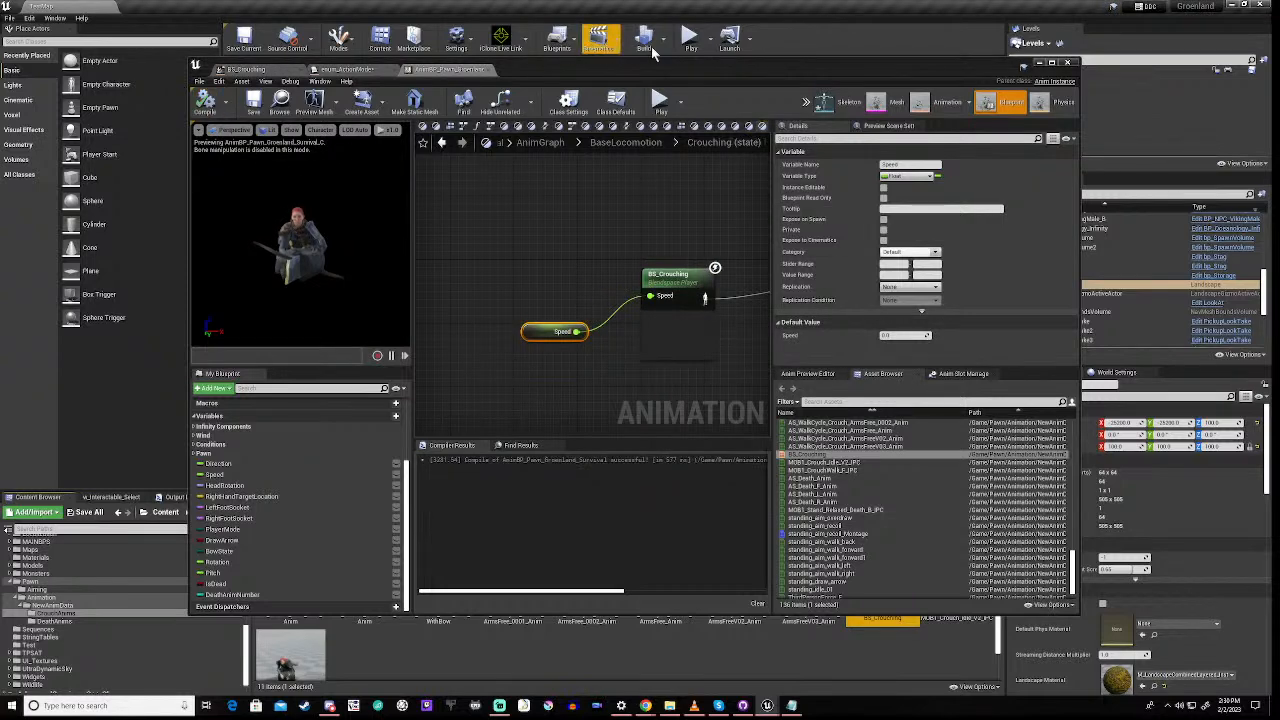
Play the level to test the character's crouching and walking animations, and end the play session
{"action": "left_click_drag", "start_coordinate": [672, 64], "coordinate": [664, 513]}
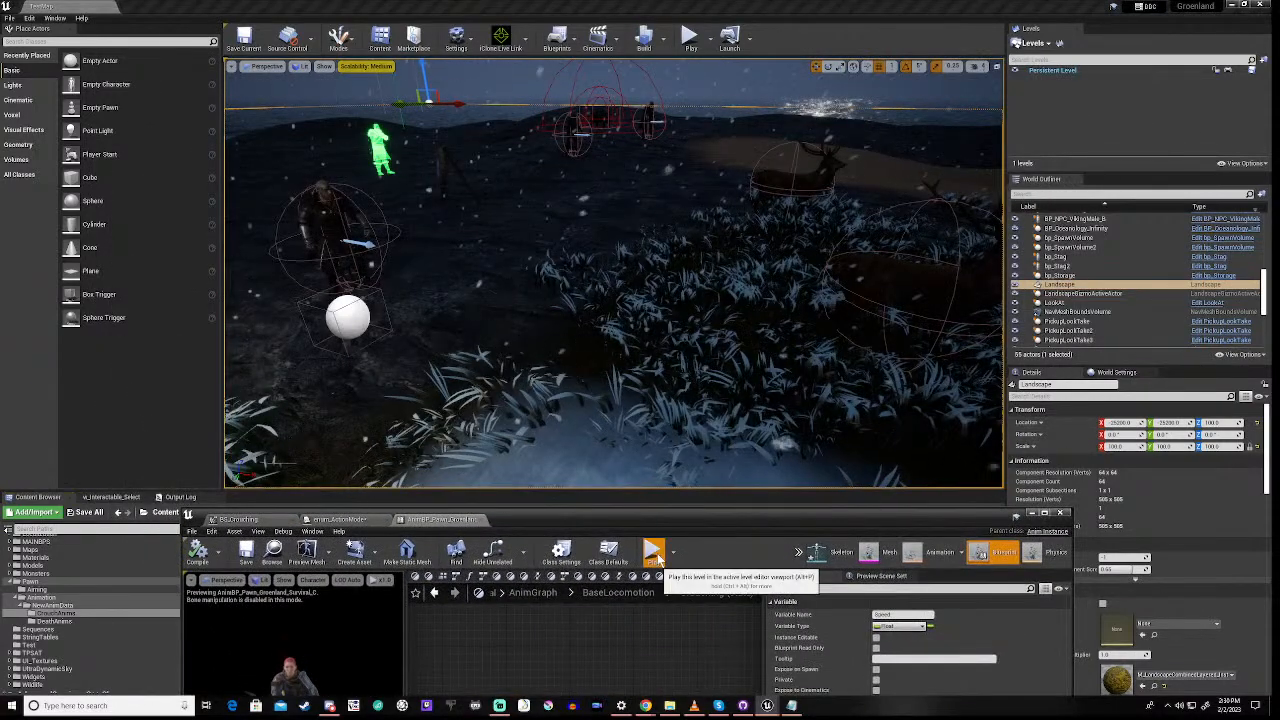
{"action": "left_click", "coordinate": [658, 560]}
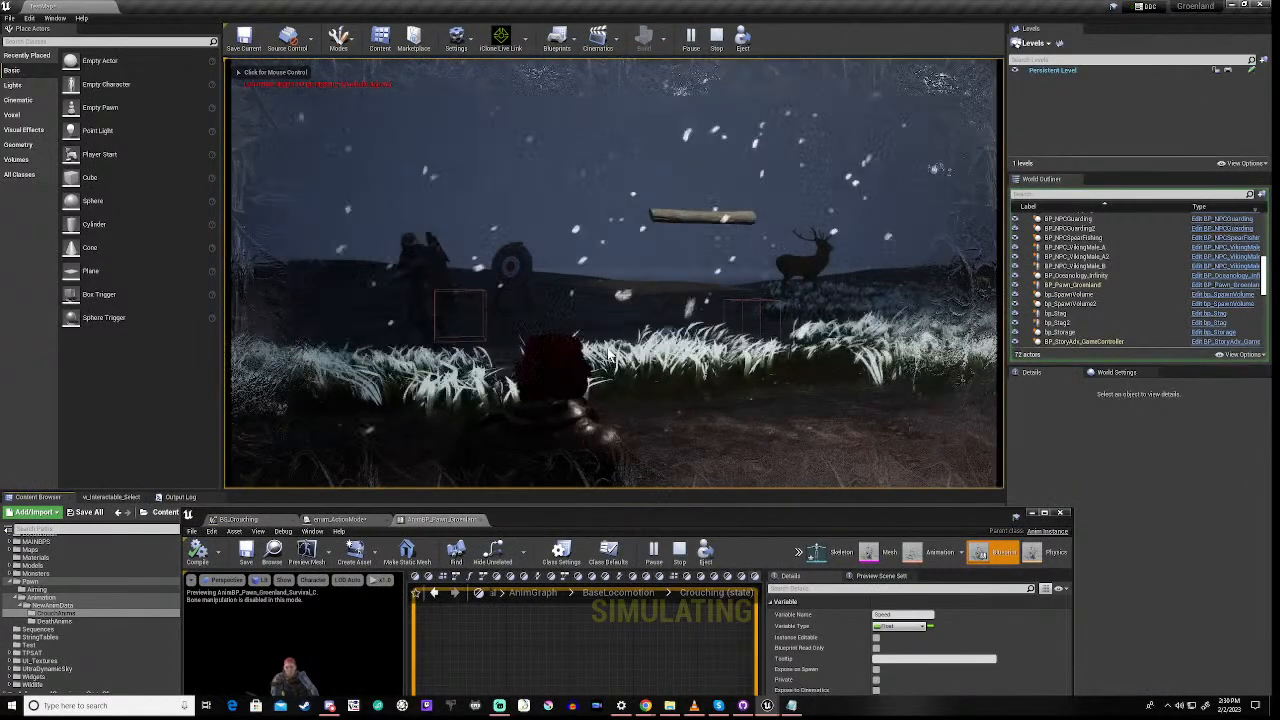
{"action": "left_click", "coordinate": [610, 355]}
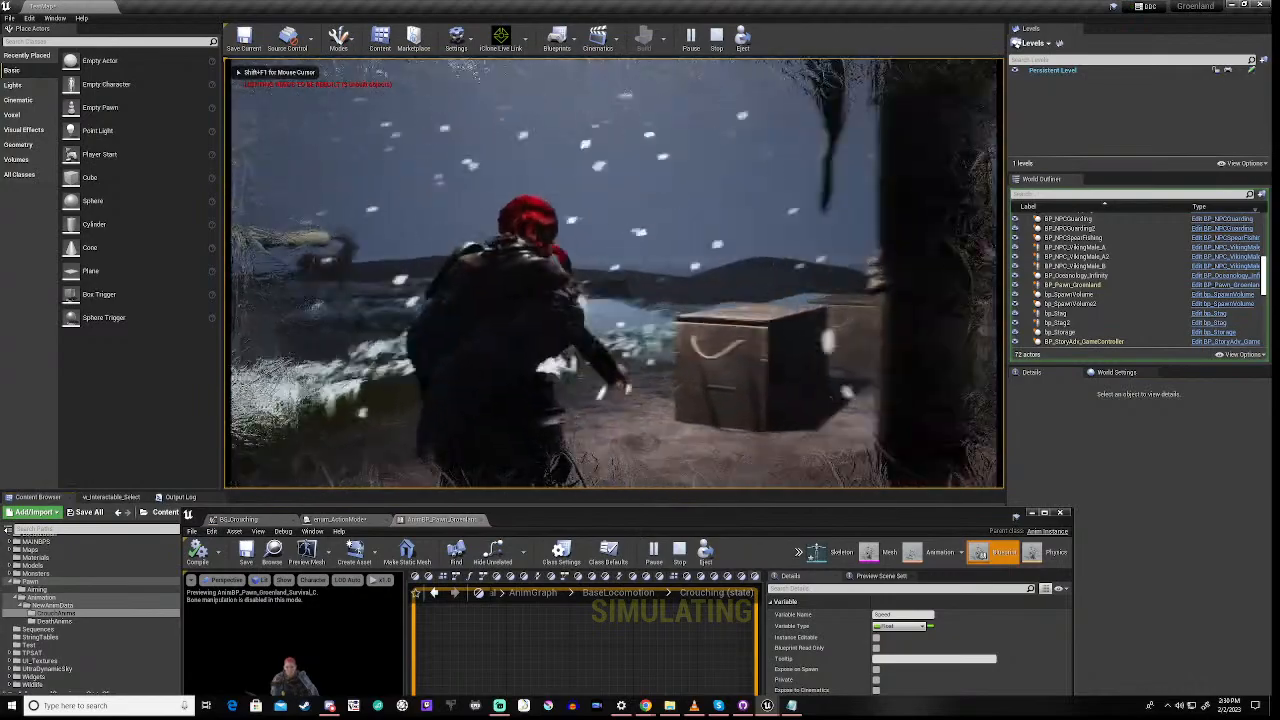
{"action": "key", "text": "w"}
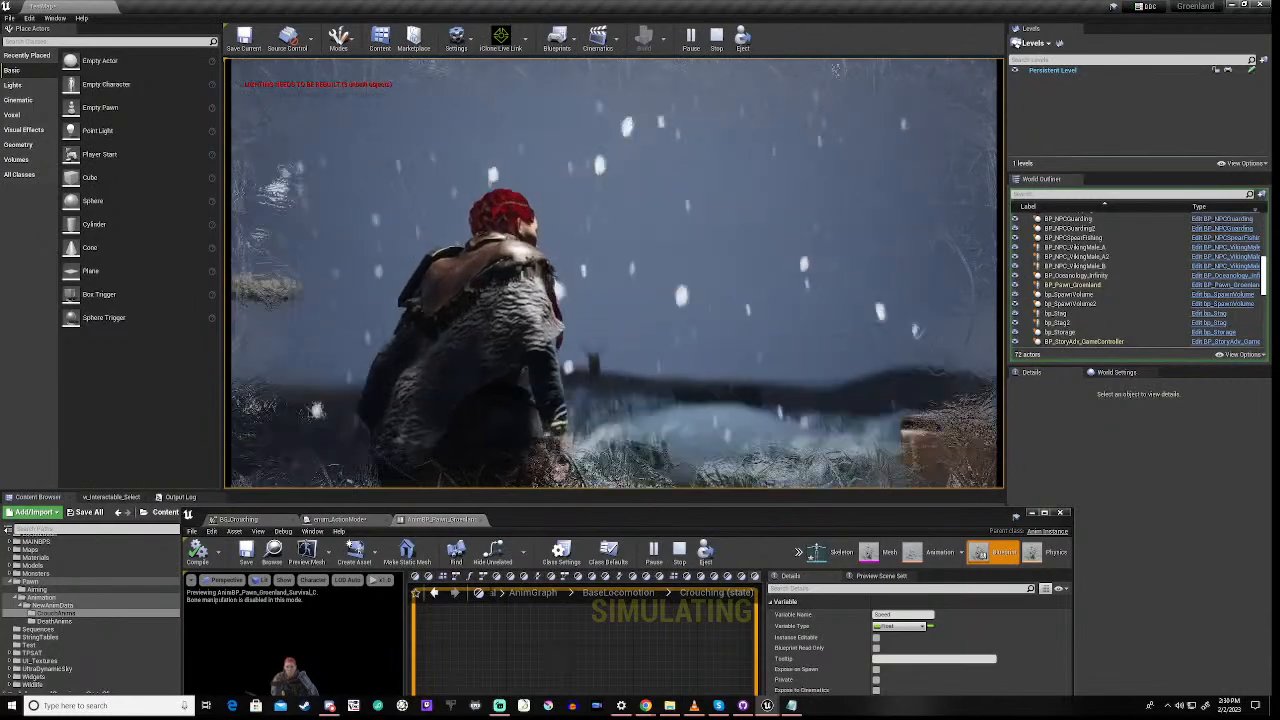
{"action": "key", "text": "Escape"}
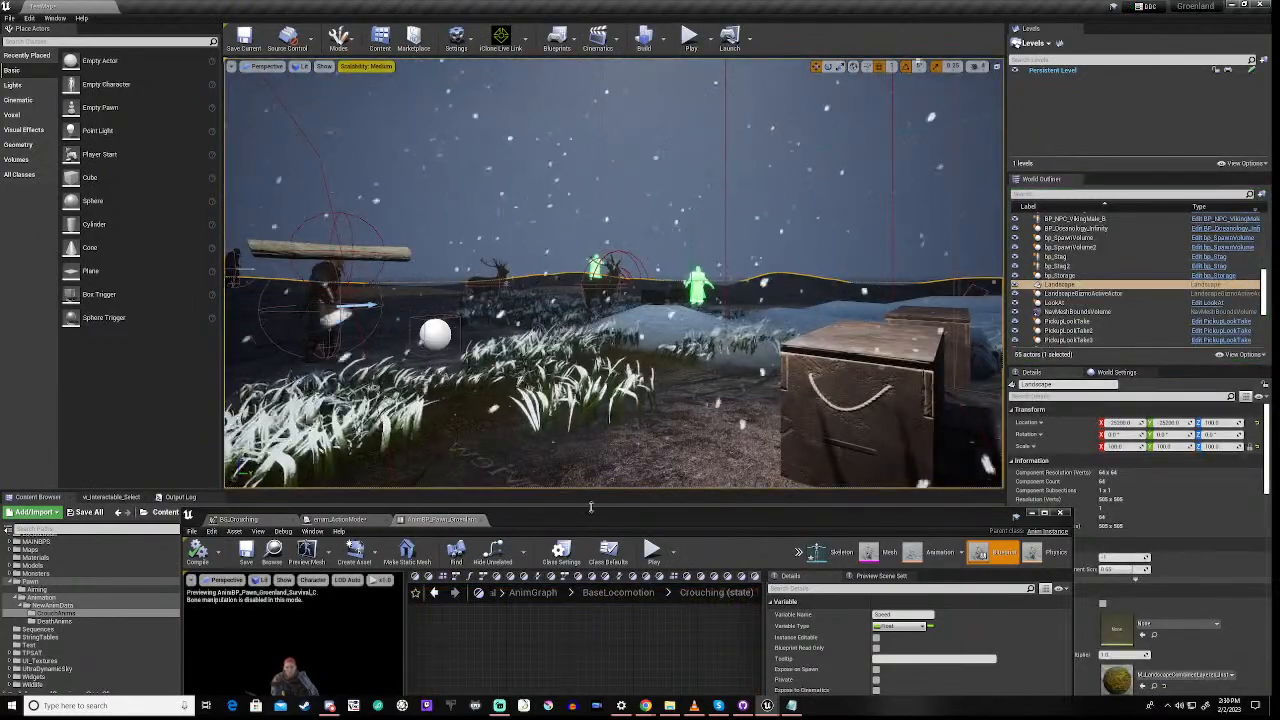
Bring the animation blueprint window back into view, and minimize it to return to the level editor
{"action": "left_click_drag", "start_coordinate": [613, 512], "coordinate": [674, 149]}
{"action": "scroll", "coordinate": [643, 339], "scroll_direction": "down", "scroll_amount": 2}
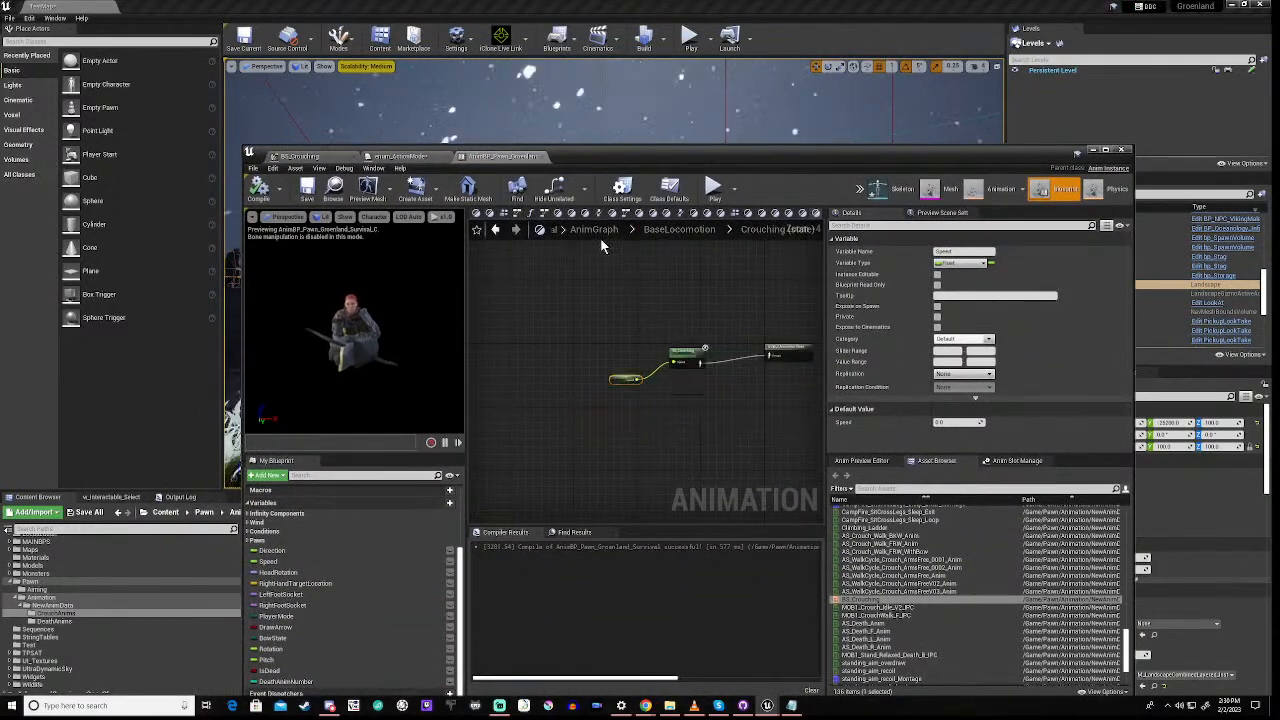
{"action": "left_click", "coordinate": [1094, 150]}
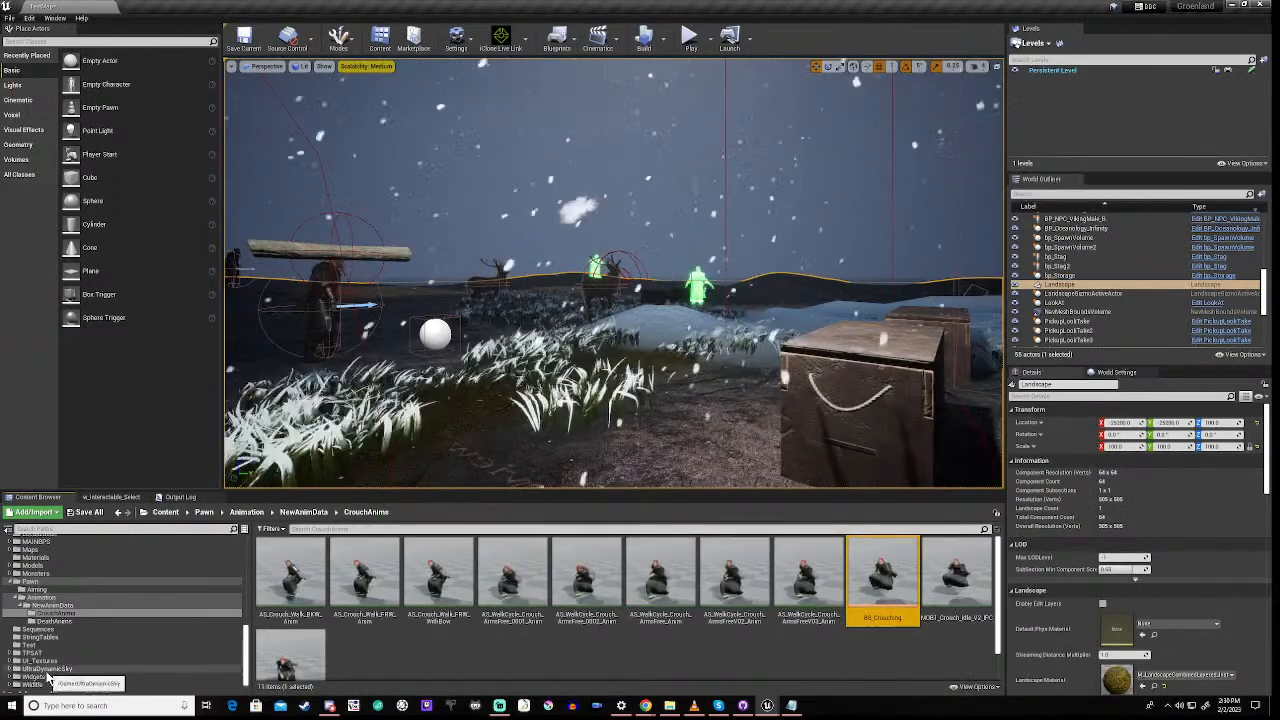
Open the BP_Pawn_Groenland blueprint from the Pawn folder and find free space in its Event Graph
{"action": "left_click", "coordinate": [36, 581]}
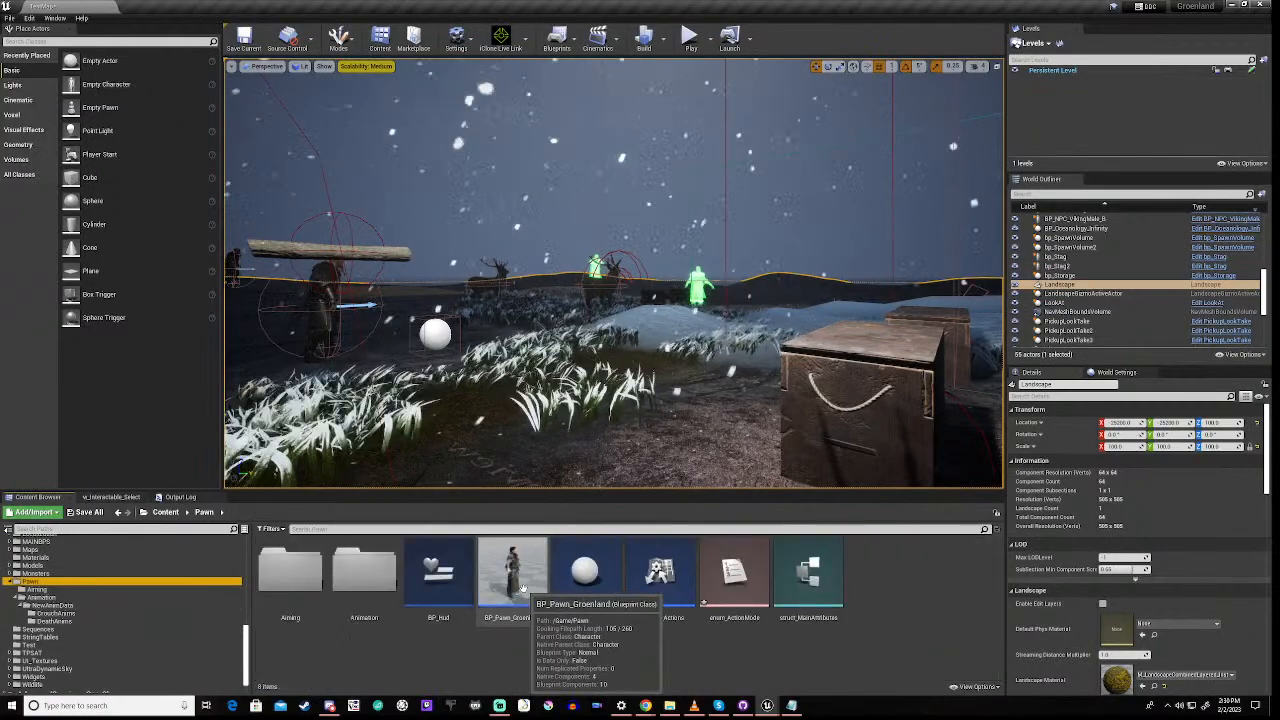
{"action": "double_click", "coordinate": [512, 575]}
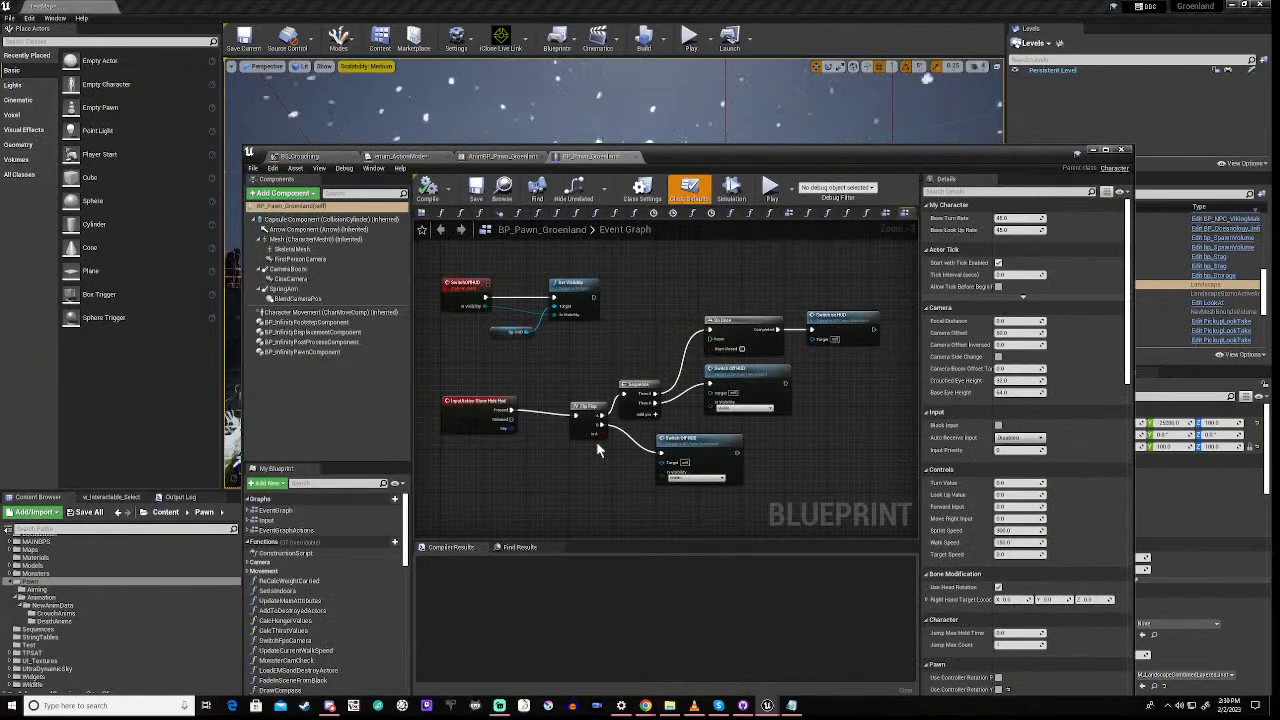
{"action": "scroll", "coordinate": [596, 441], "scroll_direction": "down", "scroll_amount": 4}
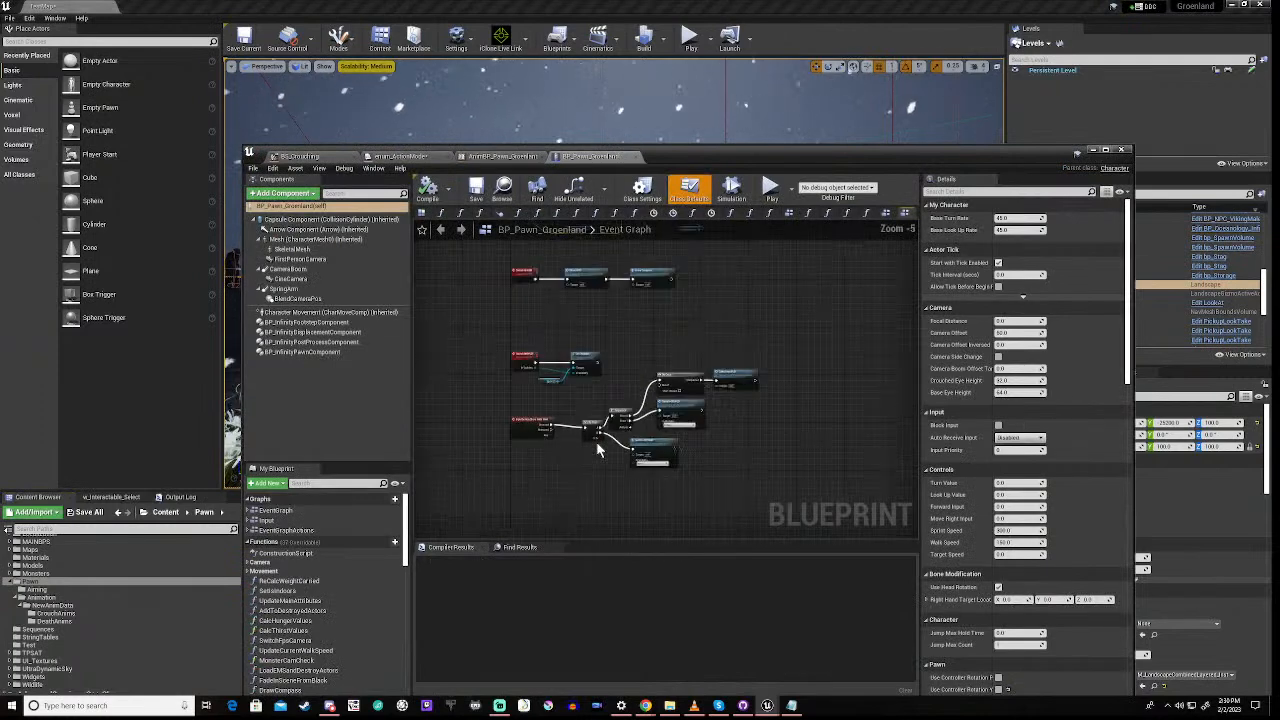
{"action": "left_click", "coordinate": [249, 511]}
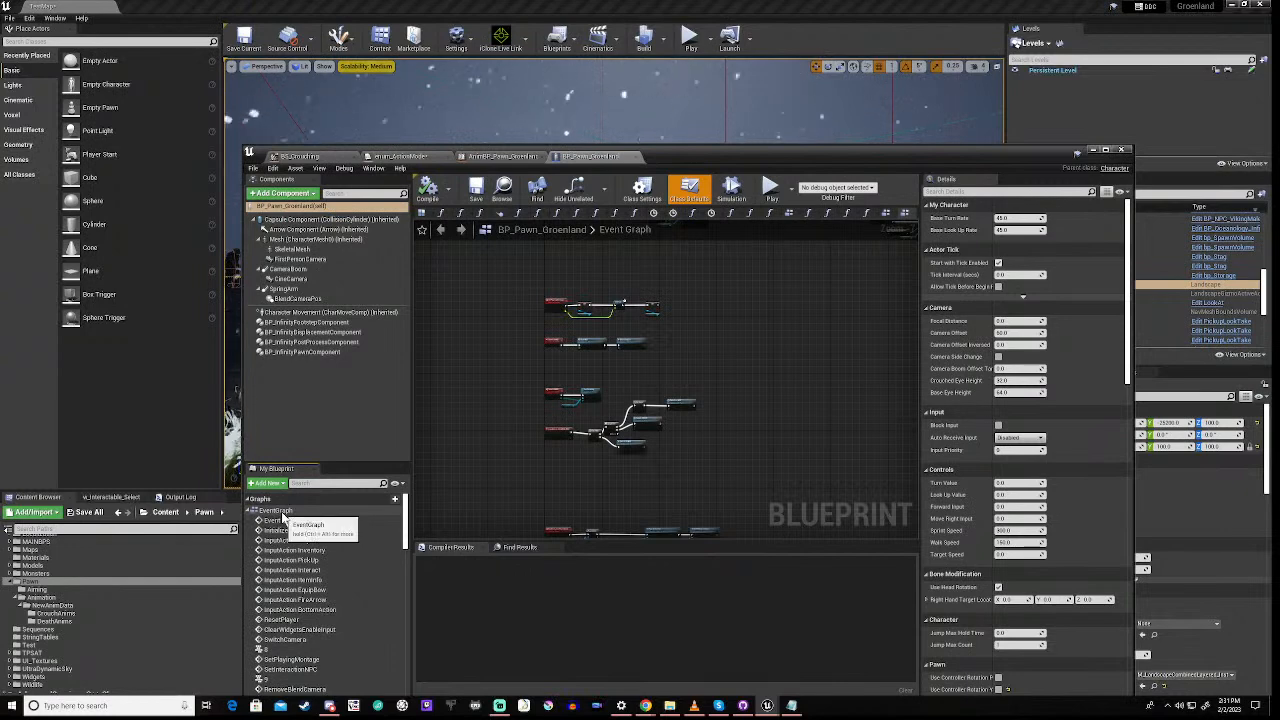
{"action": "left_click", "coordinate": [284, 514]}
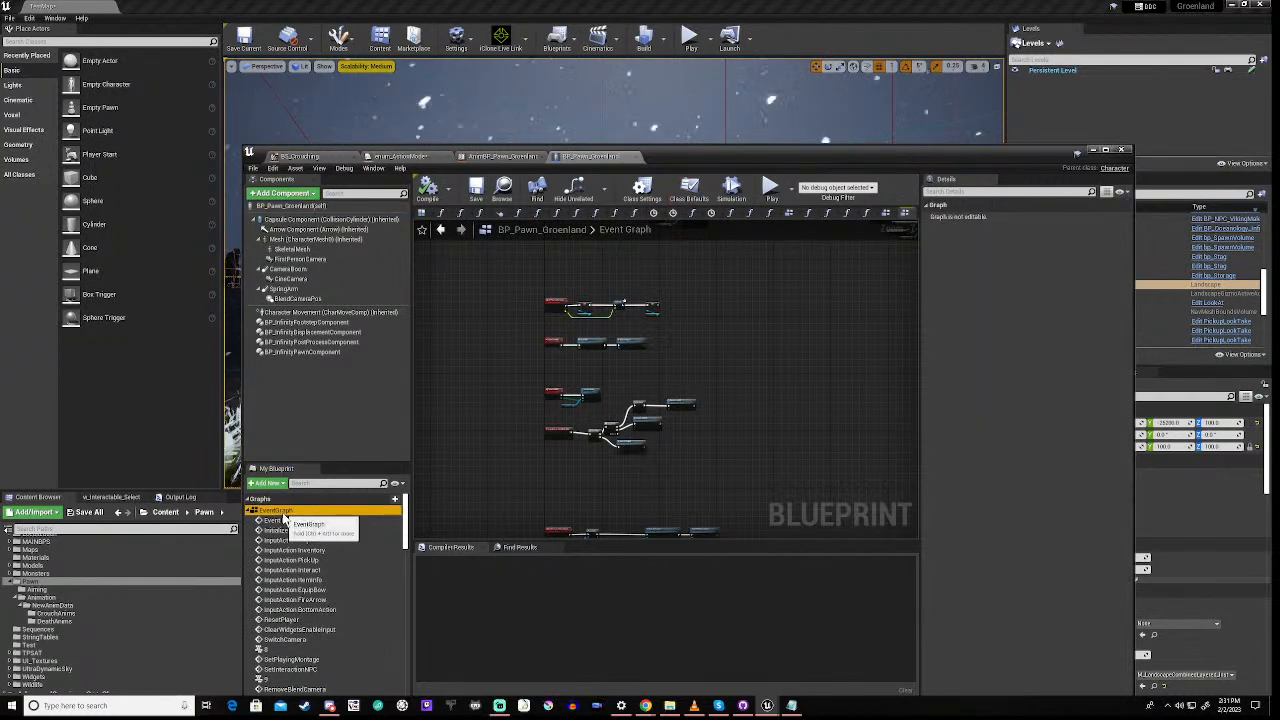
{"action": "scroll", "coordinate": [549, 468], "scroll_direction": "up", "scroll_amount": 3}
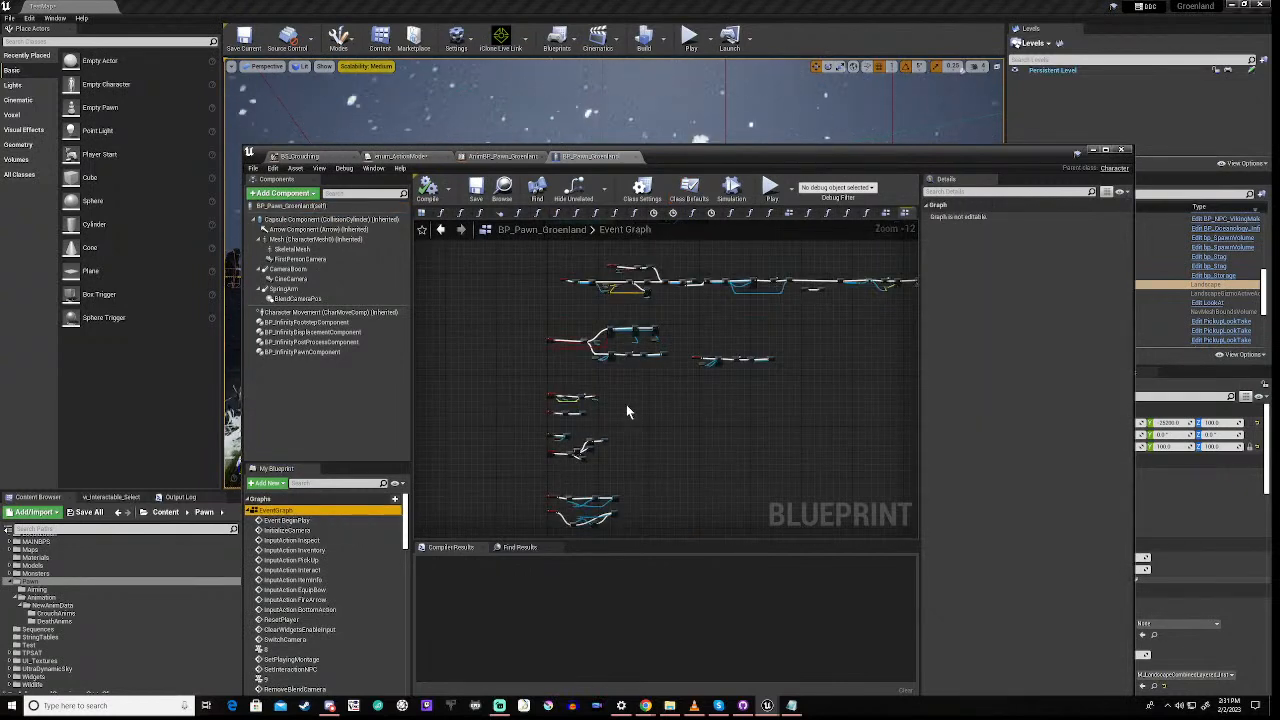
{"action": "right_click_drag", "start_coordinate": [626, 404], "coordinate": [574, 418]}
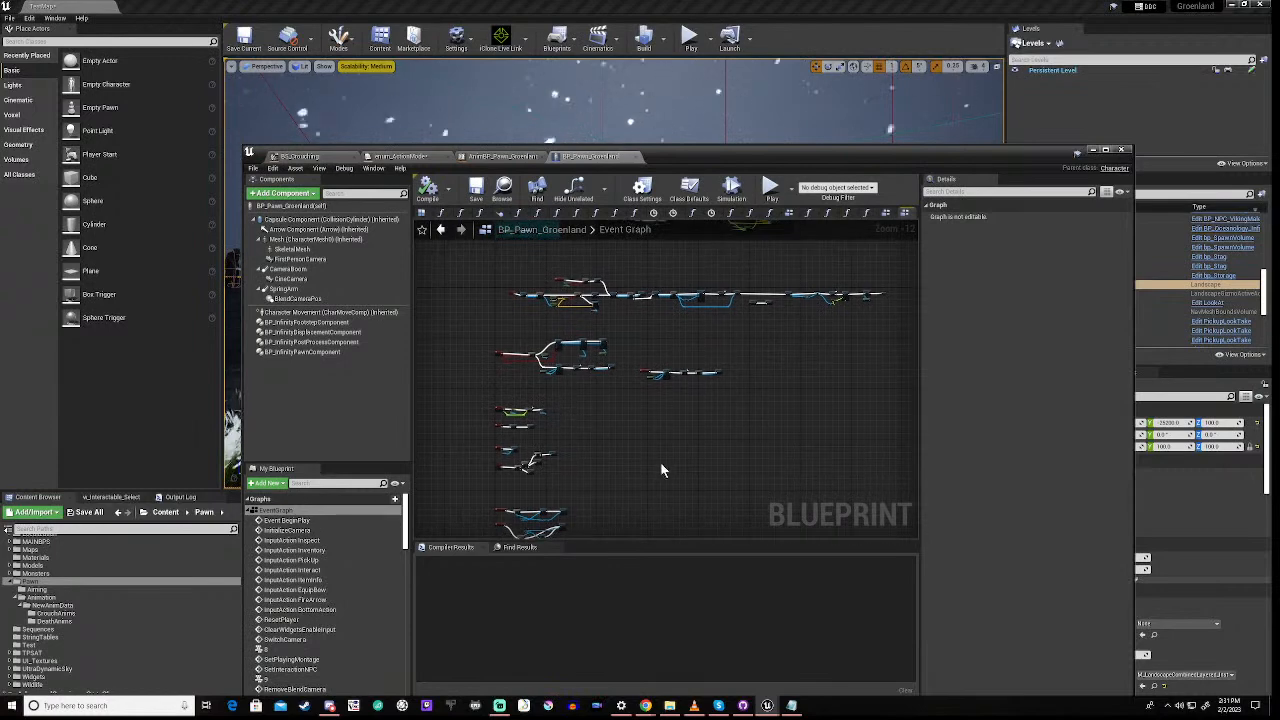
Add the Crouch input action event to the Event Graph and place it in an empty area
{"action": "right_click", "coordinate": [617, 425]}
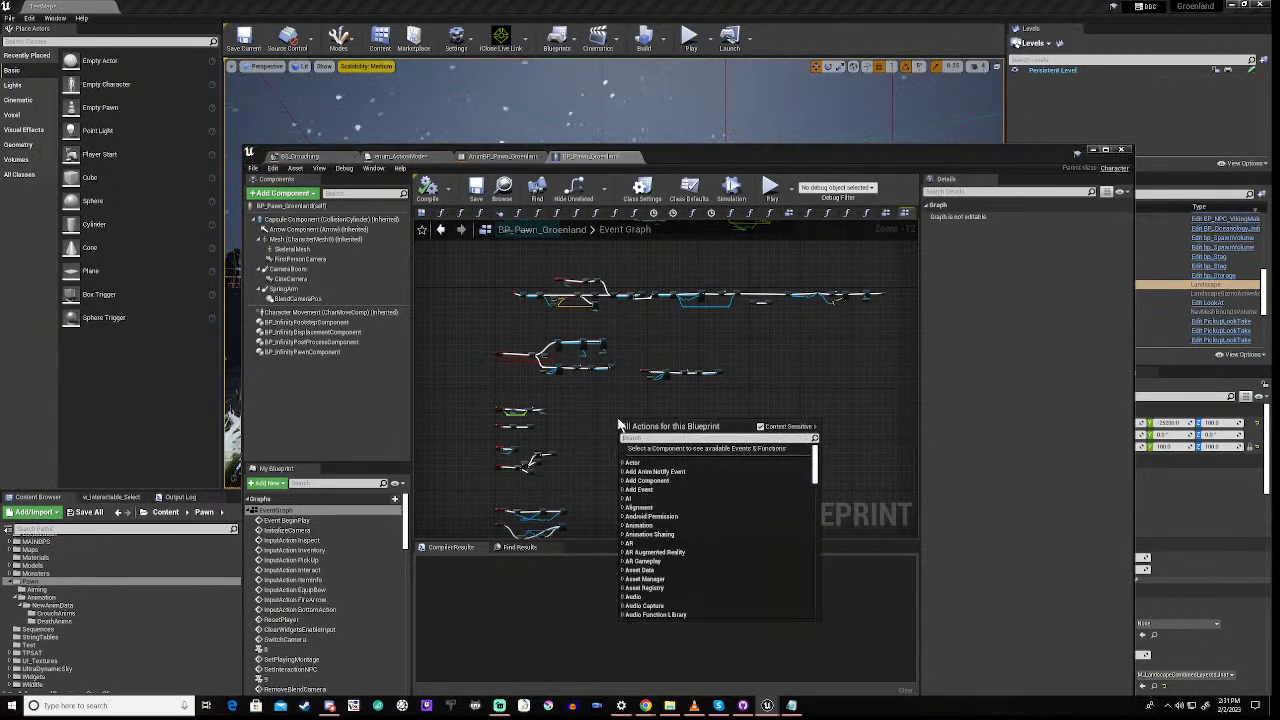
{"action": "type", "text": "crouch"}
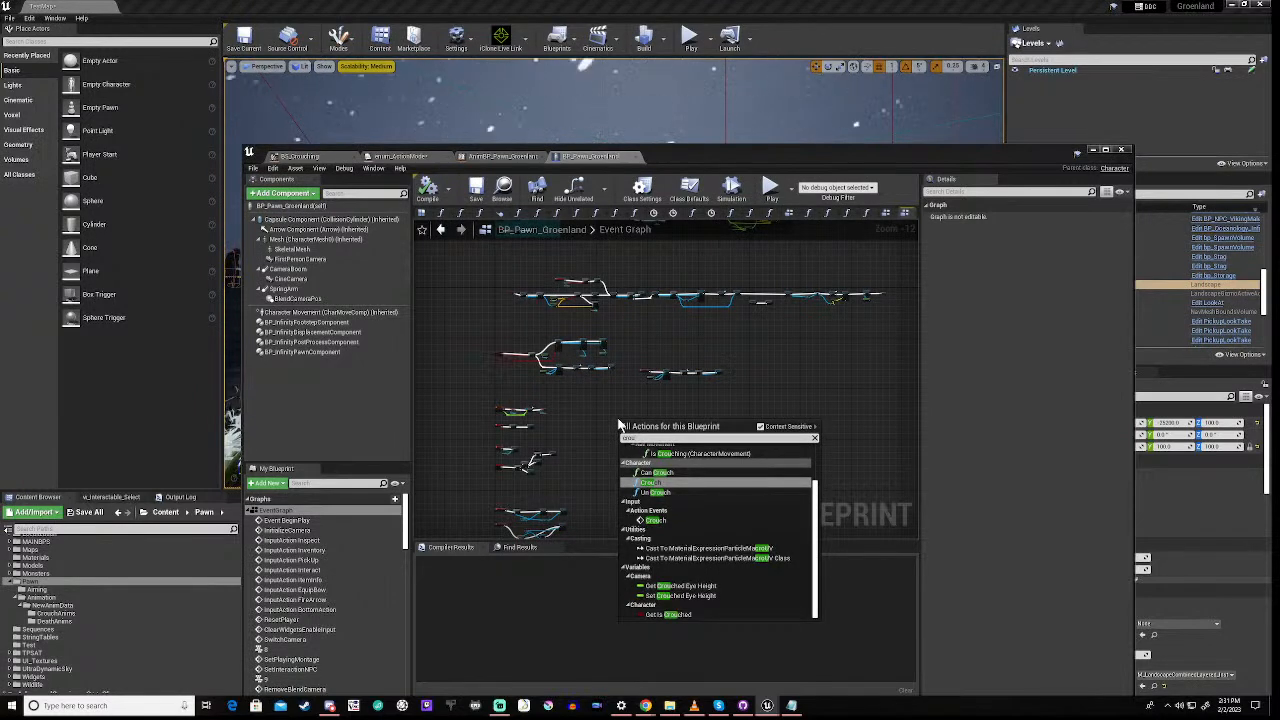
{"action": "scroll", "coordinate": [740, 530], "scroll_direction": "up", "scroll_amount": 2}
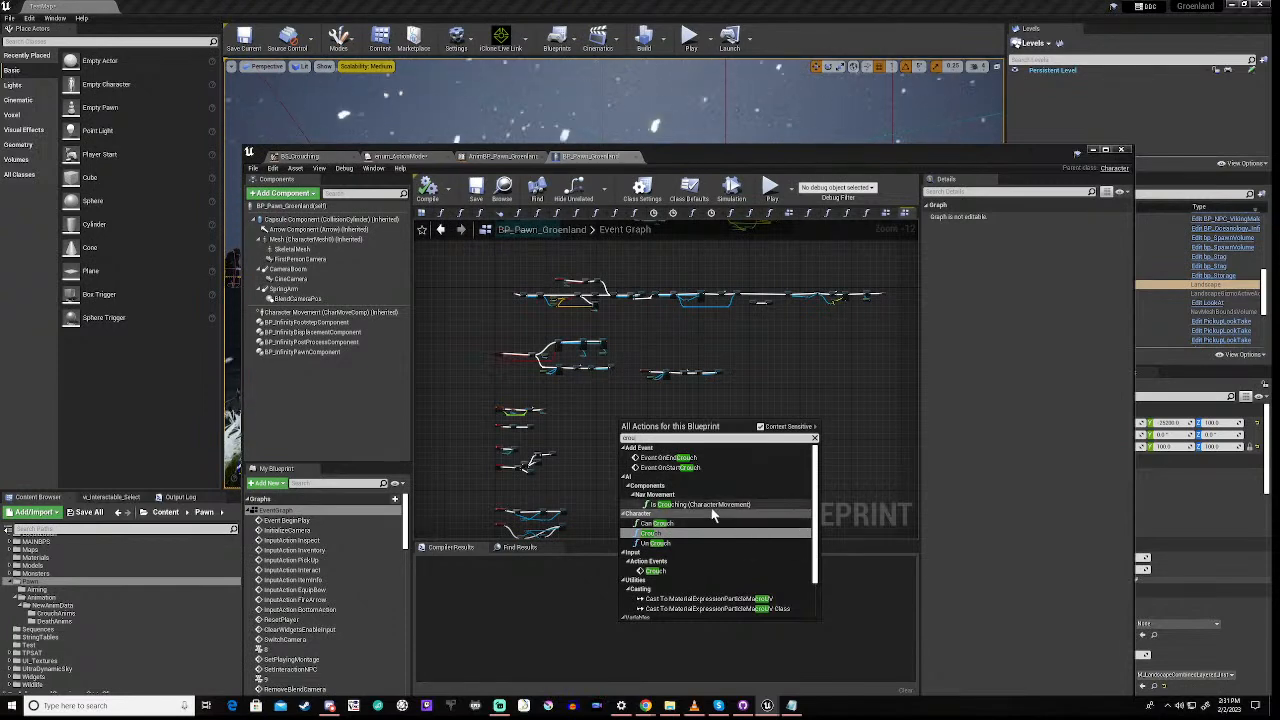
{"action": "left_click", "coordinate": [656, 569]}
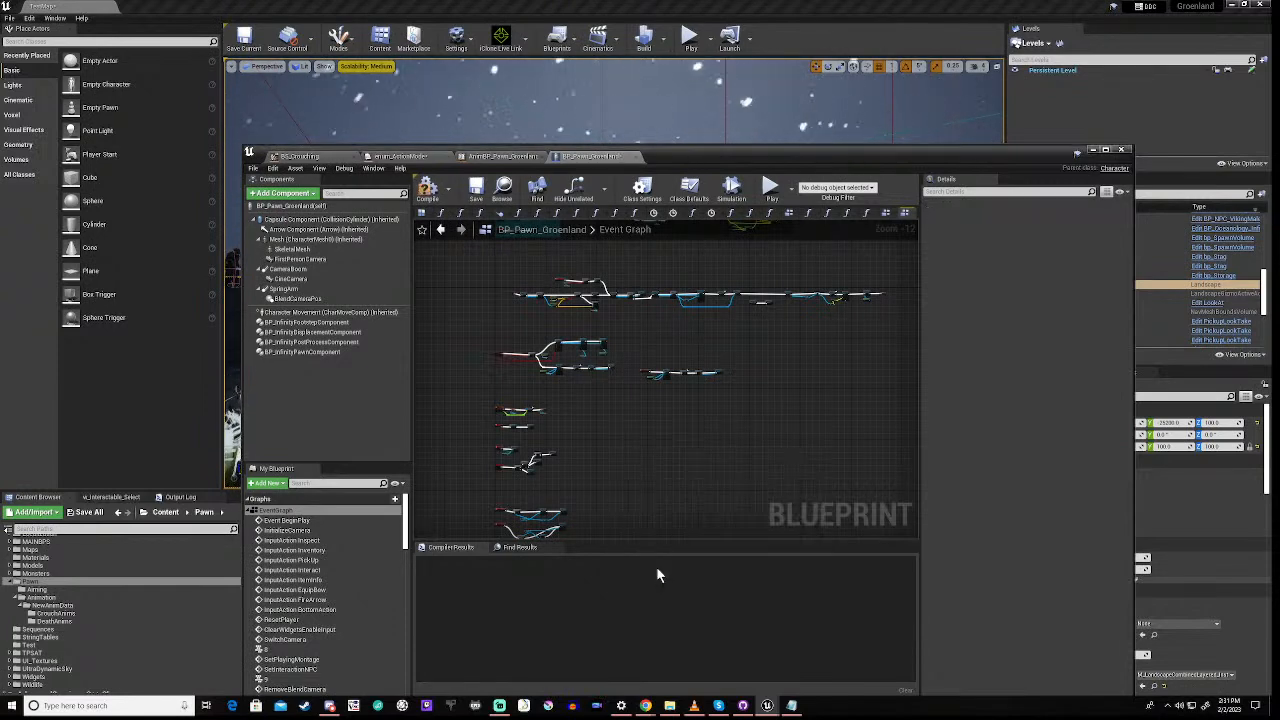
{"action": "scroll", "coordinate": [594, 429], "scroll_direction": "up", "scroll_amount": 8}
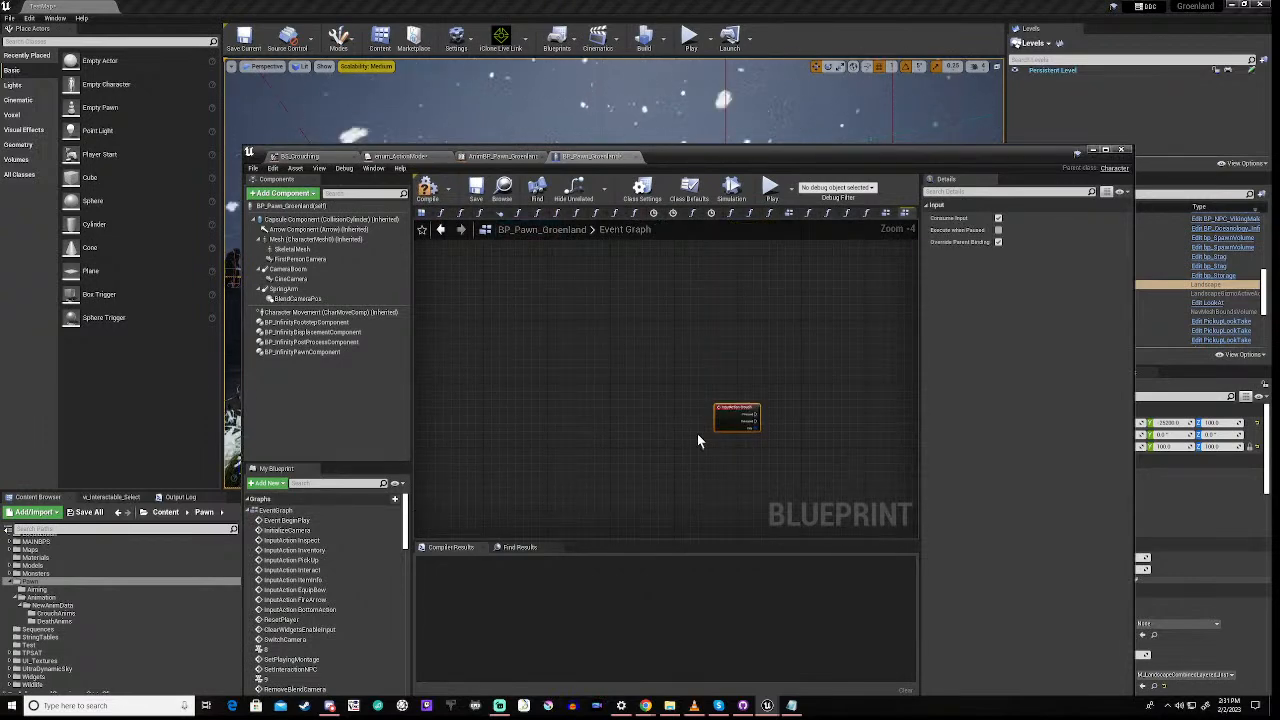
{"action": "right_click_drag", "start_coordinate": [700, 437], "coordinate": [572, 454]}
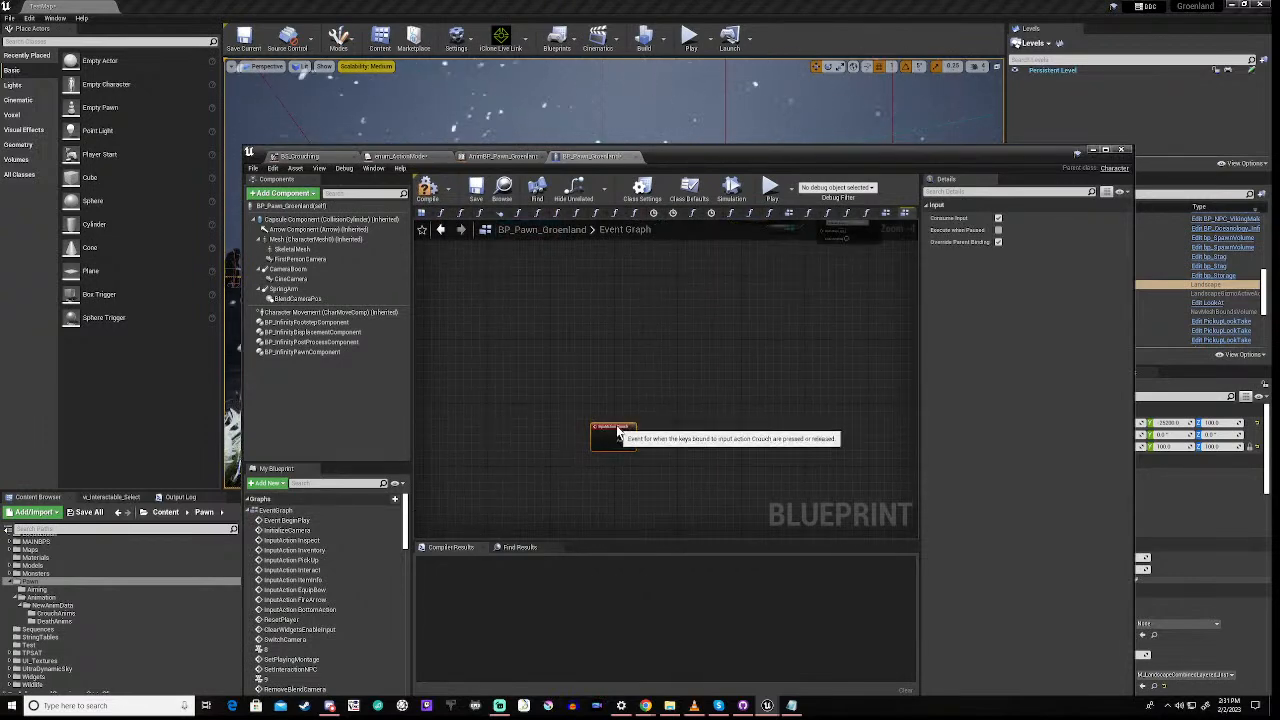
{"action": "left_click_drag", "start_coordinate": [617, 428], "coordinate": [570, 340]}
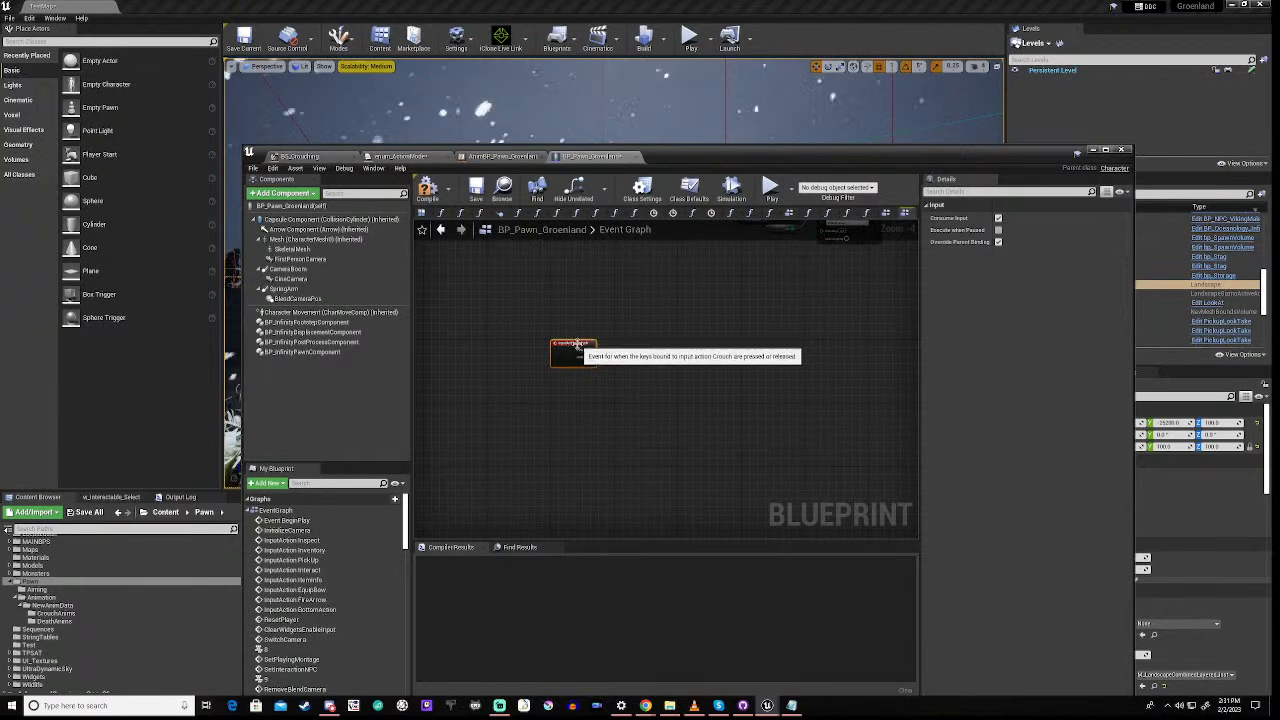
{"action": "scroll", "coordinate": [606, 352], "scroll_direction": "up", "scroll_amount": 4}
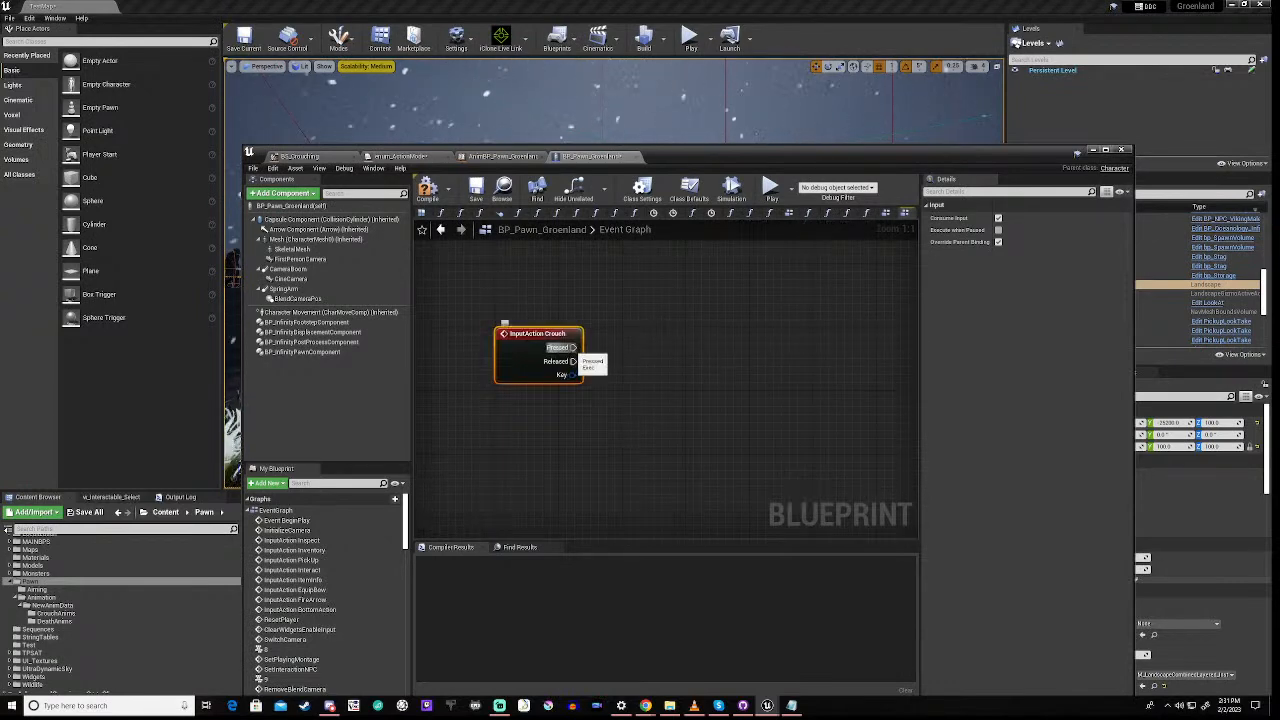
{"action": "left_click_drag", "start_coordinate": [697, 359], "coordinate": [697, 357]}
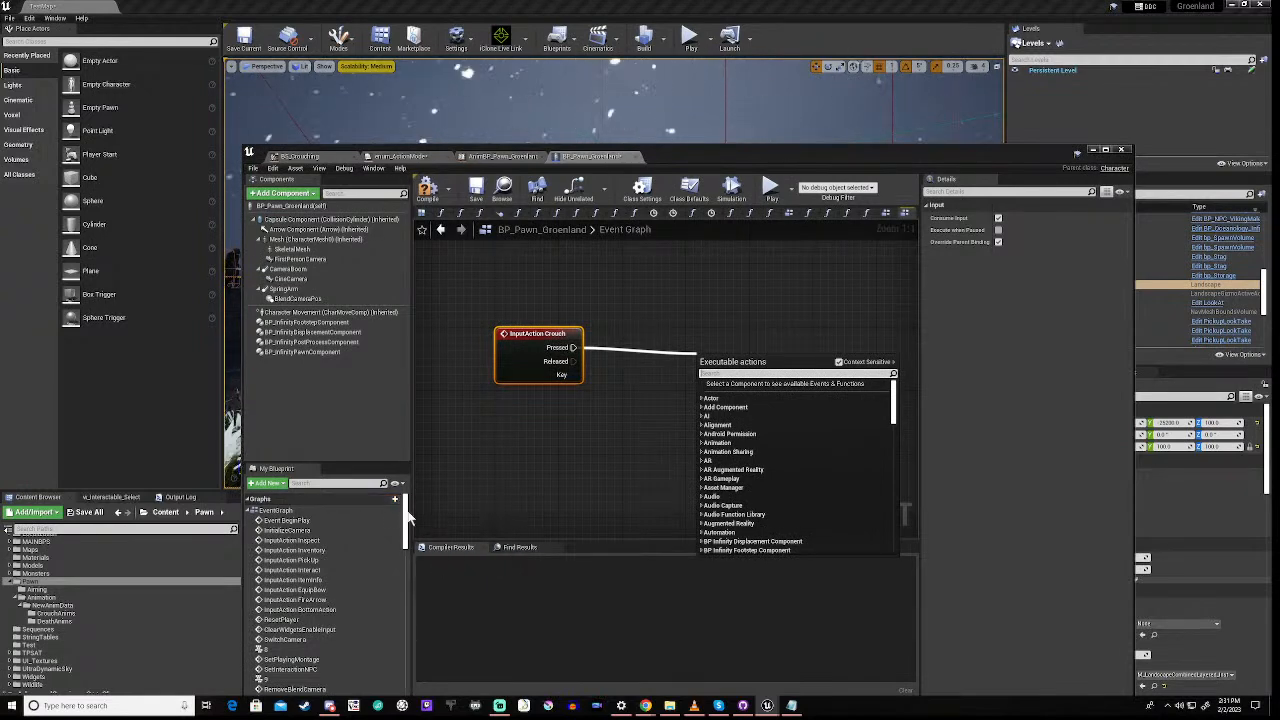
{"action": "left_click_drag", "start_coordinate": [408, 516], "coordinate": [408, 688]}
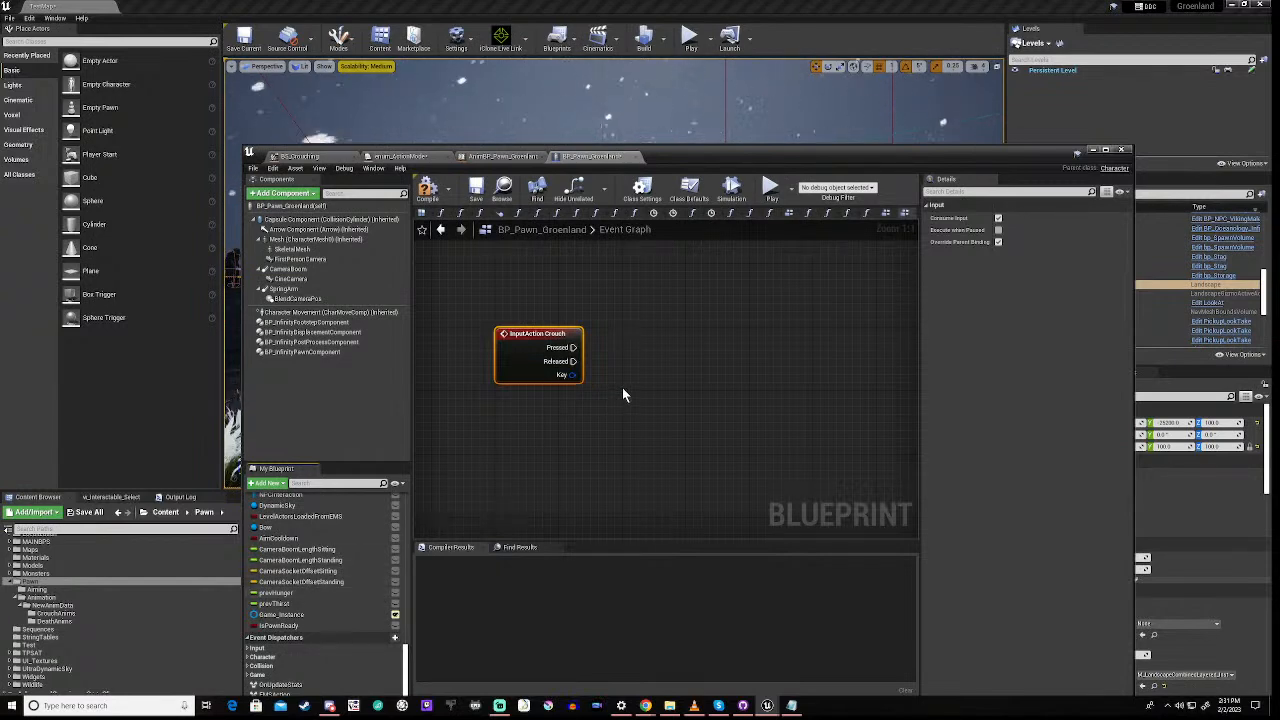
{"action": "scroll", "coordinate": [279, 618], "scroll_direction": "up", "scroll_amount": 5}
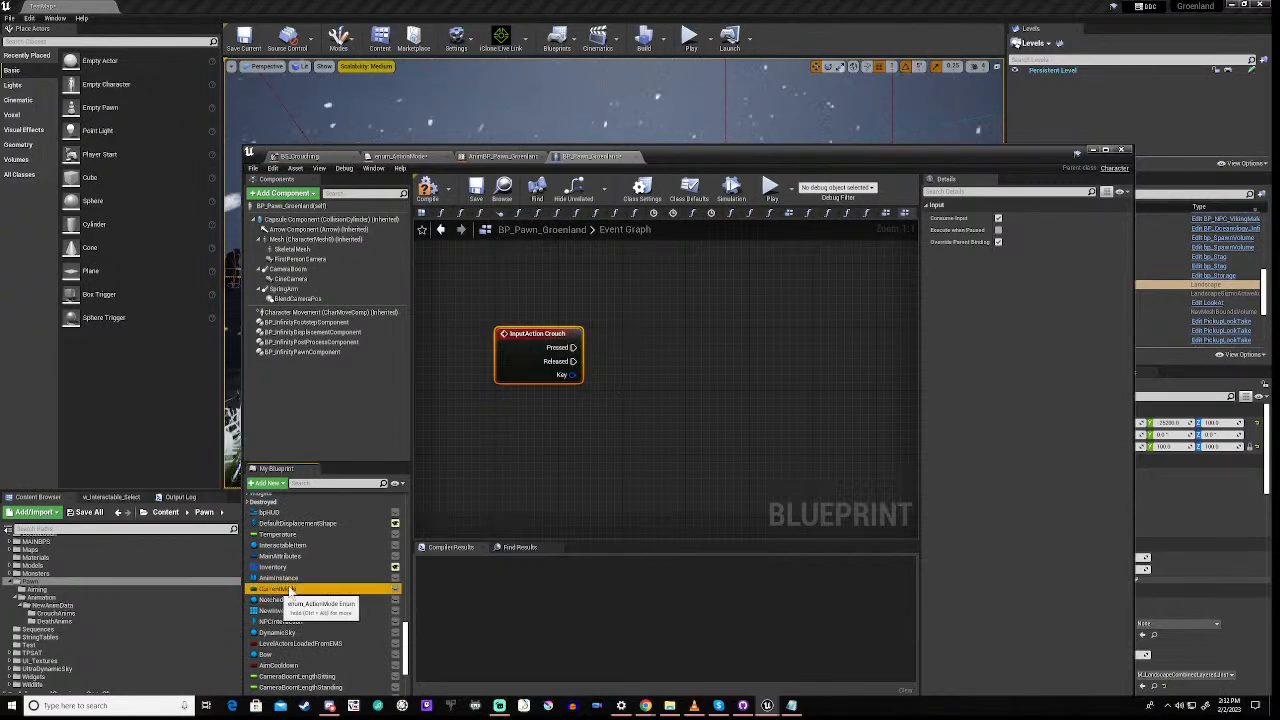
{"action": "left_click_drag", "start_coordinate": [278, 588], "coordinate": [563, 489]}
{"action": "left_click_drag", "start_coordinate": [618, 434], "coordinate": [628, 421]}
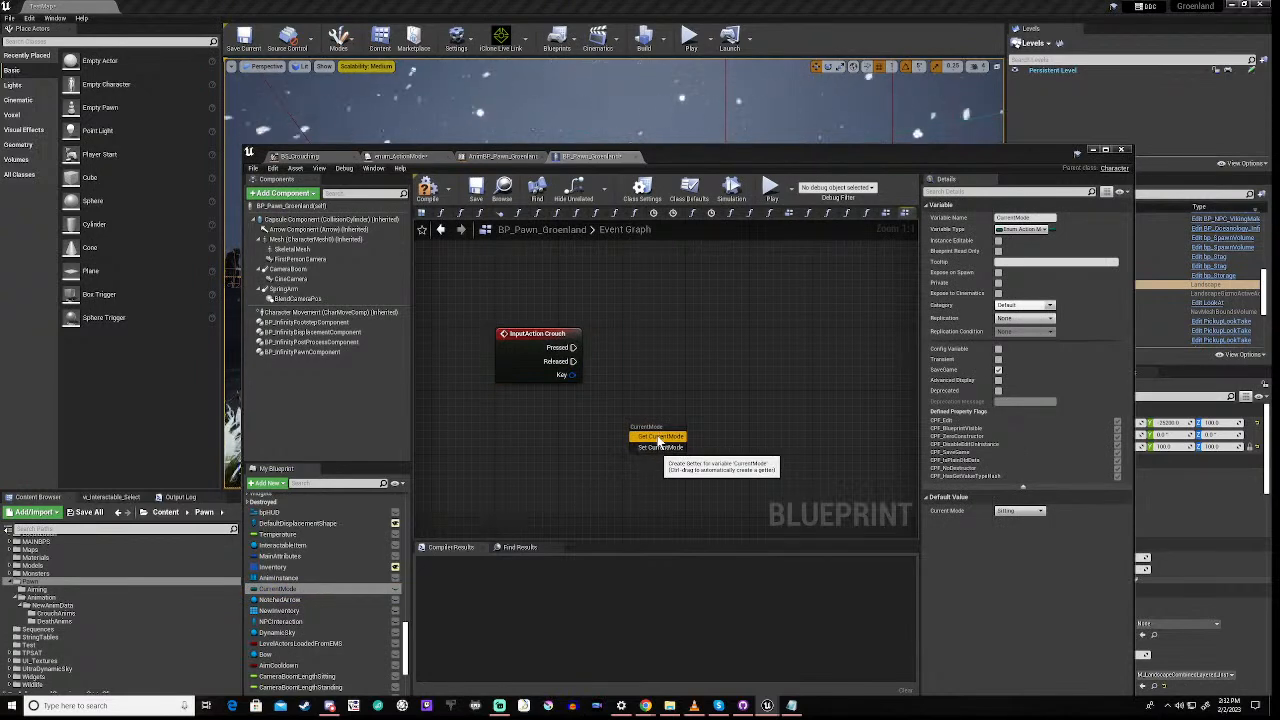
{"action": "left_click", "coordinate": [659, 437]}
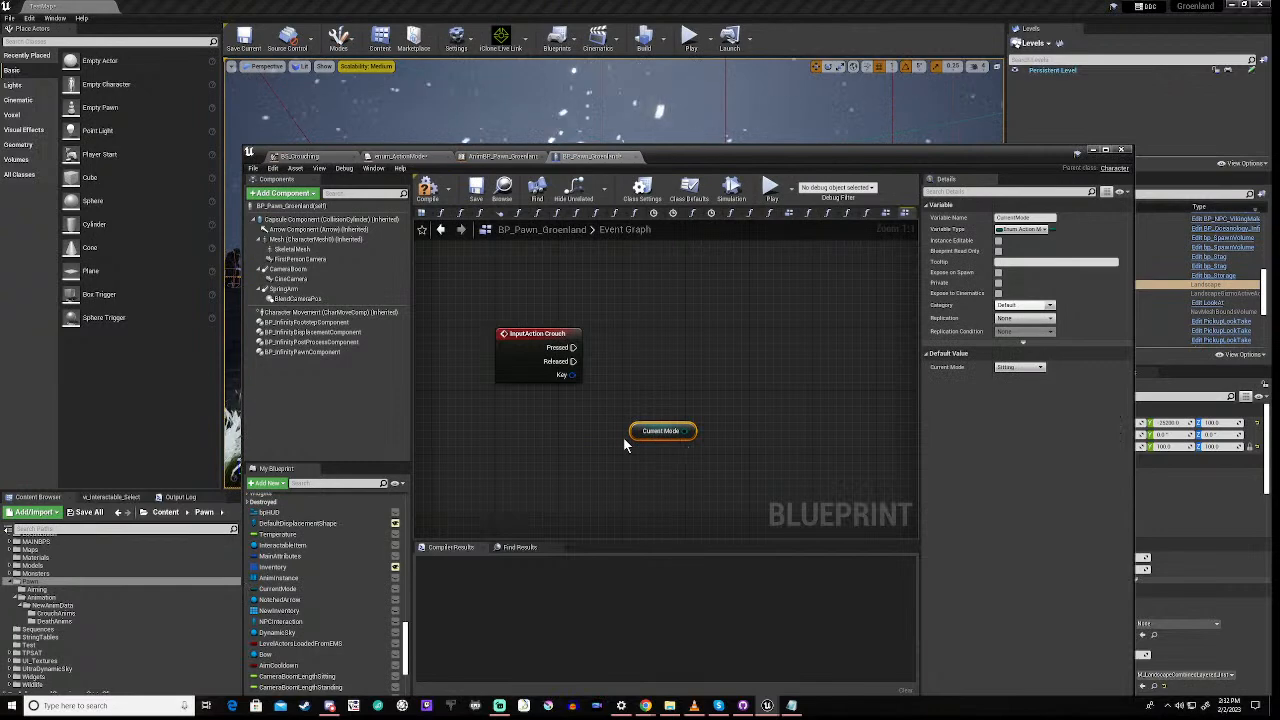
{"action": "key", "text": "Delete"}
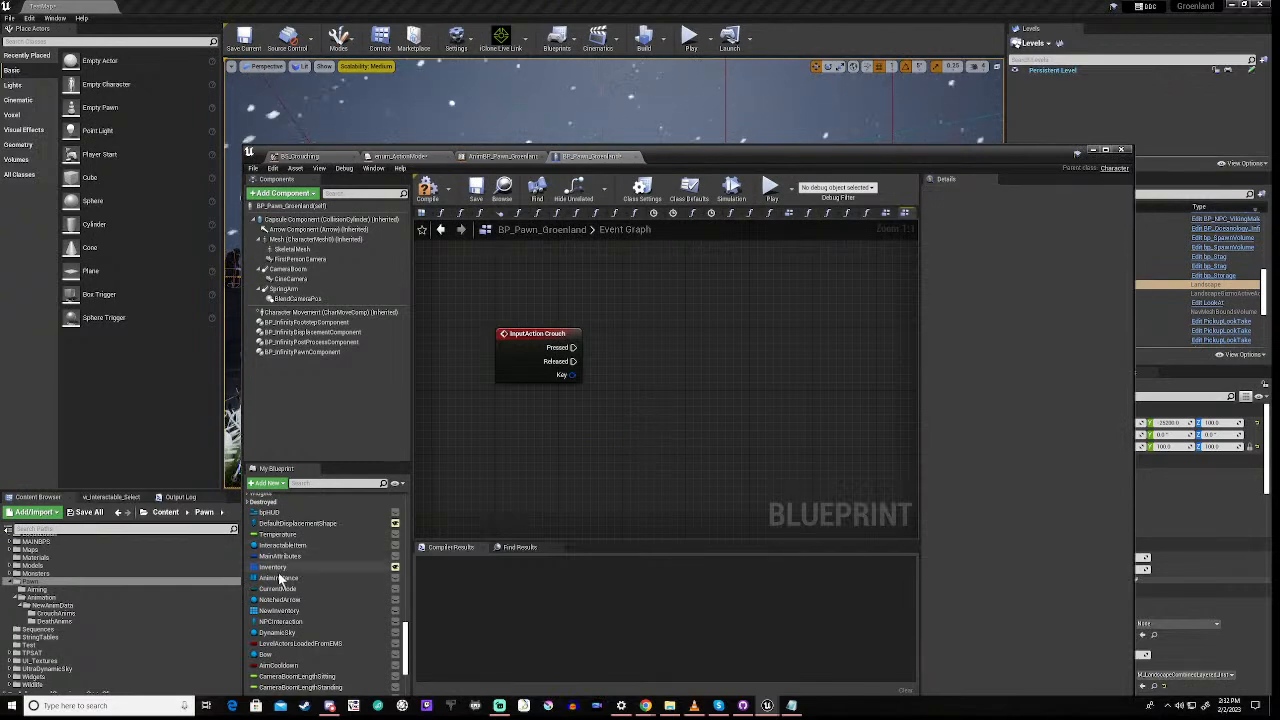
Add a Set CurrentMode node with the value Crouching and run it from the Pressed output of InputAction Crouch
{"action": "left_click_drag", "start_coordinate": [280, 589], "coordinate": [606, 441]}
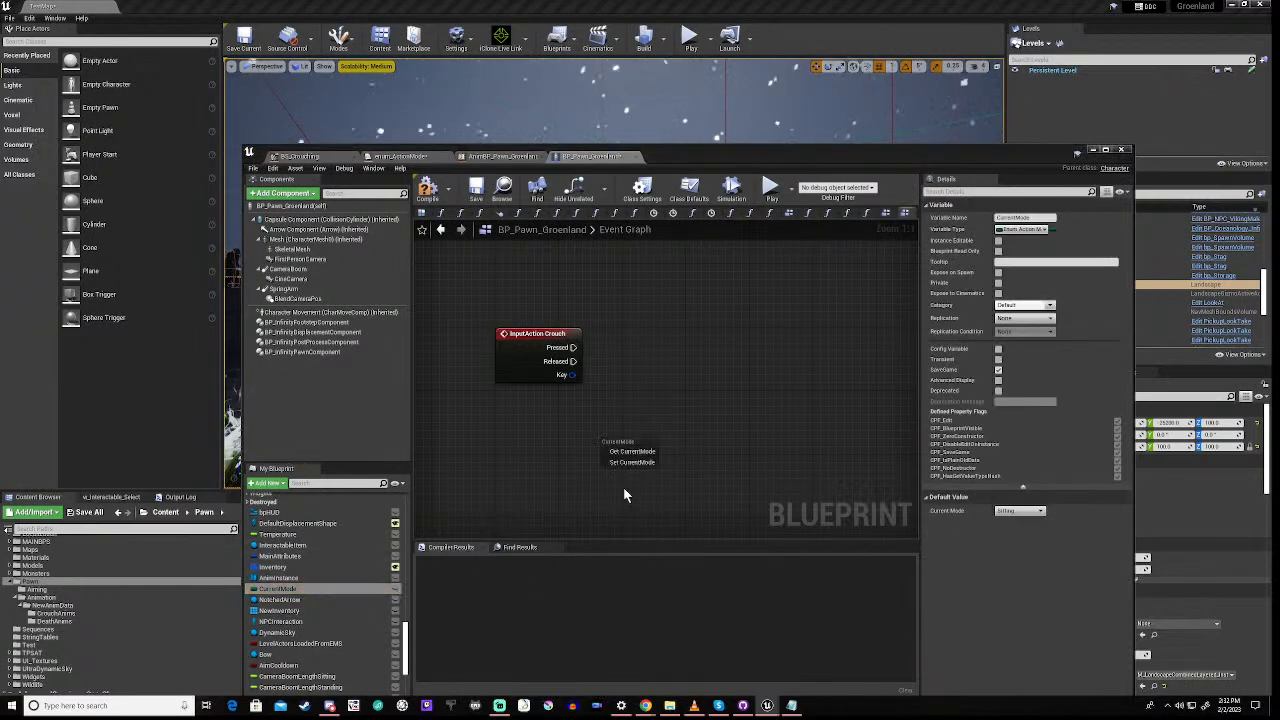
{"action": "left_click", "coordinate": [640, 464]}
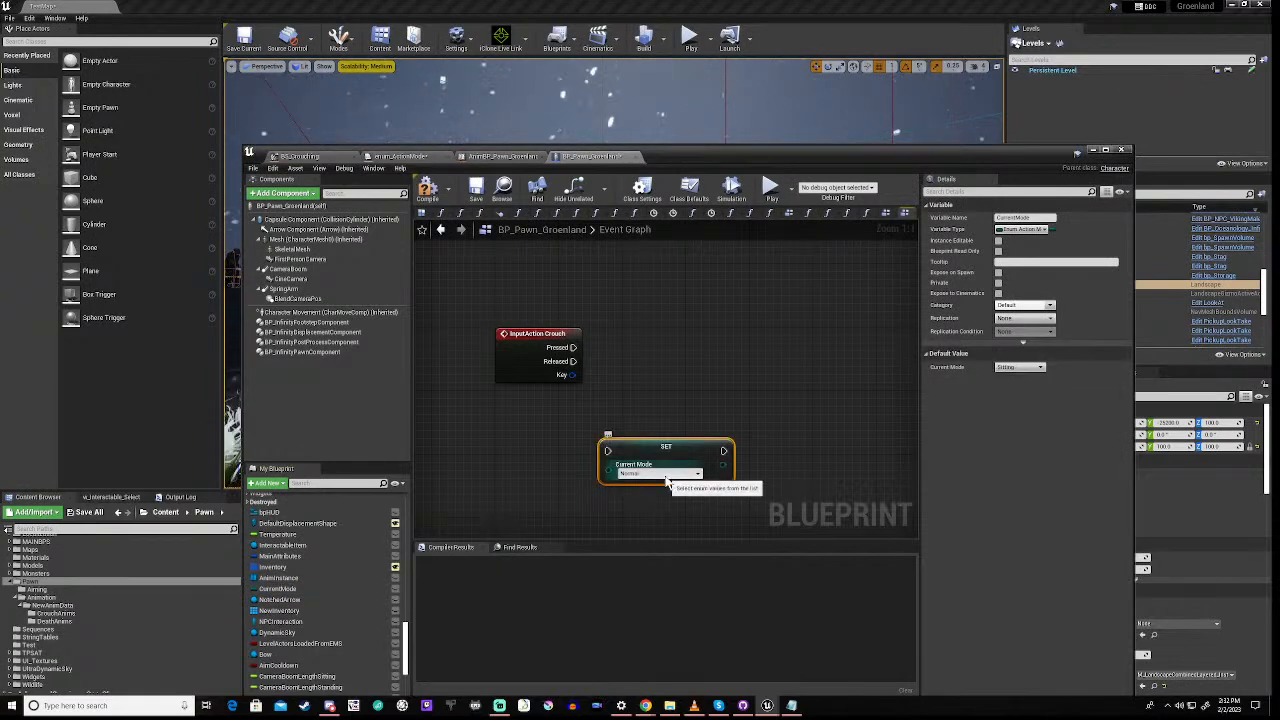
{"action": "left_click", "coordinate": [658, 473]}
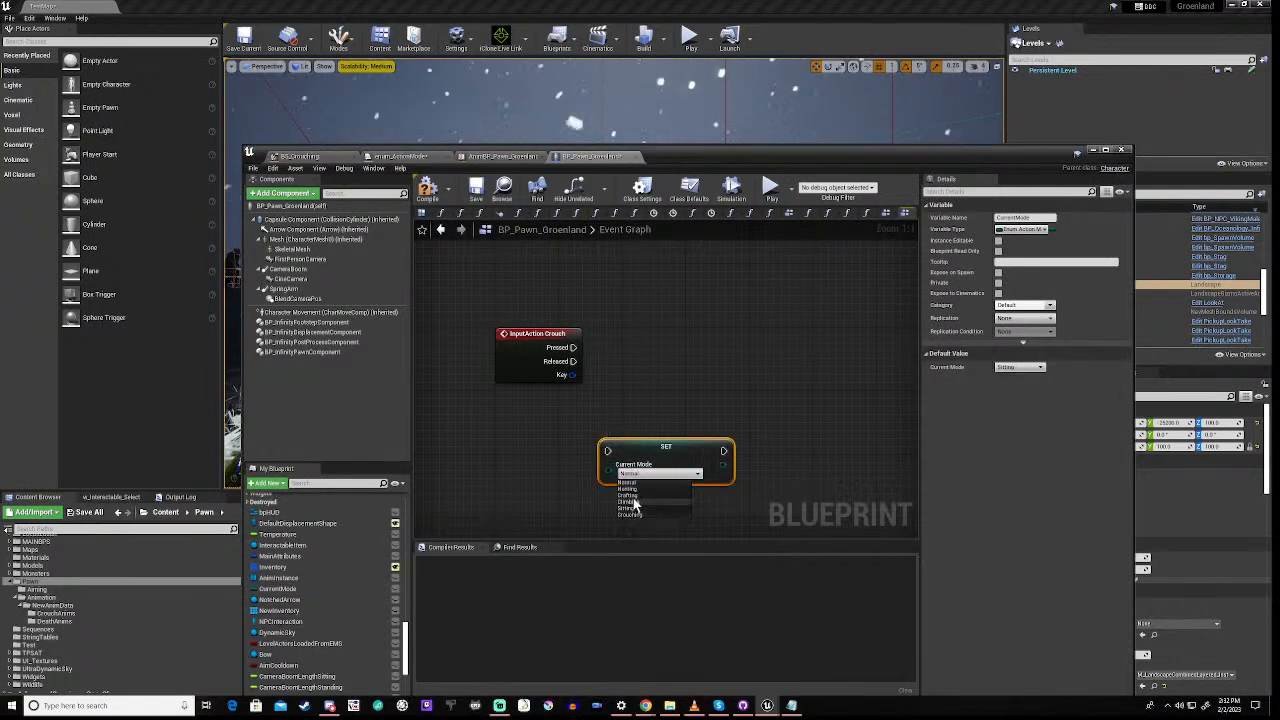
{"action": "left_click", "coordinate": [630, 515]}
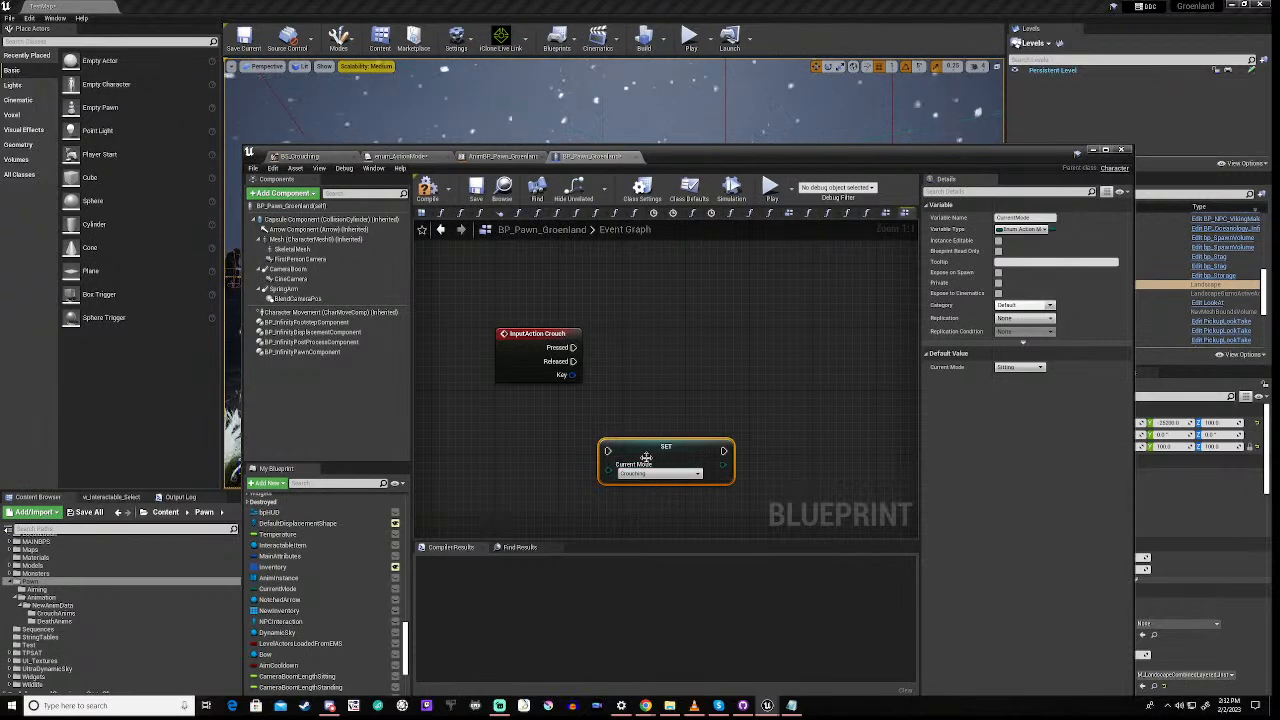
{"action": "left_click_drag", "start_coordinate": [646, 457], "coordinate": [663, 348]}
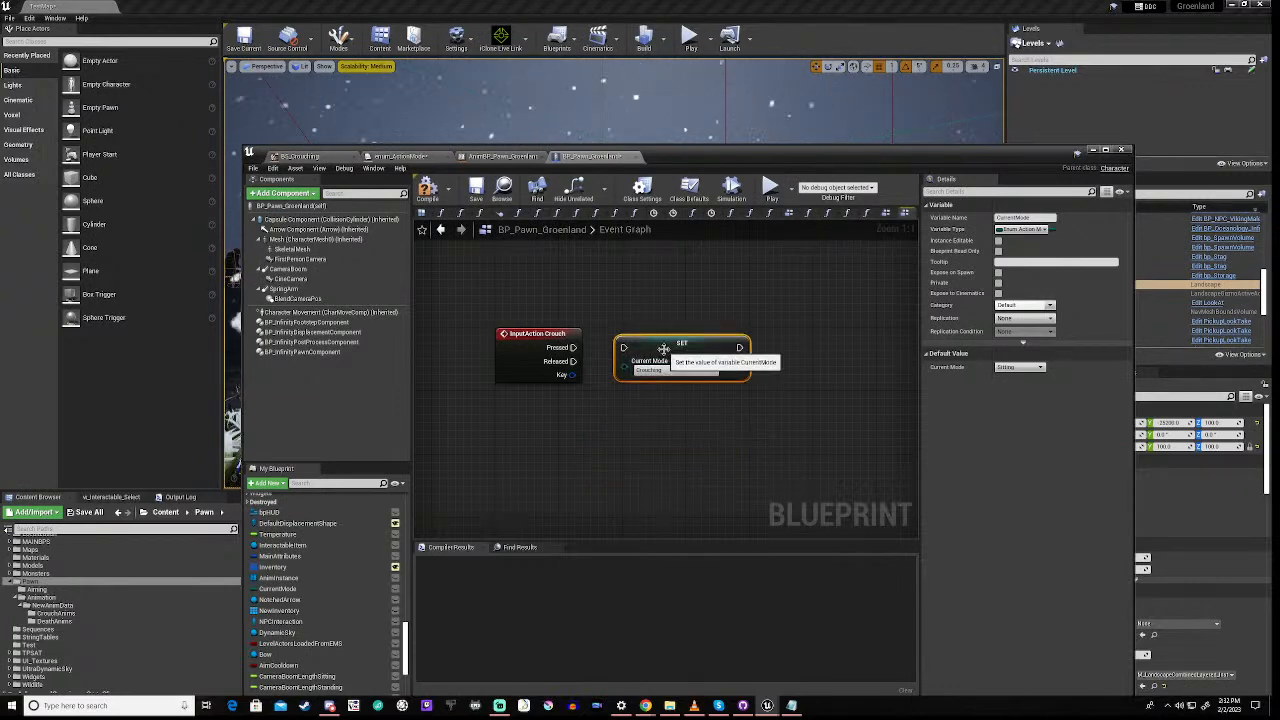
{"action": "left_click_drag", "start_coordinate": [572, 348], "coordinate": [624, 348]}
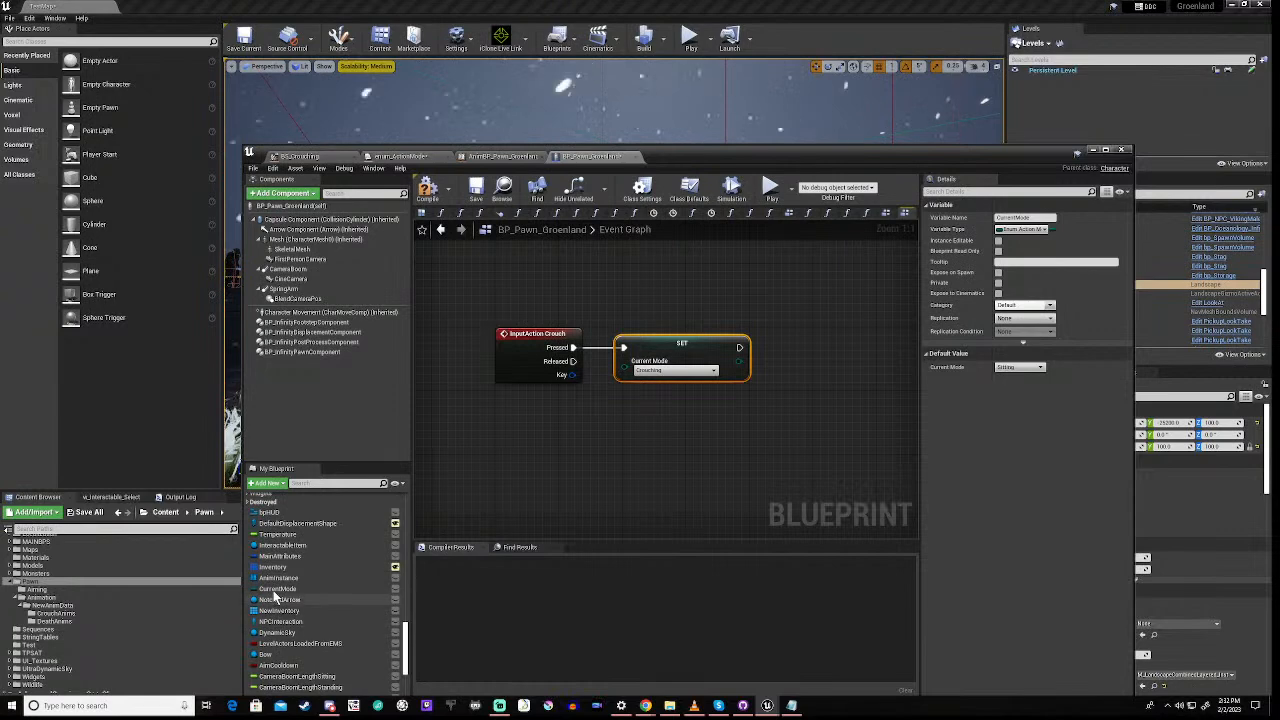
Add a getter for the AnimInstance variable and create a Set Player Mode node targeting it
{"action": "left_click_drag", "start_coordinate": [278, 578], "coordinate": [652, 470]}
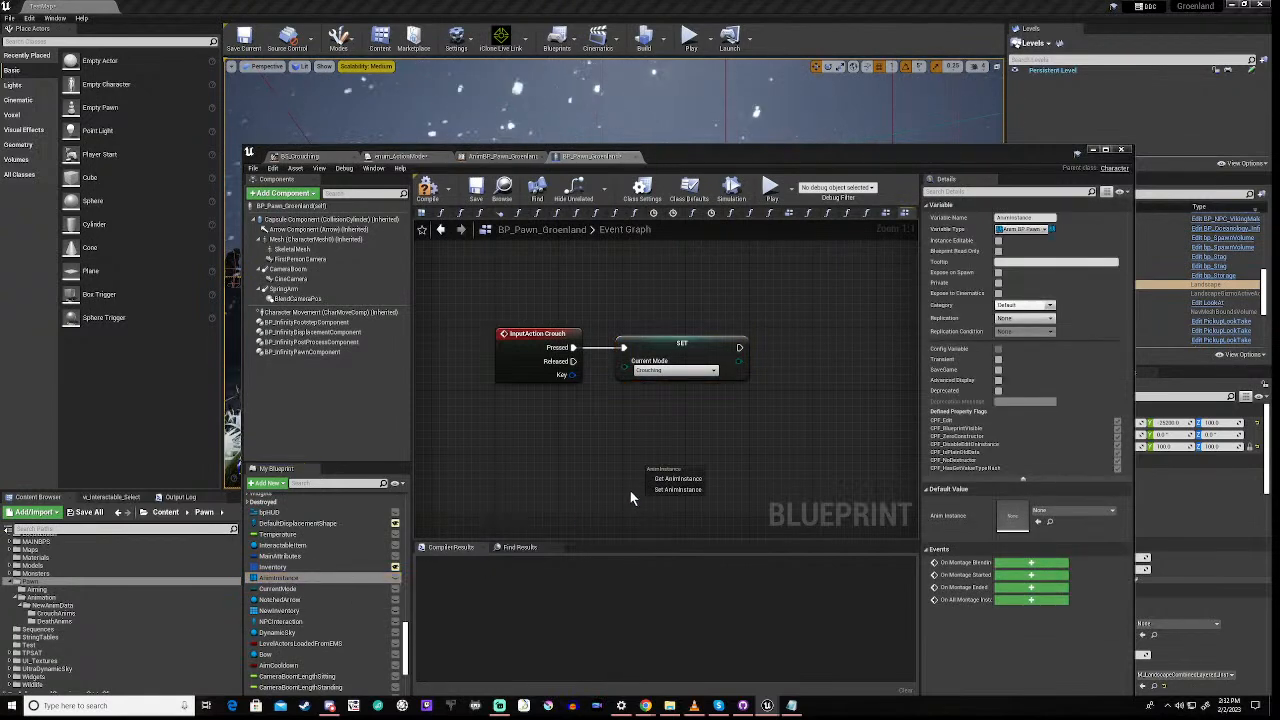
{"action": "left_click", "coordinate": [677, 478]}
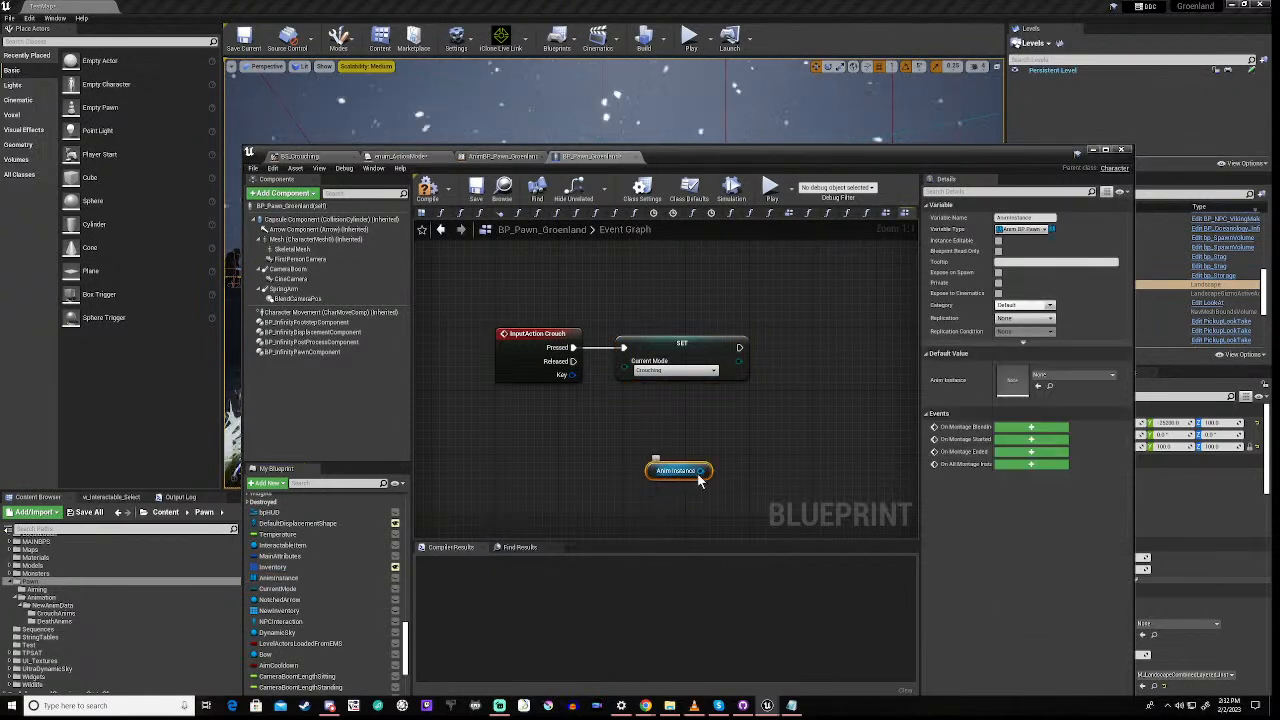
{"action": "left_click_drag", "start_coordinate": [701, 471], "coordinate": [755, 449]}
{"action": "type", "text": "mod"}
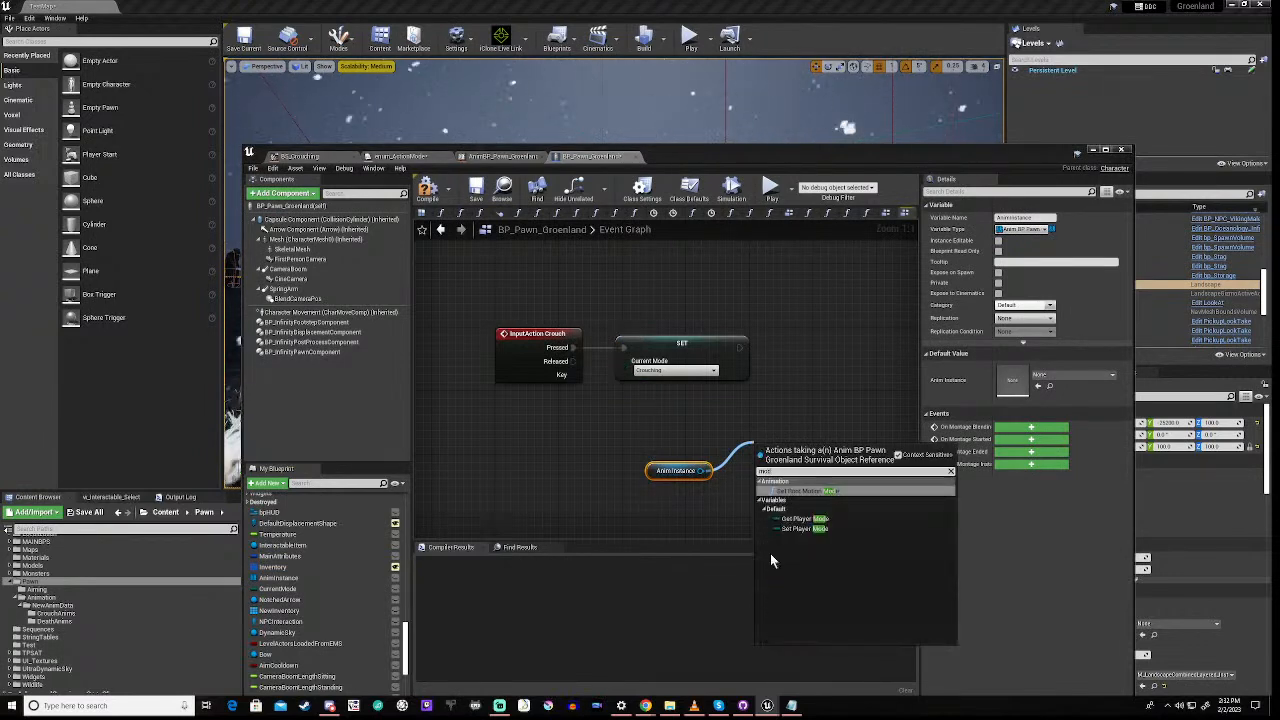
{"action": "left_click", "coordinate": [800, 528]}
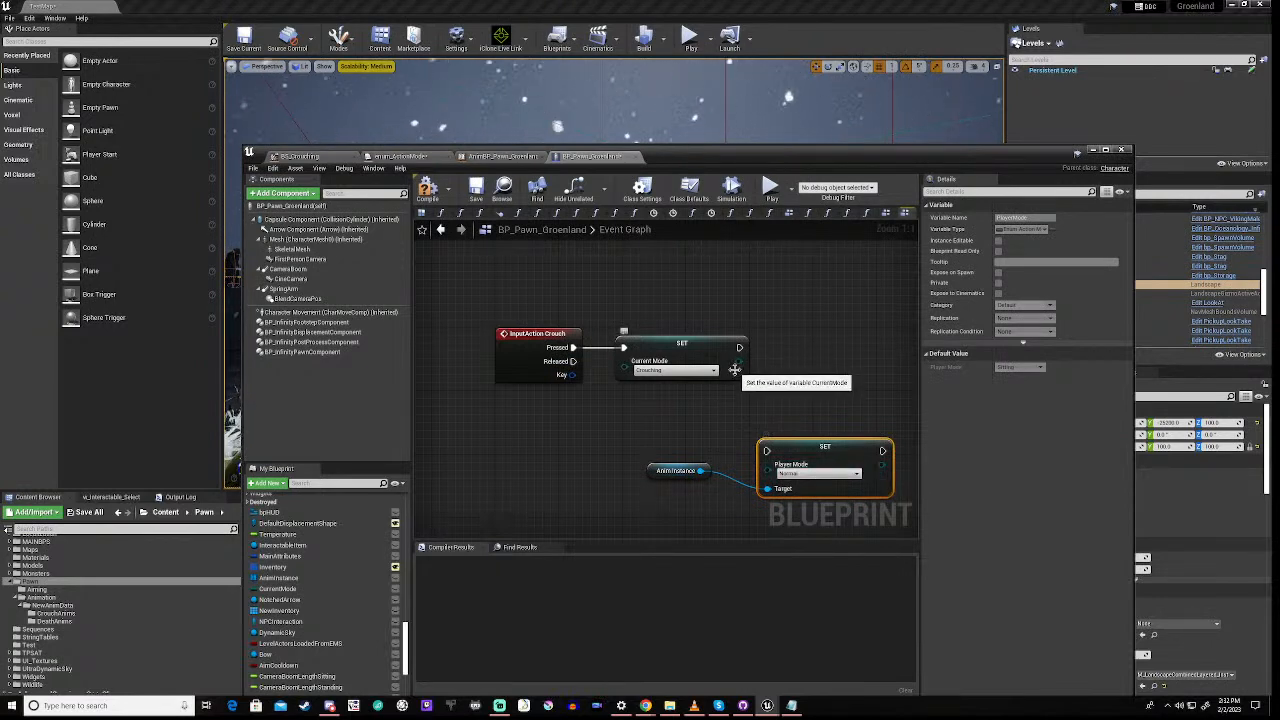
Connect Set CurrentMode's value and execution outputs to the Set Player Mode node, and place the AnimInstance getter beneath it
{"action": "left_click_drag", "start_coordinate": [740, 360], "coordinate": [833, 343]}
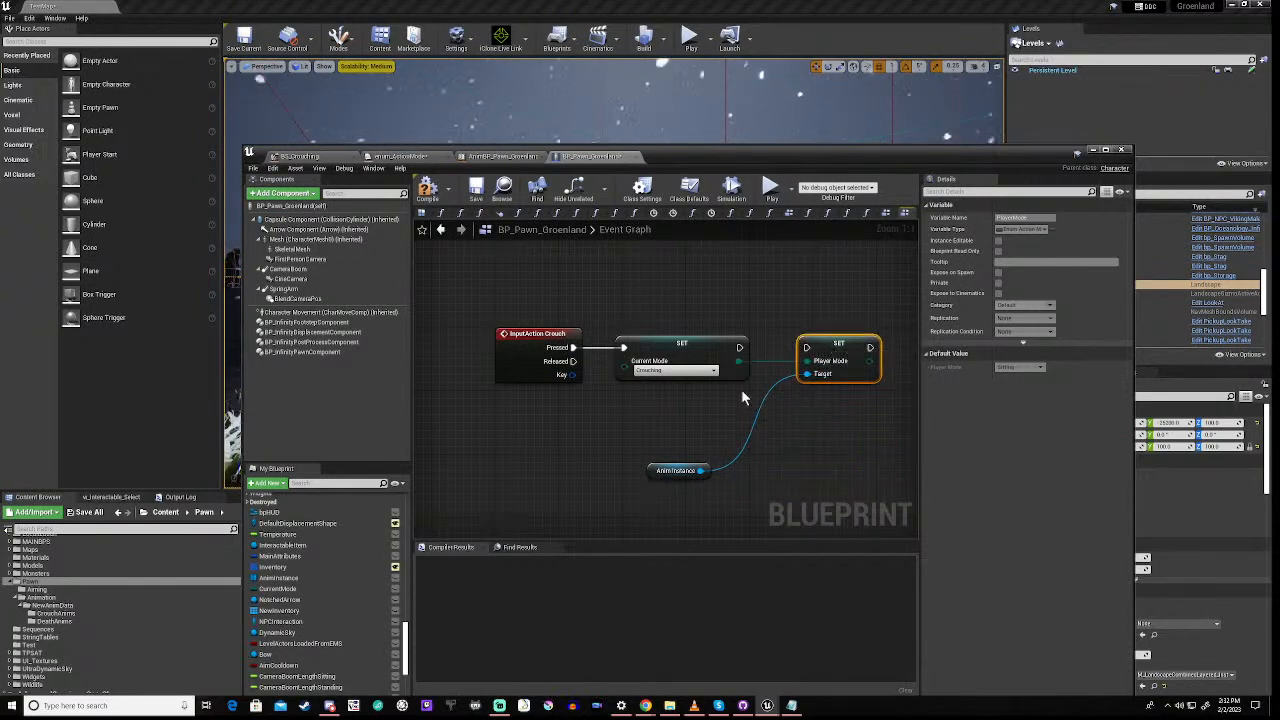
{"action": "left_click_drag", "start_coordinate": [739, 347], "coordinate": [806, 347]}
{"action": "mouse_move", "coordinate": [806, 374]}
{"action": "left_mouse_down"}
{"action": "mouse_move", "coordinate": [701, 470]}
{"action": "mouse_move", "coordinate": [675, 462]}
{"action": "mouse_move", "coordinate": [811, 399]}
{"action": "left_mouse_up"}
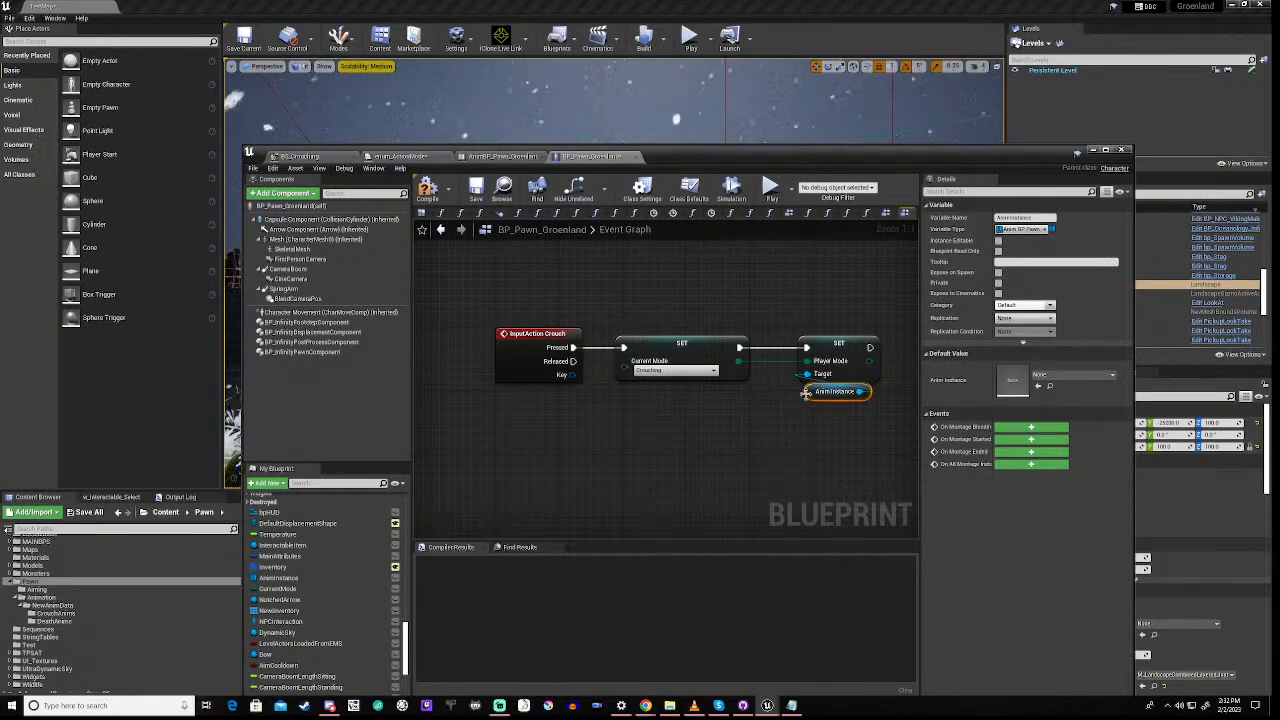
{"action": "left_click_drag", "start_coordinate": [810, 398], "coordinate": [801, 398]}
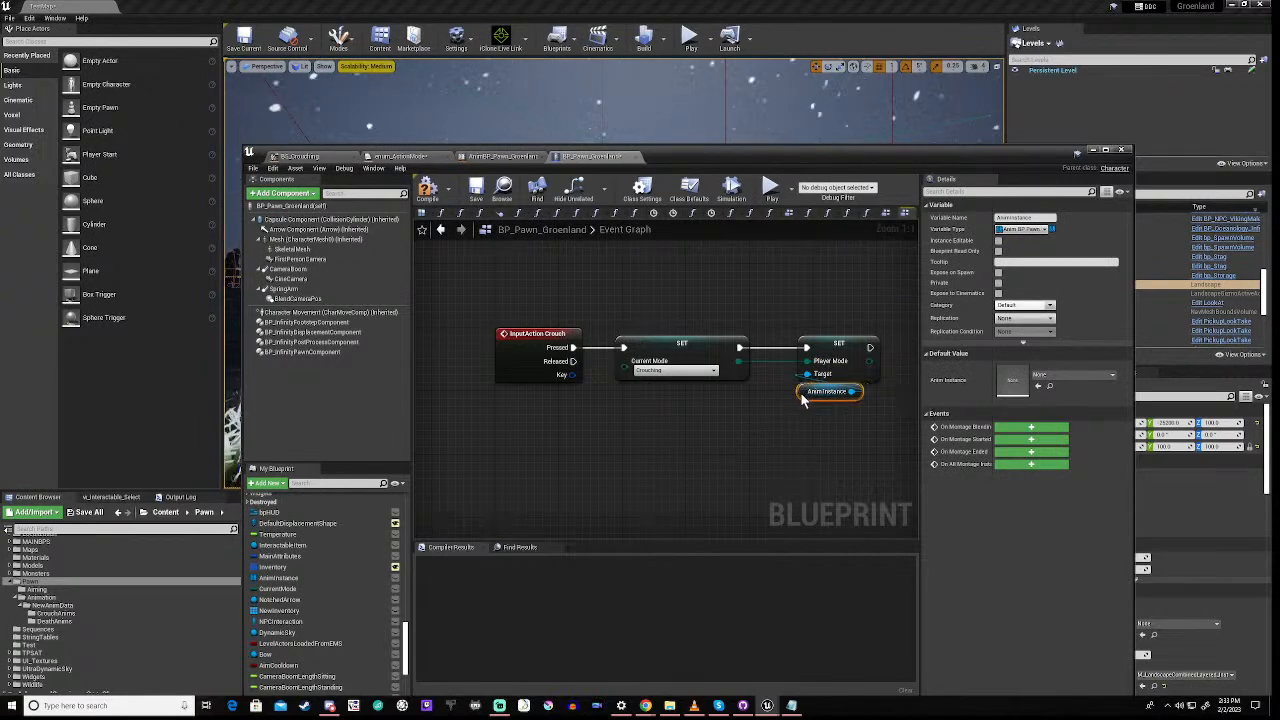
{"action": "left_click", "coordinate": [731, 453]}
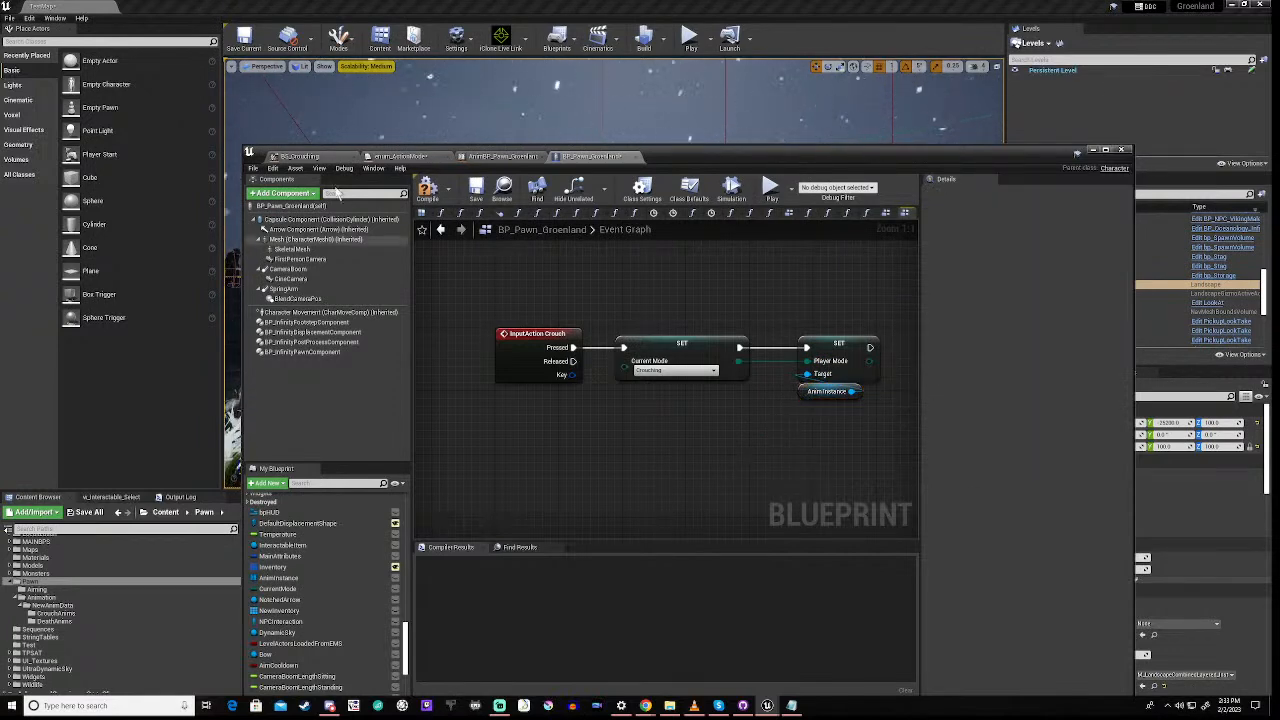
Compile BP_Pawn_Groenland, start a play session, and move the Blueprint window clear of the level viewport
{"action": "left_click", "coordinate": [428, 190]}
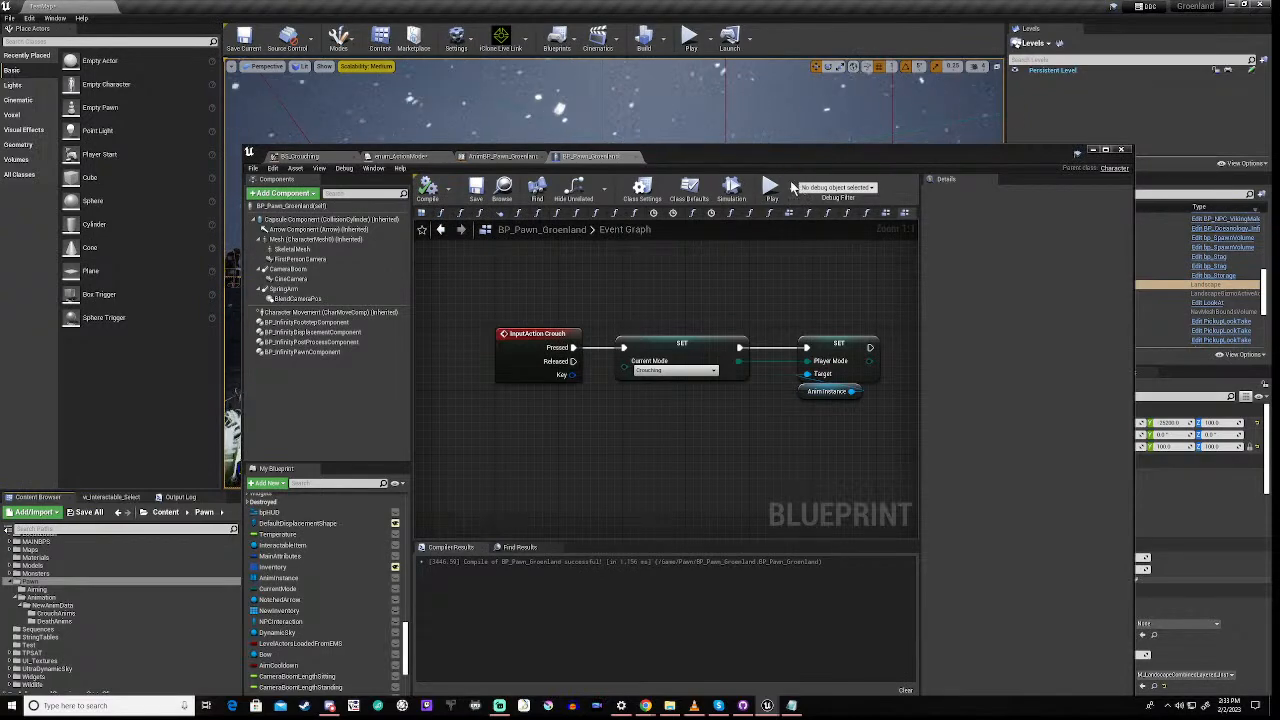
{"action": "left_click", "coordinate": [771, 190]}
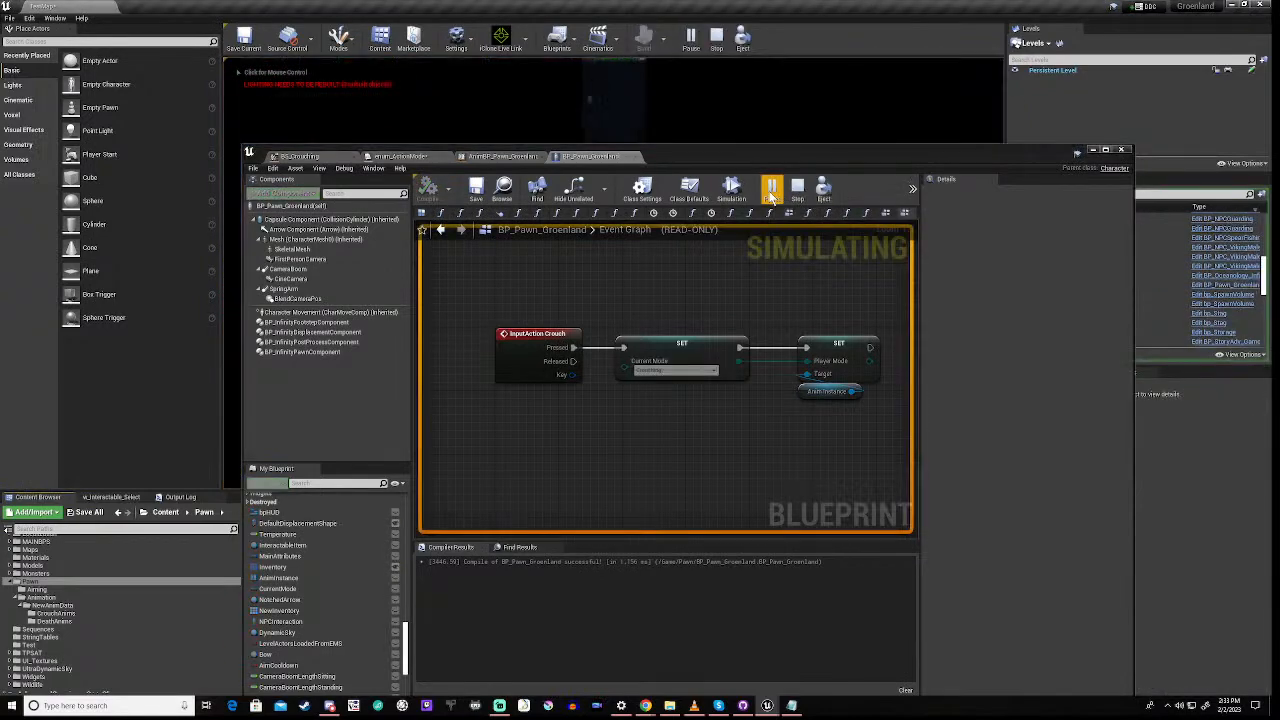
{"action": "left_click_drag", "start_coordinate": [786, 152], "coordinate": [739, 501]}
{"action": "left_click", "coordinate": [638, 385]}
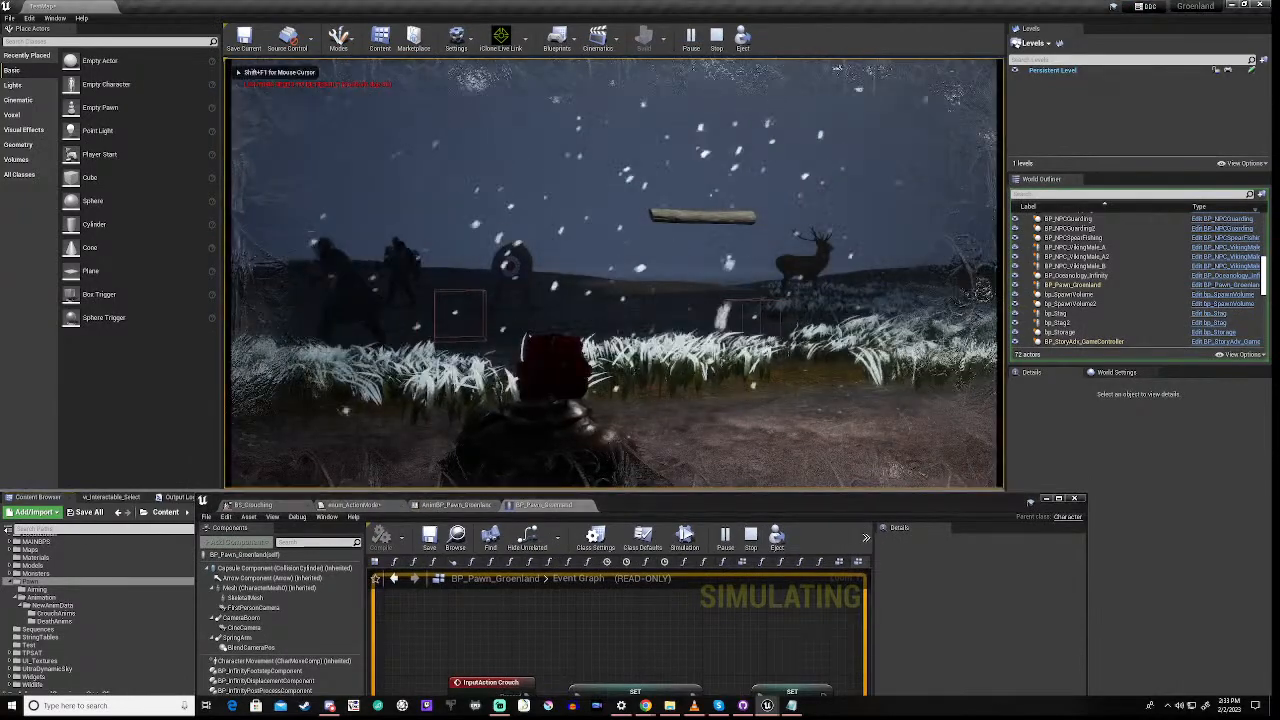
Test crouching by moving the character around the snowy level before and after crouching, and end the play session
{"action": "key", "text": "d"}
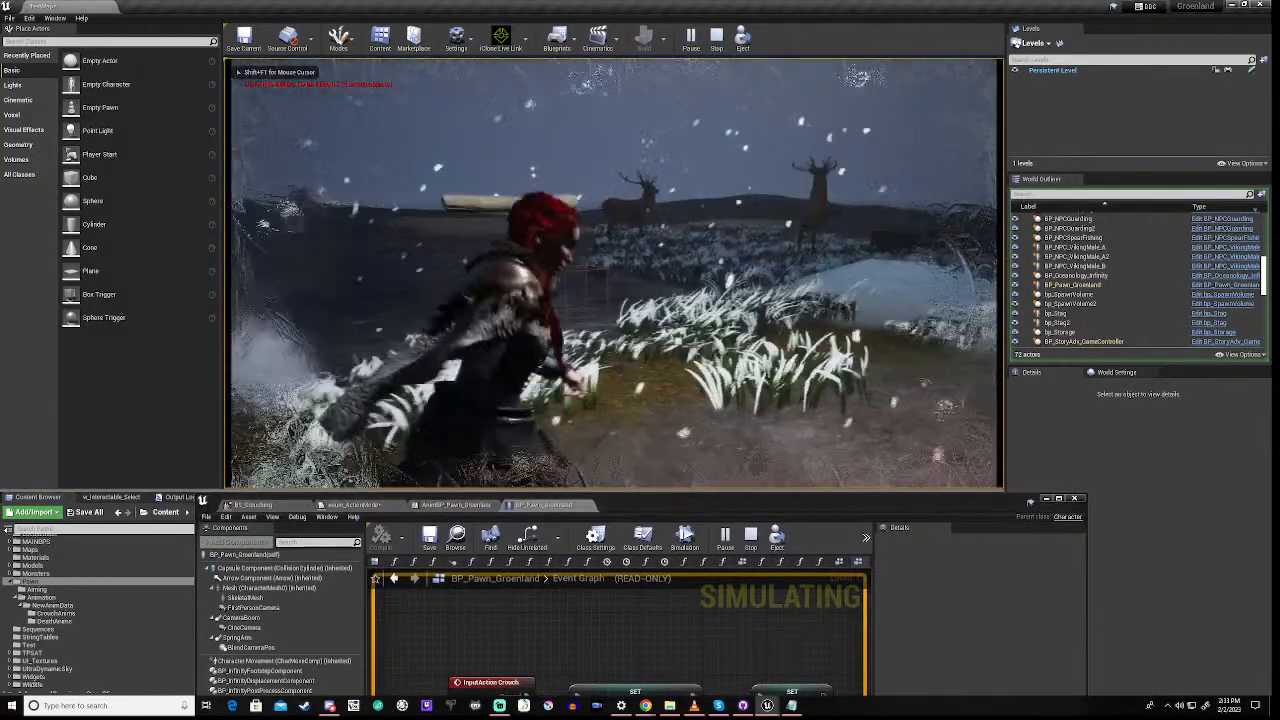
{"action": "key", "text": "w"}
{"action": "key", "text": "a"}
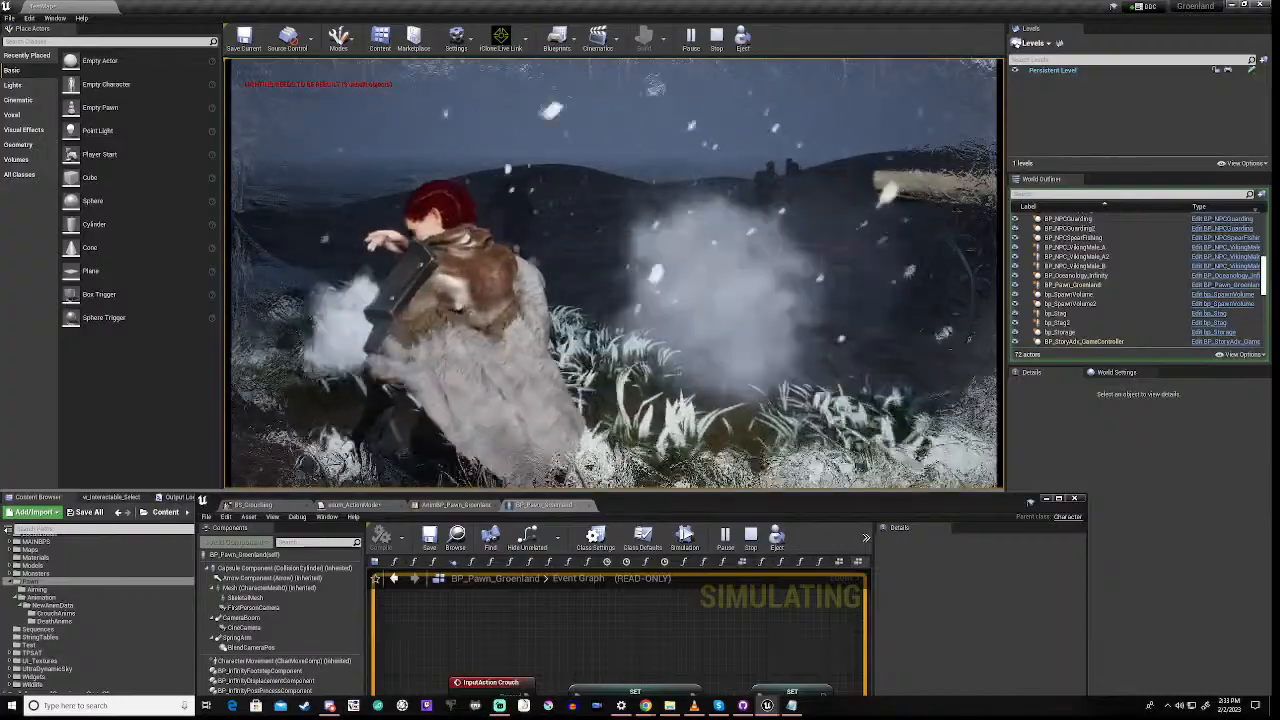
{"action": "key", "text": "w"}
{"action": "key", "text": "c"}
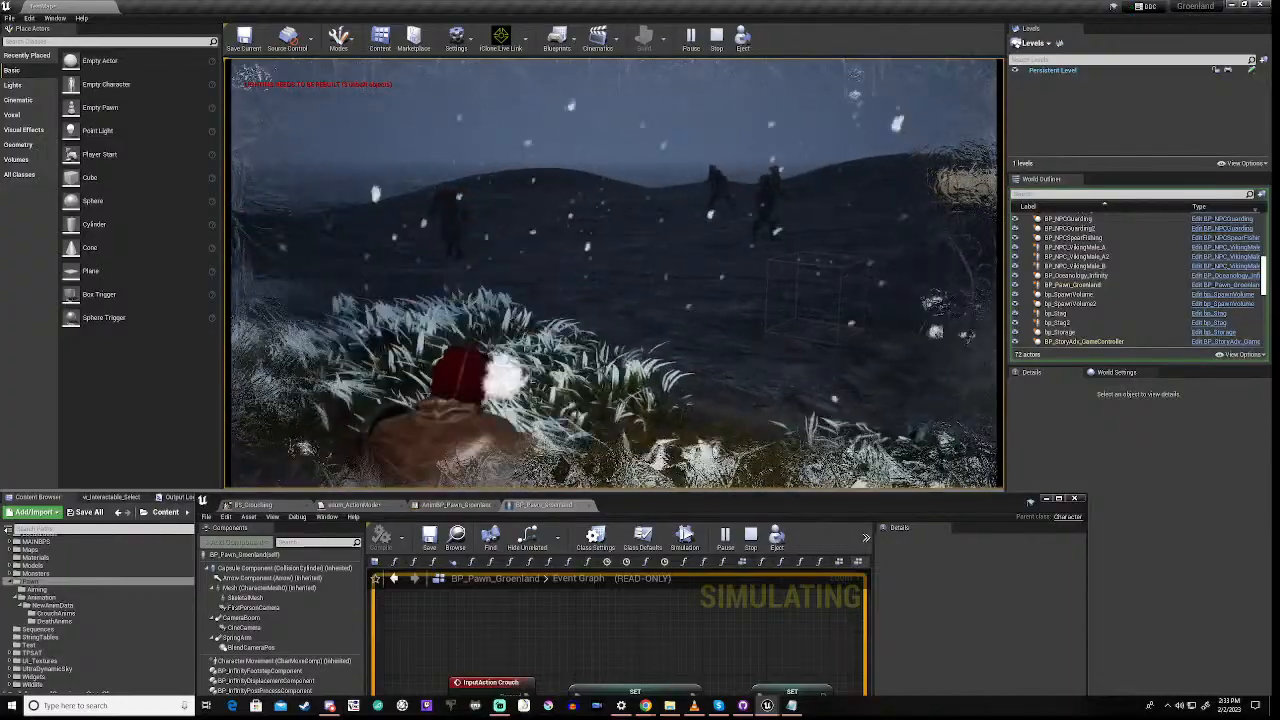
{"action": "key", "text": "w"}
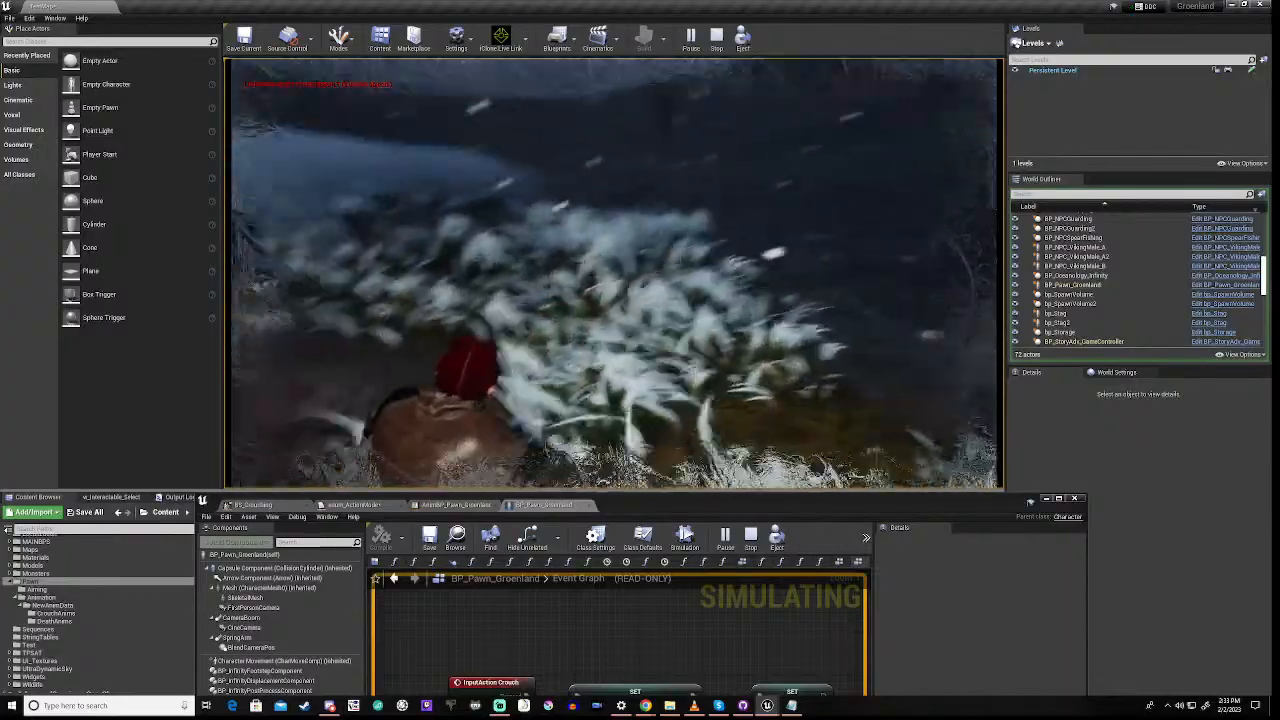
{"action": "key", "text": "w"}
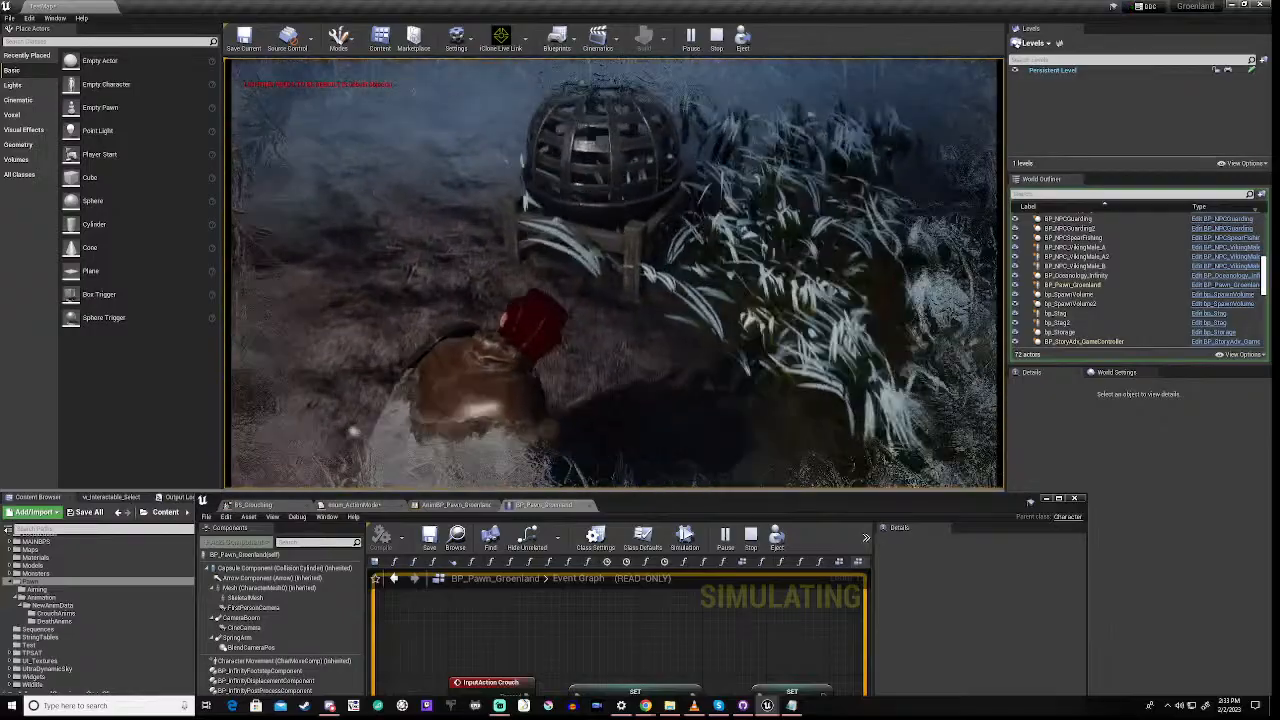
{"action": "key", "text": "w"}
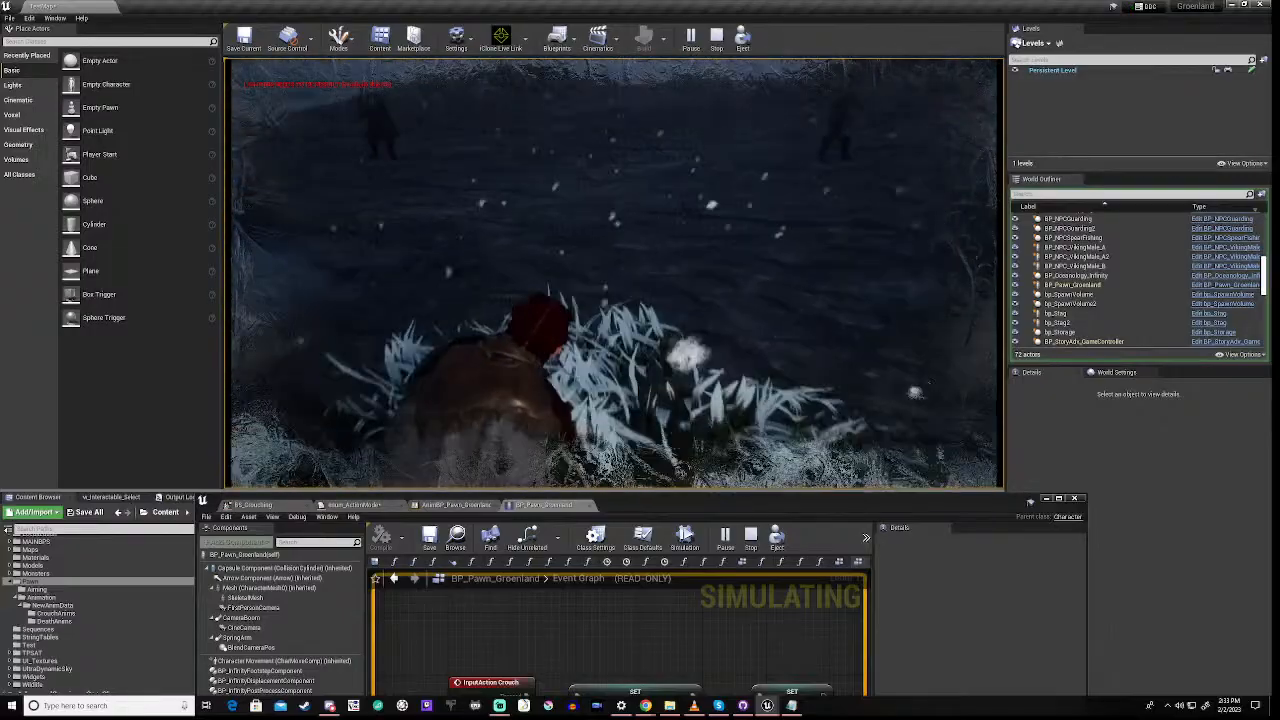
{"action": "key", "text": "w"}
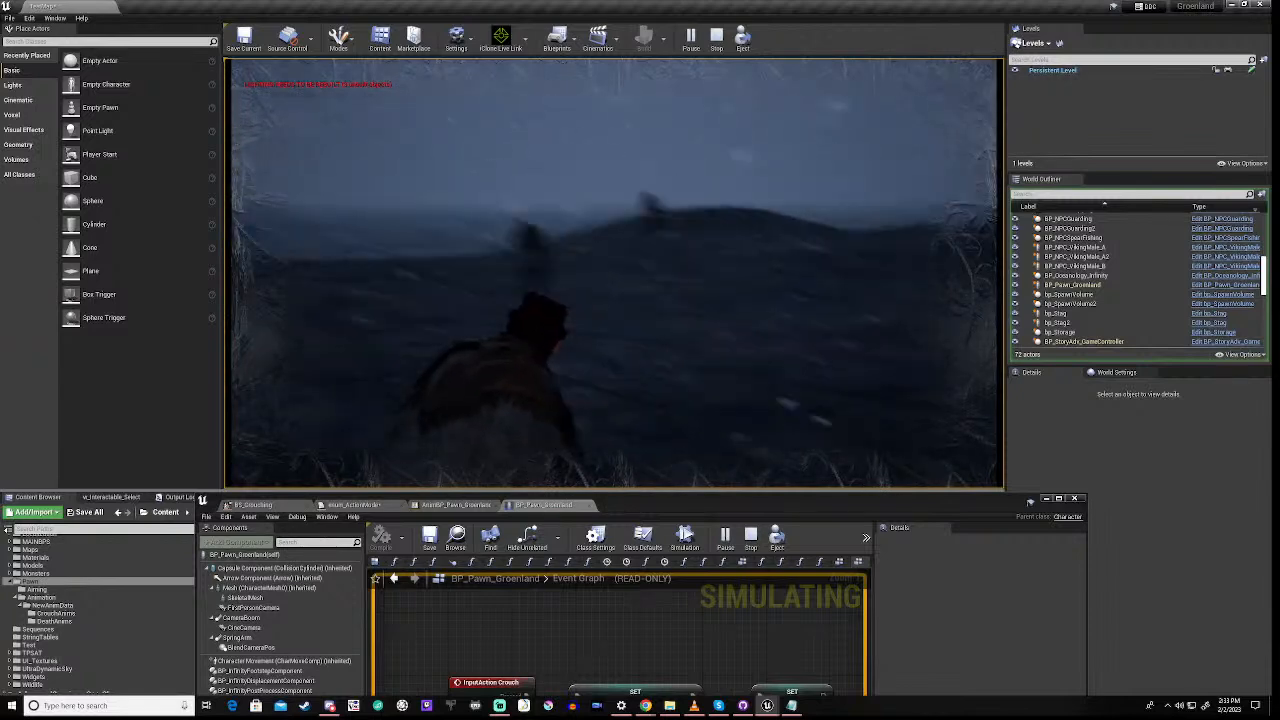
{"action": "key", "text": "w"}
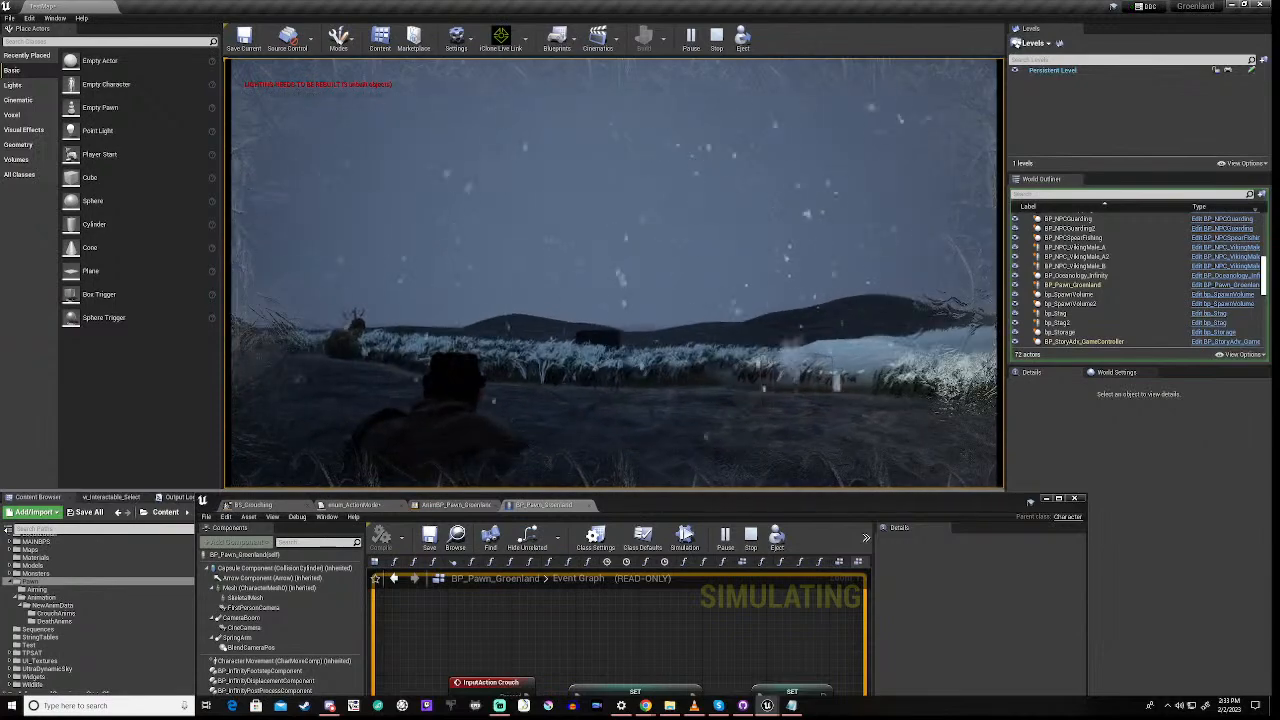
{"action": "key", "text": "Escape"}
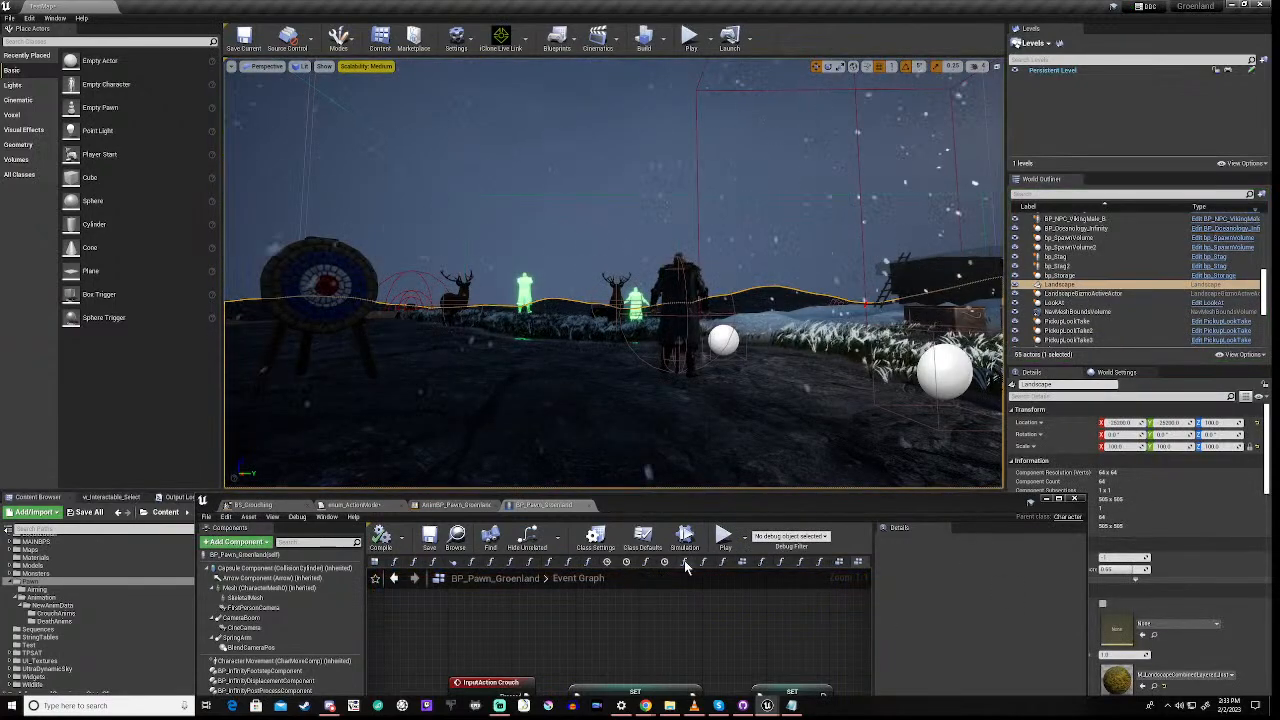
Bring the pawn's Event Graph back into view and add a Character Movement getter near the Set Player Mode node
{"action": "left_click_drag", "start_coordinate": [718, 505], "coordinate": [778, 129]}
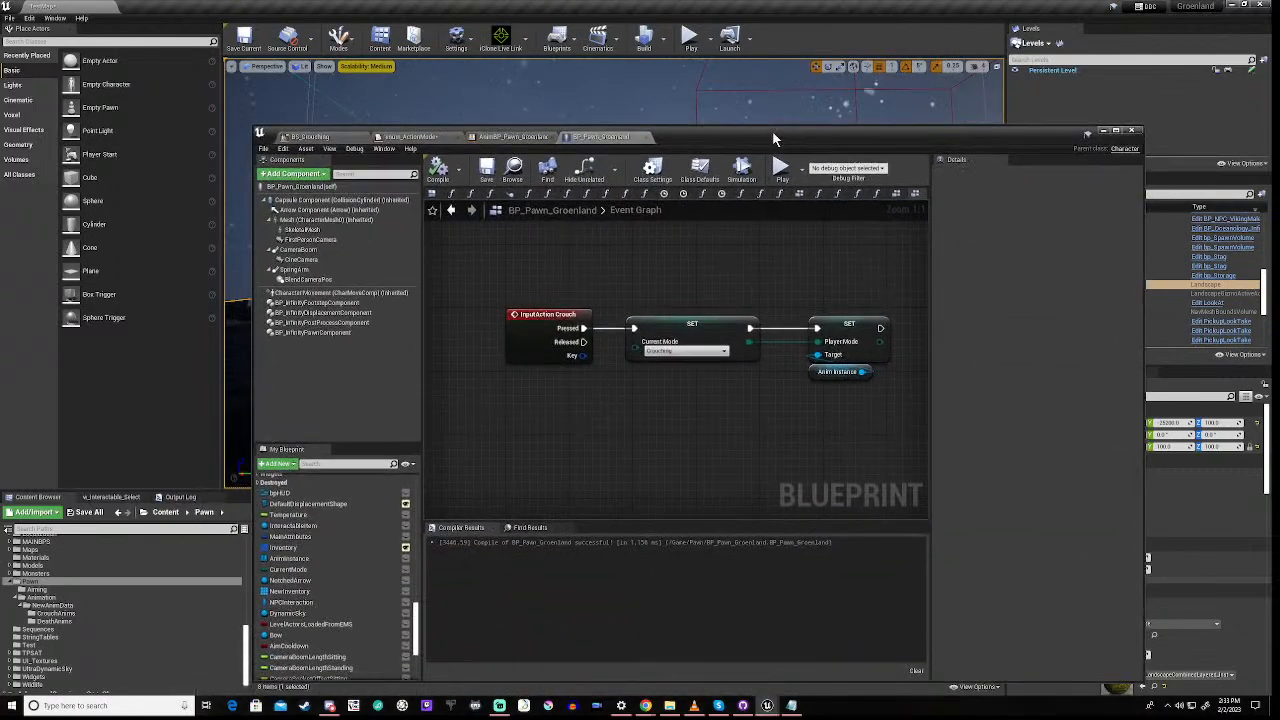
{"action": "scroll", "coordinate": [730, 399], "scroll_direction": "down", "scroll_amount": 5}
{"action": "right_click_drag", "start_coordinate": [733, 435], "coordinate": [675, 455]}
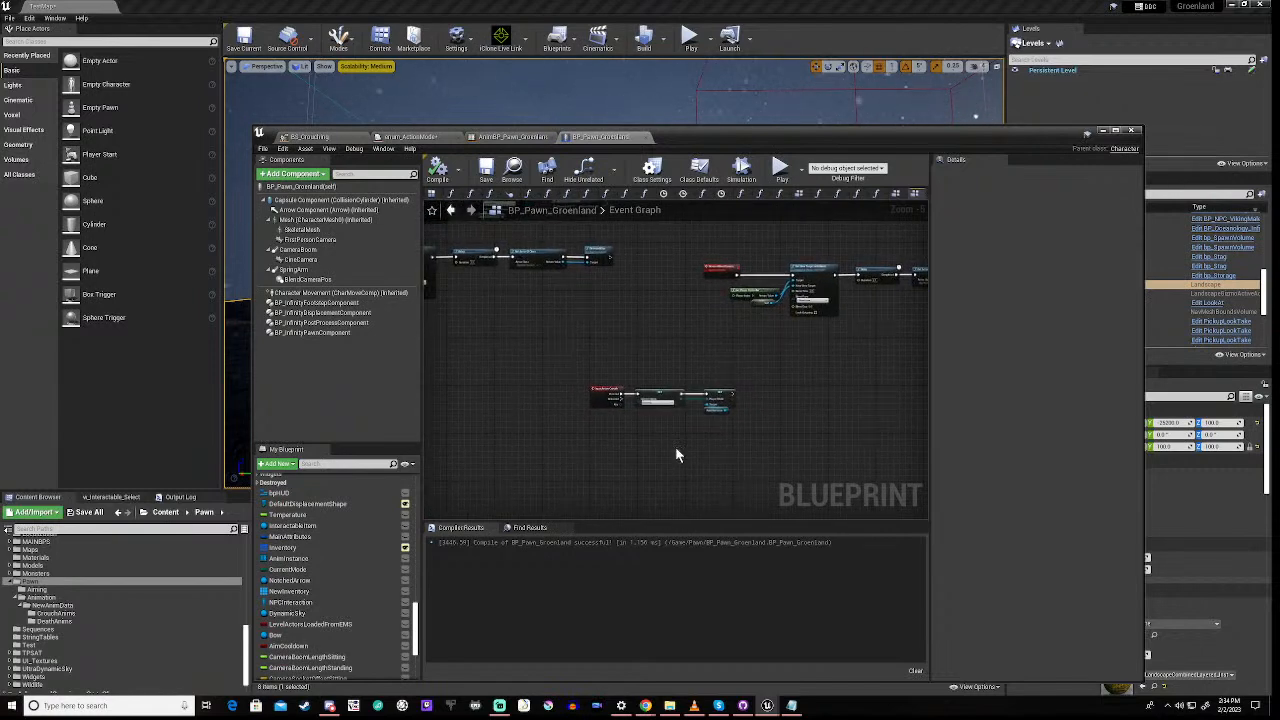
{"action": "scroll", "coordinate": [675, 455], "scroll_direction": "up", "scroll_amount": 5}
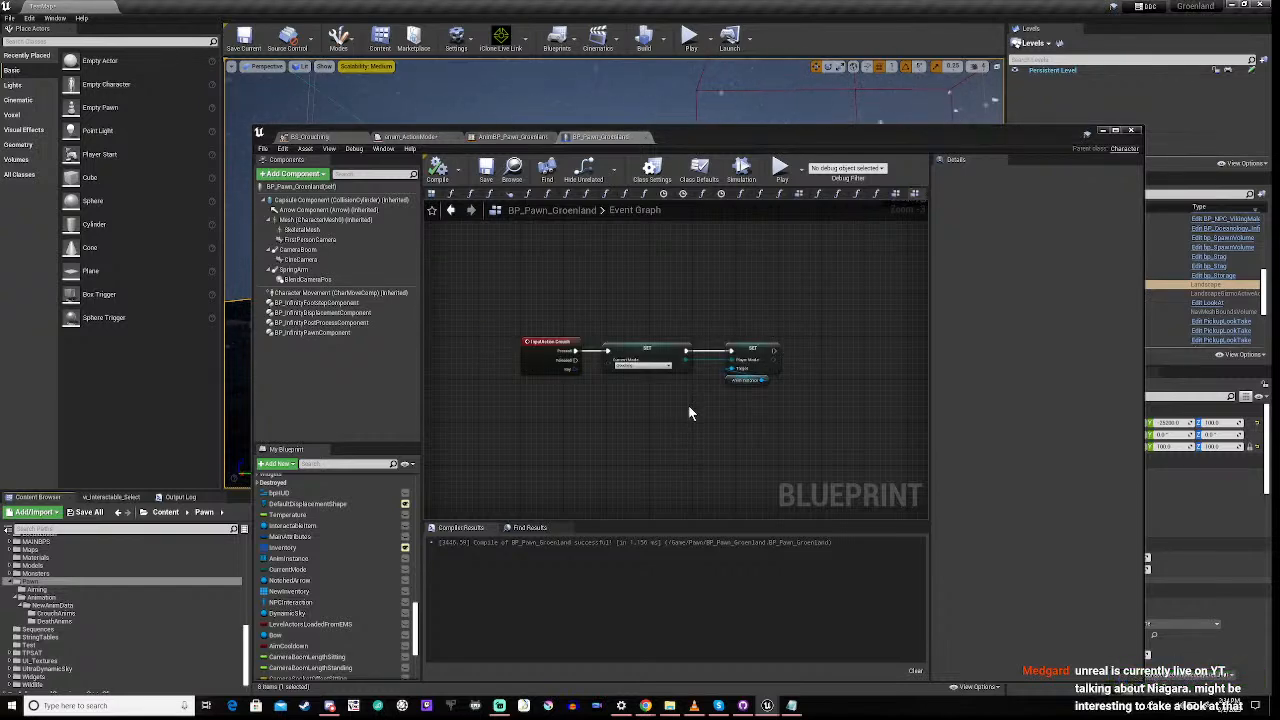
{"action": "right_click_drag", "start_coordinate": [688, 405], "coordinate": [651, 414]}
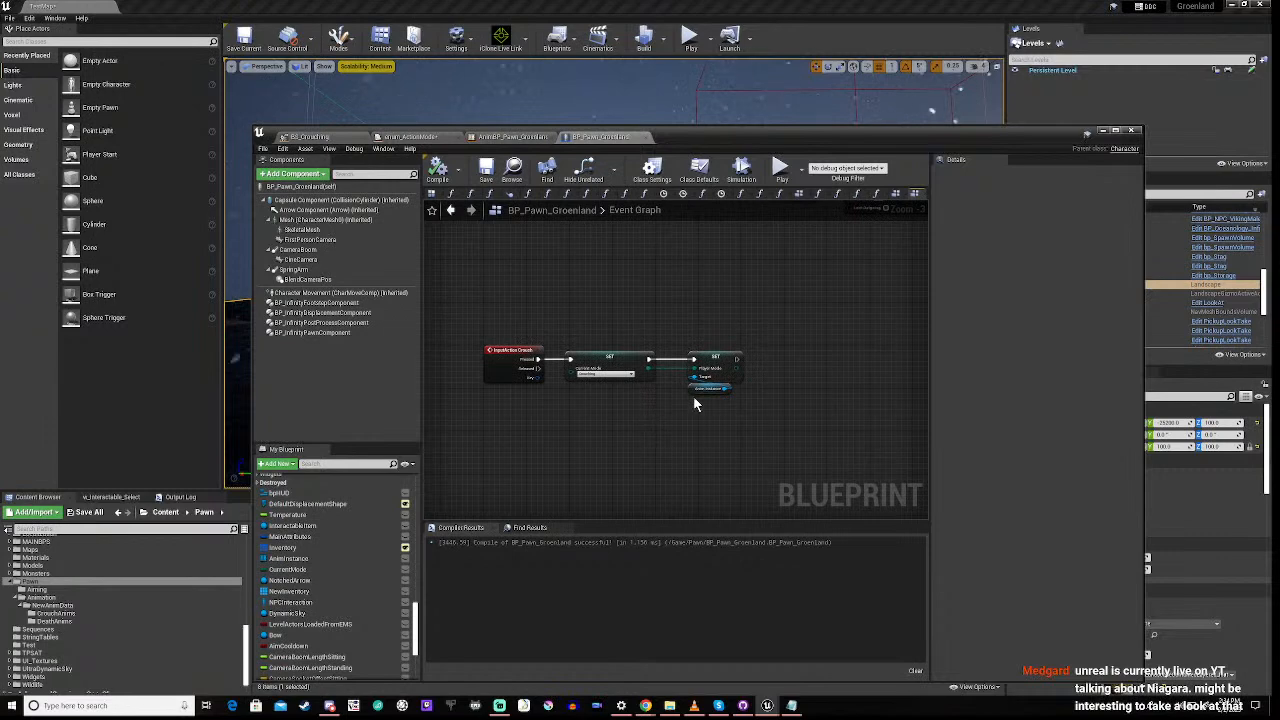
{"action": "scroll", "coordinate": [695, 399], "scroll_direction": "up", "scroll_amount": 3}
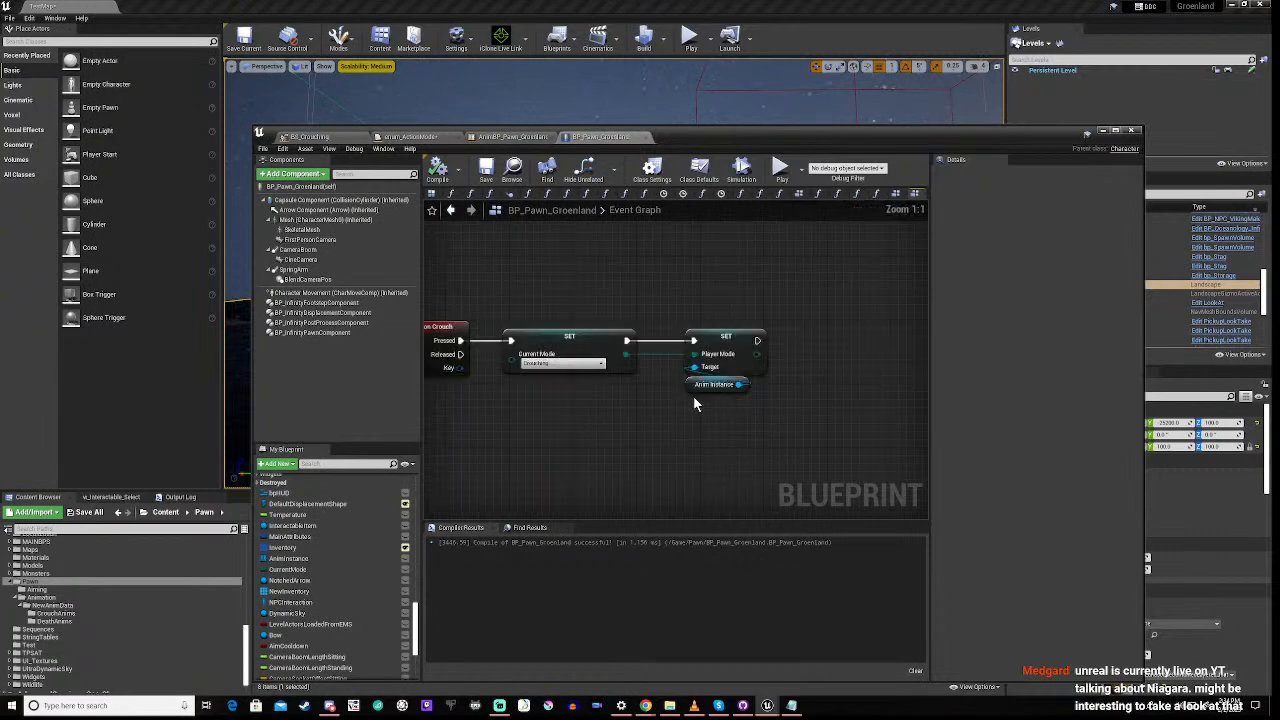
{"action": "left_click", "coordinate": [305, 294]}
{"action": "left_click_drag", "start_coordinate": [523, 295], "coordinate": [840, 407]}
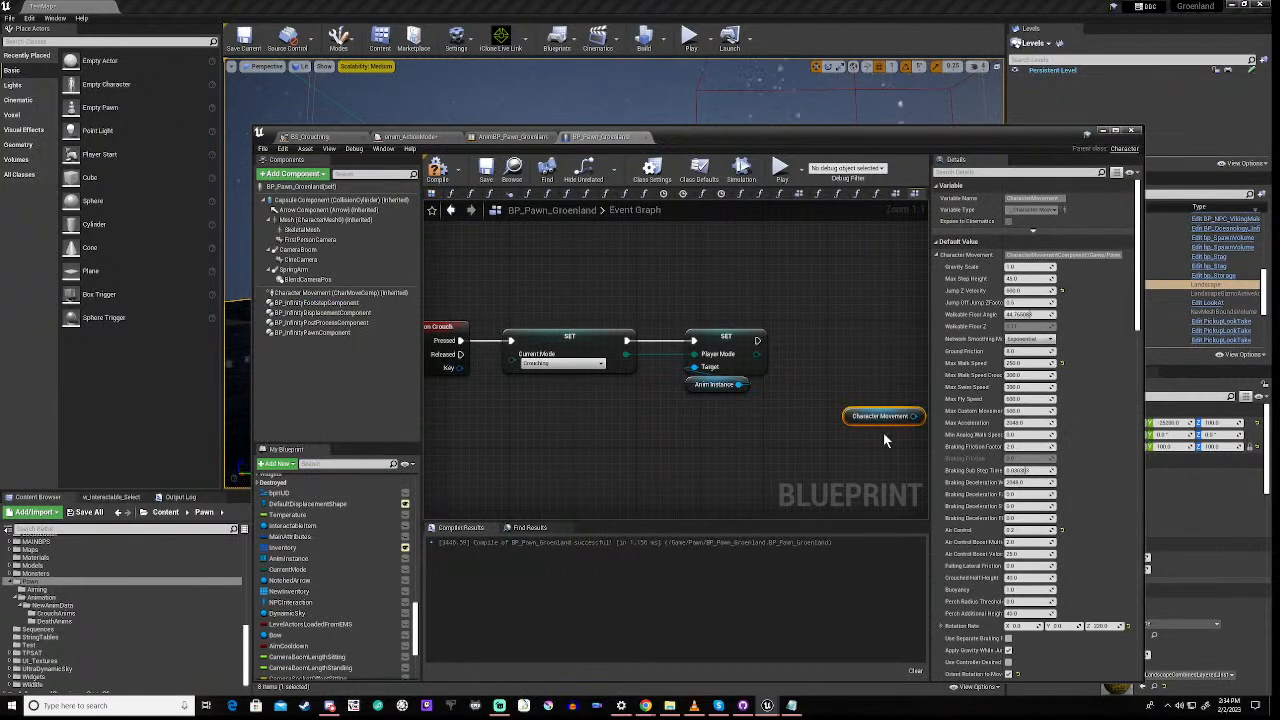
Place the Character Movement getter below the AnimInstance getter and search its available actions for "walk" to find the walk speed setters
{"action": "mouse_move", "coordinate": [864, 427]}
{"action": "left_mouse_down"}
{"action": "mouse_move", "coordinate": [779, 468]}
{"action": "mouse_move", "coordinate": [876, 410]}
{"action": "left_mouse_up"}
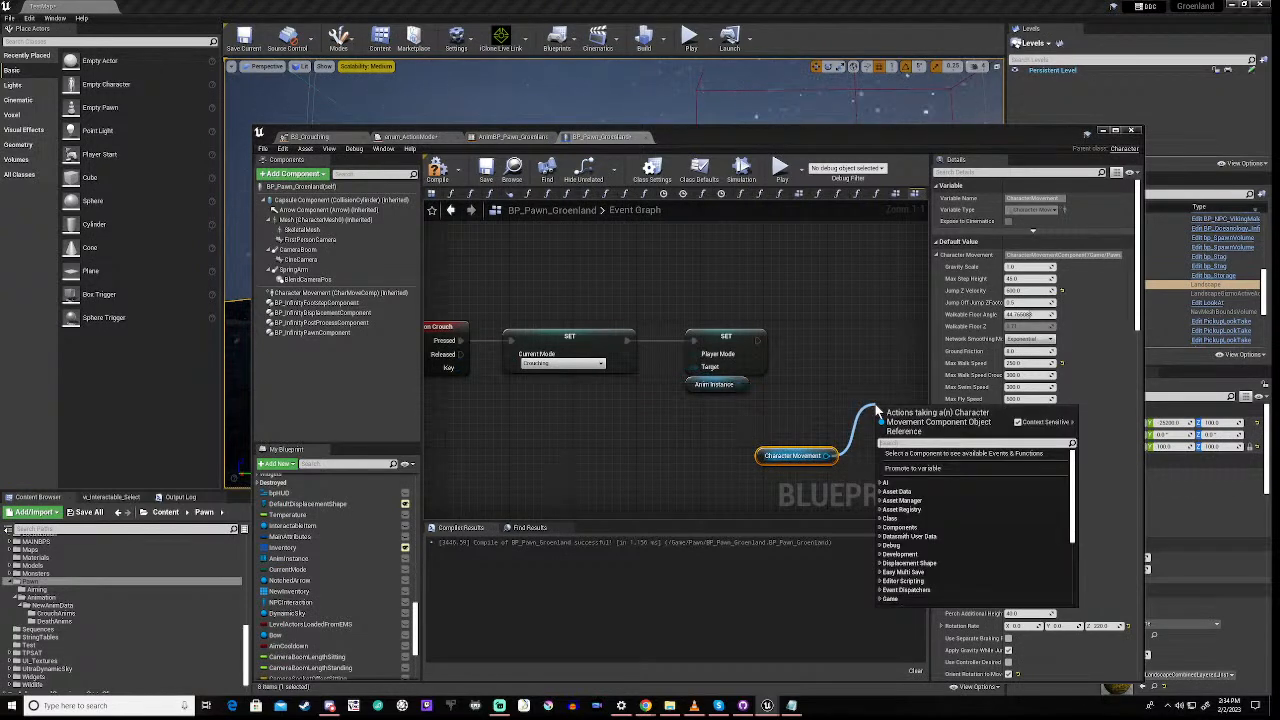
{"action": "type", "text": "walk"}
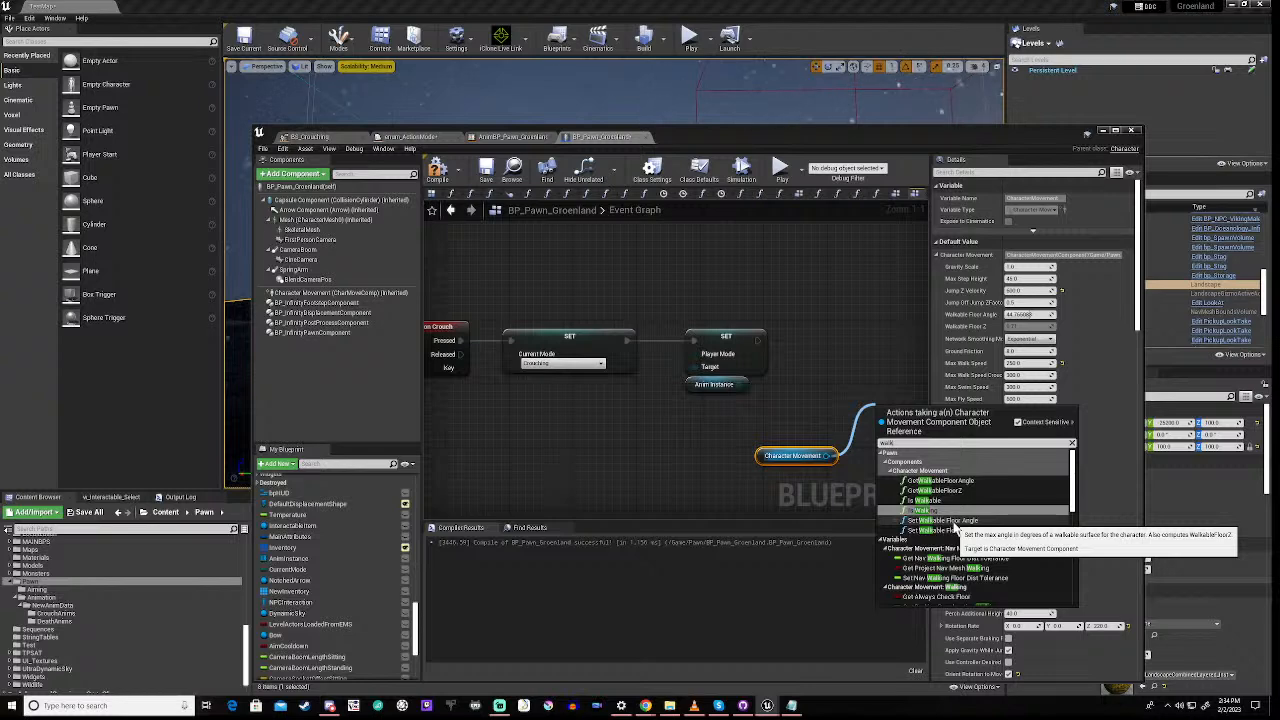
{"action": "scroll", "coordinate": [955, 525], "scroll_direction": "down", "scroll_amount": 5}
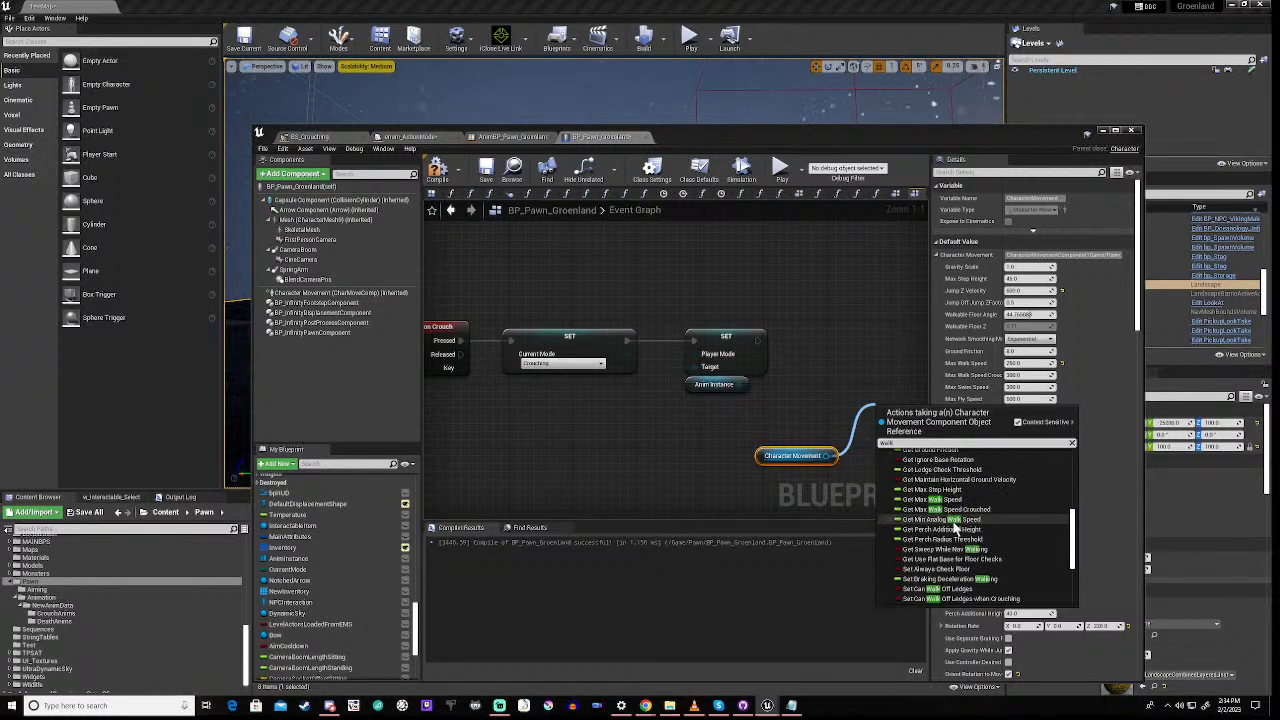
{"action": "scroll", "coordinate": [935, 522], "scroll_direction": "down", "scroll_amount": 3}
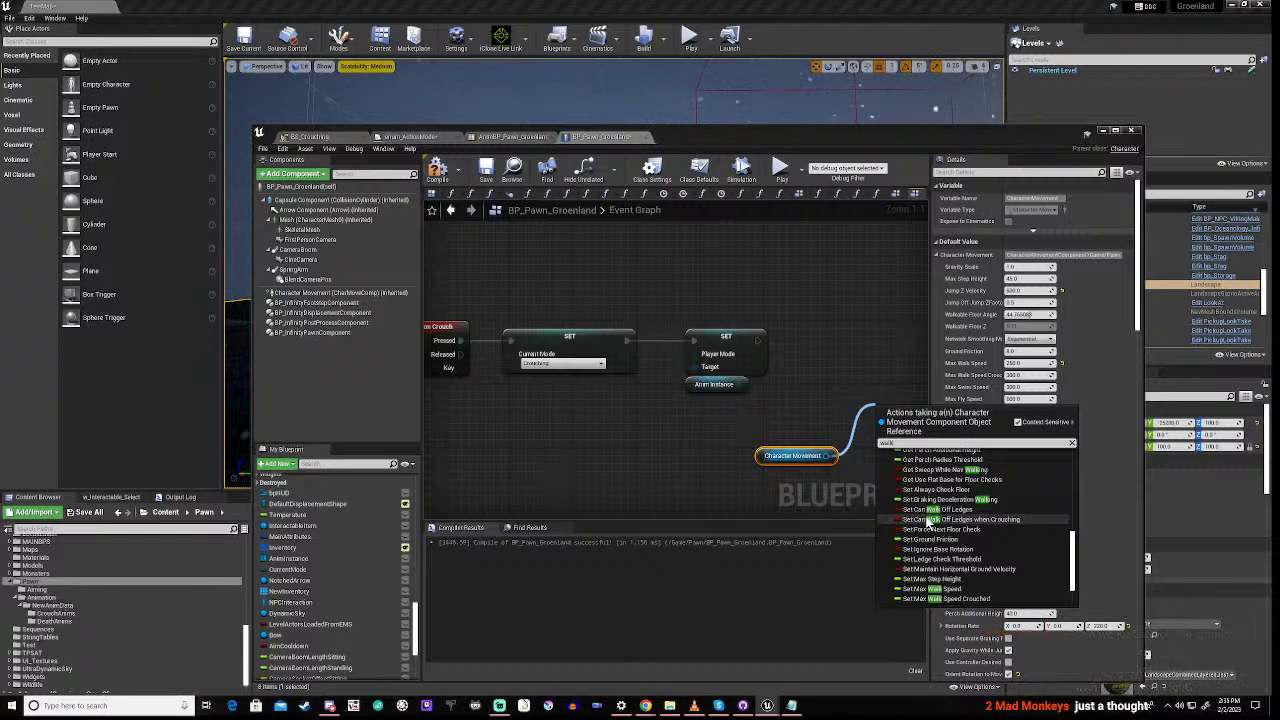
Cancel the node search and delete the Character Movement reference from the Event Graph
{"action": "left_click", "coordinate": [673, 468]}
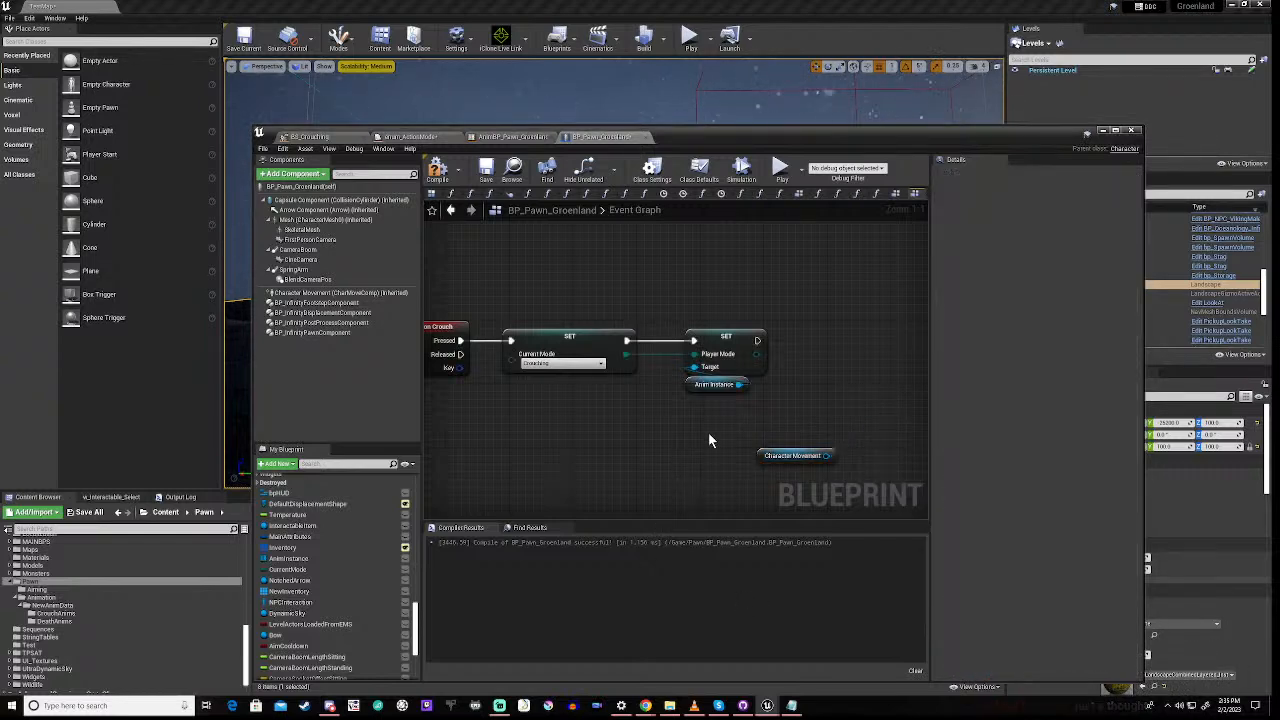
{"action": "left_click_drag", "start_coordinate": [712, 431], "coordinate": [856, 485]}
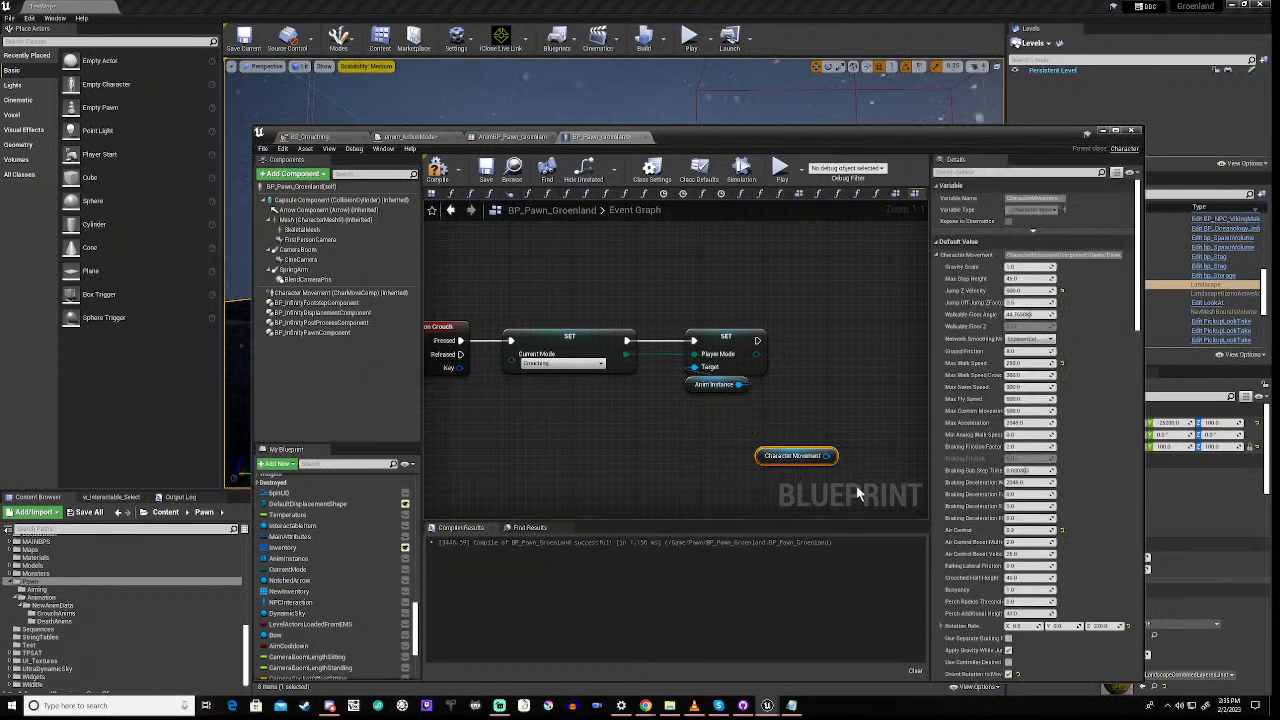
{"action": "key", "text": "Delete"}
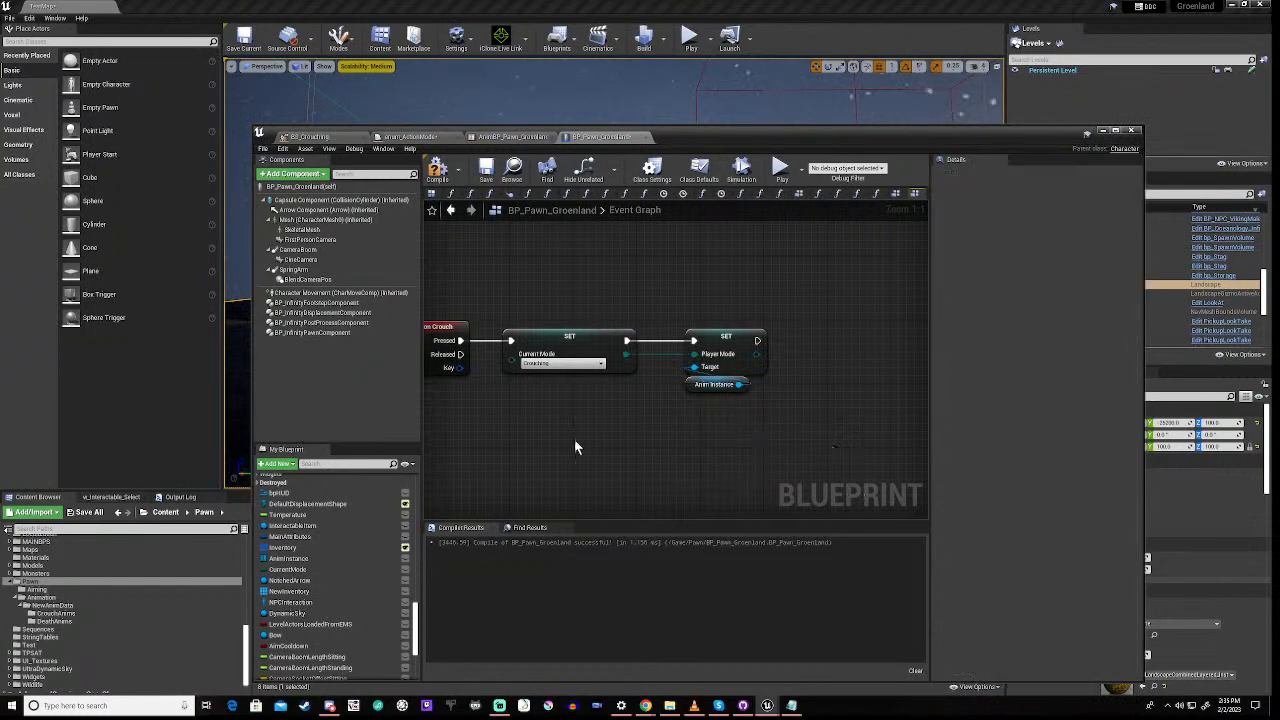
Examine the existing node groups in the Event Graph, including the Switch Fps Camera call, and return to the Crouch input event
{"action": "scroll", "coordinate": [594, 425], "scroll_direction": "down", "scroll_amount": 4}
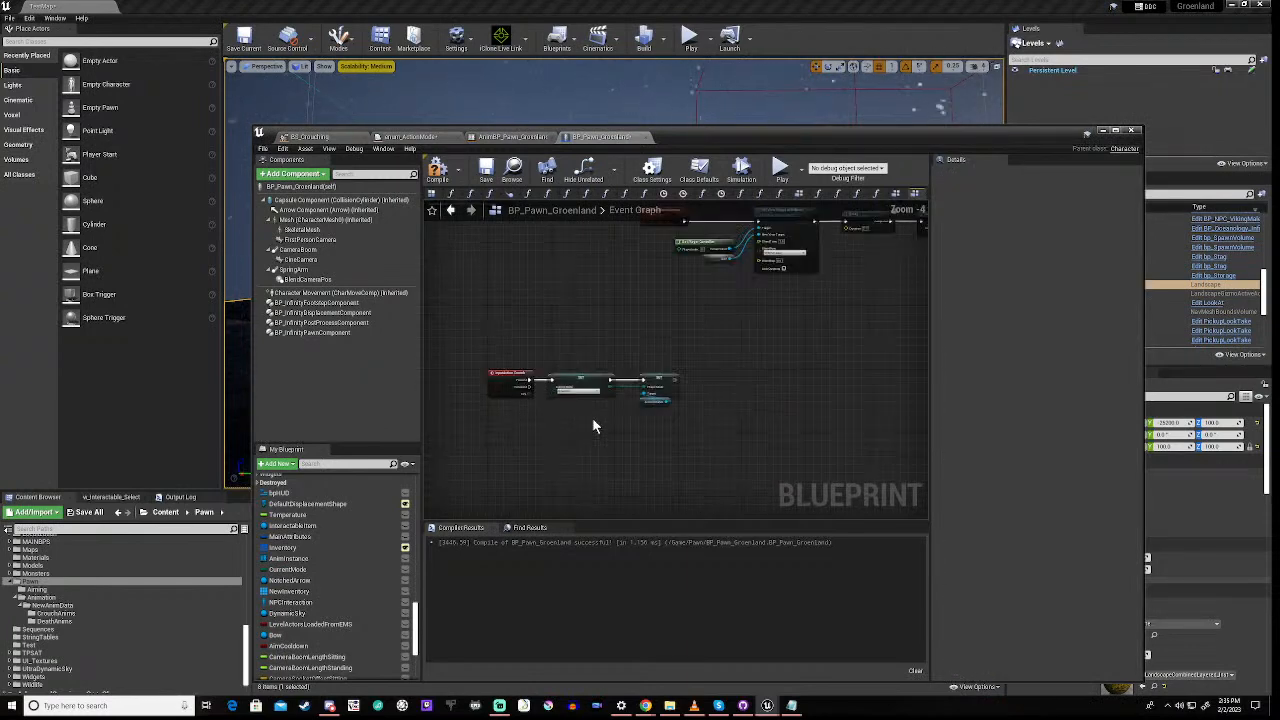
{"action": "right_click_drag", "start_coordinate": [543, 449], "coordinate": [645, 485]}
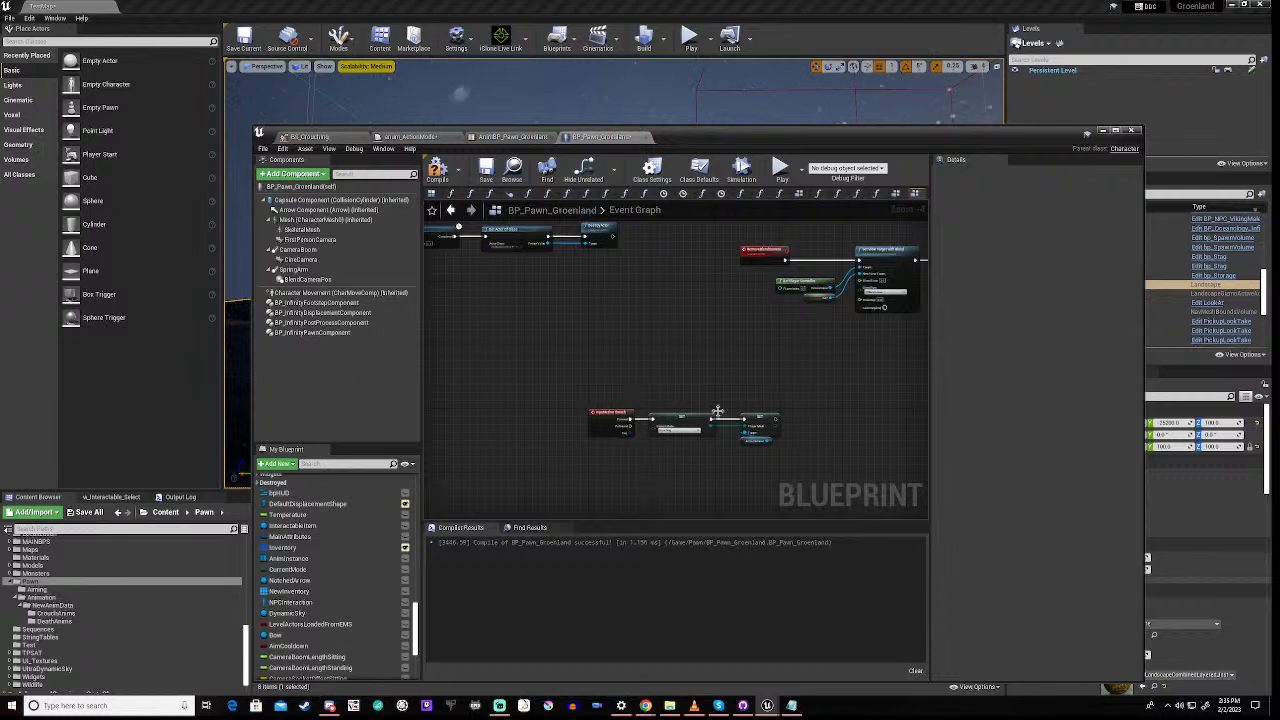
{"action": "scroll", "coordinate": [767, 359], "scroll_direction": "down", "scroll_amount": 4}
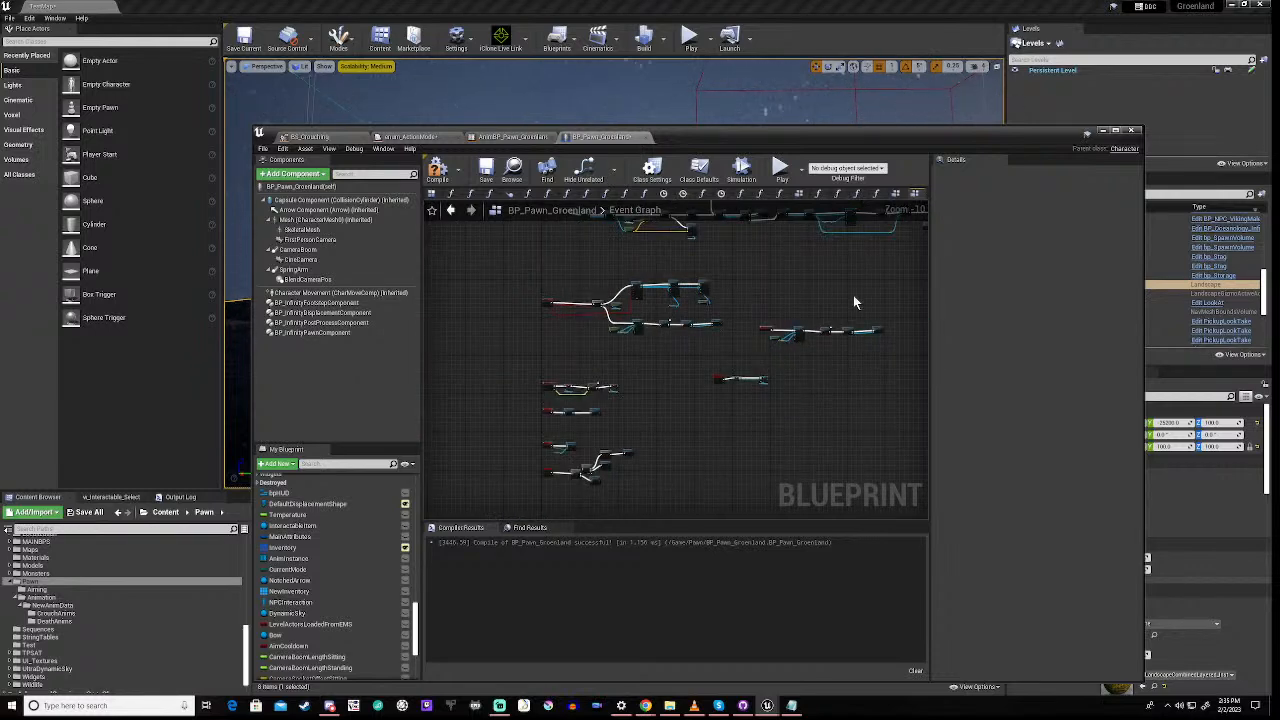
{"action": "right_click_drag", "start_coordinate": [853, 298], "coordinate": [29, 377]}
{"action": "right_click_drag", "start_coordinate": [756, 343], "coordinate": [733, 347]}
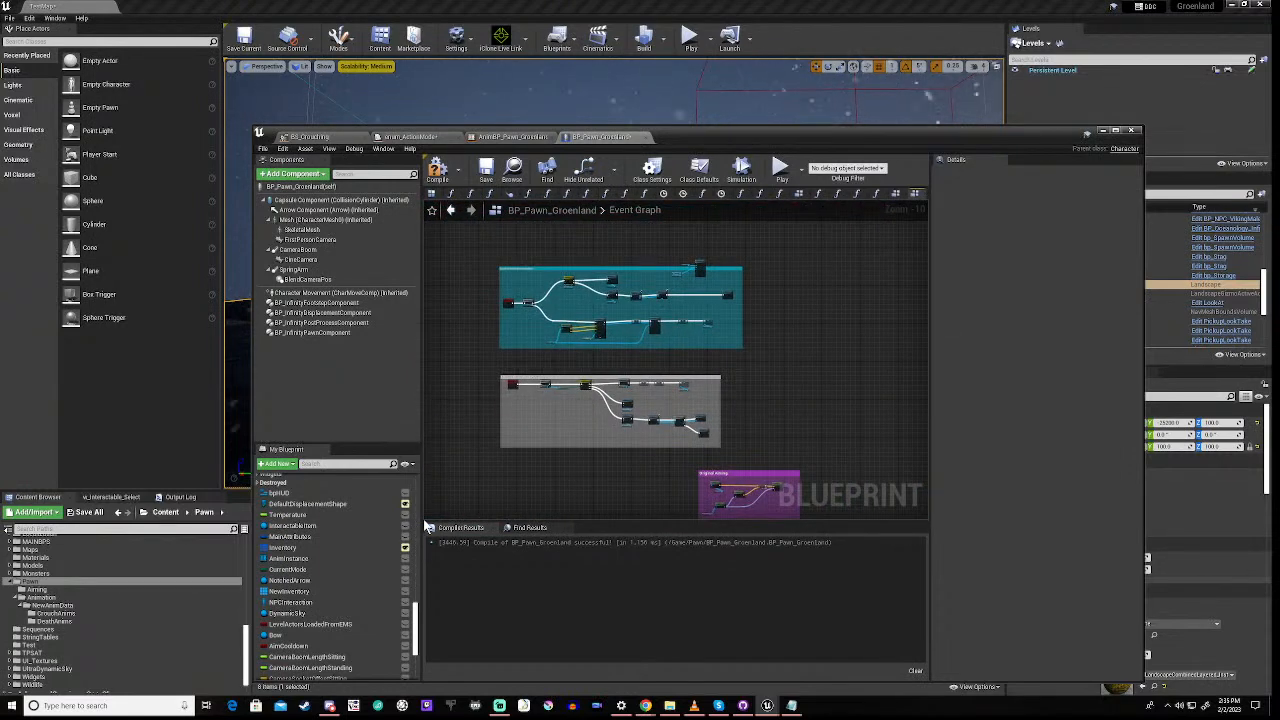
{"action": "scroll", "coordinate": [717, 271], "scroll_direction": "up", "scroll_amount": 10}
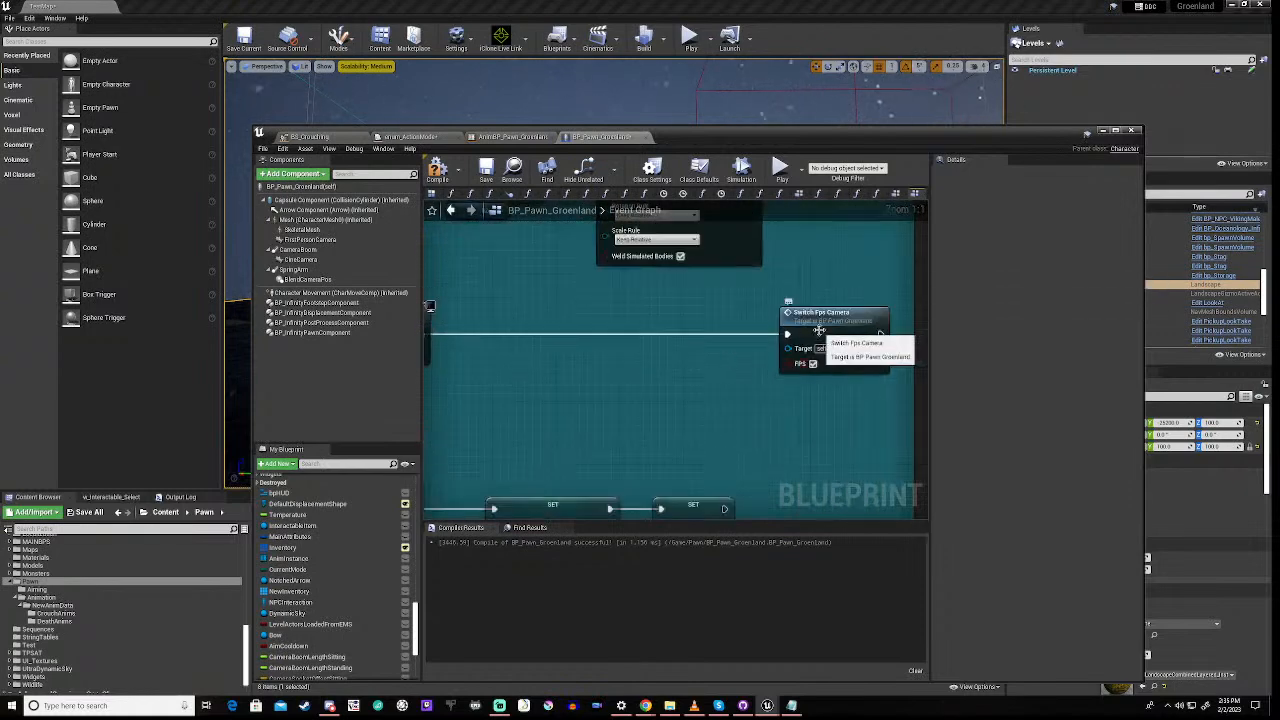
{"action": "scroll", "coordinate": [663, 410], "scroll_direction": "down", "scroll_amount": 2}
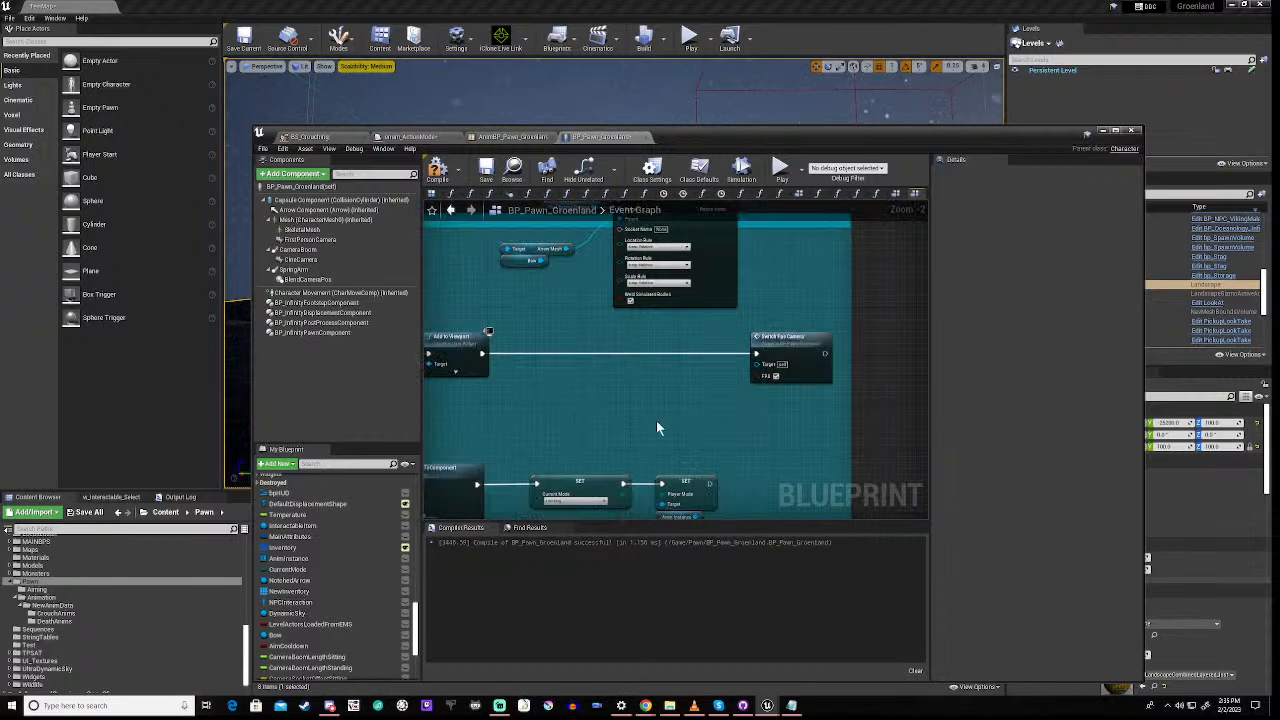
{"action": "scroll", "coordinate": [657, 428], "scroll_direction": "down", "scroll_amount": 5}
{"action": "right_click_drag", "start_coordinate": [549, 491], "coordinate": [1279, 204]}
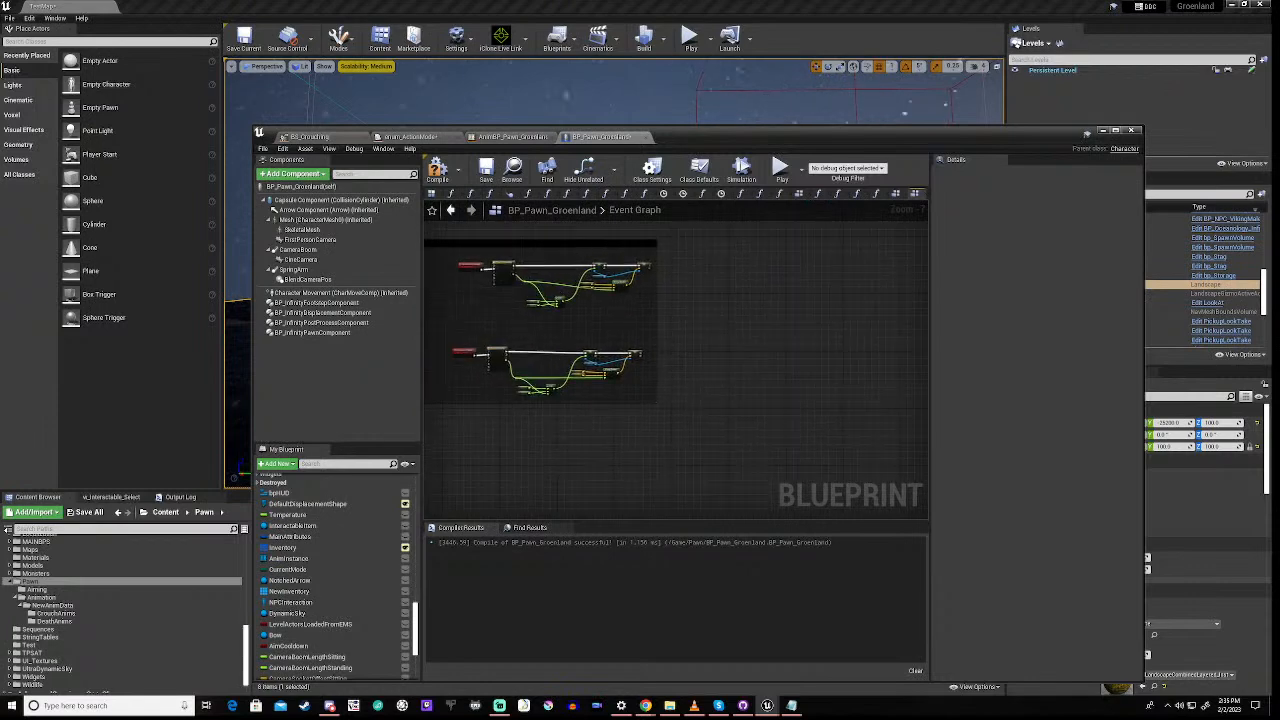
{"action": "right_click_drag", "start_coordinate": [470, 434], "coordinate": [855, 165]}
{"action": "right_click_drag", "start_coordinate": [848, 284], "coordinate": [876, 220]}
{"action": "scroll", "coordinate": [711, 458], "scroll_direction": "up", "scroll_amount": 5}
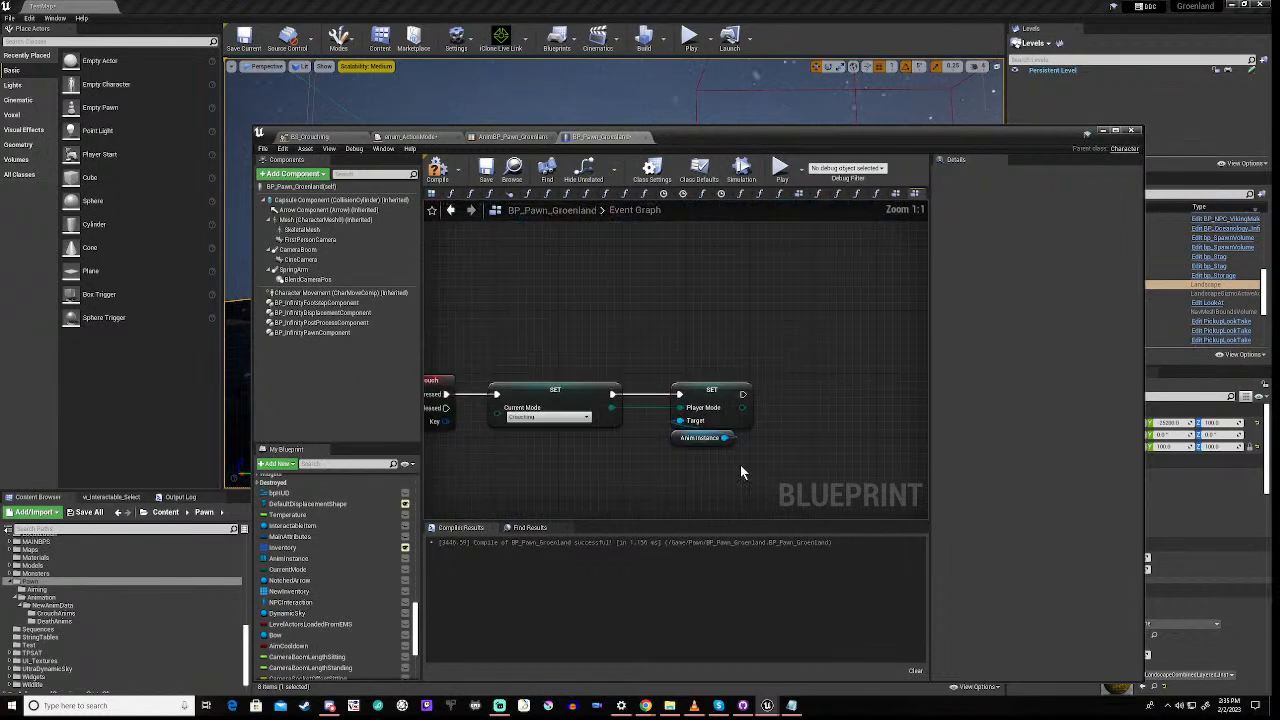
Add a Switch Fps Camera call after the Player Mode SET node in the crouch chain and connect their execution pins
{"action": "right_click", "coordinate": [782, 437]}
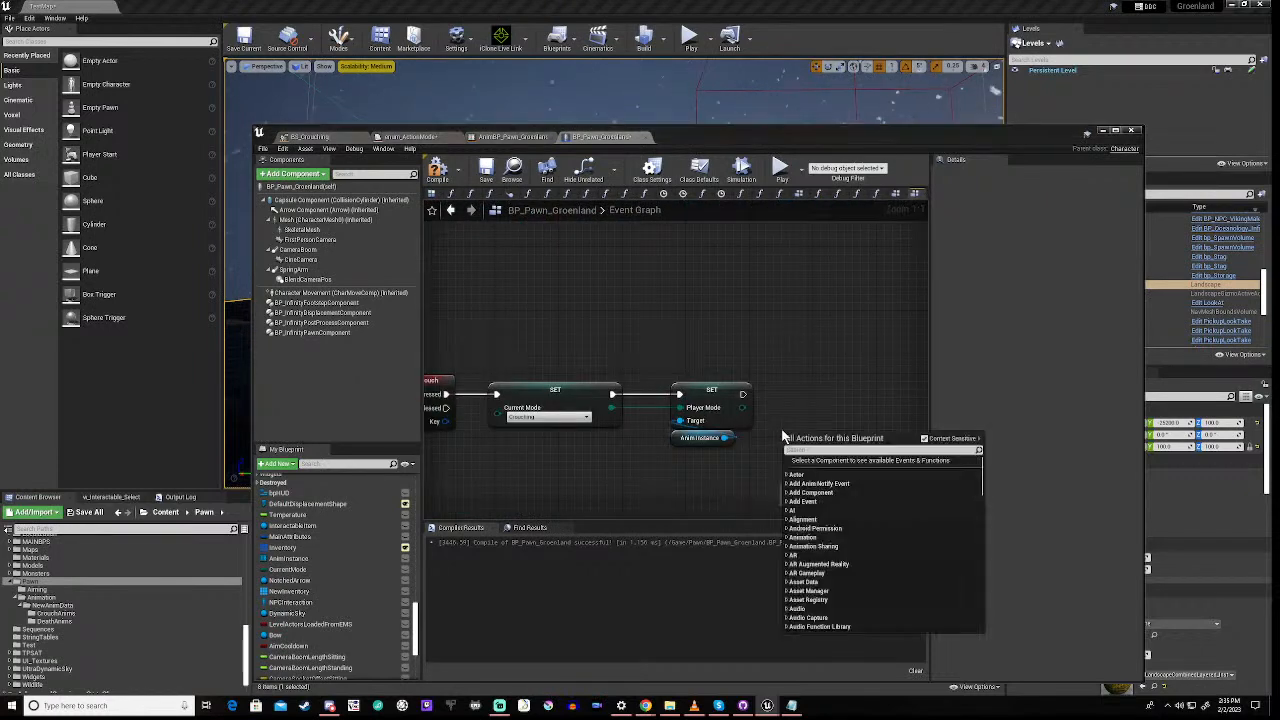
{"action": "type", "text": "switch"}
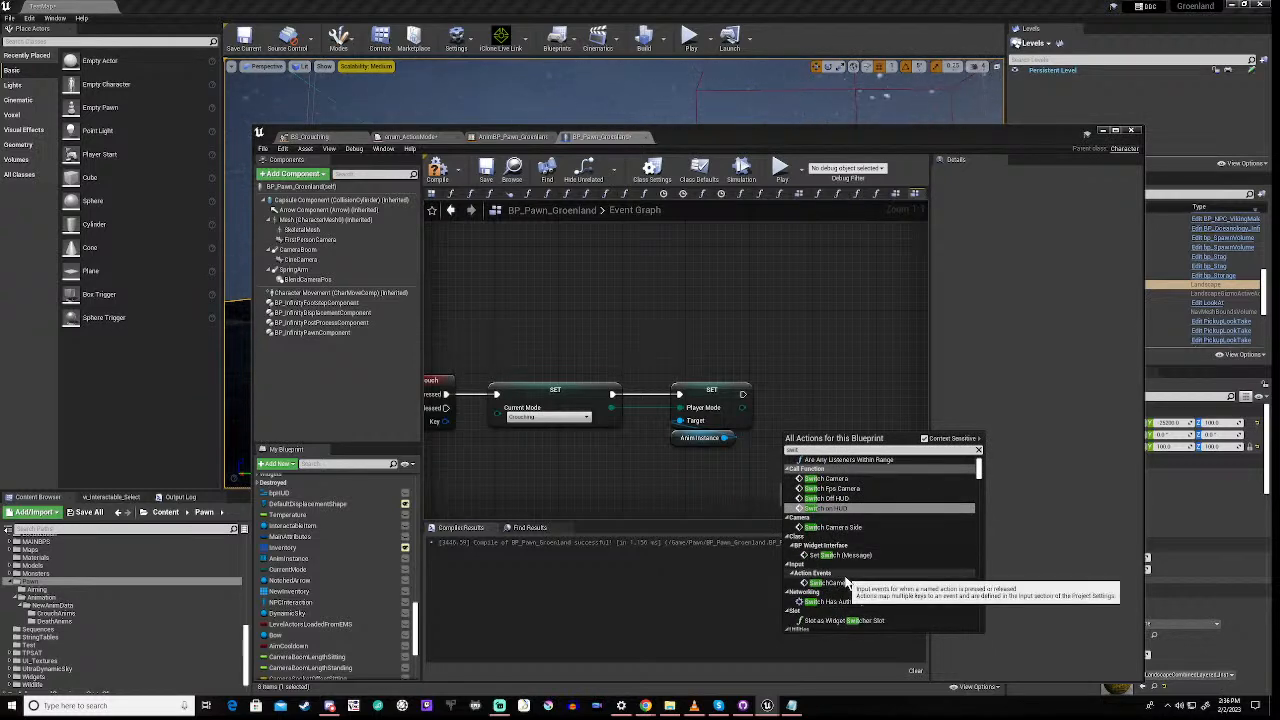
{"action": "type", "text": "ch"}
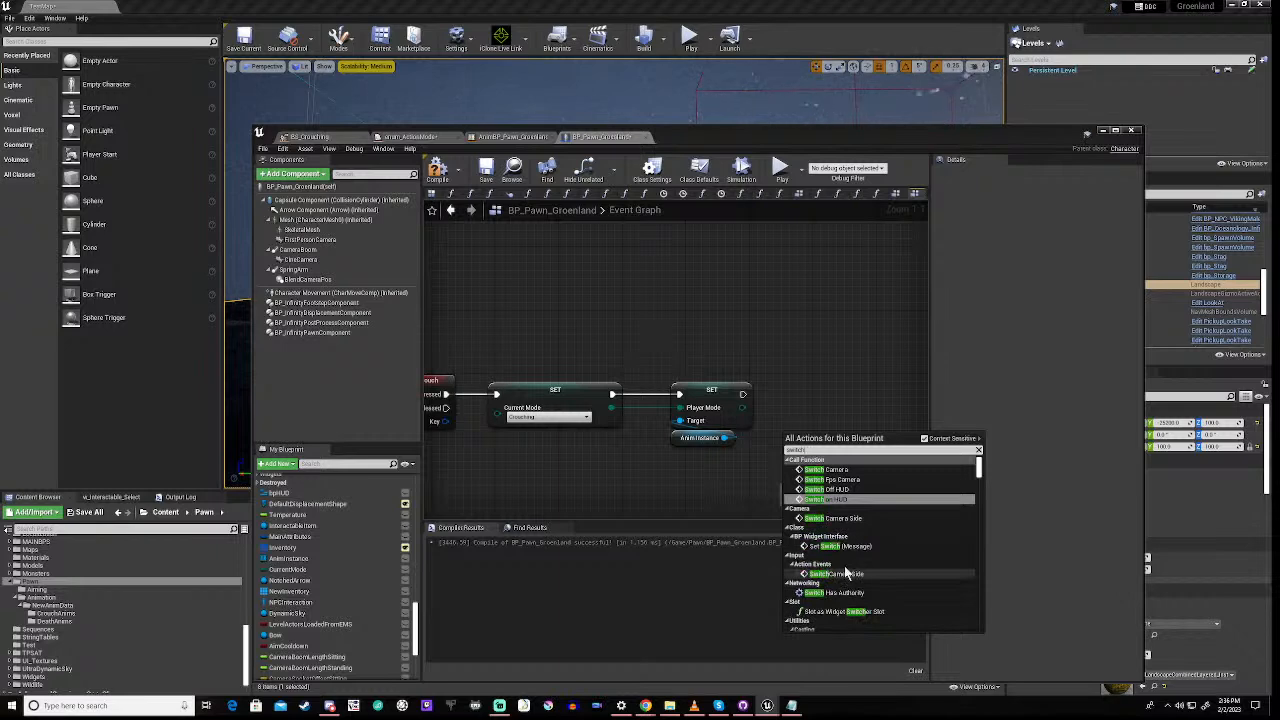
{"action": "left_click", "coordinate": [840, 480]}
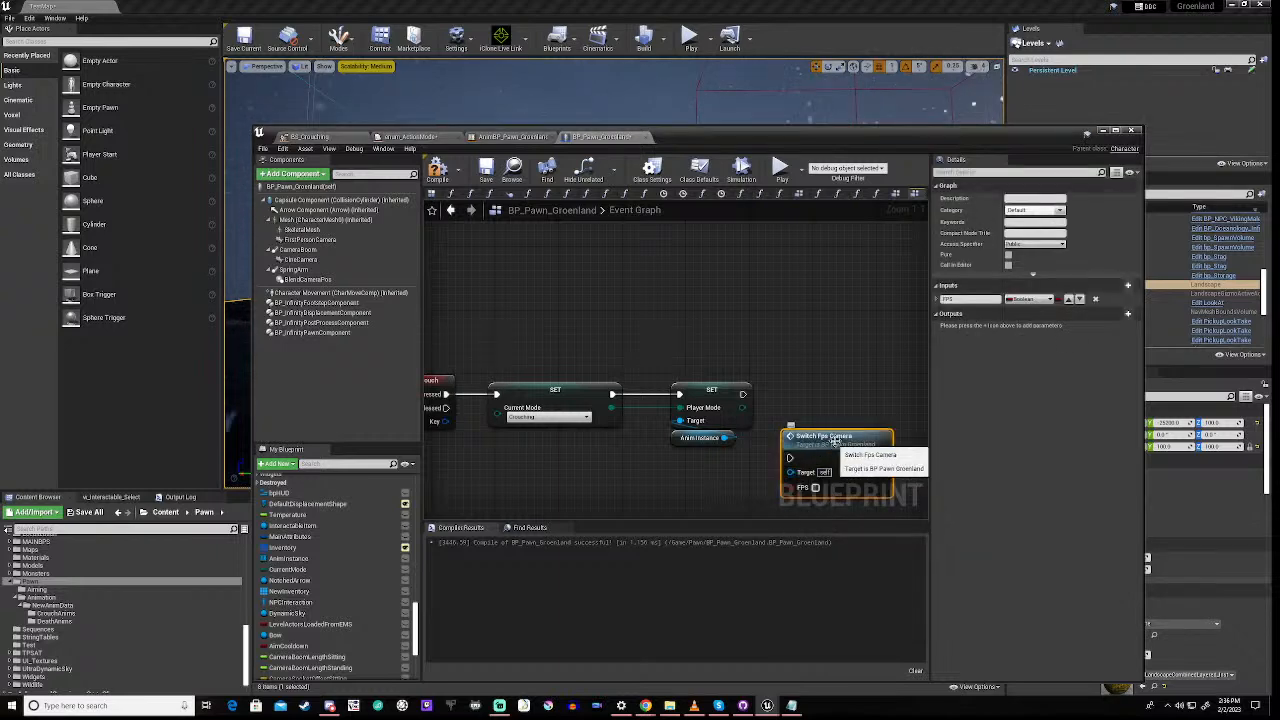
{"action": "left_click_drag", "start_coordinate": [844, 440], "coordinate": [866, 377]}
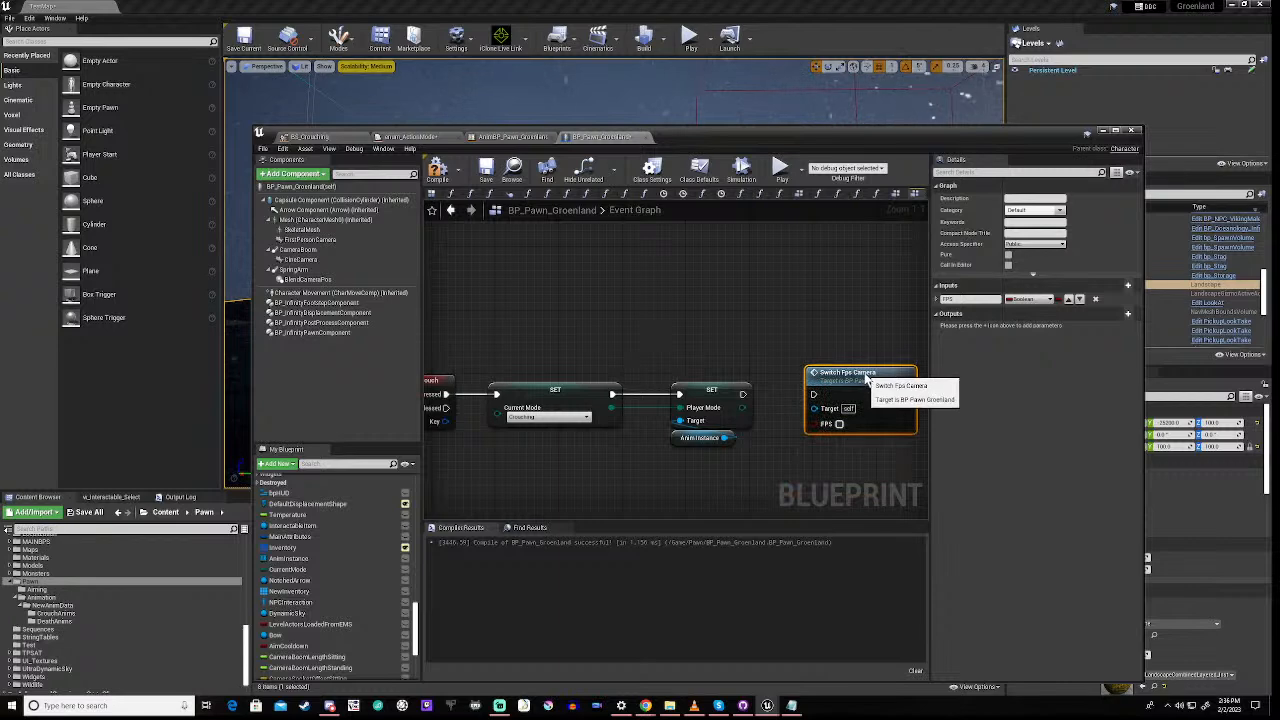
{"action": "left_click_drag", "start_coordinate": [742, 394], "coordinate": [817, 394]}
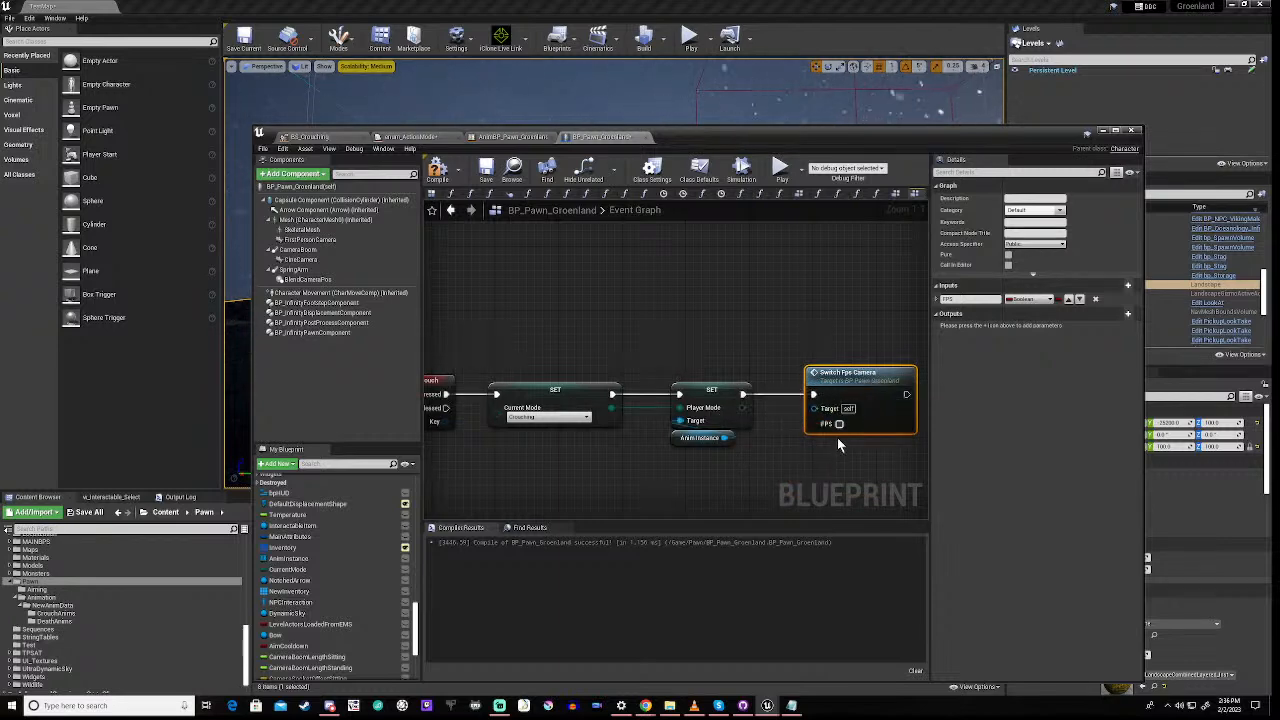
Enable the FPS option on the new Switch Fps Camera call and compile the blueprint
{"action": "left_click", "coordinate": [839, 424]}
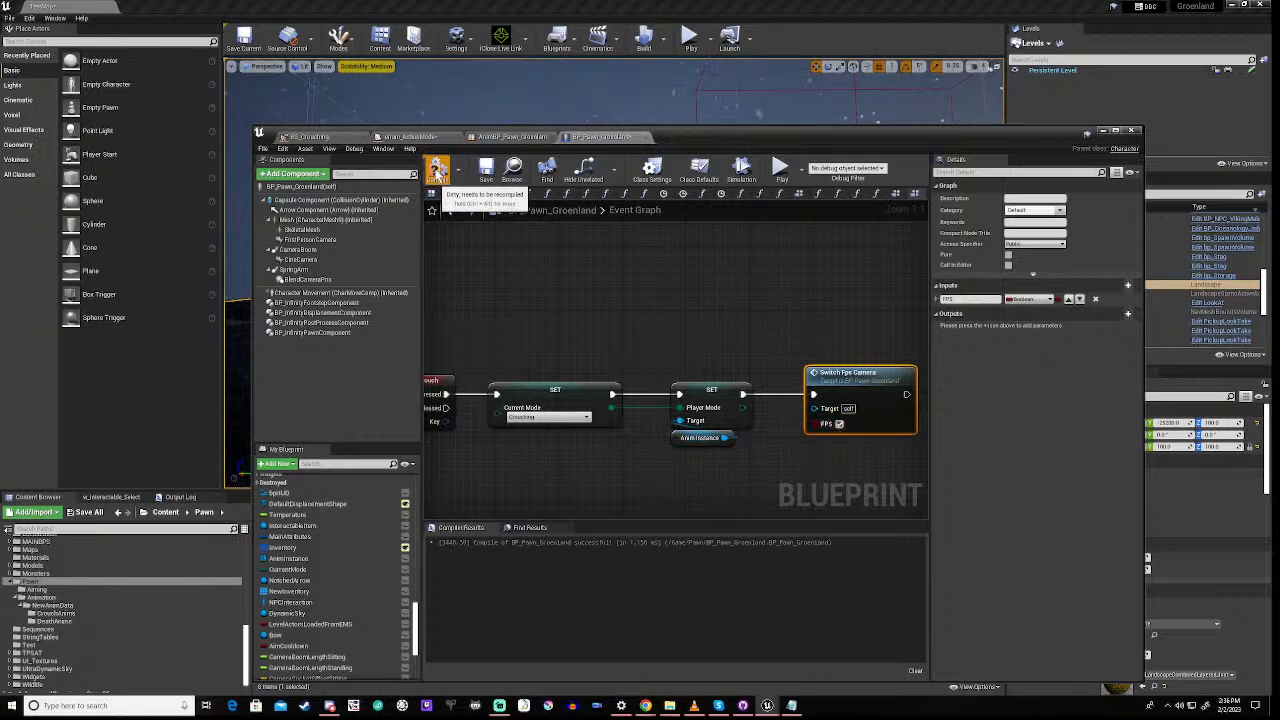
{"action": "left_click", "coordinate": [437, 170]}
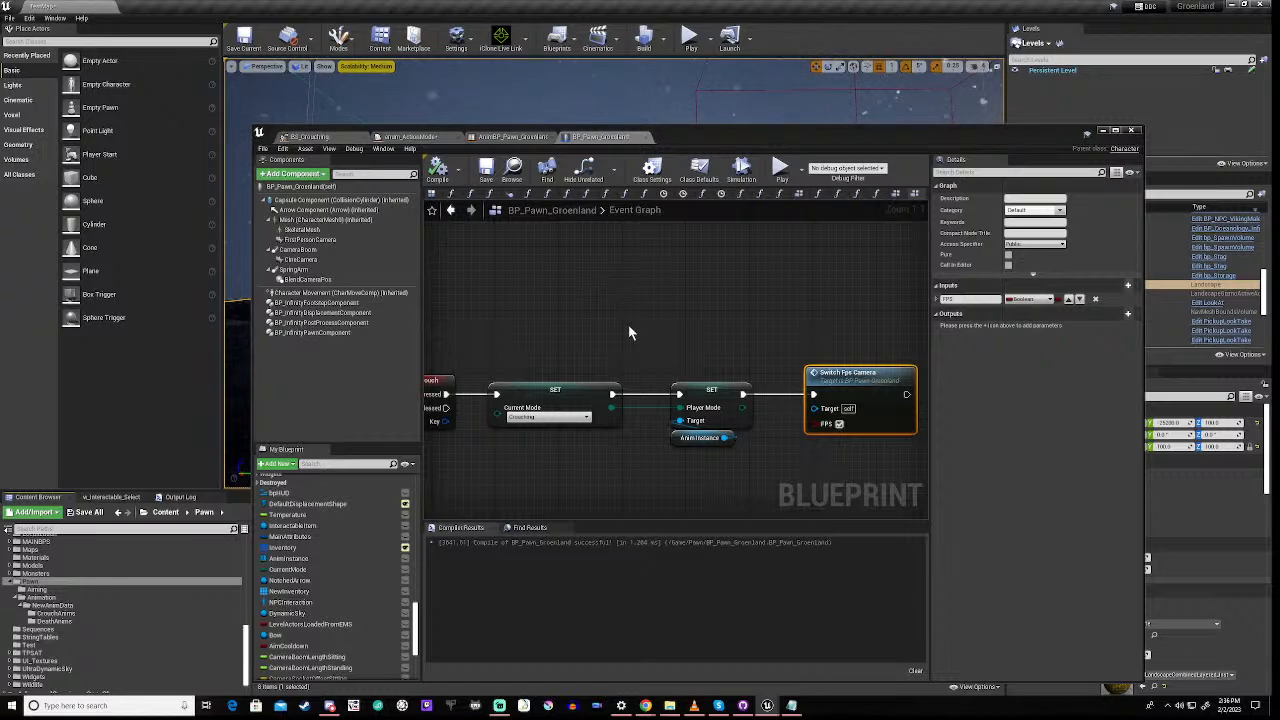
Uncover the level viewport and play-test the character's movement and crouch camera, ending the session when done
{"action": "scroll", "coordinate": [628, 324], "scroll_direction": "down", "scroll_amount": 3}
{"action": "right_click_drag", "start_coordinate": [578, 425], "coordinate": [582, 444]}
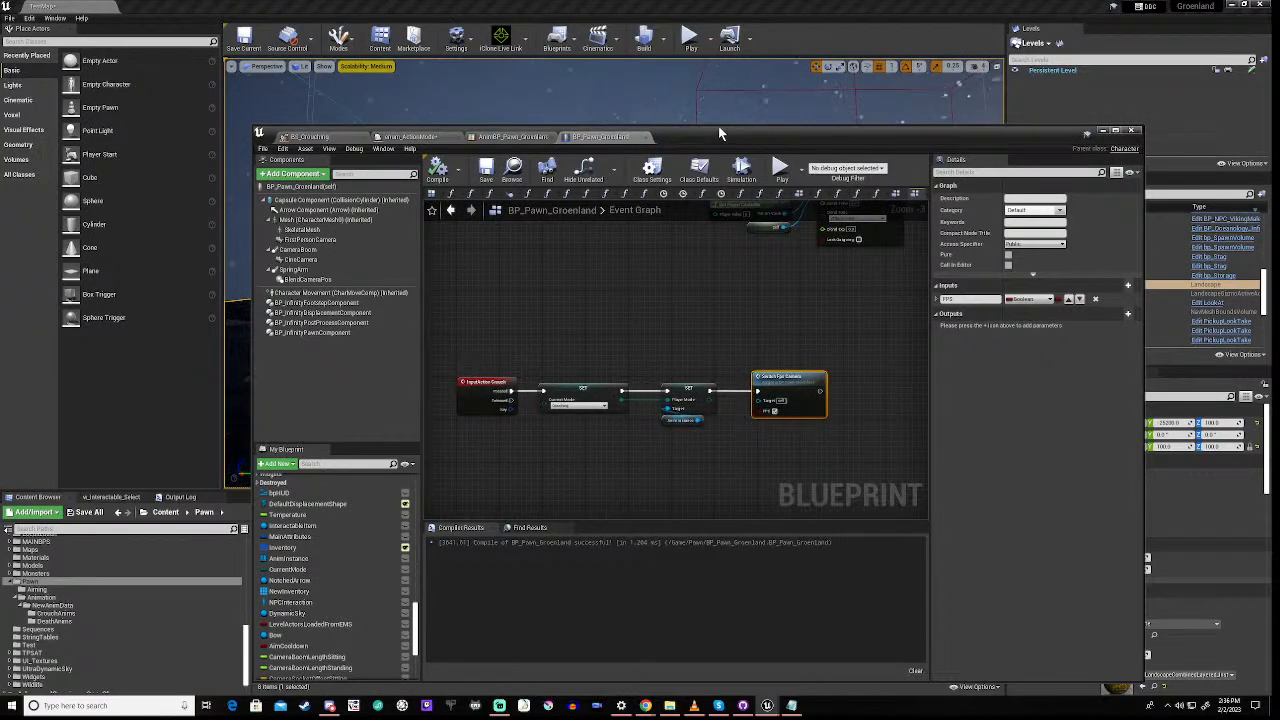
{"action": "left_click_drag", "start_coordinate": [718, 126], "coordinate": [656, 502]}
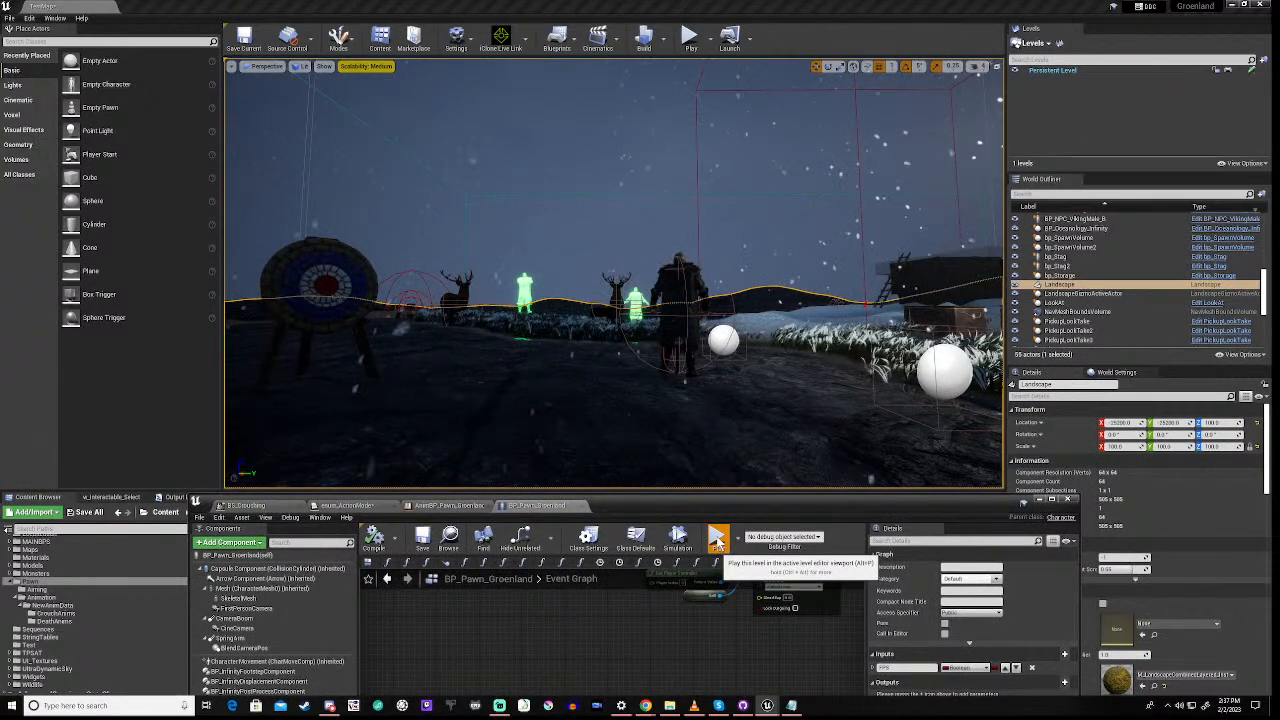
{"action": "left_click", "coordinate": [716, 540]}
{"action": "left_click", "coordinate": [628, 355]}
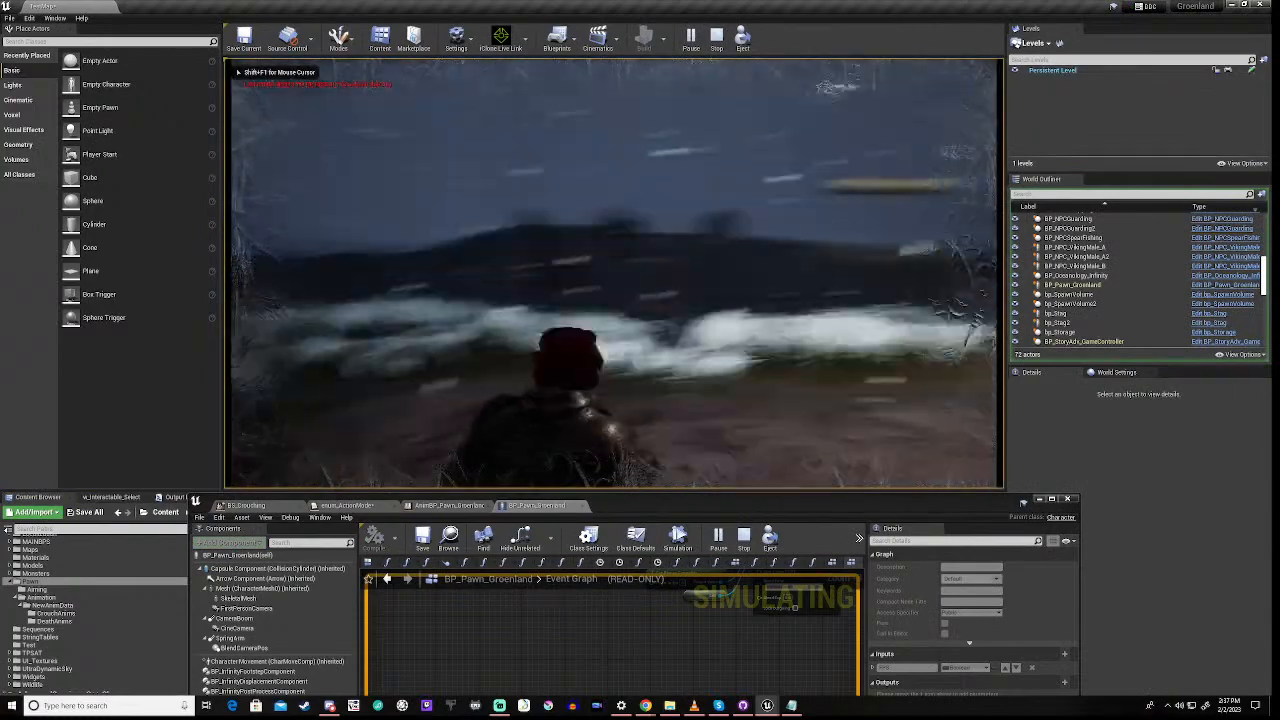
{"action": "key", "text": "w"}
{"action": "key", "text": "w"}
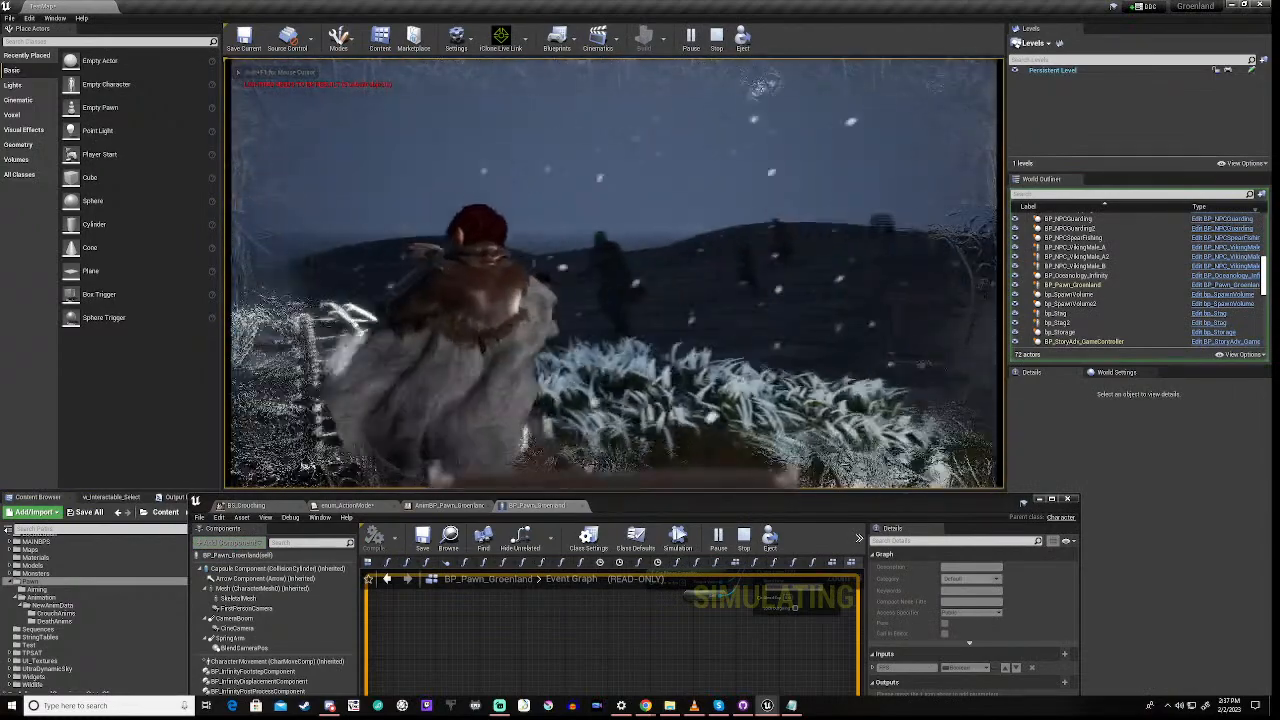
{"action": "key", "text": "w"}
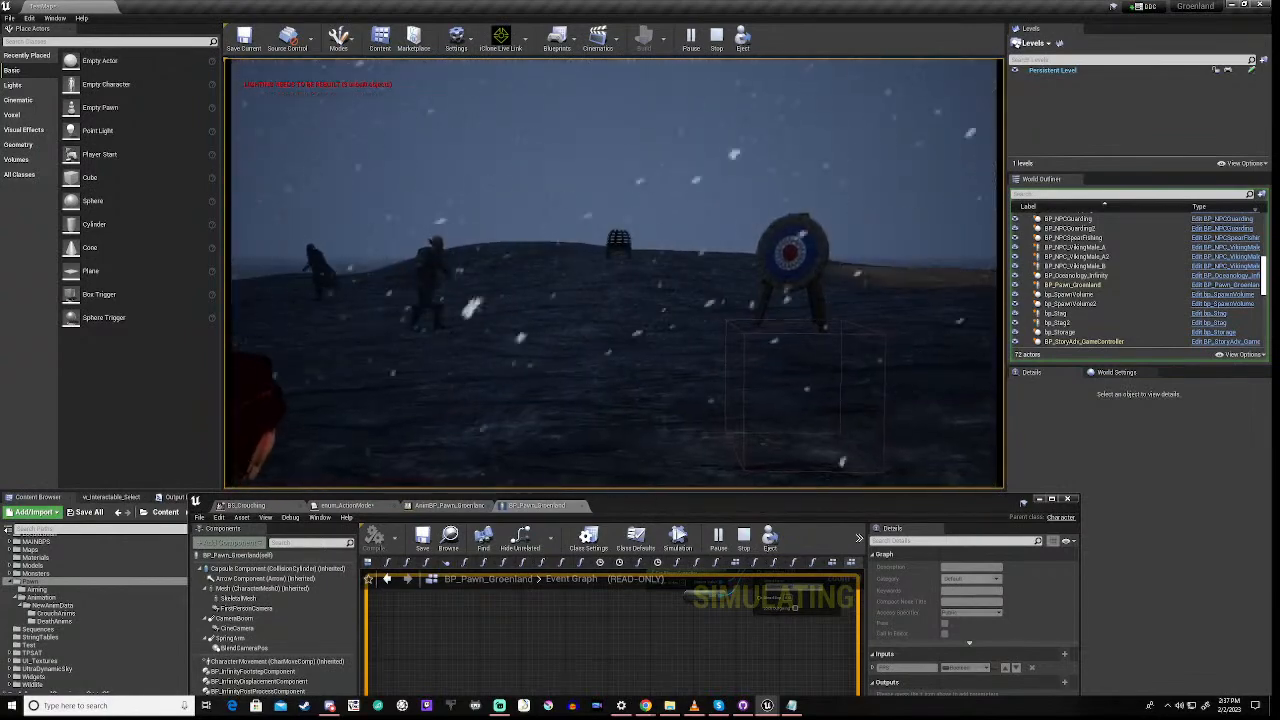
{"action": "key", "text": "w"}
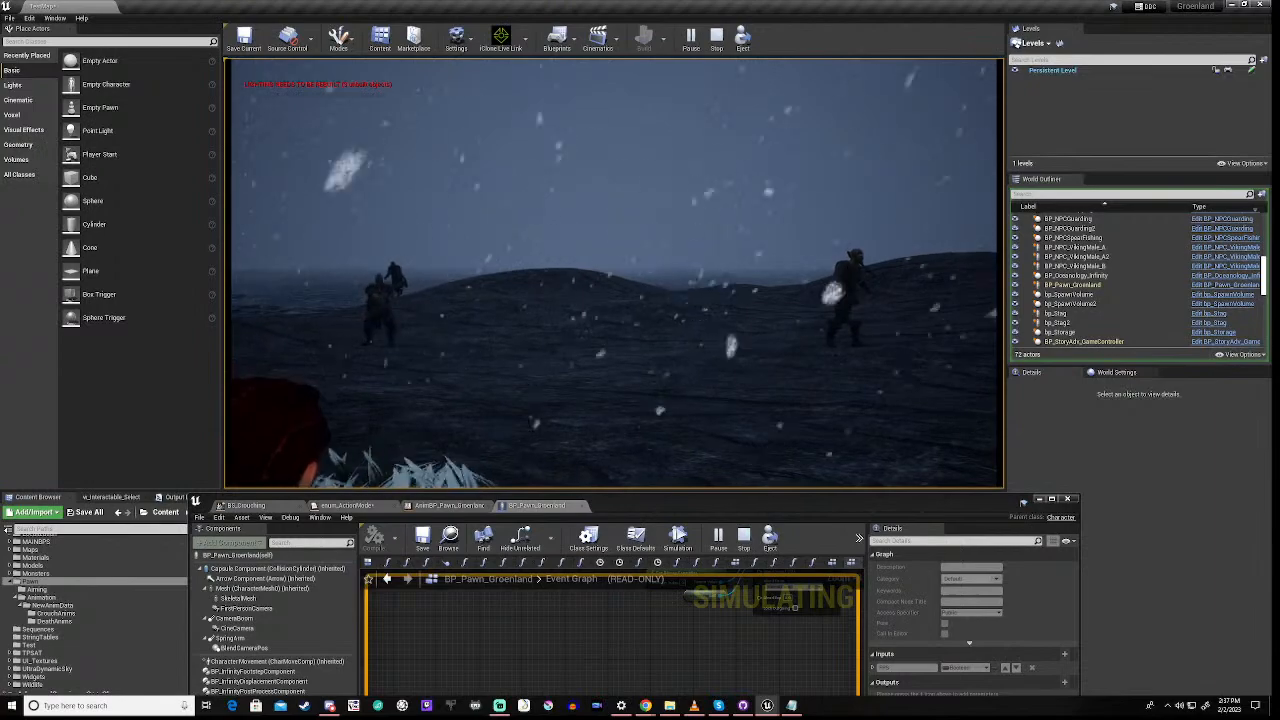
{"action": "key", "text": "Escape"}
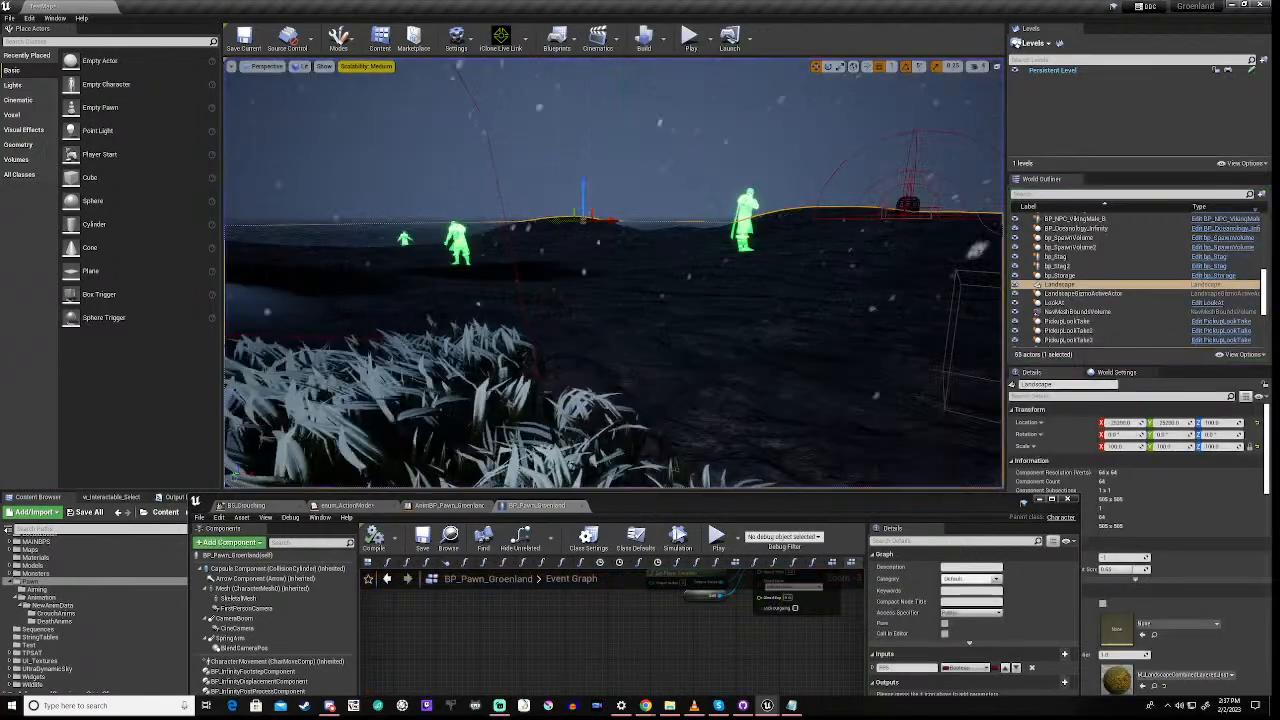
Bring the blueprint editor back into view and open the Switch Fps Camera function from its call in the crouch chain
{"action": "left_click_drag", "start_coordinate": [657, 503], "coordinate": [692, 132]}
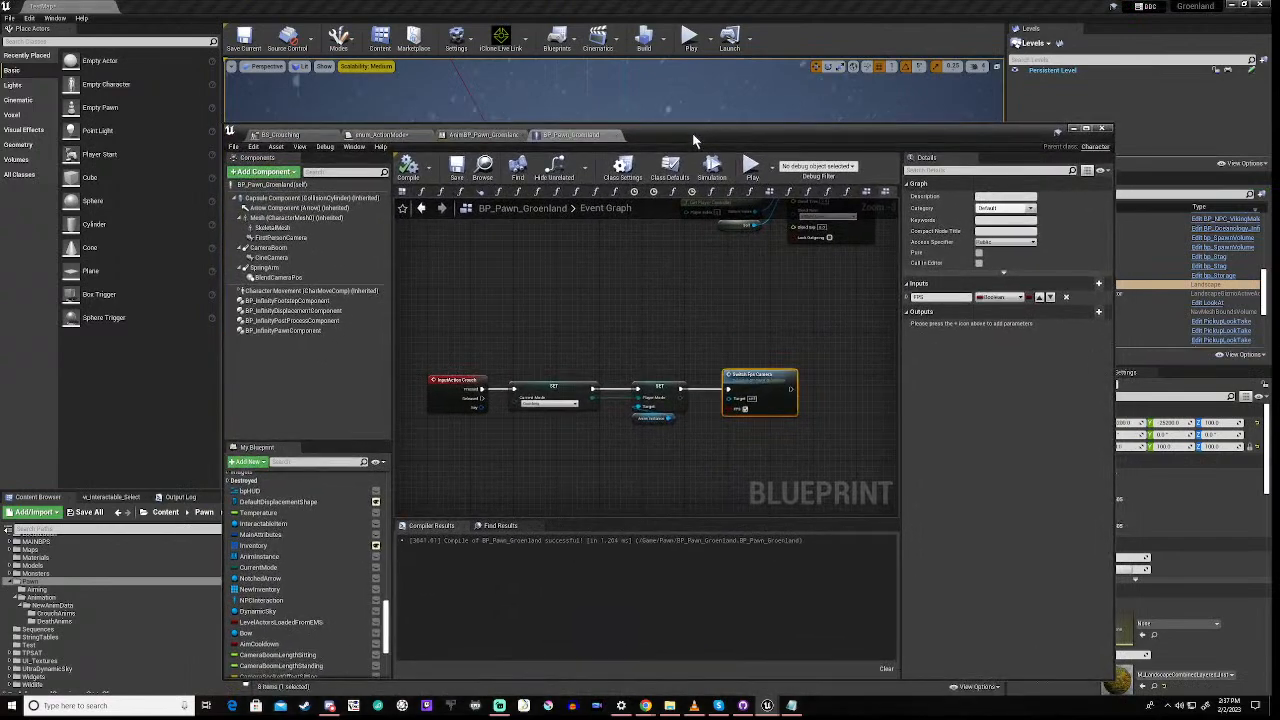
{"action": "scroll", "coordinate": [703, 411], "scroll_direction": "up", "scroll_amount": 2}
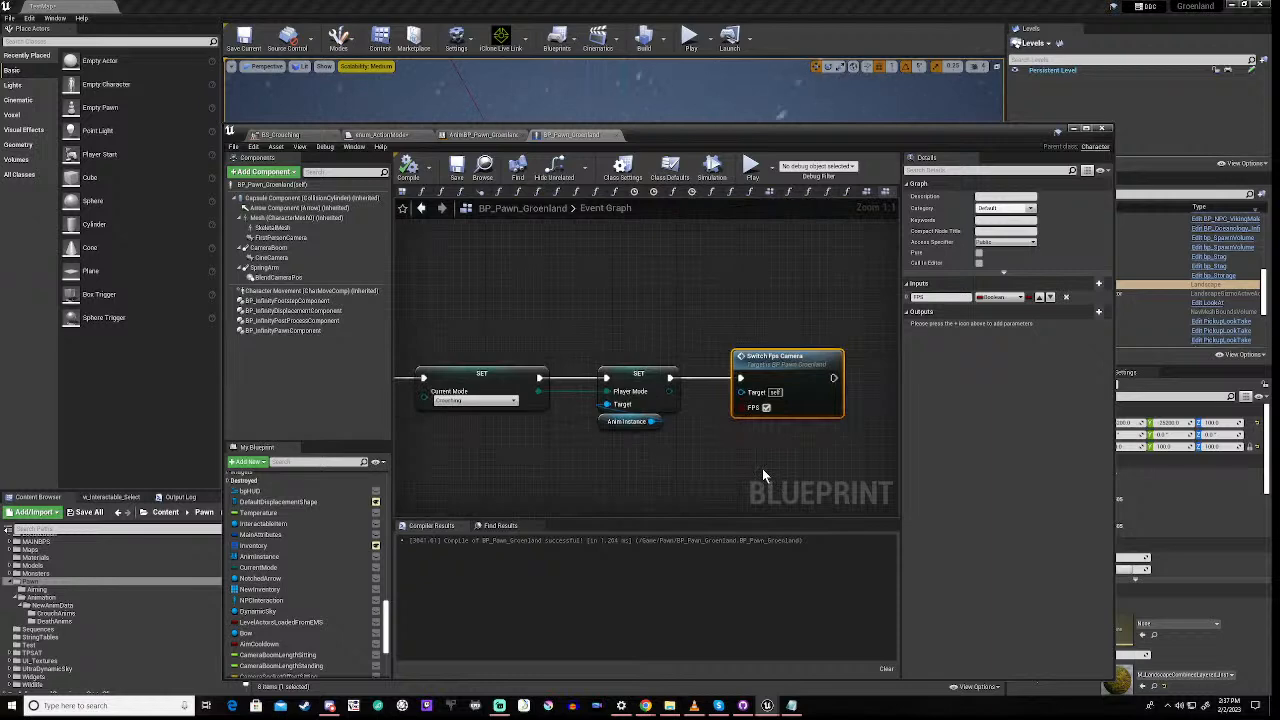
{"action": "double_click", "coordinate": [790, 357]}
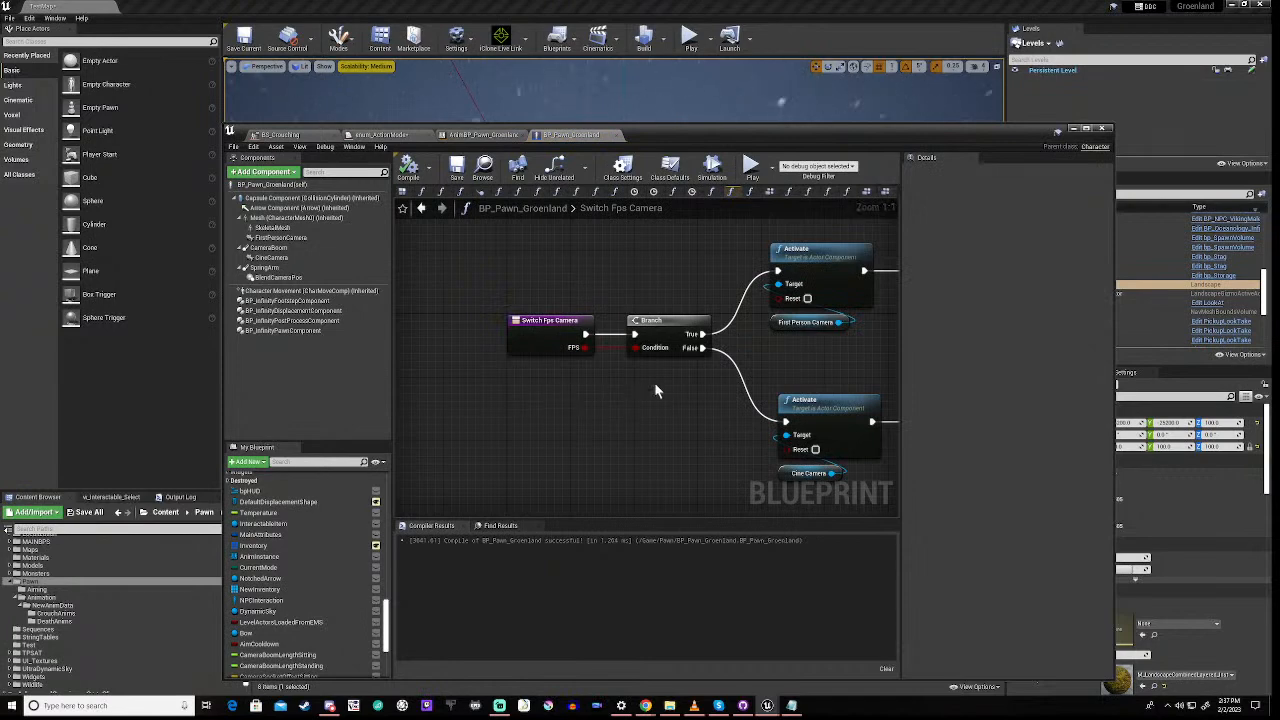
{"action": "mouse_move", "coordinate": [654, 382]}
{"action": "right_mouse_down"}
{"action": "mouse_move", "coordinate": [421, 424]}
{"action": "mouse_move", "coordinate": [373, 424]}
{"action": "mouse_move", "coordinate": [385, 394]}
{"action": "mouse_move", "coordinate": [369, 396]}
{"action": "mouse_move", "coordinate": [616, 371]}
{"action": "mouse_move", "coordinate": [656, 392]}
{"action": "right_mouse_up"}
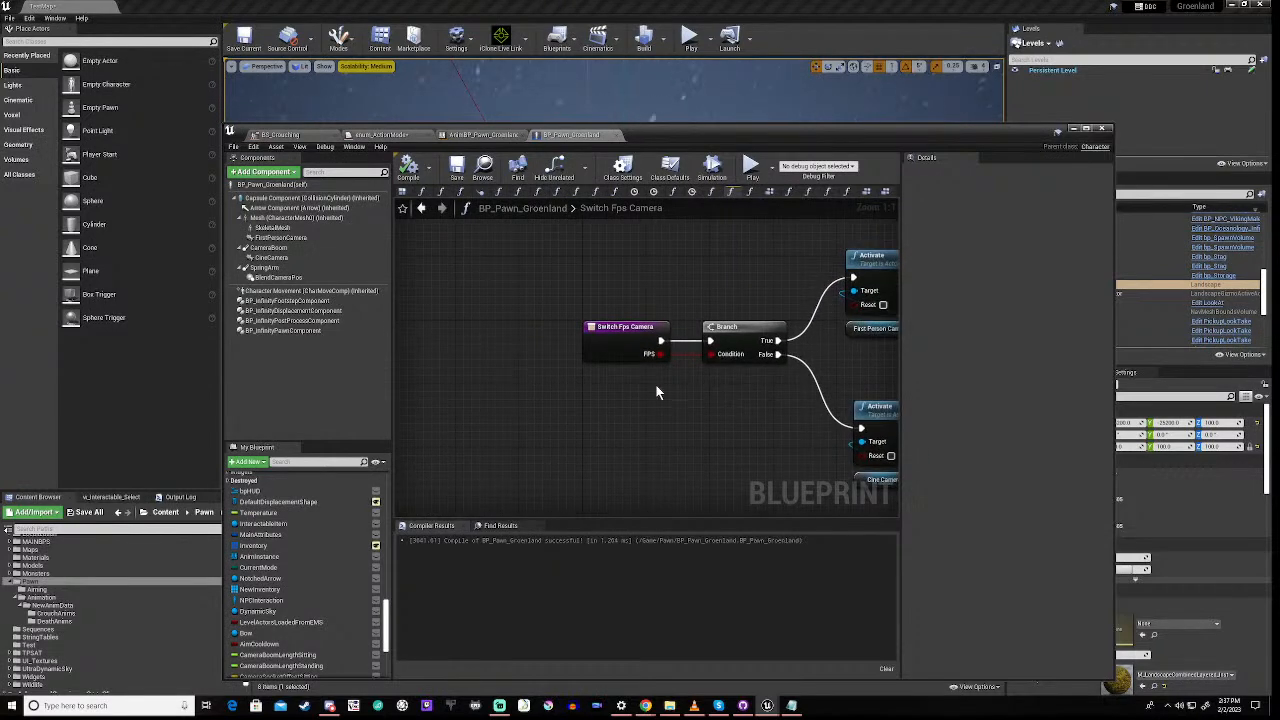
Try adding a Boolean input named Crouching to the Switch Fps Camera function, and remove it
{"action": "left_click", "coordinate": [624, 327]}
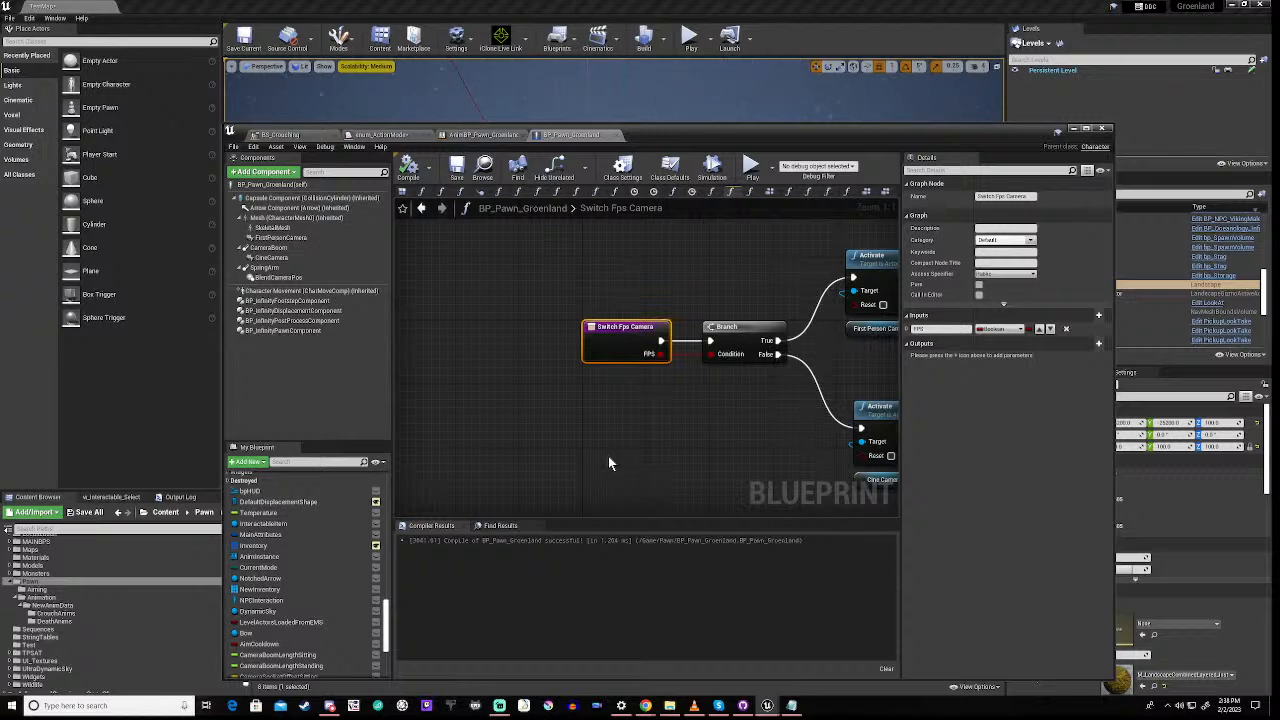
{"action": "right_click_drag", "start_coordinate": [707, 401], "coordinate": [653, 408]}
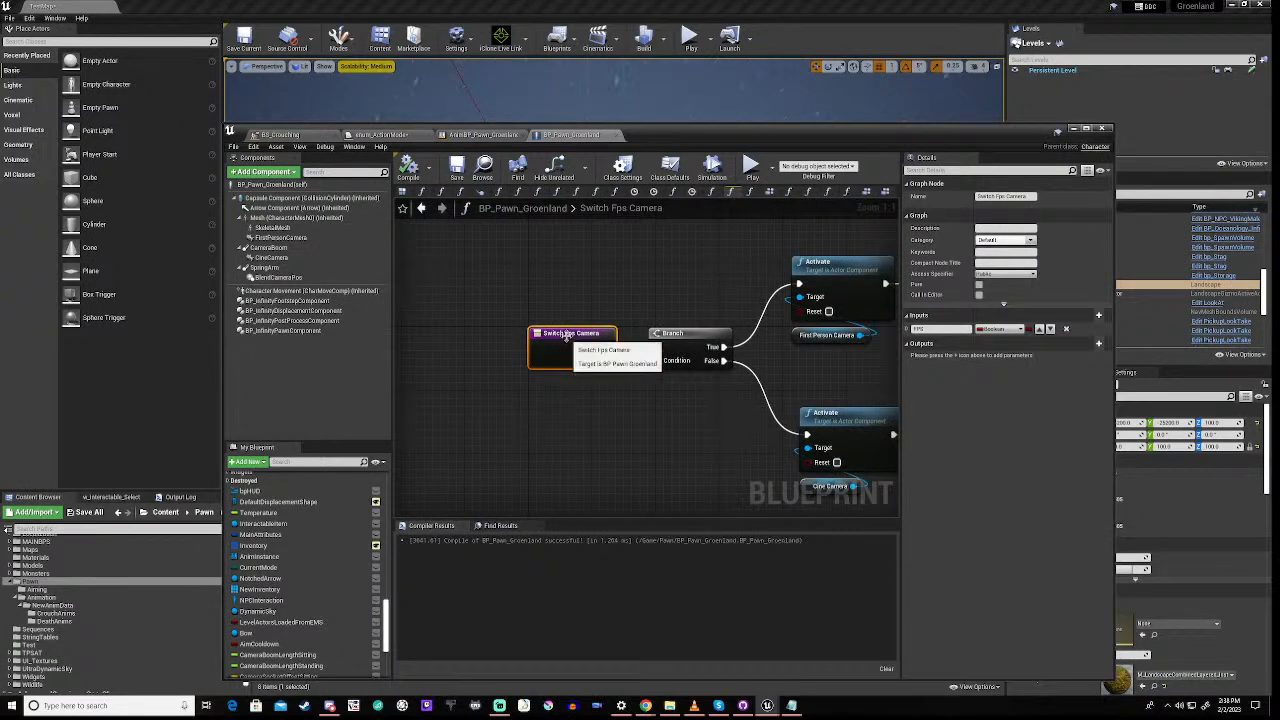
{"action": "left_click", "coordinate": [1086, 319]}
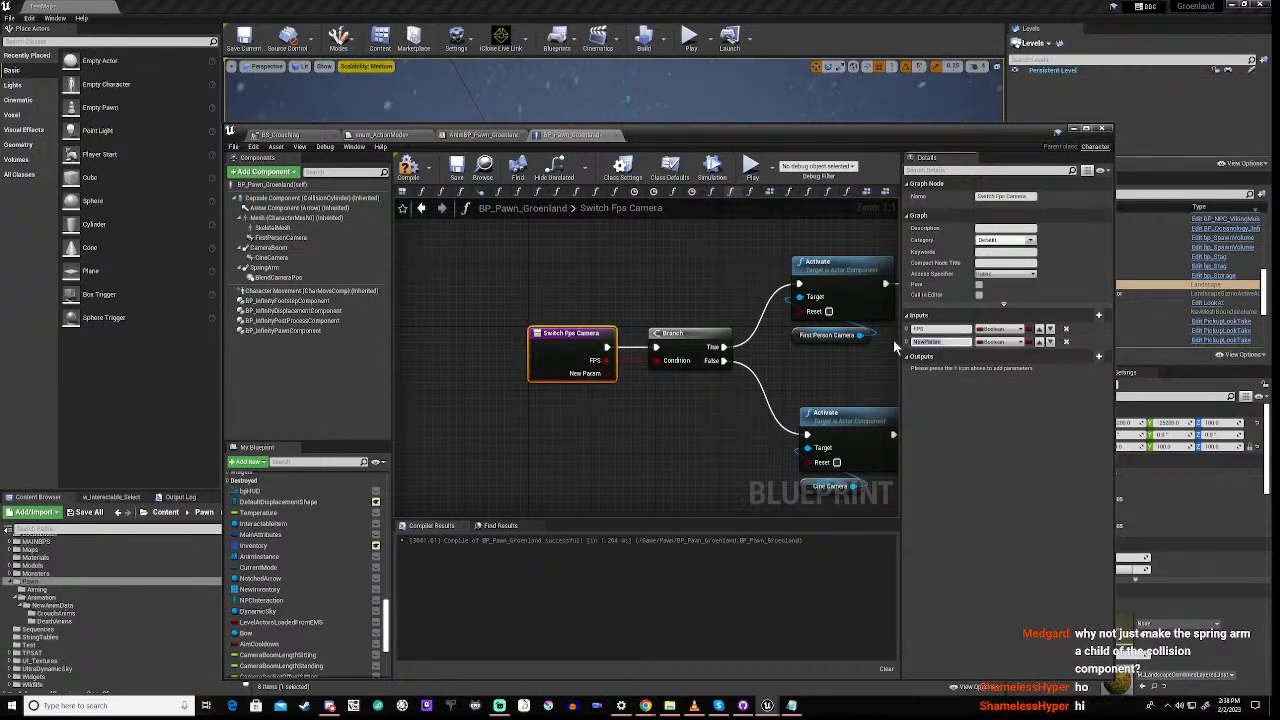
{"action": "type", "text": "BP_C"}
{"action": "type", "text": "rouching"}
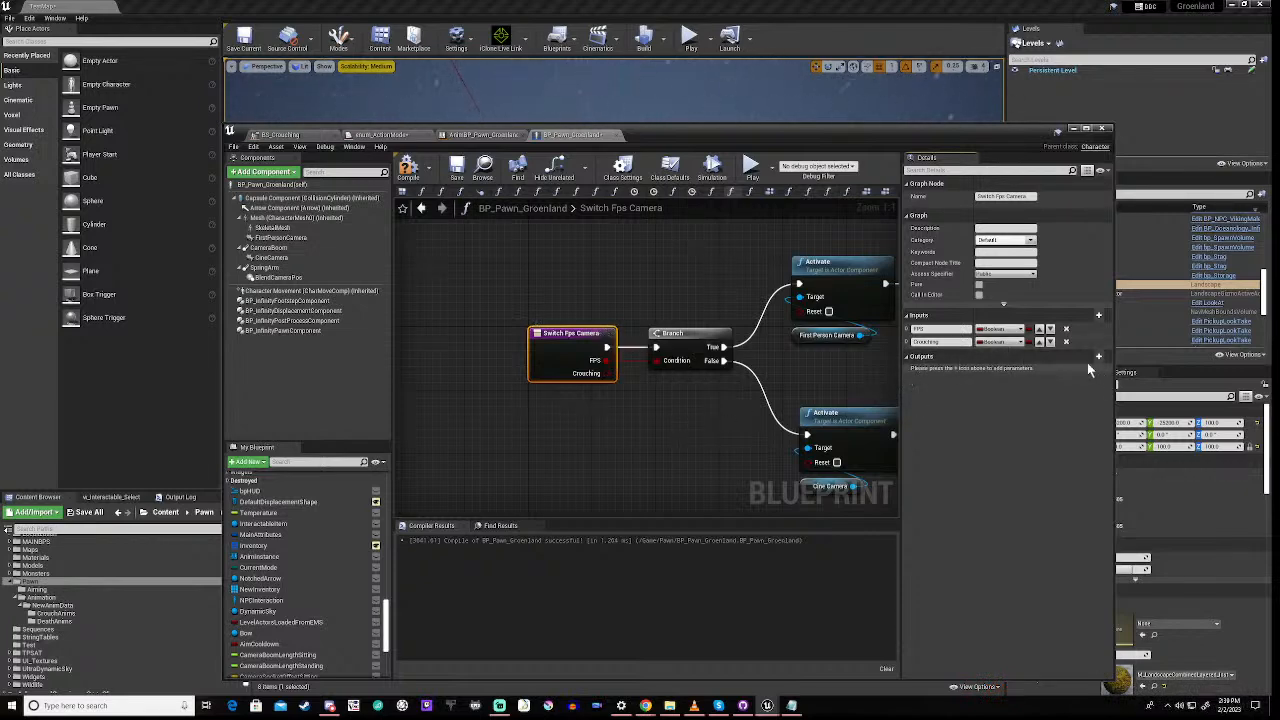
{"action": "left_click", "coordinate": [1066, 343]}
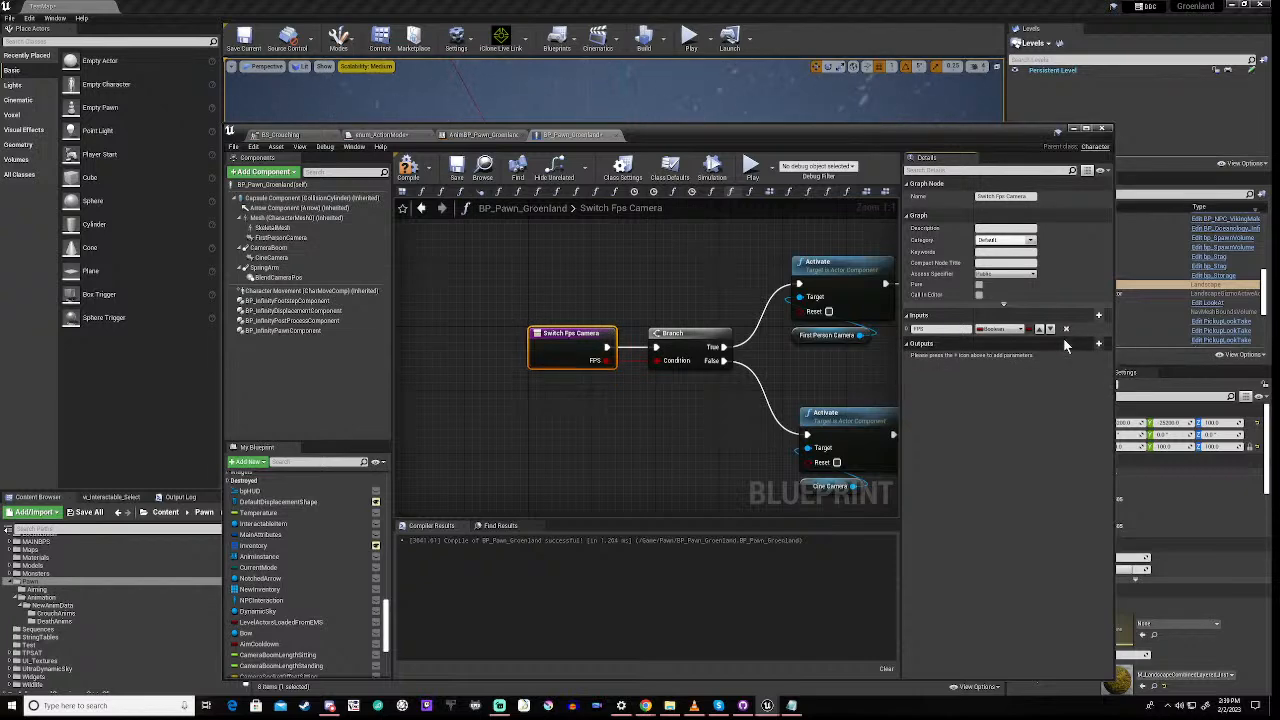
Place a FirstPersonCamera reference in the Switch Fps Camera graph, beyond the Set node of the True branch
{"action": "scroll", "coordinate": [607, 410], "scroll_direction": "down", "scroll_amount": 2}
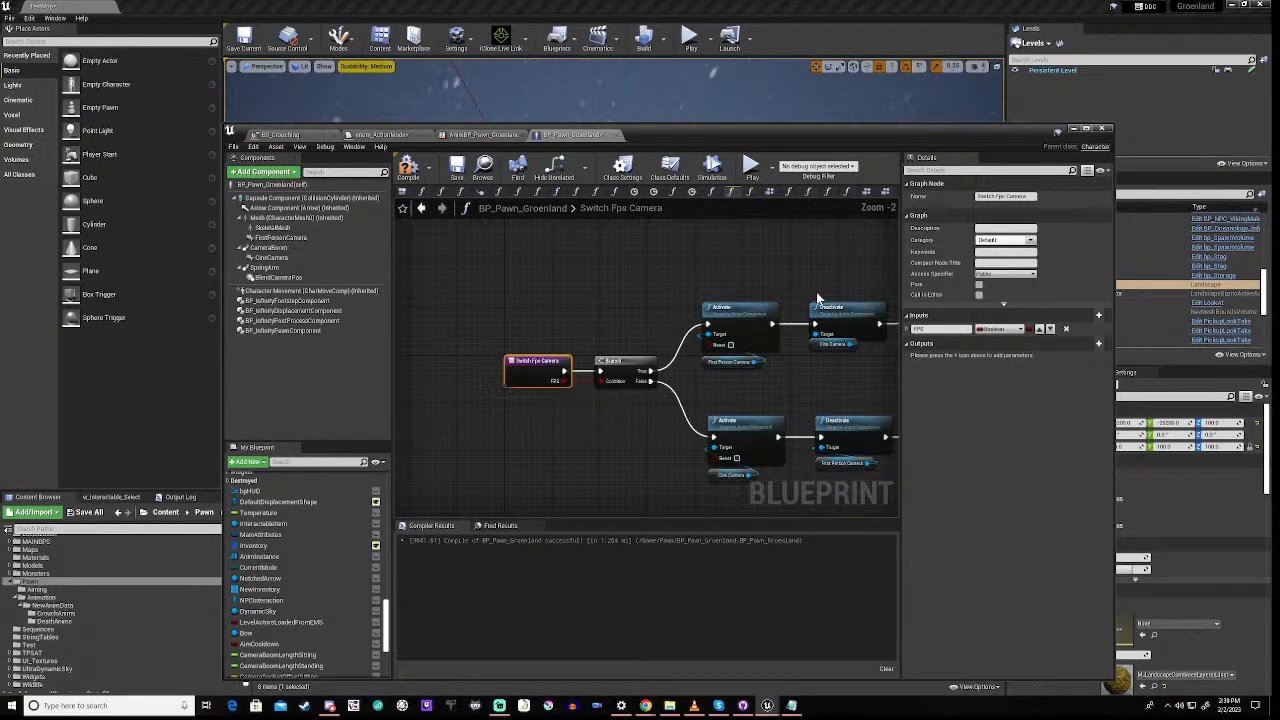
{"action": "right_click_drag", "start_coordinate": [815, 368], "coordinate": [591, 386]}
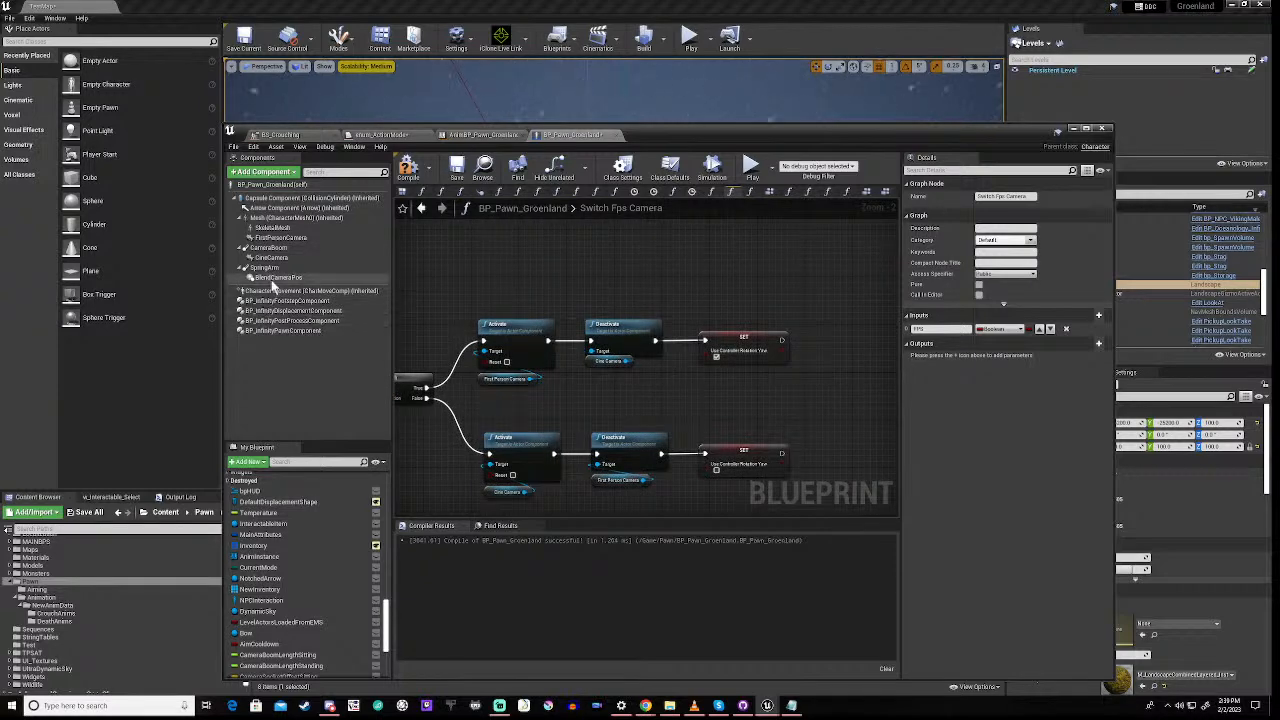
{"action": "left_click", "coordinate": [278, 239]}
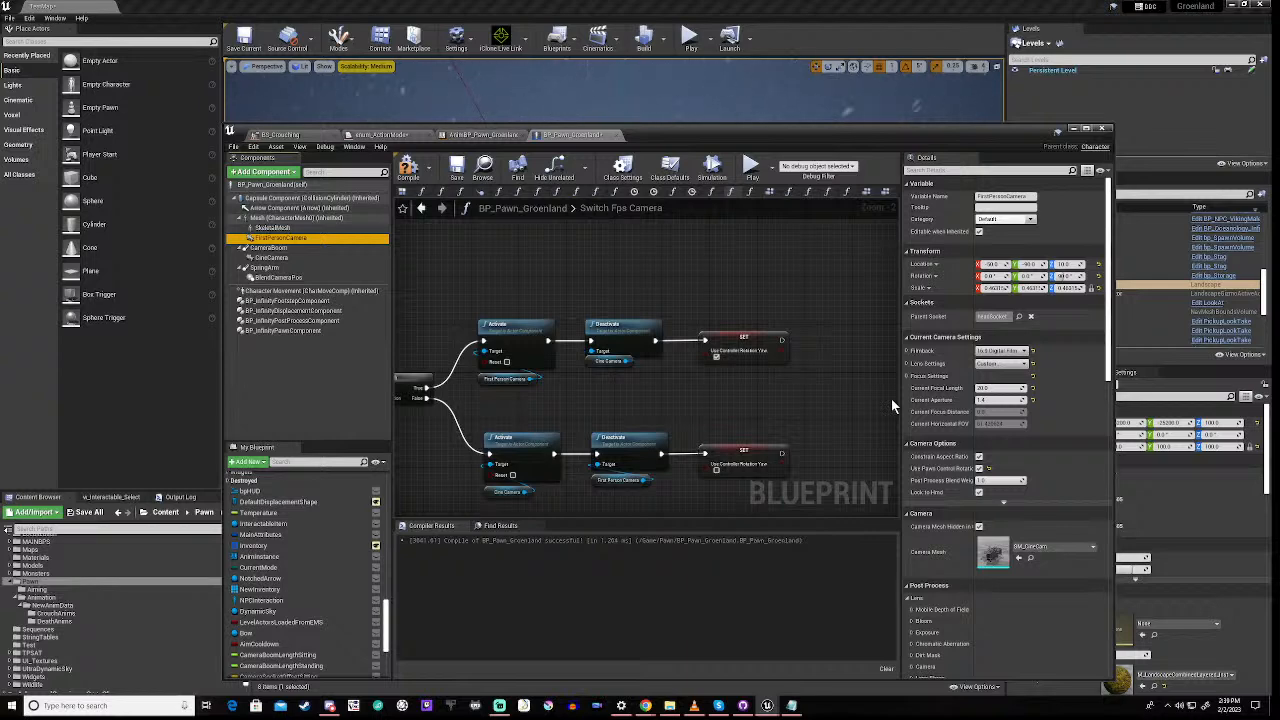
{"action": "right_click_drag", "start_coordinate": [826, 386], "coordinate": [781, 397]}
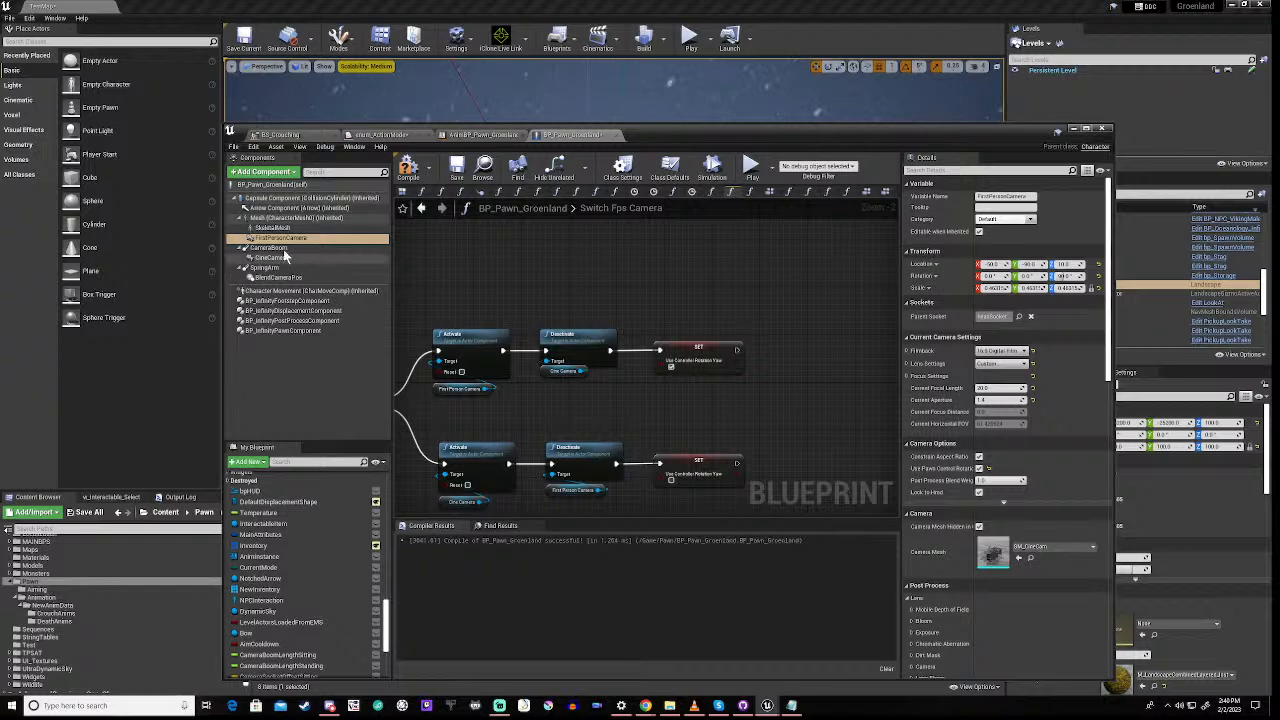
{"action": "left_click_drag", "start_coordinate": [288, 242], "coordinate": [779, 395]}
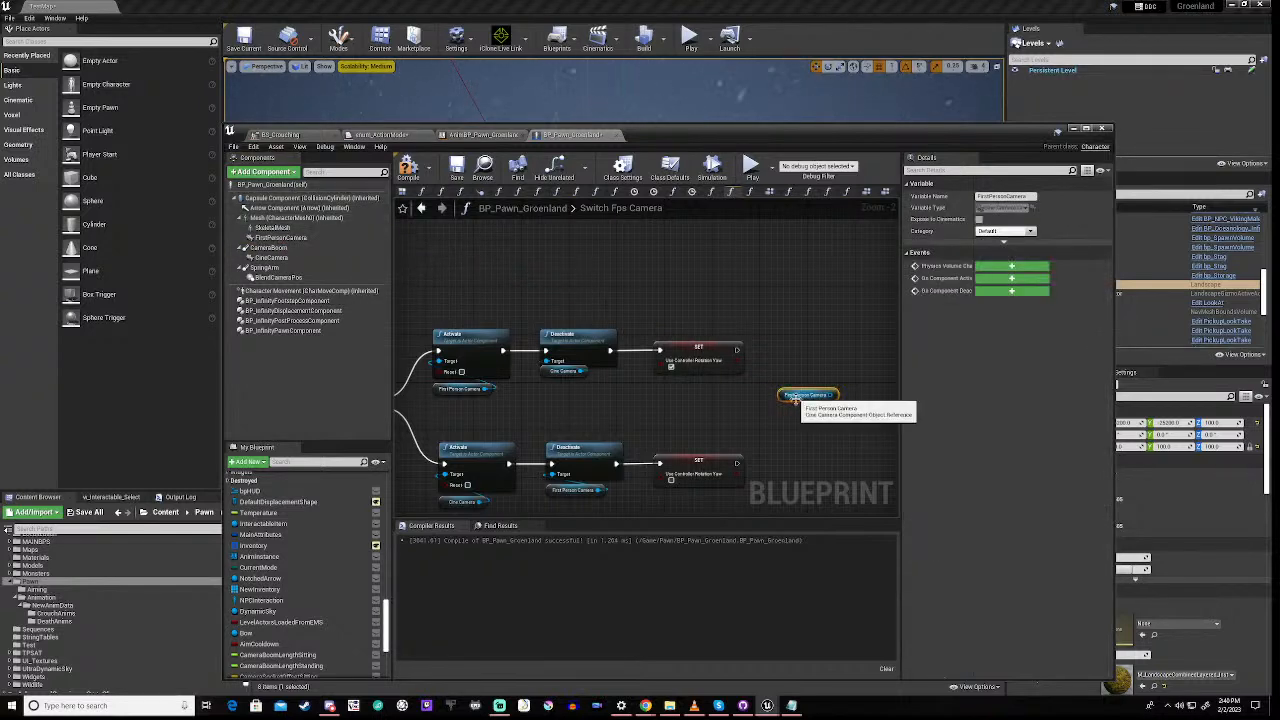
{"action": "right_click_drag", "start_coordinate": [787, 417], "coordinate": [601, 417]}
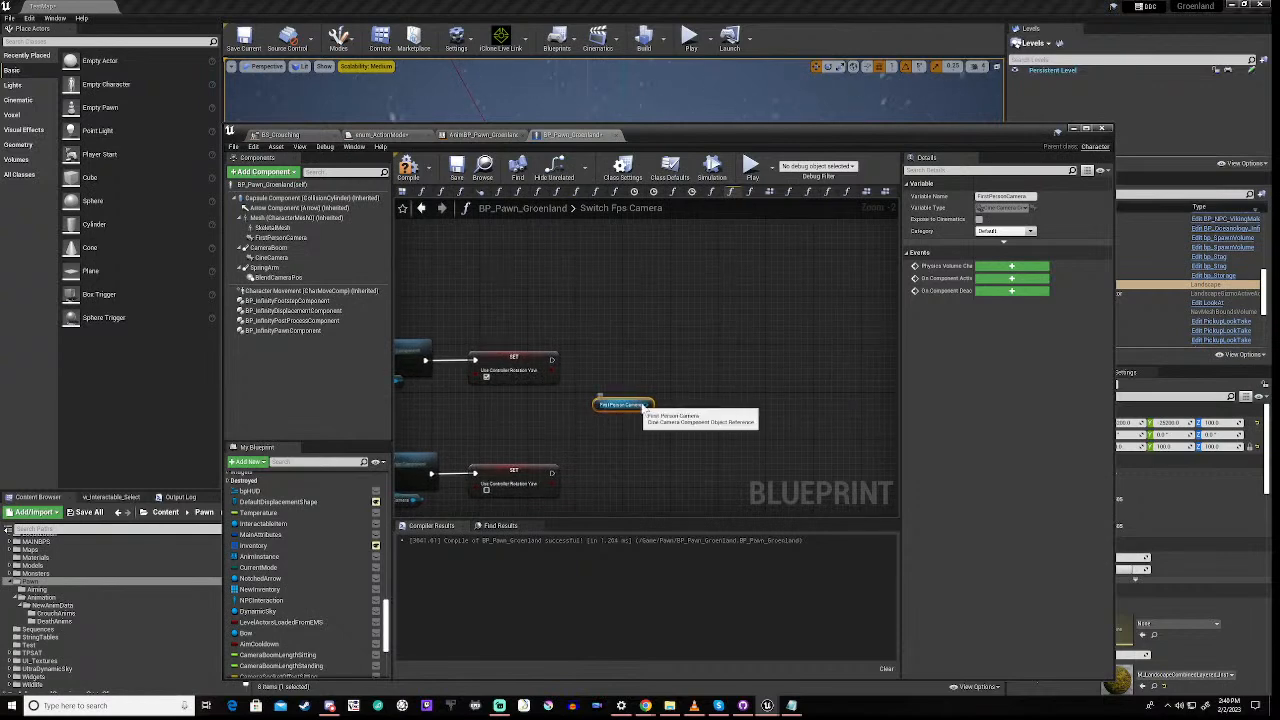
Add a SetRelativeLocation node targeting First Person Camera and connect it after the True branch's Use Controller Rotation Yaw setter
{"action": "left_click_drag", "start_coordinate": [648, 404], "coordinate": [679, 392]}
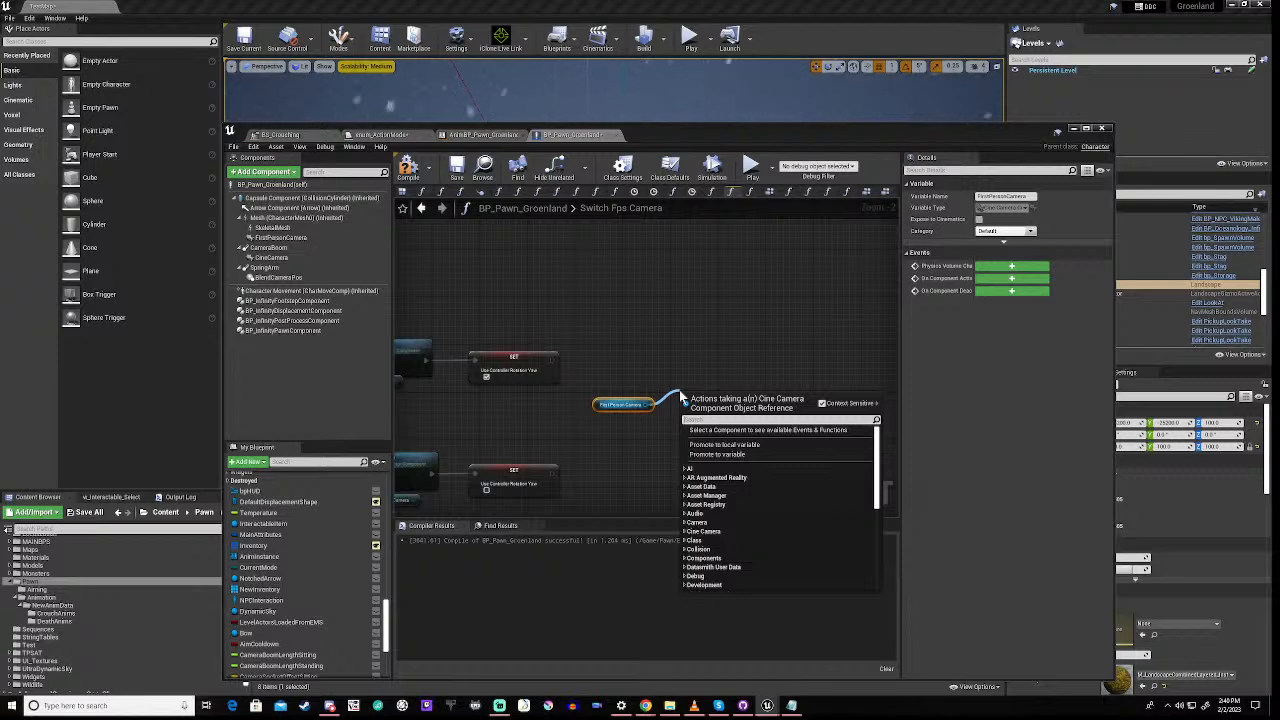
{"action": "type", "text": "loc"}
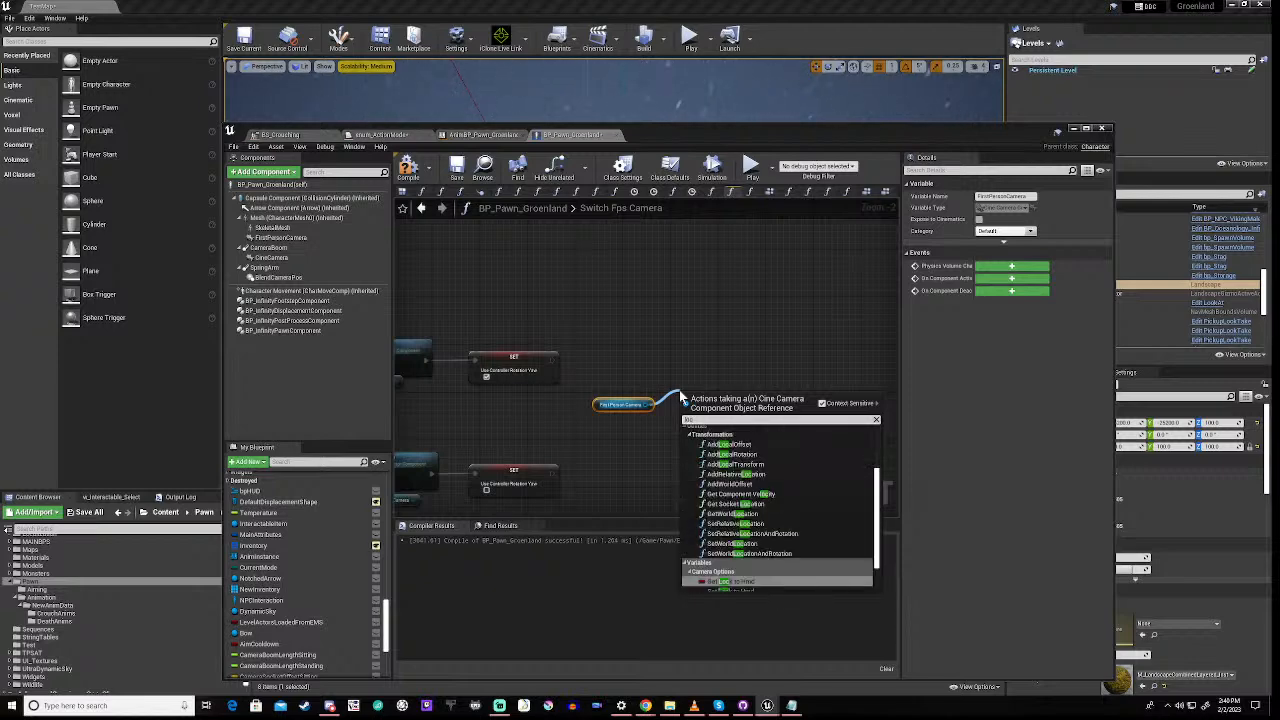
{"action": "type", "text": "ation"}
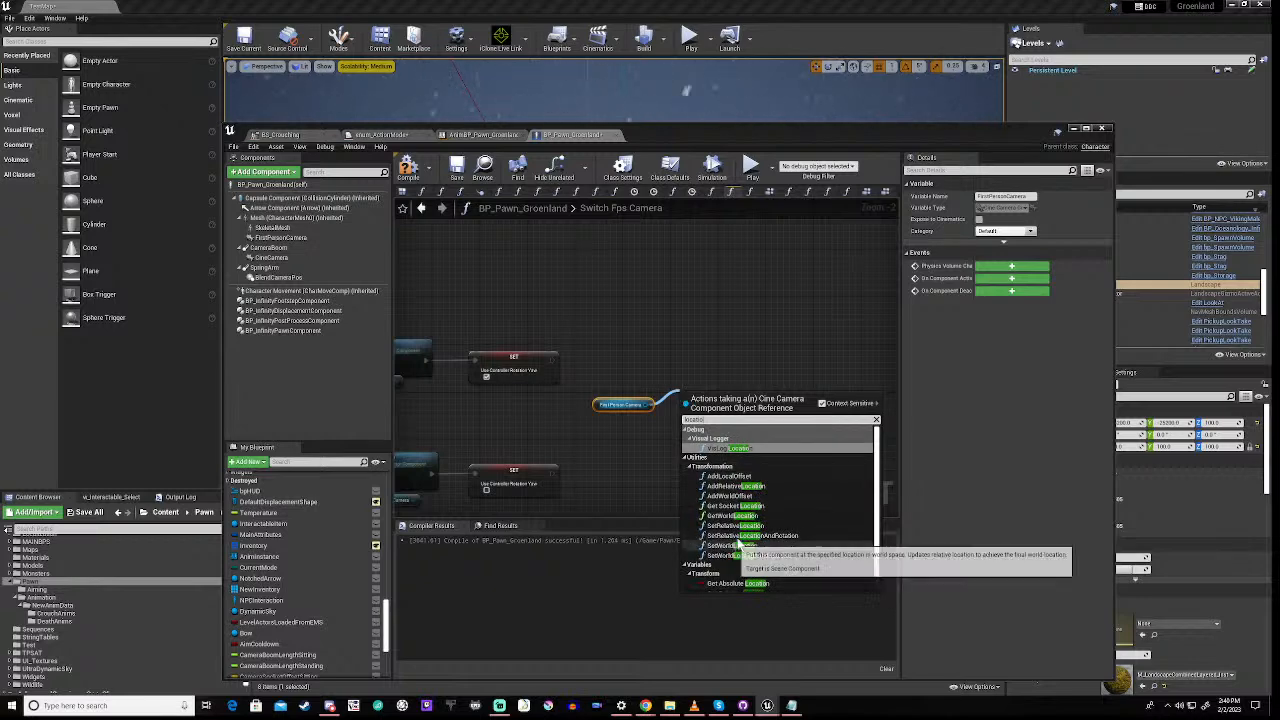
{"action": "left_click", "coordinate": [740, 526]}
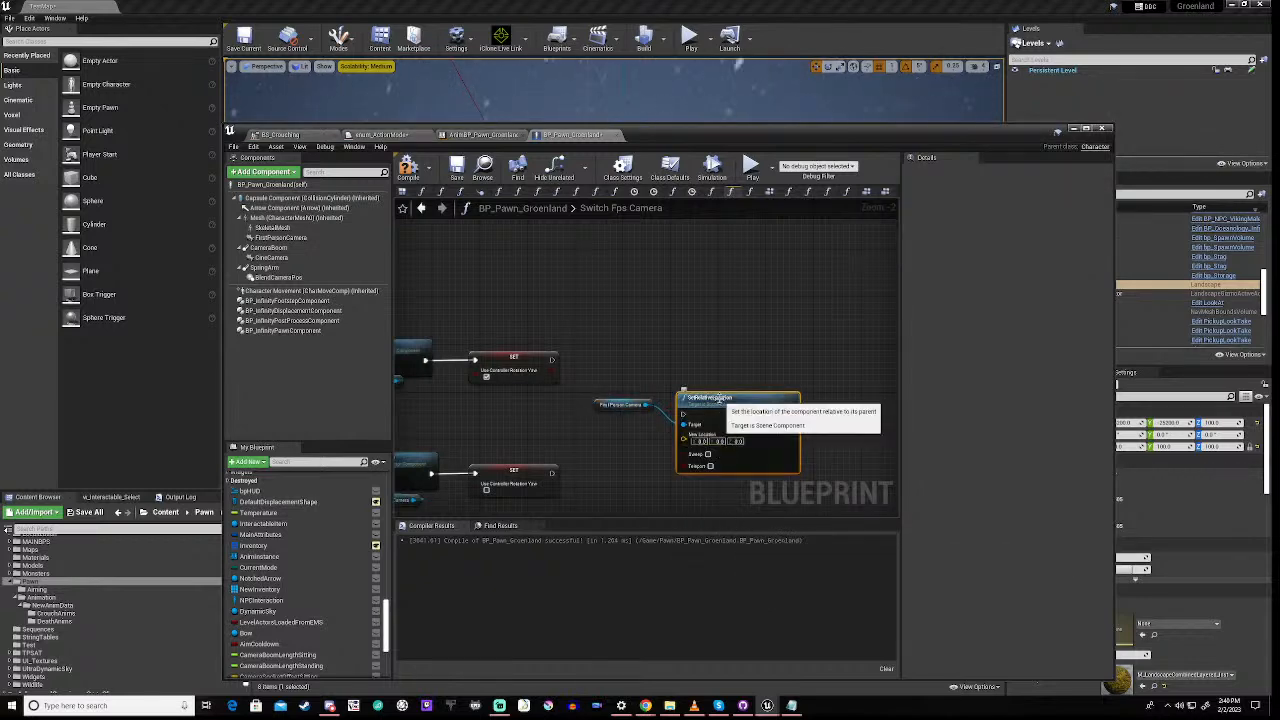
{"action": "left_click_drag", "start_coordinate": [720, 398], "coordinate": [722, 357]}
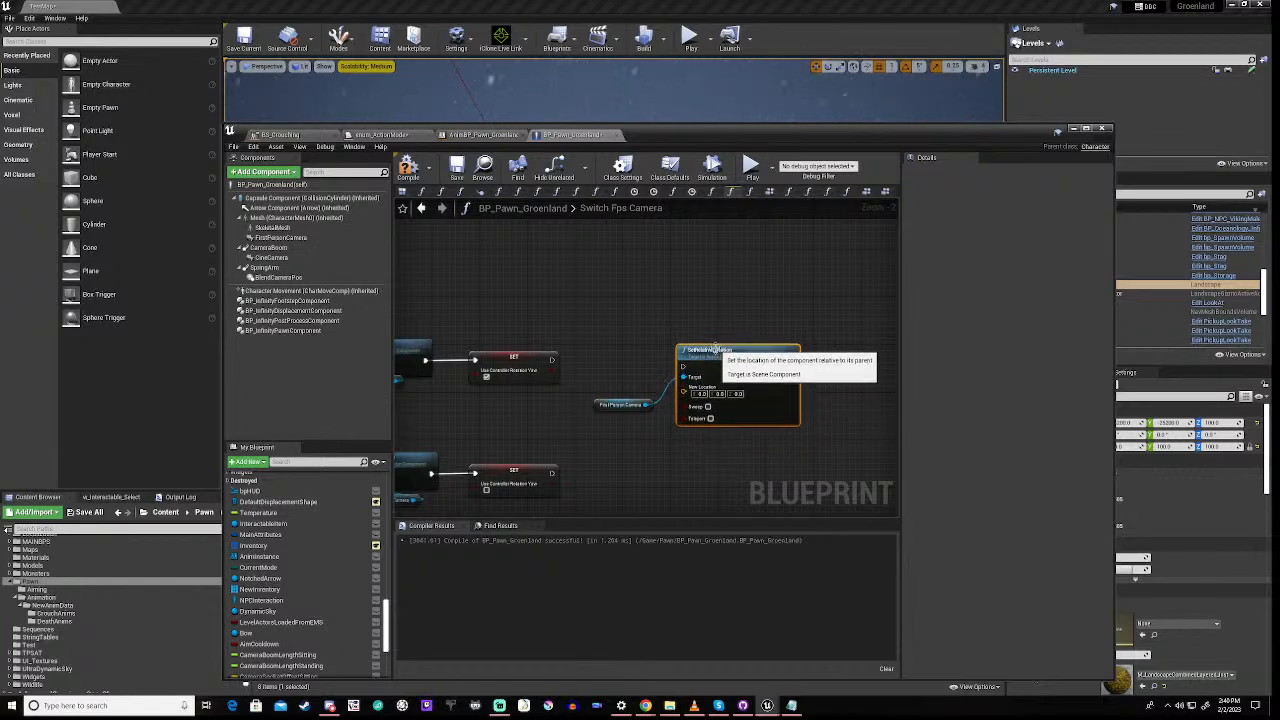
{"action": "left_click_drag", "start_coordinate": [551, 360], "coordinate": [687, 373]}
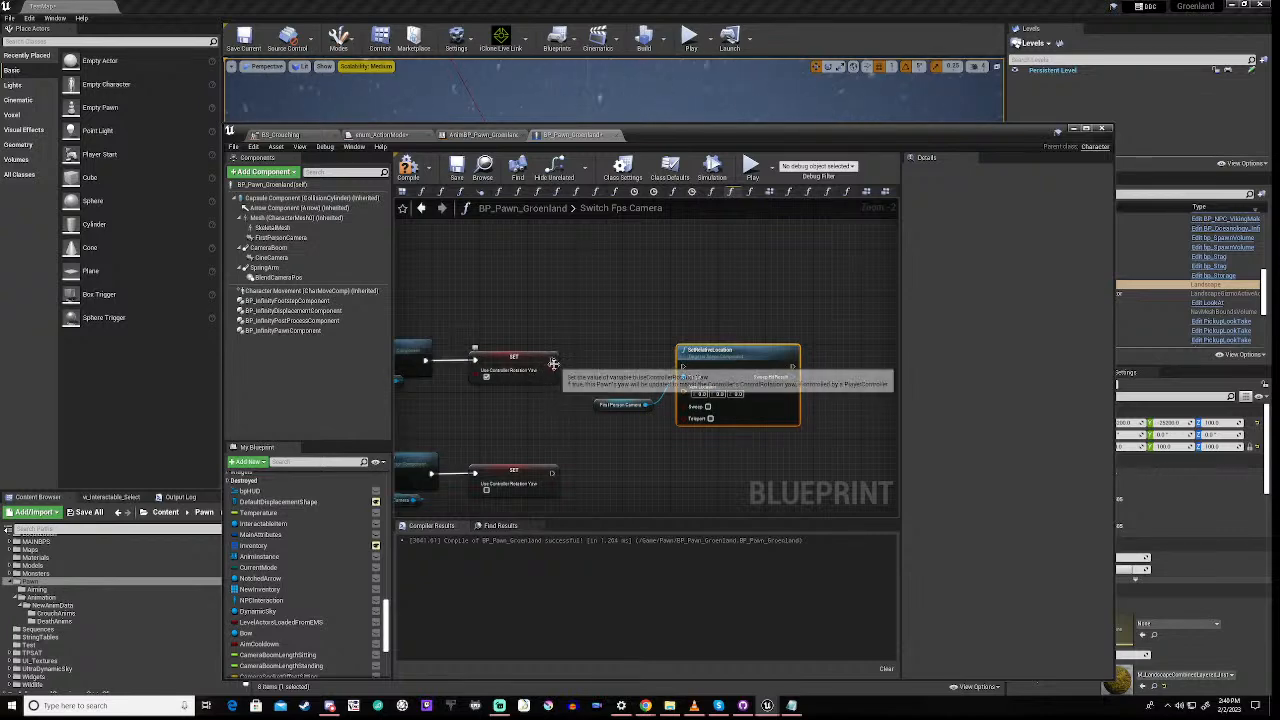
{"action": "left_click_drag", "start_coordinate": [552, 360], "coordinate": [685, 372]}
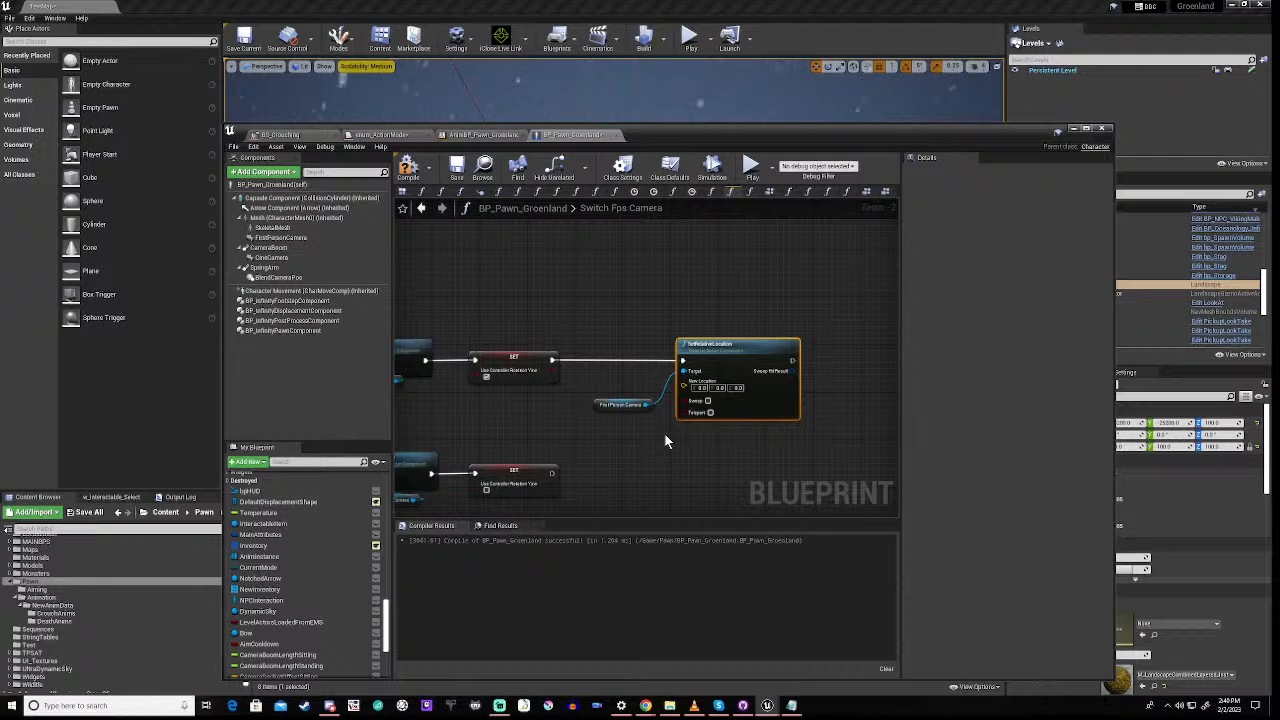
Set the SetRelativeLocation node's New Location to X -100, Y -90 and Z 10, using the FirstPersonCamera transform as reference
{"action": "left_click", "coordinate": [262, 238]}
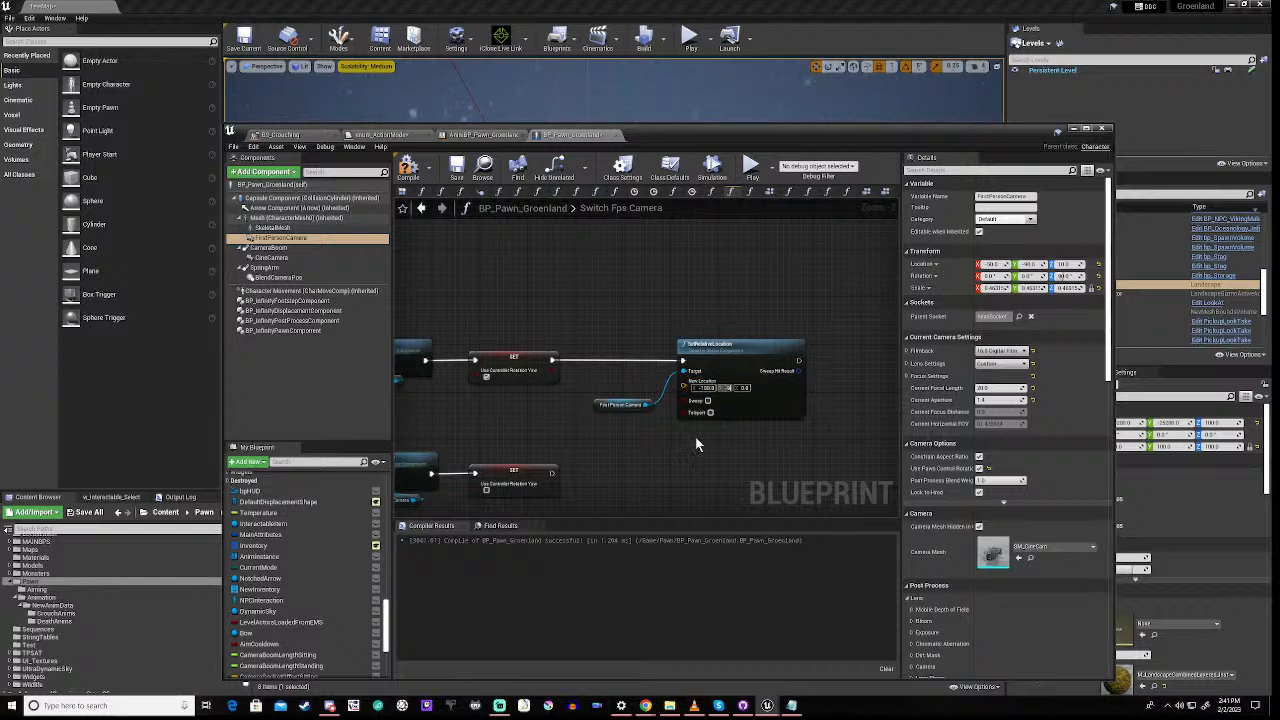
{"action": "left_click", "coordinate": [747, 389]}
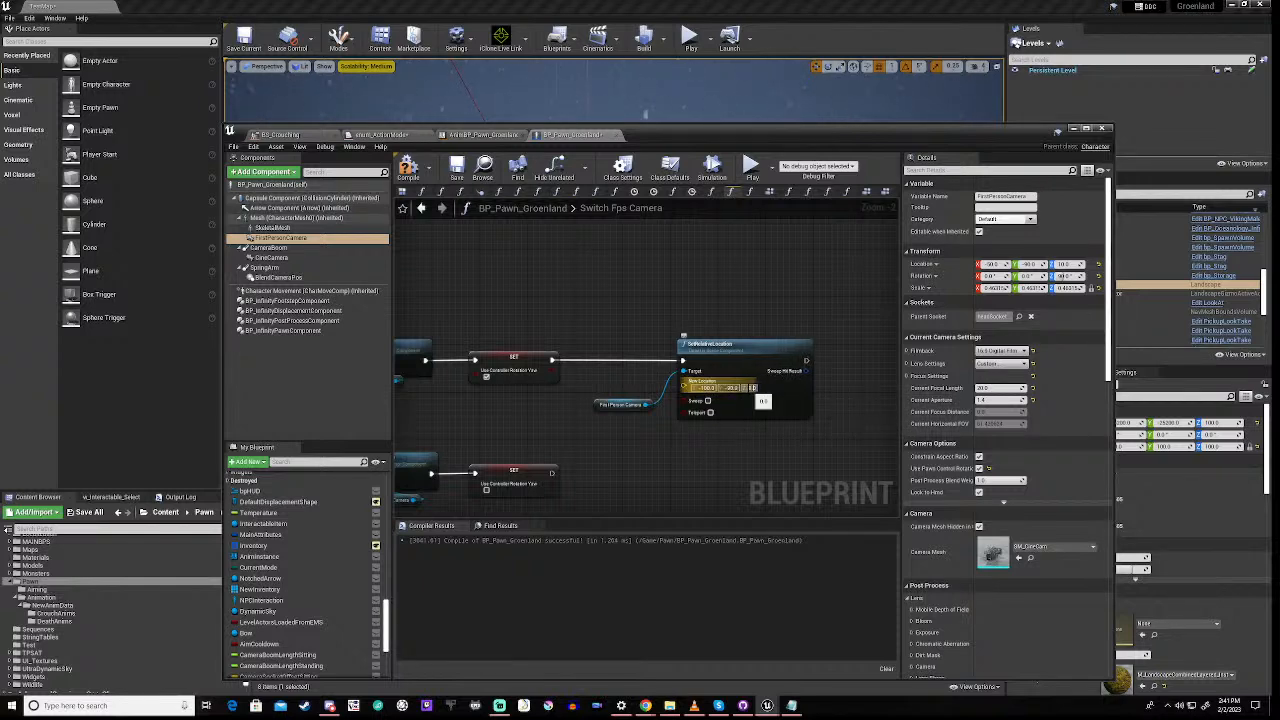
{"action": "type", "text": "10"}
{"action": "key", "text": "Return"}
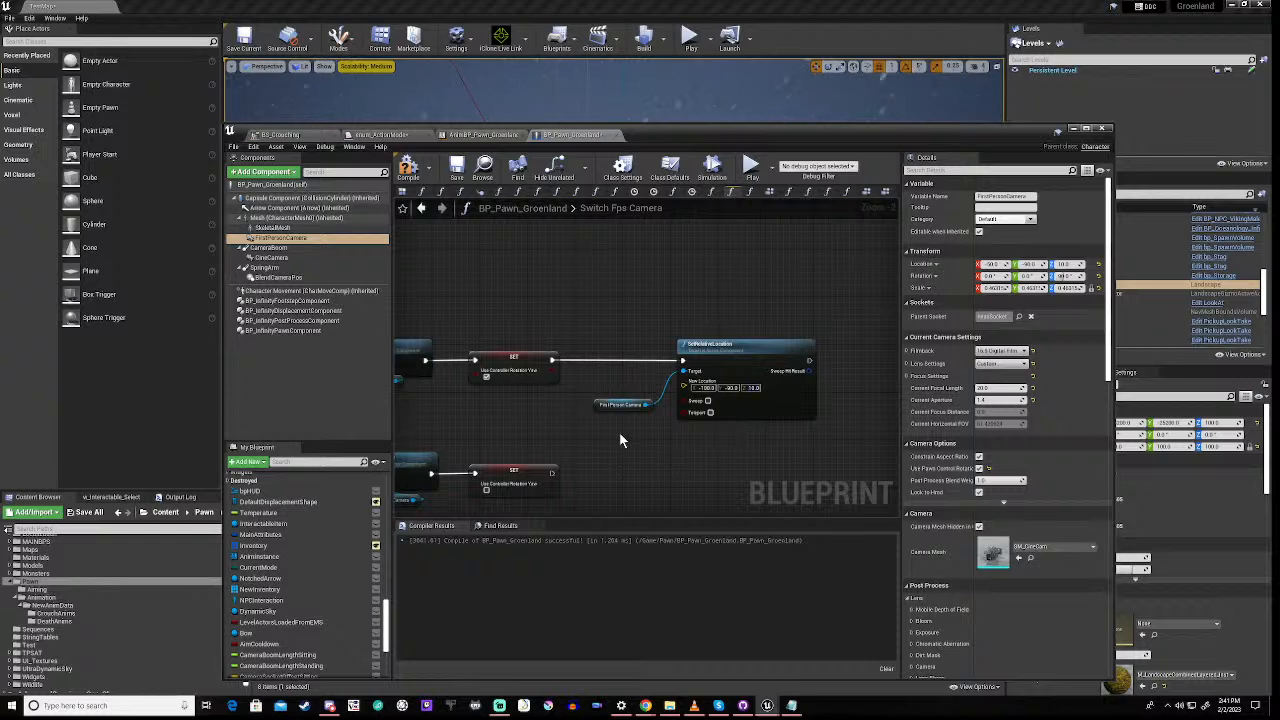
Duplicate the First Person Camera reference with its SetRelativeLocation node, and connect the copy after the False branch's Set node
{"action": "scroll", "coordinate": [619, 440], "scroll_direction": "down", "scroll_amount": 3}
{"action": "right_click_drag", "start_coordinate": [597, 446], "coordinate": [590, 425]}
{"action": "left_click_drag", "start_coordinate": [609, 344], "coordinate": [660, 406]}
{"action": "mouse_move", "coordinate": [707, 356]}
{"action": "left_mouse_down"}
{"action": "mouse_move", "coordinate": [677, 364]}
{"action": "mouse_move", "coordinate": [696, 356]}
{"action": "mouse_move", "coordinate": [684, 355]}
{"action": "left_mouse_up"}
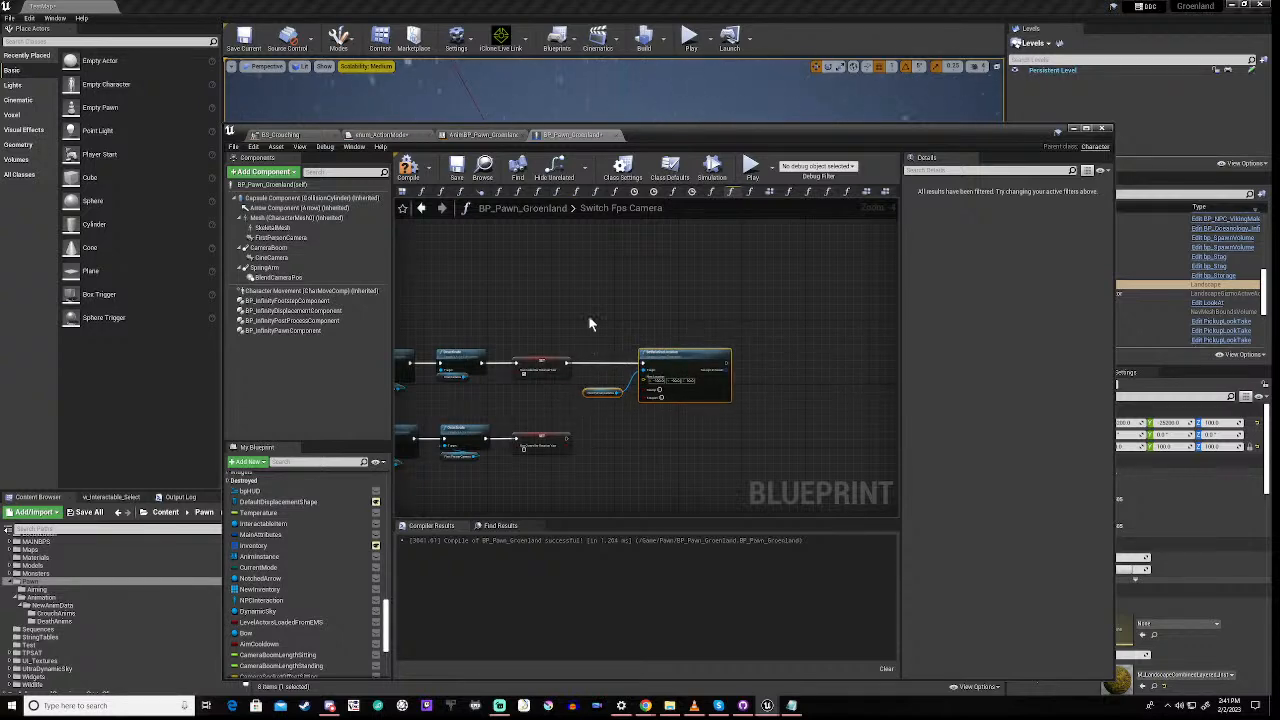
{"action": "left_click_drag", "start_coordinate": [594, 318], "coordinate": [687, 418]}
{"action": "key", "text": "ctrl+w"}
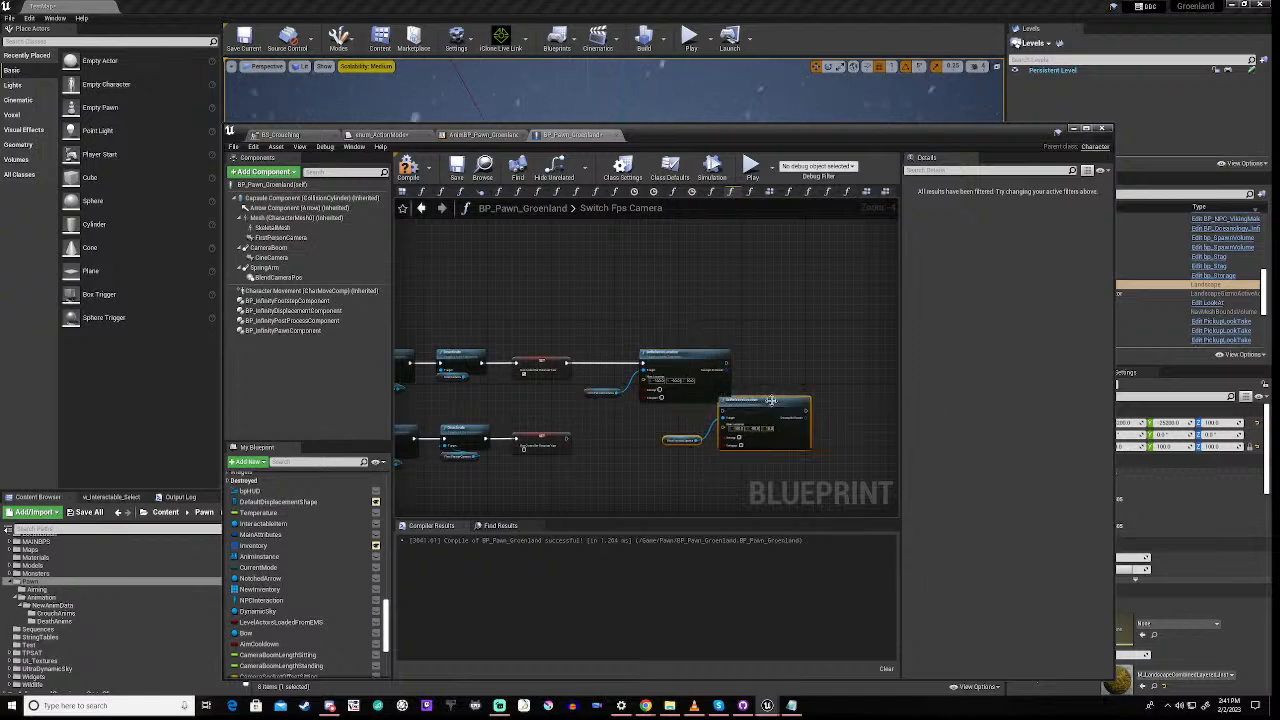
{"action": "left_click_drag", "start_coordinate": [767, 401], "coordinate": [691, 433]}
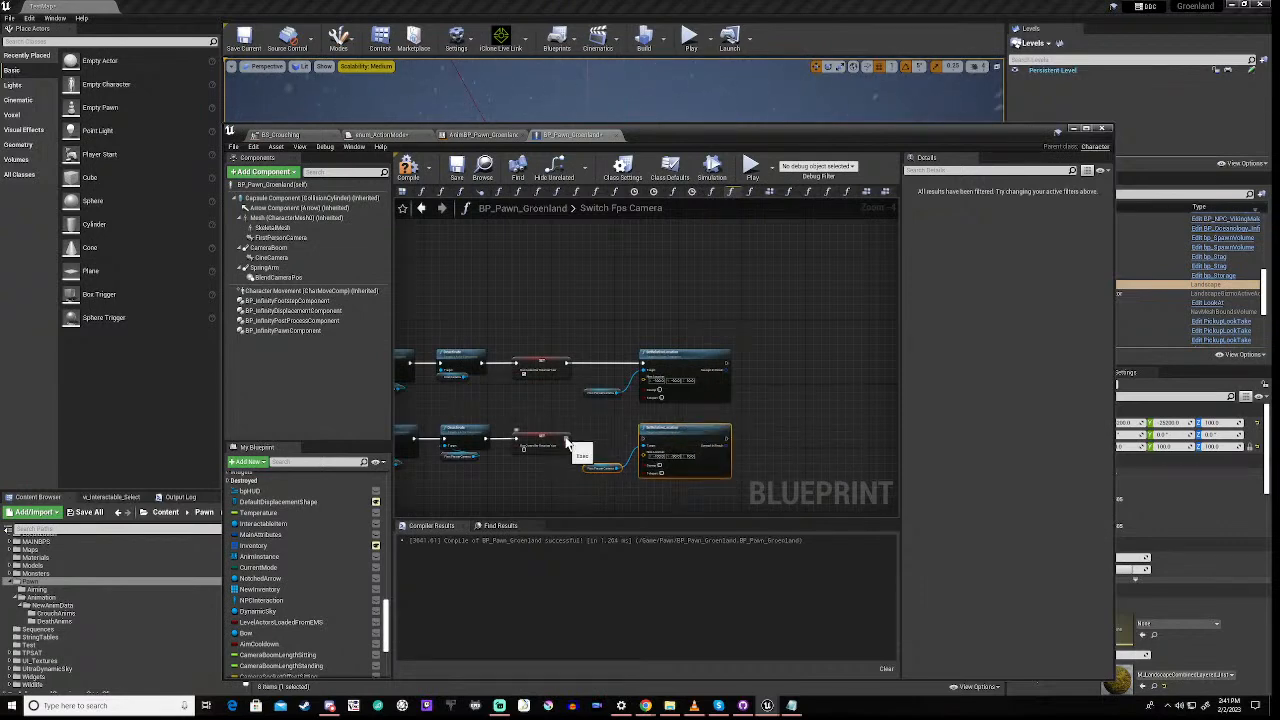
{"action": "left_click_drag", "start_coordinate": [568, 439], "coordinate": [643, 439]}
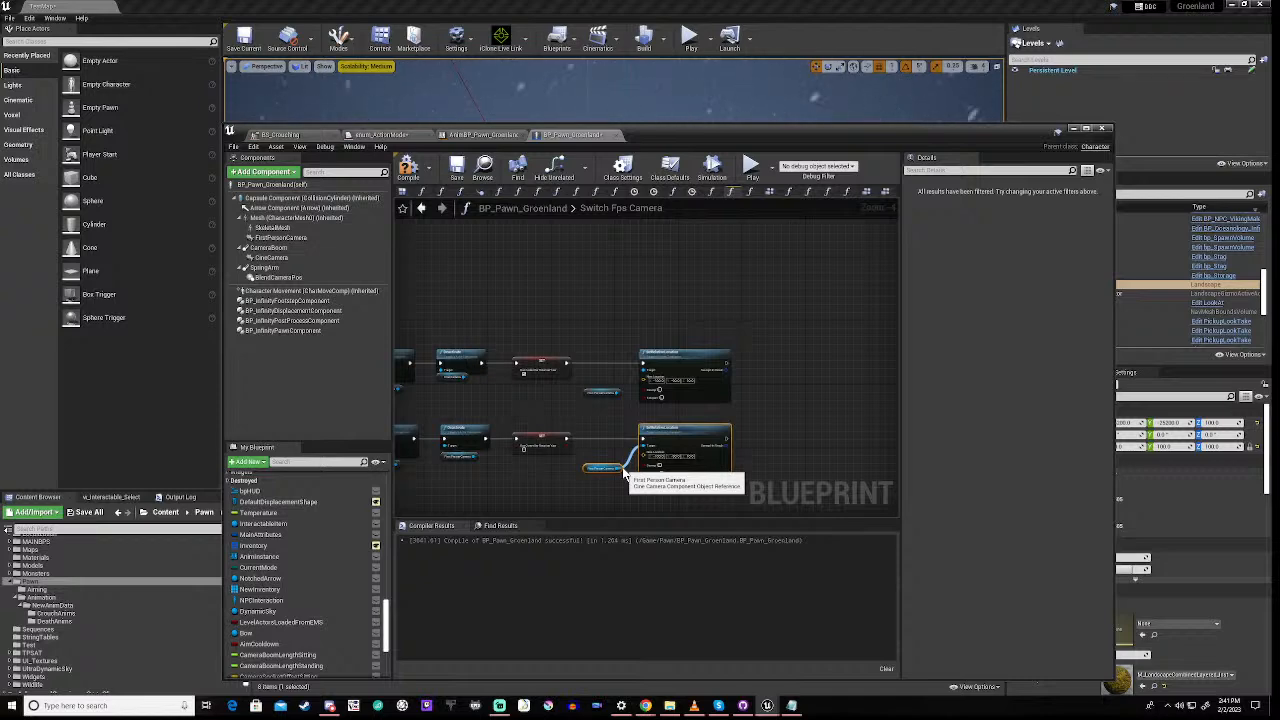
Place a getter for the CurrentMode variable above the True branch's SetRelativeLocation node
{"action": "right_click_drag", "start_coordinate": [513, 405], "coordinate": [614, 420]}
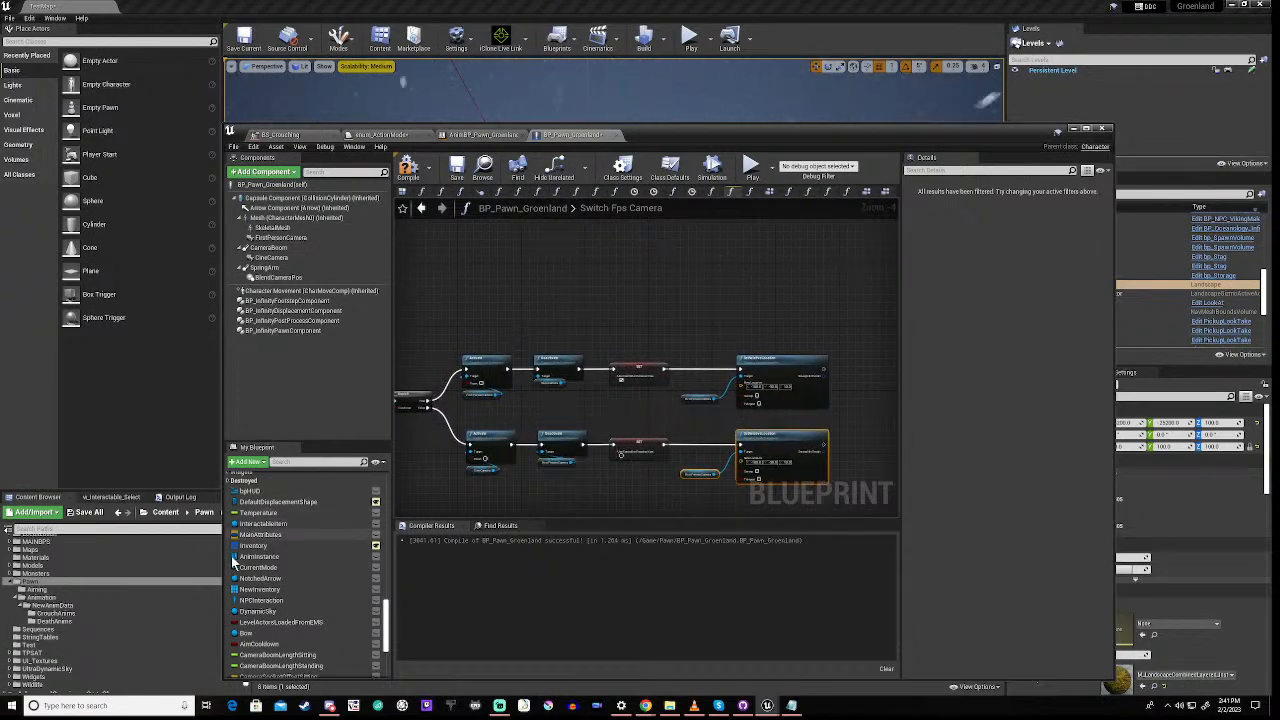
{"action": "left_click", "coordinate": [270, 567]}
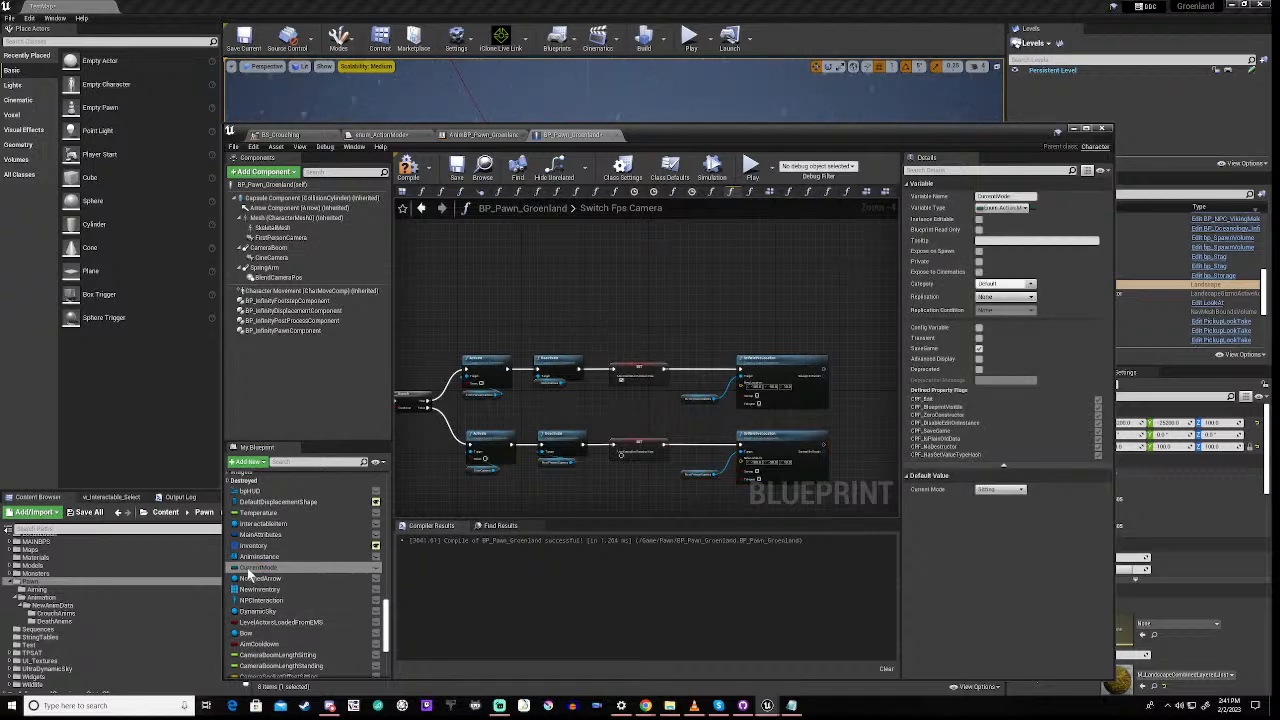
{"action": "left_click_drag", "start_coordinate": [247, 571], "coordinate": [656, 315]}
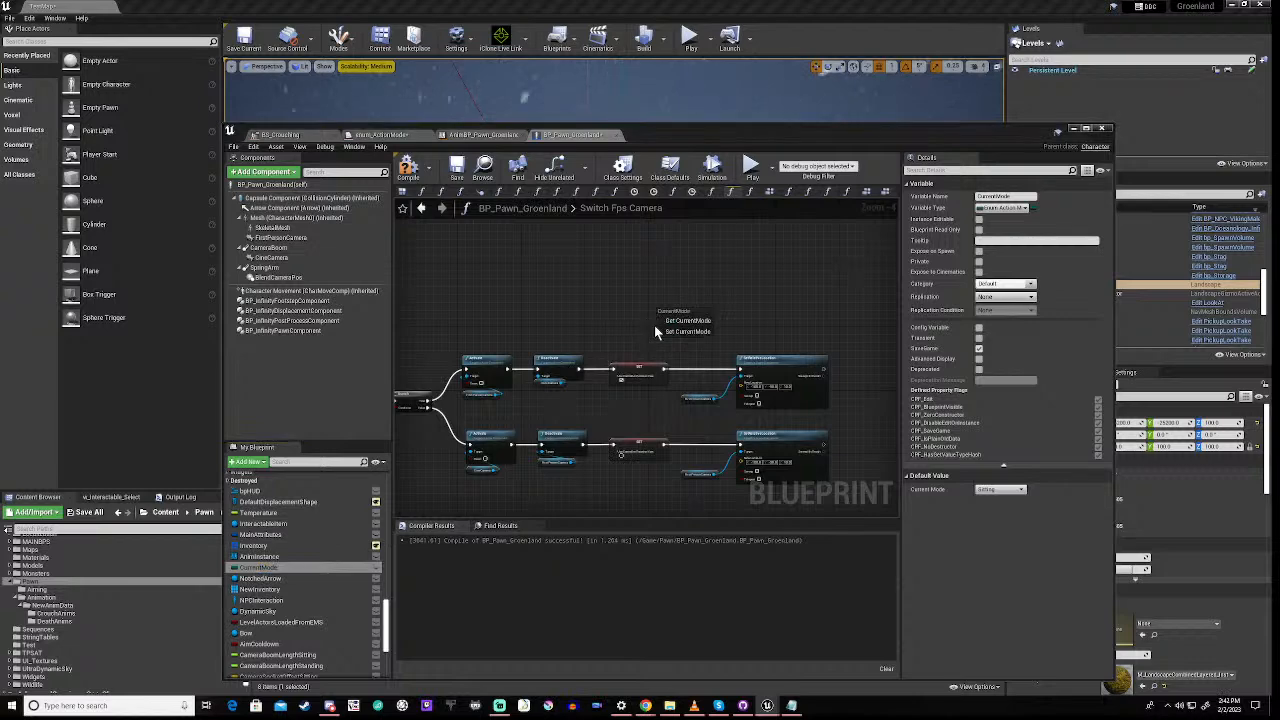
{"action": "left_click", "coordinate": [690, 331]}
{"action": "right_click_drag", "start_coordinate": [709, 338], "coordinate": [551, 359]}
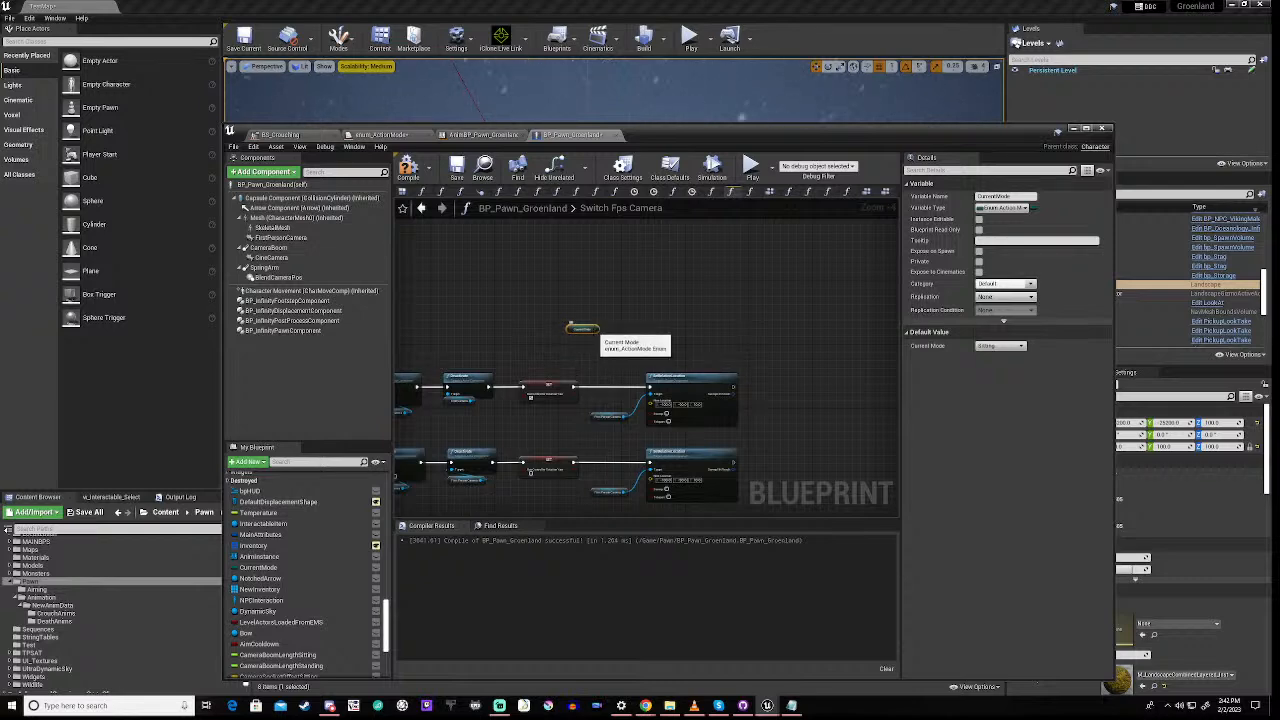
Add an enum Equal comparison fed by Current Mode and set its compared value to Crouching
{"action": "left_click_drag", "start_coordinate": [597, 330], "coordinate": [621, 348]}
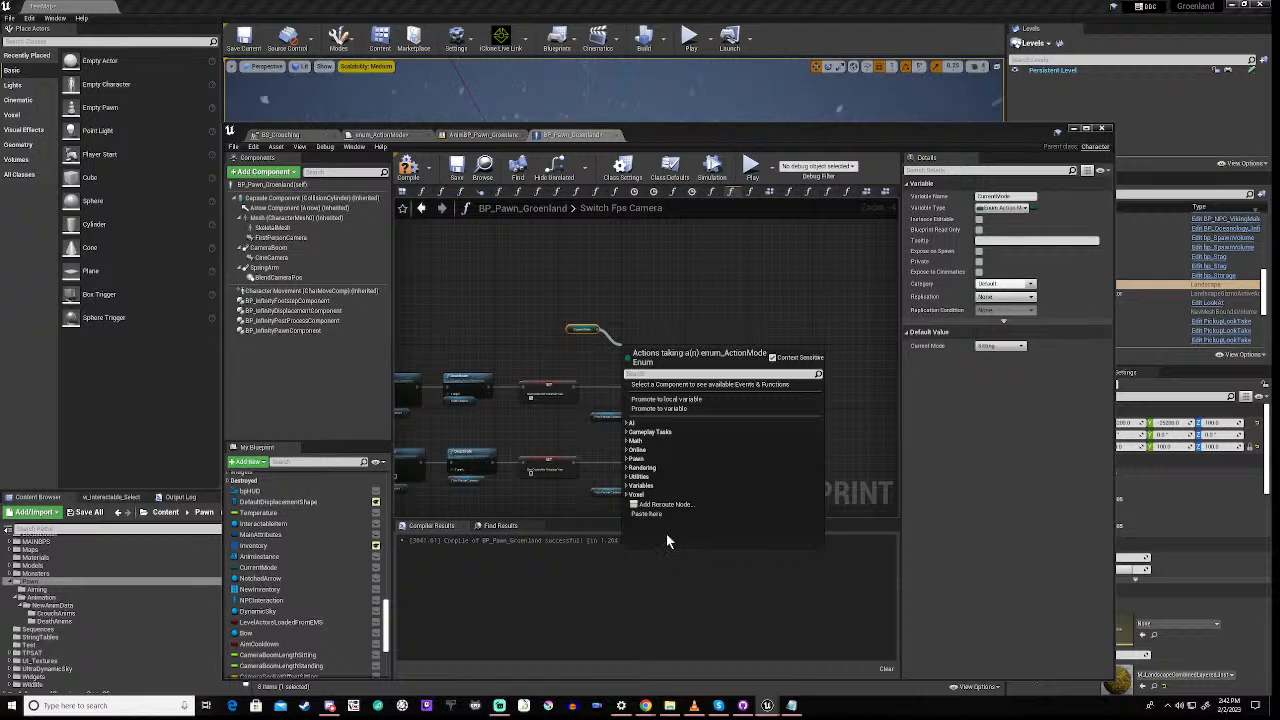
{"action": "type", "text": "sw"}
{"action": "left_click", "coordinate": [675, 458]}
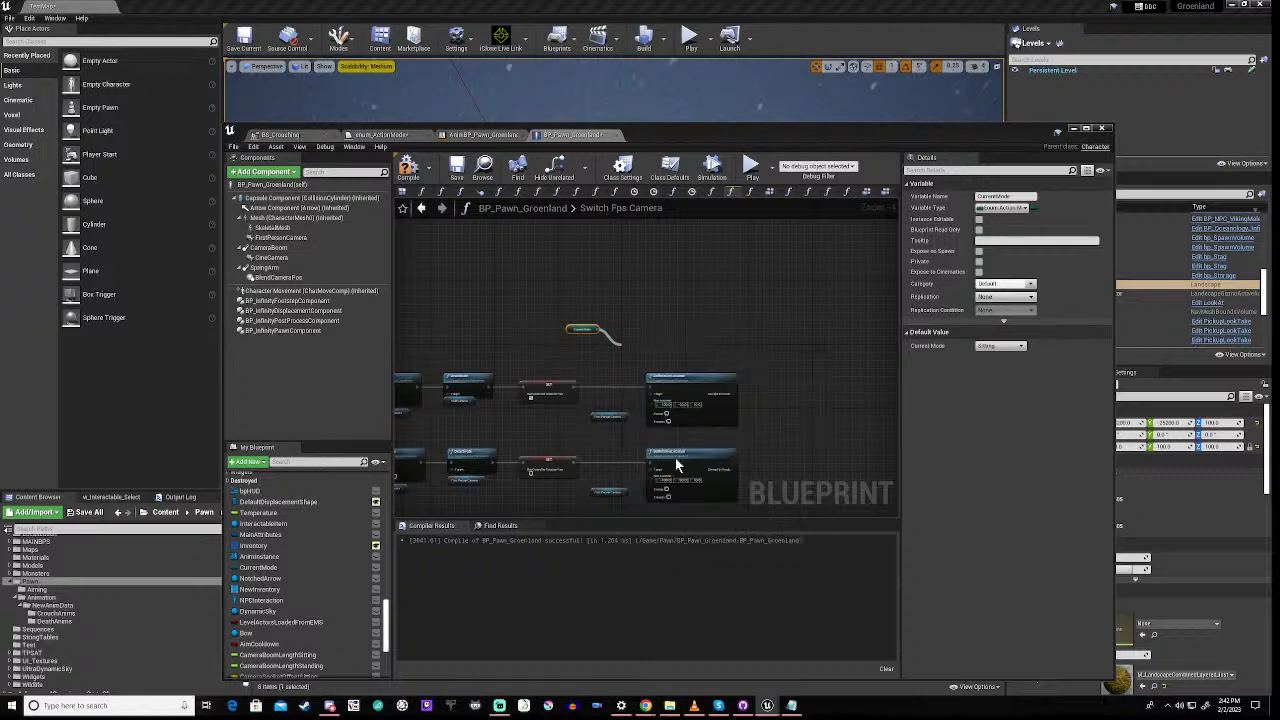
{"action": "scroll", "coordinate": [630, 348], "scroll_direction": "up", "scroll_amount": 4}
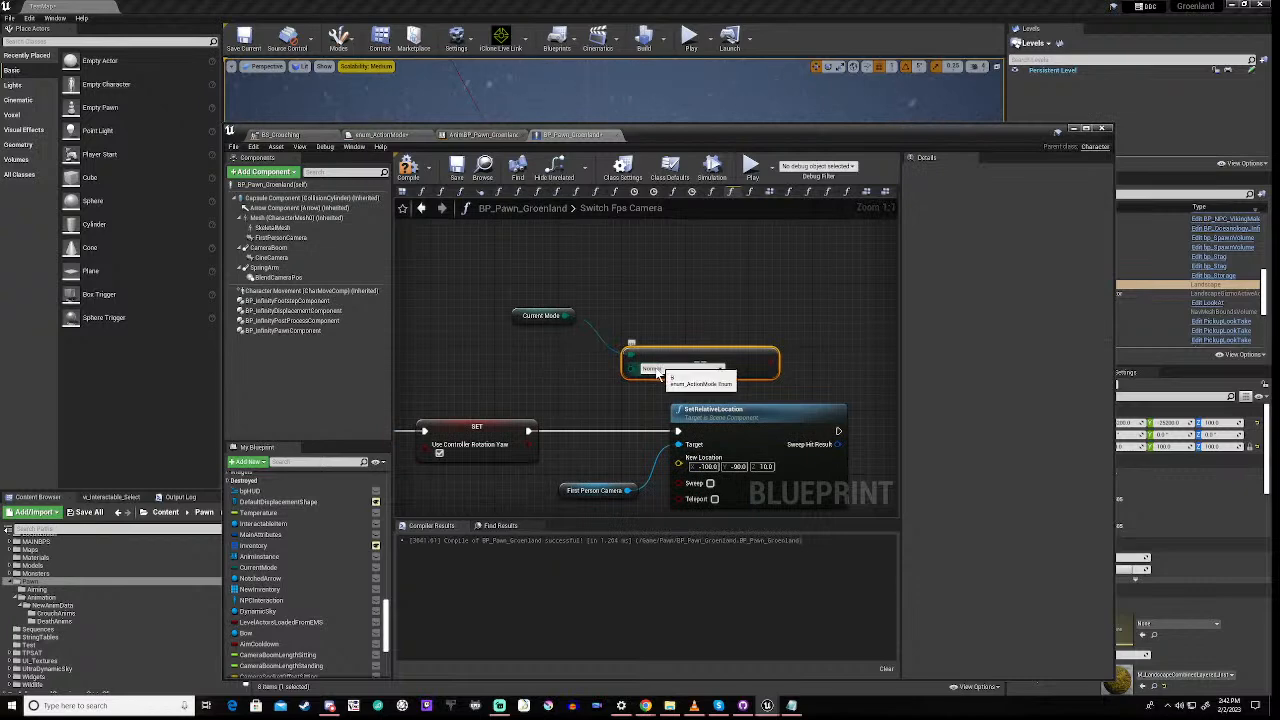
{"action": "left_click", "coordinate": [657, 370]}
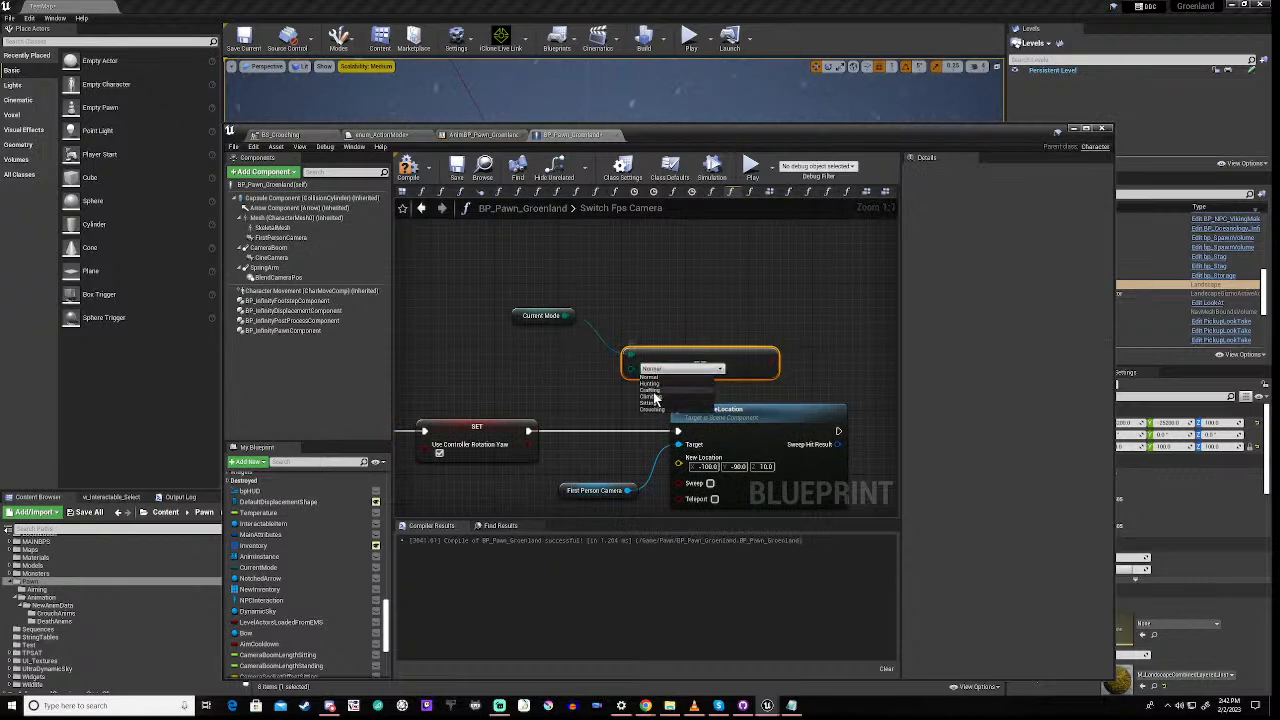
{"action": "left_click", "coordinate": [650, 410]}
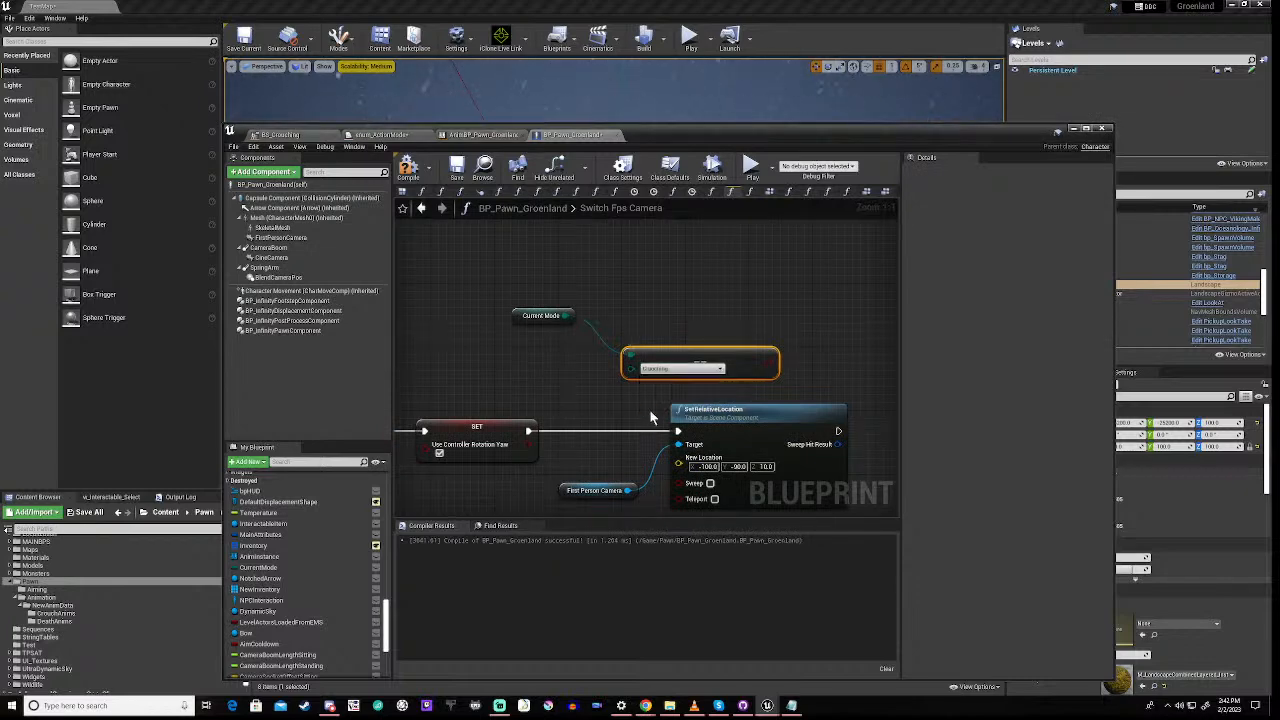
Add a Branch conditioned on the Crouching comparison, run it after the upper Set node, and connect its True output to SetRelativeLocation
{"action": "right_click_drag", "start_coordinate": [595, 395], "coordinate": [548, 348]}
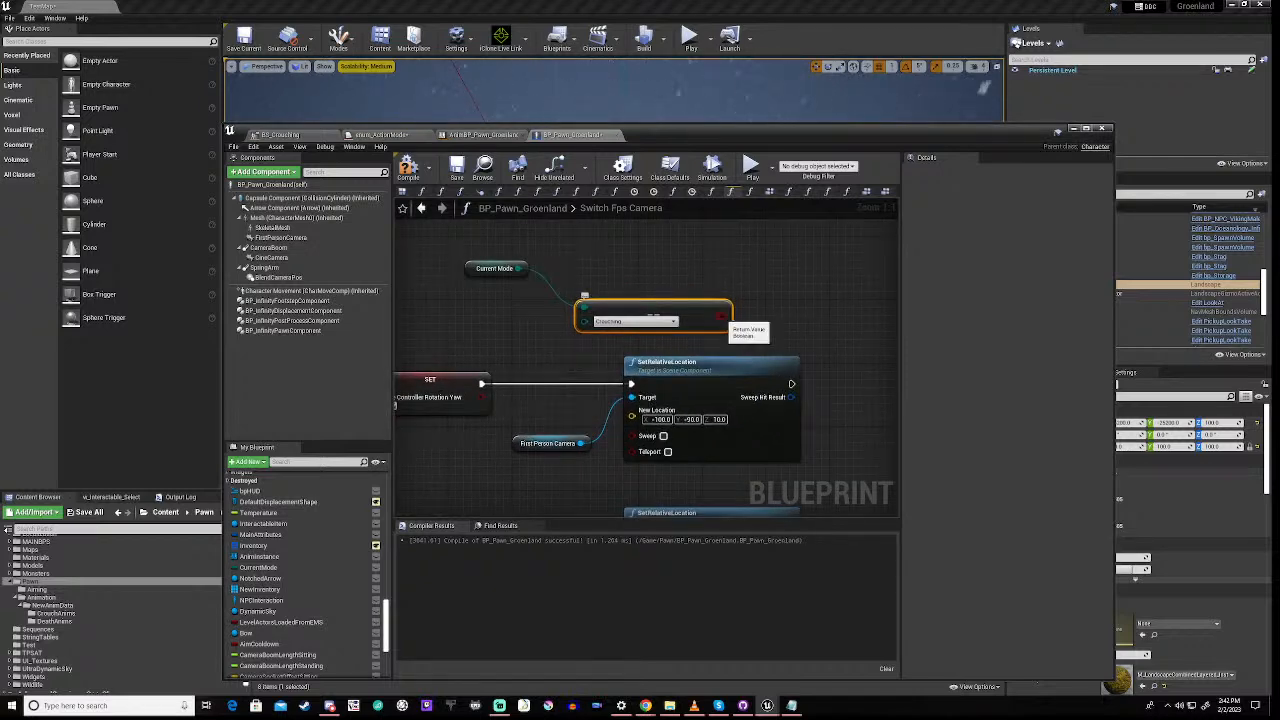
{"action": "left_click_drag", "start_coordinate": [726, 318], "coordinate": [798, 277]}
{"action": "type", "text": "br"}
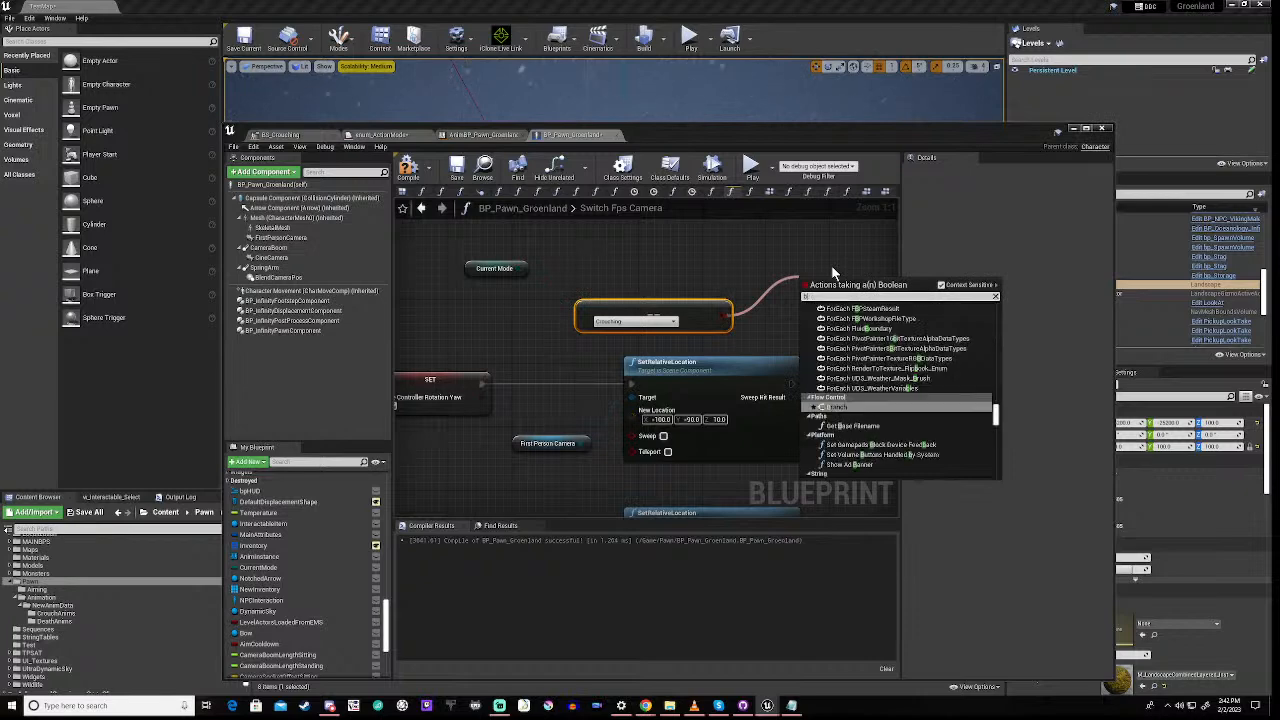
{"action": "type", "text": "anch"}
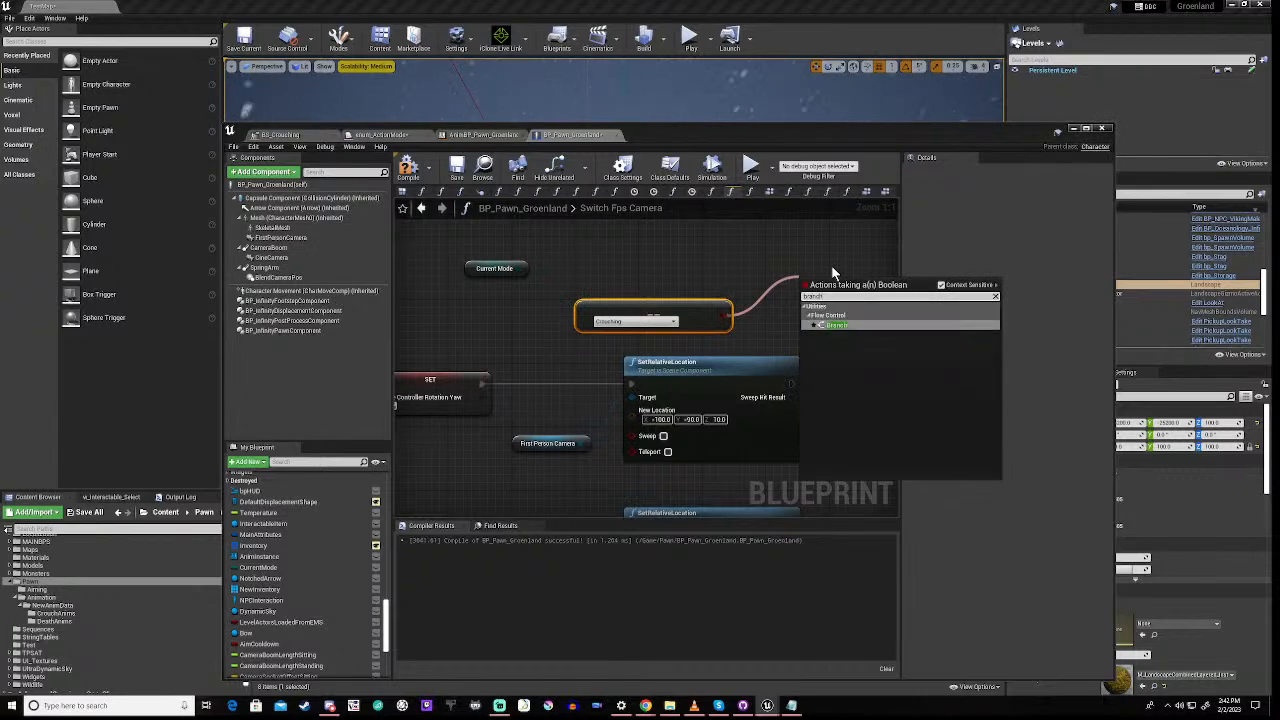
{"action": "left_click", "coordinate": [849, 330]}
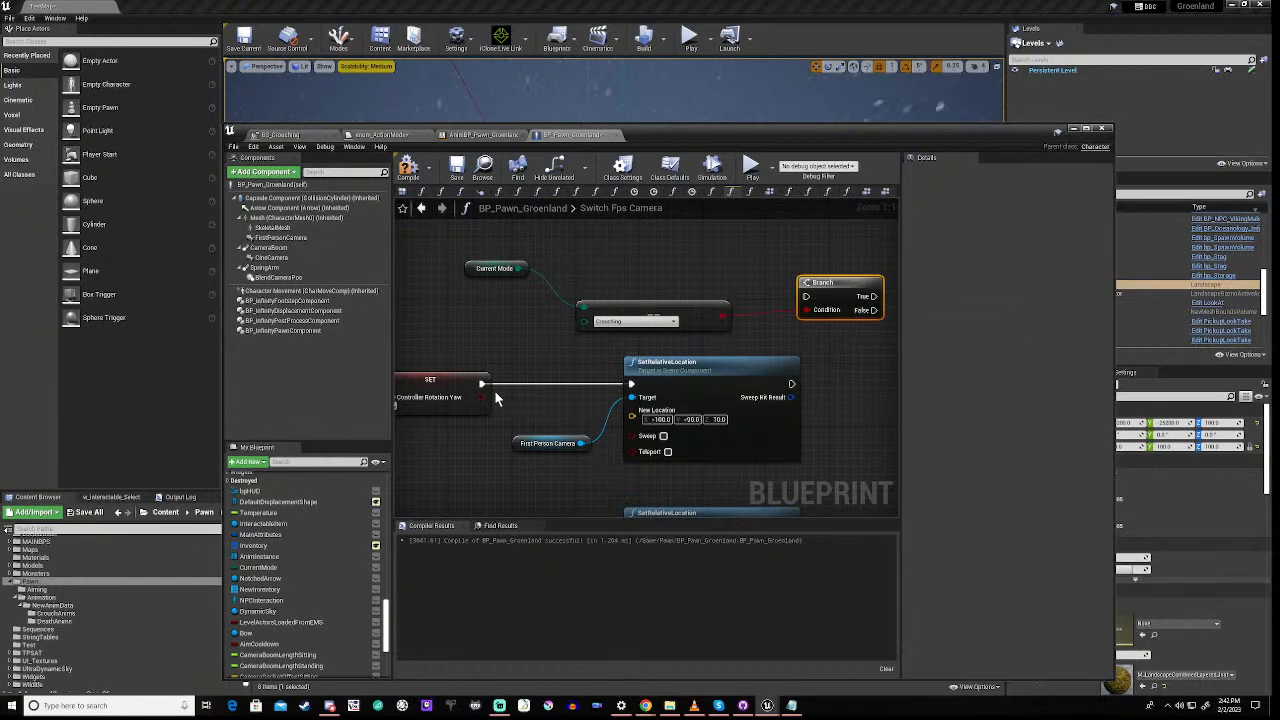
{"action": "left_click_drag", "start_coordinate": [480, 386], "coordinate": [806, 297]}
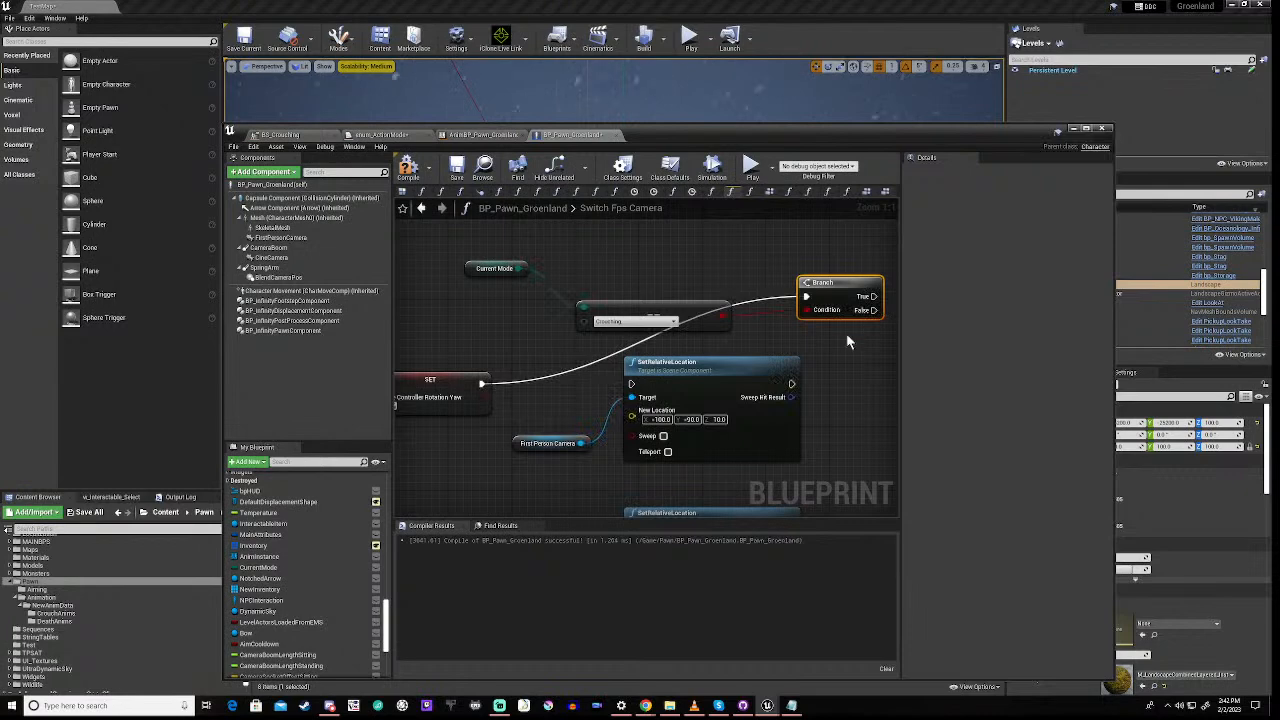
{"action": "left_click_drag", "start_coordinate": [872, 297], "coordinate": [628, 385]}
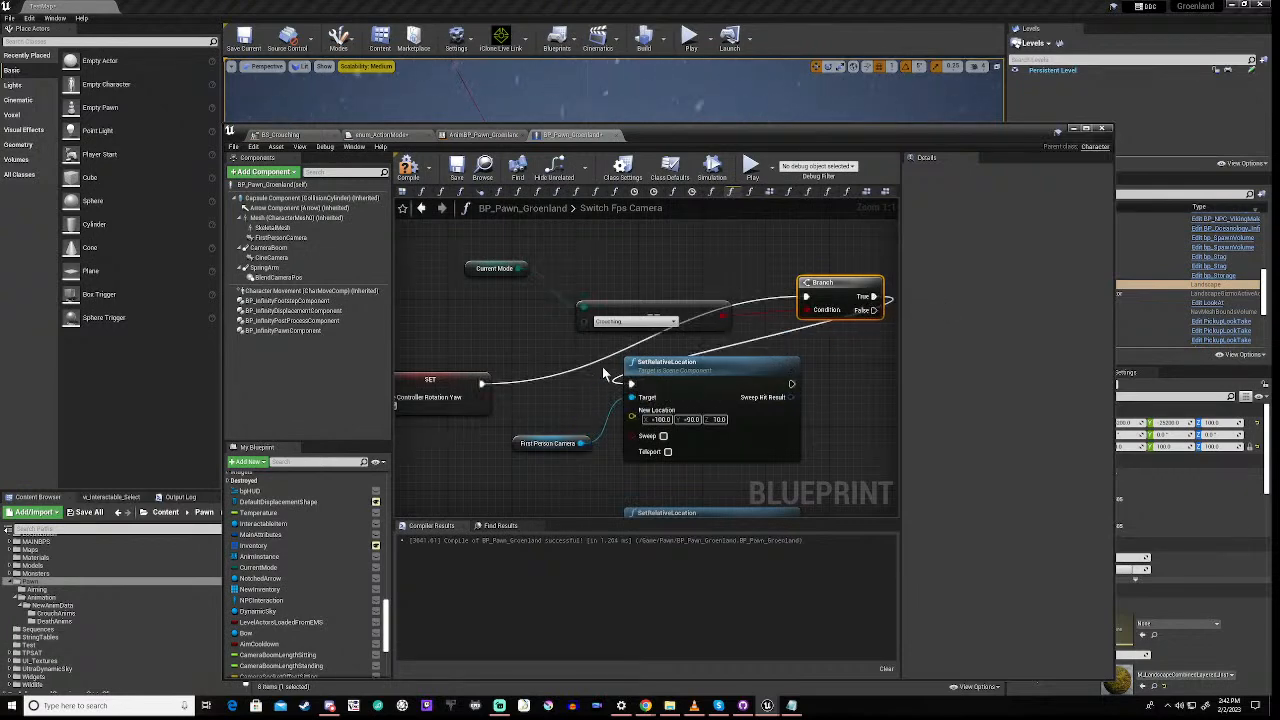
Move the entire True branch row of nodes upward to widen the gap above the False branch row
{"action": "scroll", "coordinate": [580, 440], "scroll_direction": "down", "scroll_amount": 4}
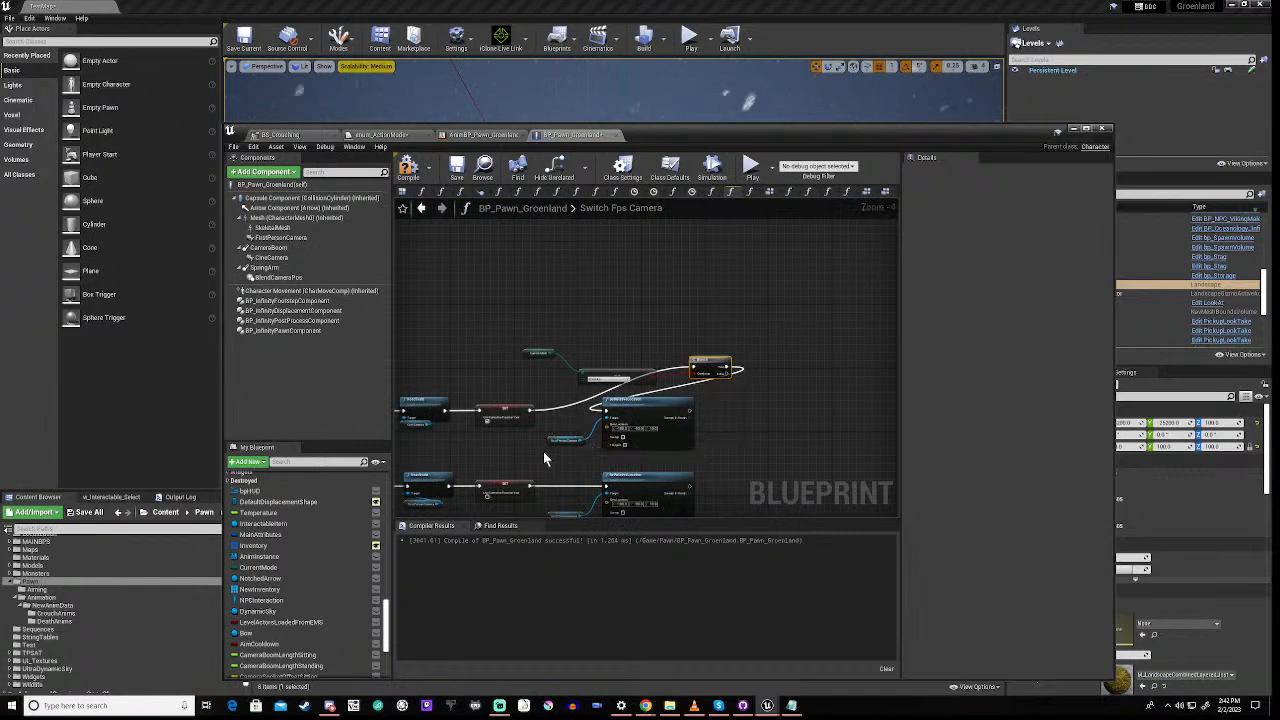
{"action": "right_click_drag", "start_coordinate": [543, 451], "coordinate": [630, 446]}
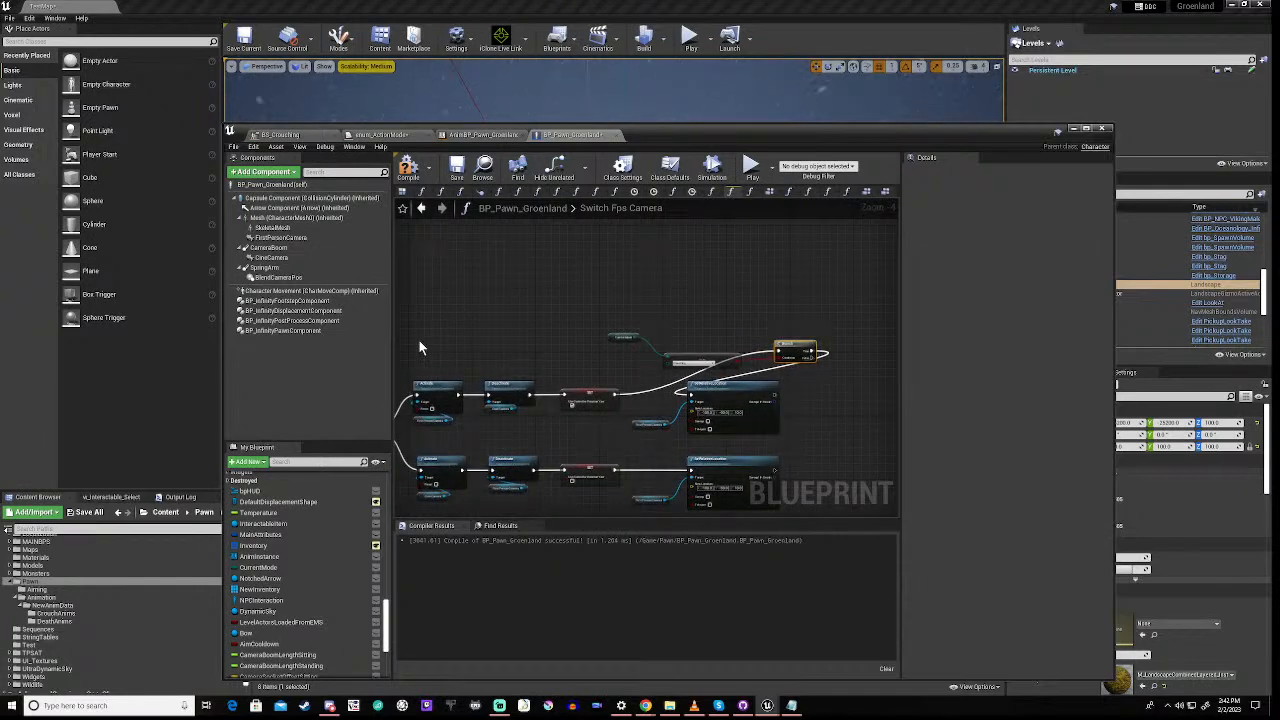
{"action": "left_click_drag", "start_coordinate": [419, 341], "coordinate": [841, 437]}
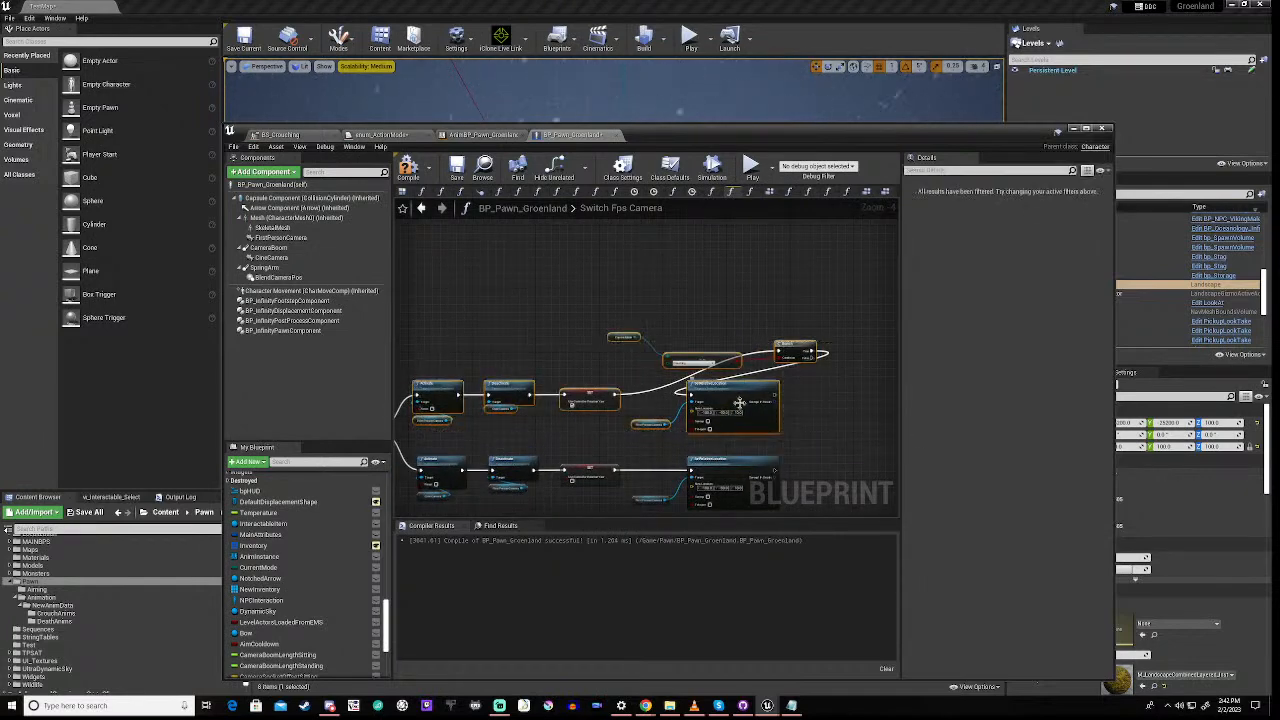
{"action": "left_click_drag", "start_coordinate": [747, 395], "coordinate": [749, 311]}
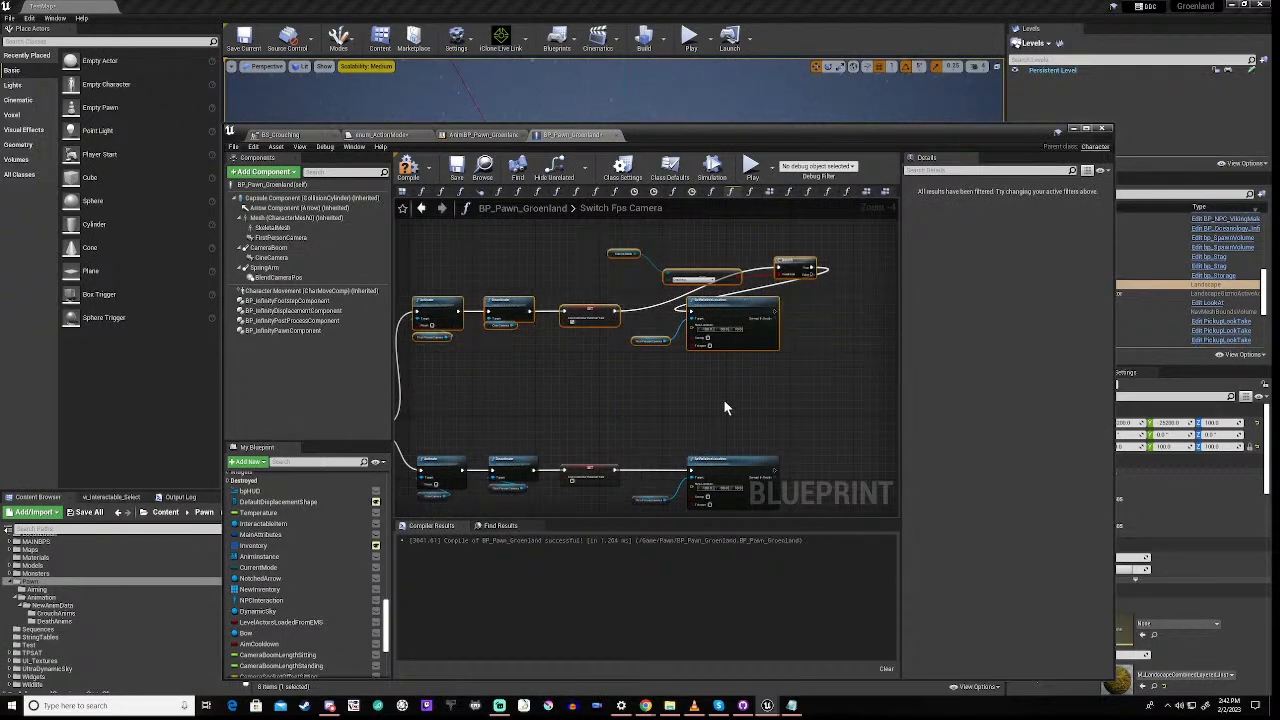
Set the New Location X value of the False branch's SetRelativeLocation node to -50
{"action": "left_click", "coordinate": [738, 461]}
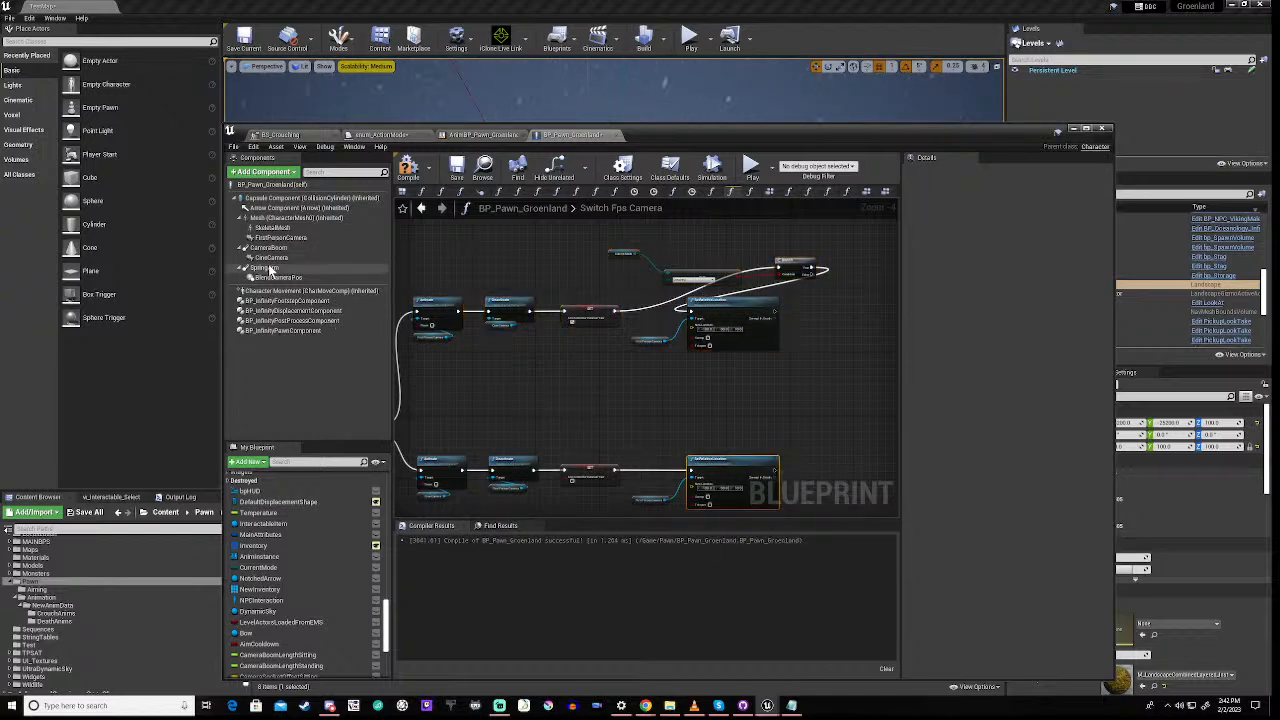
{"action": "left_click", "coordinate": [270, 238]}
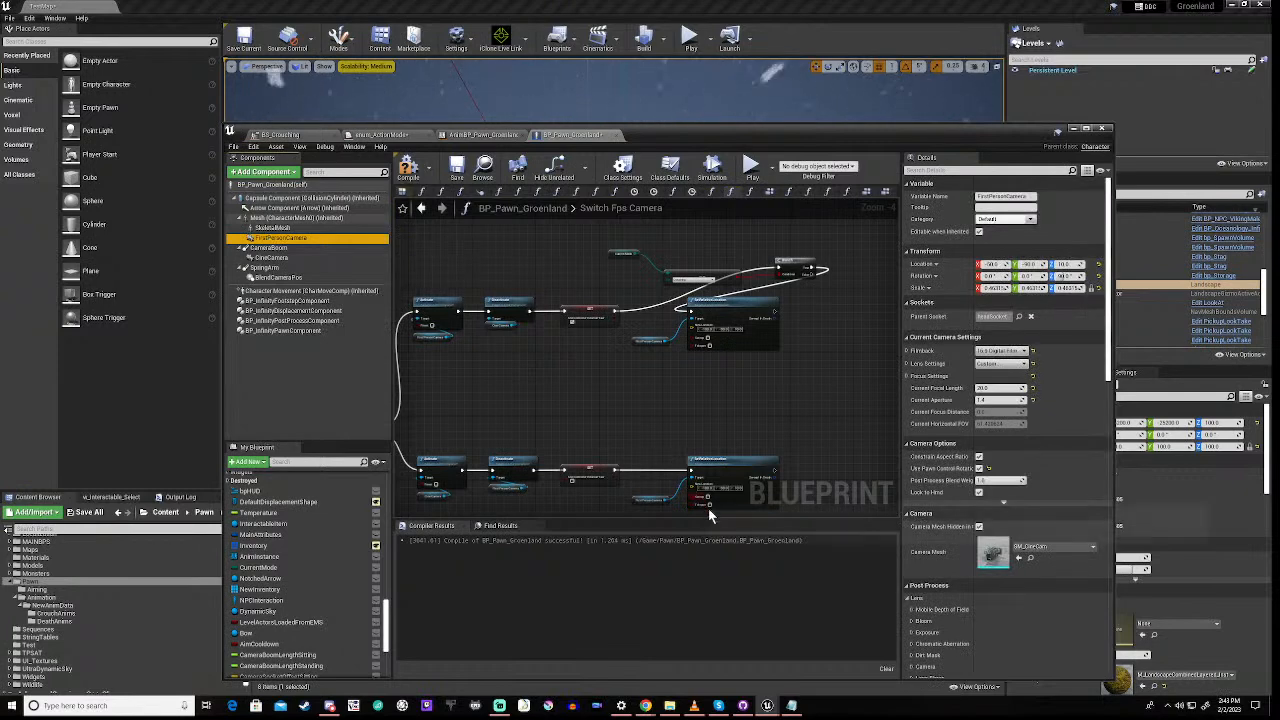
{"action": "left_click", "coordinate": [704, 488]}
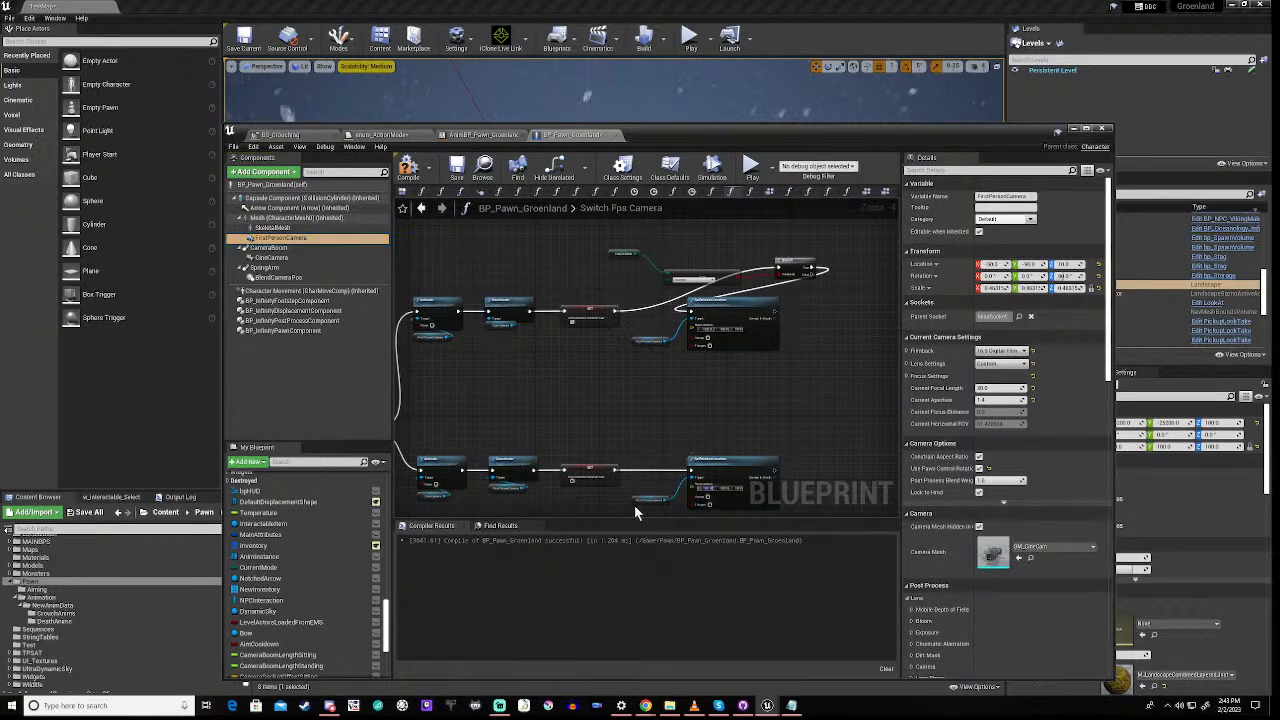
{"action": "type", "text": "0"}
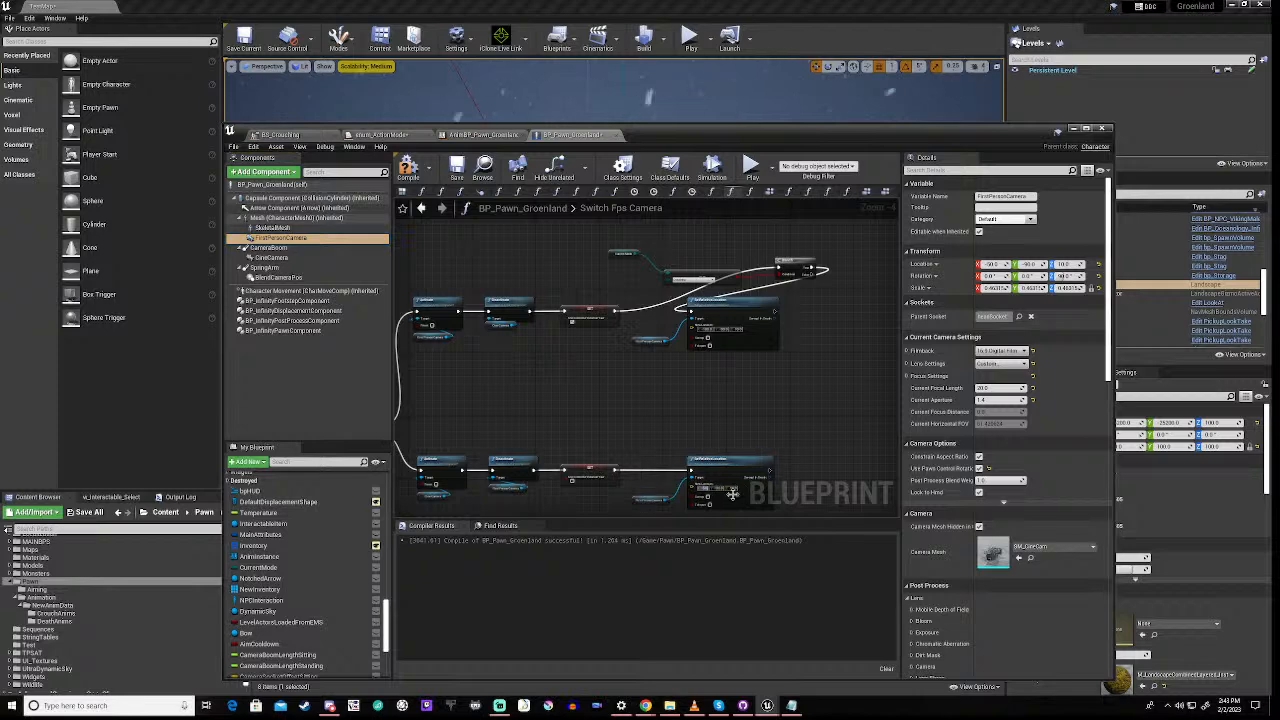
{"action": "scroll", "coordinate": [732, 494], "scroll_direction": "up", "scroll_amount": 4}
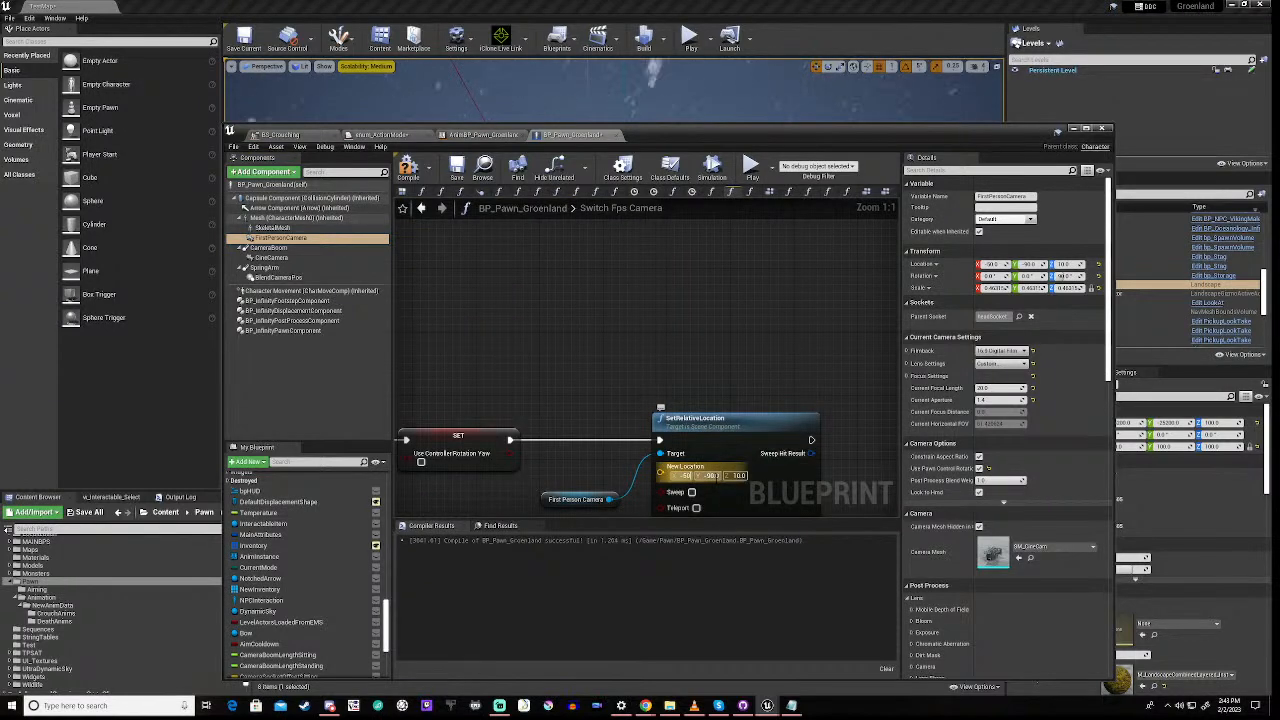
{"action": "left_click", "coordinate": [589, 379]}
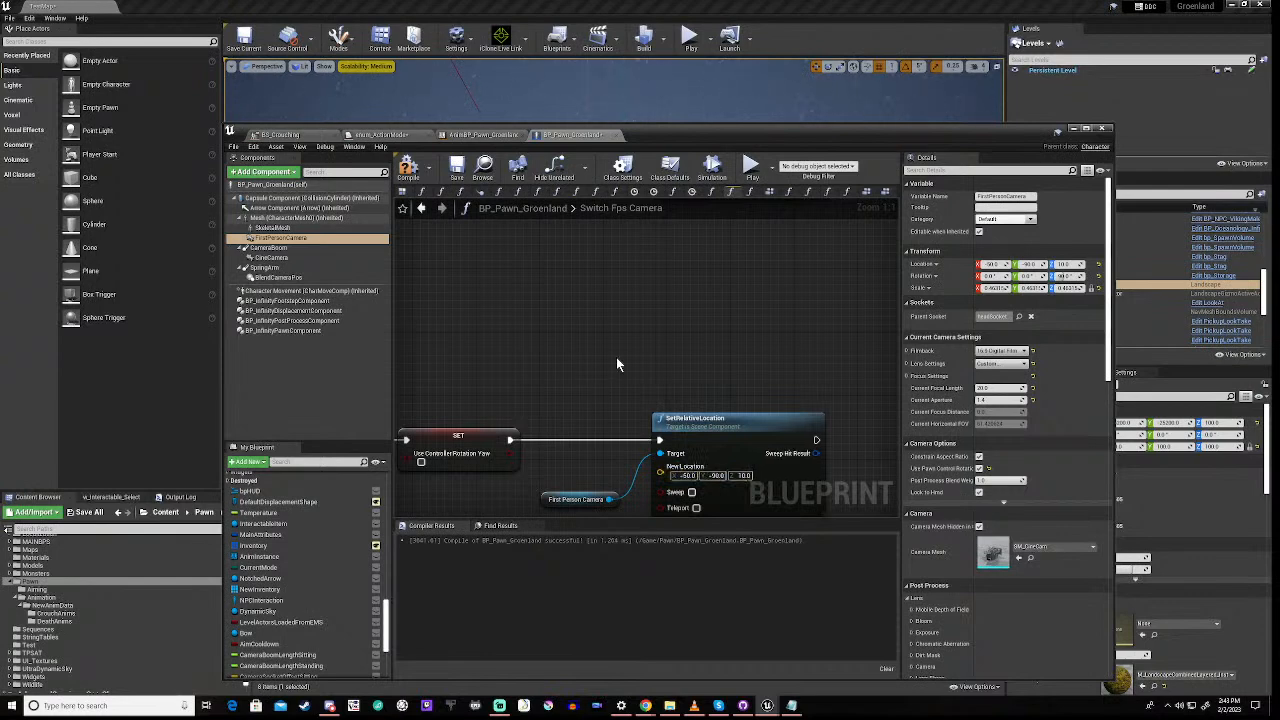
Move the upper SetRelativeLocation node beyond the Branch, and tuck the Equal, Current Mode and First Person Camera nodes beneath the nodes they feed
{"action": "scroll", "coordinate": [616, 357], "scroll_direction": "down", "scroll_amount": 3}
{"action": "right_click_drag", "start_coordinate": [618, 332], "coordinate": [606, 493]}
{"action": "left_click", "coordinate": [720, 350]}
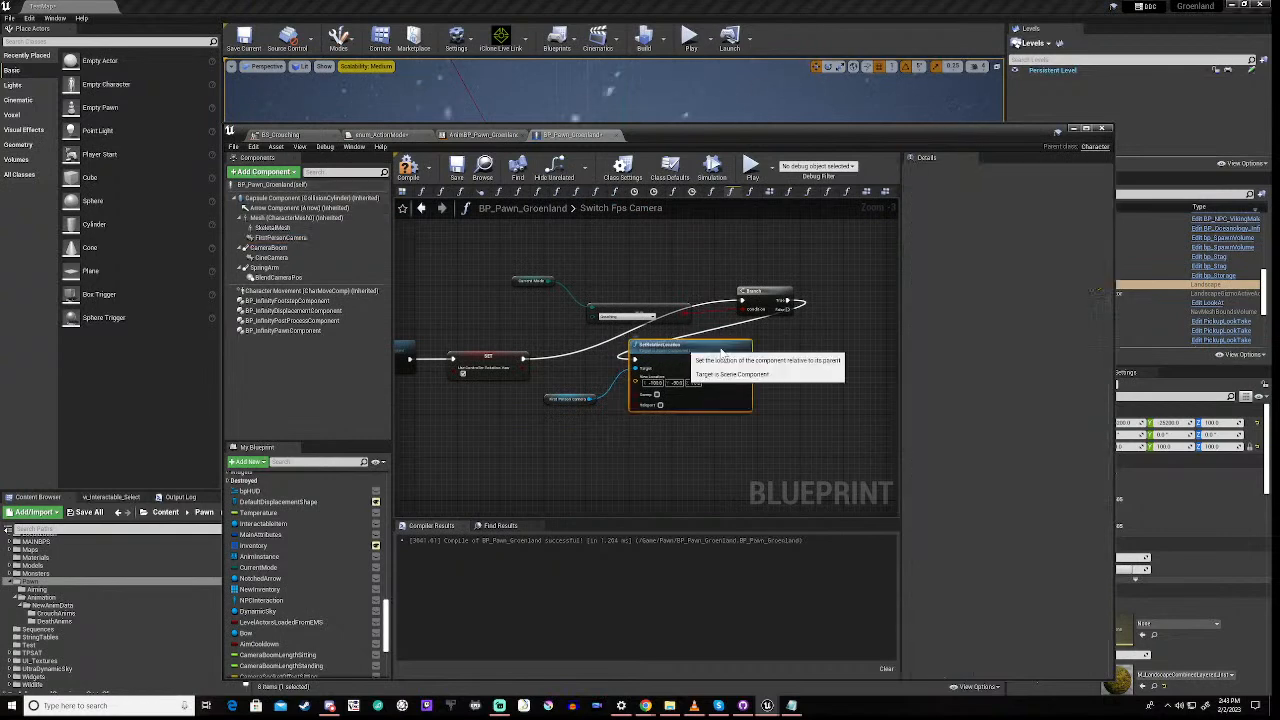
{"action": "left_click_drag", "start_coordinate": [720, 350], "coordinate": [908, 343]}
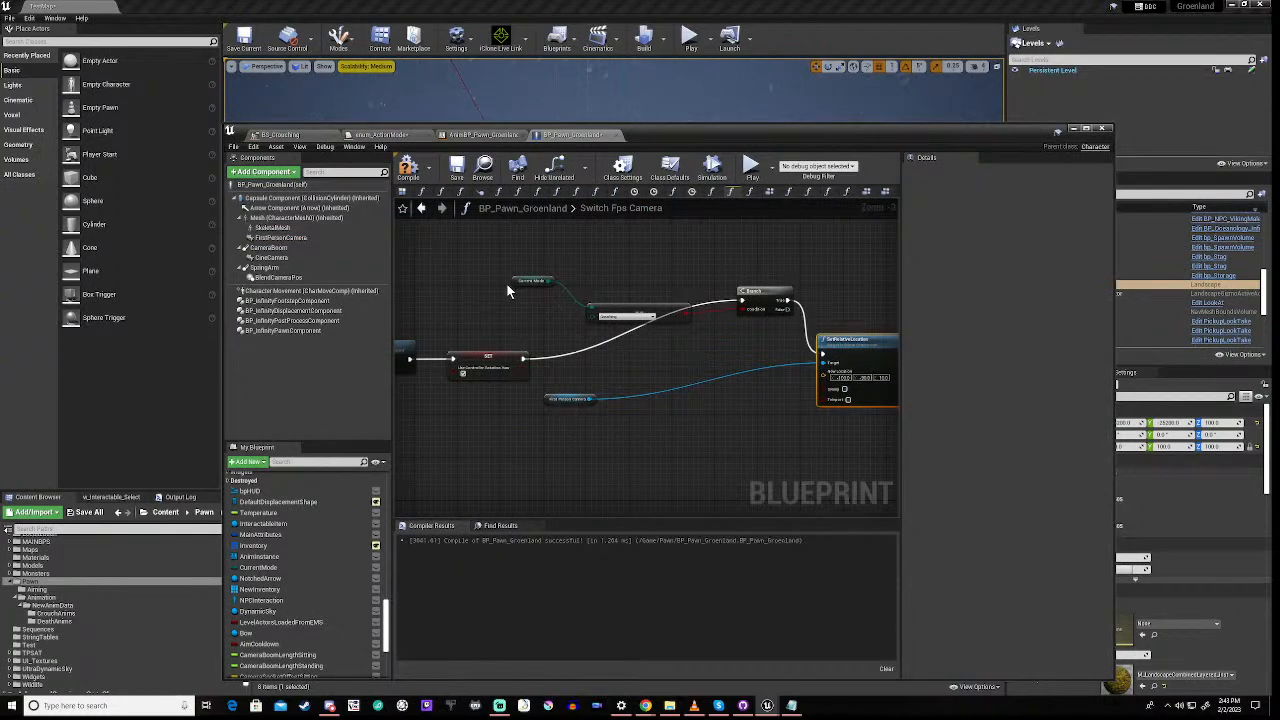
{"action": "left_click_drag", "start_coordinate": [542, 286], "coordinate": [597, 333]}
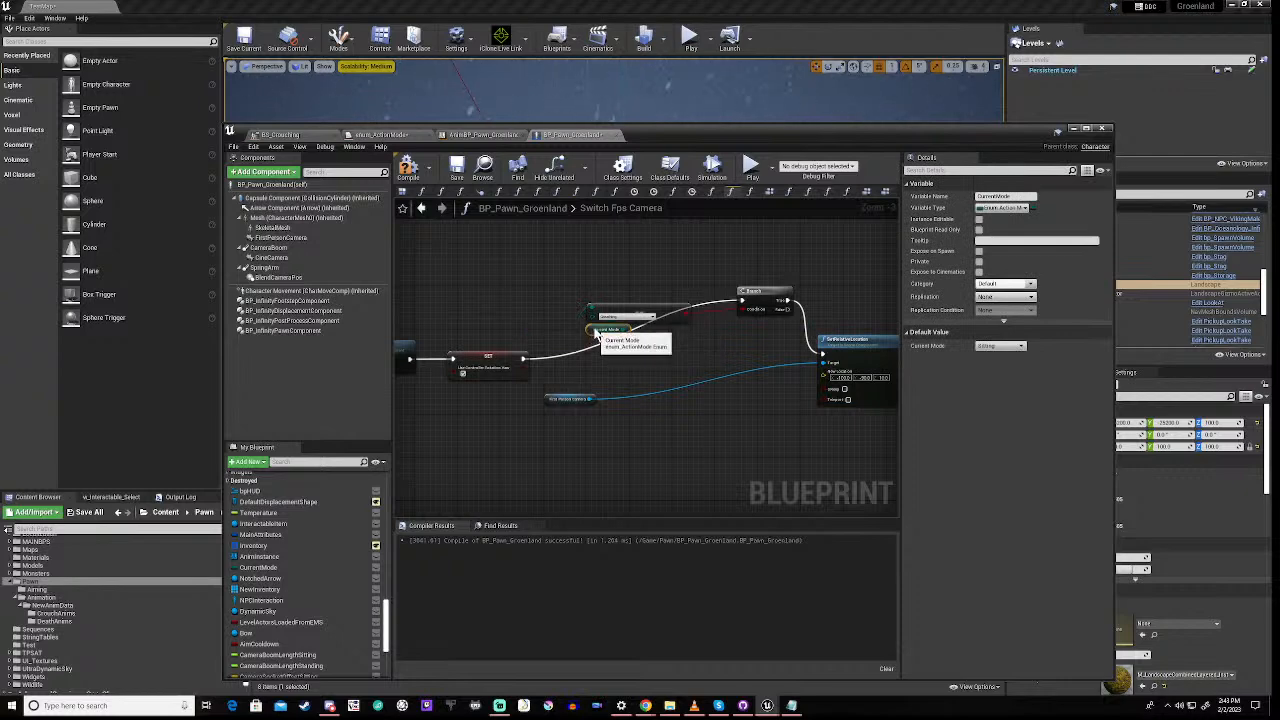
{"action": "left_click_drag", "start_coordinate": [566, 288], "coordinate": [711, 331]}
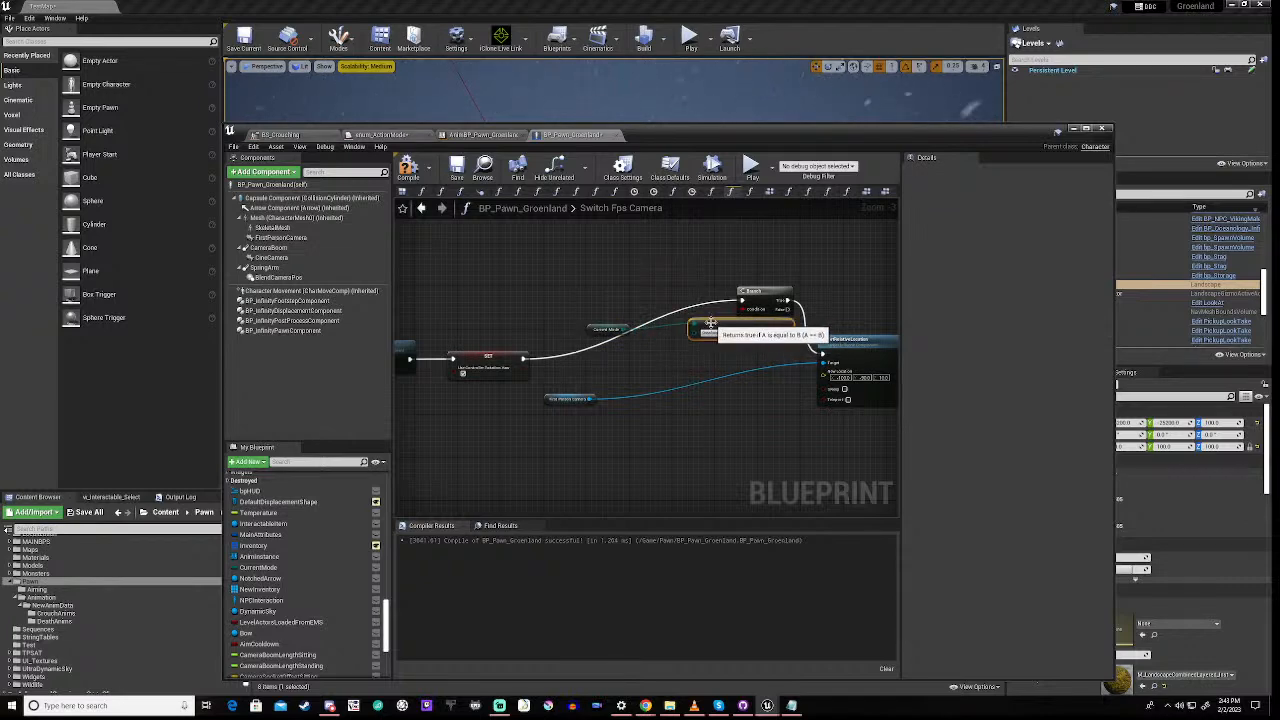
{"action": "left_click_drag", "start_coordinate": [588, 328], "coordinate": [754, 352]}
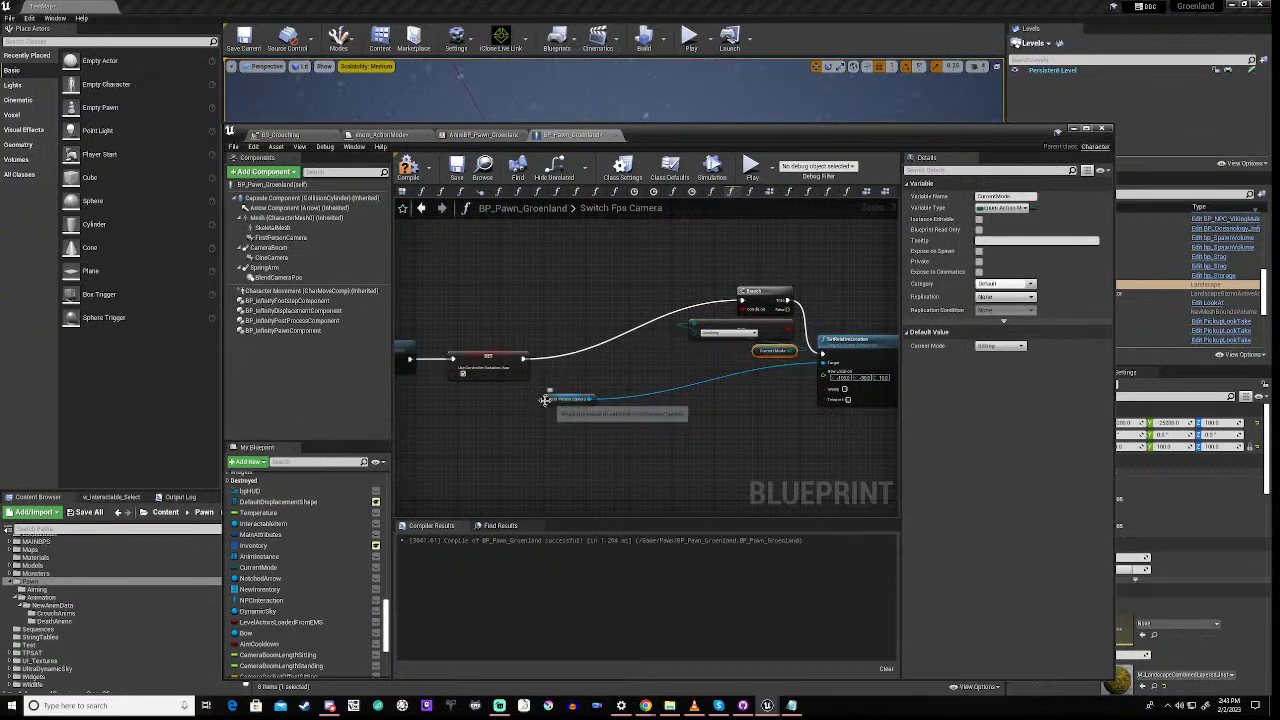
{"action": "left_click_drag", "start_coordinate": [578, 400], "coordinate": [822, 421]}
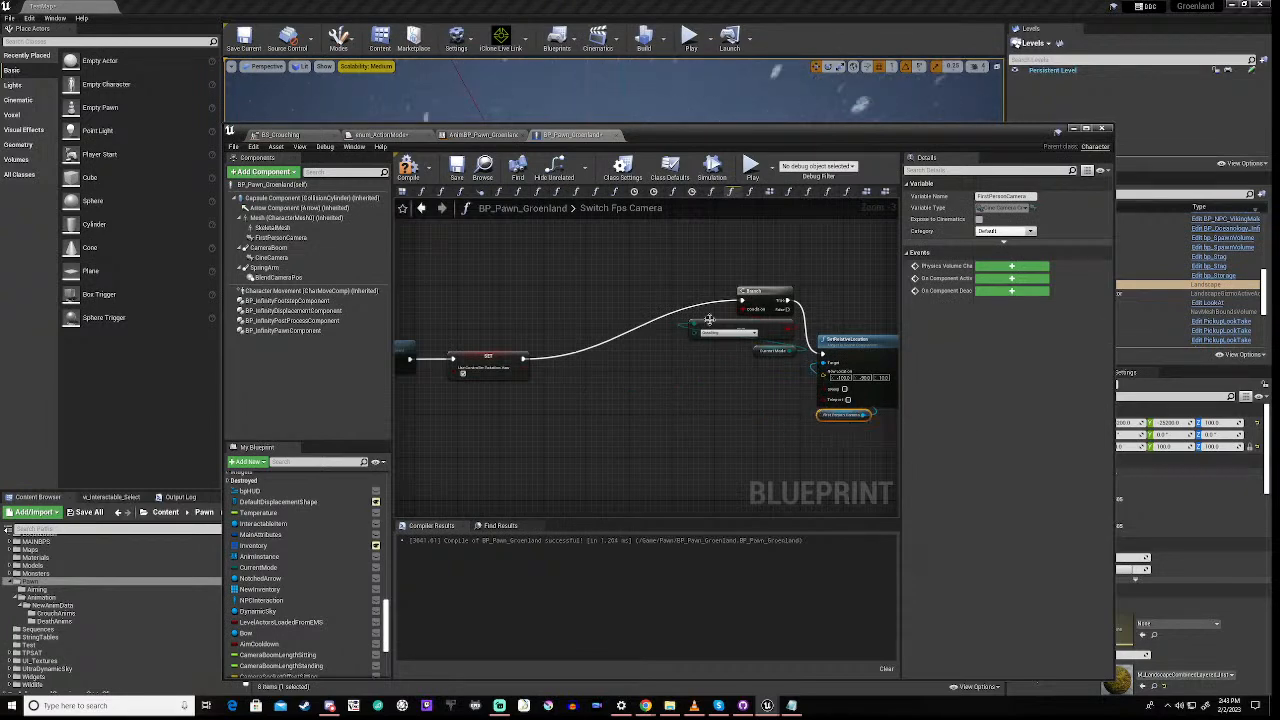
Align the Branch and its comparison nodes with the upper Set node, and move SetRelativeLocation with its camera reference closer on the same line
{"action": "left_click", "coordinate": [744, 258]}
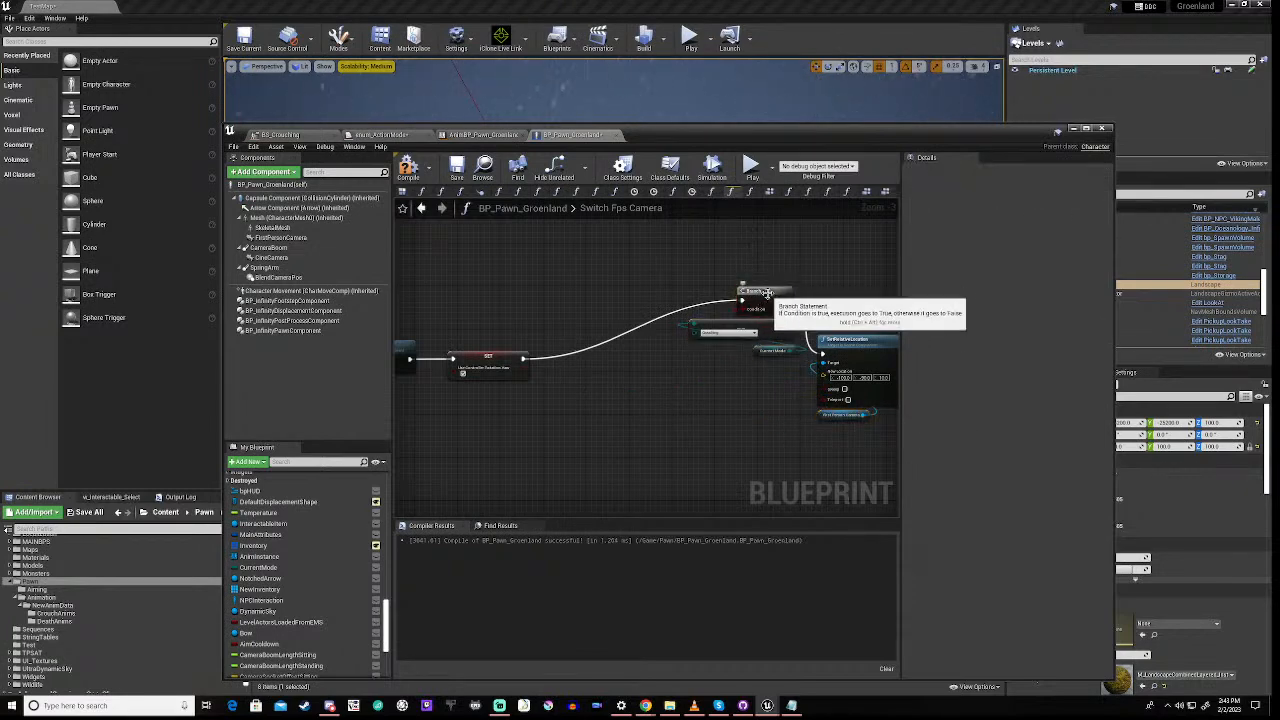
{"action": "left_click_drag", "start_coordinate": [767, 391], "coordinate": [767, 392]}
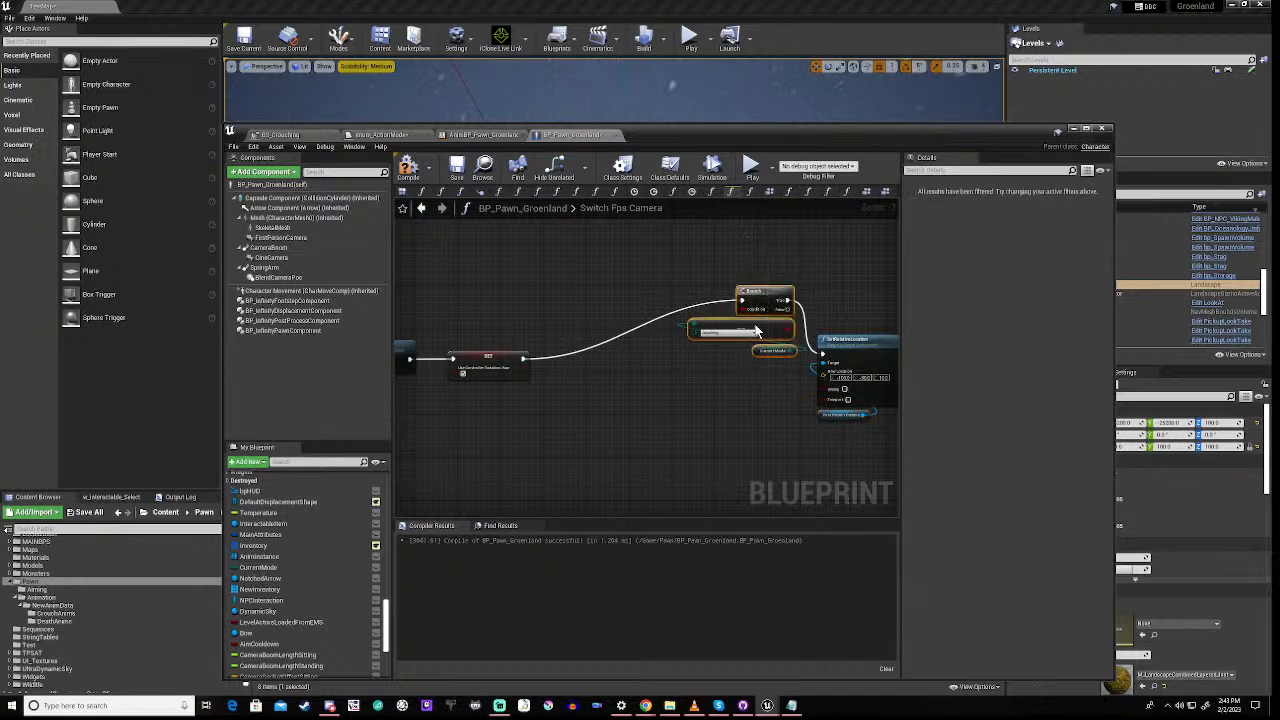
{"action": "left_click_drag", "start_coordinate": [762, 300], "coordinate": [655, 358]}
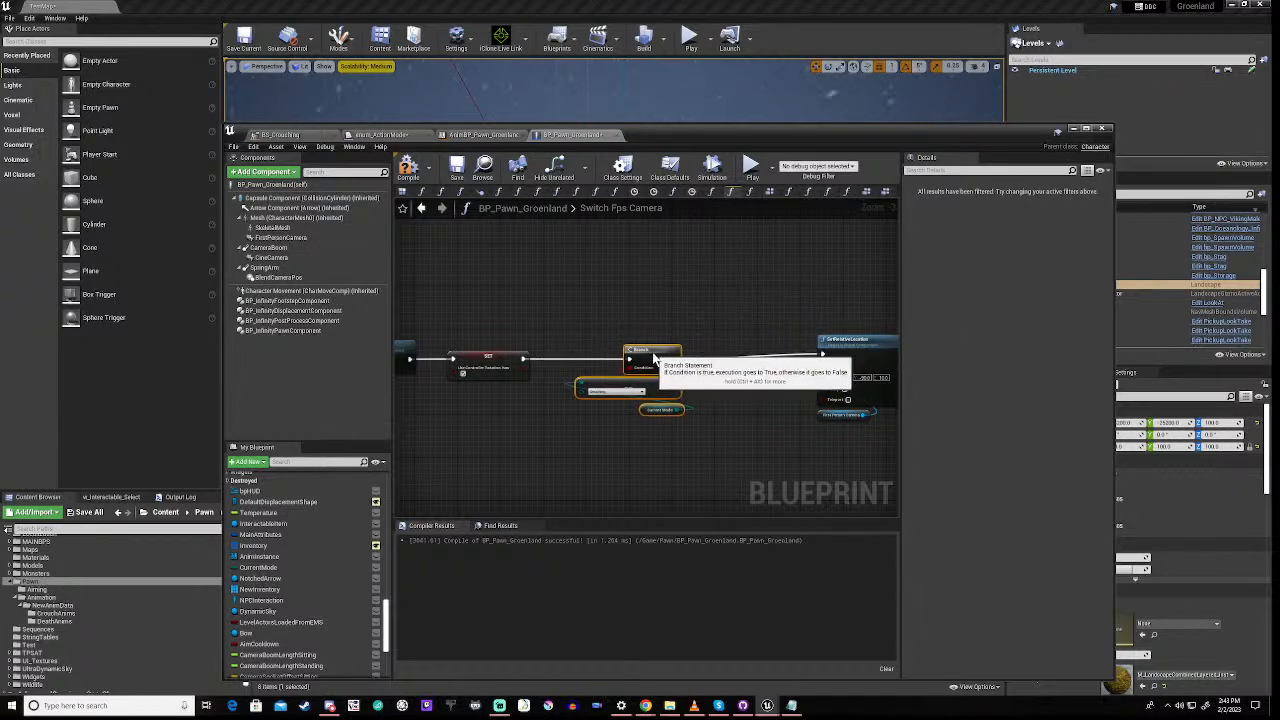
{"action": "left_click", "coordinate": [775, 399]}
{"action": "left_click_drag", "start_coordinate": [799, 302], "coordinate": [849, 462]}
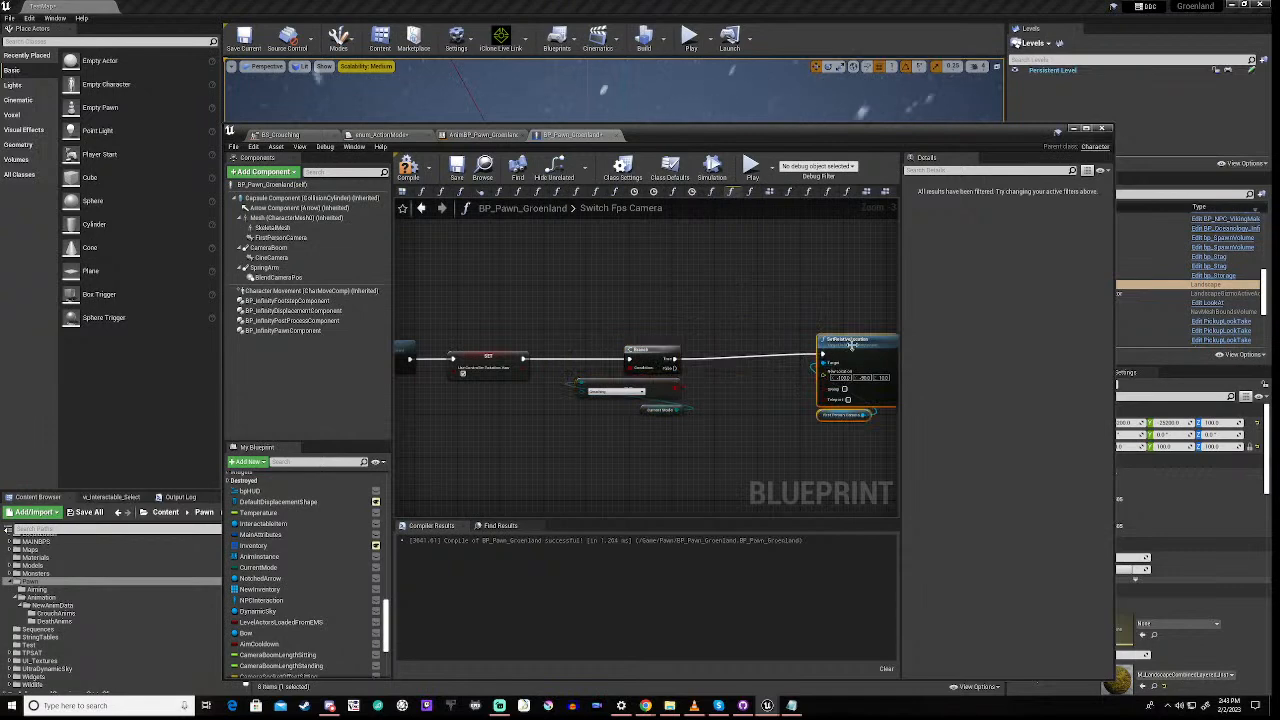
{"action": "left_click_drag", "start_coordinate": [852, 352], "coordinate": [783, 353]}
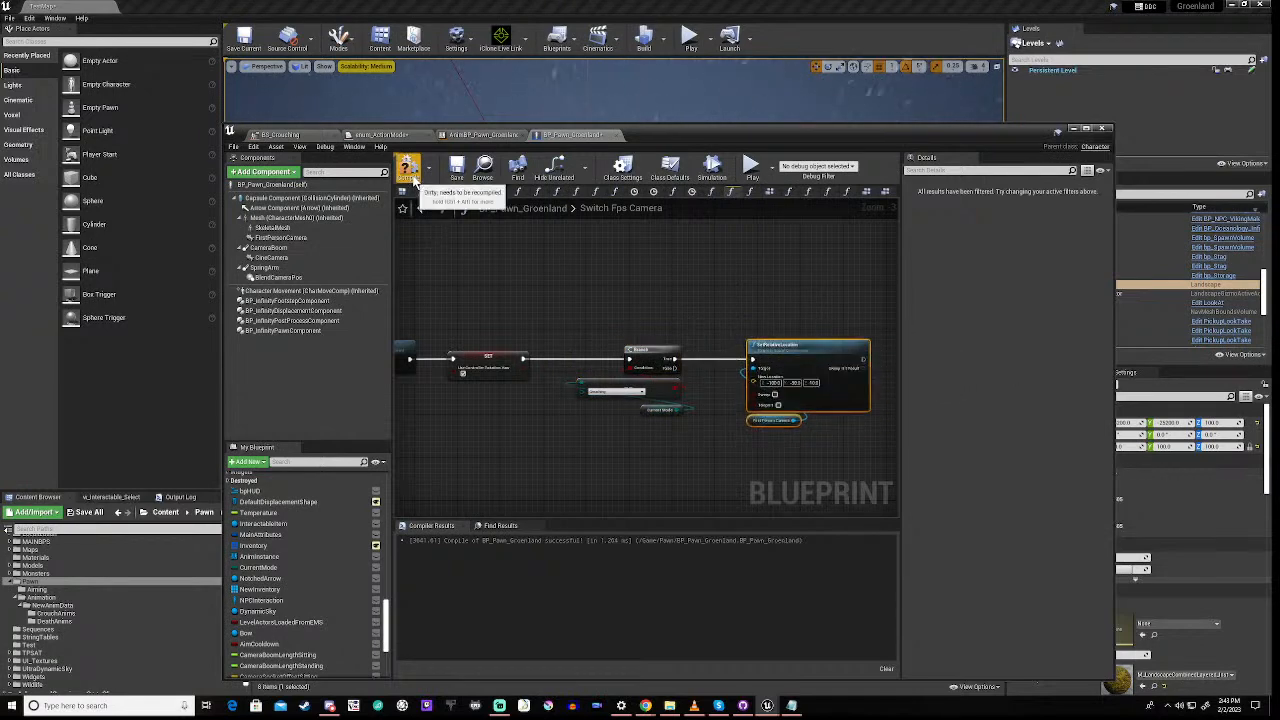
Compile the blueprint, play the level to test switching to the first-person camera, and stop the session
{"action": "left_click", "coordinate": [409, 168]}
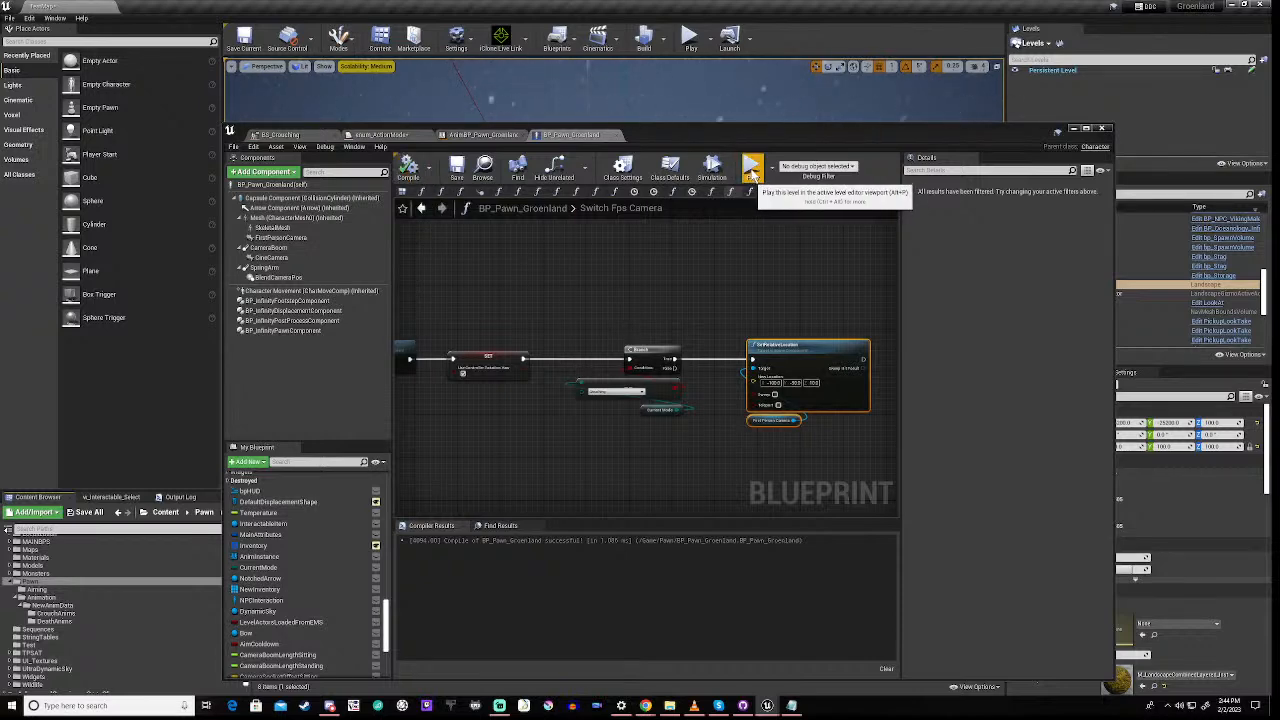
{"action": "left_click", "coordinate": [752, 170]}
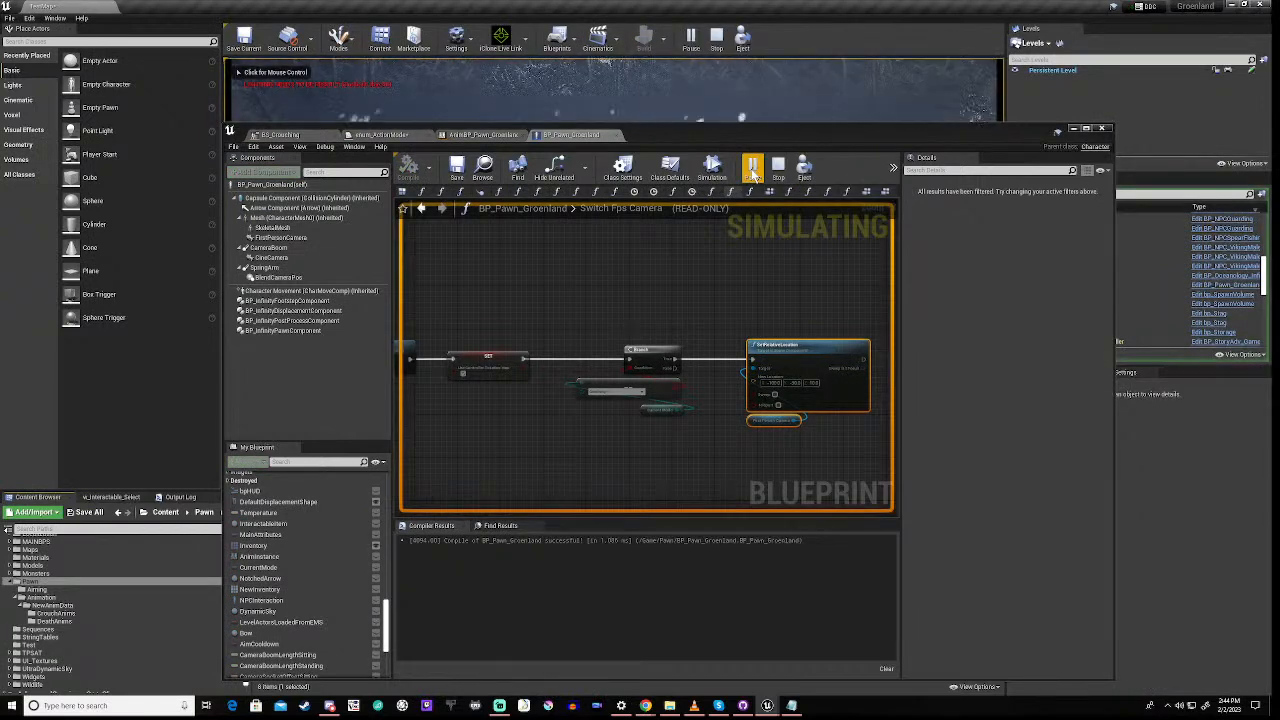
{"action": "left_click_drag", "start_coordinate": [730, 131], "coordinate": [698, 506]}
{"action": "left_click", "coordinate": [695, 416]}
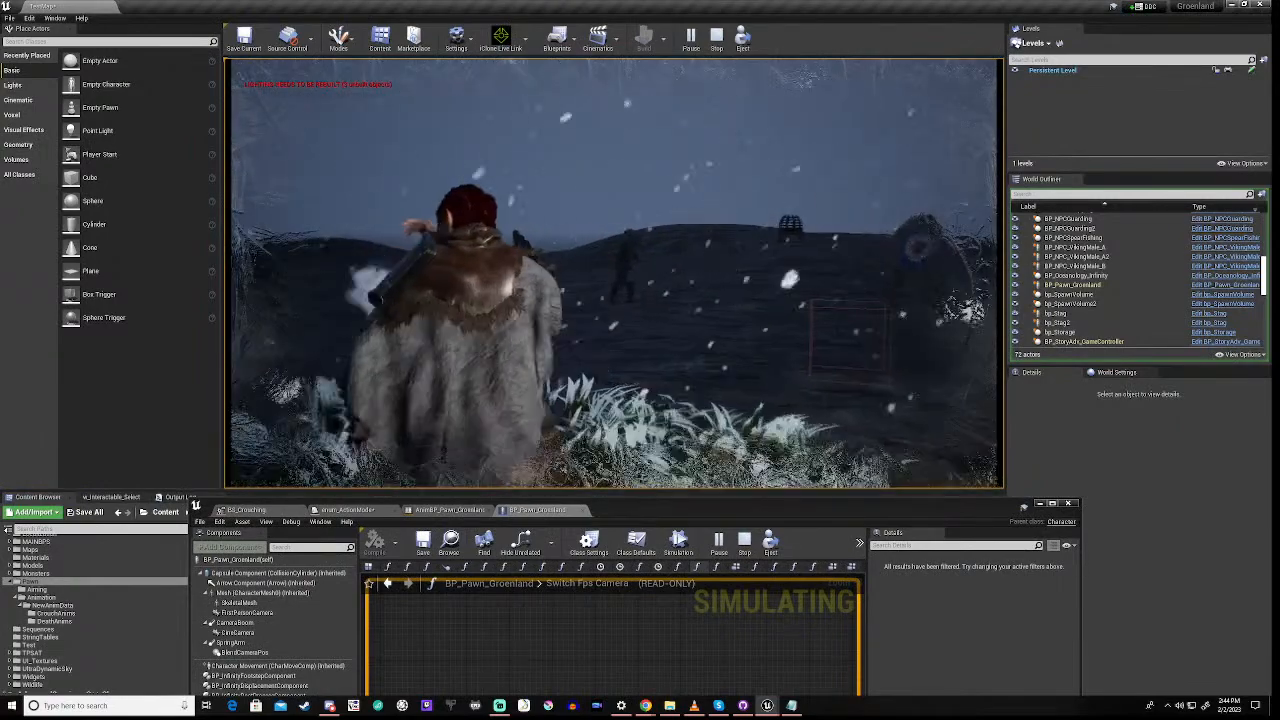
{"action": "key", "text": "v"}
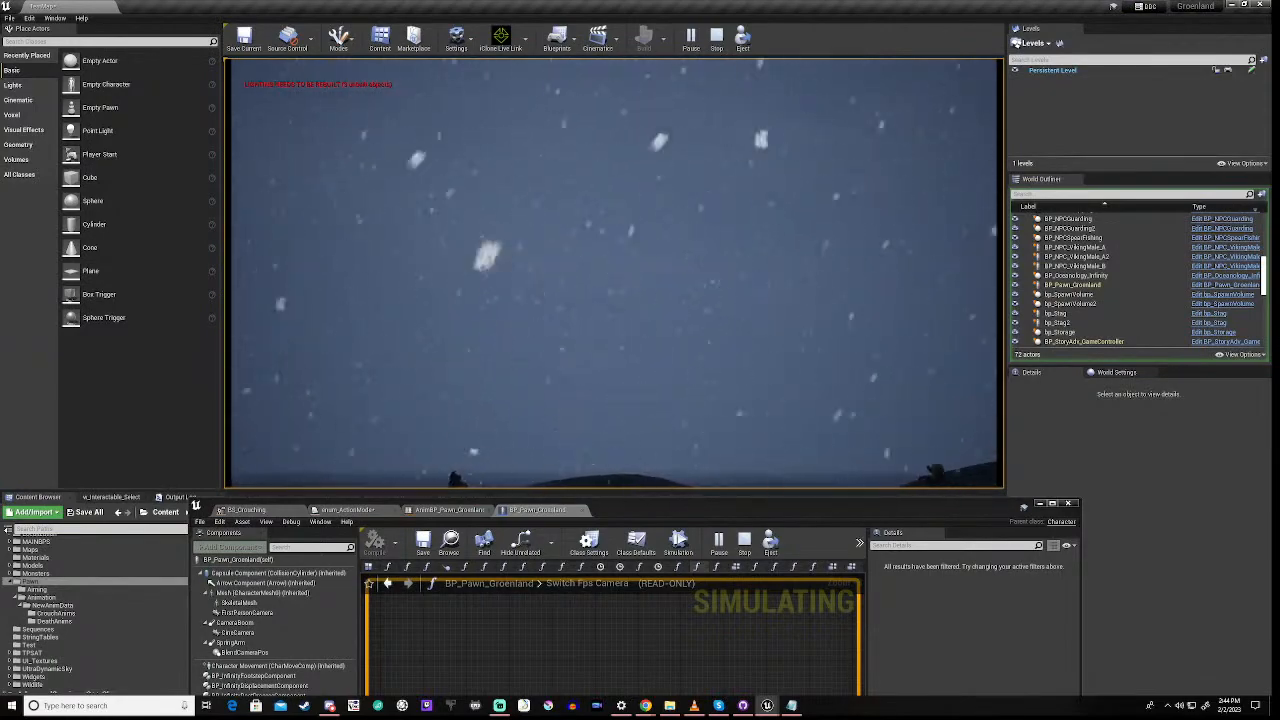
{"action": "key", "text": "Escape"}
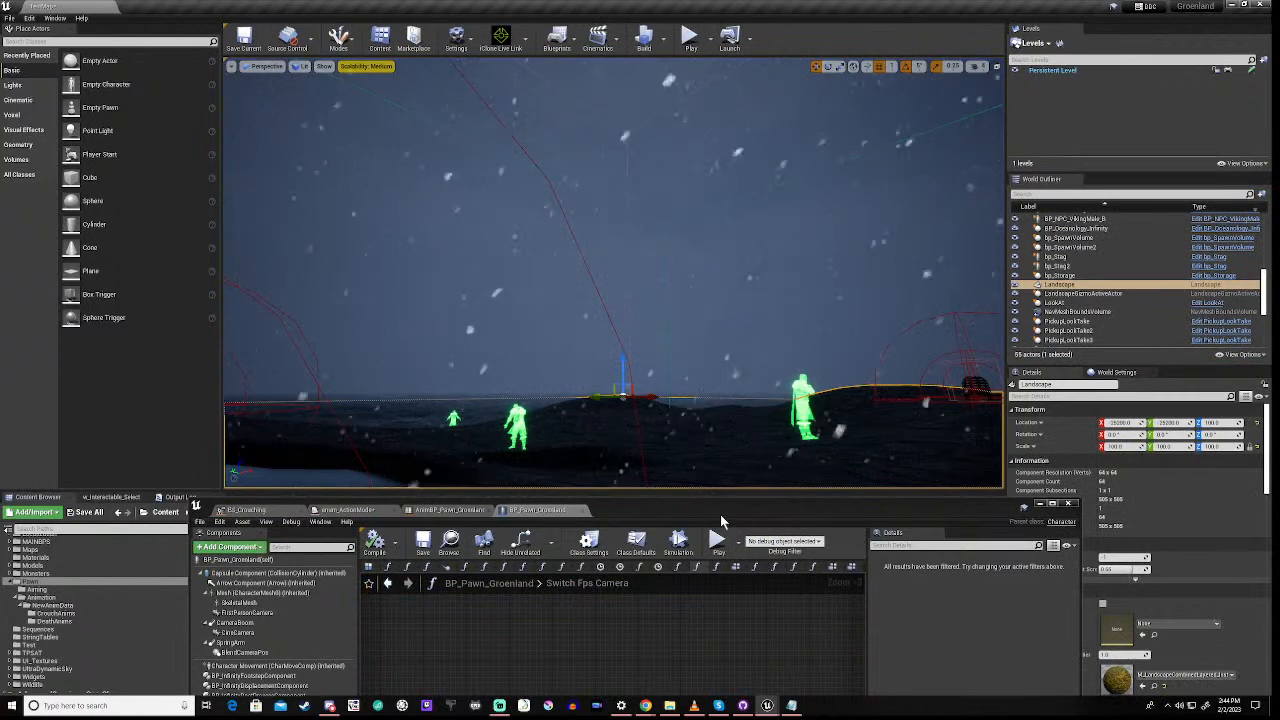
Return to the Switch Fps Camera graph and open the True branch SetRelativeLocation's X value for editing
{"action": "left_click_drag", "start_coordinate": [722, 520], "coordinate": [741, 232]}
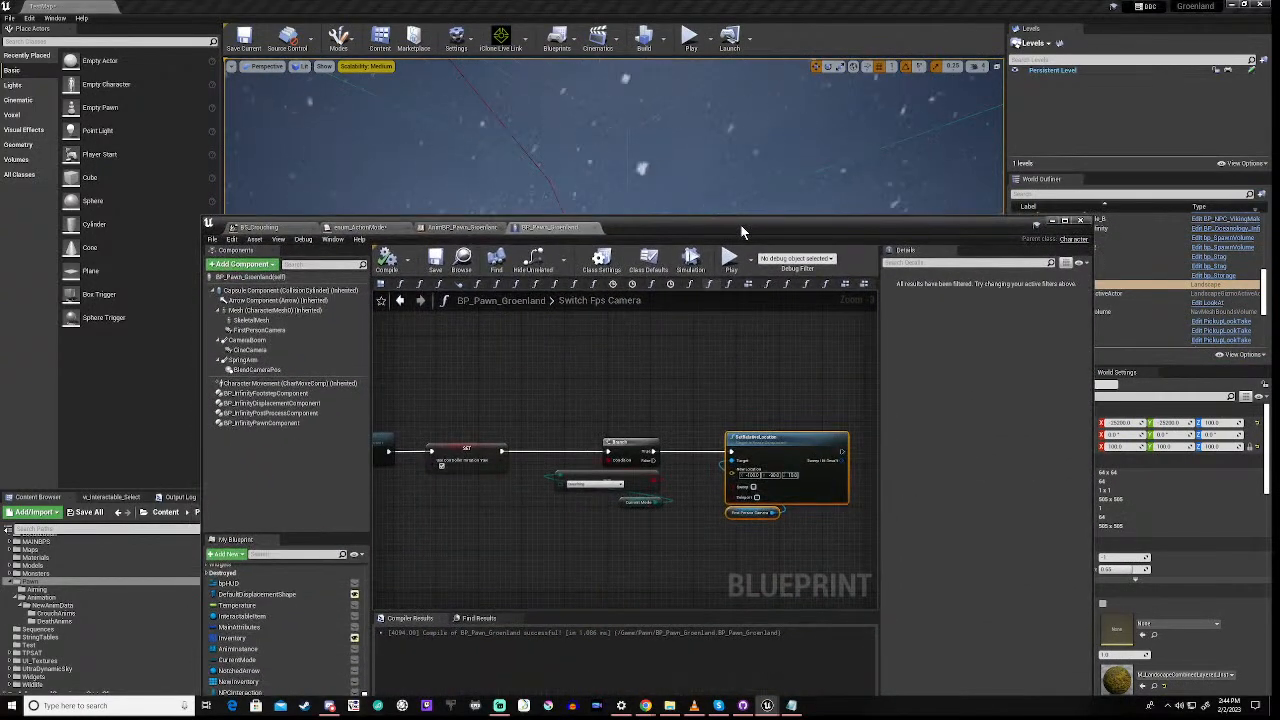
{"action": "scroll", "coordinate": [726, 497], "scroll_direction": "up", "scroll_amount": 1}
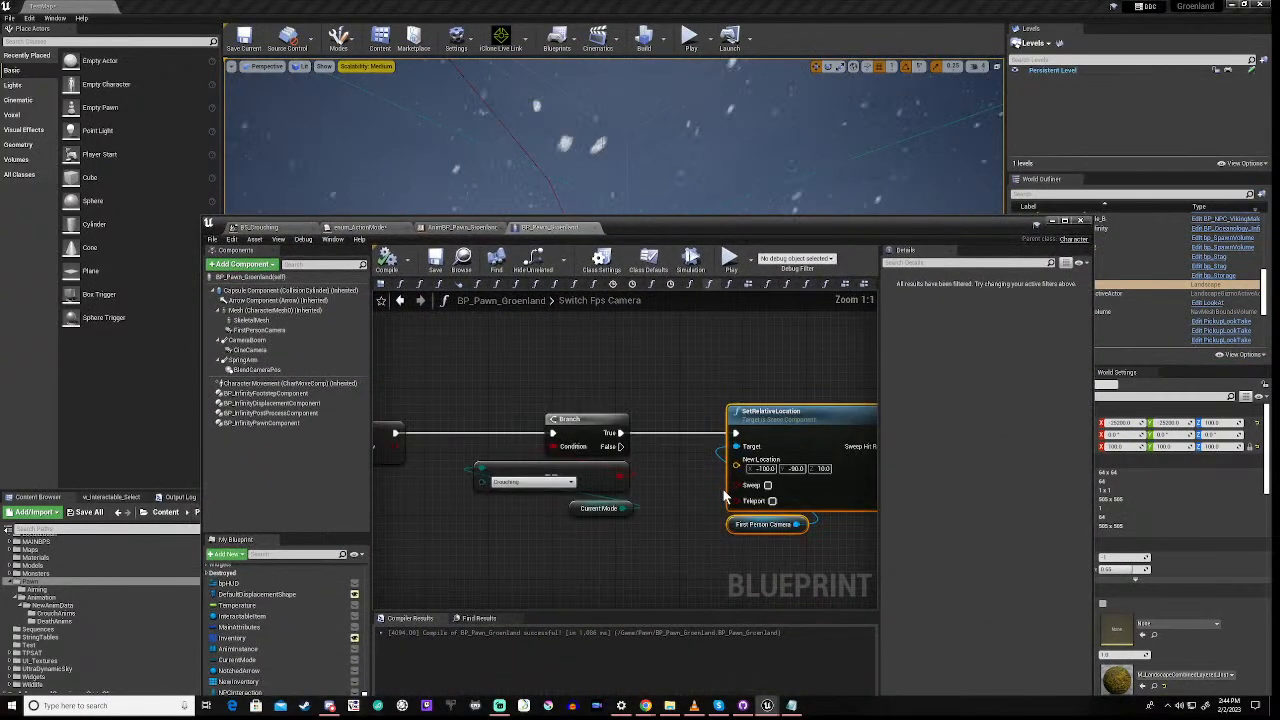
{"action": "left_click", "coordinate": [762, 468]}
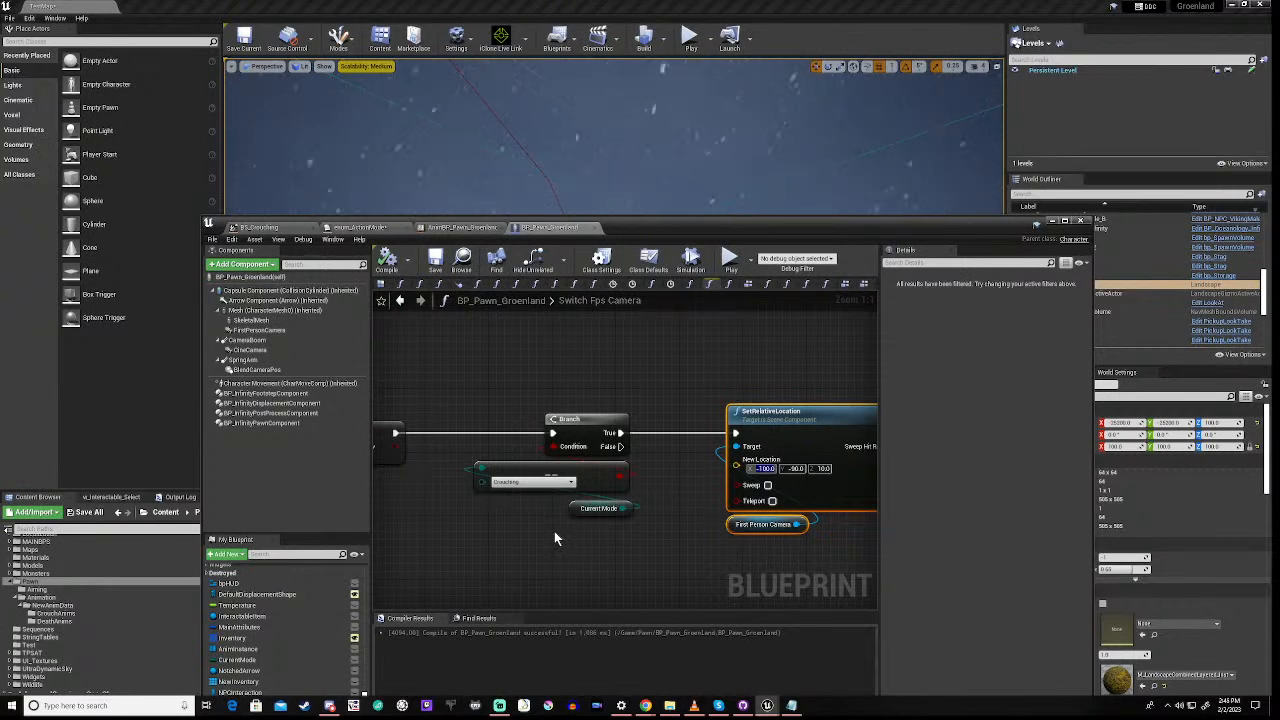
Shift the whole True branch row of nodes slightly to the right and clear the selection
{"action": "scroll", "coordinate": [668, 427], "scroll_direction": "down", "scroll_amount": 5}
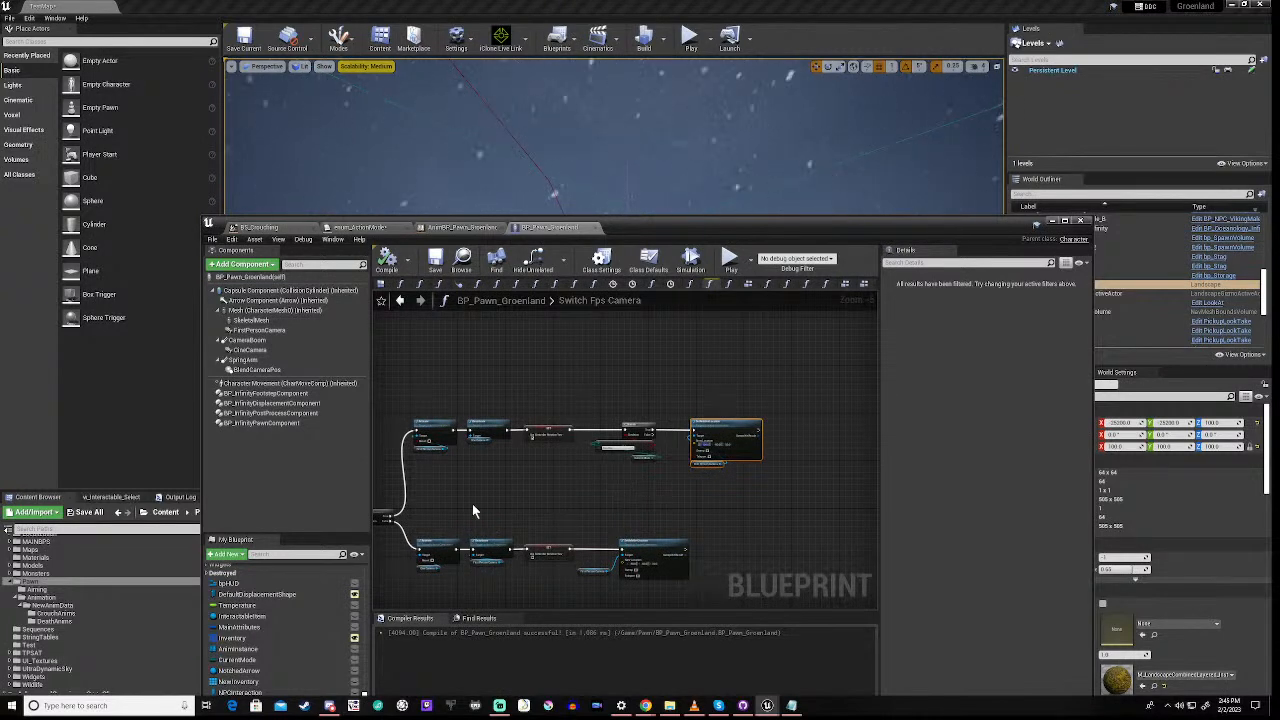
{"action": "left_click_drag", "start_coordinate": [401, 389], "coordinate": [750, 484]}
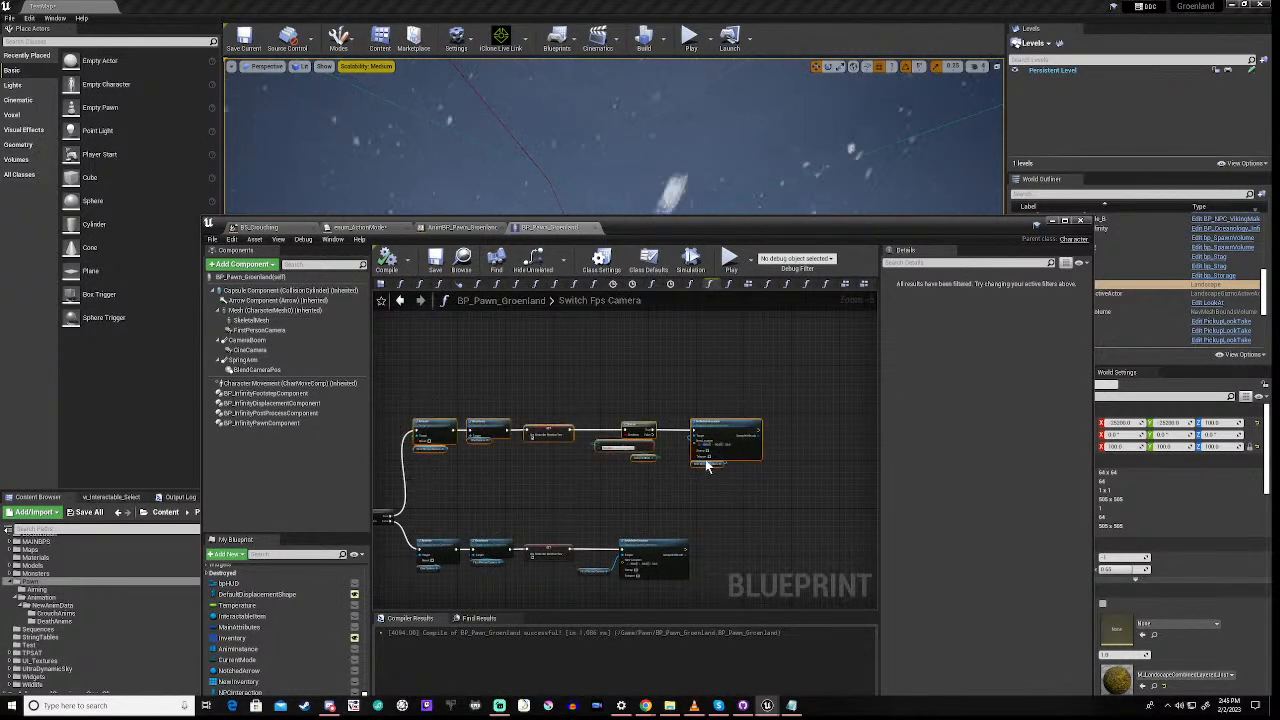
{"action": "left_click_drag", "start_coordinate": [718, 431], "coordinate": [730, 430]}
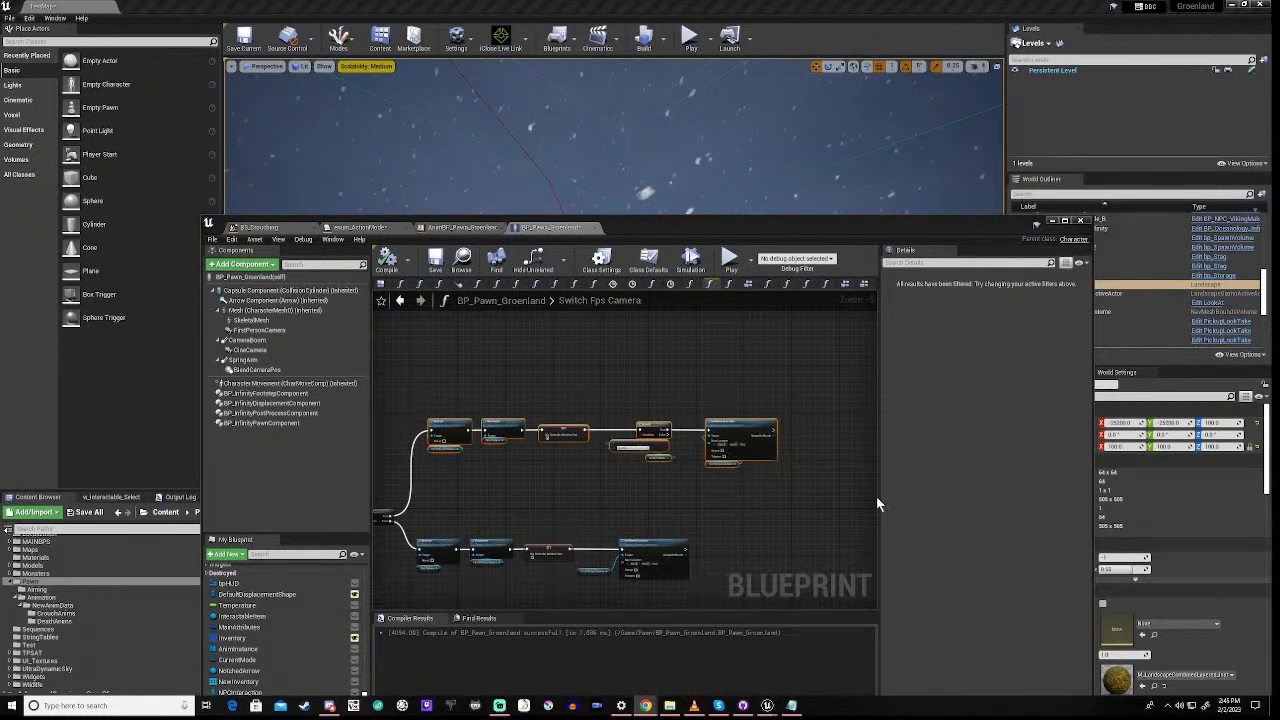
{"action": "left_click", "coordinate": [626, 499]}
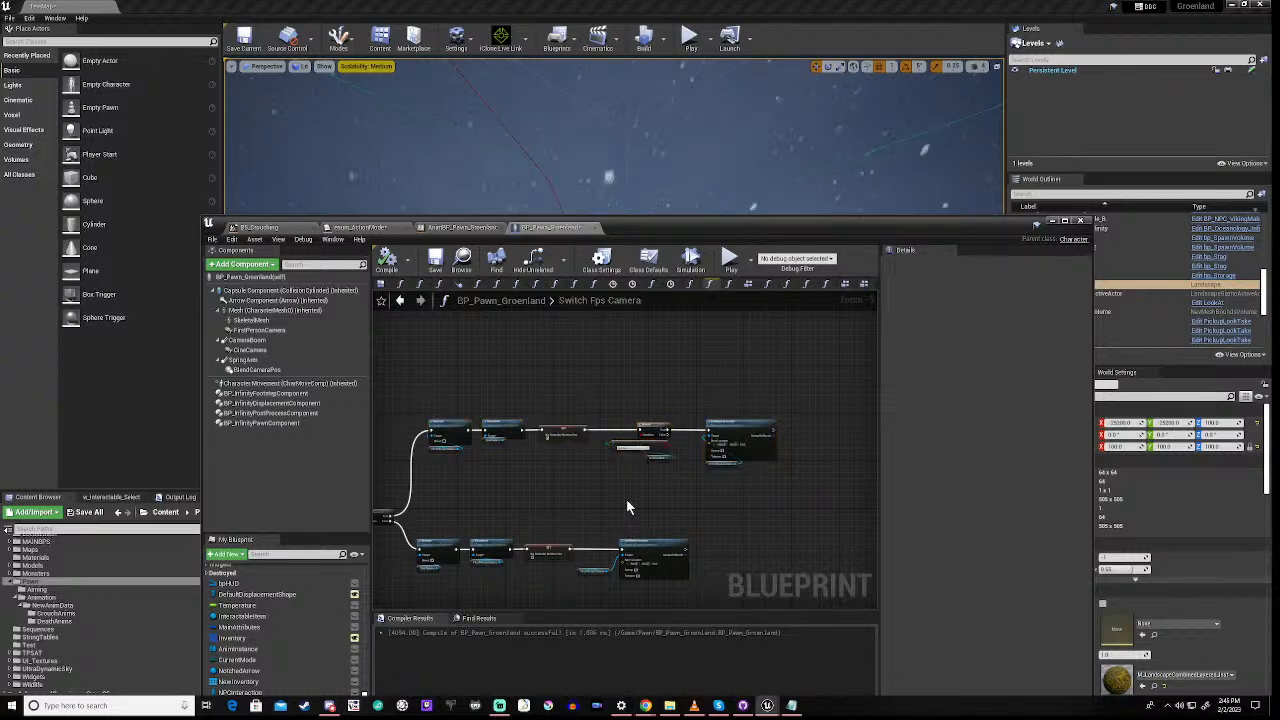
{"action": "scroll", "coordinate": [626, 499], "scroll_direction": "down", "scroll_amount": 1}
{"action": "right_click_drag", "start_coordinate": [628, 508], "coordinate": [628, 453]}
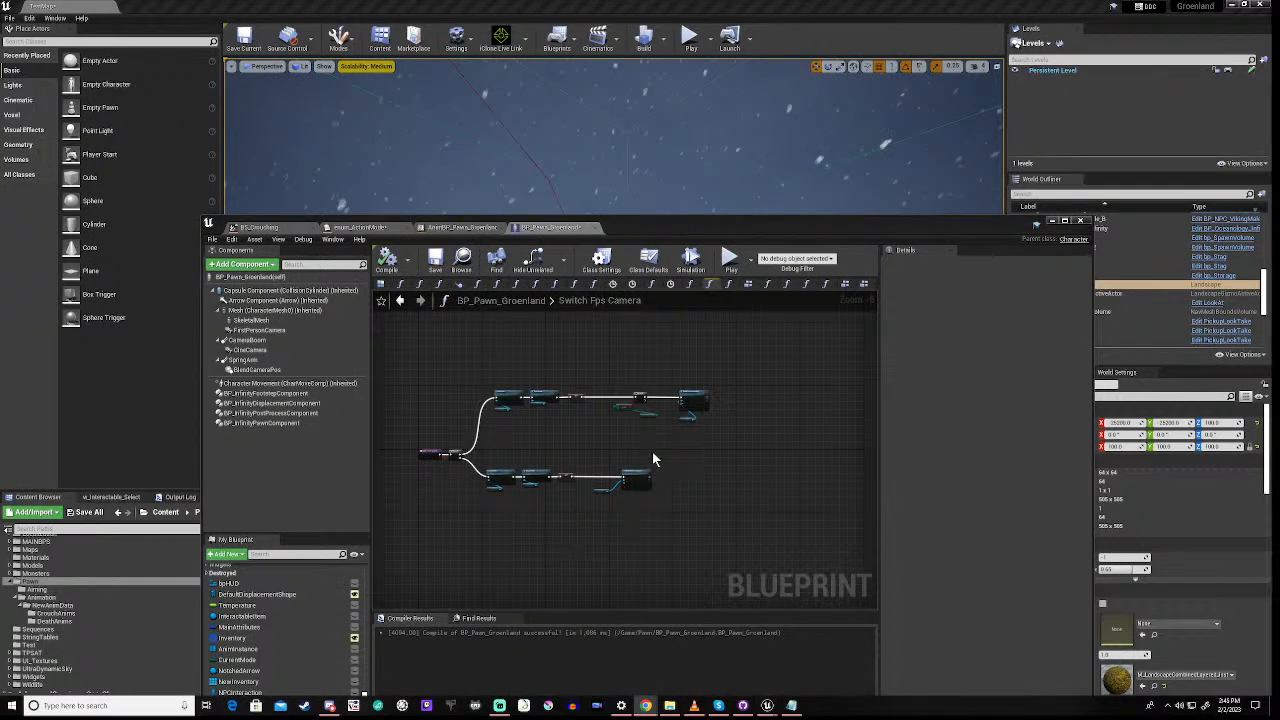
{"action": "left_click", "coordinate": [670, 432]}
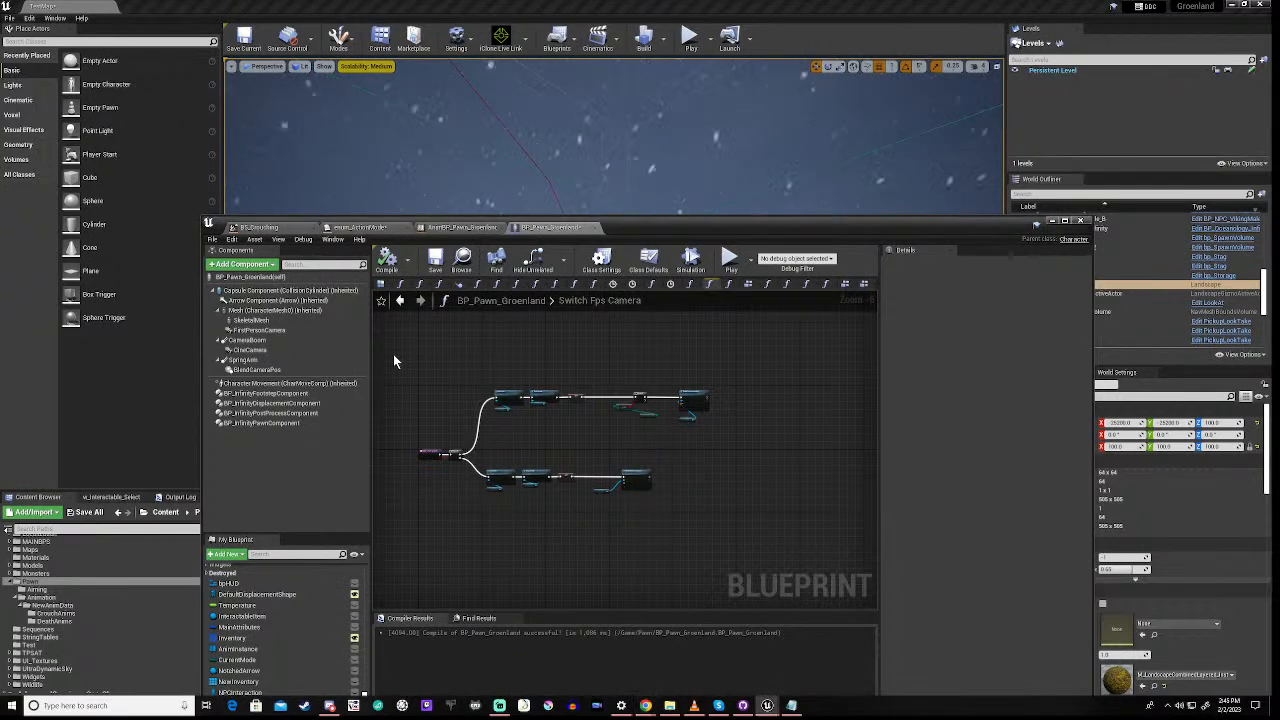
Try moving the FirstPersonCamera component along its X axis closer to the crouched character in the viewport, then undo the move
{"action": "scroll", "coordinate": [645, 511], "scroll_direction": "up", "scroll_amount": 5}
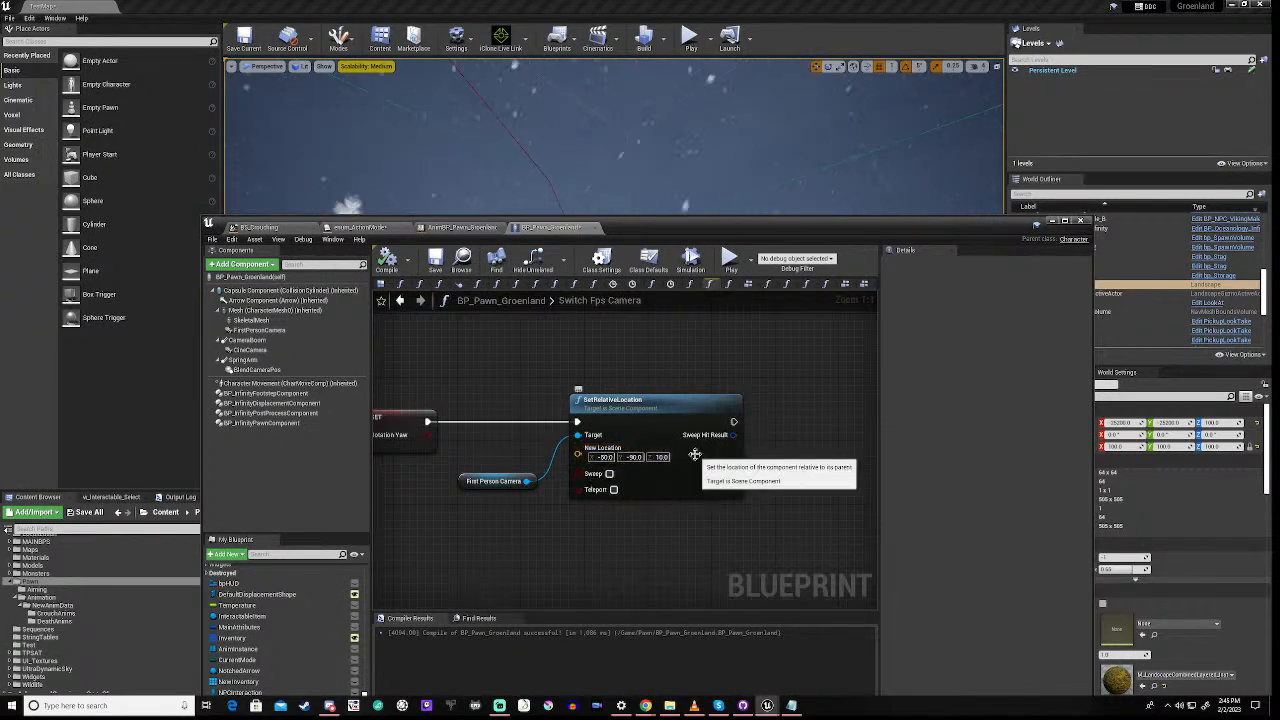
{"action": "scroll", "coordinate": [556, 374], "scroll_direction": "down", "scroll_amount": 6}
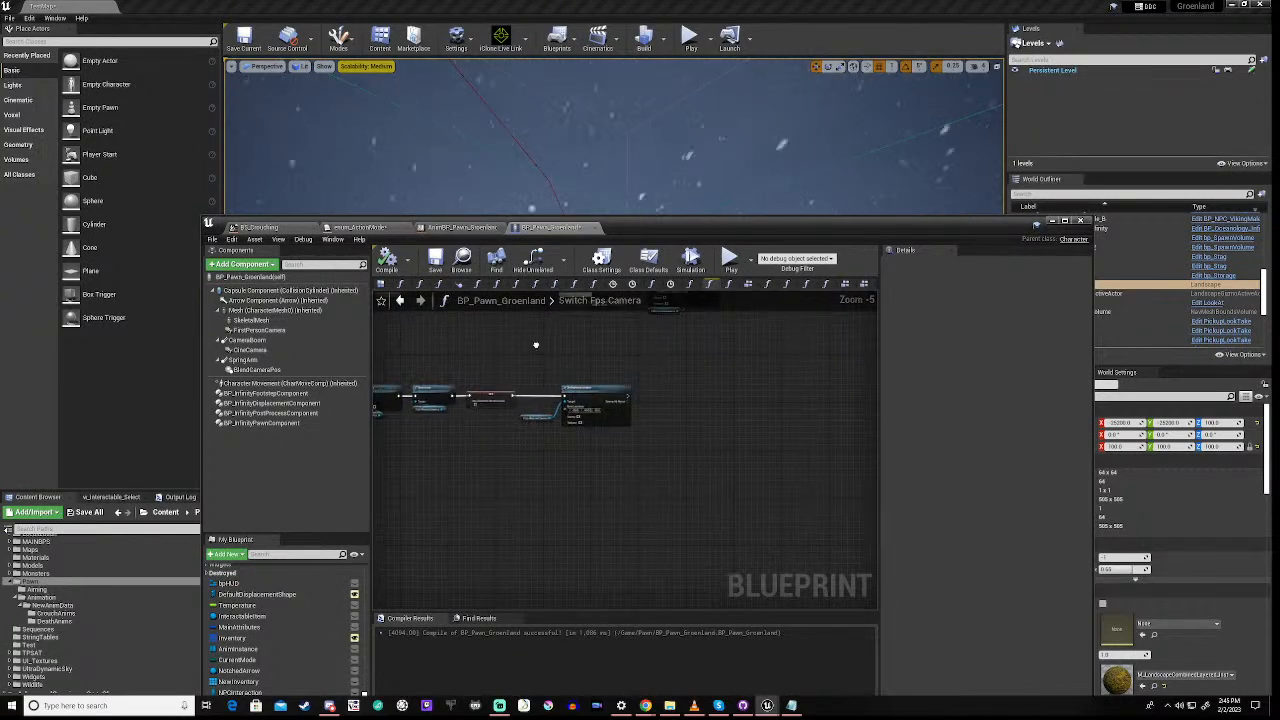
{"action": "right_click_drag", "start_coordinate": [535, 345], "coordinate": [550, 416]}
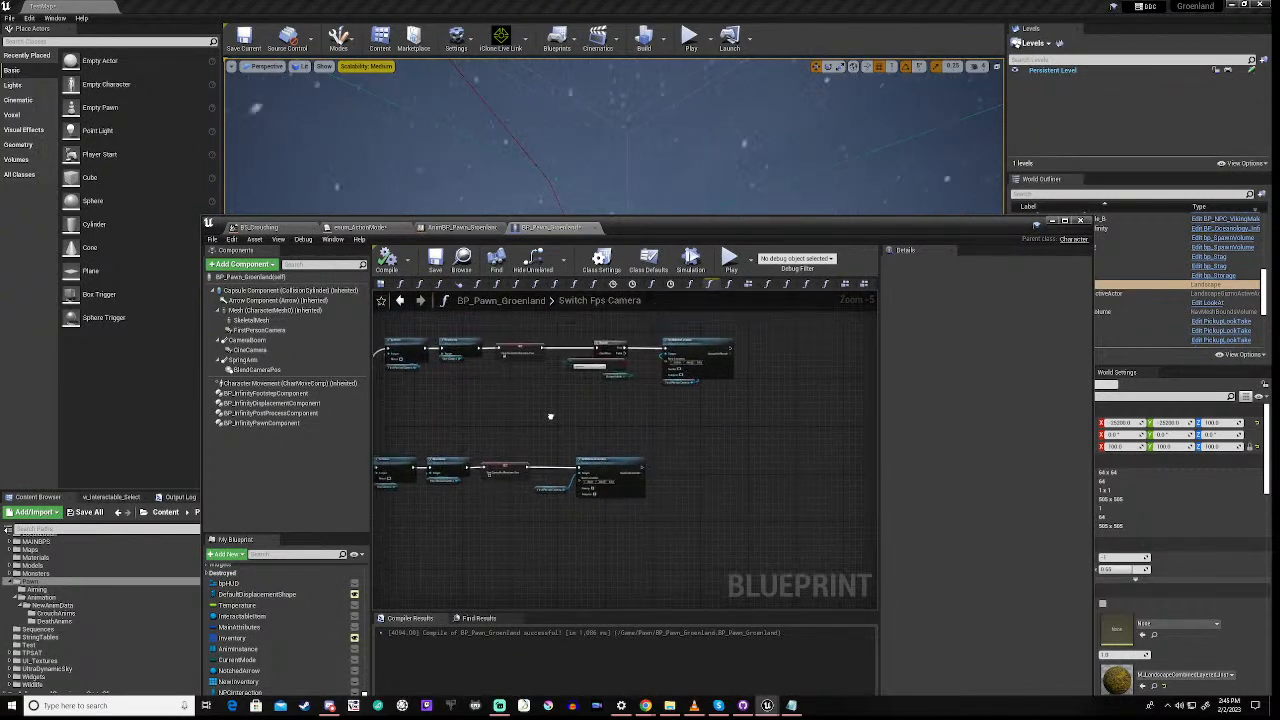
{"action": "left_click", "coordinate": [256, 331]}
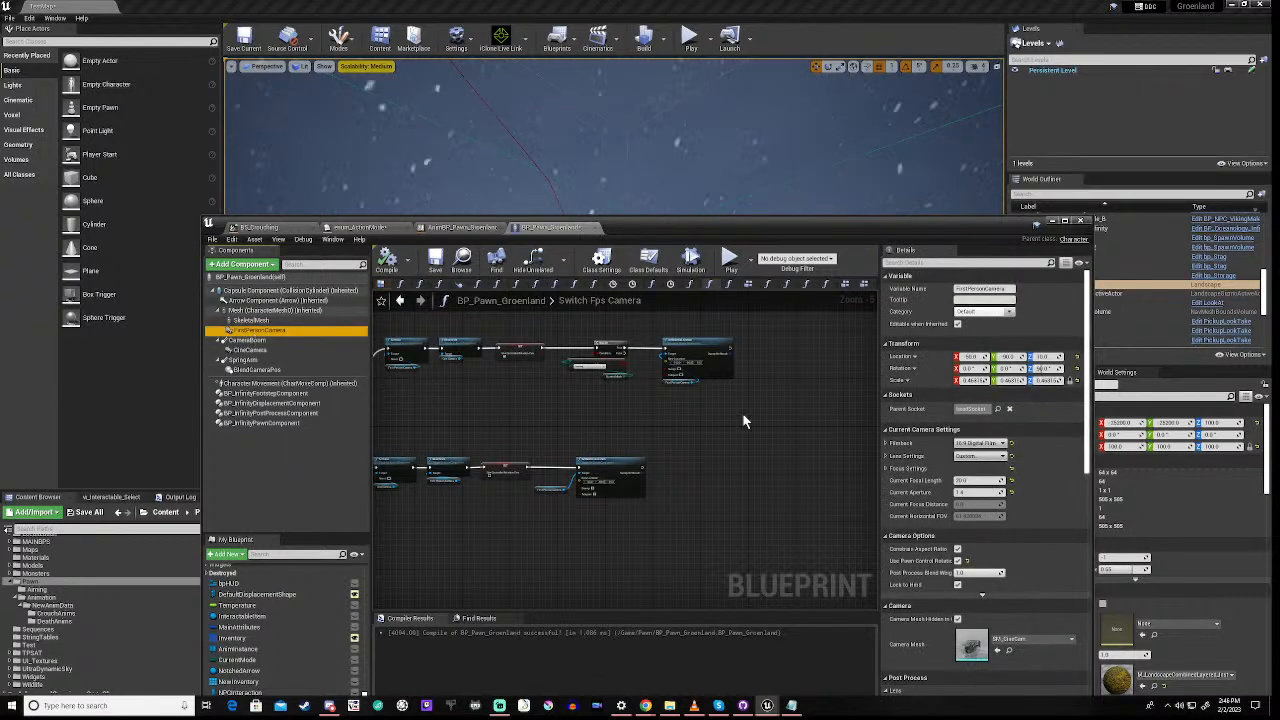
{"action": "left_click", "coordinate": [400, 300]}
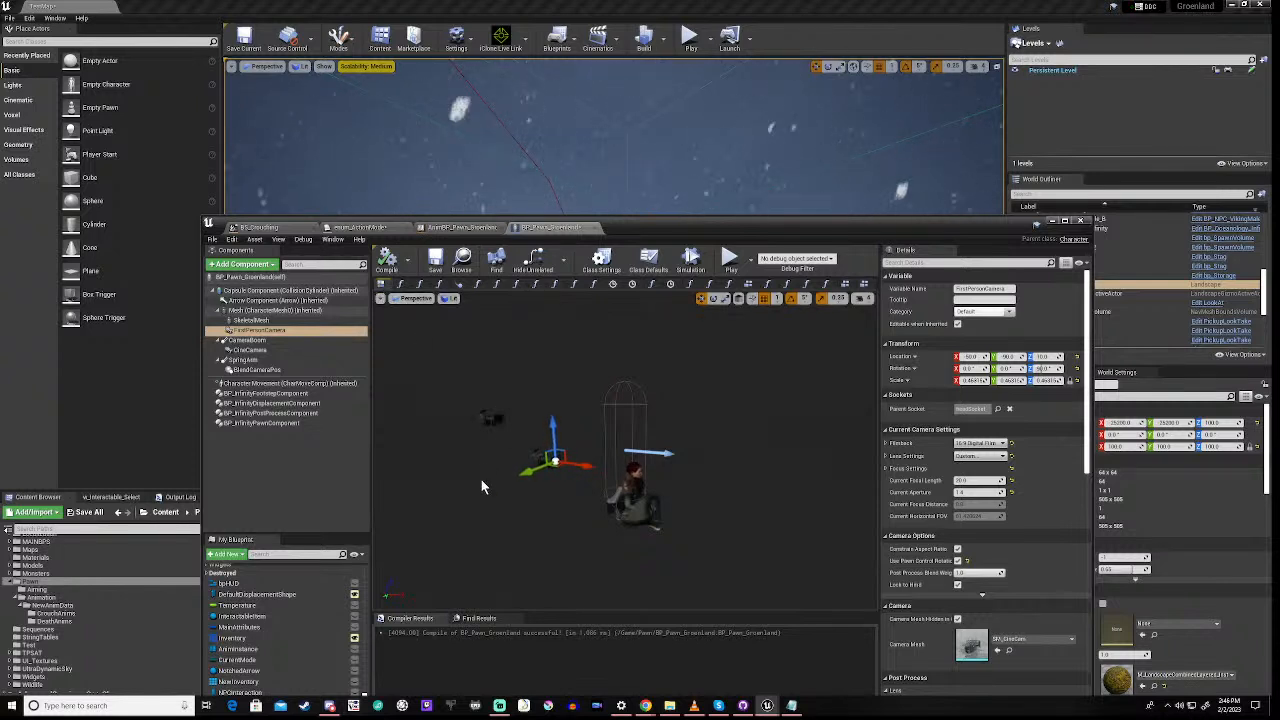
{"action": "right_click_drag", "start_coordinate": [481, 479], "coordinate": [551, 544]}
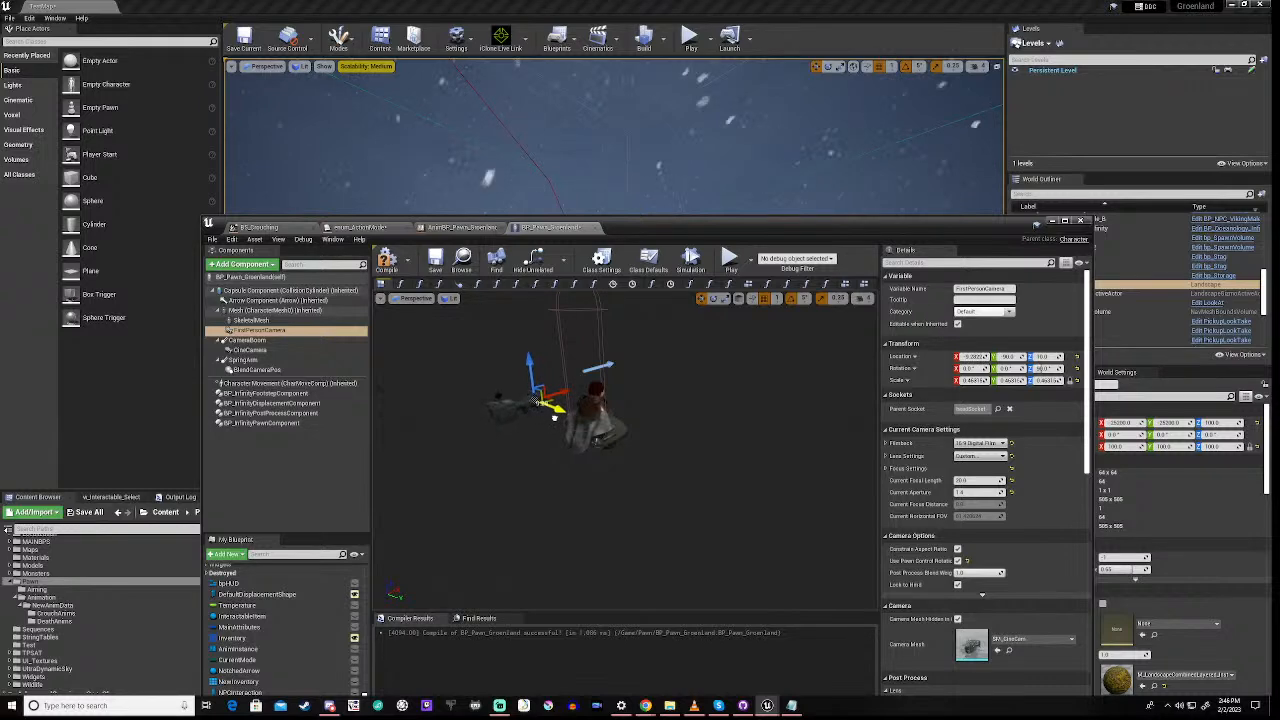
{"action": "right_click_drag", "start_coordinate": [560, 448], "coordinate": [690, 368]}
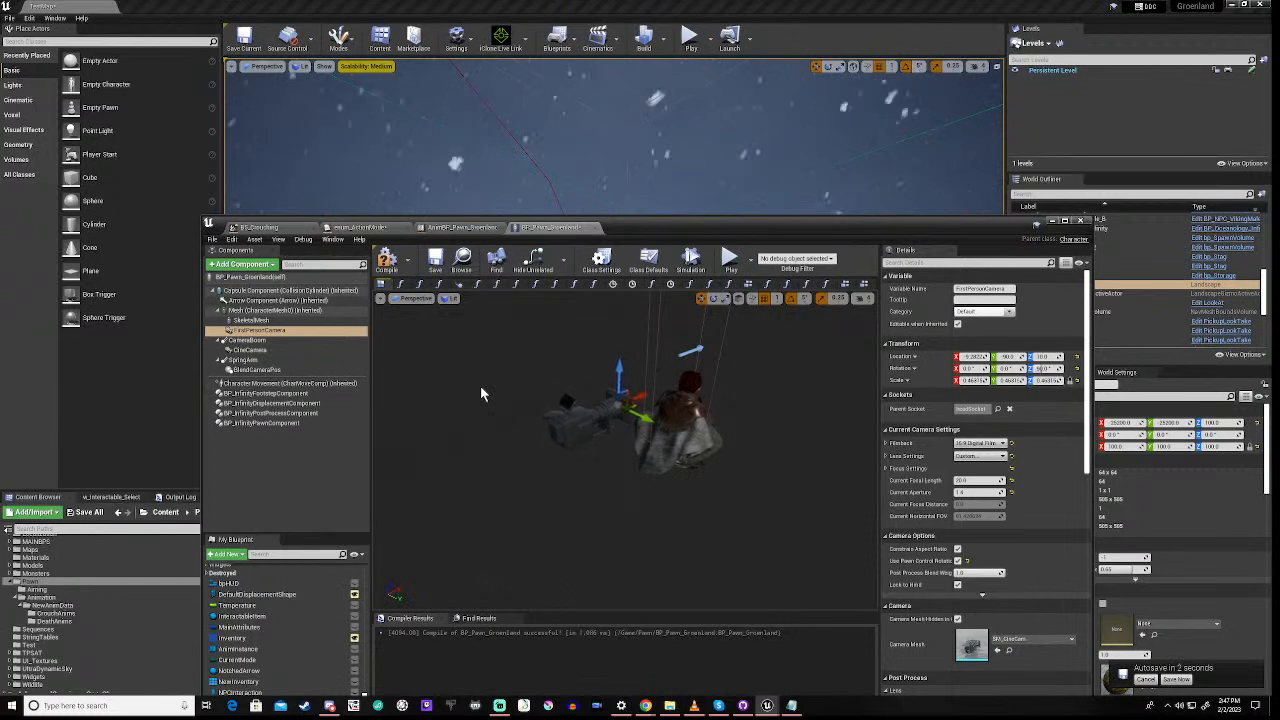
{"action": "key", "text": "ctrl+z"}
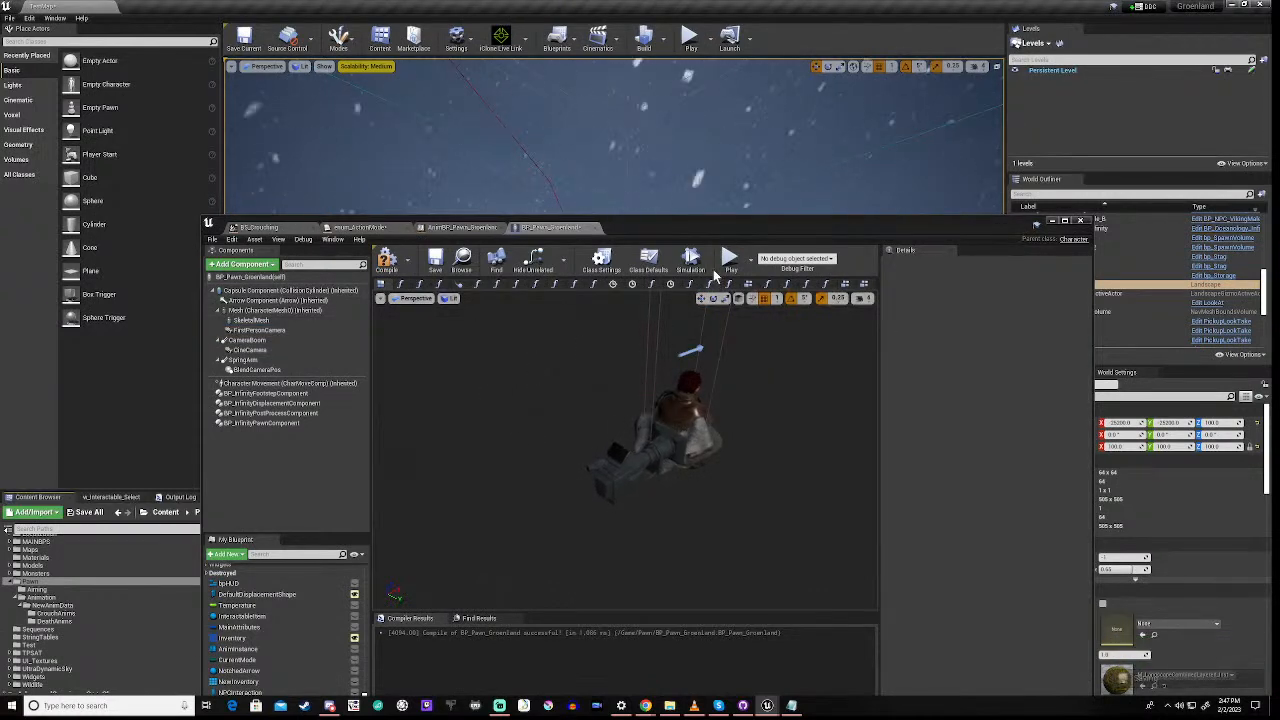
Compile BP_Pawn_Groenland and move its editor window higher over the level editor
{"action": "left_click", "coordinate": [386, 264]}
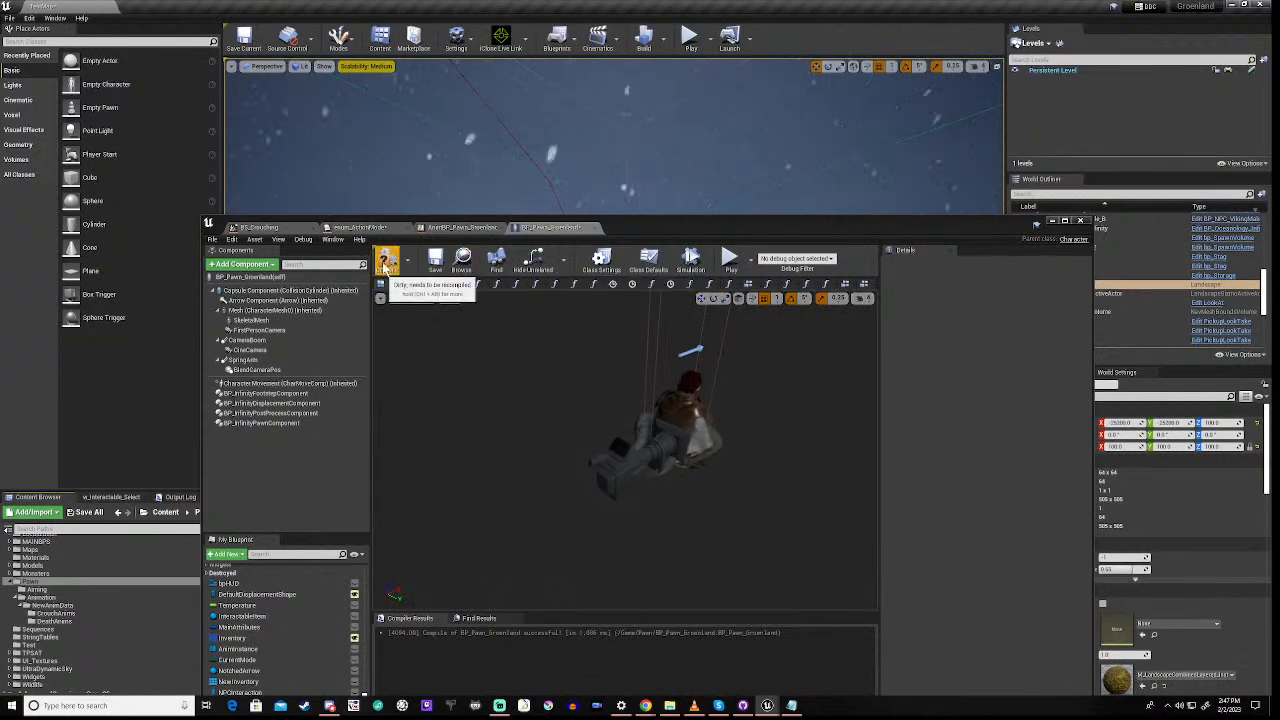
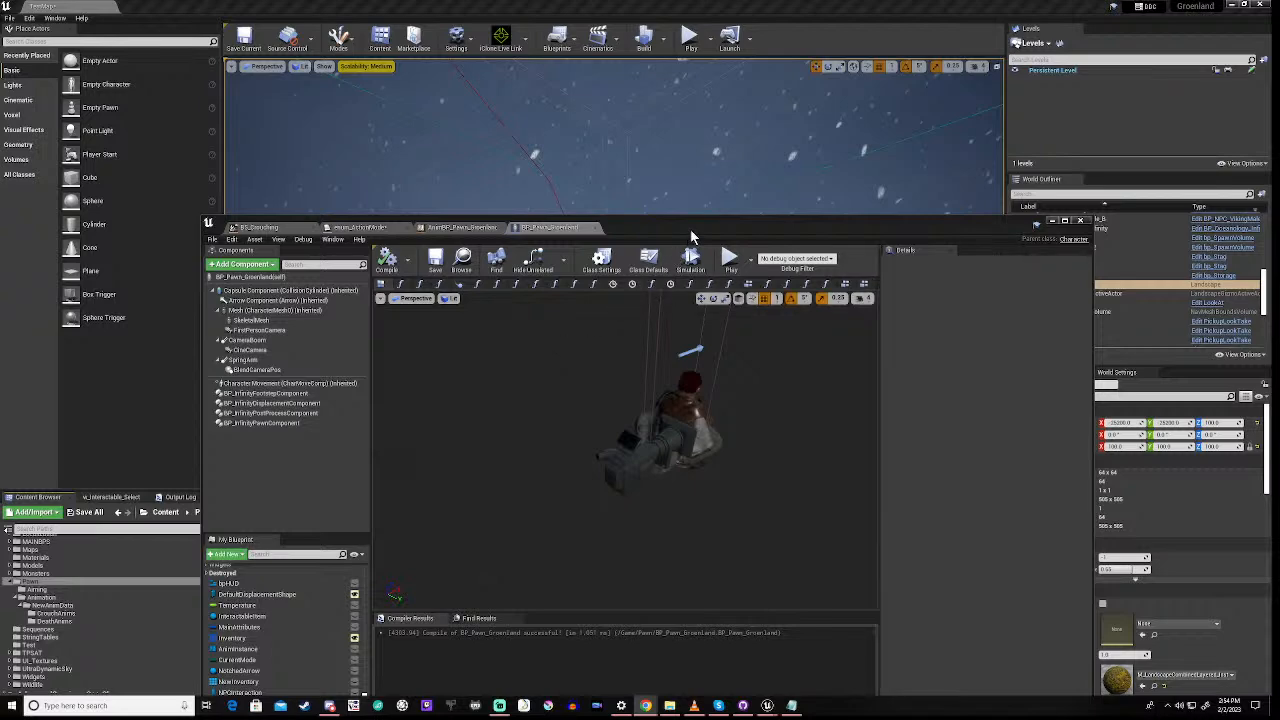
{"action": "left_click_drag", "start_coordinate": [697, 224], "coordinate": [762, 124]}
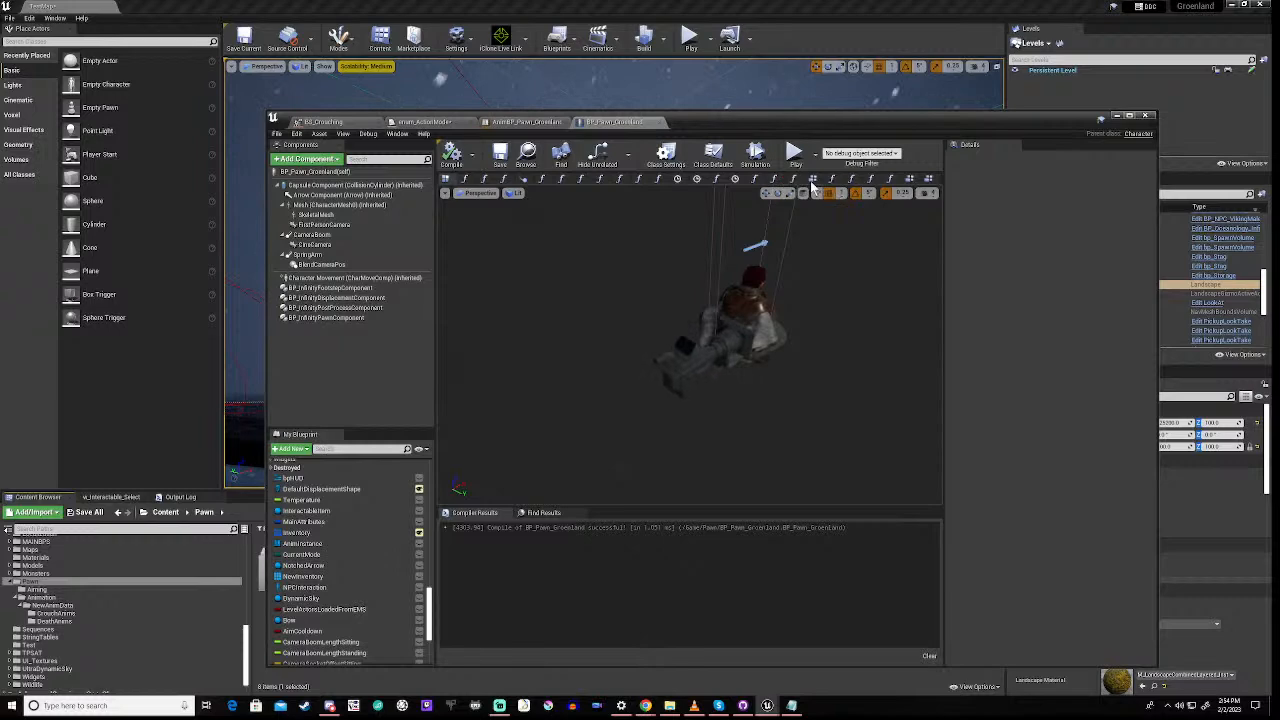
In the pawn animation blueprint's Crouching state, line up Output Animation Pose and the Speed node with BS_Crouching
{"action": "left_click", "coordinate": [527, 122]}
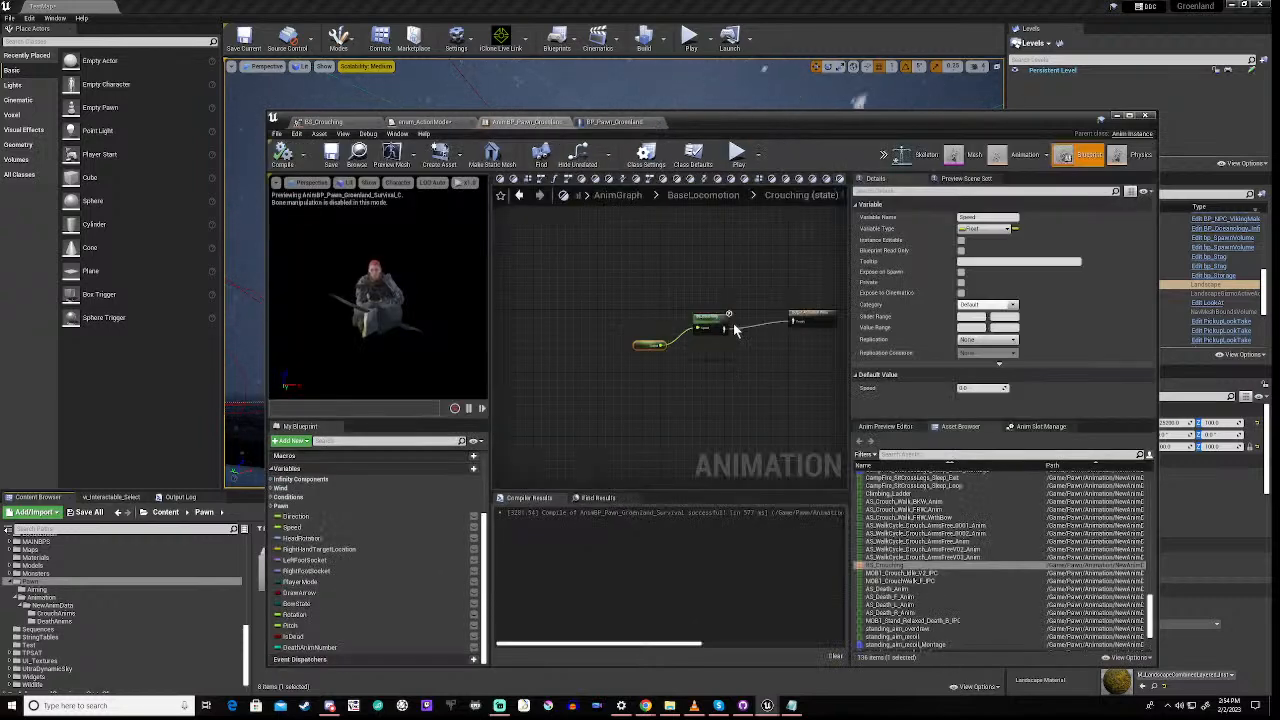
{"action": "scroll", "coordinate": [731, 326], "scroll_direction": "up", "scroll_amount": 2}
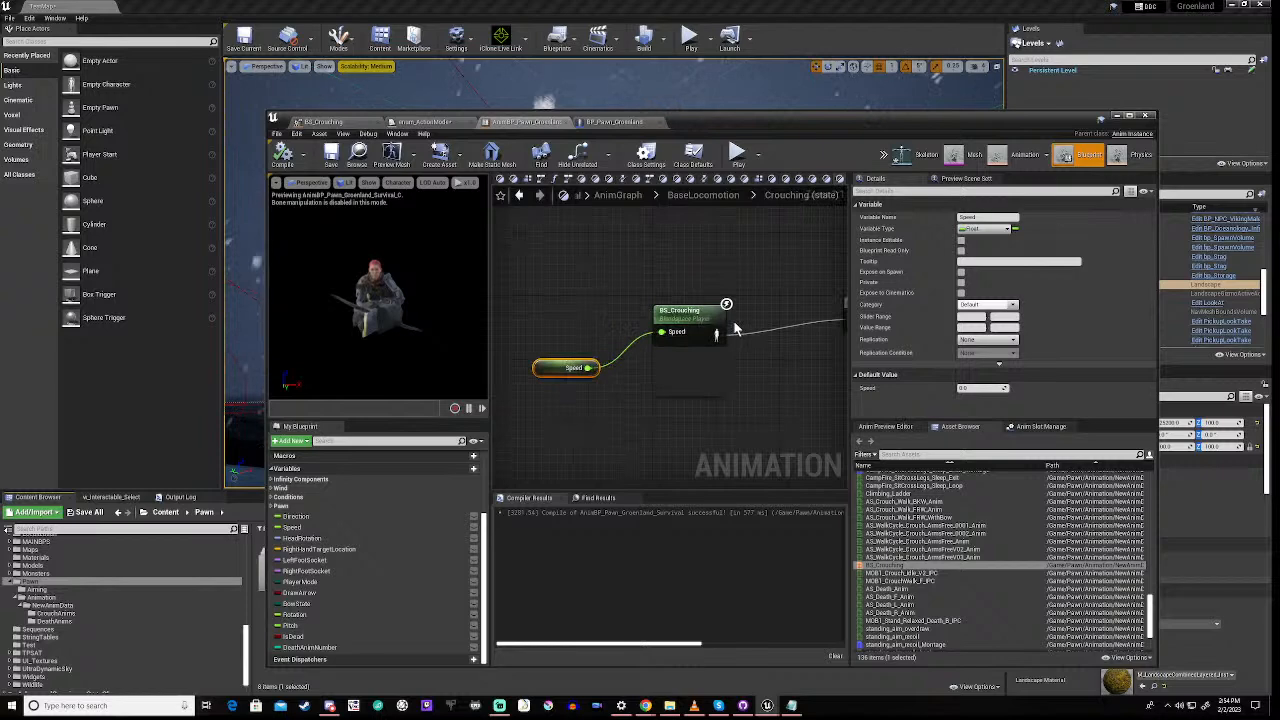
{"action": "scroll", "coordinate": [735, 328], "scroll_direction": "down", "scroll_amount": 5}
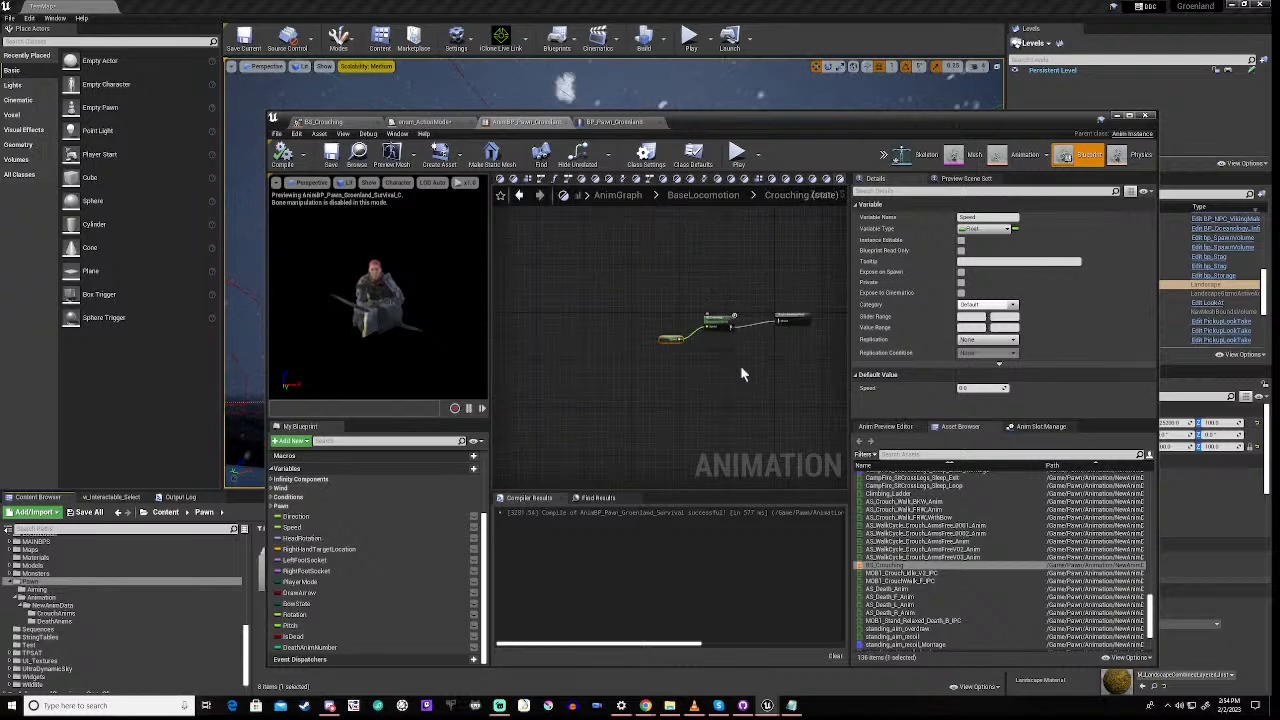
{"action": "scroll", "coordinate": [742, 347], "scroll_direction": "up", "scroll_amount": 2}
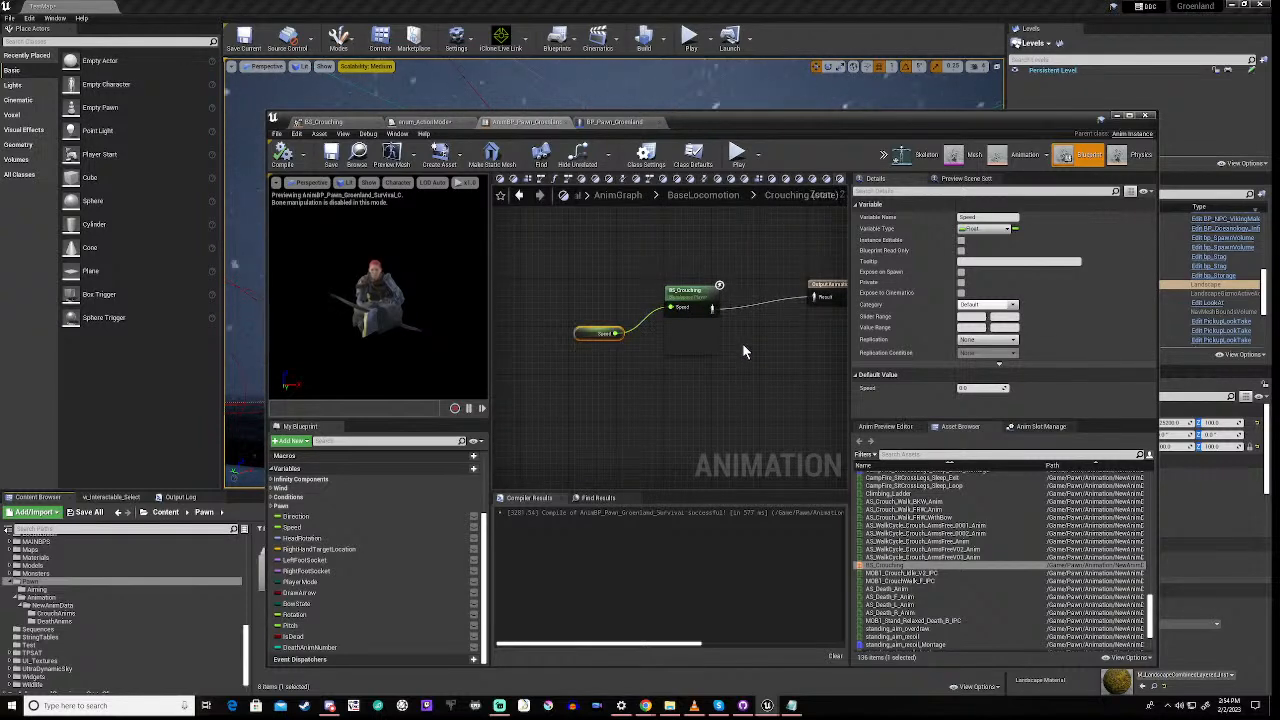
{"action": "right_click_drag", "start_coordinate": [739, 346], "coordinate": [691, 355]}
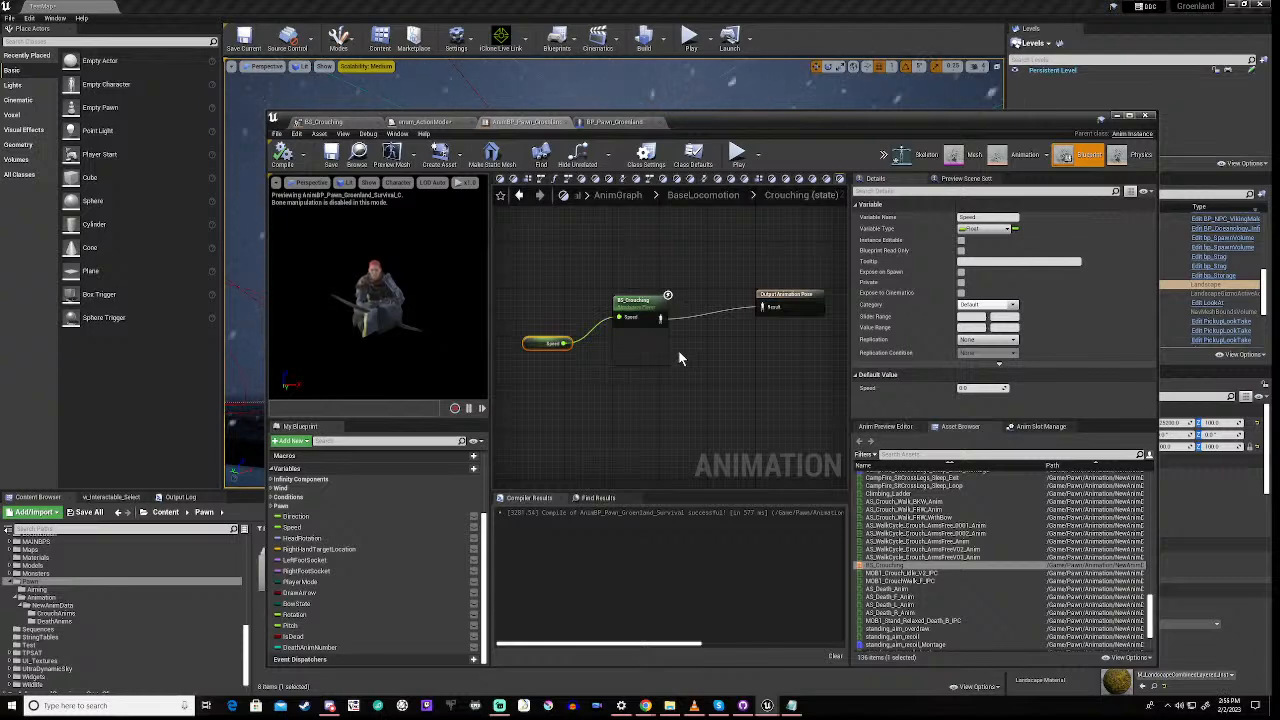
{"action": "left_click", "coordinate": [772, 295]}
{"action": "left_click_drag", "start_coordinate": [772, 295], "coordinate": [724, 307]}
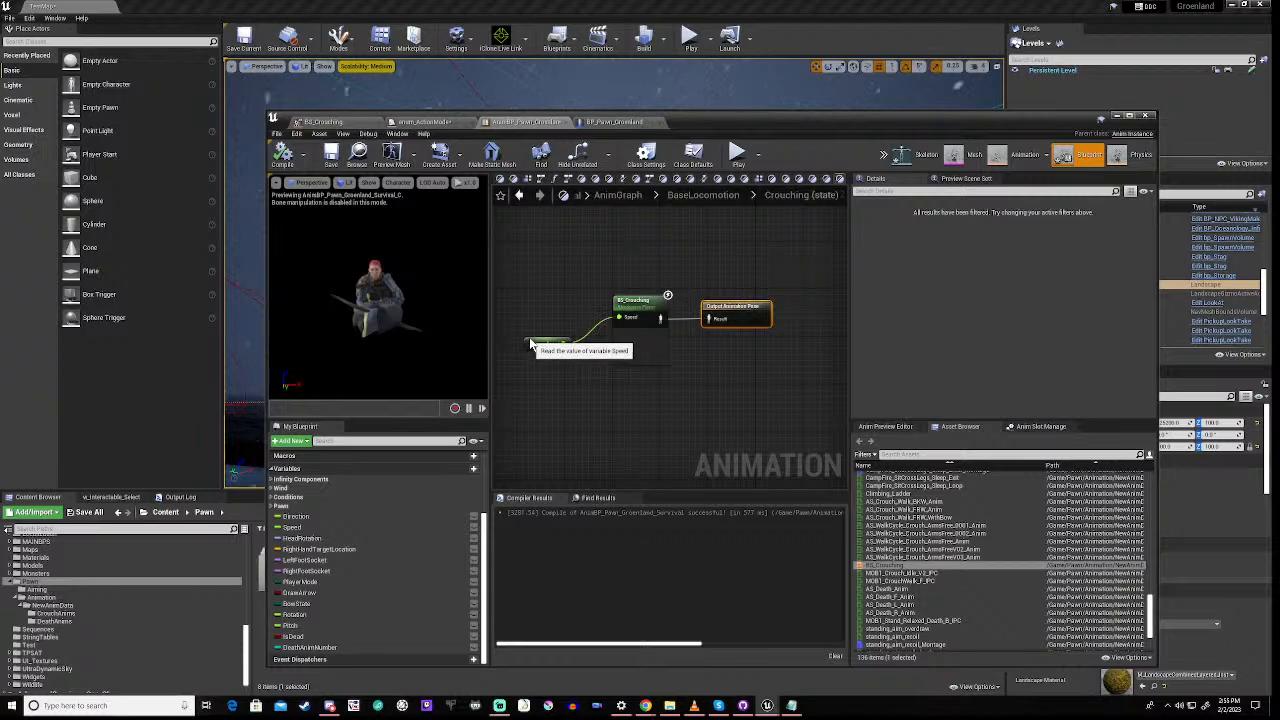
{"action": "left_click_drag", "start_coordinate": [529, 339], "coordinate": [530, 322]}
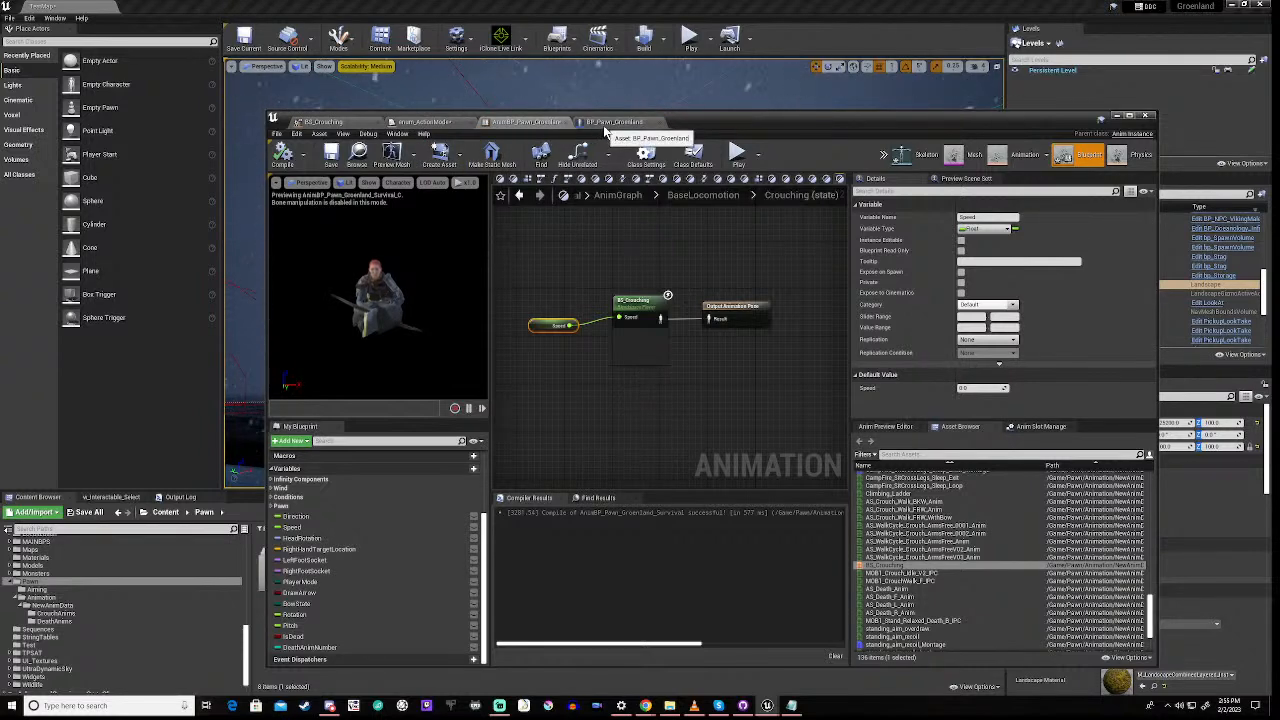
Open BaseLocomotion's With Bow state and move AO_BS_Aiming with its Rotation and Pitch nodes further below the main pose chain
{"action": "left_click", "coordinate": [702, 196]}
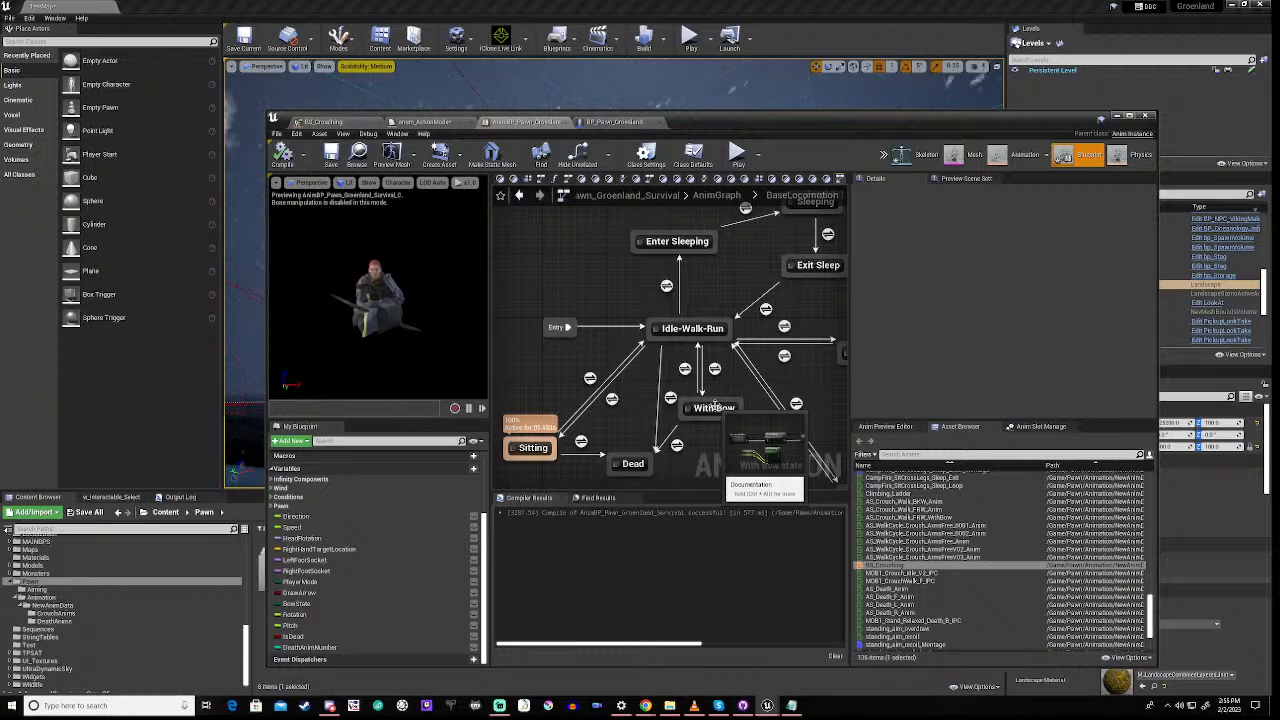
{"action": "double_click", "coordinate": [714, 406]}
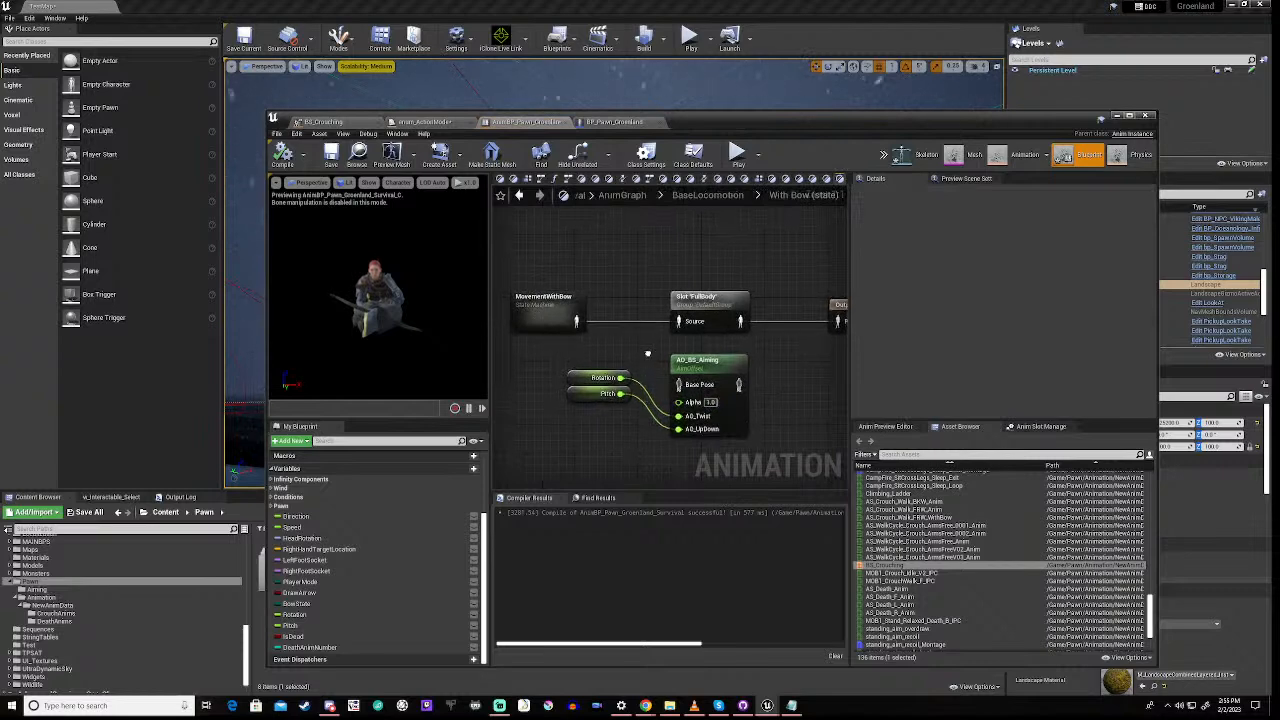
{"action": "right_click_drag", "start_coordinate": [647, 353], "coordinate": [635, 366]}
{"action": "left_click_drag", "start_coordinate": [546, 375], "coordinate": [751, 443]}
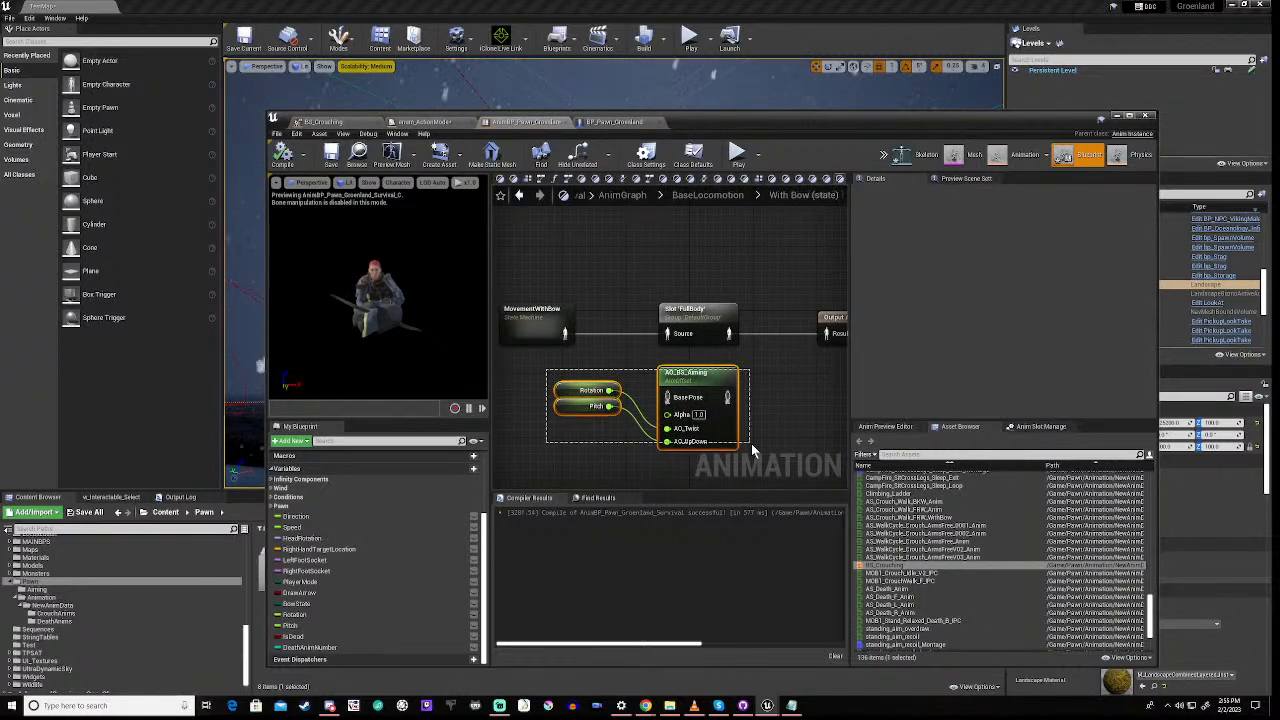
{"action": "left_click_drag", "start_coordinate": [722, 379], "coordinate": [702, 466]}
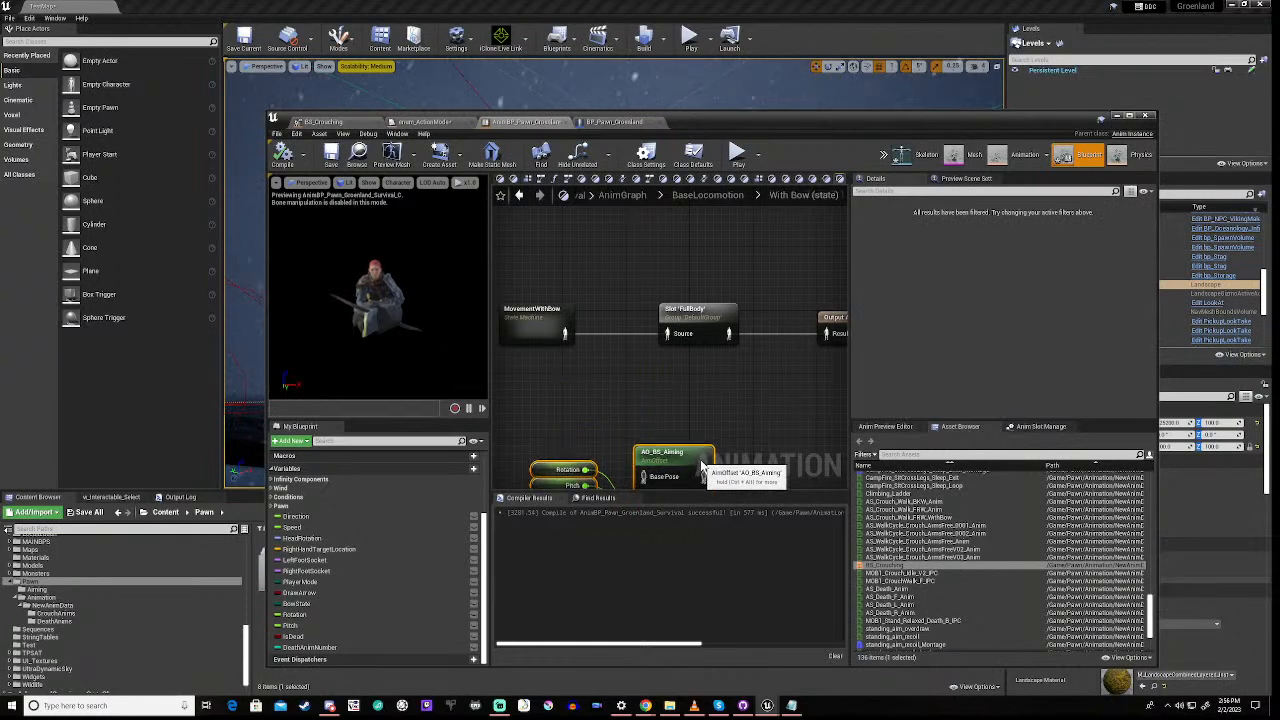
Go through MovementWithBow, IdleWalk, HuntingLocomotion and Locomotion to open the BS_IdleWalkBow blend space
{"action": "scroll", "coordinate": [712, 360], "scroll_direction": "down", "scroll_amount": 2}
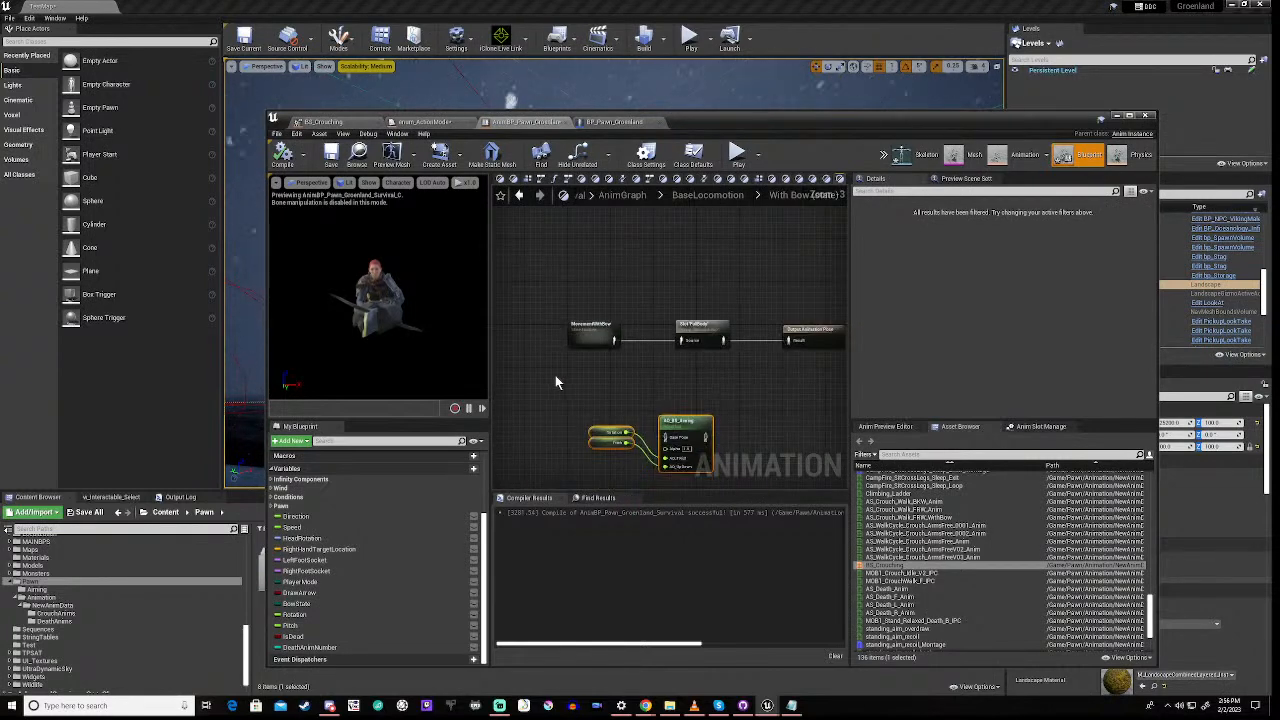
{"action": "double_click", "coordinate": [582, 331]}
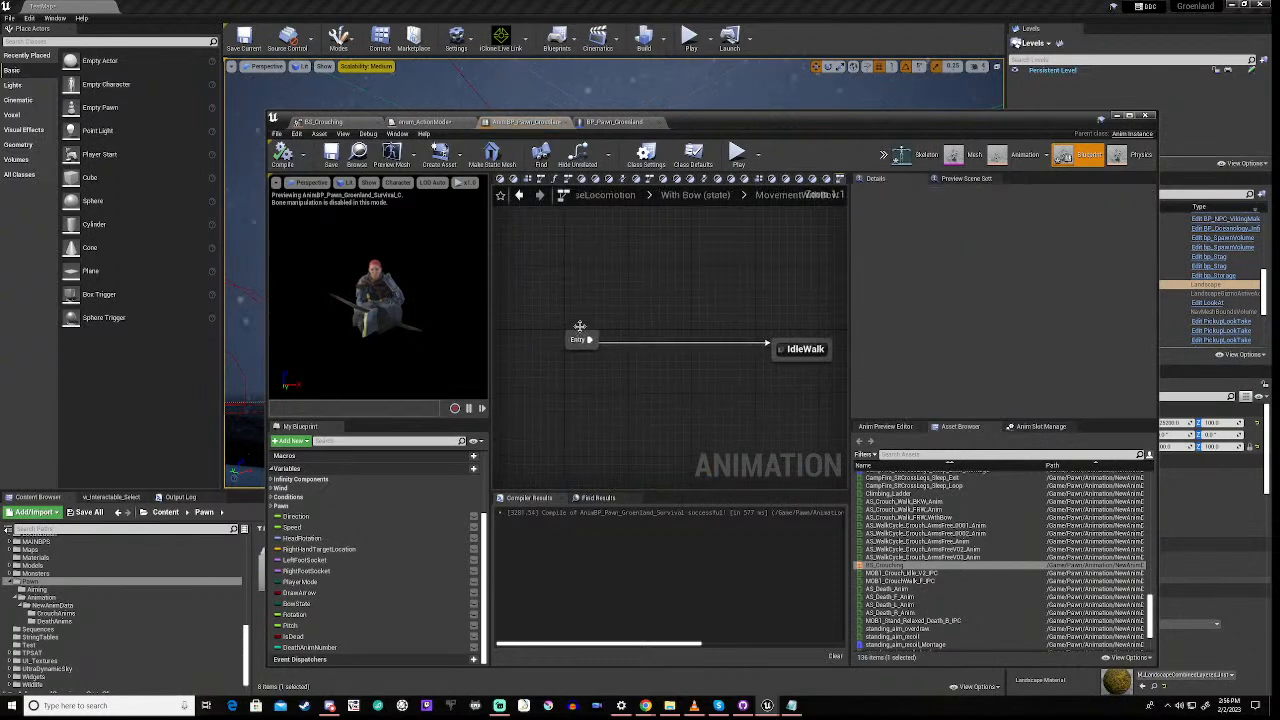
{"action": "double_click", "coordinate": [814, 356]}
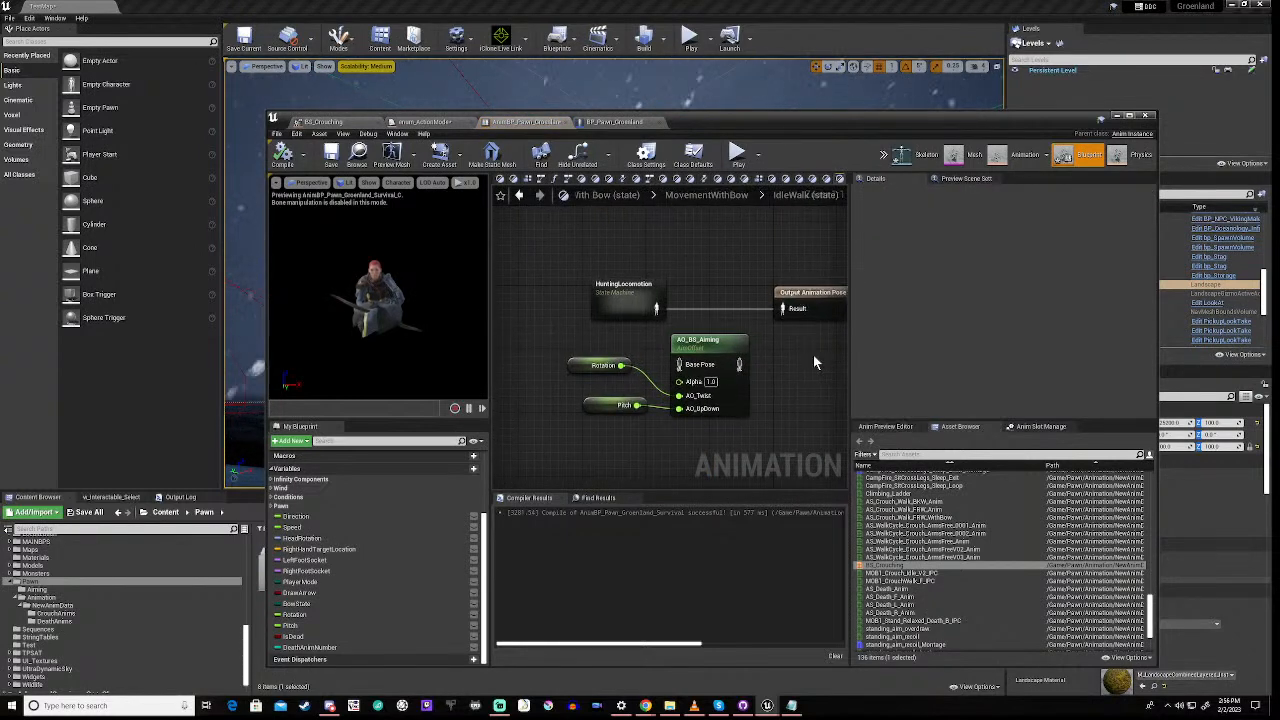
{"action": "left_click", "coordinate": [629, 298]}
{"action": "double_click", "coordinate": [630, 296]}
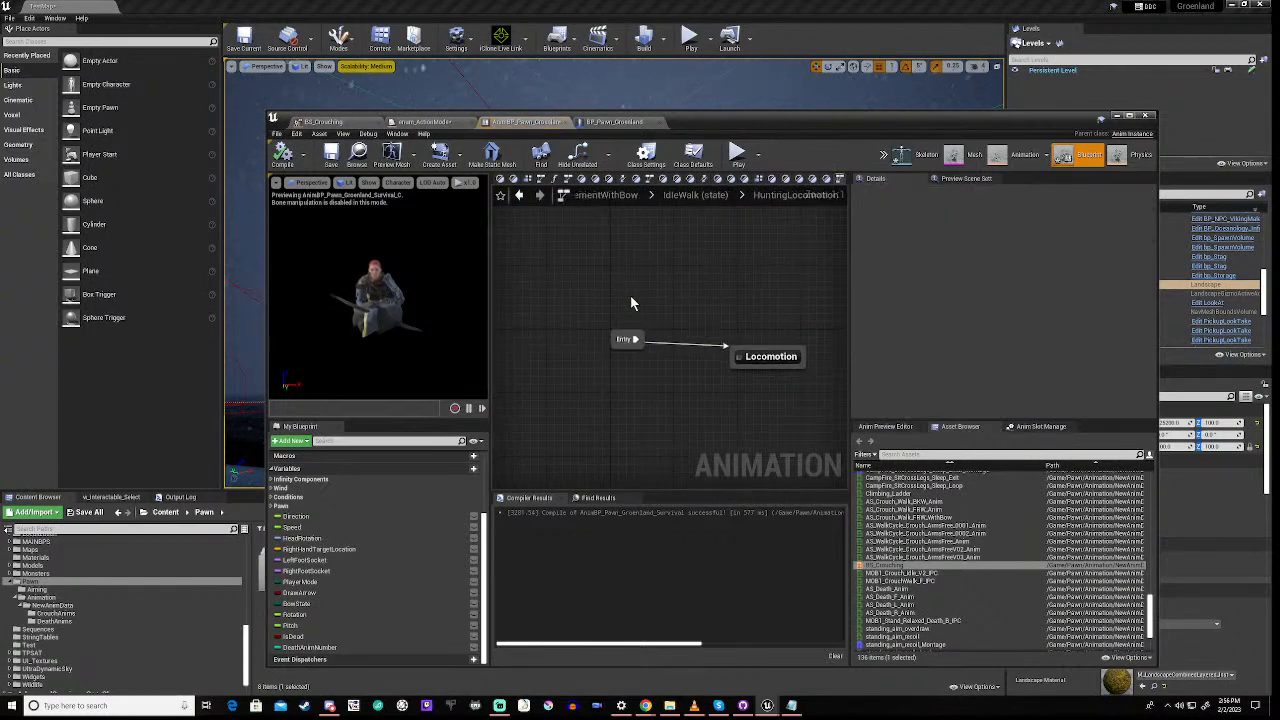
{"action": "double_click", "coordinate": [783, 358]}
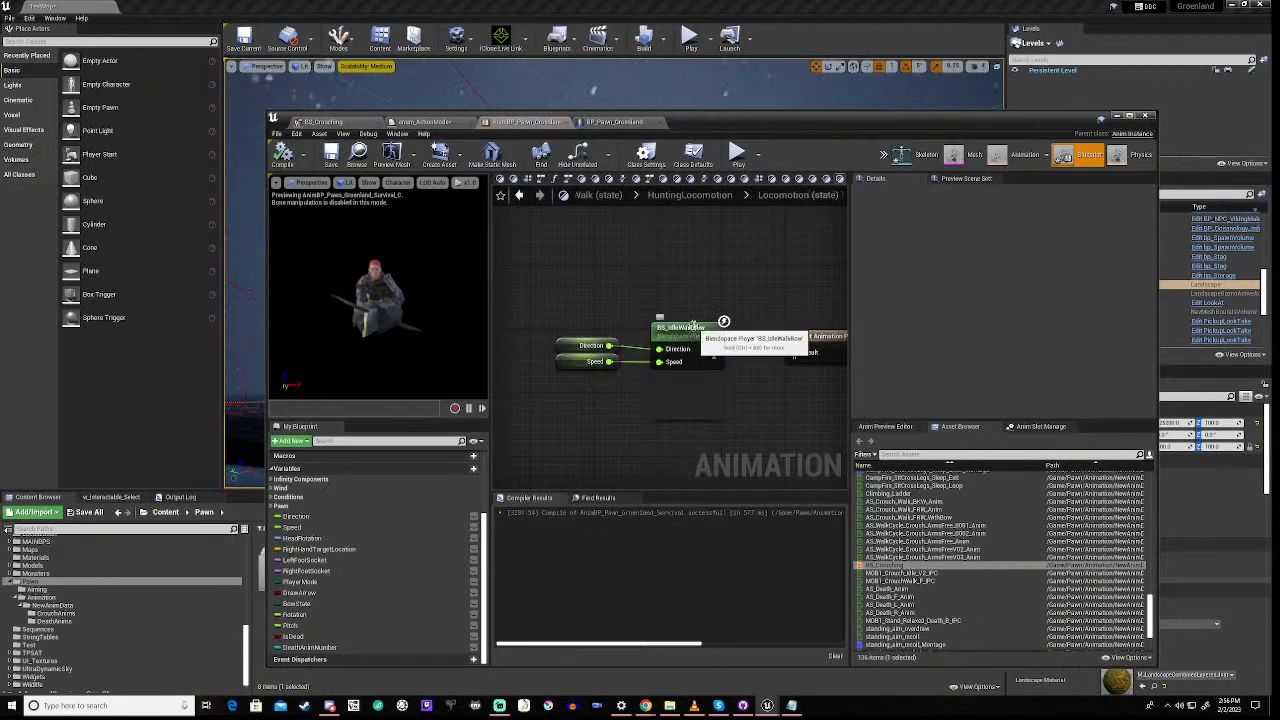
{"action": "double_click", "coordinate": [692, 328]}
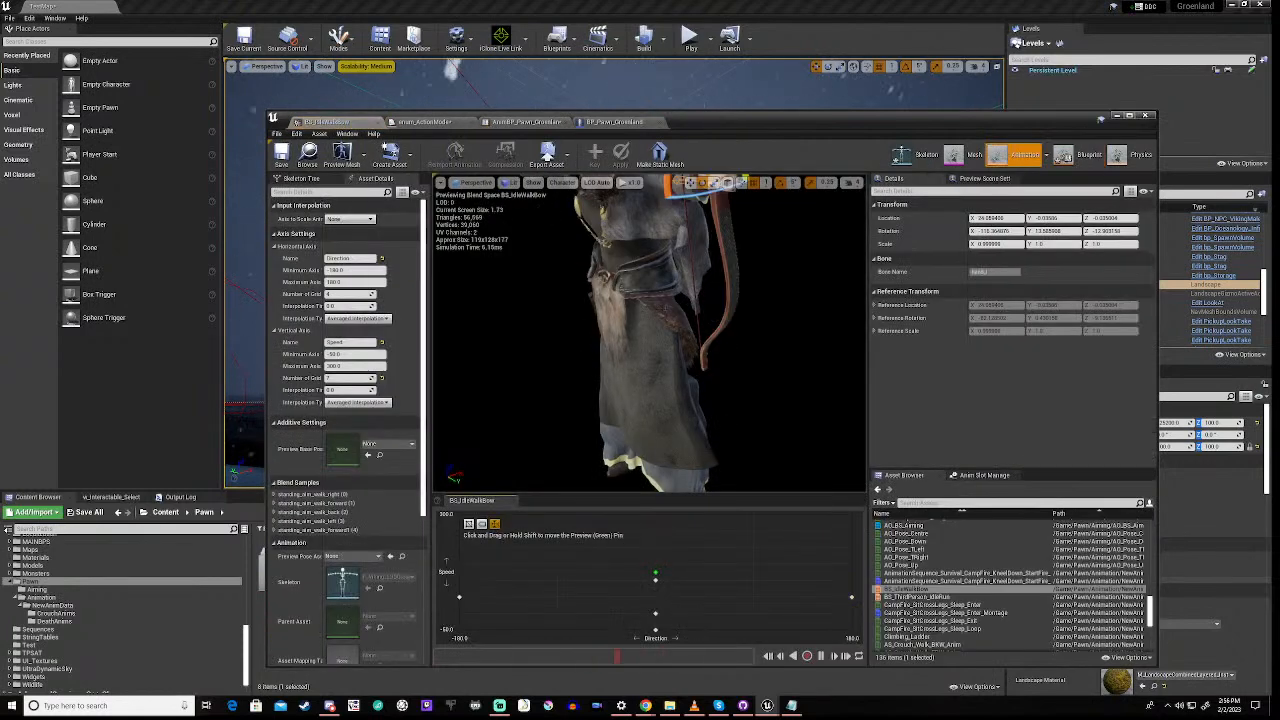
Examine the character's bow-aiming pose in the BS_IdleWalkBow preview and select the standing_aim_walk_forward sample at Direction 0, Speed 0
{"action": "scroll", "coordinate": [648, 288], "scroll_direction": "down", "scroll_amount": 5}
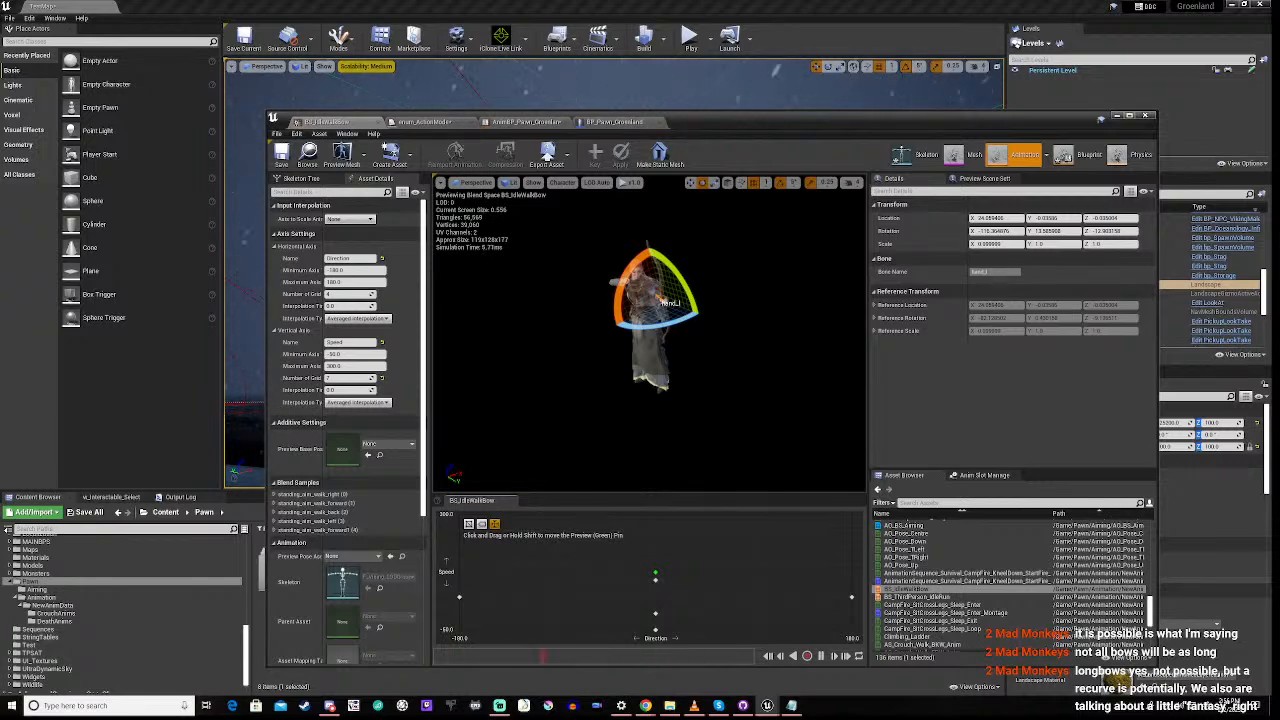
{"action": "scroll", "coordinate": [649, 333], "scroll_direction": "up", "scroll_amount": 1}
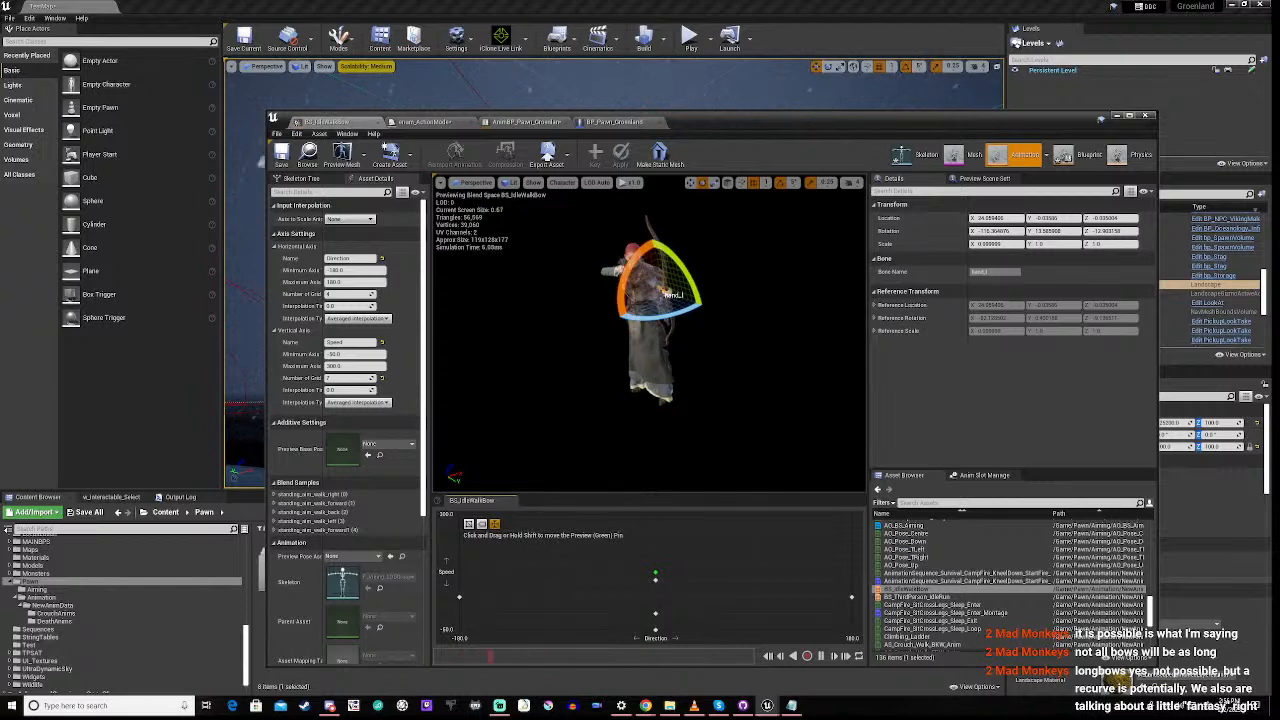
{"action": "scroll", "coordinate": [649, 333], "scroll_direction": "up", "scroll_amount": 1}
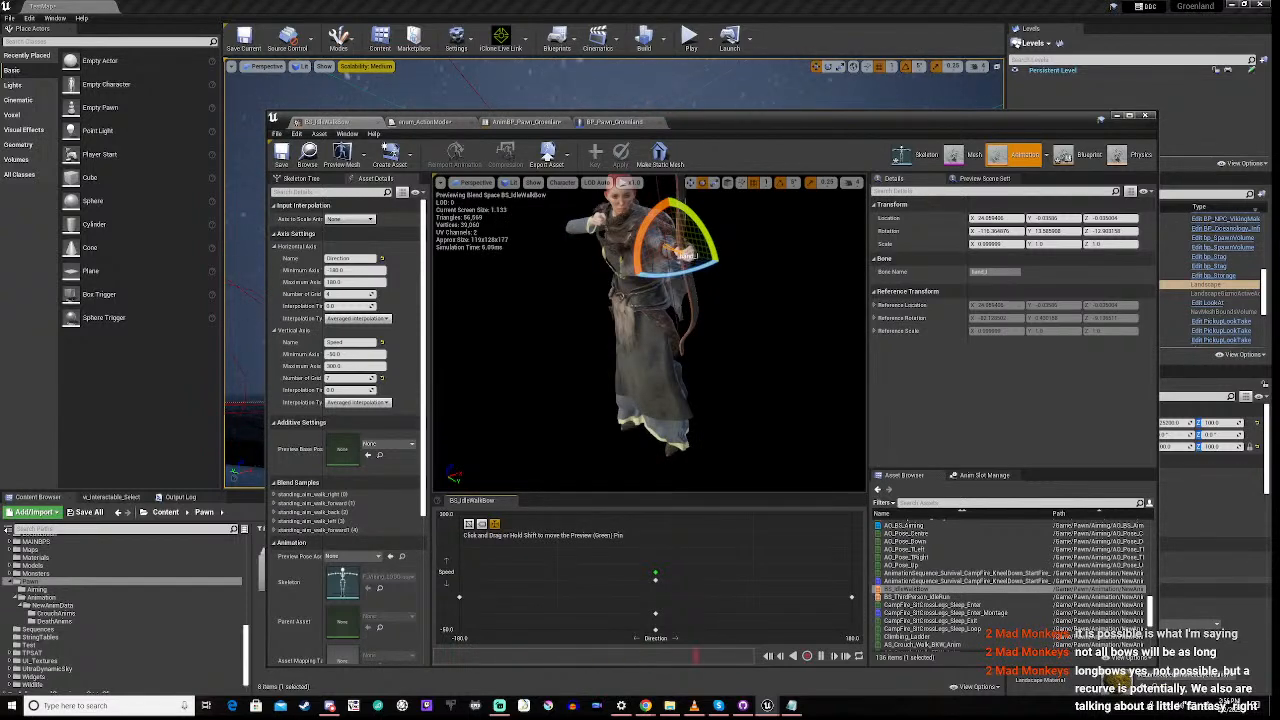
{"action": "scroll", "coordinate": [657, 211], "scroll_direction": "down", "scroll_amount": 1}
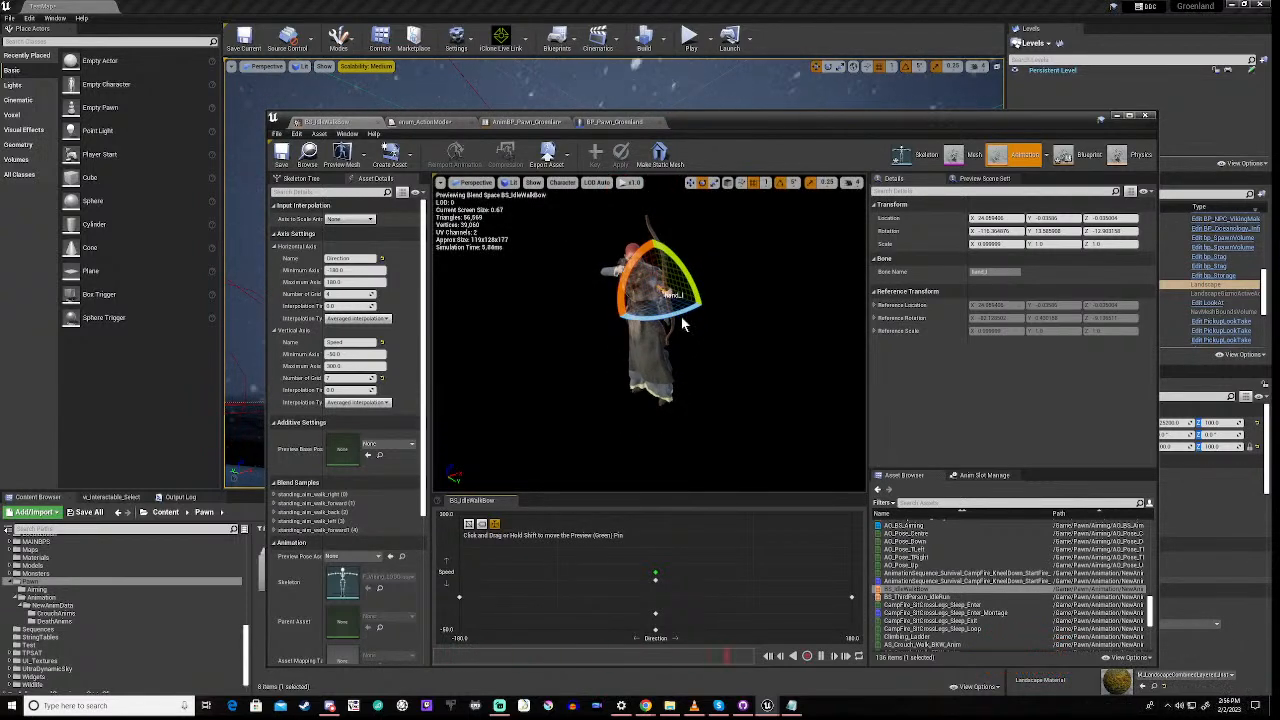
{"action": "scroll", "coordinate": [657, 211], "scroll_direction": "up", "scroll_amount": 1}
{"action": "scroll", "coordinate": [657, 211], "scroll_direction": "down", "scroll_amount": 1}
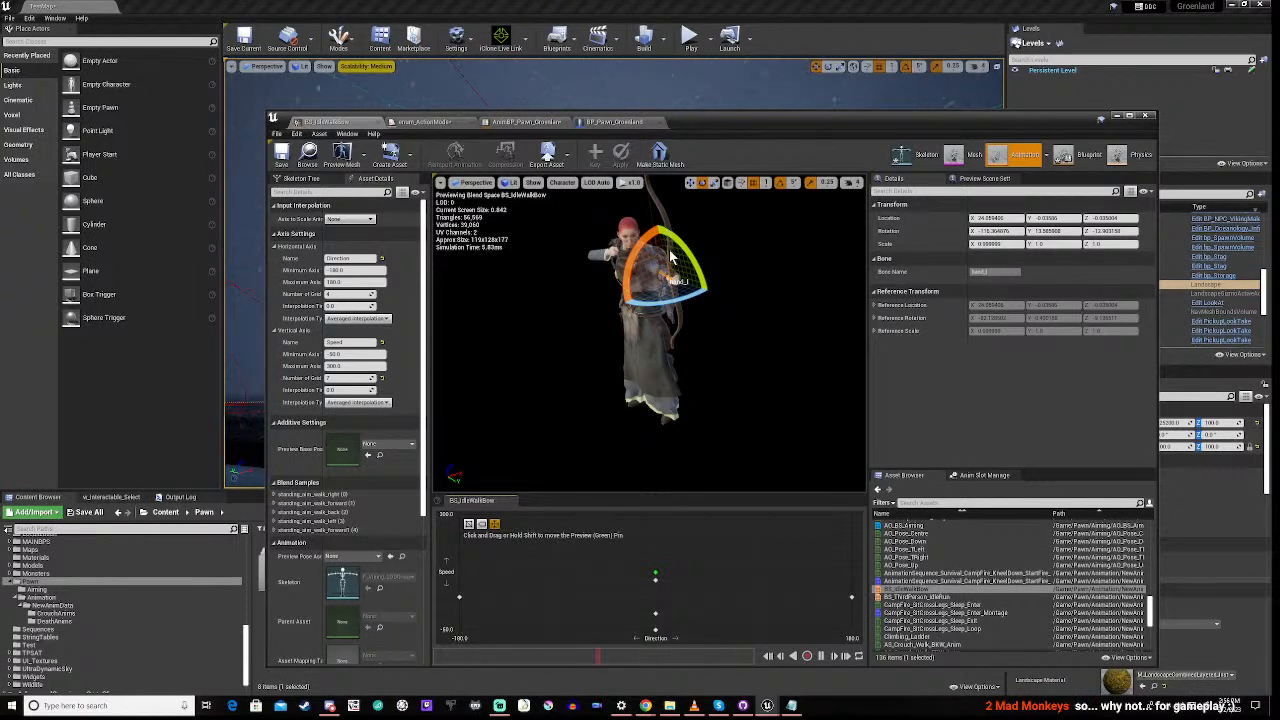
{"action": "scroll", "coordinate": [670, 257], "scroll_direction": "up", "scroll_amount": 2}
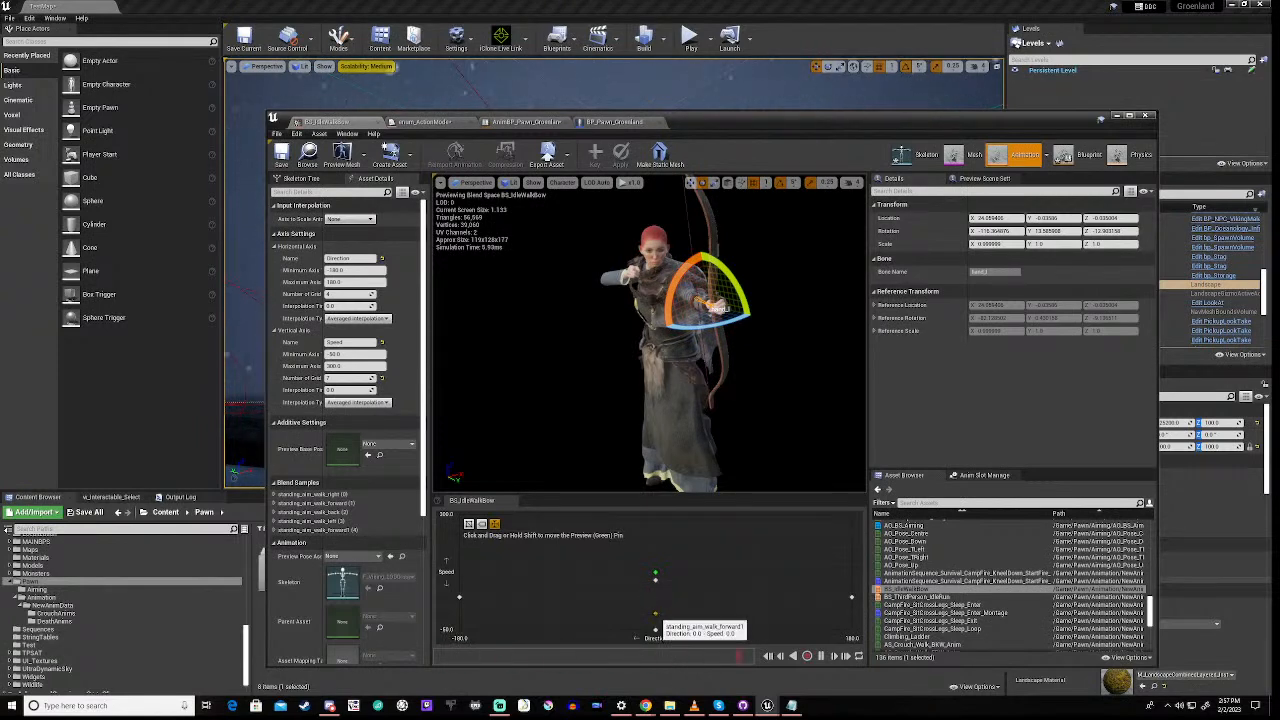
{"action": "left_click", "coordinate": [655, 613]}
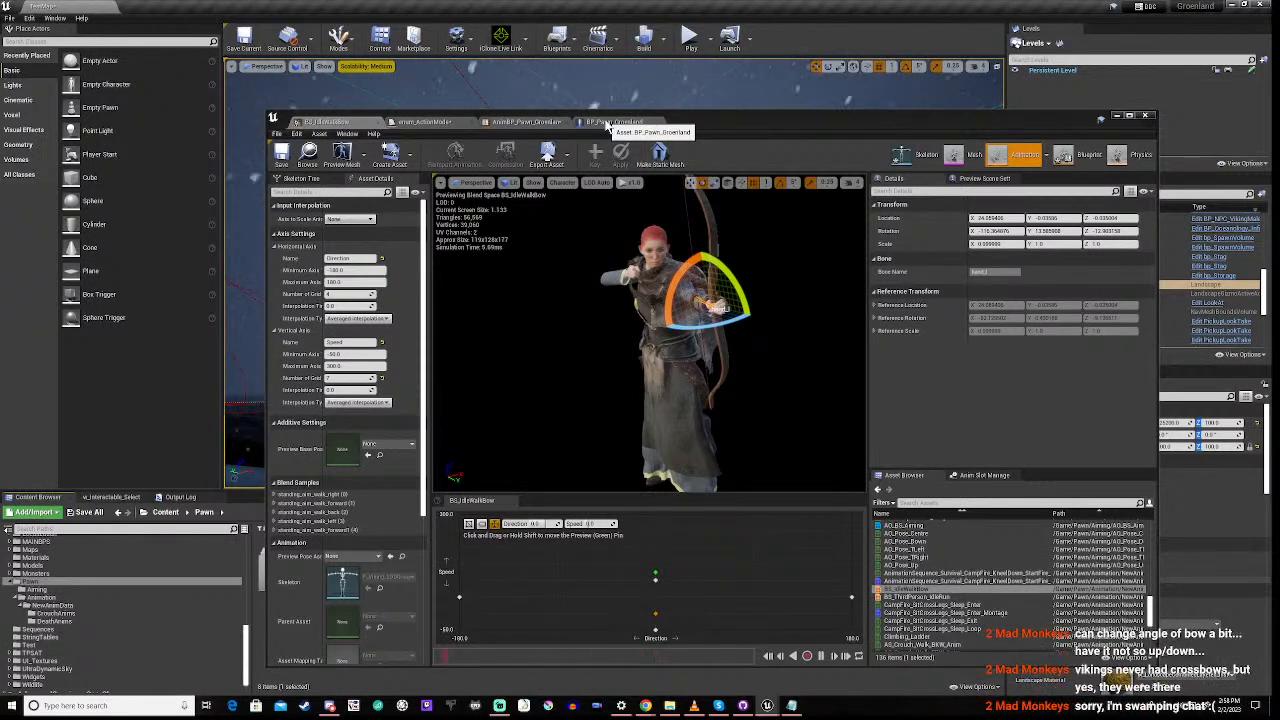
Return to the pawn animation blueprint, go up to BaseLocomotion and inspect the Crouching state's node graph
{"action": "left_click", "coordinate": [512, 123]}
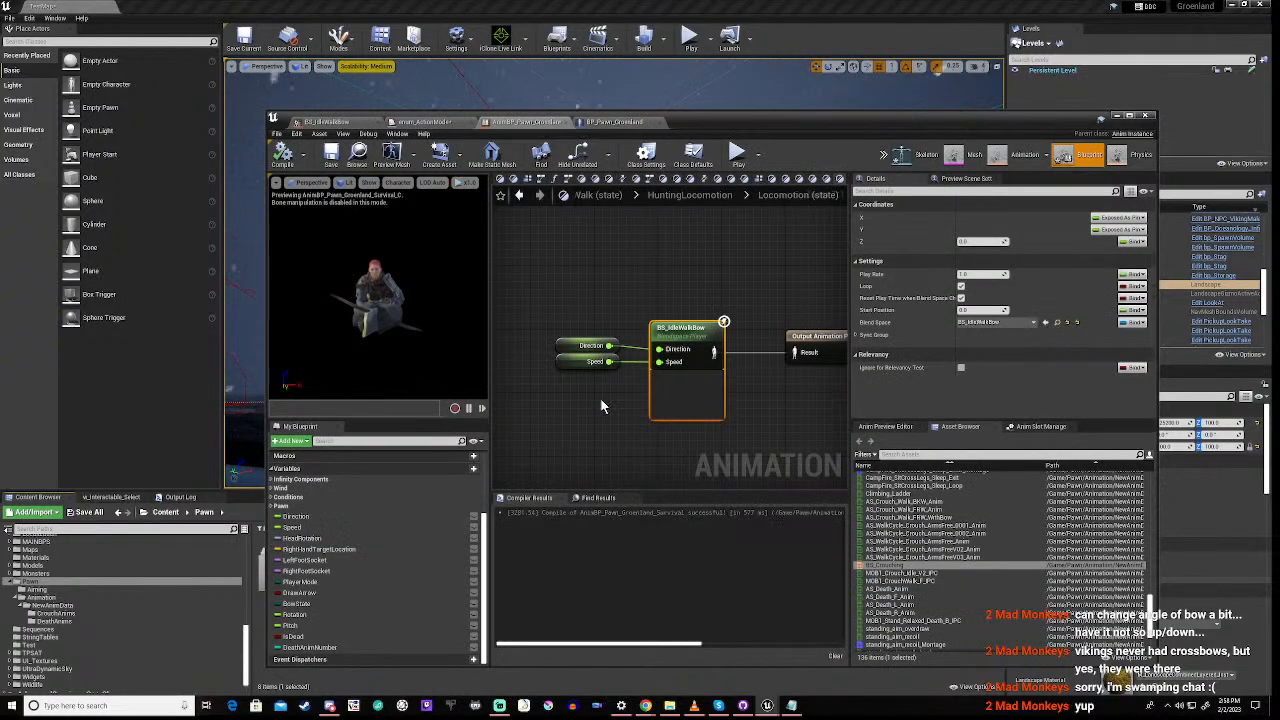
{"action": "scroll", "coordinate": [601, 404], "scroll_direction": "down", "scroll_amount": 2}
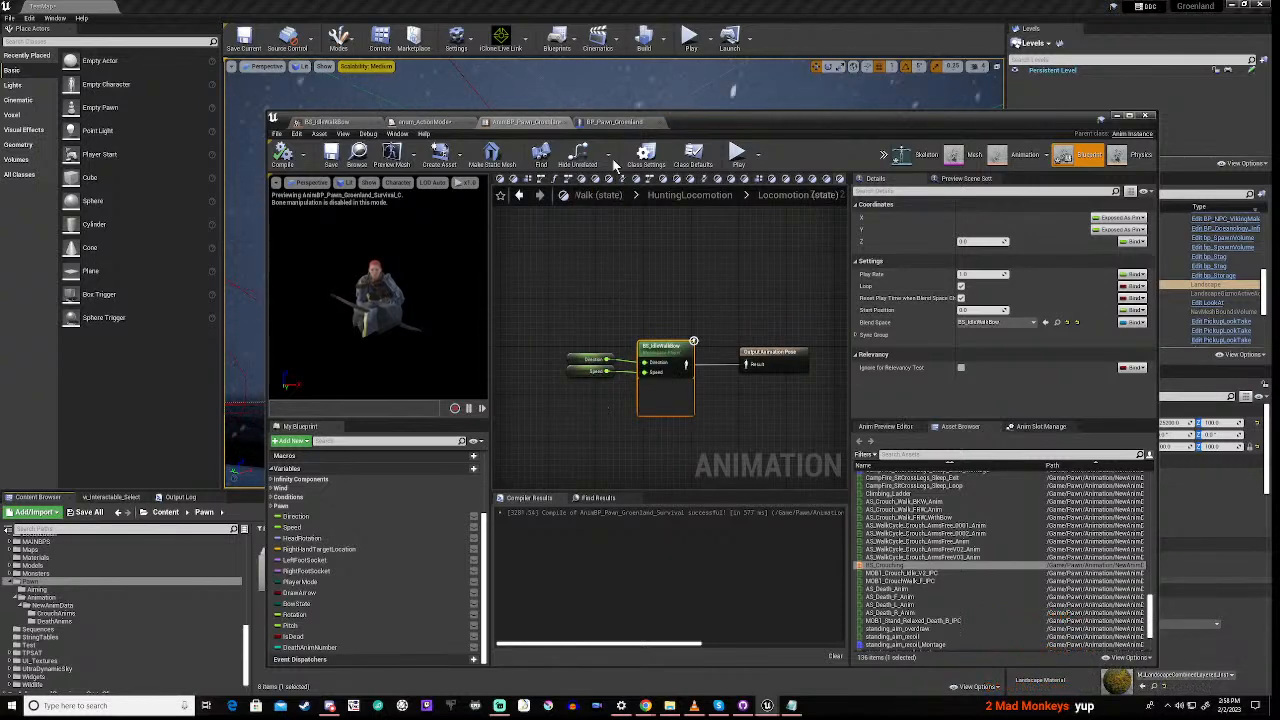
{"action": "left_click", "coordinate": [682, 196]}
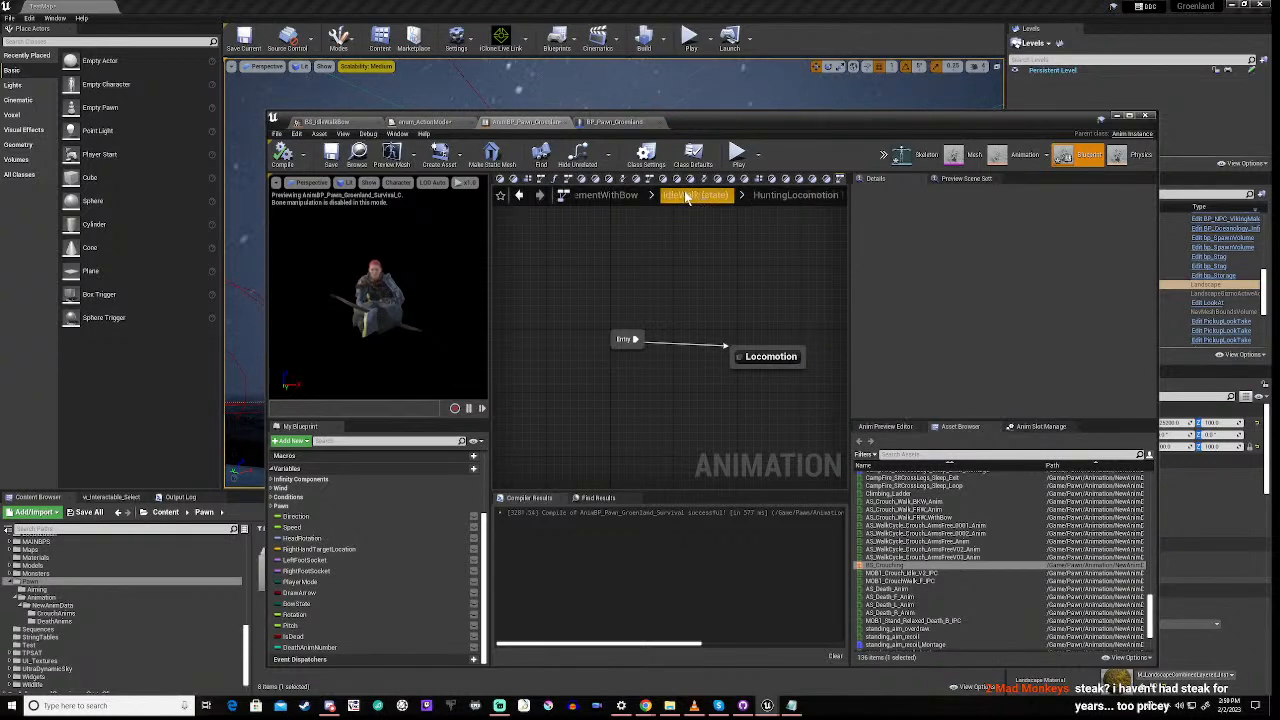
{"action": "left_click", "coordinate": [591, 196]}
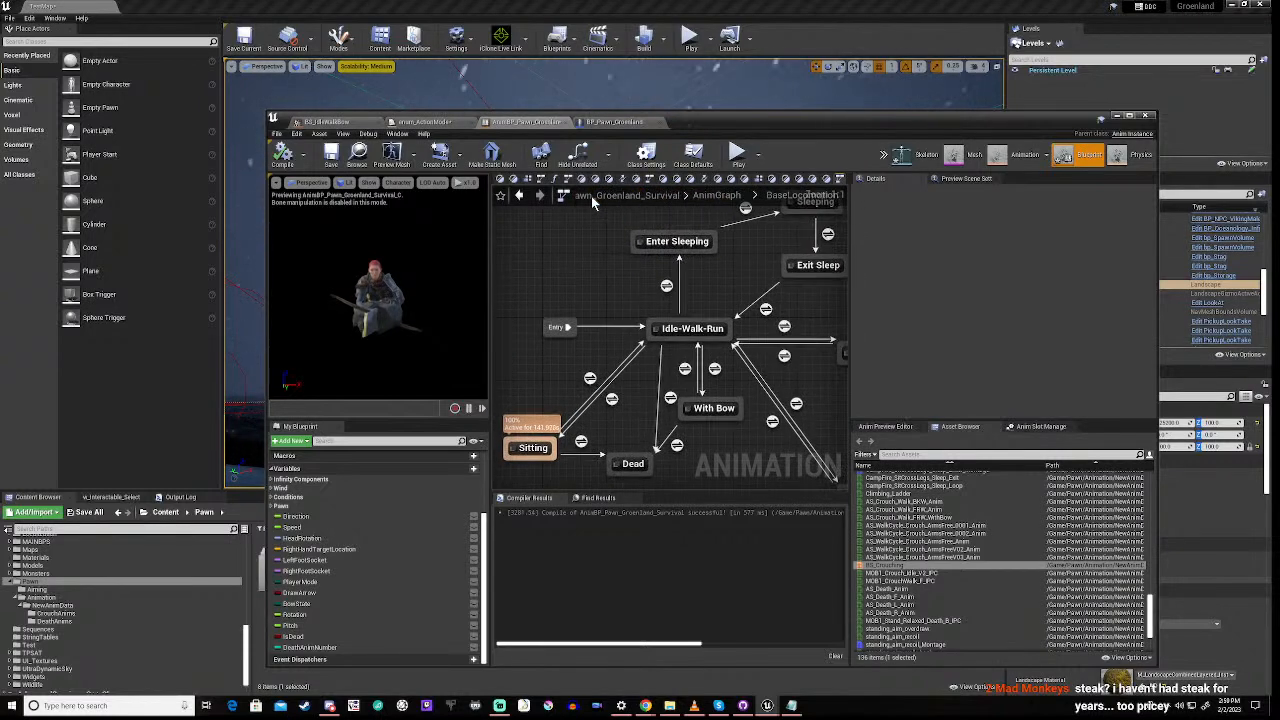
{"action": "right_click_drag", "start_coordinate": [730, 444], "coordinate": [608, 342]}
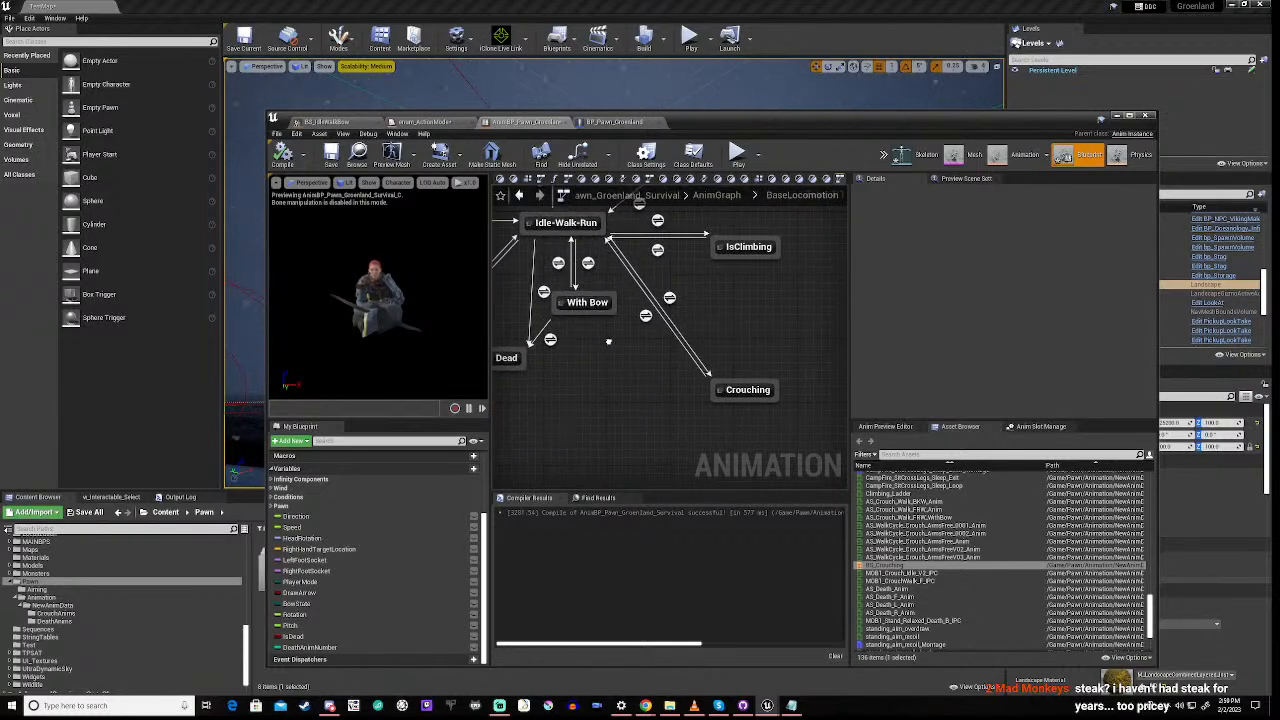
{"action": "double_click", "coordinate": [750, 388]}
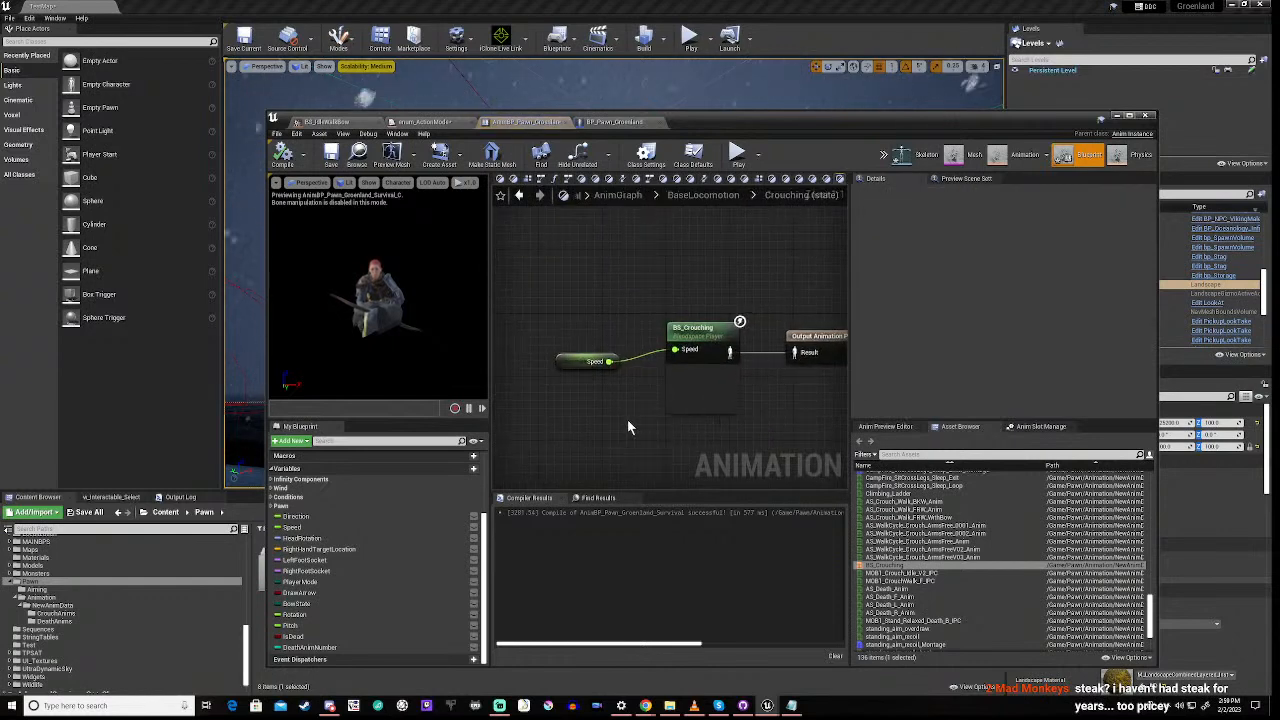
{"action": "right_click_drag", "start_coordinate": [627, 419], "coordinate": [634, 375]}
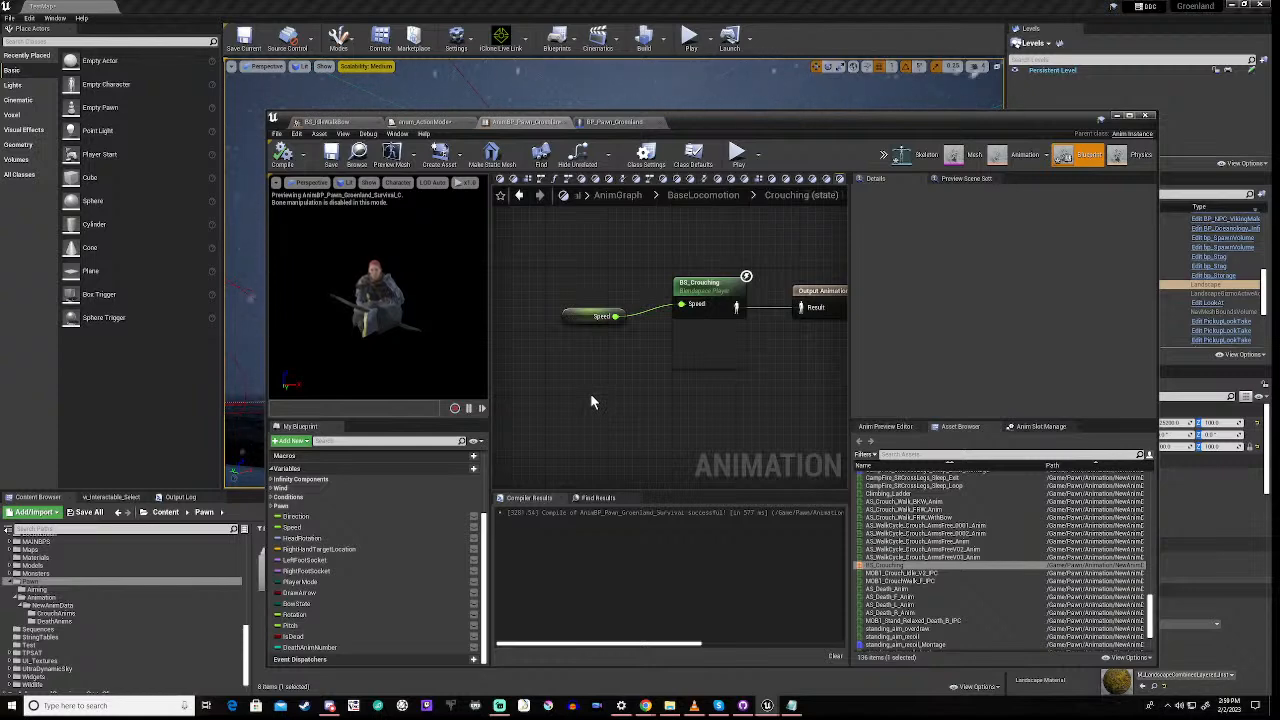
Review the With Bow state's MovementWithBow state machine and expand BaseLocomotion's states in the blueprint outline
{"action": "left_click", "coordinate": [705, 195]}
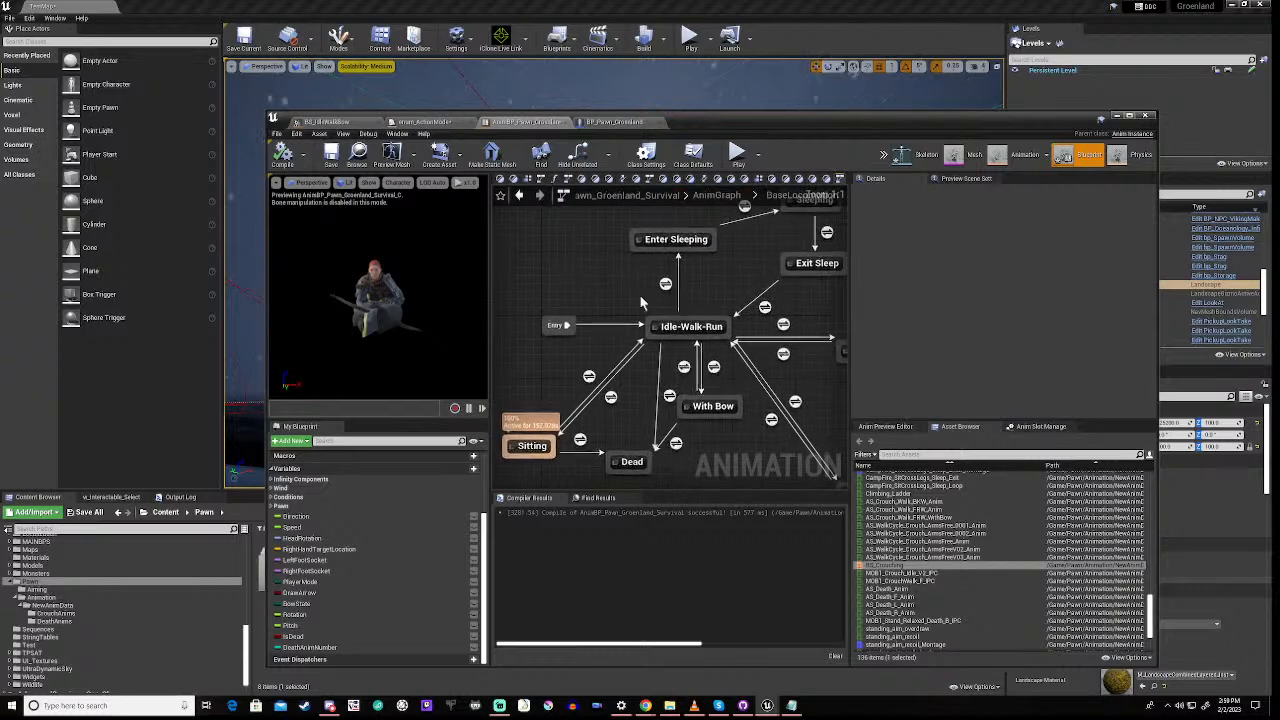
{"action": "double_click", "coordinate": [698, 406]}
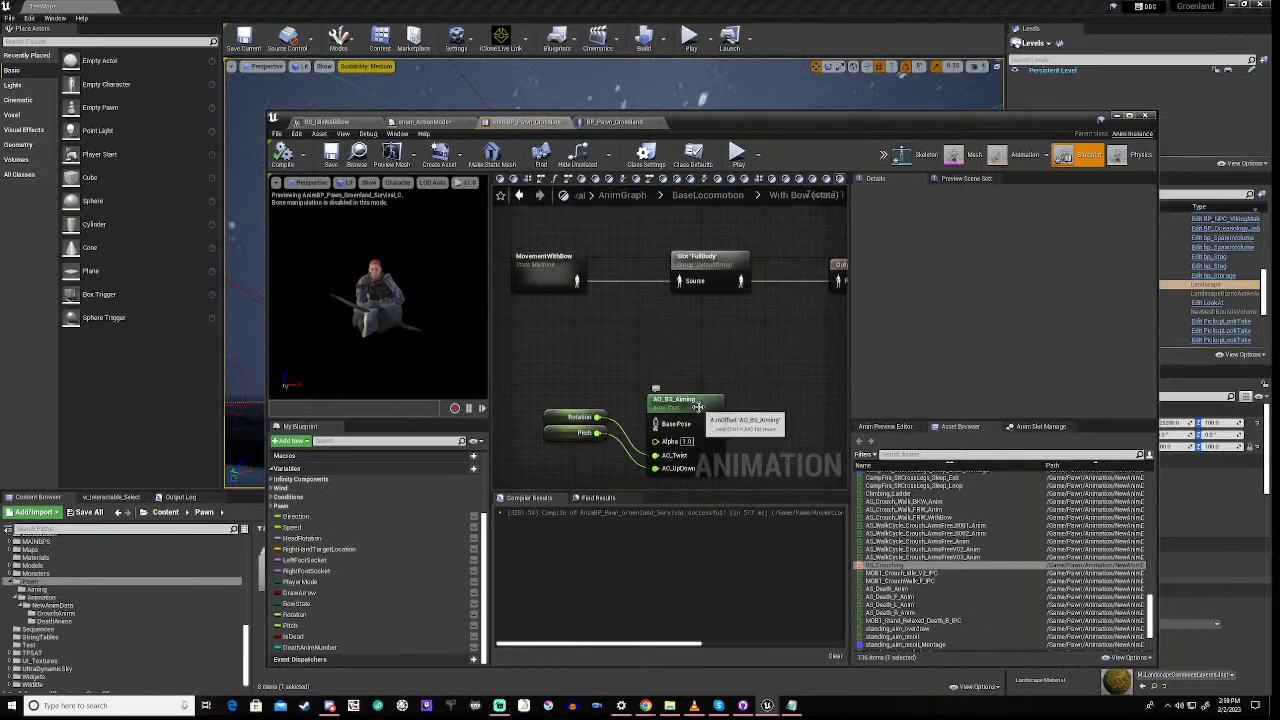
{"action": "double_click", "coordinate": [543, 275]}
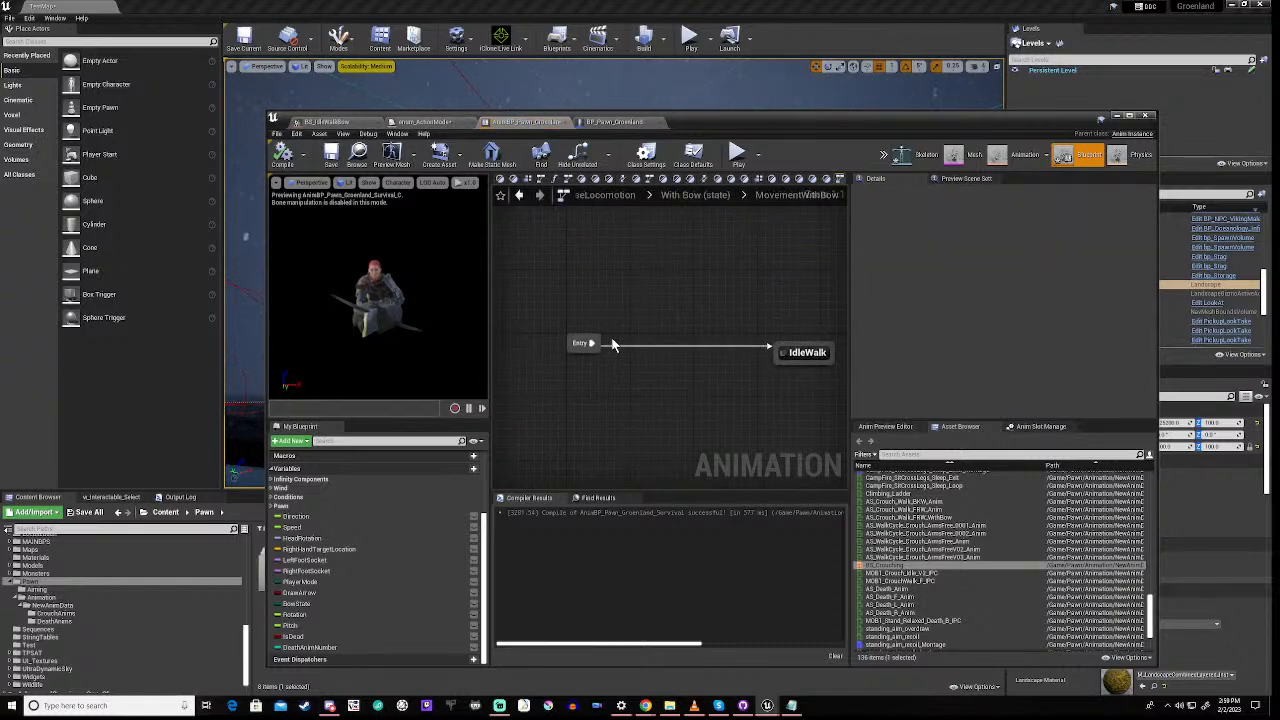
{"action": "scroll", "coordinate": [611, 393], "scroll_direction": "down", "scroll_amount": 1}
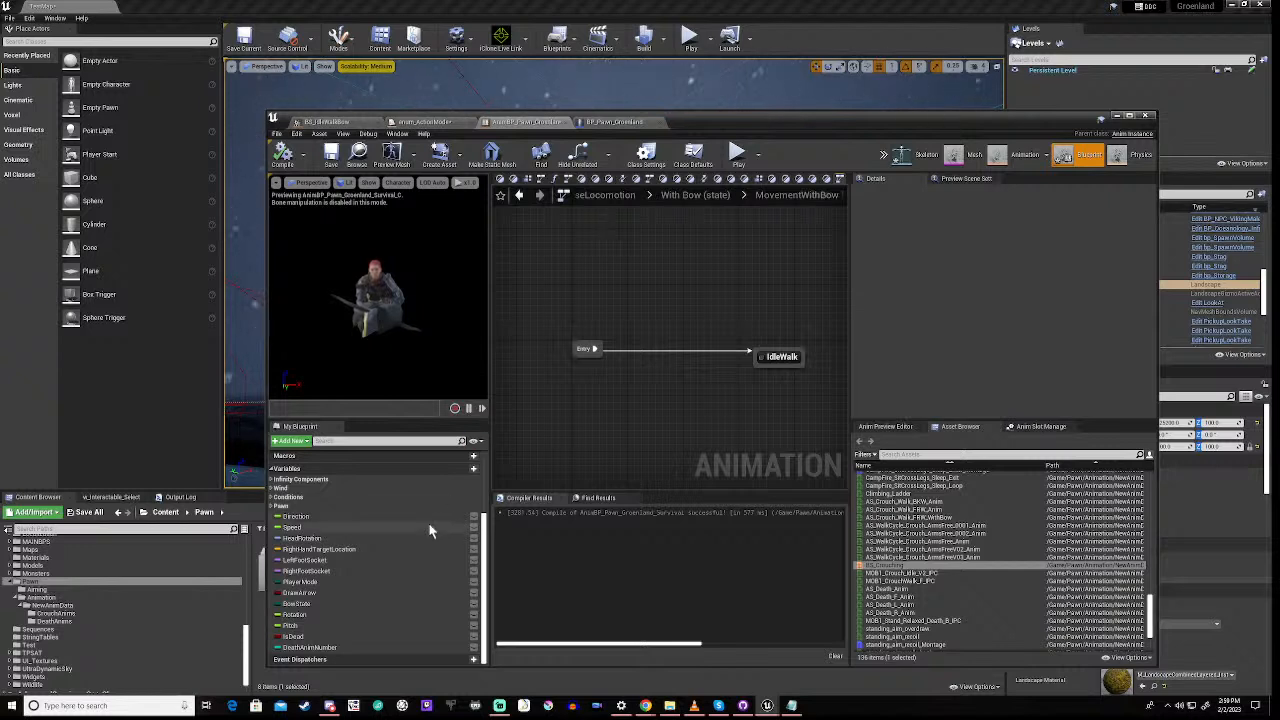
{"action": "scroll", "coordinate": [326, 530], "scroll_direction": "up", "scroll_amount": 3}
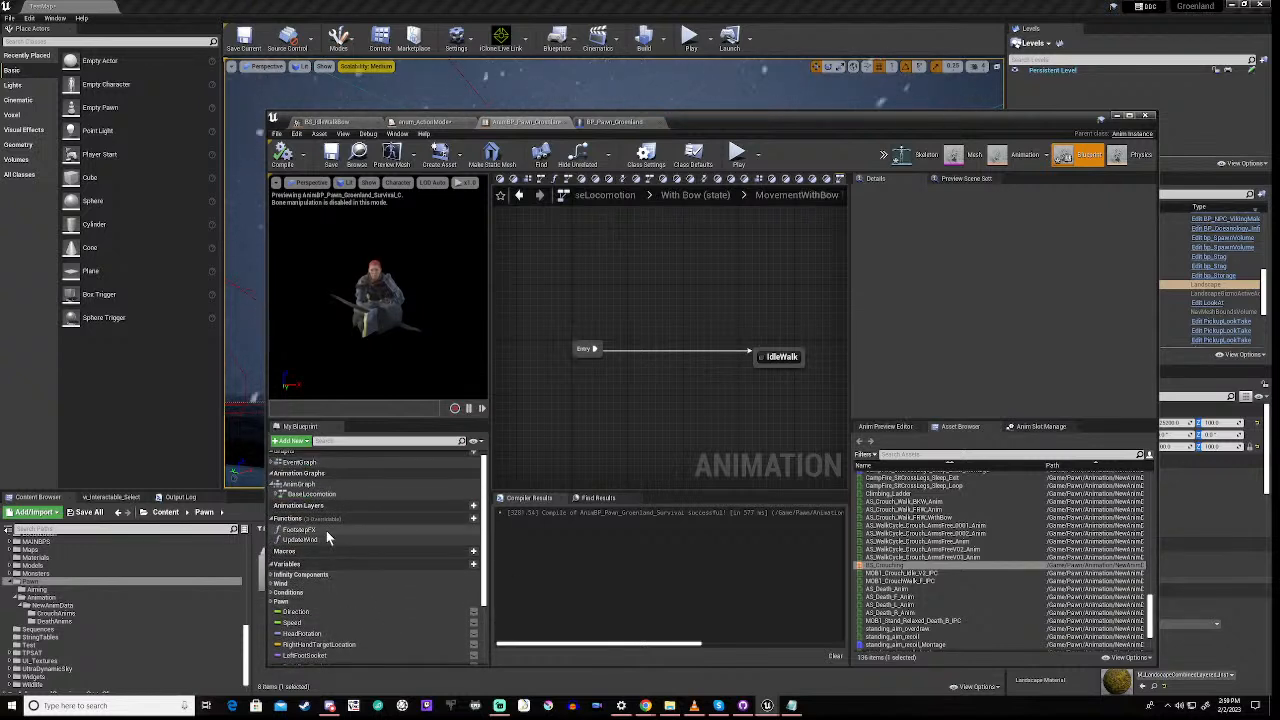
{"action": "left_click", "coordinate": [277, 495]}
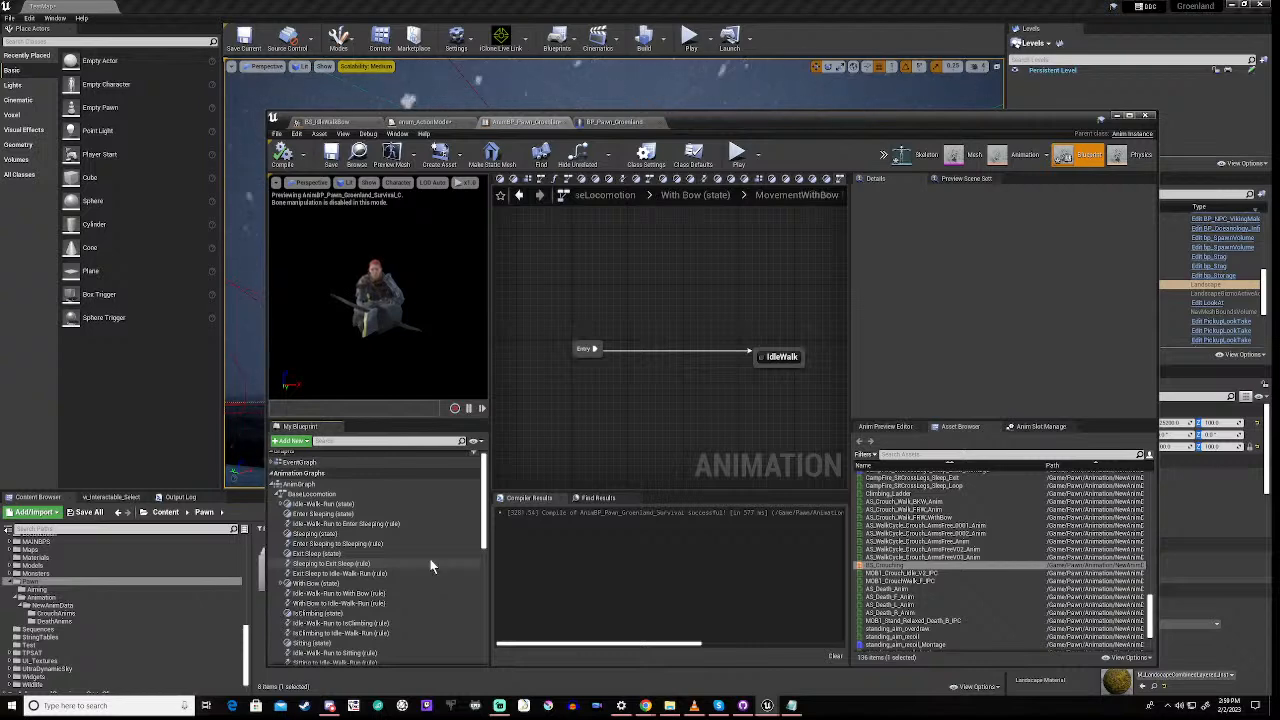
Reopen BaseLocomotion's Crouching state and add a new state machine above the Speed and BS_Crouching nodes
{"action": "left_click", "coordinate": [607, 196]}
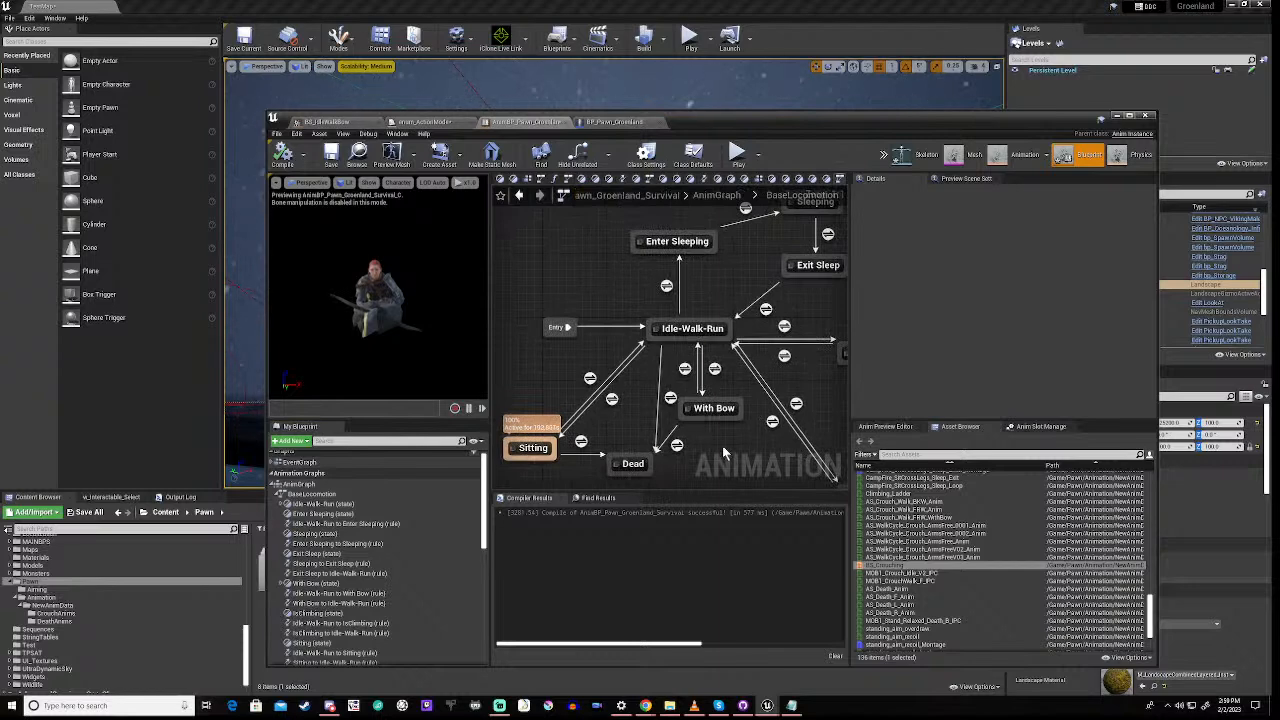
{"action": "right_click_drag", "start_coordinate": [722, 445], "coordinate": [516, 329]}
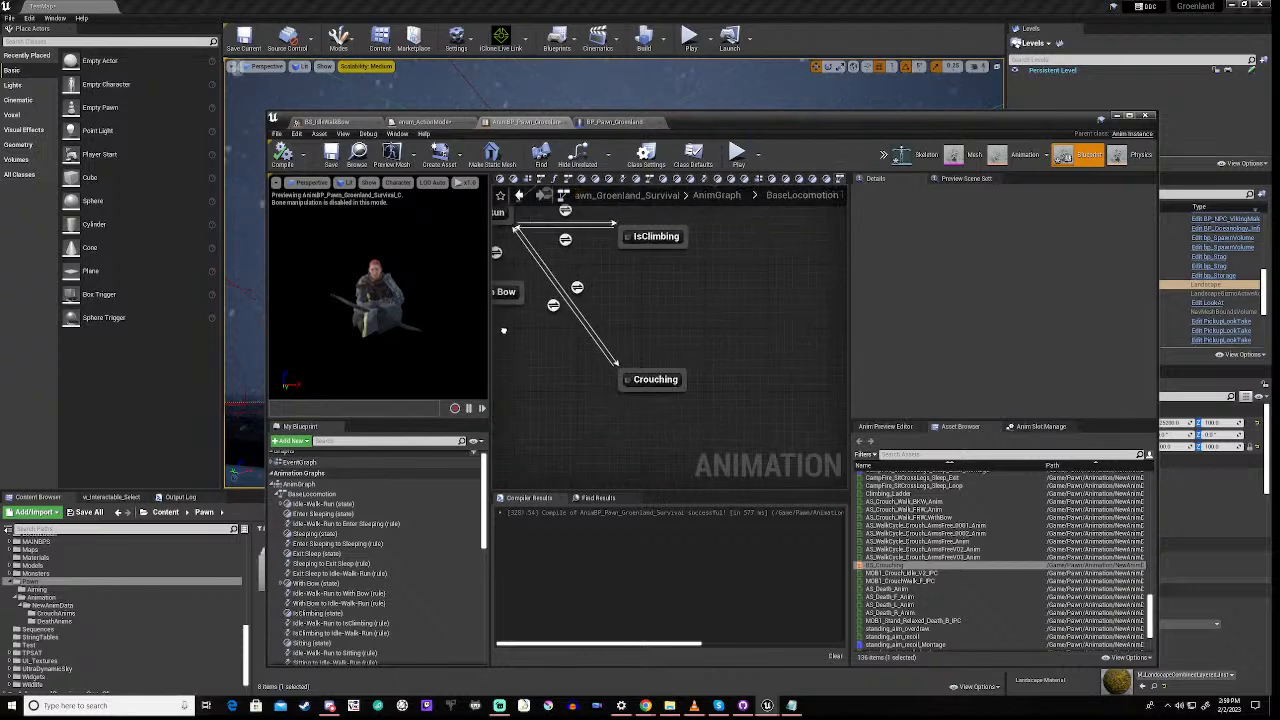
{"action": "double_click", "coordinate": [651, 378]}
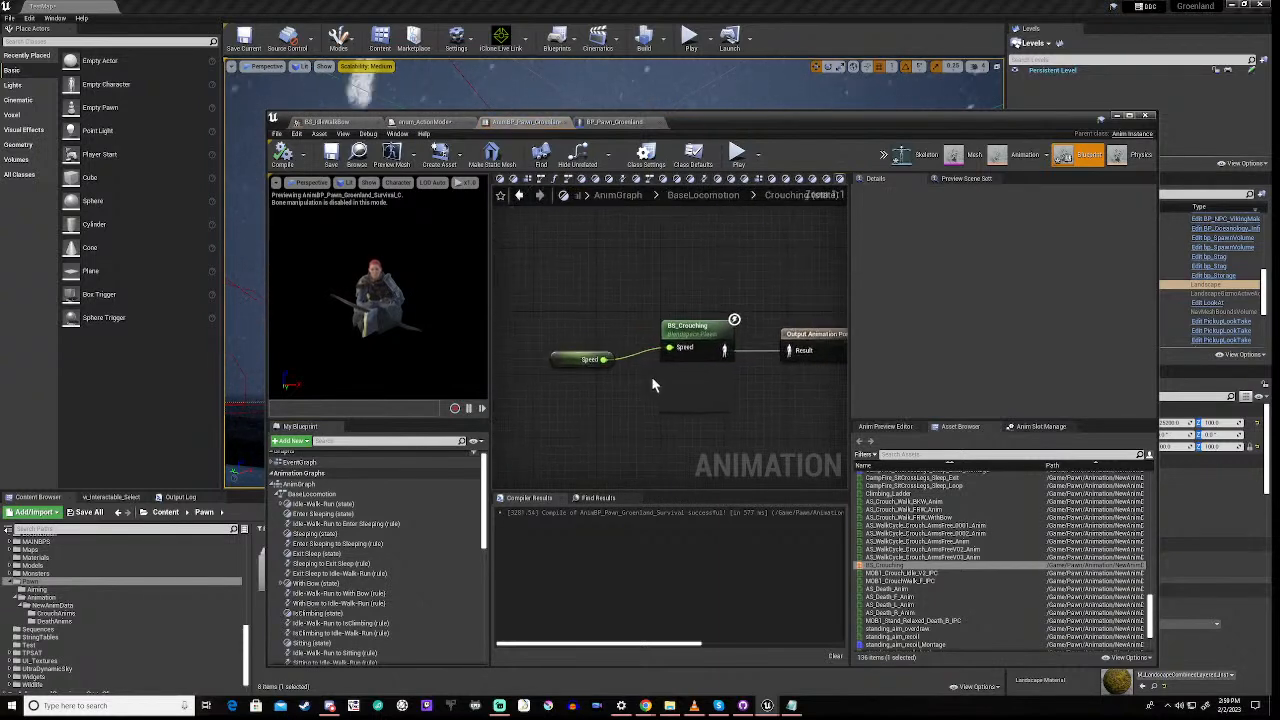
{"action": "right_click", "coordinate": [544, 269]}
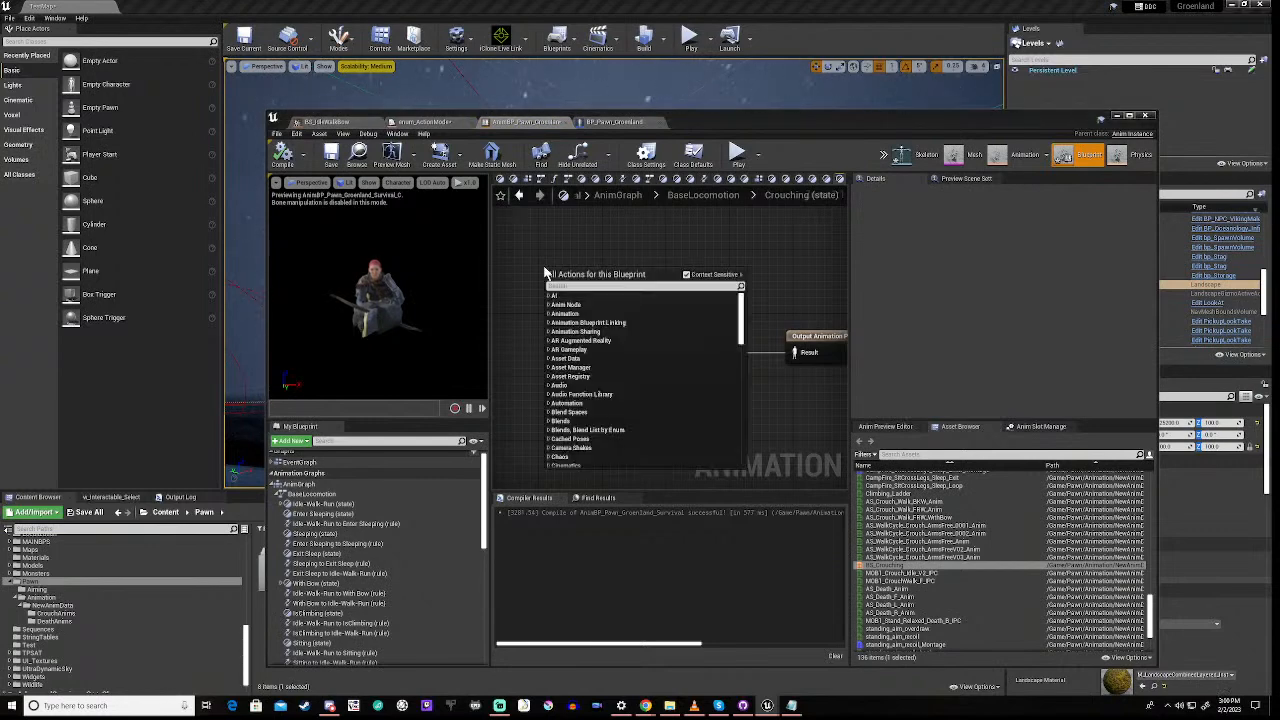
{"action": "type", "text": "stat"}
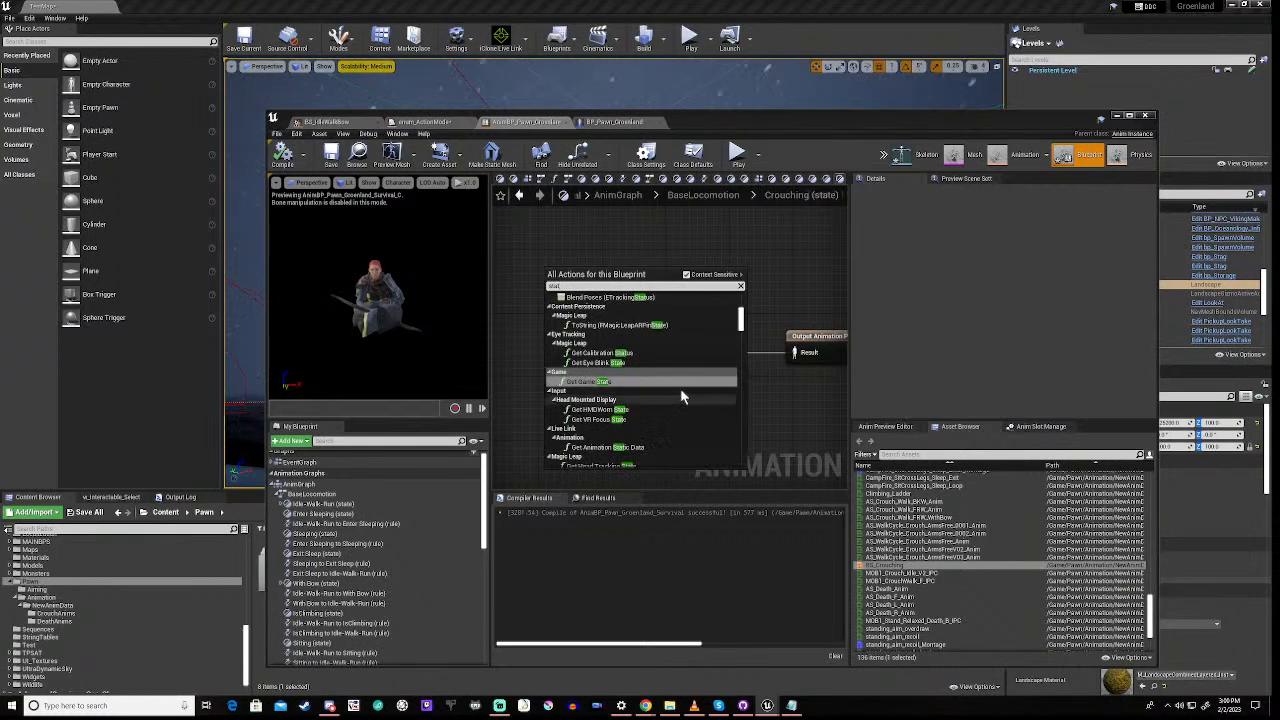
{"action": "scroll", "coordinate": [722, 382], "scroll_direction": "down", "scroll_amount": 3}
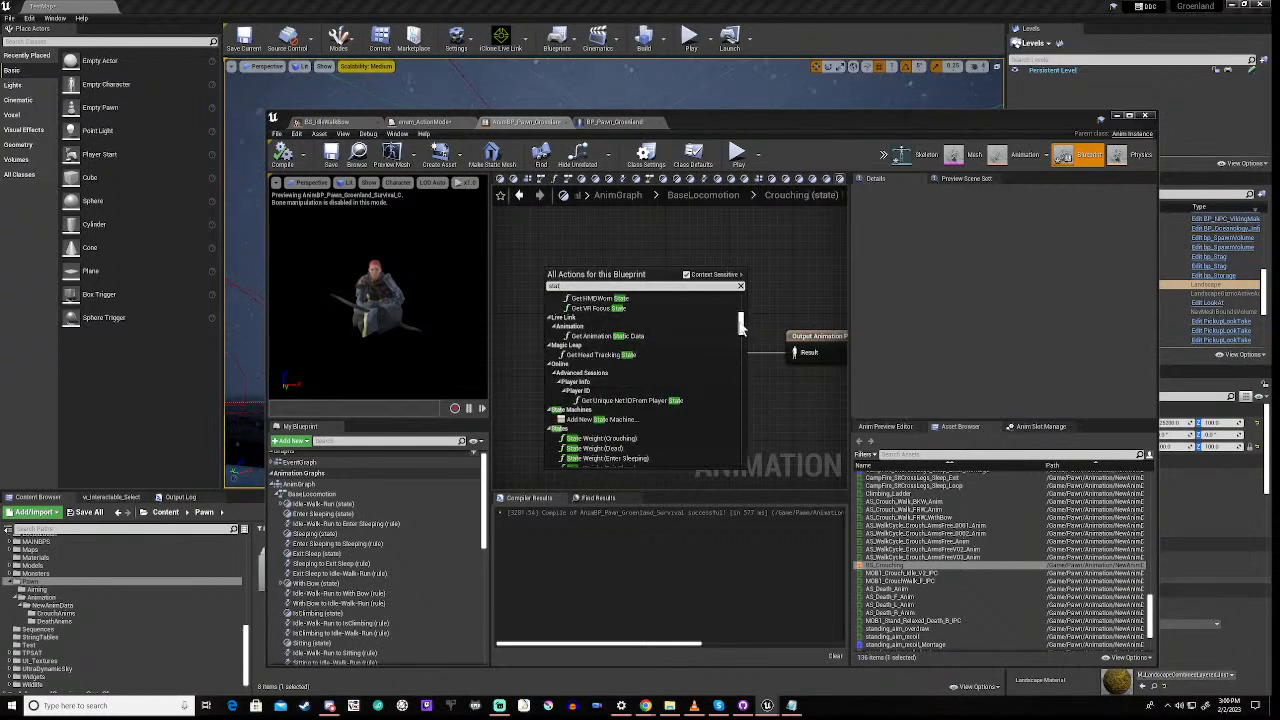
{"action": "mouse_move", "coordinate": [741, 323]}
{"action": "left_mouse_down"}
{"action": "mouse_move", "coordinate": [743, 464]}
{"action": "mouse_move", "coordinate": [746, 323]}
{"action": "left_mouse_up"}
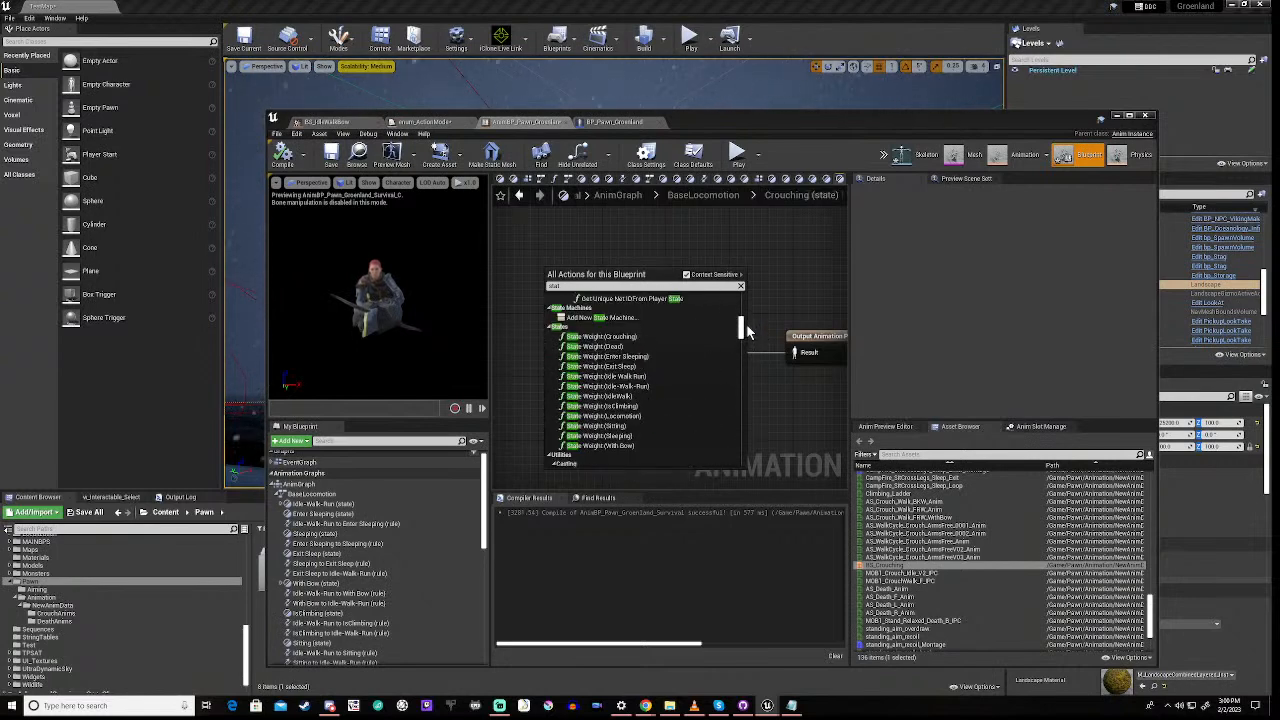
{"action": "left_click", "coordinate": [601, 318]}
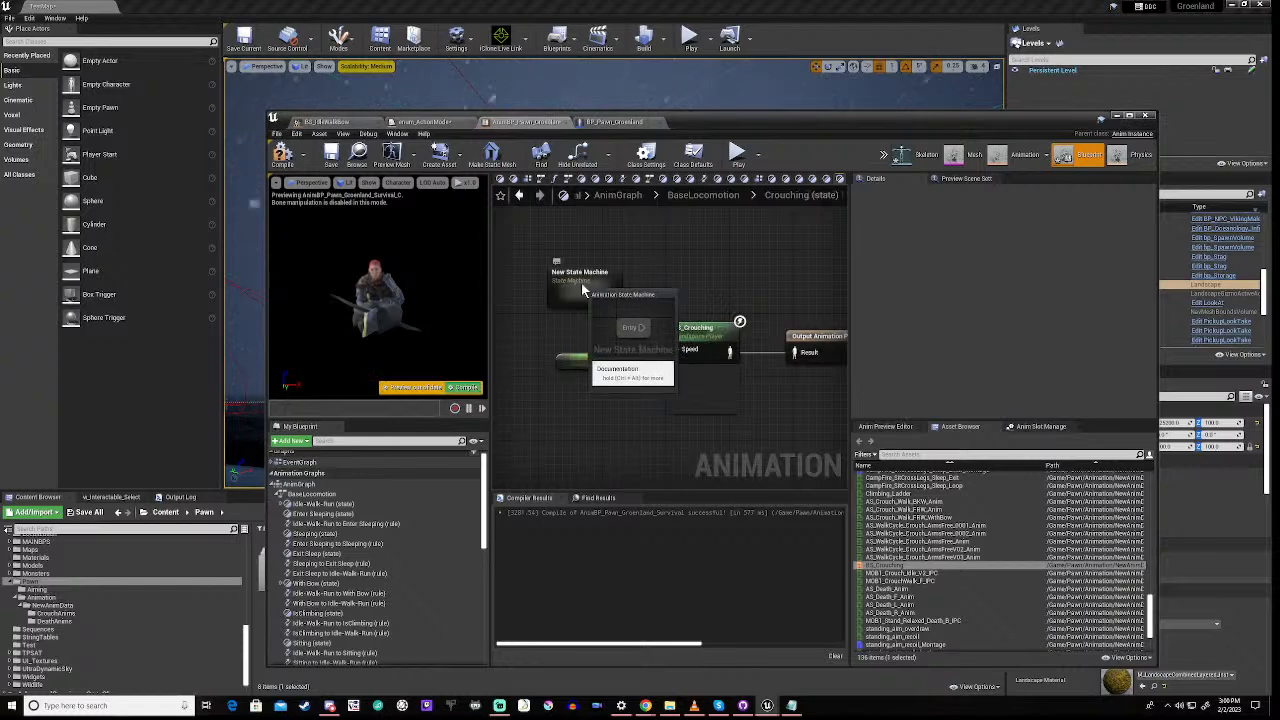
Rename the new state machine as Crouching
{"action": "left_click", "coordinate": [583, 285]}
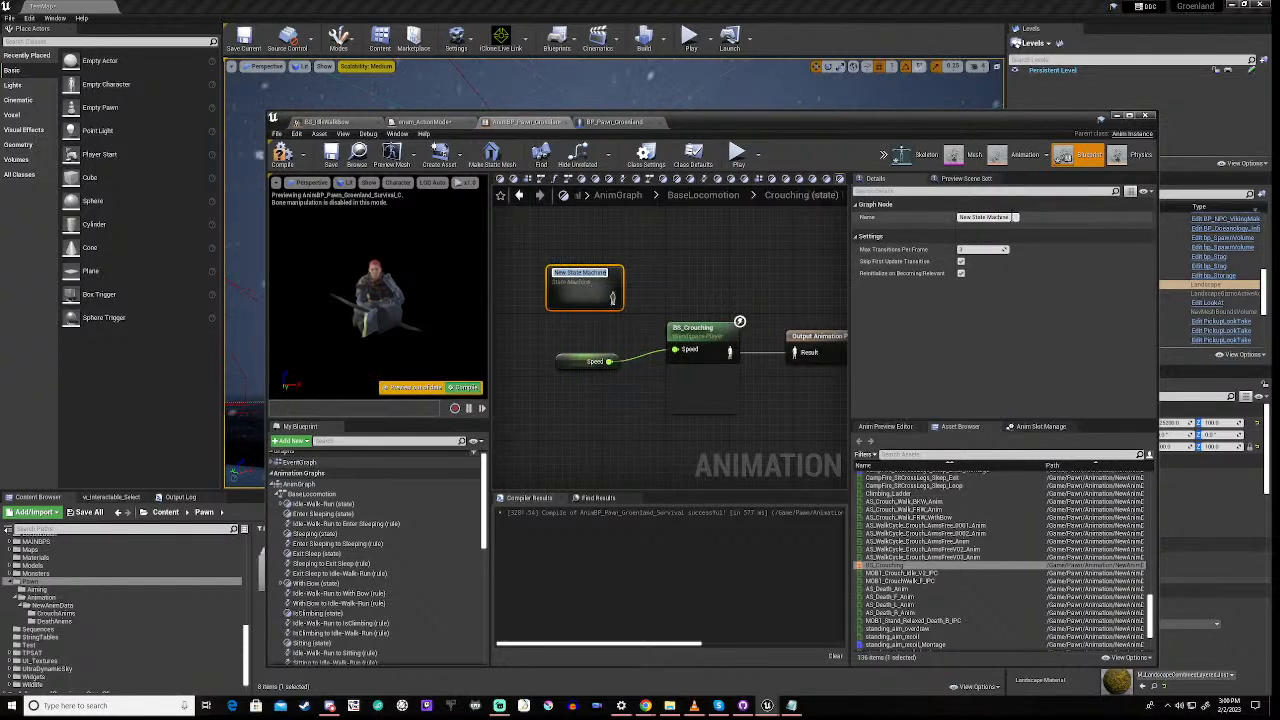
{"action": "left_click", "coordinate": [1015, 217]}
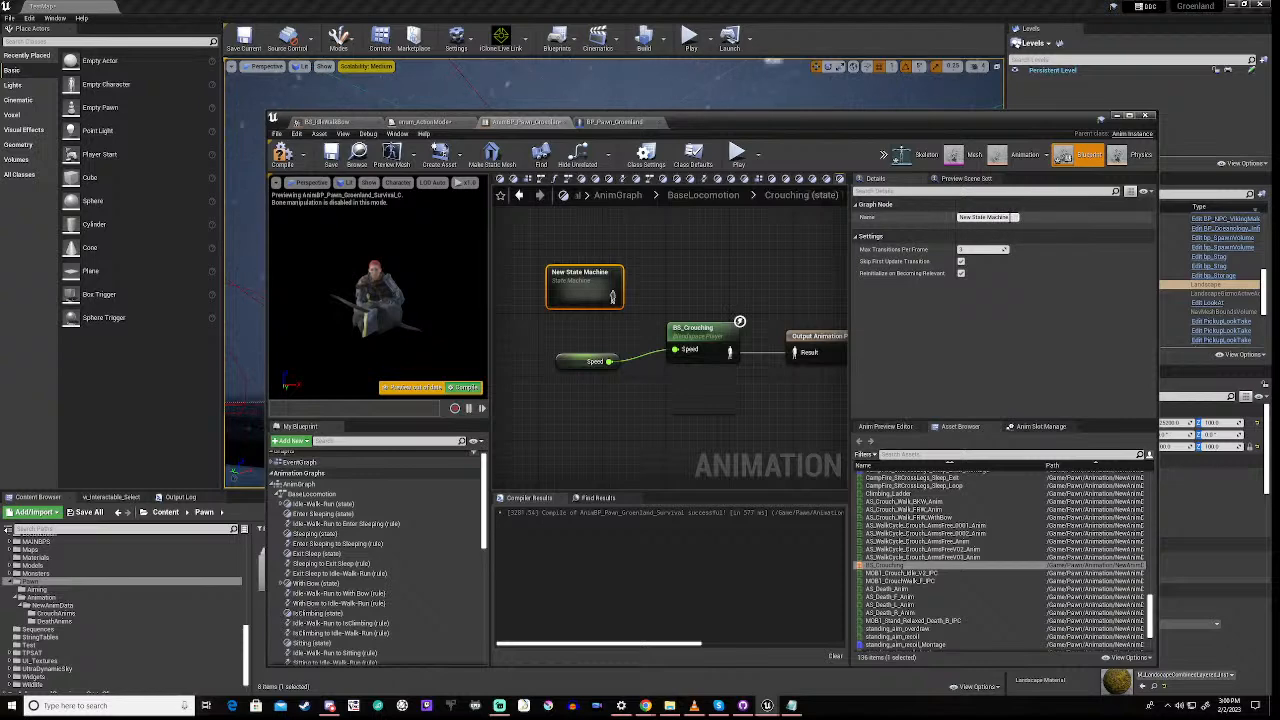
{"action": "left_click_drag", "start_coordinate": [1012, 217], "coordinate": [947, 218]}
{"action": "type", "text": "D"}
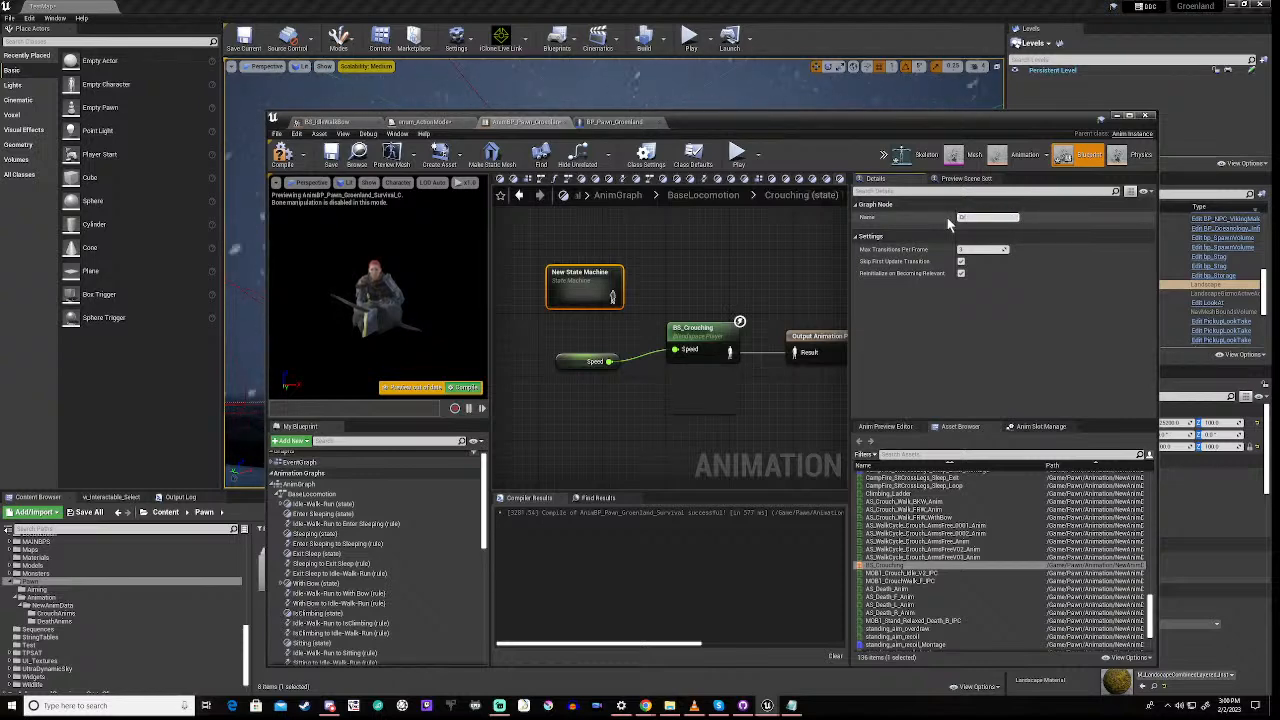
{"action": "type", "text": "rouching"}
{"action": "key", "text": "Return"}
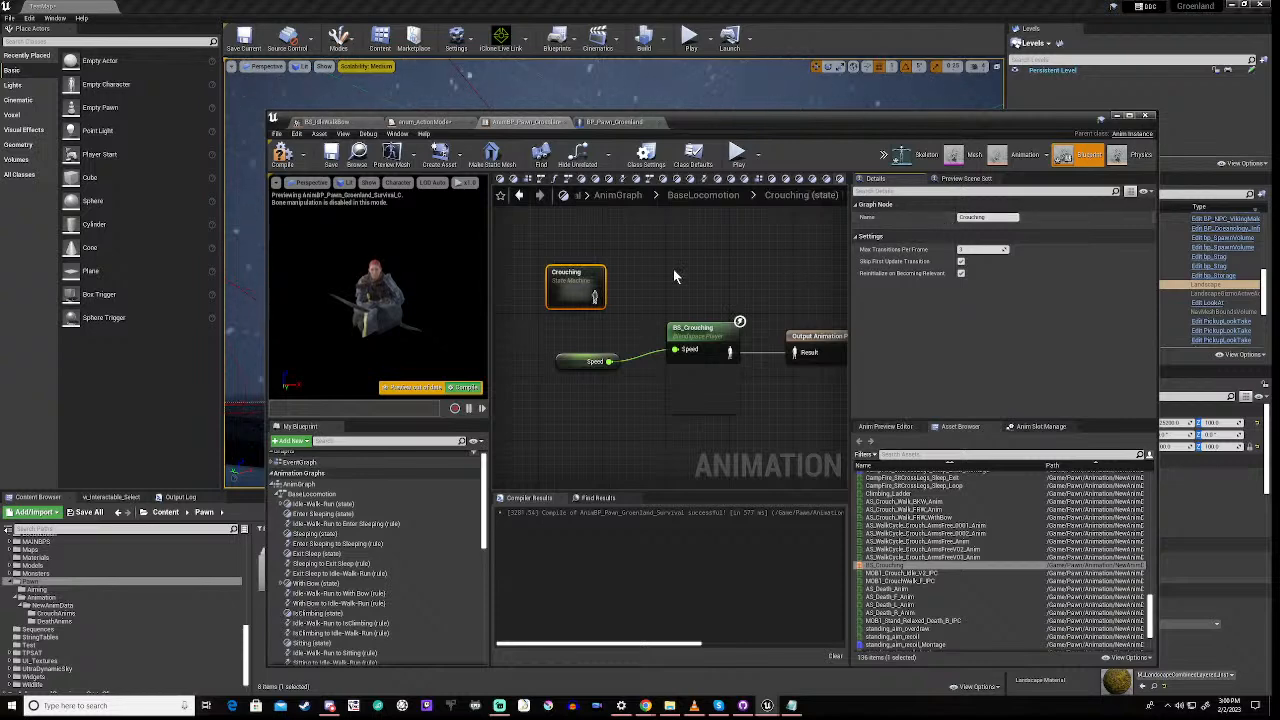
Remove the Speed and BS_Crouching nodes and connect the Crouching state machine to Output Animation Pose's Result
{"action": "right_click_drag", "start_coordinate": [673, 269], "coordinate": [643, 236]}
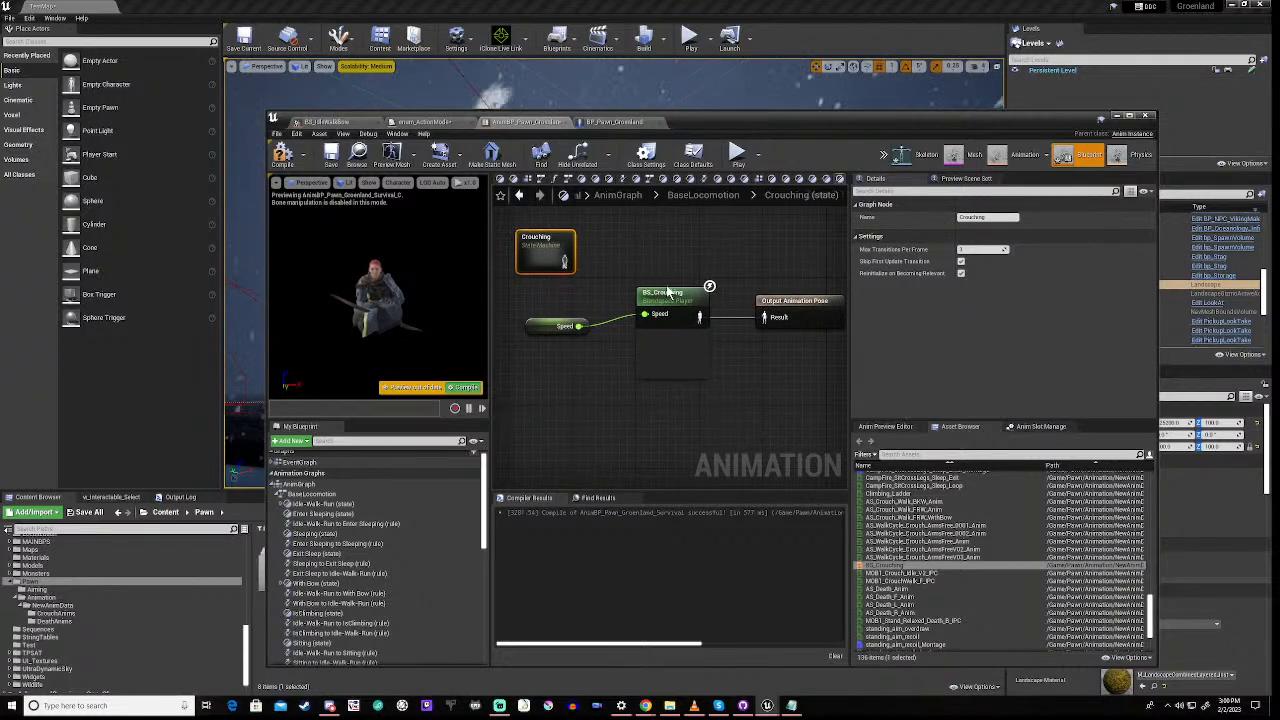
{"action": "left_click", "coordinate": [678, 318]}
{"action": "left_click_drag", "start_coordinate": [678, 318], "coordinate": [678, 337]}
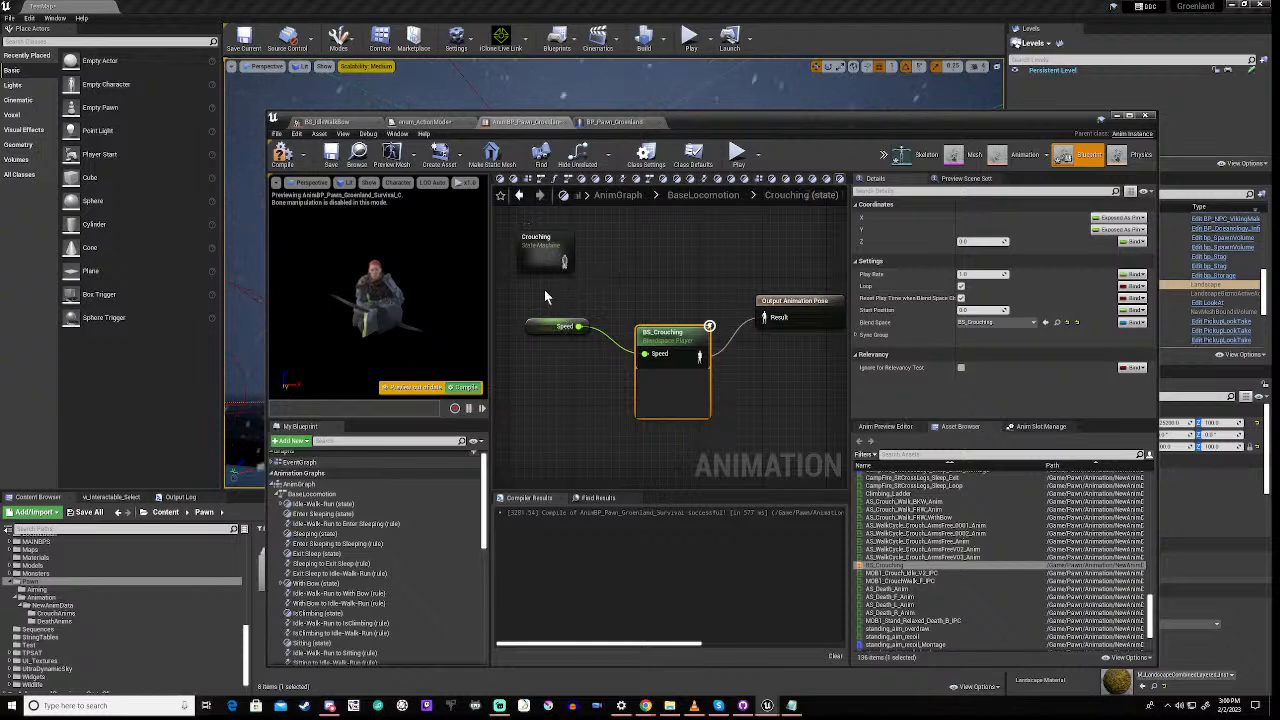
{"action": "left_click_drag", "start_coordinate": [545, 291], "coordinate": [711, 421]}
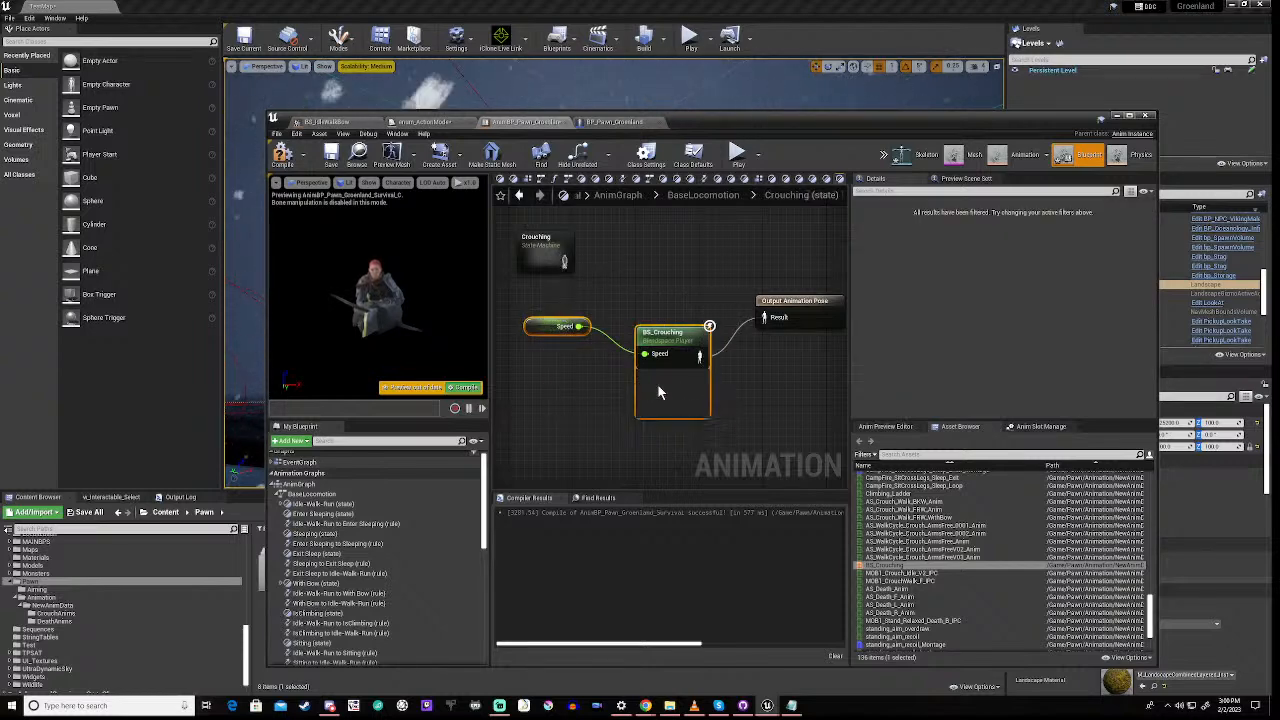
{"action": "key", "text": "Delete"}
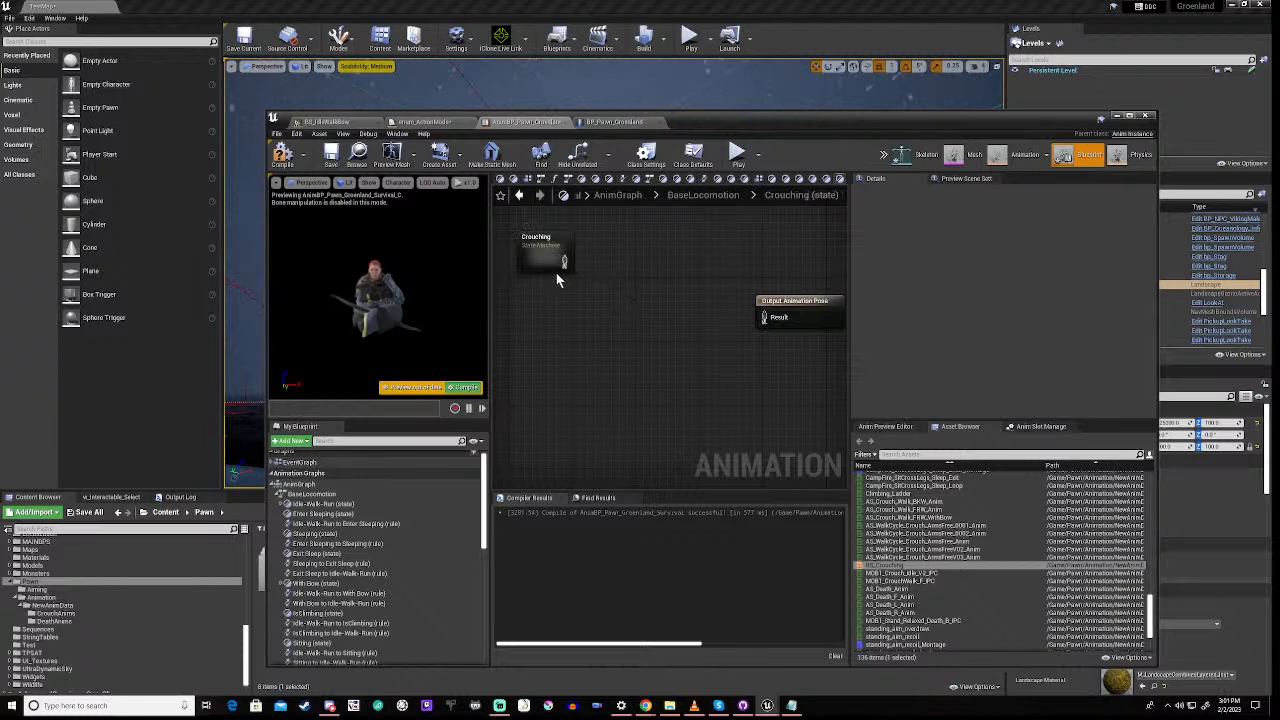
{"action": "left_click_drag", "start_coordinate": [563, 262], "coordinate": [764, 317]}
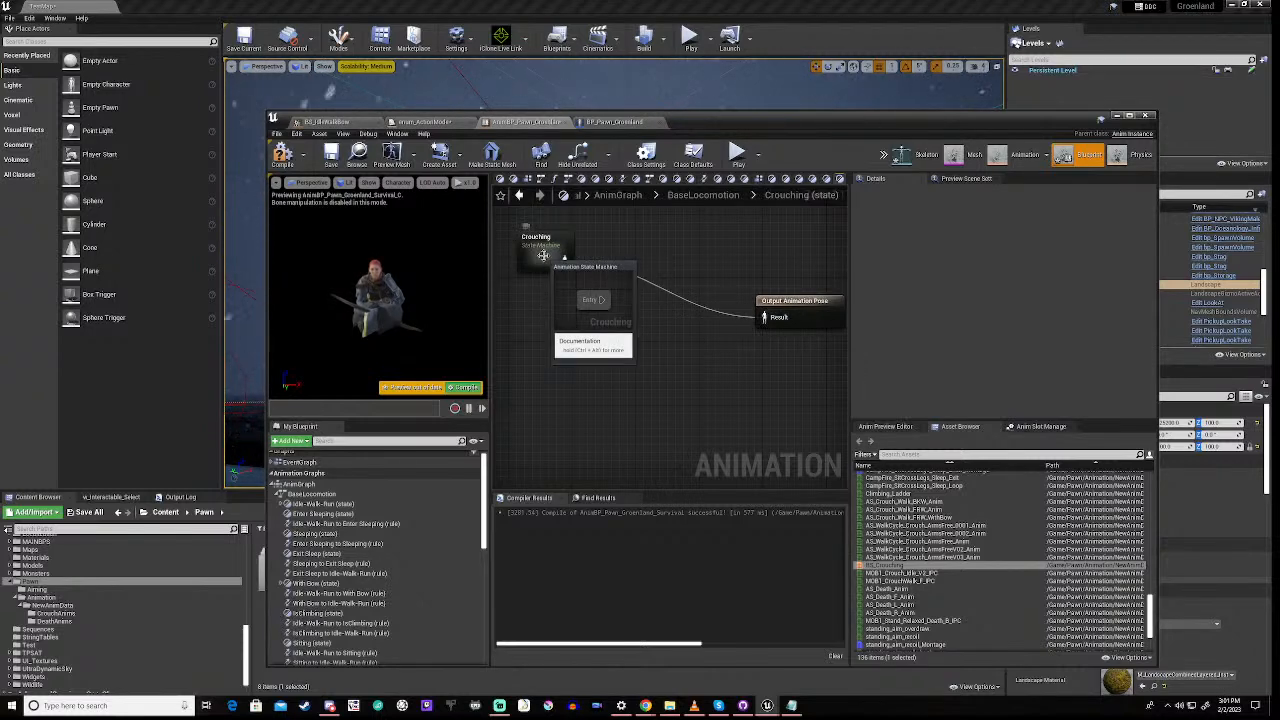
Inside the Crouching state machine, add a state named IdleWalk connected from Entry and open its graph
{"action": "double_click", "coordinate": [543, 255]}
{"action": "right_click_drag", "start_coordinate": [714, 380], "coordinate": [576, 362]}
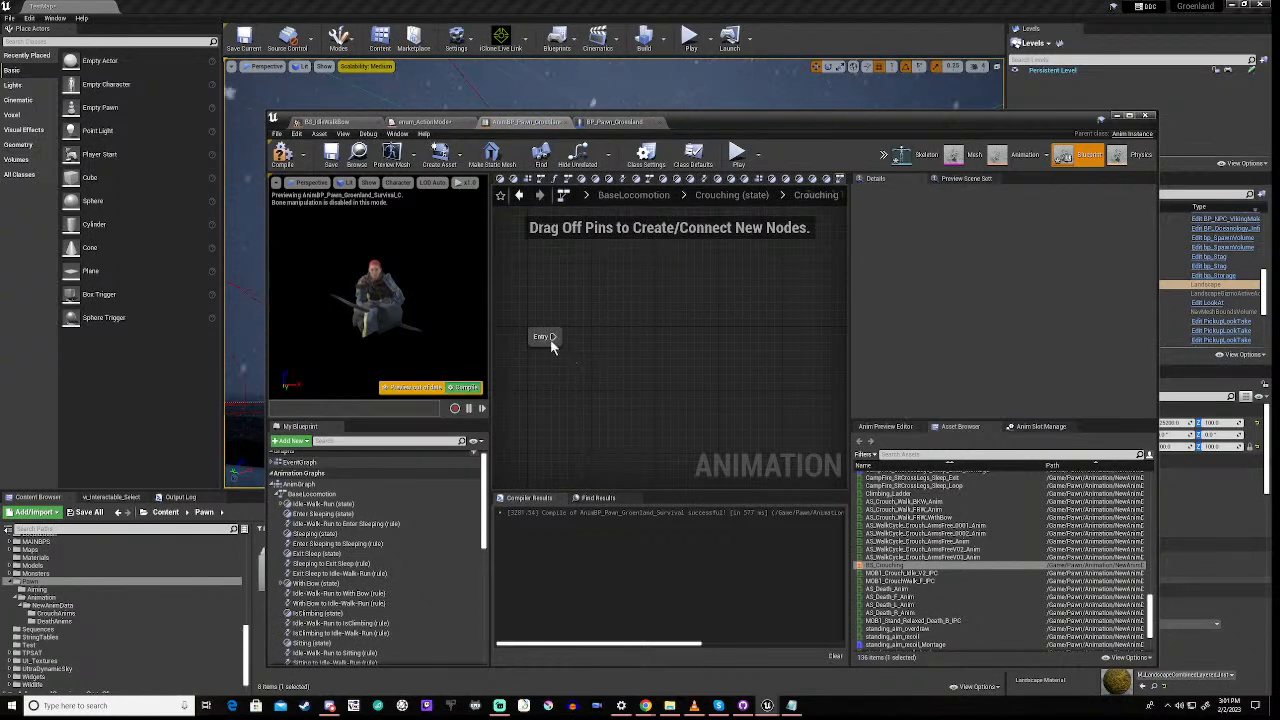
{"action": "left_click_drag", "start_coordinate": [552, 336], "coordinate": [706, 340]}
{"action": "left_click", "coordinate": [739, 367]}
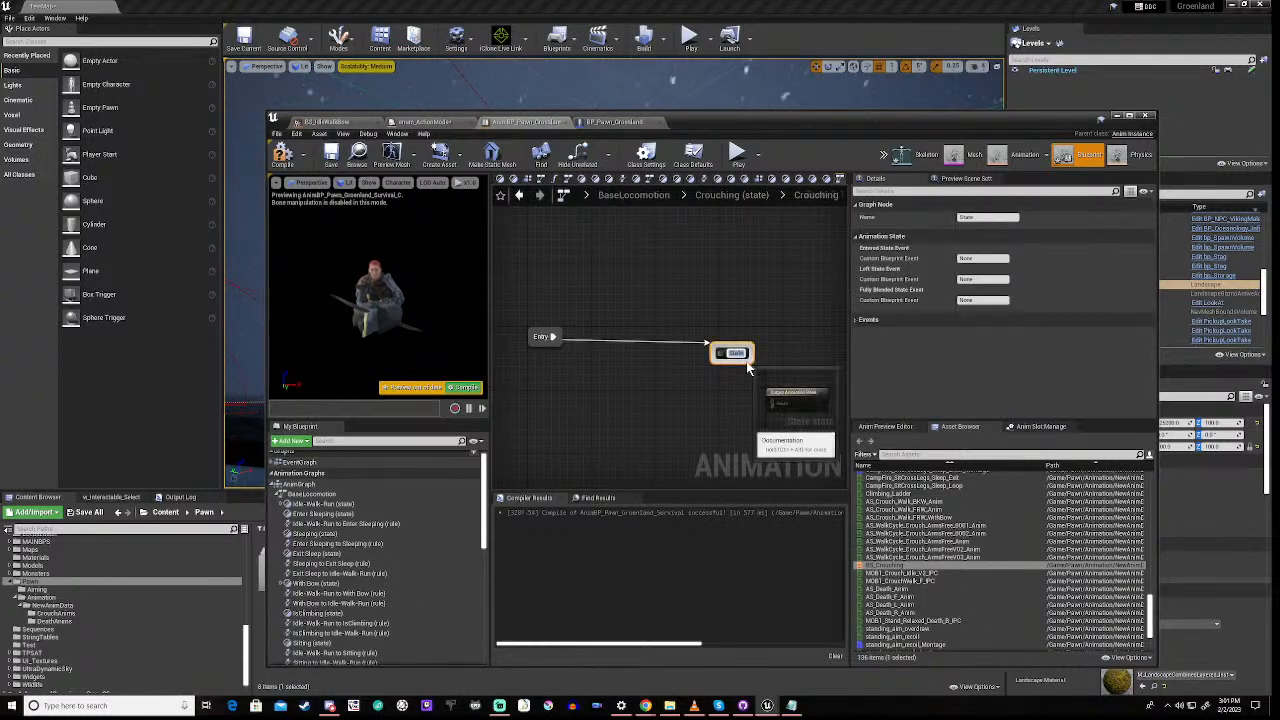
{"action": "type", "text": "Idle"}
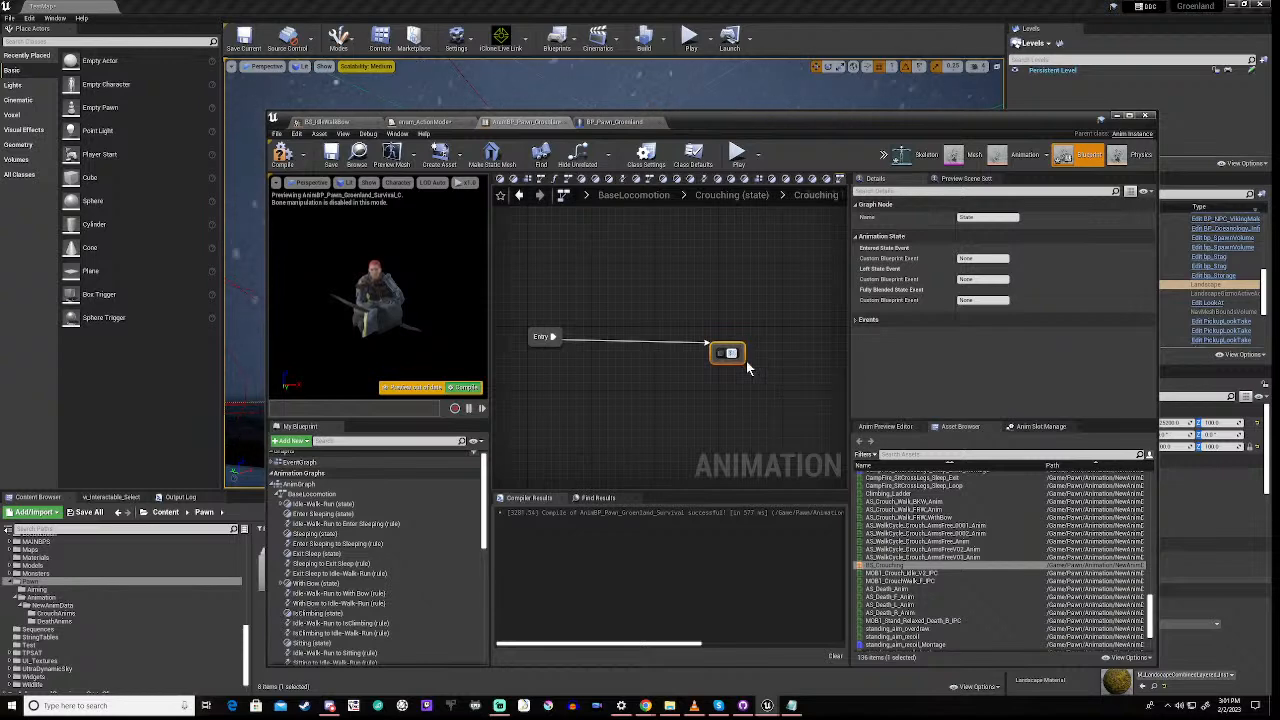
{"action": "type", "text": "Walk"}
{"action": "key", "text": "Return"}
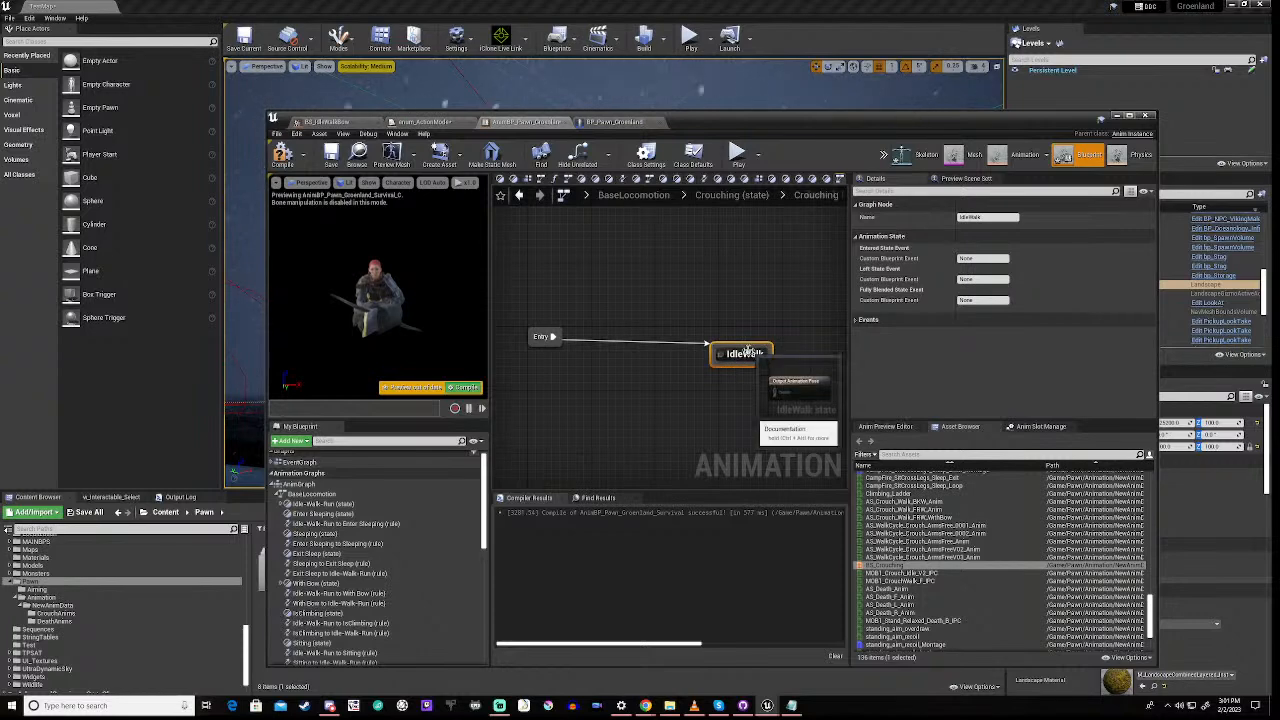
{"action": "double_click", "coordinate": [745, 353]}
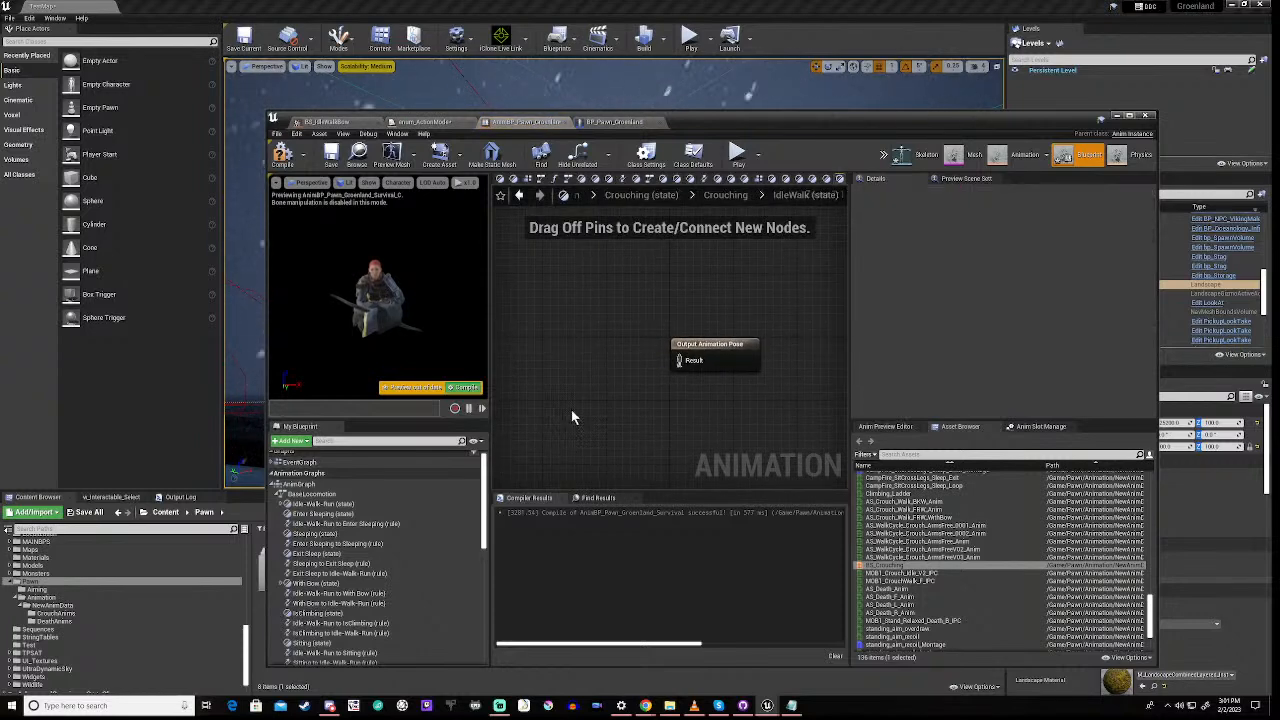
Paste the Speed and BS_Crouching nodes into the IdleWalk state and connect BS_Crouching to Output Animation Pose's Result
{"action": "right_click_drag", "start_coordinate": [572, 413], "coordinate": [703, 388]}
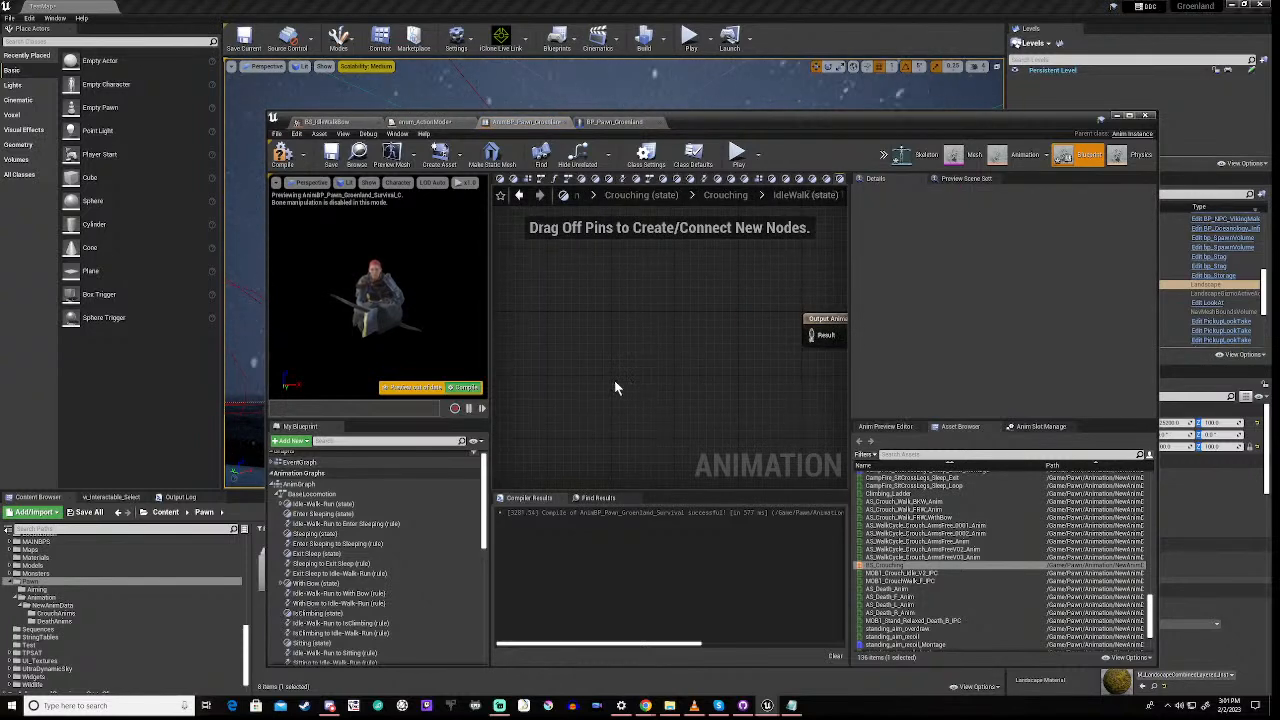
{"action": "key", "text": "ctrl+v"}
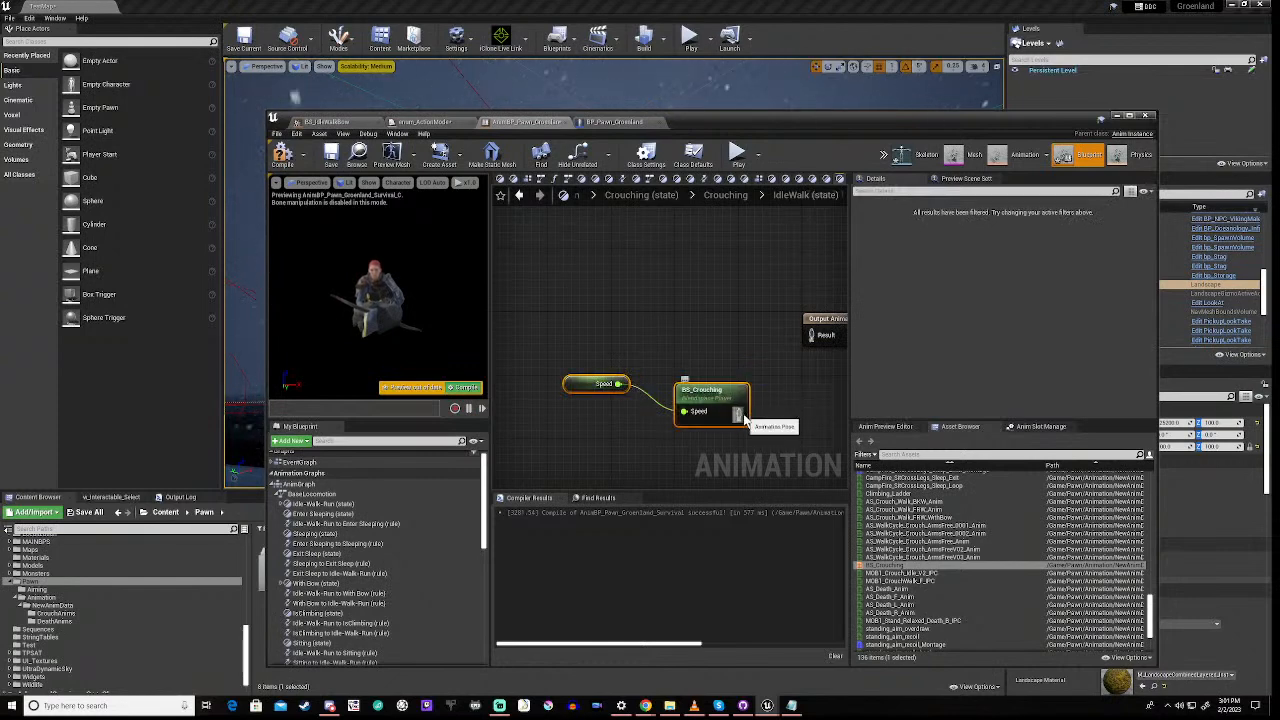
{"action": "left_click_drag", "start_coordinate": [738, 413], "coordinate": [811, 335]}
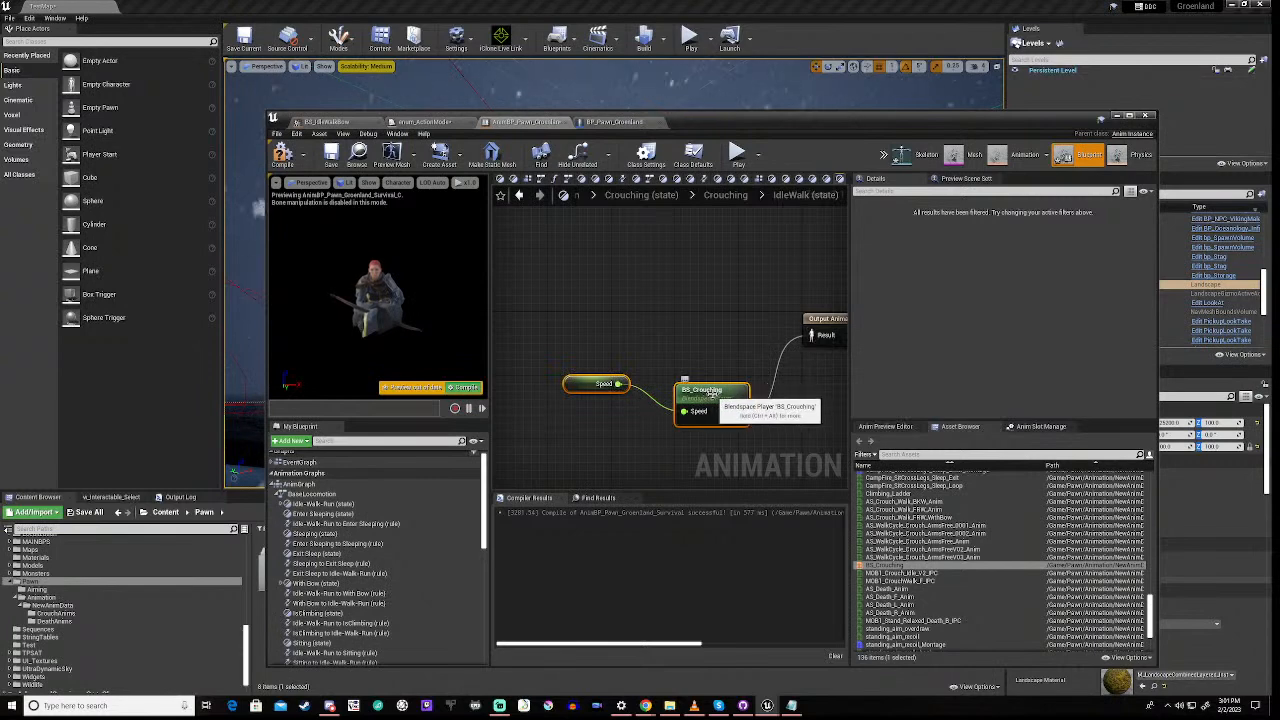
Line up the Speed and BS_Crouching nodes in a row with the Output Animation Pose node
{"action": "left_click_drag", "start_coordinate": [716, 399], "coordinate": [717, 320]}
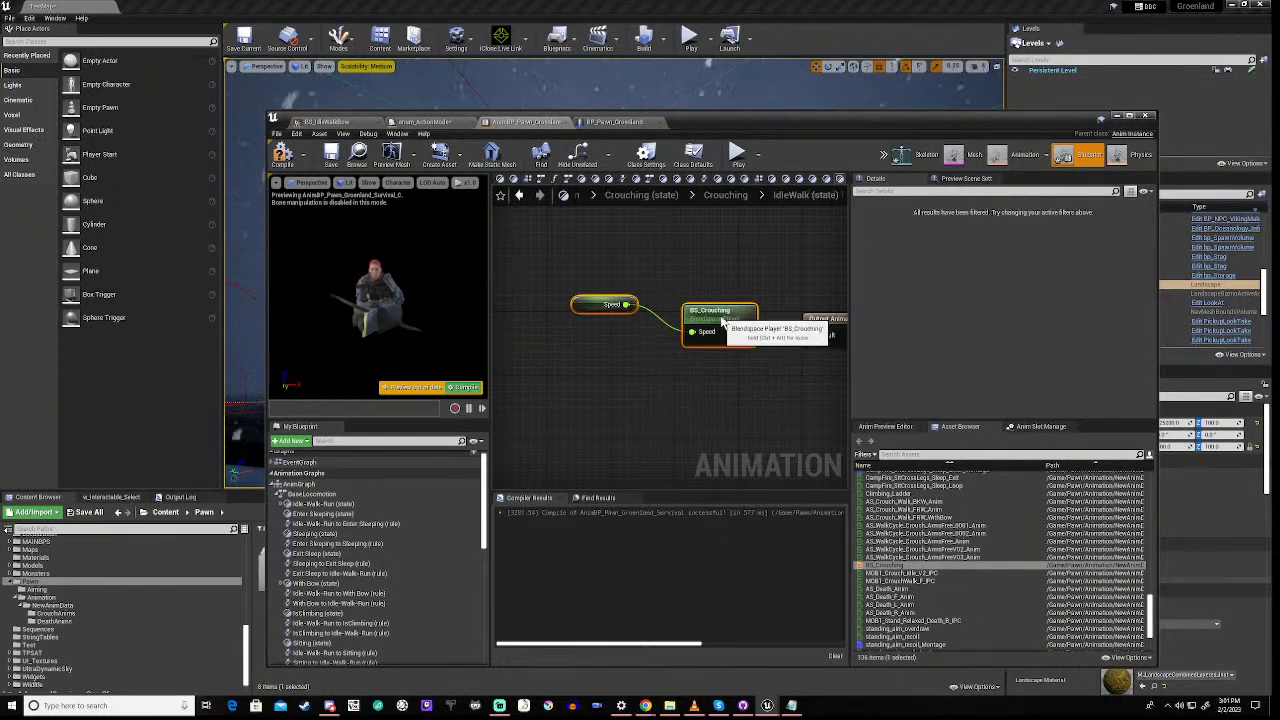
{"action": "left_click", "coordinate": [587, 341]}
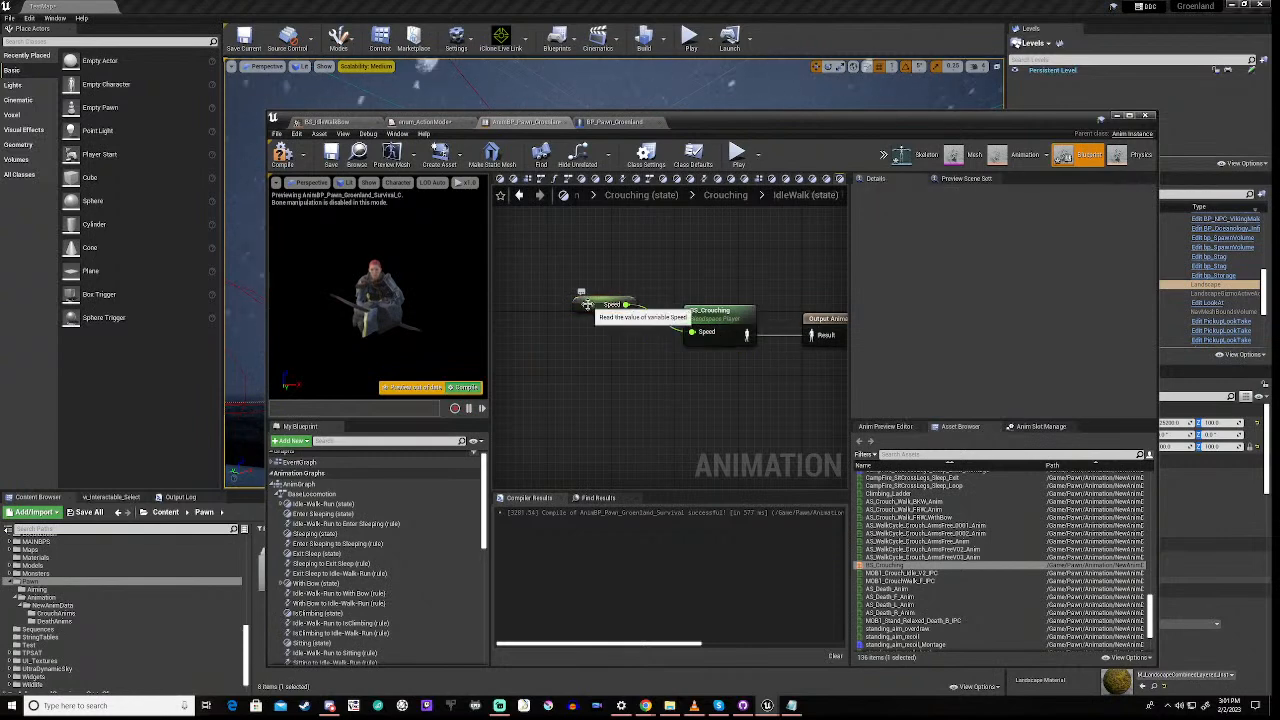
{"action": "left_click_drag", "start_coordinate": [588, 310], "coordinate": [604, 342]}
{"action": "left_click", "coordinate": [648, 407]}
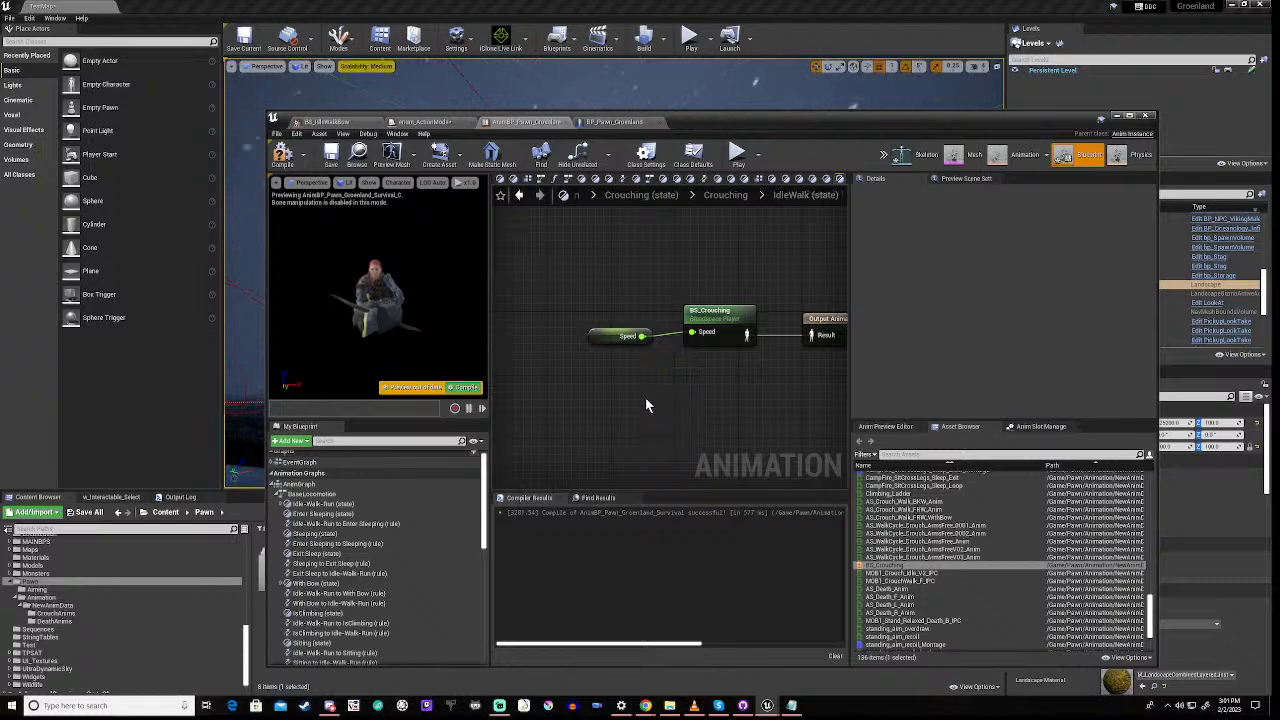
{"action": "right_click_drag", "start_coordinate": [731, 395], "coordinate": [669, 402]}
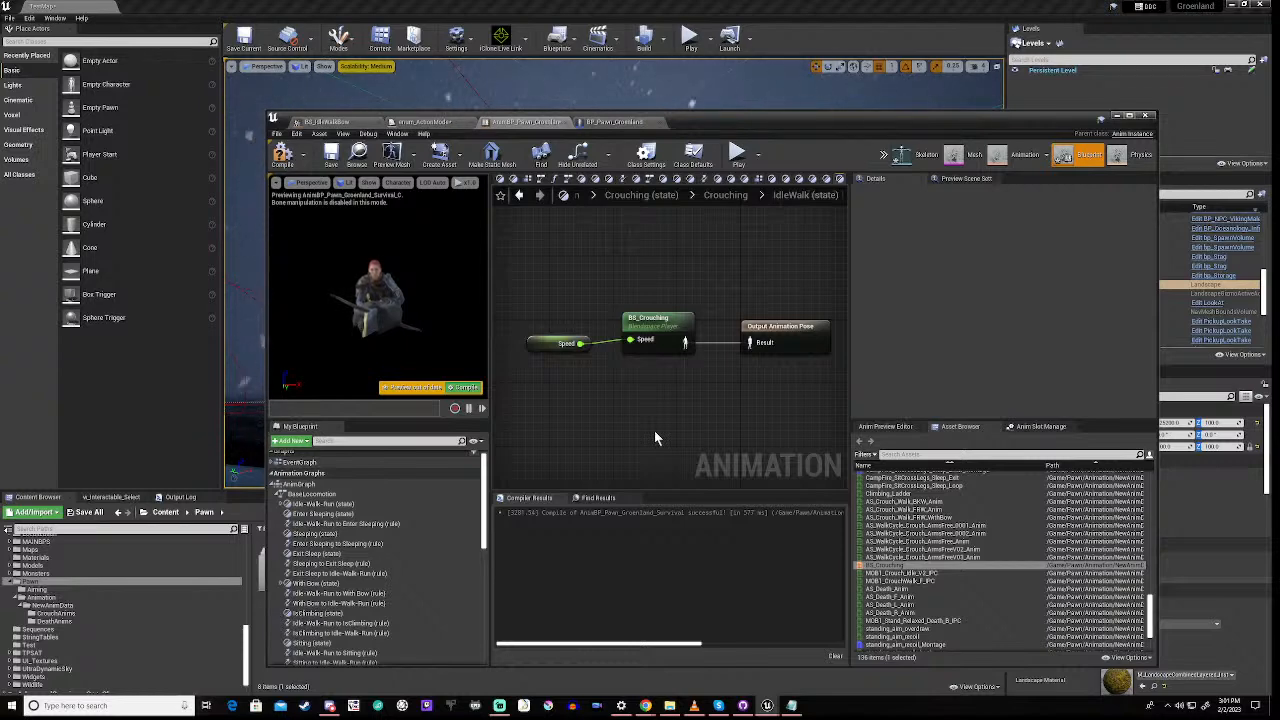
Return to BaseLocomotion's Crouching state and align the Crouching state machine node with Output Animation Pose
{"action": "left_click", "coordinate": [728, 196]}
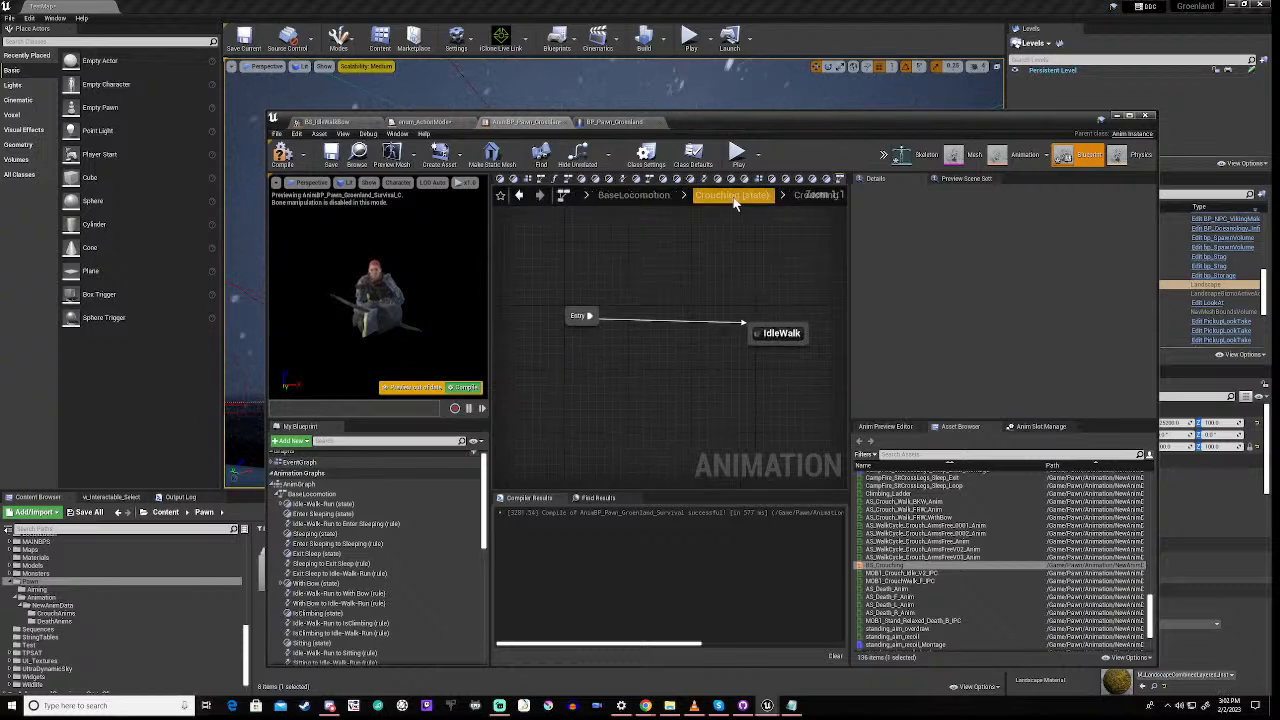
{"action": "left_click", "coordinate": [650, 196]}
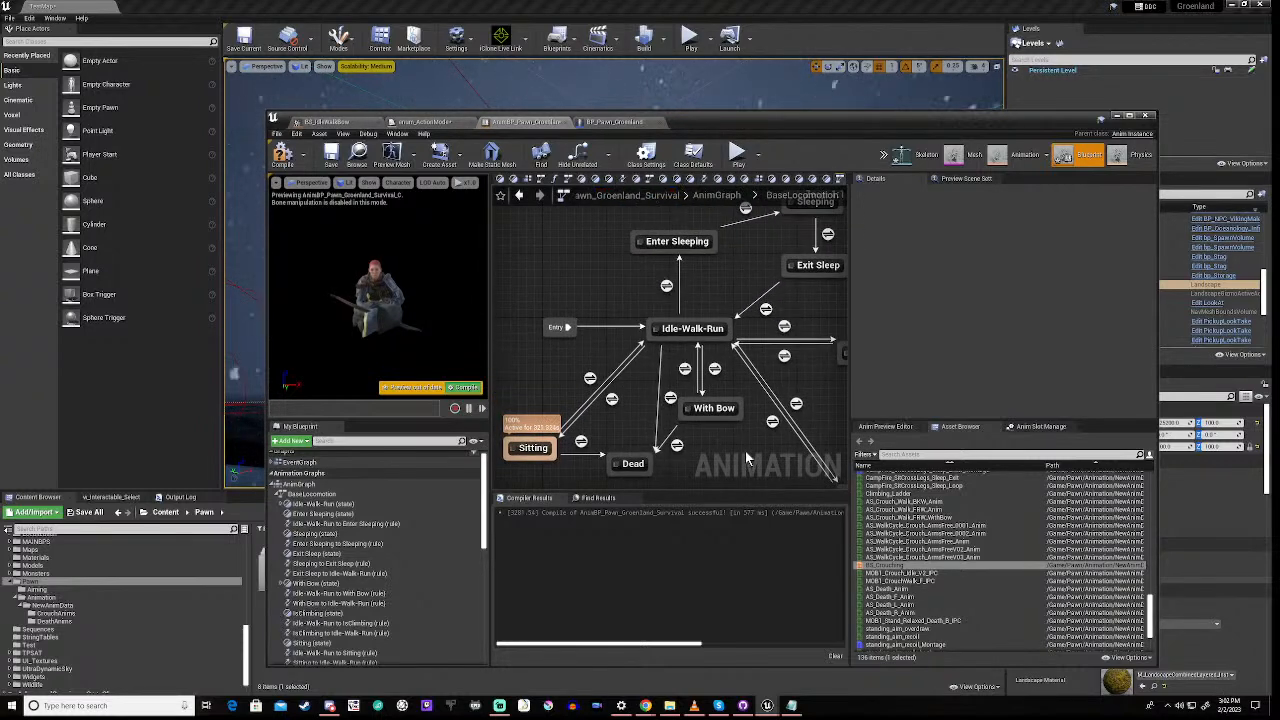
{"action": "right_click_drag", "start_coordinate": [745, 458], "coordinate": [598, 344]}
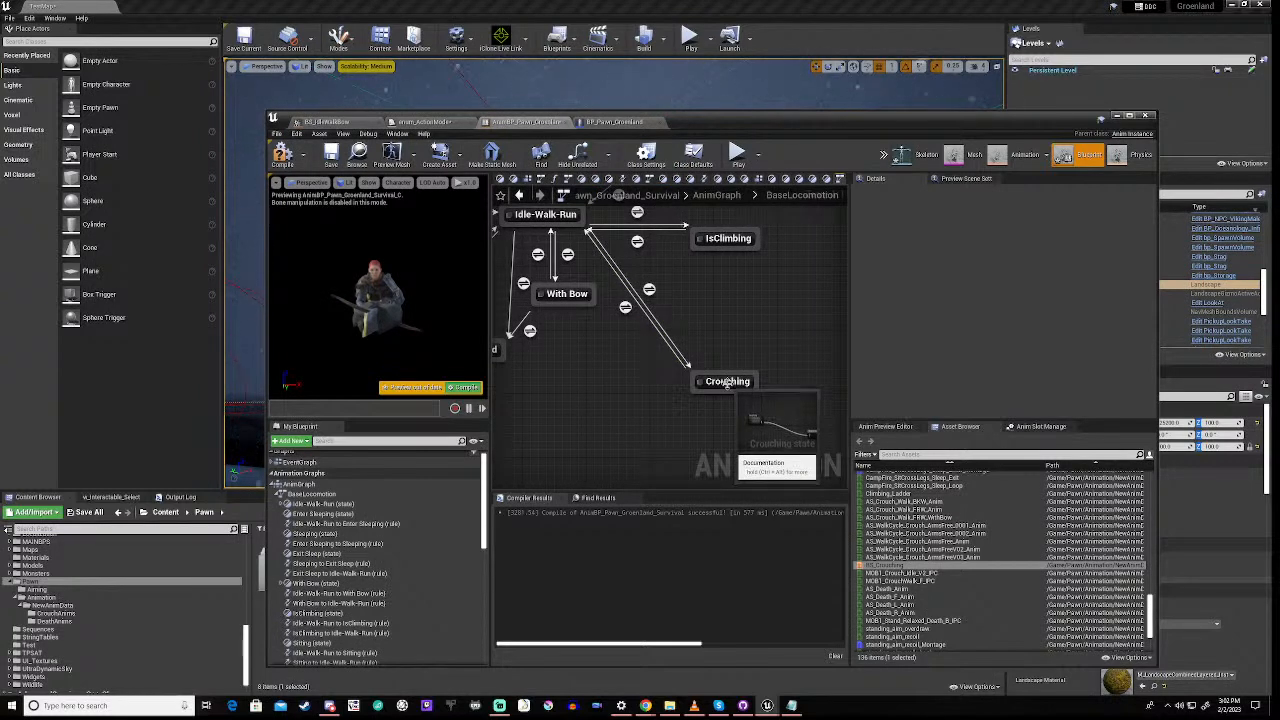
{"action": "double_click", "coordinate": [727, 383]}
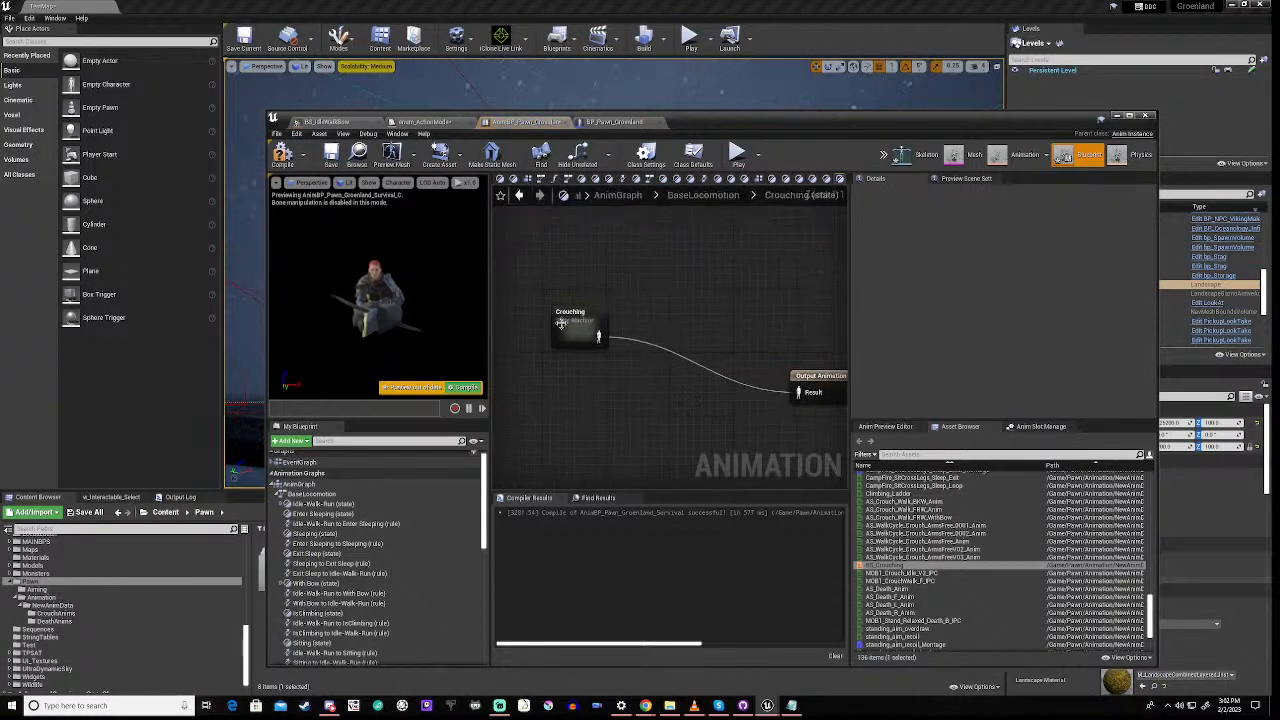
{"action": "left_click_drag", "start_coordinate": [570, 305], "coordinate": [581, 375]}
{"action": "right_click_drag", "start_coordinate": [590, 431], "coordinate": [577, 380]}
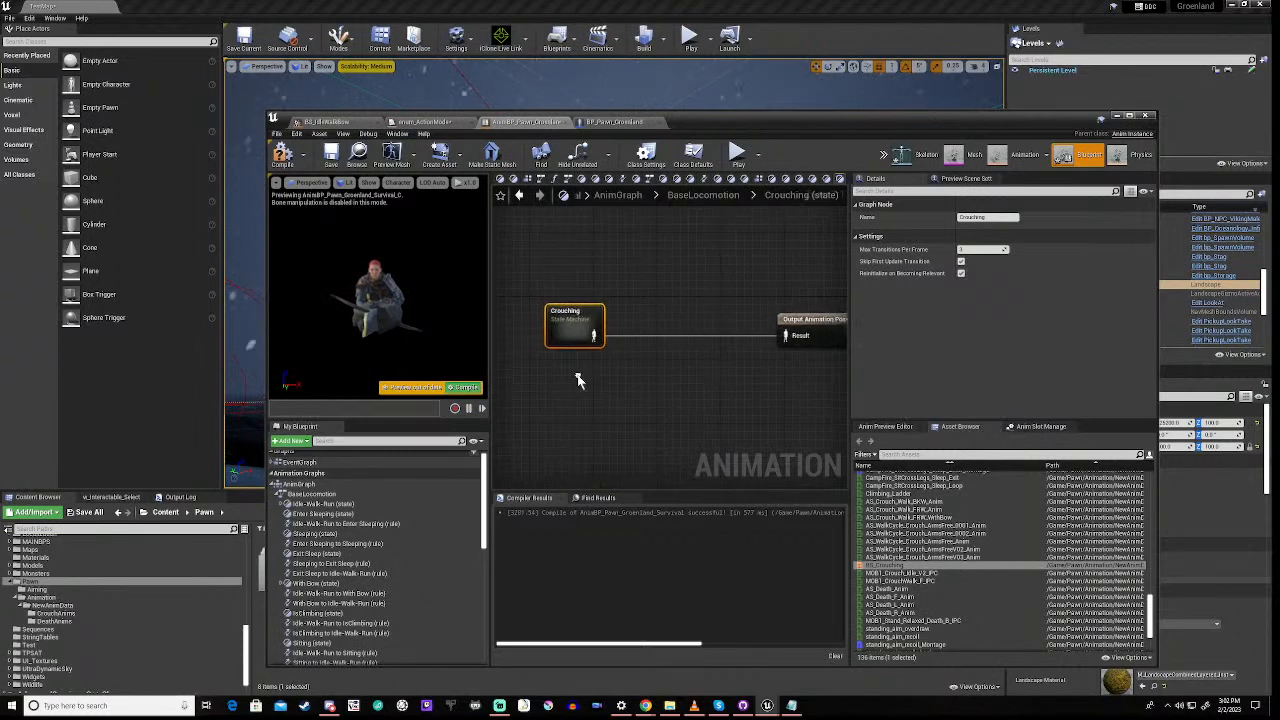
Try a Blend Bone By Channel node between the Crouching state machine and Output Animation Pose, and delete it
{"action": "right_click", "coordinate": [632, 398]}
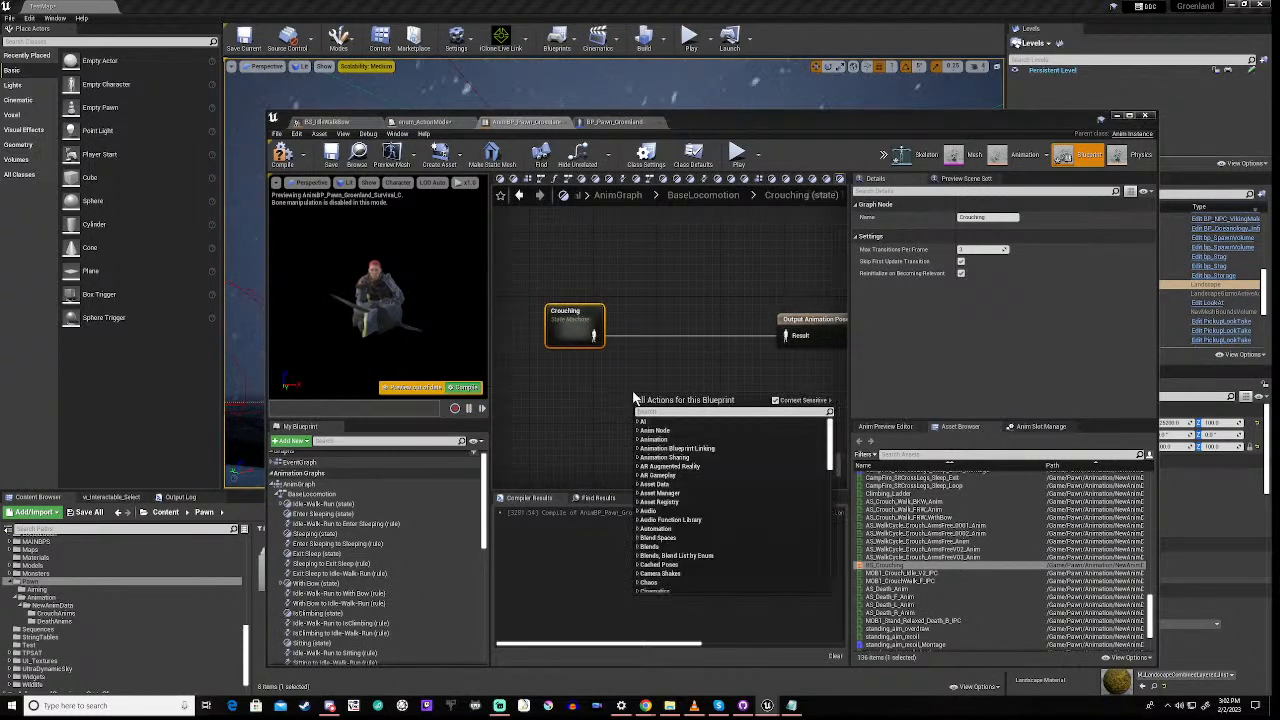
{"action": "type", "text": "blend"}
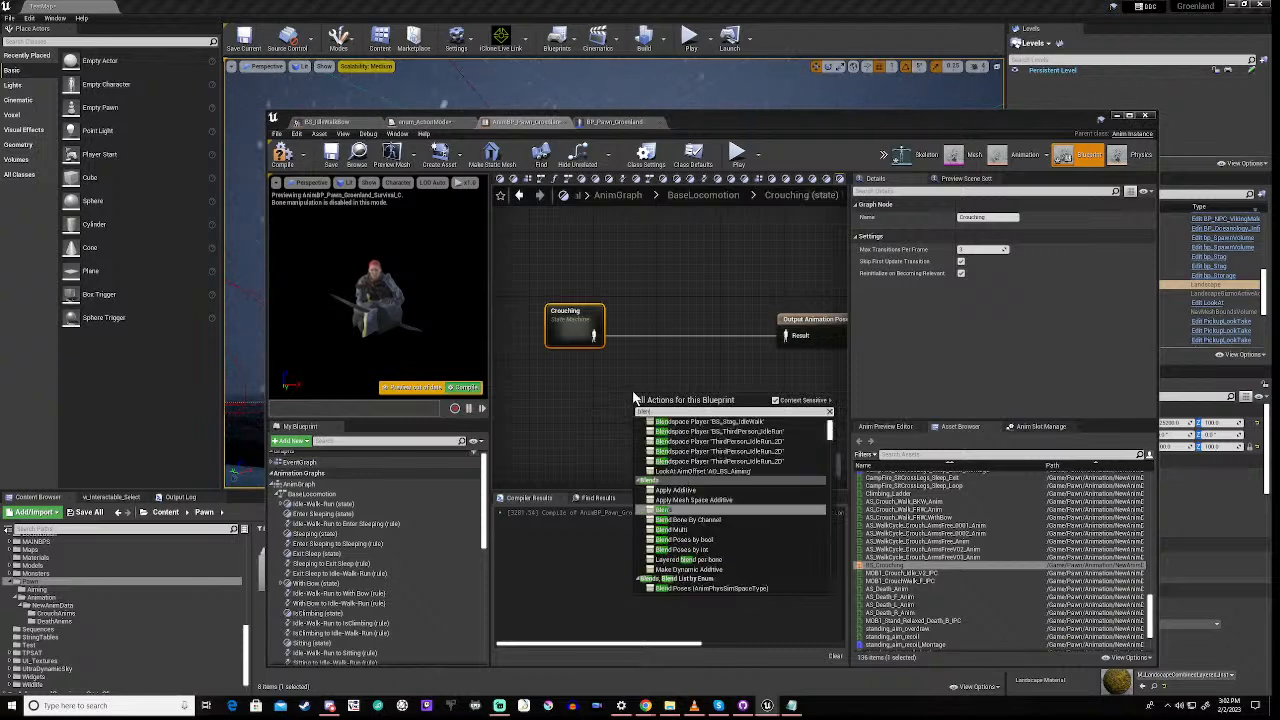
{"action": "type", "text": " bo"}
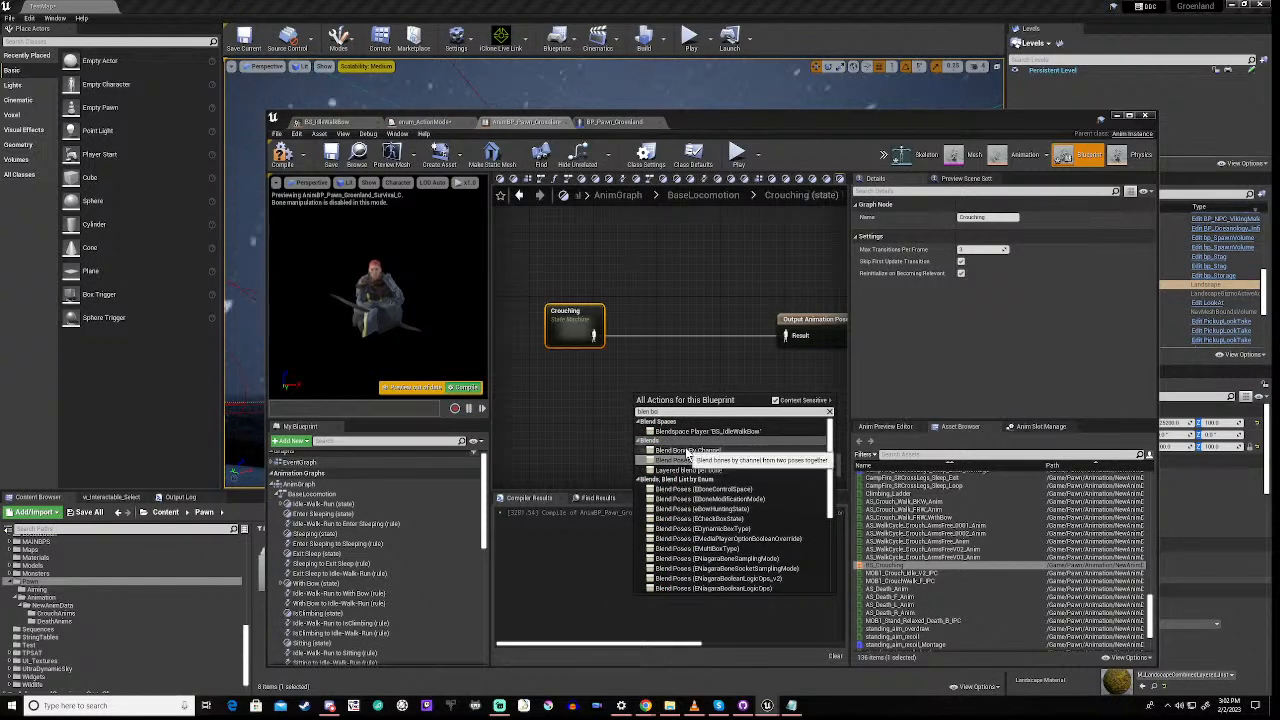
{"action": "left_click", "coordinate": [687, 453]}
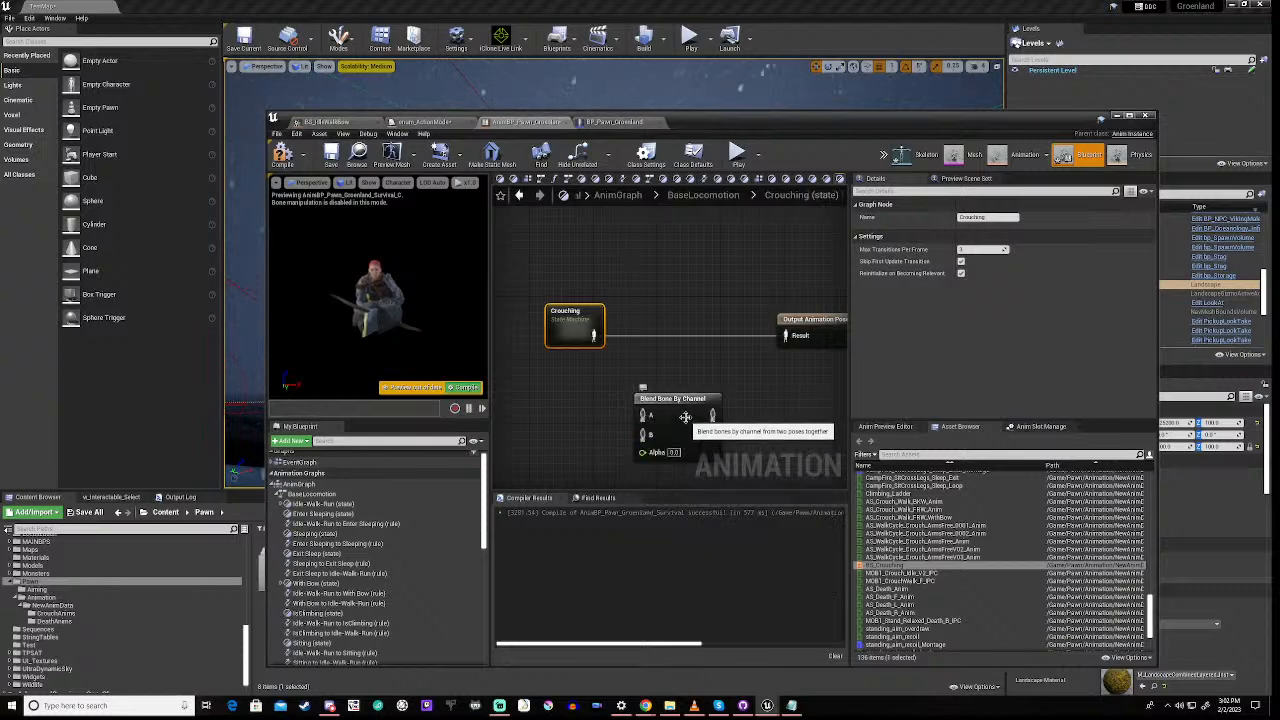
{"action": "left_click_drag", "start_coordinate": [695, 402], "coordinate": [709, 371]}
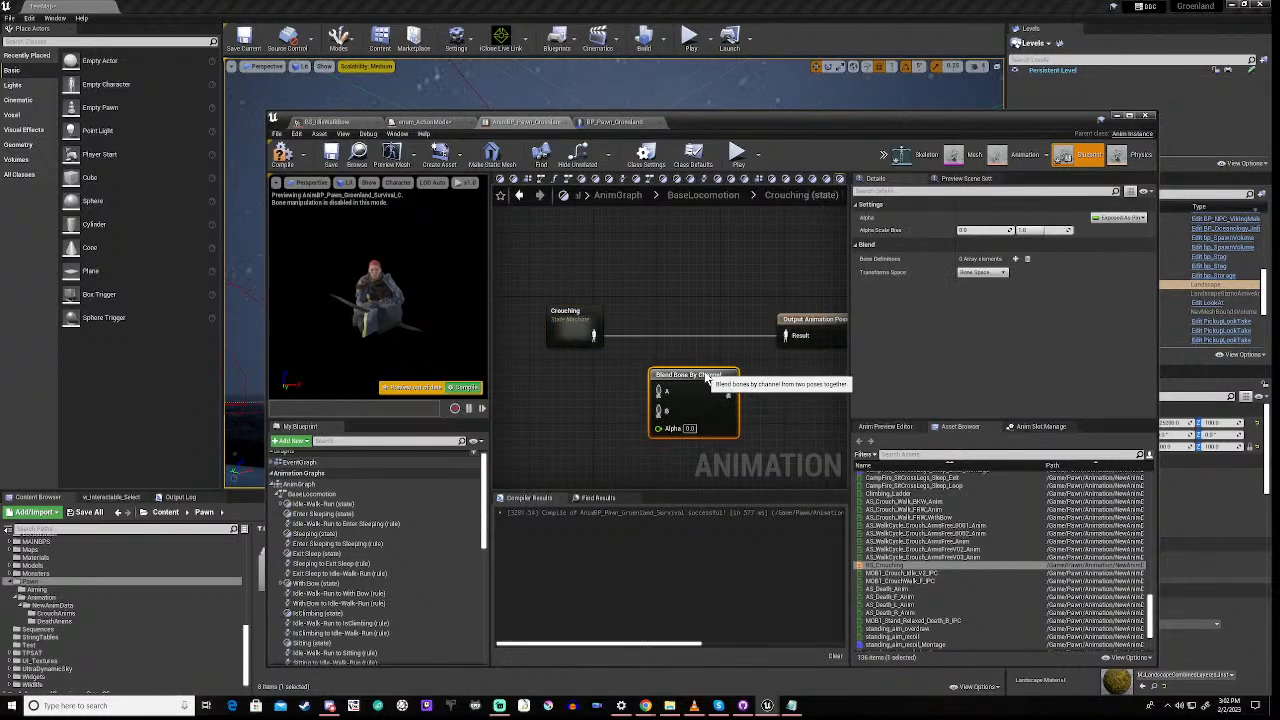
{"action": "right_click_drag", "start_coordinate": [616, 411], "coordinate": [642, 383]}
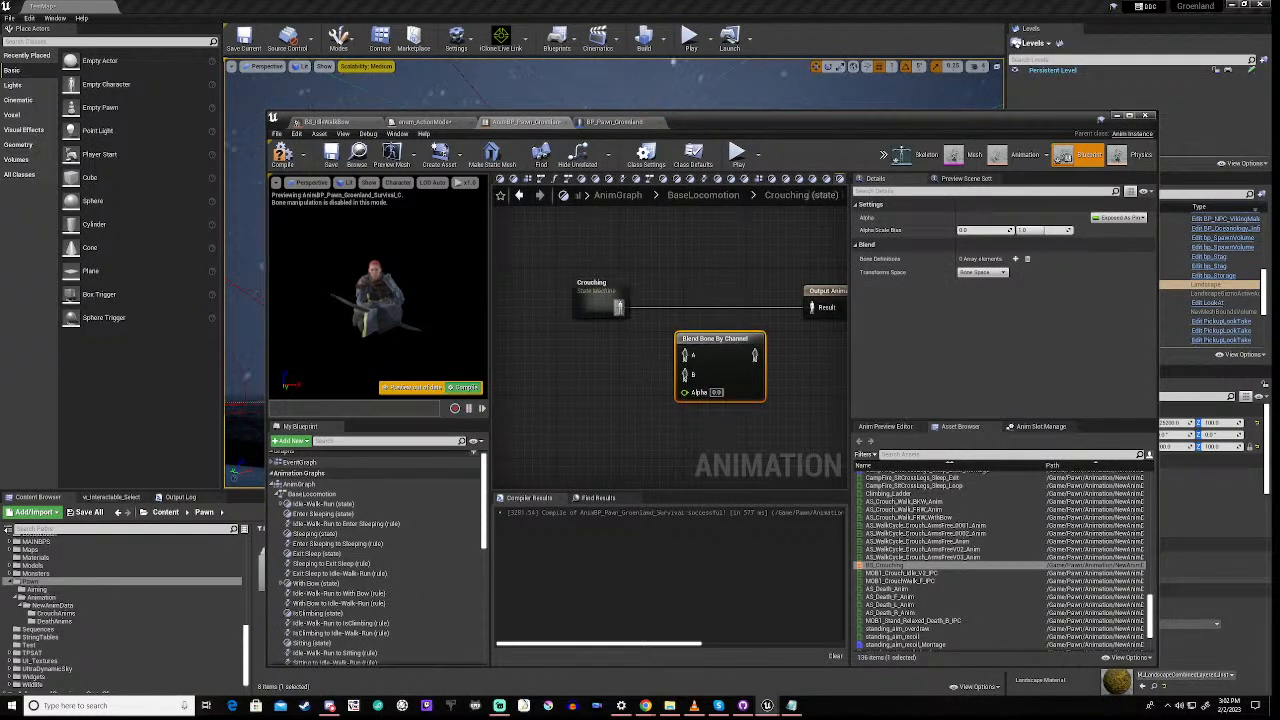
{"action": "left_click_drag", "start_coordinate": [618, 307], "coordinate": [811, 308]}
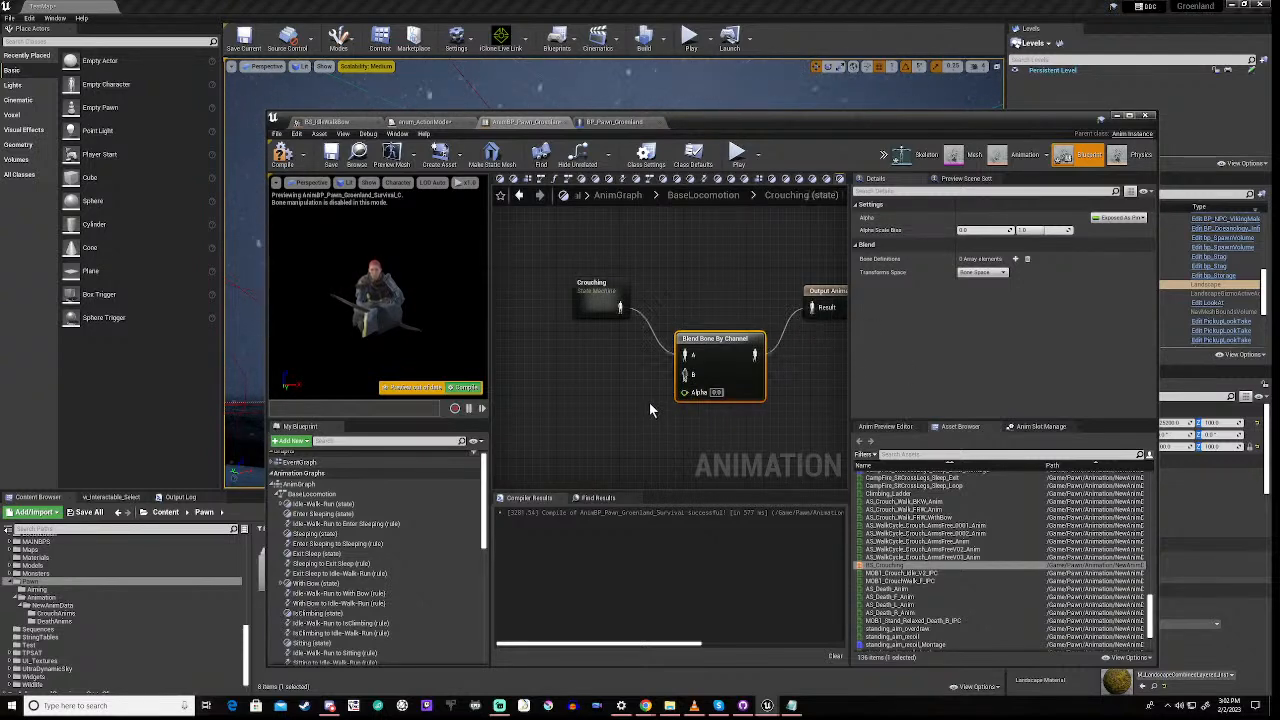
{"action": "mouse_move", "coordinate": [649, 402]}
{"action": "right_mouse_down"}
{"action": "mouse_move", "coordinate": [682, 351]}
{"action": "mouse_move", "coordinate": [663, 404]}
{"action": "right_mouse_up"}
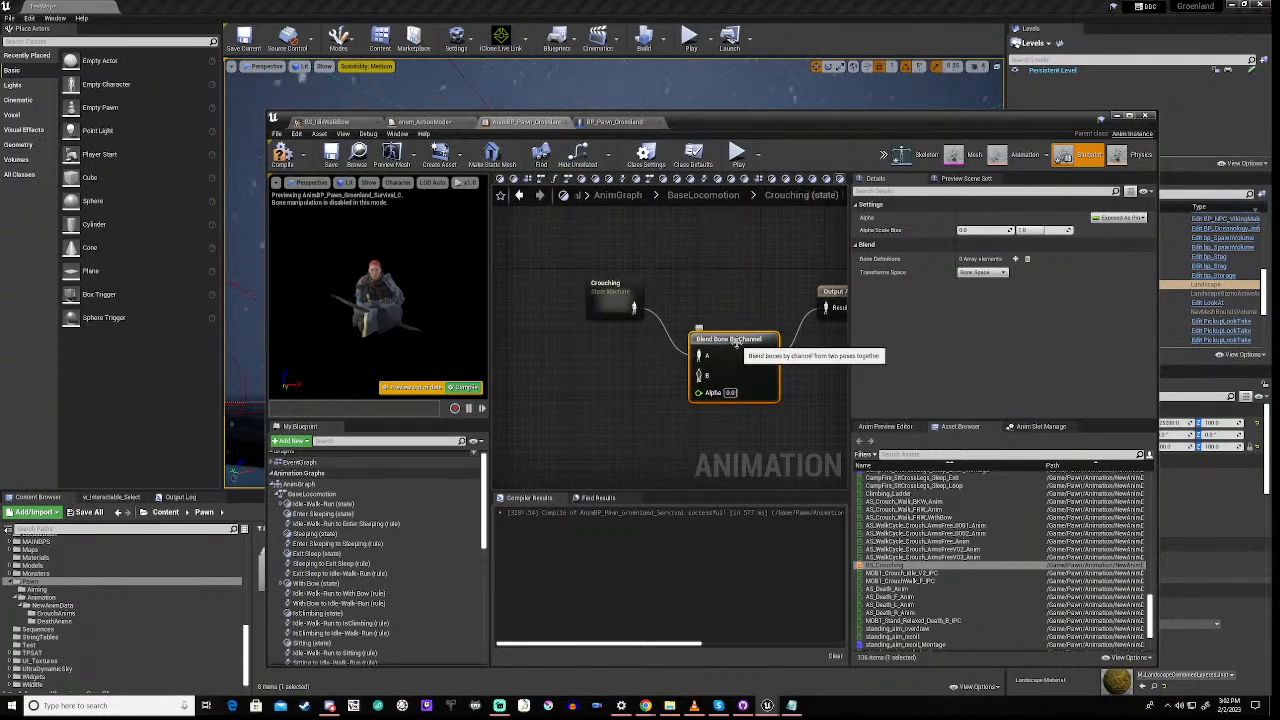
{"action": "left_click_drag", "start_coordinate": [734, 352], "coordinate": [736, 328]}
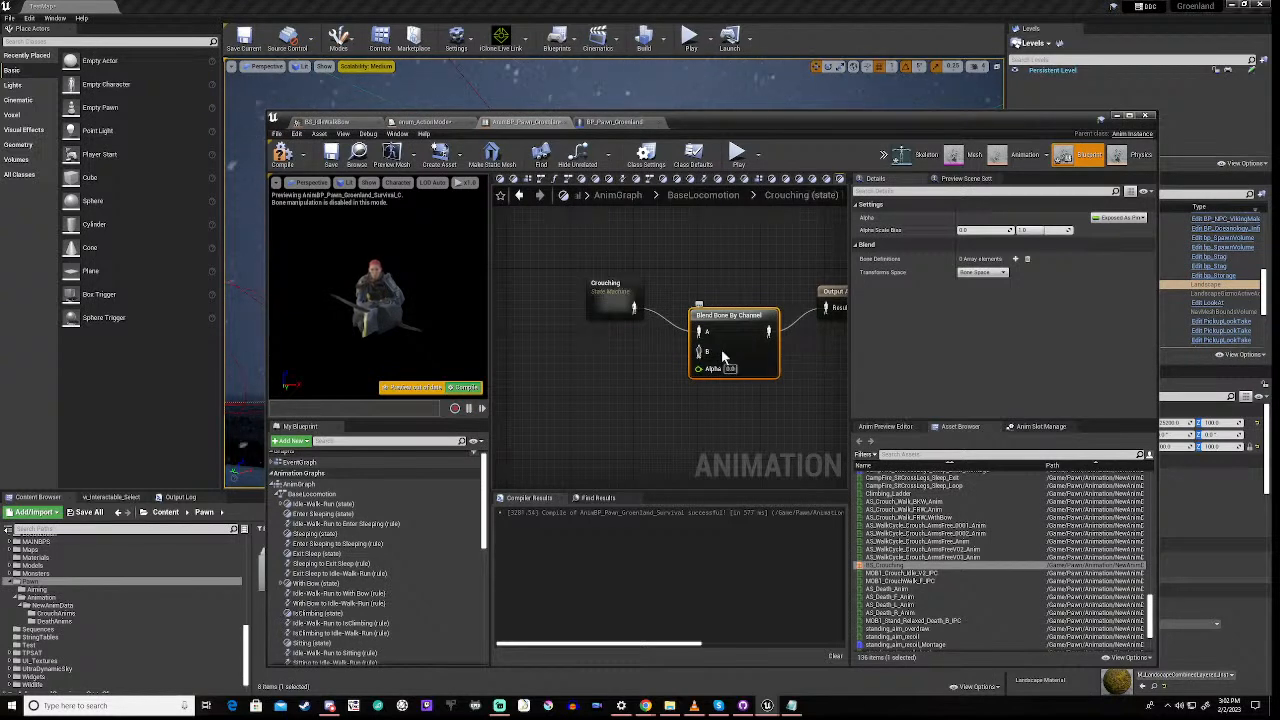
{"action": "key", "text": "Delete"}
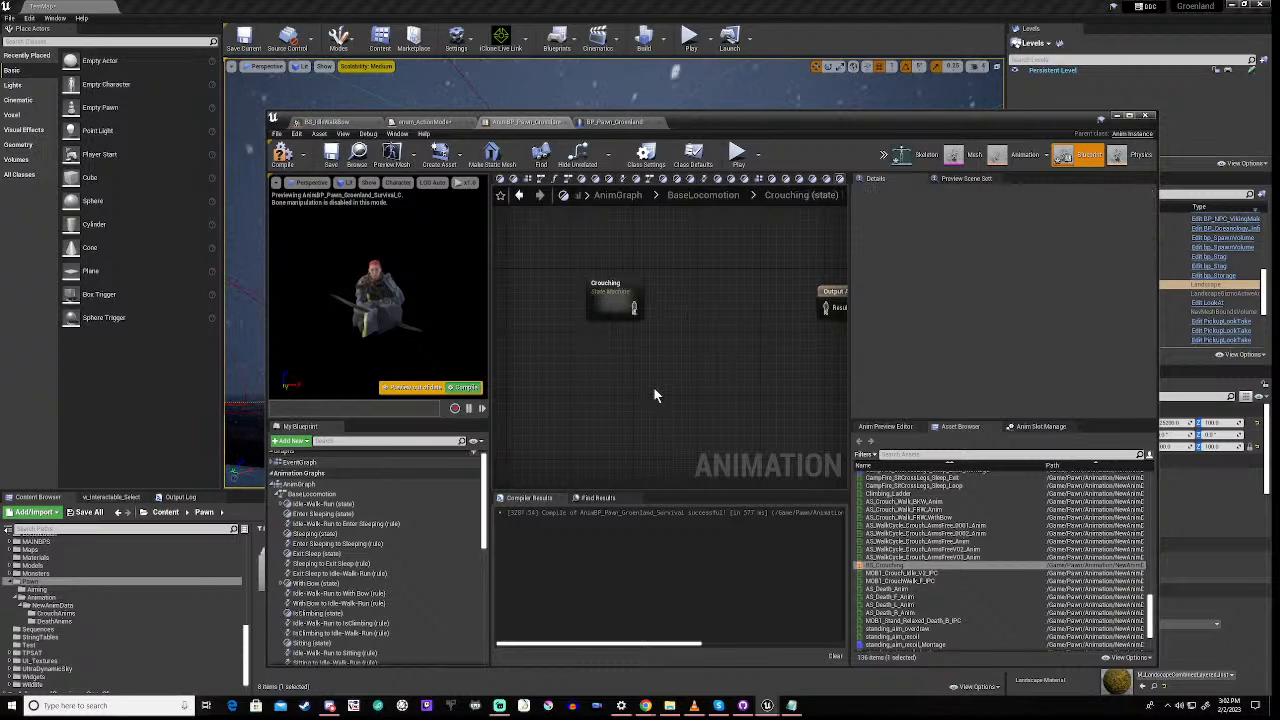
Try a Layered blend per bone node with a second blend pose pin below the Crouching state machine, and delete it
{"action": "right_click", "coordinate": [656, 394]}
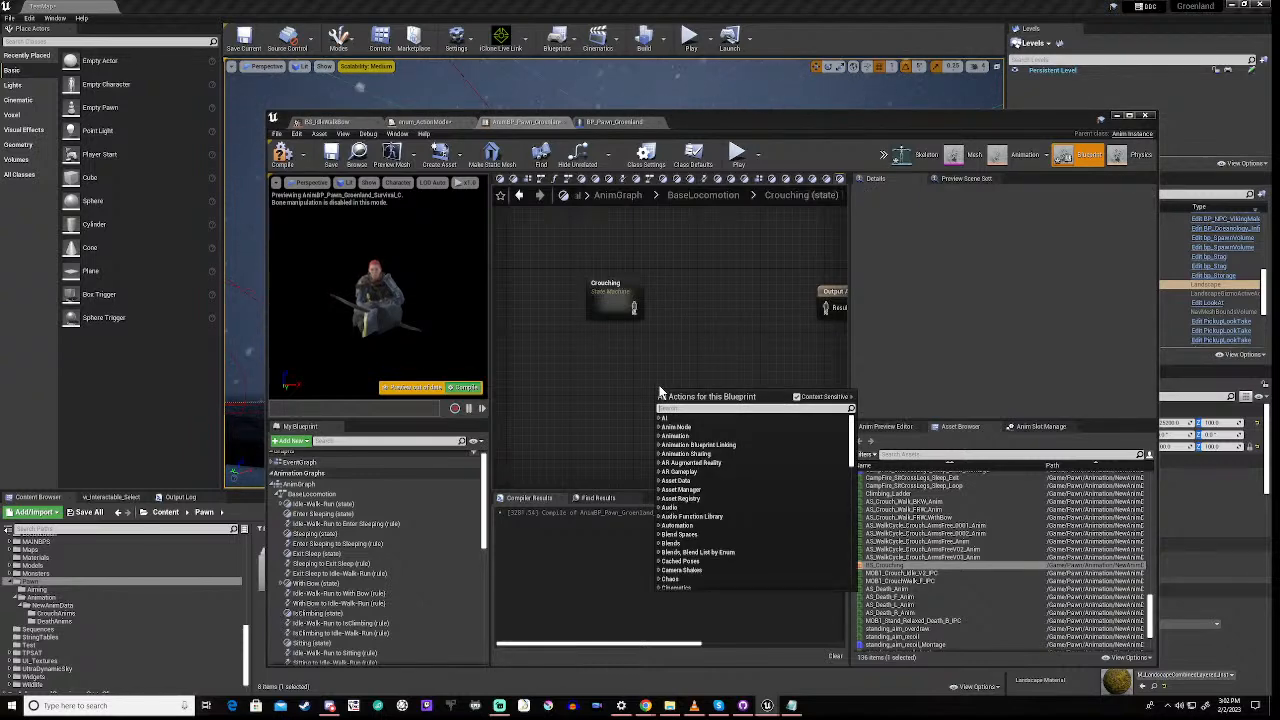
{"action": "type", "text": "blend"}
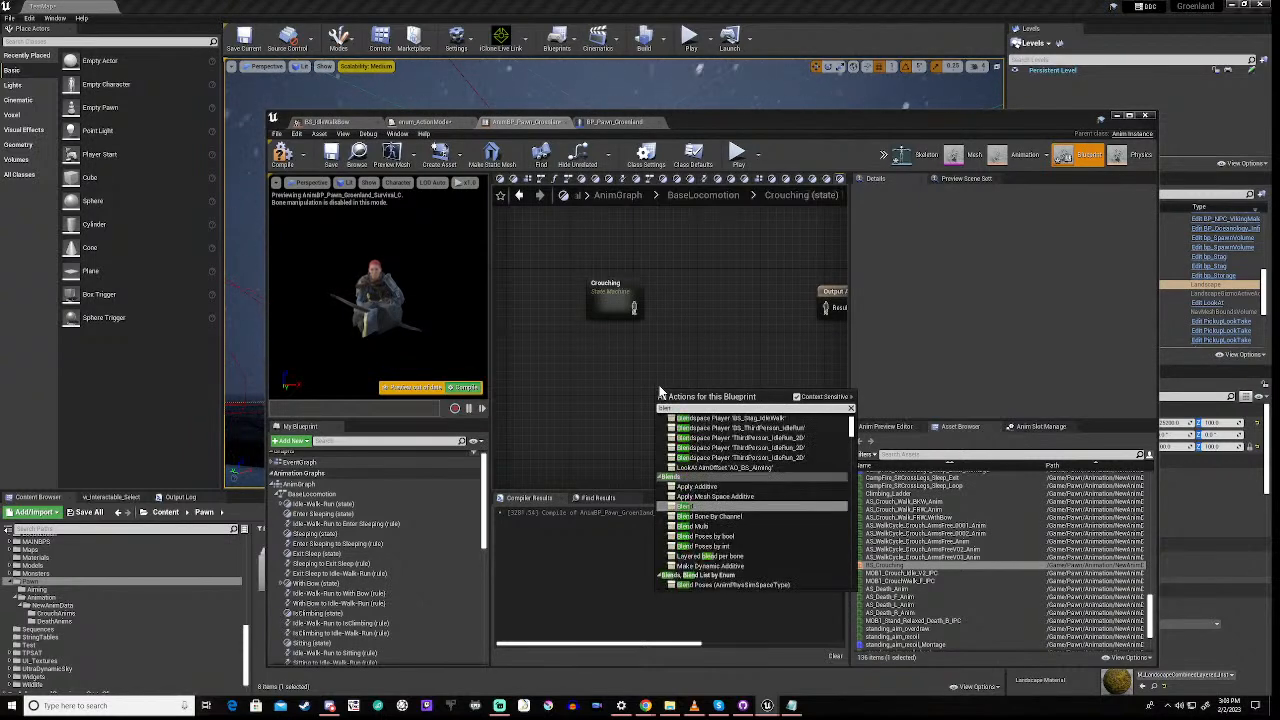
{"action": "type", "text": "d"}
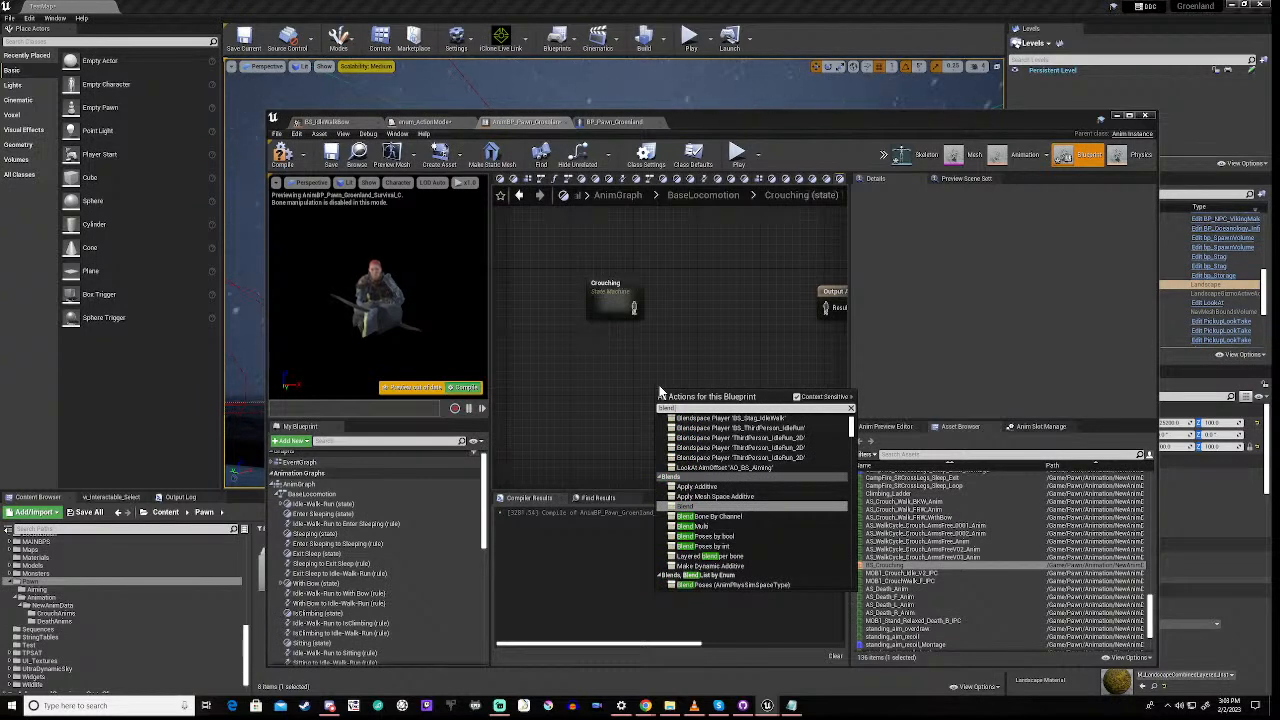
{"action": "left_click", "coordinate": [716, 557]}
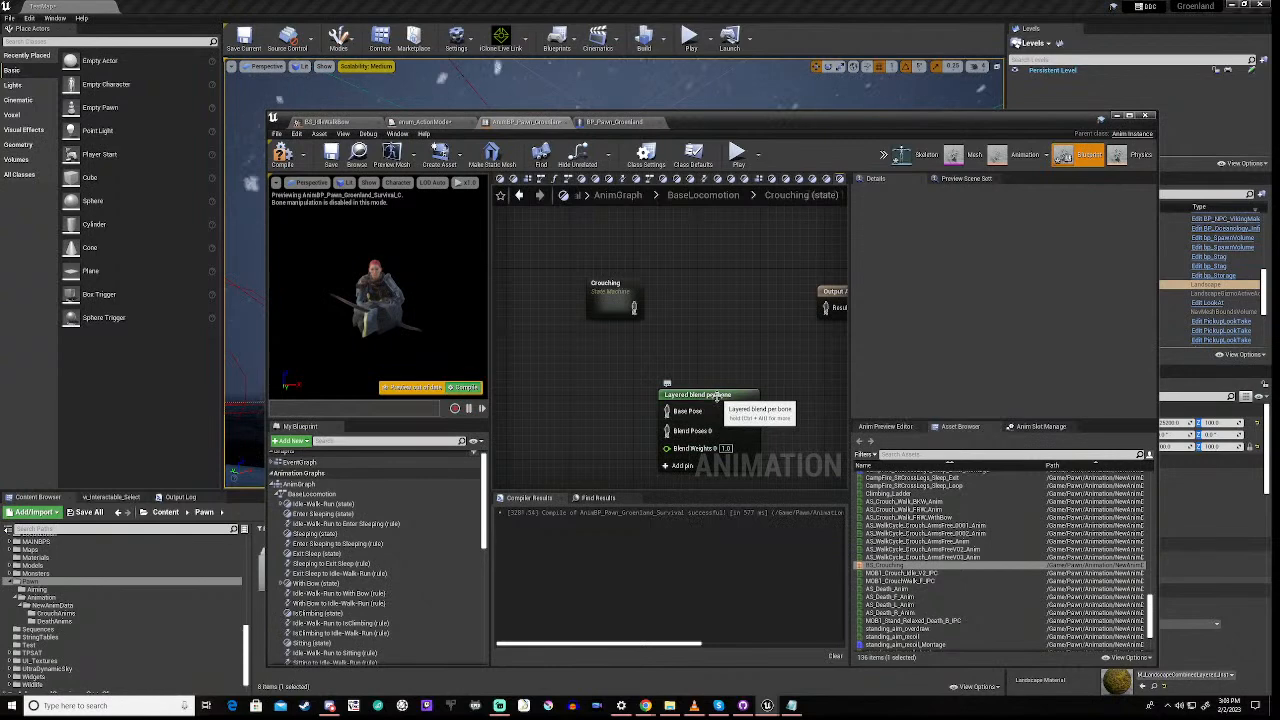
{"action": "left_click_drag", "start_coordinate": [714, 402], "coordinate": [733, 370]}
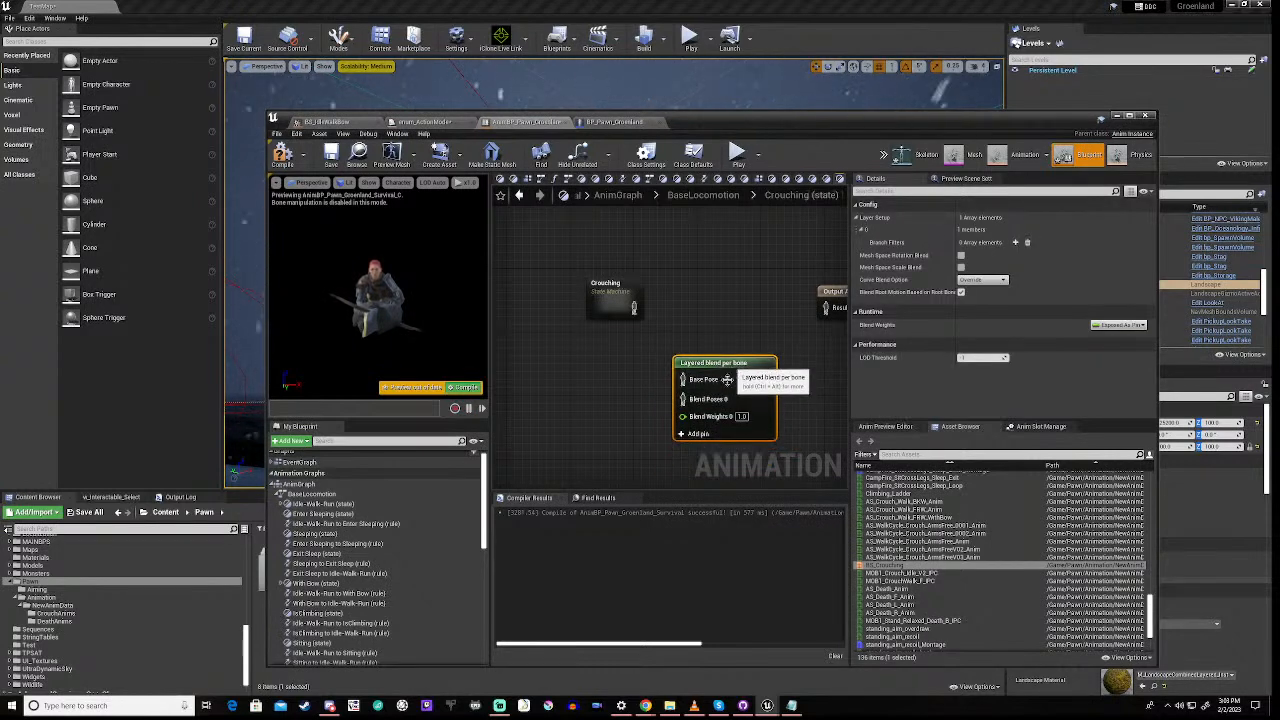
{"action": "left_click", "coordinate": [681, 435]}
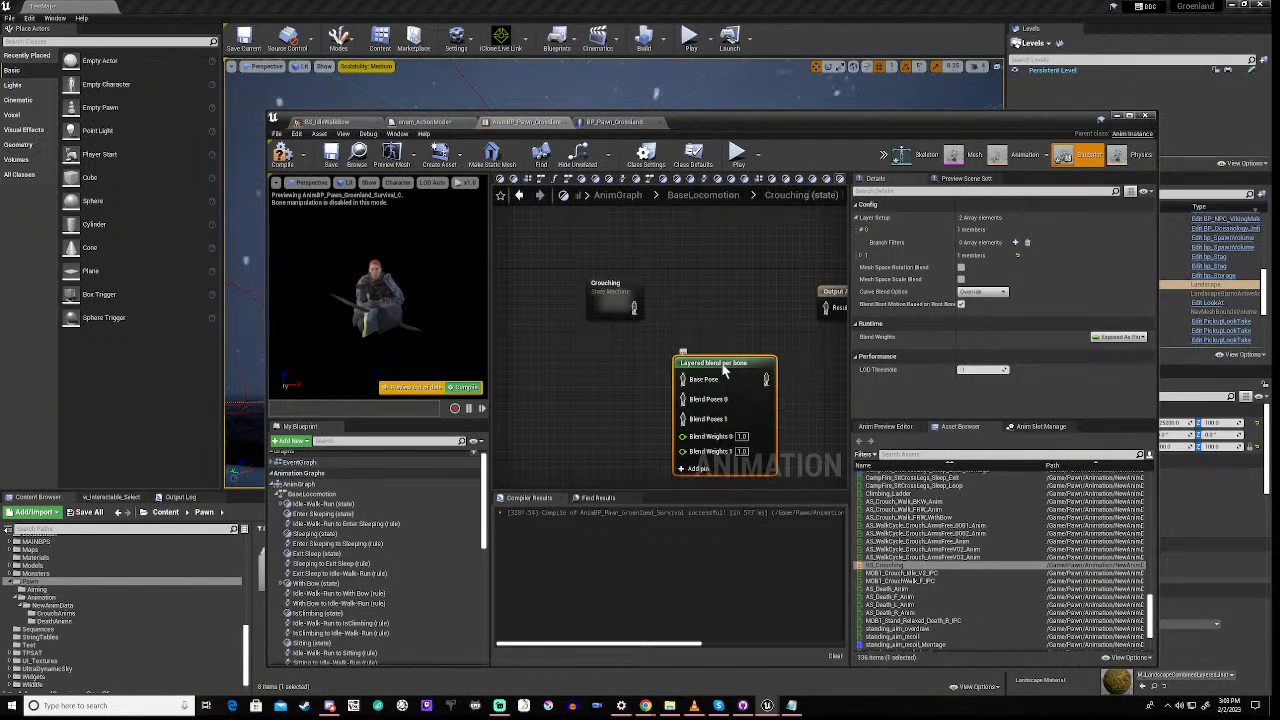
{"action": "key", "text": "Delete"}
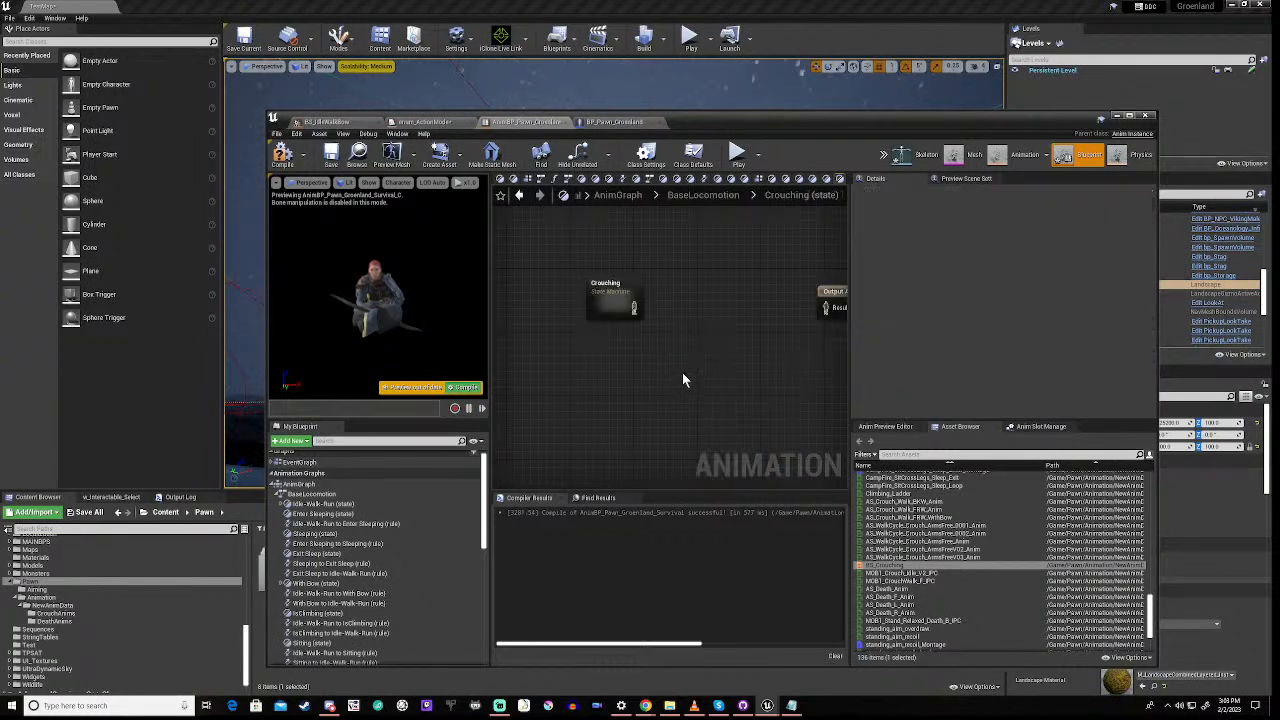
Search the available nodes in the Crouching state for "upper" and "blend" and look through the blend options
{"action": "right_click", "coordinate": [682, 376]}
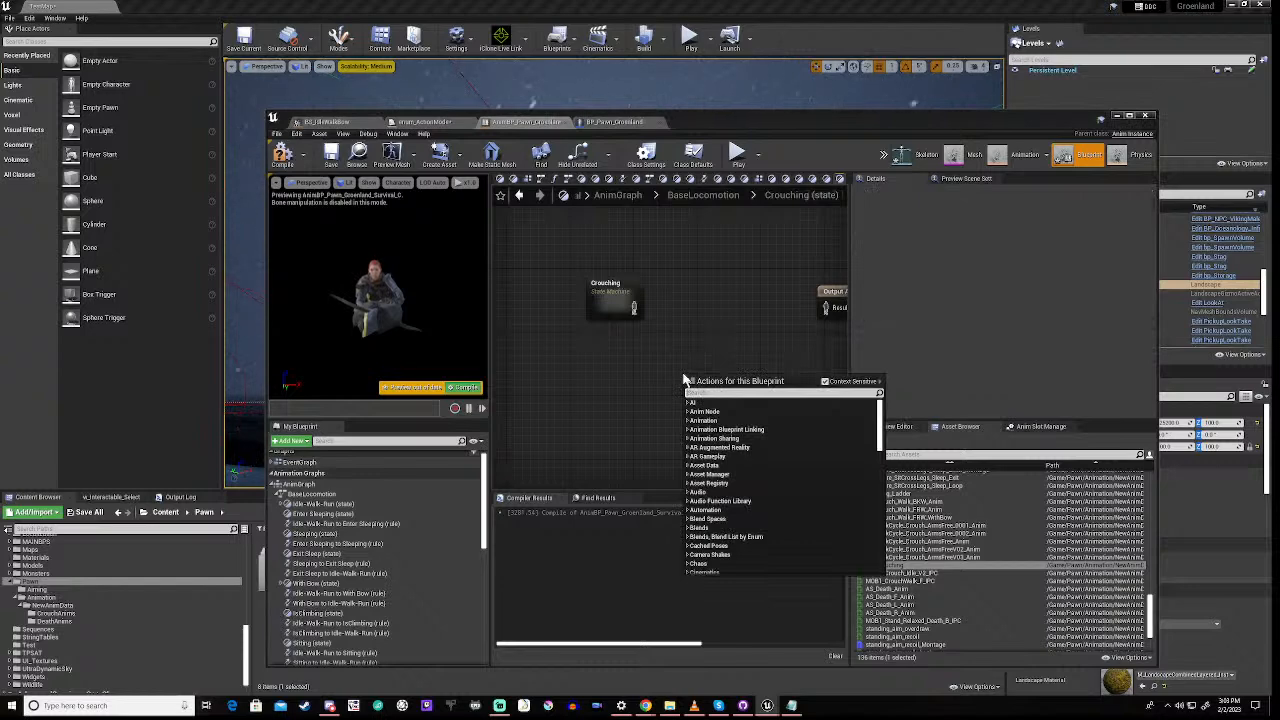
{"action": "type", "text": "upper"}
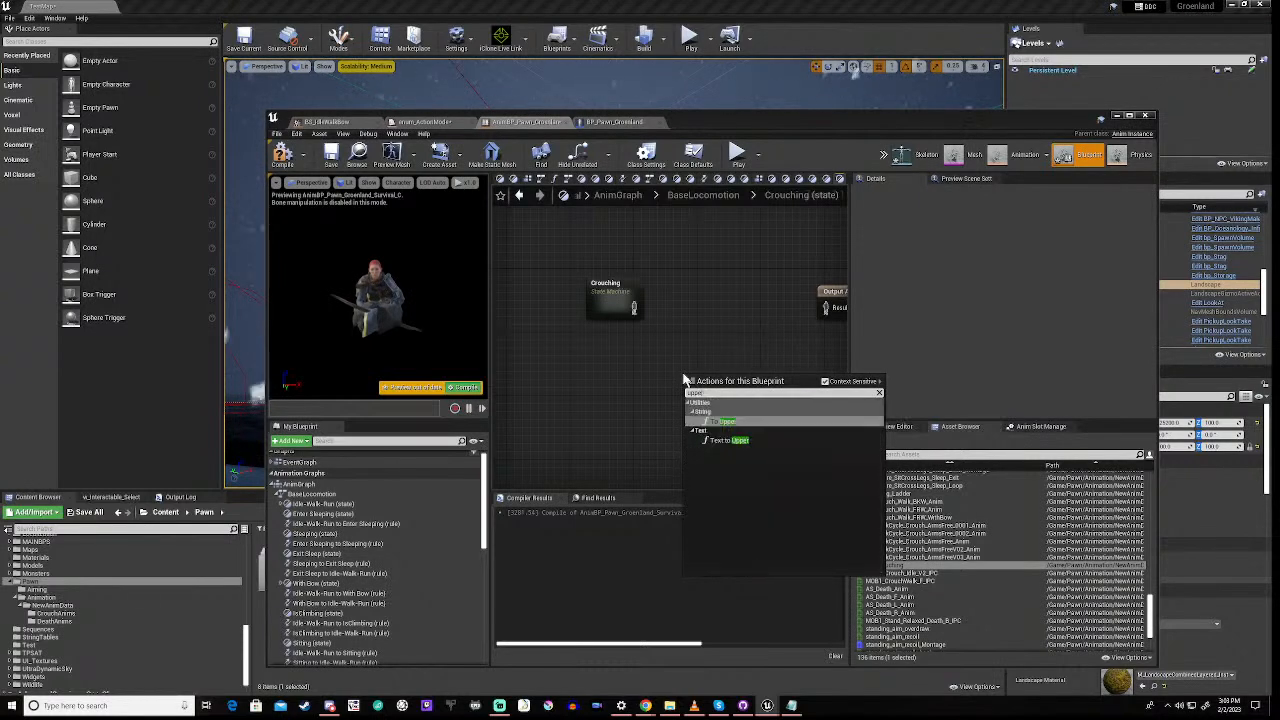
{"action": "key", "text": "BackSpace"}
{"action": "key", "text": "BackSpace"}
{"action": "key", "text": "BackSpace"}
{"action": "key", "text": "BackSpace"}
{"action": "key", "text": "BackSpace"}
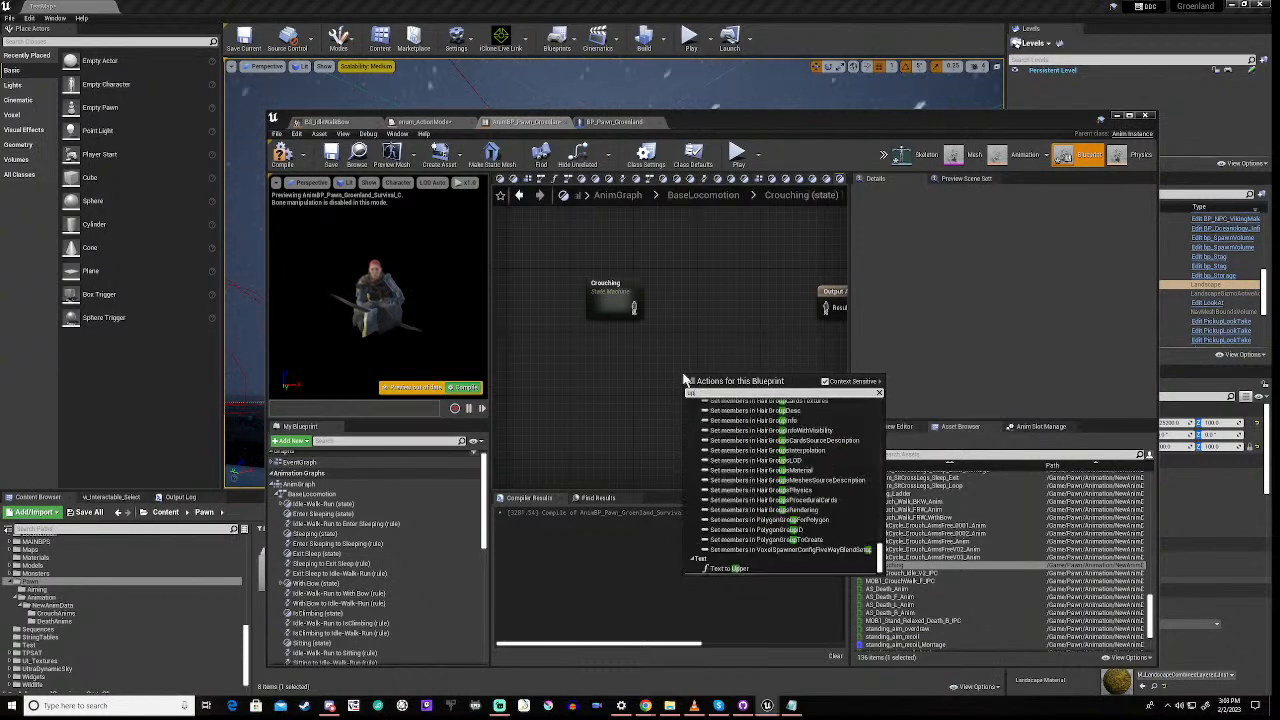
{"action": "type", "text": "blend"}
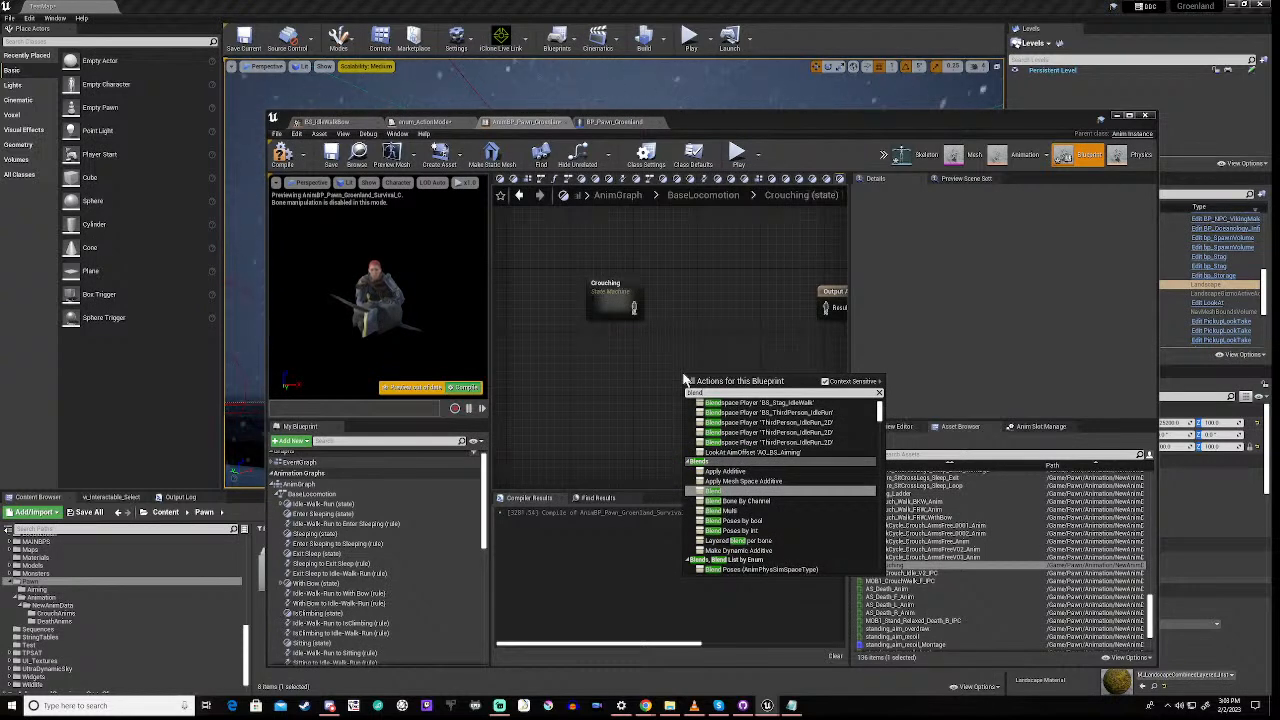
{"action": "scroll", "coordinate": [775, 500], "scroll_direction": "down", "scroll_amount": 3}
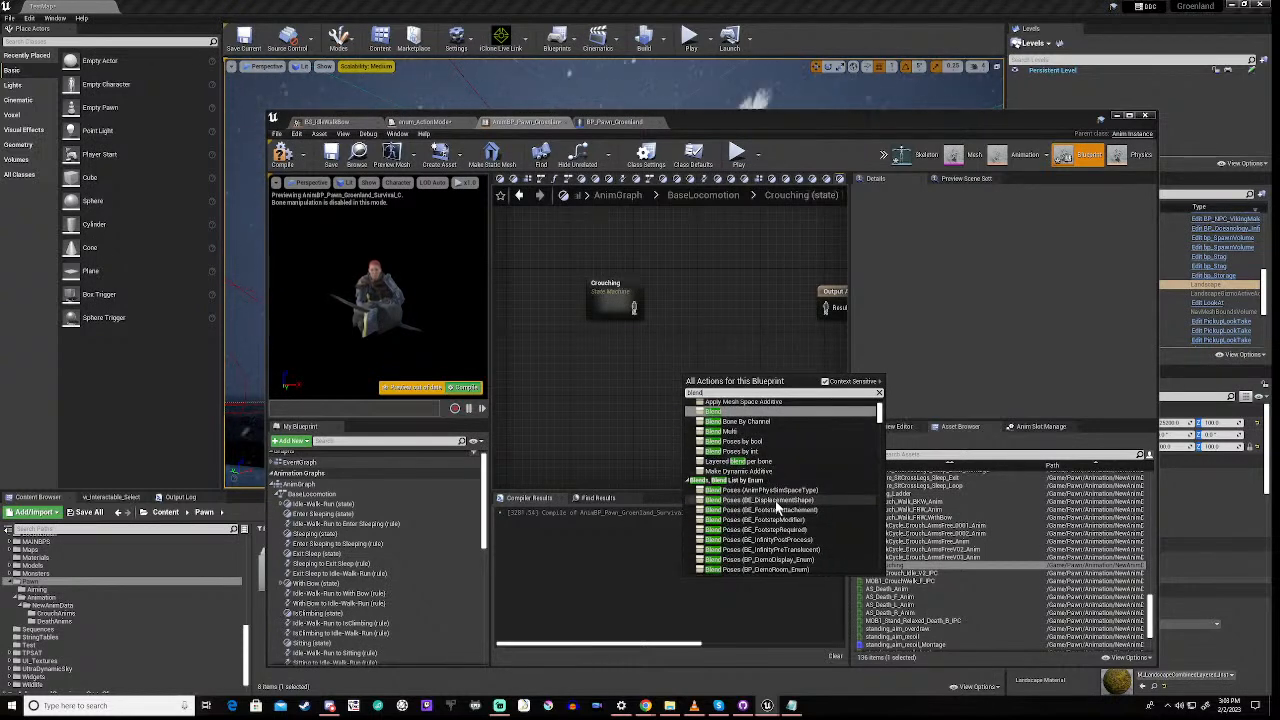
{"action": "scroll", "coordinate": [777, 508], "scroll_direction": "up", "scroll_amount": 4}
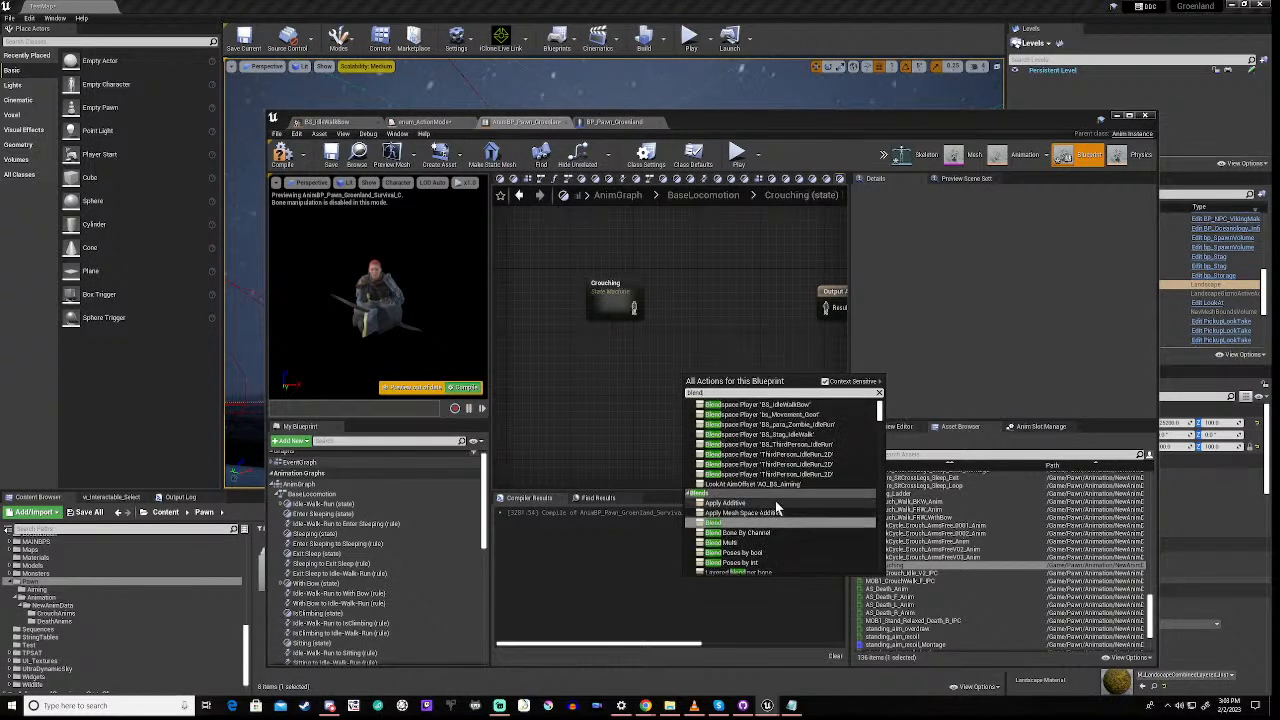
{"action": "scroll", "coordinate": [777, 510], "scroll_direction": "up", "scroll_amount": 2}
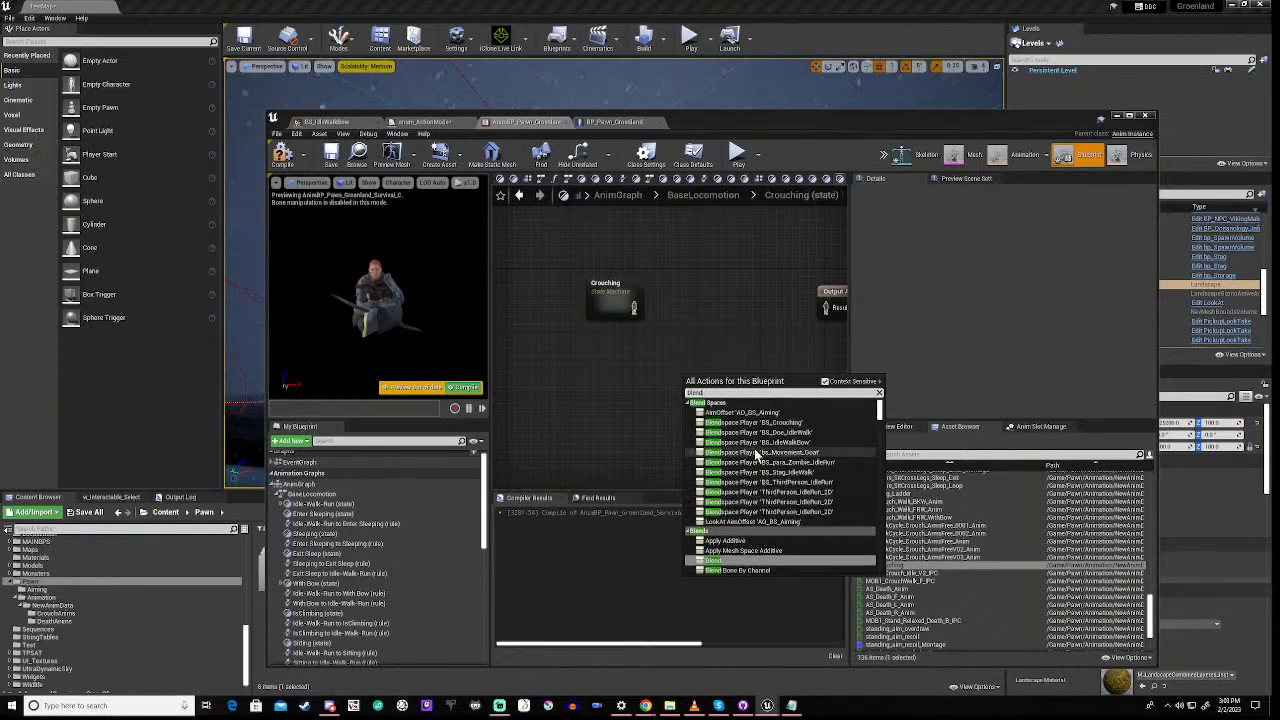
{"action": "scroll", "coordinate": [771, 496], "scroll_direction": "down", "scroll_amount": 2}
{"action": "scroll", "coordinate": [771, 496], "scroll_direction": "down", "scroll_amount": 2}
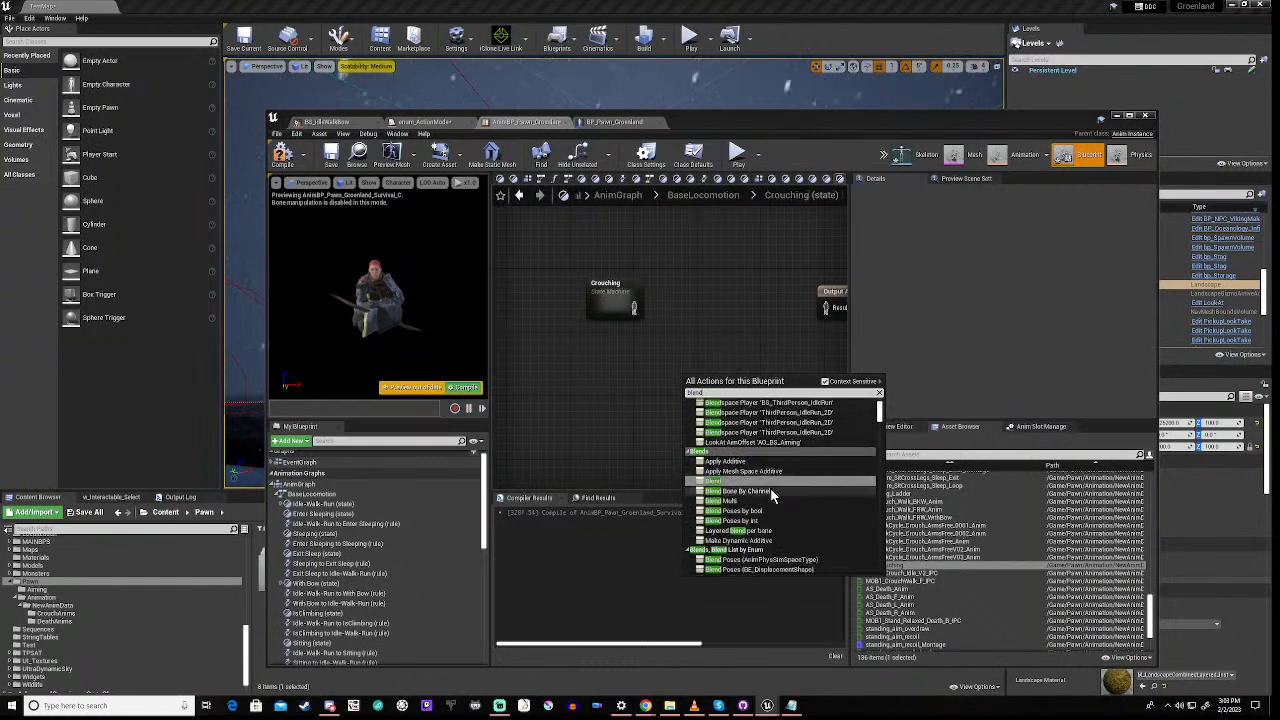
{"action": "scroll", "coordinate": [771, 495], "scroll_direction": "down", "scroll_amount": 1}
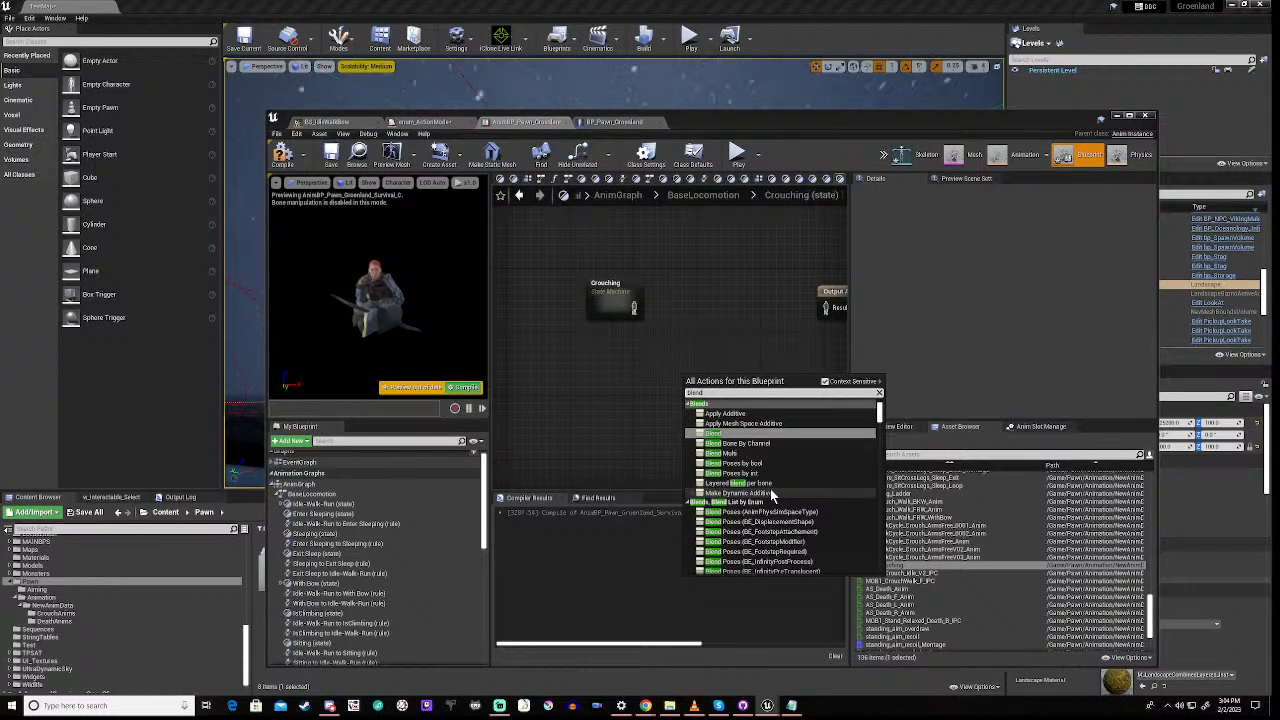
{"action": "scroll", "coordinate": [770, 490], "scroll_direction": "down", "scroll_amount": 10}
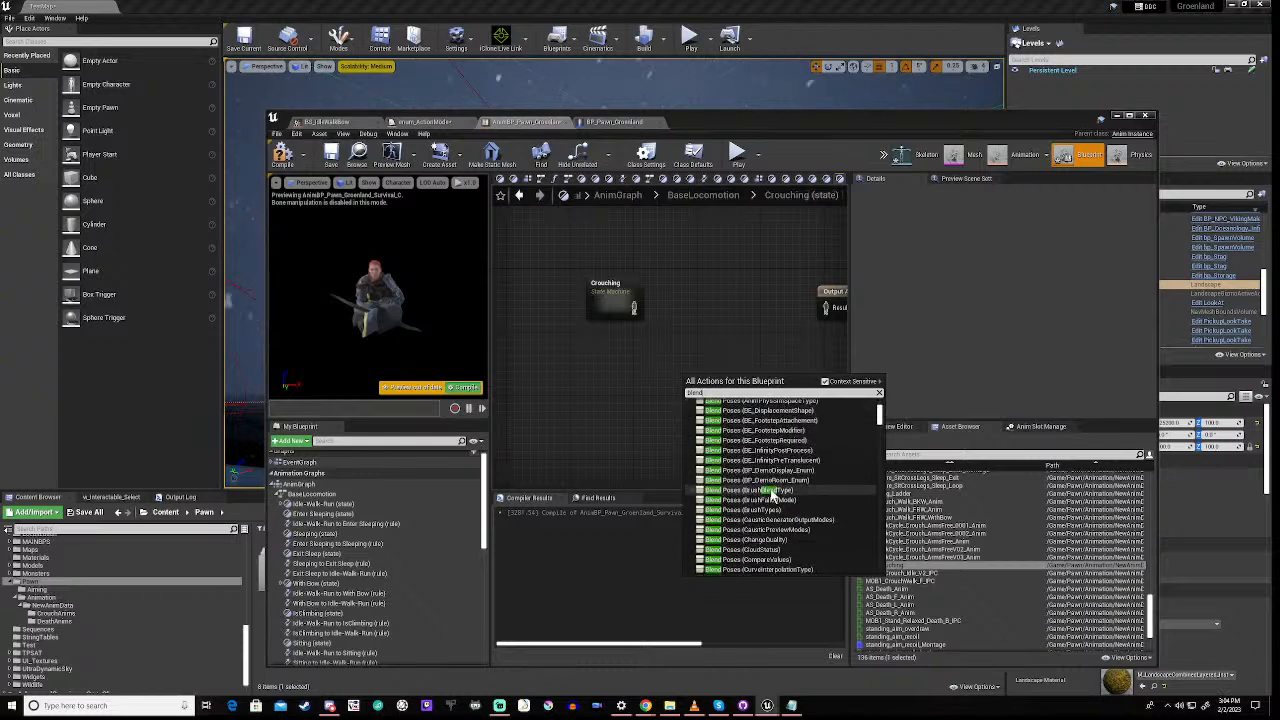
{"action": "left_click_drag", "start_coordinate": [878, 415], "coordinate": [877, 568]}
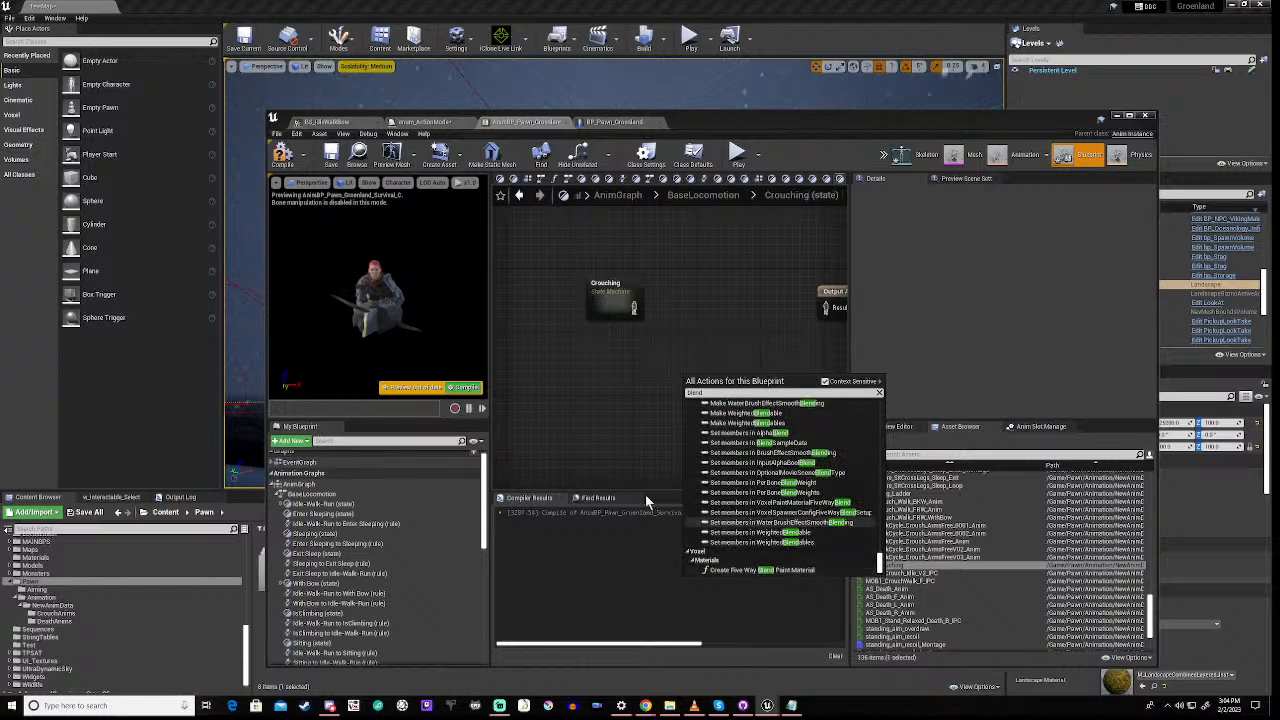
{"action": "left_click", "coordinate": [632, 355]}
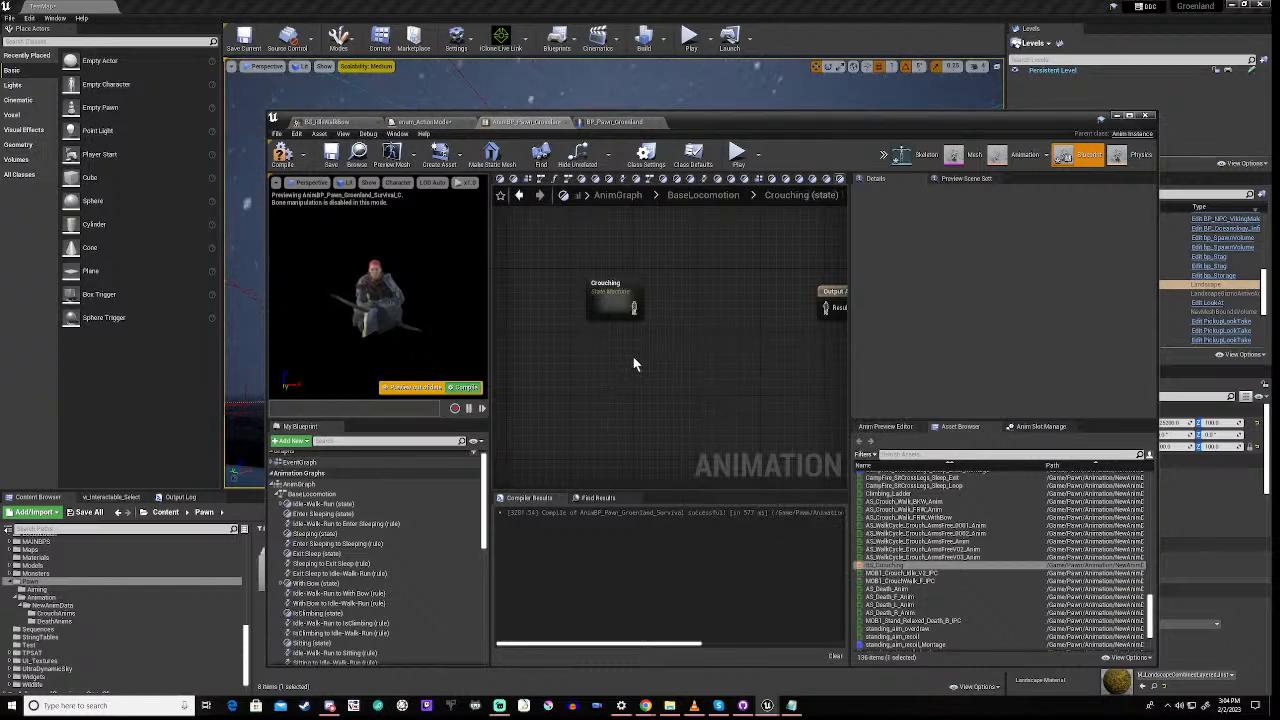
Examine the blend space players inside Idle-Walk-Run's nested Base Locomotion state machine and open the BS_ThirdPerson_IdleRun blend space before returning to the blueprint
{"action": "left_click", "coordinate": [675, 202]}
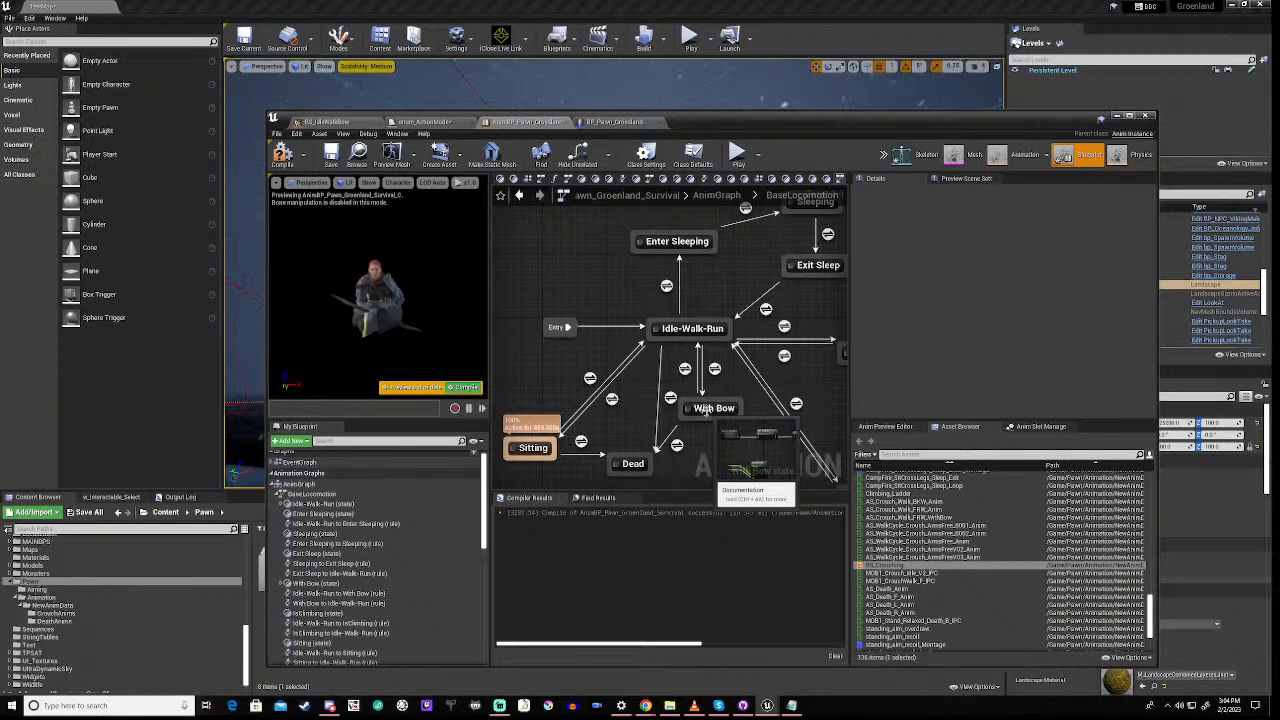
{"action": "double_click", "coordinate": [697, 322]}
{"action": "left_click", "coordinate": [632, 368]}
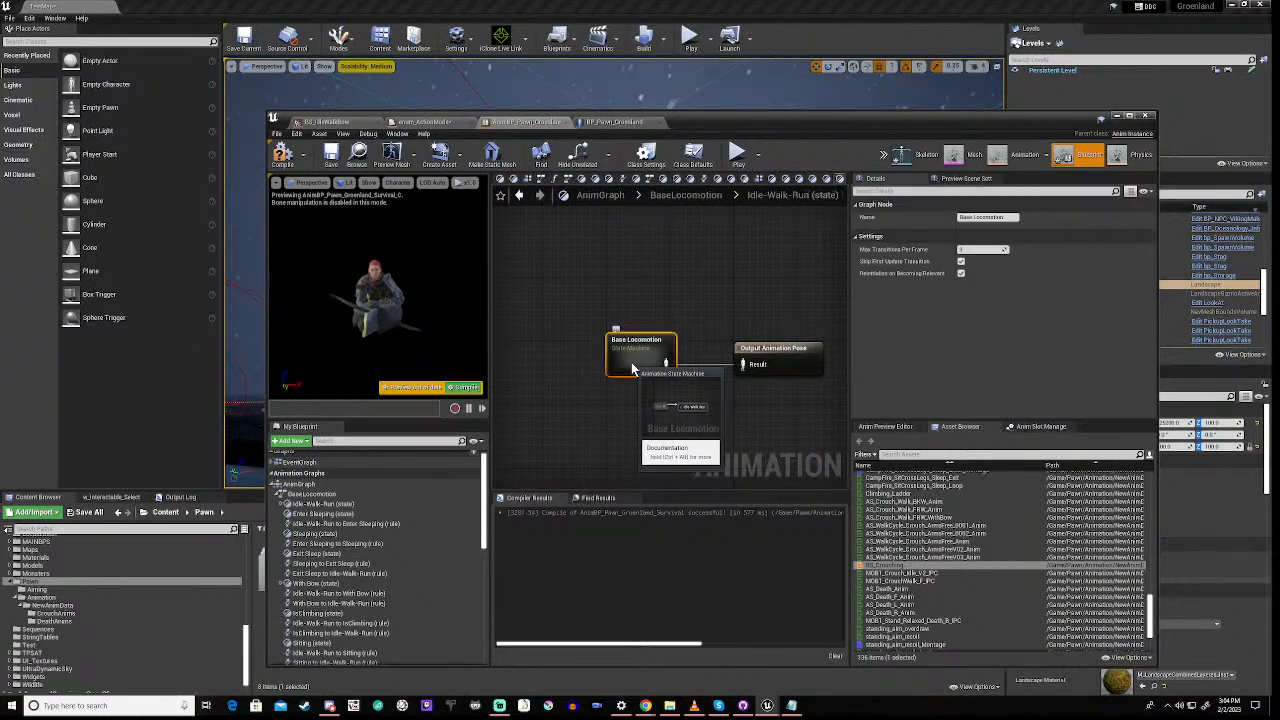
{"action": "double_click", "coordinate": [631, 366]}
{"action": "double_click", "coordinate": [746, 358]}
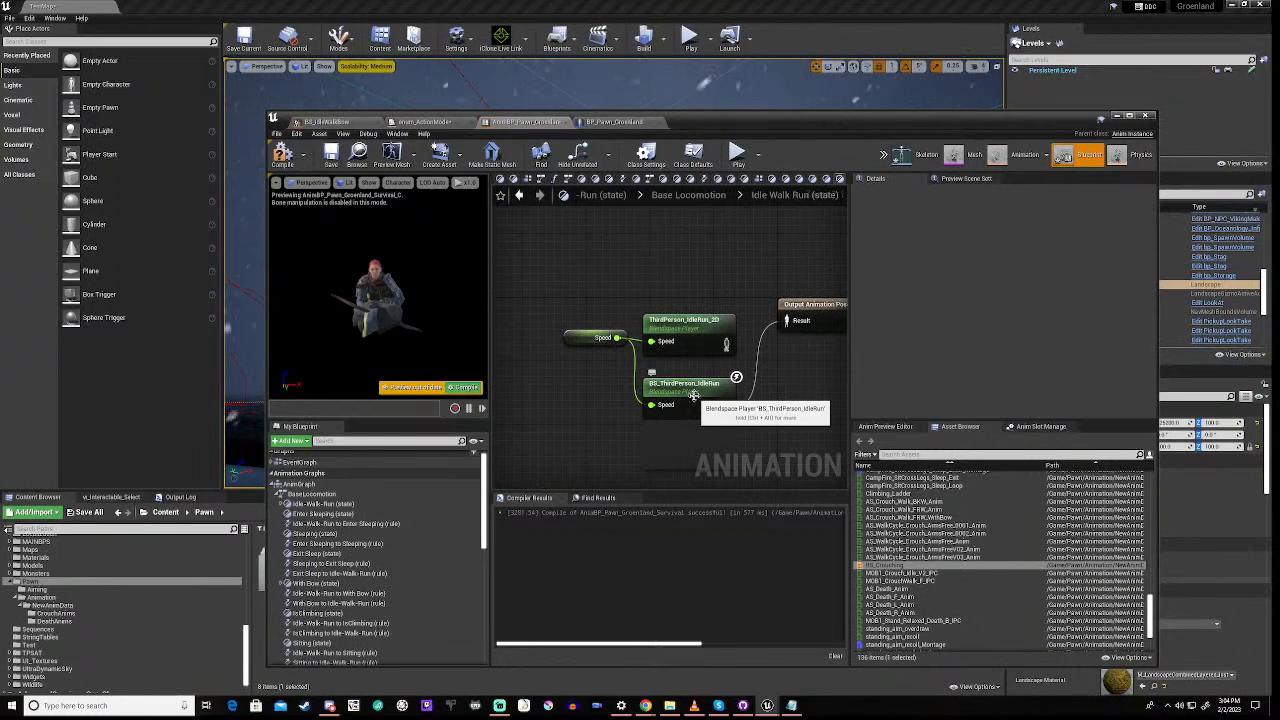
{"action": "left_click", "coordinate": [699, 396]}
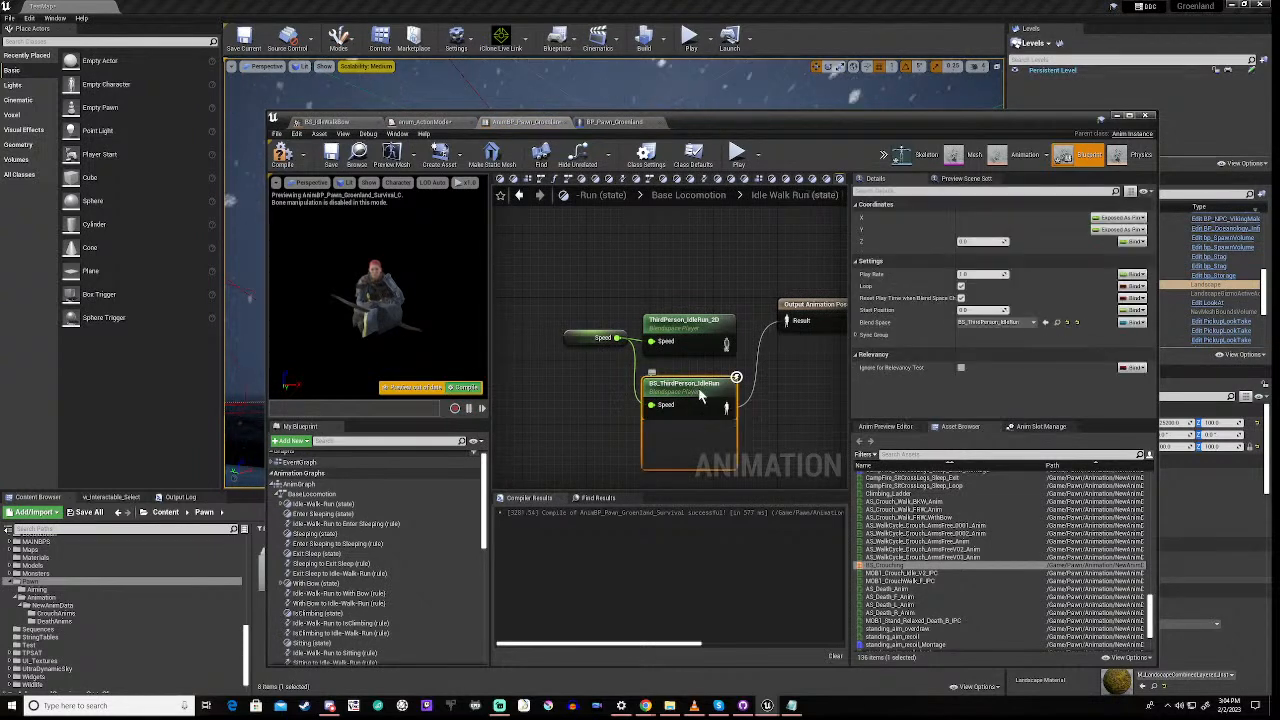
{"action": "double_click", "coordinate": [699, 396]}
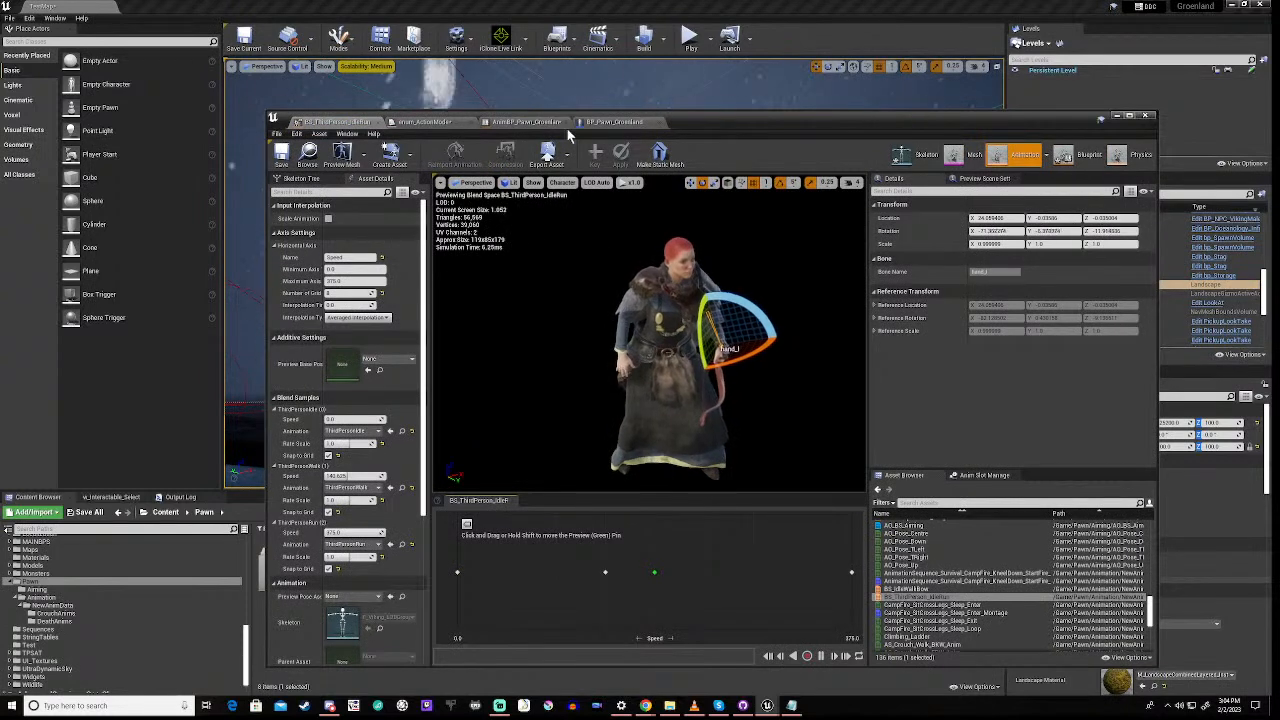
{"action": "left_click", "coordinate": [1062, 154]}
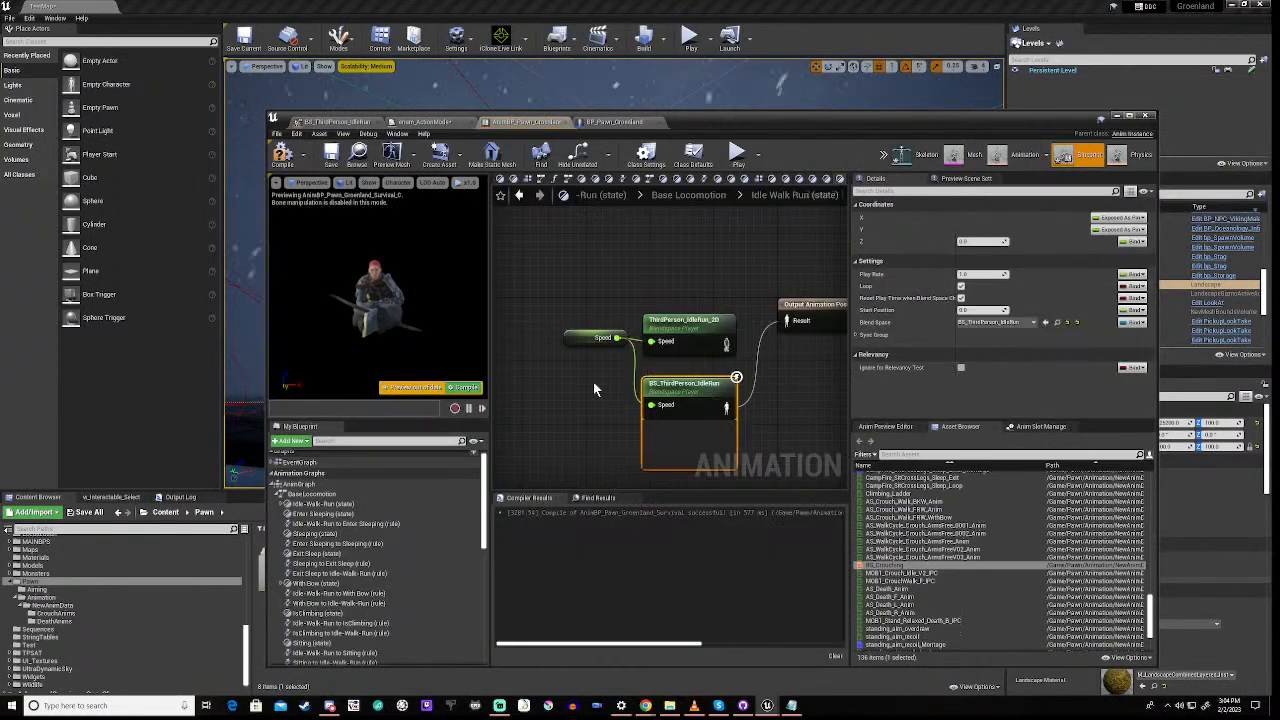
Go back up from the nested Idle Walk Run state to BaseLocomotion and view its states down to Crouching
{"action": "left_click", "coordinate": [592, 196]}
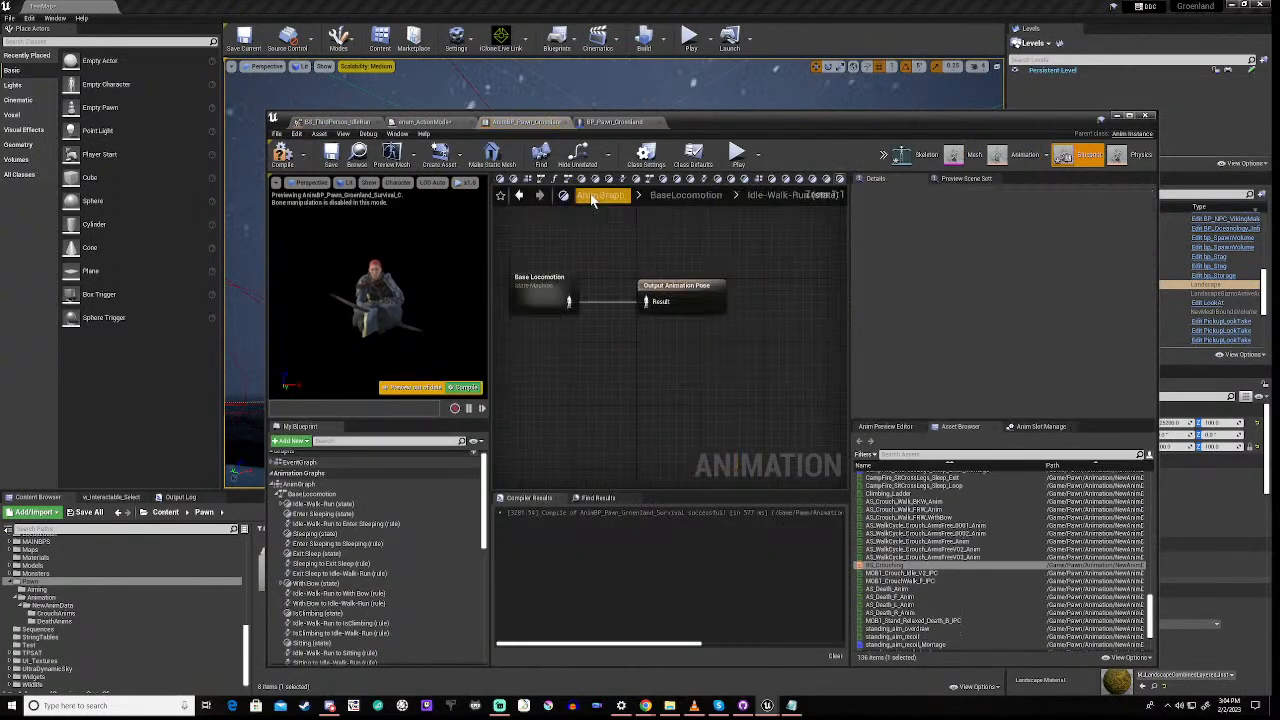
{"action": "double_click", "coordinate": [617, 356]}
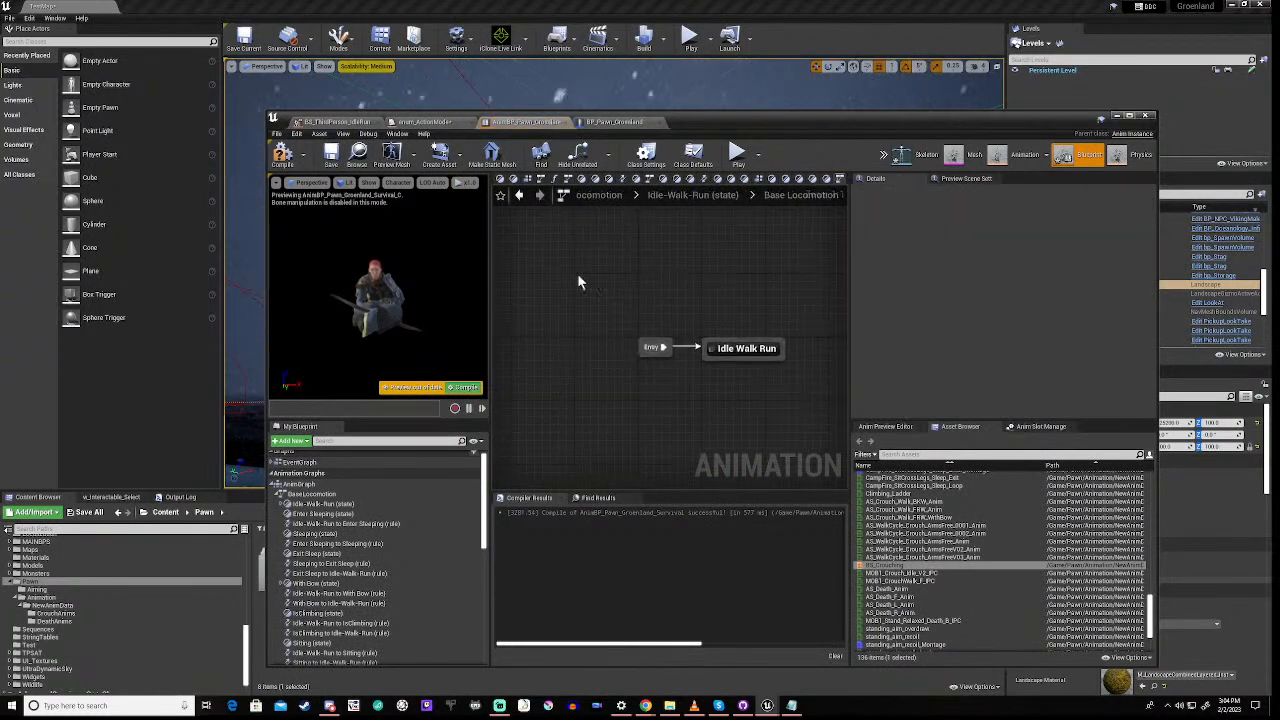
{"action": "left_click", "coordinate": [598, 195]}
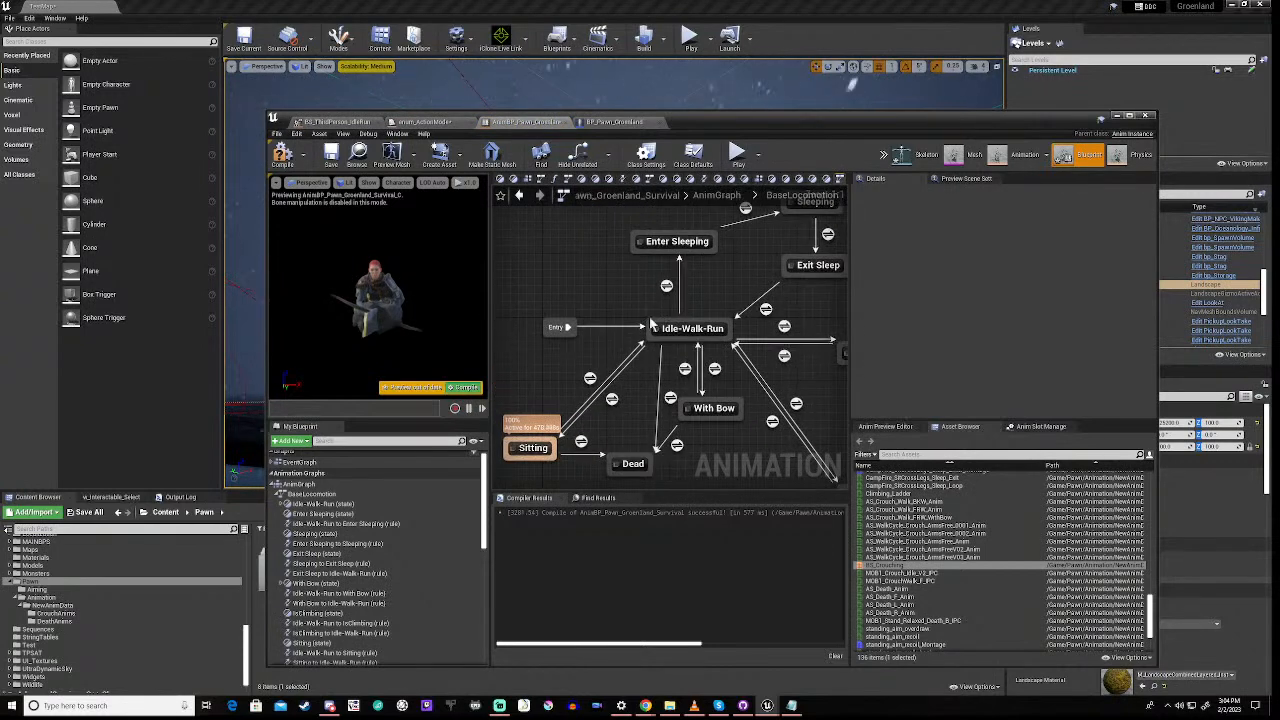
{"action": "scroll", "coordinate": [655, 335], "scroll_direction": "down", "scroll_amount": 2}
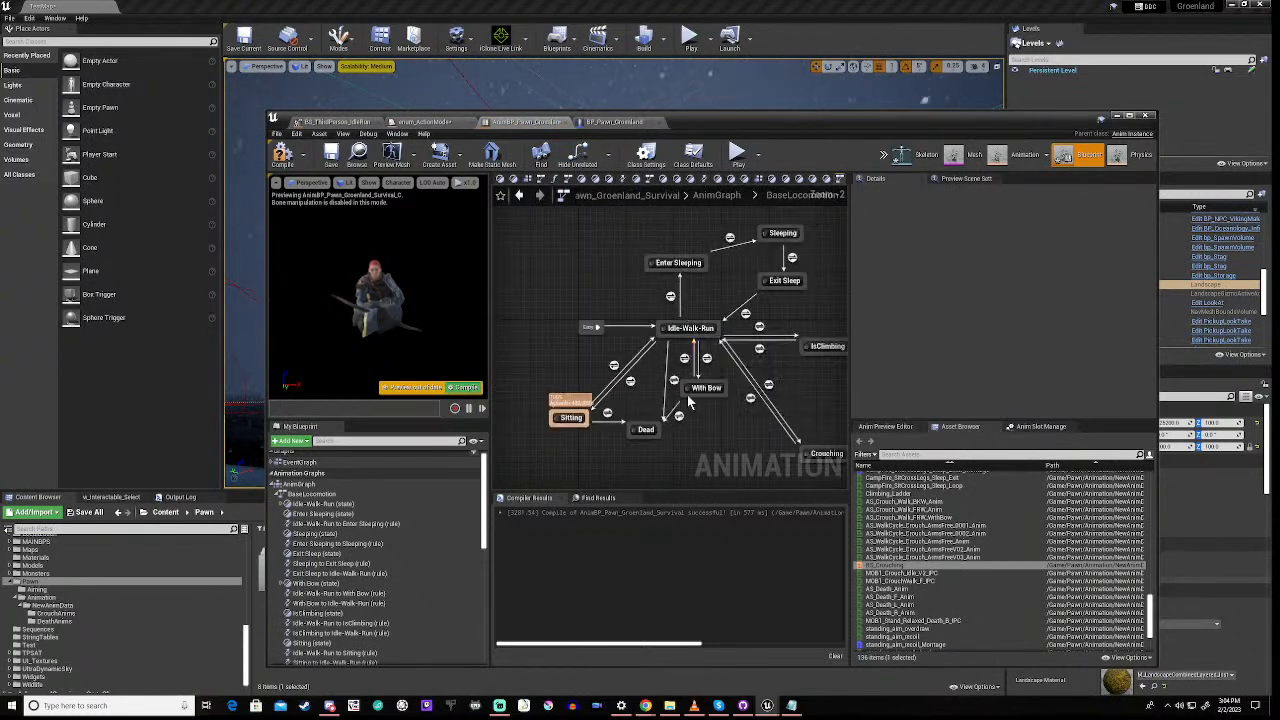
{"action": "right_click_drag", "start_coordinate": [698, 437], "coordinate": [671, 401]}
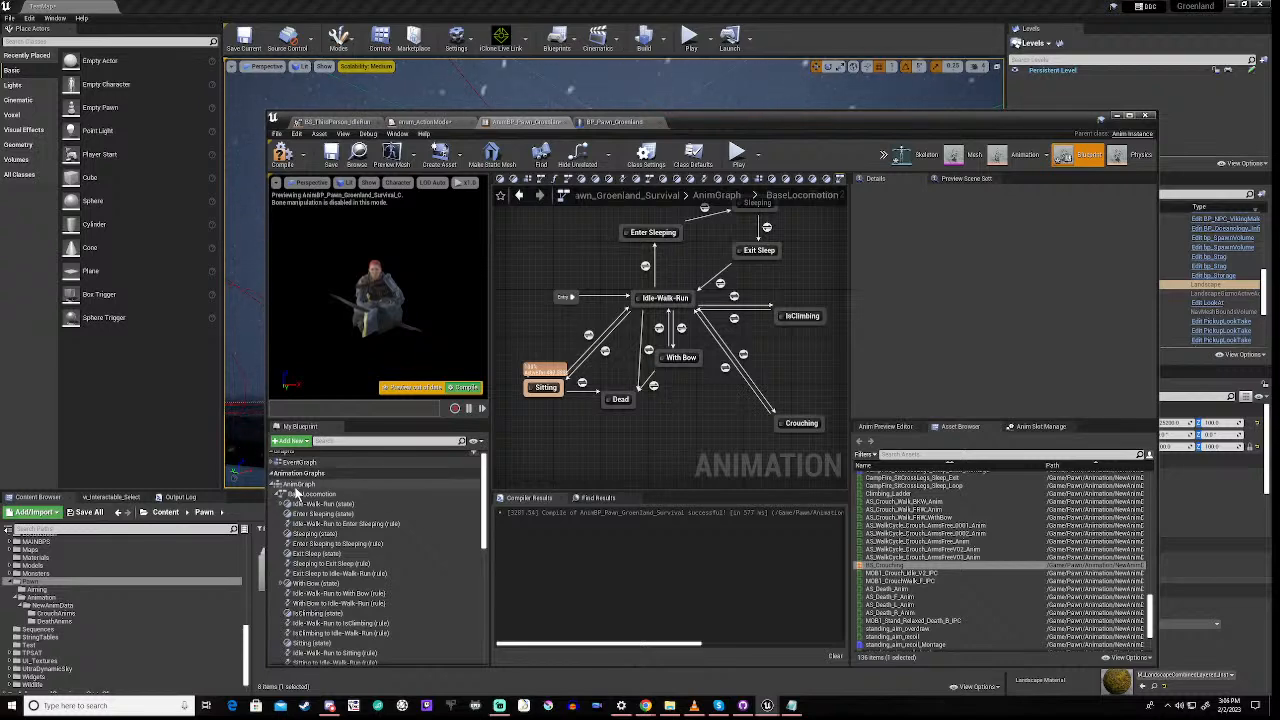
Find the Layered blend per bone node in the AnimGraph and inspect its branch filter's bone name and blend depth
{"action": "double_click", "coordinate": [298, 484]}
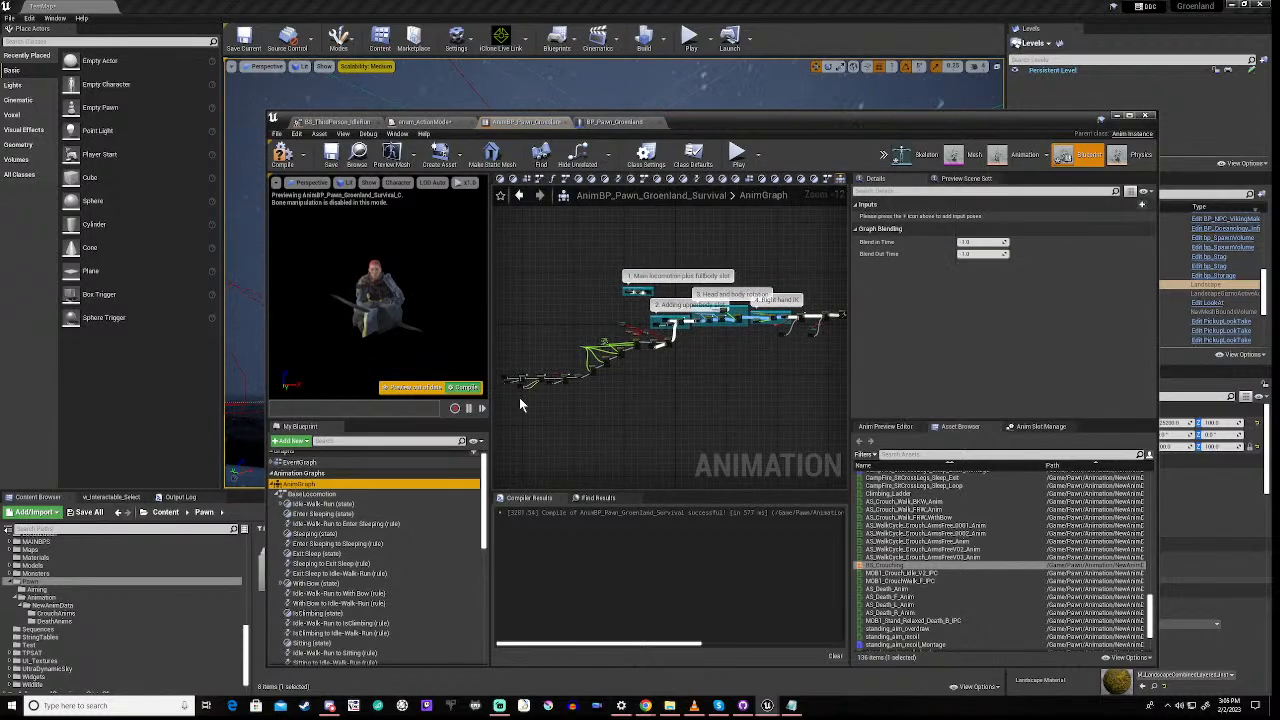
{"action": "scroll", "coordinate": [573, 381], "scroll_direction": "up", "scroll_amount": 10}
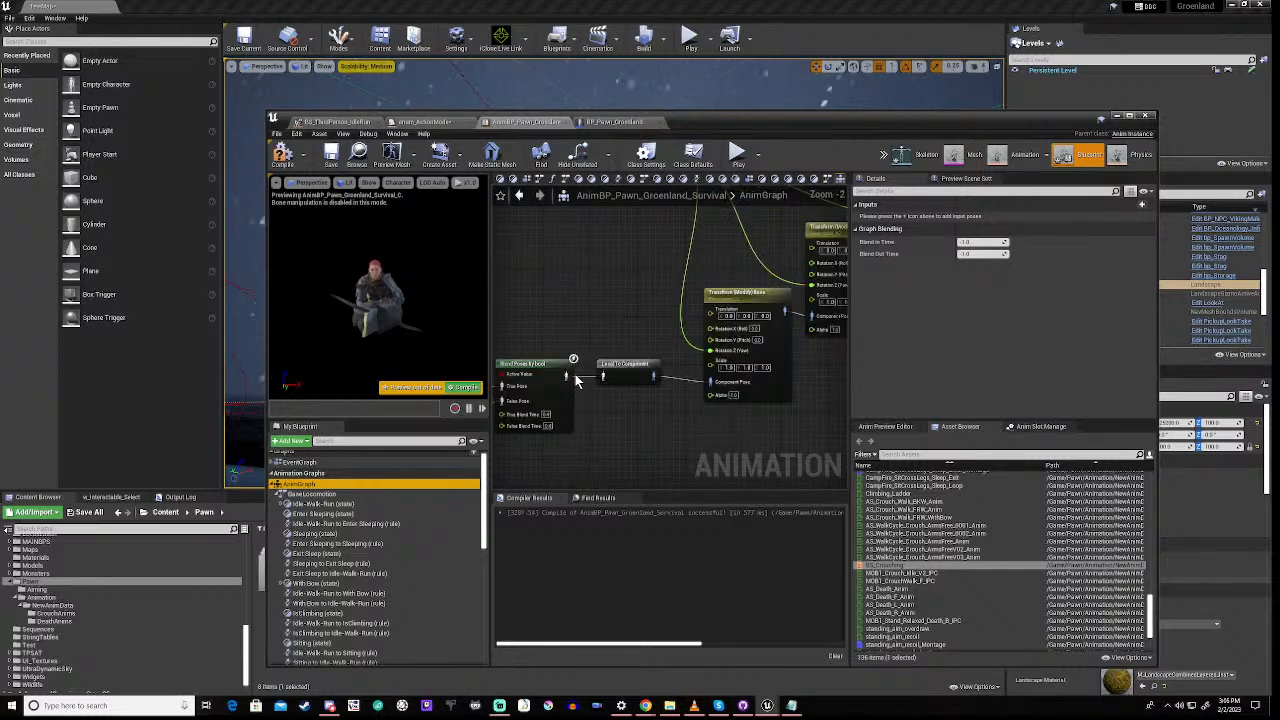
{"action": "right_click_drag", "start_coordinate": [597, 308], "coordinate": [773, 279]}
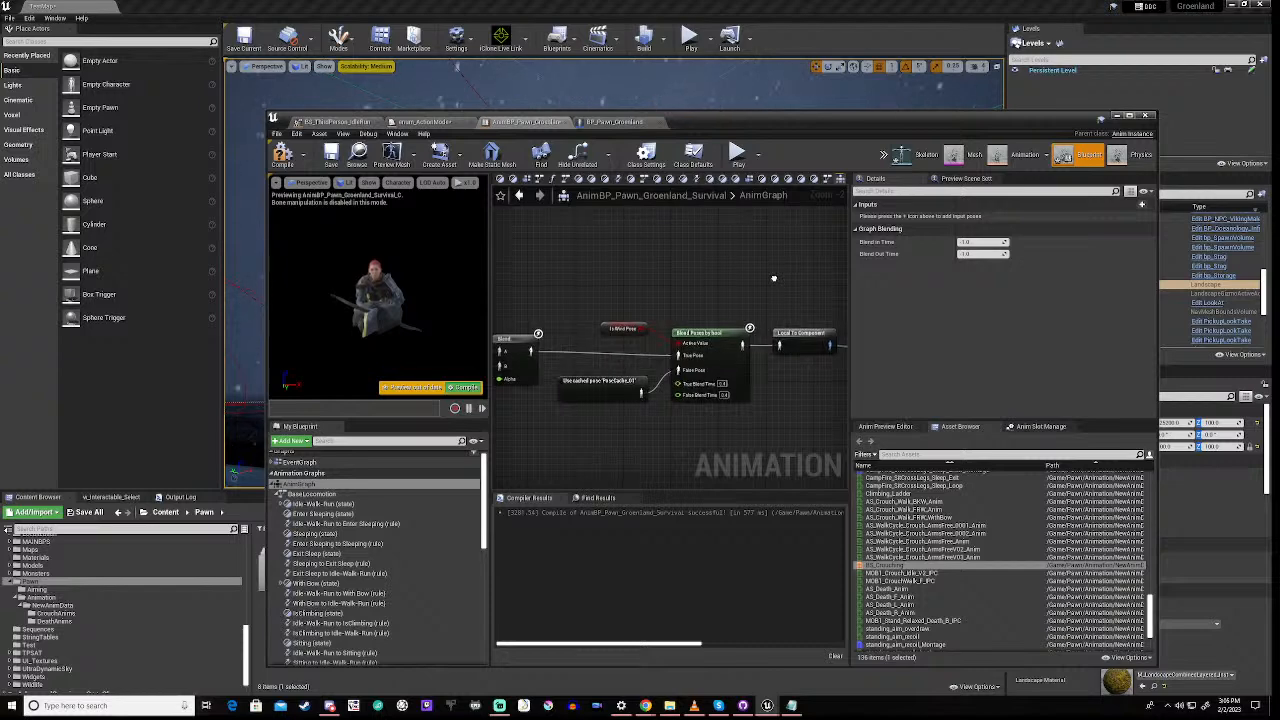
{"action": "right_click_drag", "start_coordinate": [773, 279], "coordinate": [990, 270]}
{"action": "right_click_drag", "start_coordinate": [545, 453], "coordinate": [666, 451]}
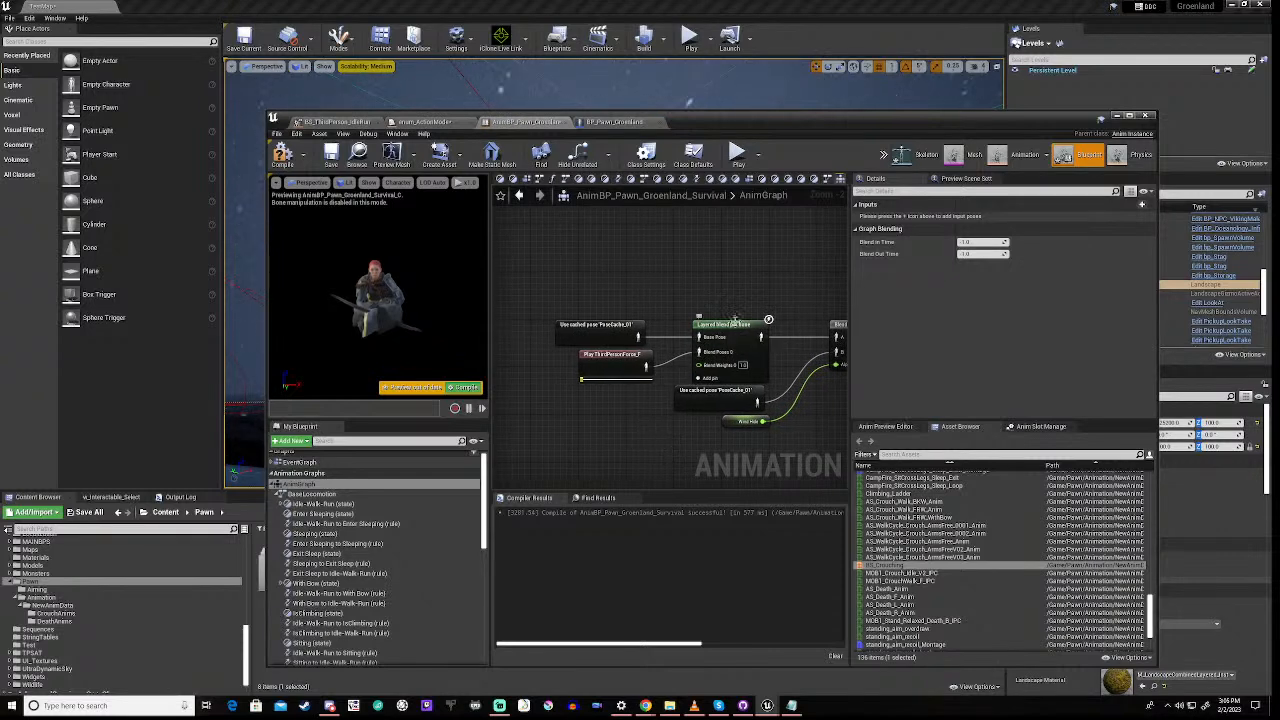
{"action": "left_click", "coordinate": [725, 338]}
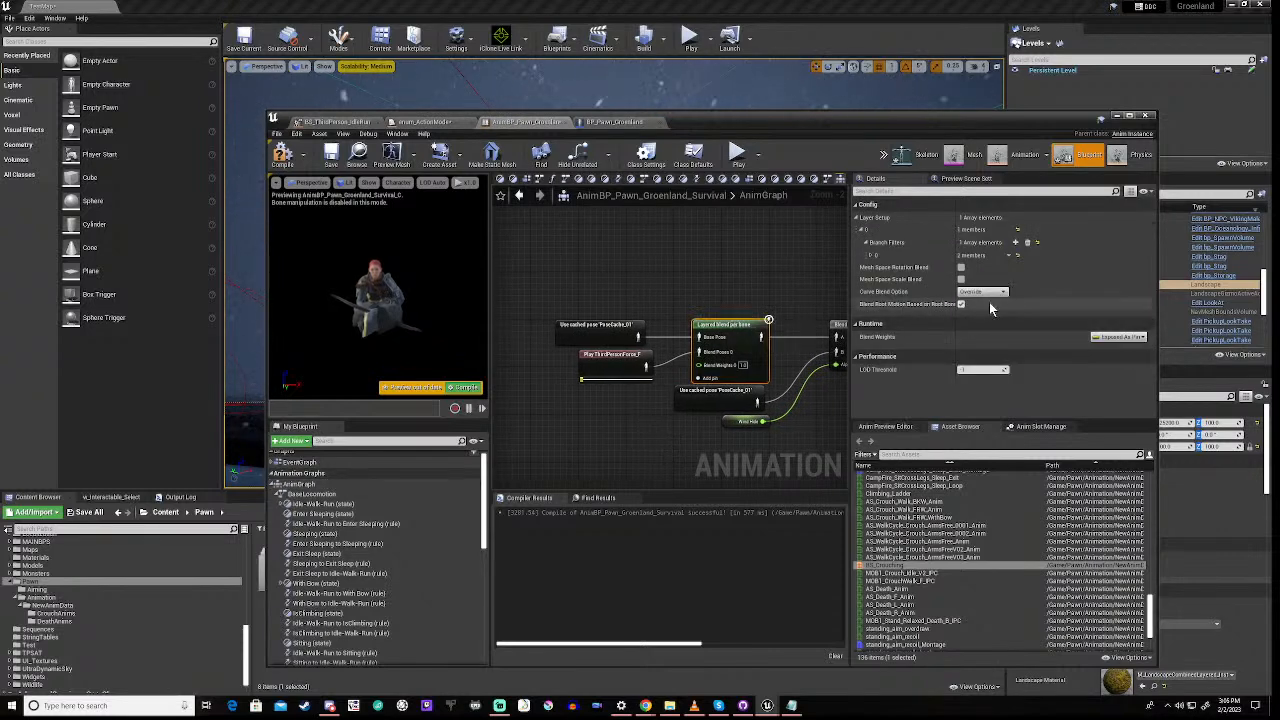
{"action": "left_click", "coordinate": [871, 256]}
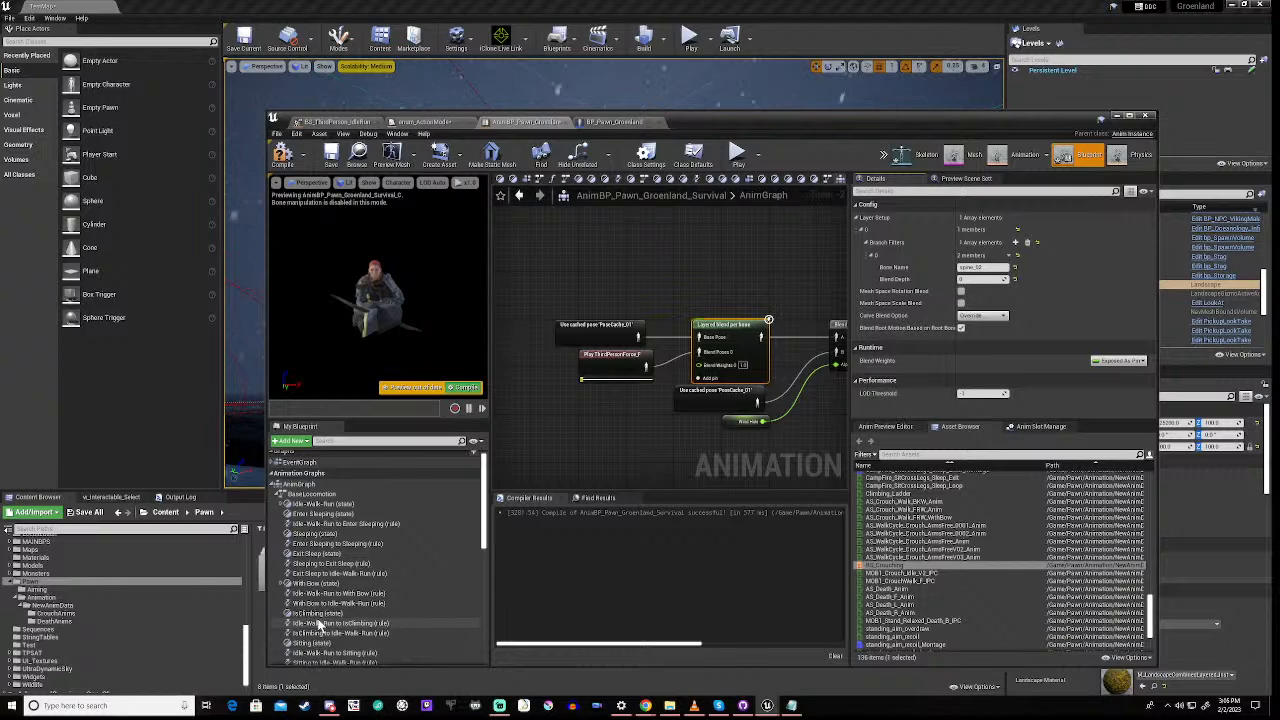
Add a Layered blend per bone node in the Crouching state, between the Crouching state machine and Output Animation Pose
{"action": "scroll", "coordinate": [317, 630], "scroll_direction": "down", "scroll_amount": 3}
{"action": "scroll", "coordinate": [318, 624], "scroll_direction": "down", "scroll_amount": 2}
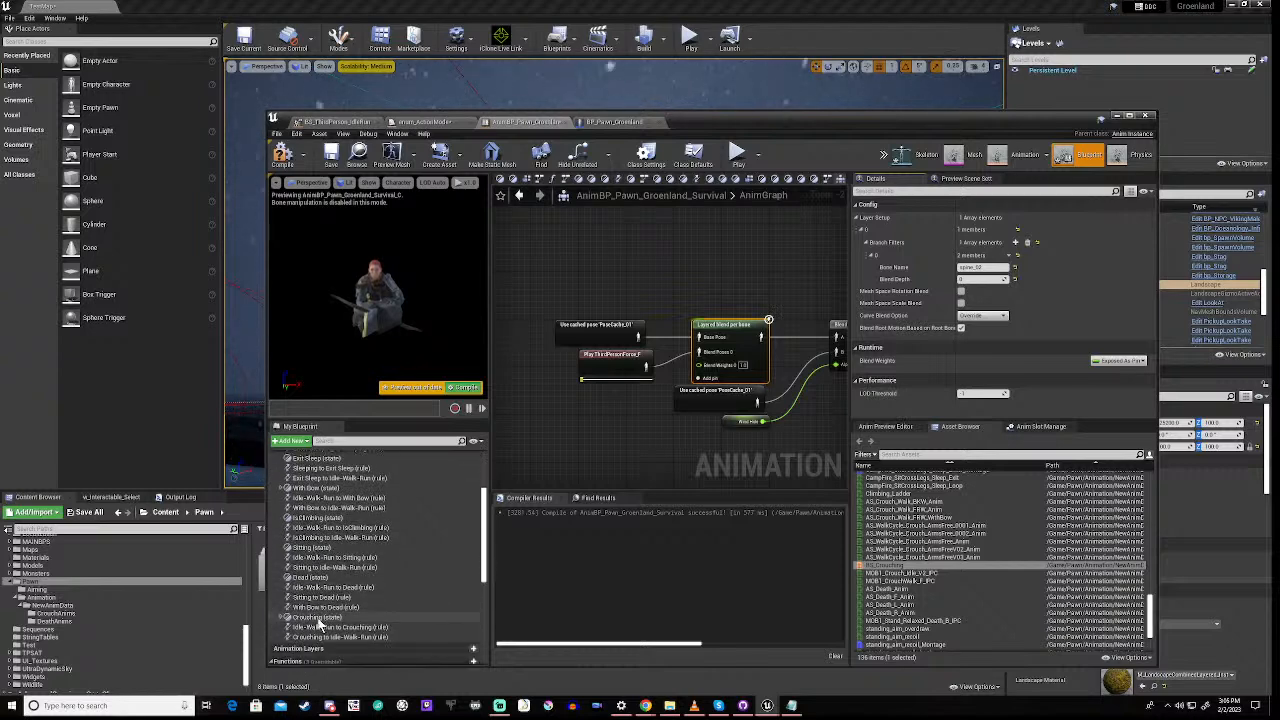
{"action": "double_click", "coordinate": [318, 619]}
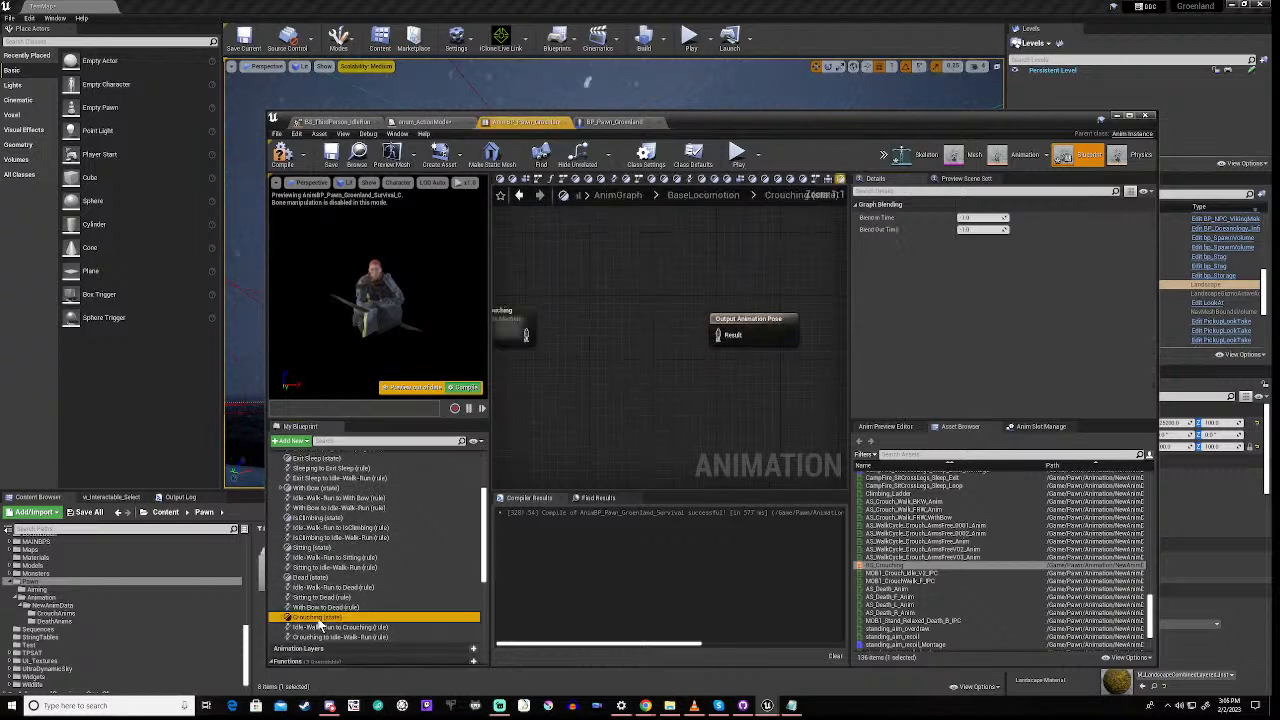
{"action": "right_click", "coordinate": [685, 391]}
{"action": "type", "text": "laye"}
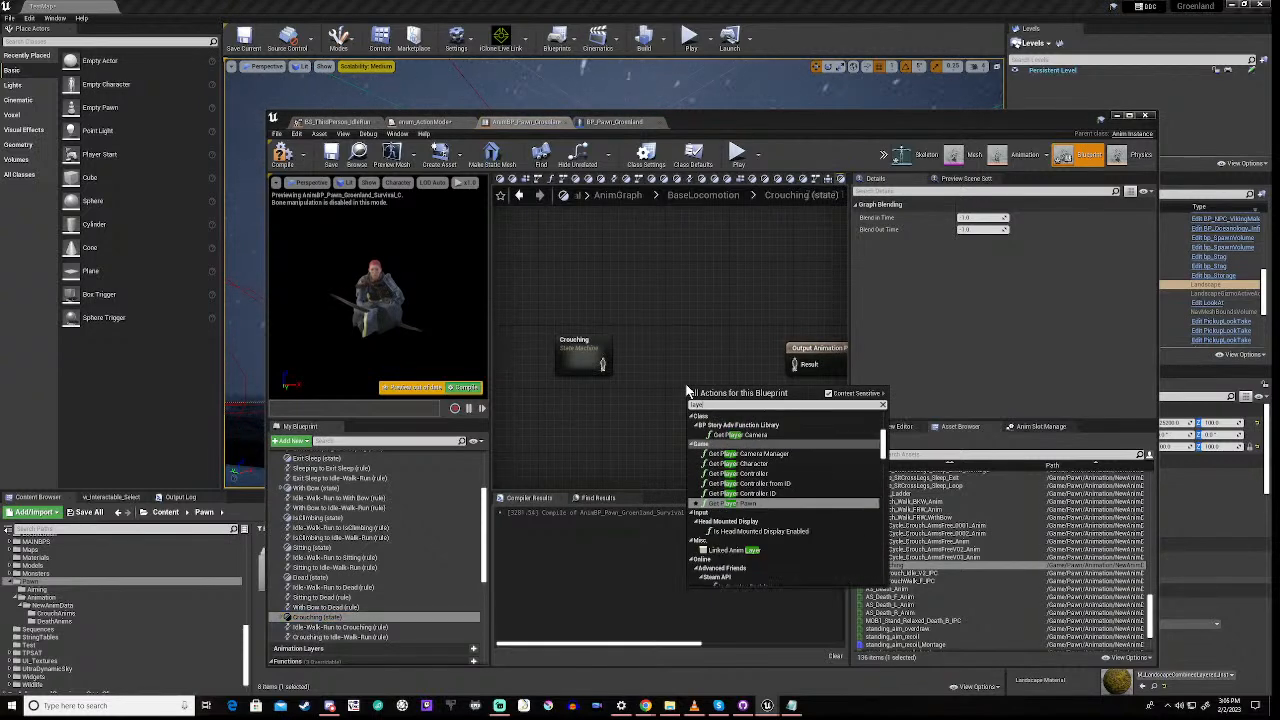
{"action": "type", "text": "re"}
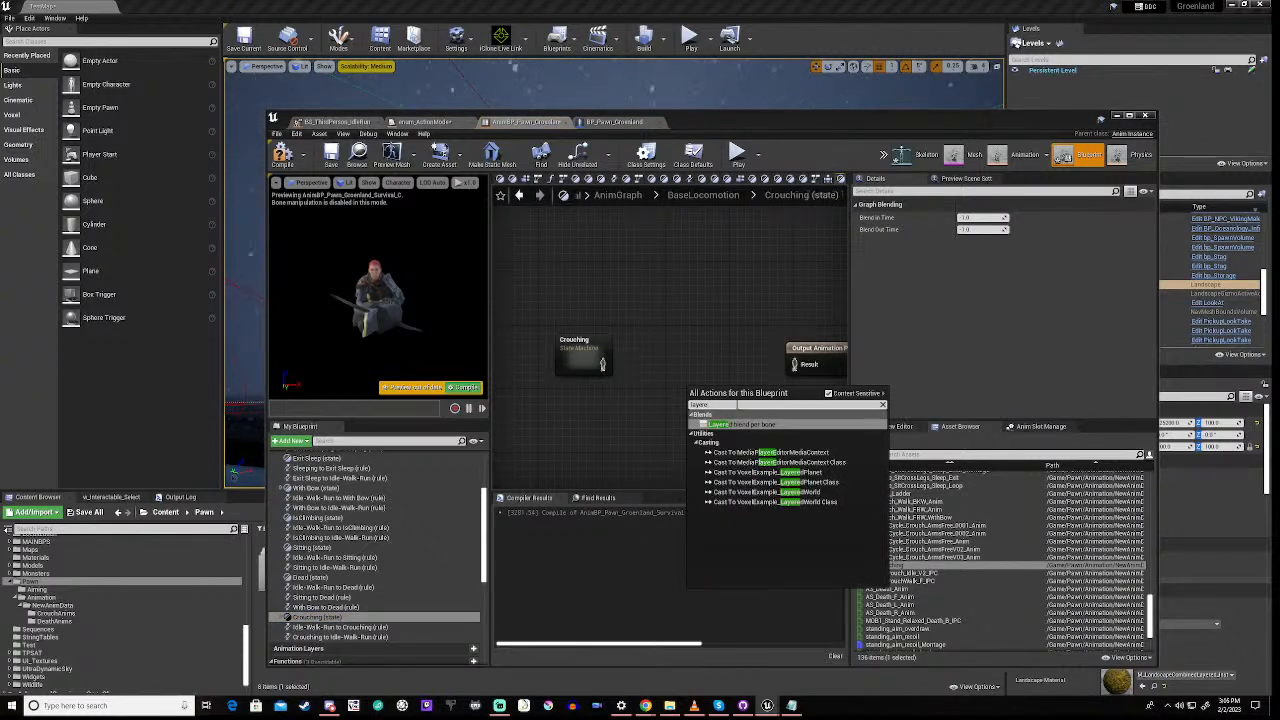
{"action": "left_click", "coordinate": [748, 426]}
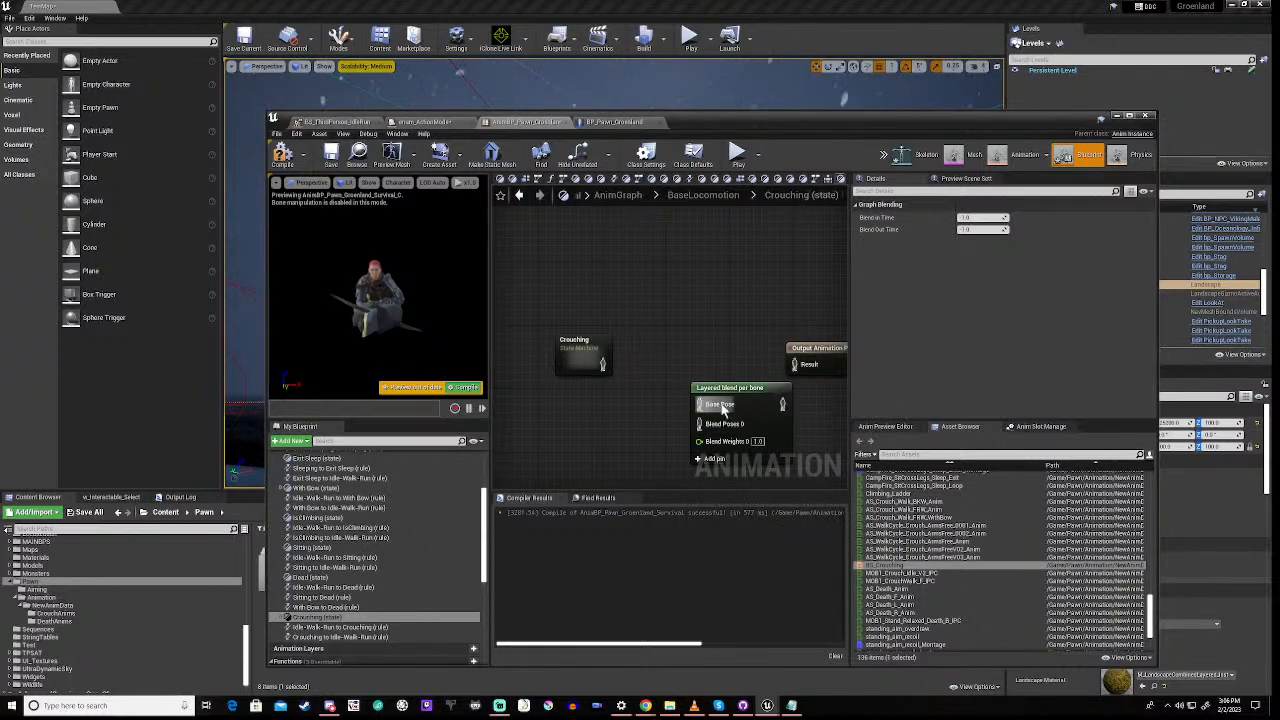
{"action": "left_click_drag", "start_coordinate": [728, 394], "coordinate": [708, 338]}
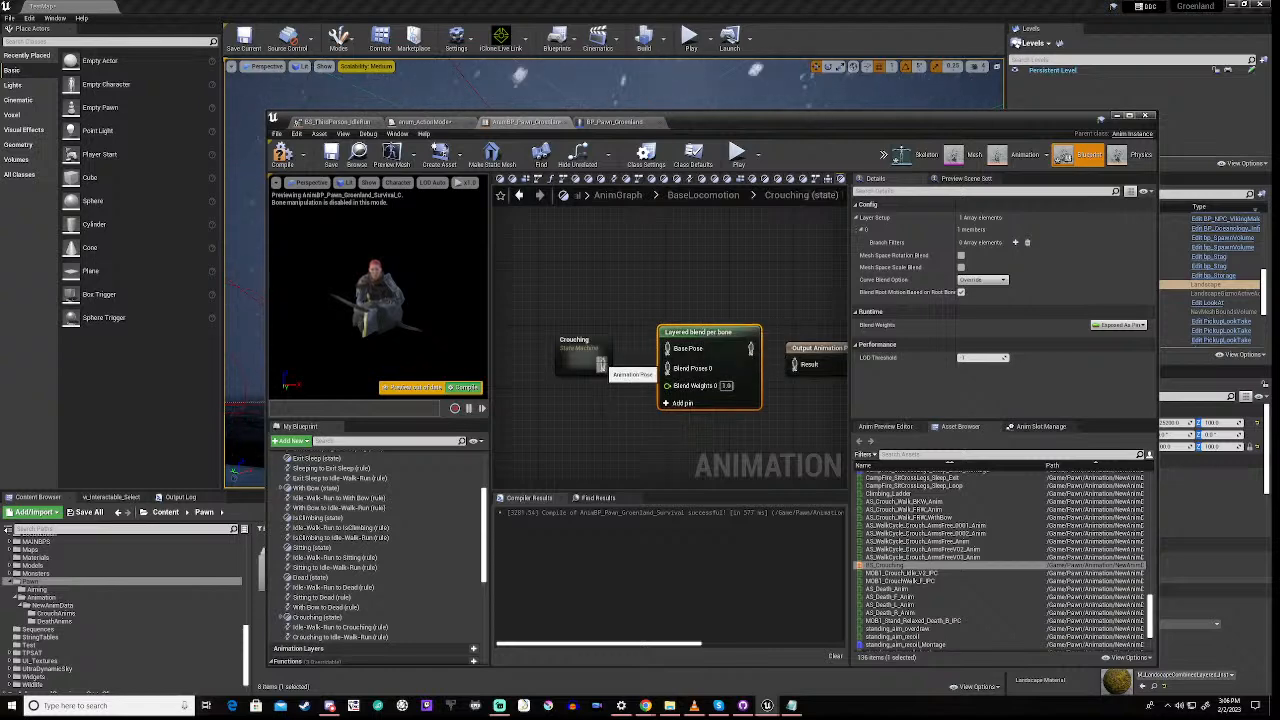
Link the Crouching state machine to Blend Poses 0 and add a branch filter with bone name Pelvis to the Layered blend per bone node
{"action": "left_click_drag", "start_coordinate": [601, 364], "coordinate": [668, 369]}
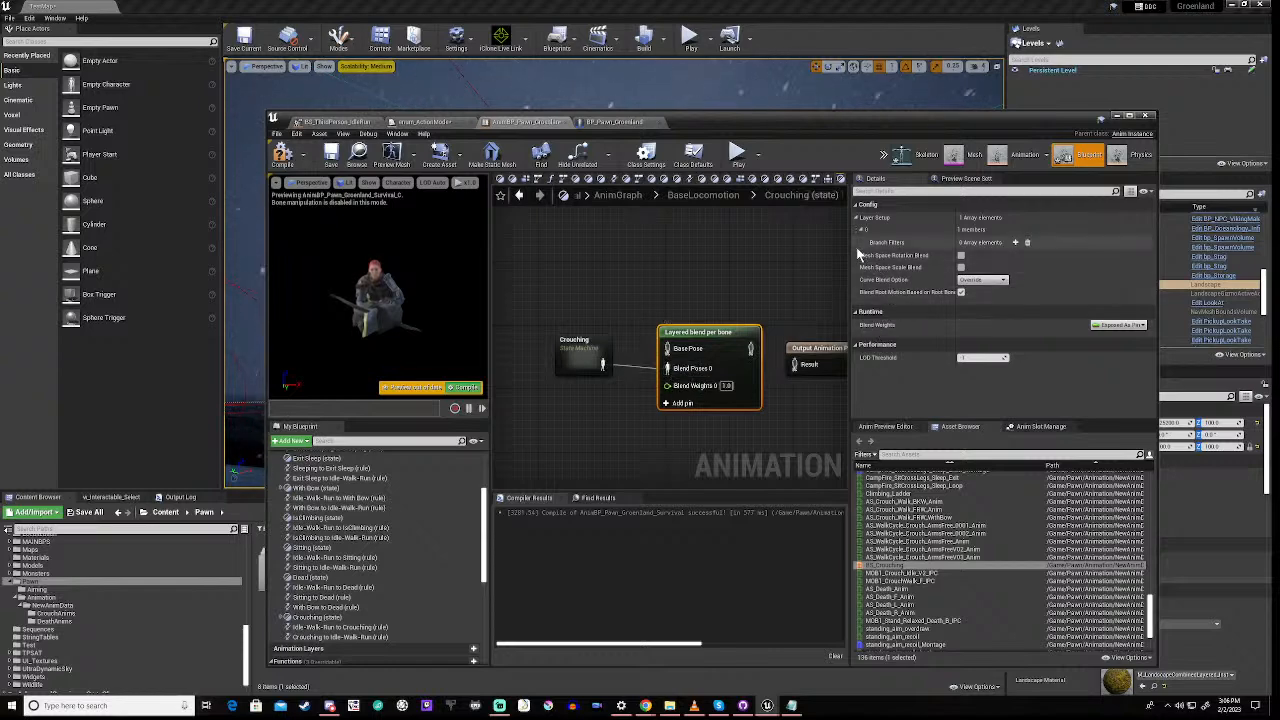
{"action": "left_click", "coordinate": [1015, 242]}
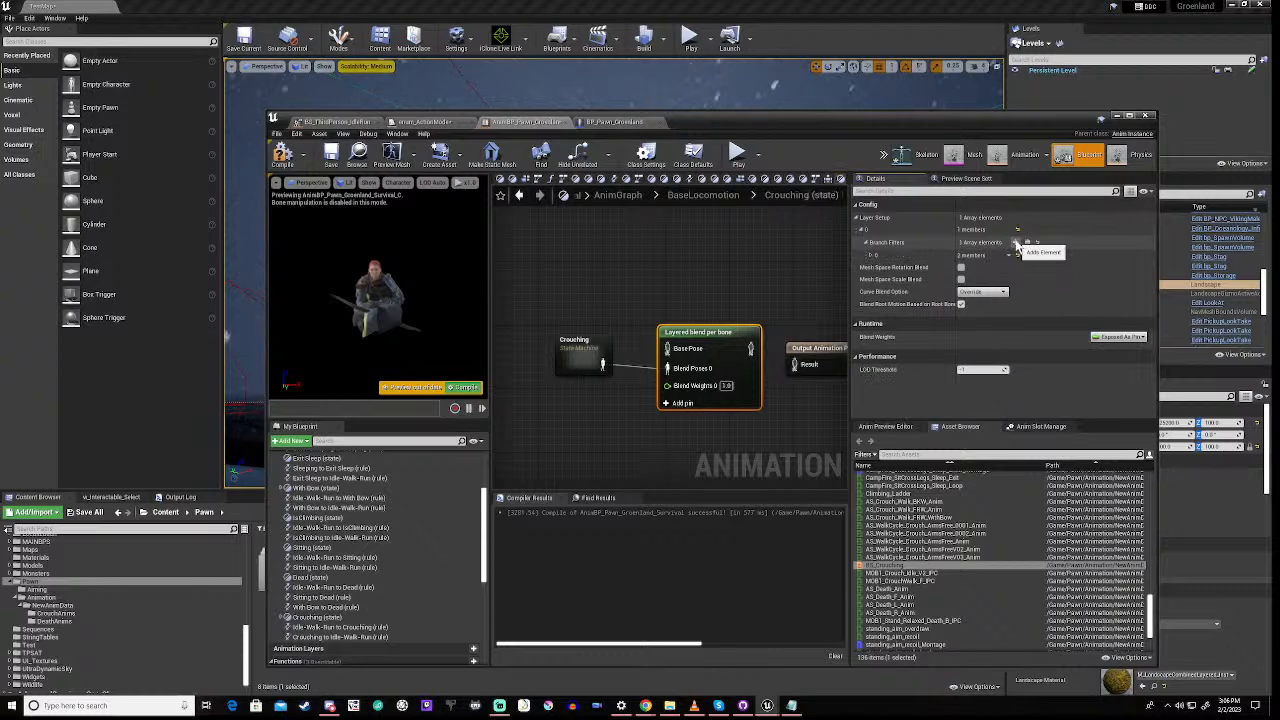
{"action": "left_click", "coordinate": [871, 256]}
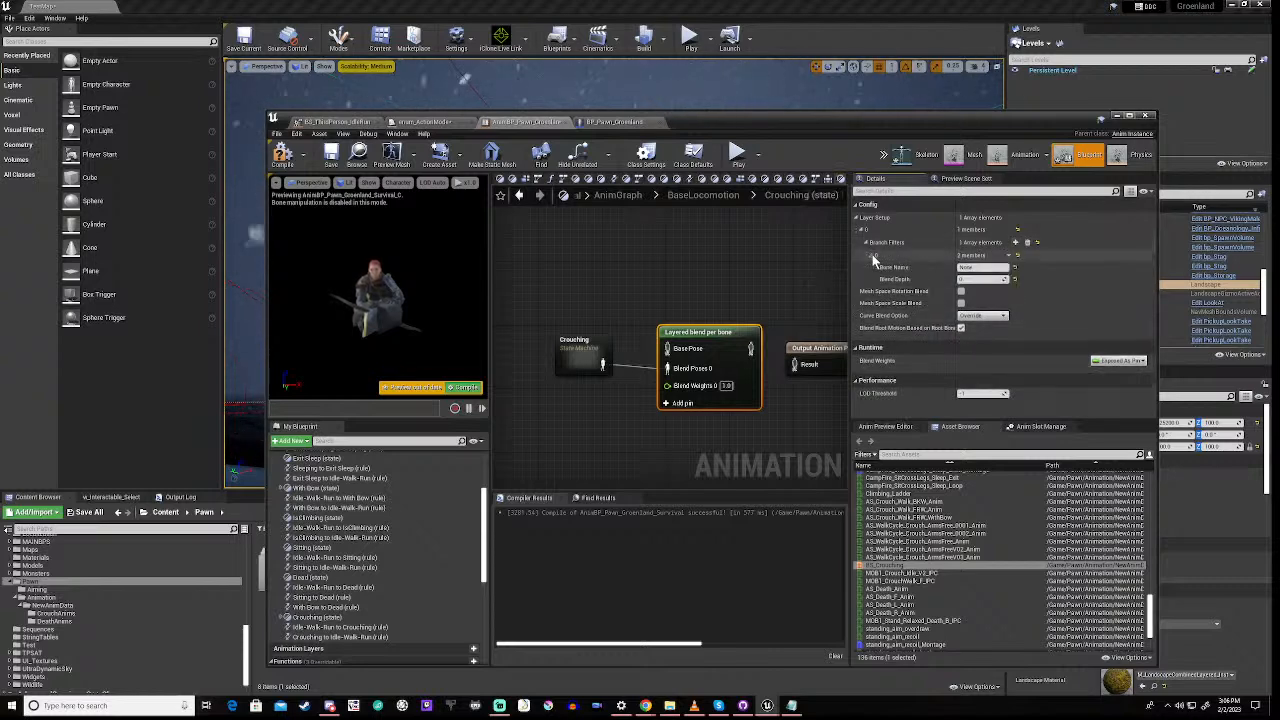
{"action": "left_click", "coordinate": [984, 268]}
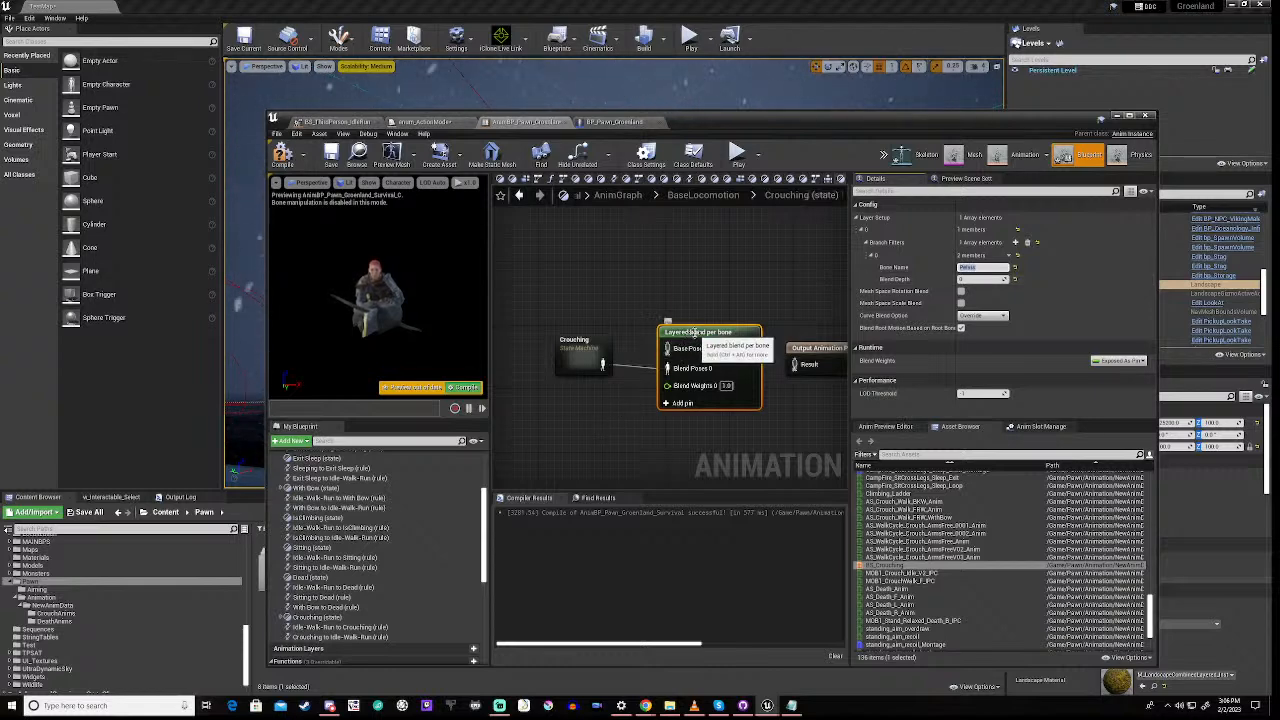
Connect the Layered blend per bone output to Output Animation Pose's Result and rewire the Crouching state machine to Base Pose
{"action": "right_click_drag", "start_coordinate": [783, 420], "coordinate": [721, 438]}
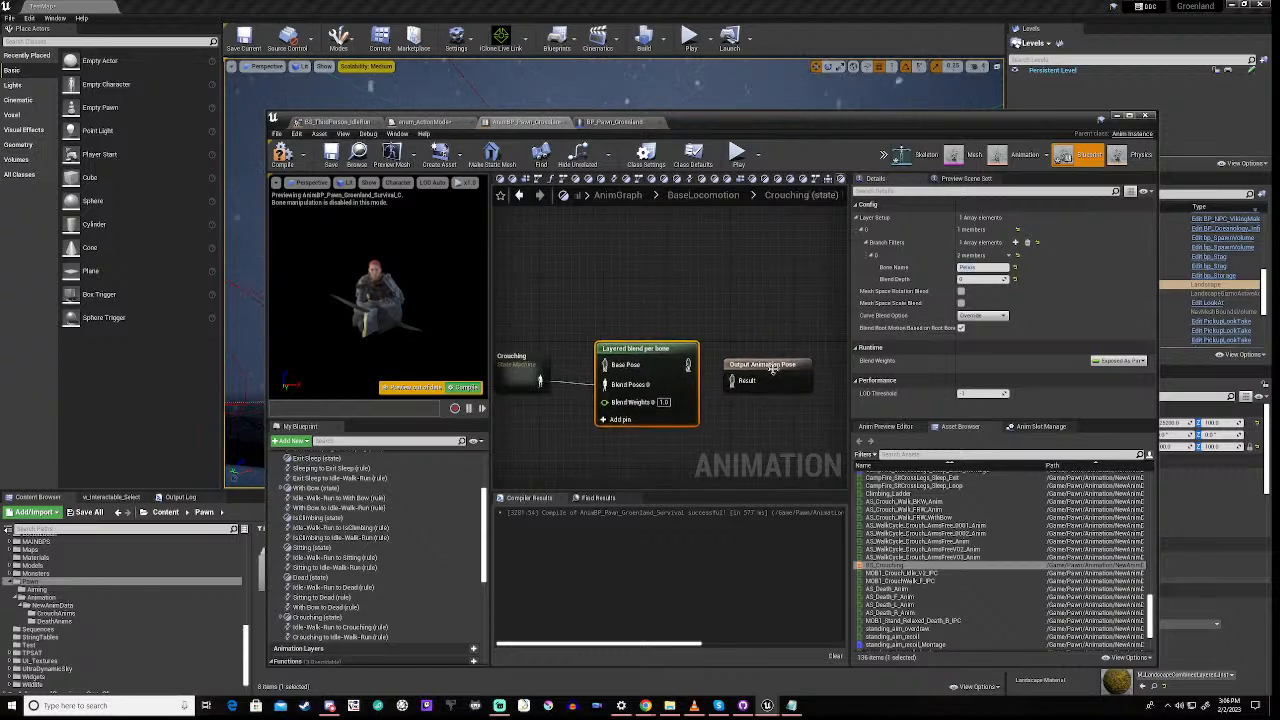
{"action": "left_click_drag", "start_coordinate": [772, 367], "coordinate": [802, 368]}
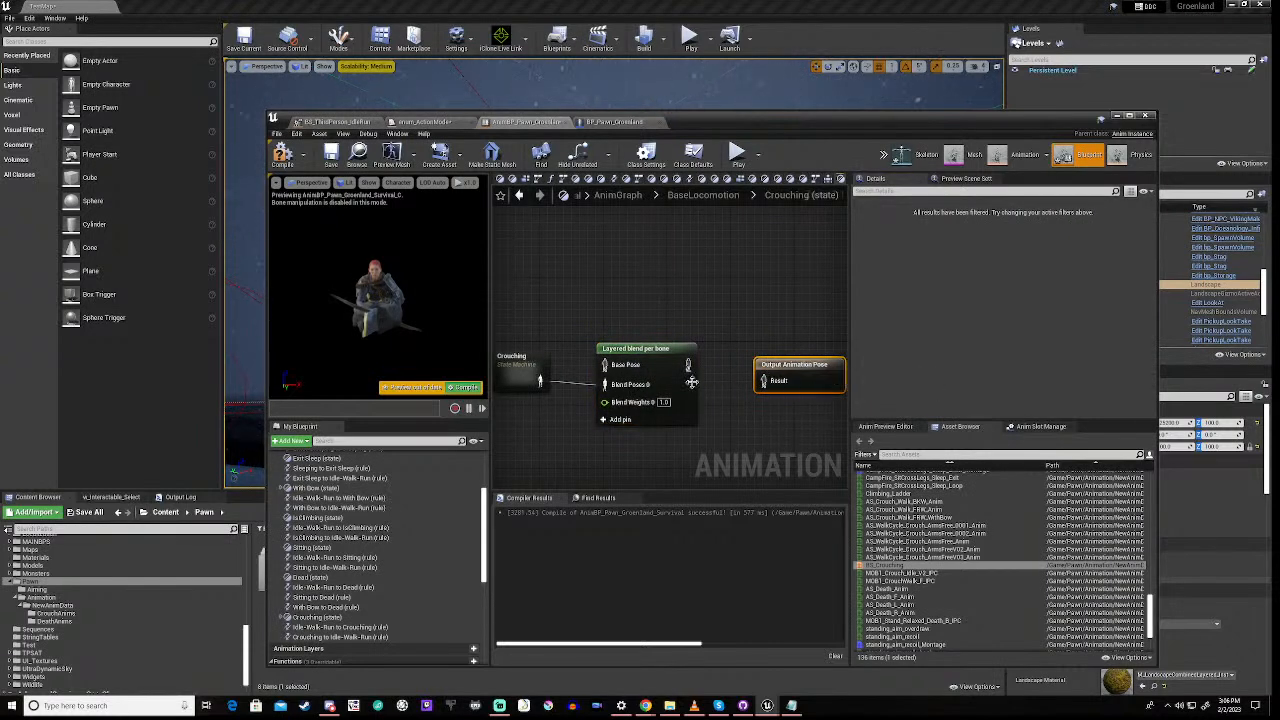
{"action": "left_click_drag", "start_coordinate": [688, 365], "coordinate": [765, 385]}
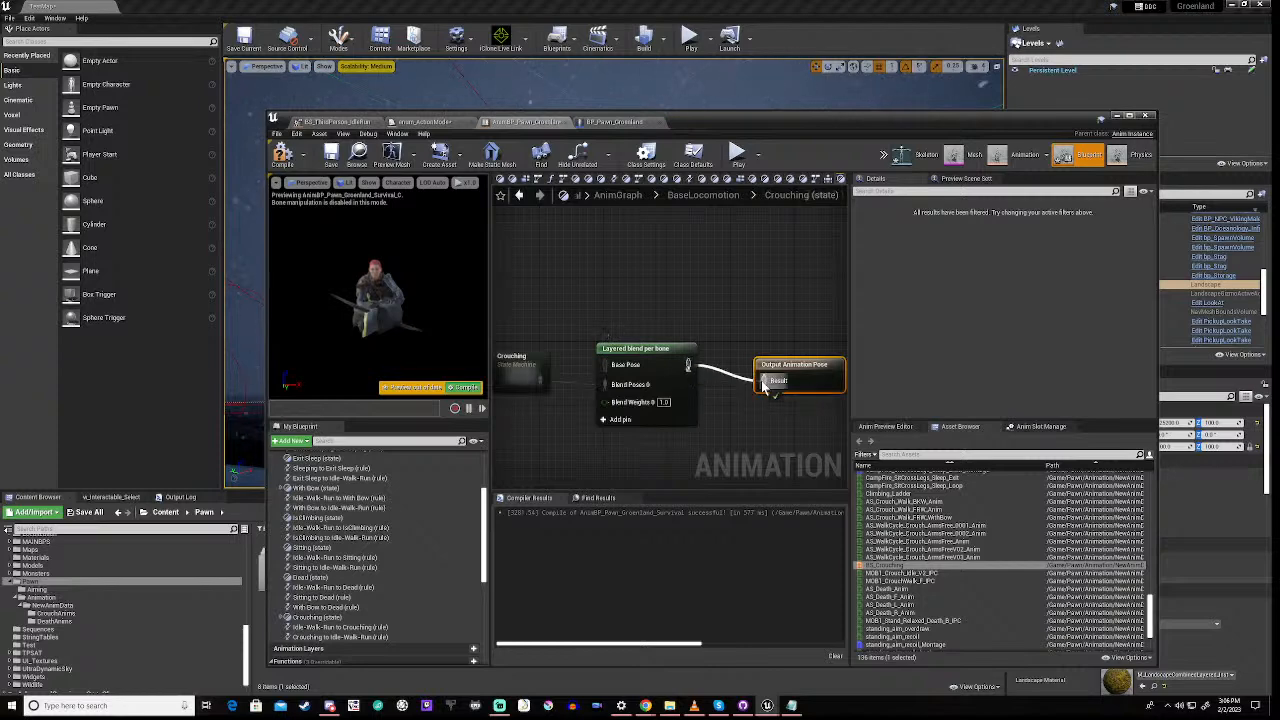
{"action": "right_click_drag", "start_coordinate": [595, 428], "coordinate": [629, 416]}
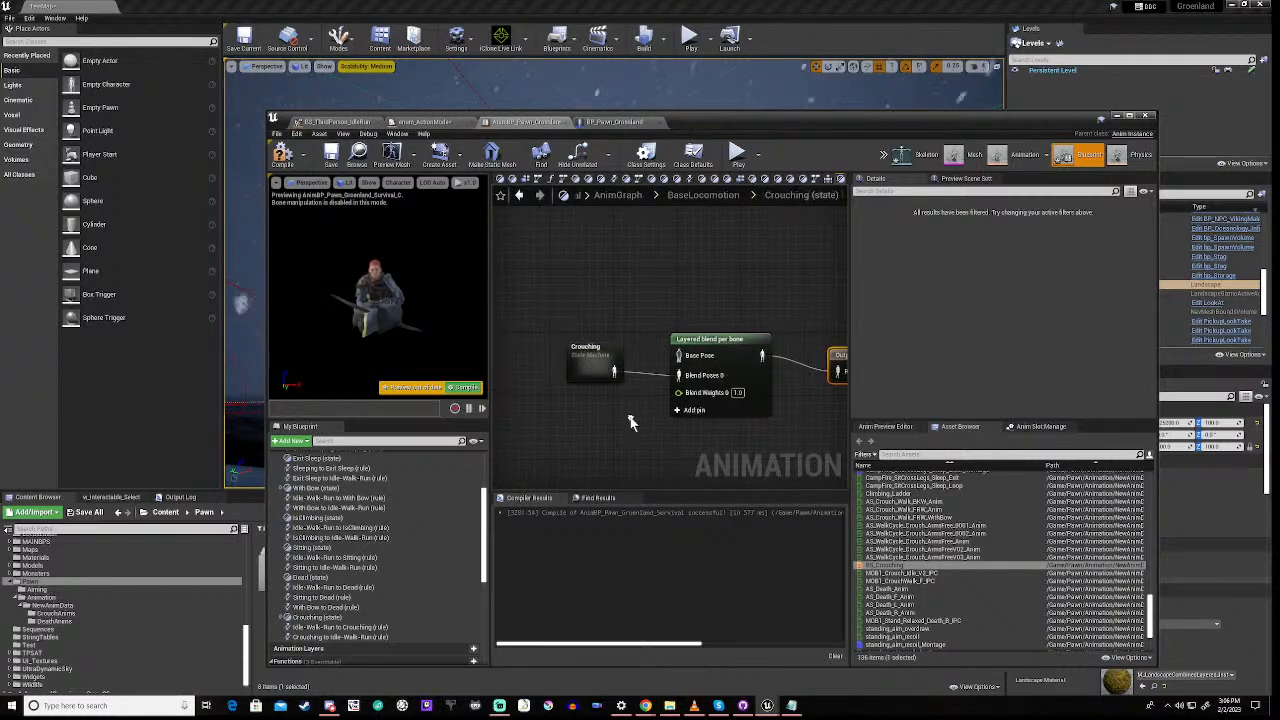
{"action": "left_click_drag", "start_coordinate": [617, 374], "coordinate": [681, 356]}
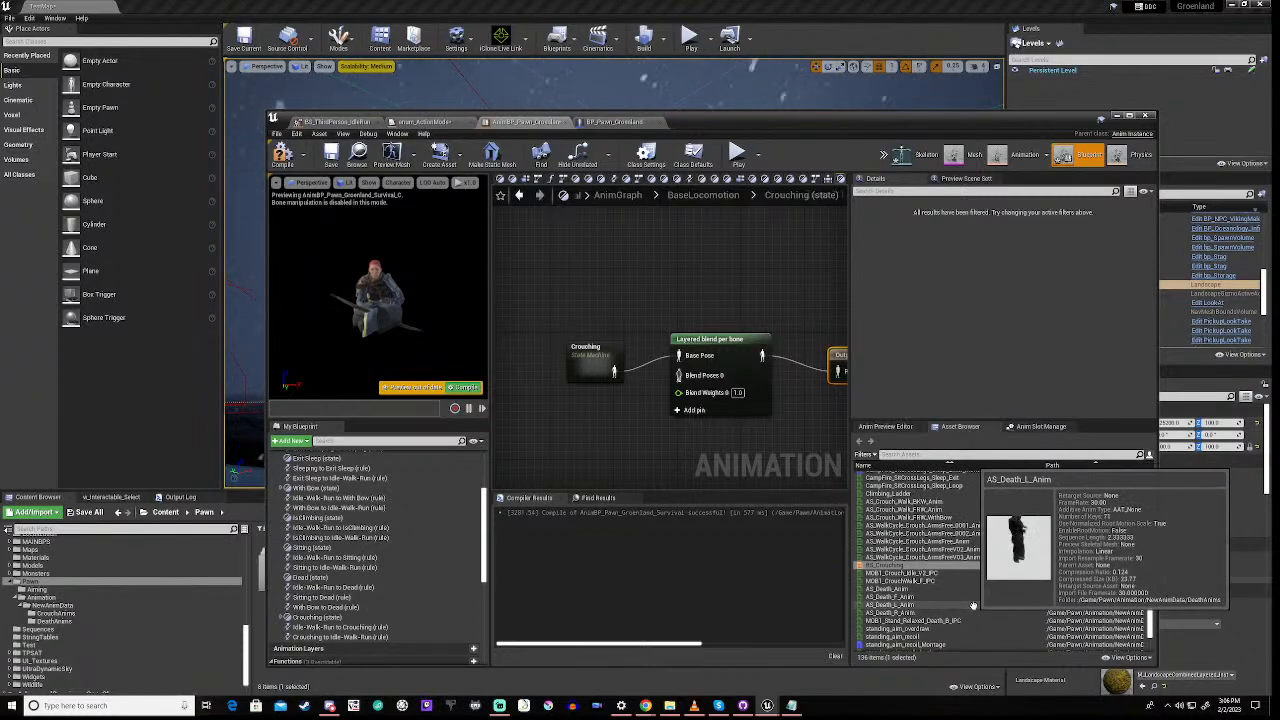
Search the animation assets for "for", place standing_aim_walk_forward1 below the Crouching state machine, and connect it to Blend Poses 0
{"action": "scroll", "coordinate": [973, 606], "scroll_direction": "up", "scroll_amount": 5}
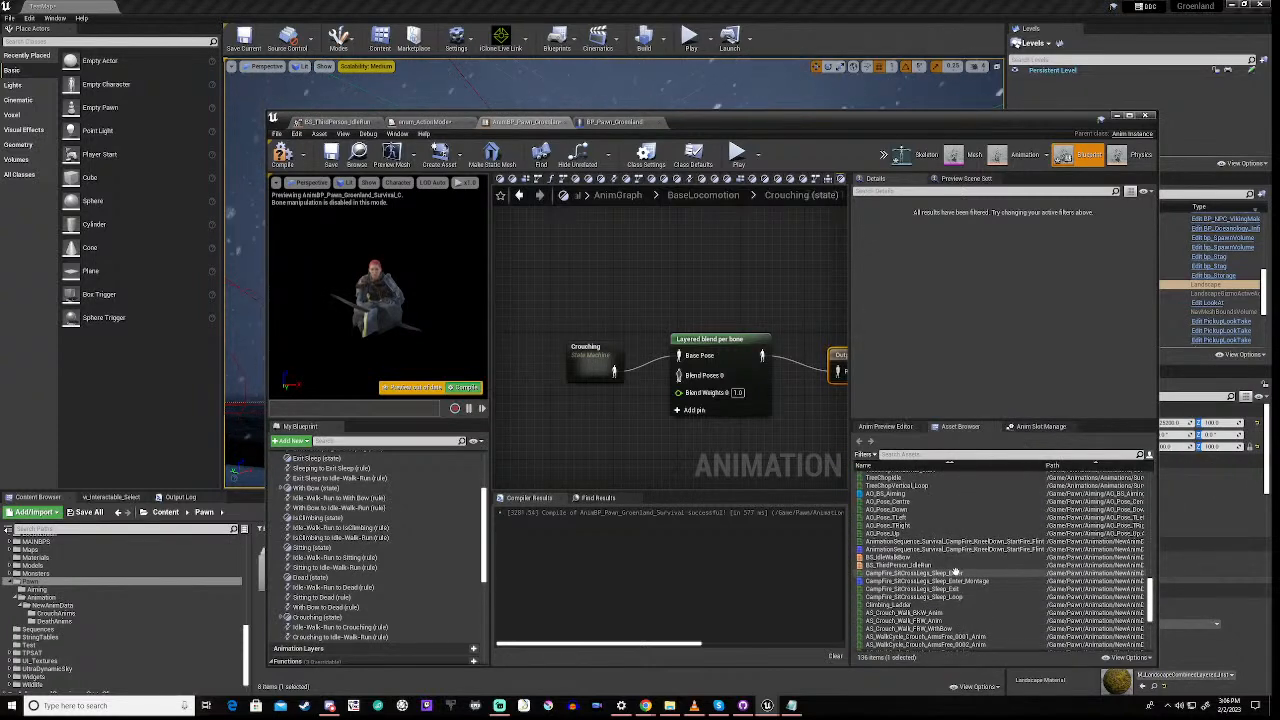
{"action": "scroll", "coordinate": [955, 572], "scroll_direction": "up", "scroll_amount": 8}
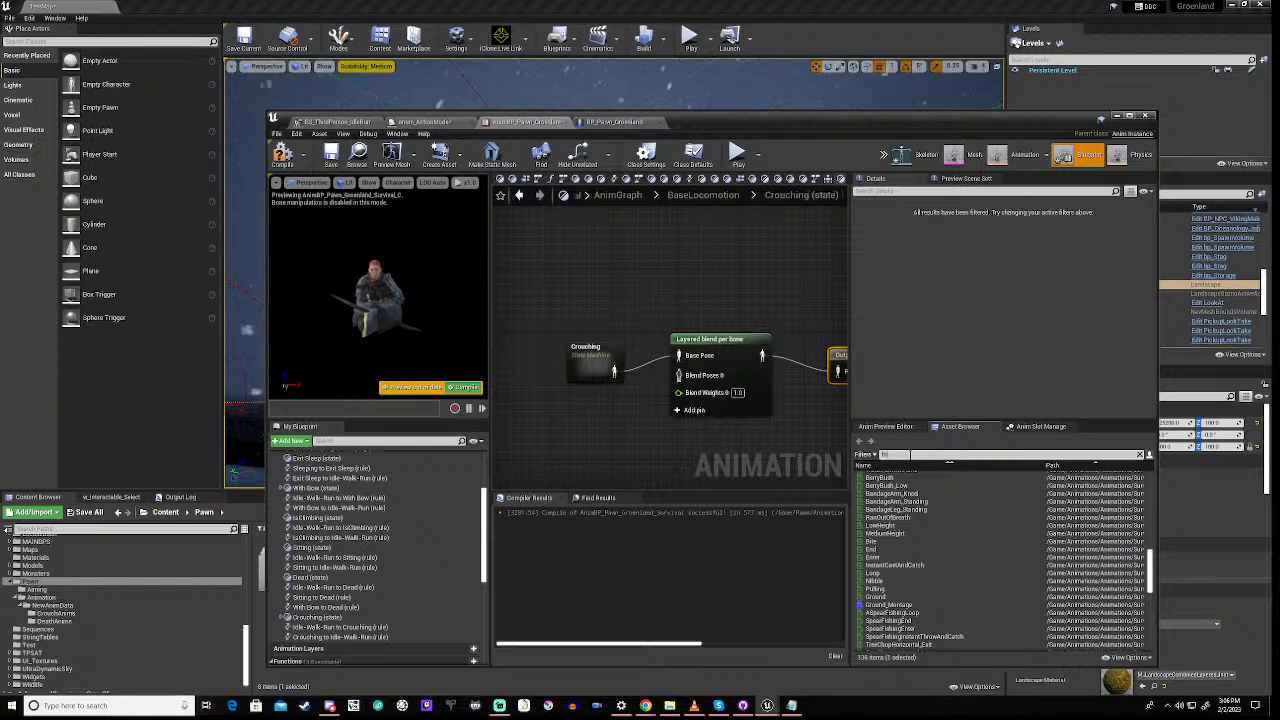
{"action": "type", "text": "r"}
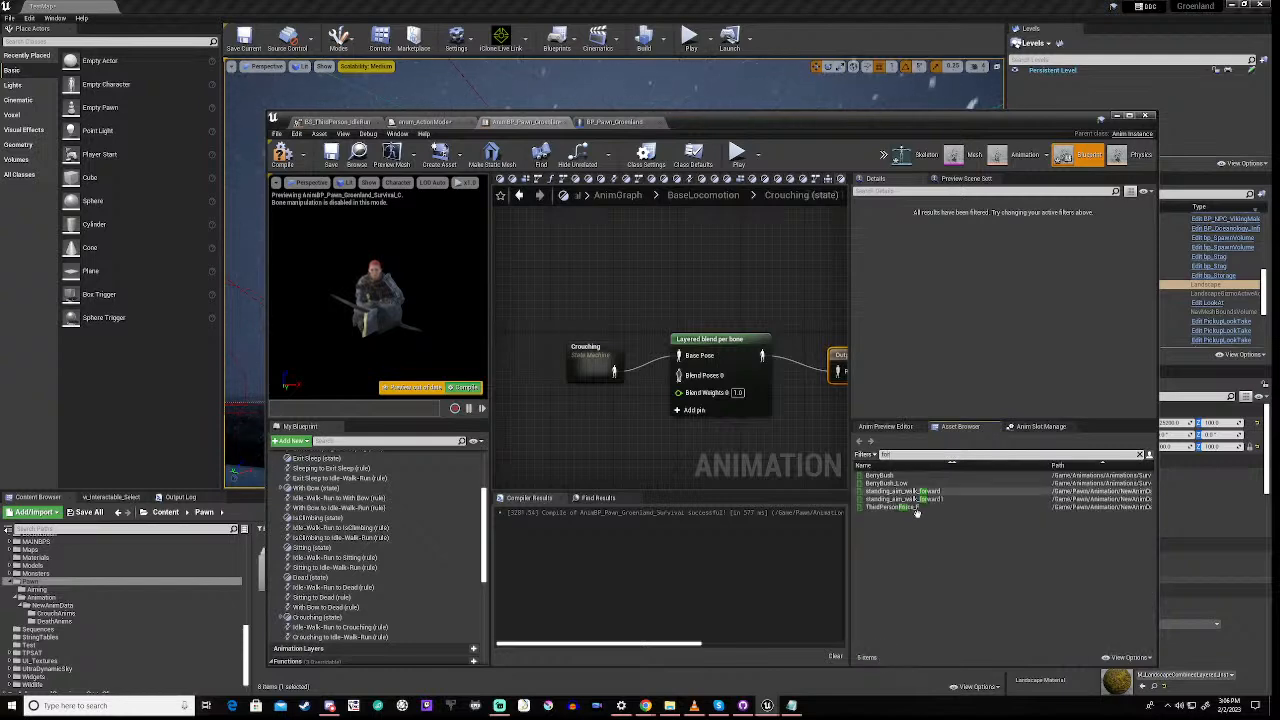
{"action": "mouse_move", "coordinate": [909, 504]}
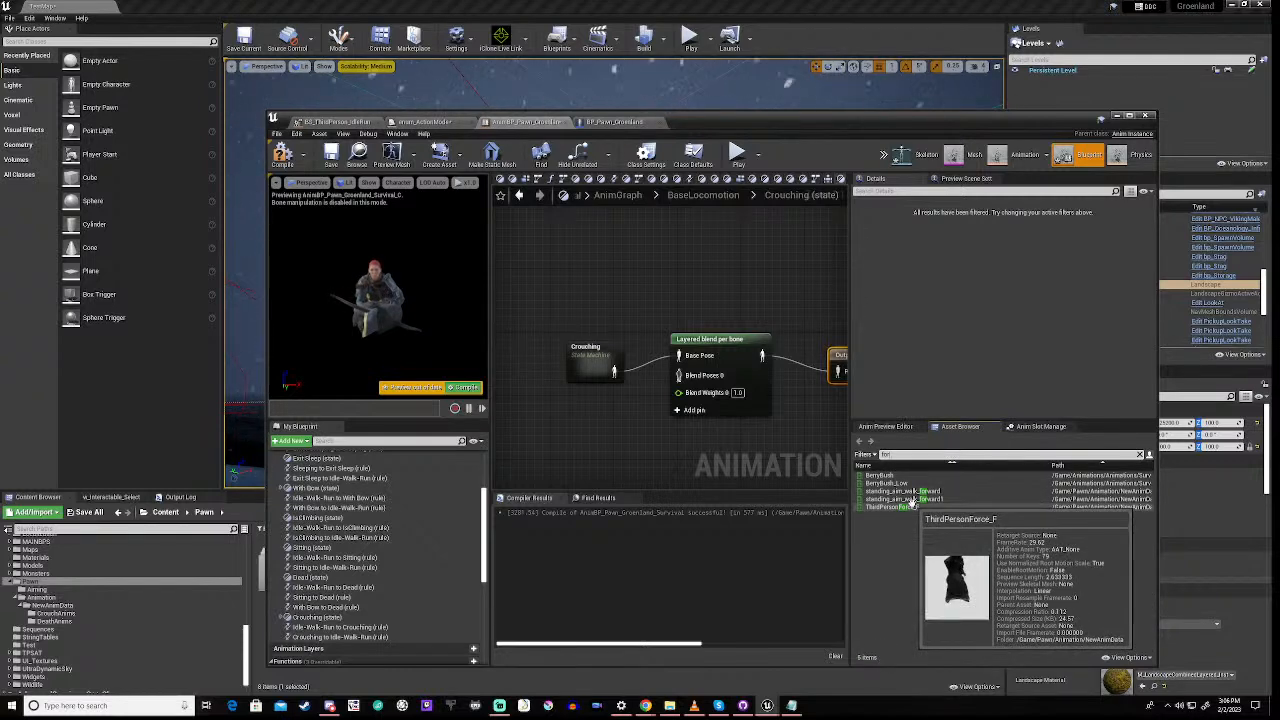
{"action": "left_click", "coordinate": [911, 506]}
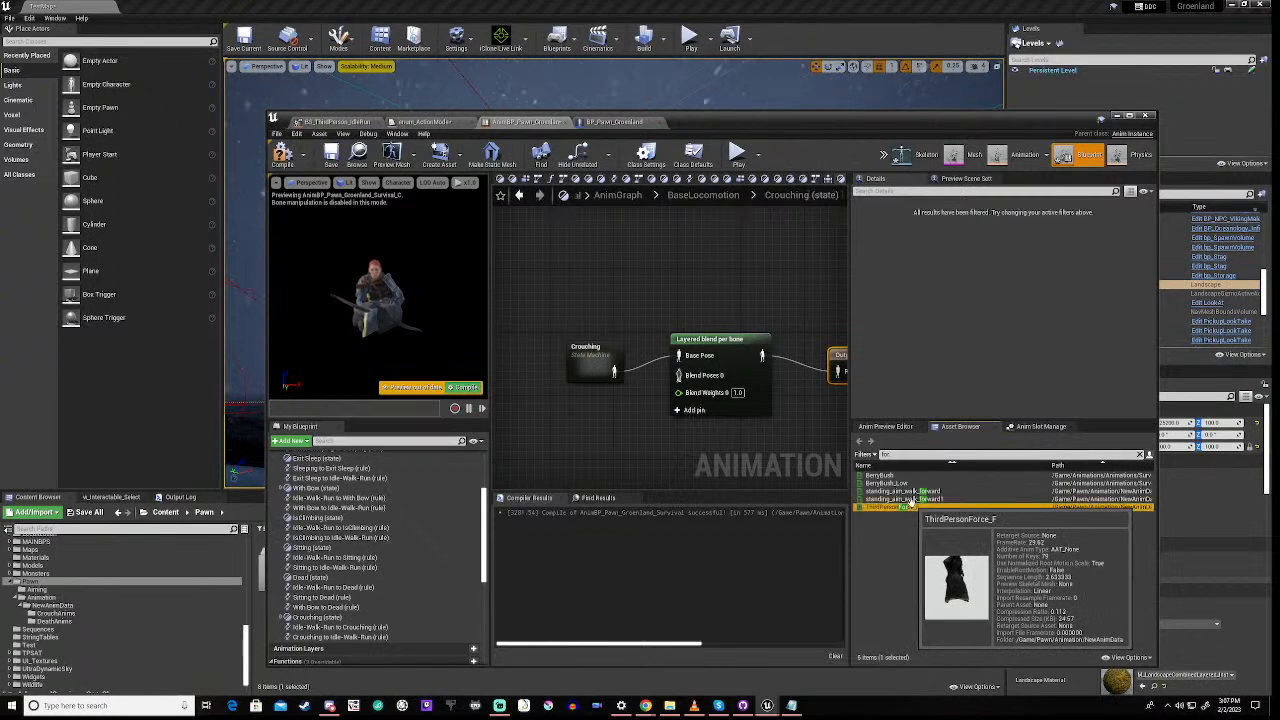
{"action": "left_click_drag", "start_coordinate": [905, 499], "coordinate": [530, 445]}
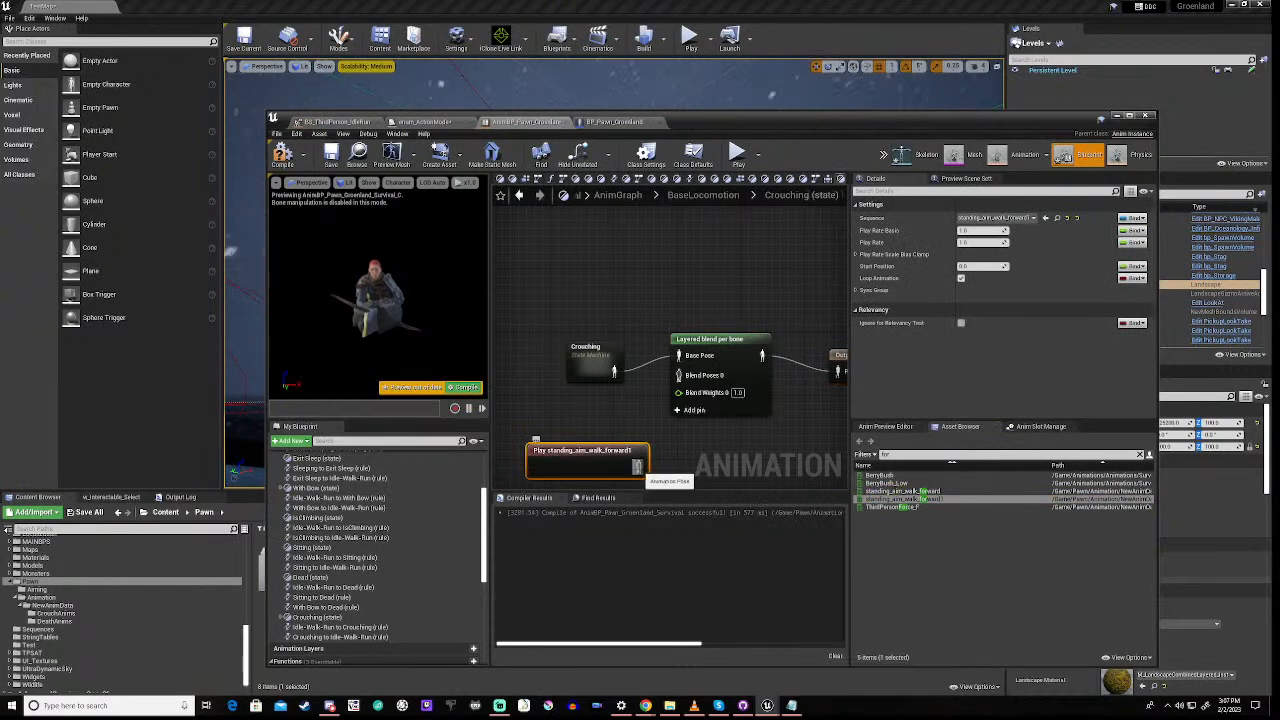
{"action": "left_click_drag", "start_coordinate": [637, 466], "coordinate": [681, 383]}
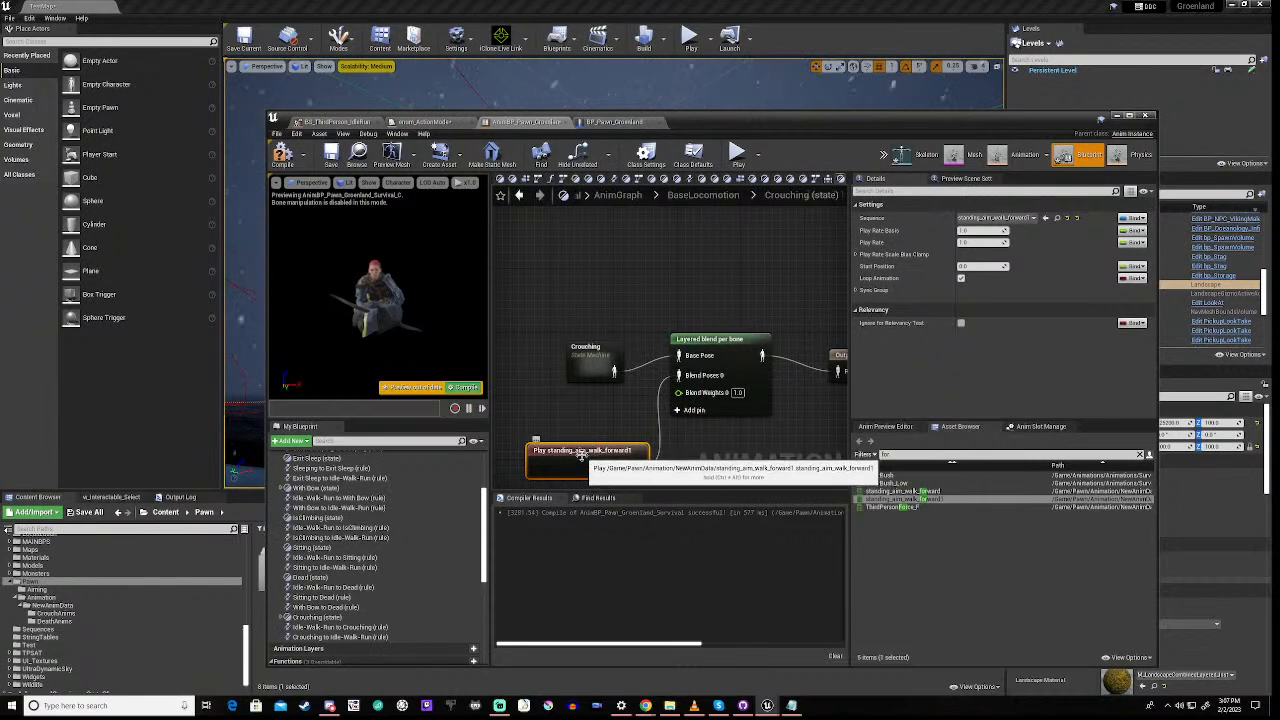
{"action": "left_click_drag", "start_coordinate": [580, 453], "coordinate": [575, 425]}
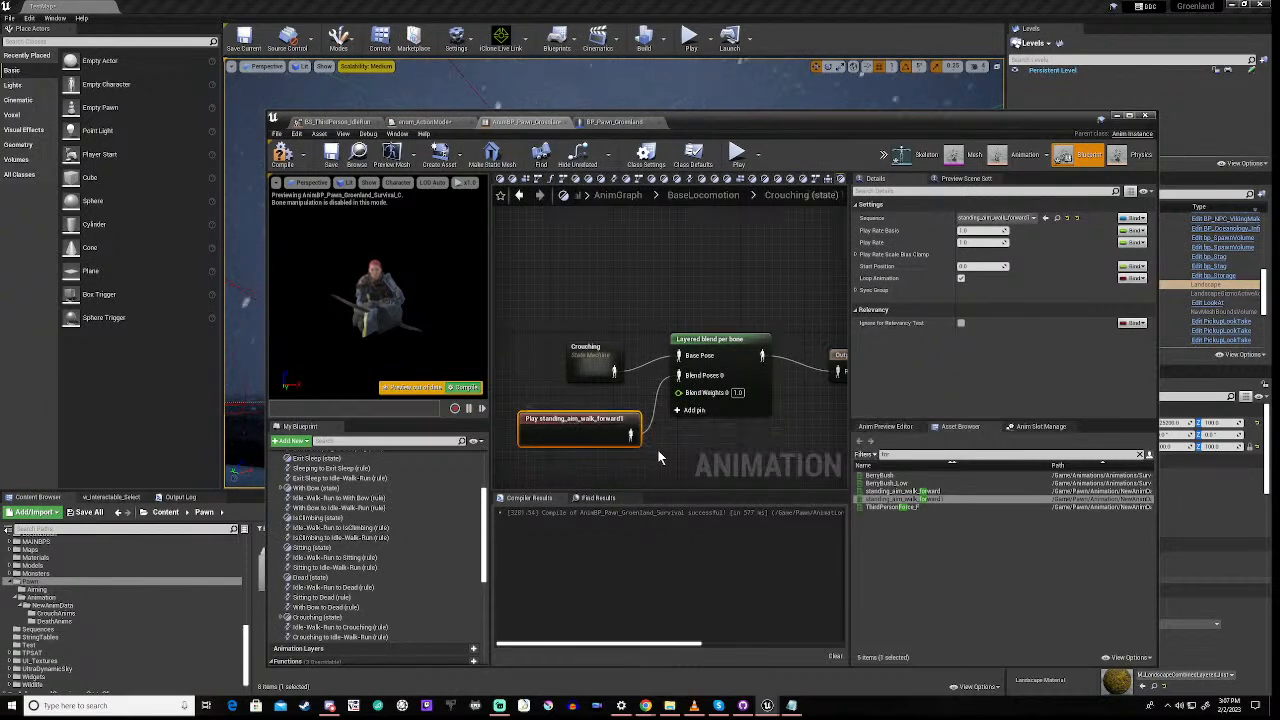
Compile the animation blueprint with the new crouching blend setup
{"action": "right_click_drag", "start_coordinate": [658, 450], "coordinate": [673, 388]}
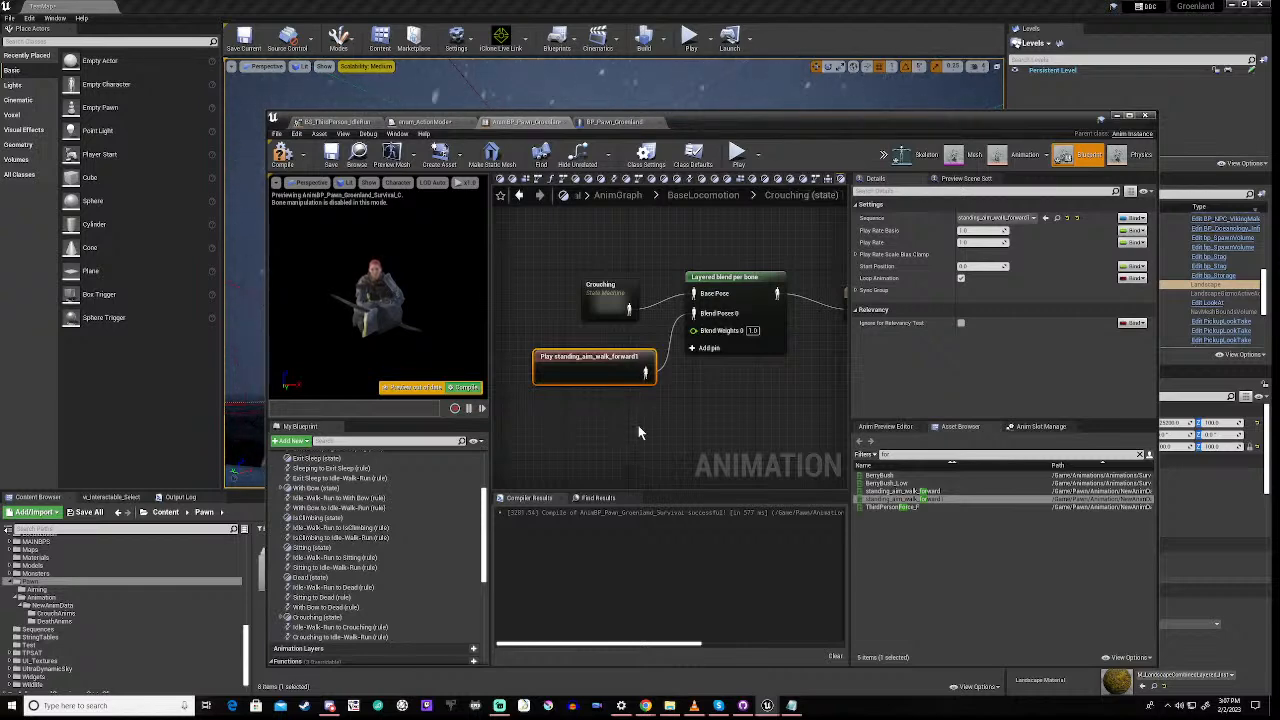
{"action": "scroll", "coordinate": [682, 385], "scroll_direction": "down", "scroll_amount": 1}
{"action": "right_click_drag", "start_coordinate": [647, 417], "coordinate": [593, 407]}
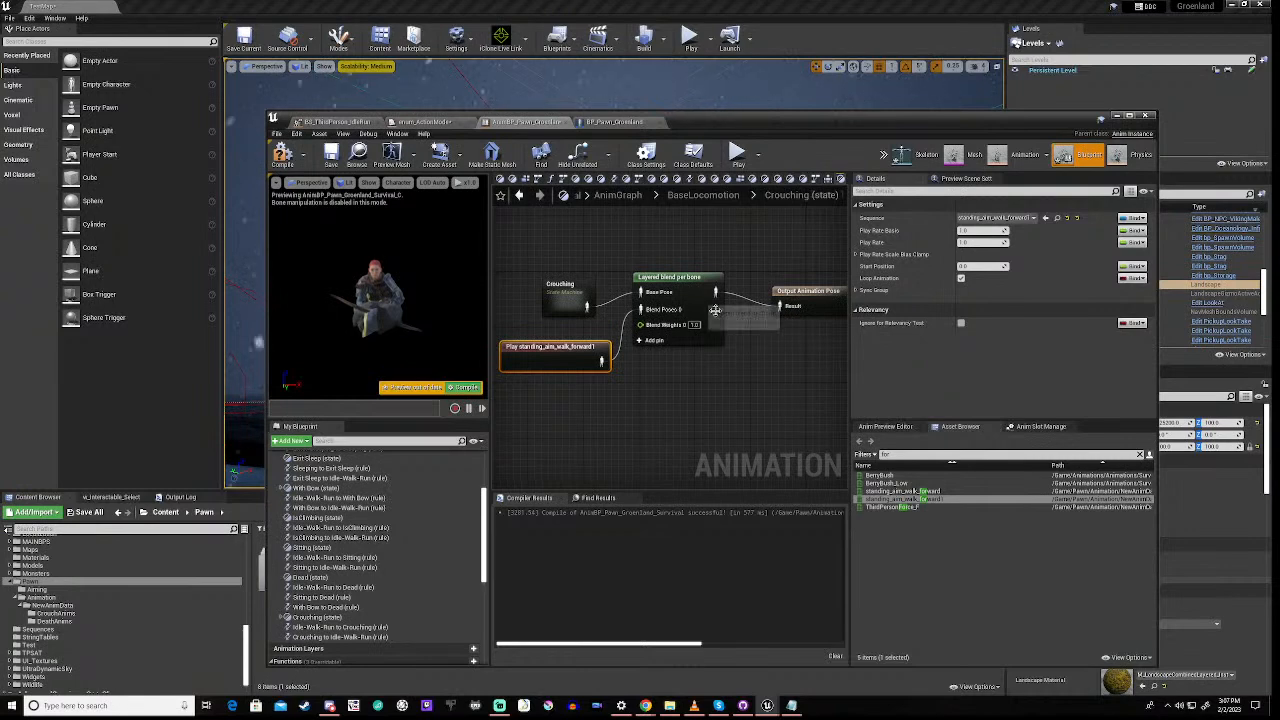
{"action": "left_click", "coordinate": [282, 155]}
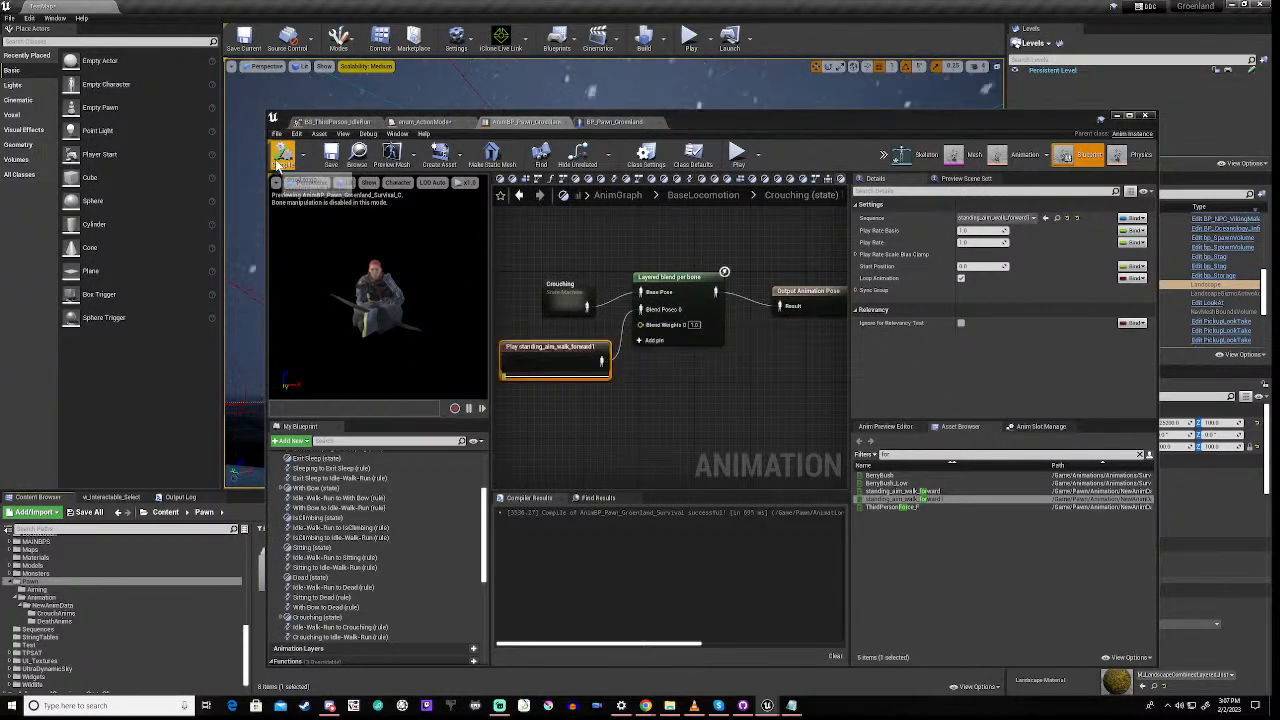
{"action": "scroll", "coordinate": [679, 395], "scroll_direction": "down", "scroll_amount": 3}
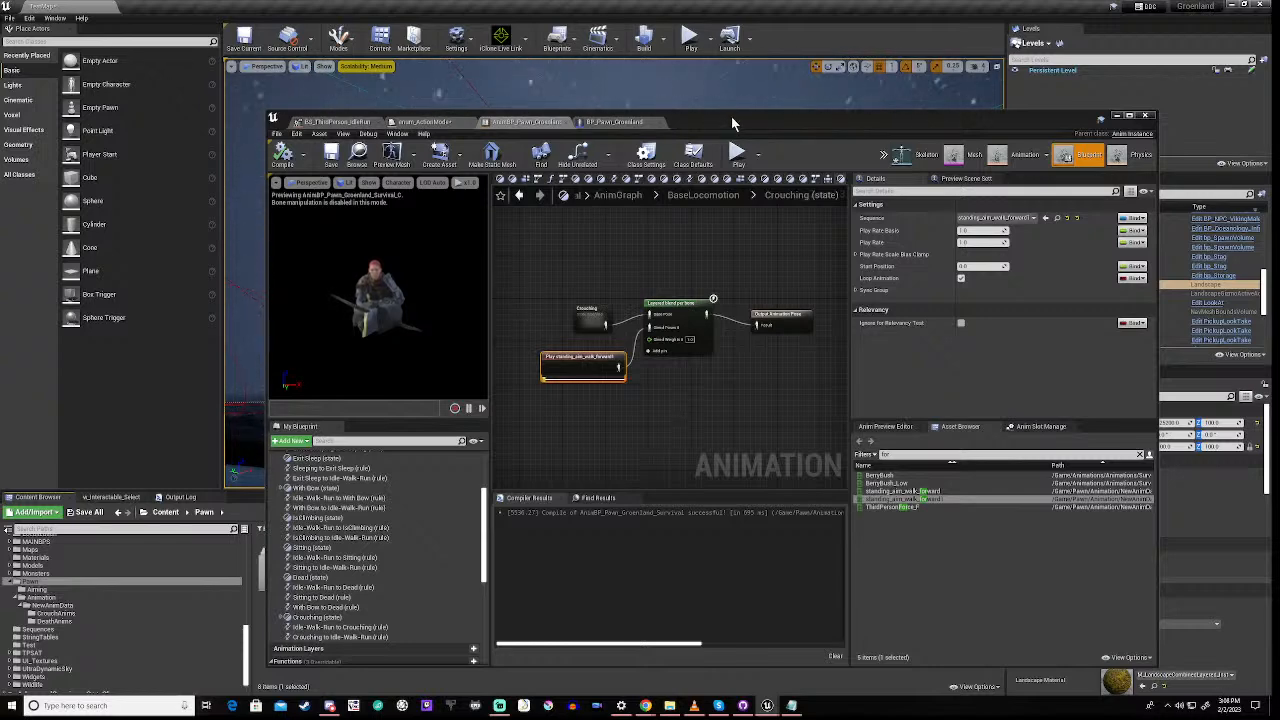
Play the level to test the crouched aiming pose and the first-person camera view, then stop and return to the blueprint
{"action": "left_click_drag", "start_coordinate": [734, 123], "coordinate": [658, 524]}
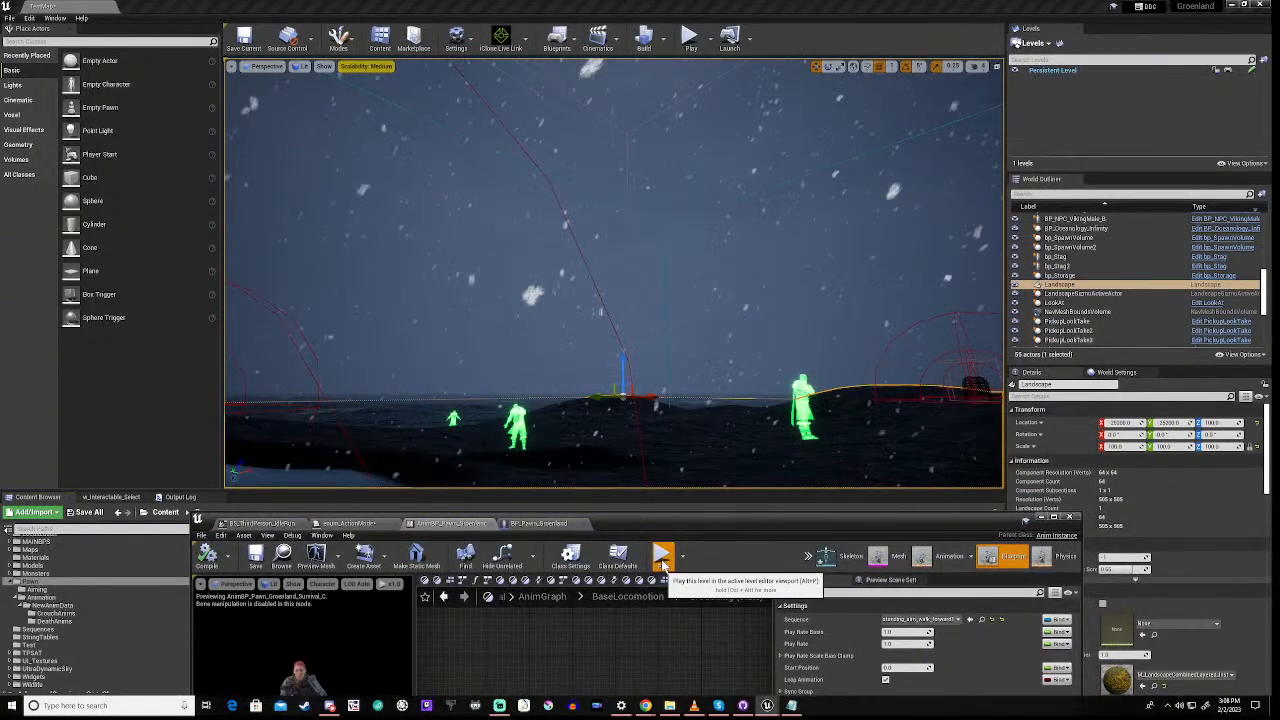
{"action": "left_click", "coordinate": [662, 554]}
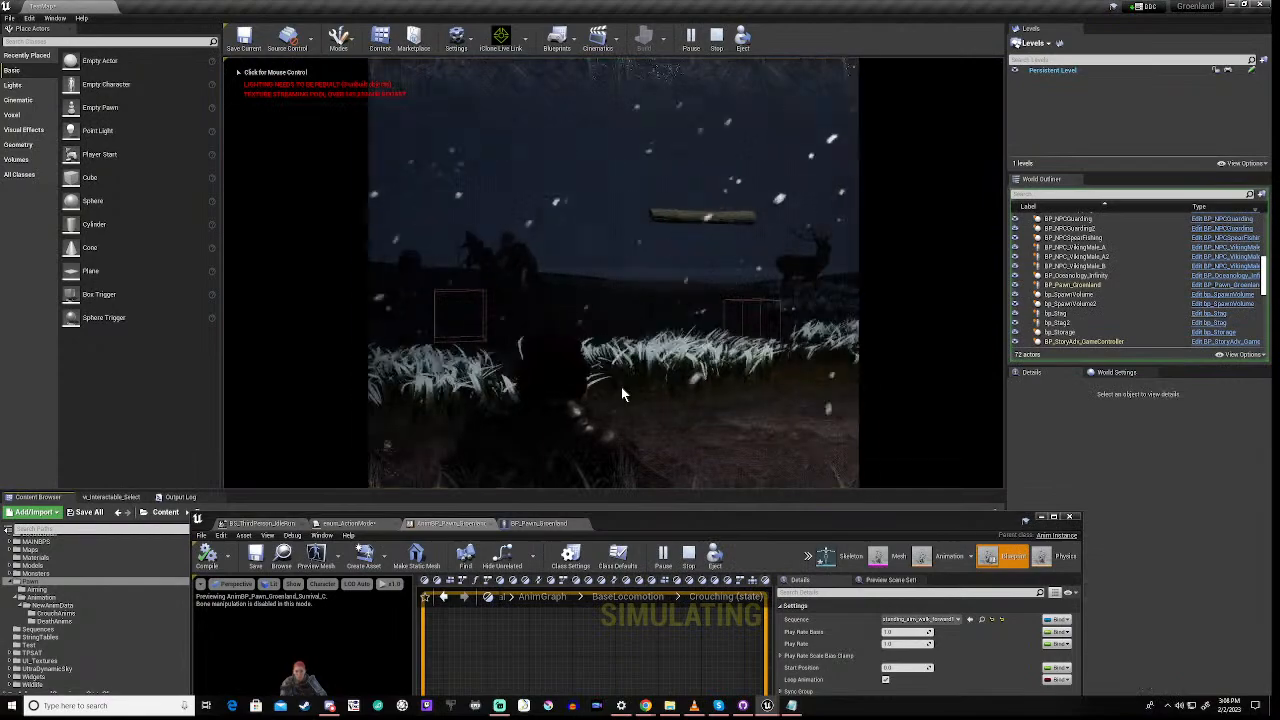
{"action": "left_click", "coordinate": [621, 387]}
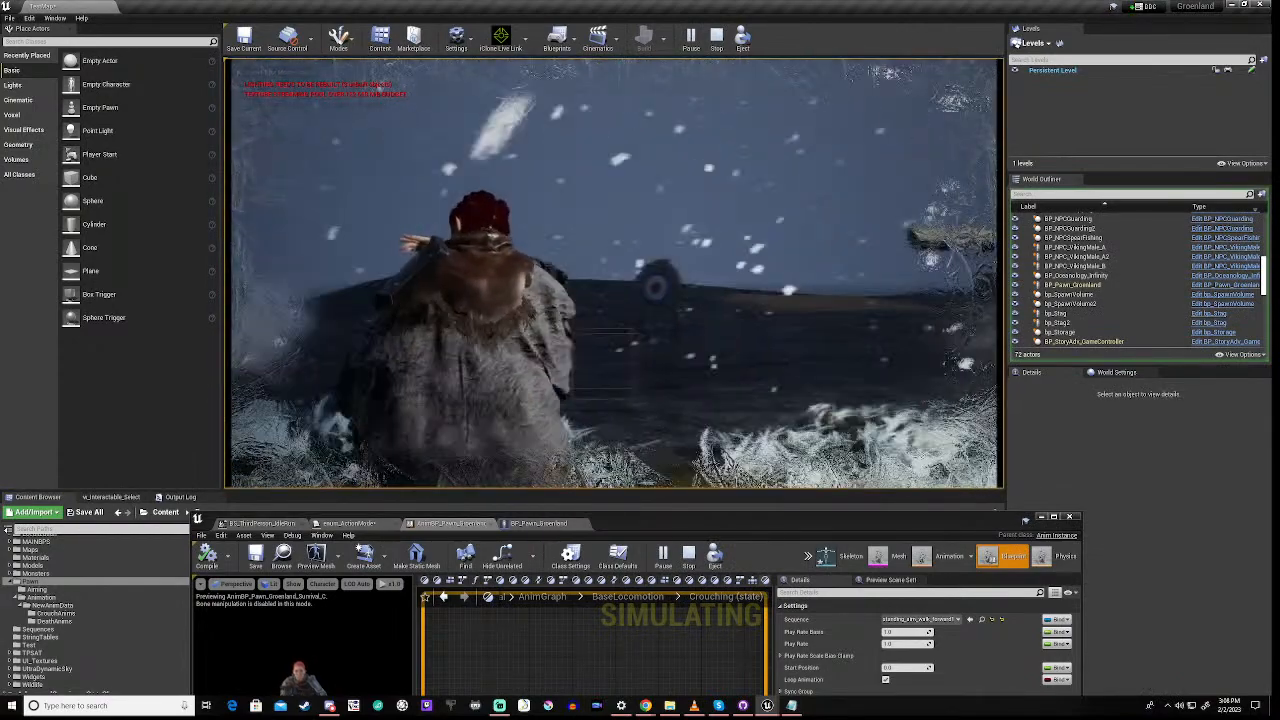
{"action": "key", "text": "v"}
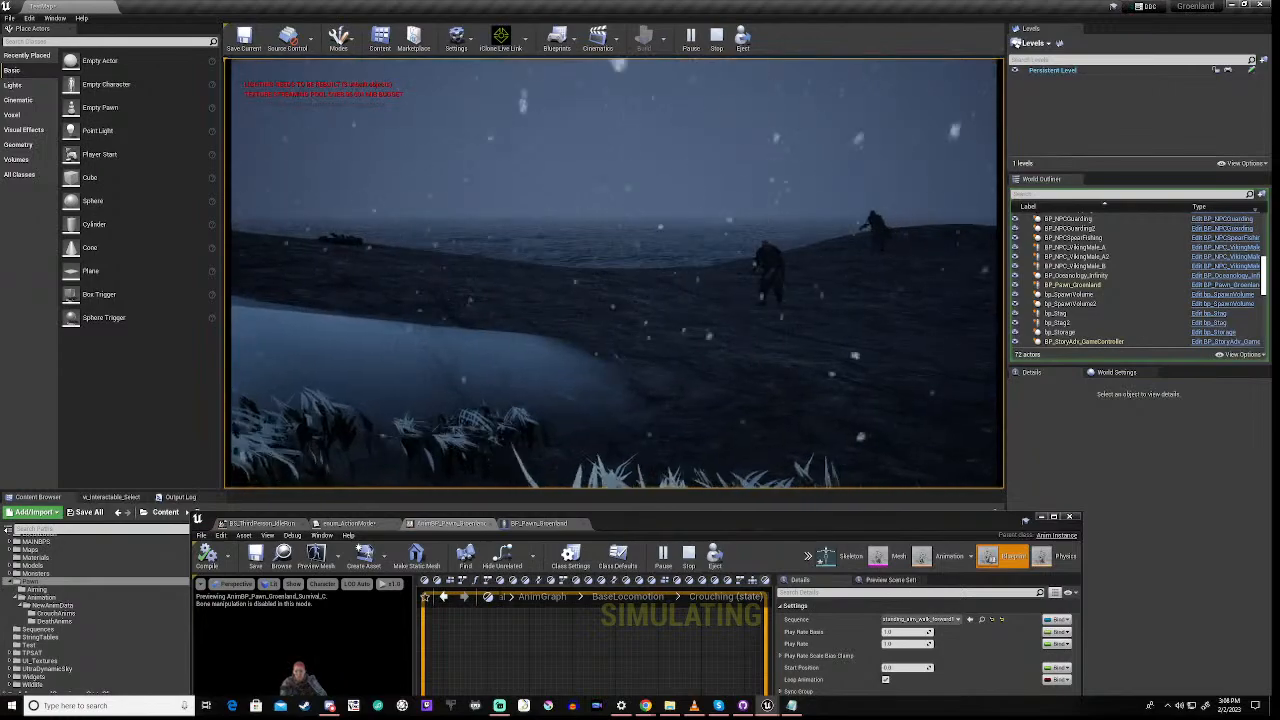
{"action": "key", "text": "Escape"}
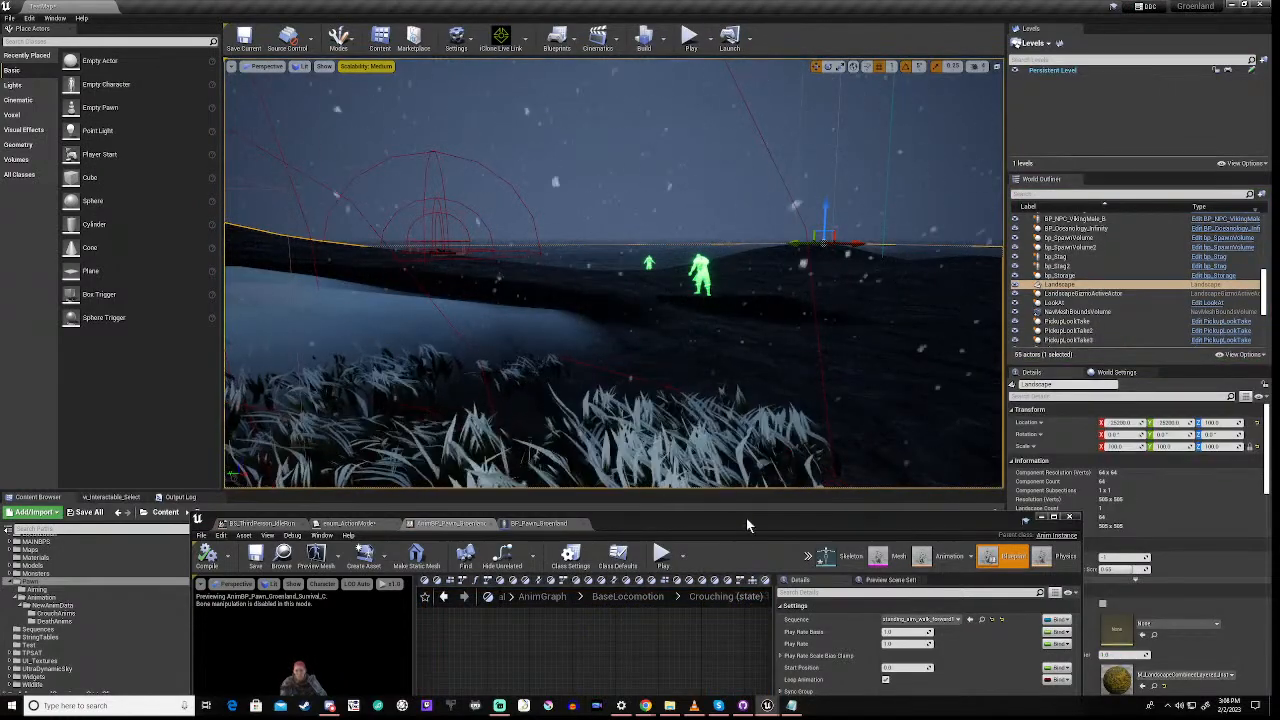
{"action": "left_click_drag", "start_coordinate": [746, 518], "coordinate": [763, 213]}
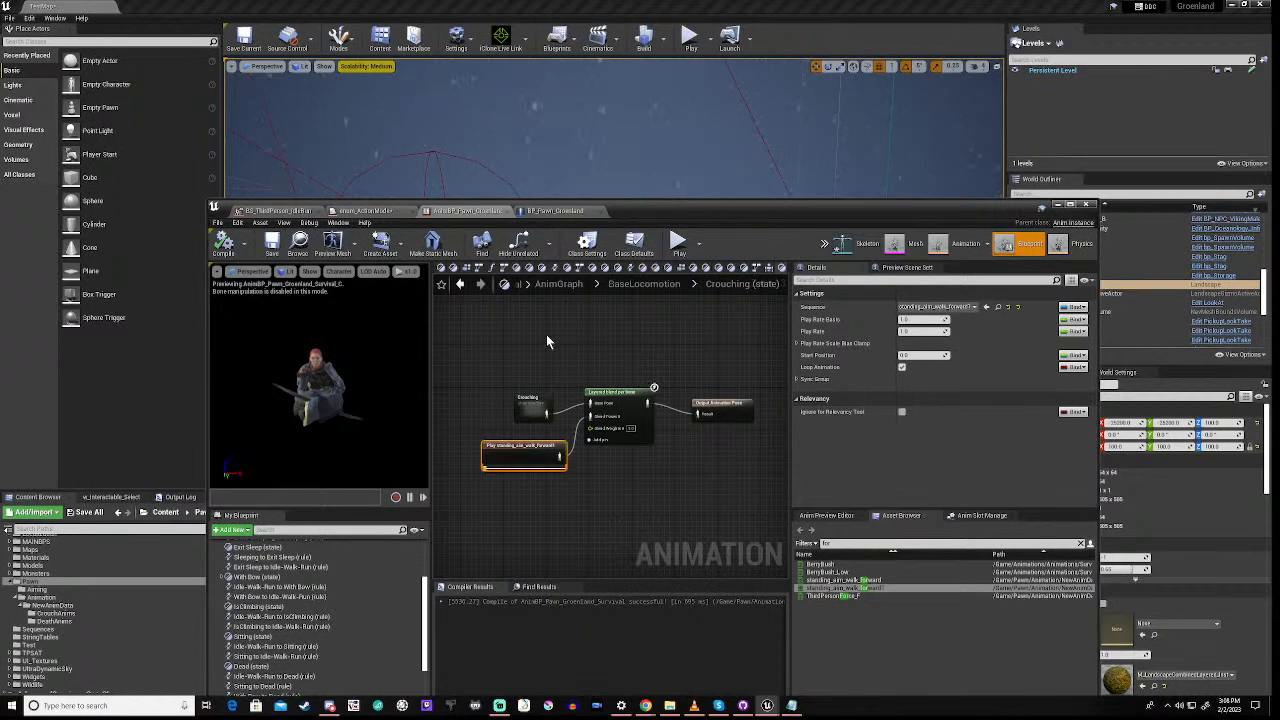
Open the SwitchFpsCamera function in the BP_Pawn_Greenland blueprint
{"action": "left_click", "coordinate": [559, 215]}
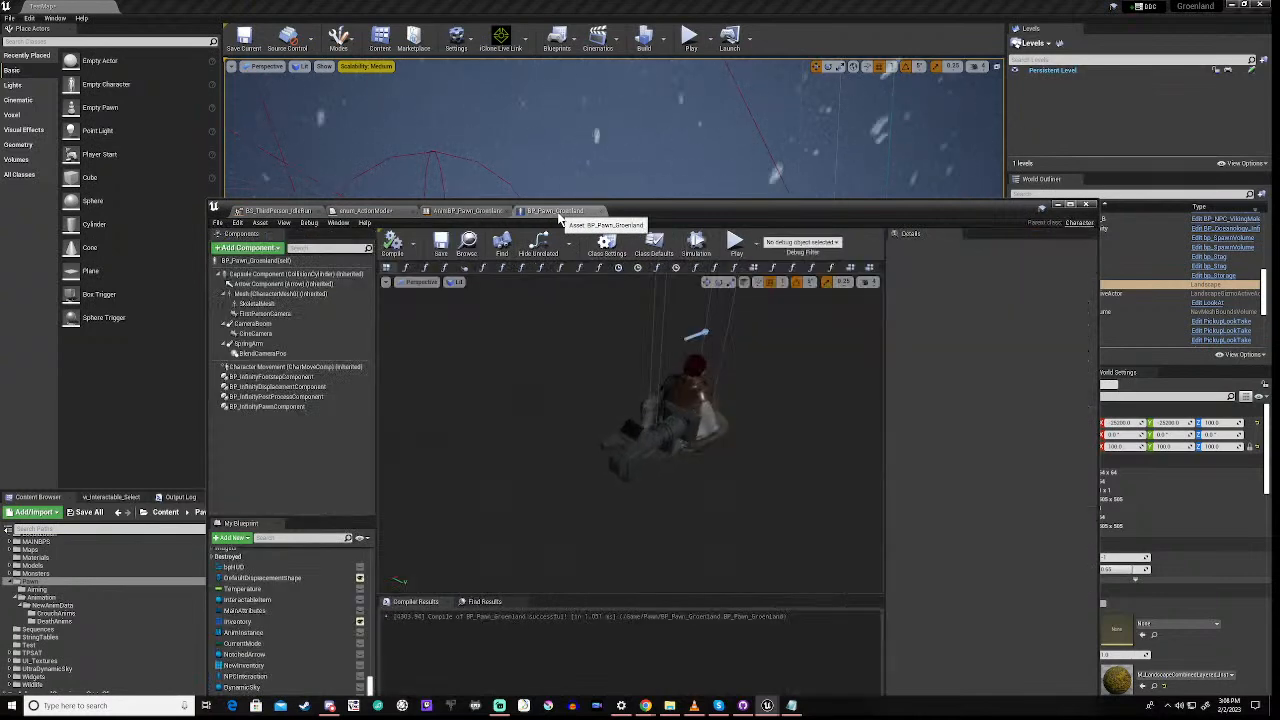
{"action": "left_click", "coordinate": [756, 268]}
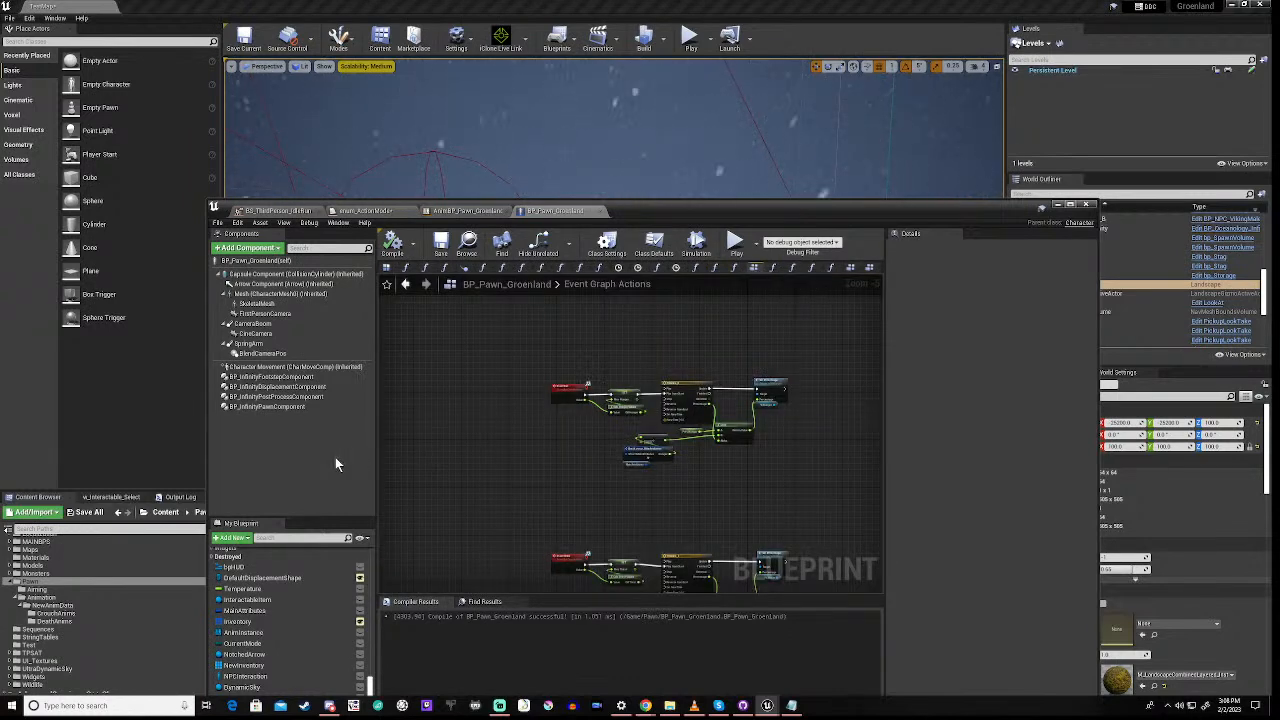
{"action": "scroll", "coordinate": [293, 598], "scroll_direction": "down", "scroll_amount": 2}
{"action": "scroll", "coordinate": [292, 598], "scroll_direction": "down", "scroll_amount": 6}
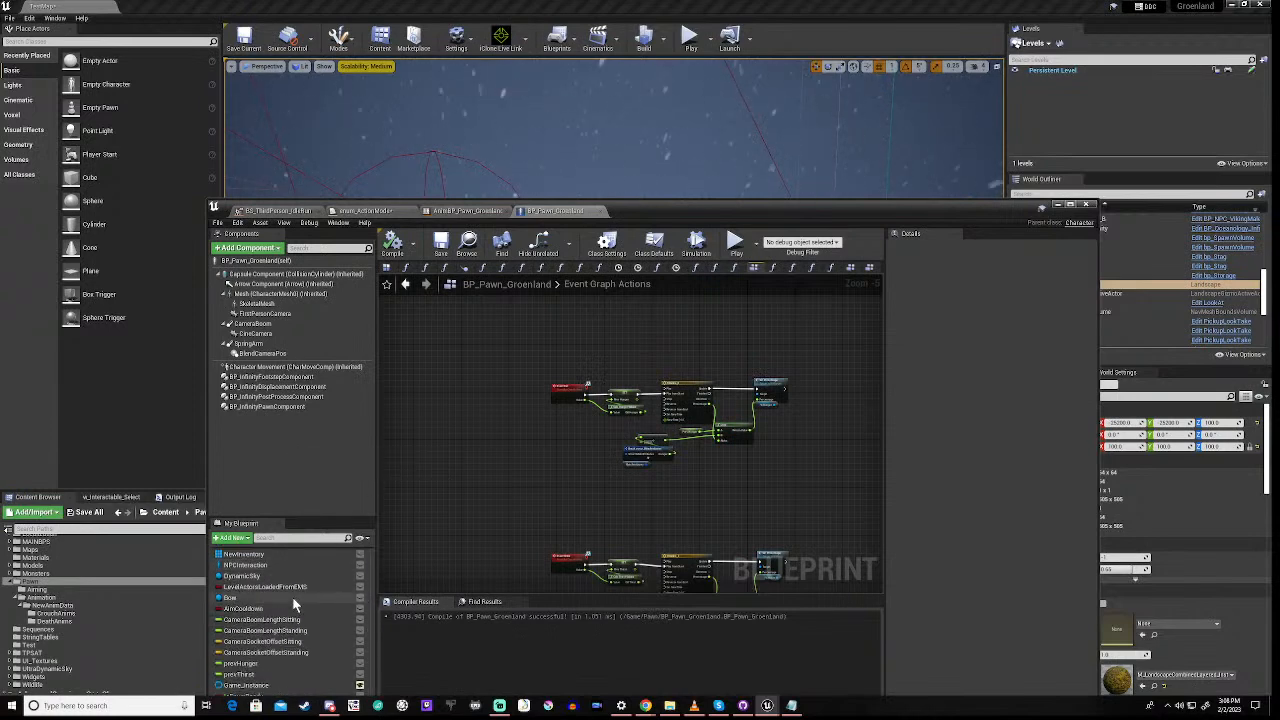
{"action": "scroll", "coordinate": [292, 597], "scroll_direction": "up", "scroll_amount": 5}
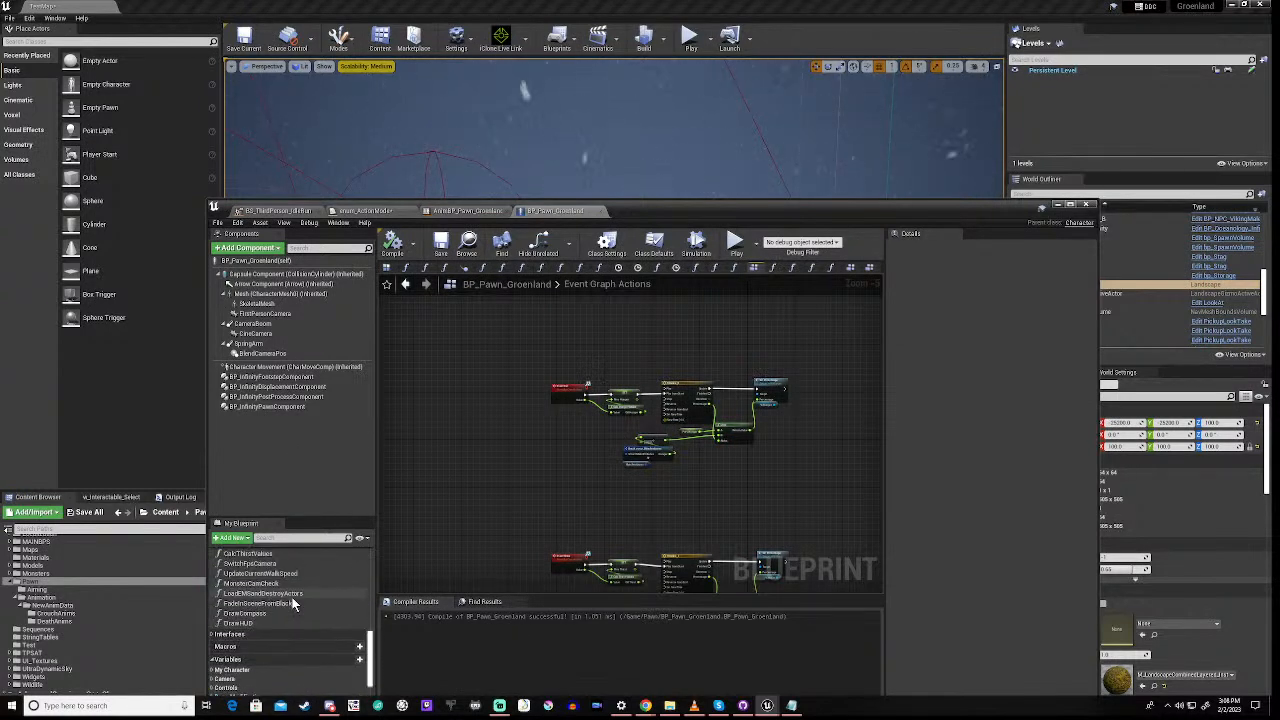
{"action": "scroll", "coordinate": [268, 612], "scroll_direction": "up", "scroll_amount": 1}
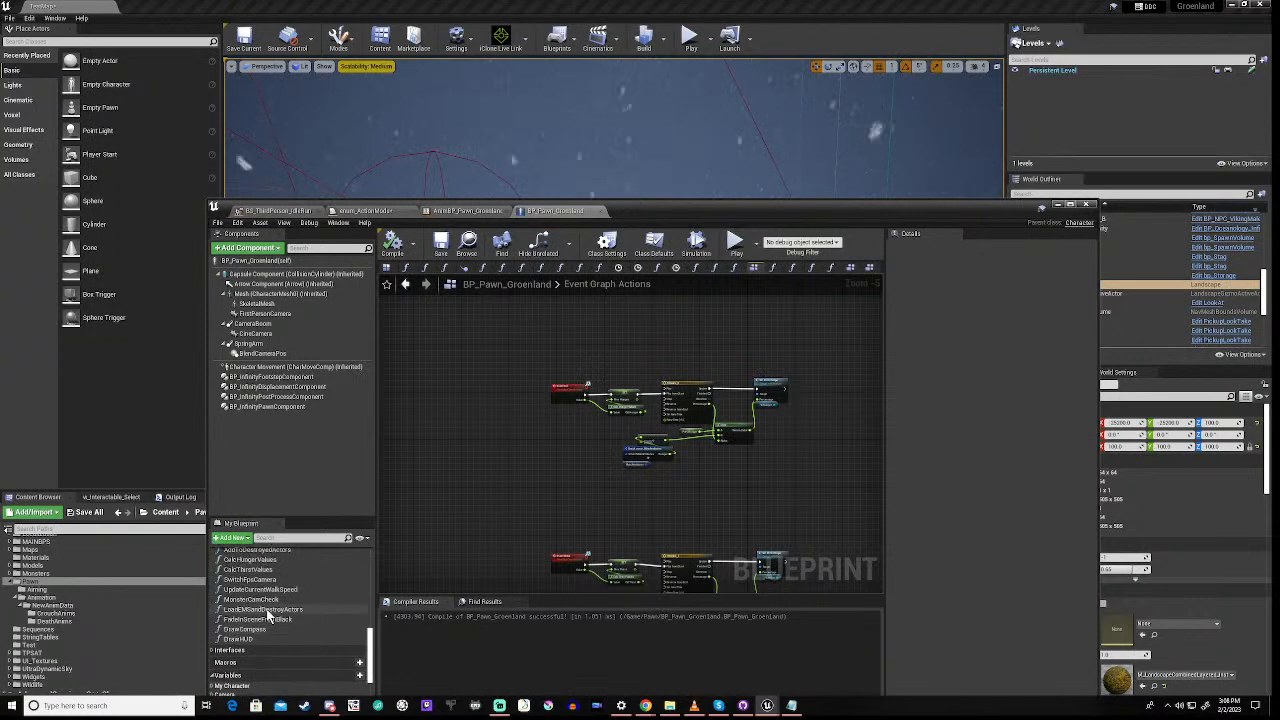
{"action": "double_click", "coordinate": [262, 580]}
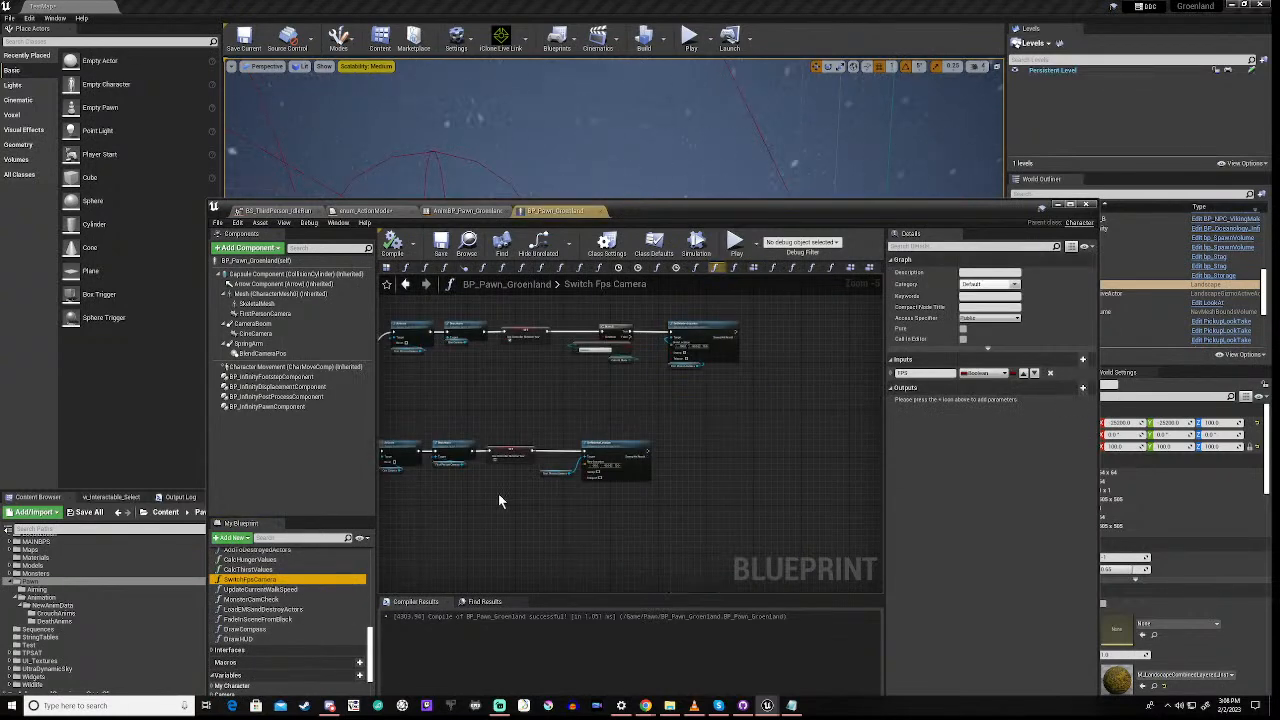
Set New Location X to 0 on the First Person Camera's SetRelativeLocation node after the crouching Branch, and compile the blueprint
{"action": "scroll", "coordinate": [601, 374], "scroll_direction": "up", "scroll_amount": 3}
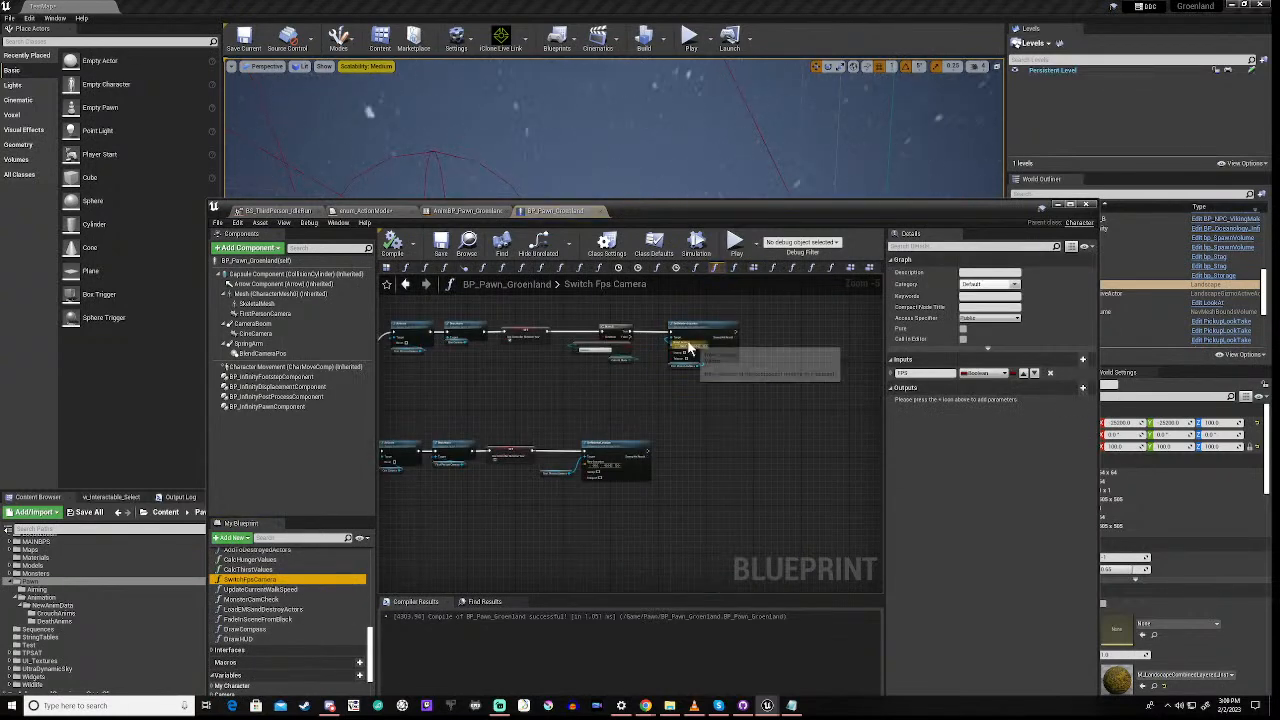
{"action": "scroll", "coordinate": [606, 423], "scroll_direction": "down", "scroll_amount": 1}
{"action": "right_click_drag", "start_coordinate": [566, 503], "coordinate": [516, 540]}
{"action": "left_click", "coordinate": [600, 418]}
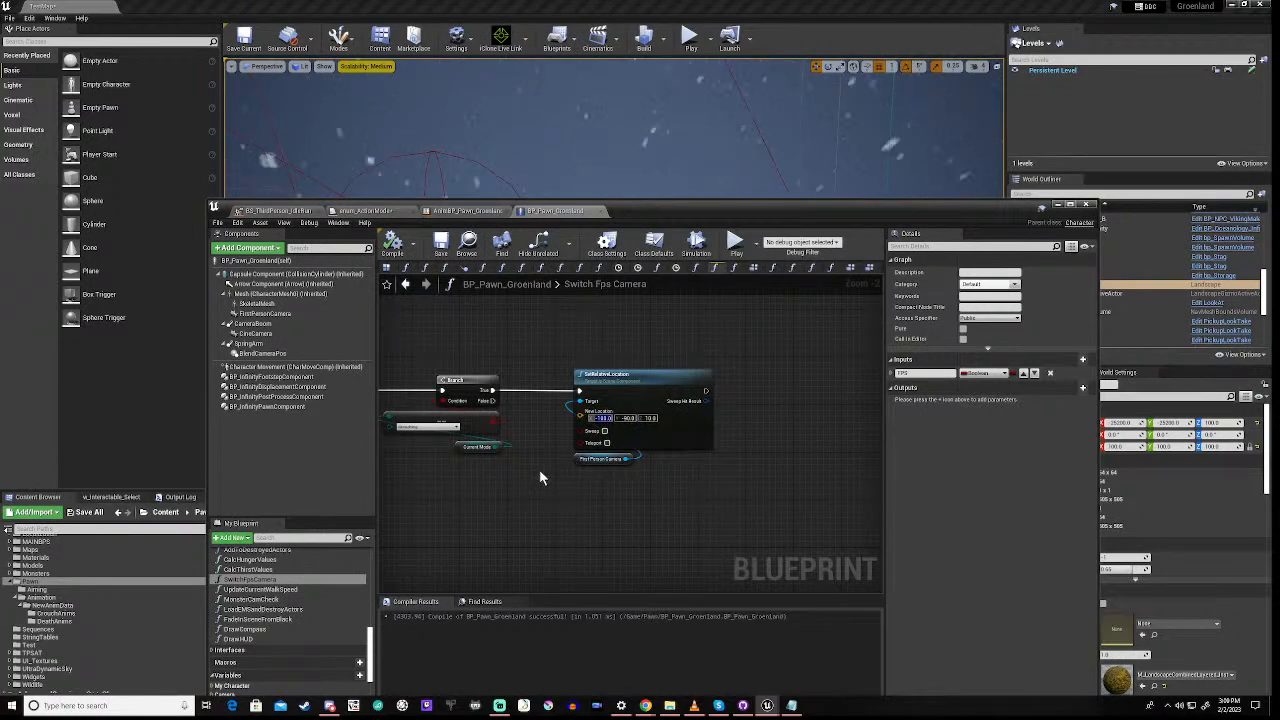
{"action": "type", "text": "0"}
{"action": "key", "text": "Return"}
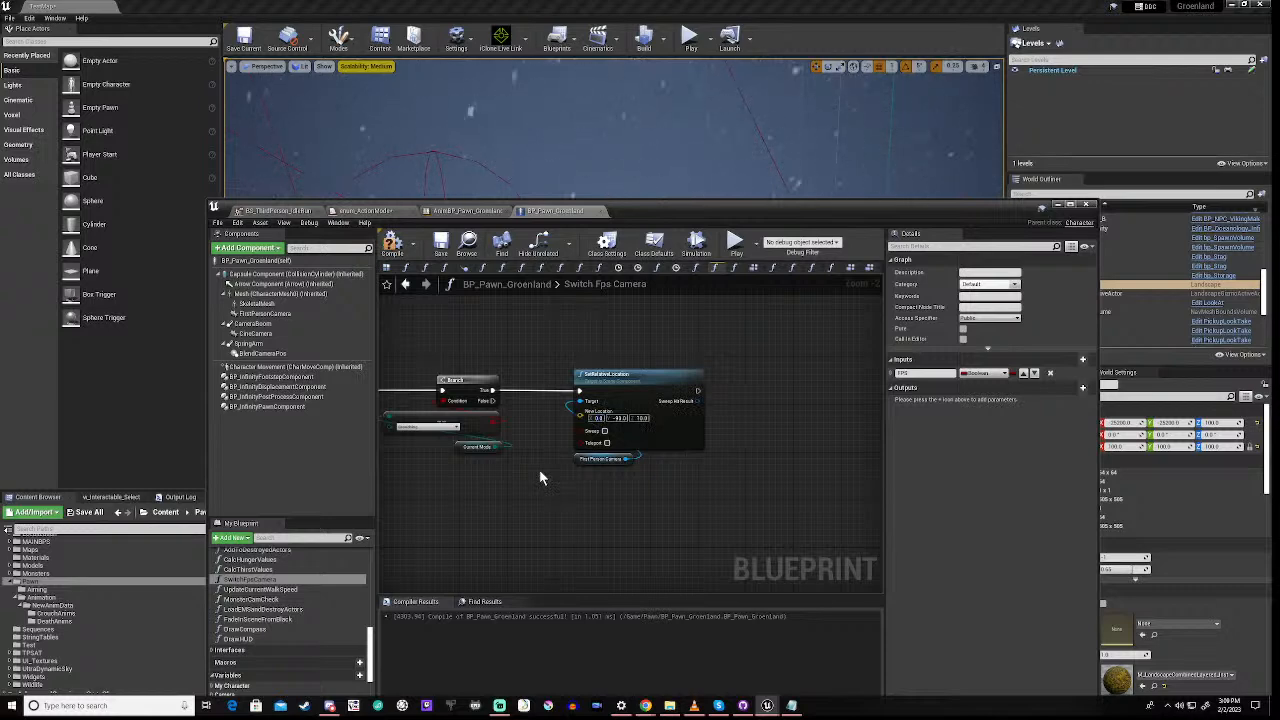
{"action": "left_click", "coordinate": [393, 250]}
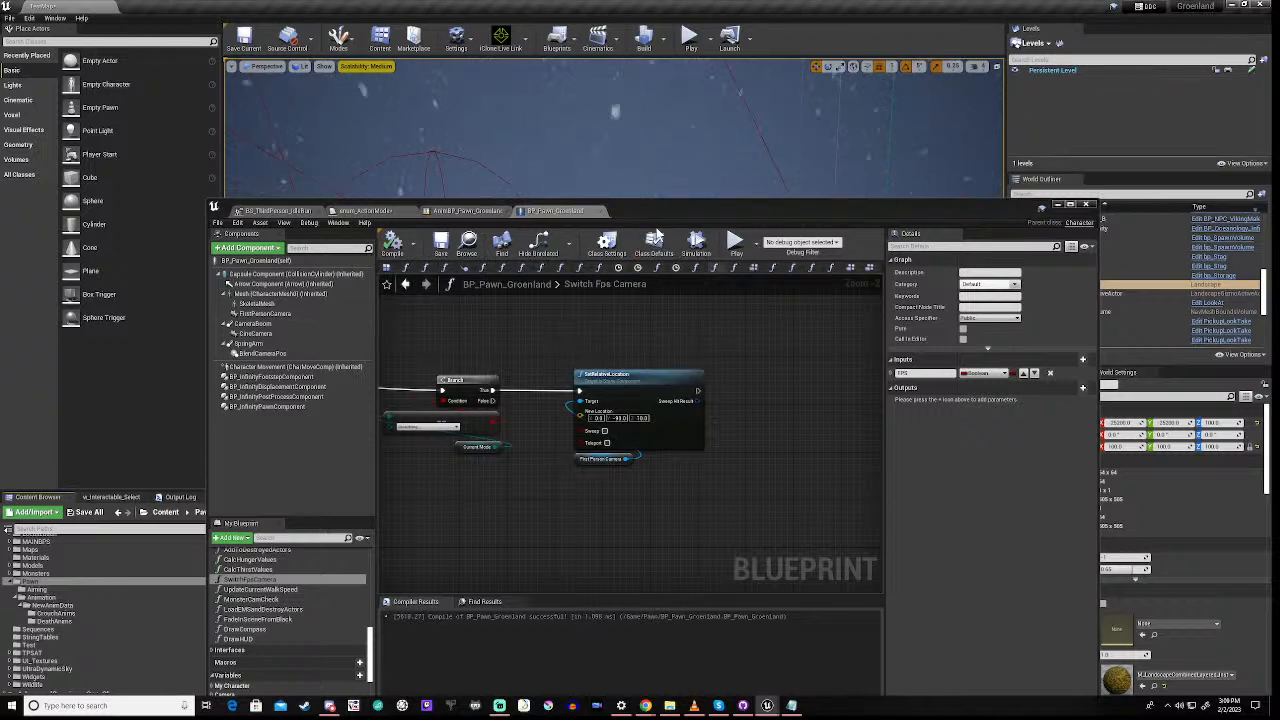
Add a breakpoint to the First Person Camera's SetRelativeLocation node after the crouching Branch
{"action": "right_click_drag", "start_coordinate": [454, 490], "coordinate": [515, 488]}
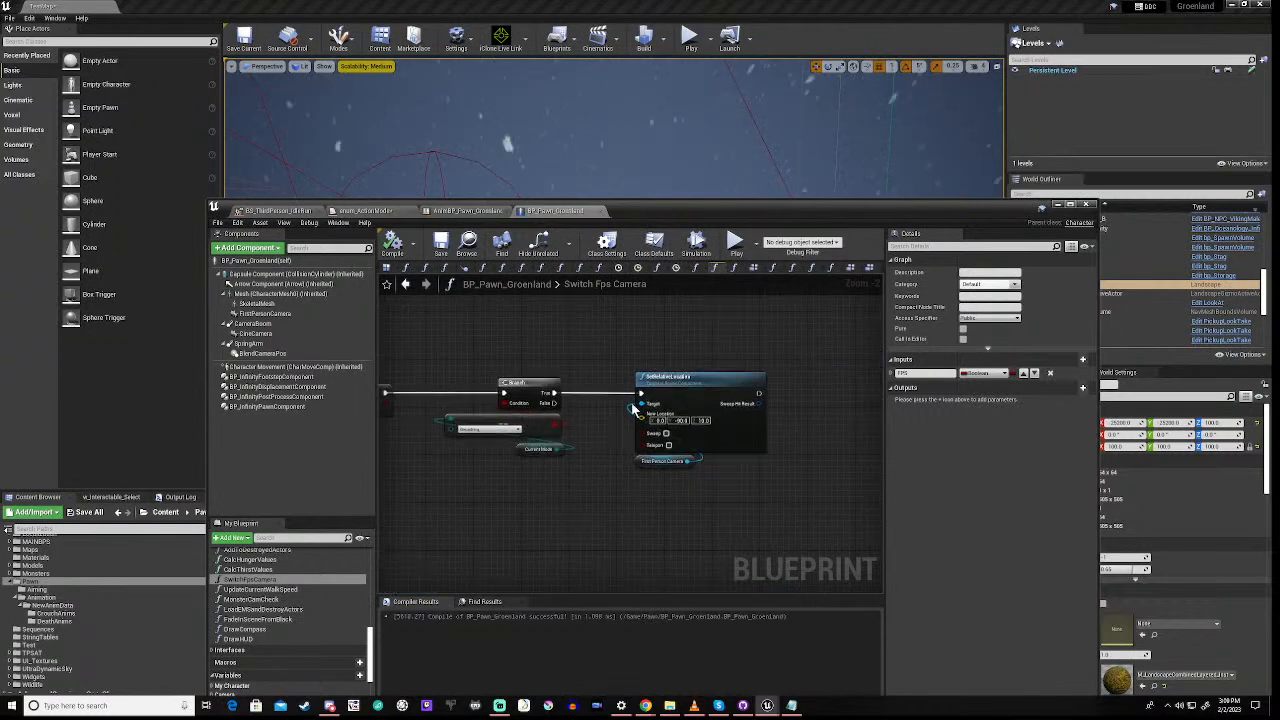
{"action": "right_click", "coordinate": [679, 378]}
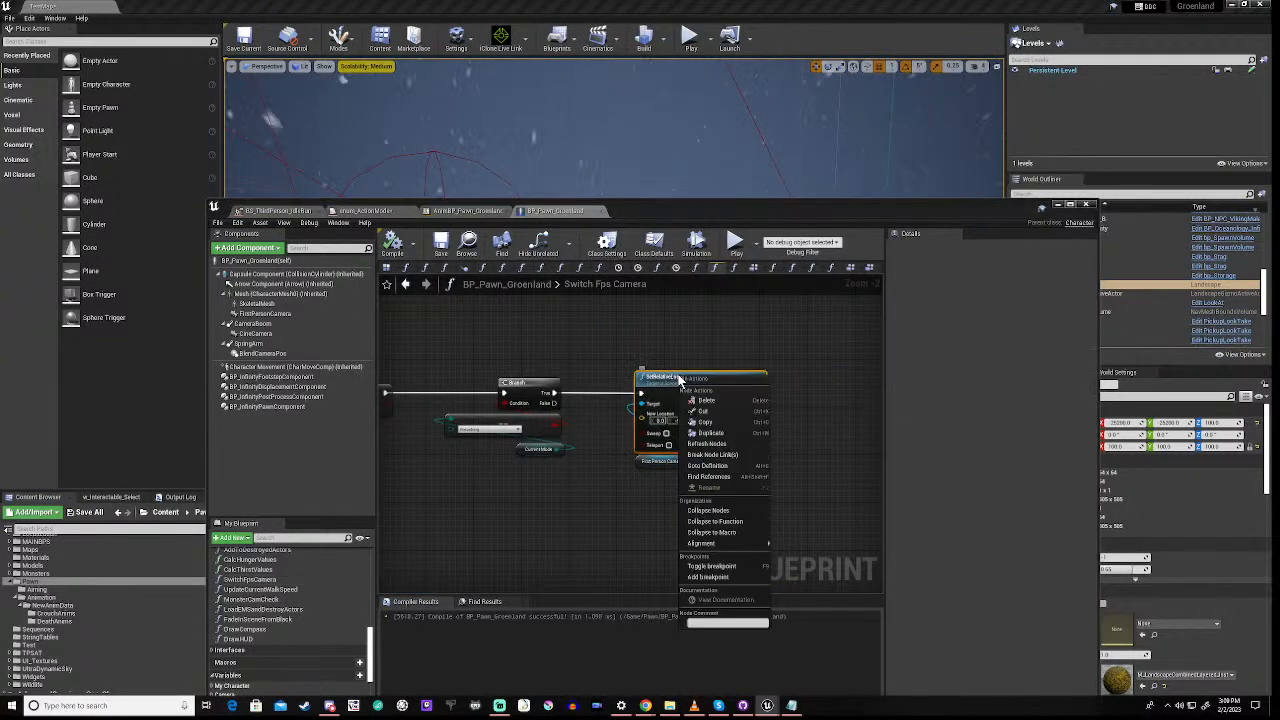
{"action": "left_click", "coordinate": [698, 578]}
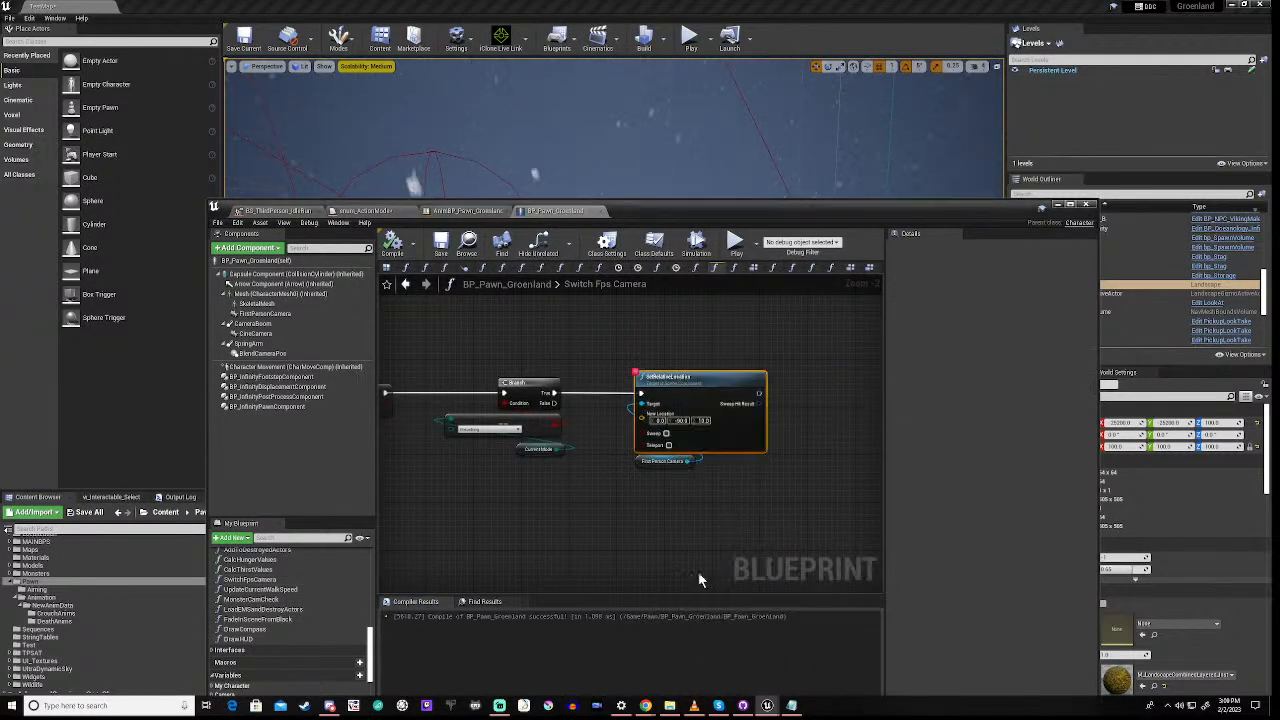
Play the level, switch to the first-person camera while crouched, resume past the breakpoint to check the view, and stop the simulation
{"action": "left_click", "coordinate": [726, 230]}
{"action": "left_click_drag", "start_coordinate": [743, 205], "coordinate": [681, 511]}
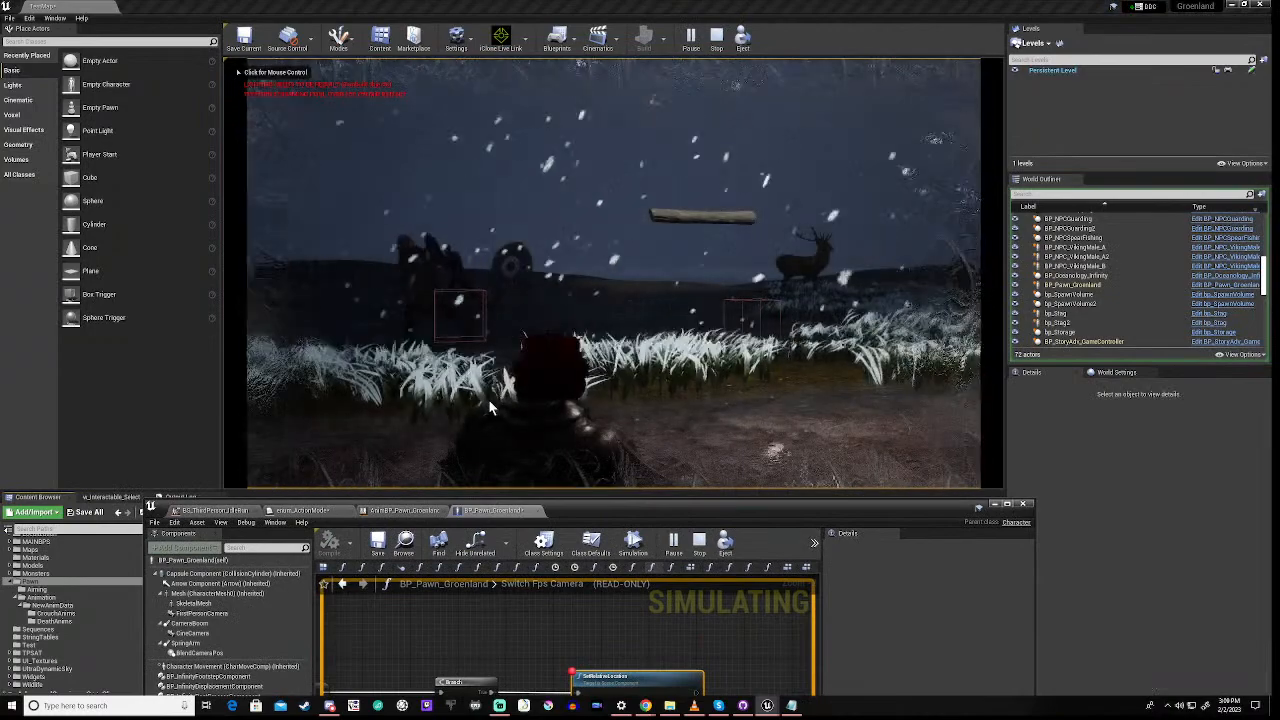
{"action": "left_click", "coordinate": [488, 399]}
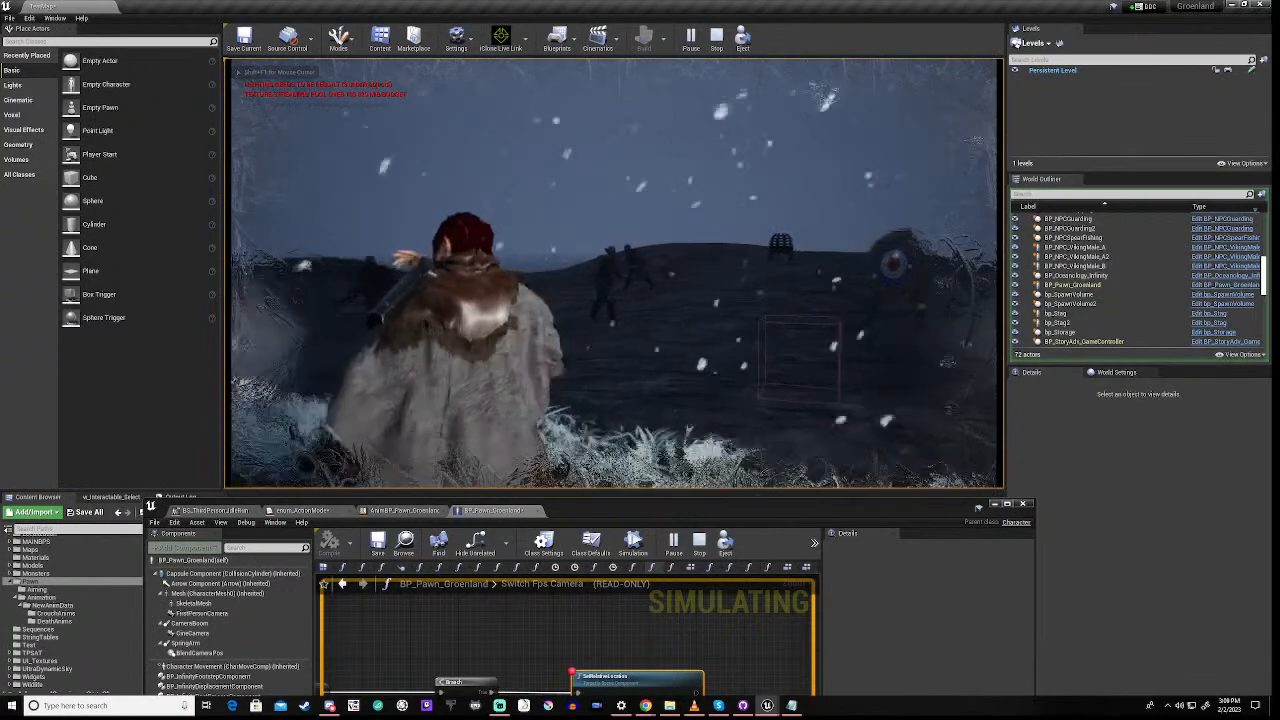
{"action": "key", "text": "v"}
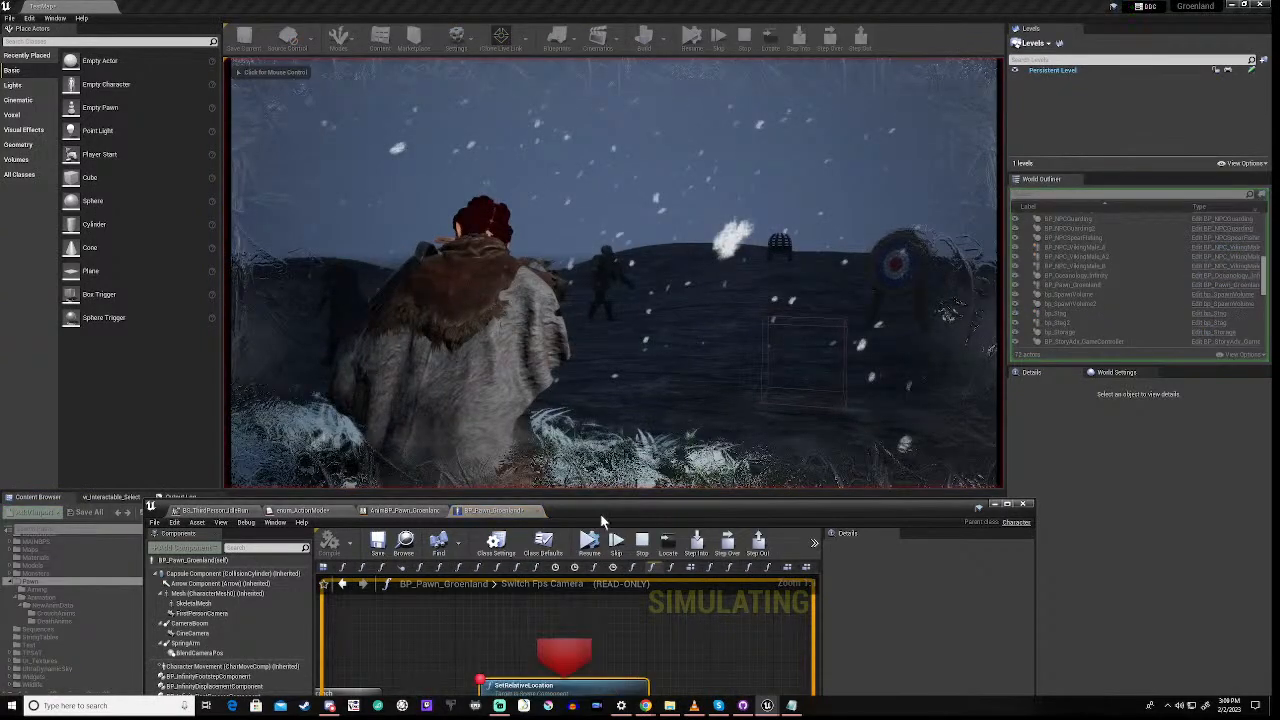
{"action": "left_click_drag", "start_coordinate": [617, 508], "coordinate": [662, 327]}
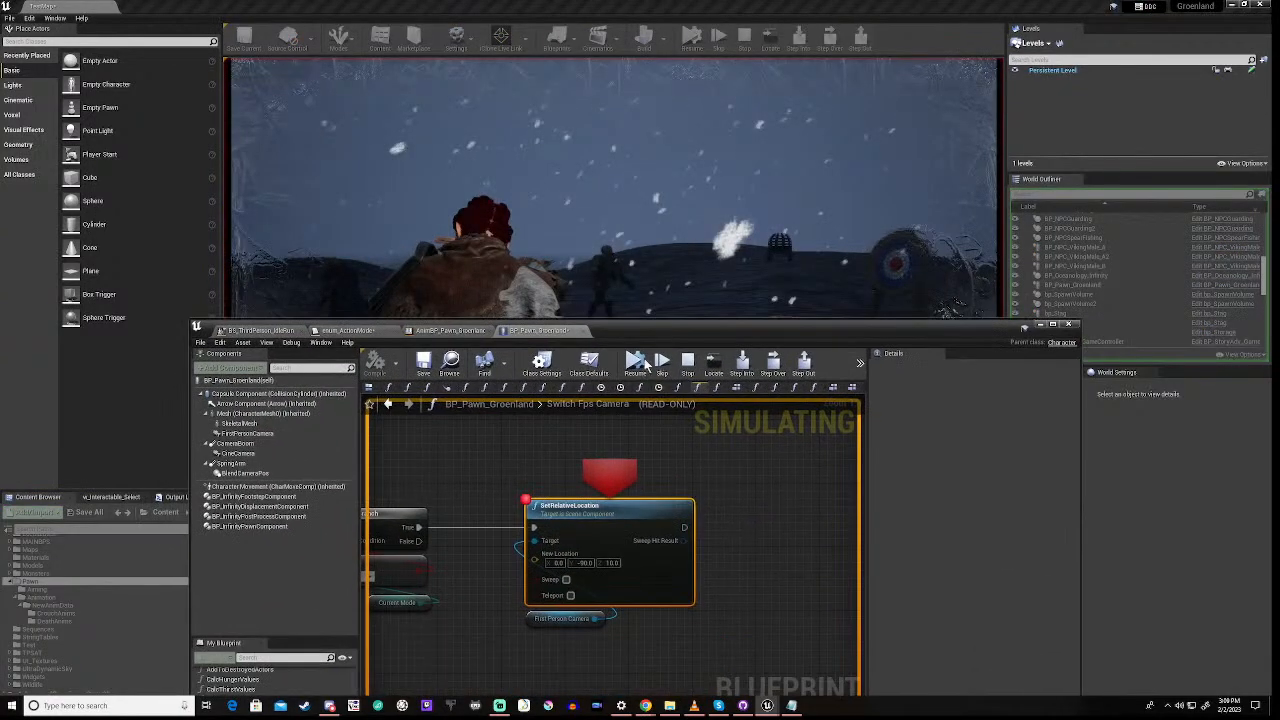
{"action": "left_click", "coordinate": [637, 372]}
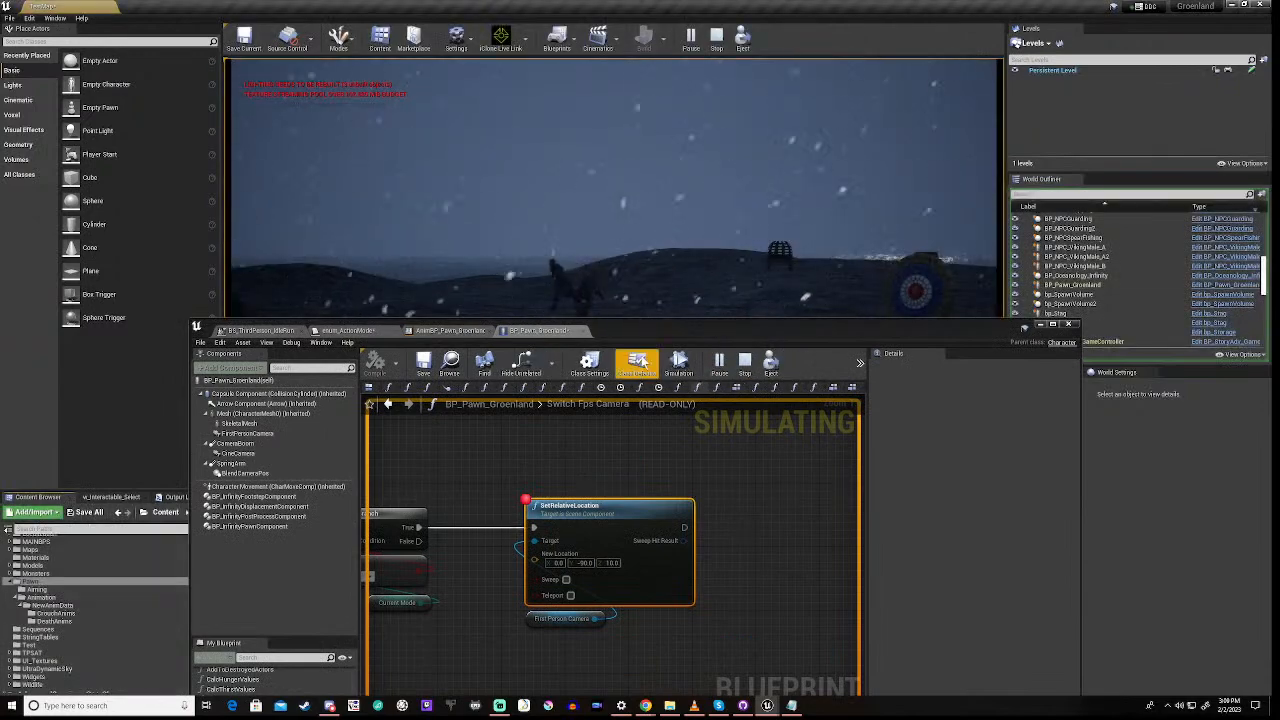
{"action": "left_click_drag", "start_coordinate": [653, 320], "coordinate": [634, 553]}
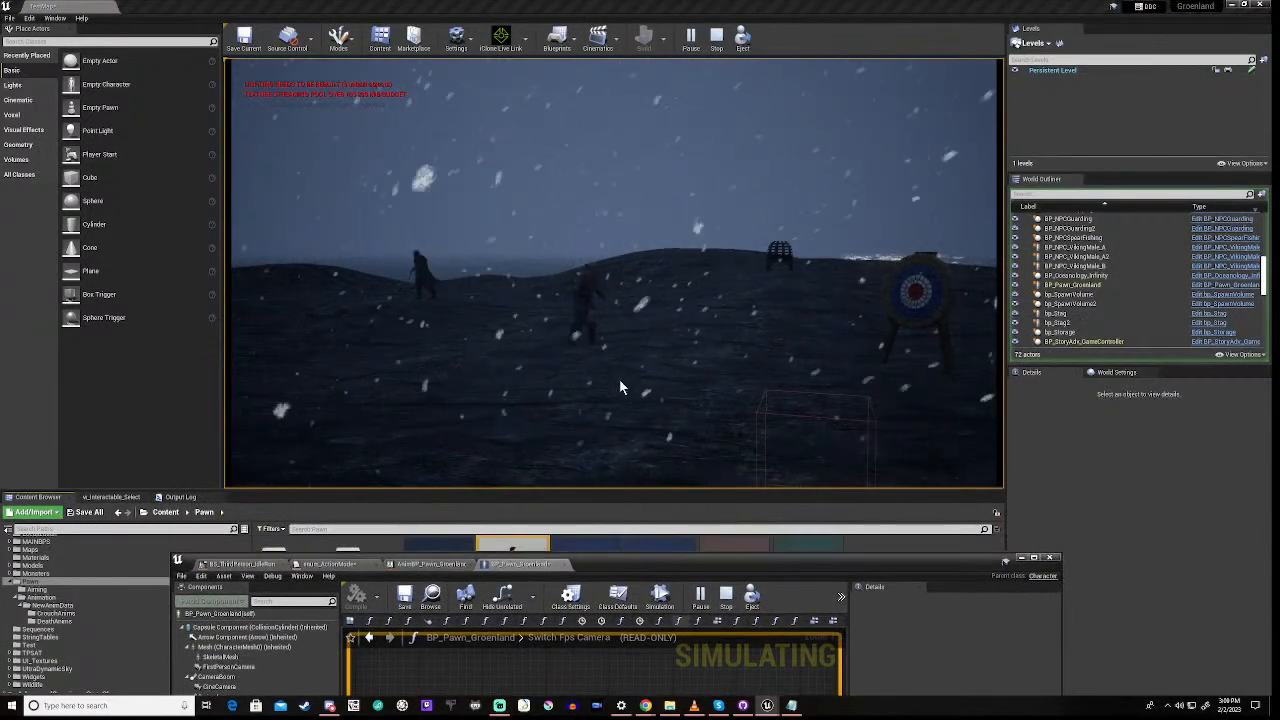
{"action": "left_click", "coordinate": [727, 598]}
Set the crouching SetRelativeLocation node's New Location Y to 0 and Z to -20, and compile the blueprint
{"action": "left_click_drag", "start_coordinate": [722, 565], "coordinate": [752, 231]}
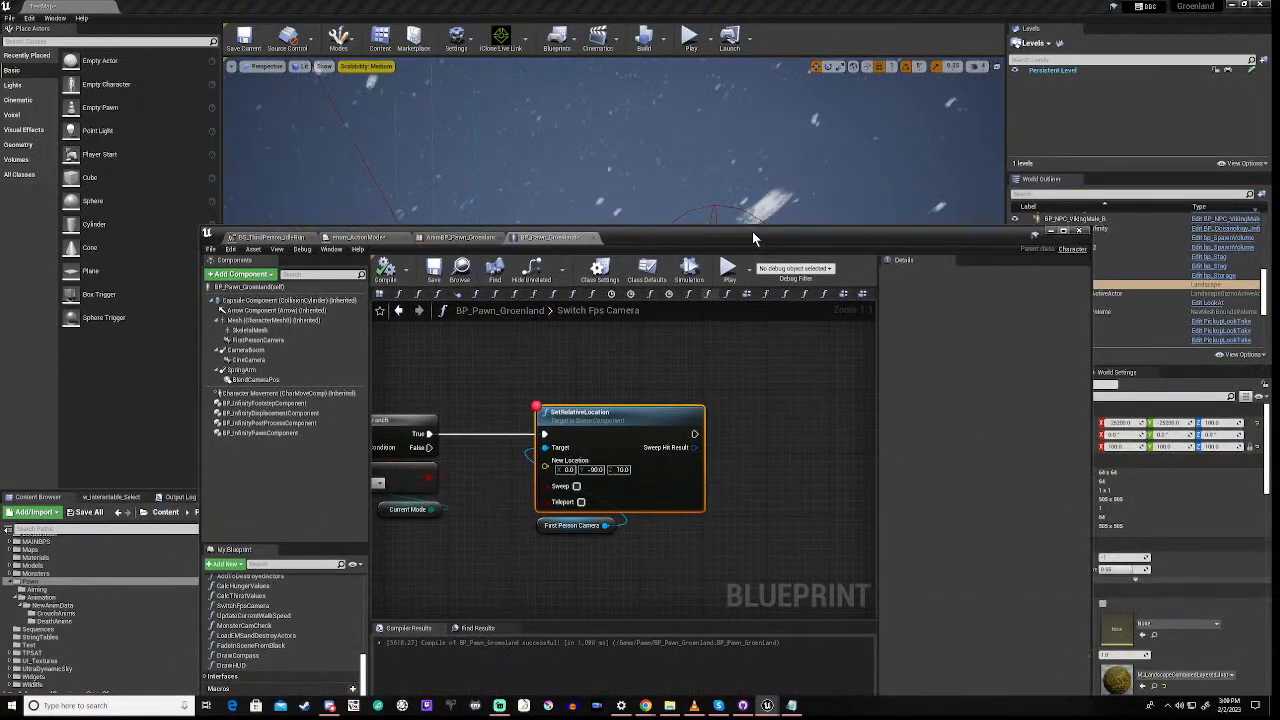
{"action": "right_click_drag", "start_coordinate": [500, 530], "coordinate": [592, 505]}
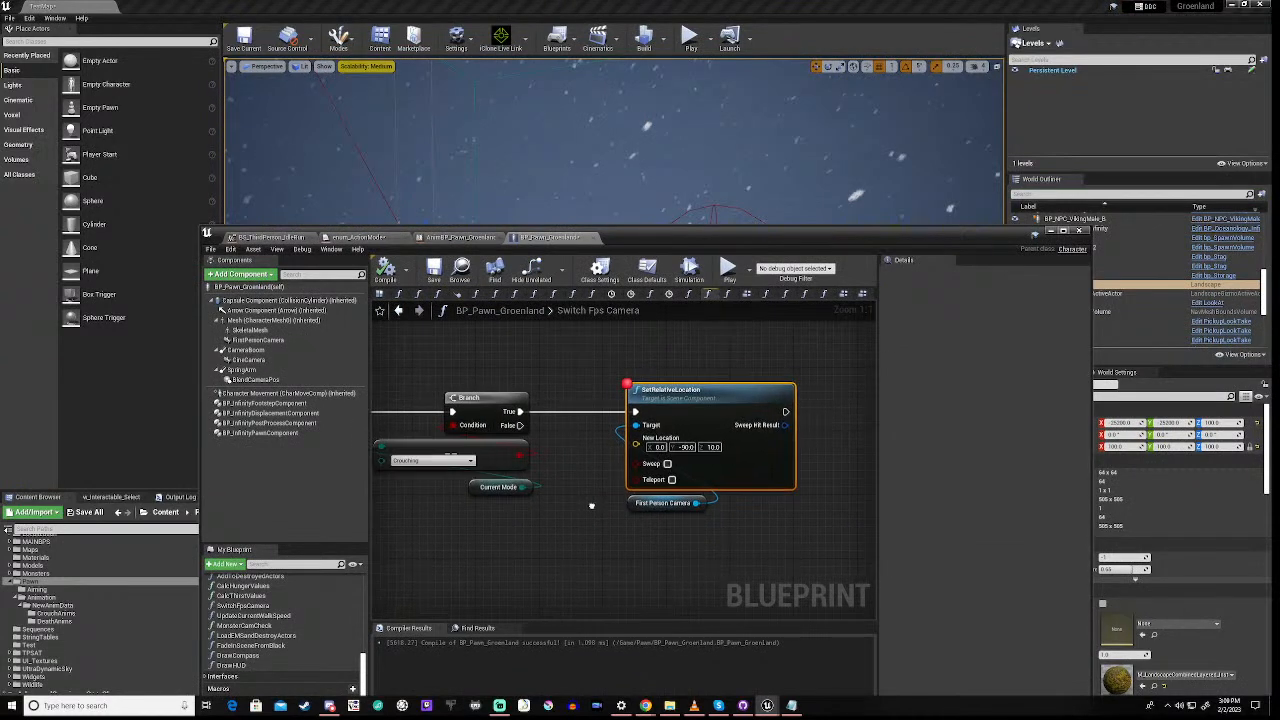
{"action": "left_click", "coordinate": [687, 447]}
{"action": "type", "text": "0"}
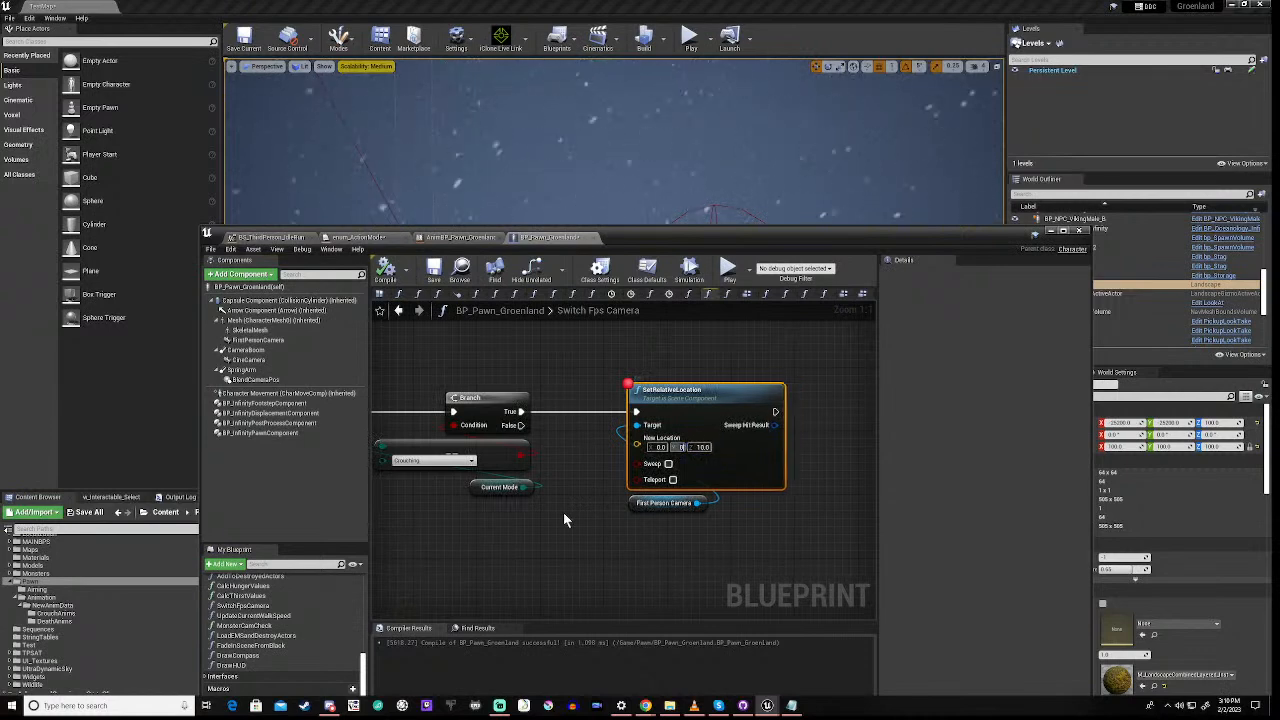
{"action": "key", "text": "Return"}
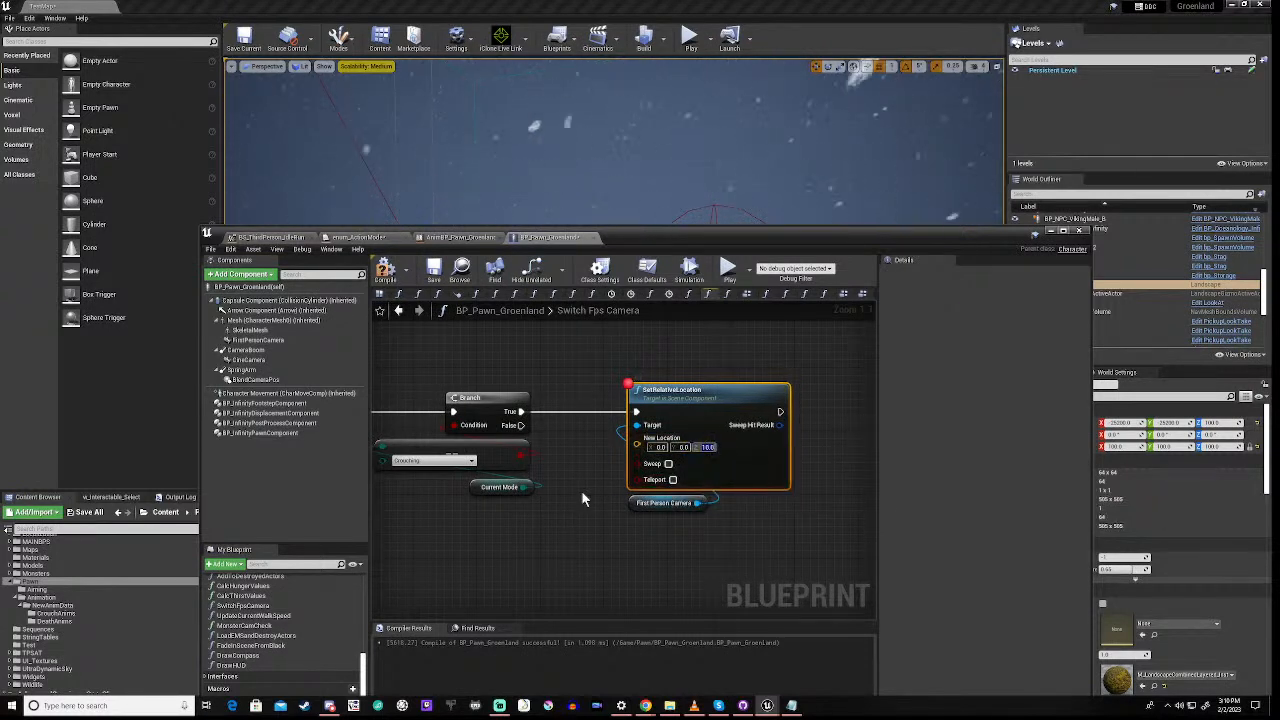
{"action": "type", "text": "-20"}
{"action": "key", "text": "Return"}
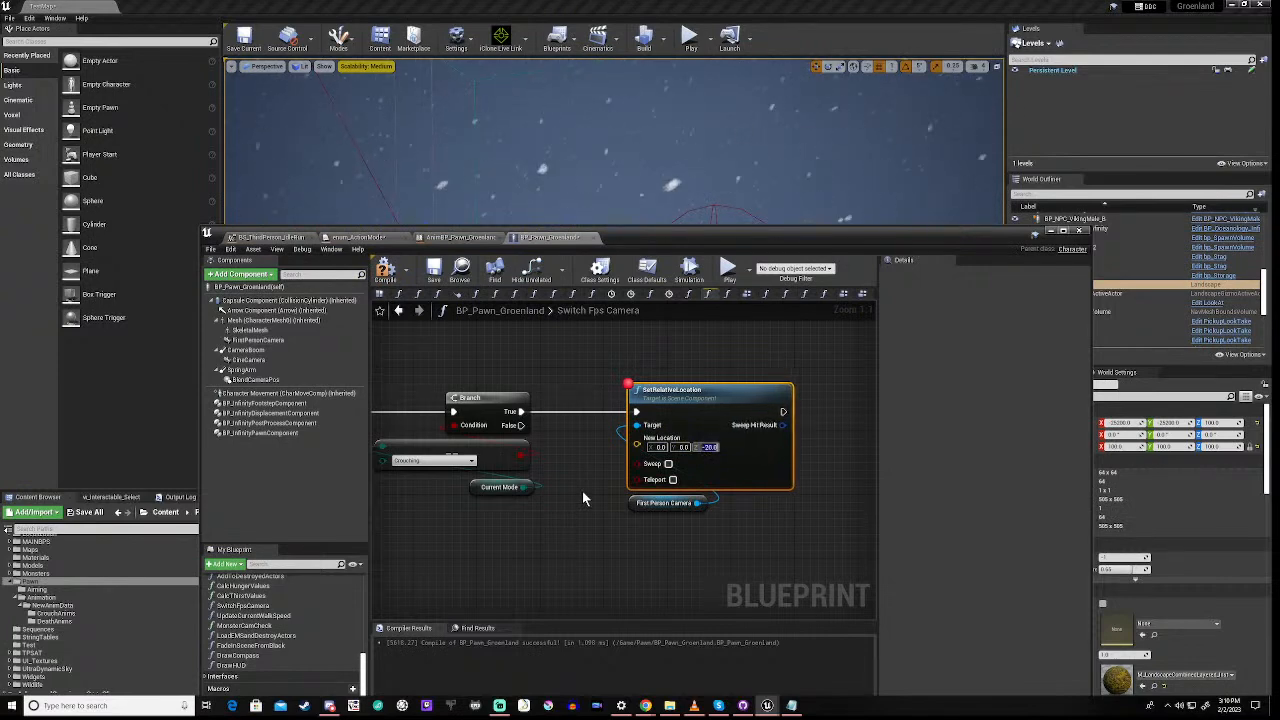
{"action": "left_click", "coordinate": [584, 498]}
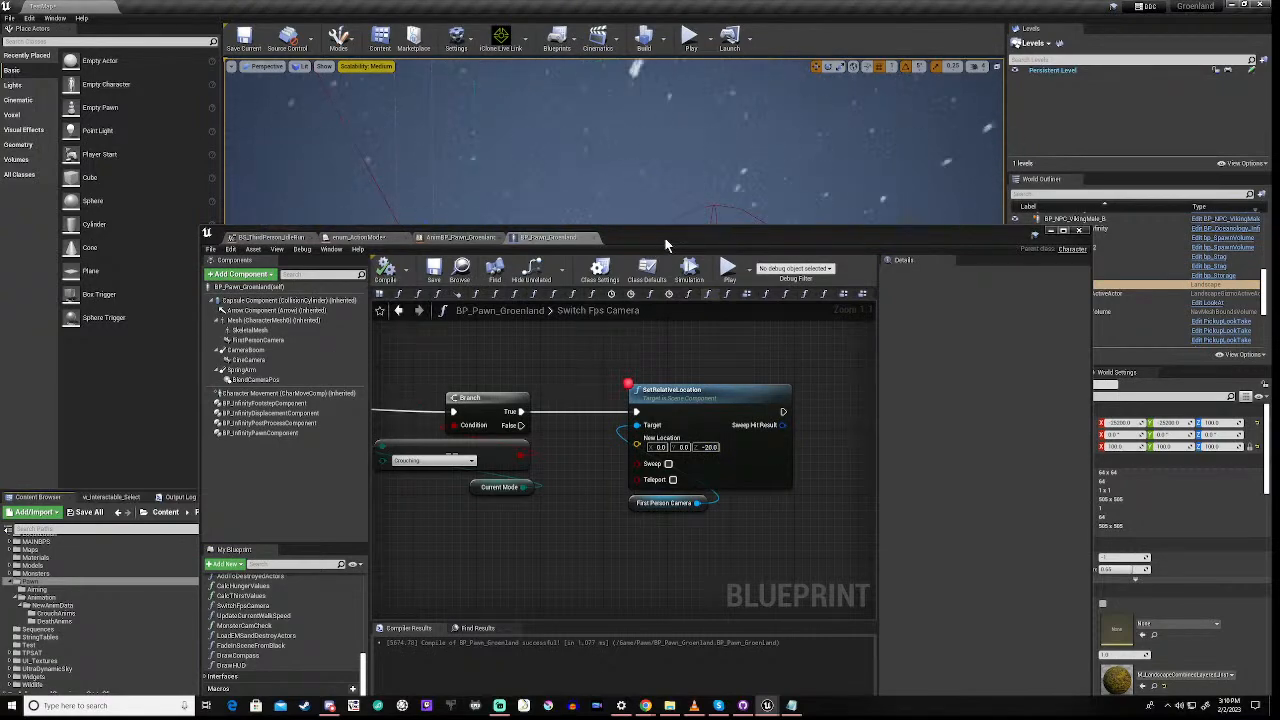
Play the level again to check the crouched first-person view with the camera at Y 0 and Z -20, resuming past the breakpoint, and stop
{"action": "left_click_drag", "start_coordinate": [666, 244], "coordinate": [599, 511]}
{"action": "left_click", "coordinate": [663, 537]}
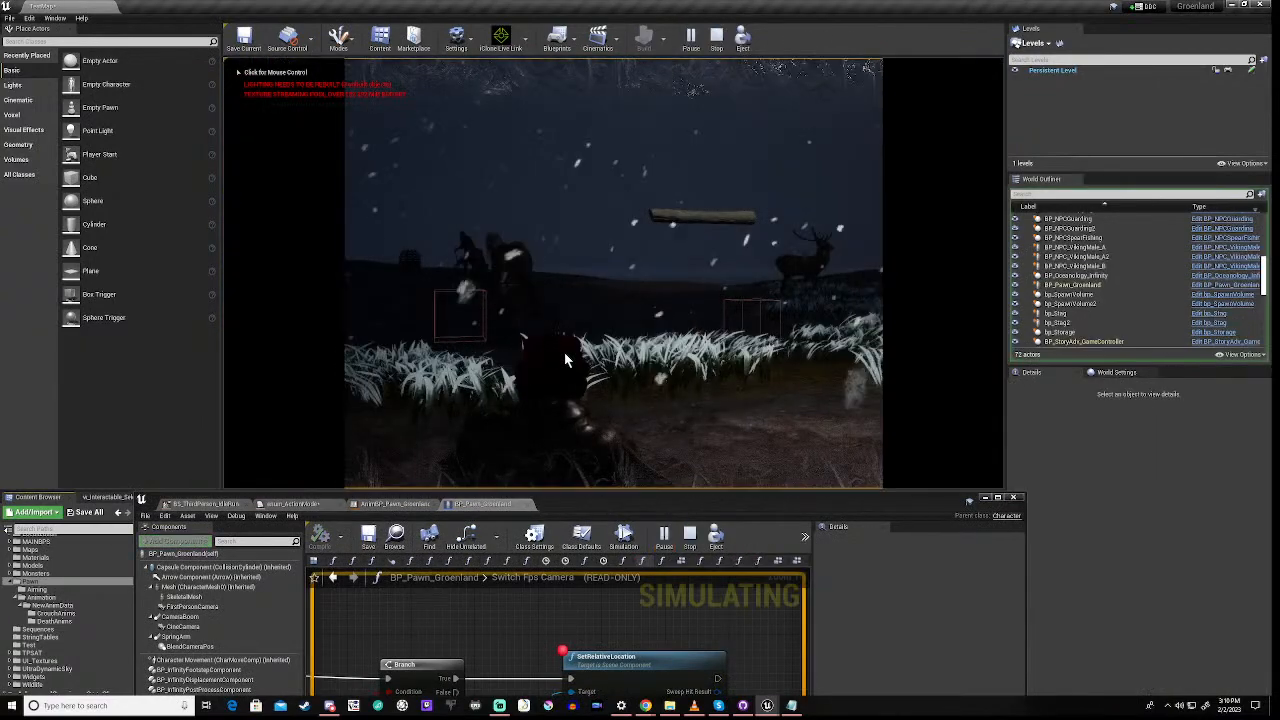
{"action": "left_click", "coordinate": [564, 352]}
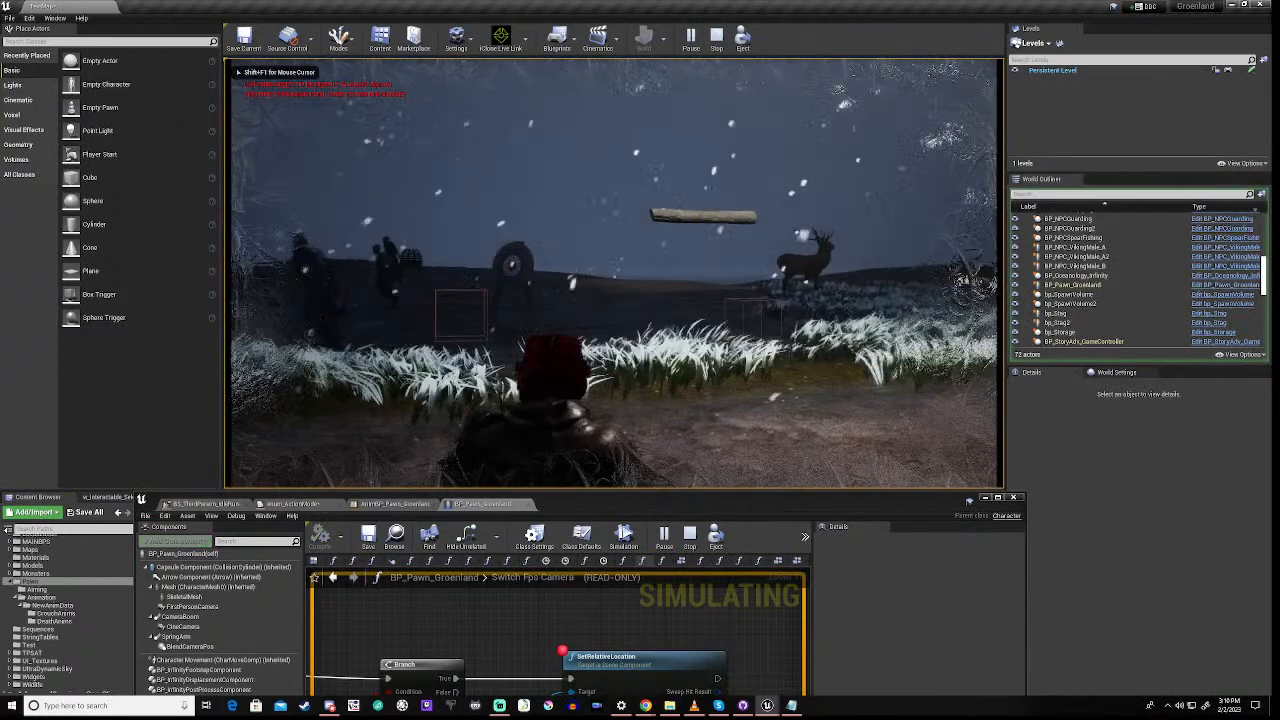
{"action": "key", "text": "w"}
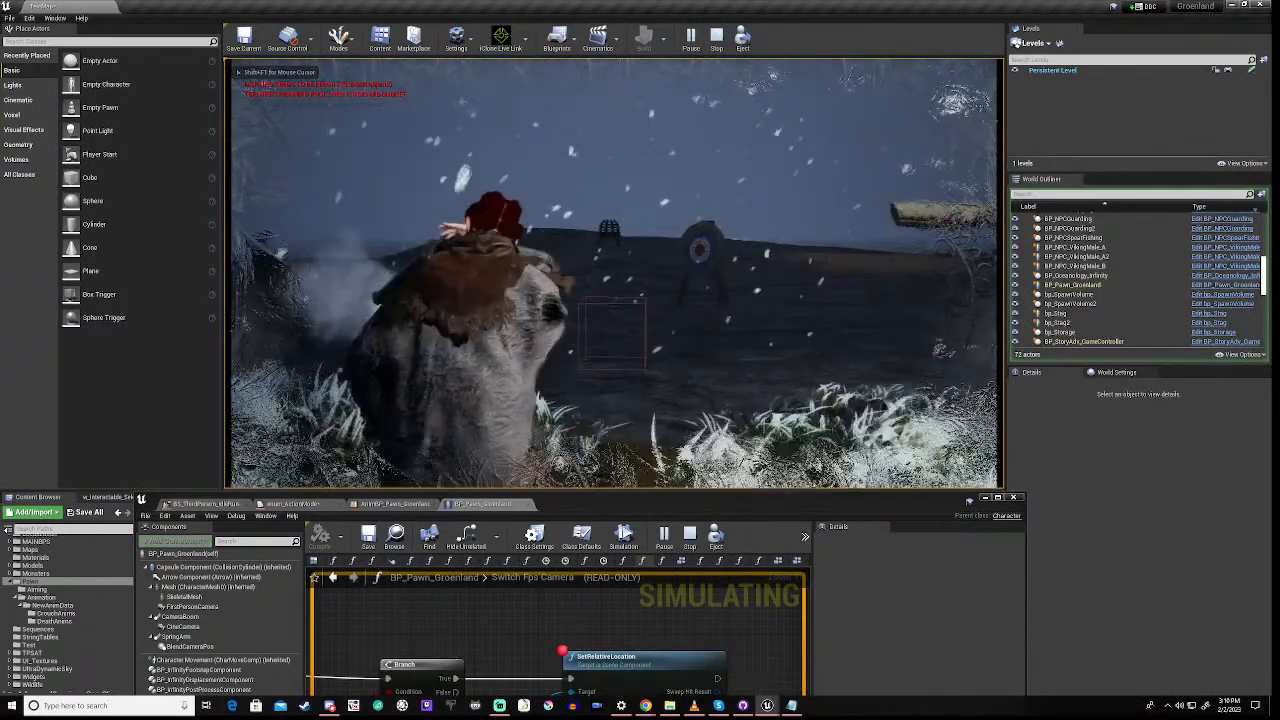
{"action": "key", "text": "v"}
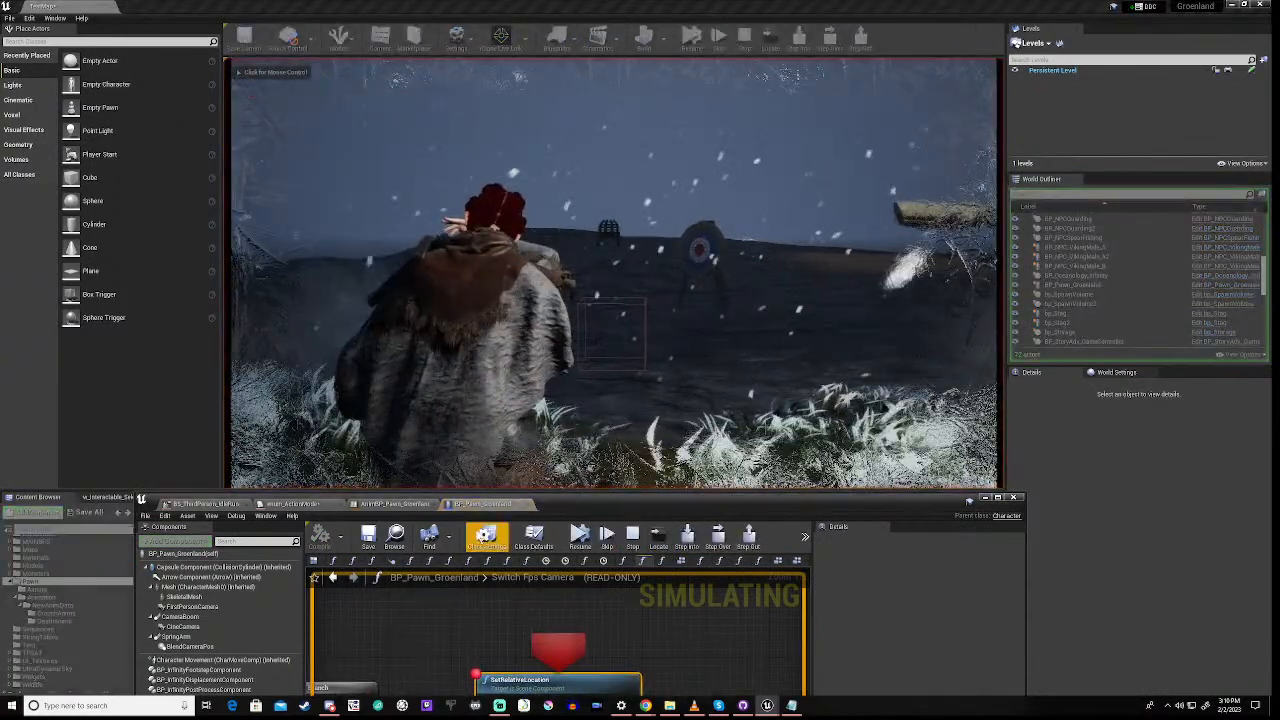
{"action": "left_click", "coordinate": [579, 537]}
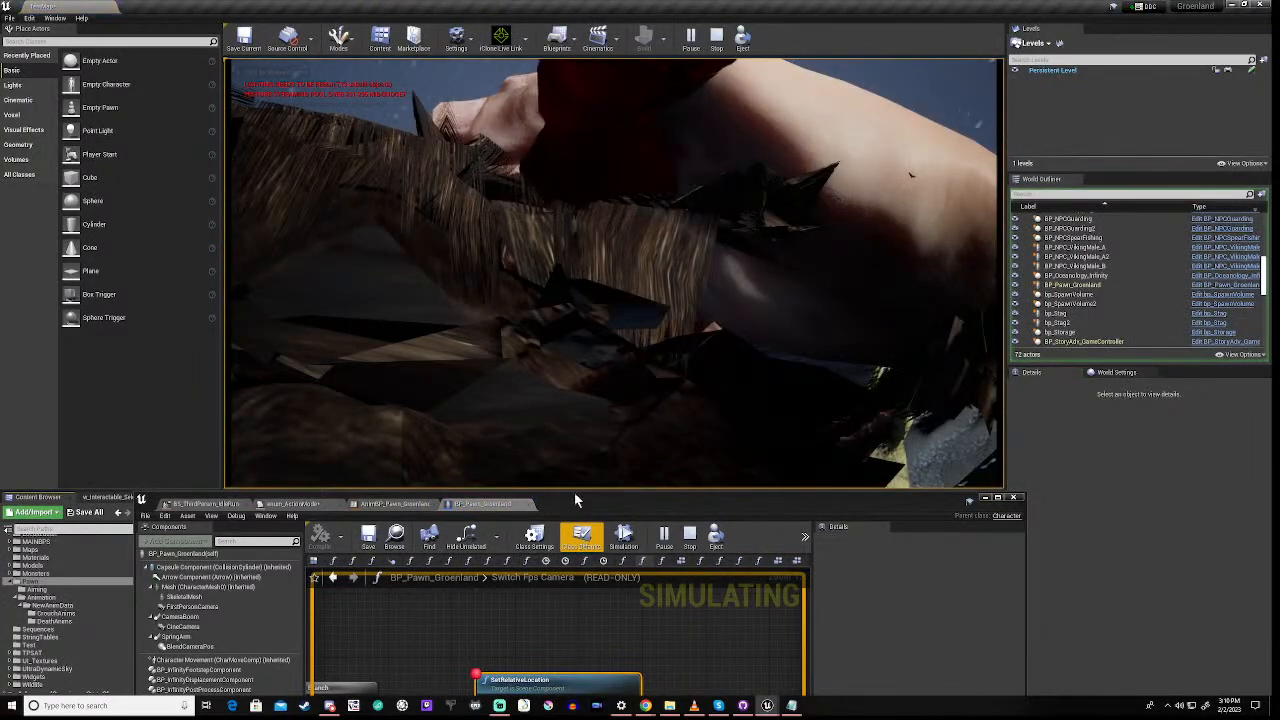
{"action": "left_click", "coordinate": [422, 346]}
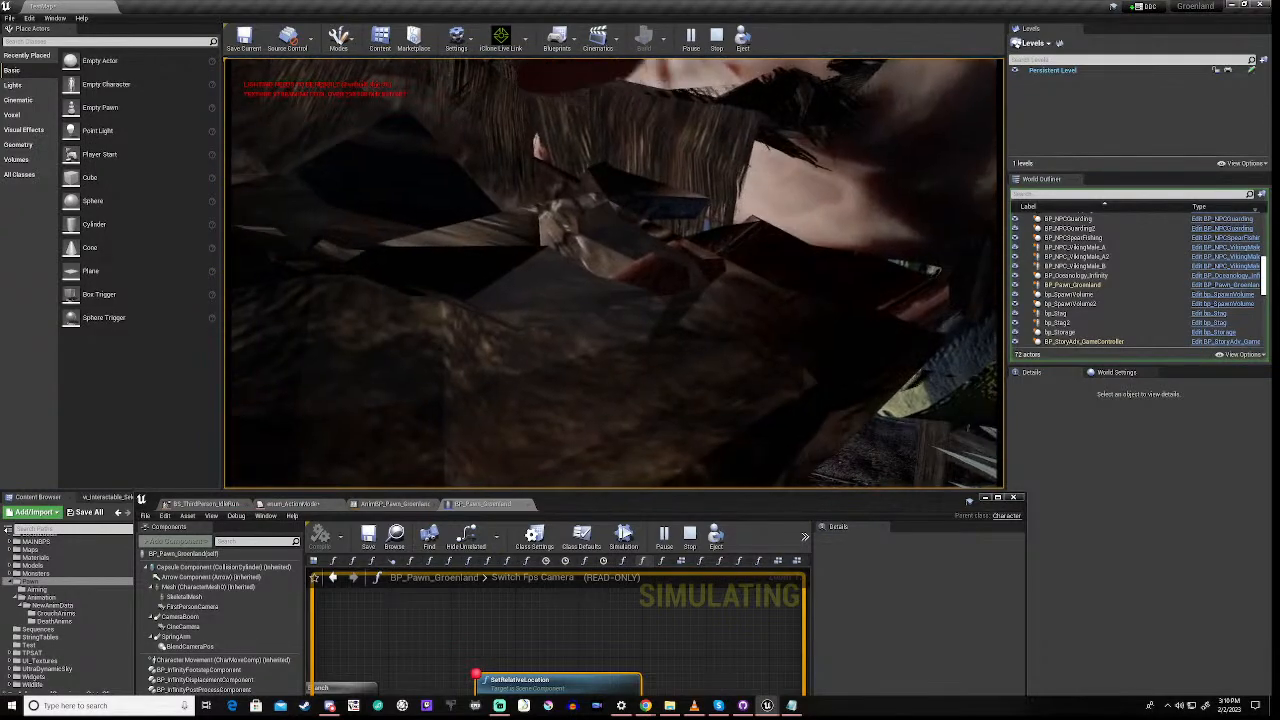
{"action": "key", "text": "Escape"}
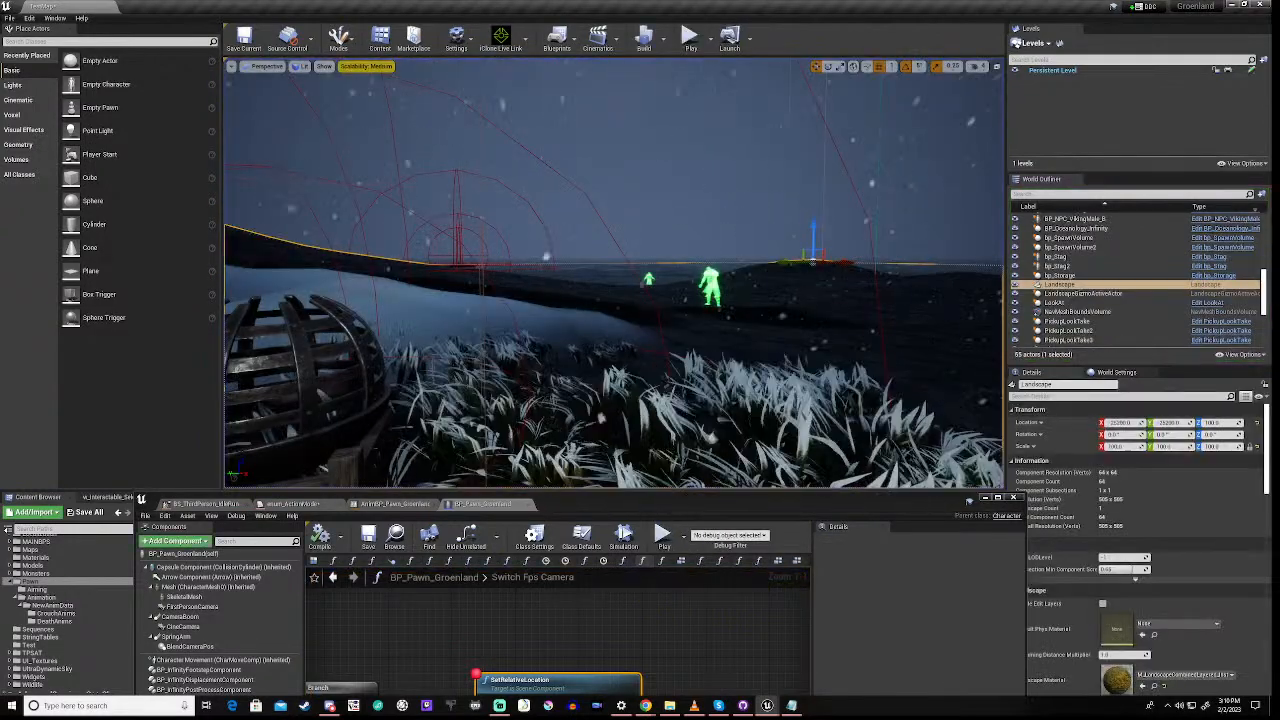
Set New Location X to -90 on the crouching SetRelativeLocation node, and compile the blueprint
{"action": "left_click_drag", "start_coordinate": [643, 503], "coordinate": [692, 216]}
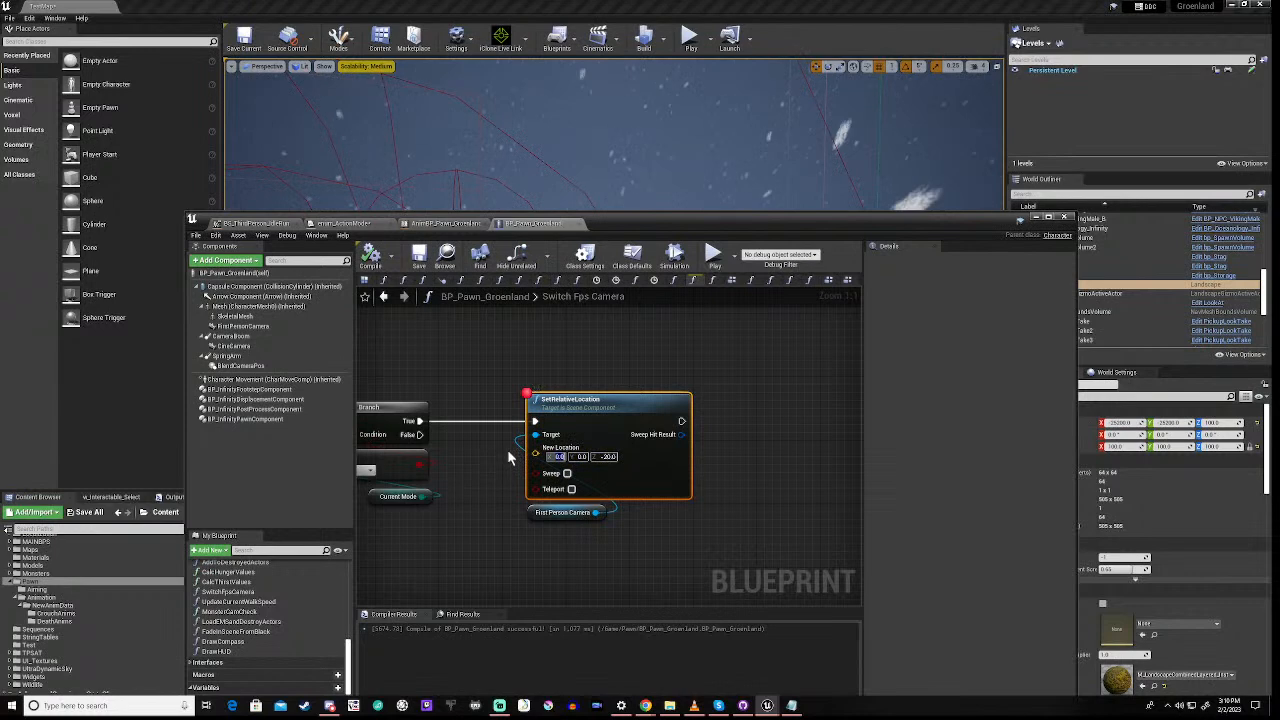
{"action": "type", "text": "-90.0"}
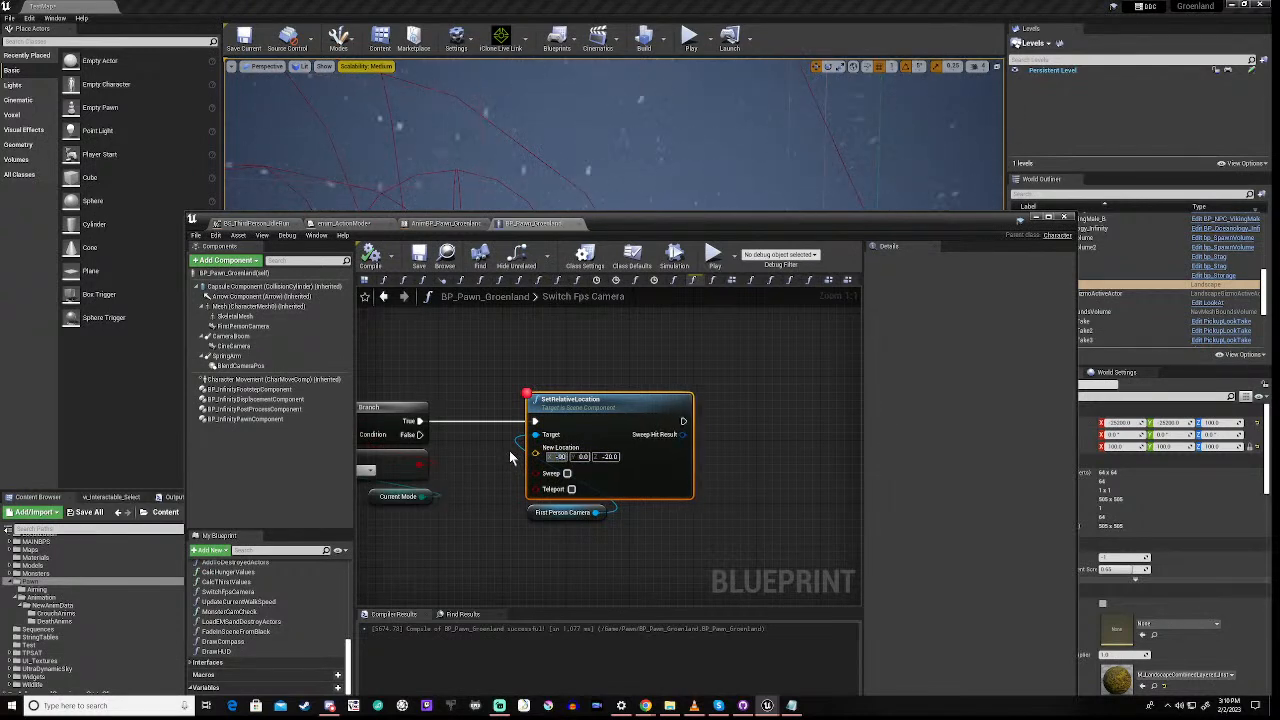
{"action": "left_click", "coordinate": [404, 352]}
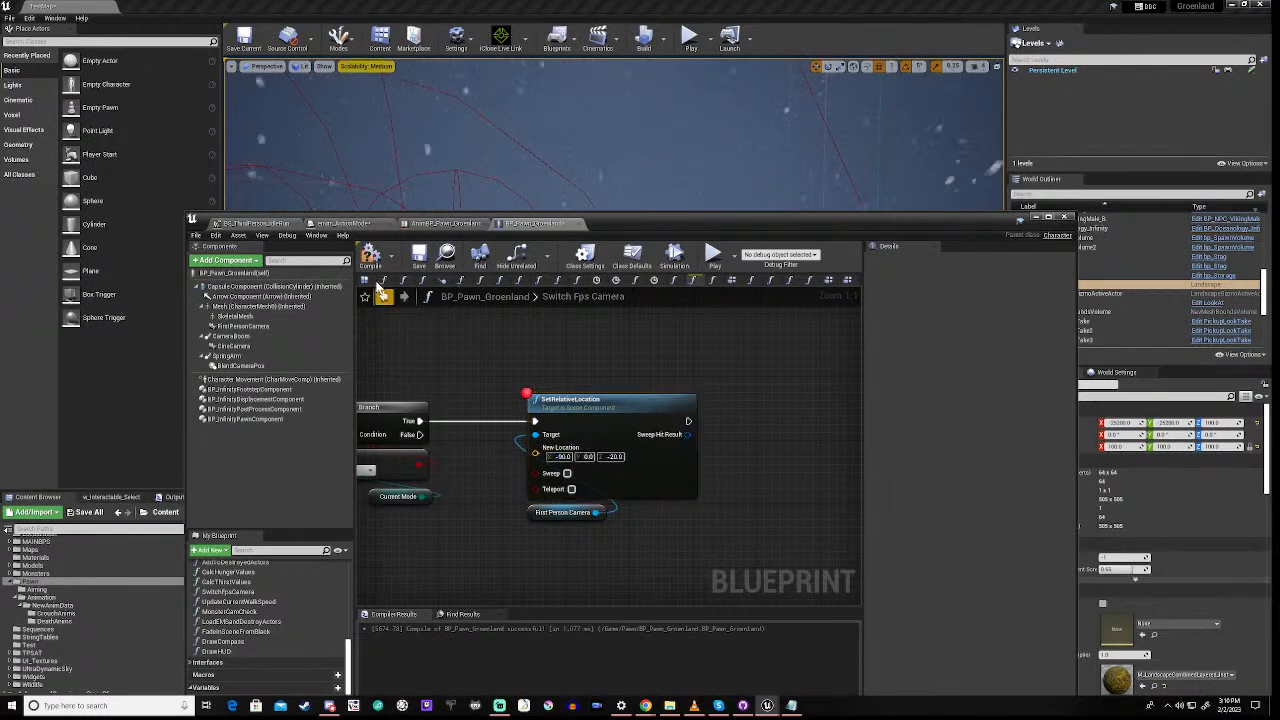
{"action": "left_click", "coordinate": [370, 257]}
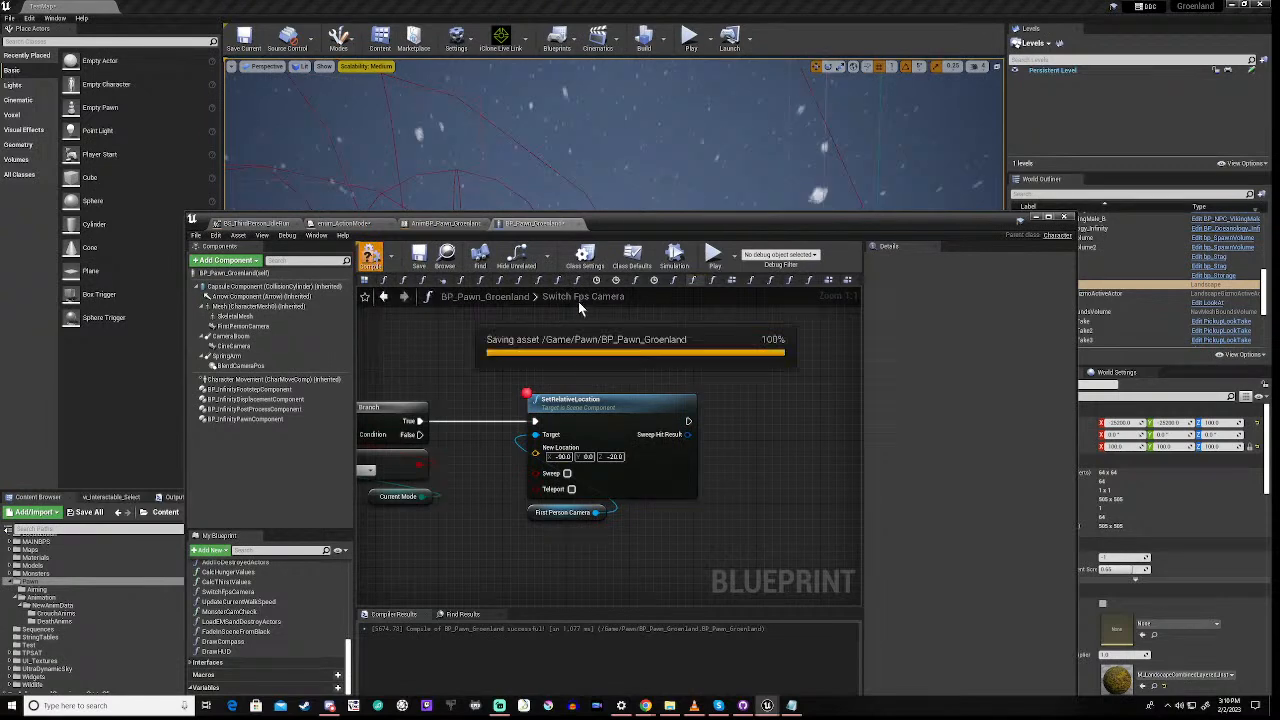
Play the level to check the crouched first-person view with the camera at X -90, resuming past the breakpoint, and stop
{"action": "left_click", "coordinate": [713, 258]}
{"action": "left_click_drag", "start_coordinate": [678, 221], "coordinate": [671, 509]}
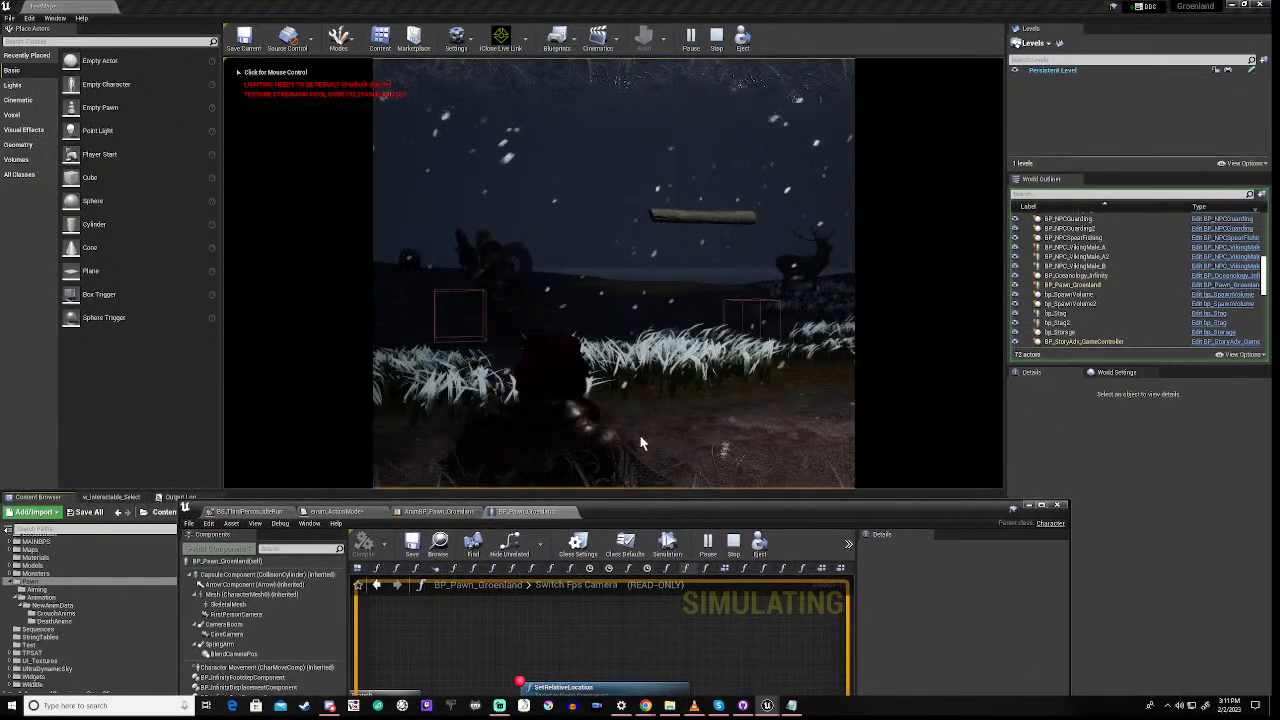
{"action": "left_click", "coordinate": [631, 418]}
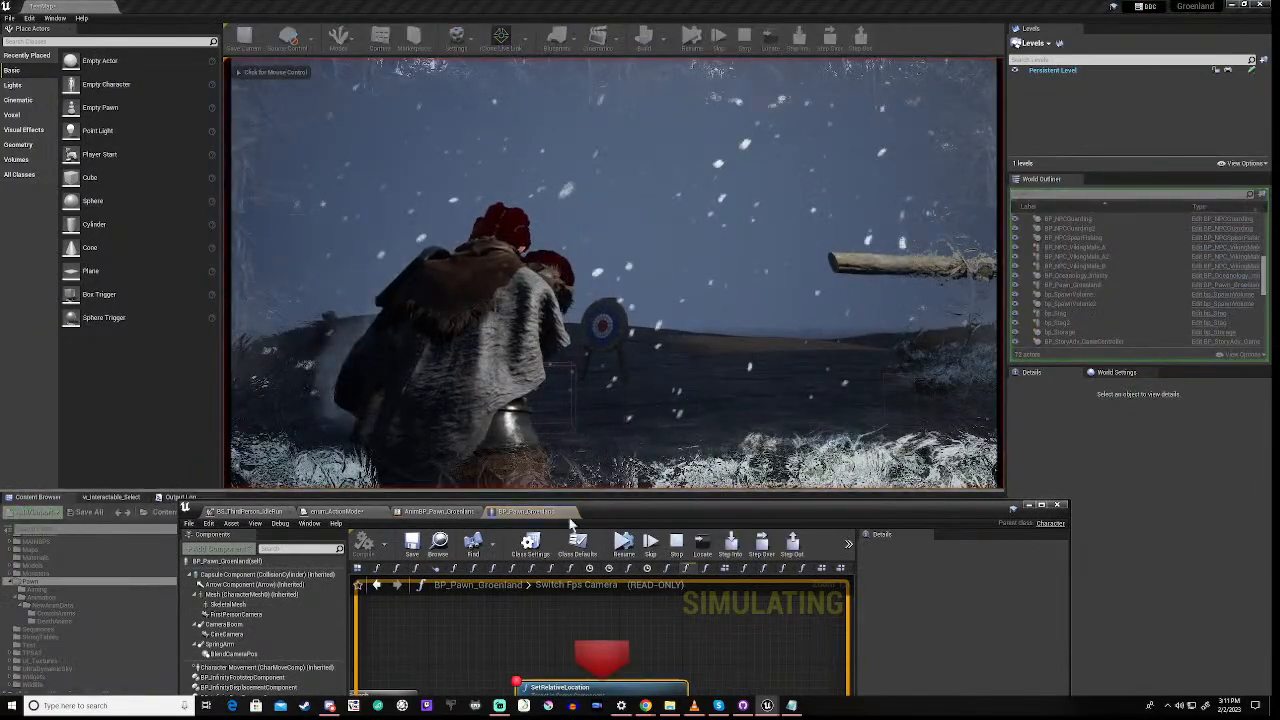
{"action": "left_click", "coordinate": [622, 545]}
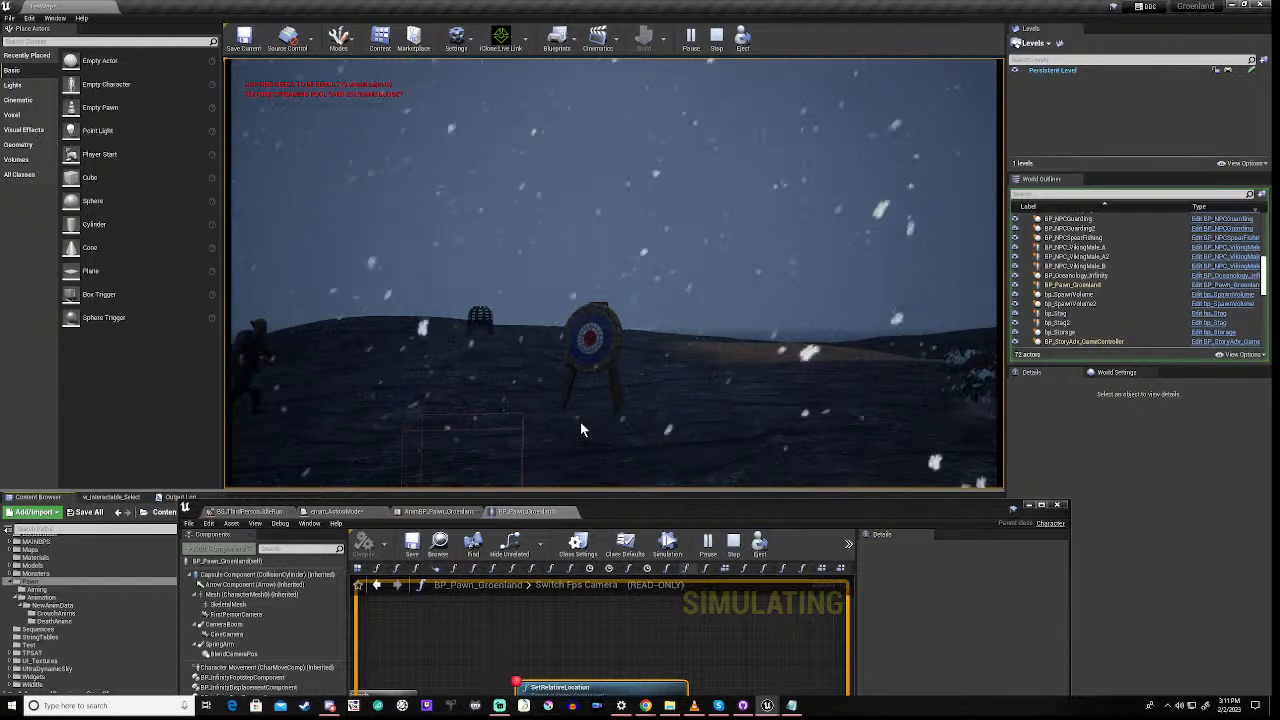
{"action": "left_click", "coordinate": [614, 273]}
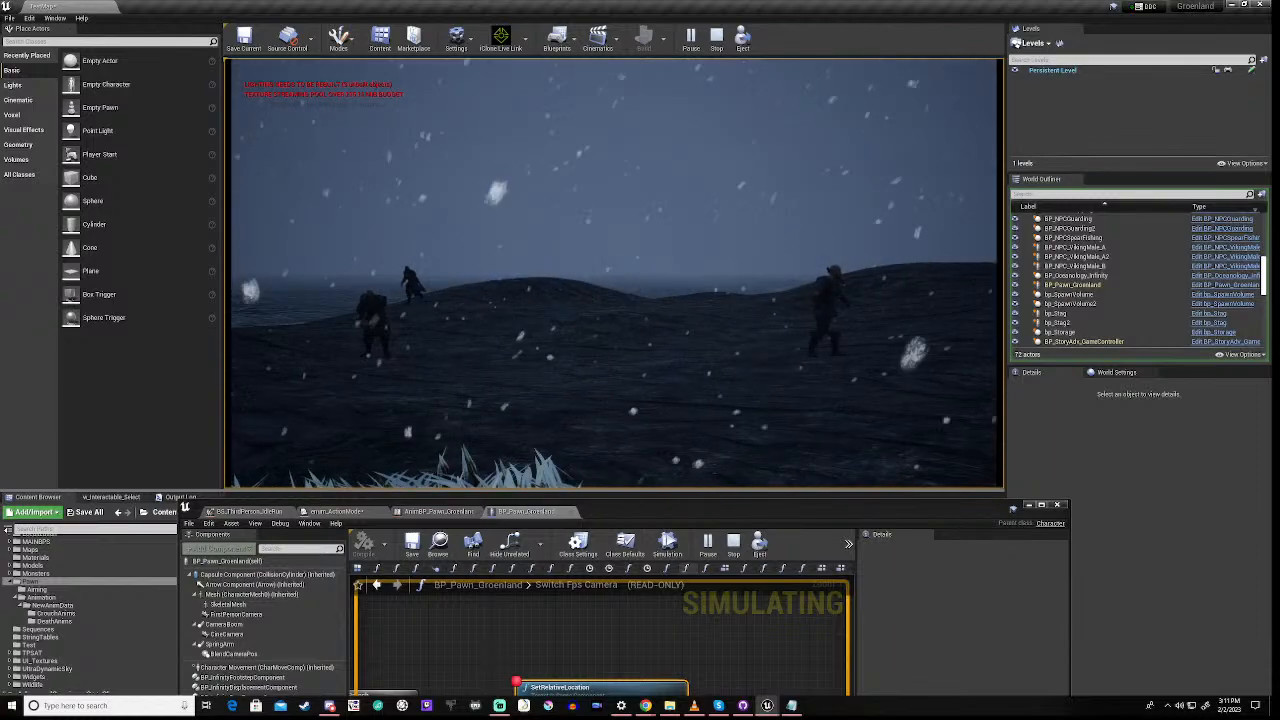
{"action": "key", "text": "Escape"}
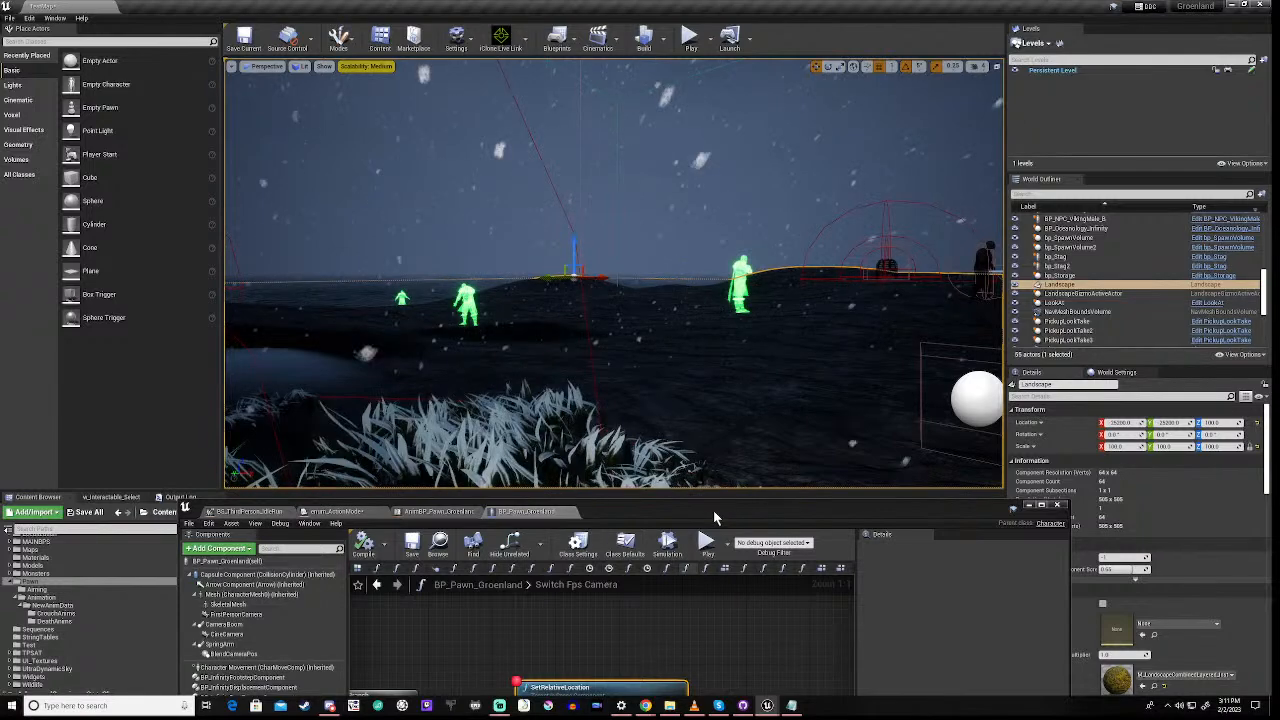
Select the FirstPersonCamera component in the pawn blueprint's viewport and examine its placement relative to the crouched character
{"action": "left_click_drag", "start_coordinate": [713, 520], "coordinate": [743, 220]}
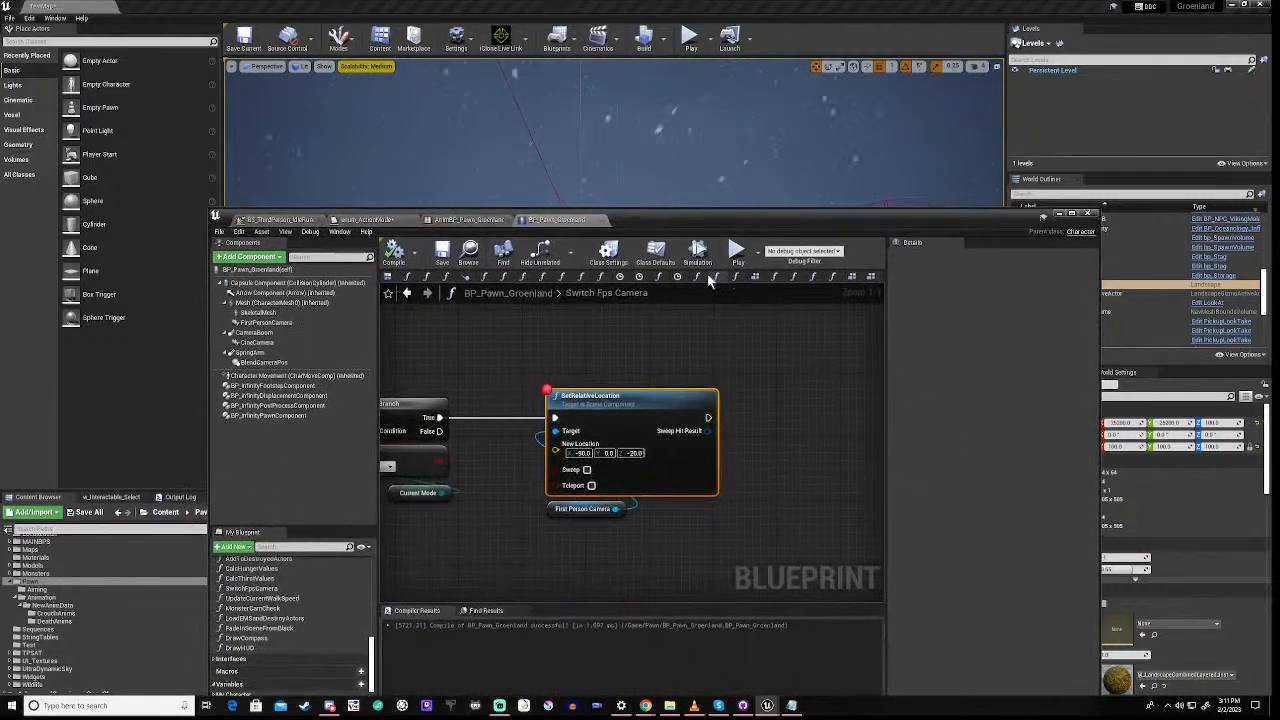
{"action": "scroll", "coordinate": [527, 528], "scroll_direction": "down", "scroll_amount": 2}
{"action": "right_click_drag", "start_coordinate": [527, 528], "coordinate": [579, 468]}
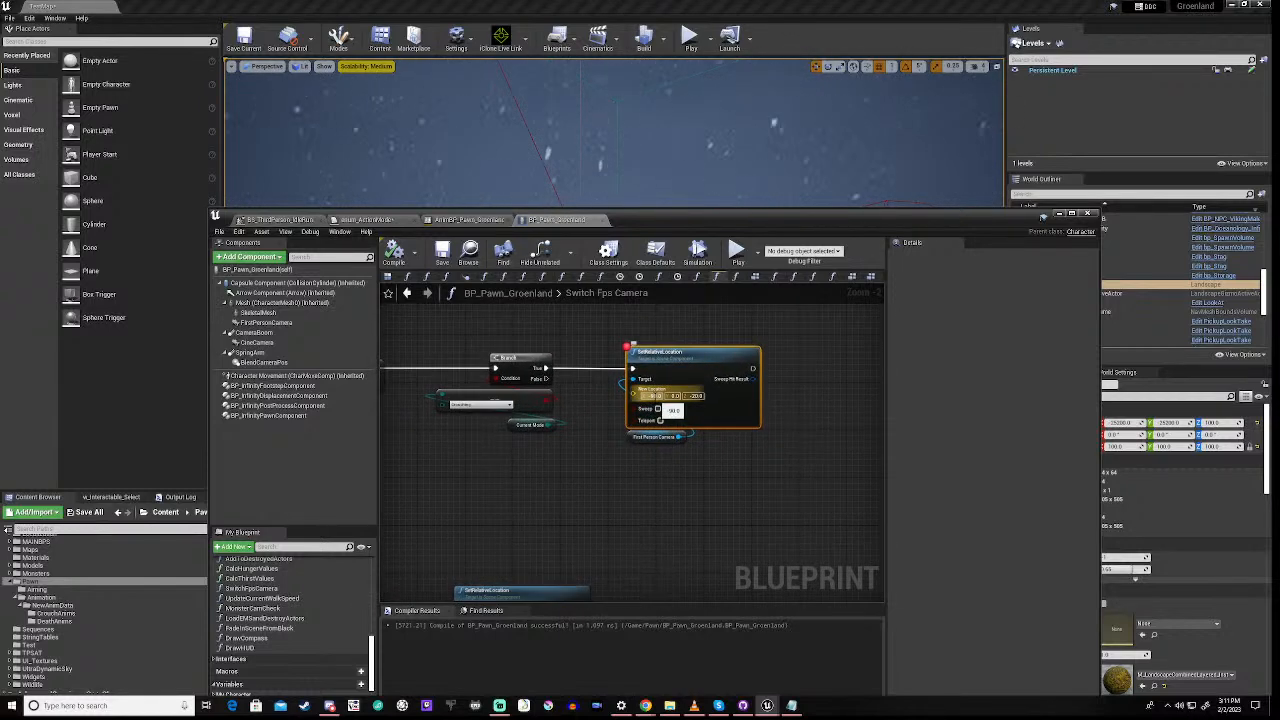
{"action": "left_click", "coordinate": [390, 279]}
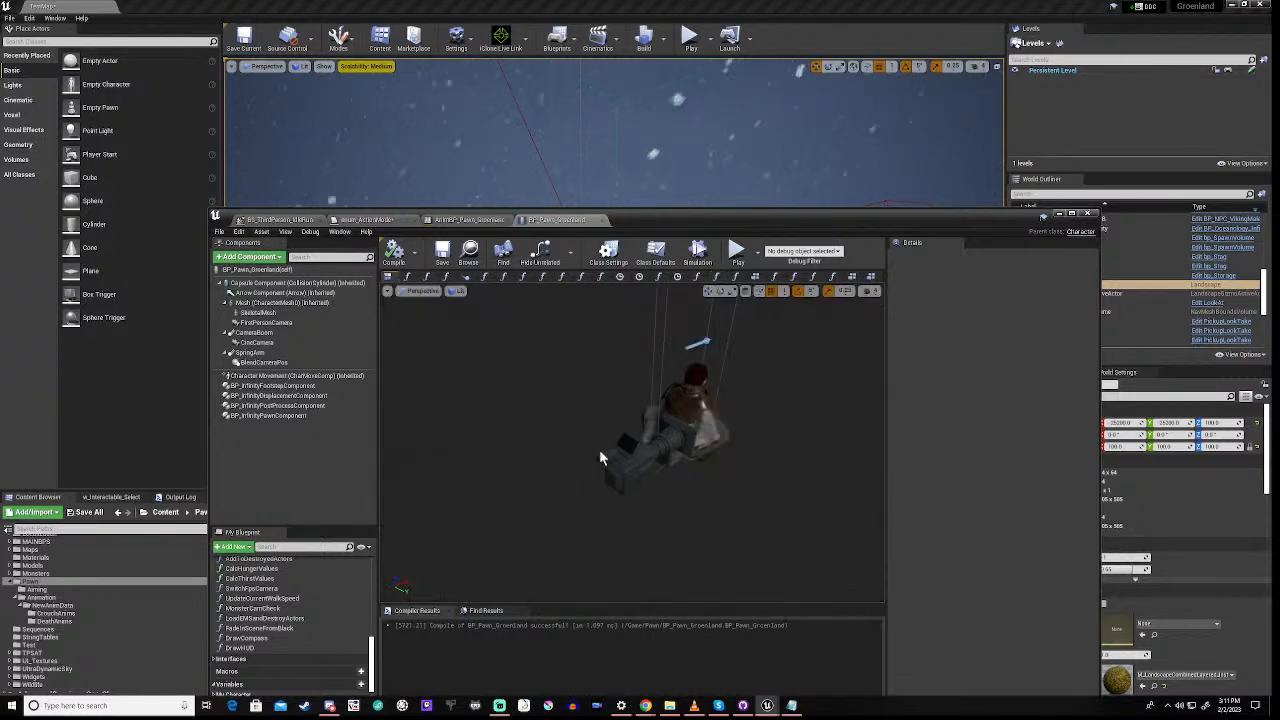
{"action": "right_click_drag", "start_coordinate": [661, 503], "coordinate": [700, 500]}
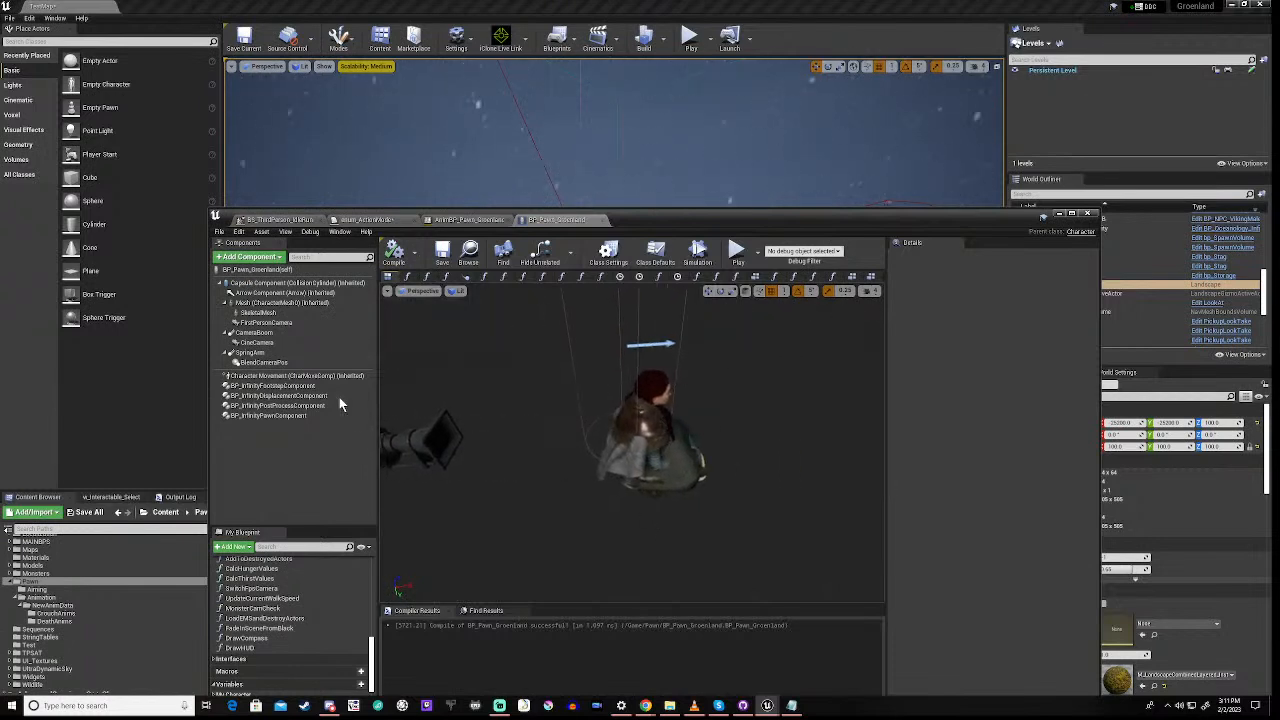
{"action": "left_click", "coordinate": [281, 324]}
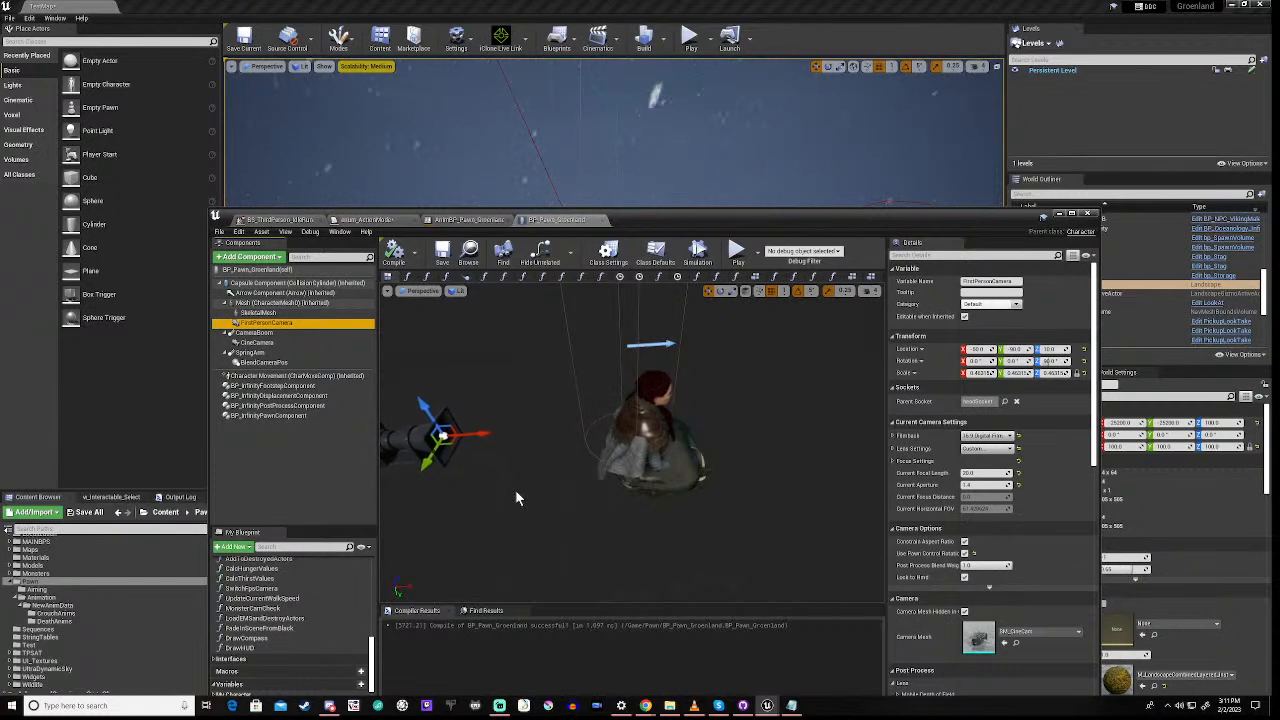
{"action": "right_click_drag", "start_coordinate": [515, 489], "coordinate": [700, 484]}
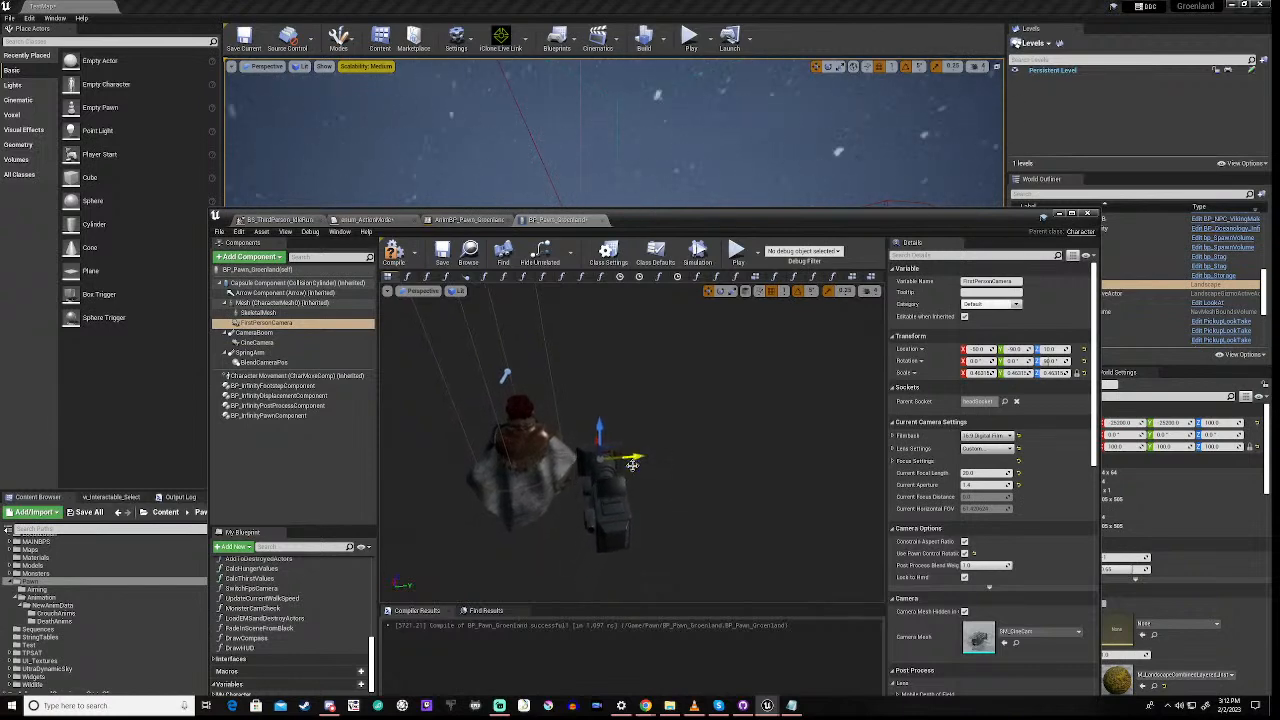
Try shifting the FirstPersonCamera's location in the viewport, set its Location Y back to -90, and compile the blueprint
{"action": "left_click_drag", "start_coordinate": [1008, 353], "coordinate": [1046, 360]}
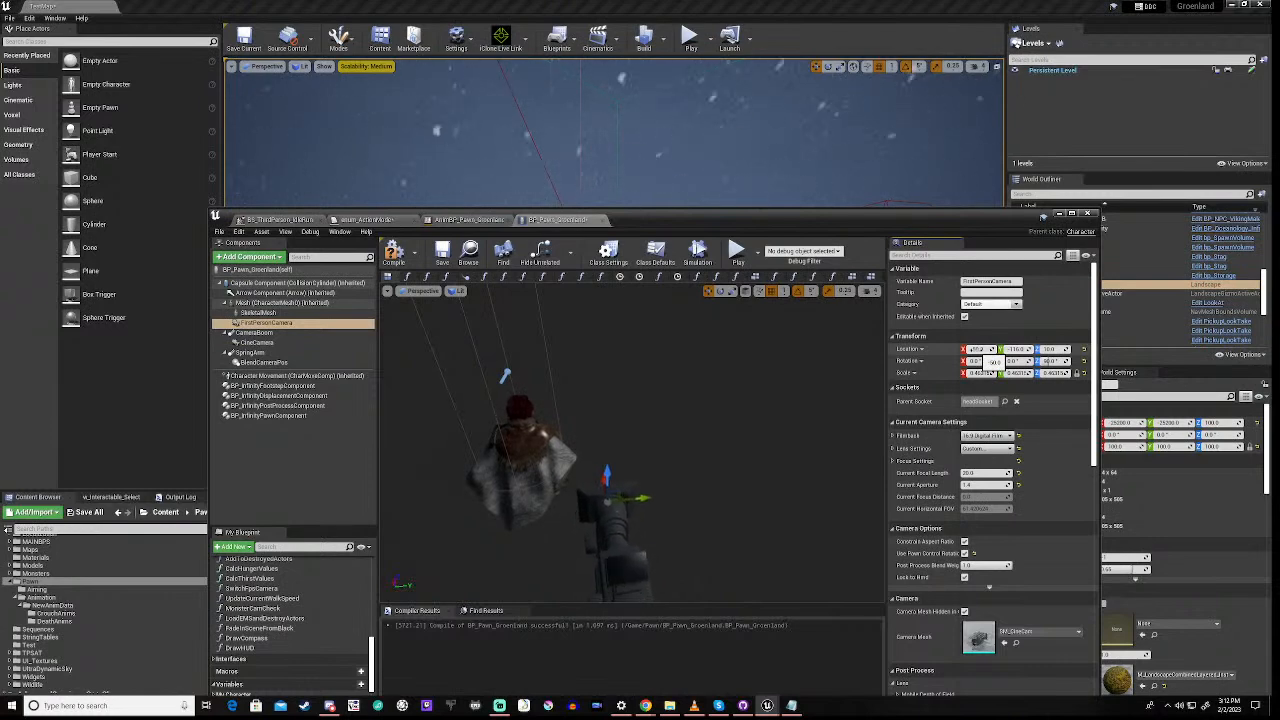
{"action": "right_click_drag", "start_coordinate": [697, 429], "coordinate": [530, 442]}
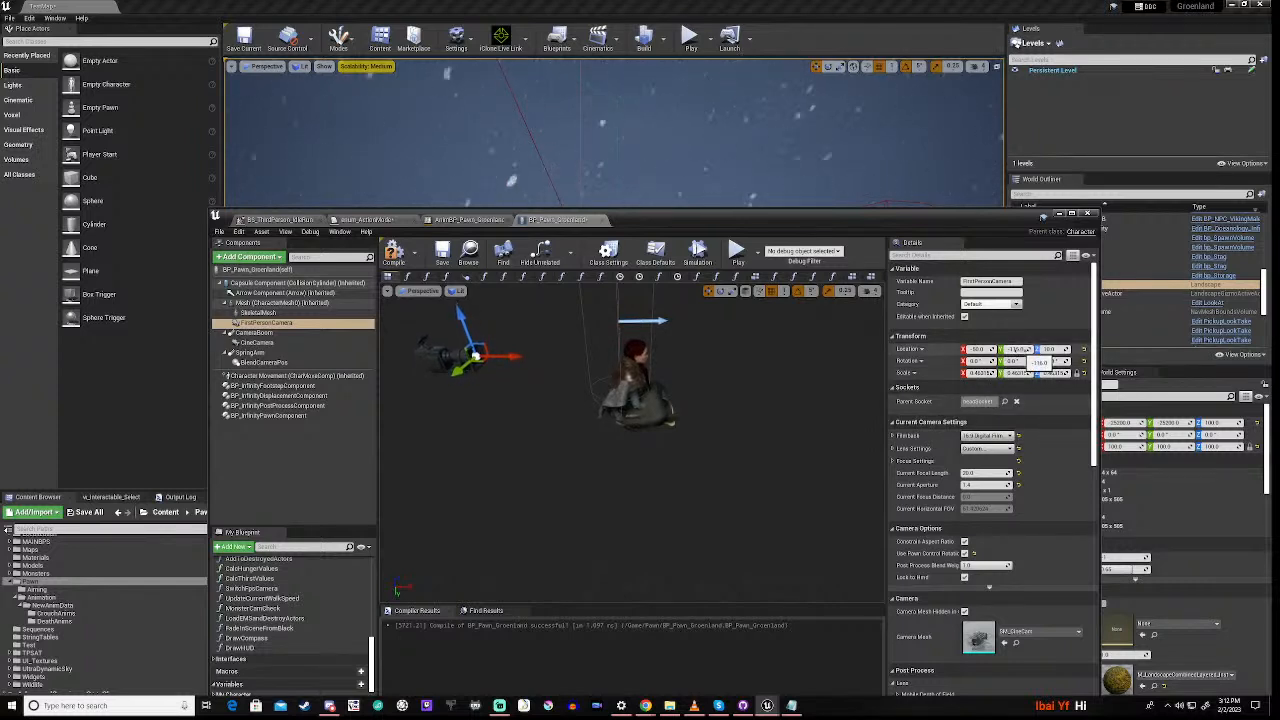
{"action": "left_click", "coordinate": [1014, 349]}
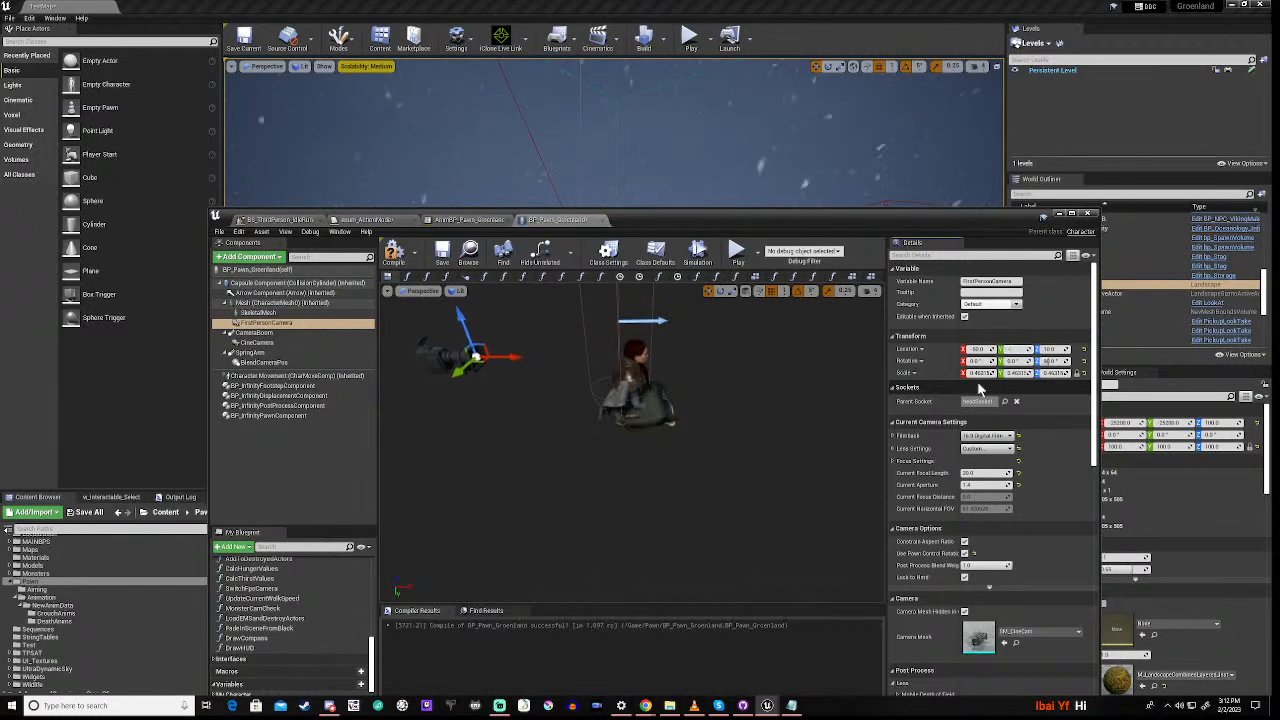
{"action": "type", "text": "-90"}
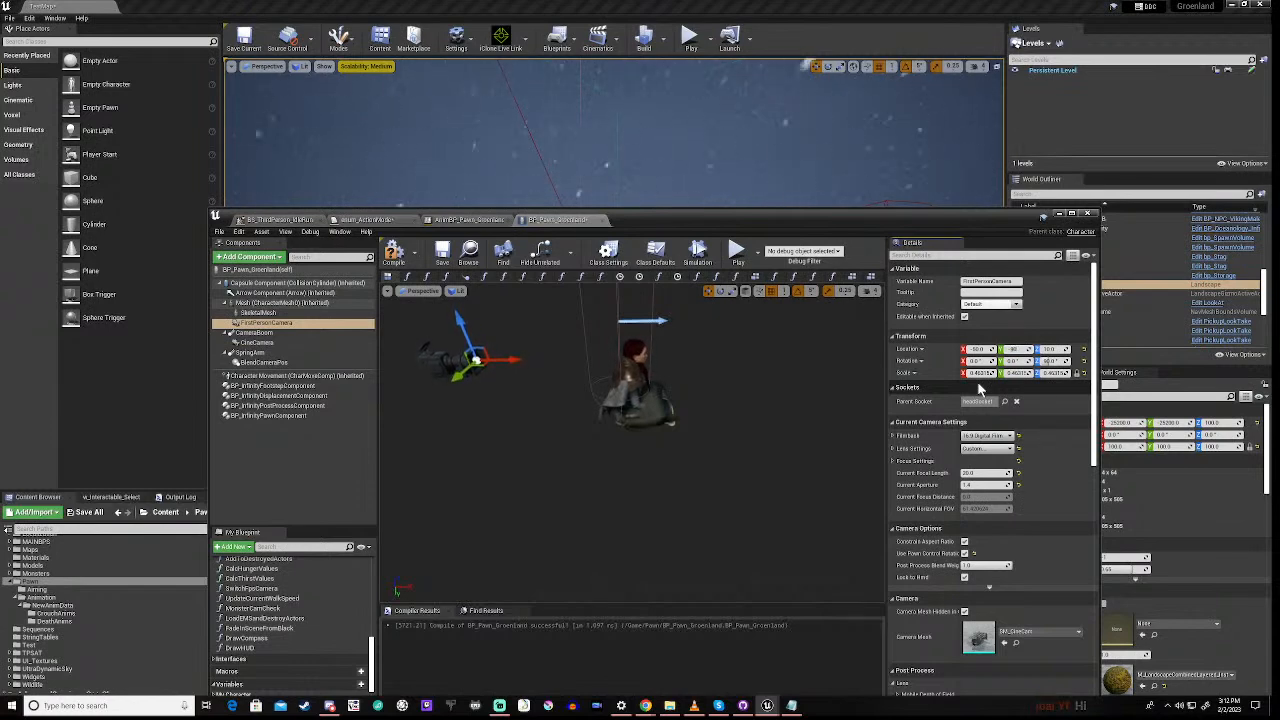
{"action": "key", "text": "Return"}
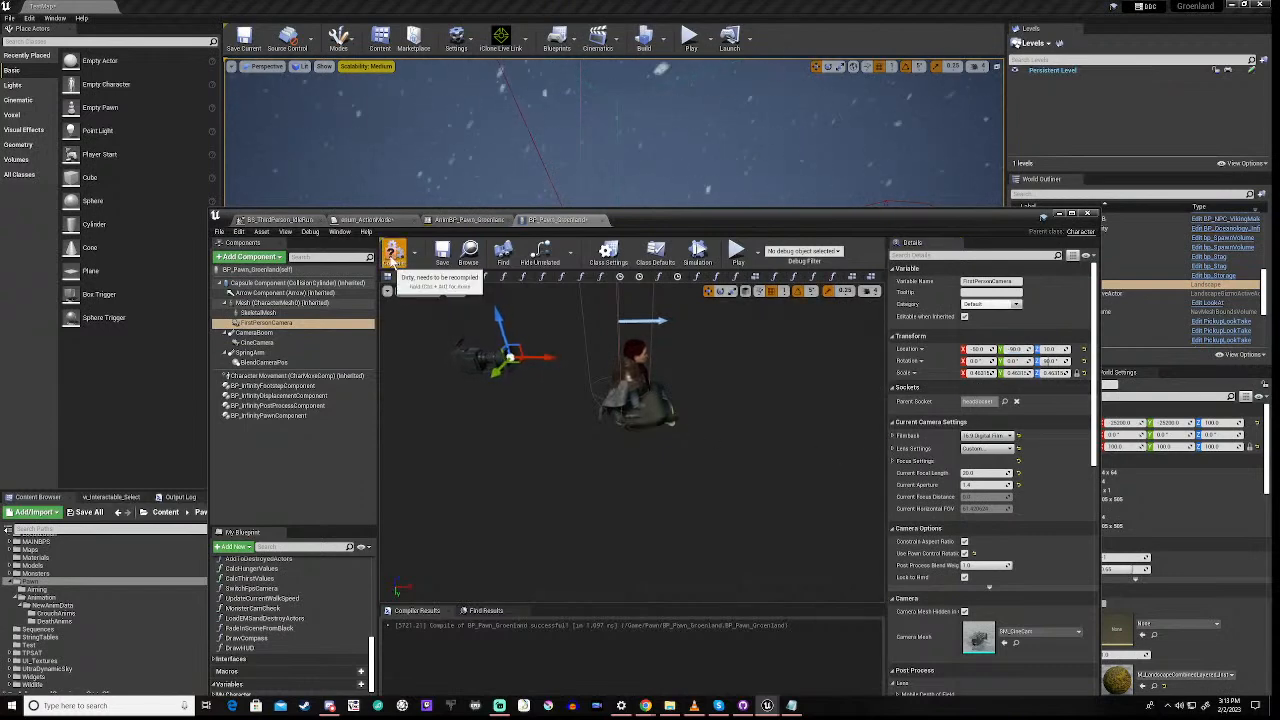
{"action": "left_click", "coordinate": [391, 256]}
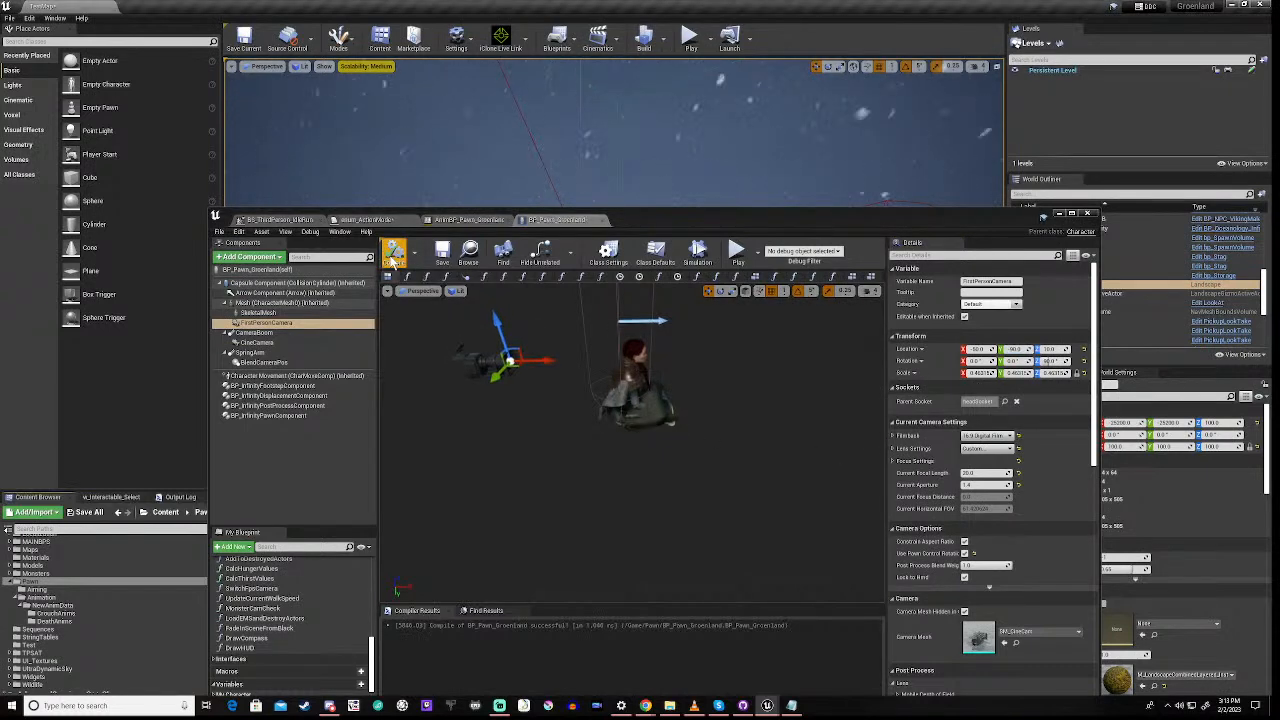
Find the crouch input event in the Event Graph and open the Switch Fps Camera function it calls
{"action": "left_click", "coordinate": [757, 278]}
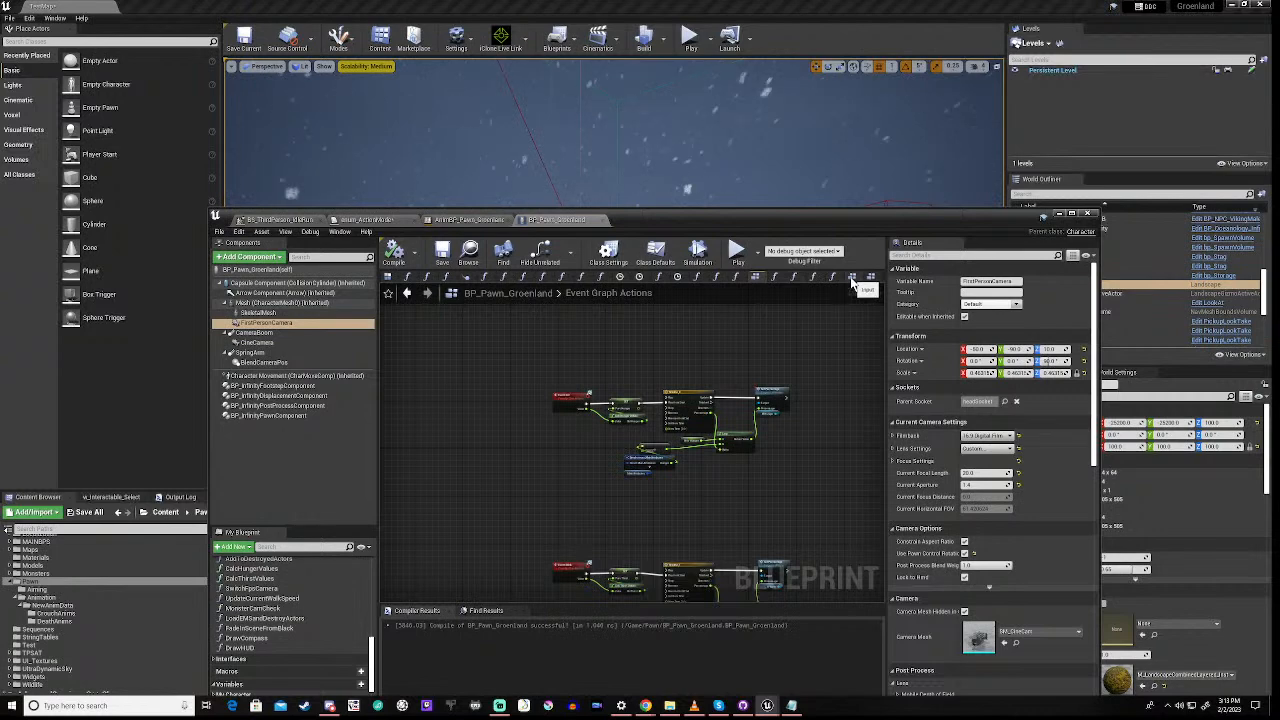
{"action": "left_click", "coordinate": [853, 280]}
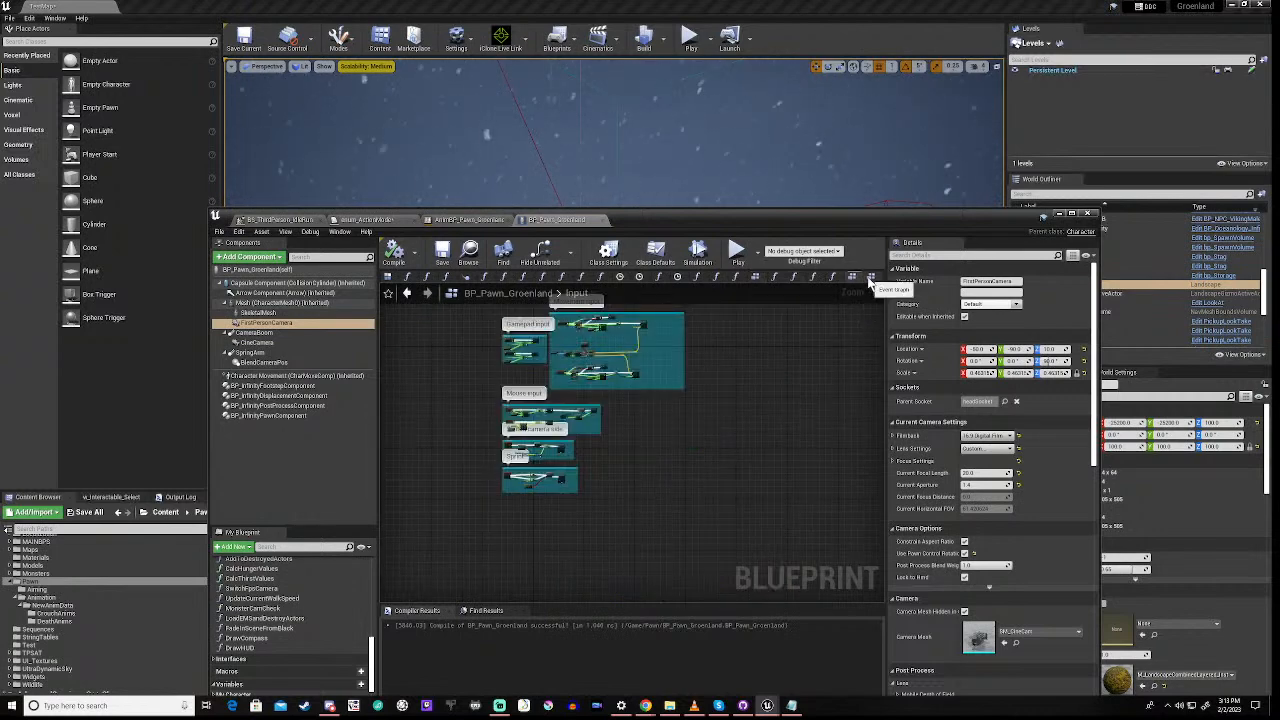
{"action": "left_click", "coordinate": [869, 281]}
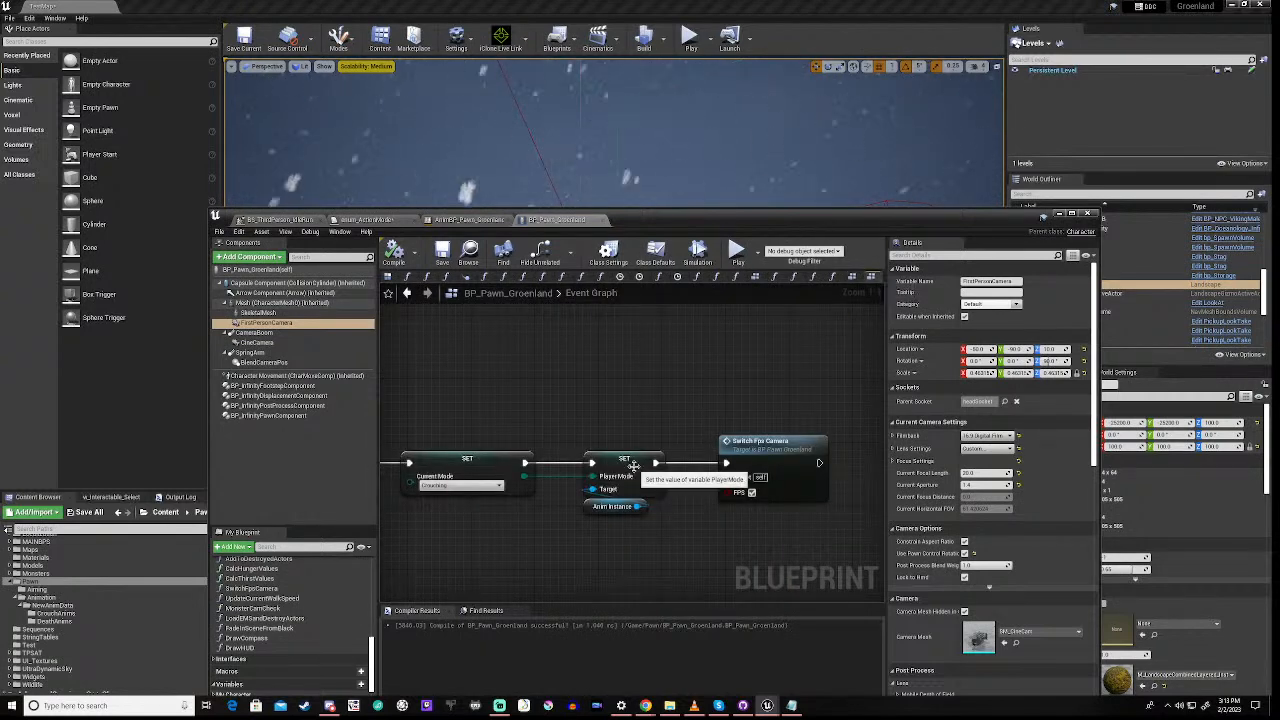
{"action": "scroll", "coordinate": [660, 540], "scroll_direction": "down", "scroll_amount": 3}
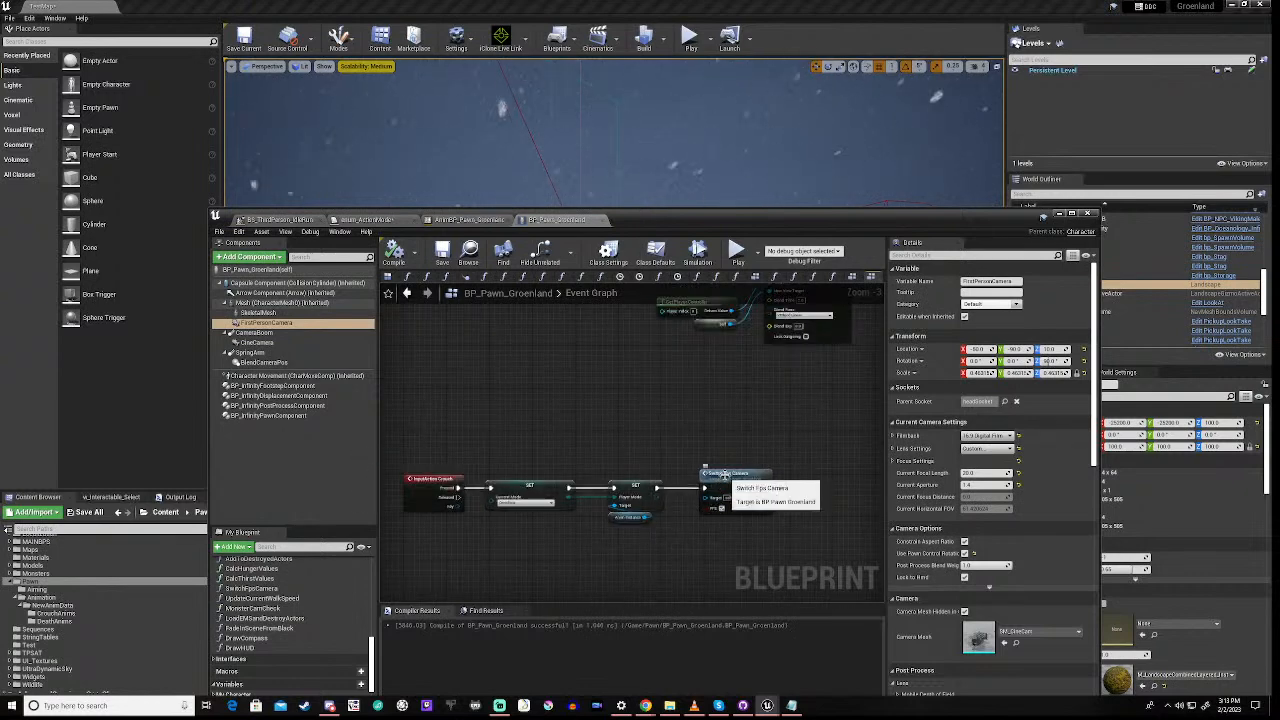
{"action": "double_click", "coordinate": [711, 490]}
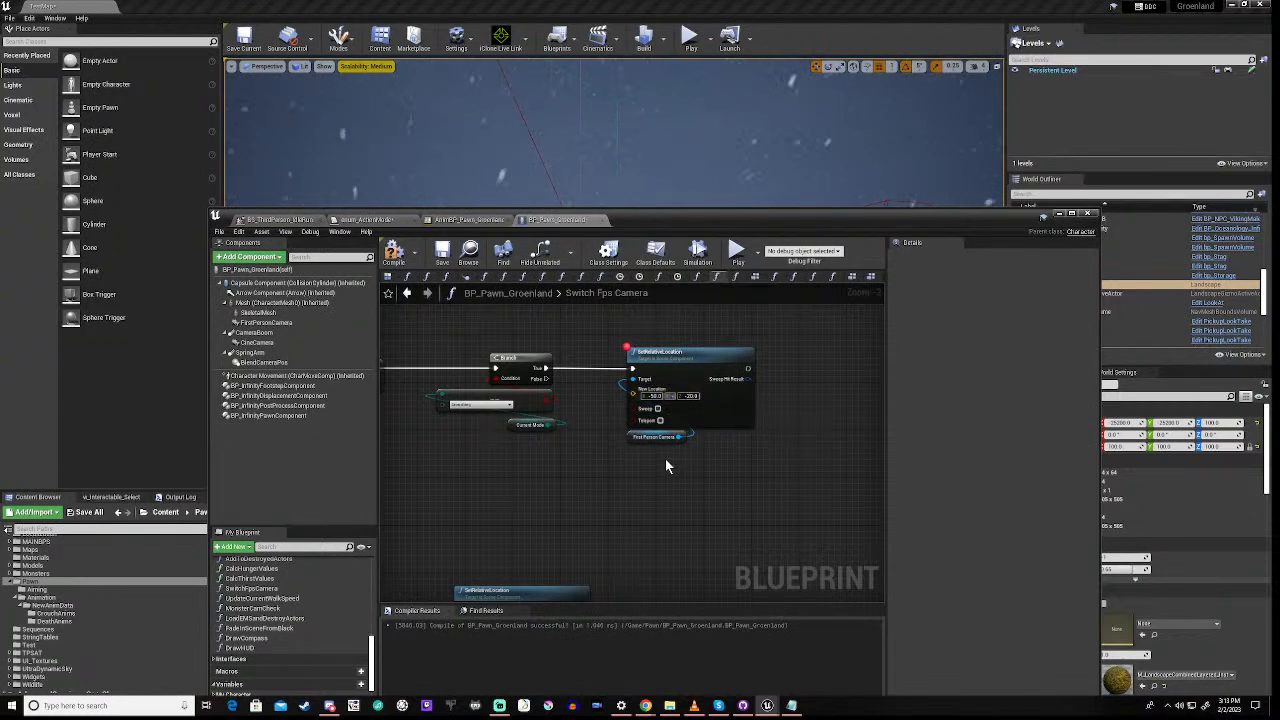
Set the crouching SetRelativeLocation node's New Location to X -50, Y -140 and Z 10, and compile the blueprint
{"action": "type", "text": "140"}
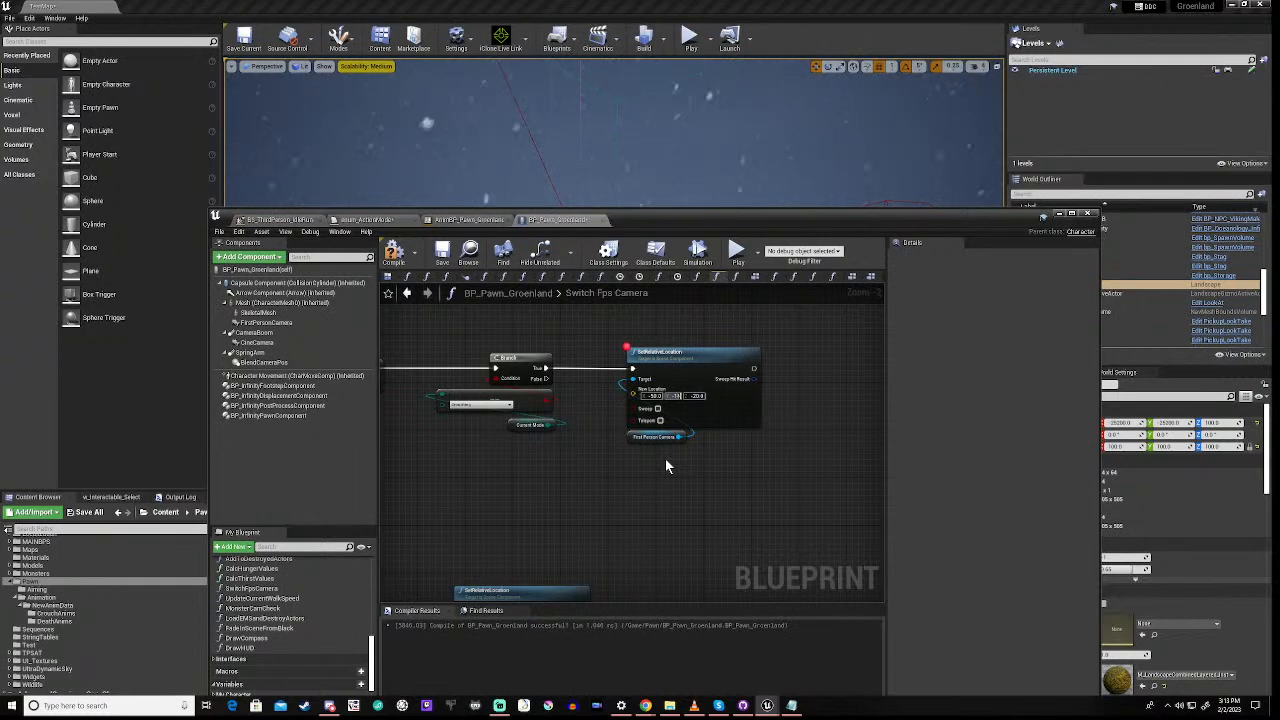
{"action": "key", "text": "Return"}
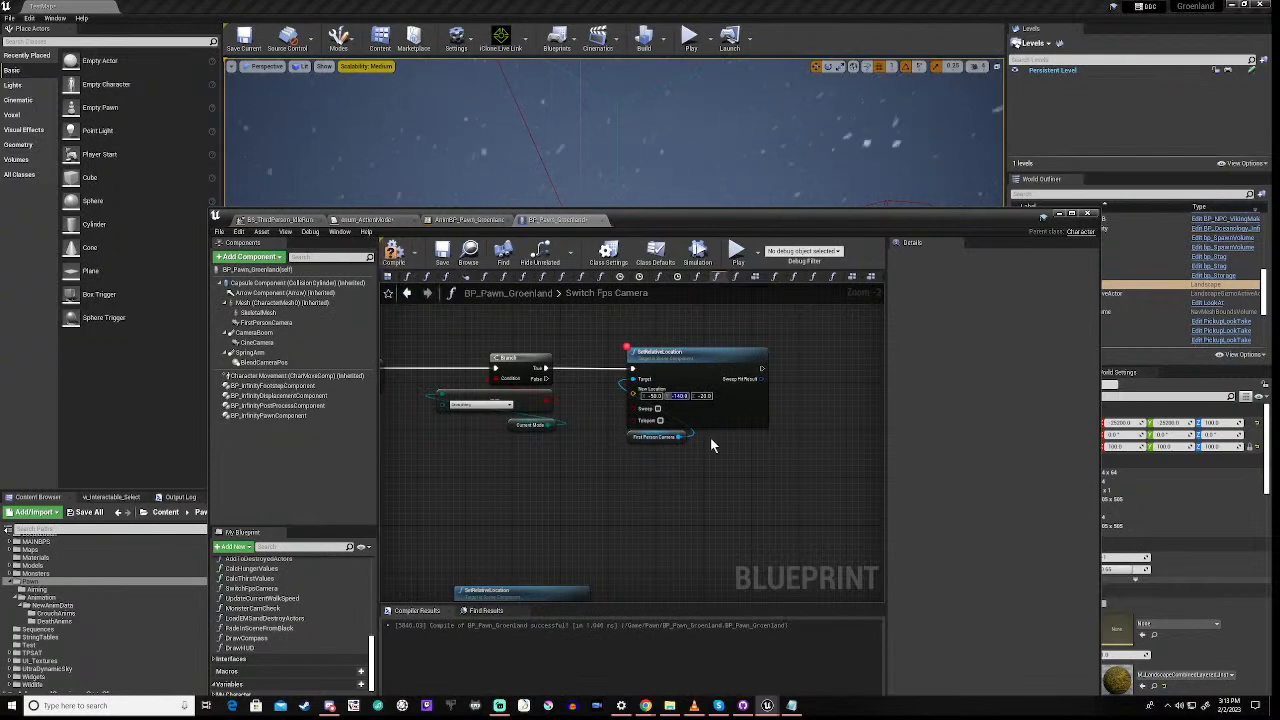
{"action": "key", "text": "Tab"}
{"action": "type", "text": "10"}
{"action": "key", "text": "Return"}
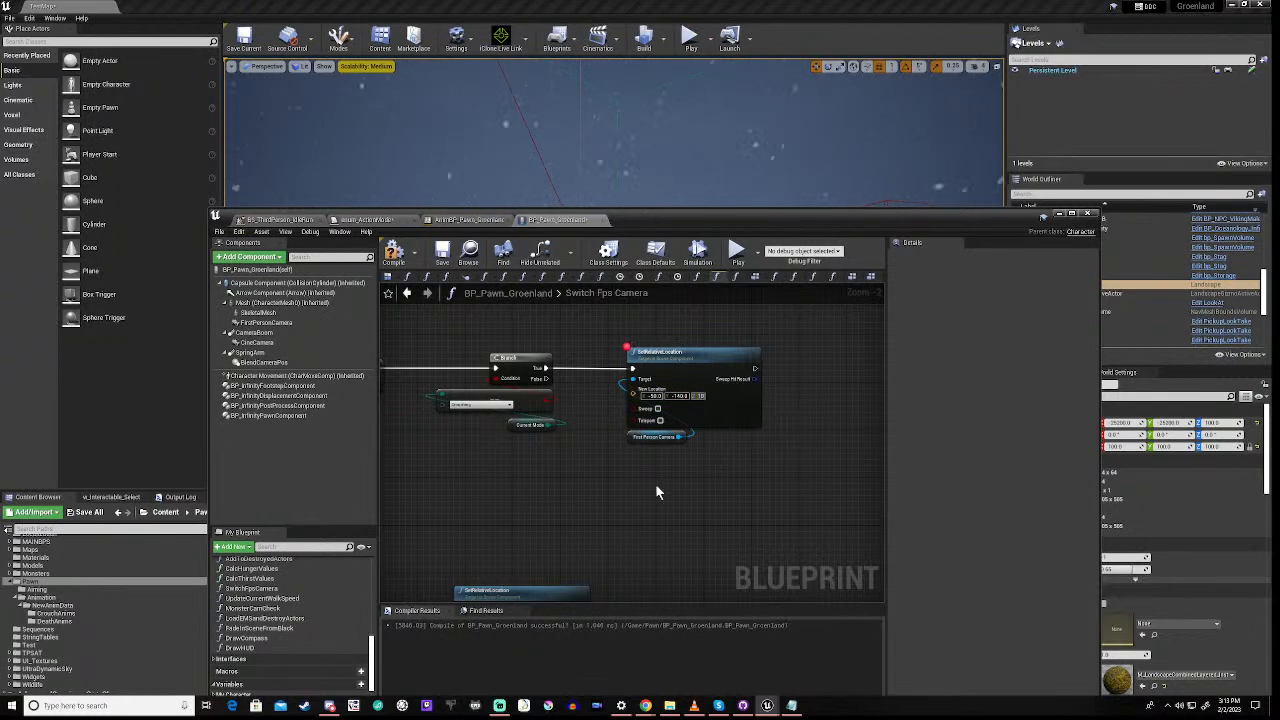
{"action": "right_click_drag", "start_coordinate": [618, 514], "coordinate": [572, 573]}
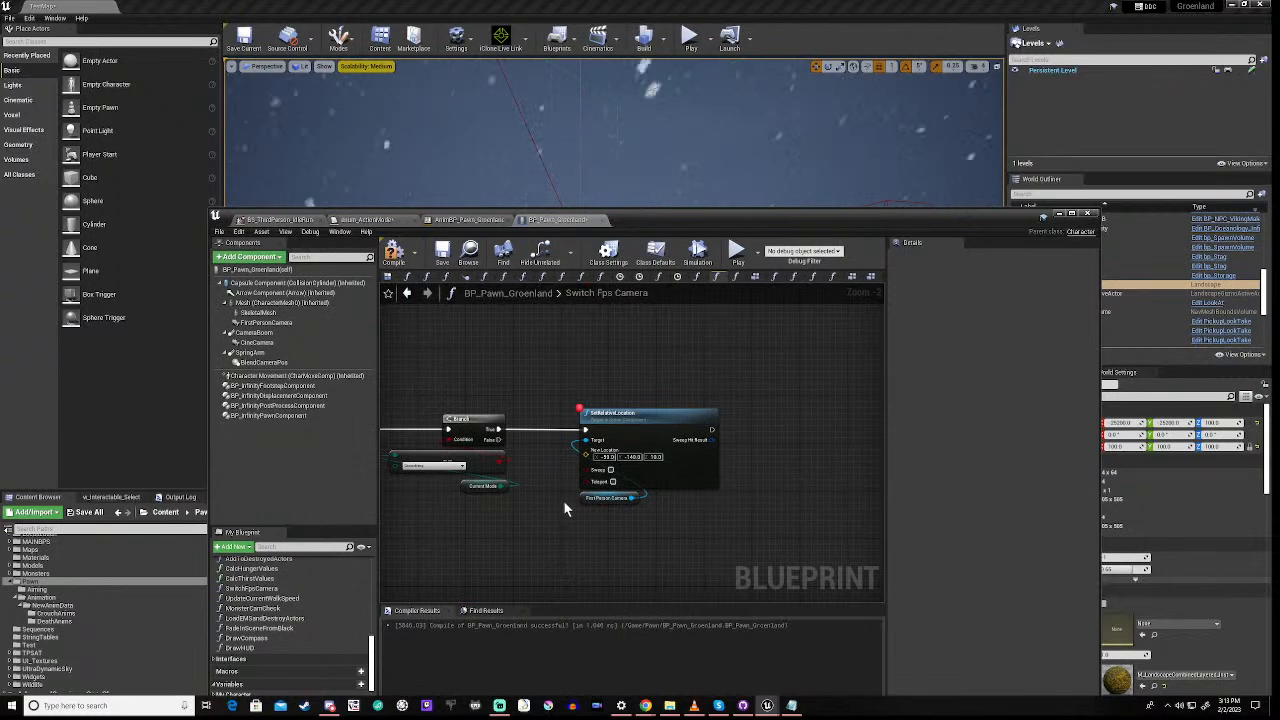
{"action": "left_click", "coordinate": [393, 252]}
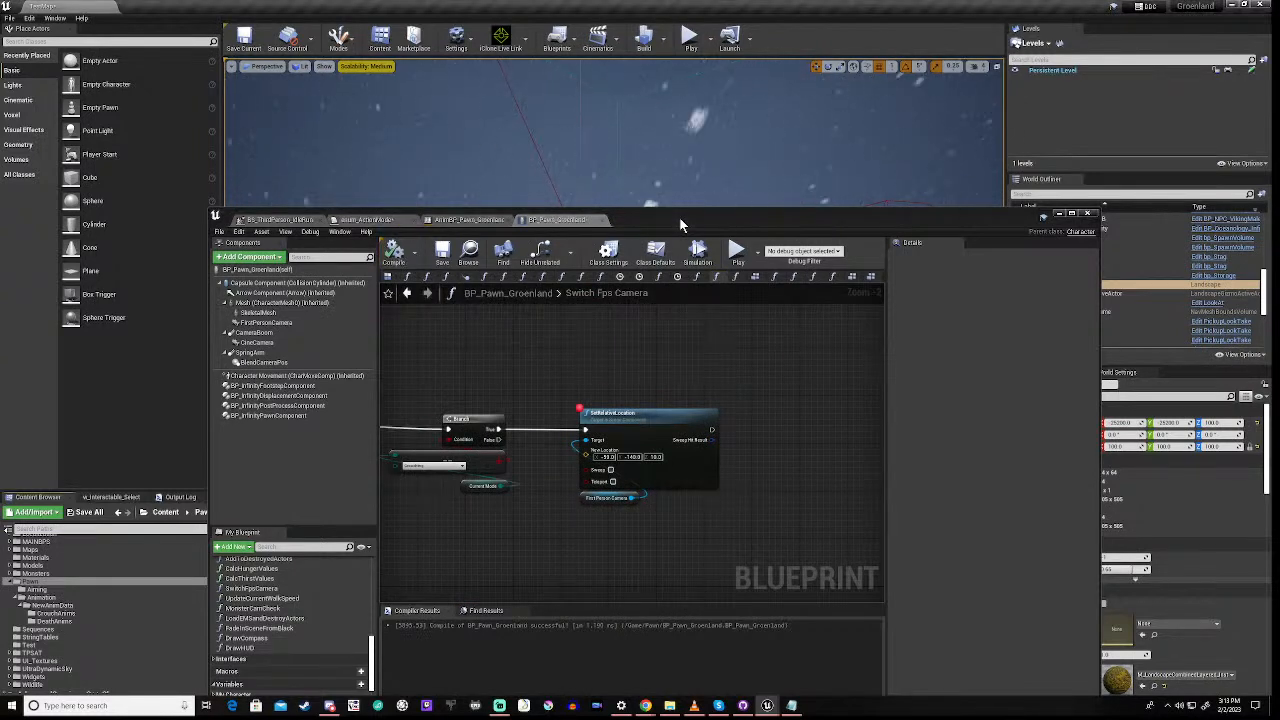
Play the level to check the crouched first-person view with the camera at Y -140 and Z 10, resuming past the breakpoint, and stop
{"action": "left_click_drag", "start_coordinate": [680, 224], "coordinate": [638, 500]}
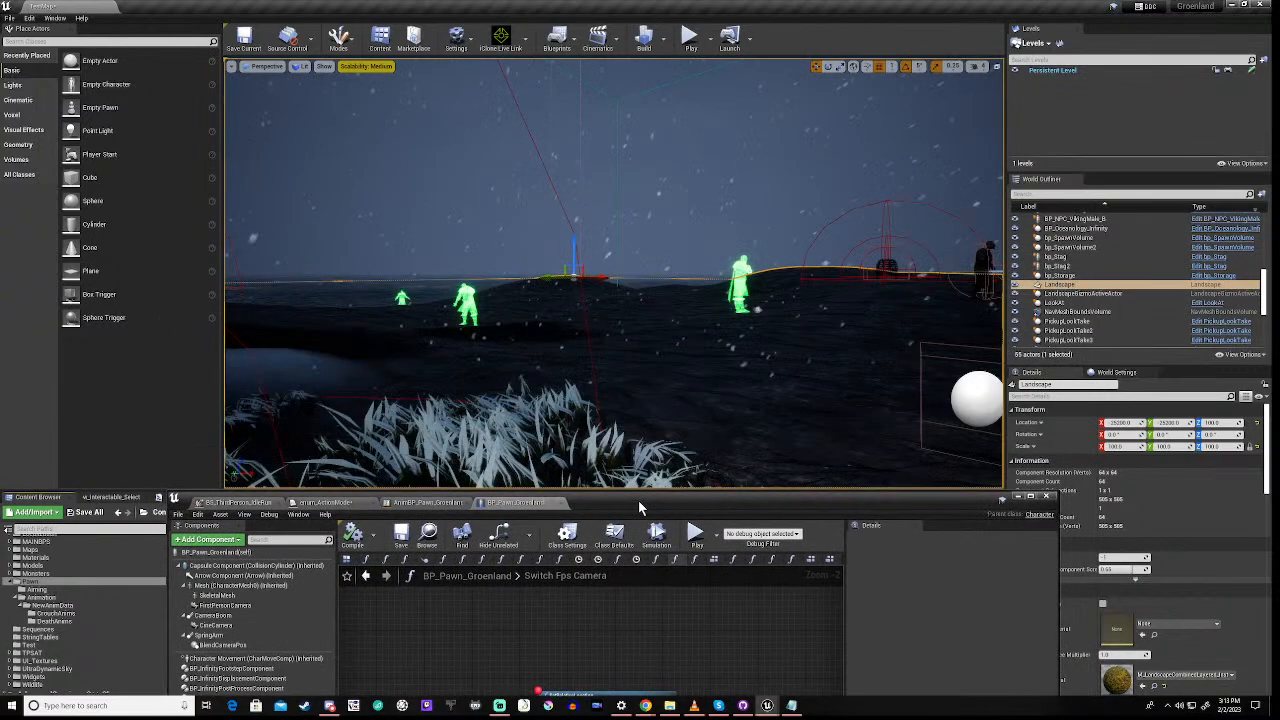
{"action": "left_click", "coordinate": [697, 545]}
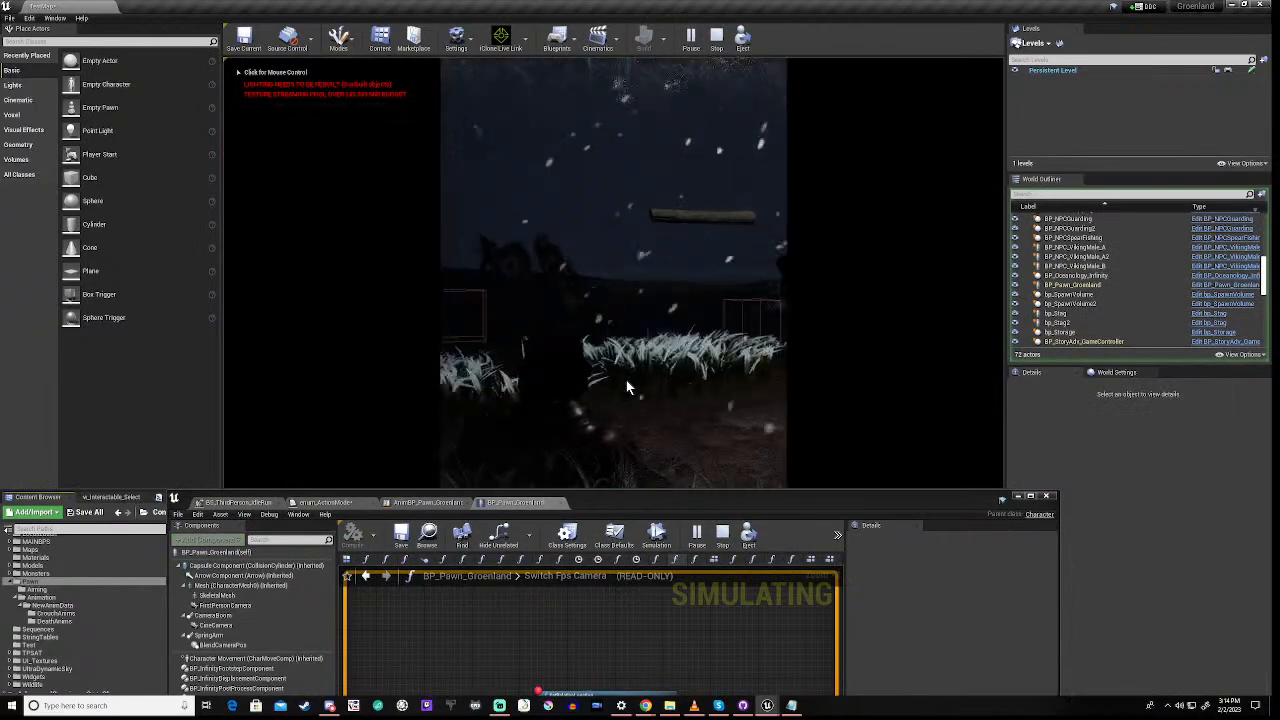
{"action": "left_click", "coordinate": [628, 387]}
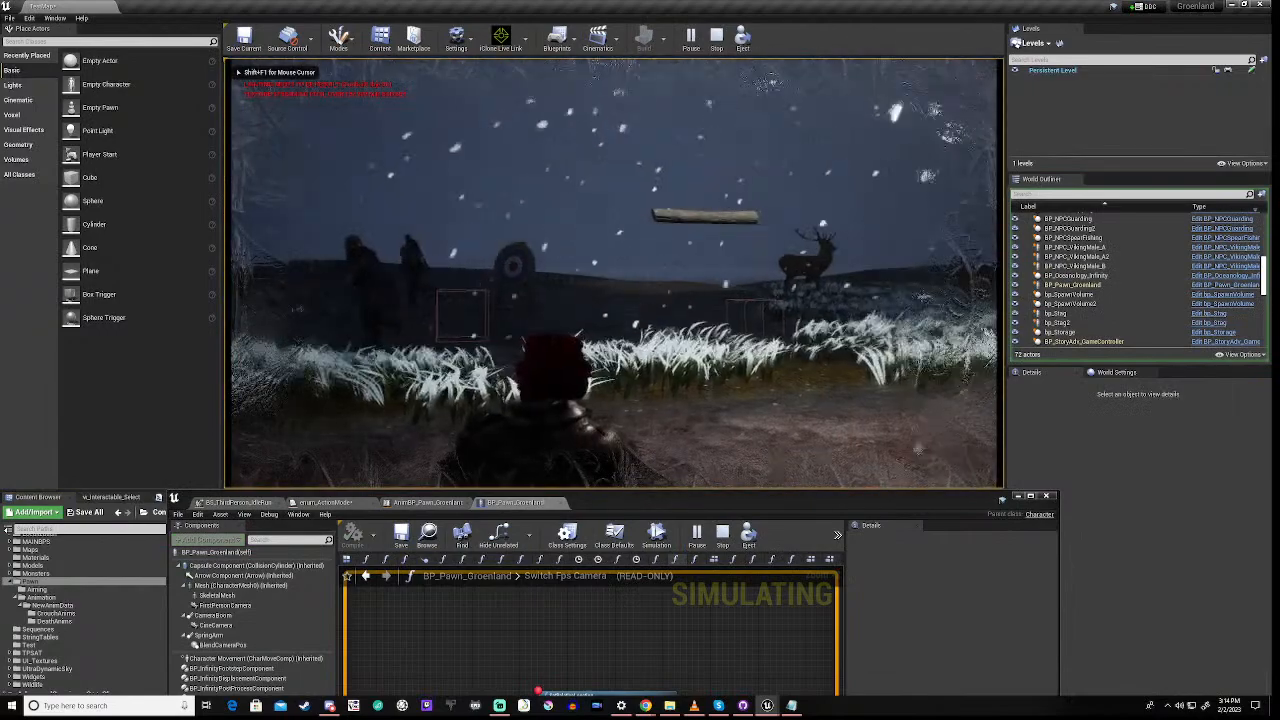
{"action": "key", "text": "w"}
{"action": "key", "text": "w"}
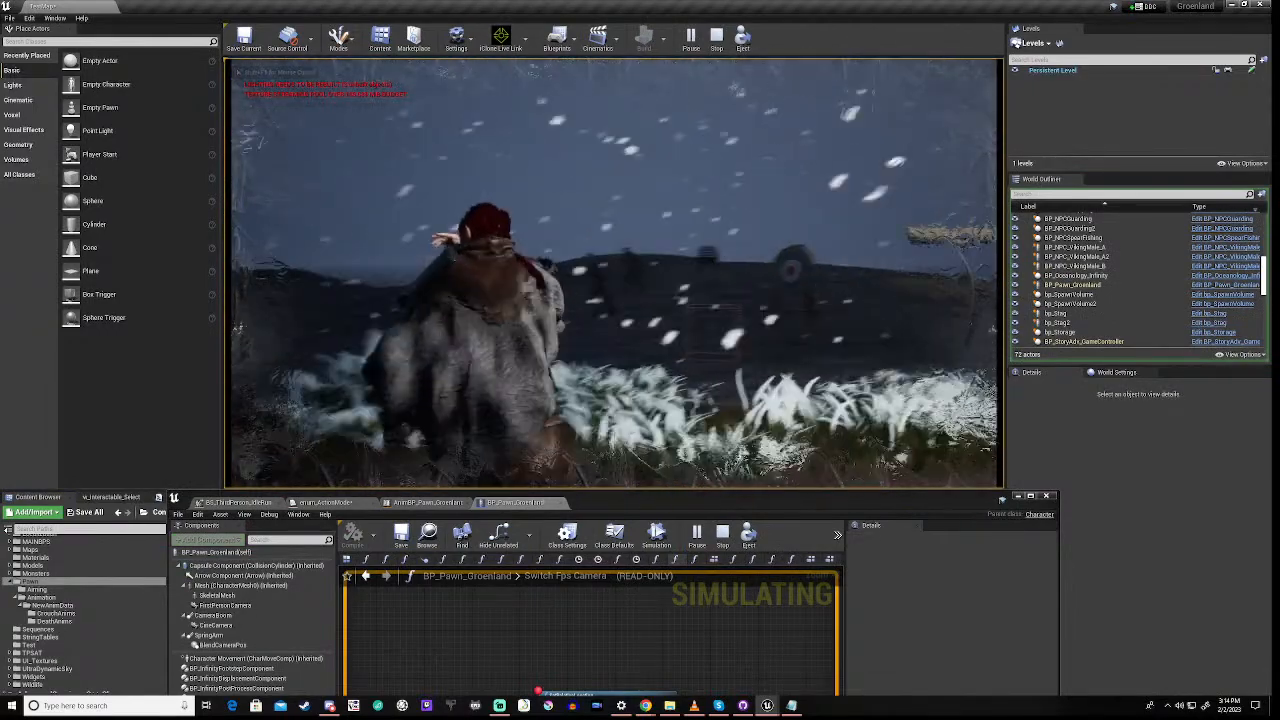
{"action": "key", "text": "v"}
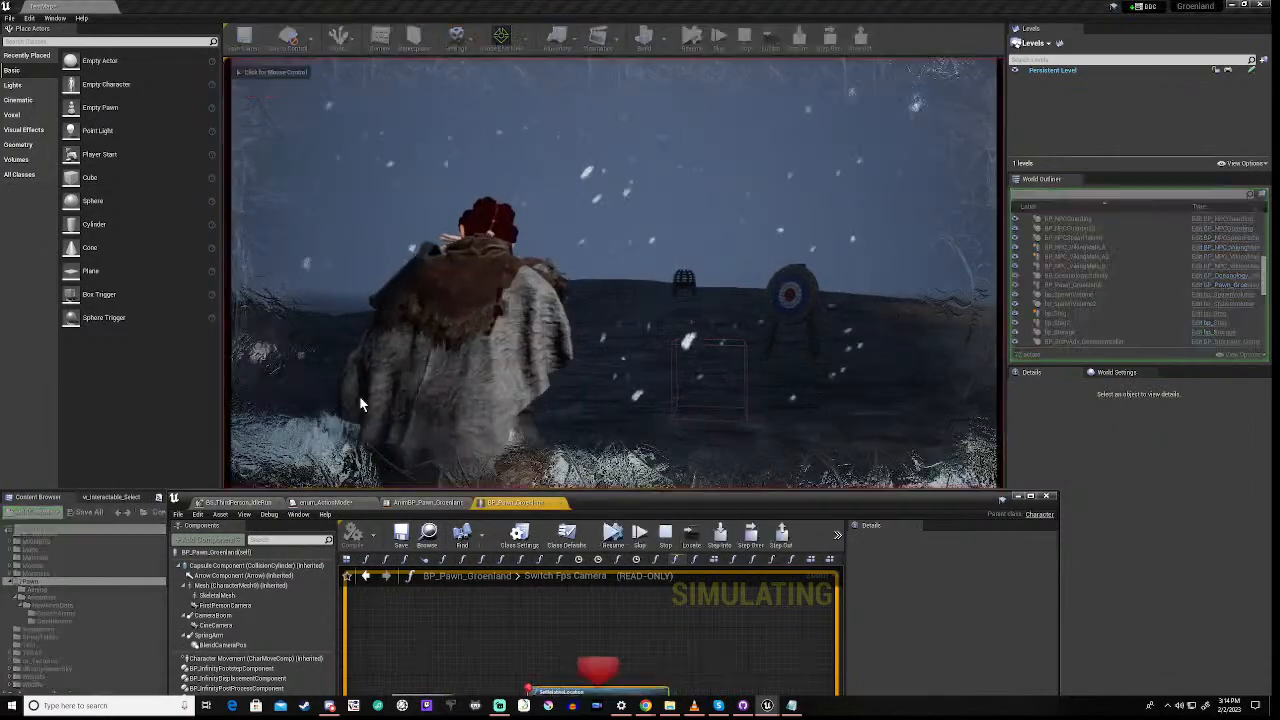
{"action": "left_click", "coordinate": [610, 537]}
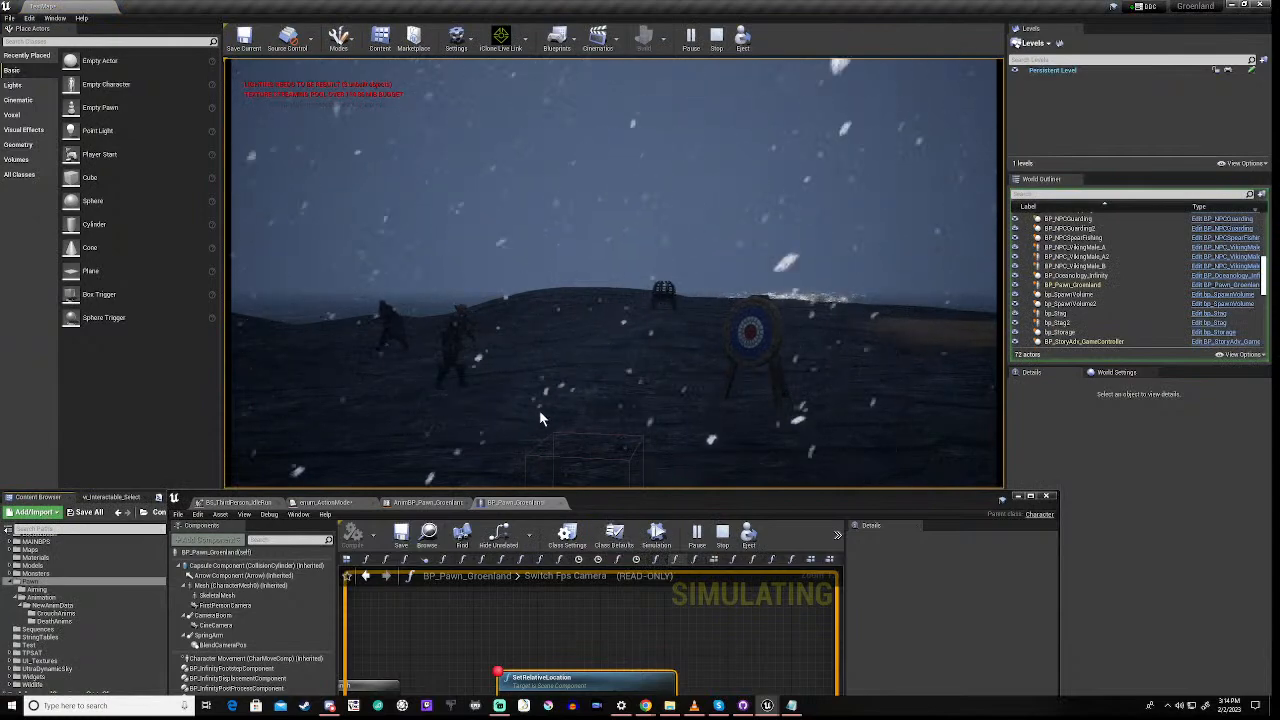
{"action": "left_click", "coordinate": [585, 393]}
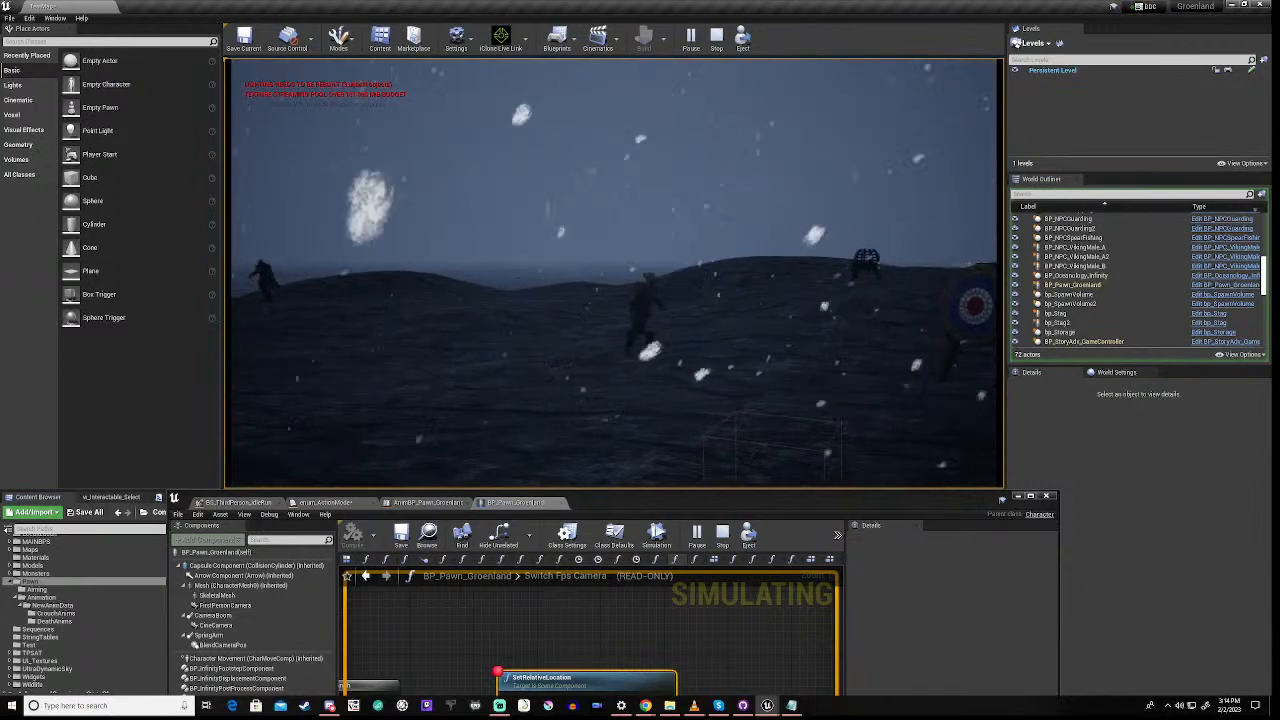
{"action": "key", "text": "Escape"}
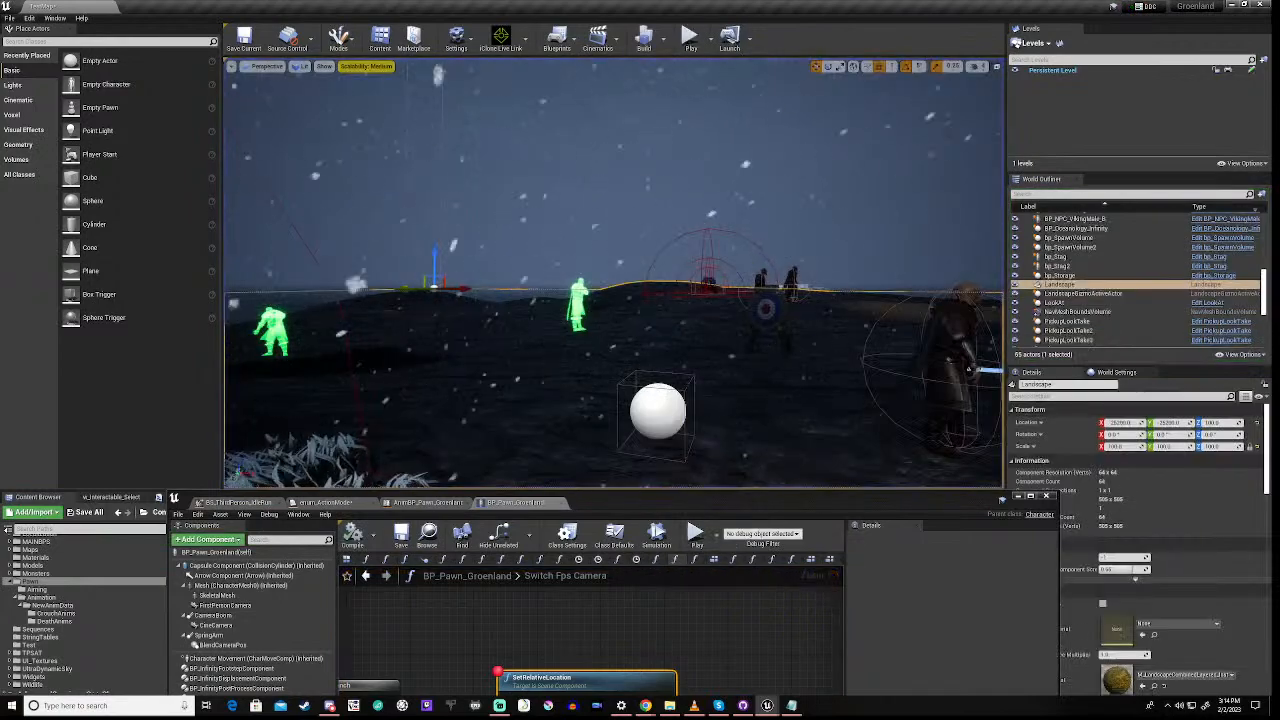
Set the Y value of New Location to -300 on the SetRelativeLocation node and compile the blueprint
{"action": "left_click_drag", "start_coordinate": [668, 496], "coordinate": [705, 207]}
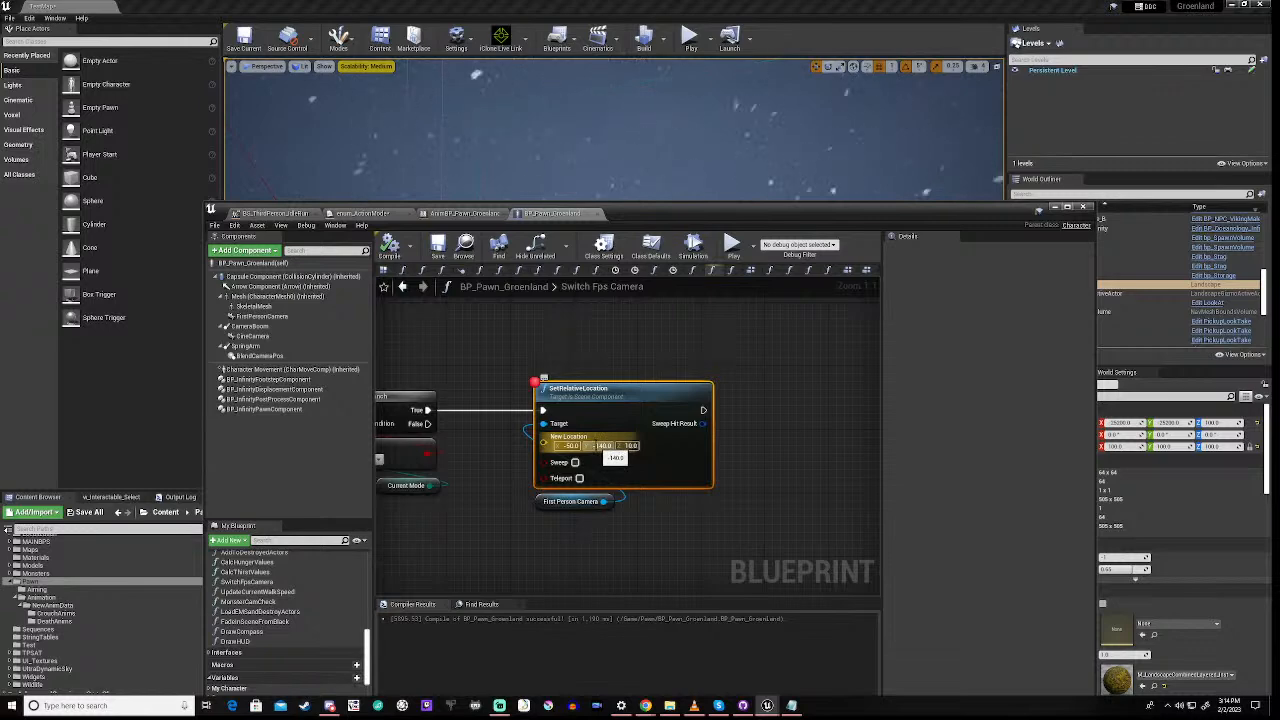
{"action": "left_click", "coordinate": [604, 446]}
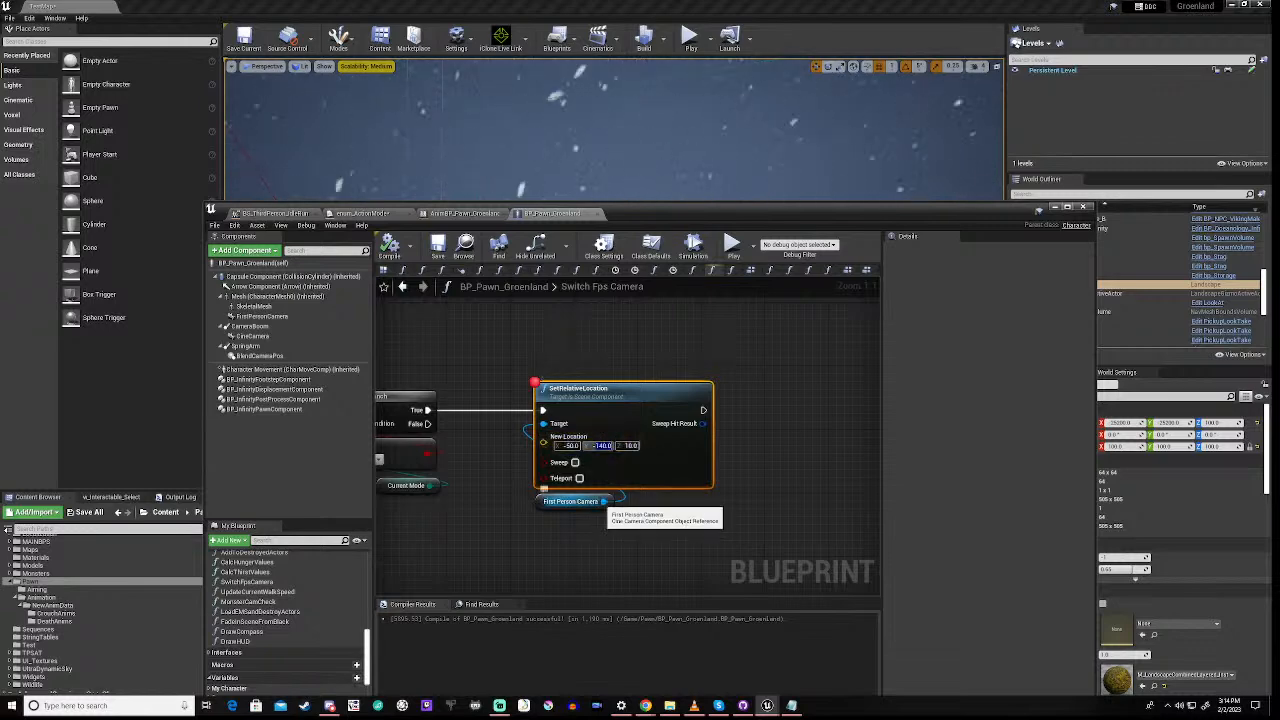
{"action": "type", "text": "-300"}
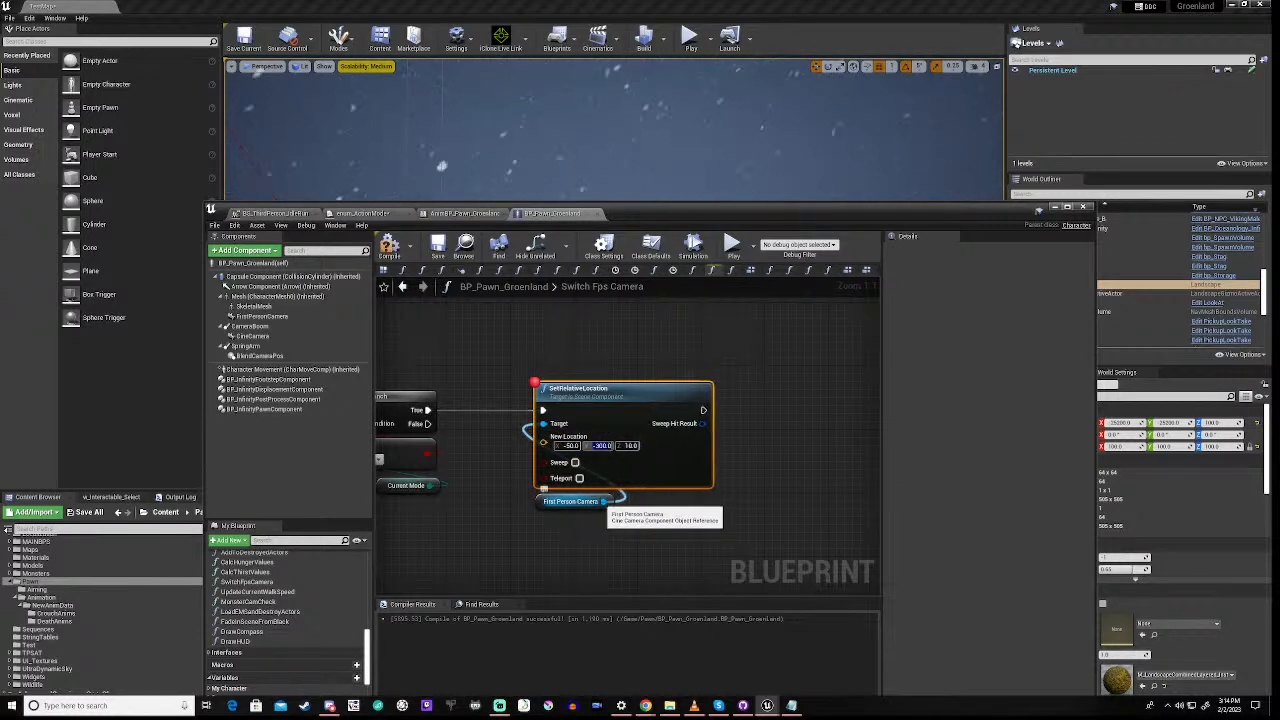
{"action": "key", "text": "Return"}
{"action": "left_click", "coordinate": [471, 536]}
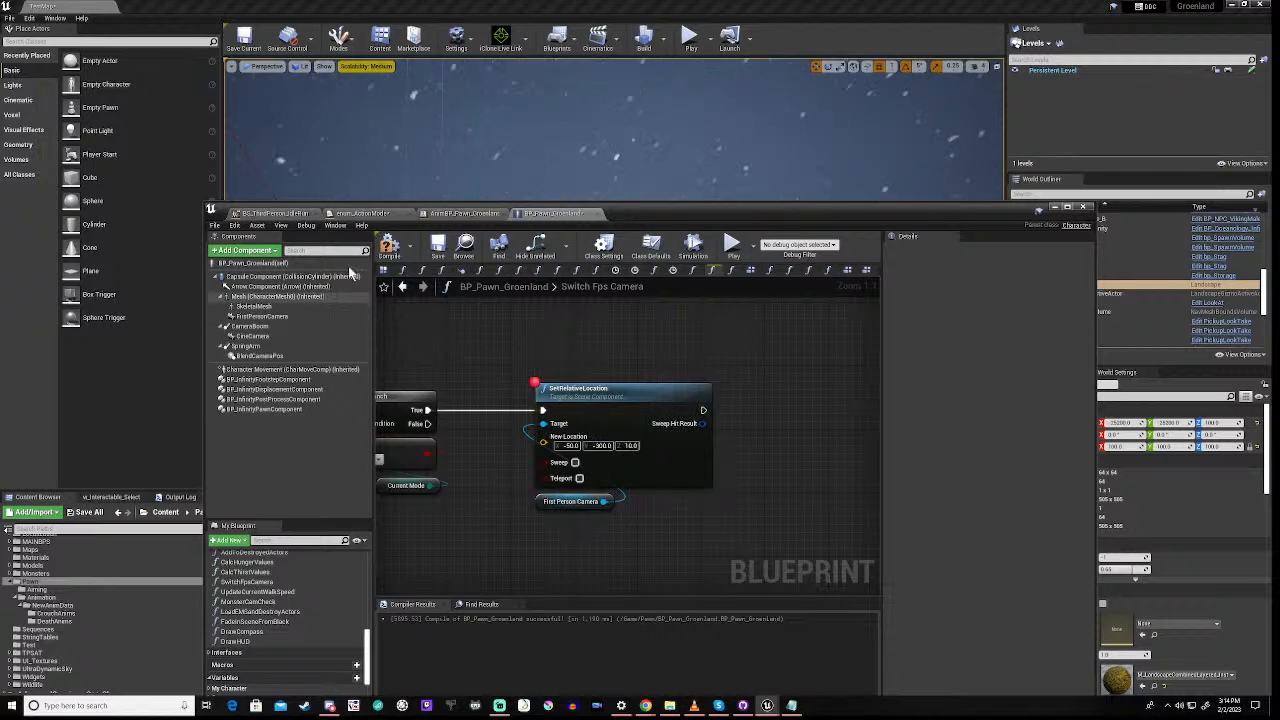
{"action": "left_click", "coordinate": [389, 248]}
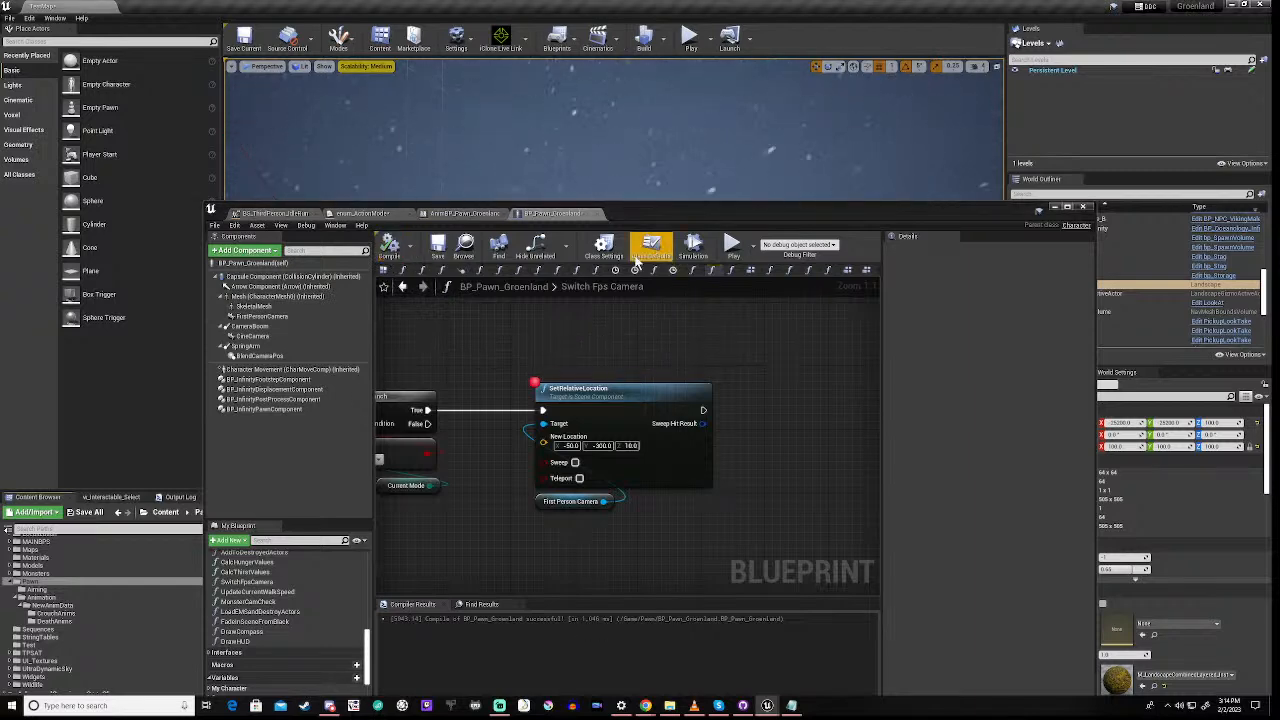
Play-test aiming in the level, resume execution past the breakpoint, and stop the play session
{"action": "left_click", "coordinate": [733, 245]}
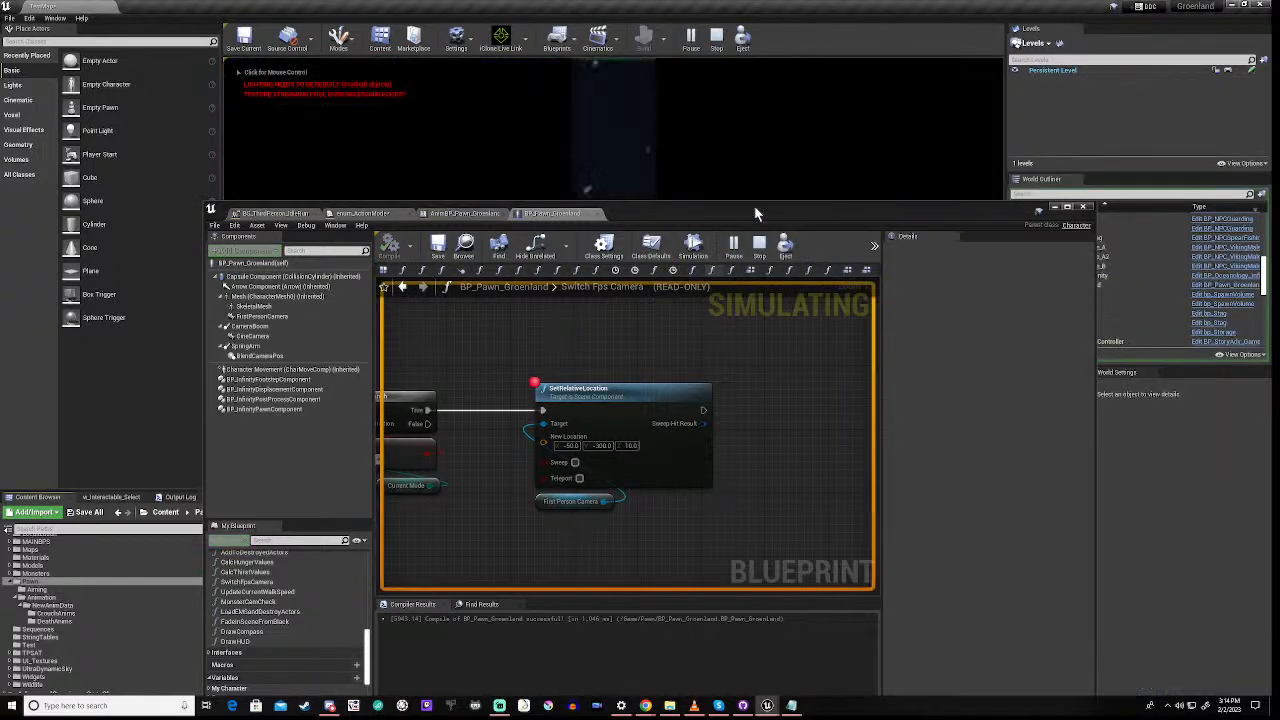
{"action": "left_click_drag", "start_coordinate": [754, 208], "coordinate": [678, 548]}
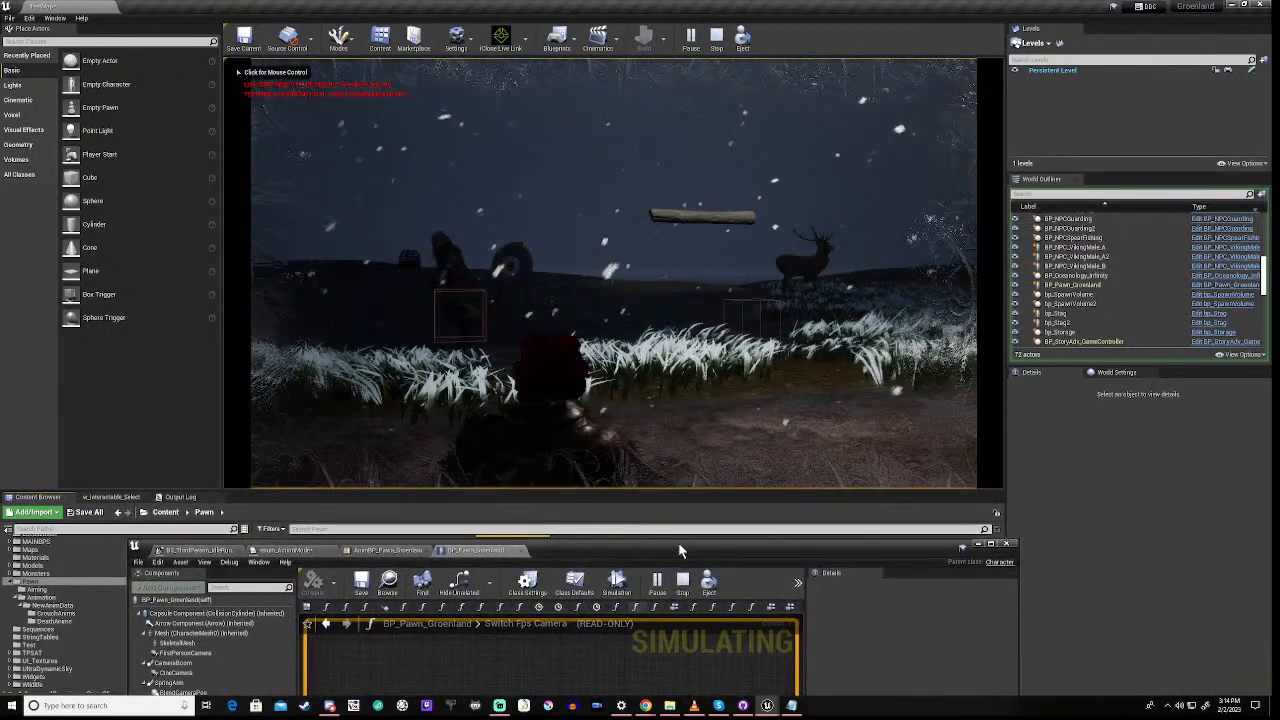
{"action": "left_click", "coordinate": [678, 400]}
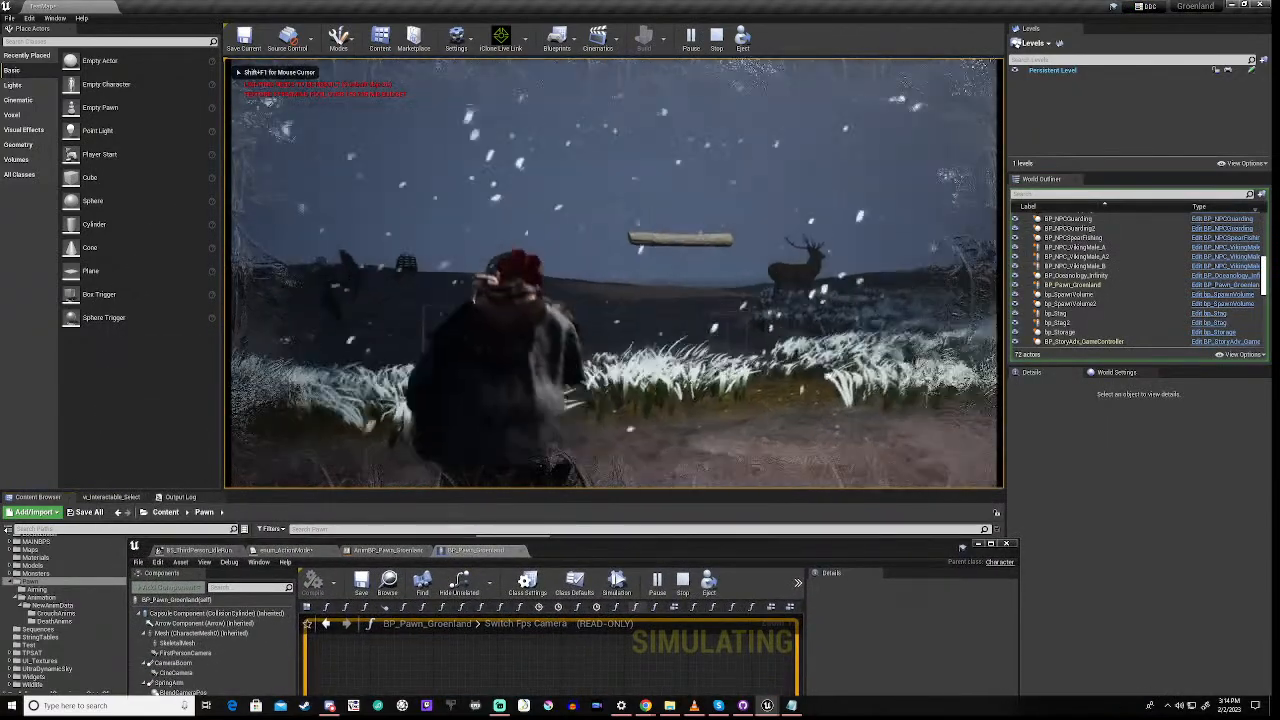
{"action": "right_click", "coordinate": [613, 374]}
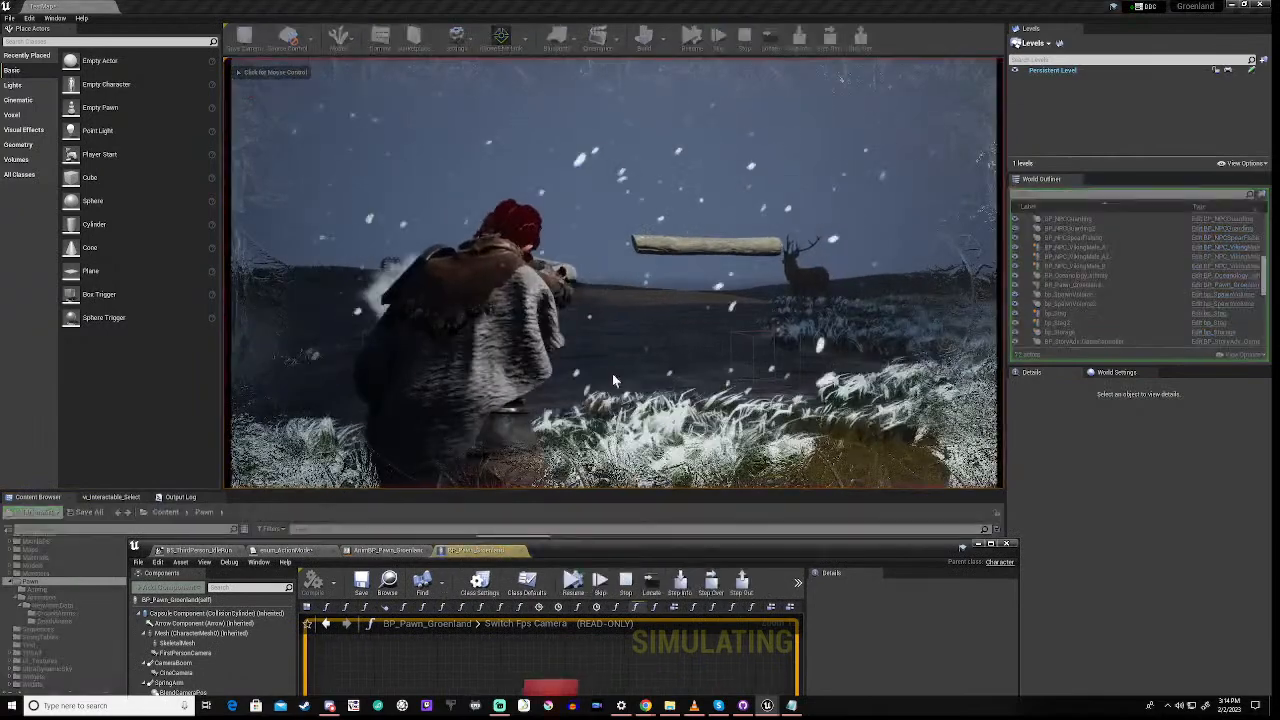
{"action": "left_click", "coordinate": [572, 582]}
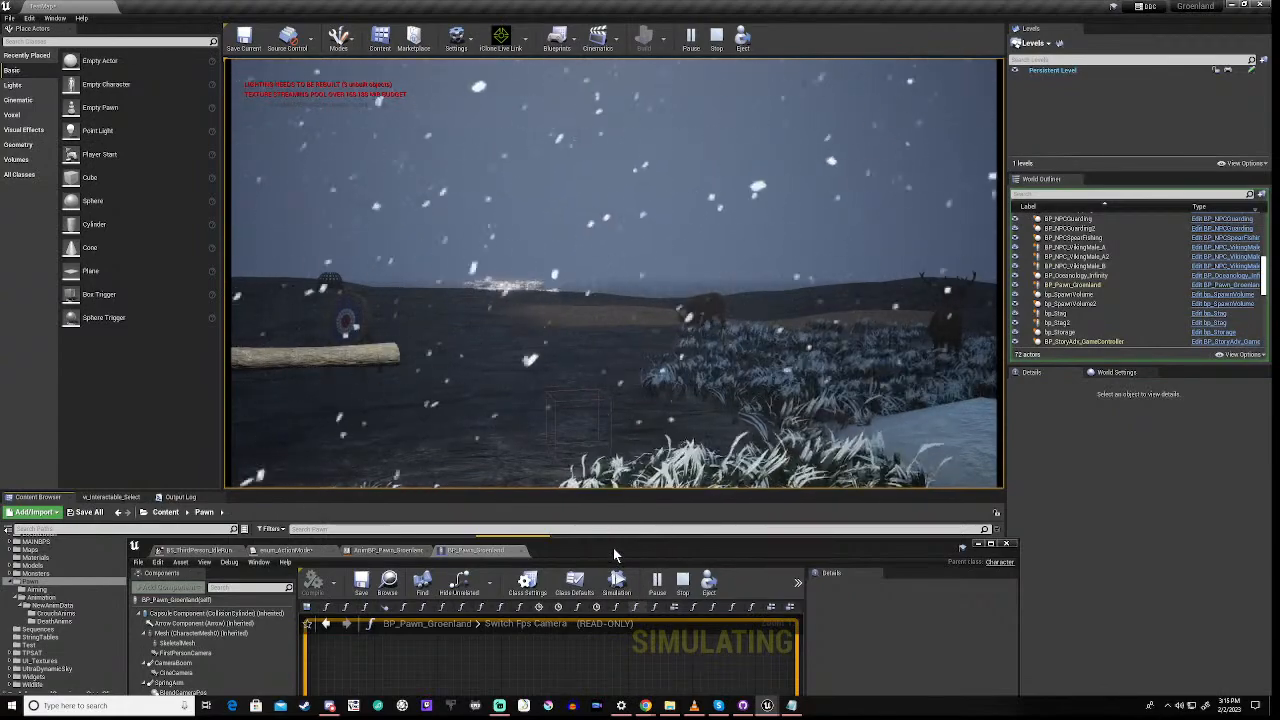
{"action": "left_click_drag", "start_coordinate": [613, 548], "coordinate": [643, 236]}
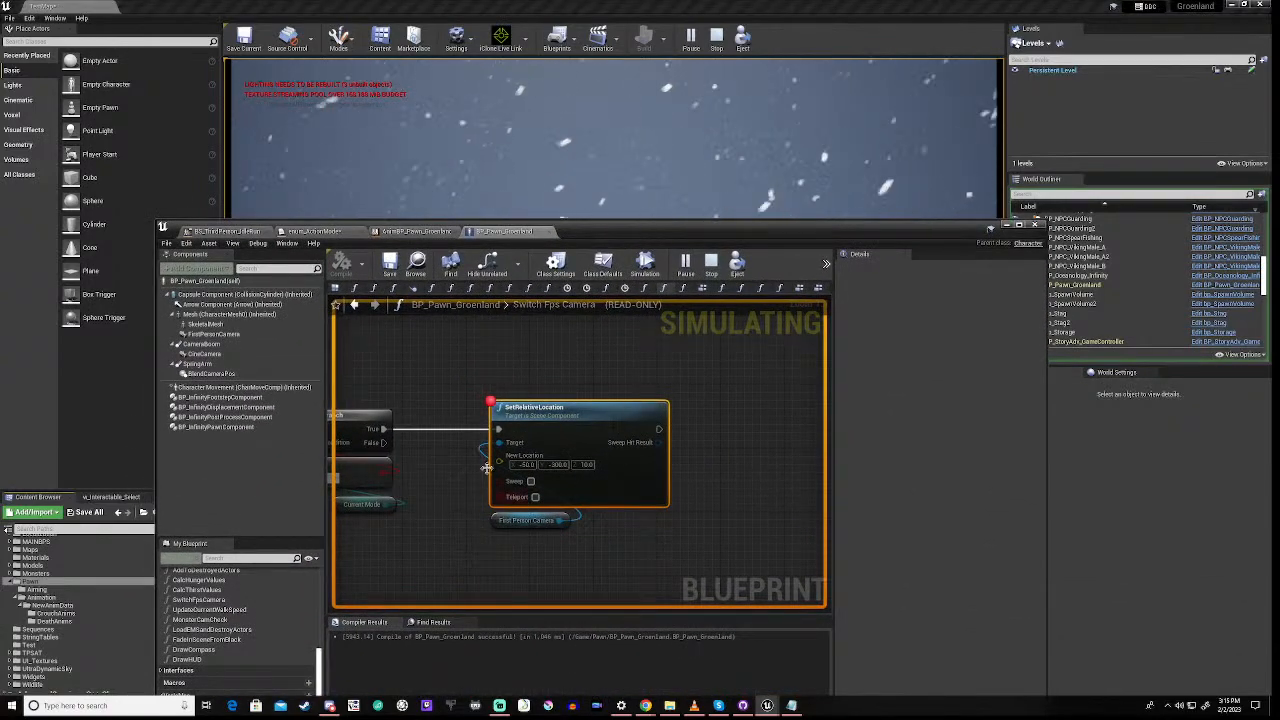
{"action": "left_click", "coordinate": [459, 366]}
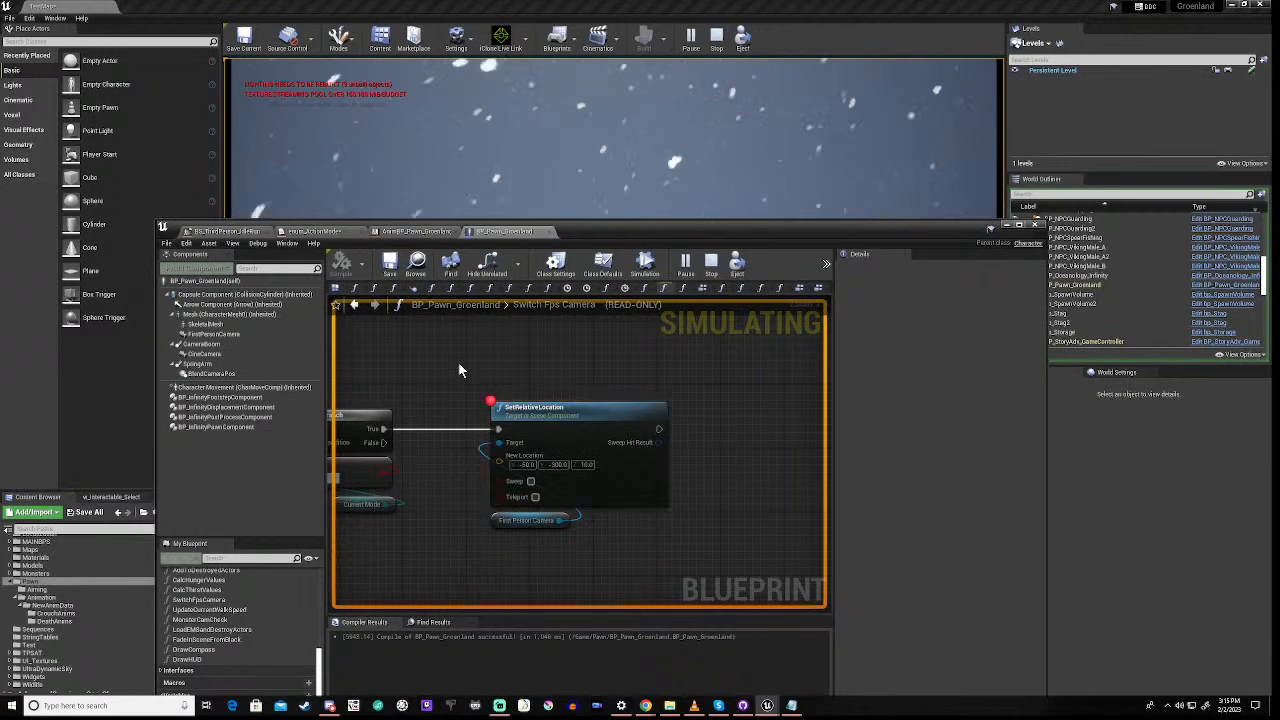
{"action": "left_click", "coordinate": [712, 264]}
Examine the FirstPersonCamera component's properties, from its transform and lens settings through post-process and rendering features
{"action": "scroll", "coordinate": [684, 430], "scroll_direction": "down", "scroll_amount": 5}
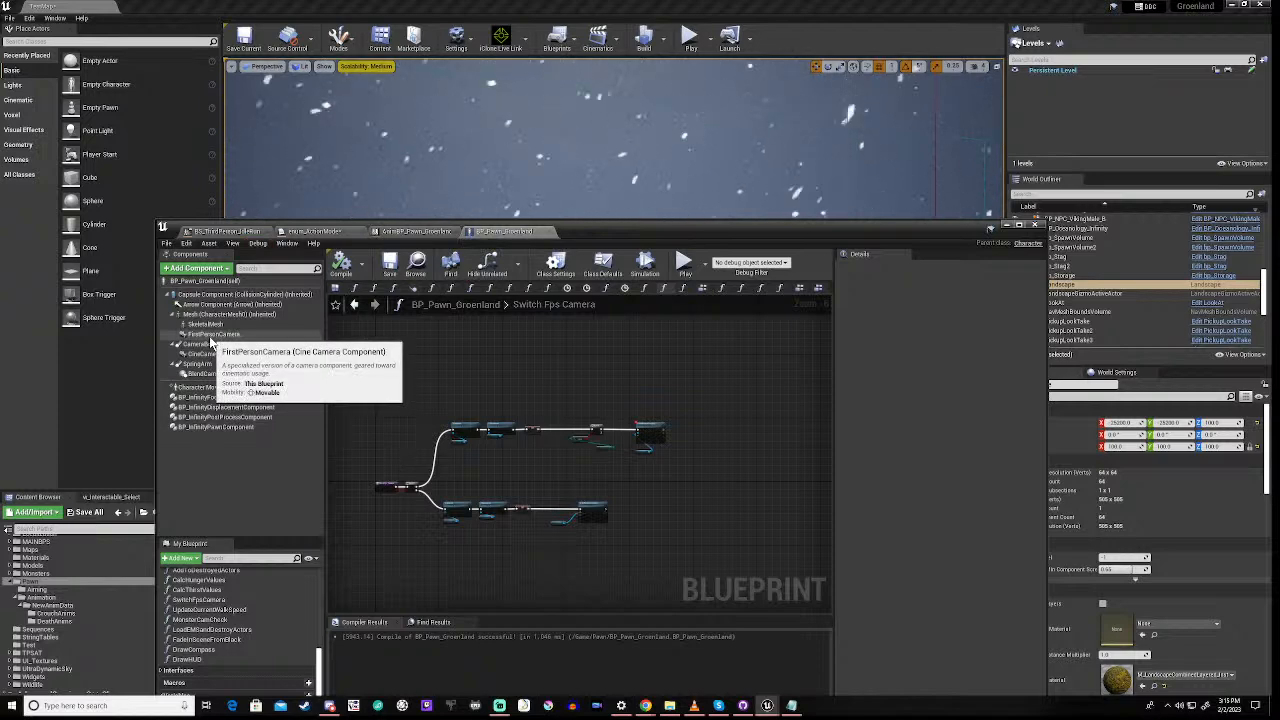
{"action": "left_click", "coordinate": [209, 335]}
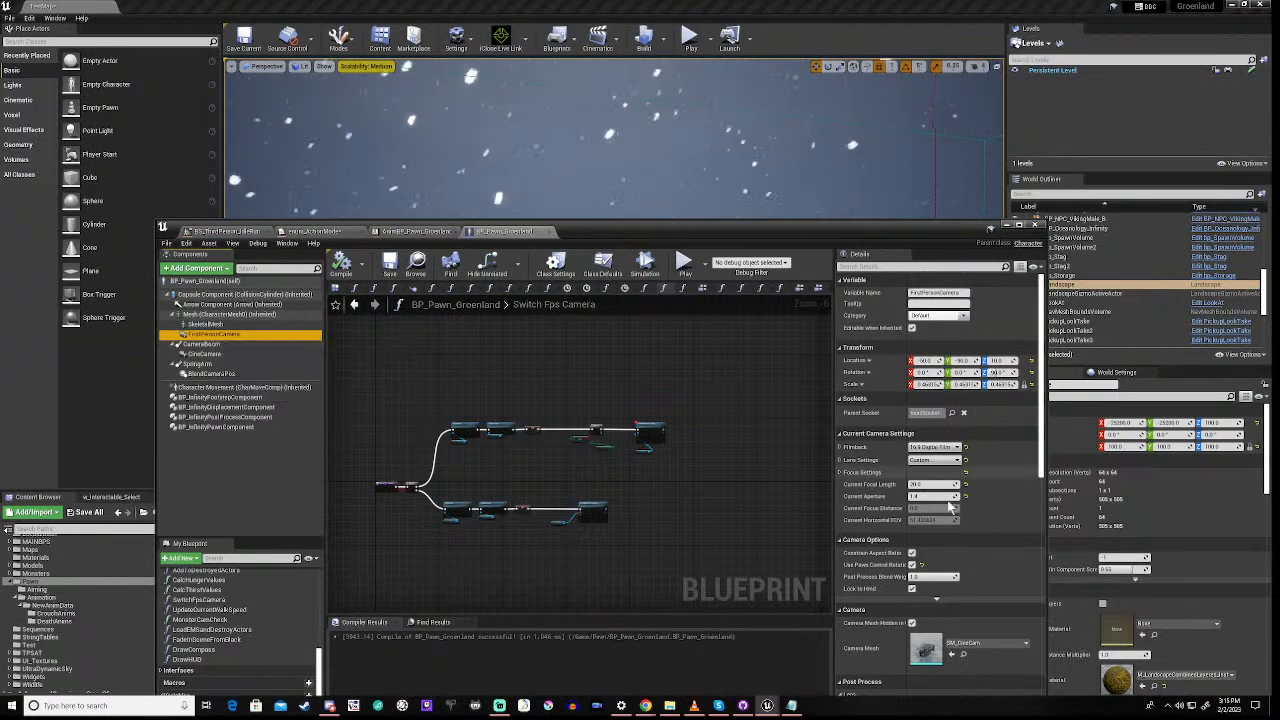
{"action": "scroll", "coordinate": [940, 500], "scroll_direction": "down", "scroll_amount": 3}
{"action": "scroll", "coordinate": [935, 492], "scroll_direction": "down", "scroll_amount": 6}
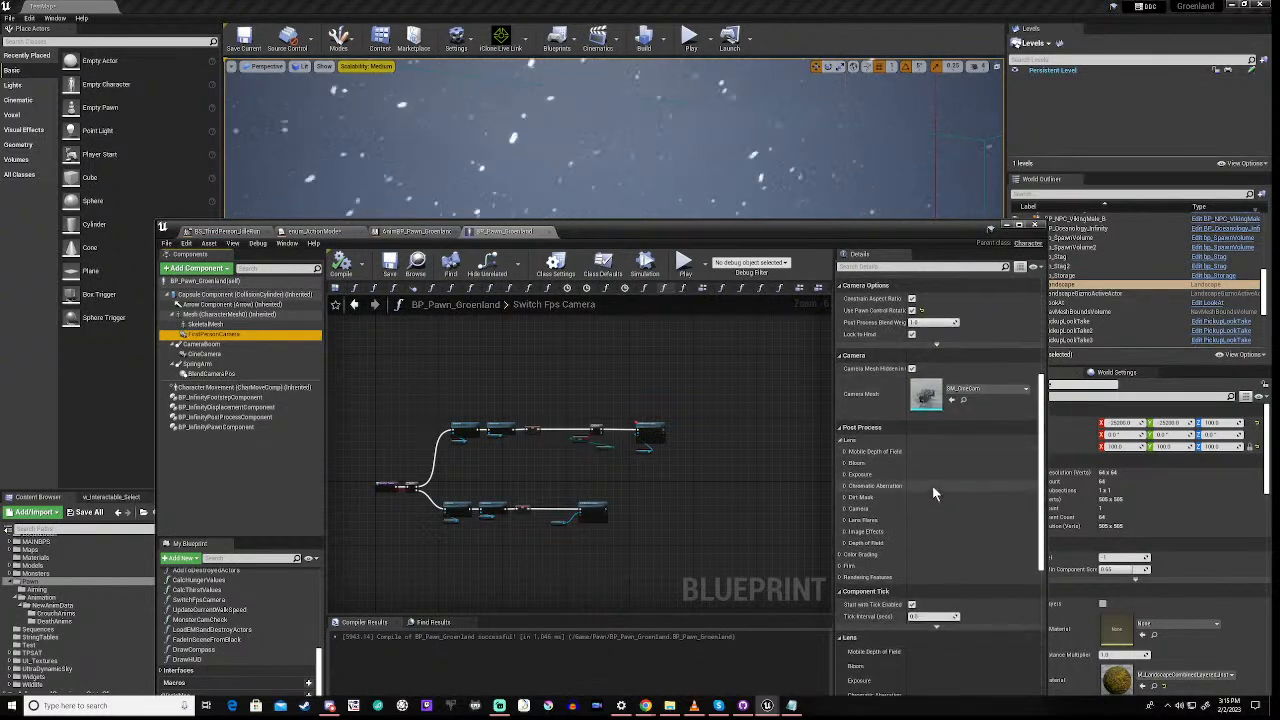
{"action": "scroll", "coordinate": [933, 492], "scroll_direction": "down", "scroll_amount": 3}
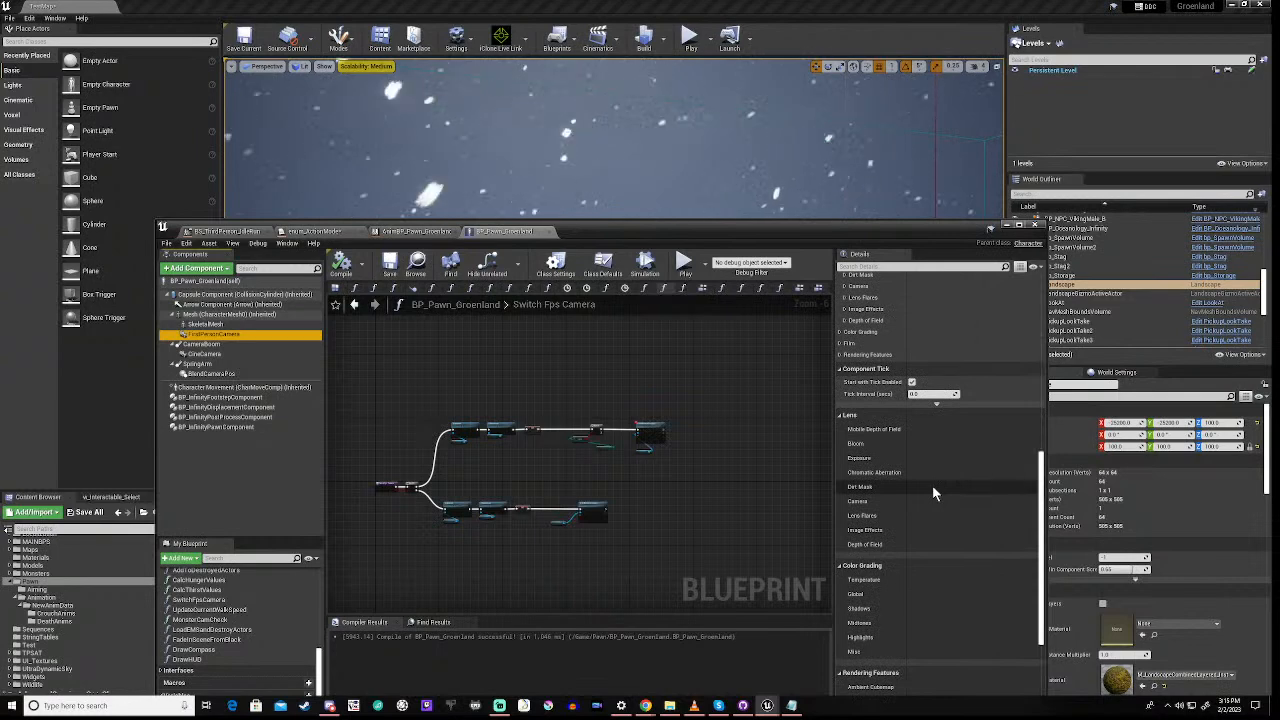
{"action": "scroll", "coordinate": [932, 492], "scroll_direction": "down", "scroll_amount": 6}
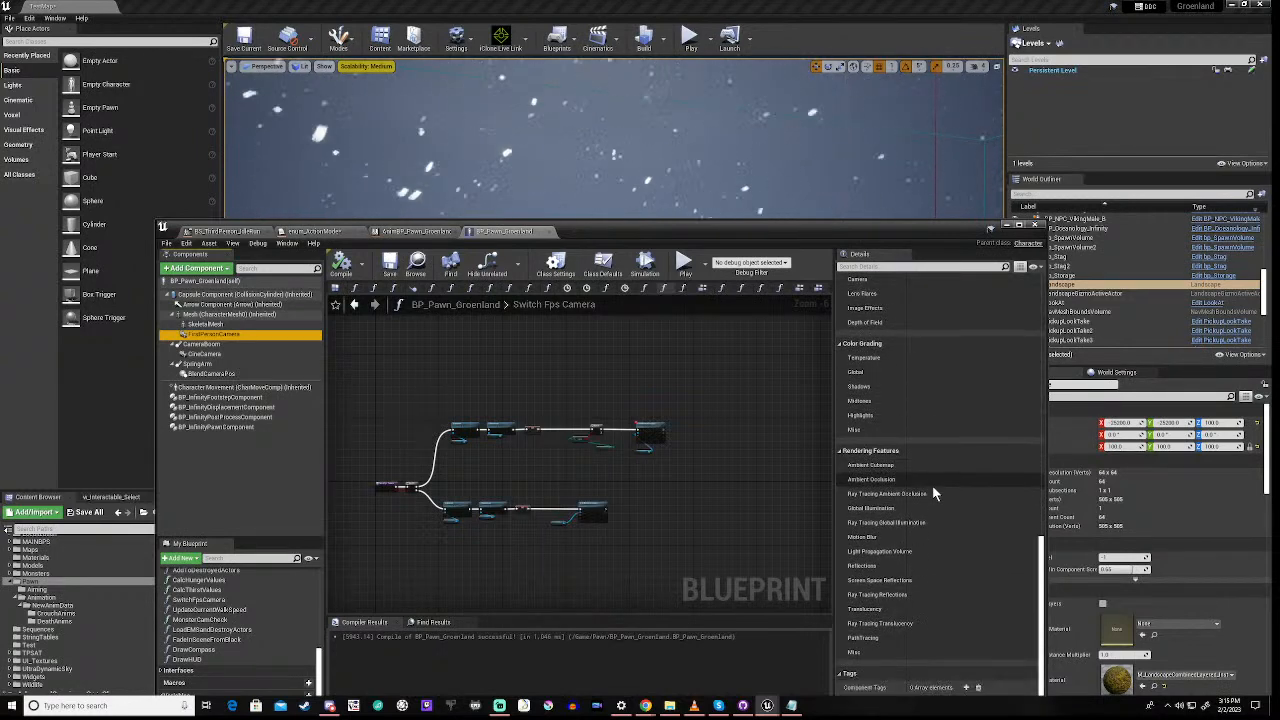
{"action": "scroll", "coordinate": [932, 492], "scroll_direction": "down", "scroll_amount": 4}
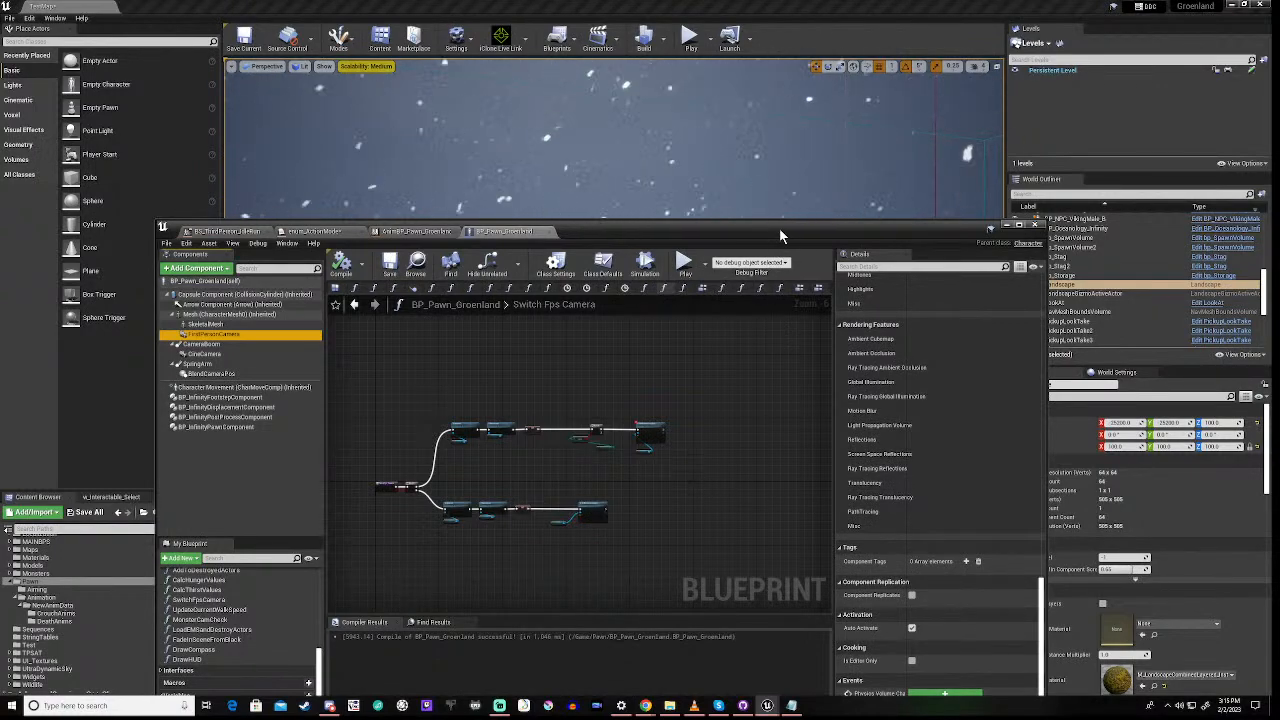
Check the Event Graph Actions and Input graphs of BP_Pawn_Groenland and open its main Event Graph
{"action": "left_click_drag", "start_coordinate": [779, 228], "coordinate": [812, 166]}
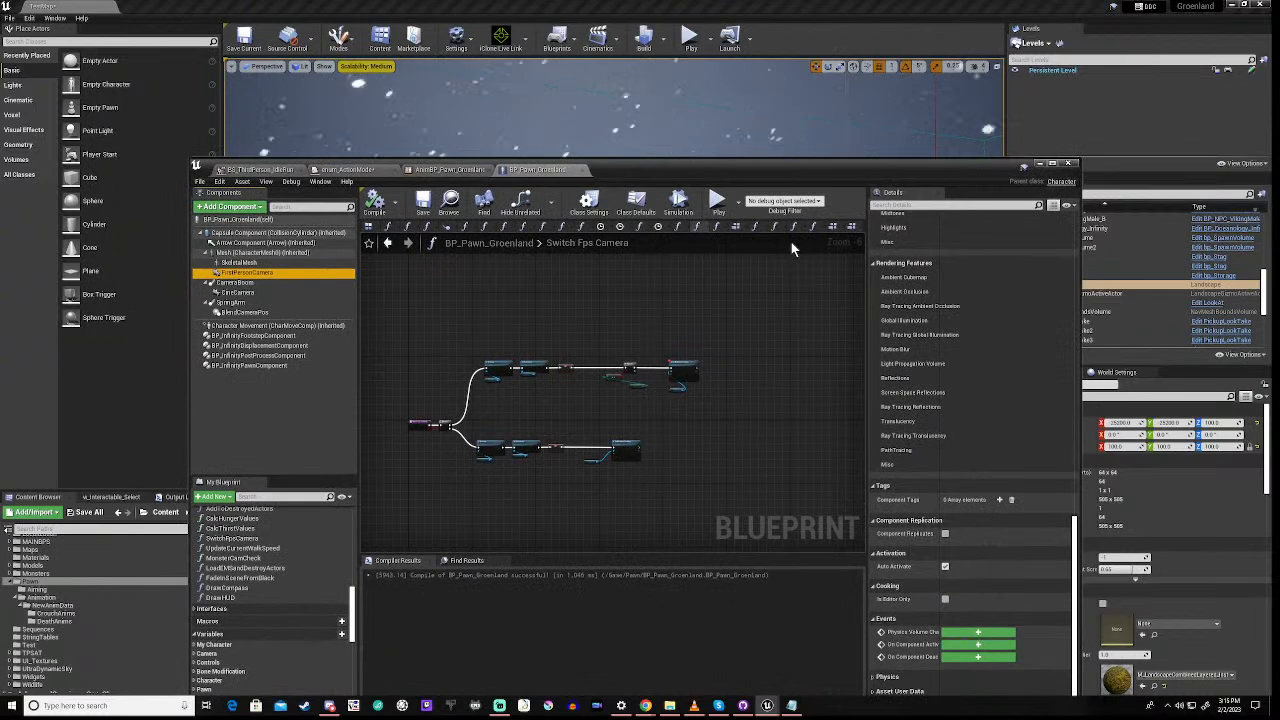
{"action": "left_click", "coordinate": [735, 229]}
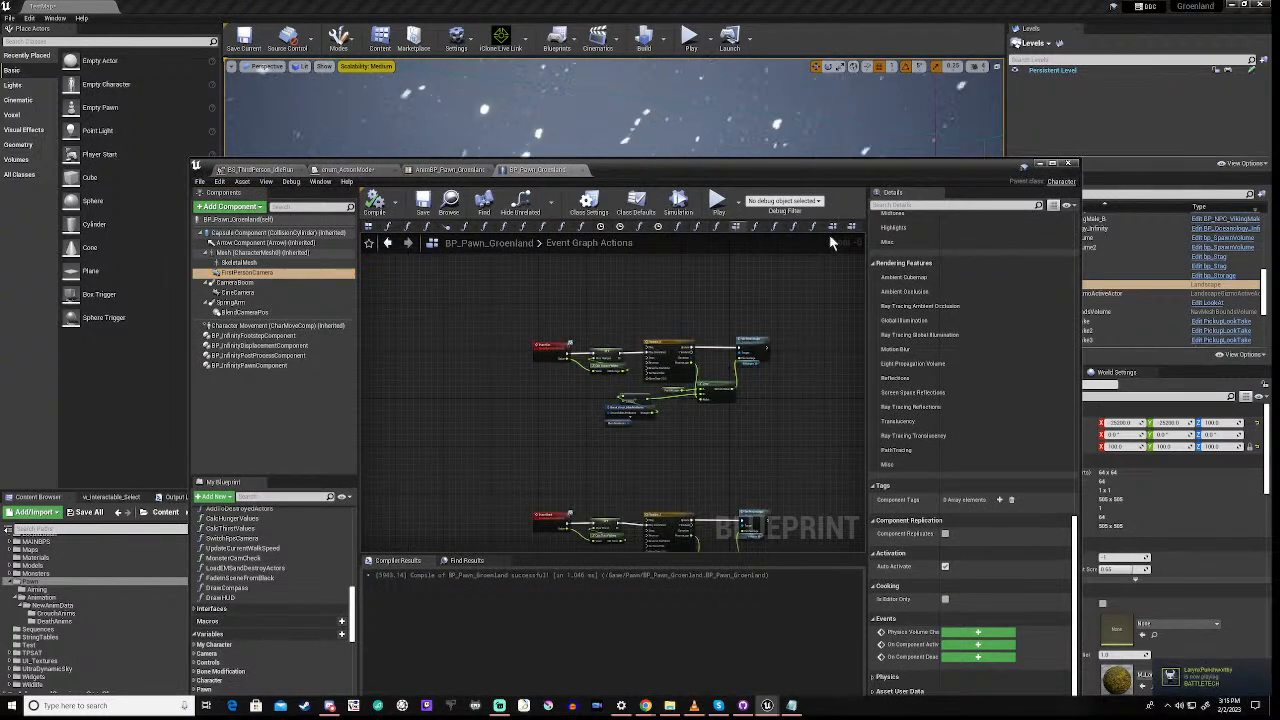
{"action": "left_click", "coordinate": [835, 230]}
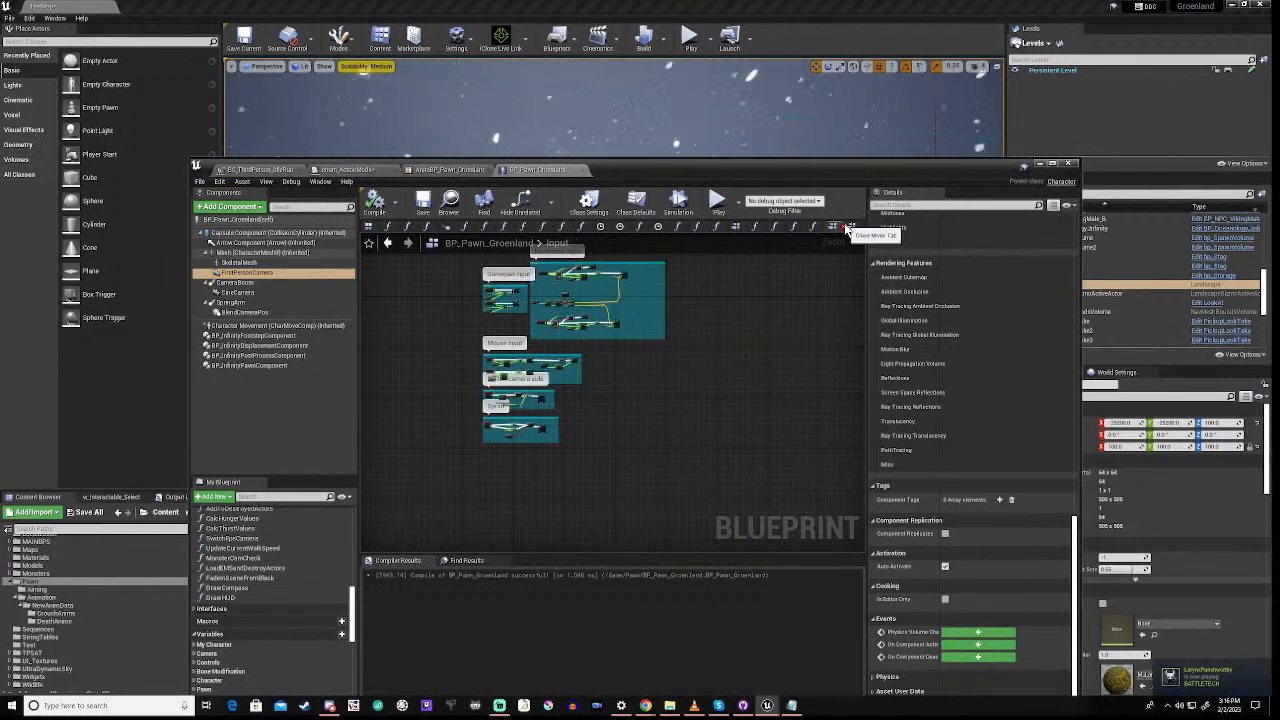
{"action": "left_click", "coordinate": [851, 229]}
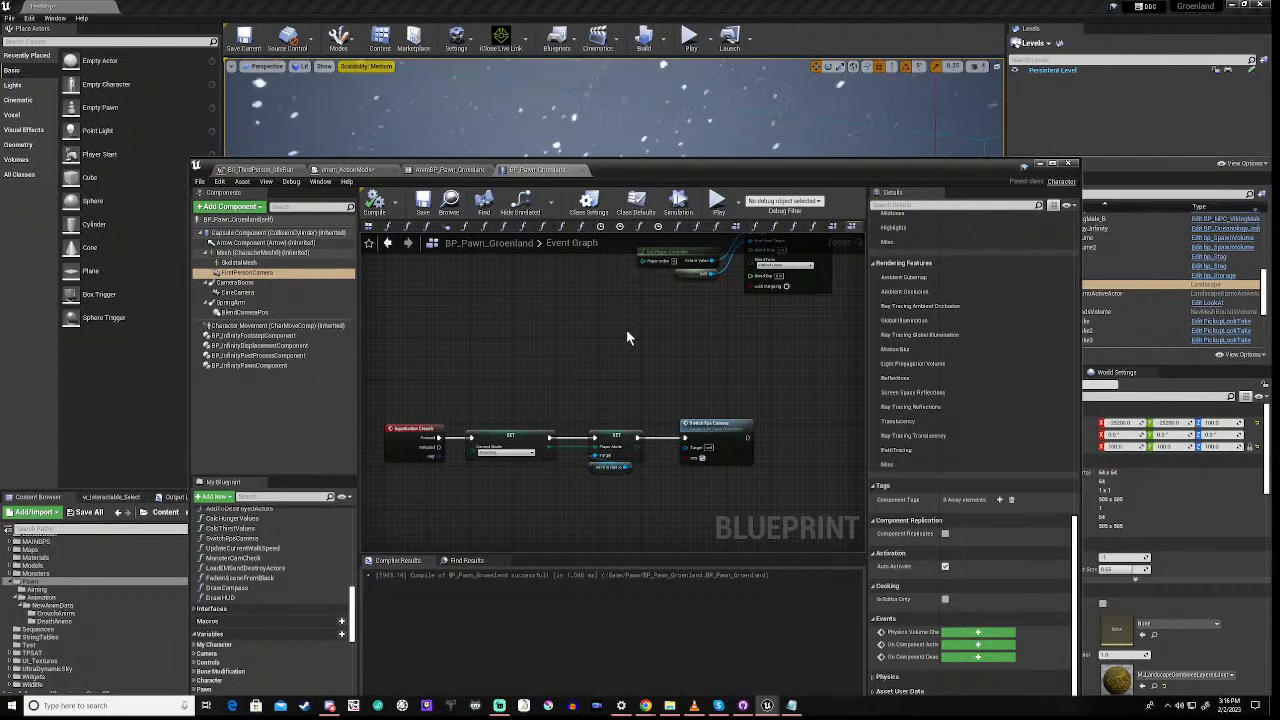
Delete the Get Control Rotation node and its string conversion near Event Tick, keeping the Print String node
{"action": "scroll", "coordinate": [627, 335], "scroll_direction": "down", "scroll_amount": 5}
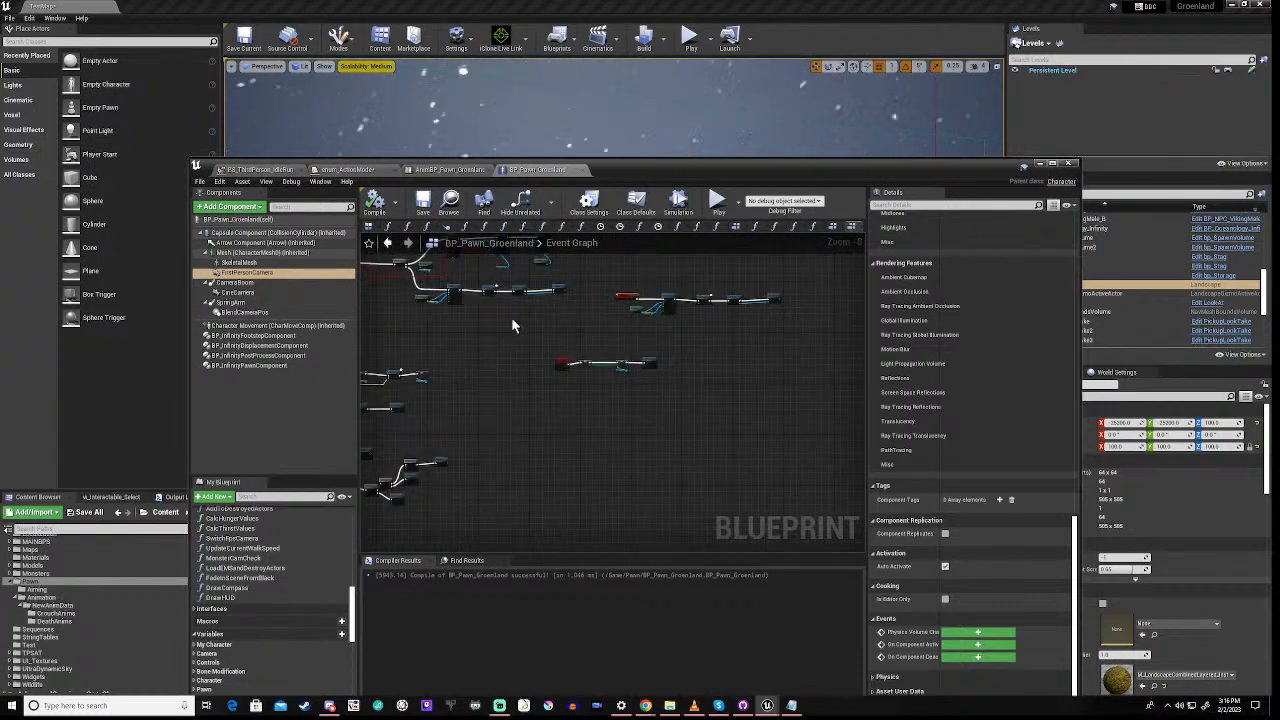
{"action": "right_click_drag", "start_coordinate": [511, 317], "coordinate": [633, 690]}
{"action": "right_click_drag", "start_coordinate": [633, 400], "coordinate": [646, 528]}
{"action": "right_click_drag", "start_coordinate": [624, 272], "coordinate": [620, 360]}
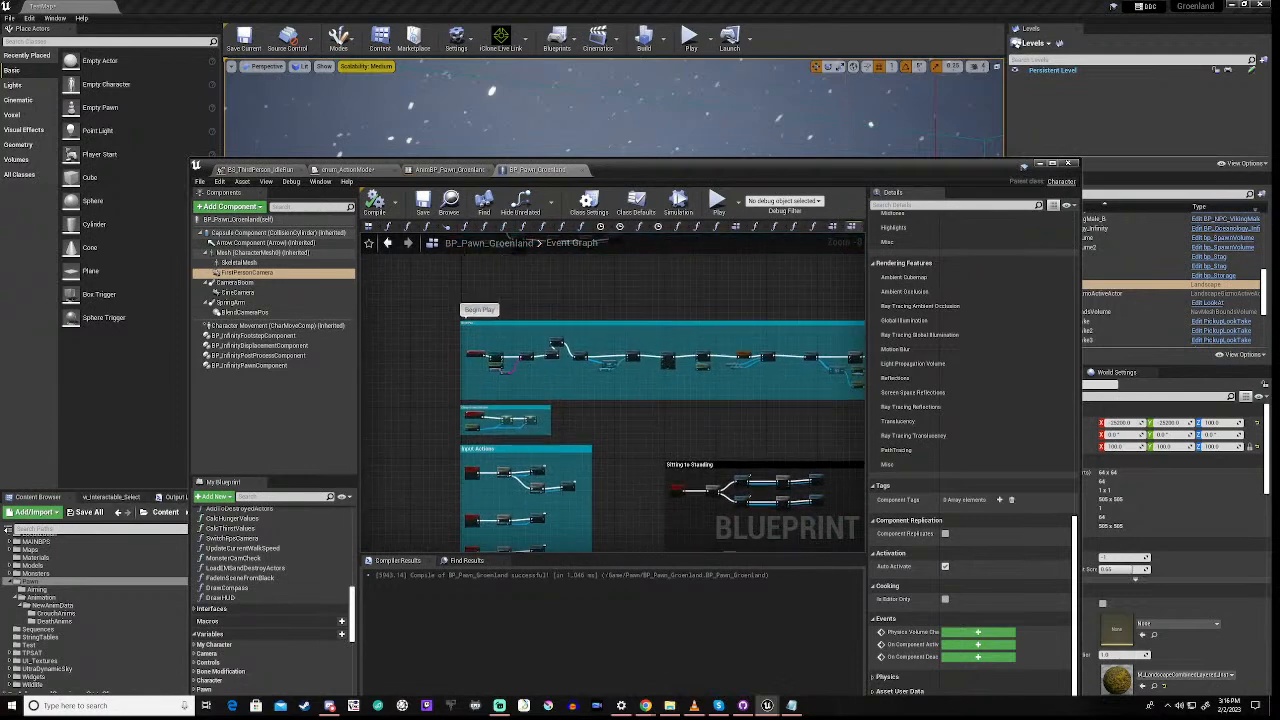
{"action": "right_click_drag", "start_coordinate": [617, 291], "coordinate": [620, 512]}
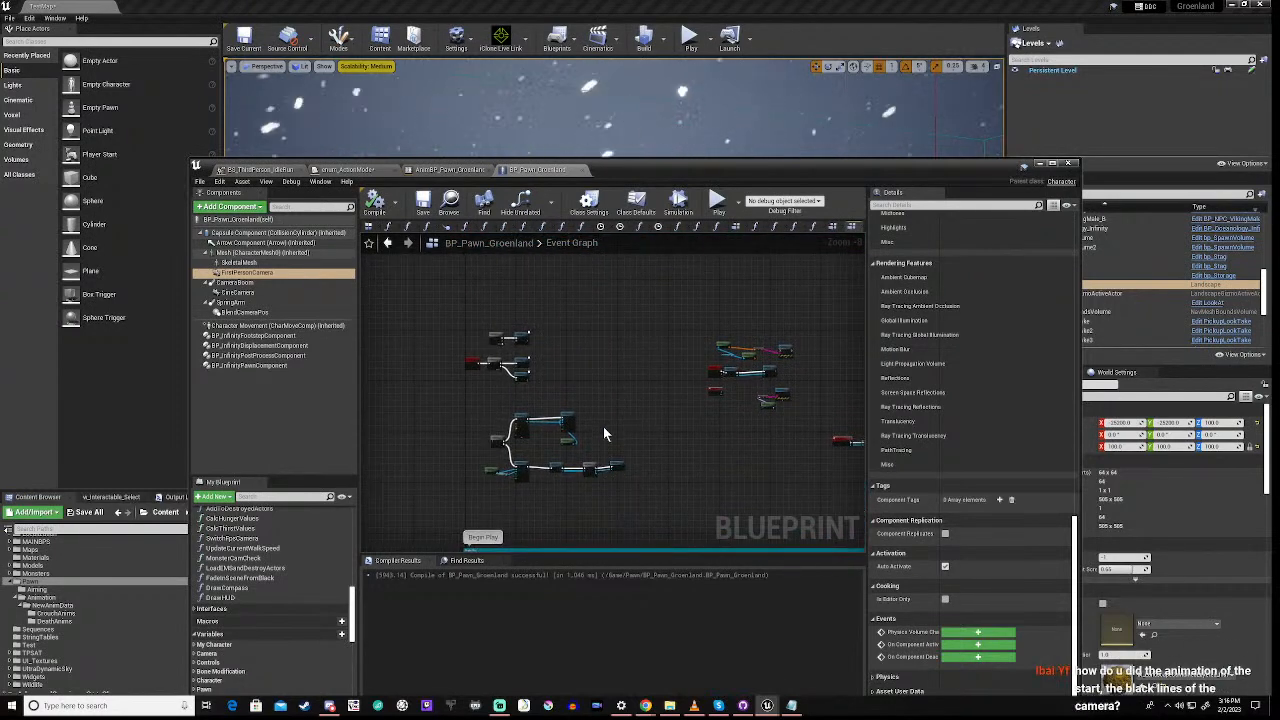
{"action": "scroll", "coordinate": [702, 372], "scroll_direction": "up", "scroll_amount": 5}
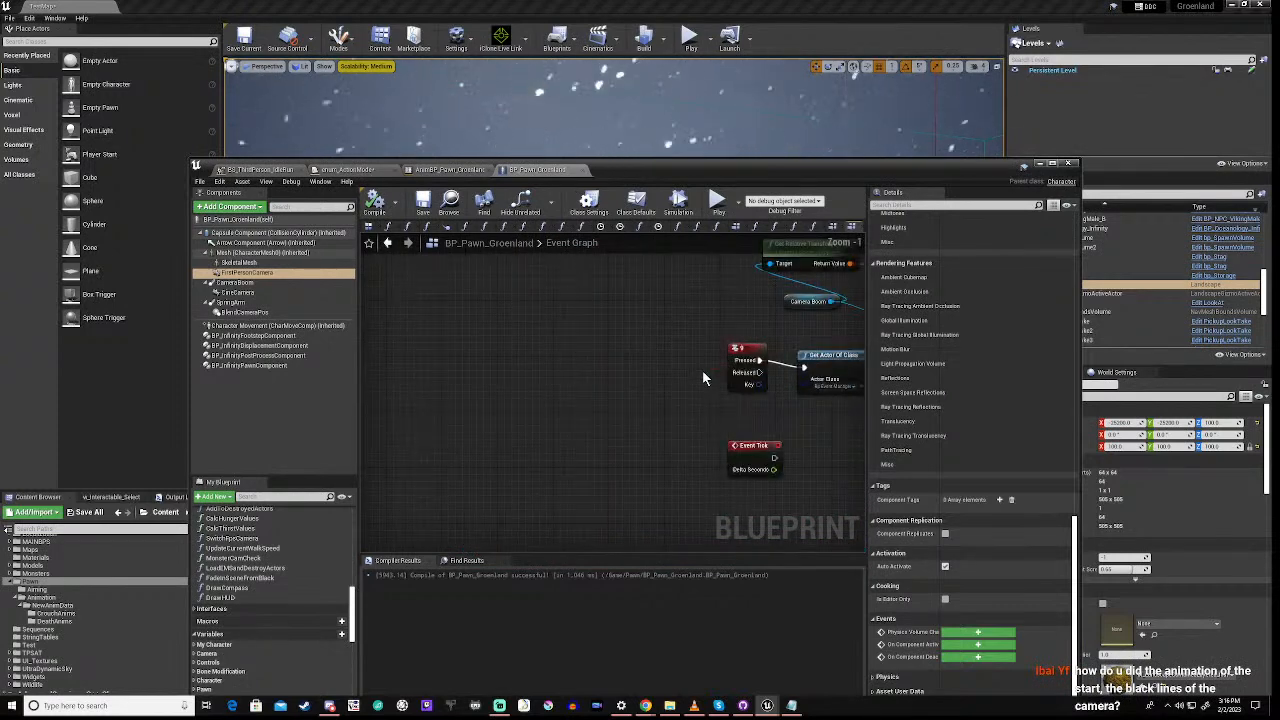
{"action": "right_click_drag", "start_coordinate": [777, 466], "coordinate": [537, 461]}
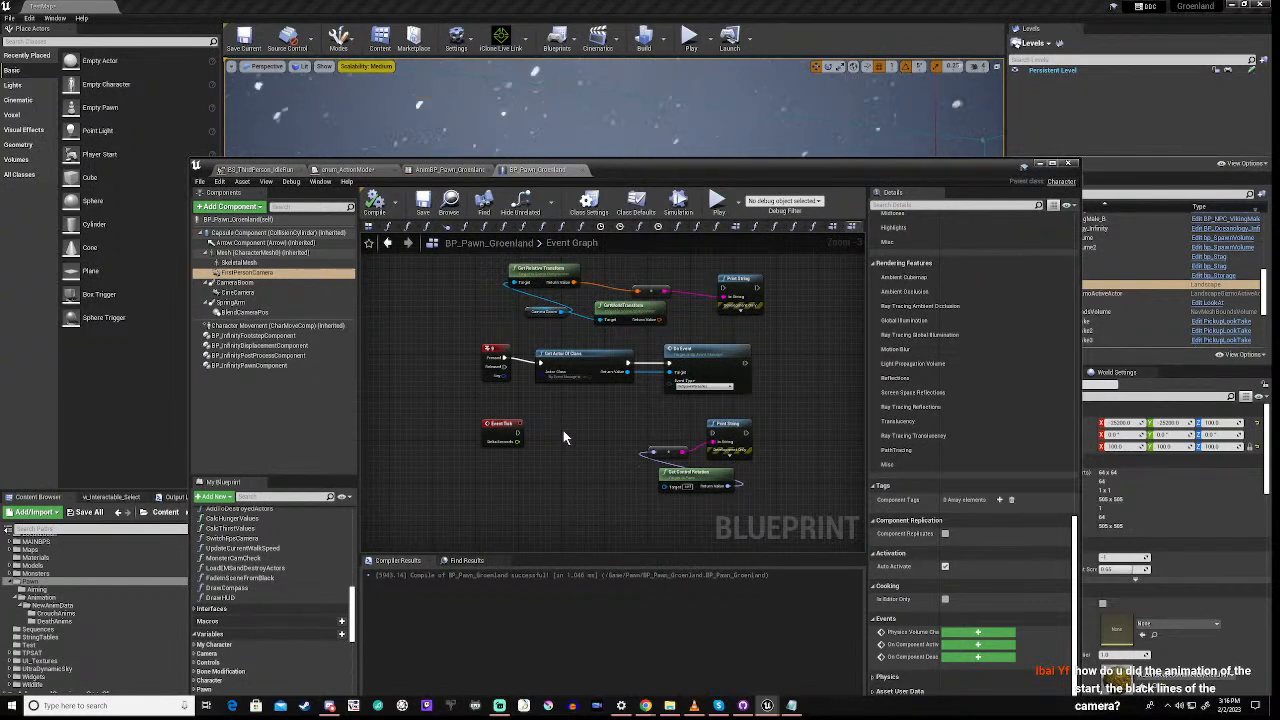
{"action": "left_click_drag", "start_coordinate": [612, 411], "coordinate": [777, 508]}
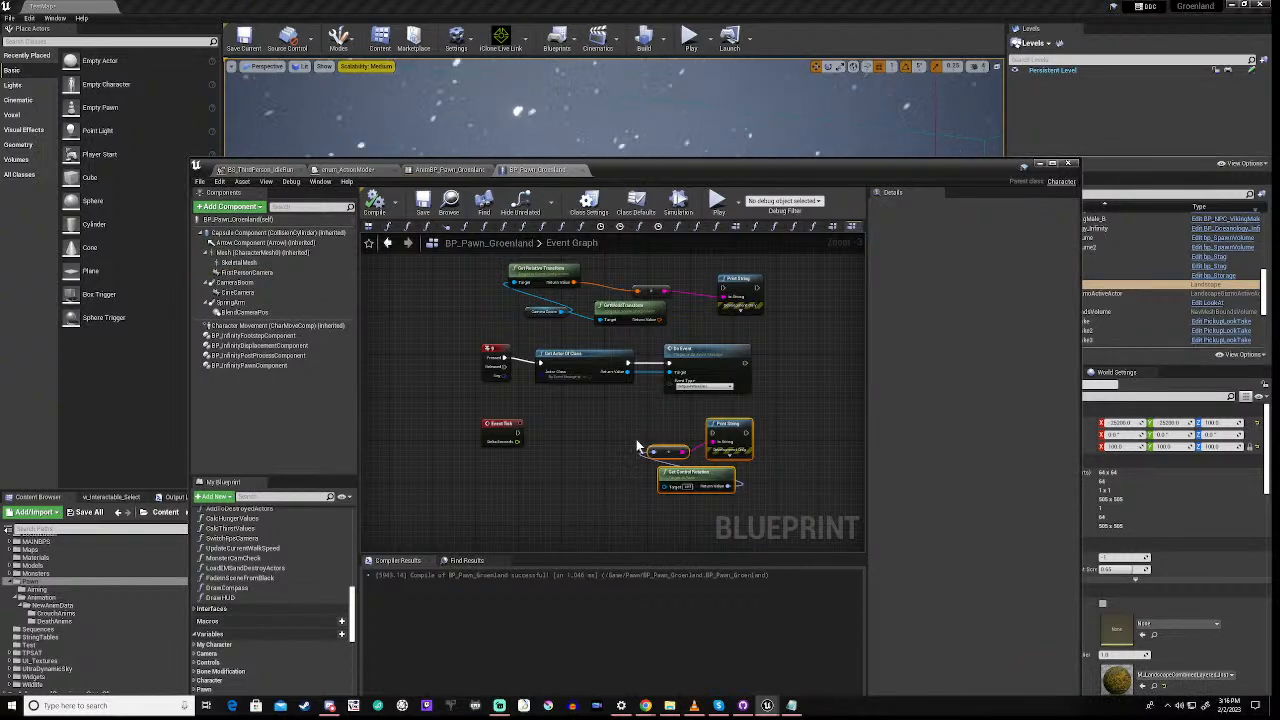
{"action": "key", "text": "Delete"}
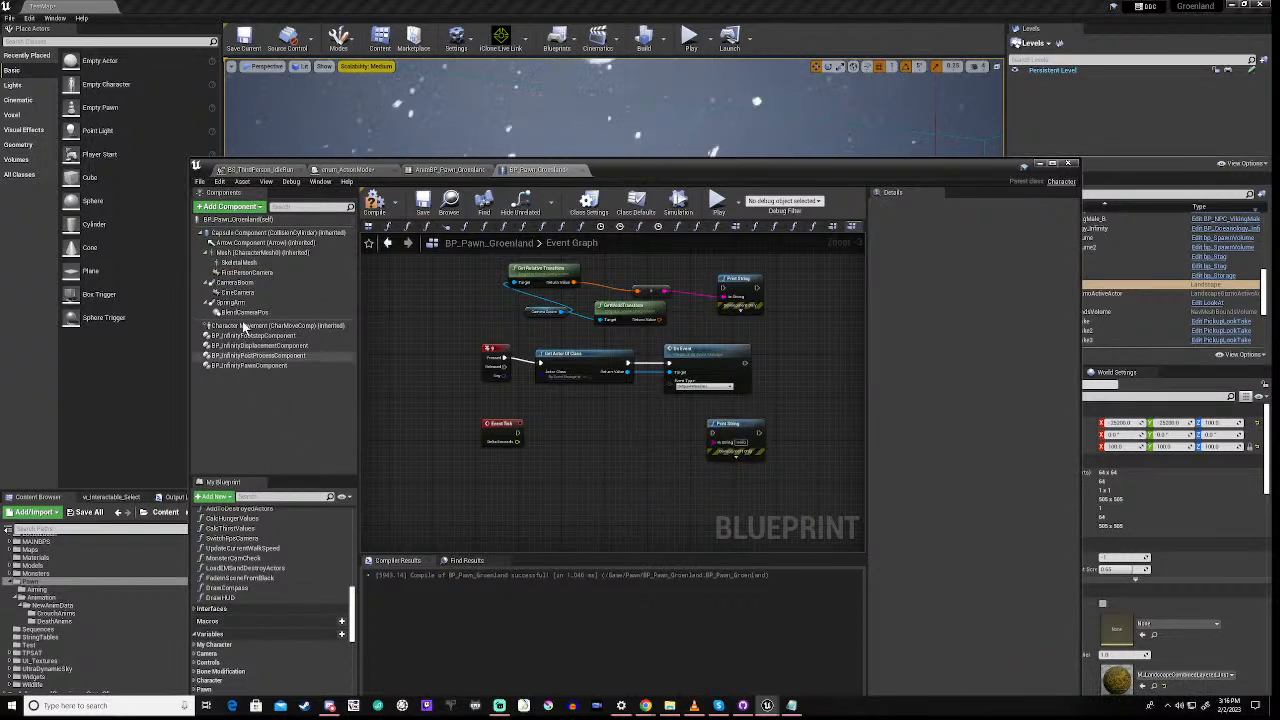
Add a First Person Camera reference below Print String, attach a Get Relative Transform node, and split its return value
{"action": "left_click_drag", "start_coordinate": [245, 273], "coordinate": [595, 492]}
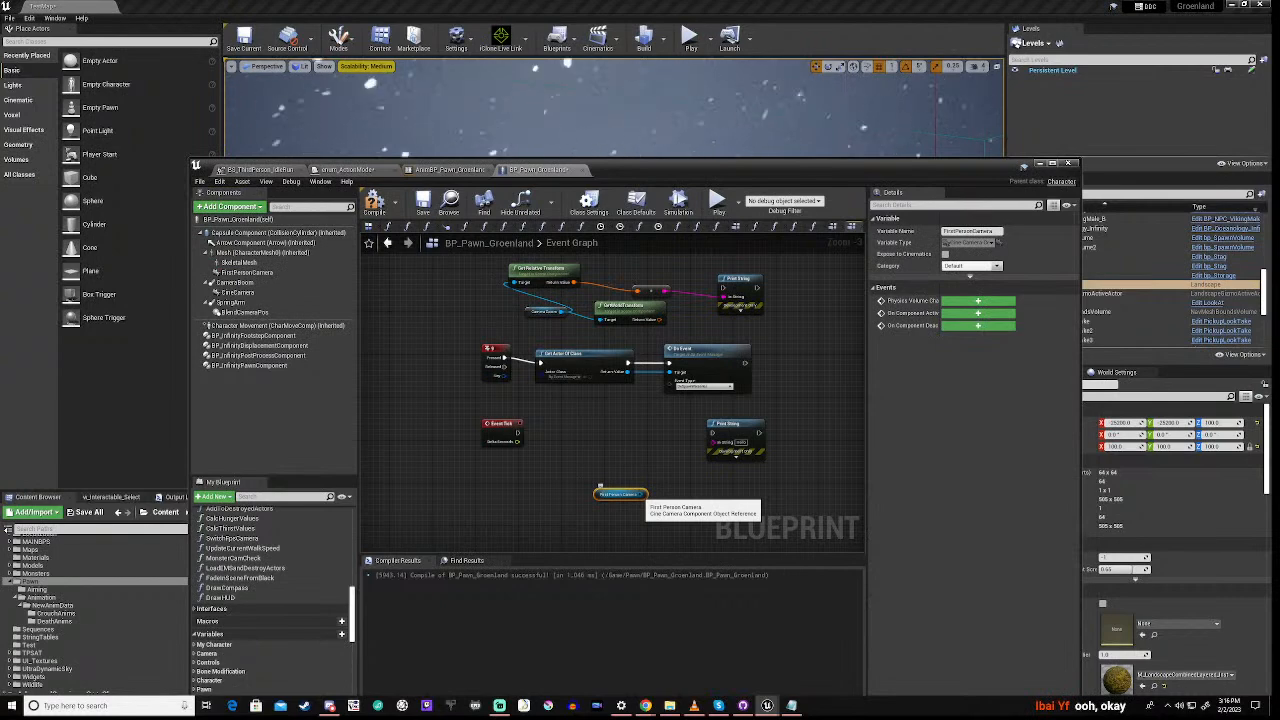
{"action": "left_click_drag", "start_coordinate": [639, 495], "coordinate": [670, 486]}
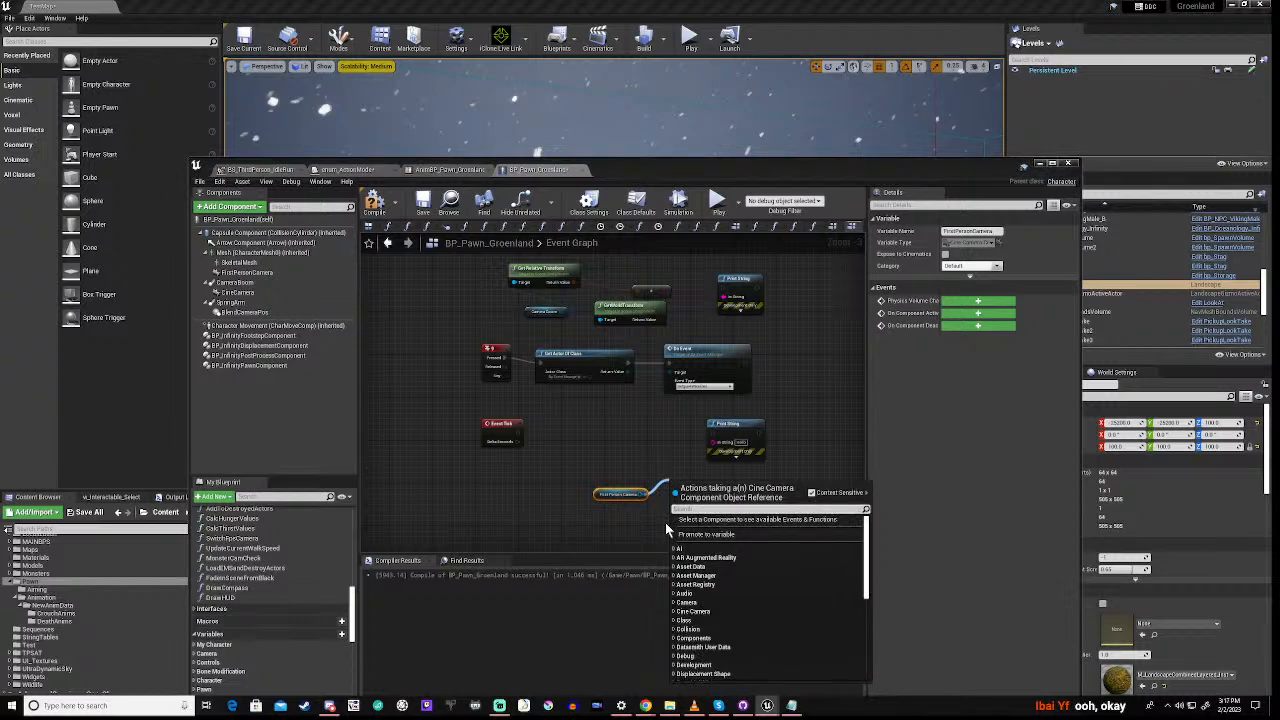
{"action": "type", "text": "re"}
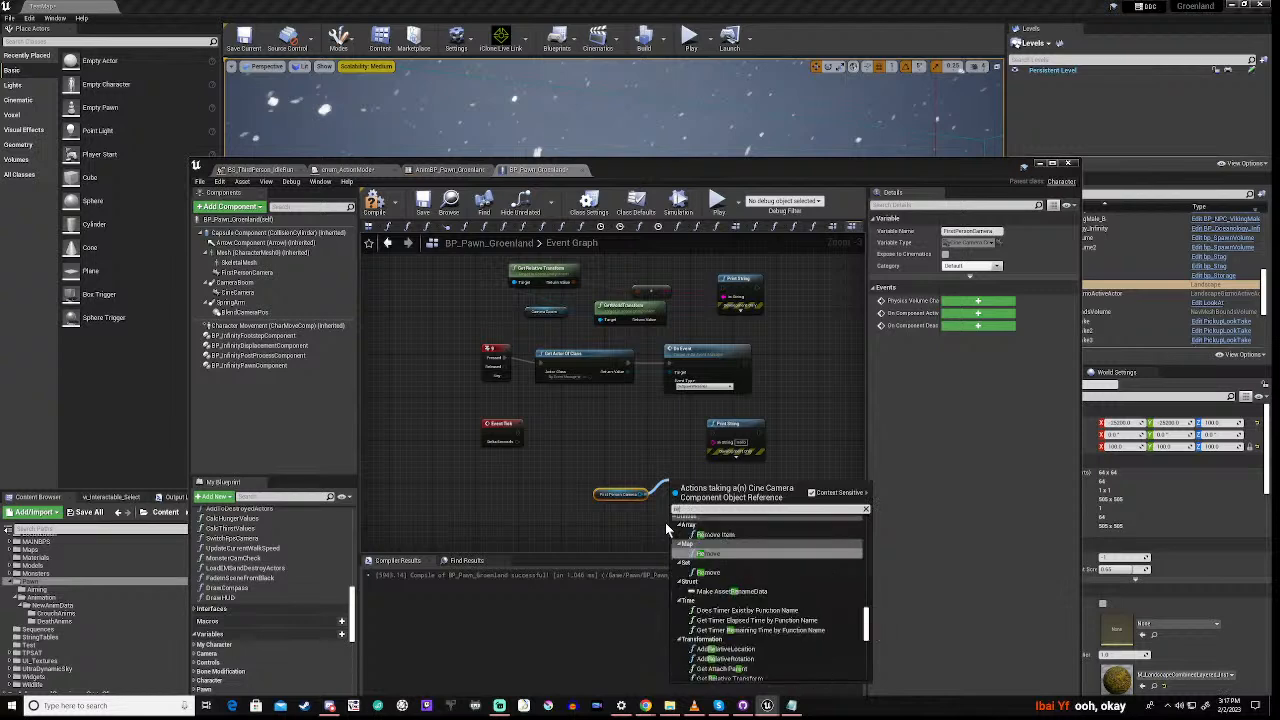
{"action": "type", "text": "lative"}
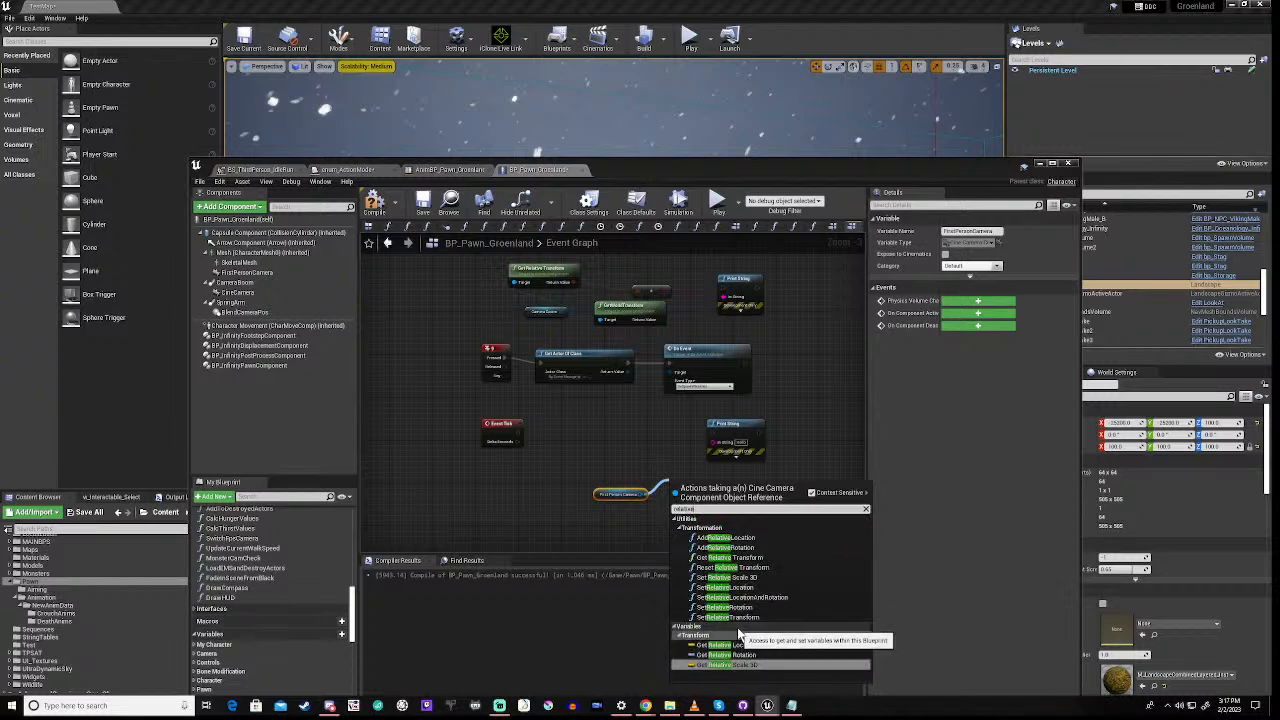
{"action": "left_click", "coordinate": [729, 557]}
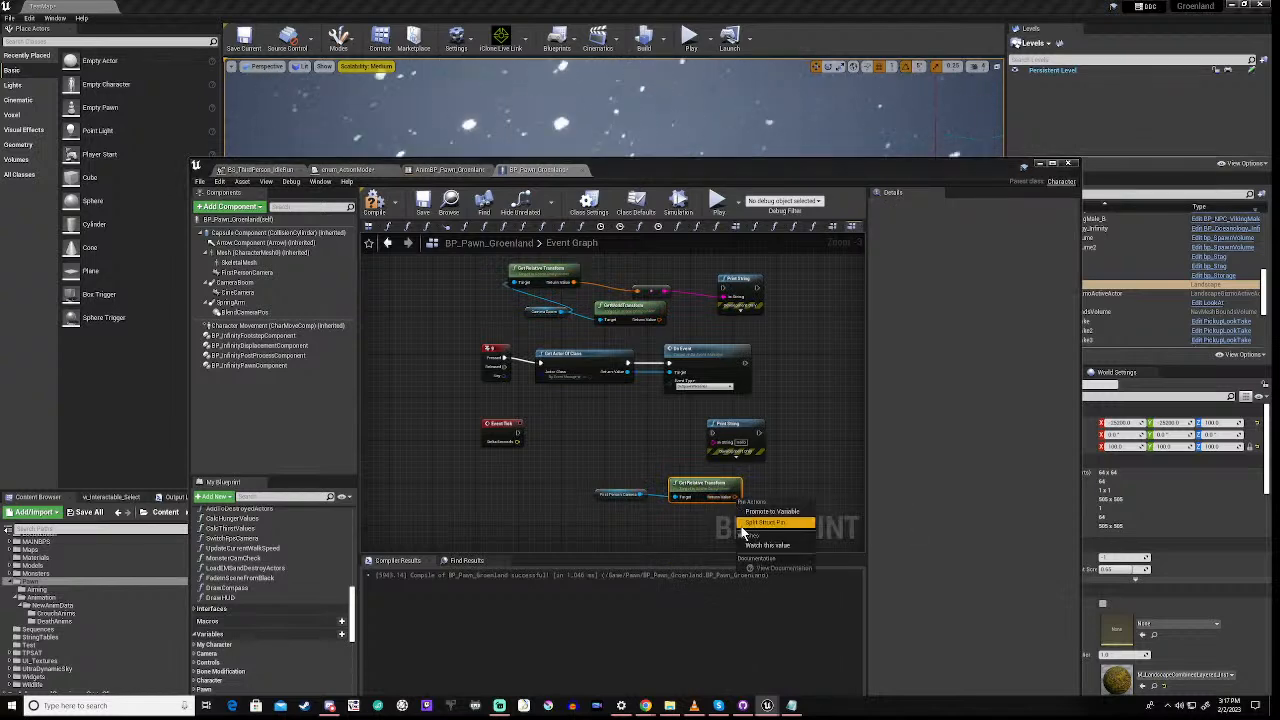
{"action": "left_click", "coordinate": [765, 522]}
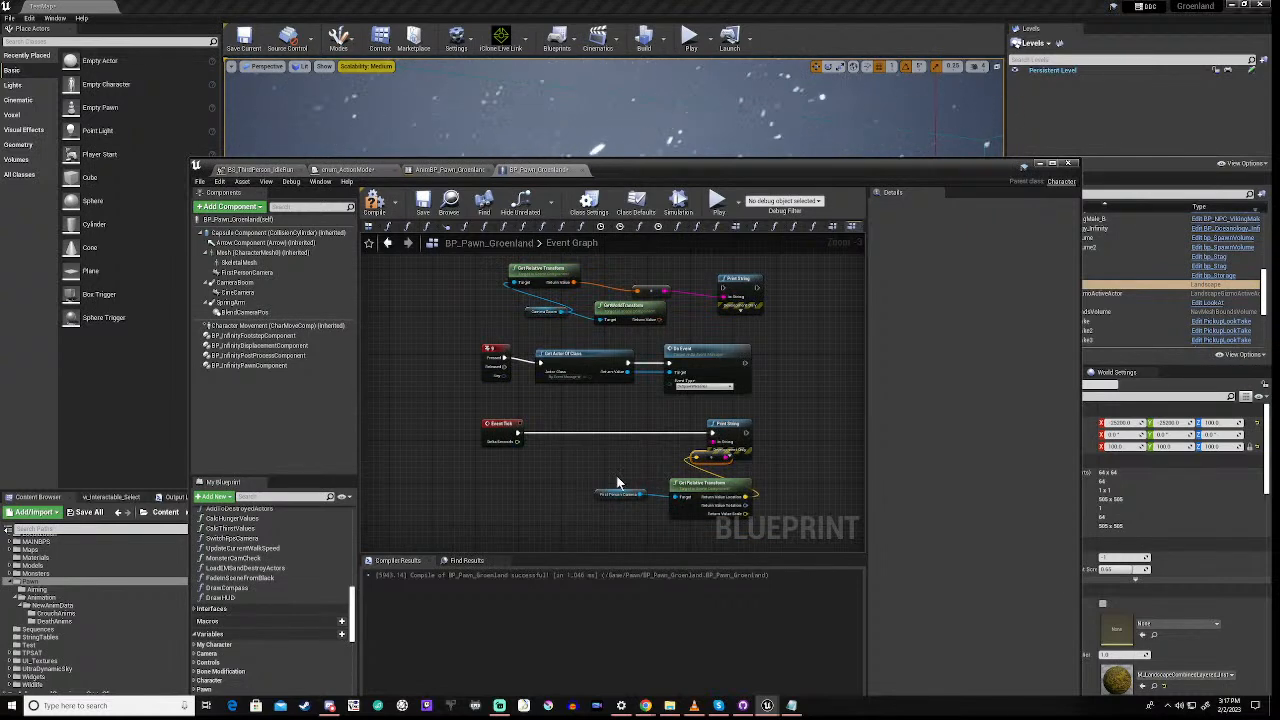
Compile the blueprint and play-test the first-person aim past the breakpoint to check the printed camera location, ending the play session
{"action": "left_click", "coordinate": [376, 210]}
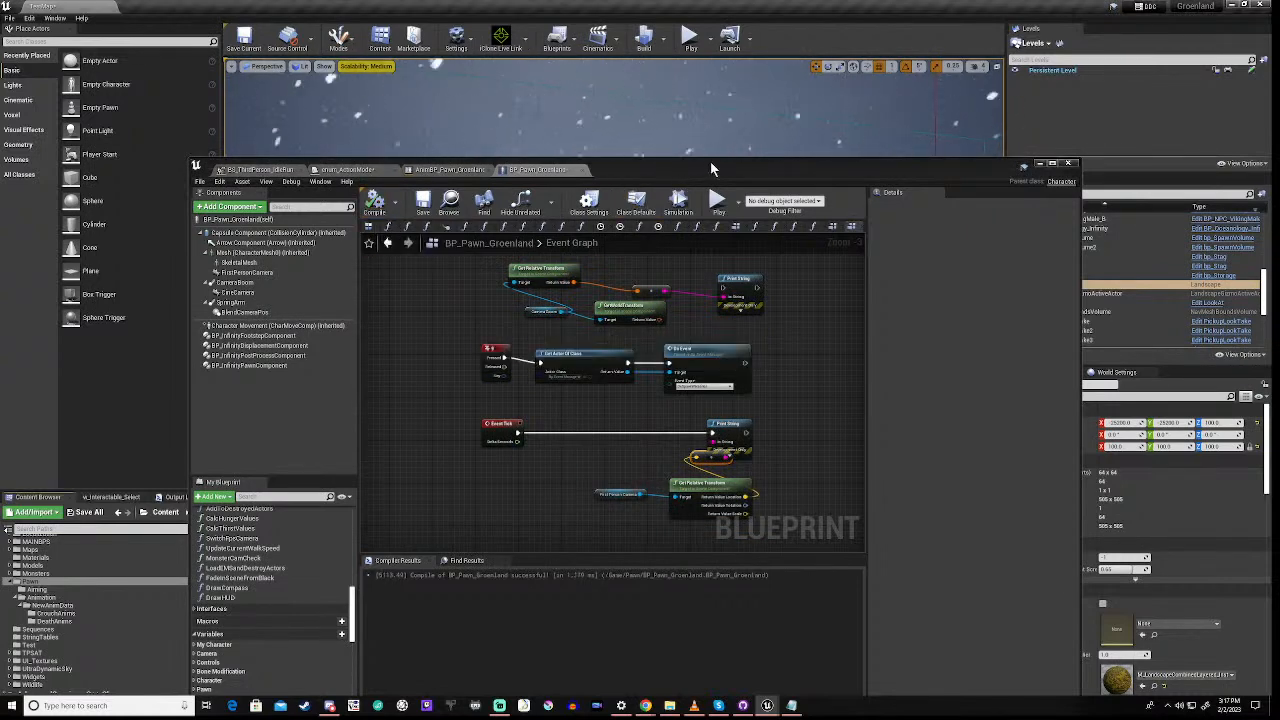
{"action": "left_click_drag", "start_coordinate": [712, 169], "coordinate": [703, 510]}
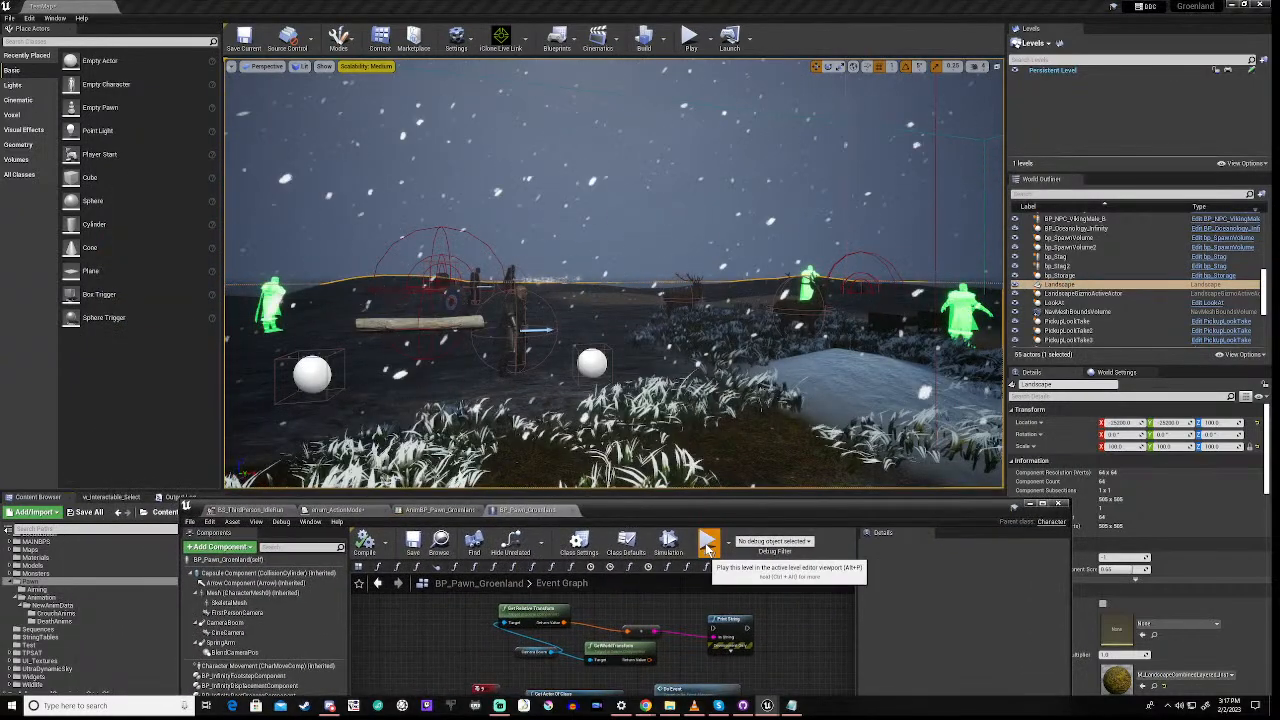
{"action": "left_click", "coordinate": [707, 545]}
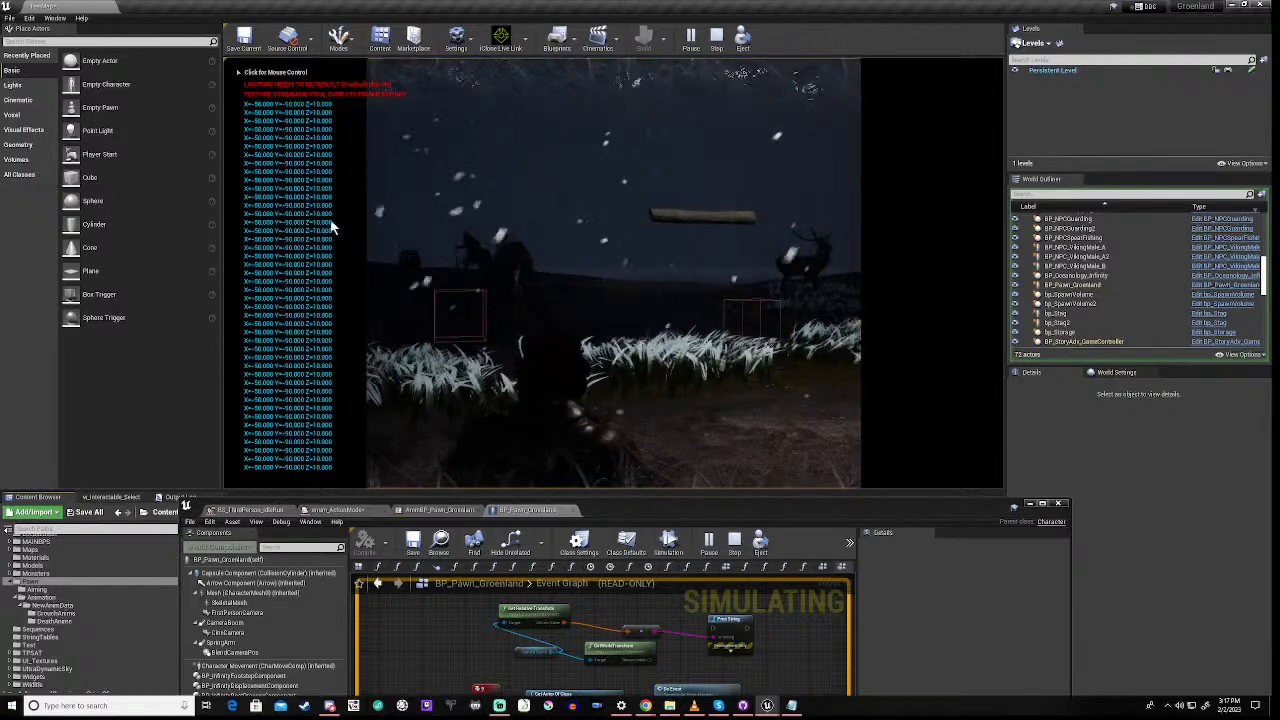
{"action": "left_click", "coordinate": [325, 168]}
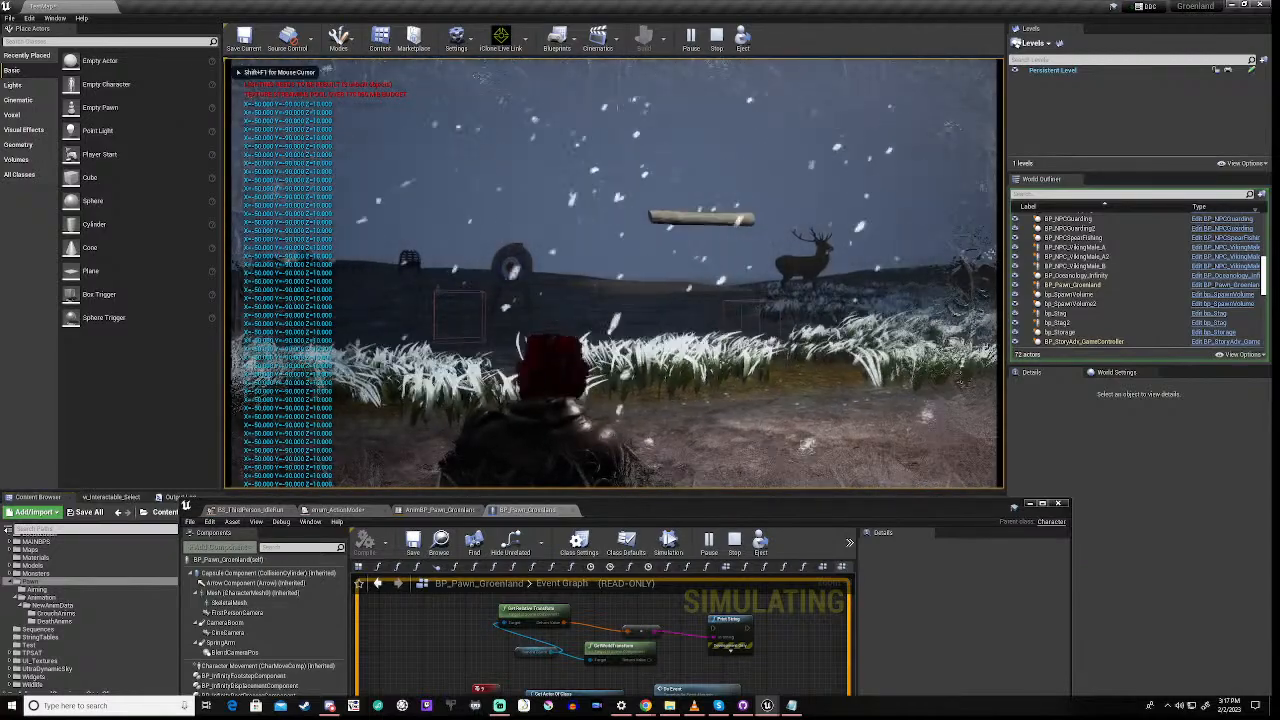
{"action": "key", "text": "w"}
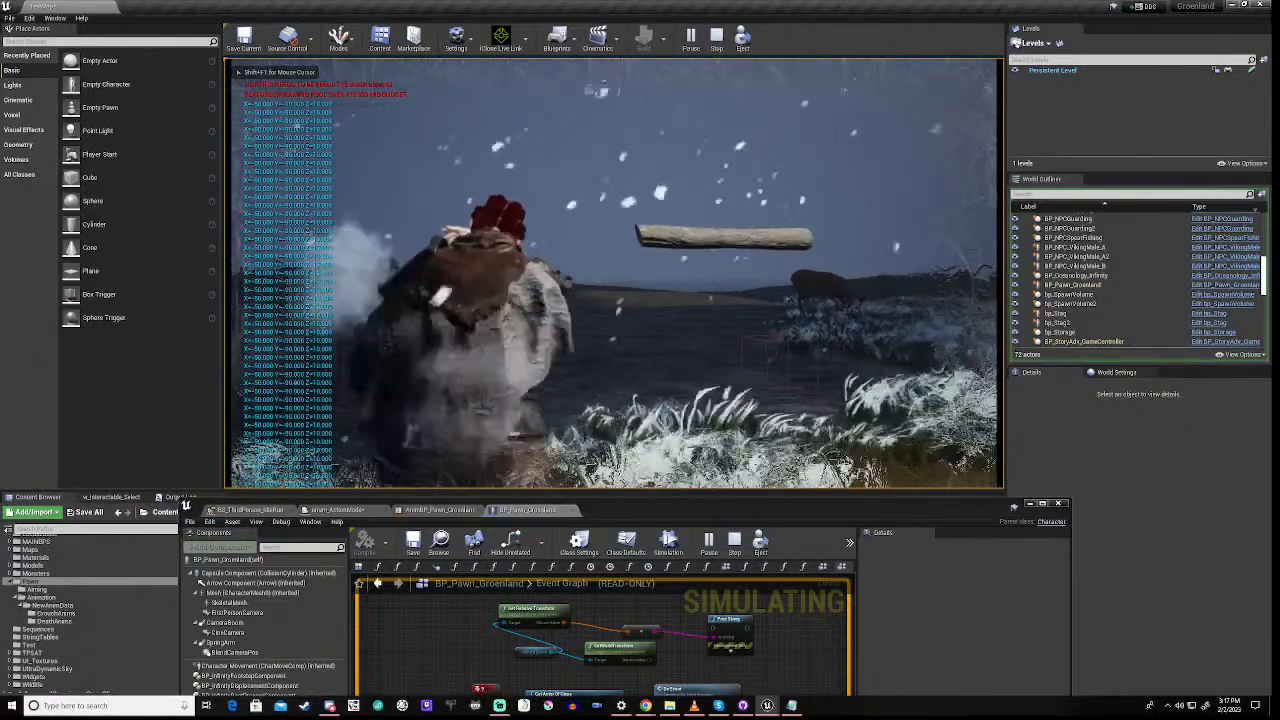
{"action": "key", "text": "v"}
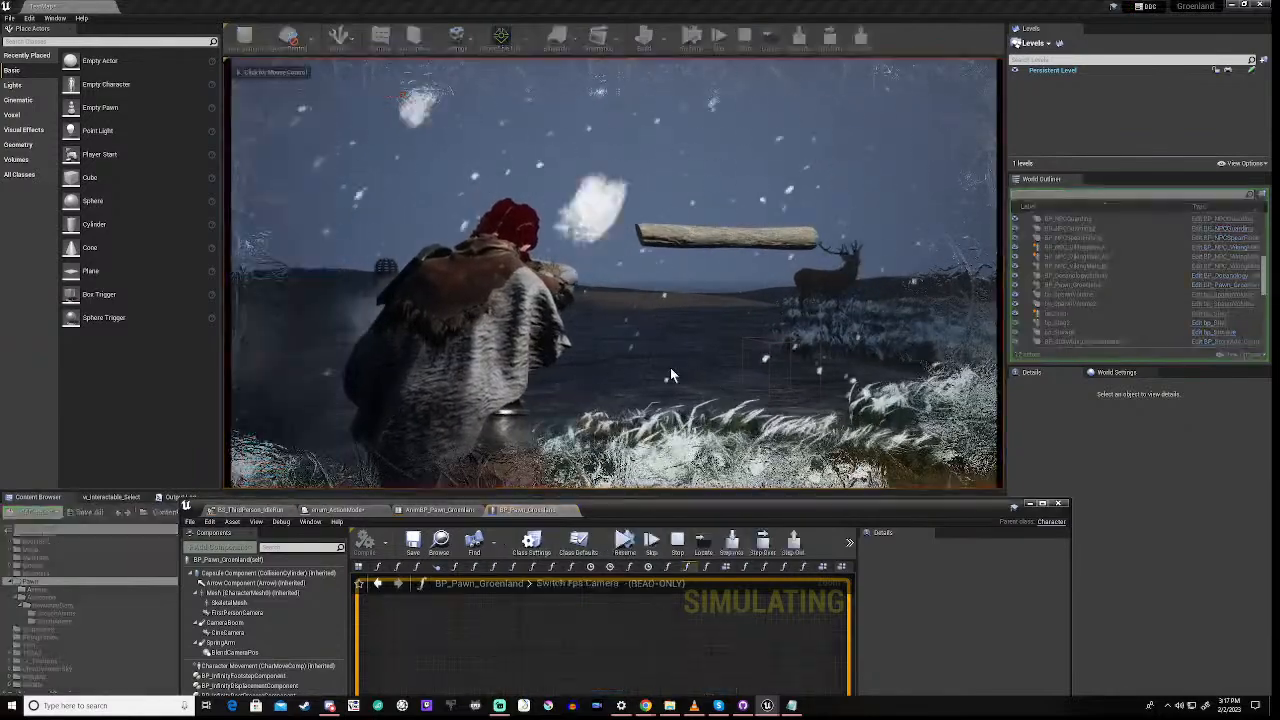
{"action": "left_click", "coordinate": [623, 543]}
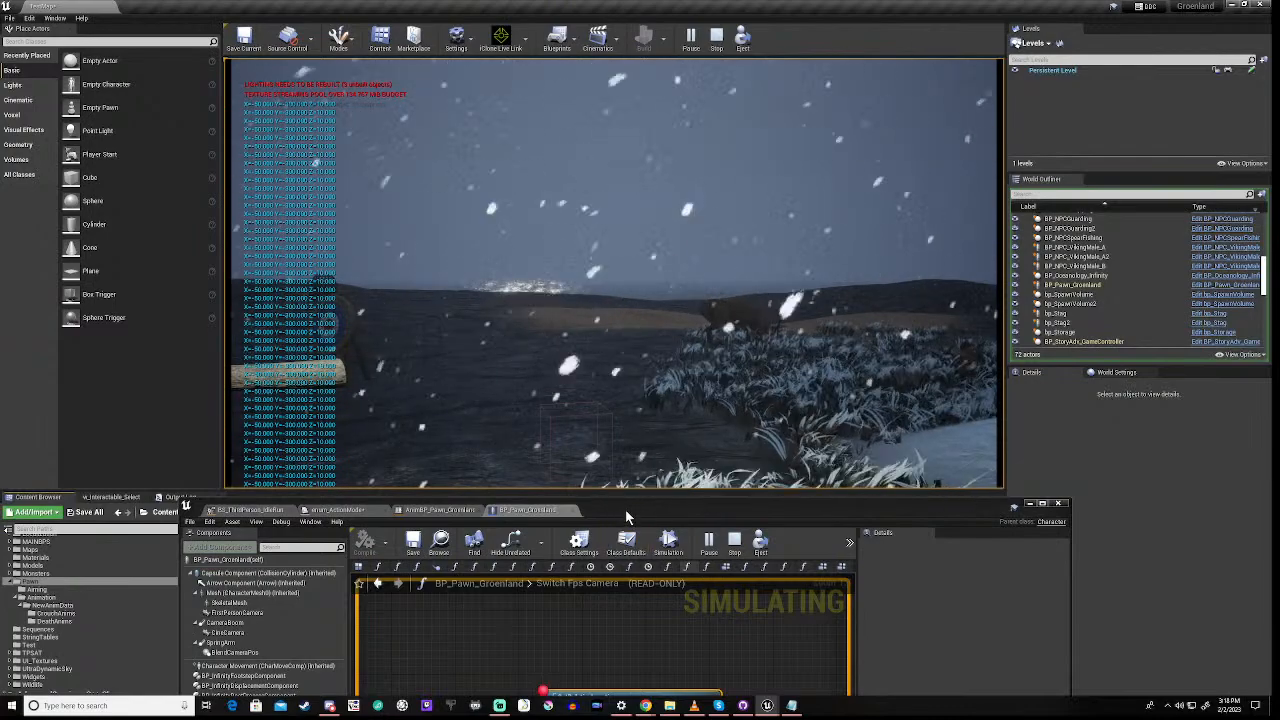
{"action": "left_click_drag", "start_coordinate": [625, 509], "coordinate": [645, 309]}
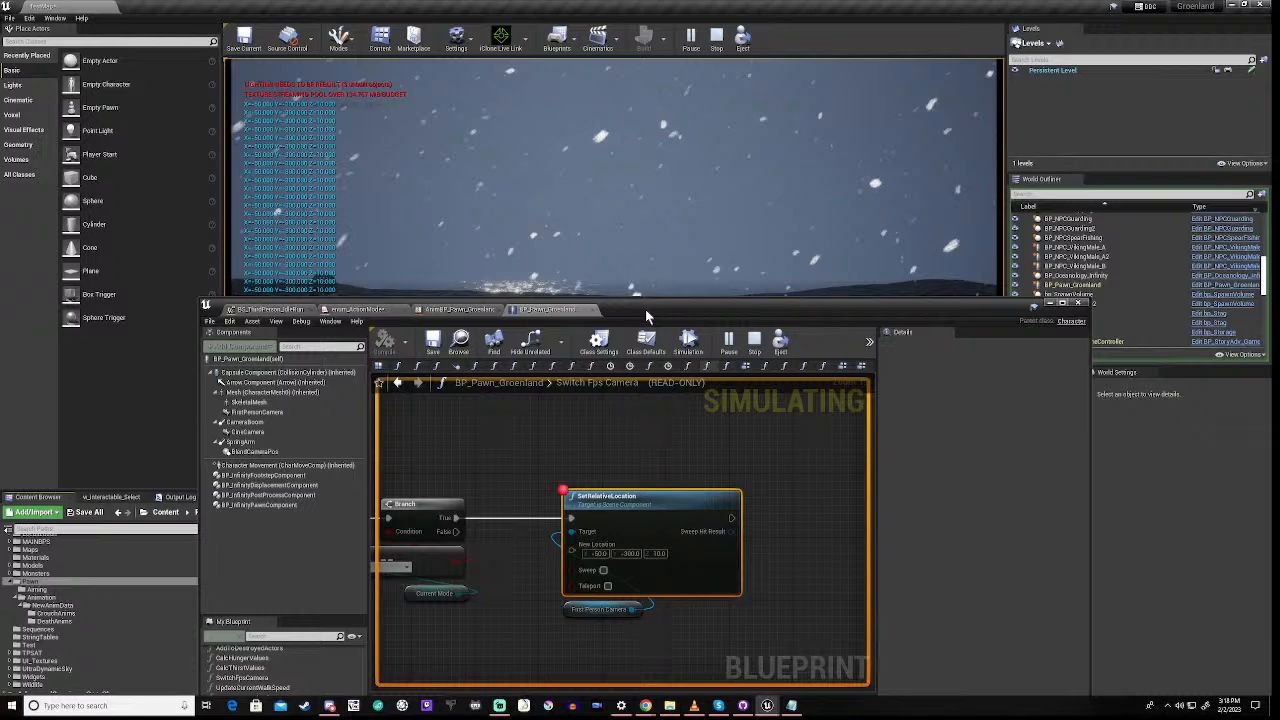
{"action": "left_click", "coordinate": [756, 344]}
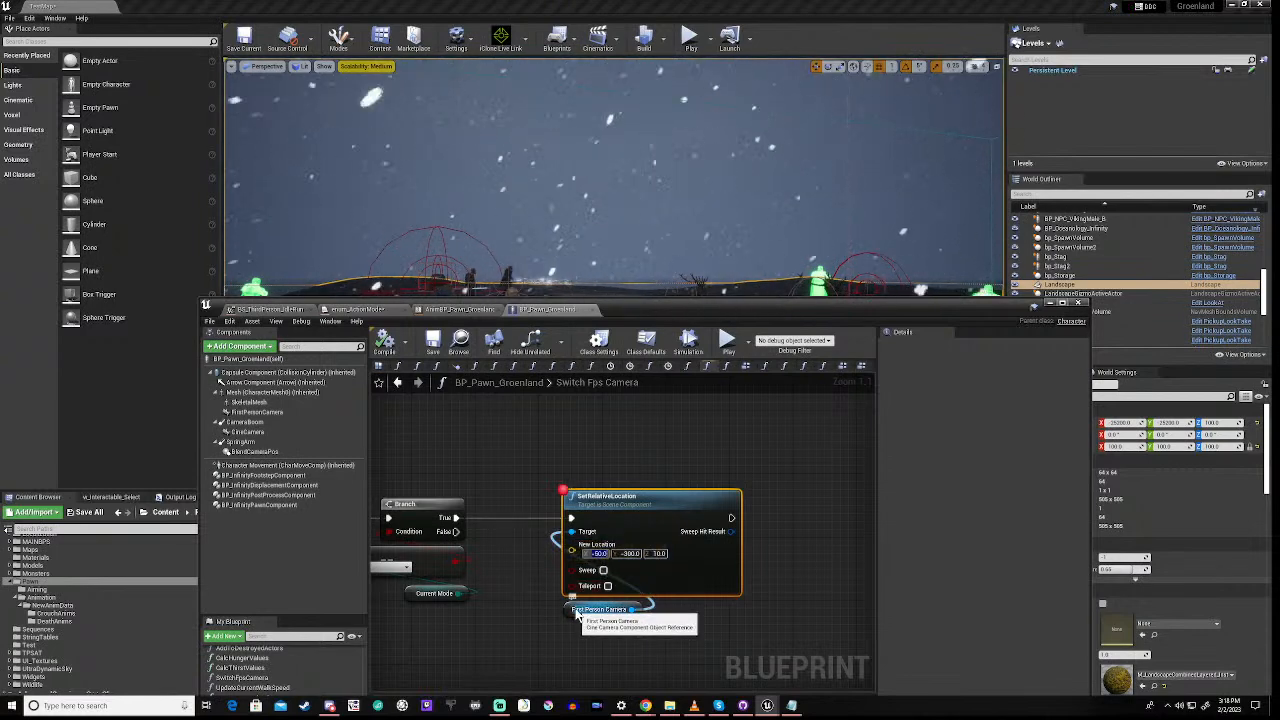
Set the New Location X to -200 on the crouching branch's SetRelativeLocation node in Switch Fps Camera
{"action": "key", "text": "BackSpace"}
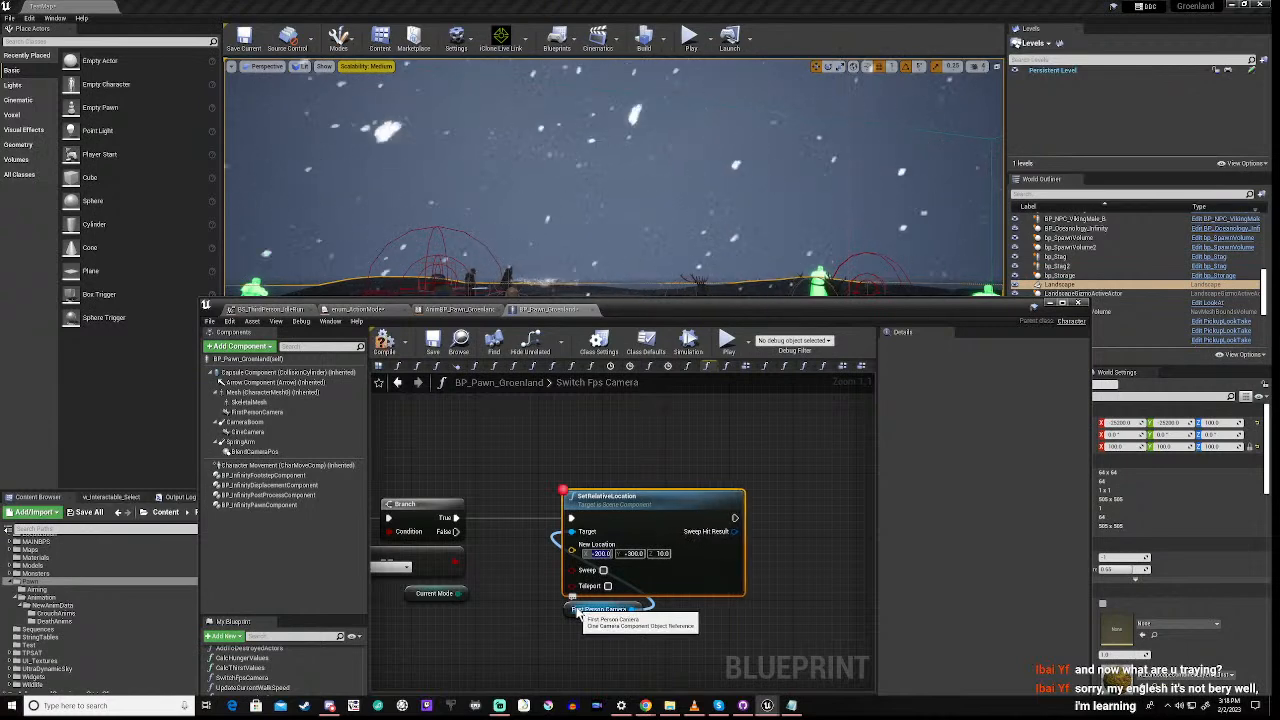
{"action": "left_click", "coordinate": [521, 580]}
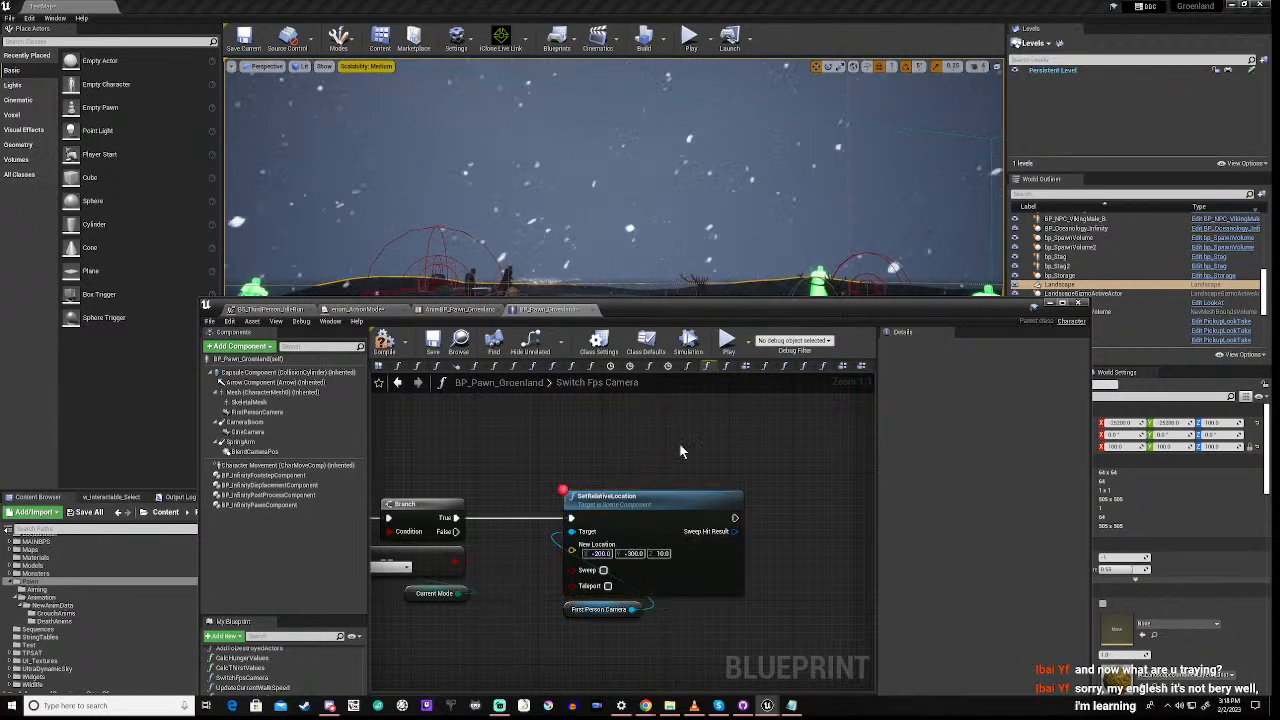
{"action": "right_click_drag", "start_coordinate": [534, 607], "coordinate": [601, 583]}
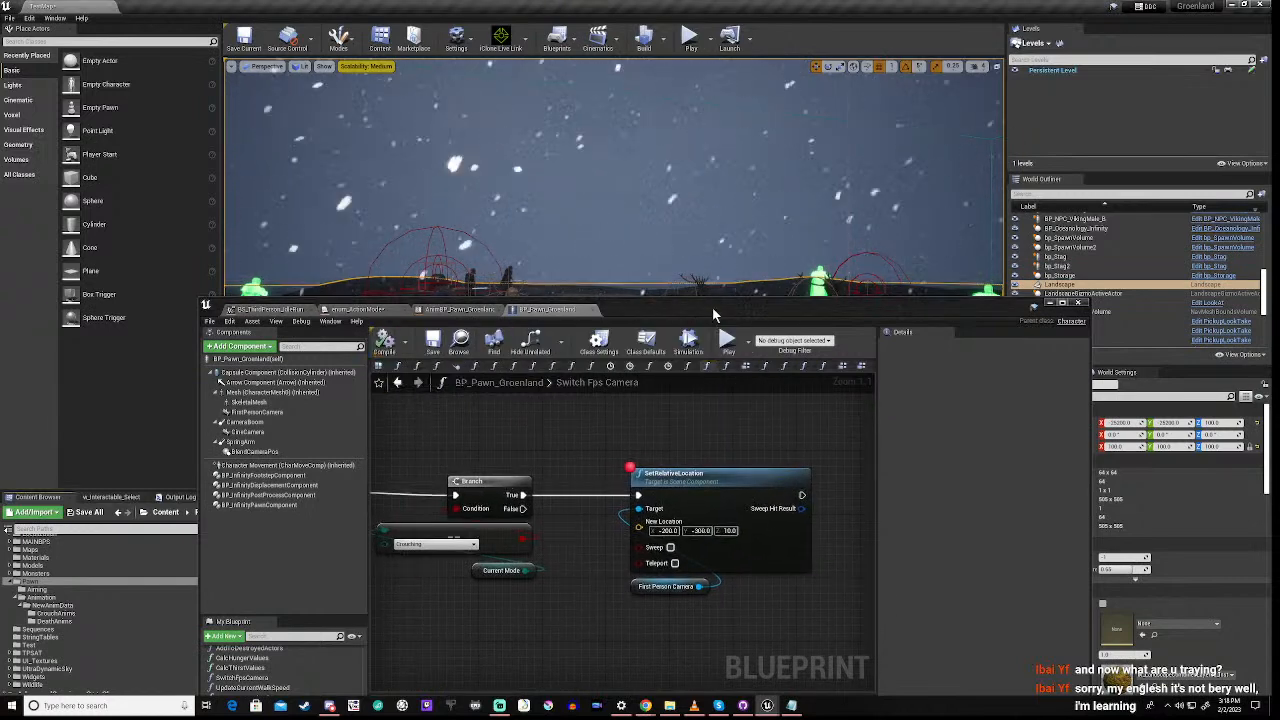
Play the level, resume past the breakpoint, and check the aiming view with the -200 X offset before stopping play
{"action": "left_click_drag", "start_coordinate": [712, 307], "coordinate": [672, 518]}
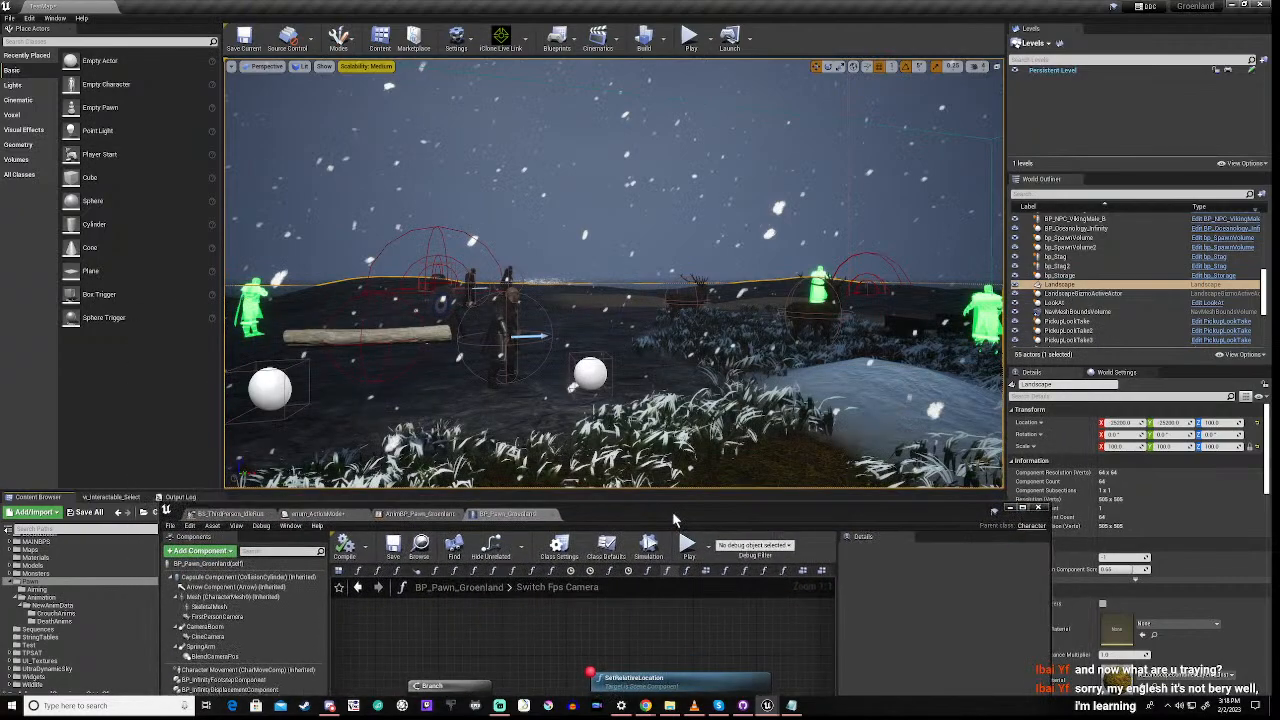
{"action": "left_click", "coordinate": [688, 547]}
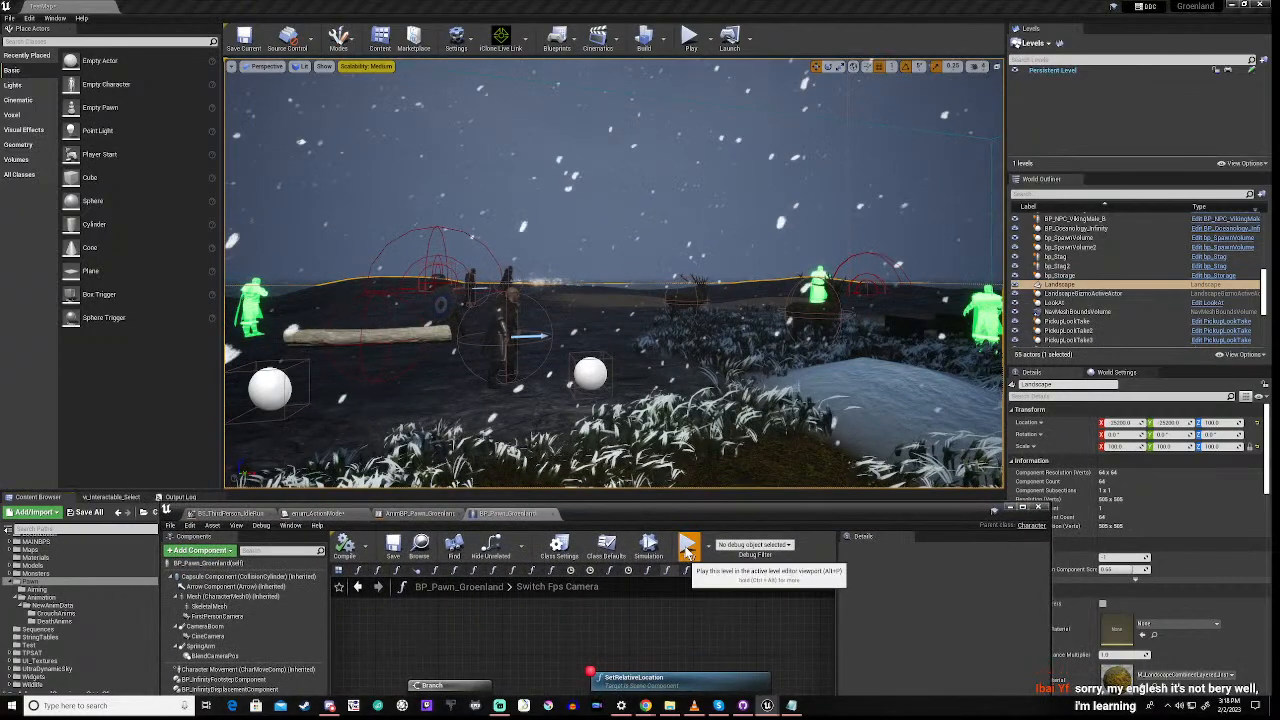
{"action": "left_click", "coordinate": [583, 352]}
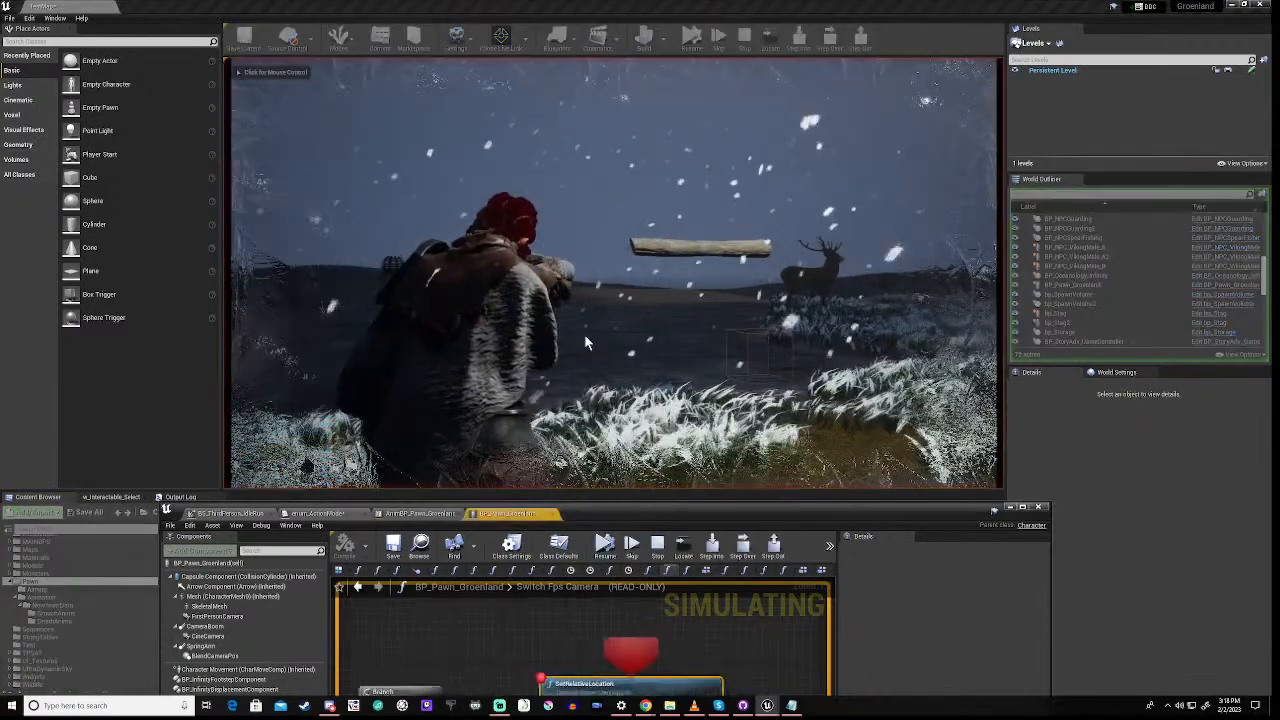
{"action": "left_click", "coordinate": [604, 545]}
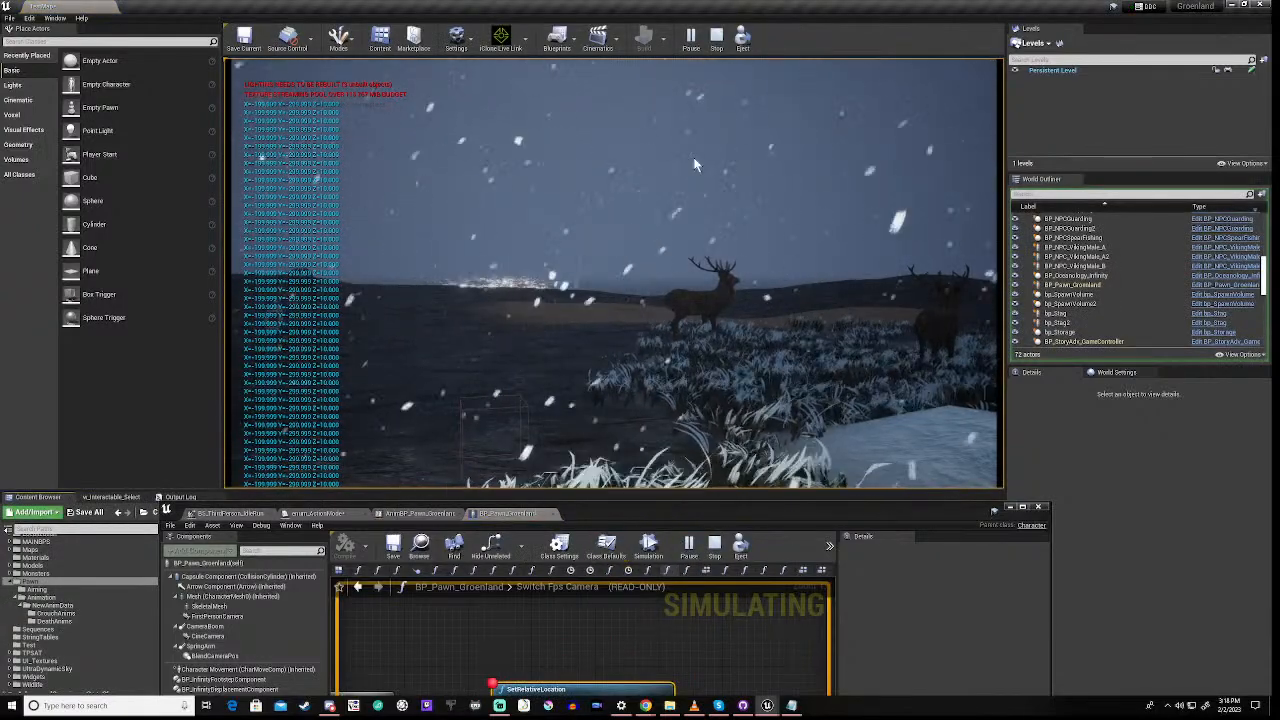
{"action": "left_click", "coordinate": [599, 211]}
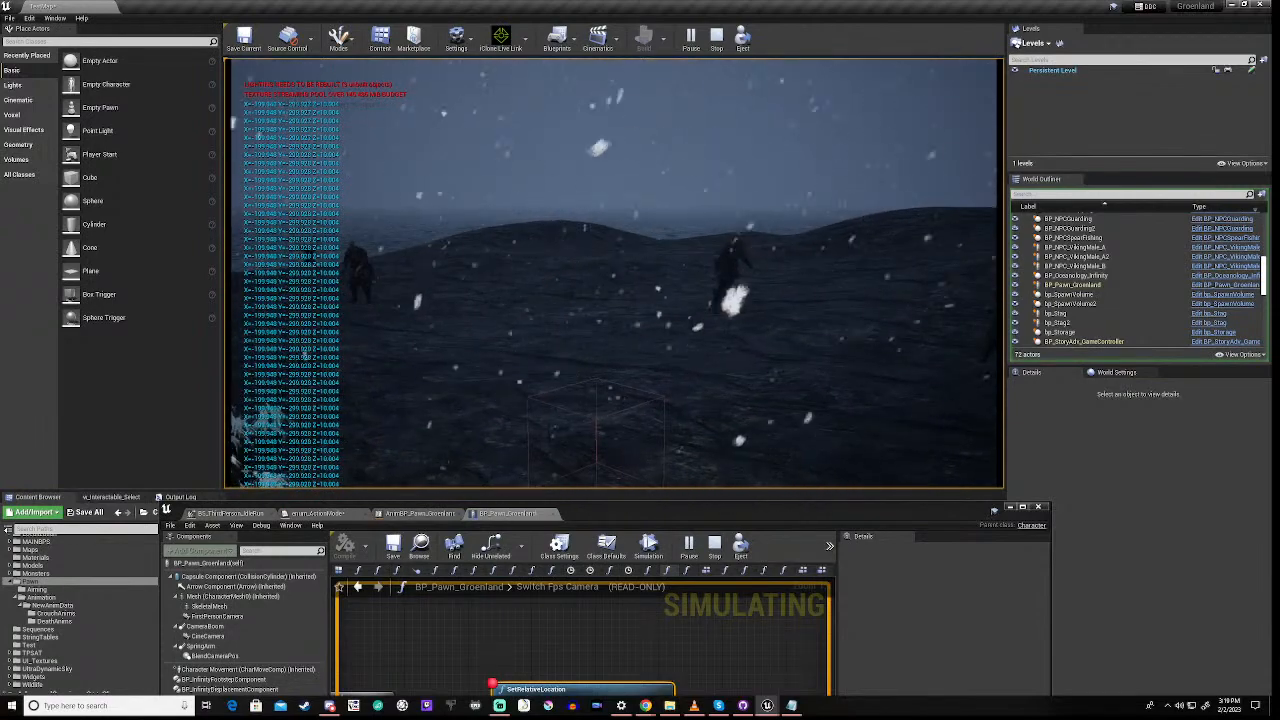
{"action": "key", "text": "Escape"}
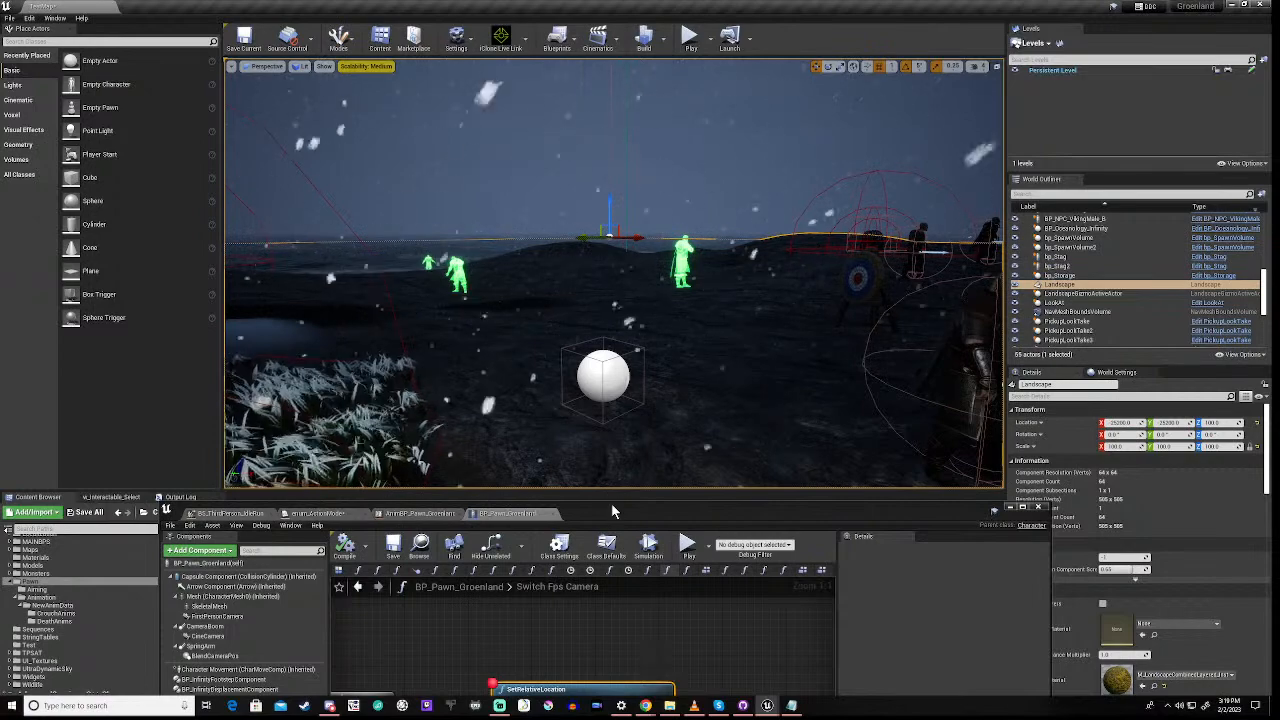
Set the crouching SetRelativeLocation node's New Location to X -400 and Y -600, and compile the blueprint
{"action": "left_click_drag", "start_coordinate": [611, 503], "coordinate": [633, 232]}
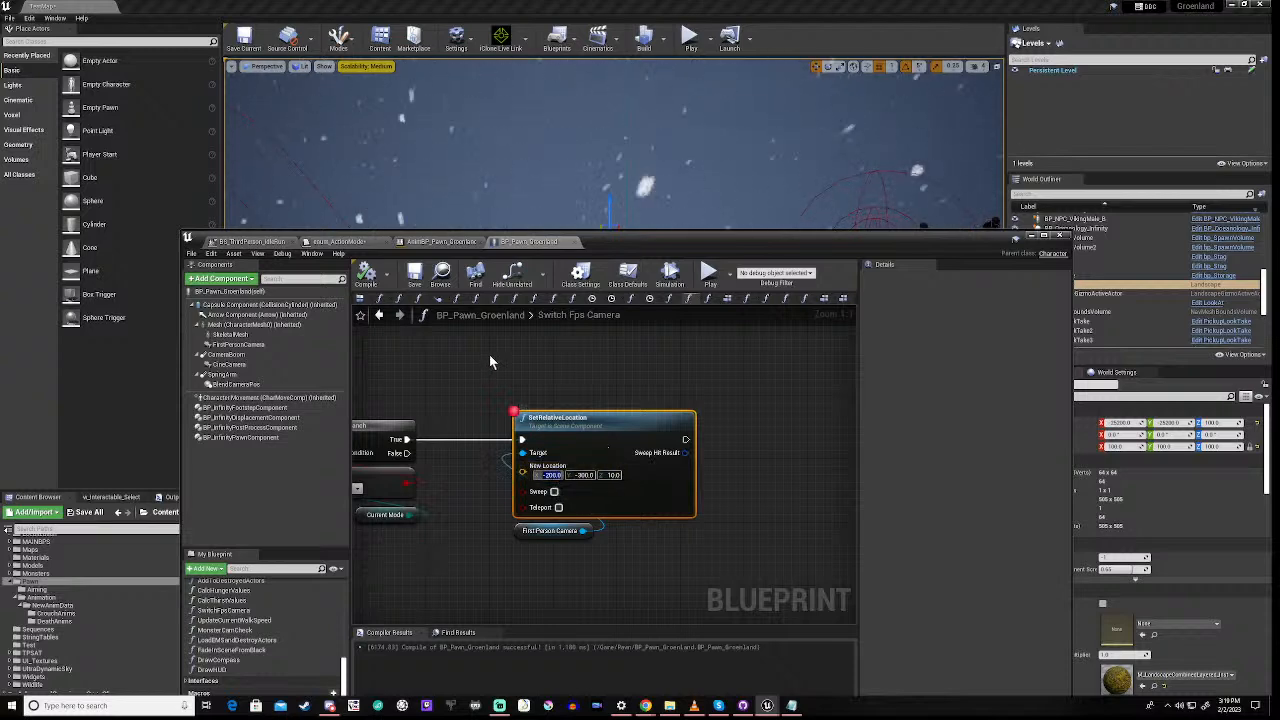
{"action": "type", "text": "-400"}
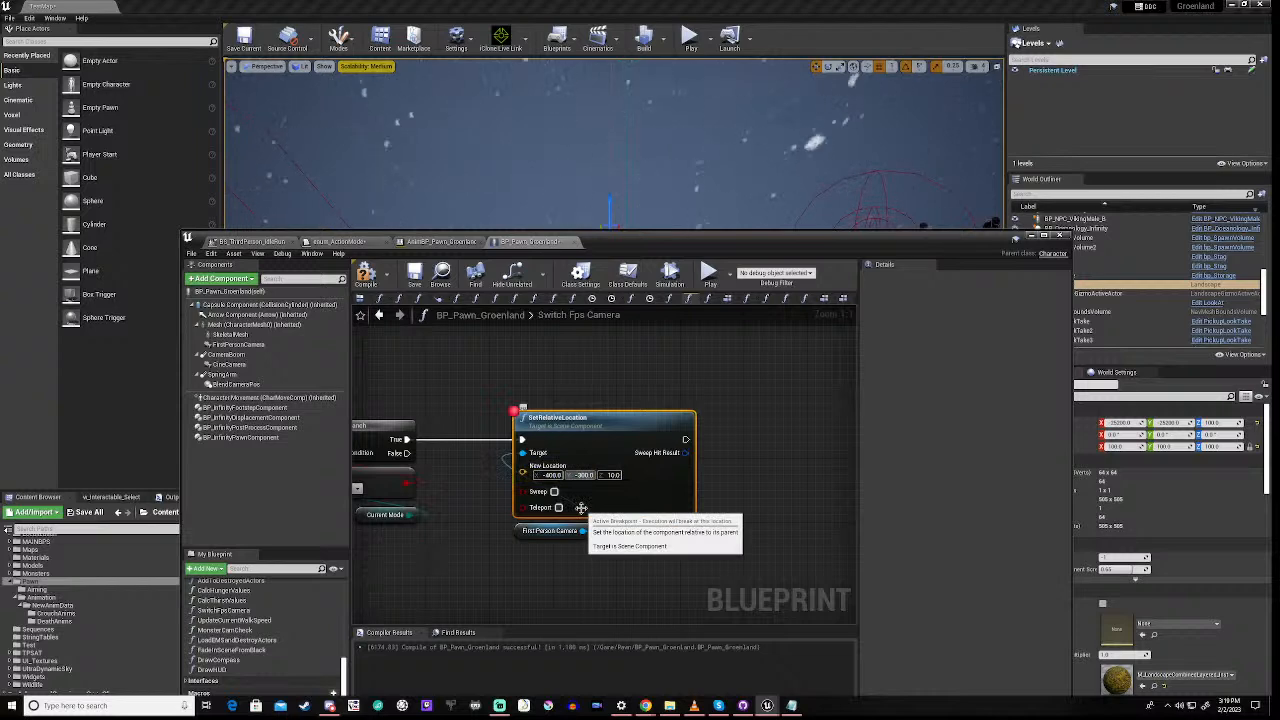
{"action": "key", "text": "BackSpace"}
{"action": "type", "text": "5"}
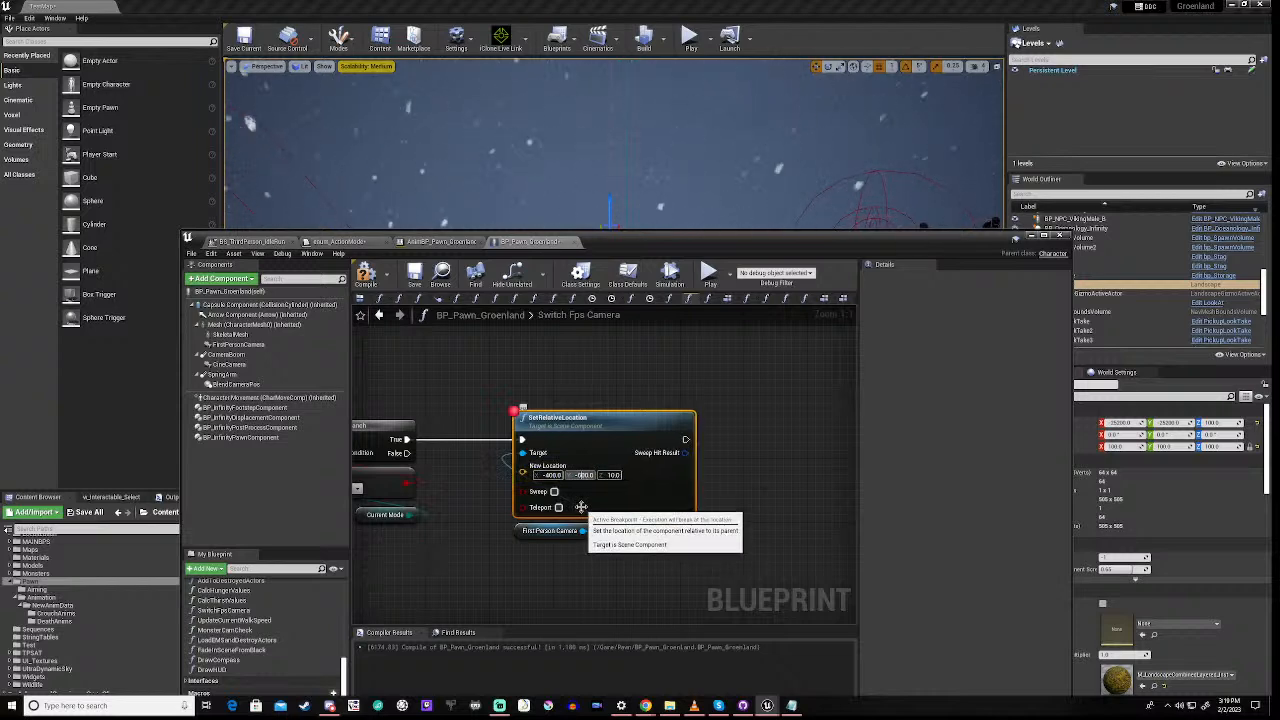
{"action": "left_click", "coordinate": [479, 516]}
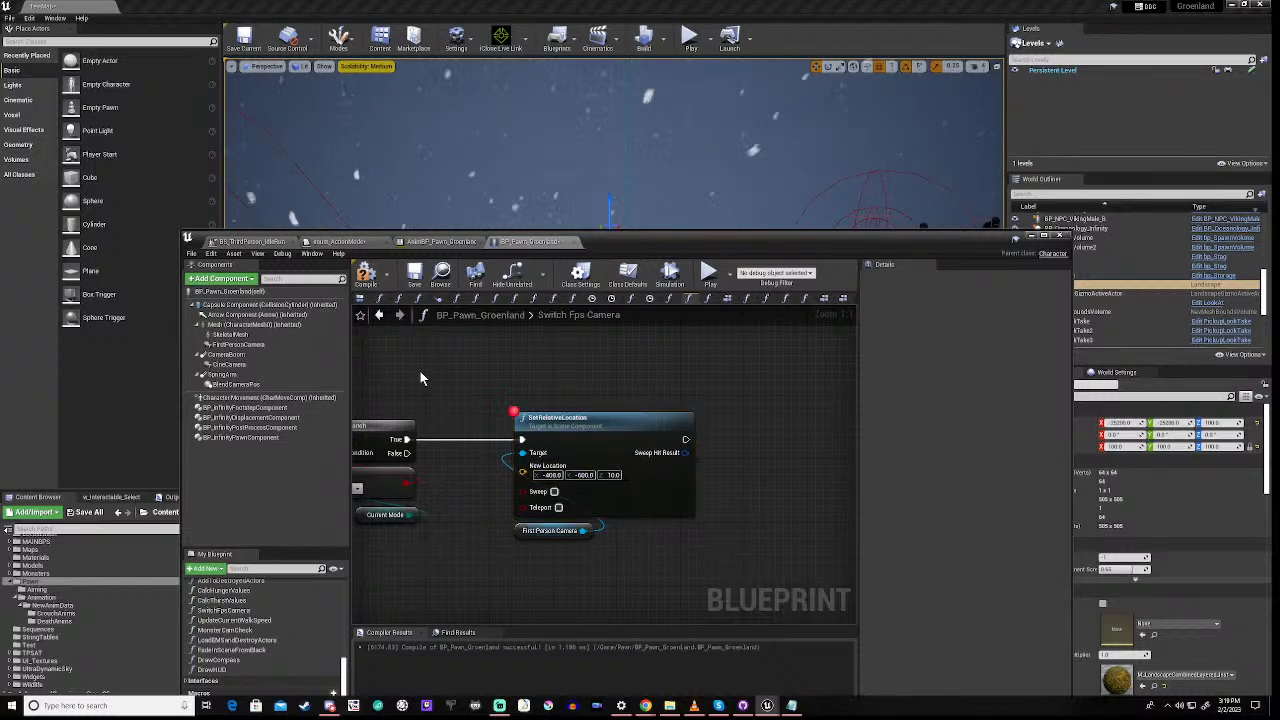
{"action": "left_click", "coordinate": [367, 277]}
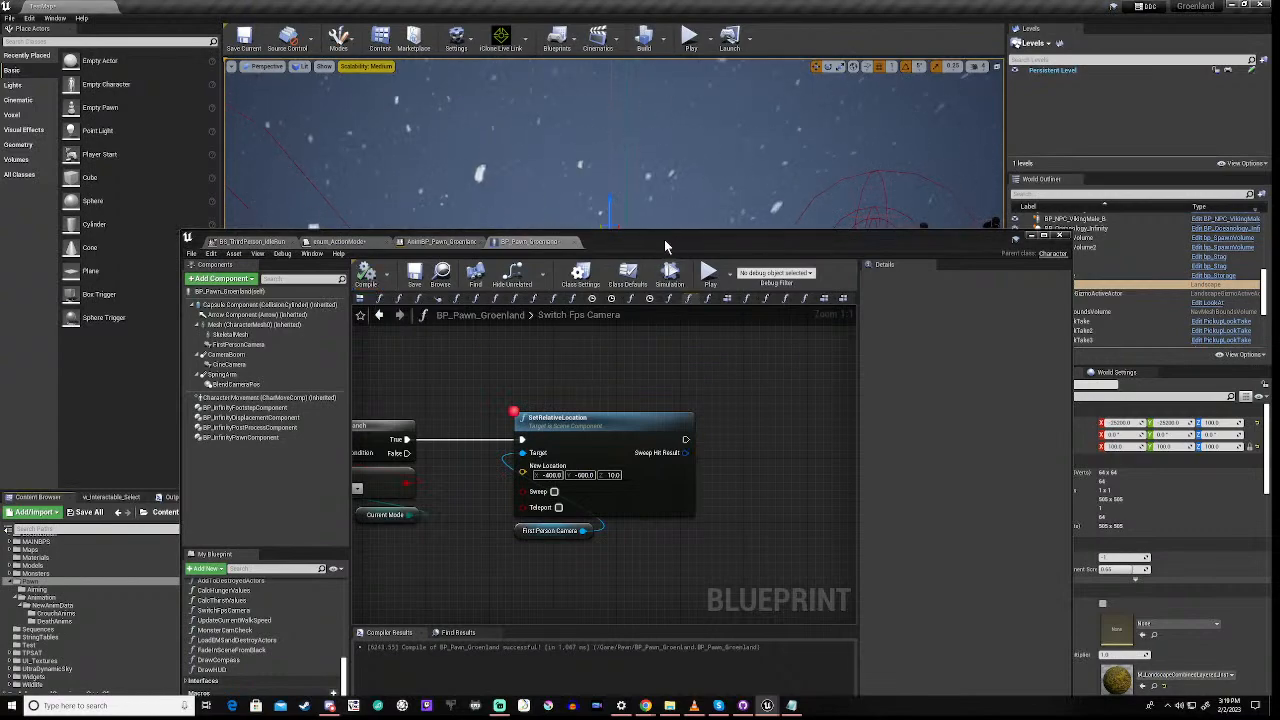
Play-test crouched aiming near the archery target, continue past the breakpoint, inspect the camera offset and printed location, and stop play
{"action": "left_click_drag", "start_coordinate": [664, 245], "coordinate": [636, 508]}
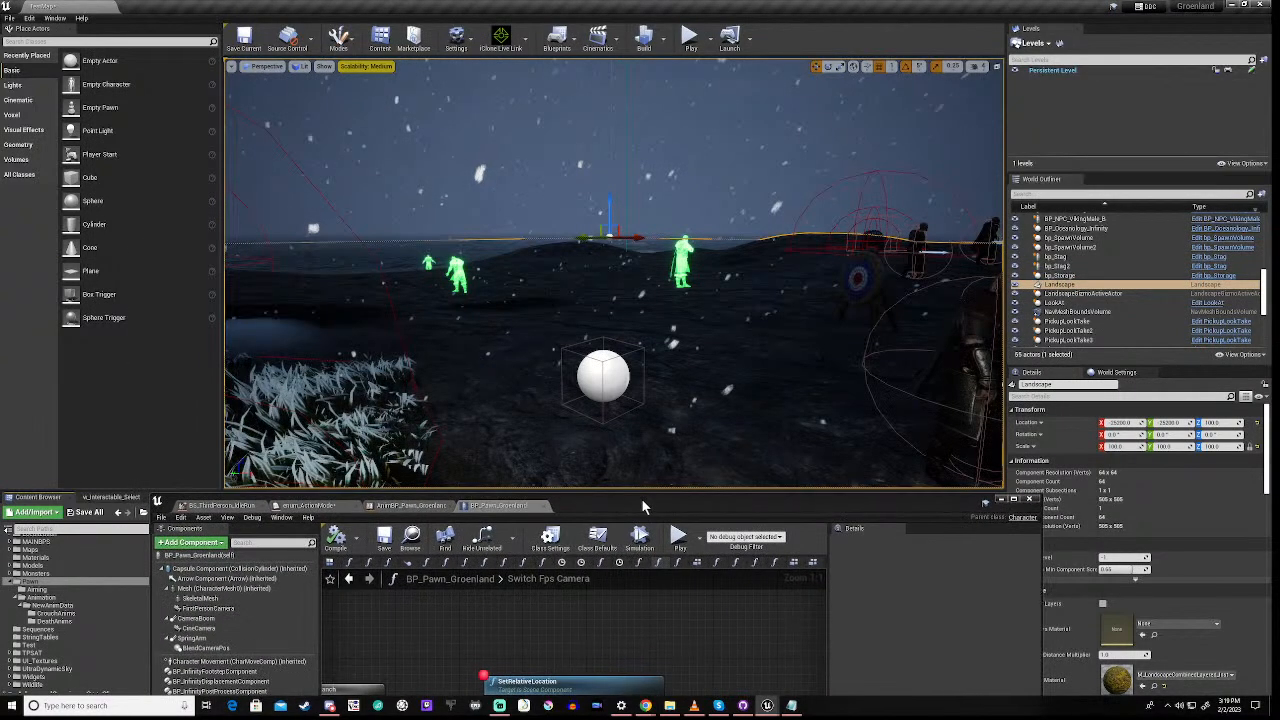
{"action": "left_click", "coordinate": [679, 537]}
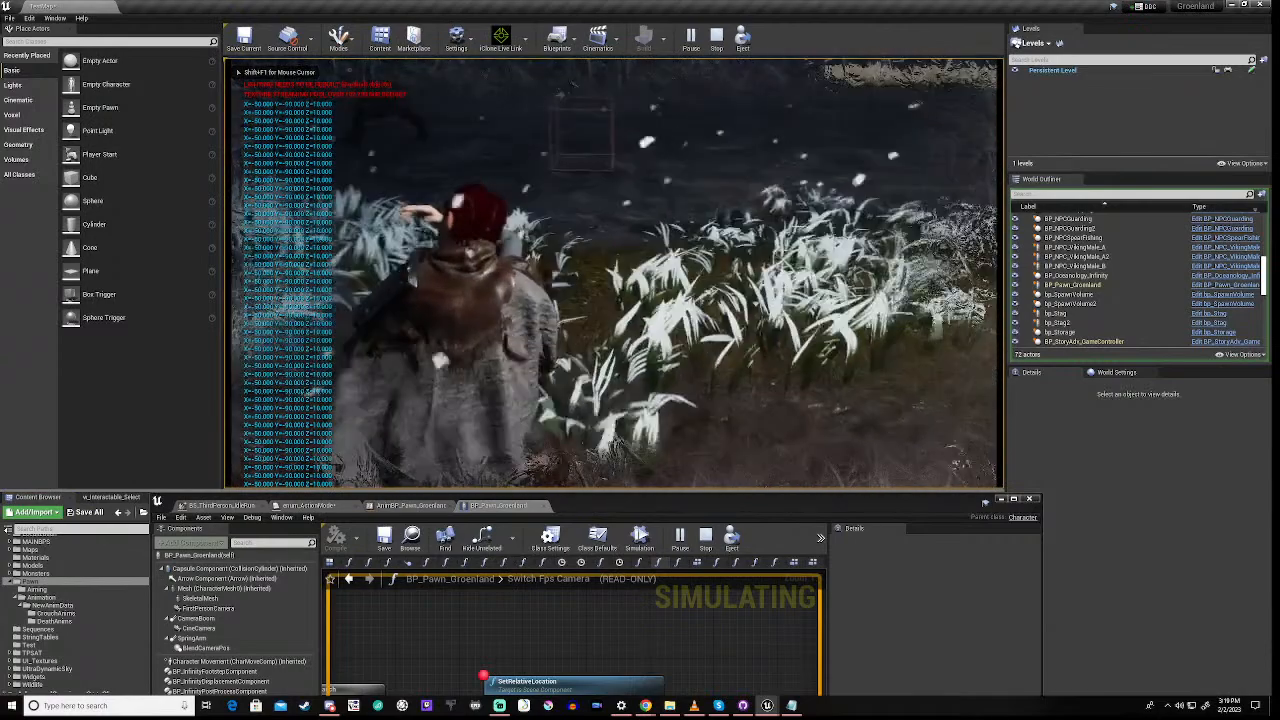
{"action": "key", "text": "w"}
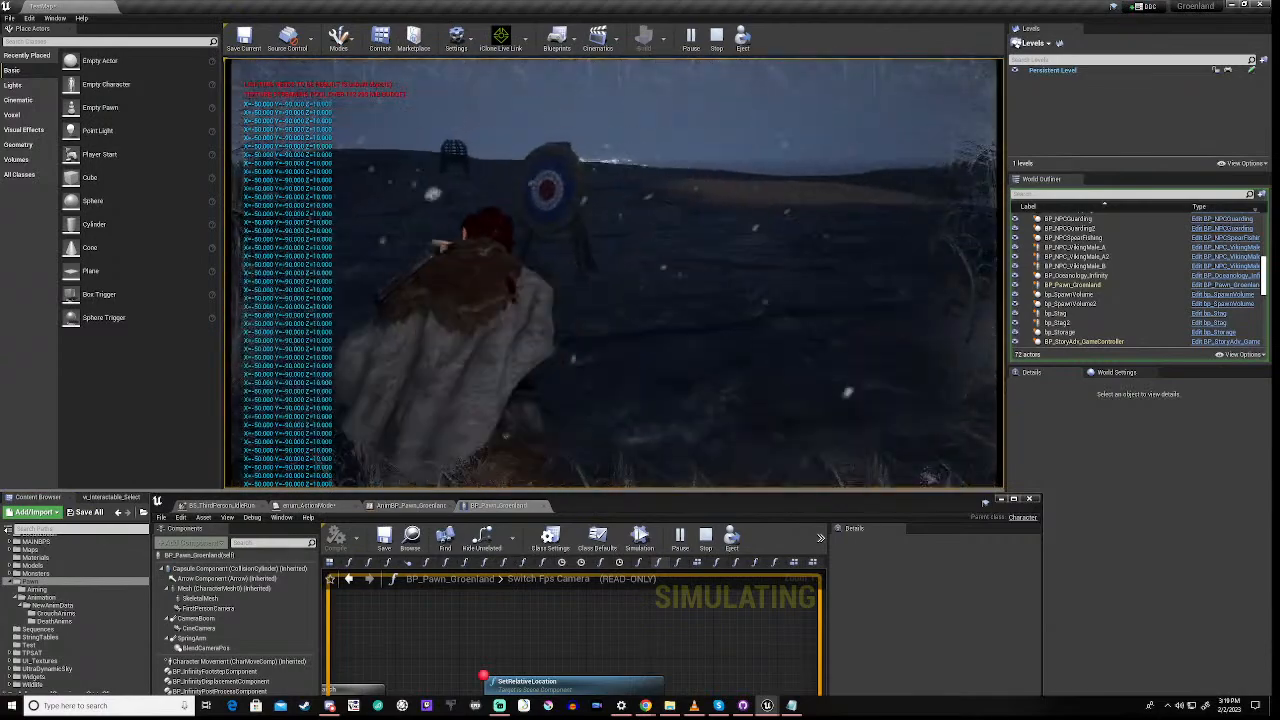
{"action": "key", "text": "w"}
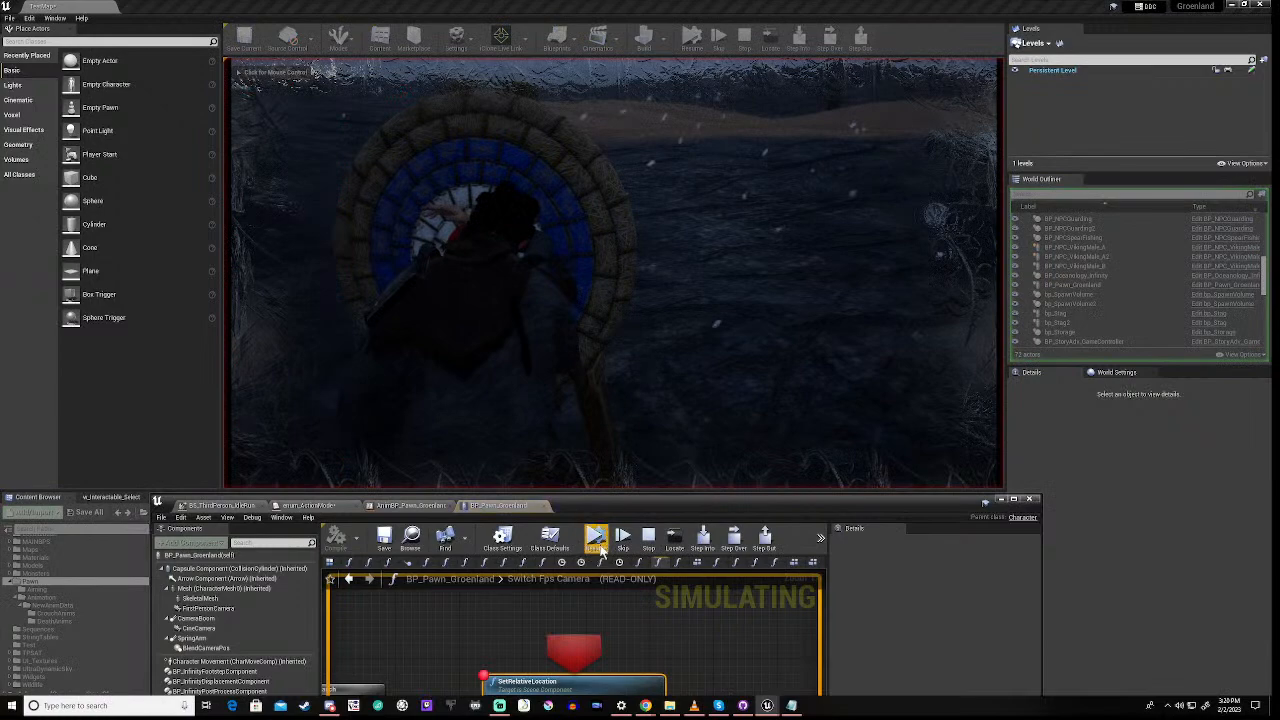
{"action": "left_click", "coordinate": [596, 540]}
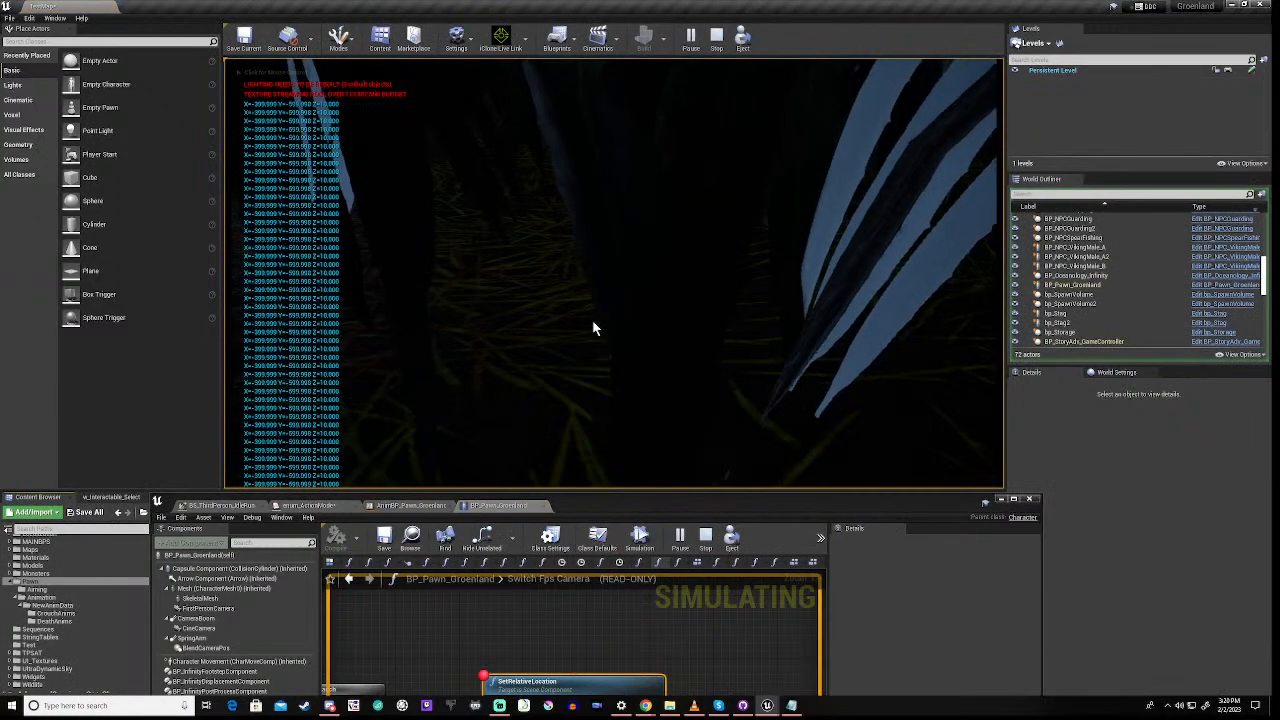
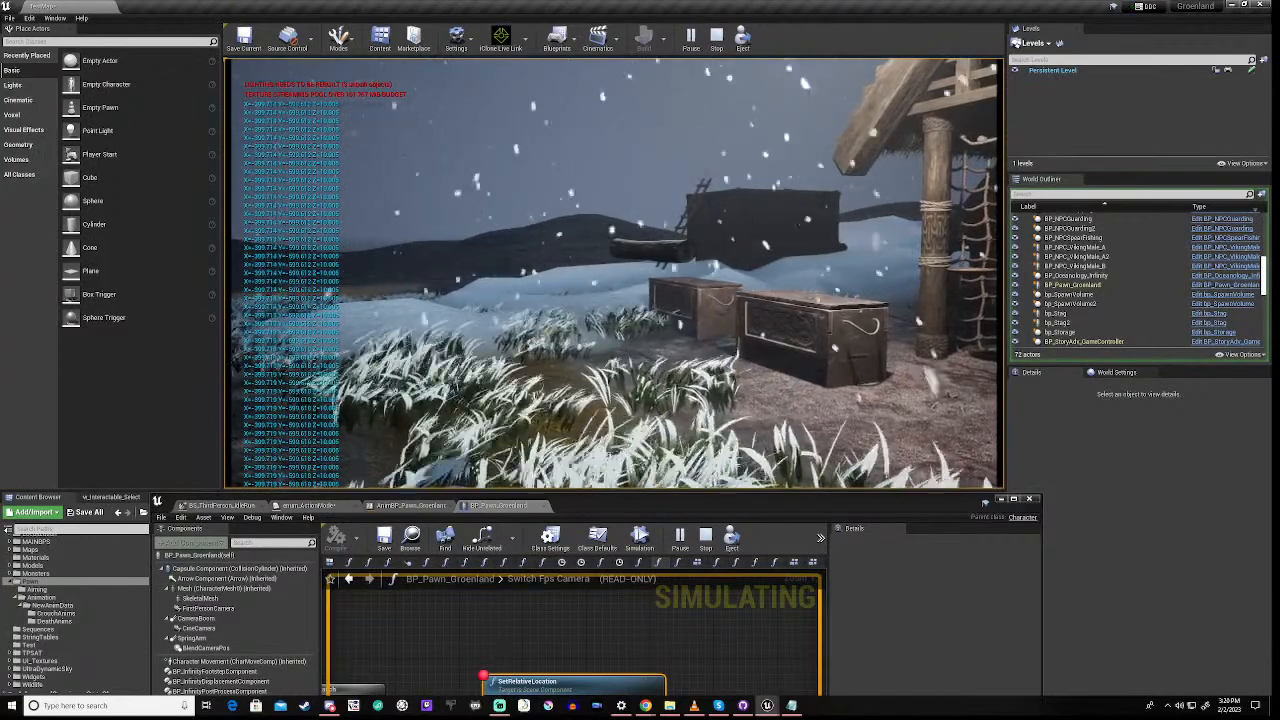
{"action": "key", "text": "Escape"}
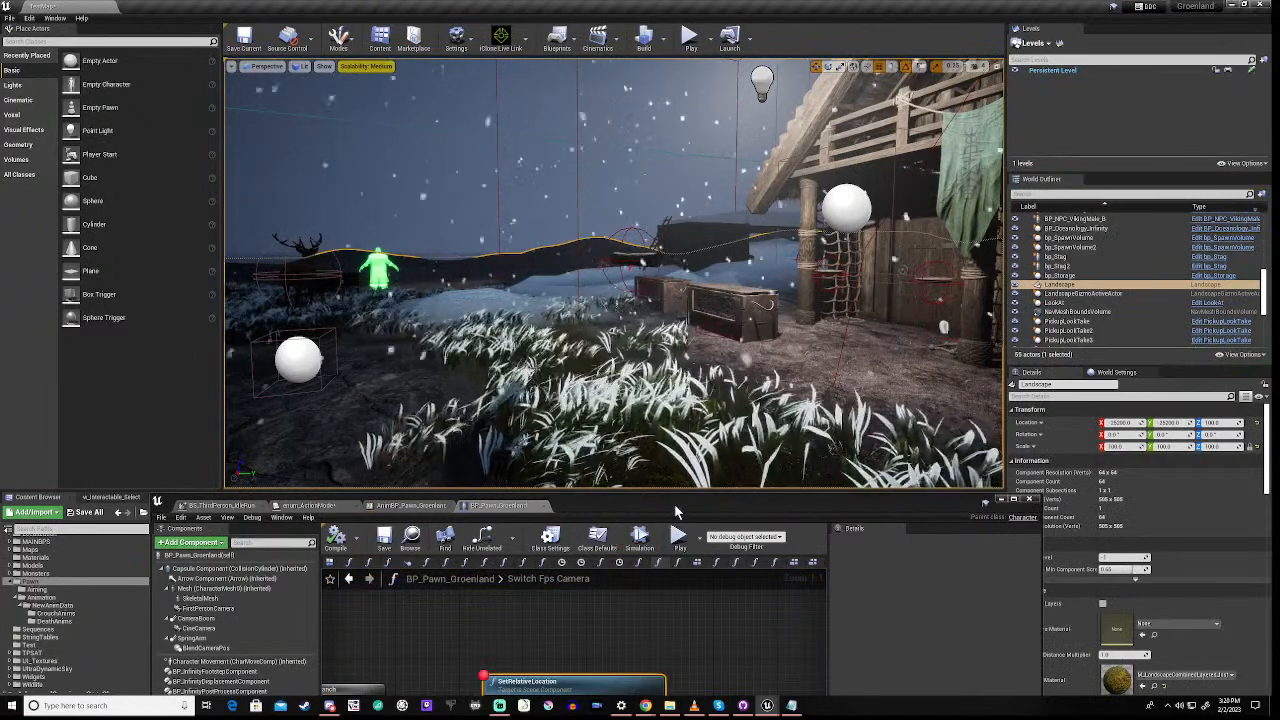
Review the Switch Fps Camera graph from the camera activation nodes through both SetRelativeLocation nodes, comparing their New Location values
{"action": "left_click_drag", "start_coordinate": [677, 507], "coordinate": [670, 277]}
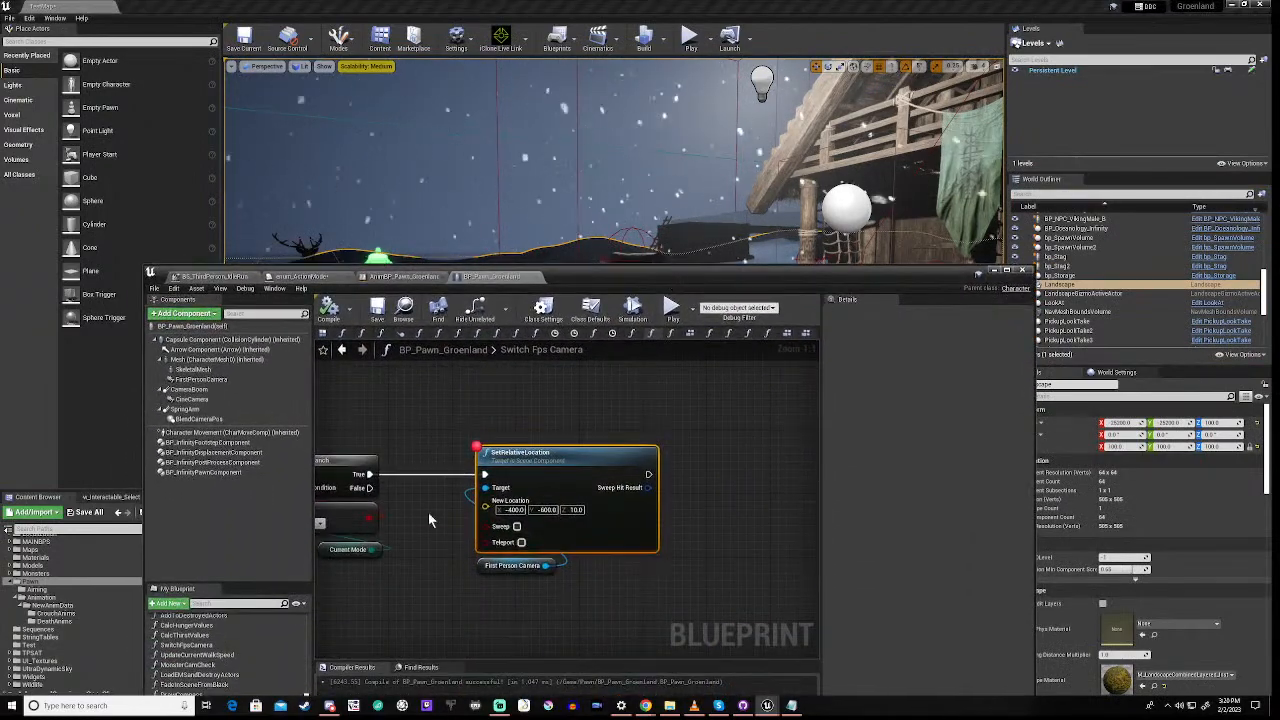
{"action": "right_click_drag", "start_coordinate": [427, 519], "coordinate": [1073, 463]}
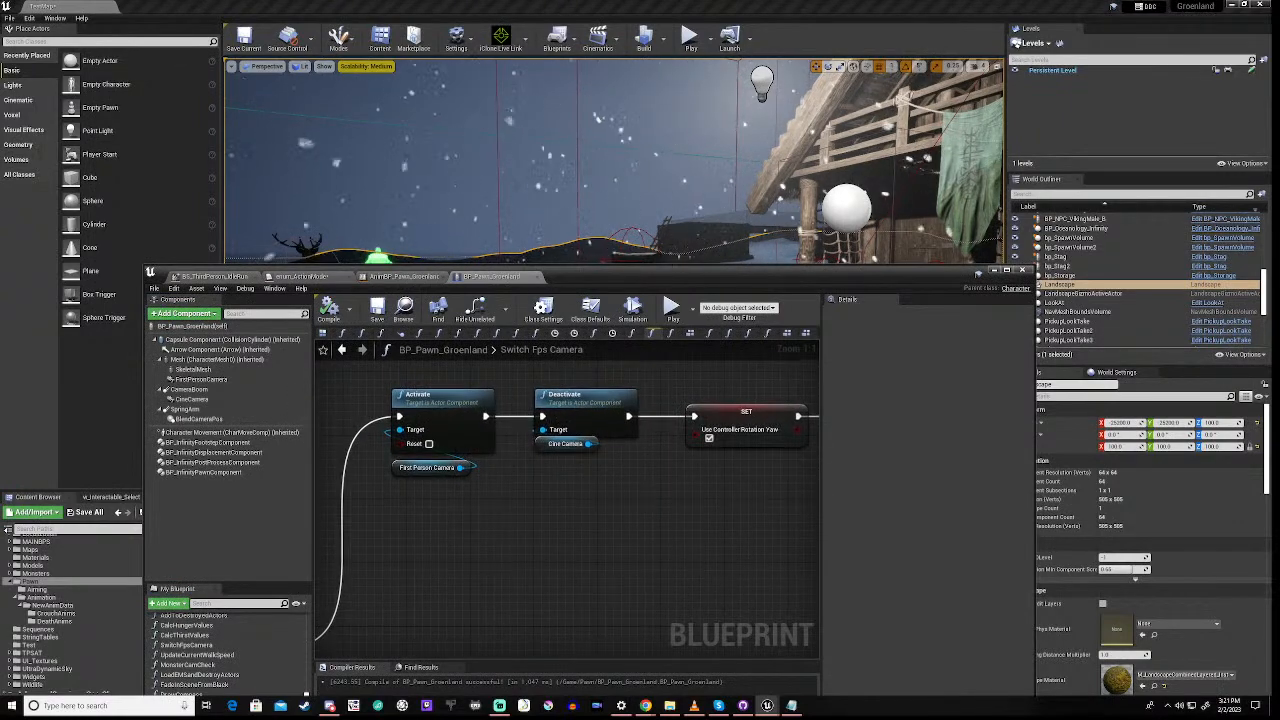
{"action": "right_click_drag", "start_coordinate": [1075, 462], "coordinate": [480, 486]}
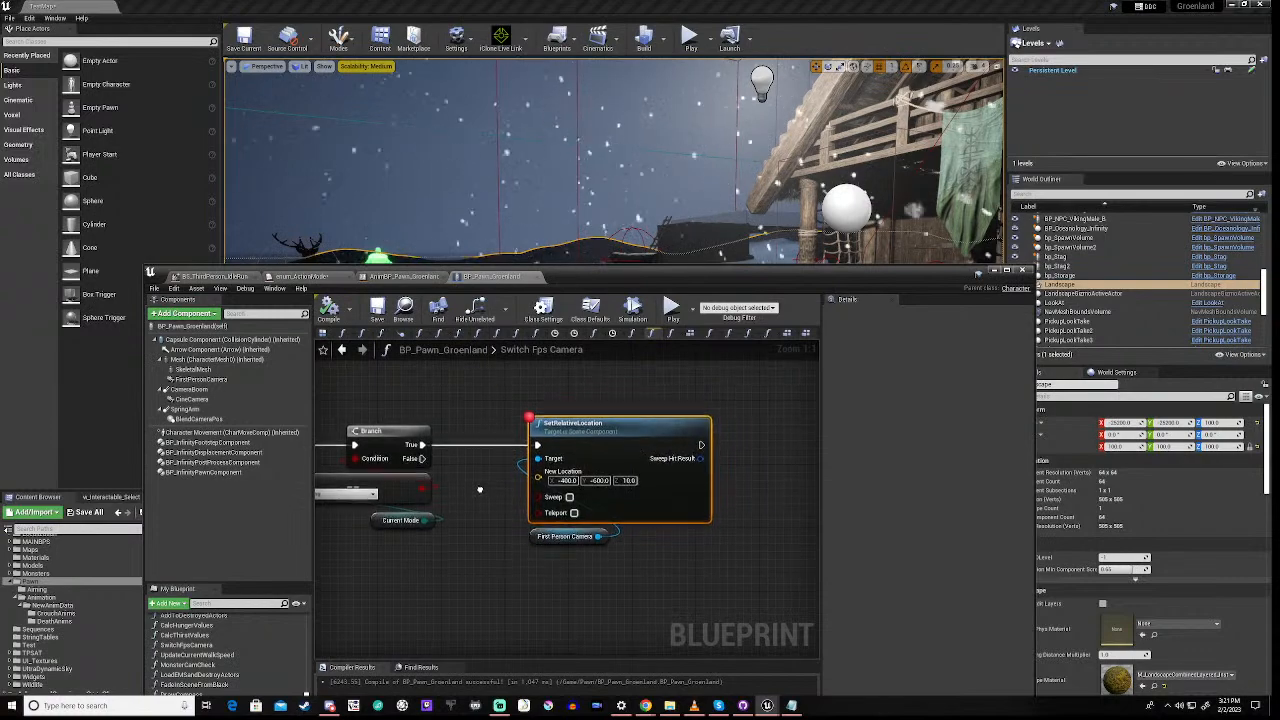
{"action": "right_click_drag", "start_coordinate": [480, 489], "coordinate": [673, 486]}
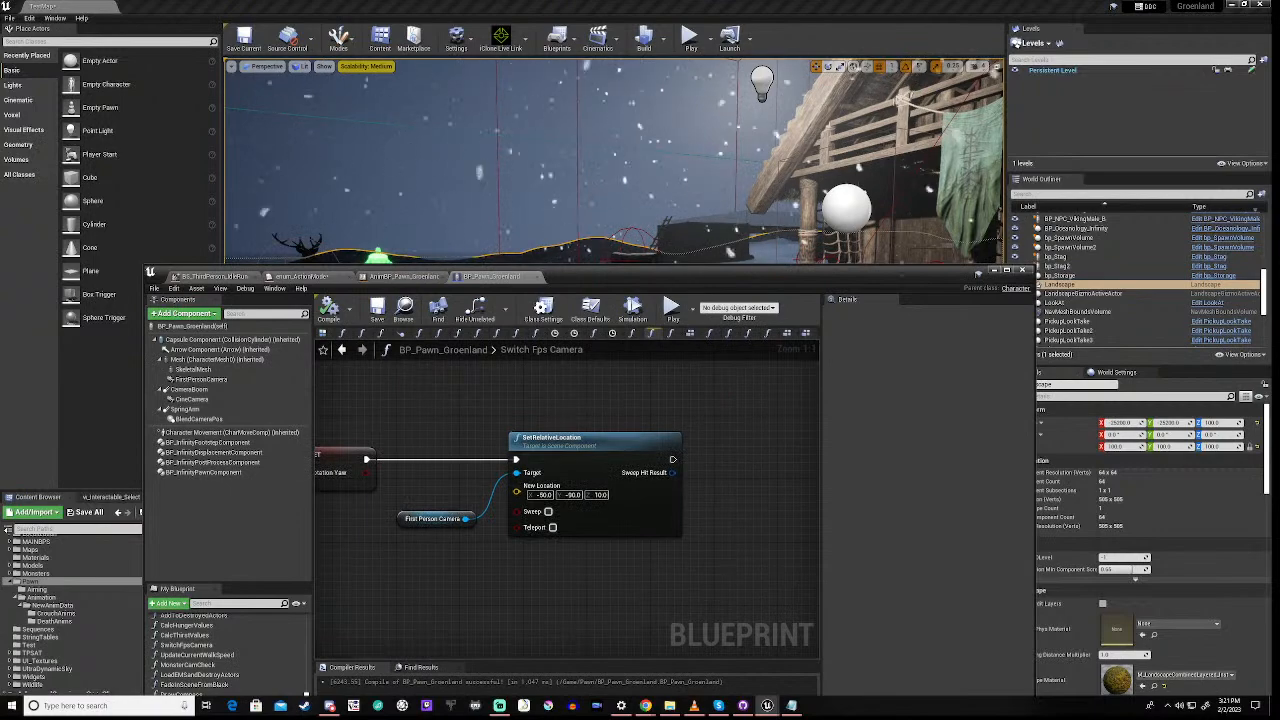
{"action": "right_click_drag", "start_coordinate": [600, 480], "coordinate": [479, 588]}
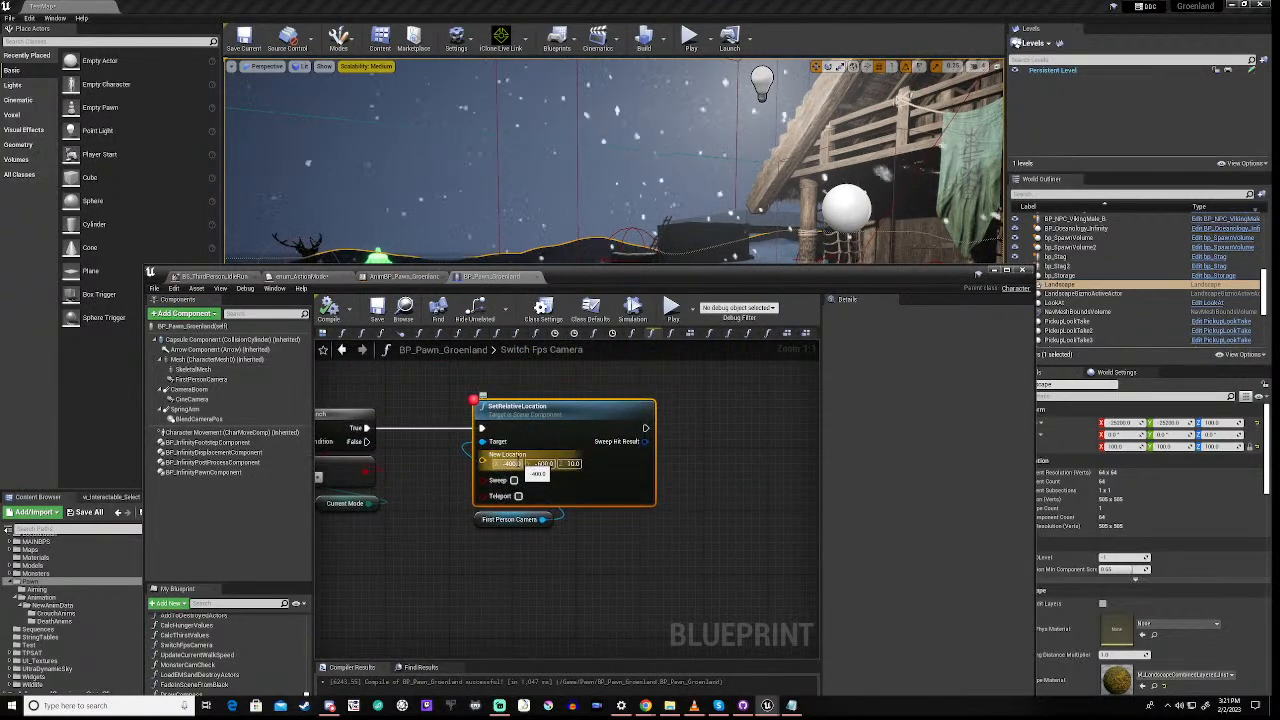
Set the crouching SetRelativeLocation node's New Location to X -50 and Y -90, and compile the blueprint
{"action": "type", "text": "-50"}
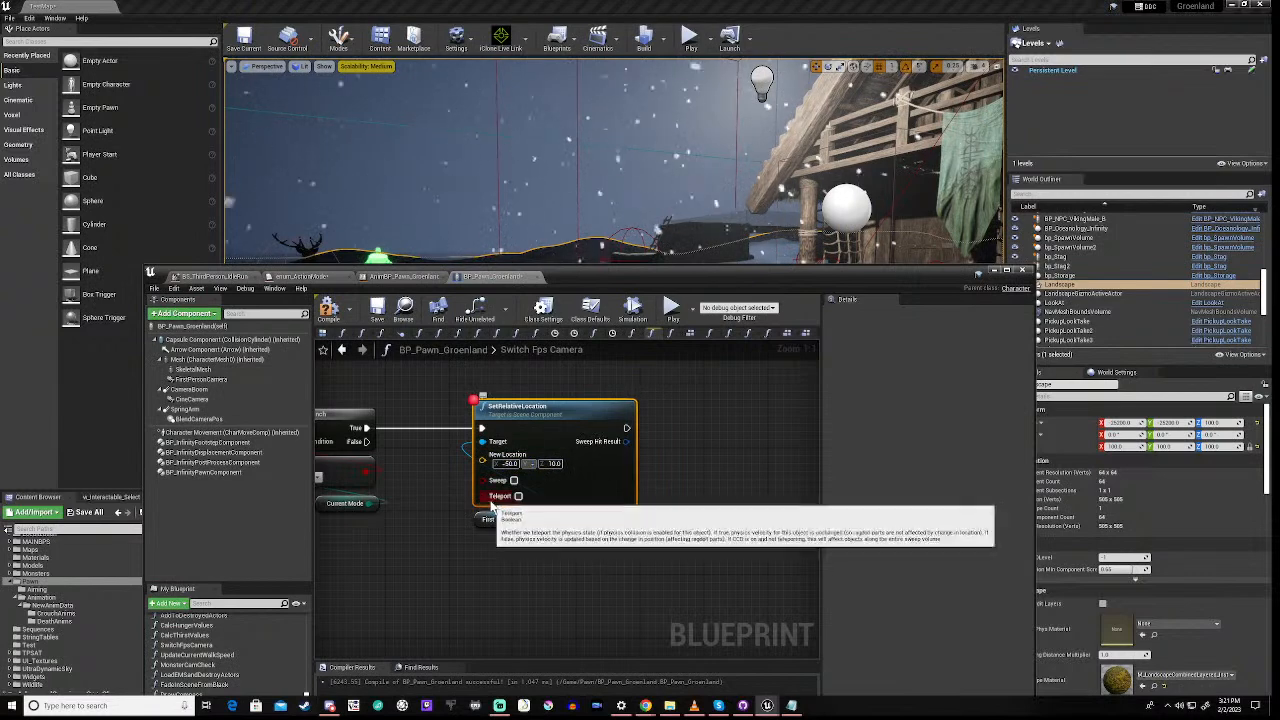
{"action": "type", "text": "-30"}
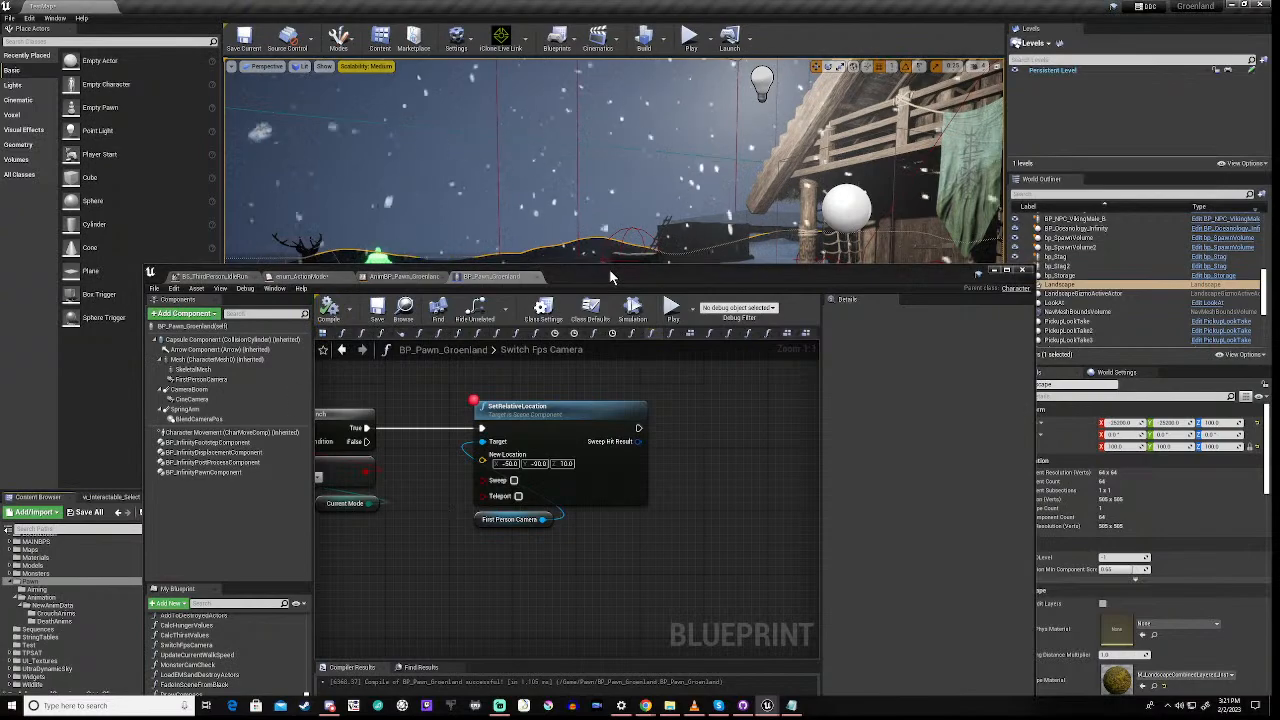
Play-test crouched aiming near the archery target, resume past the breakpoint, inspect the camera offset and printed location, and stop play
{"action": "left_click_drag", "start_coordinate": [609, 269], "coordinate": [607, 505]}
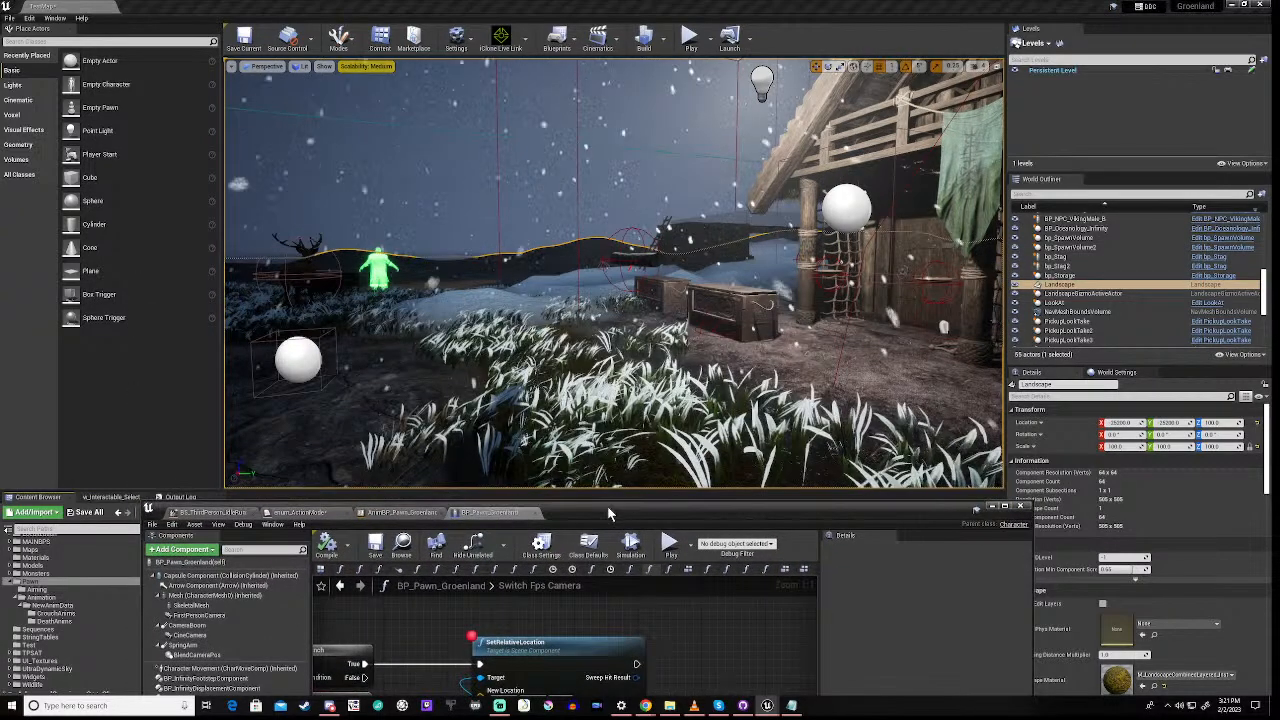
{"action": "left_click", "coordinate": [669, 558]}
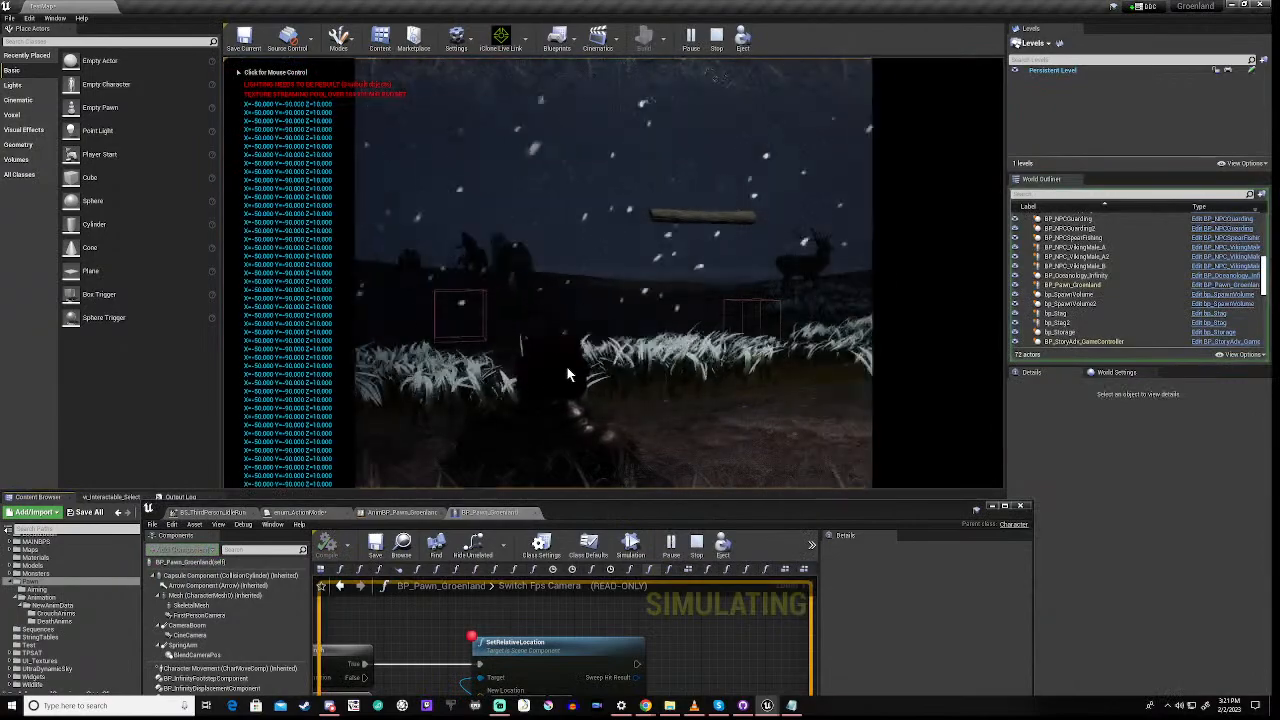
{"action": "left_click", "coordinate": [567, 367]}
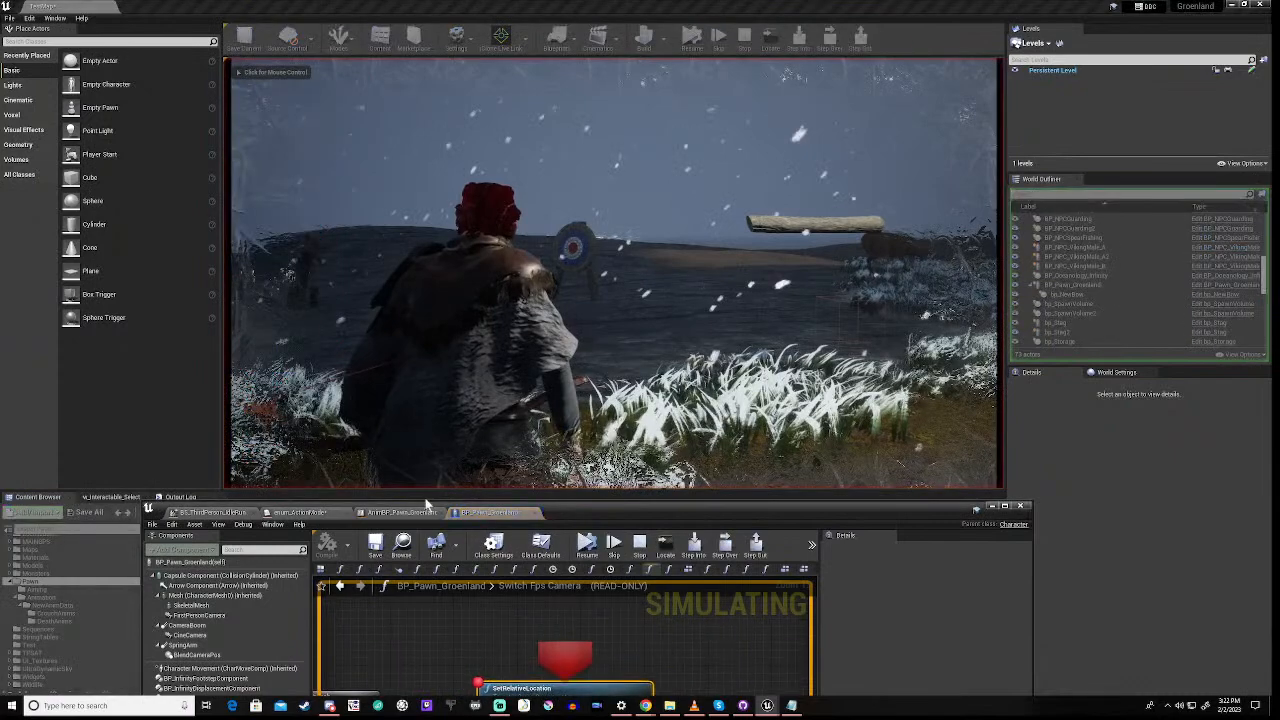
{"action": "left_click_drag", "start_coordinate": [591, 506], "coordinate": [671, 294]}
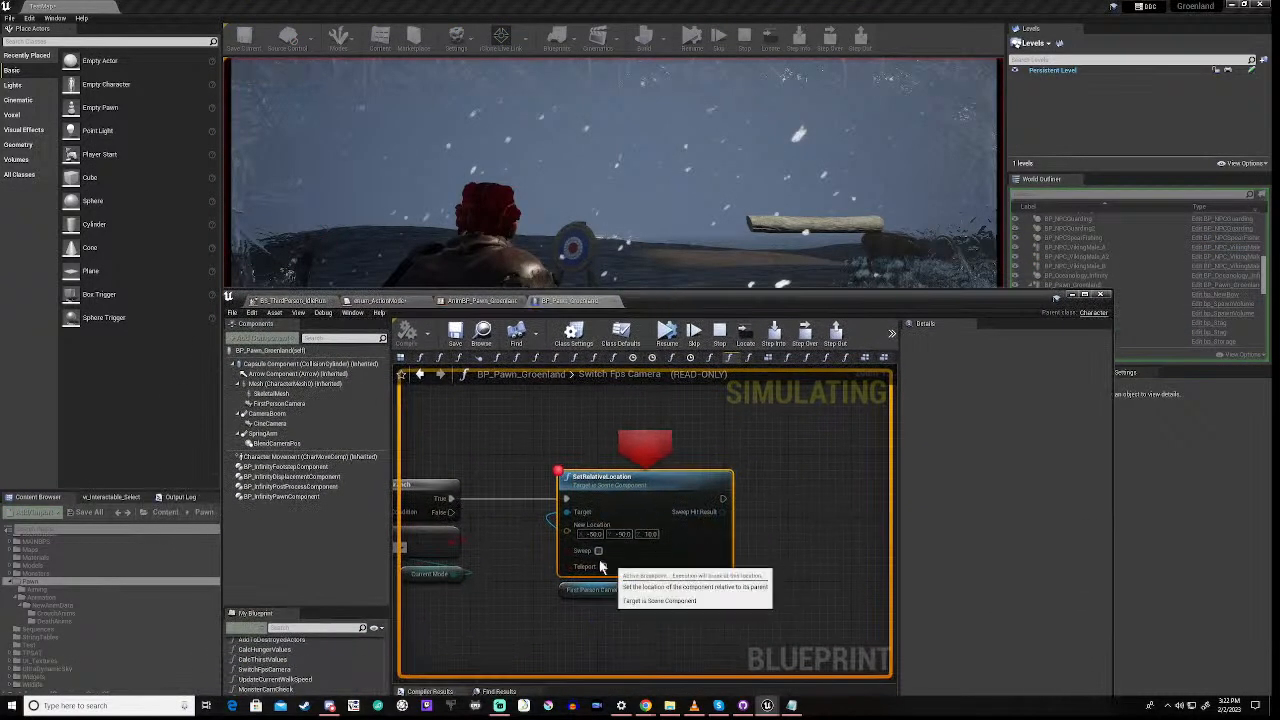
{"action": "right_click_drag", "start_coordinate": [525, 622], "coordinate": [486, 620]}
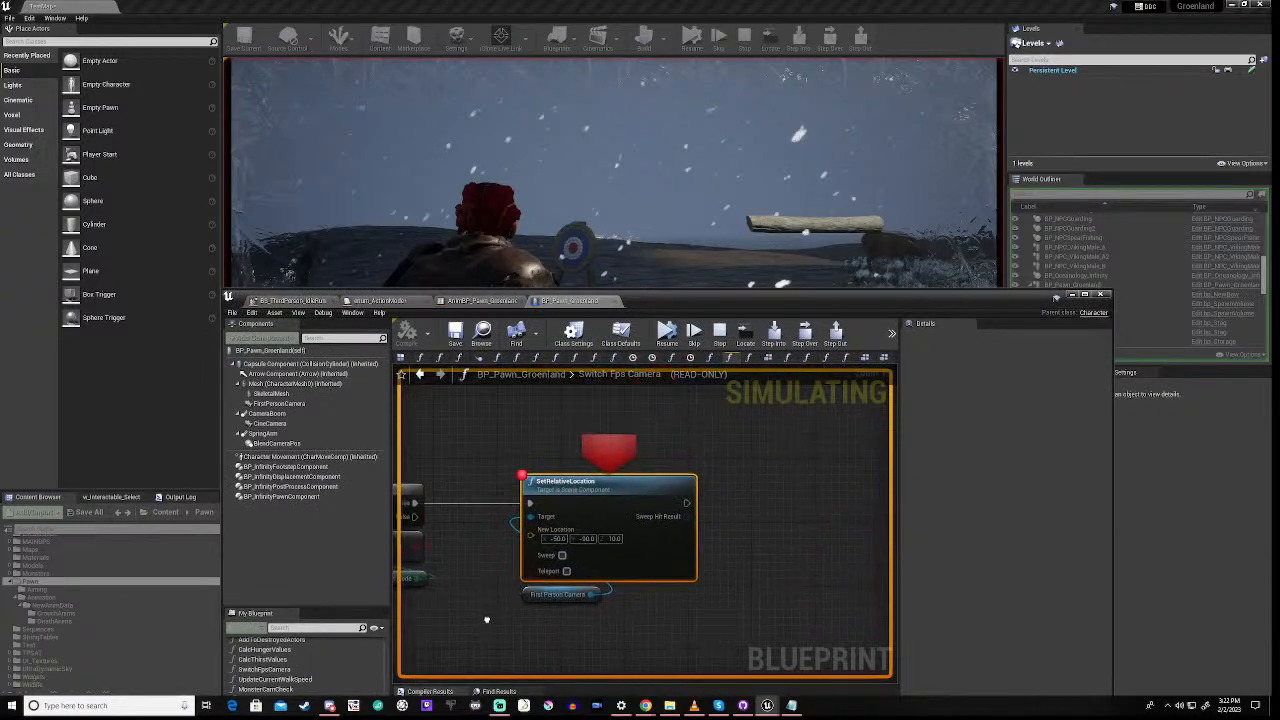
{"action": "left_click", "coordinate": [667, 336]}
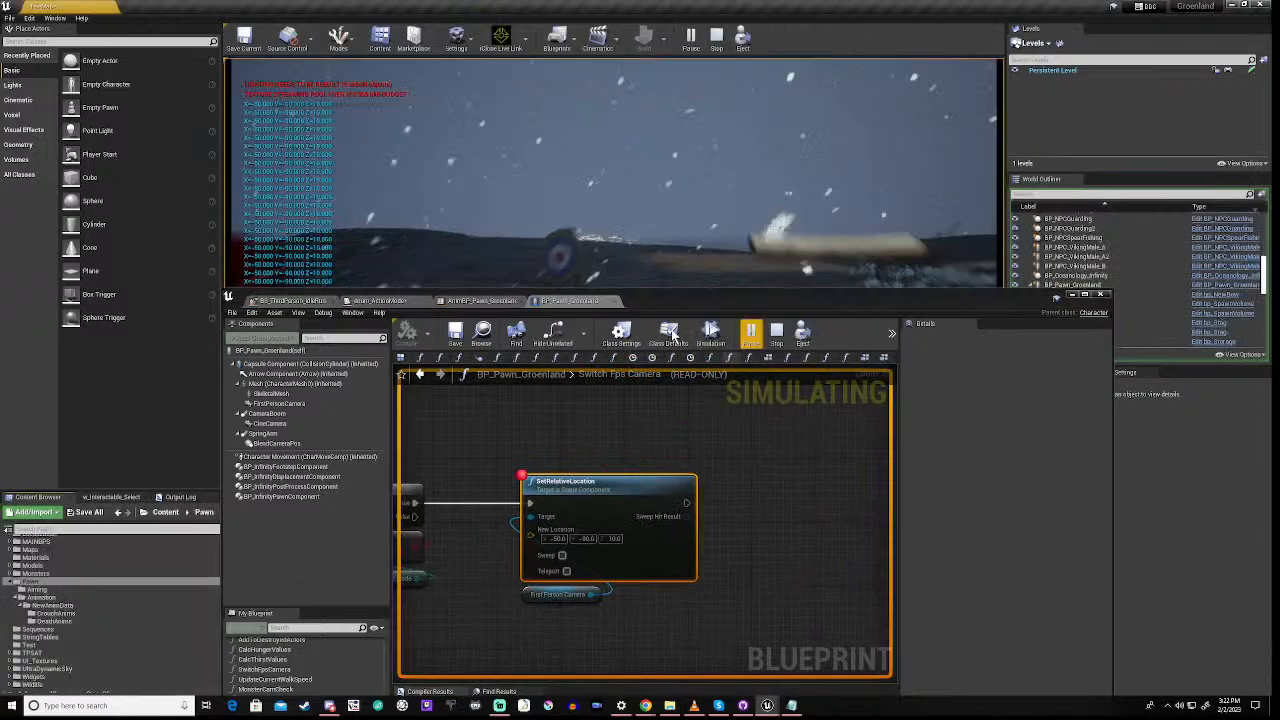
{"action": "left_click_drag", "start_coordinate": [683, 298], "coordinate": [651, 583]}
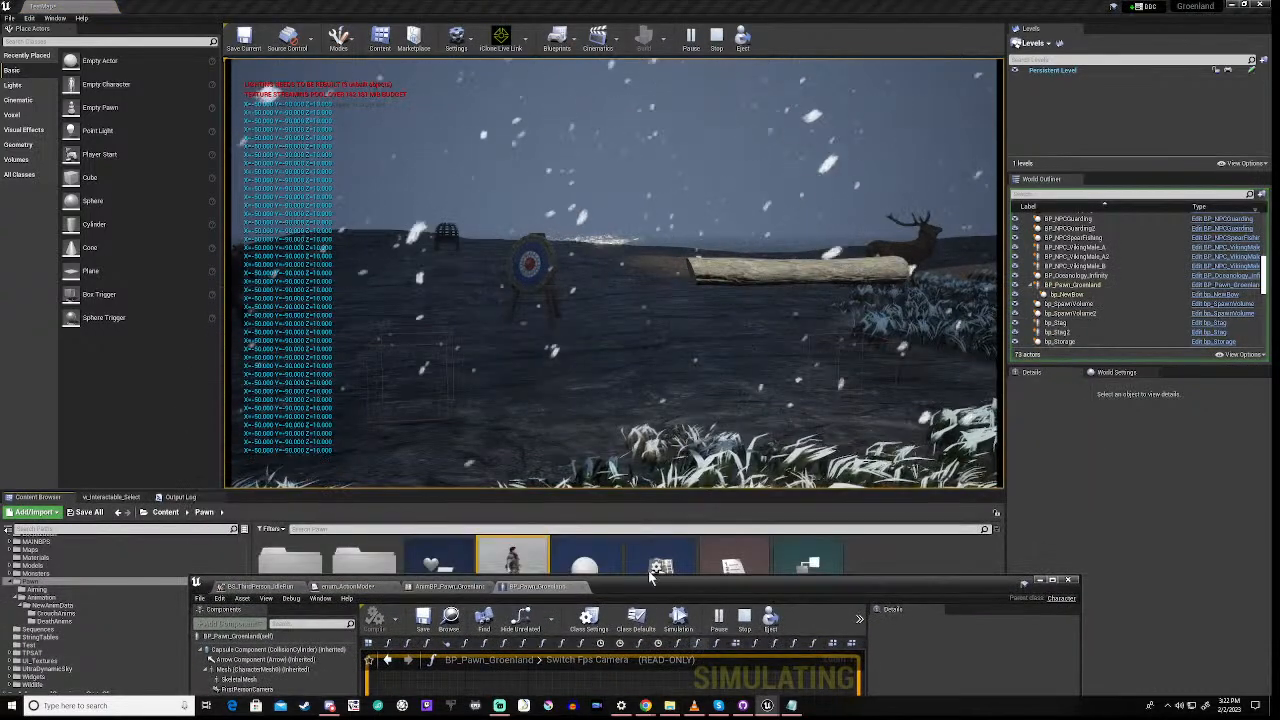
{"action": "left_click", "coordinate": [542, 388]}
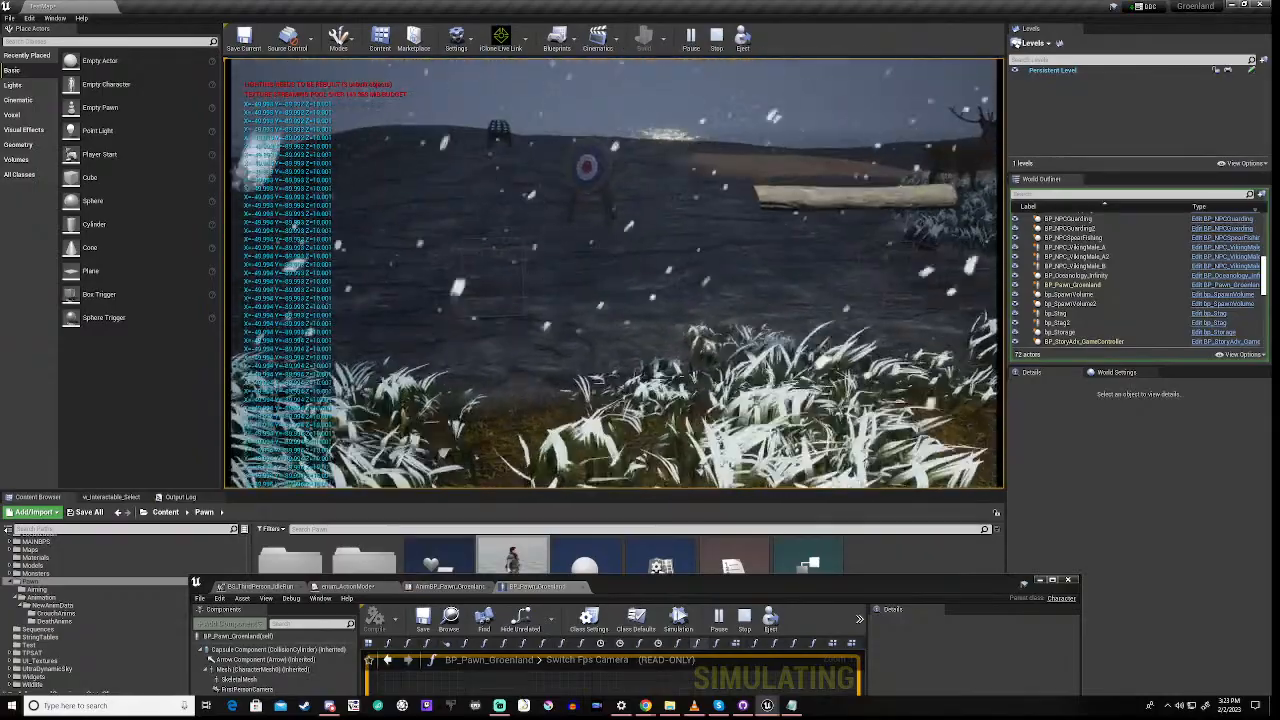
{"action": "key", "text": "Escape"}
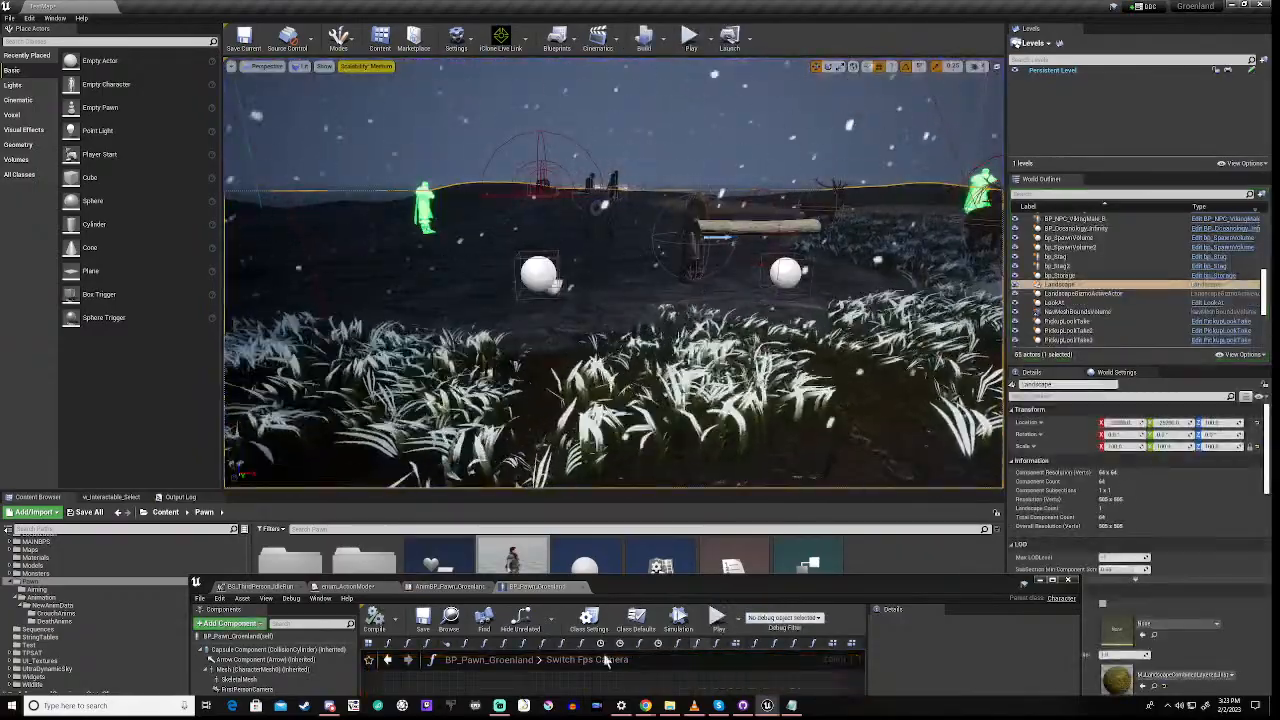
Examine the survival animation blueprint's AnimGraph from the bone transforms and Right hand IK through the Blend Poses by bool nodes and their aiming condition
{"action": "left_click_drag", "start_coordinate": [681, 582], "coordinate": [701, 172]}
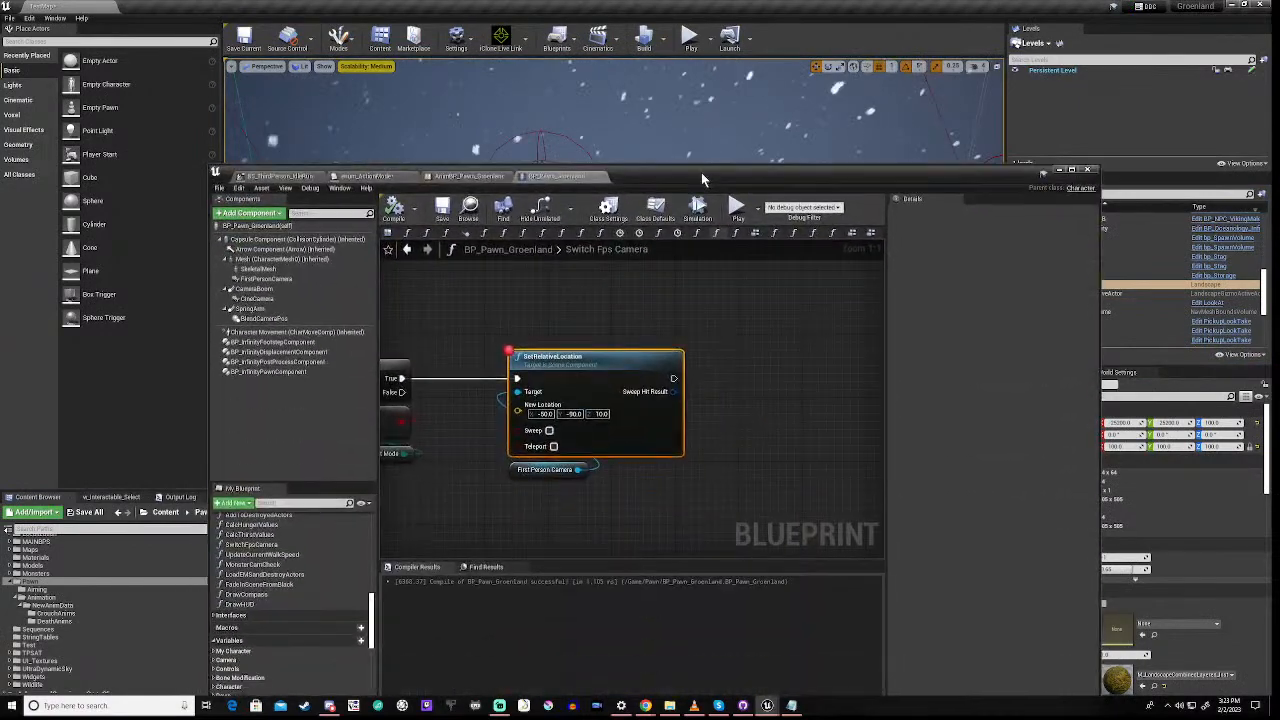
{"action": "left_click", "coordinate": [461, 180]}
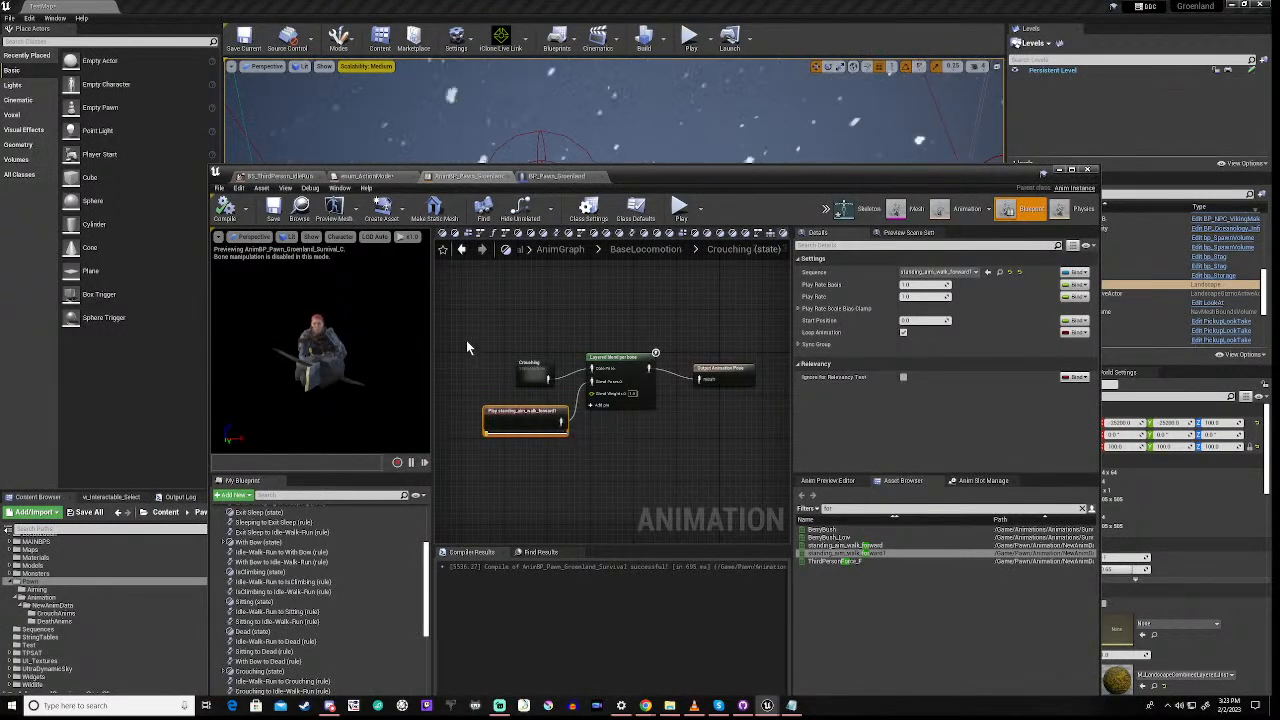
{"action": "left_click", "coordinate": [564, 253]}
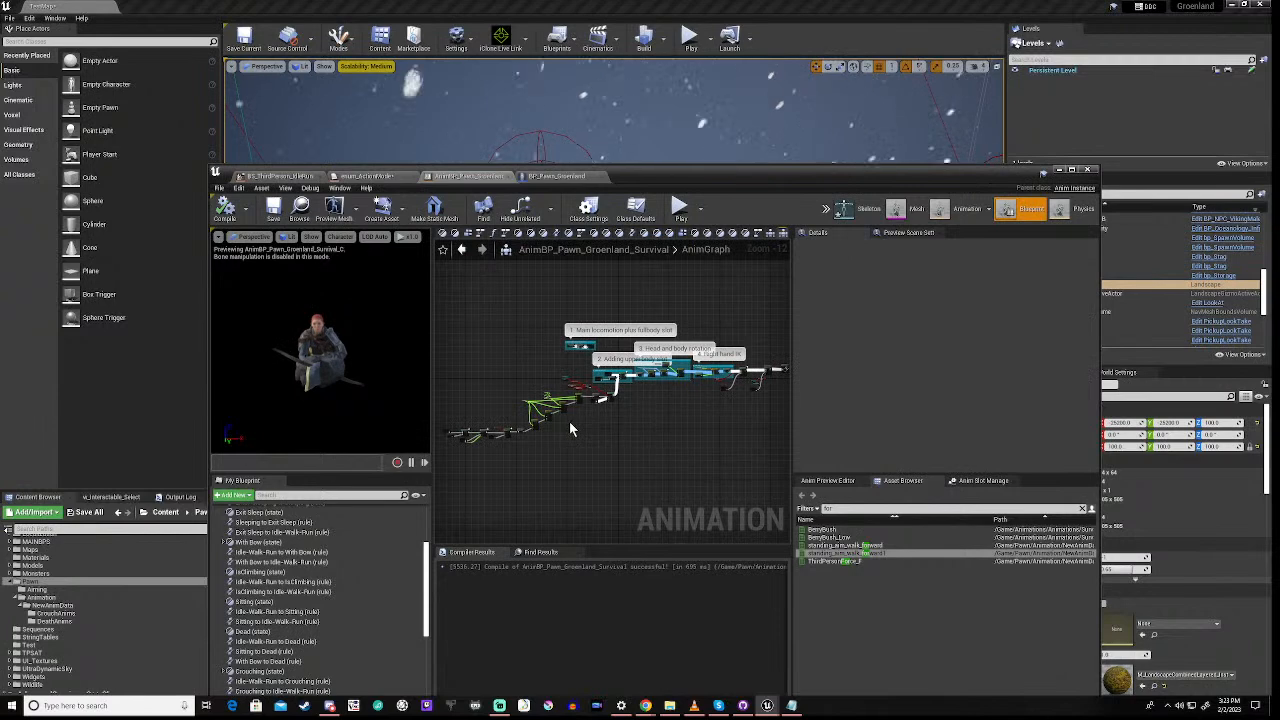
{"action": "scroll", "coordinate": [575, 412], "scroll_direction": "up", "scroll_amount": 8}
{"action": "scroll", "coordinate": [584, 403], "scroll_direction": "up", "scroll_amount": 3}
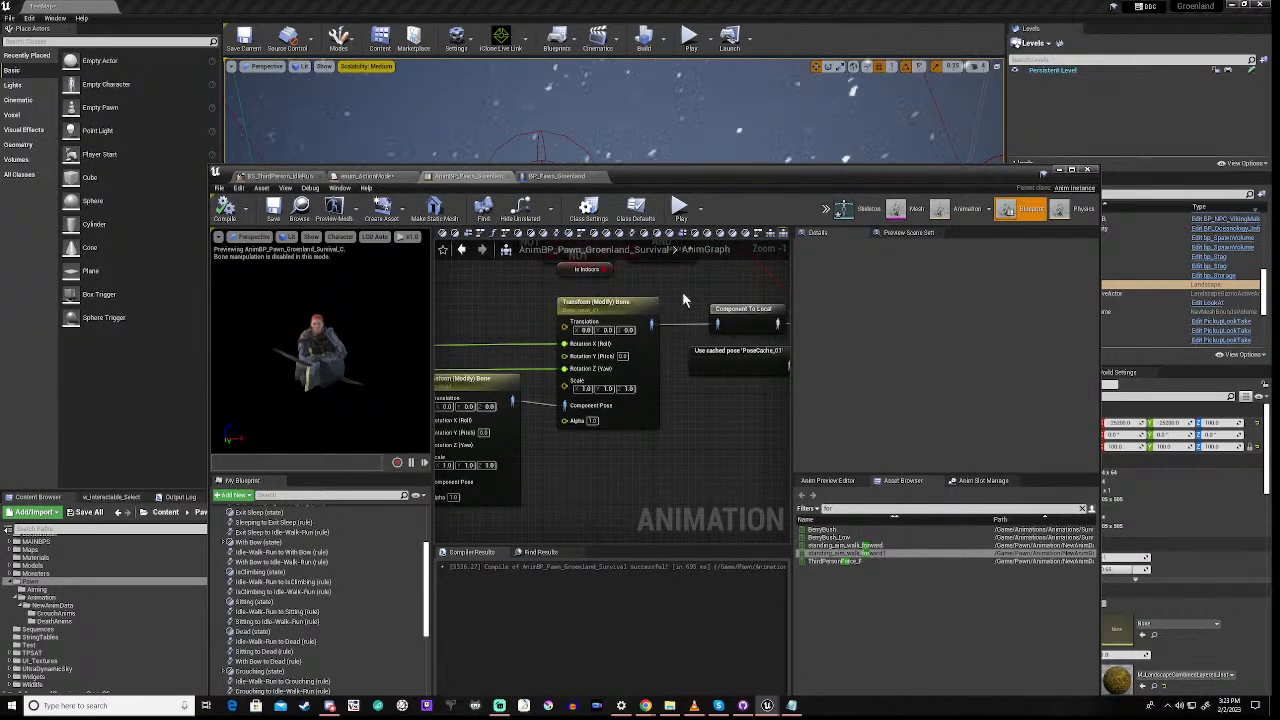
{"action": "right_click_drag", "start_coordinate": [683, 294], "coordinate": [436, 499]}
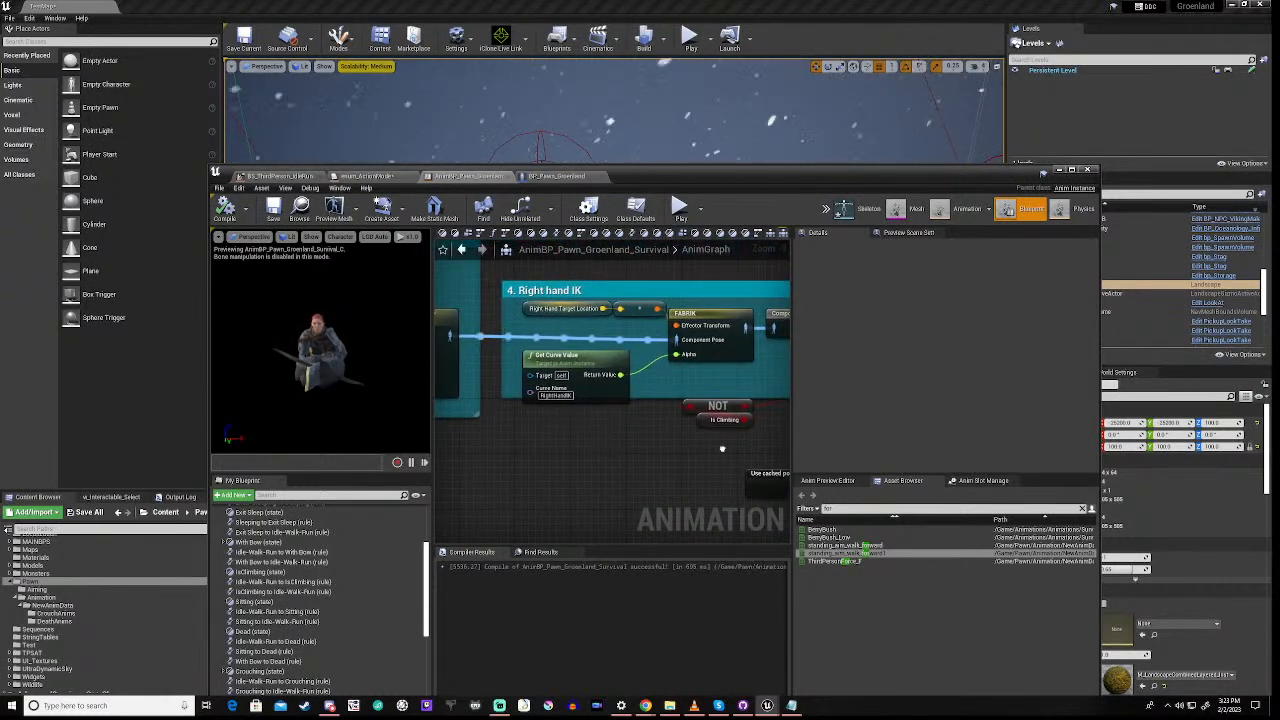
{"action": "right_click_drag", "start_coordinate": [722, 448], "coordinate": [436, 461]}
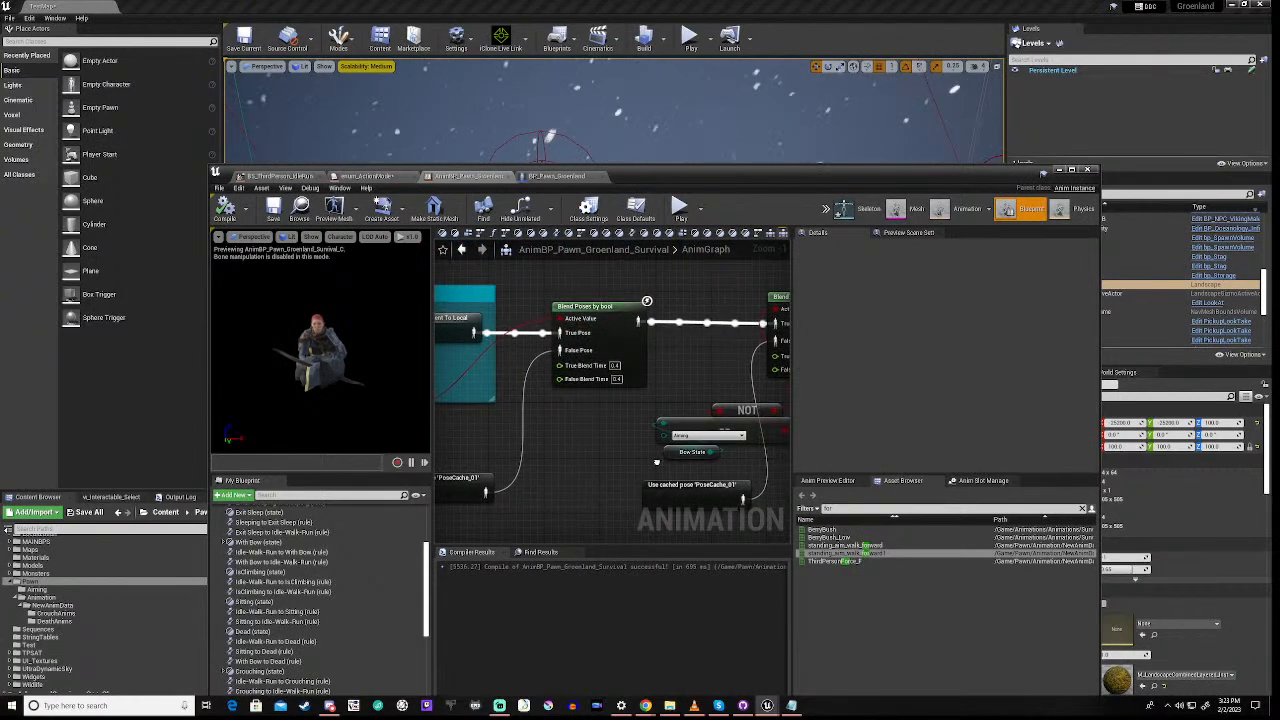
{"action": "right_click_drag", "start_coordinate": [656, 462], "coordinate": [545, 366]}
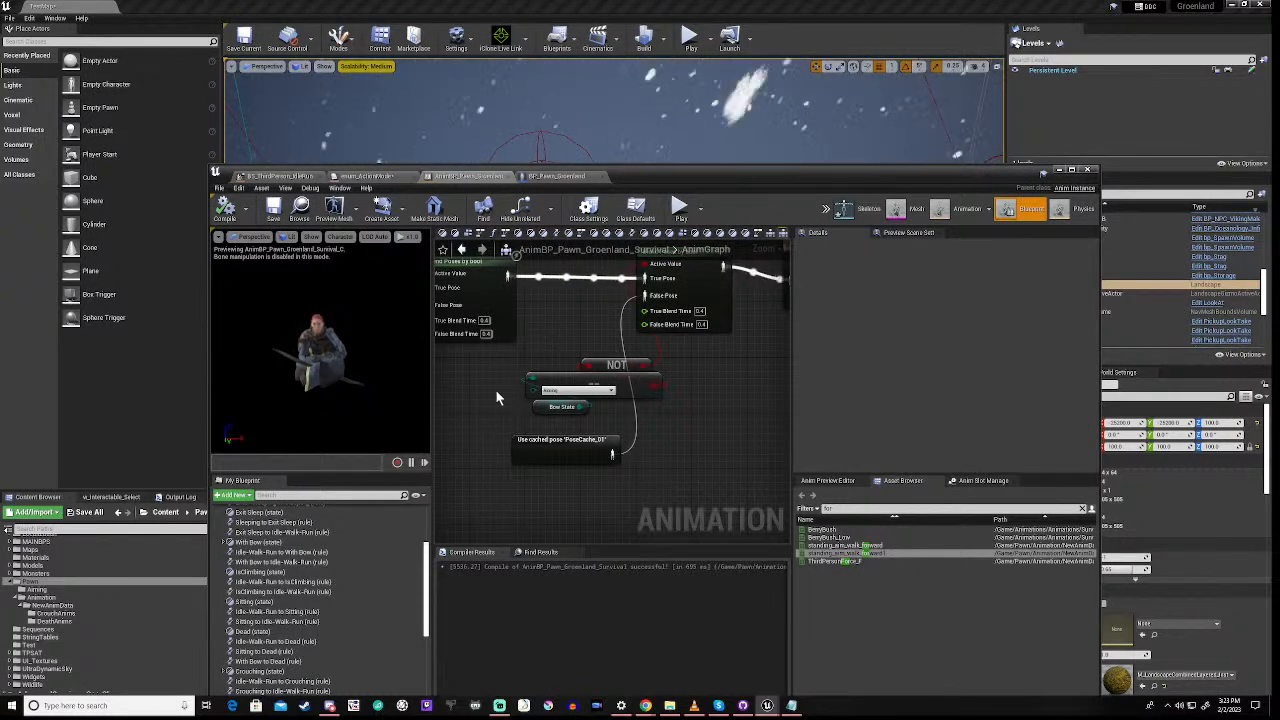
{"action": "right_click_drag", "start_coordinate": [496, 390], "coordinate": [510, 421]}
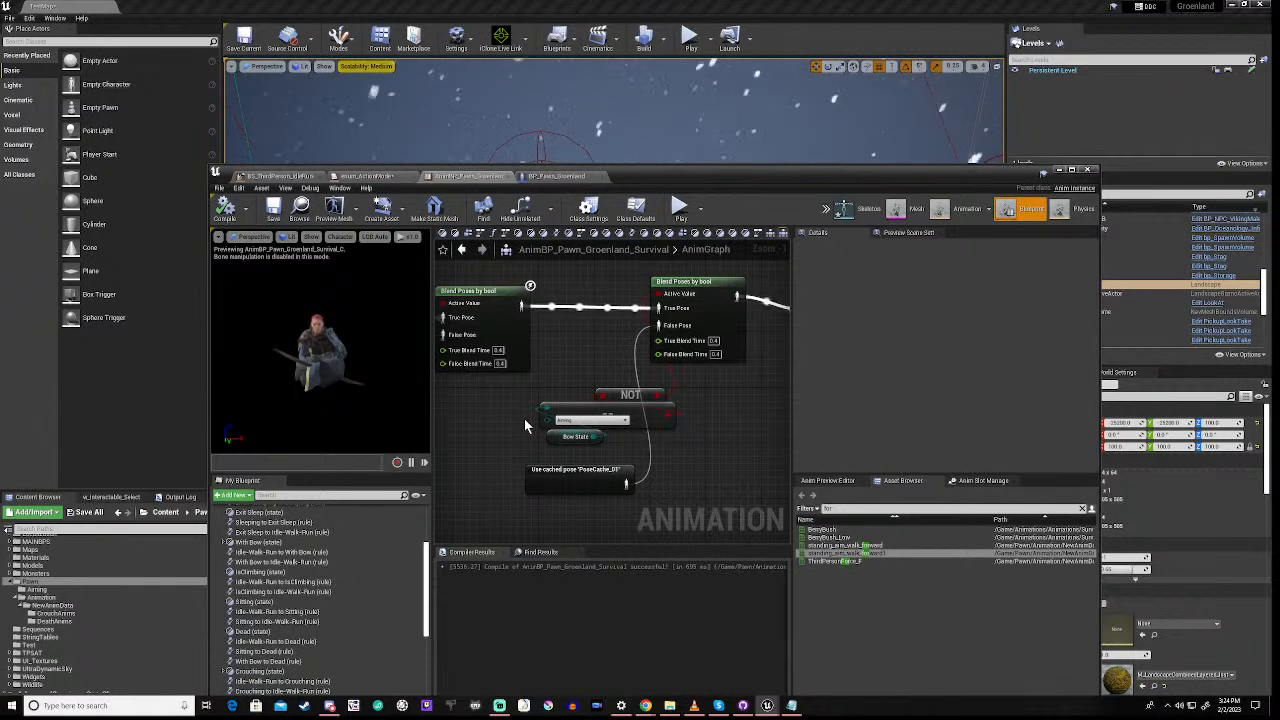
{"action": "right_click_drag", "start_coordinate": [524, 419], "coordinate": [587, 421]}
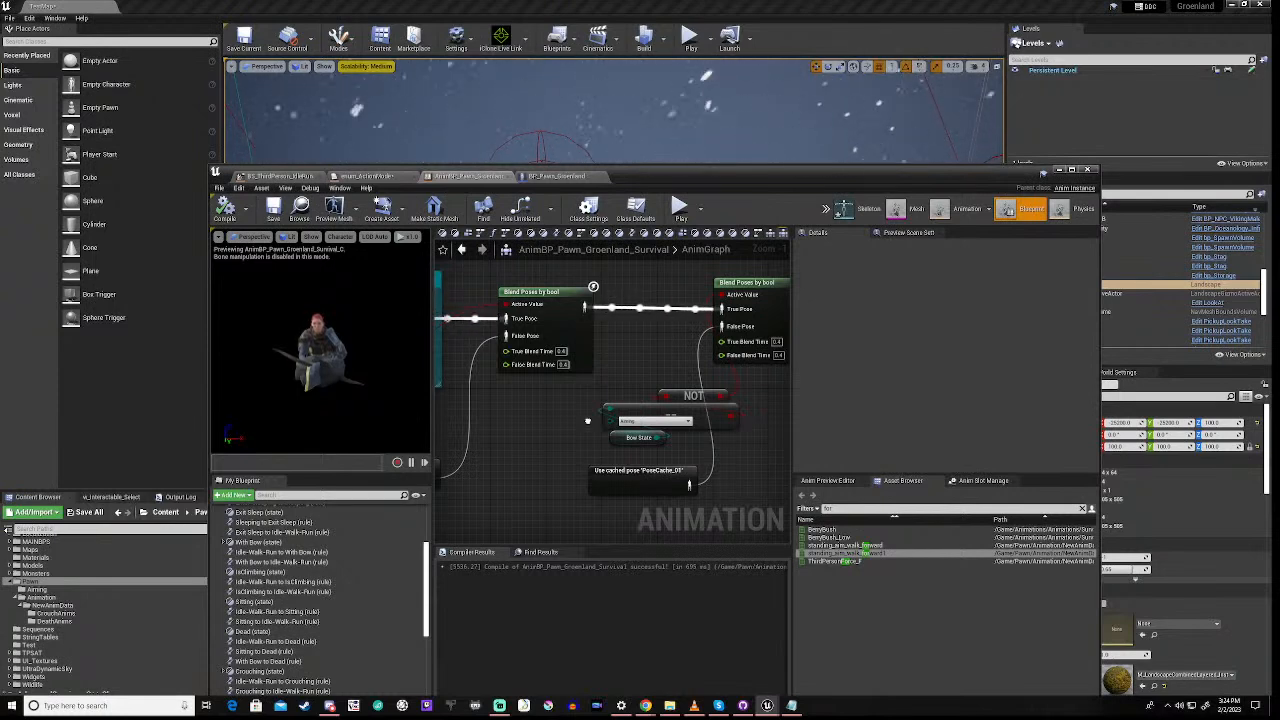
{"action": "right_click_drag", "start_coordinate": [587, 421], "coordinate": [478, 440]}
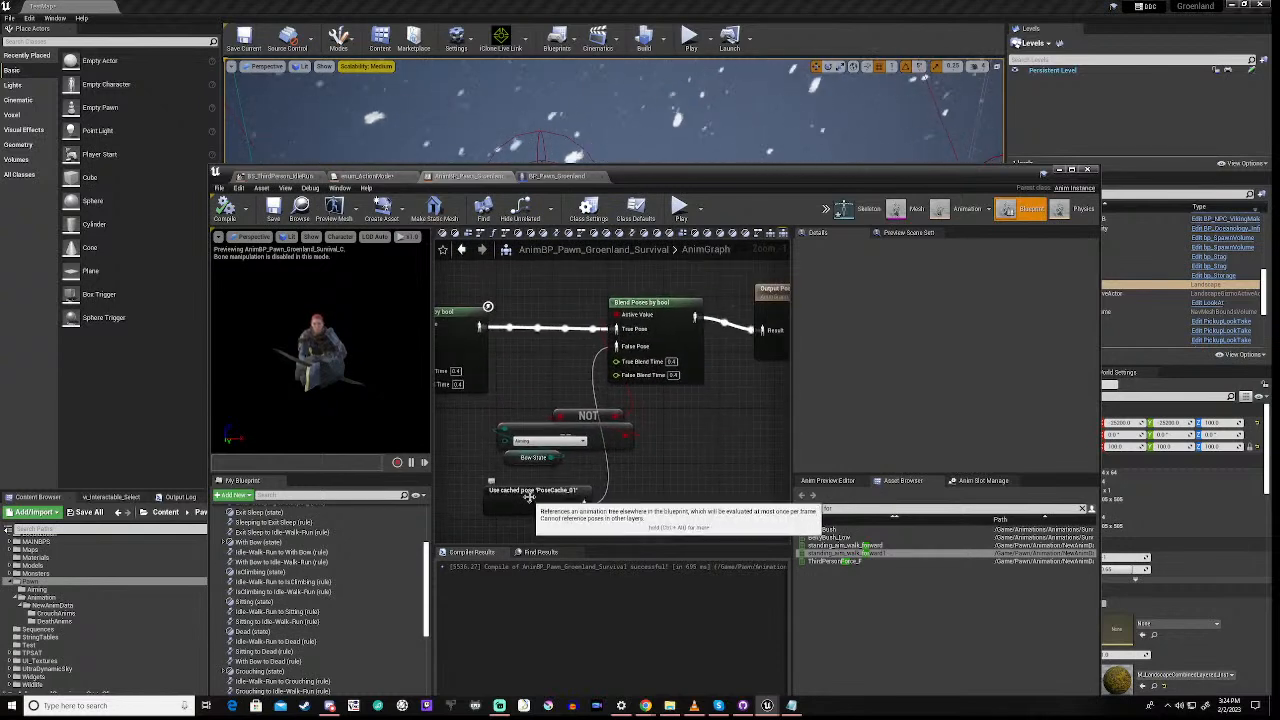
Move the final PoseCache_01 node and the Output Pose node farther from the last Blend Poses by bool node
{"action": "left_click_drag", "start_coordinate": [528, 497], "coordinate": [495, 503]}
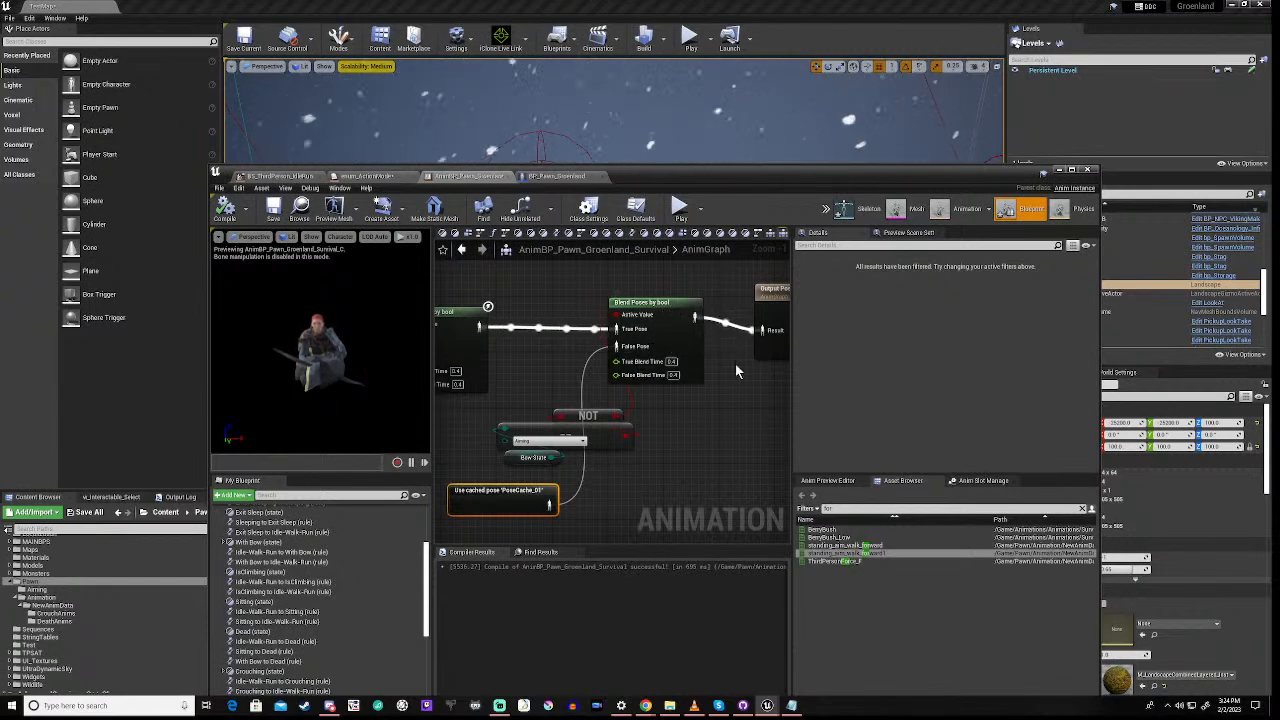
{"action": "right_click_drag", "start_coordinate": [737, 371], "coordinate": [630, 426]}
{"action": "left_click_drag", "start_coordinate": [708, 336], "coordinate": [761, 325]}
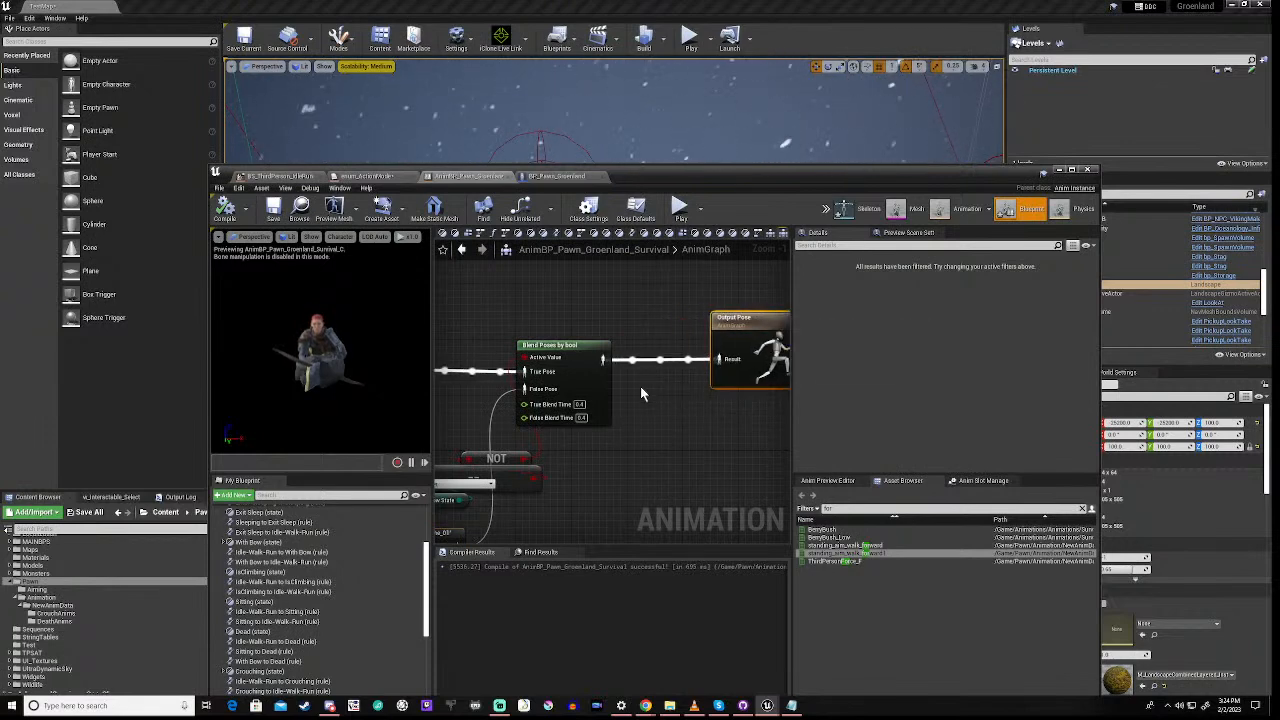
{"action": "right_click_drag", "start_coordinate": [639, 410], "coordinate": [746, 405]}
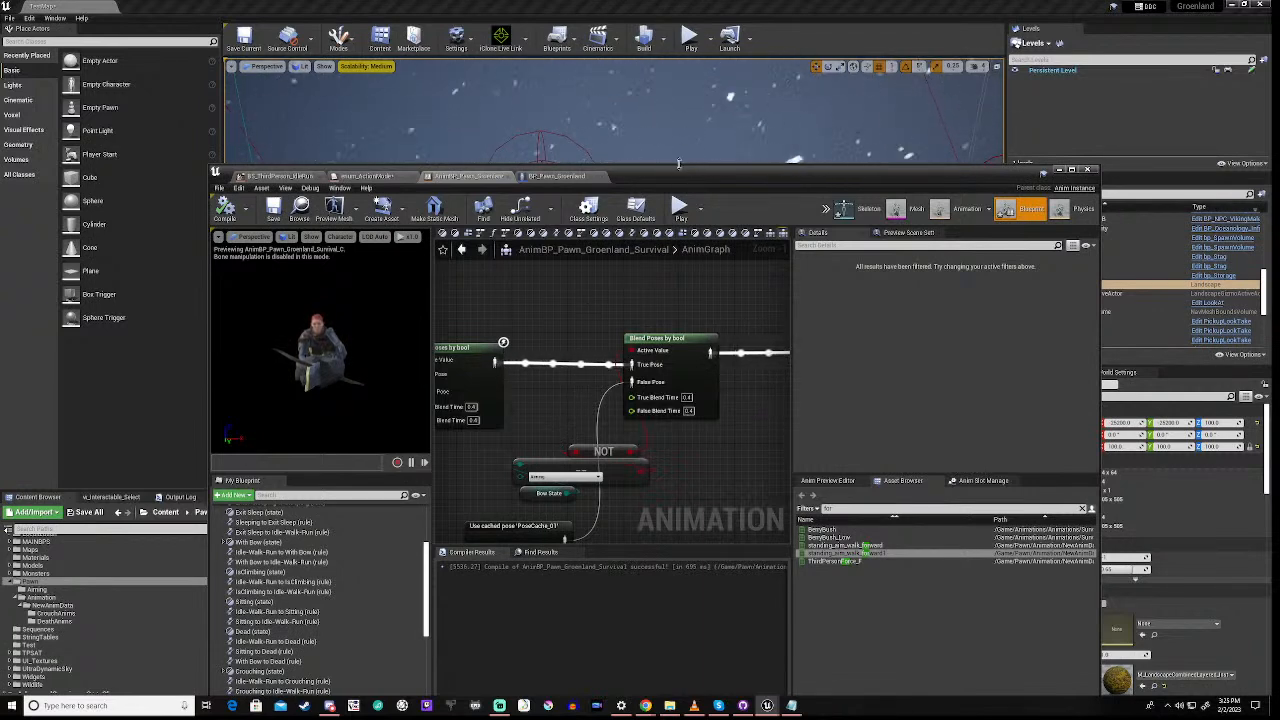
Play the level with the bow drawn, switch the camera while aiming, resume past the breakpoint, compare crouched and standing views, and stop play
{"action": "left_click_drag", "start_coordinate": [676, 173], "coordinate": [657, 502]}
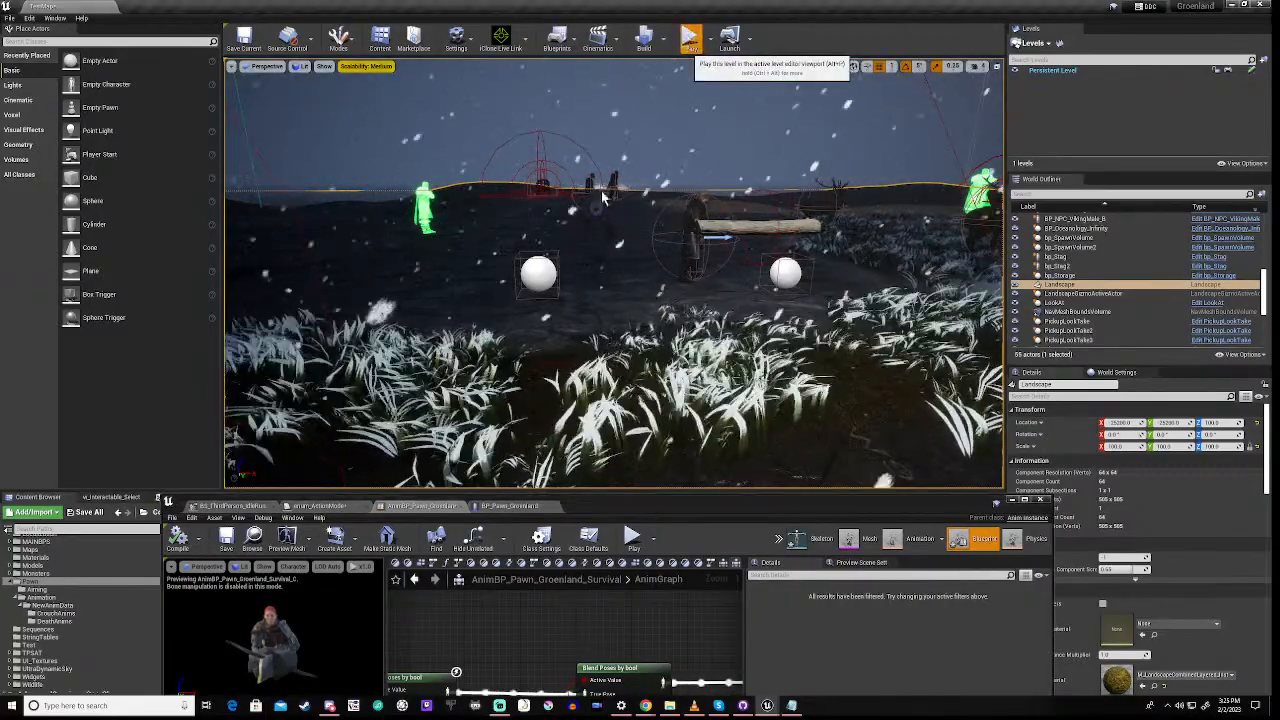
{"action": "left_click", "coordinate": [689, 38]}
{"action": "left_click", "coordinate": [609, 297]}
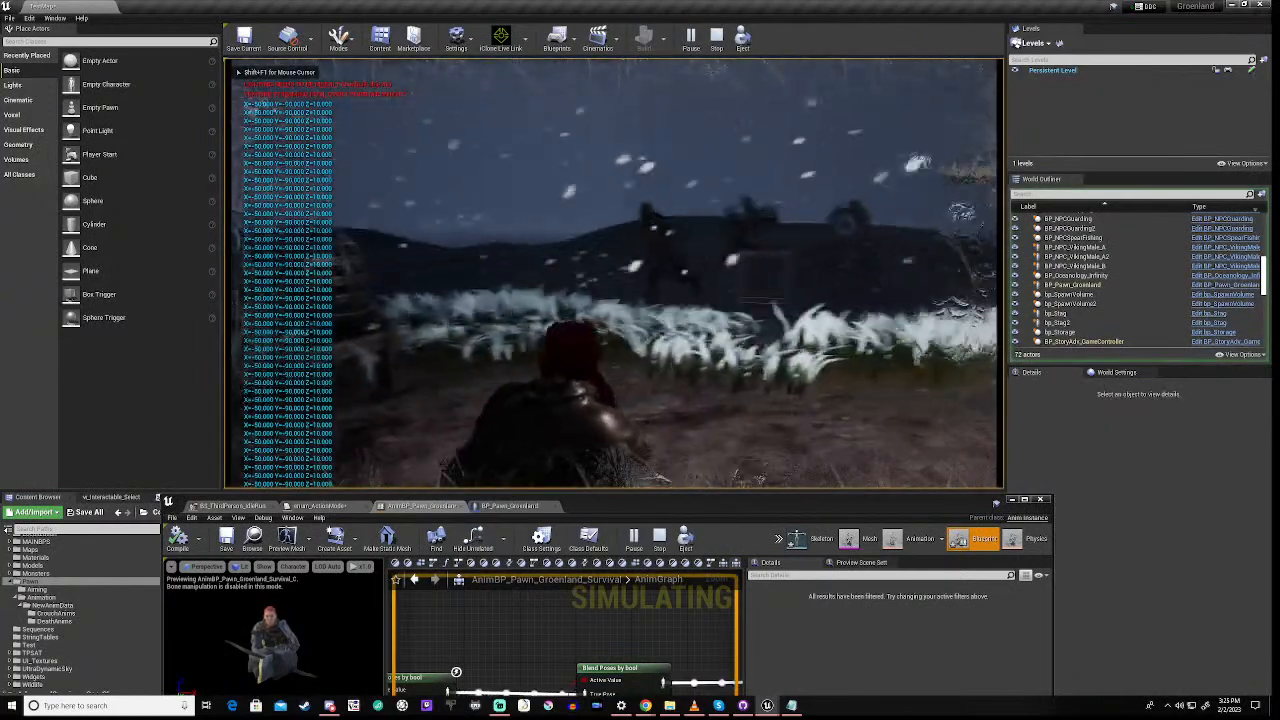
{"action": "key", "text": "w"}
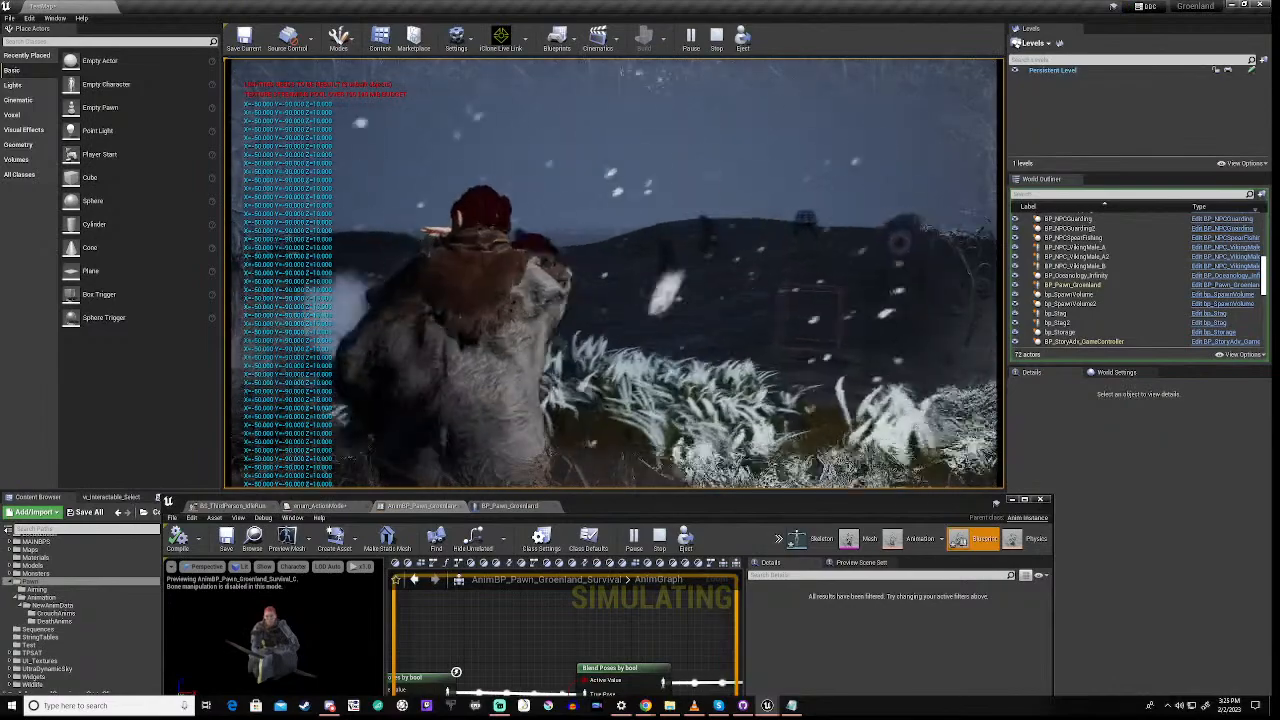
{"action": "key", "text": "1"}
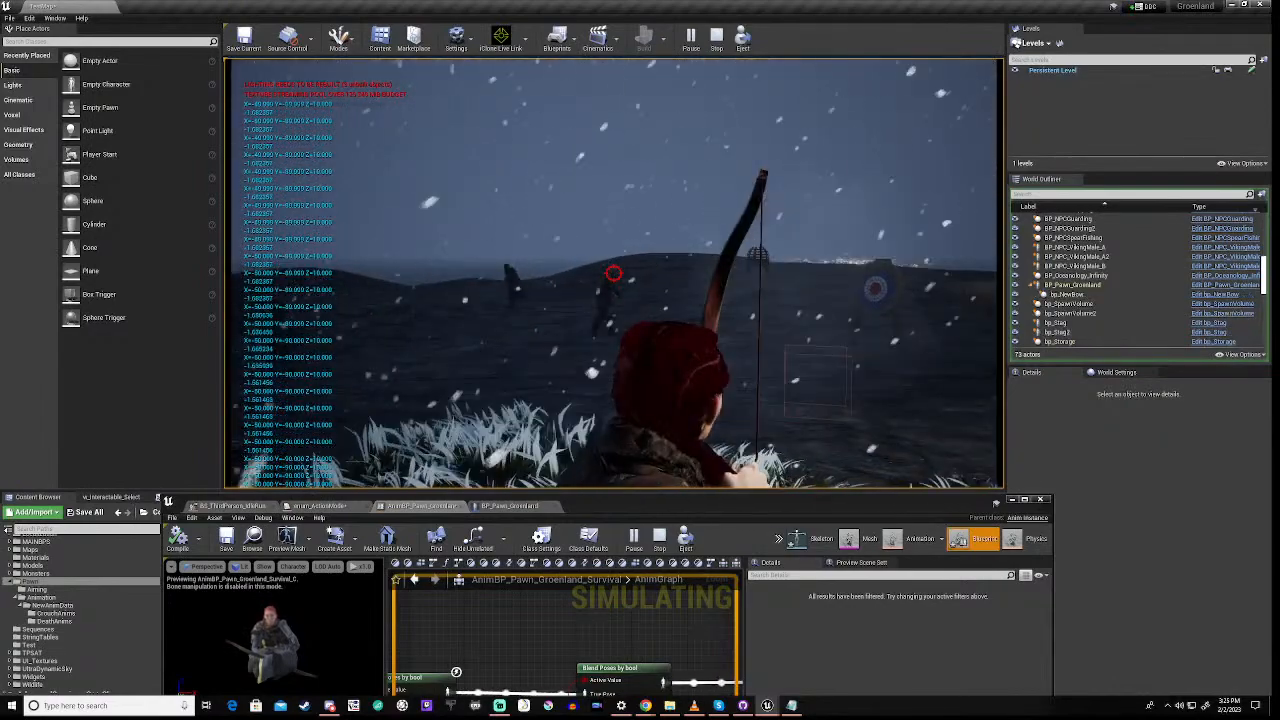
{"action": "key", "text": "v"}
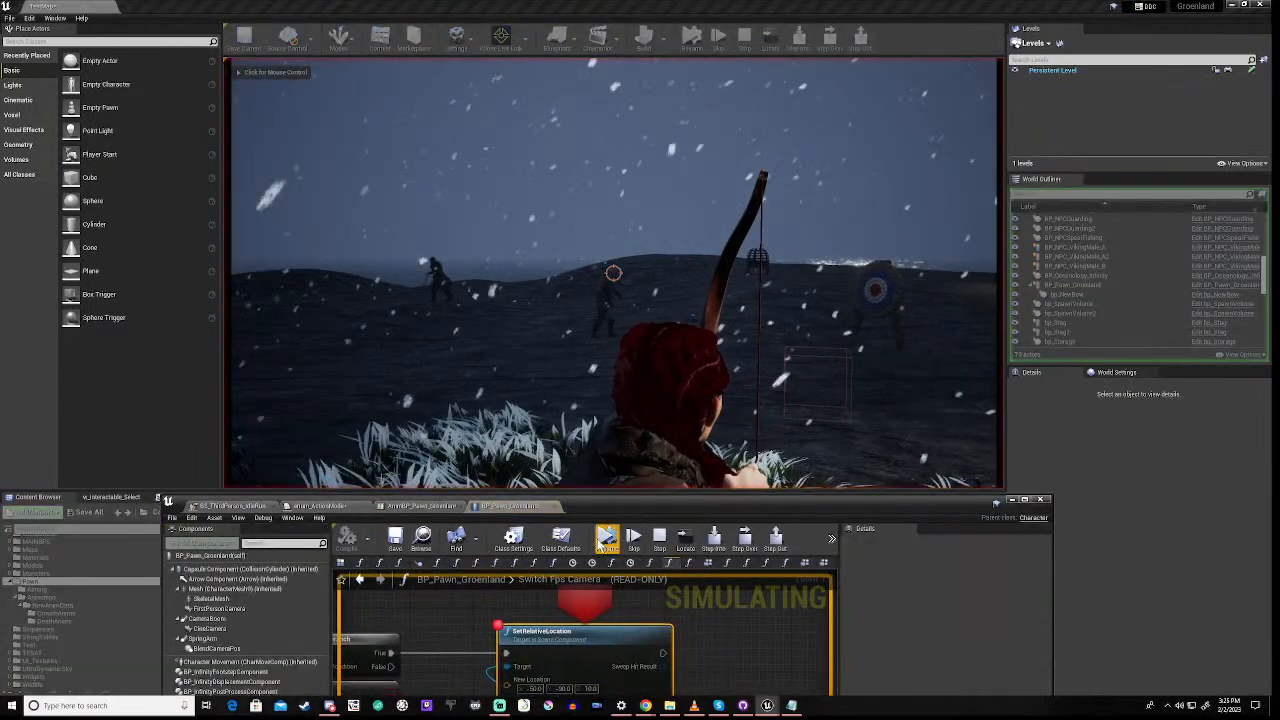
{"action": "left_click", "coordinate": [607, 537]}
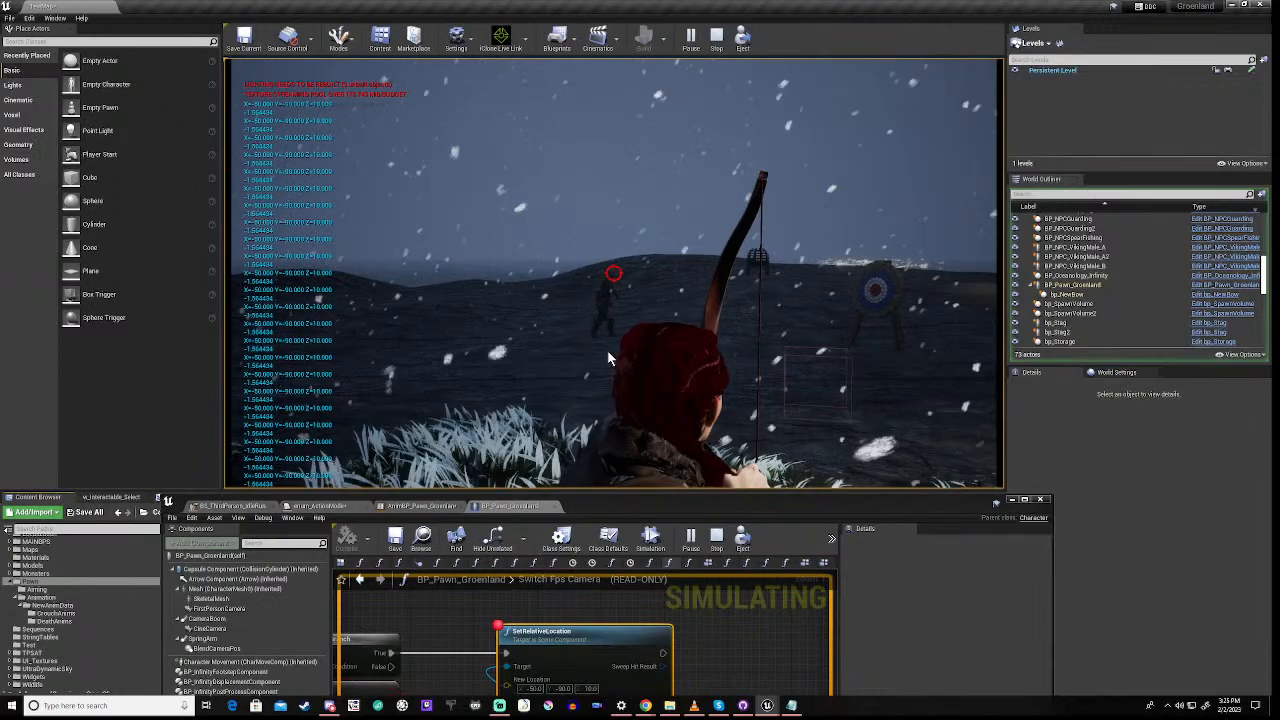
{"action": "left_click", "coordinate": [603, 321]}
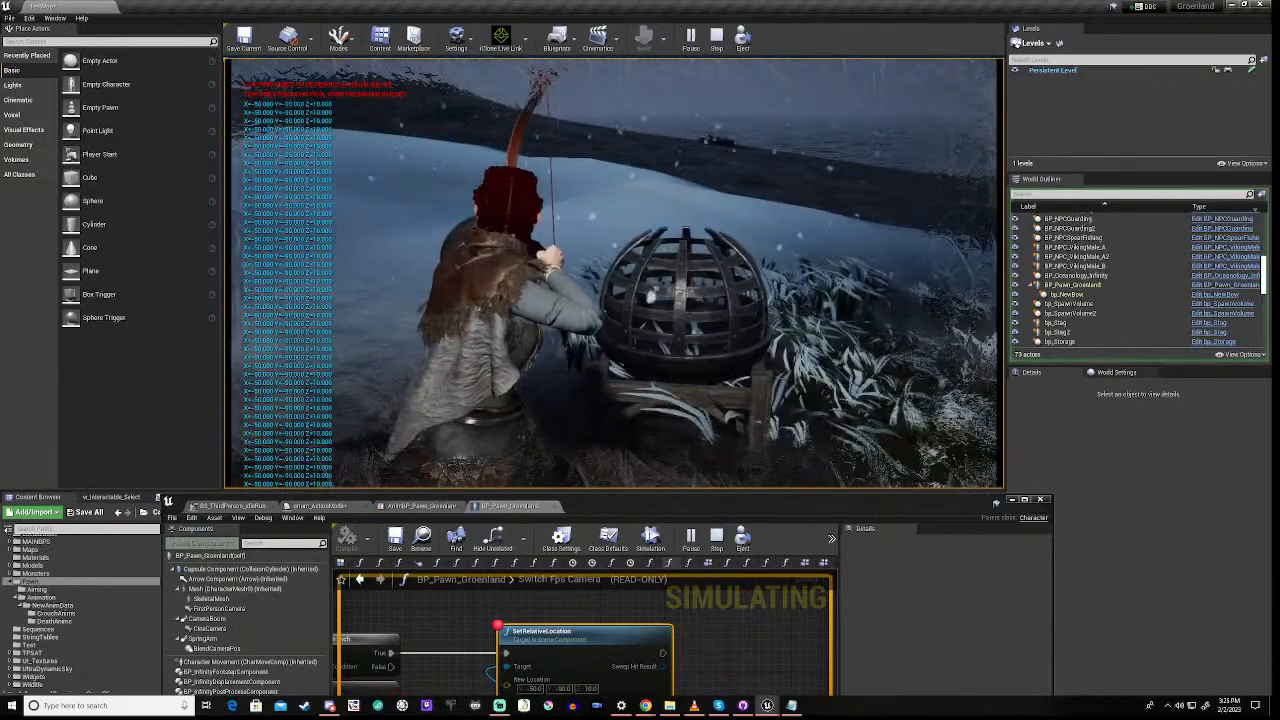
{"action": "key", "text": "c"}
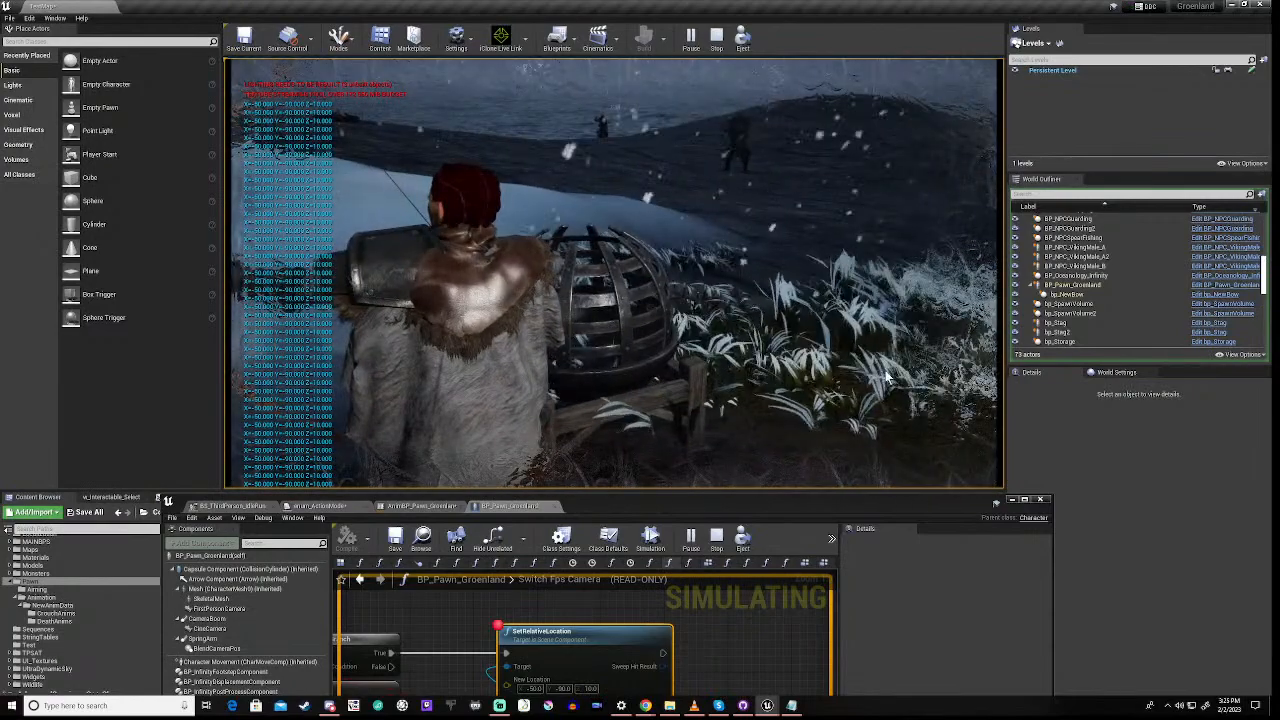
{"action": "key", "text": "Escape"}
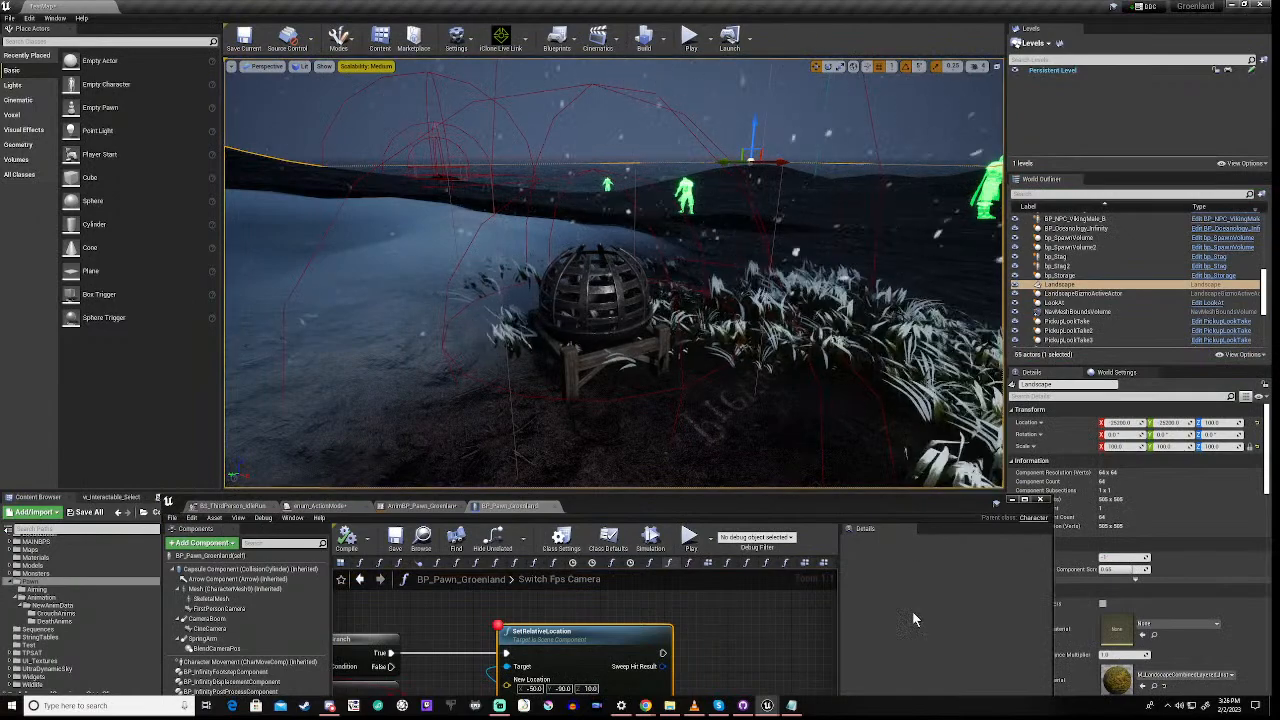
Delete the crouching check at the end of the True branch: the Branch, enum comparison, Current Mode, SetRelativeLocation and First Person Camera nodes
{"action": "left_click_drag", "start_coordinate": [629, 501], "coordinate": [661, 232]}
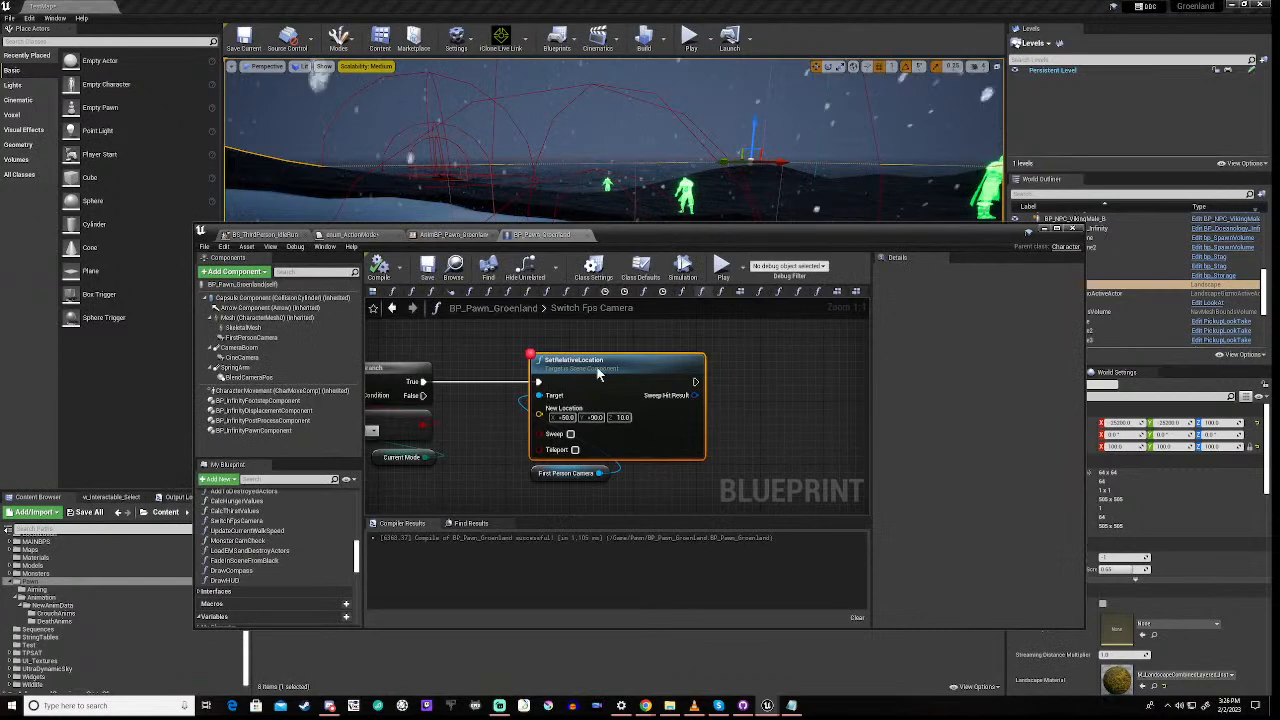
{"action": "right_click_drag", "start_coordinate": [468, 477], "coordinate": [651, 471]}
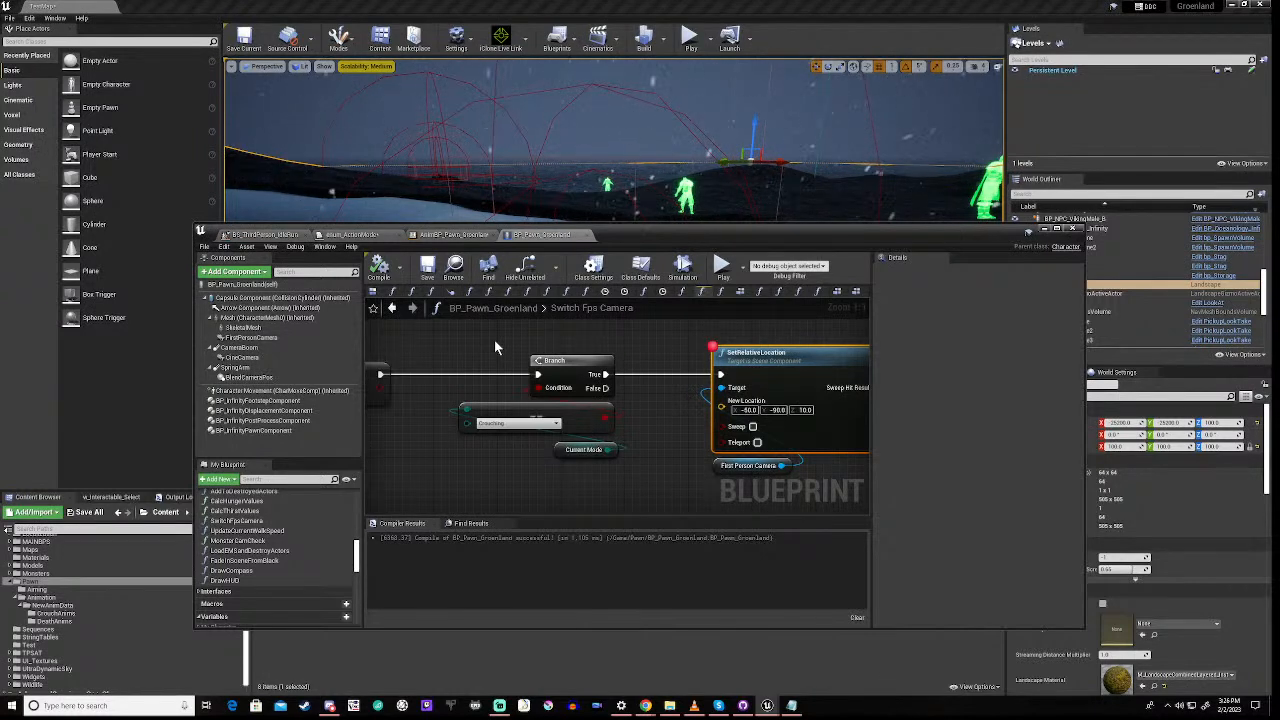
{"action": "left_click_drag", "start_coordinate": [494, 347], "coordinate": [810, 505]}
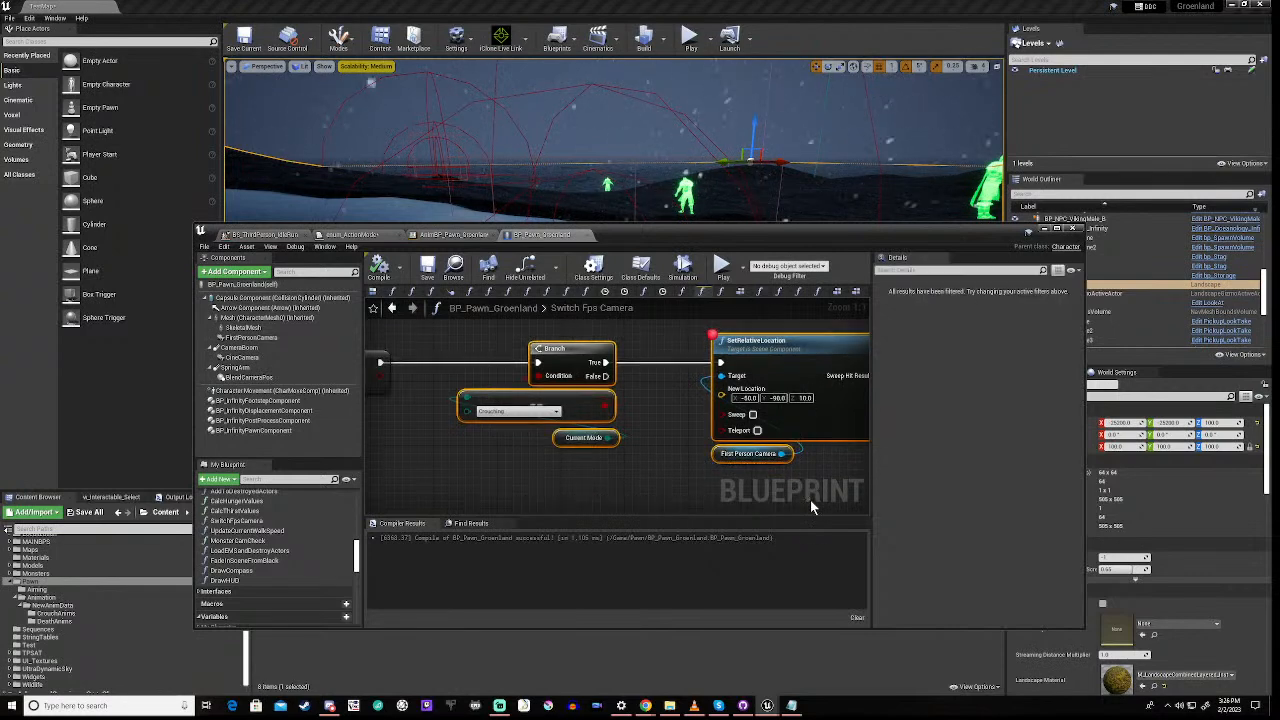
{"action": "key", "text": "Delete"}
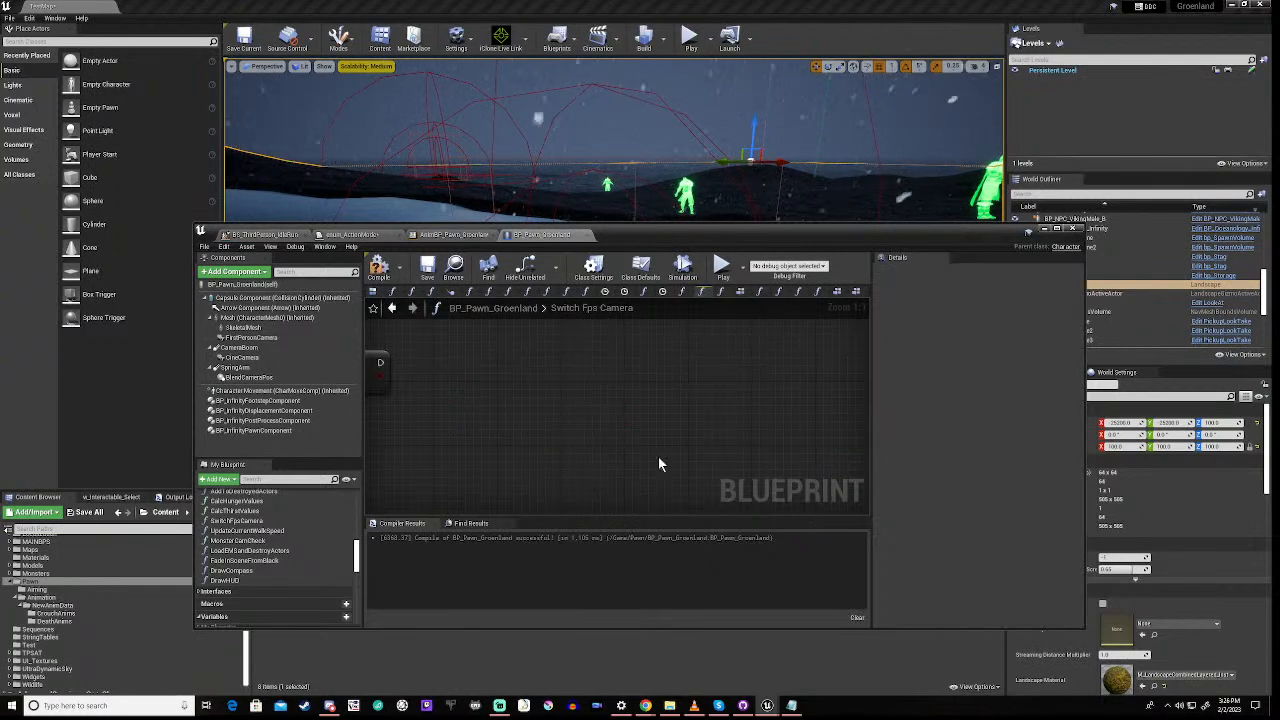
Delete the remaining SetRelativeLocation node and its camera reference at the end of the False branch and compile the blueprint
{"action": "scroll", "coordinate": [549, 400], "scroll_direction": "down", "scroll_amount": 1}
{"action": "right_click_drag", "start_coordinate": [516, 456], "coordinate": [540, 345]}
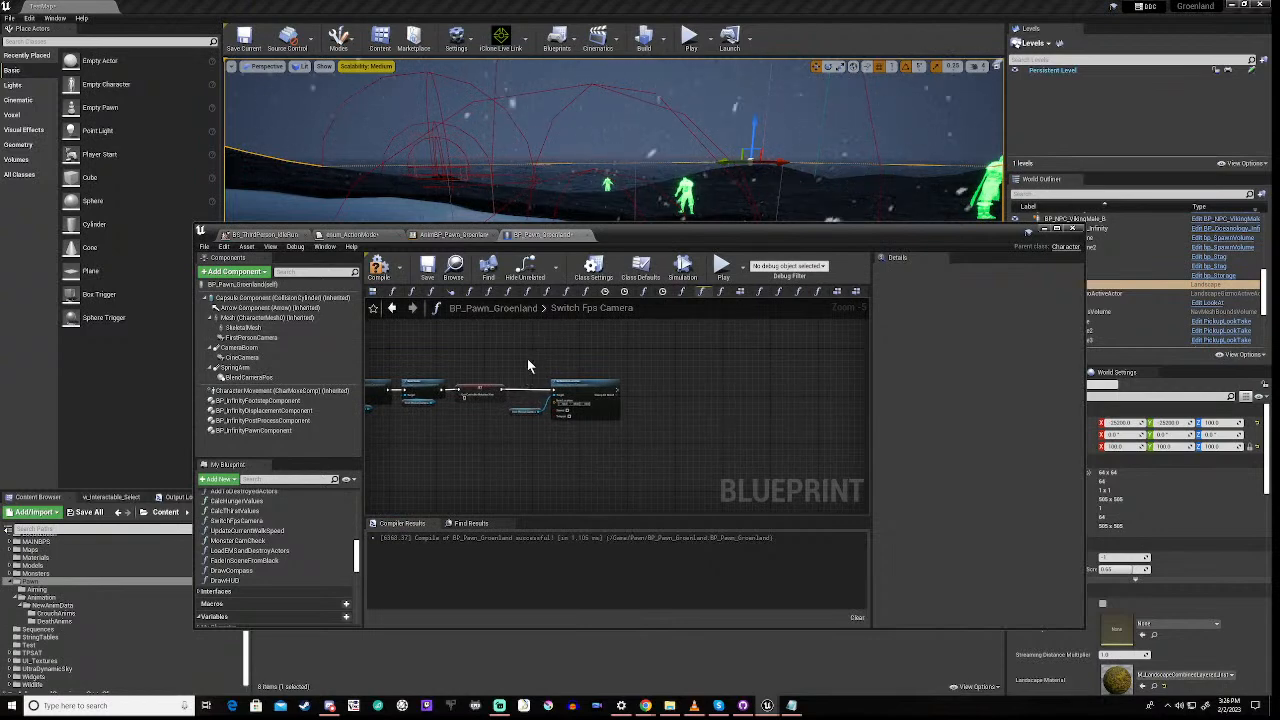
{"action": "left_click_drag", "start_coordinate": [527, 360], "coordinate": [657, 455]}
{"action": "key", "text": "Delete"}
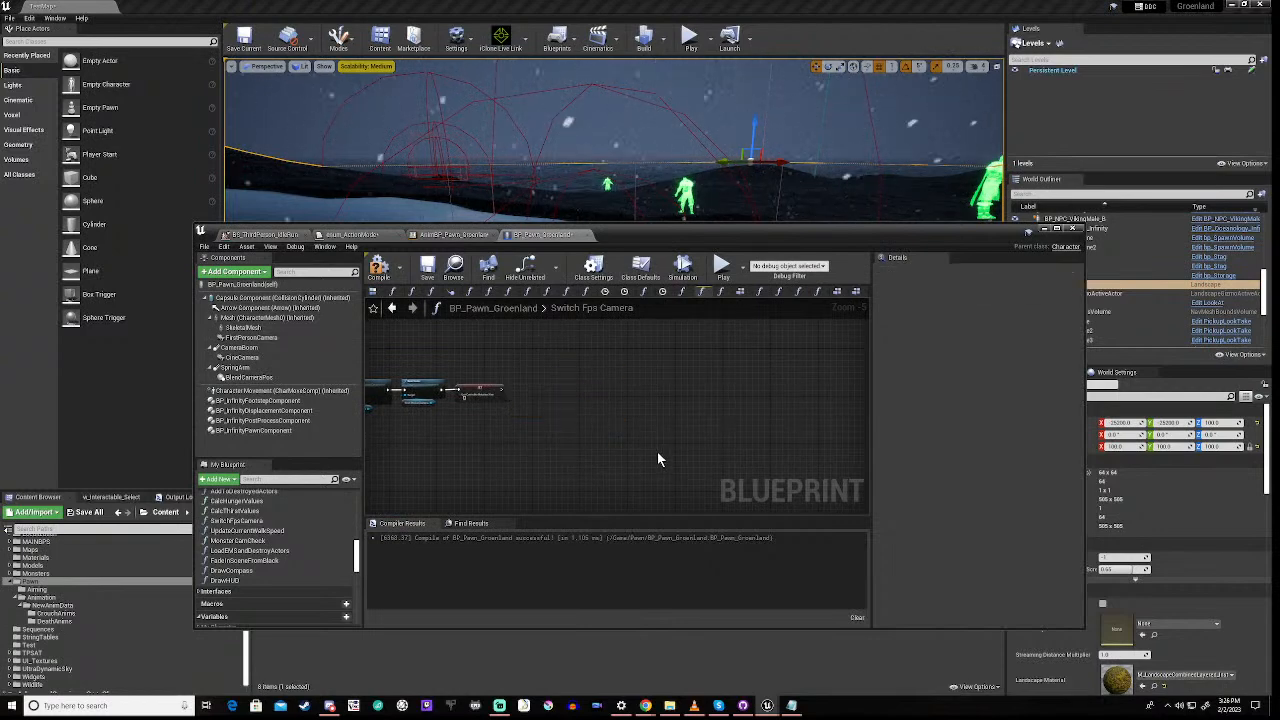
{"action": "left_click", "coordinate": [378, 272]}
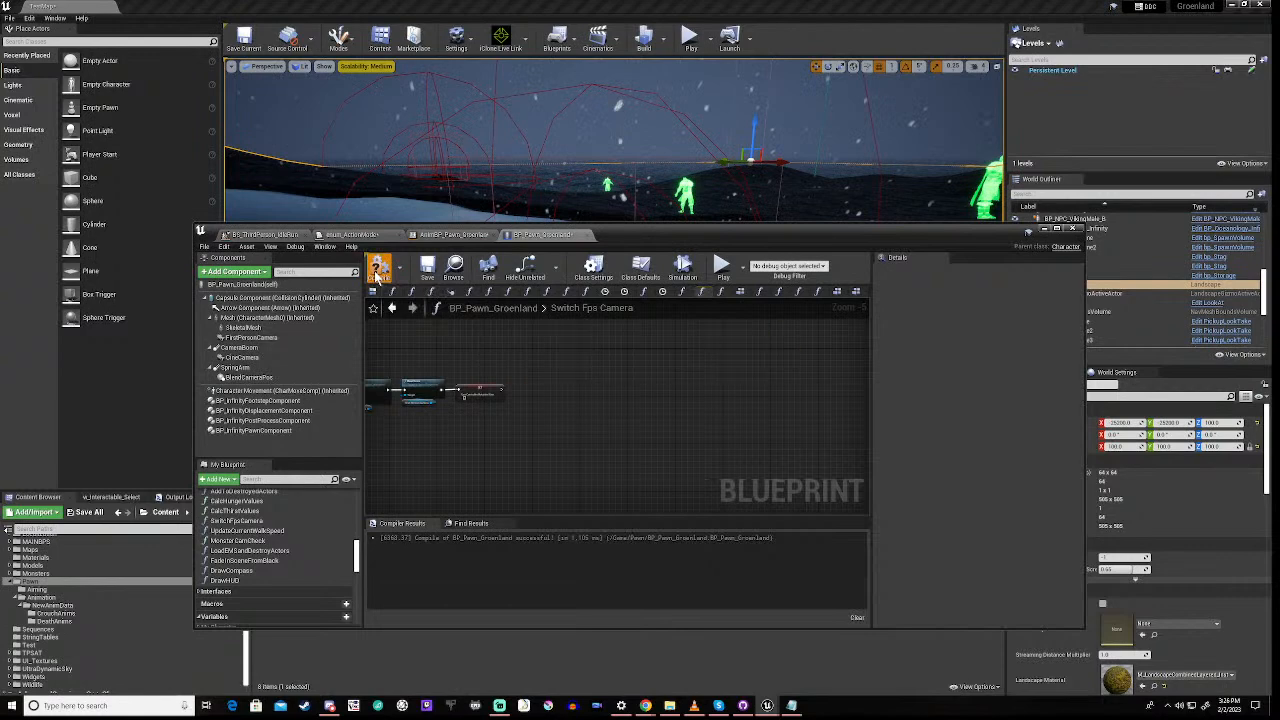
{"action": "right_click_drag", "start_coordinate": [481, 361], "coordinate": [748, 460]}
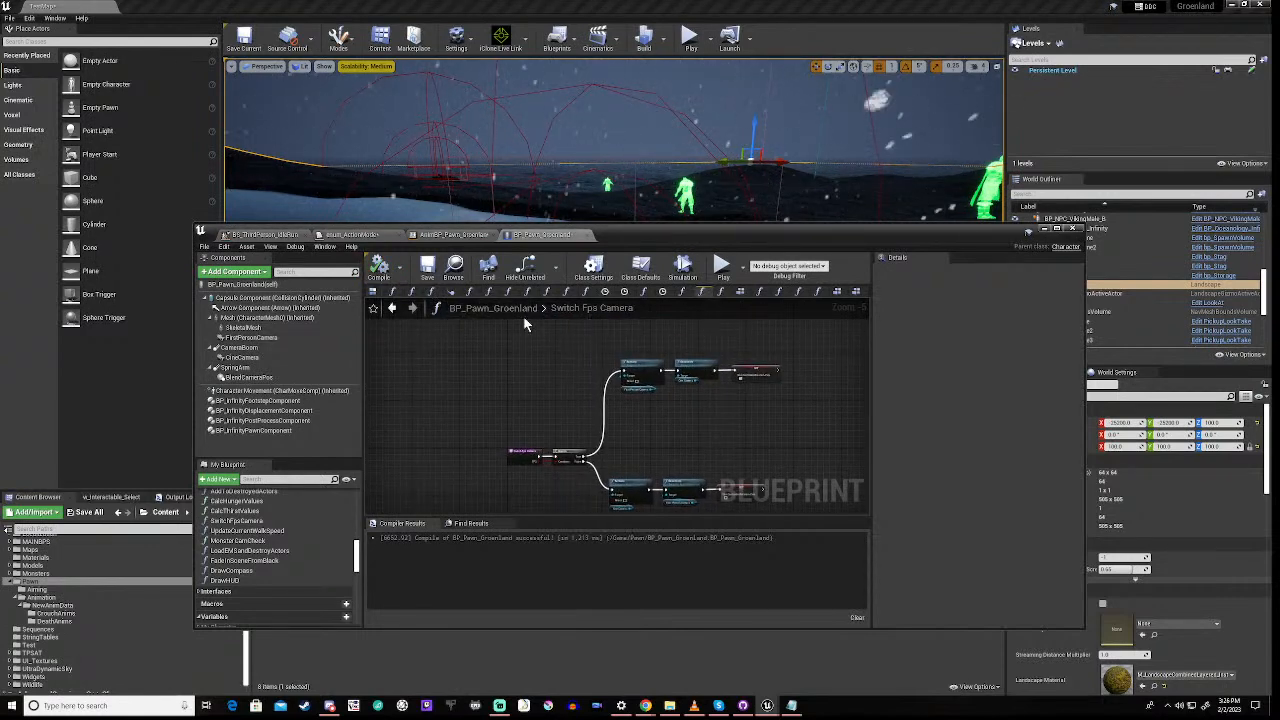
Open the With Bow state inside the BaseLocomotion state machine of AnimBP_Pawn_Groenland_Survival
{"action": "left_click", "coordinate": [453, 234]}
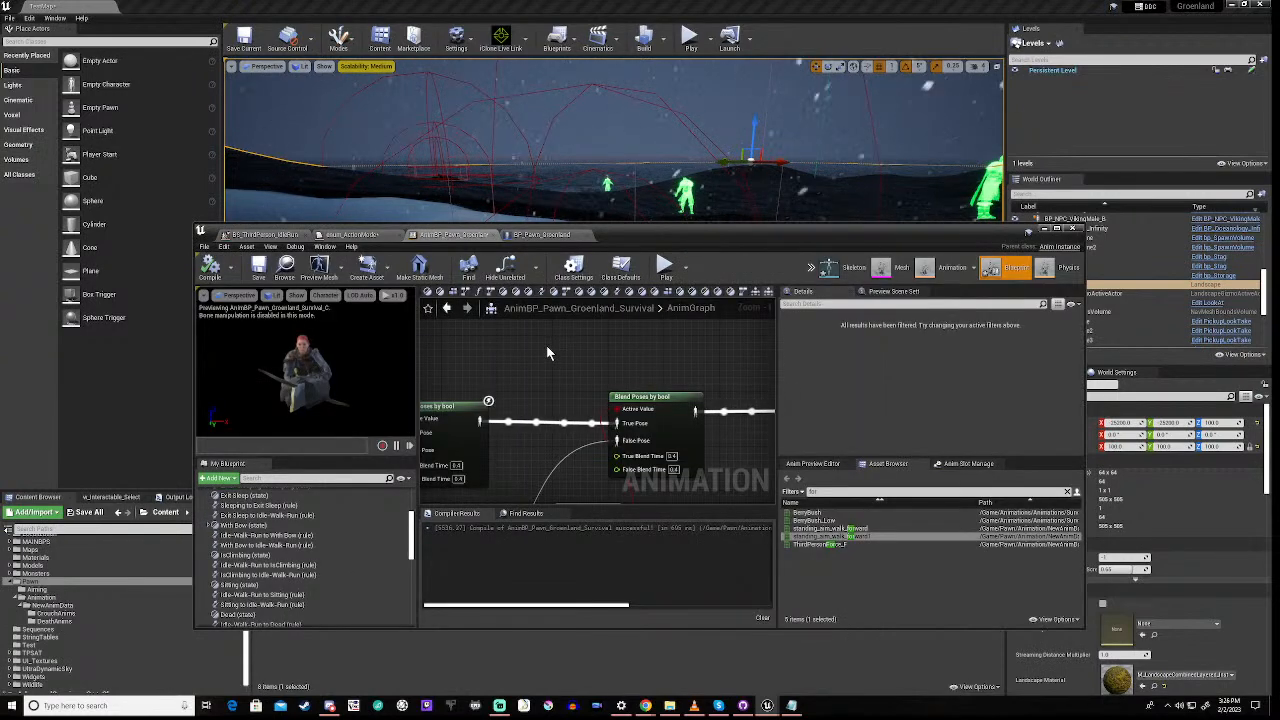
{"action": "scroll", "coordinate": [547, 351], "scroll_direction": "down", "scroll_amount": 5}
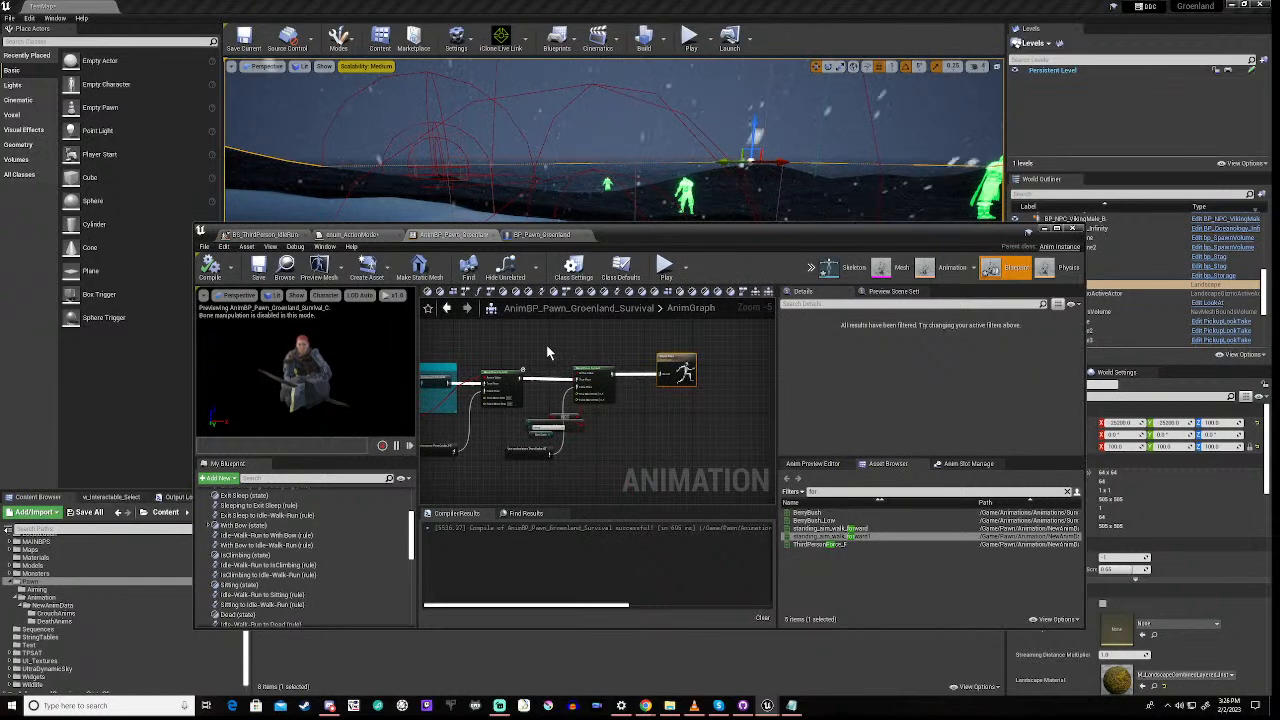
{"action": "left_click", "coordinate": [565, 293]}
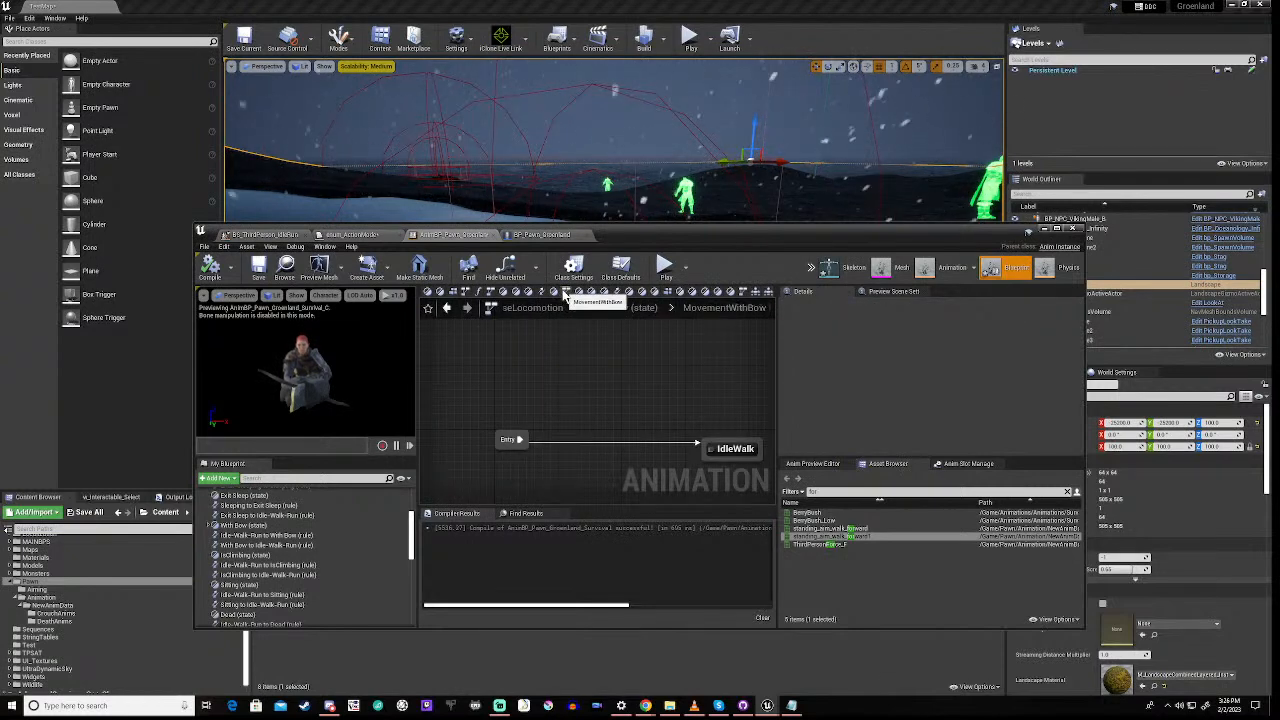
{"action": "left_click", "coordinate": [537, 310]}
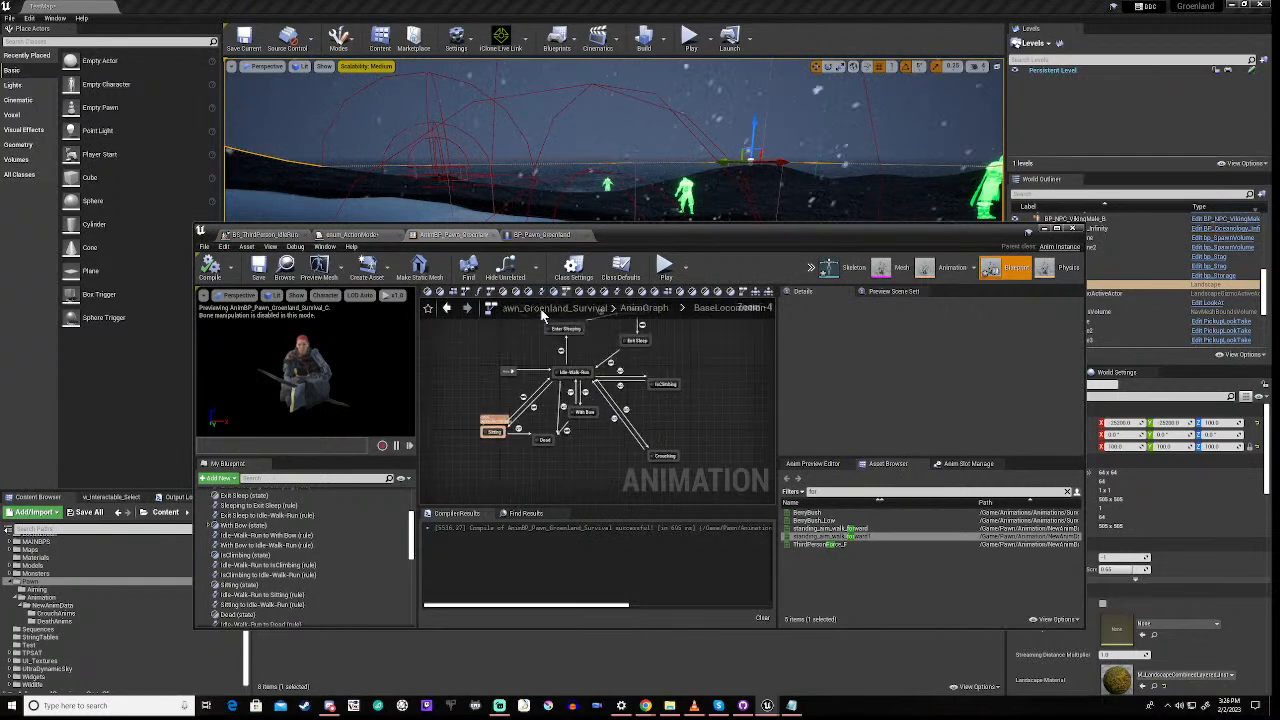
{"action": "right_click_drag", "start_coordinate": [633, 455], "coordinate": [581, 428]}
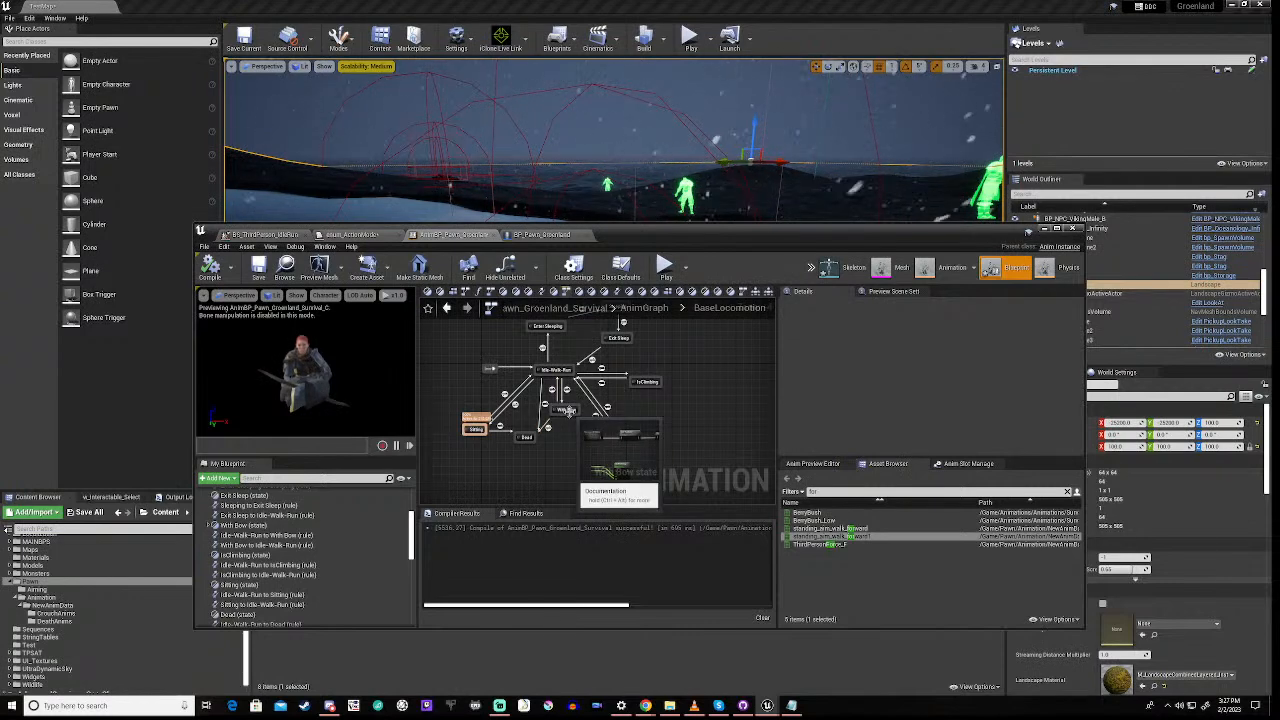
{"action": "double_click", "coordinate": [568, 410]}
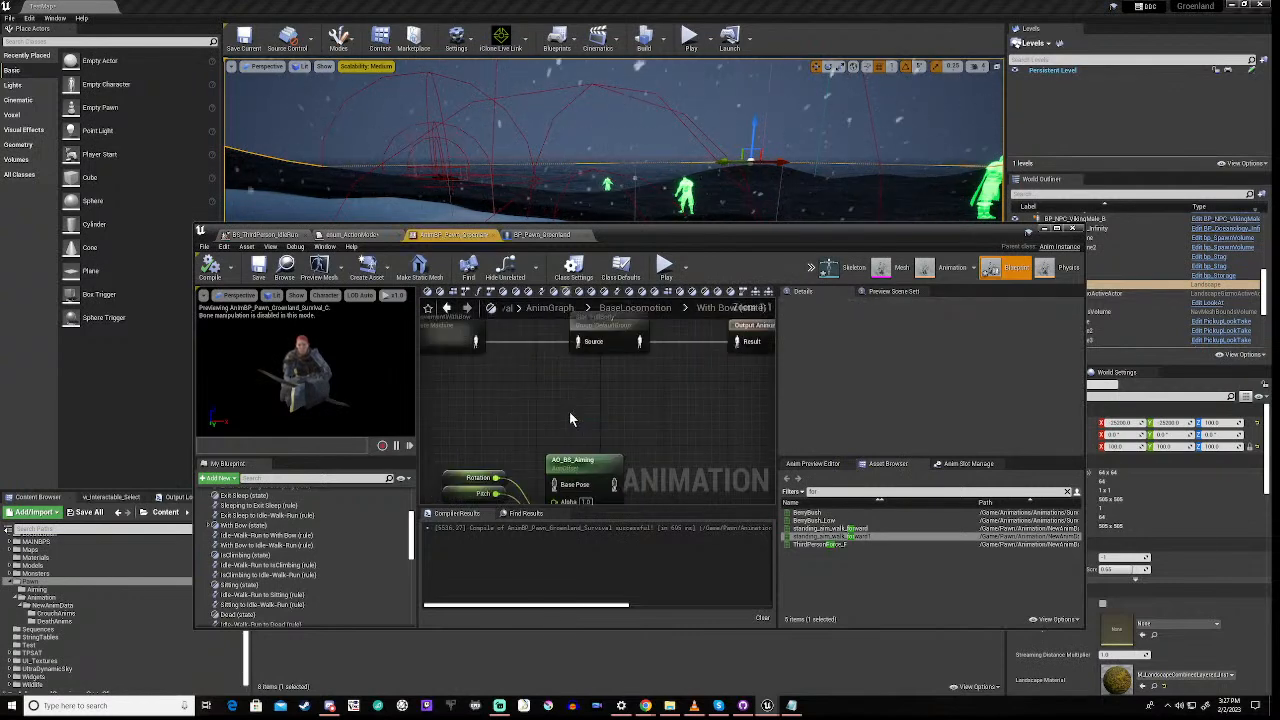
Spread the With Bow nodes by moving Output Animation Pose farther away and Slot 'FullBody' closer to MovementWithBow
{"action": "scroll", "coordinate": [569, 418], "scroll_direction": "down", "scroll_amount": 4}
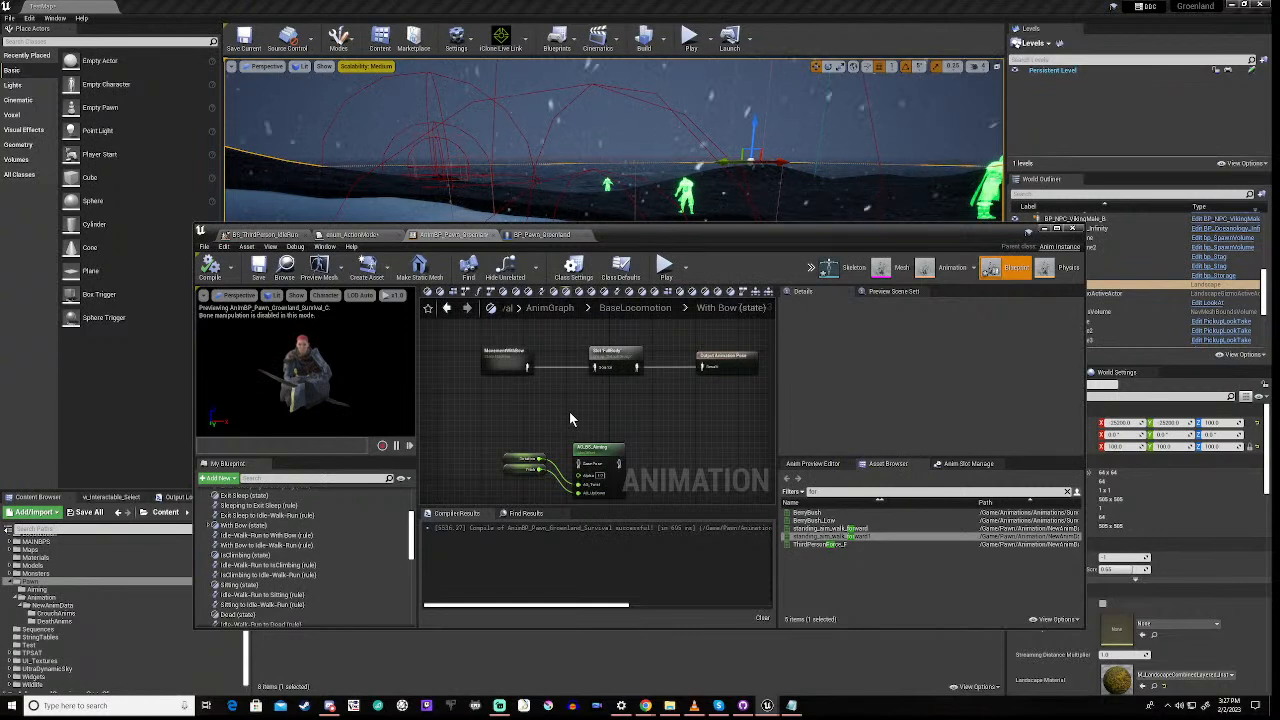
{"action": "right_click_drag", "start_coordinate": [569, 419], "coordinate": [538, 440]}
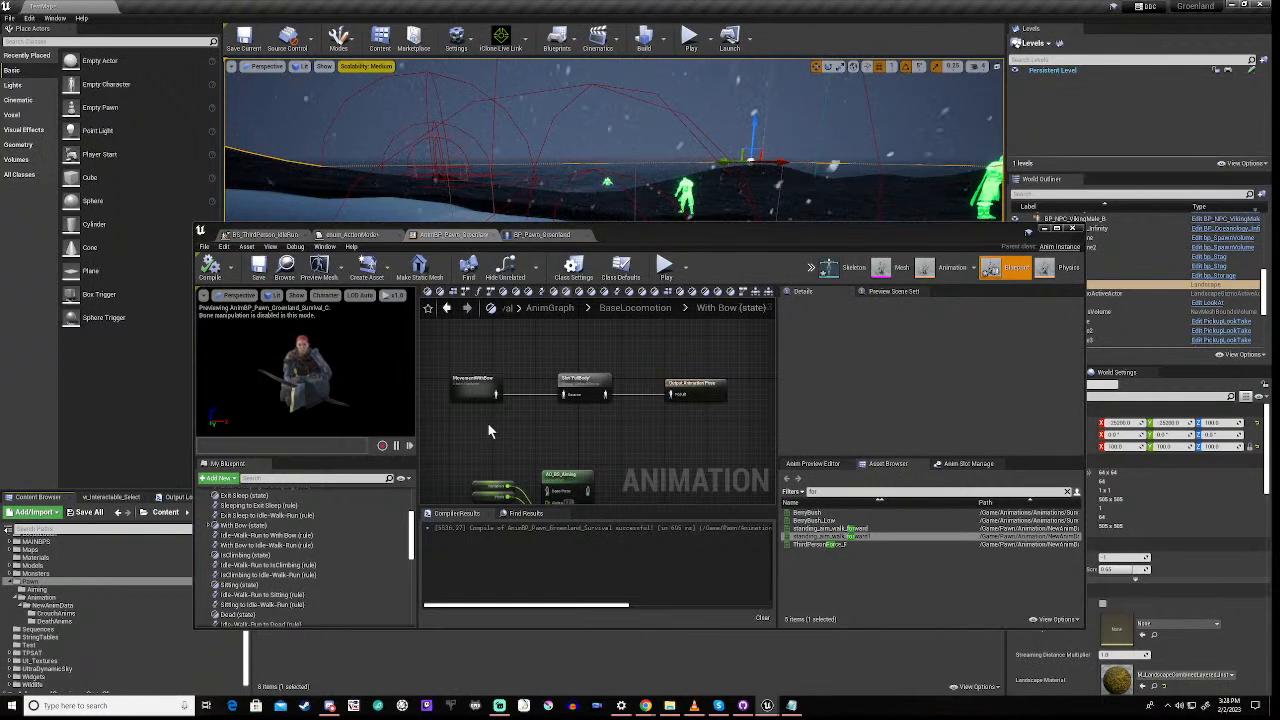
{"action": "scroll", "coordinate": [487, 422], "scroll_direction": "up", "scroll_amount": 1}
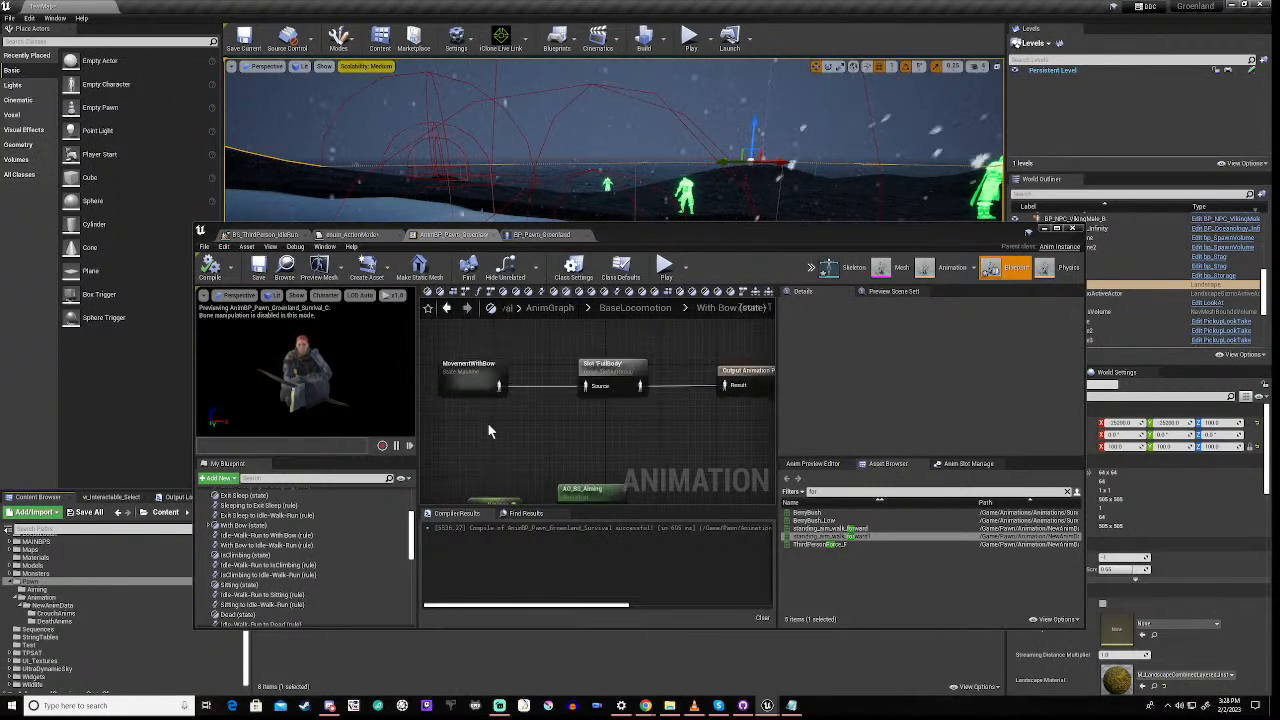
{"action": "scroll", "coordinate": [487, 422], "scroll_direction": "down", "scroll_amount": 1}
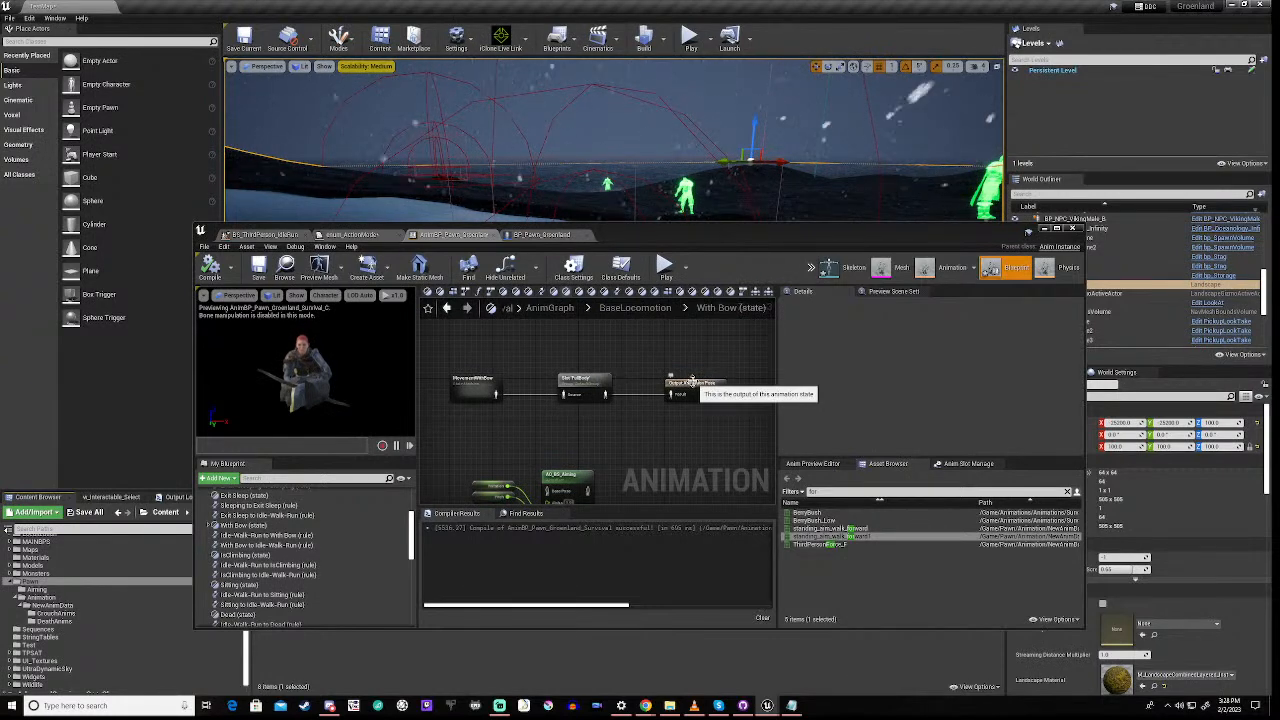
{"action": "left_click_drag", "start_coordinate": [704, 381], "coordinate": [754, 392]}
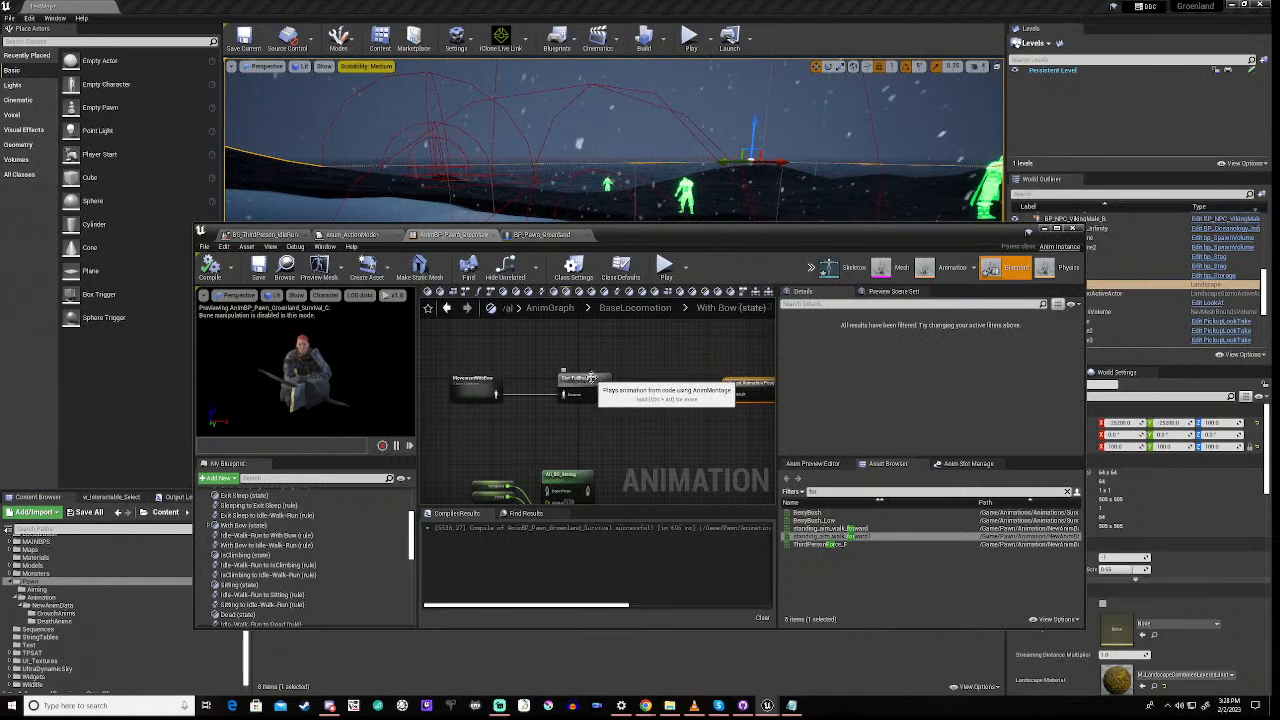
{"action": "left_click_drag", "start_coordinate": [592, 383], "coordinate": [571, 385]}
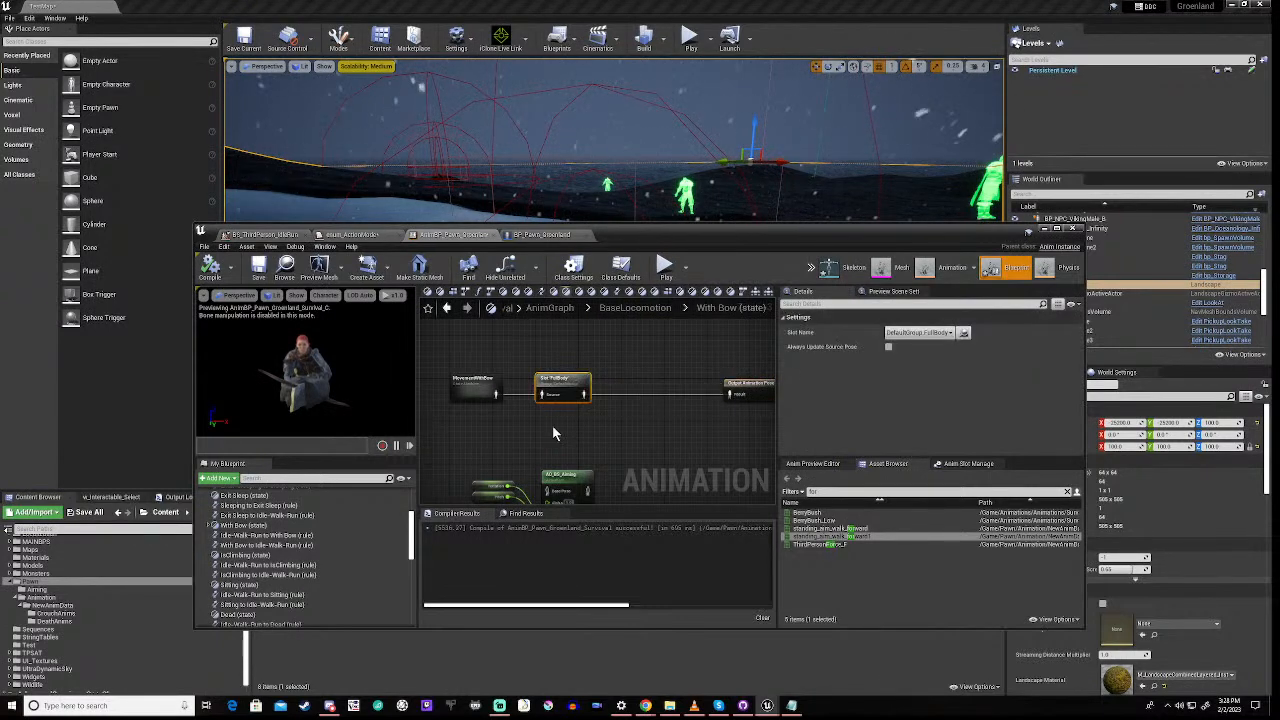
Move the AO_BS_Aiming node with its Rotation and Pitch inputs farther below the main pose chain
{"action": "right_click_drag", "start_coordinate": [449, 460], "coordinate": [484, 345]}
{"action": "left_click_drag", "start_coordinate": [484, 345], "coordinate": [613, 459]}
{"action": "left_click_drag", "start_coordinate": [599, 370], "coordinate": [530, 466]}
{"action": "right_click_drag", "start_coordinate": [594, 337], "coordinate": [556, 432]}
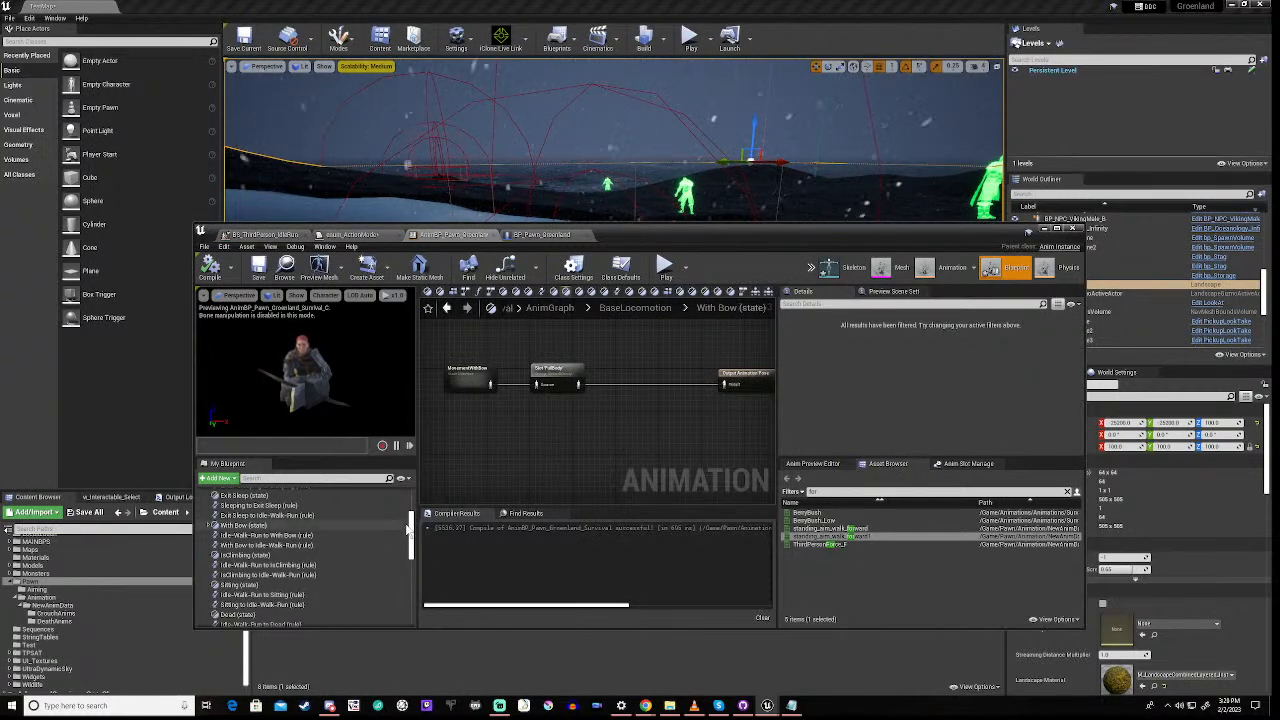
Add a BowState variable getter below the pose chain and connect it to an Equal (Enum) comparison
{"action": "left_click_drag", "start_coordinate": [413, 519], "coordinate": [408, 590]}
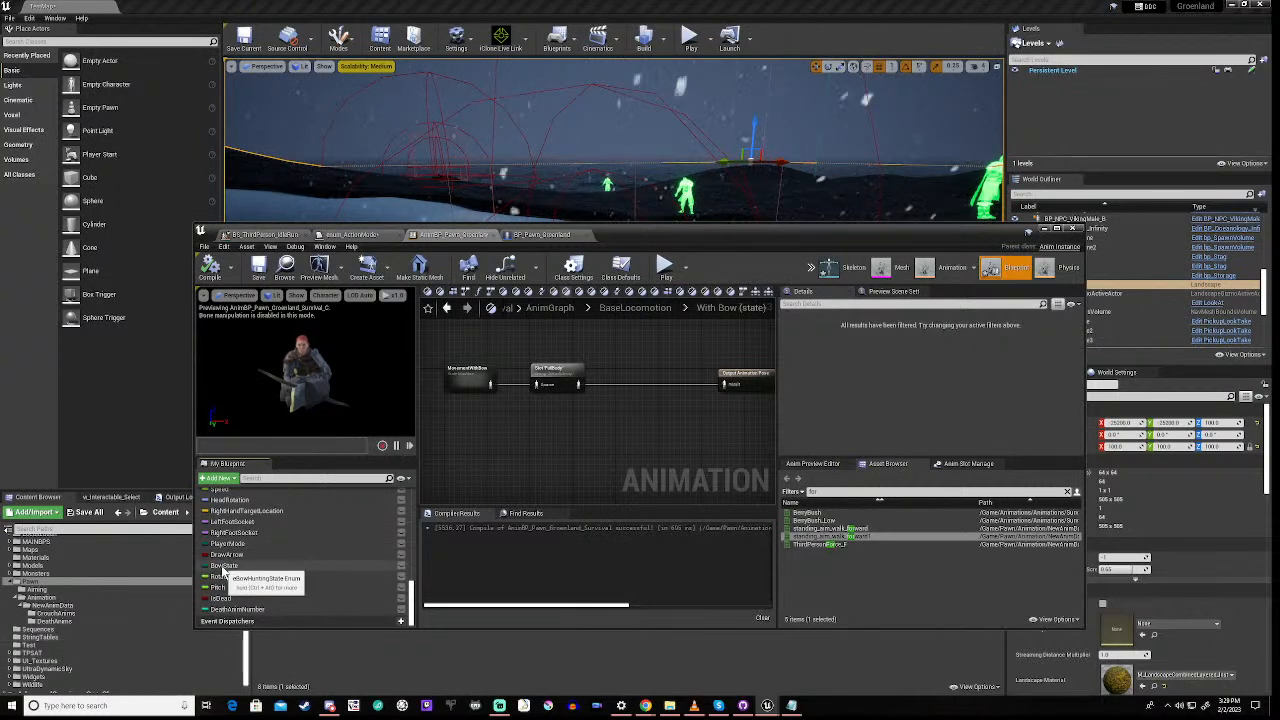
{"action": "left_click_drag", "start_coordinate": [224, 567], "coordinate": [574, 452]}
{"action": "left_click", "coordinate": [597, 466]}
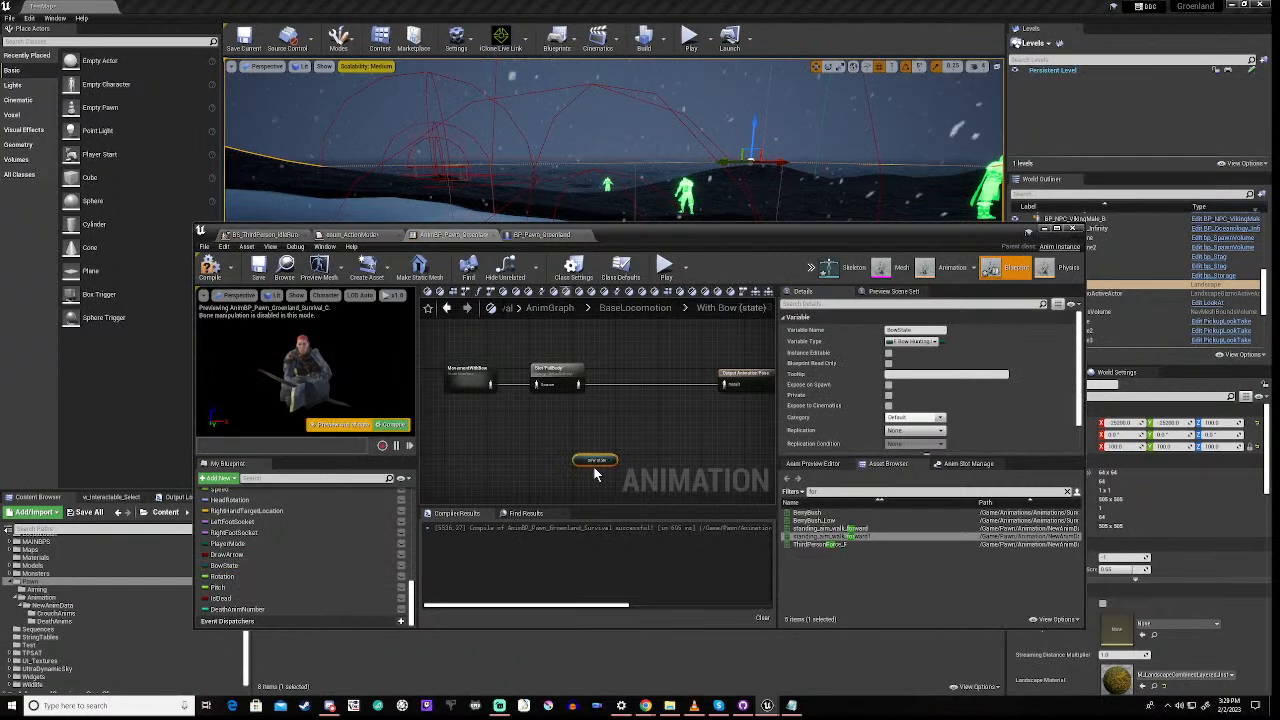
{"action": "scroll", "coordinate": [594, 467], "scroll_direction": "up", "scroll_amount": 2}
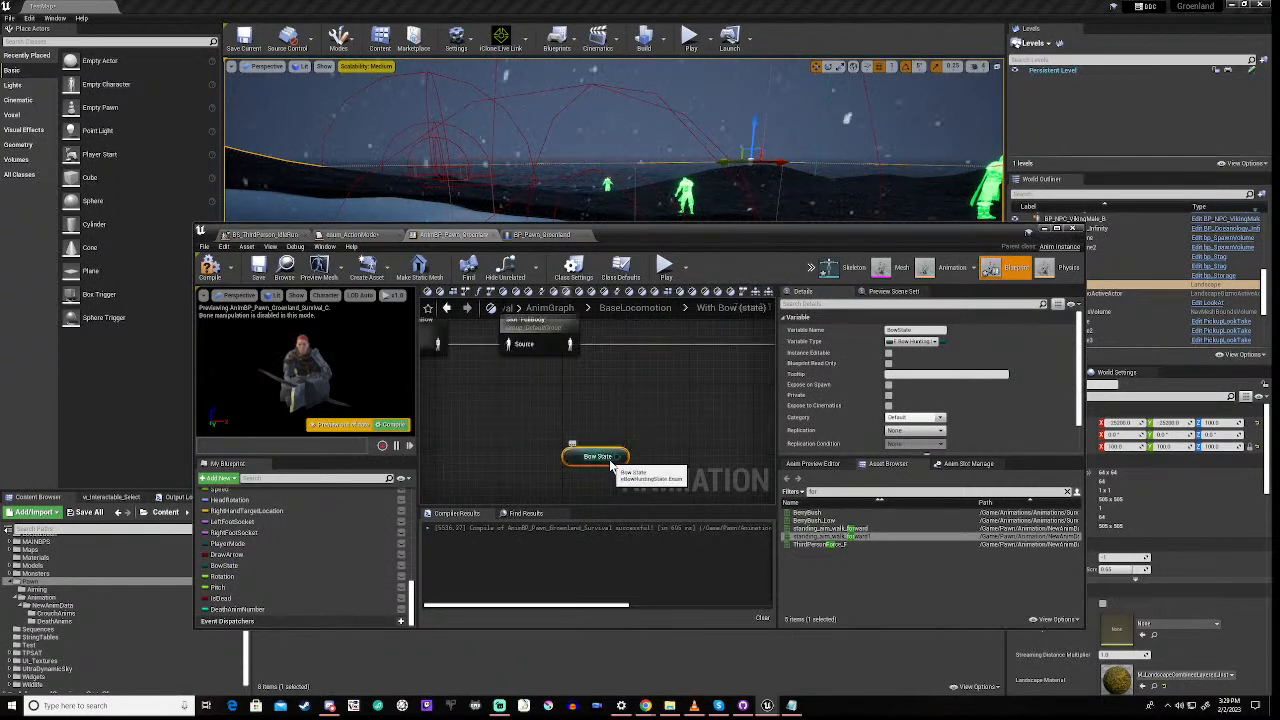
{"action": "left_click_drag", "start_coordinate": [626, 456], "coordinate": [658, 447]}
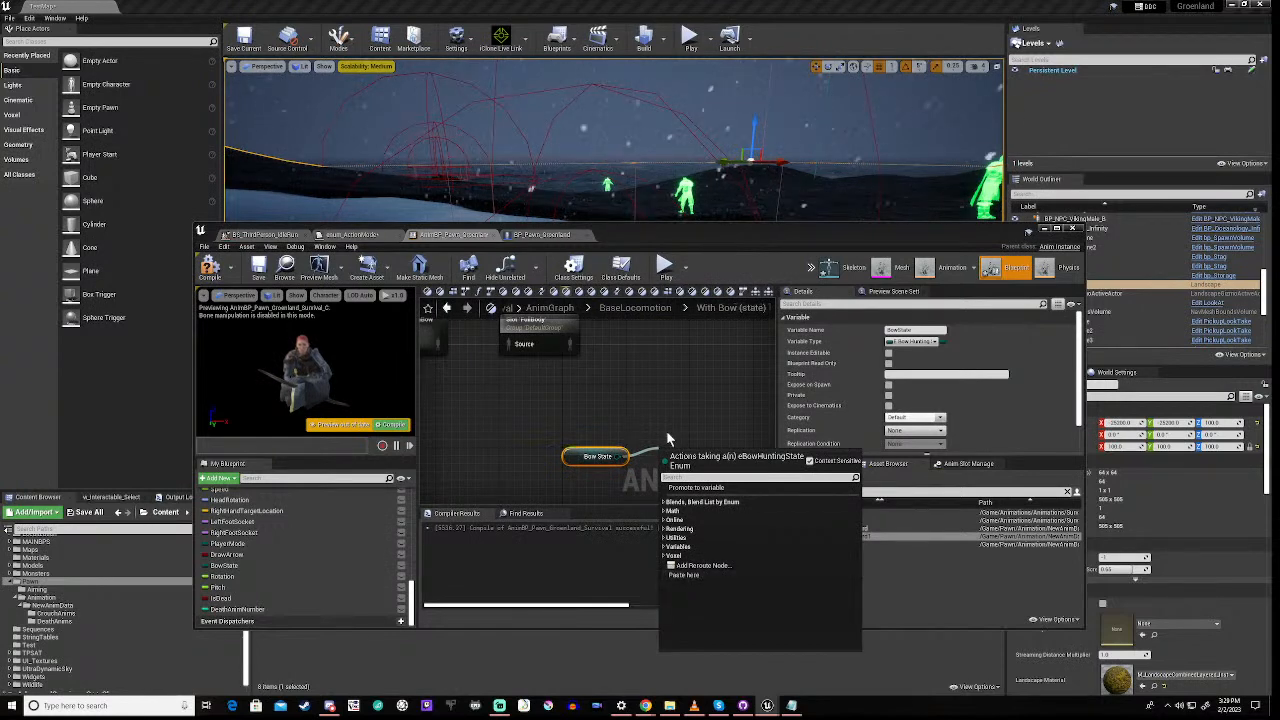
{"action": "type", "text": "=="}
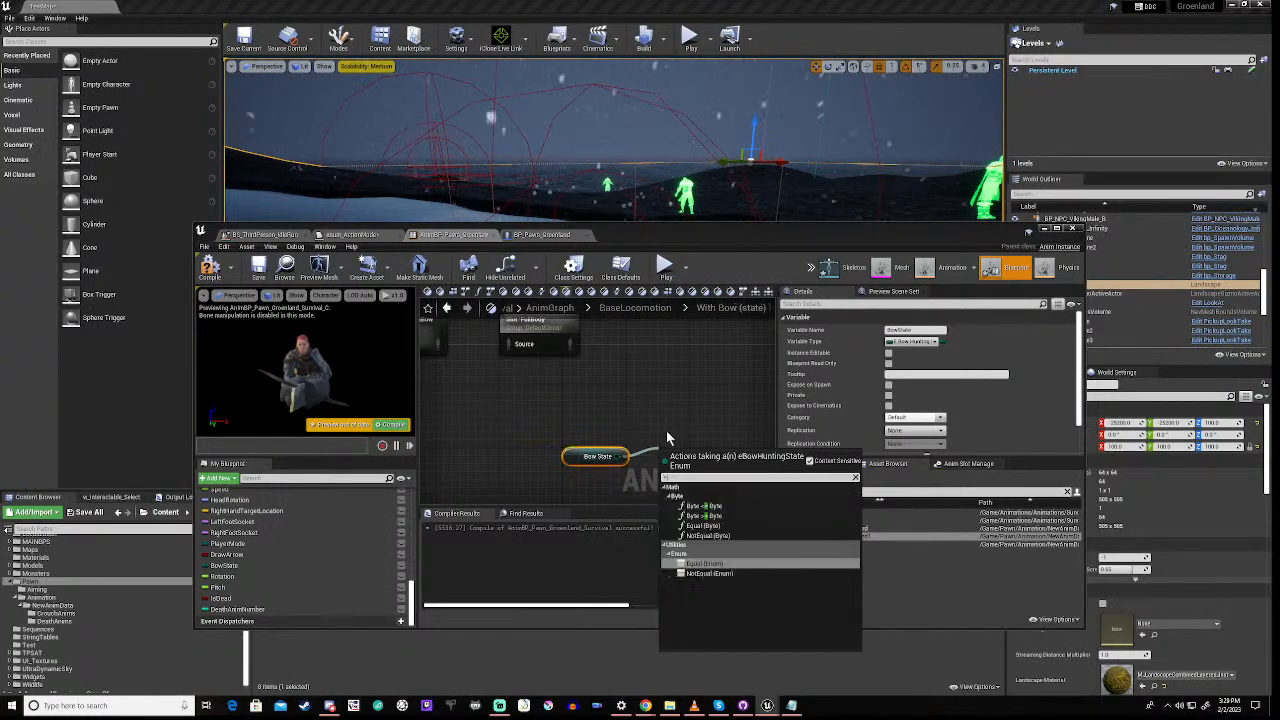
{"action": "left_click", "coordinate": [700, 563]}
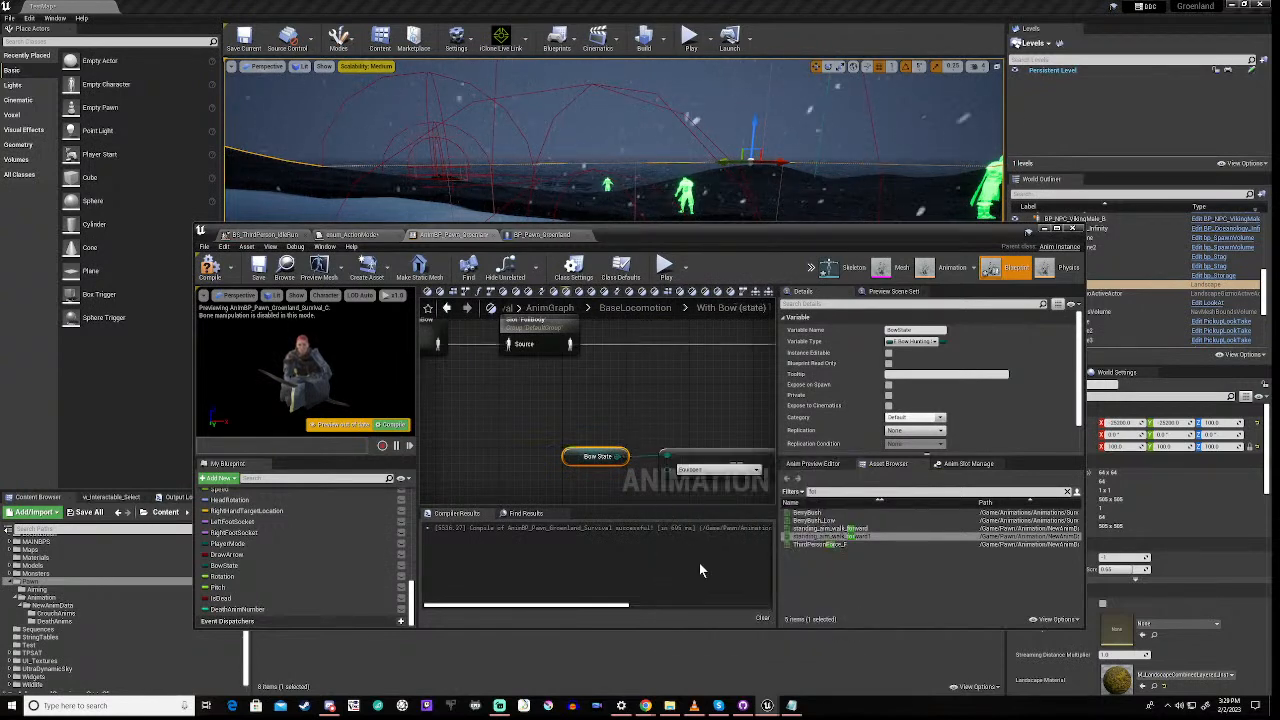
Check the bow state options of the comparison and delete the BowState getter together with the Equal (Enum) node
{"action": "left_click", "coordinate": [692, 470]}
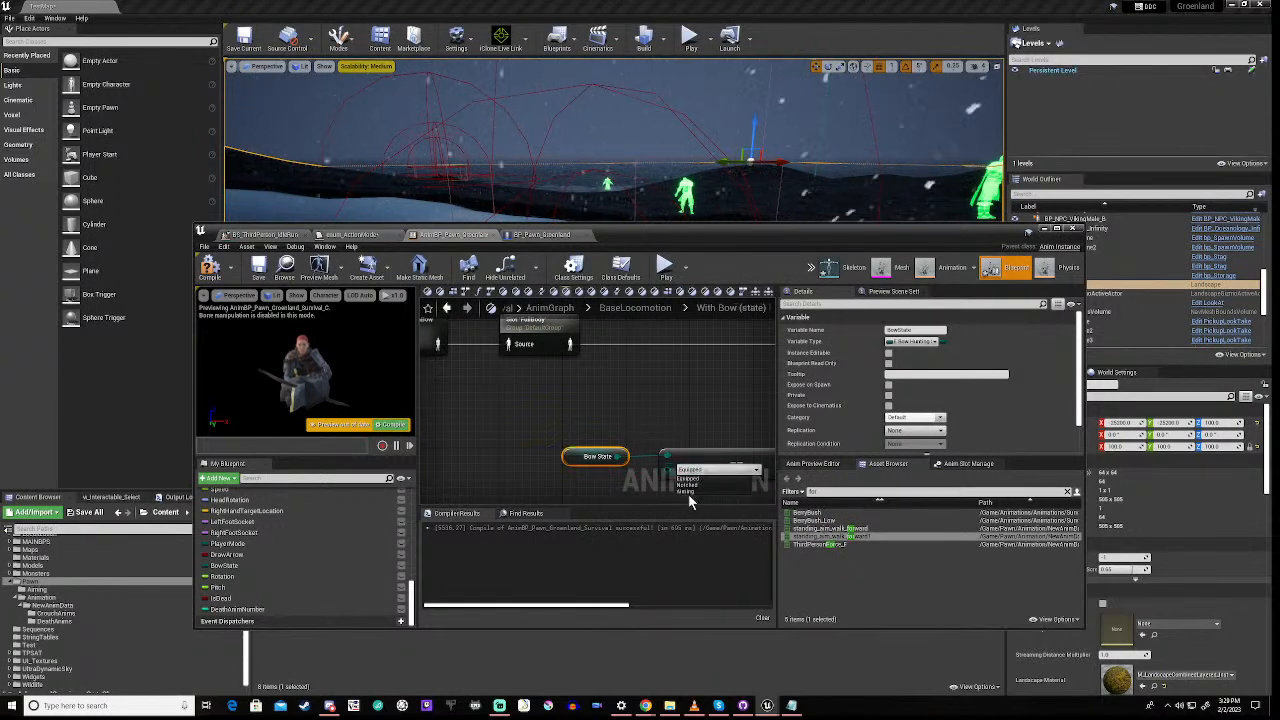
{"action": "left_click", "coordinate": [659, 421]}
{"action": "left_click_drag", "start_coordinate": [610, 470], "coordinate": [737, 476]}
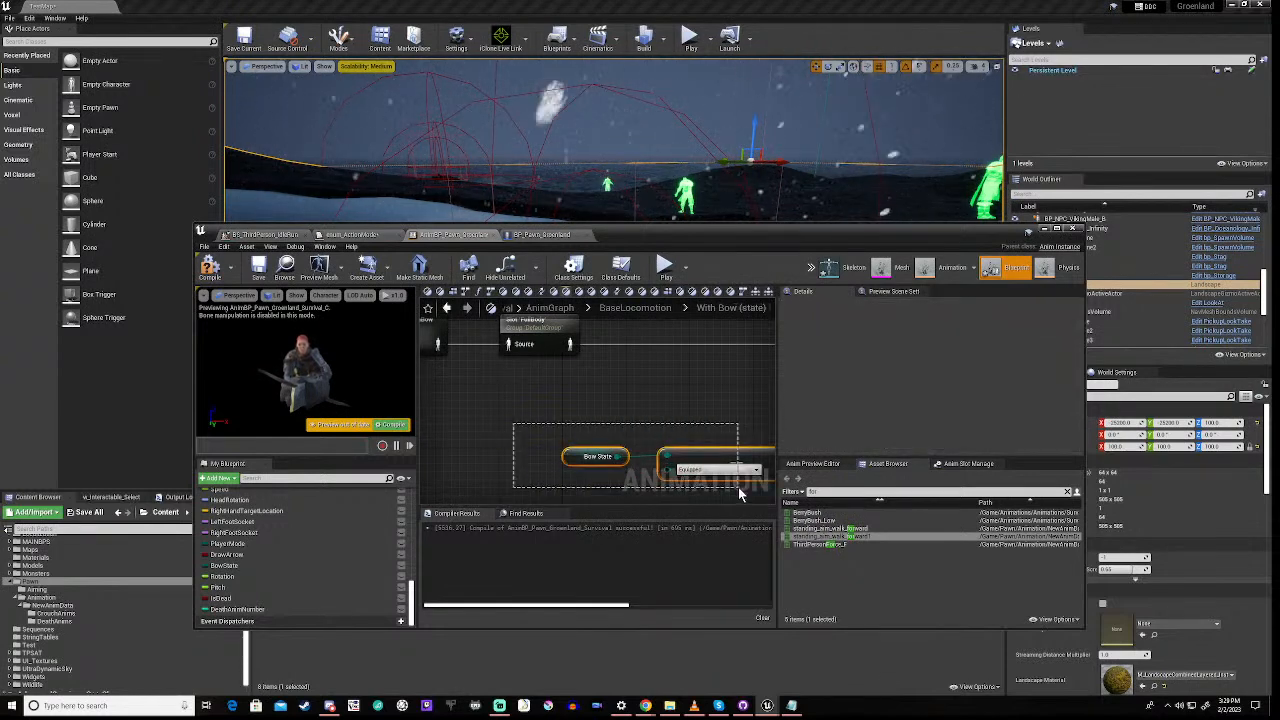
{"action": "key", "text": "Delete"}
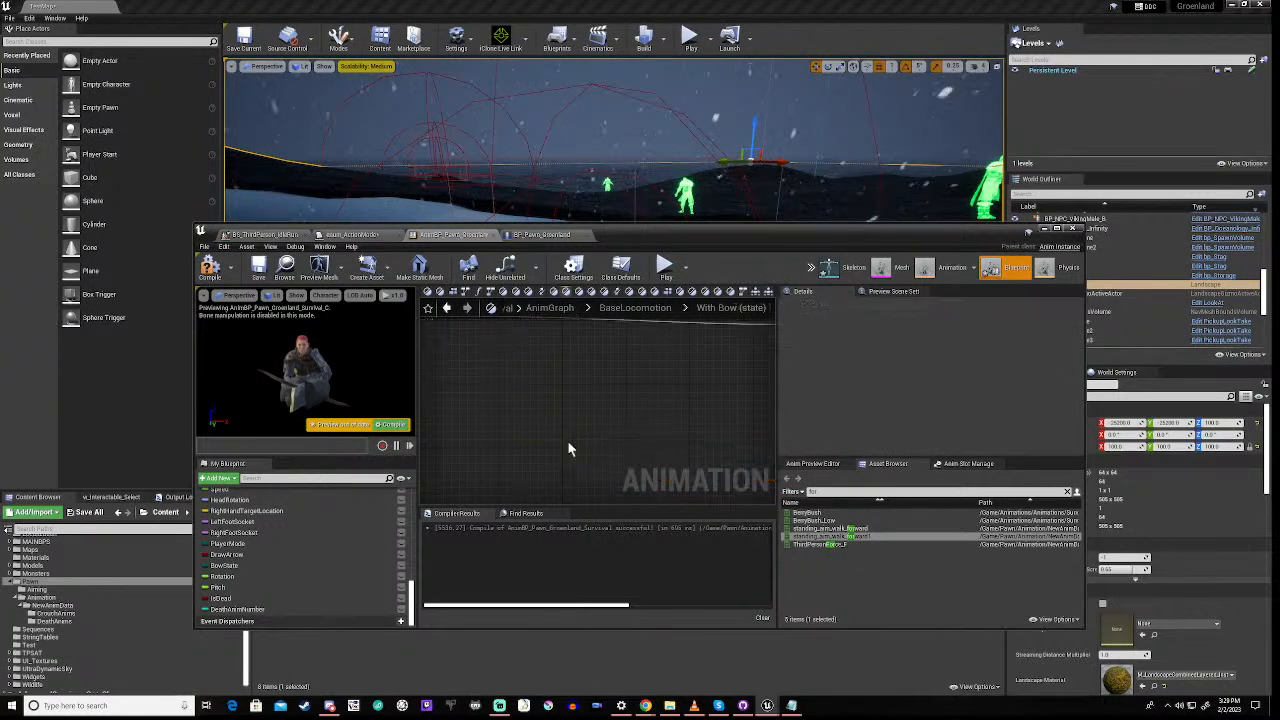
Review the With Bow pose chain and return to BaseLocomotion to inspect the With Bow to Idle-Walk-Run transition rule
{"action": "right_click_drag", "start_coordinate": [586, 419], "coordinate": [527, 468]}
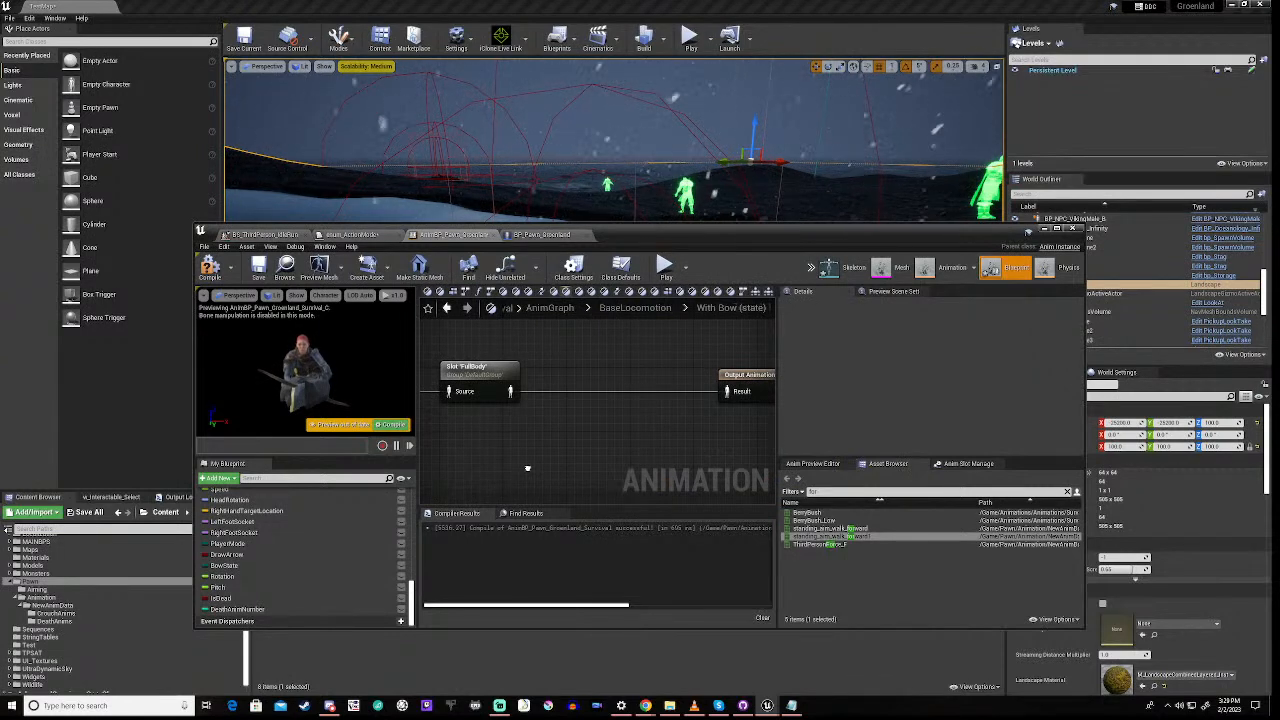
{"action": "right_click_drag", "start_coordinate": [527, 467], "coordinate": [634, 449]}
{"action": "scroll", "coordinate": [545, 430], "scroll_direction": "down", "scroll_amount": 1}
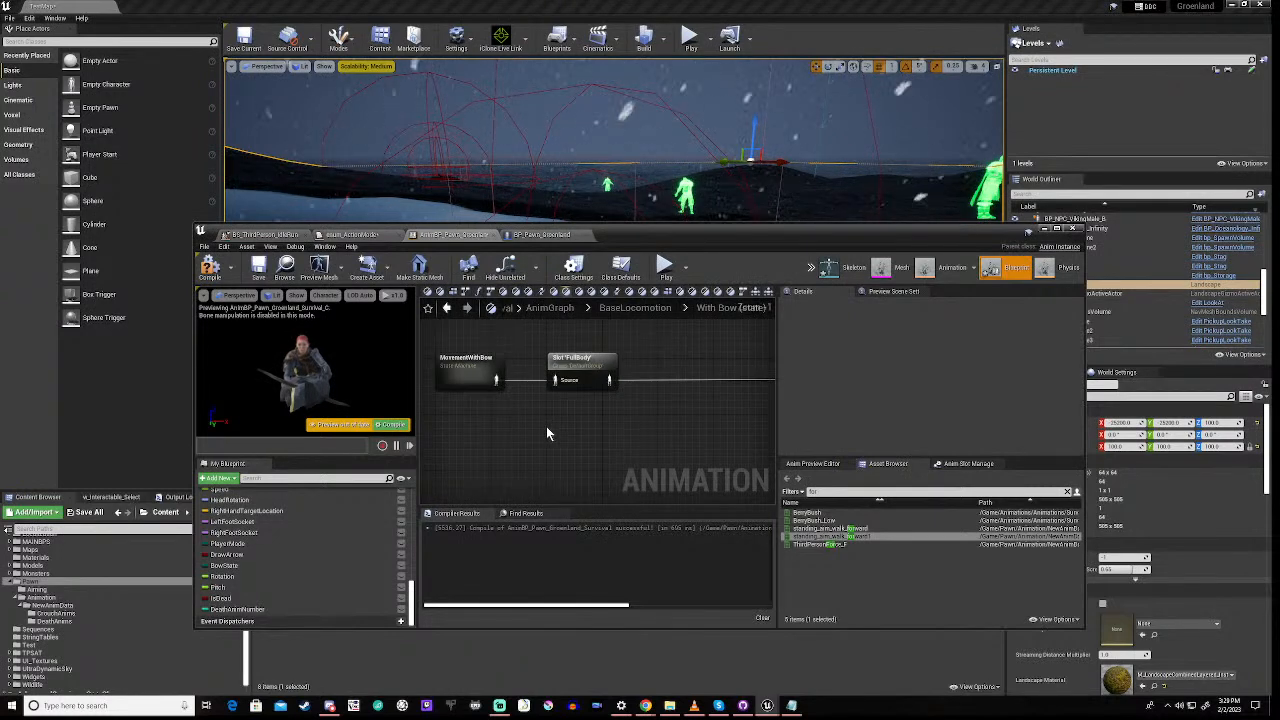
{"action": "scroll", "coordinate": [547, 432], "scroll_direction": "down", "scroll_amount": 1}
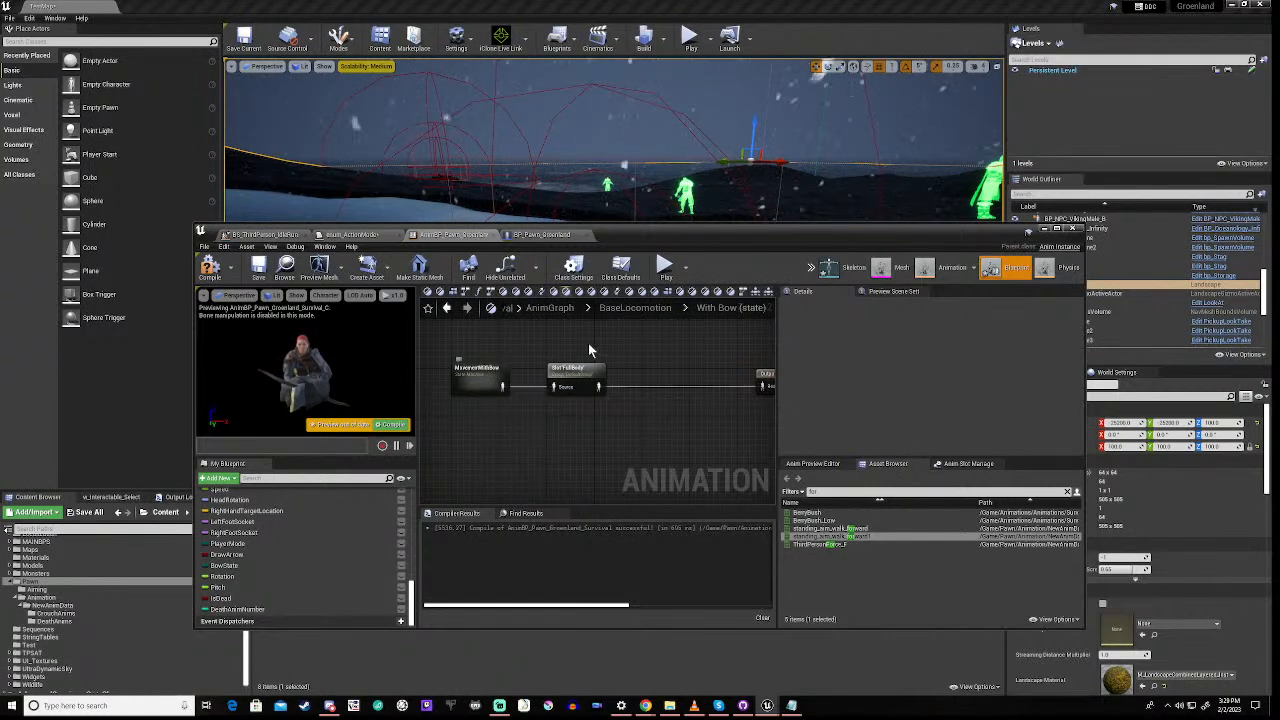
{"action": "left_click", "coordinate": [632, 307]}
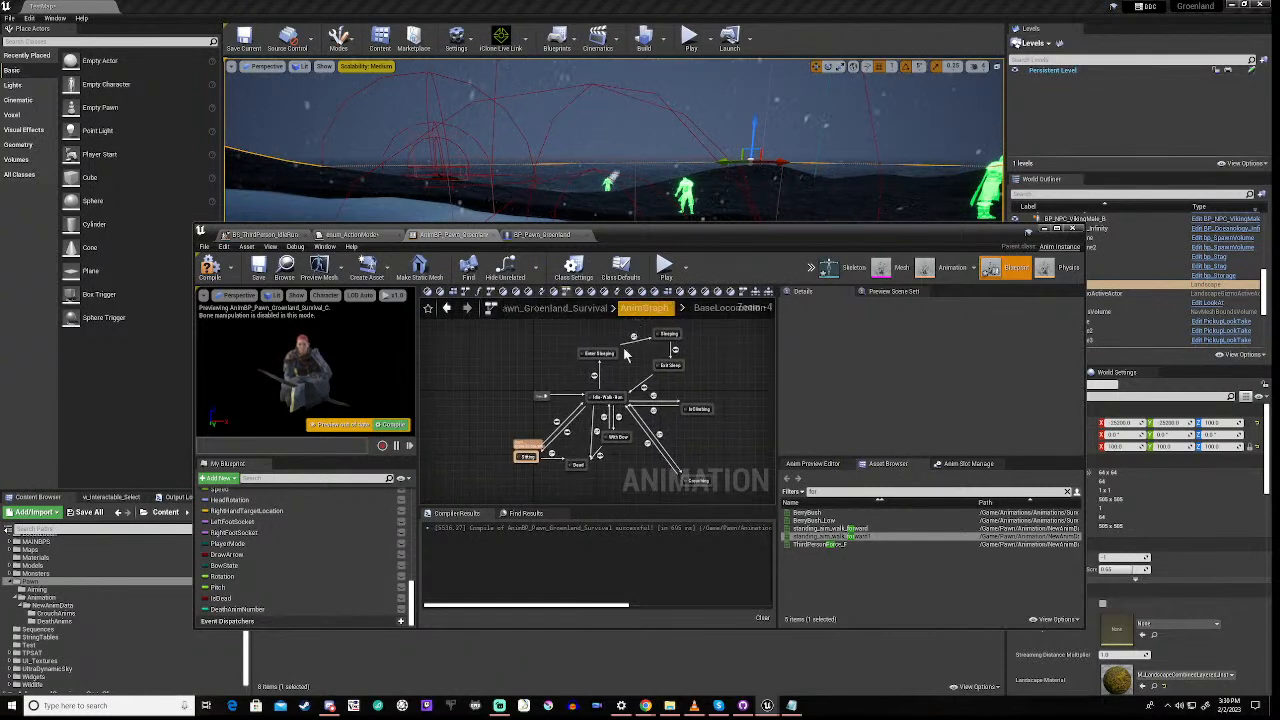
{"action": "scroll", "coordinate": [600, 432], "scroll_direction": "up", "scroll_amount": 4}
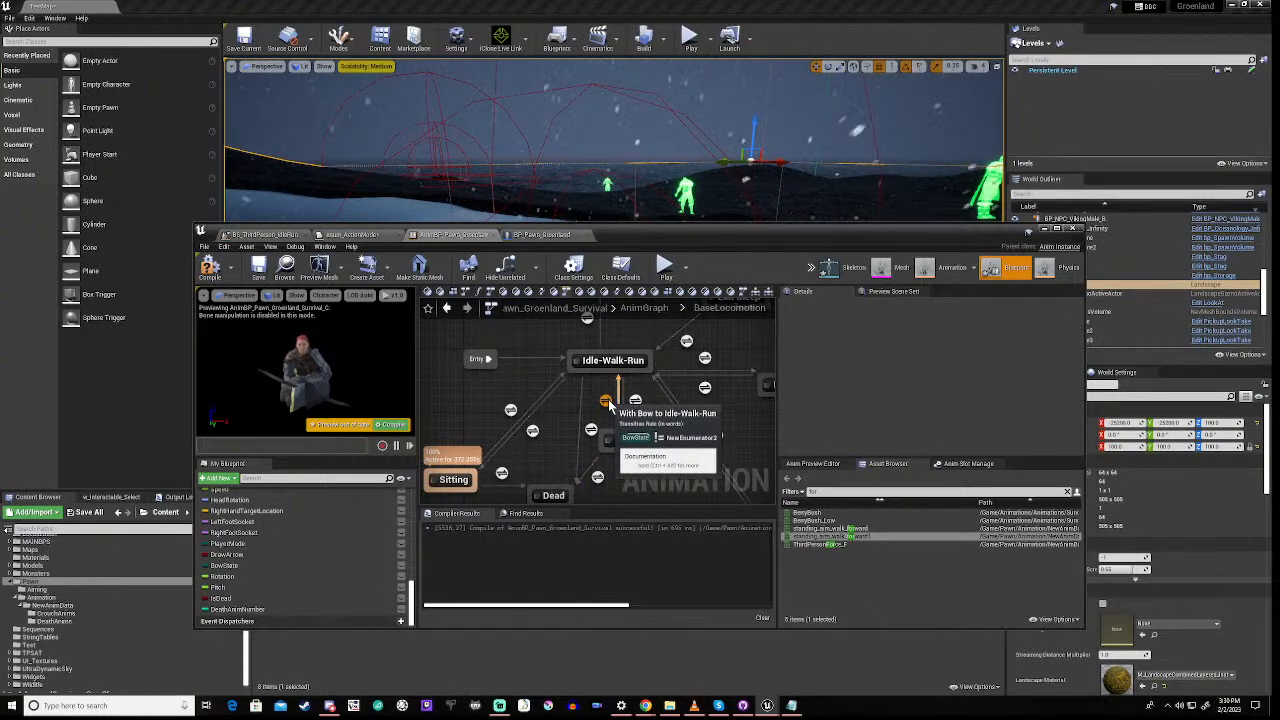
Inspect the With Bow to Idle-Walk-Run transition rule, and review how With Bow and Crouching connect in BaseLocomotion
{"action": "double_click", "coordinate": [606, 401]}
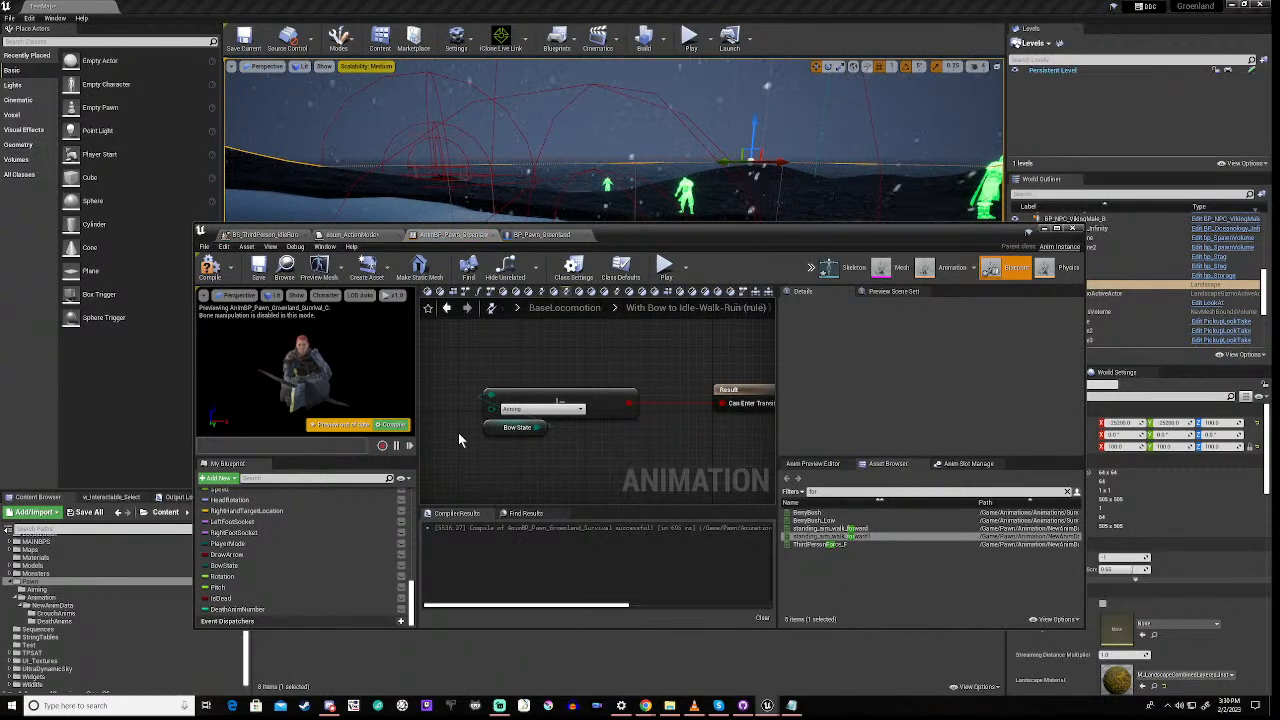
{"action": "scroll", "coordinate": [464, 428], "scroll_direction": "down", "scroll_amount": 3}
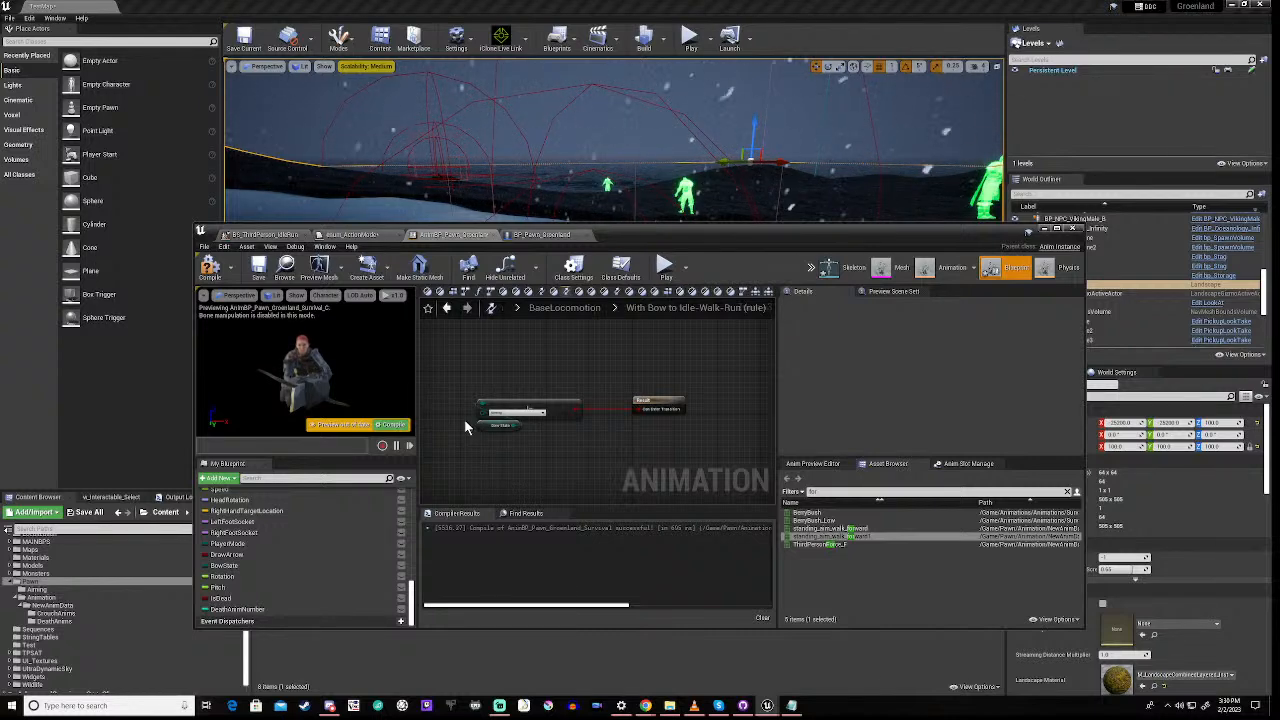
{"action": "left_click", "coordinate": [584, 308]}
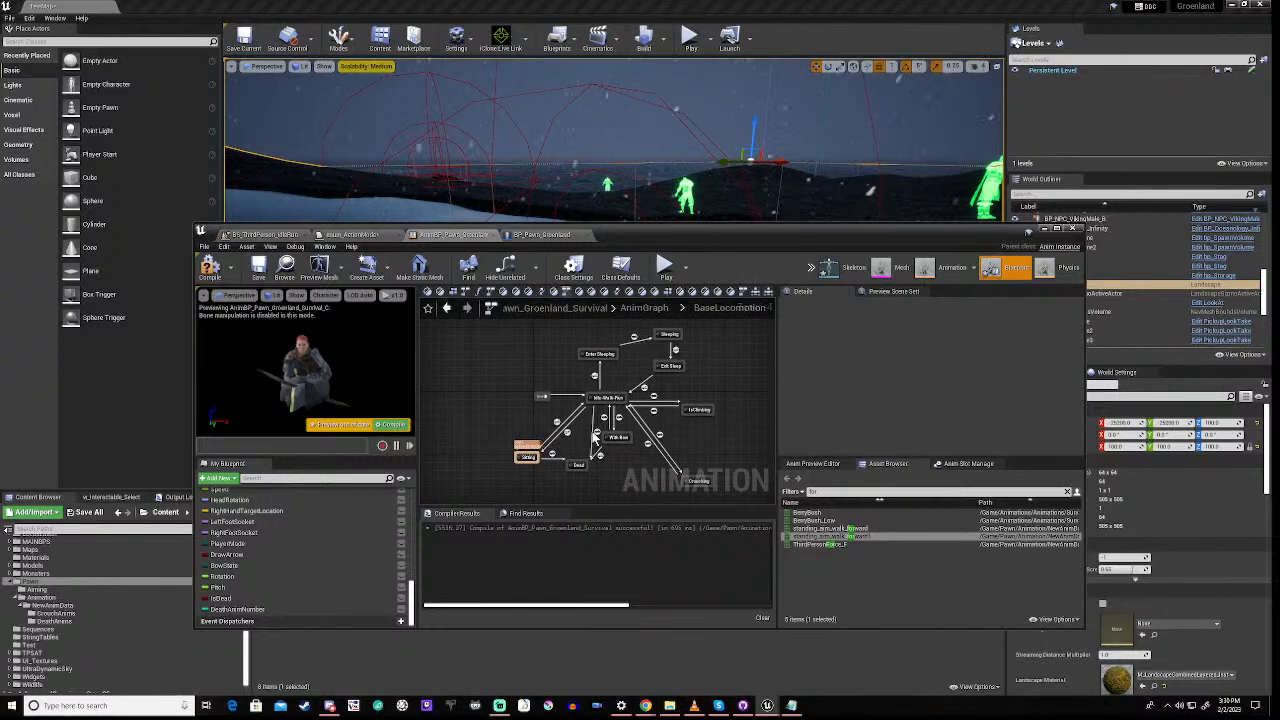
{"action": "scroll", "coordinate": [596, 437], "scroll_direction": "up", "scroll_amount": 3}
{"action": "mouse_move", "coordinate": [648, 406]}
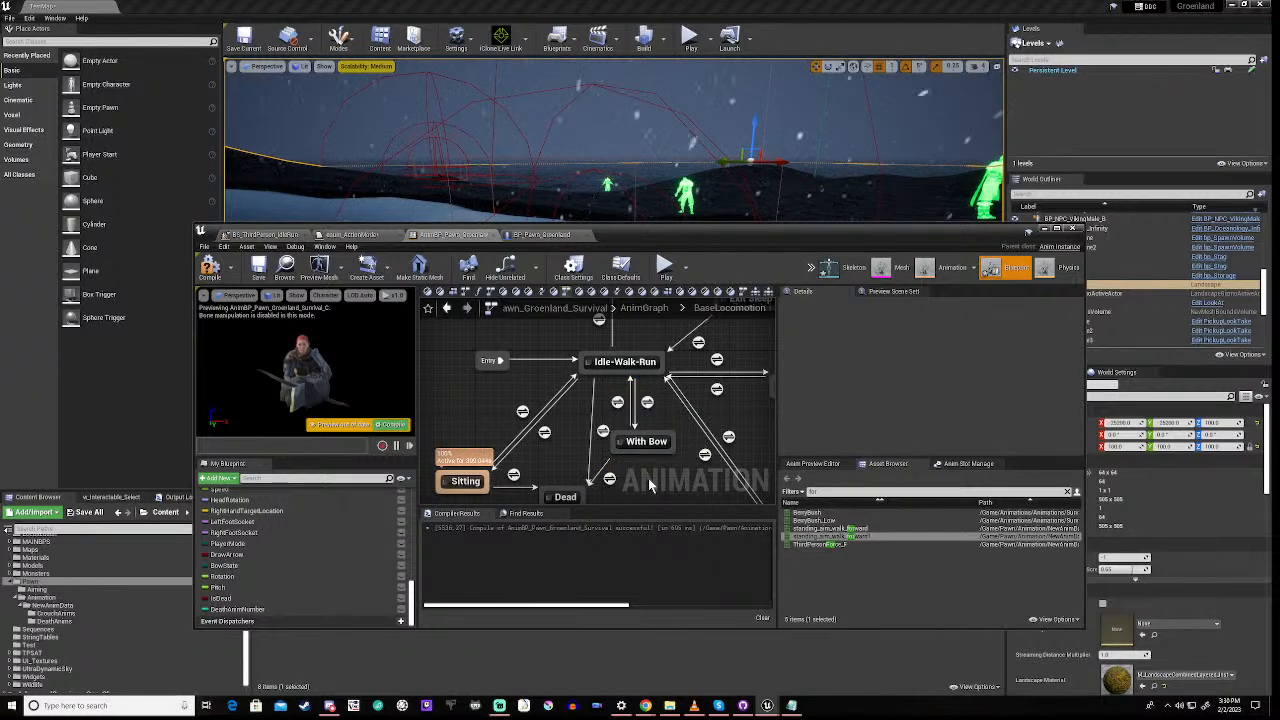
{"action": "right_click_drag", "start_coordinate": [648, 478], "coordinate": [639, 404]}
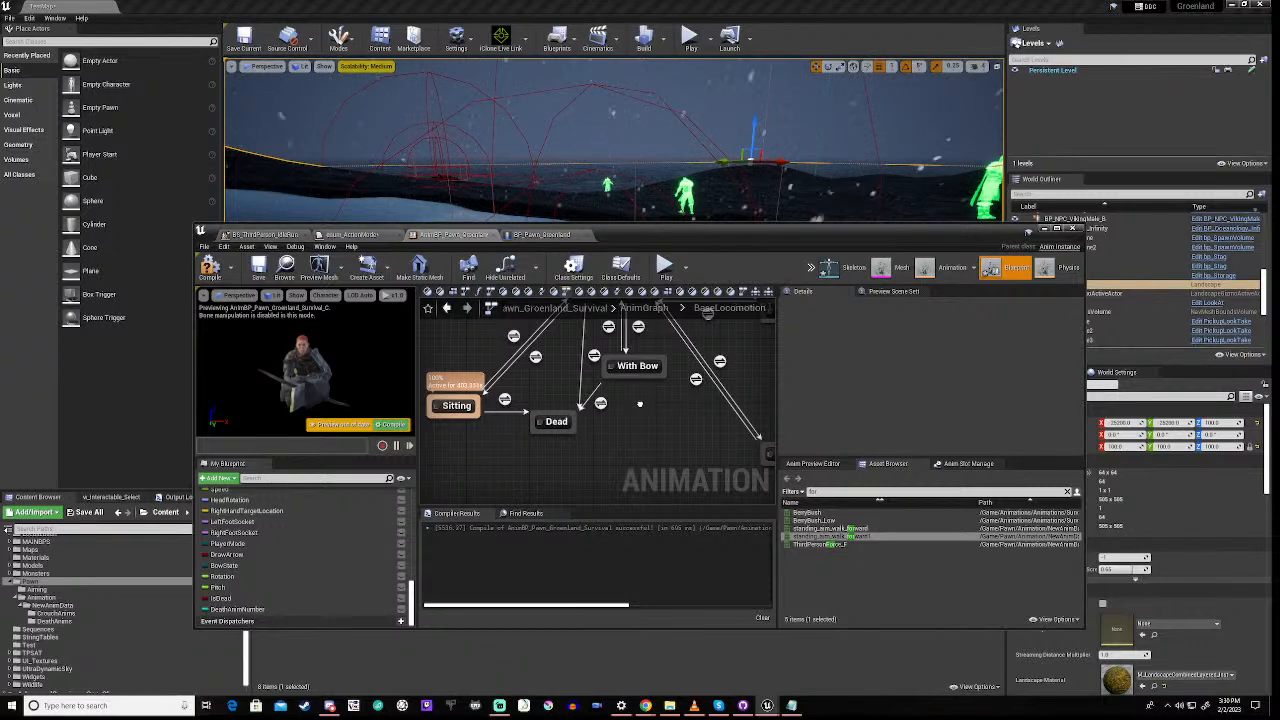
{"action": "right_click_drag", "start_coordinate": [639, 404], "coordinate": [637, 448]}
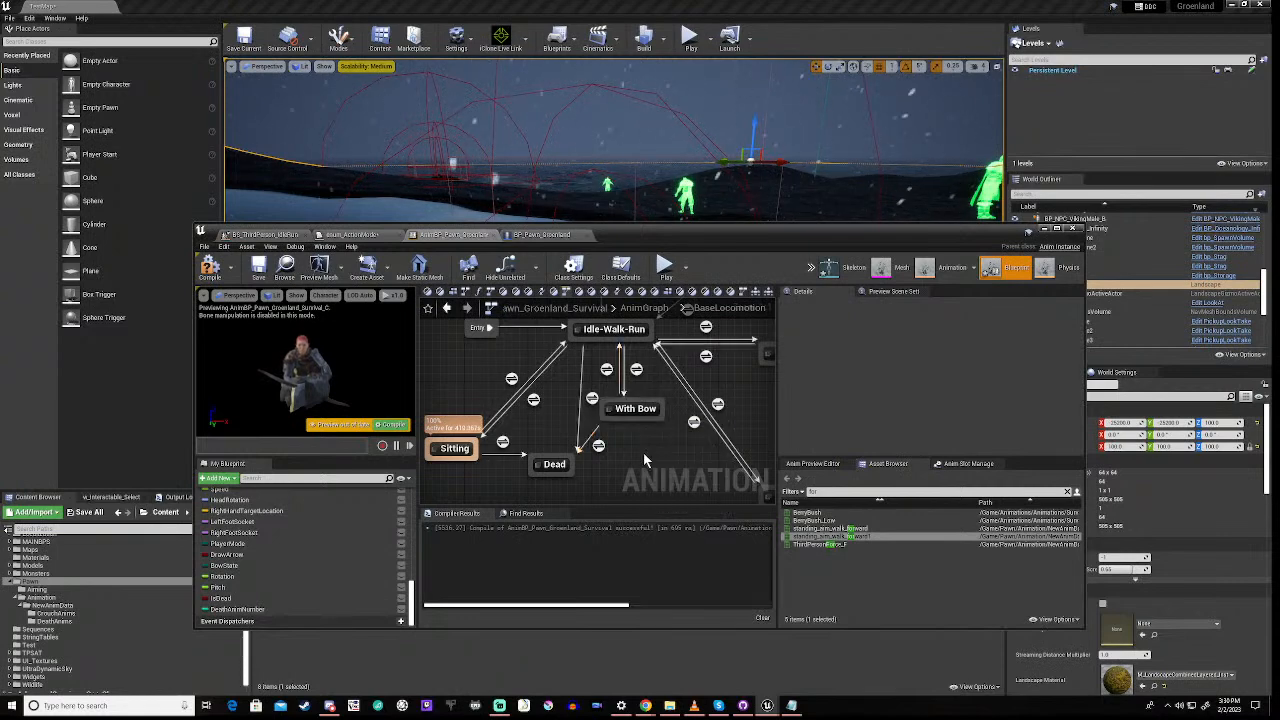
{"action": "right_click_drag", "start_coordinate": [664, 449], "coordinate": [578, 411]}
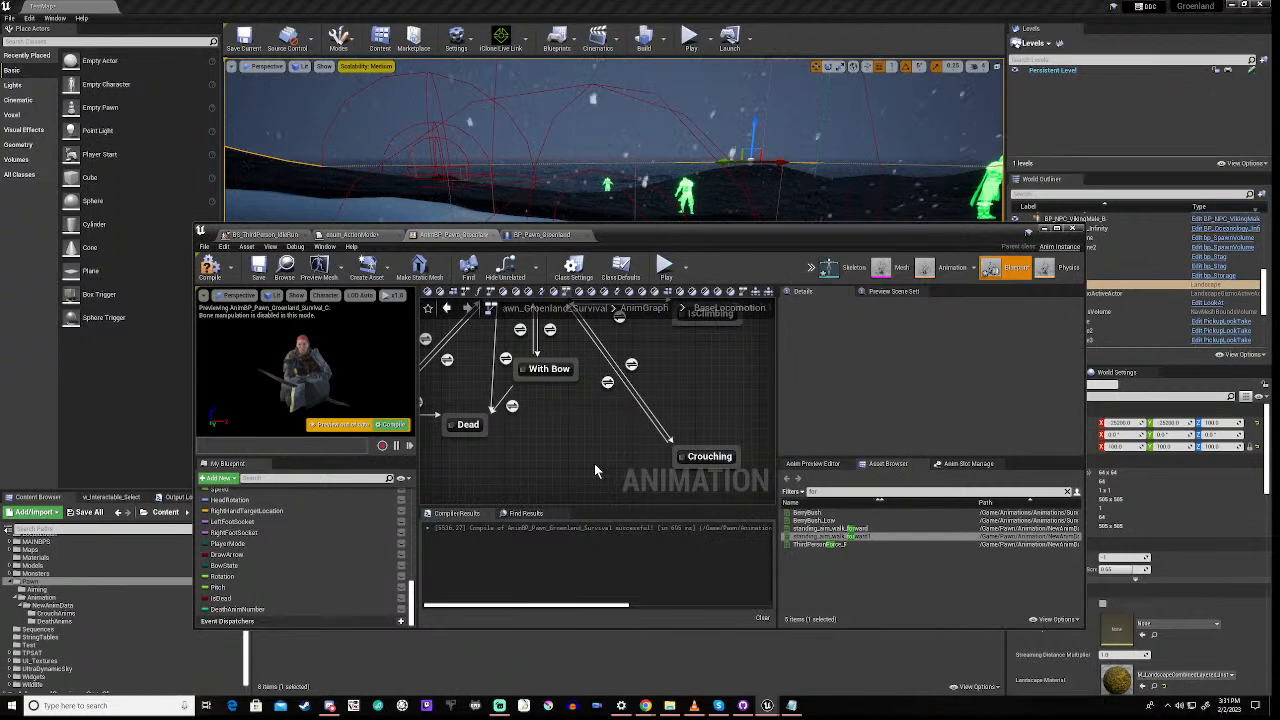
{"action": "right_click_drag", "start_coordinate": [594, 463], "coordinate": [566, 407]}
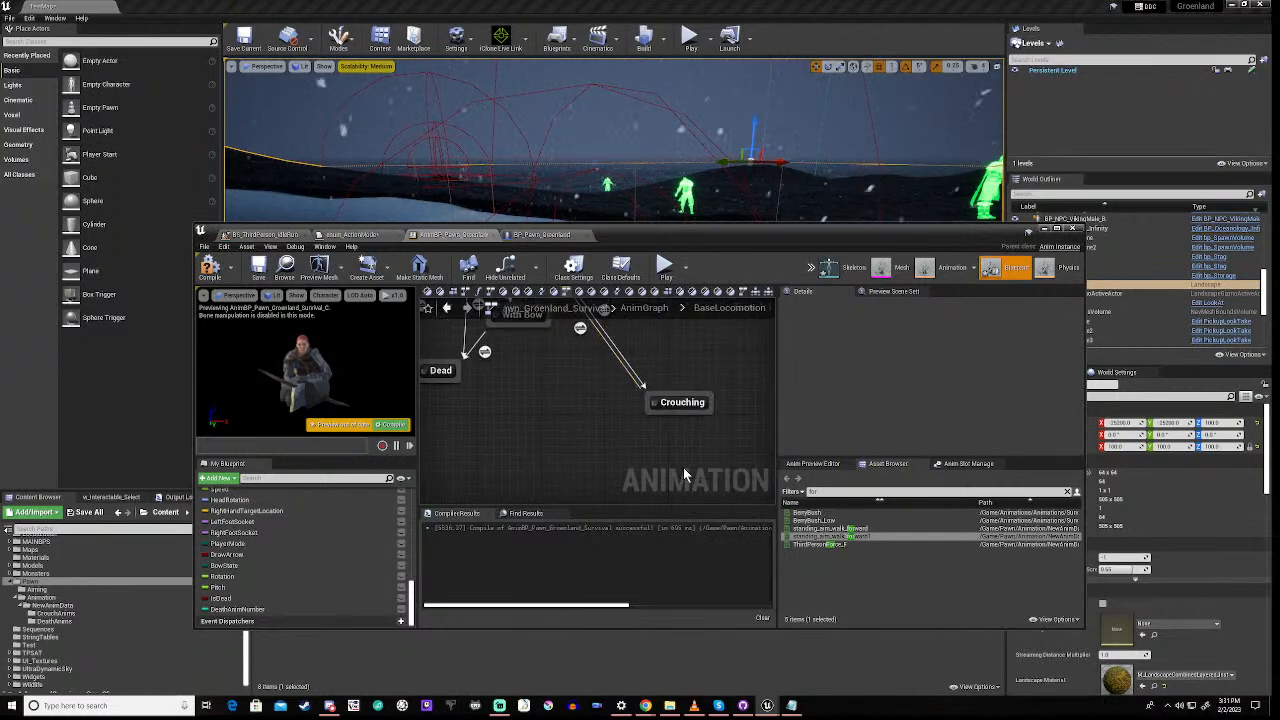
{"action": "right_click_drag", "start_coordinate": [519, 347], "coordinate": [648, 495]}
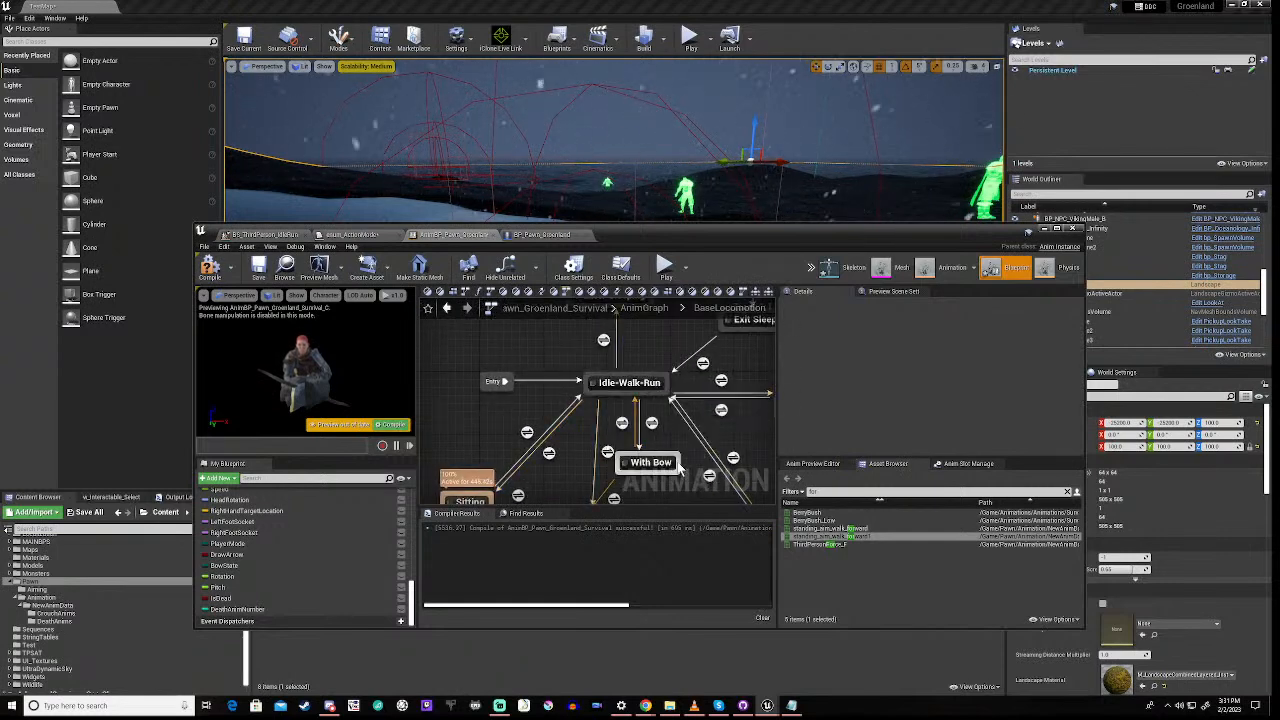
{"action": "right_click_drag", "start_coordinate": [683, 450], "coordinate": [545, 314]}
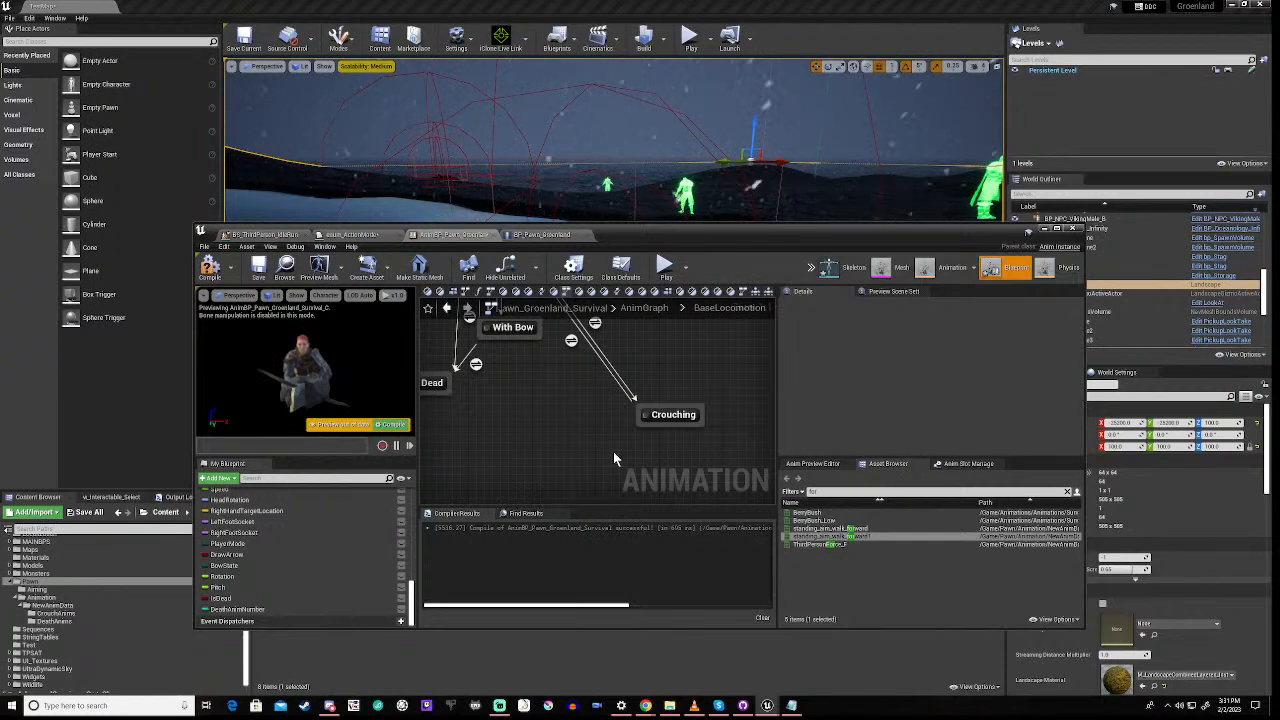
Add a state named WithAim below Crouching in BaseLocomotion and link the two states with transitions in both directions
{"action": "mouse_move", "coordinate": [600, 431]}
{"action": "right_mouse_down"}
{"action": "mouse_move", "coordinate": [564, 483]}
{"action": "mouse_move", "coordinate": [579, 433]}
{"action": "right_mouse_up"}
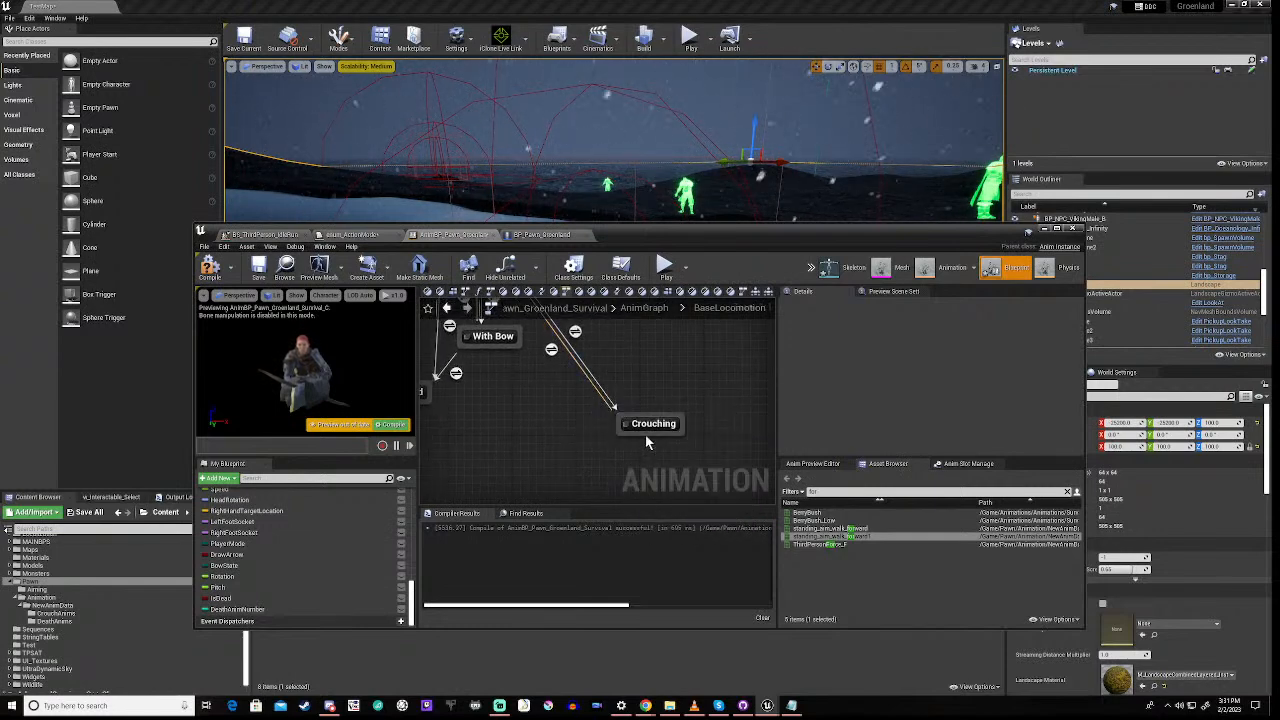
{"action": "left_click_drag", "start_coordinate": [645, 434], "coordinate": [655, 480]}
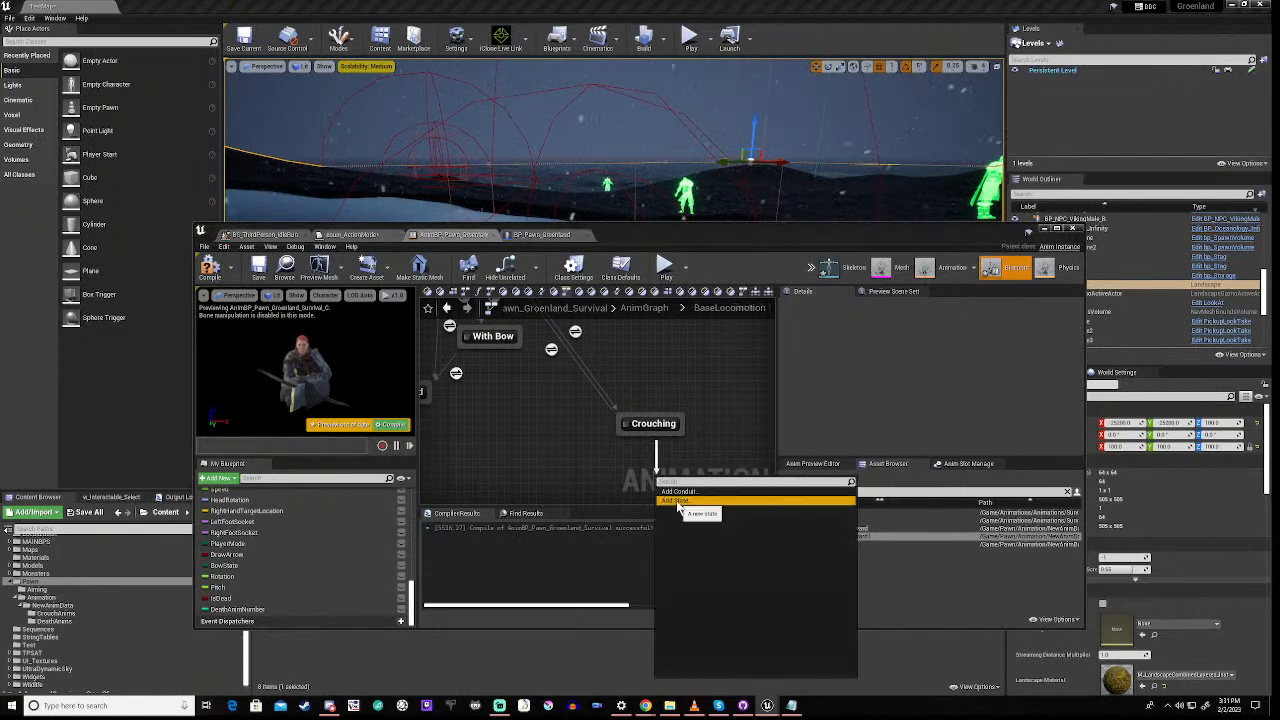
{"action": "left_click", "coordinate": [676, 501]}
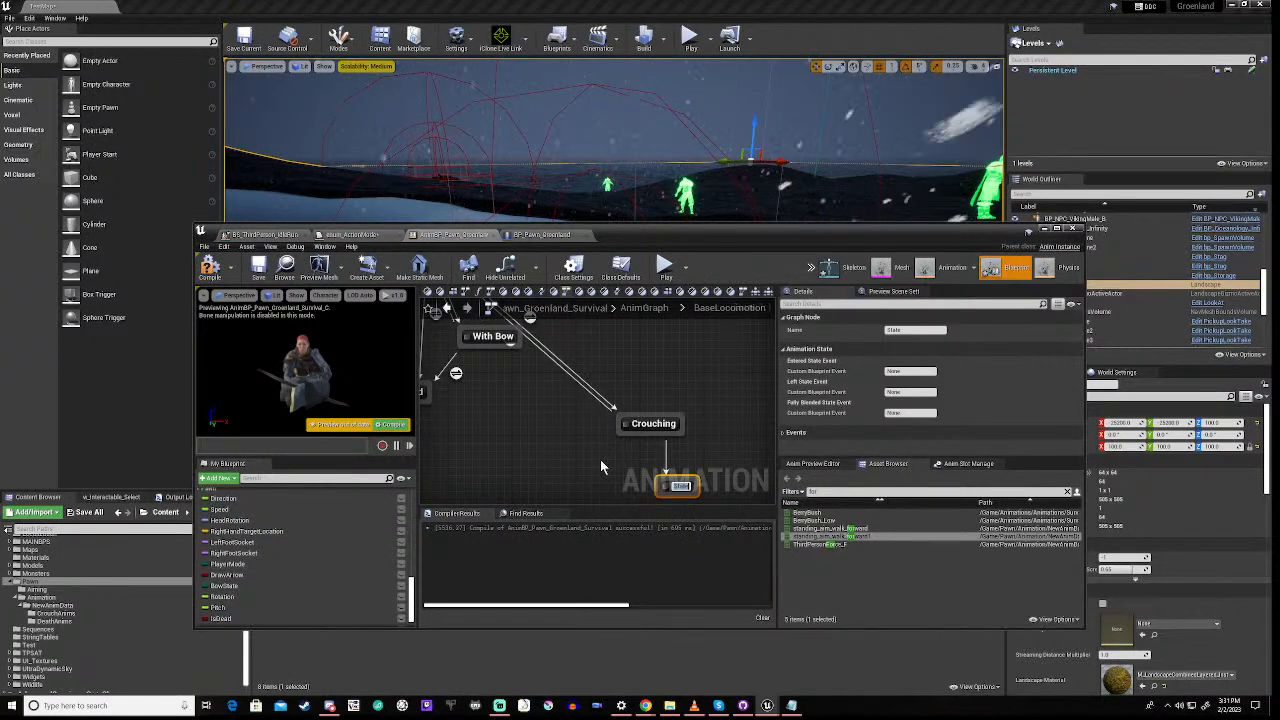
{"action": "type", "text": "W"}
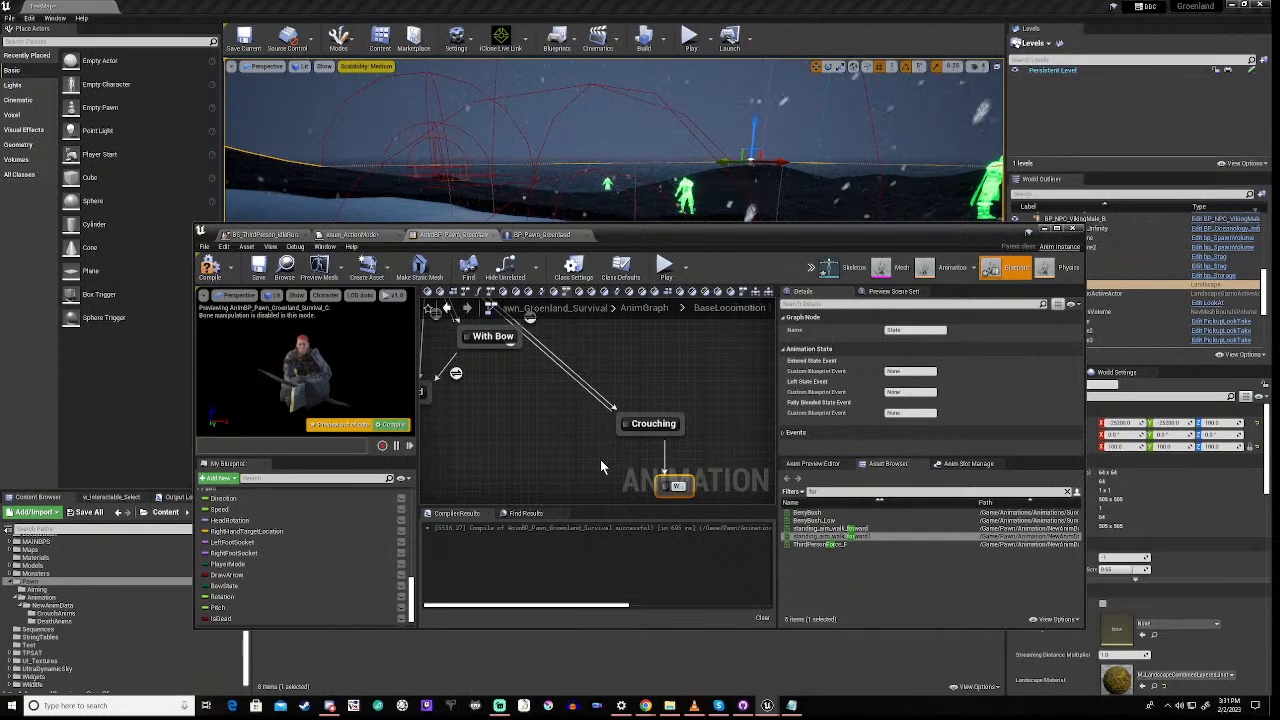
{"action": "type", "text": "ithAim"}
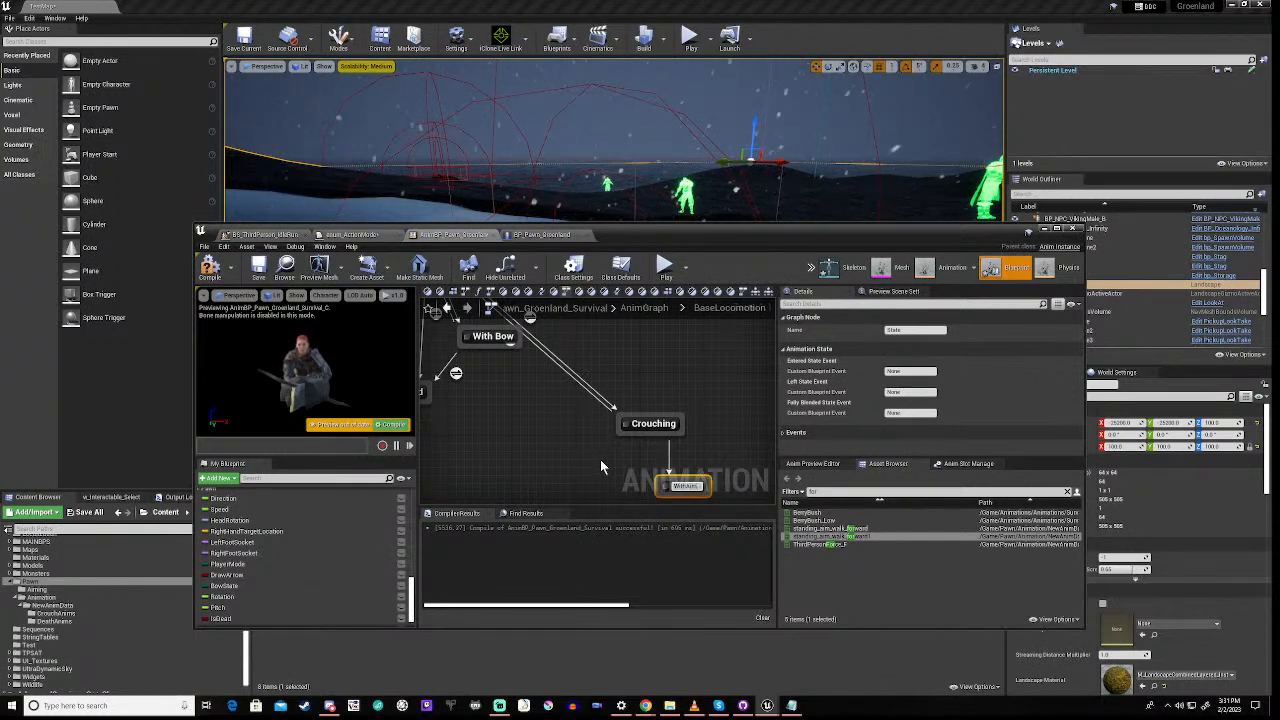
{"action": "key", "text": "Return"}
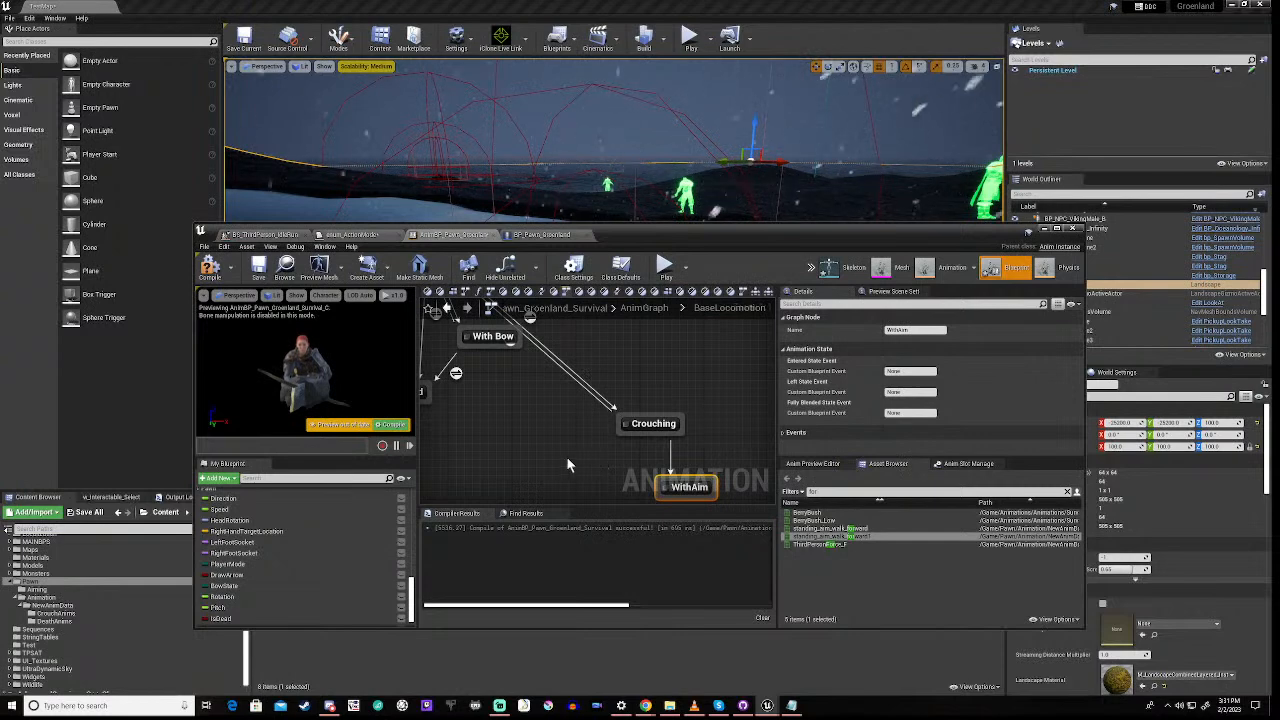
{"action": "right_click_drag", "start_coordinate": [602, 459], "coordinate": [601, 403]}
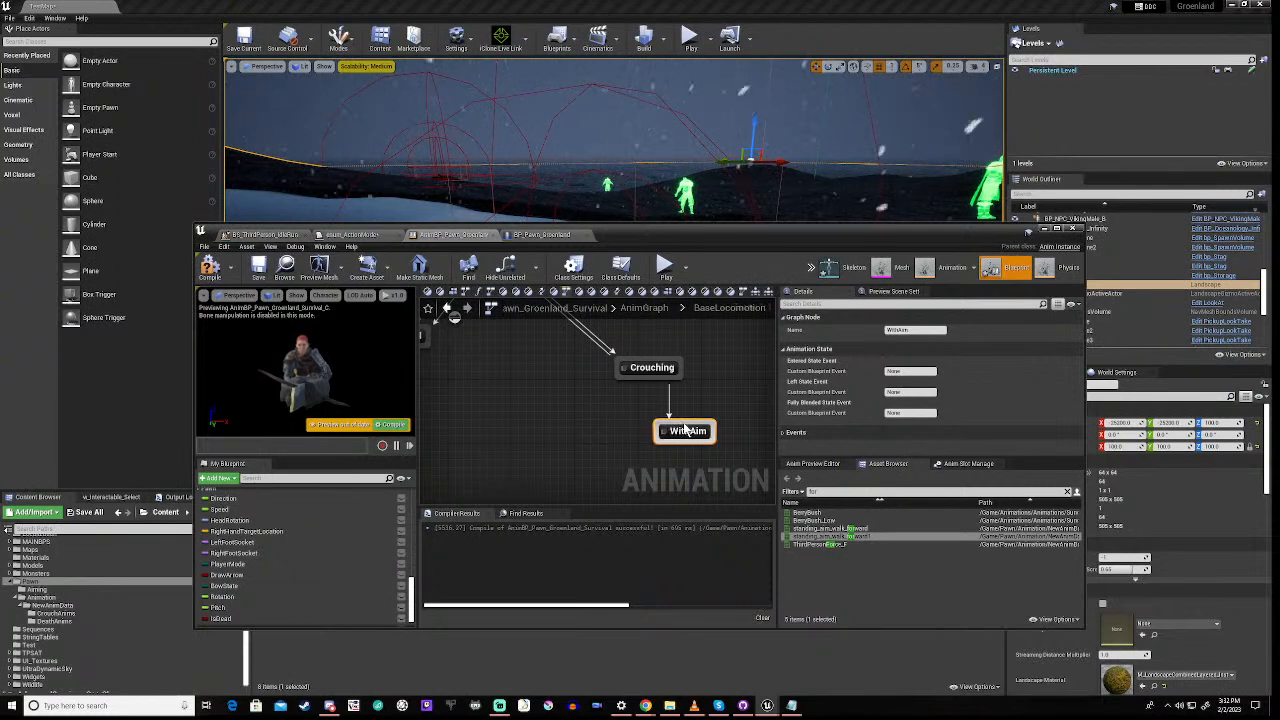
{"action": "left_click_drag", "start_coordinate": [674, 428], "coordinate": [676, 384]}
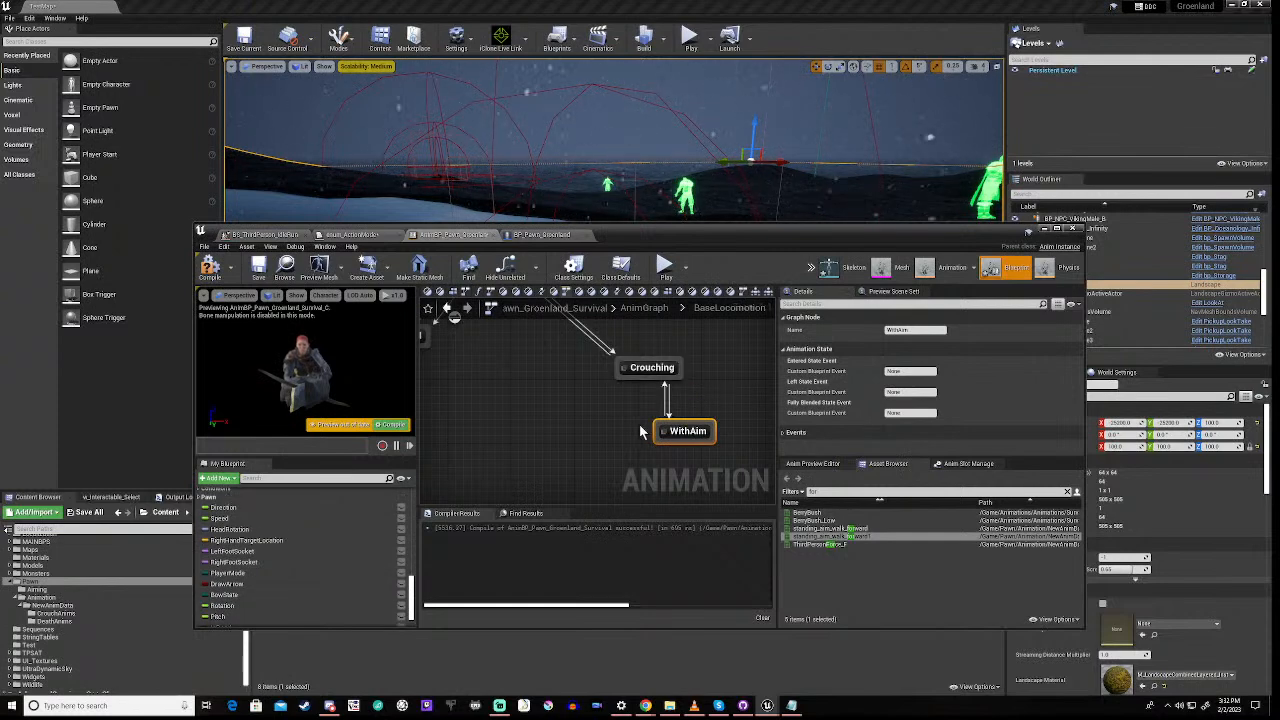
Review the BaseLocomotion state machine, comparing the Crouching and WithAim branch with the With Bow state
{"action": "right_click_drag", "start_coordinate": [640, 428], "coordinate": [672, 437]}
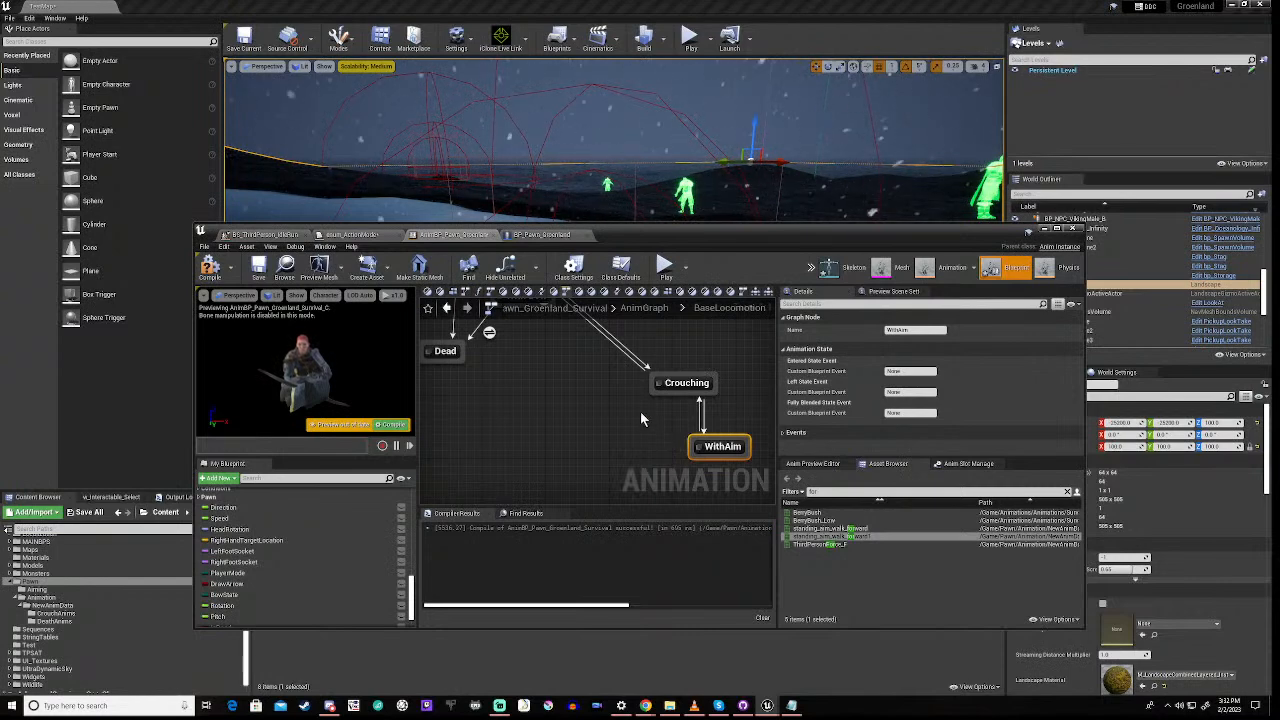
{"action": "scroll", "coordinate": [640, 411], "scroll_direction": "down", "scroll_amount": 4}
{"action": "right_click_drag", "start_coordinate": [598, 409], "coordinate": [559, 423]}
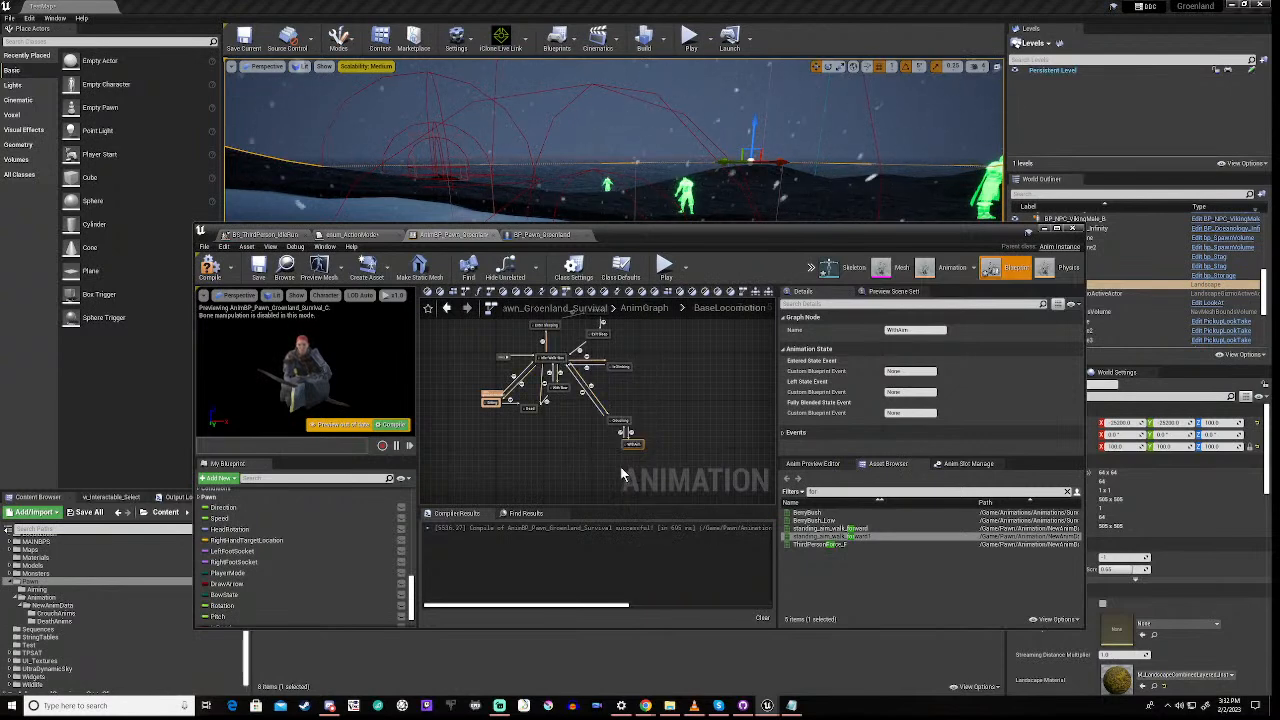
{"action": "scroll", "coordinate": [621, 448], "scroll_direction": "up", "scroll_amount": 5}
{"action": "scroll", "coordinate": [621, 448], "scroll_direction": "down", "scroll_amount": 4}
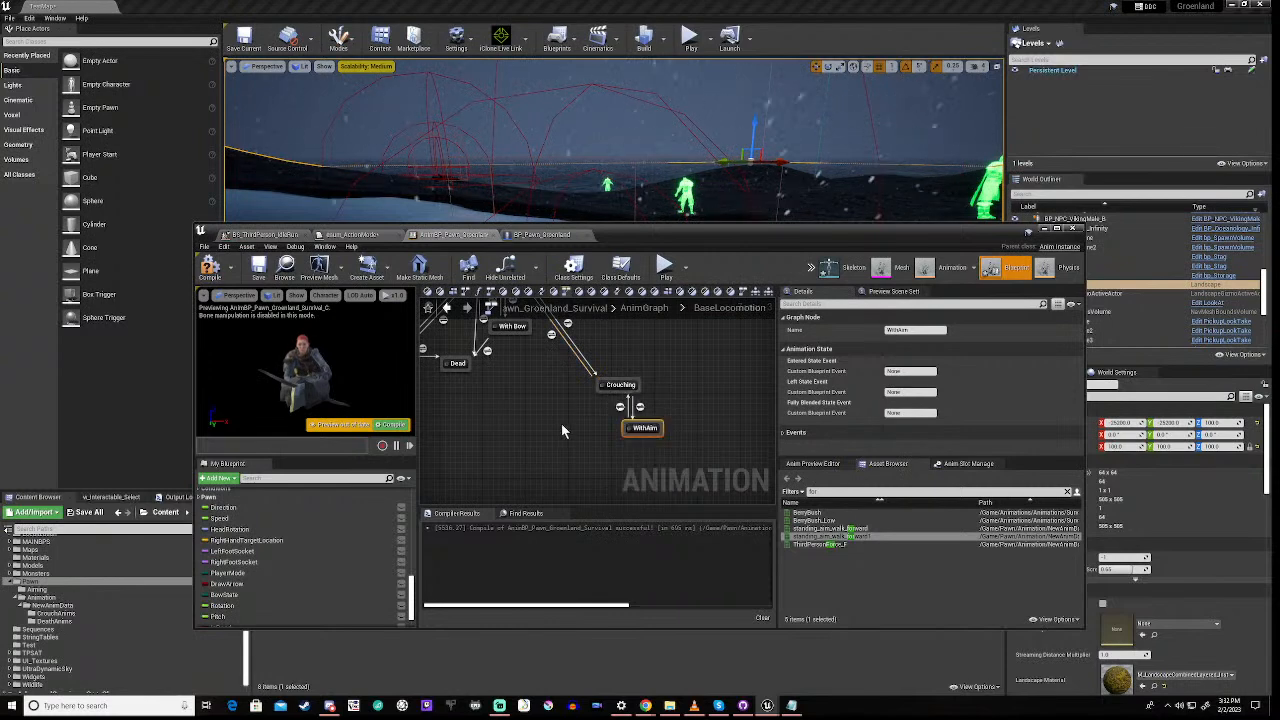
{"action": "right_click_drag", "start_coordinate": [562, 421], "coordinate": [588, 453]}
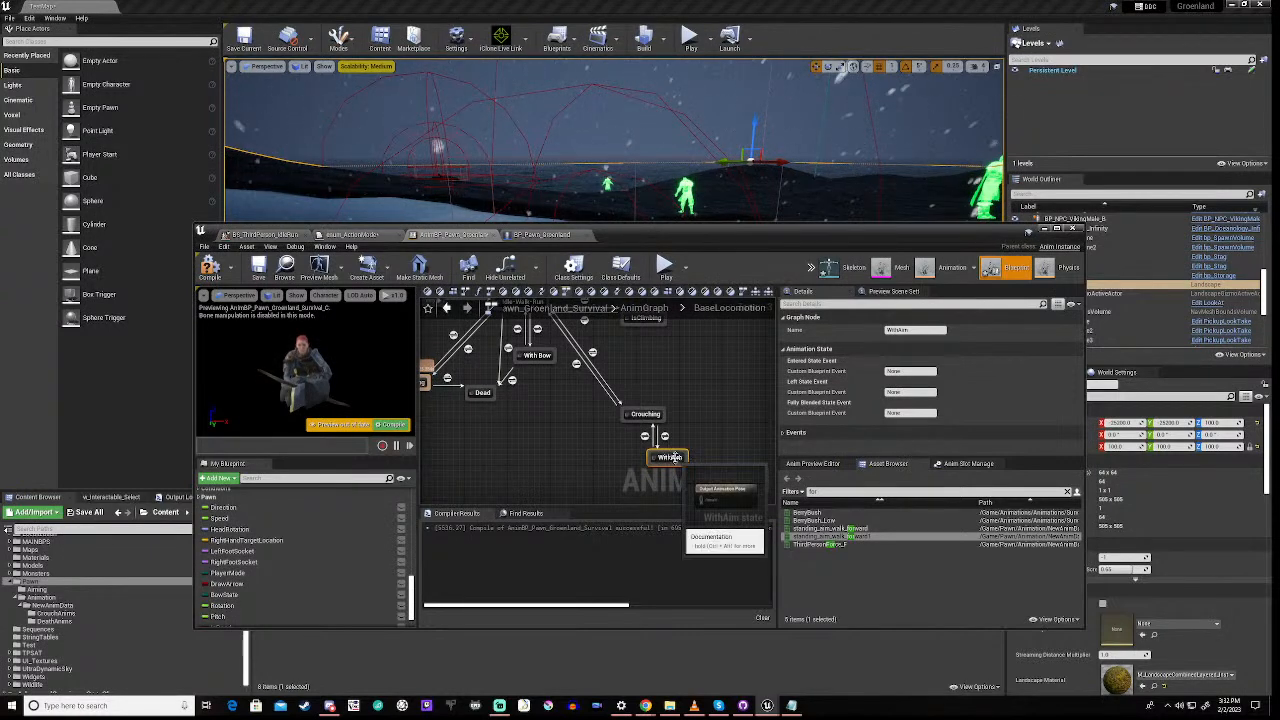
{"action": "right_click_drag", "start_coordinate": [546, 382], "coordinate": [582, 402]}
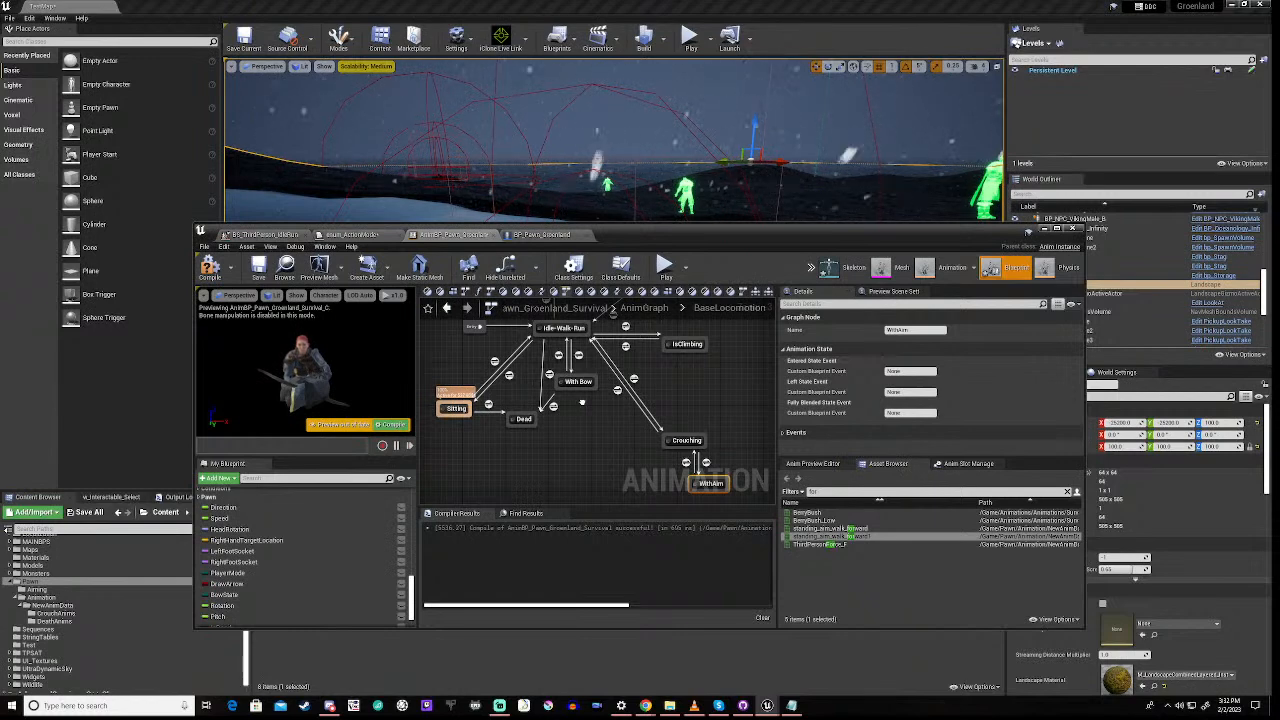
{"action": "right_click_drag", "start_coordinate": [582, 402], "coordinate": [583, 404]}
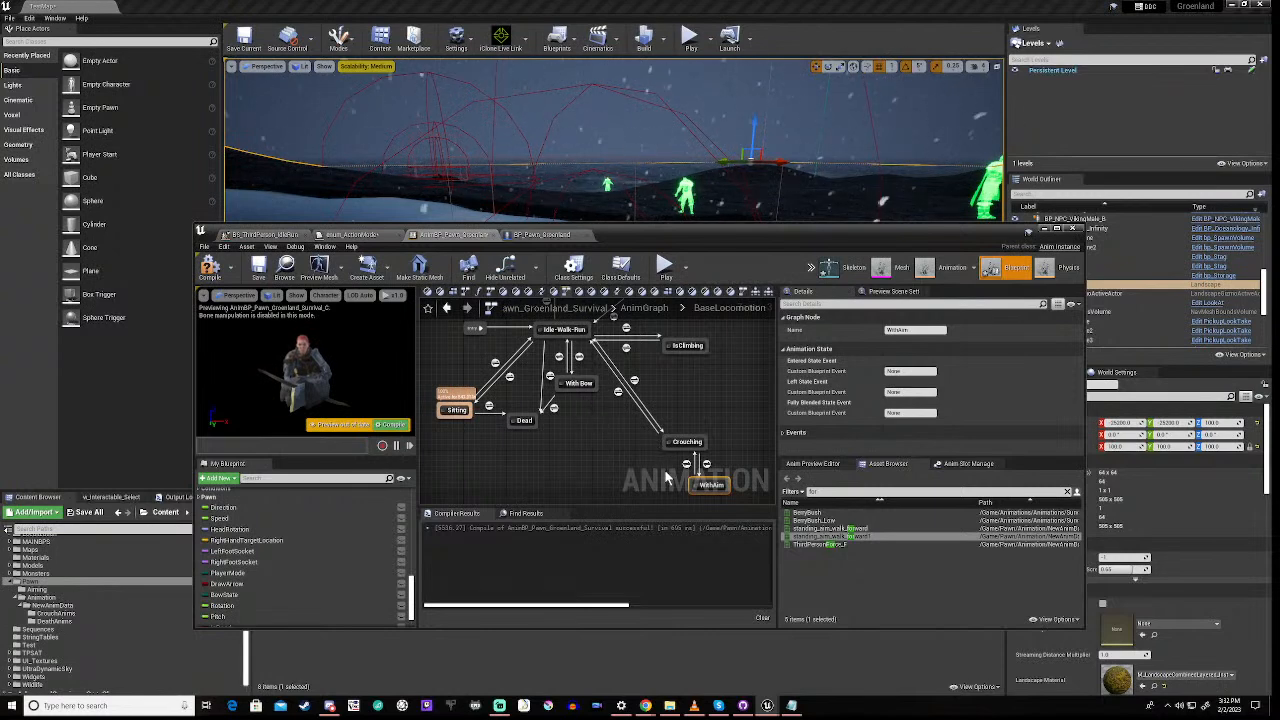
{"action": "right_click_drag", "start_coordinate": [628, 454], "coordinate": [604, 429]}
Examine the nested With Bow graphs from MovementWithBow through IdleWalk and HuntingLocomotion to the Locomotion blend space, and return to BaseLocomotion
{"action": "mouse_move", "coordinate": [549, 357]}
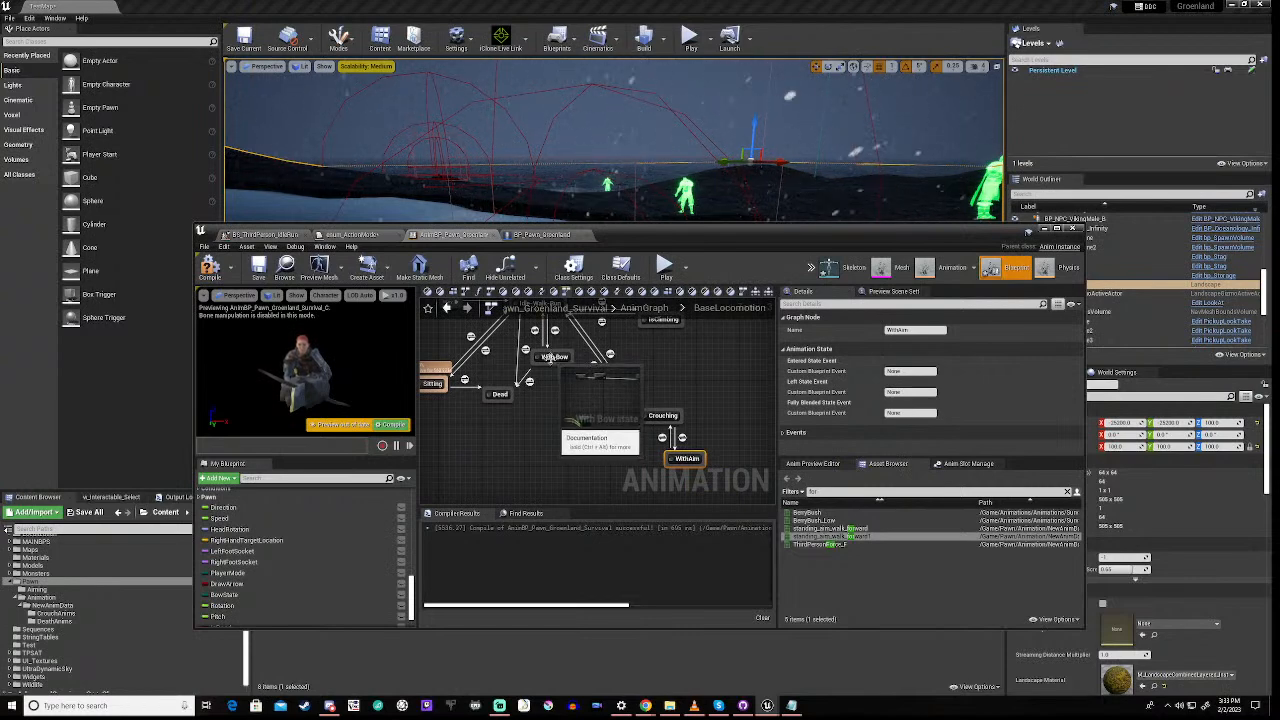
{"action": "double_click", "coordinate": [550, 358]}
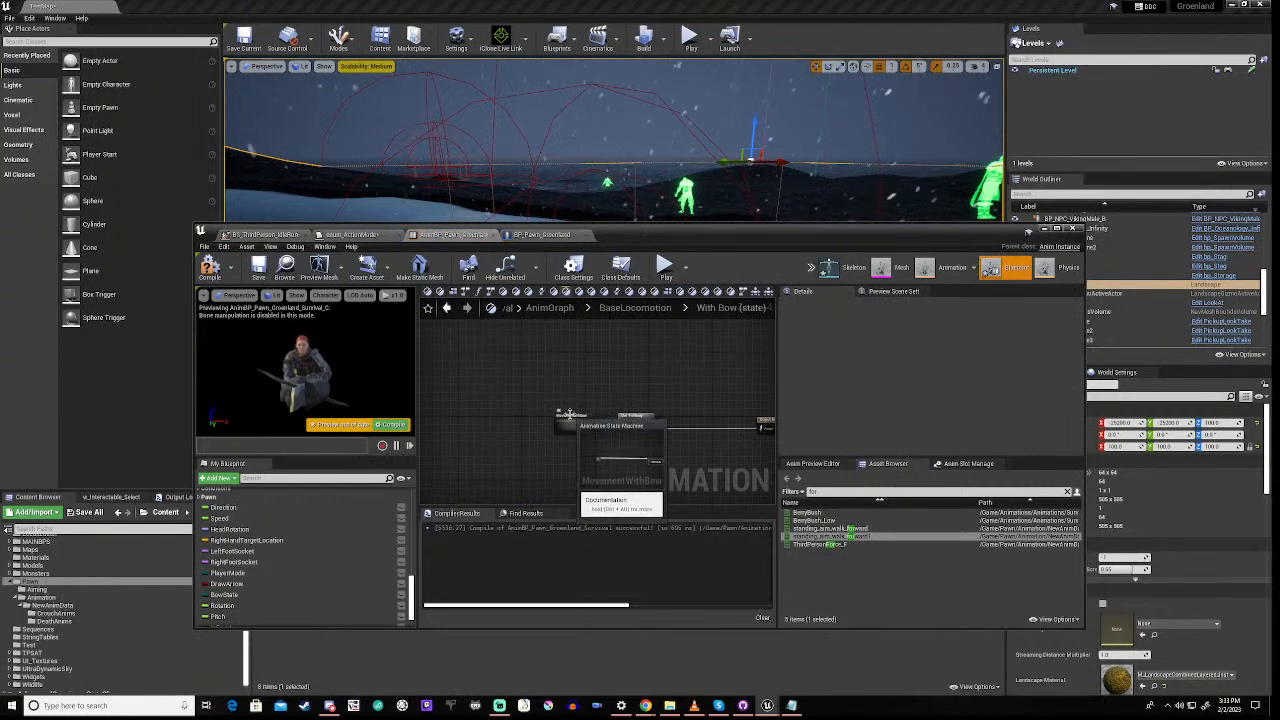
{"action": "double_click", "coordinate": [569, 414]}
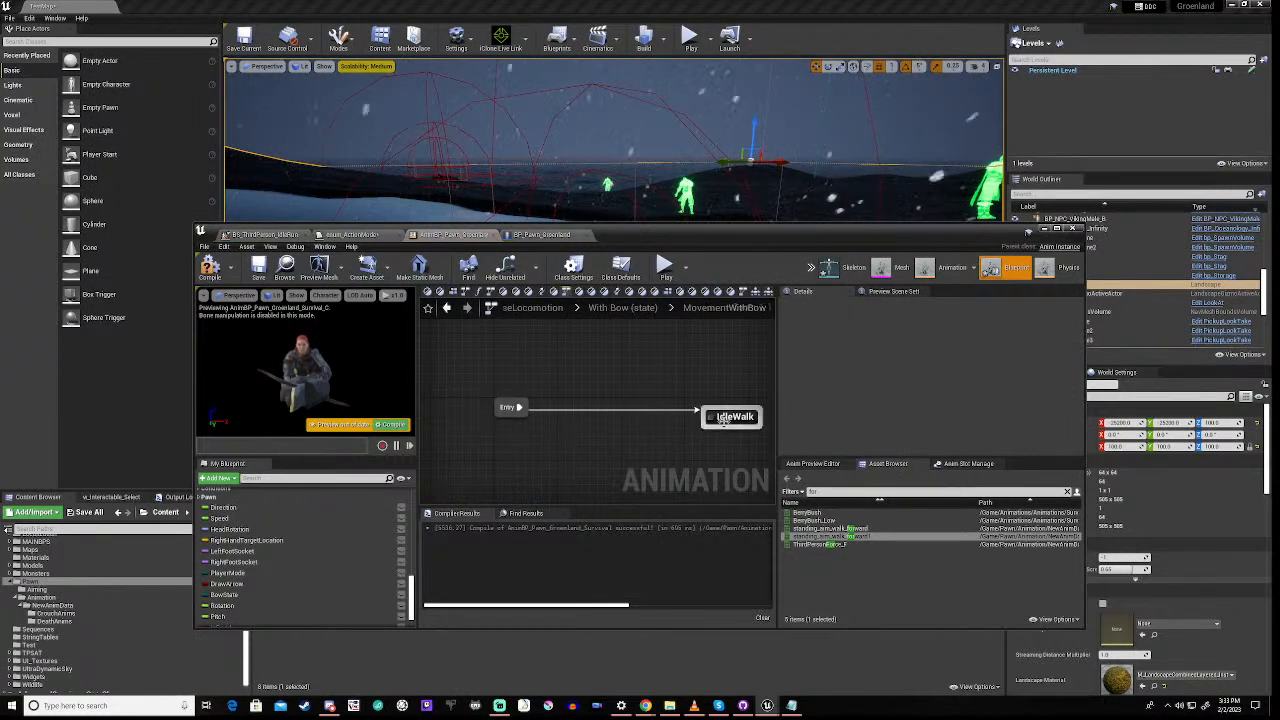
{"action": "mouse_move", "coordinate": [734, 414]}
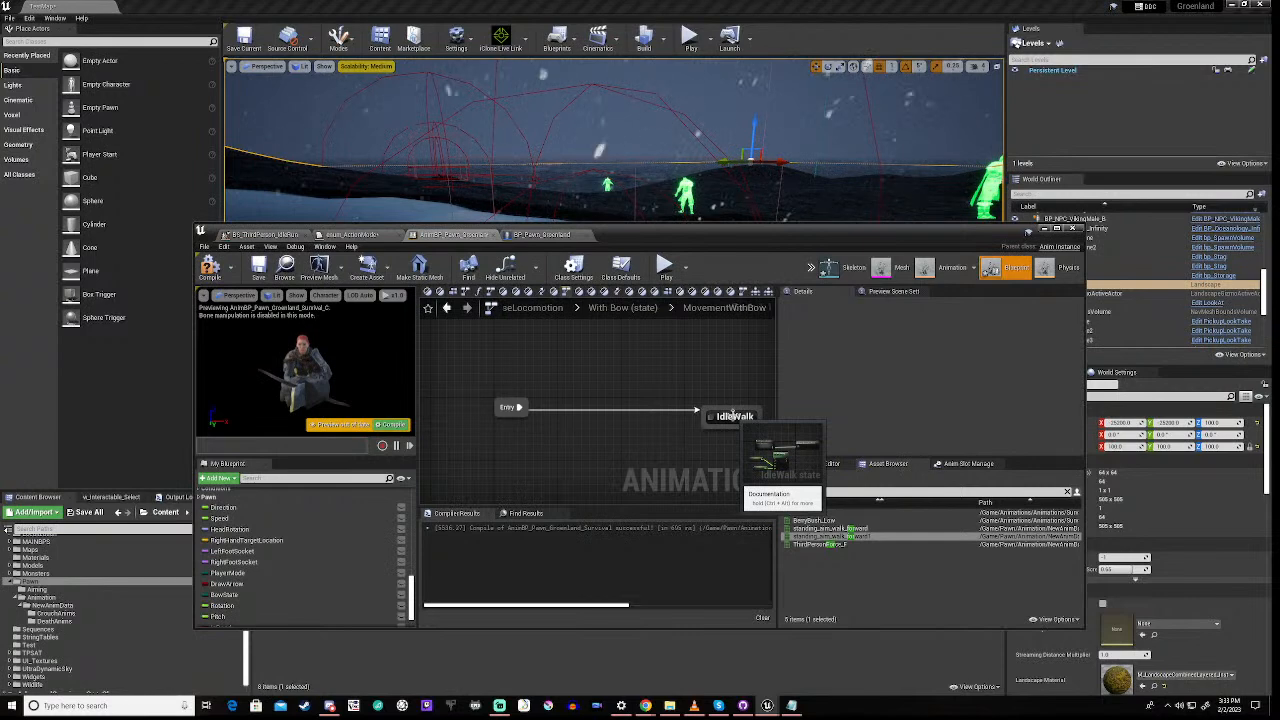
{"action": "double_click", "coordinate": [733, 414]}
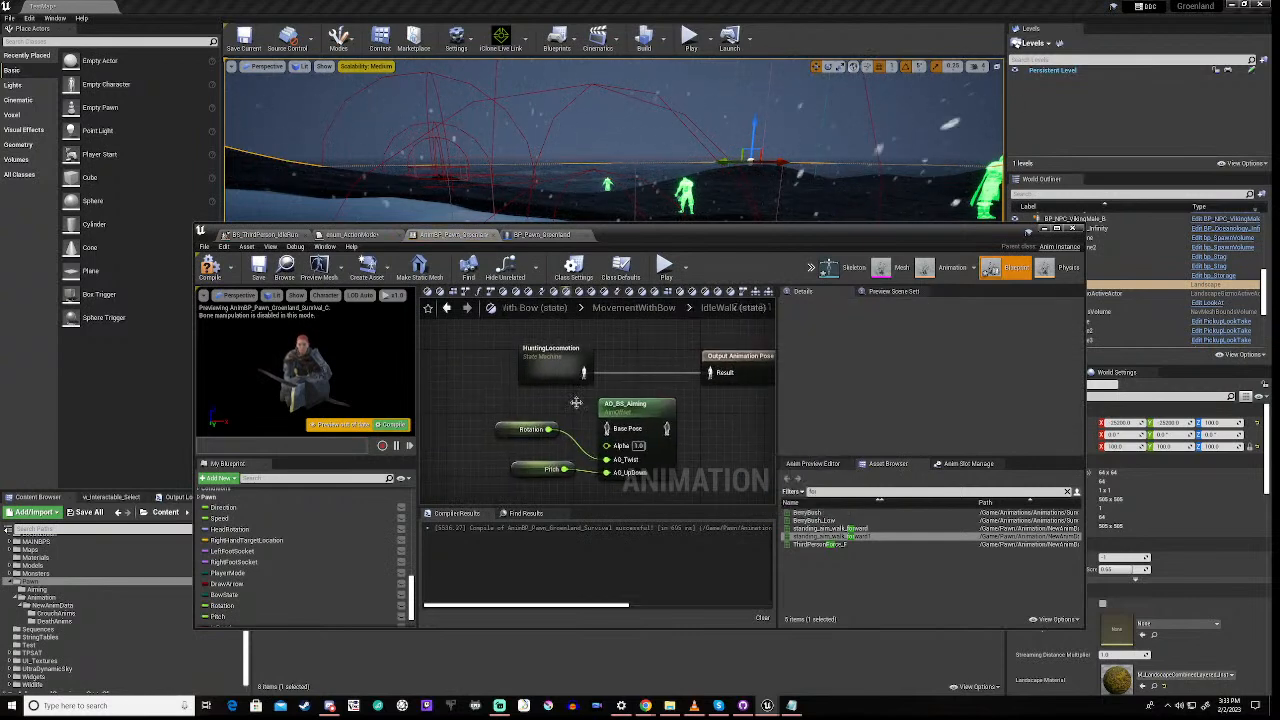
{"action": "double_click", "coordinate": [556, 360]}
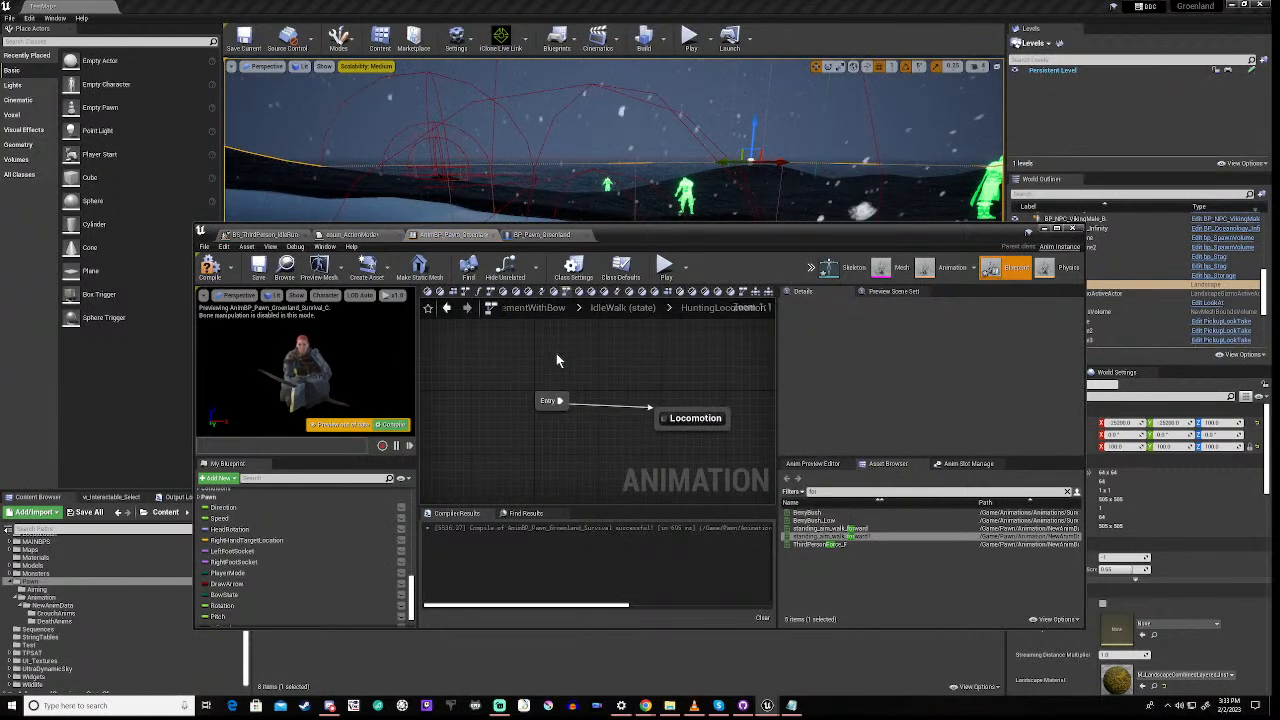
{"action": "double_click", "coordinate": [684, 421]}
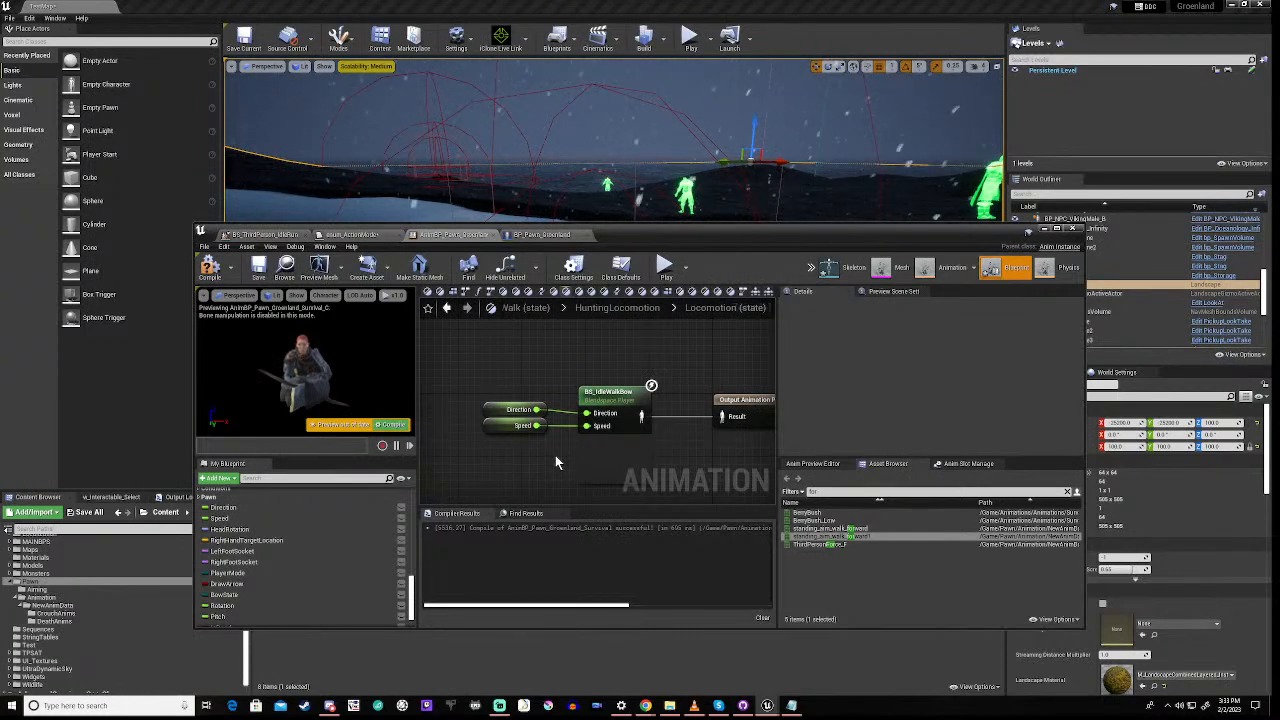
{"action": "scroll", "coordinate": [556, 460], "scroll_direction": "down", "scroll_amount": 3}
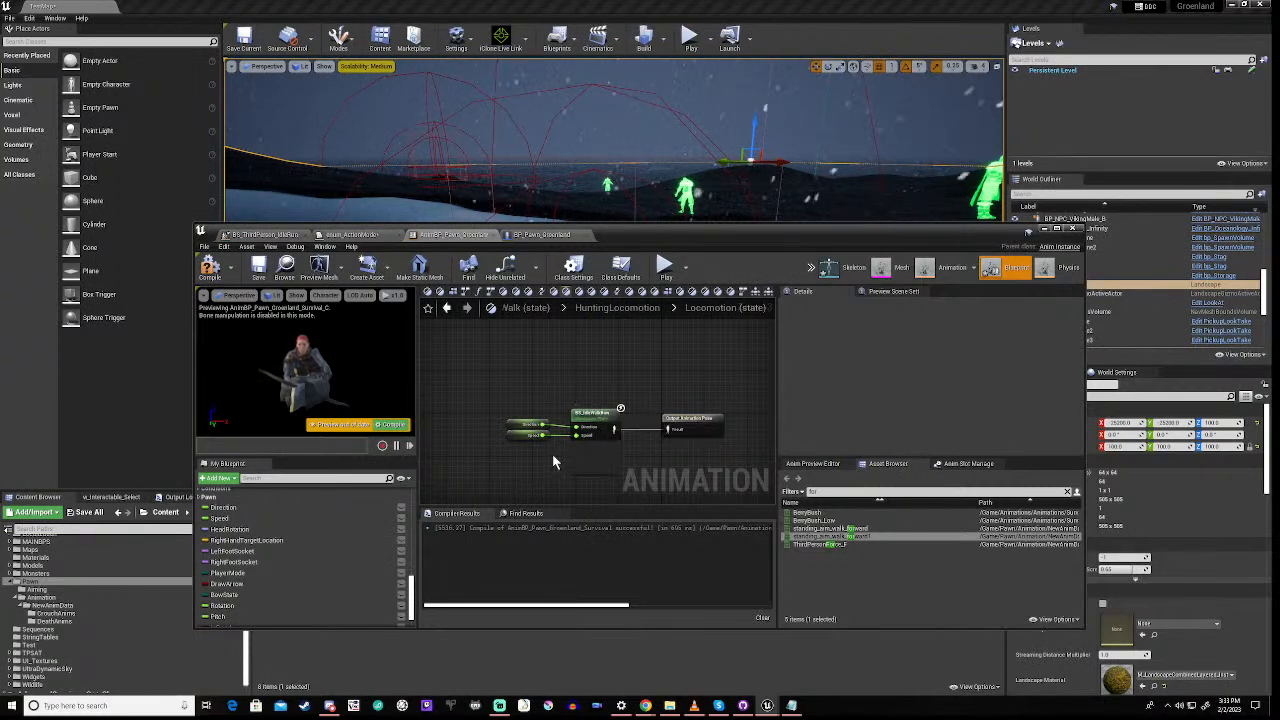
{"action": "left_click", "coordinate": [620, 309]}
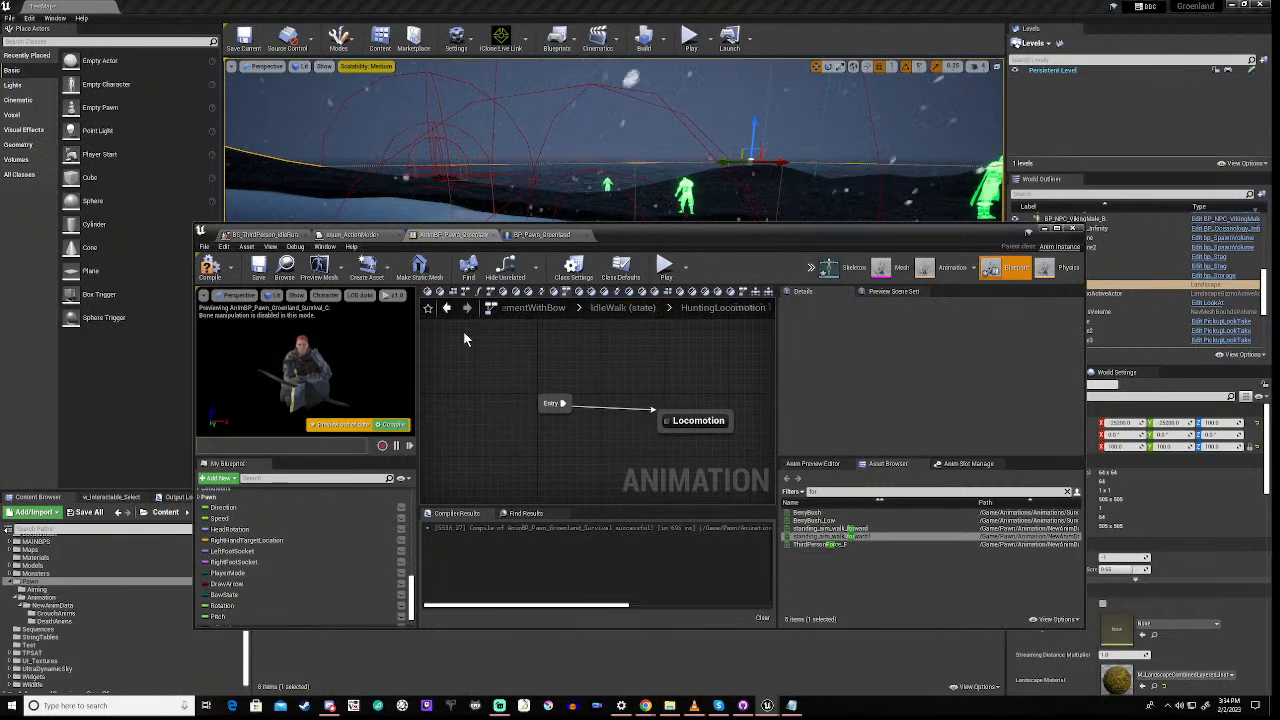
{"action": "left_click", "coordinate": [535, 310]}
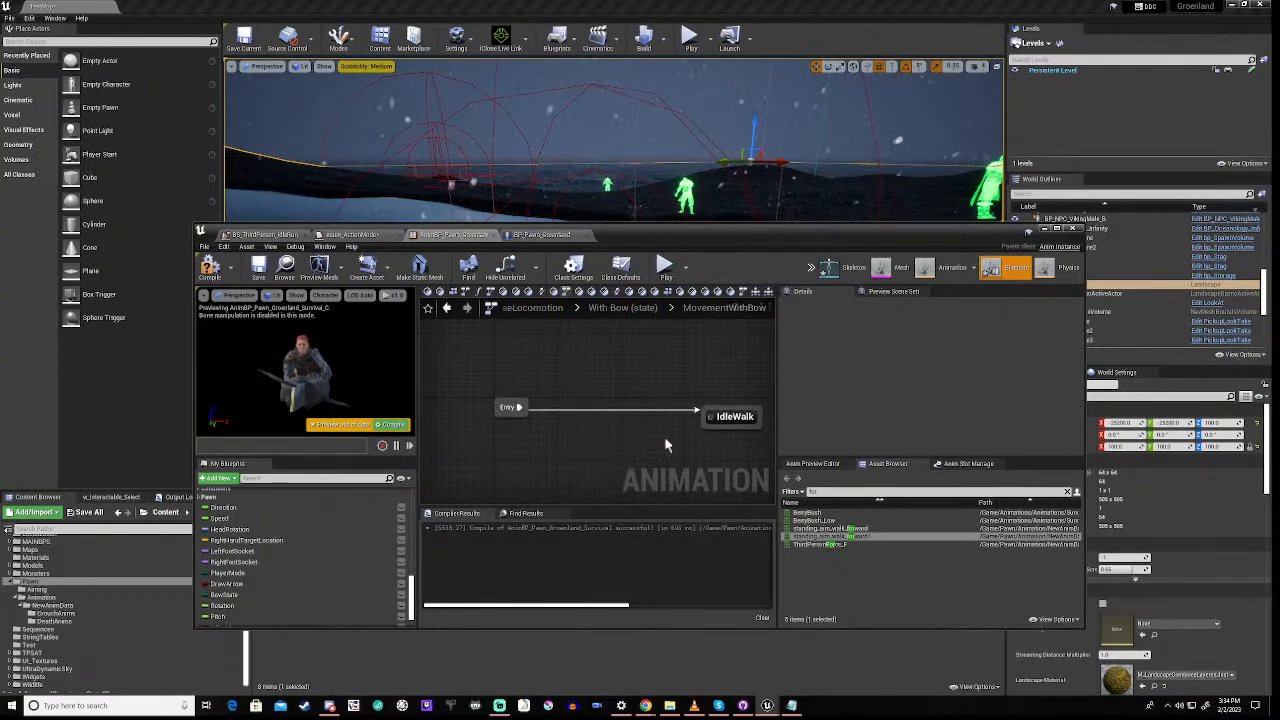
{"action": "left_click", "coordinate": [535, 309]}
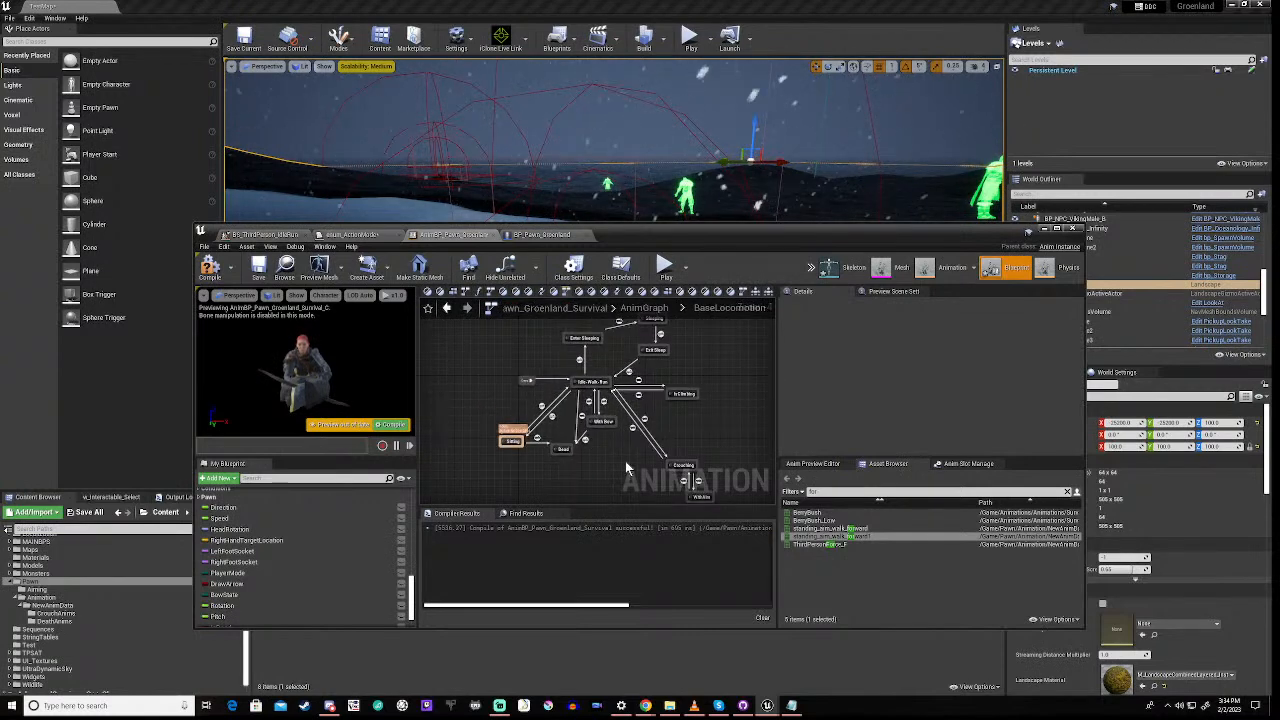
Delete the WithAim state and its transitions with Crouching from BaseLocomotion
{"action": "right_click_drag", "start_coordinate": [625, 461], "coordinate": [520, 380]}
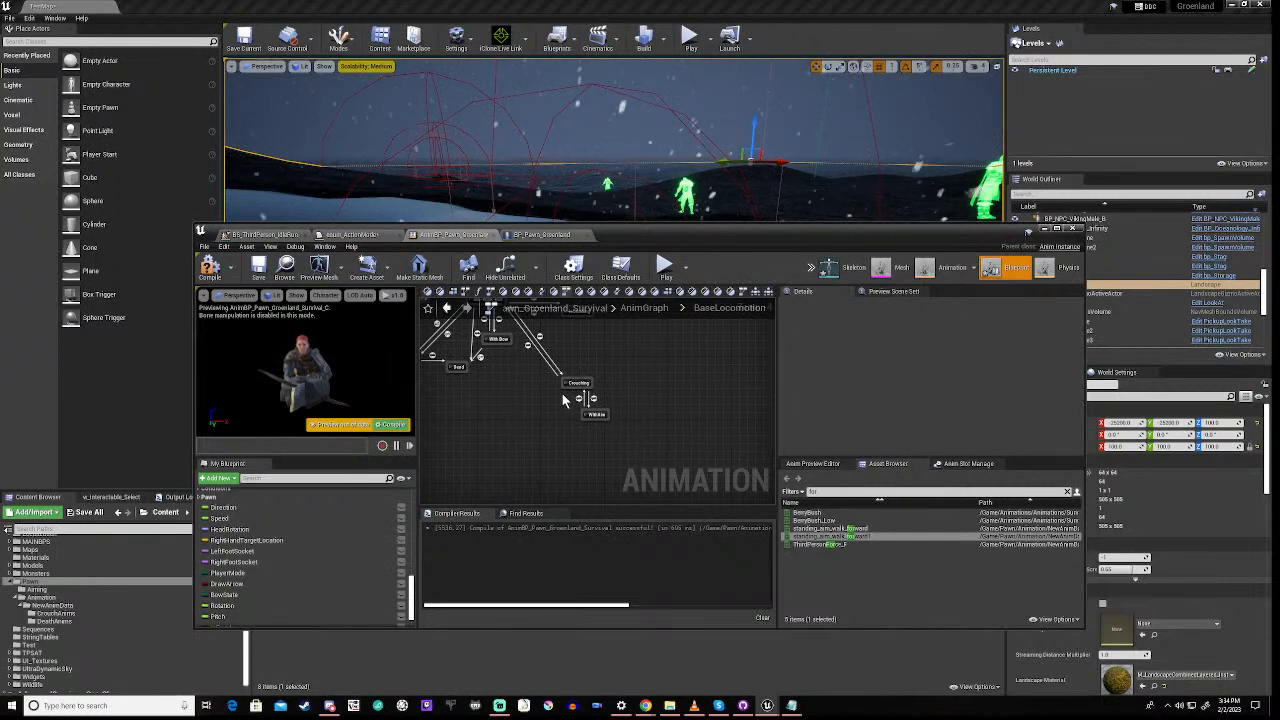
{"action": "left_click_drag", "start_coordinate": [562, 396], "coordinate": [654, 449]}
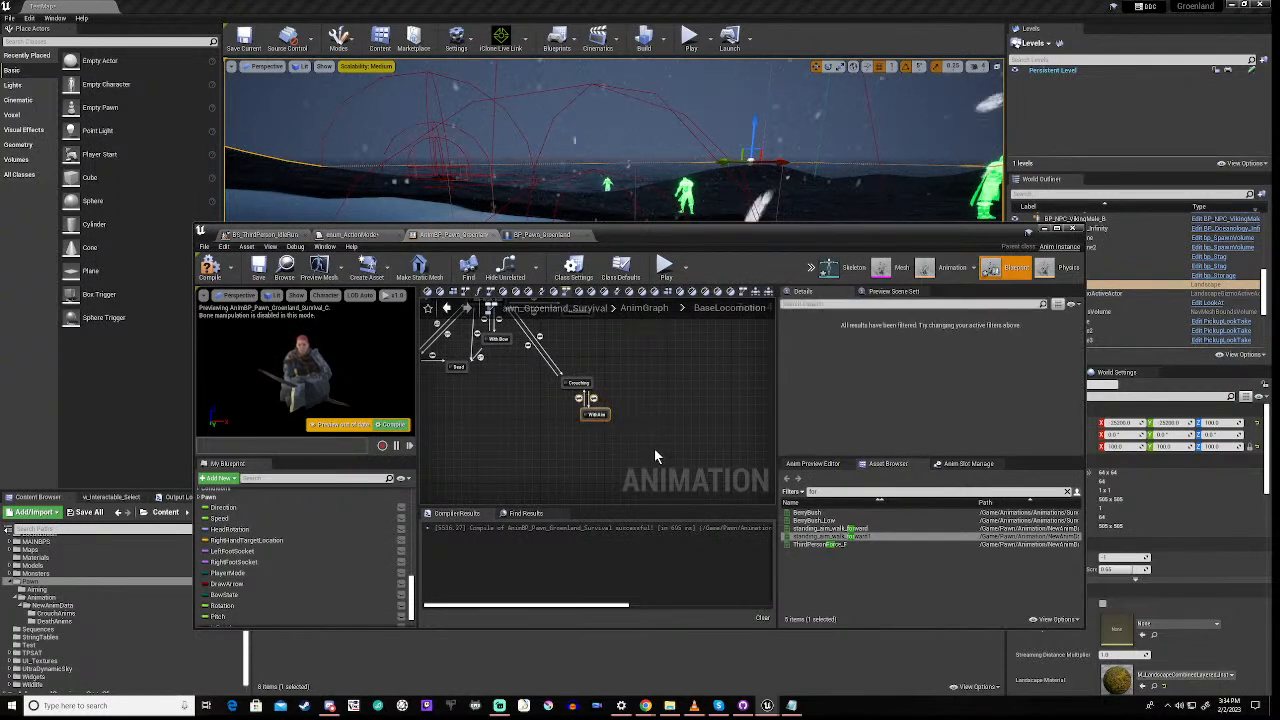
{"action": "key", "text": "Delete"}
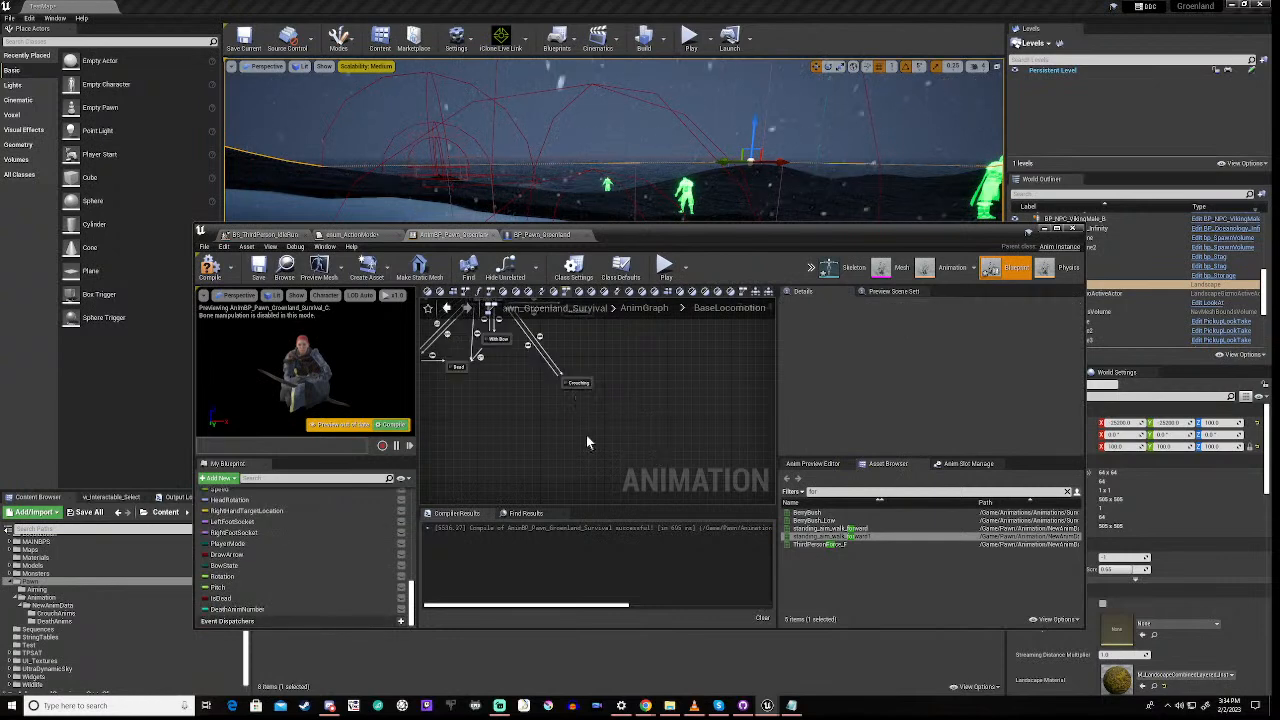
Open the Crouching state and examine how the Layered blend per bone node combines Crouching with standing_aim_walk_forward1
{"action": "double_click", "coordinate": [577, 382]}
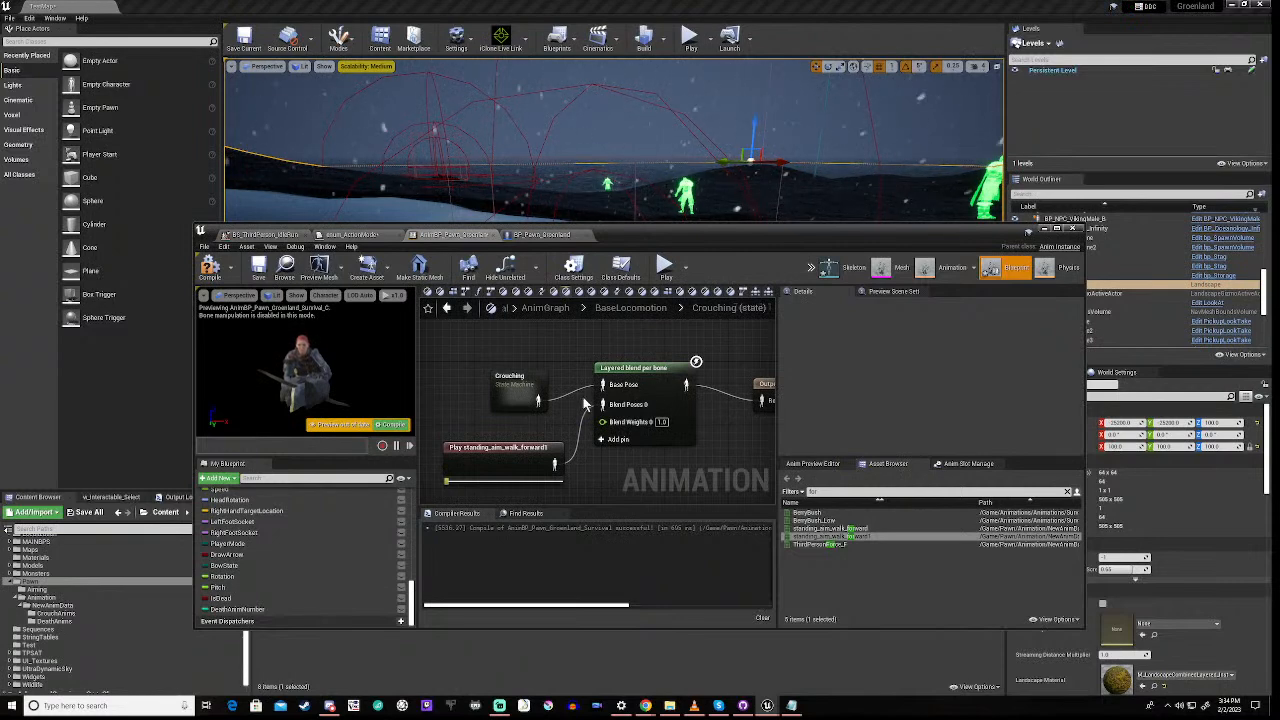
{"action": "scroll", "coordinate": [586, 403], "scroll_direction": "down", "scroll_amount": 3}
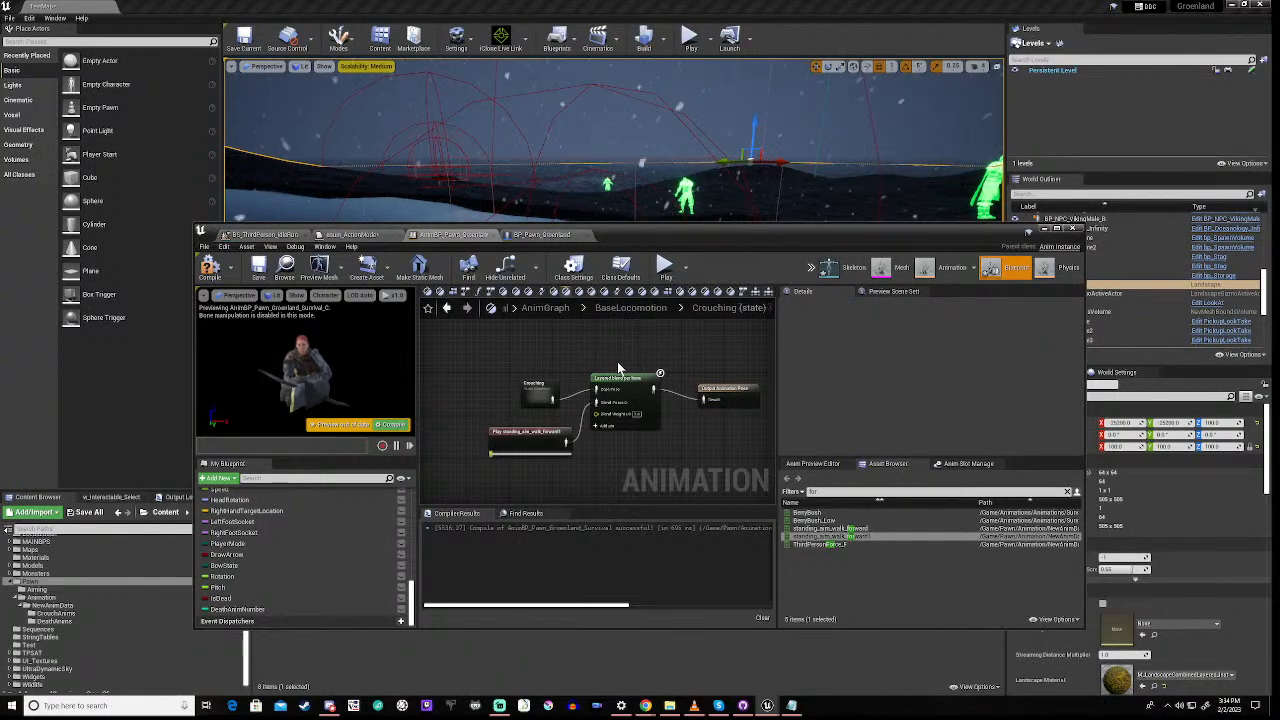
{"action": "left_click", "coordinate": [620, 377]}
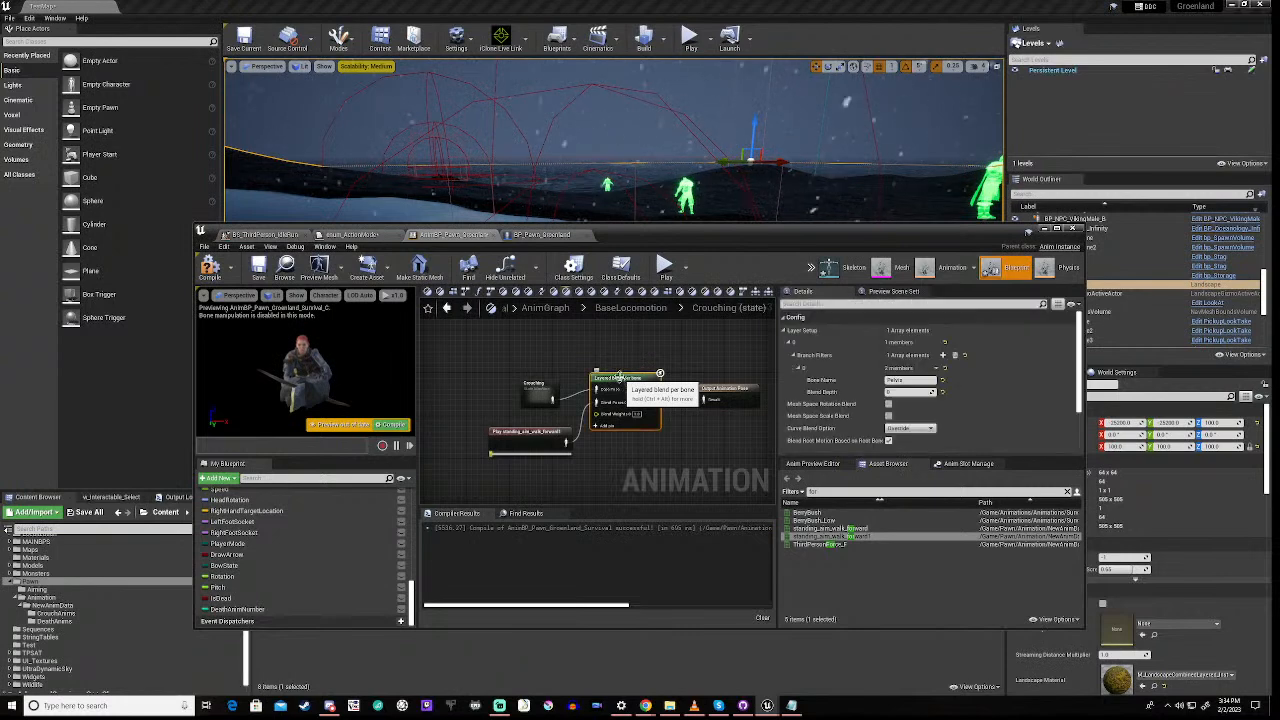
{"action": "left_click_drag", "start_coordinate": [621, 378], "coordinate": [626, 389]}
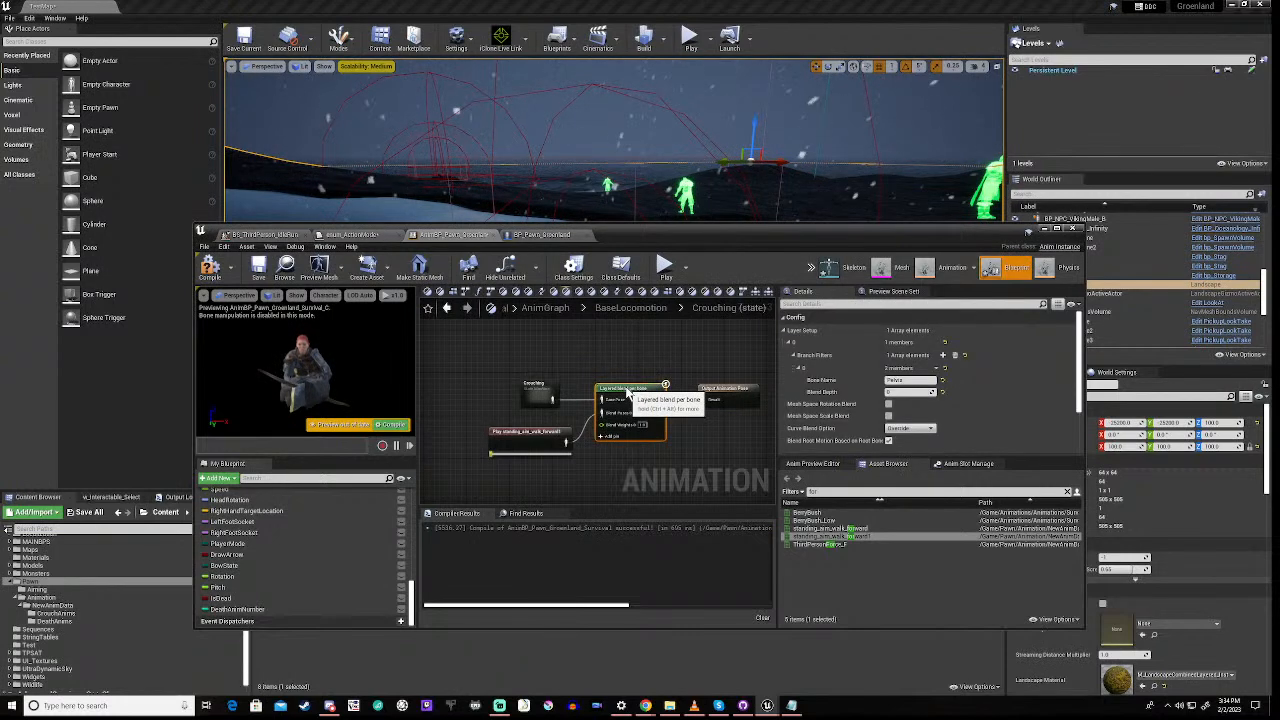
{"action": "right_click_drag", "start_coordinate": [592, 456], "coordinate": [640, 437]}
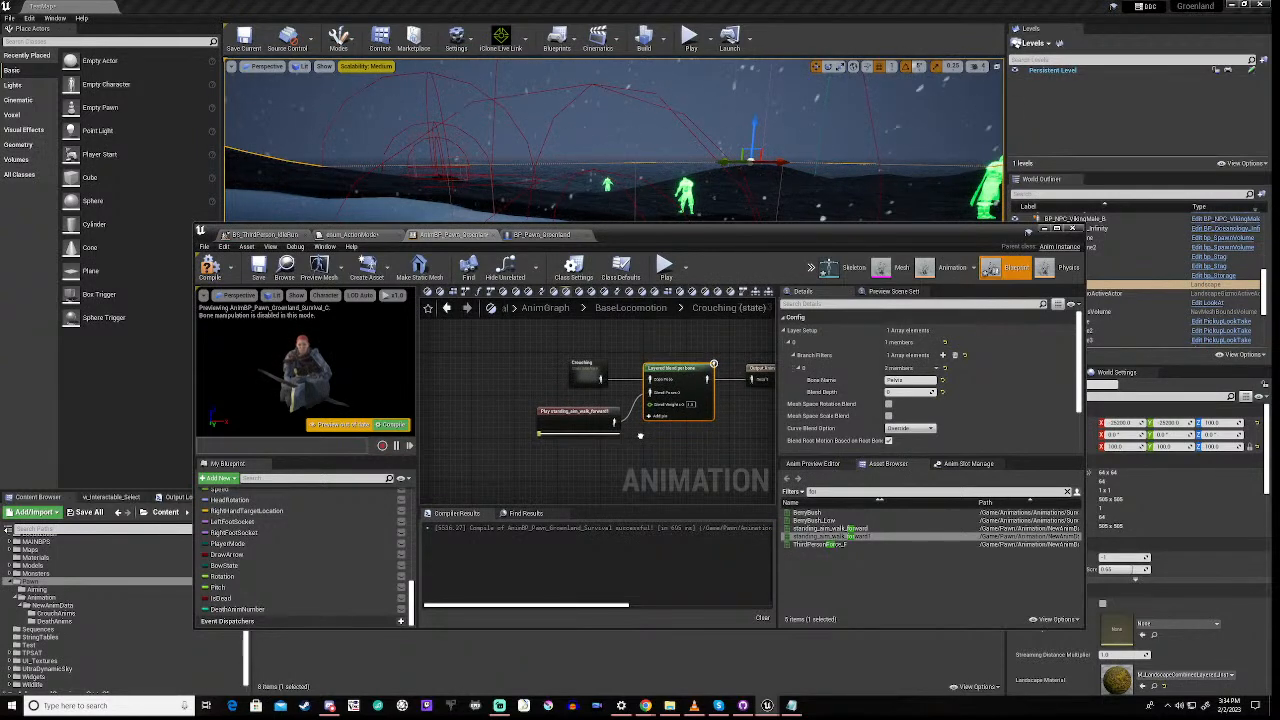
{"action": "right_click_drag", "start_coordinate": [640, 437], "coordinate": [493, 442]}
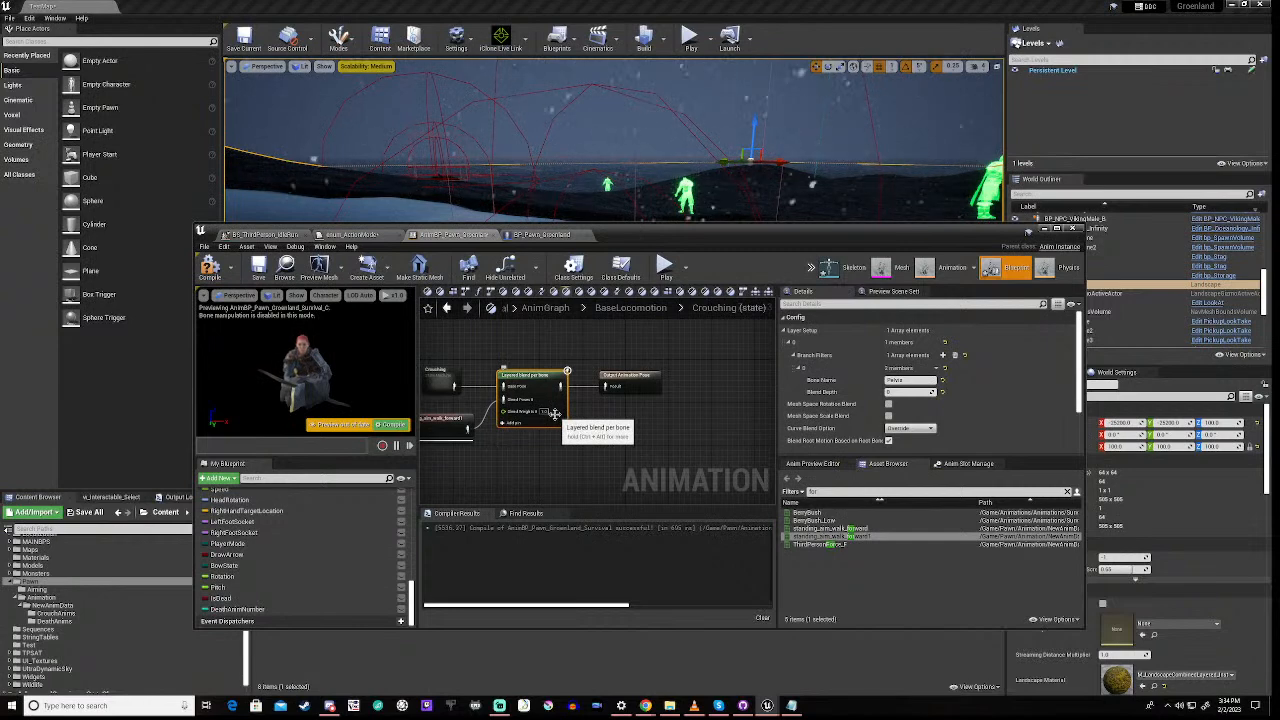
Add a Blend Poses by bool node to the Crouching state graph below the Output Animation Pose
{"action": "right_click", "coordinate": [630, 450]}
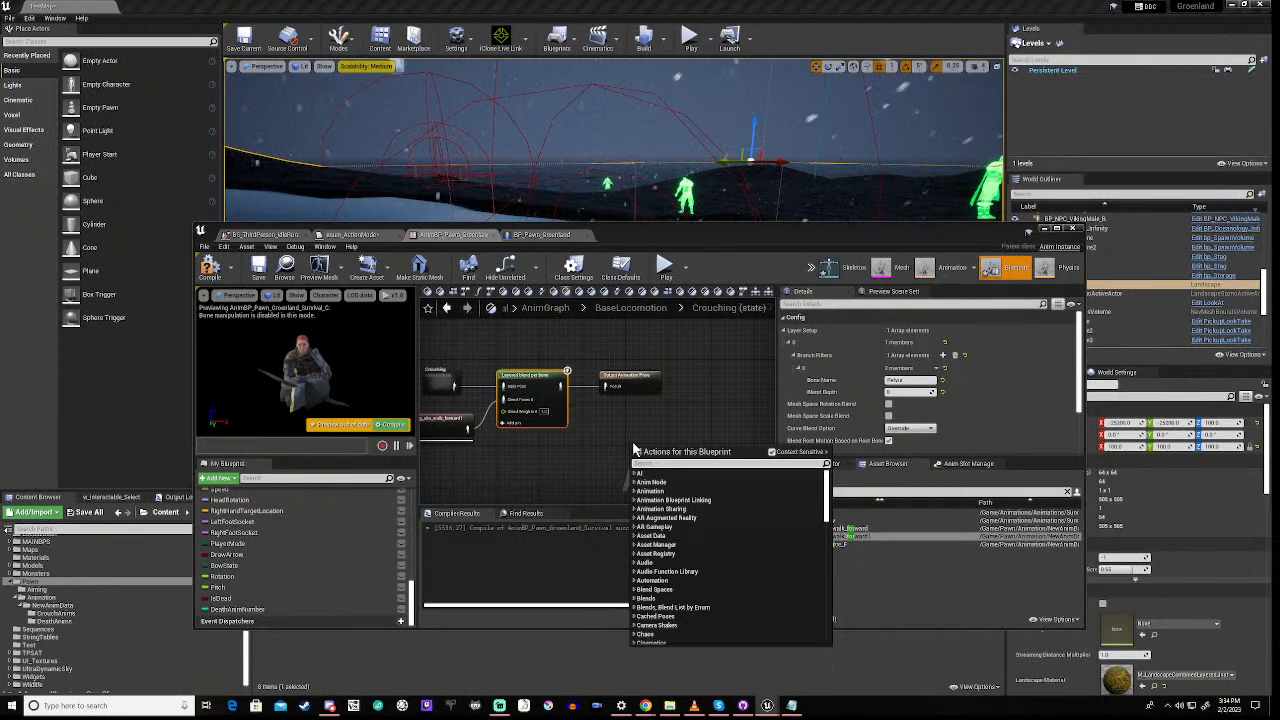
{"action": "type", "text": "blend"}
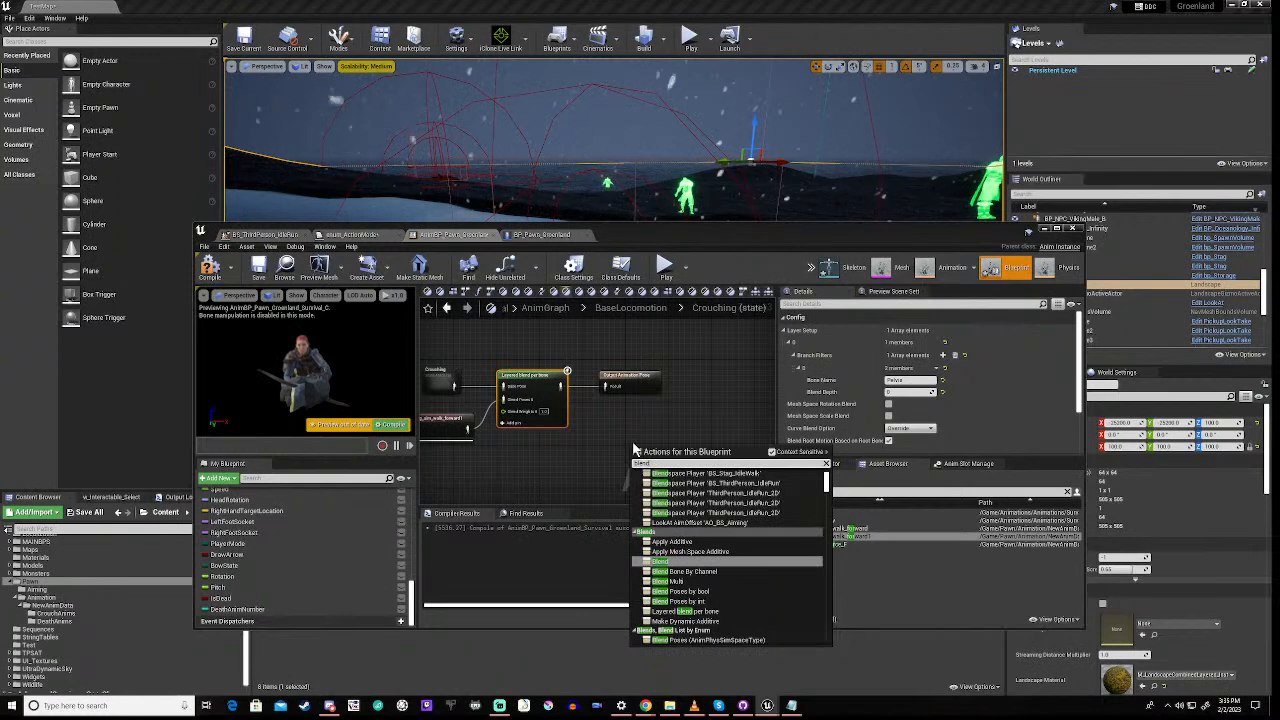
{"action": "left_click", "coordinate": [680, 591]}
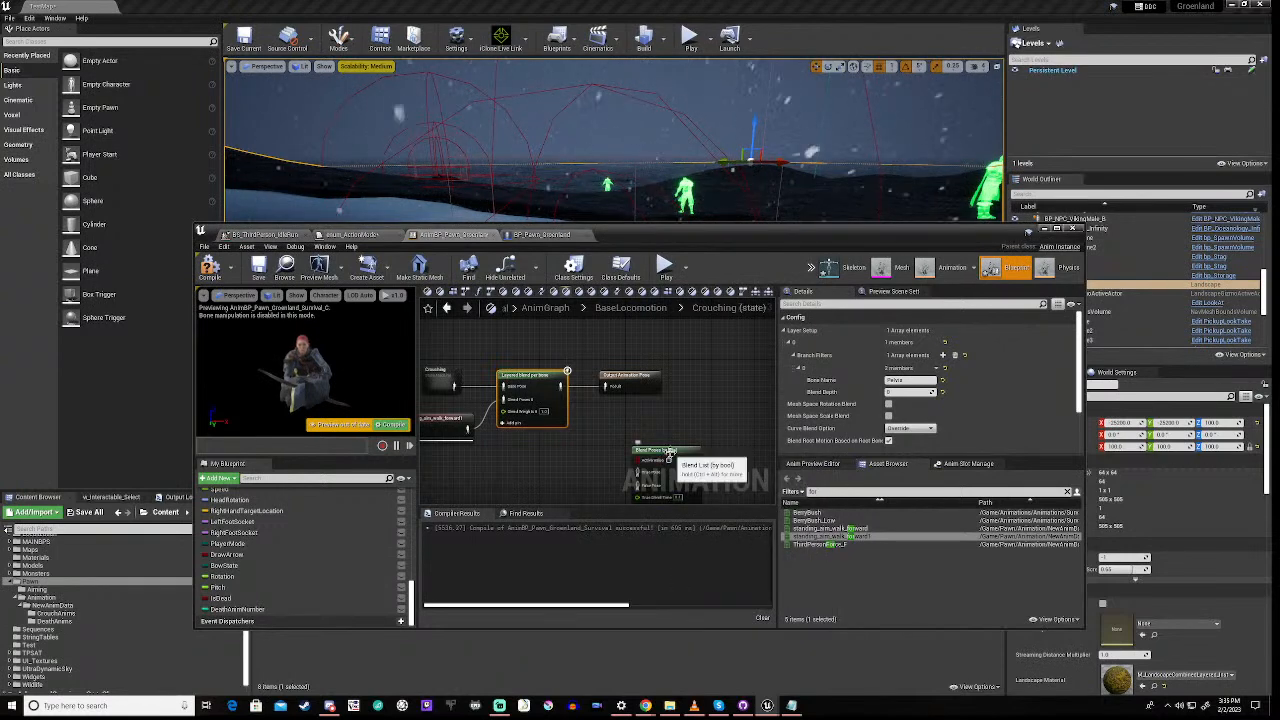
{"action": "left_click_drag", "start_coordinate": [665, 452], "coordinate": [666, 430]}
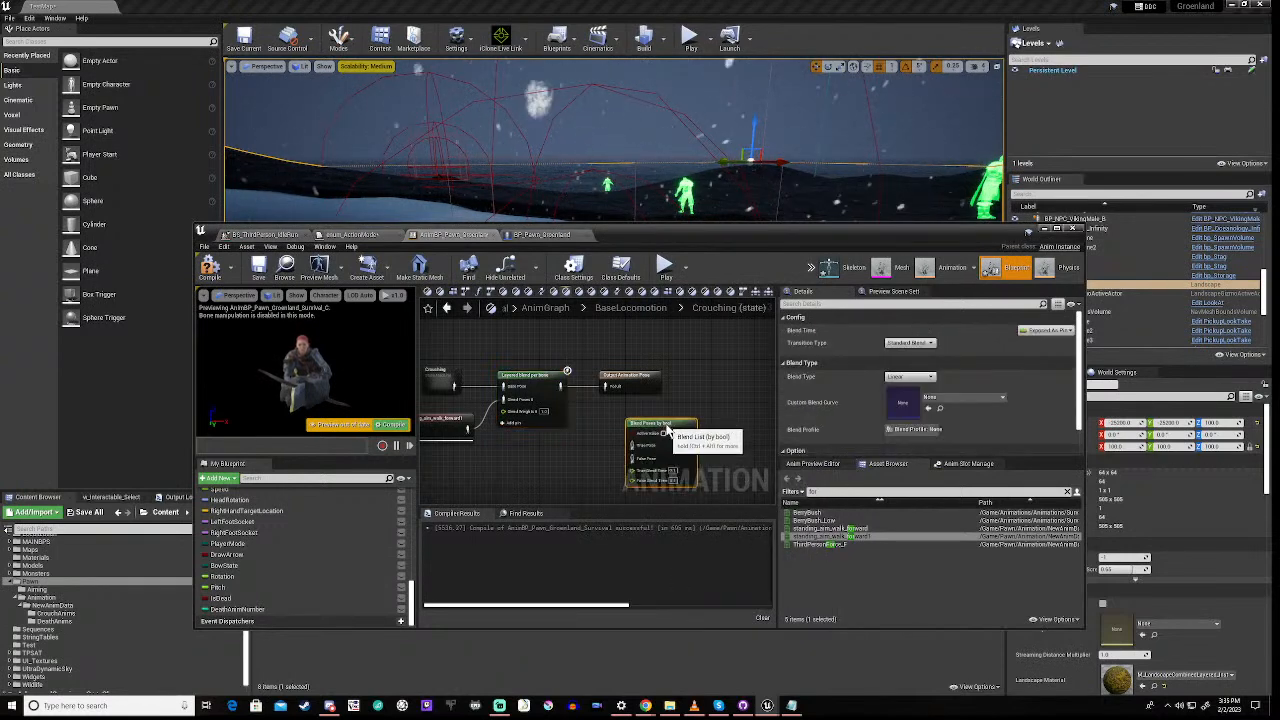
{"action": "right_click_drag", "start_coordinate": [567, 451], "coordinate": [585, 441]}
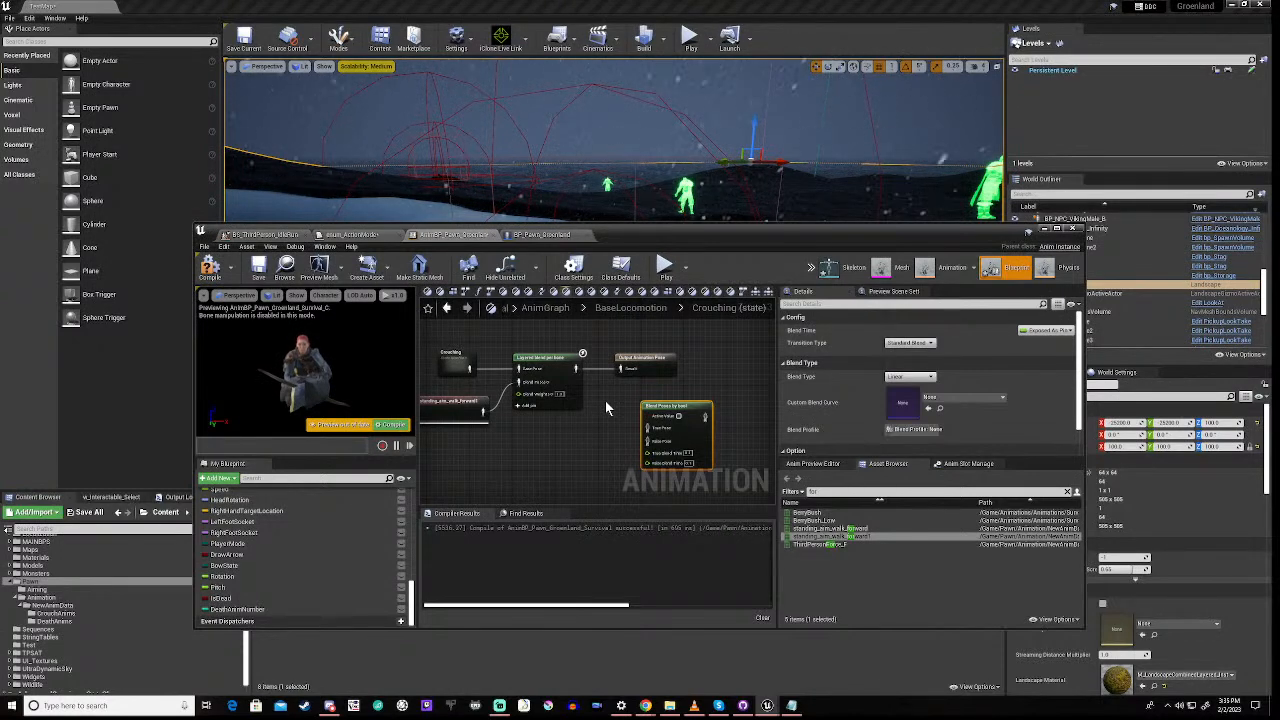
Detach Layered blend per bone from the Output Animation Pose and place the Blend Poses by bool node above them
{"action": "right_click_drag", "start_coordinate": [548, 434], "coordinate": [630, 448]}
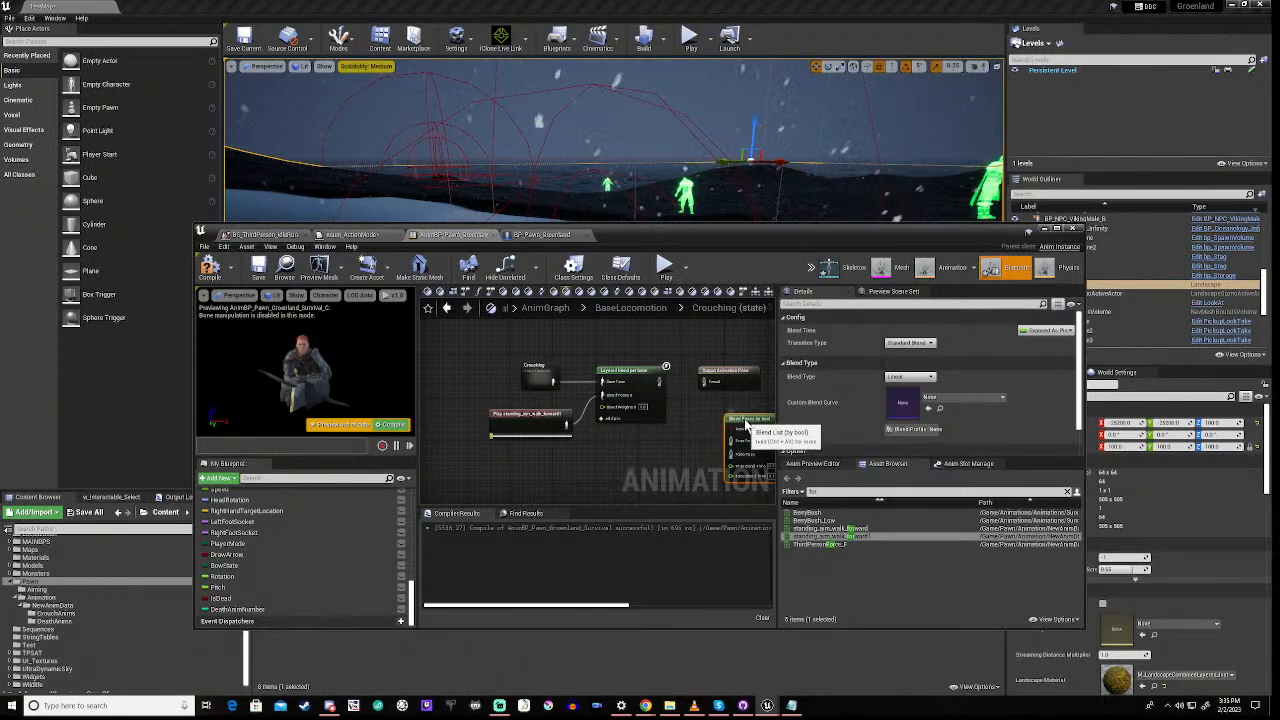
{"action": "left_click_drag", "start_coordinate": [748, 421], "coordinate": [695, 370]}
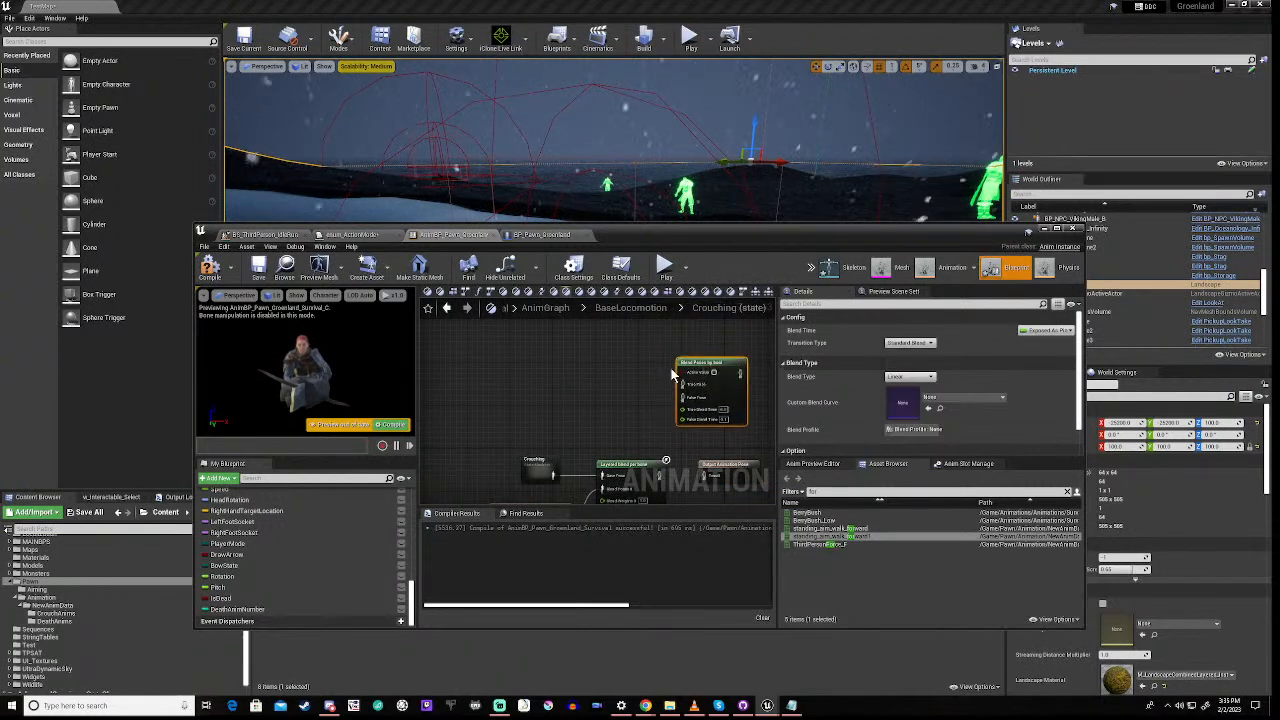
{"action": "scroll", "coordinate": [672, 374], "scroll_direction": "up", "scroll_amount": 3}
{"action": "scroll", "coordinate": [672, 374], "scroll_direction": "down", "scroll_amount": 3}
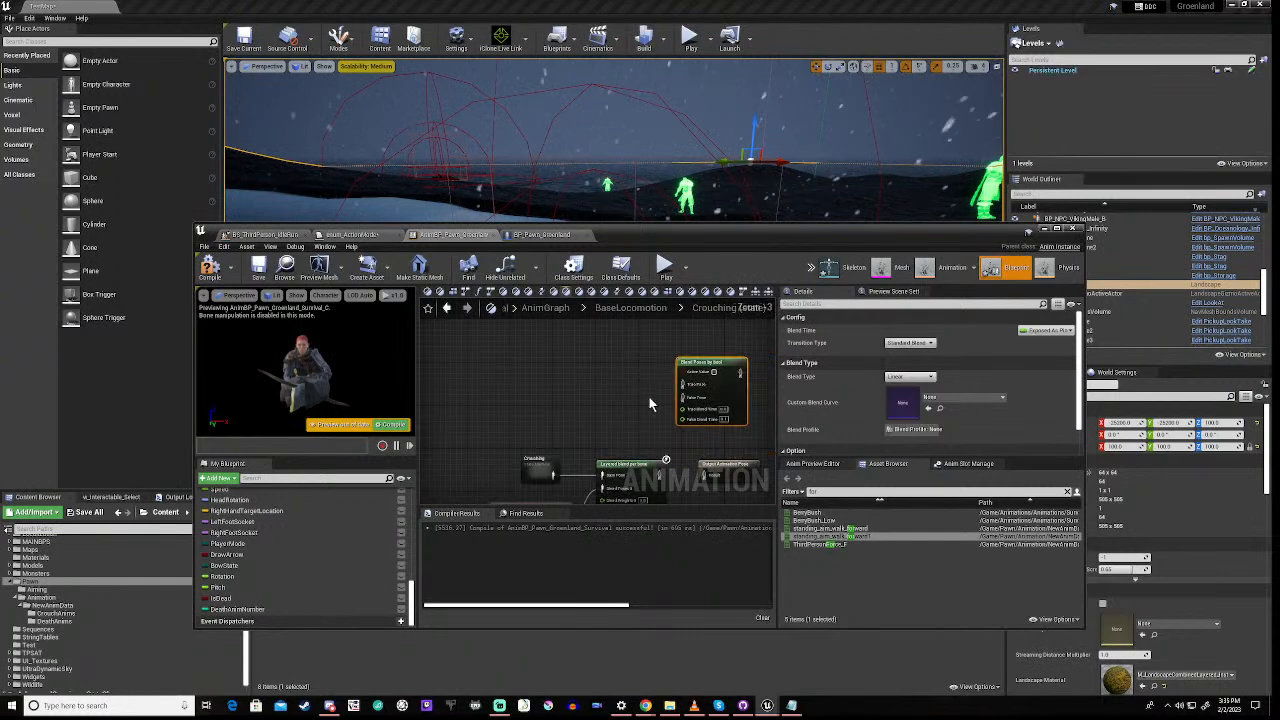
{"action": "mouse_move", "coordinate": [648, 398]}
{"action": "right_mouse_down"}
{"action": "mouse_move", "coordinate": [659, 413]}
{"action": "mouse_move", "coordinate": [625, 397]}
{"action": "right_mouse_up"}
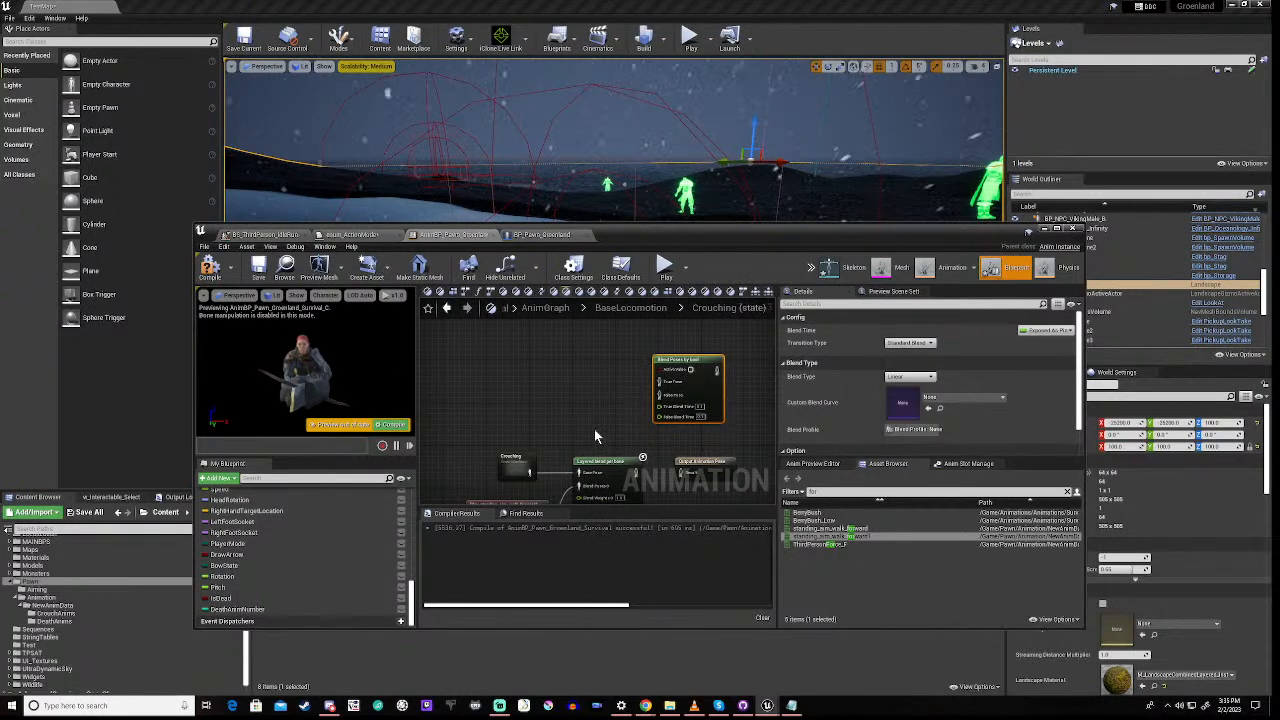
Connect Crouching to the True Pose input of Blend Poses by bool and move the Crouching node up beside it
{"action": "left_click_drag", "start_coordinate": [528, 472], "coordinate": [660, 387]}
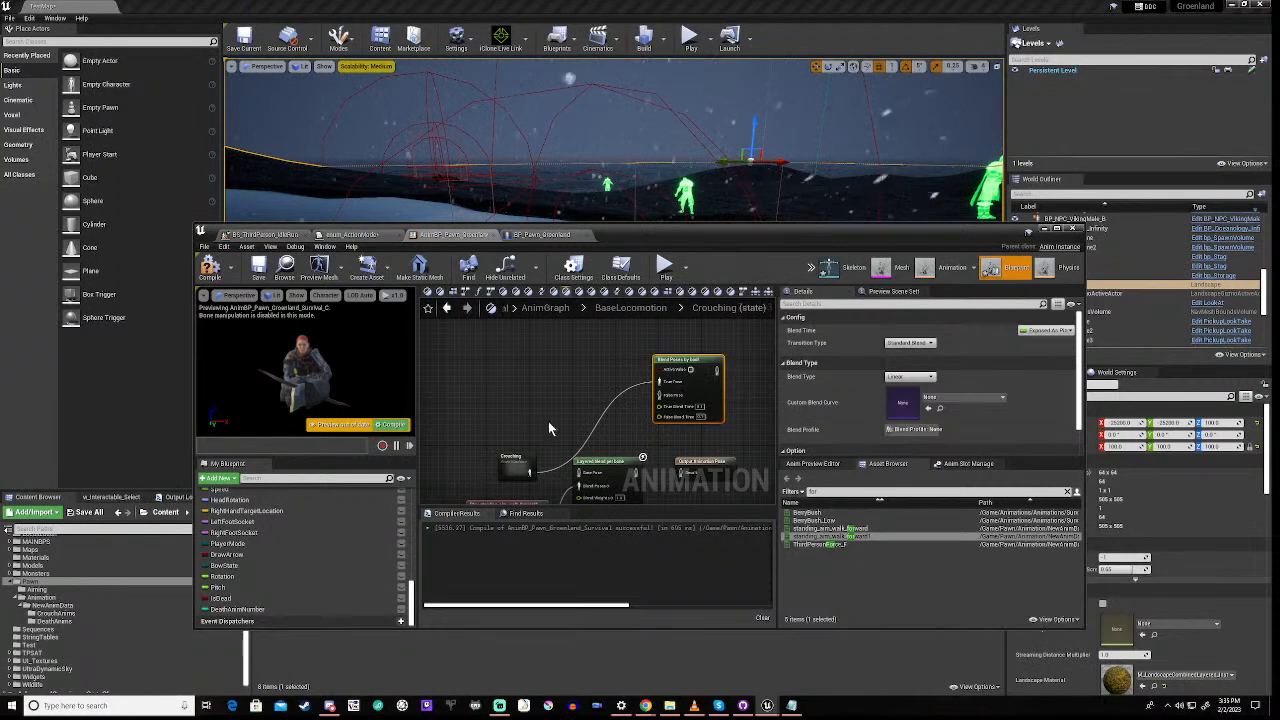
{"action": "mouse_move", "coordinate": [548, 421]}
{"action": "right_mouse_down"}
{"action": "mouse_move", "coordinate": [548, 373]}
{"action": "mouse_move", "coordinate": [545, 396]}
{"action": "right_mouse_up"}
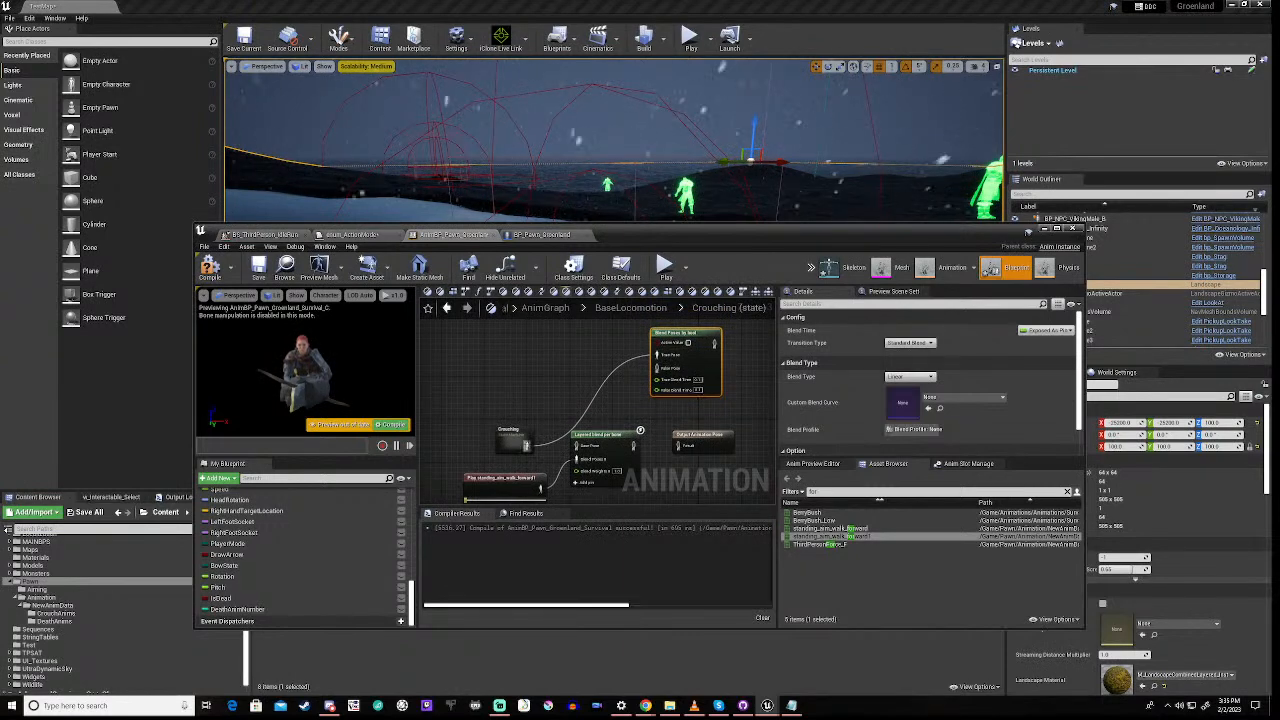
{"action": "left_click_drag", "start_coordinate": [527, 446], "coordinate": [482, 358]}
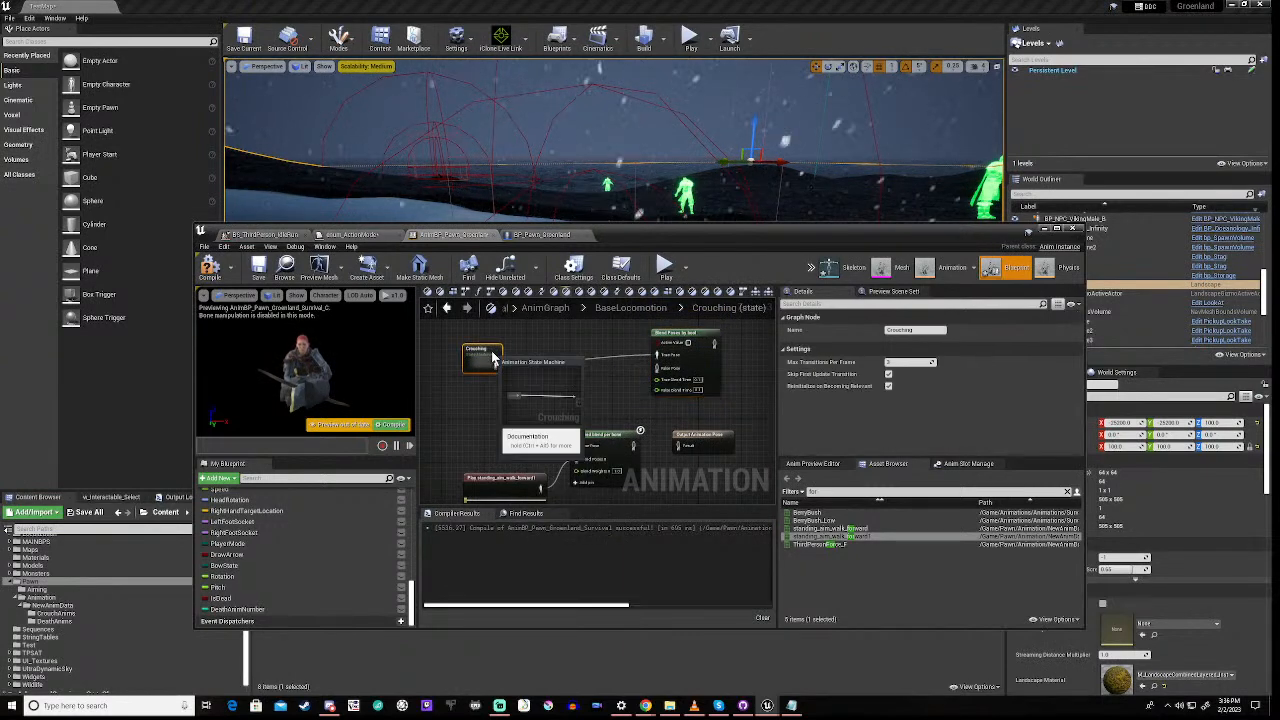
Break the link between Crouching and True Pose, and try to find a cache node to attach to Crouching's output
{"action": "right_click", "coordinate": [588, 379]}
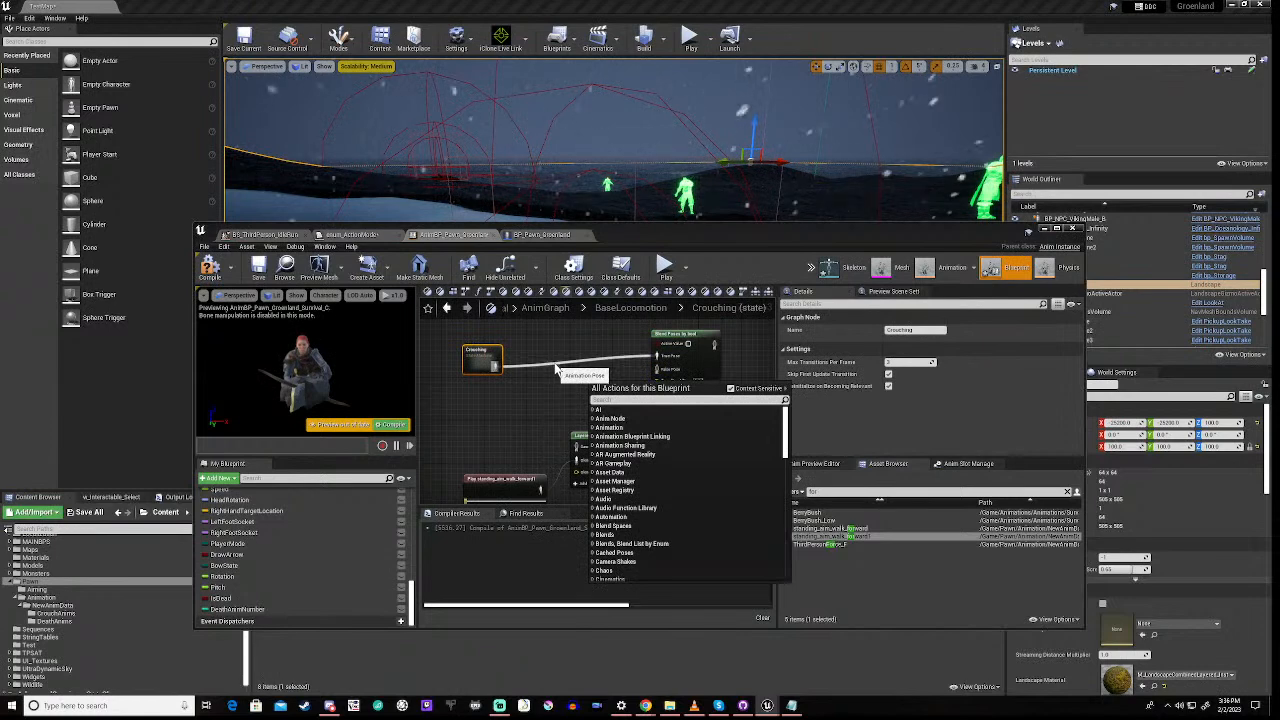
{"action": "left_click", "coordinate": [555, 368]}
{"action": "left_click", "coordinate": [555, 367], "text": "alt"}
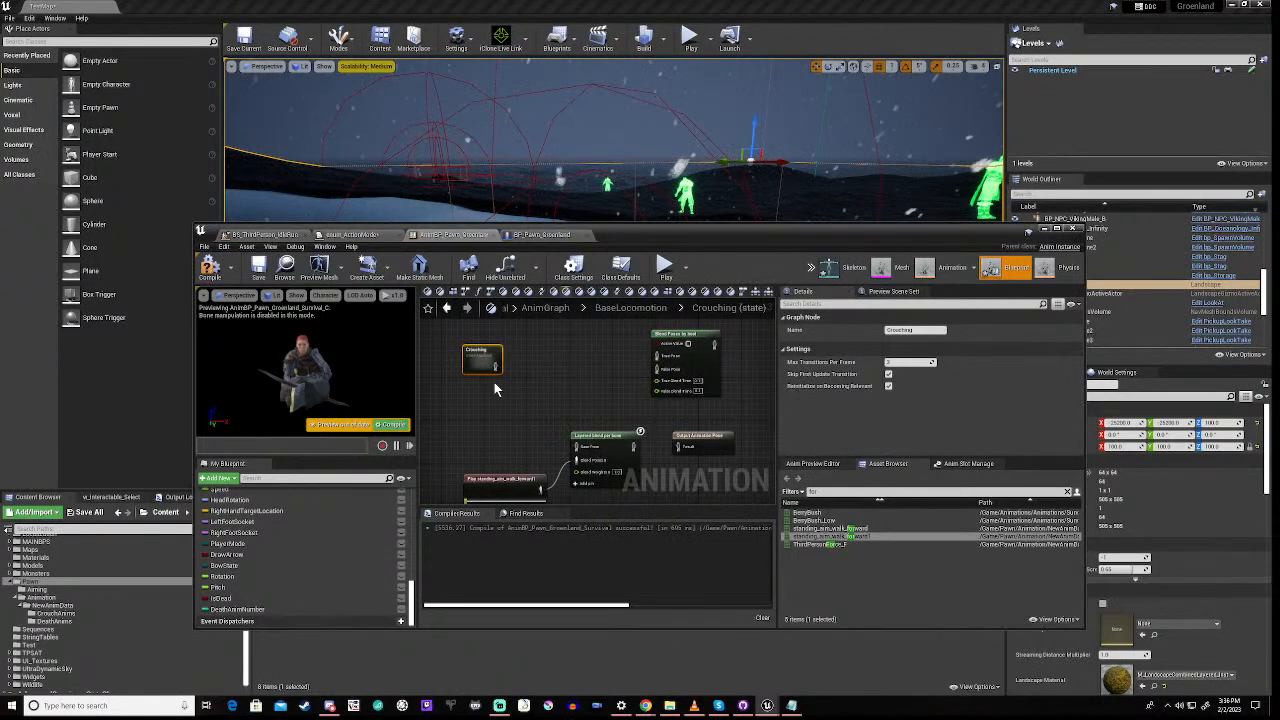
{"action": "left_click_drag", "start_coordinate": [496, 366], "coordinate": [572, 372]}
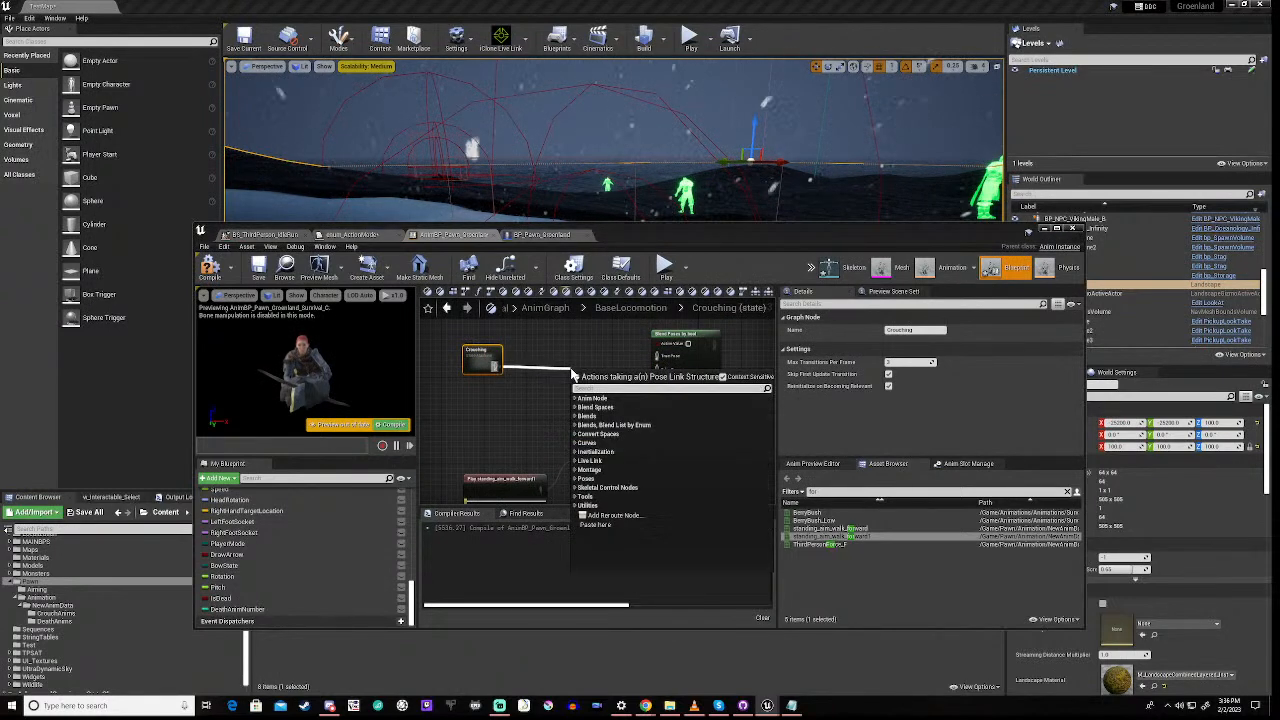
{"action": "type", "text": "cach"}
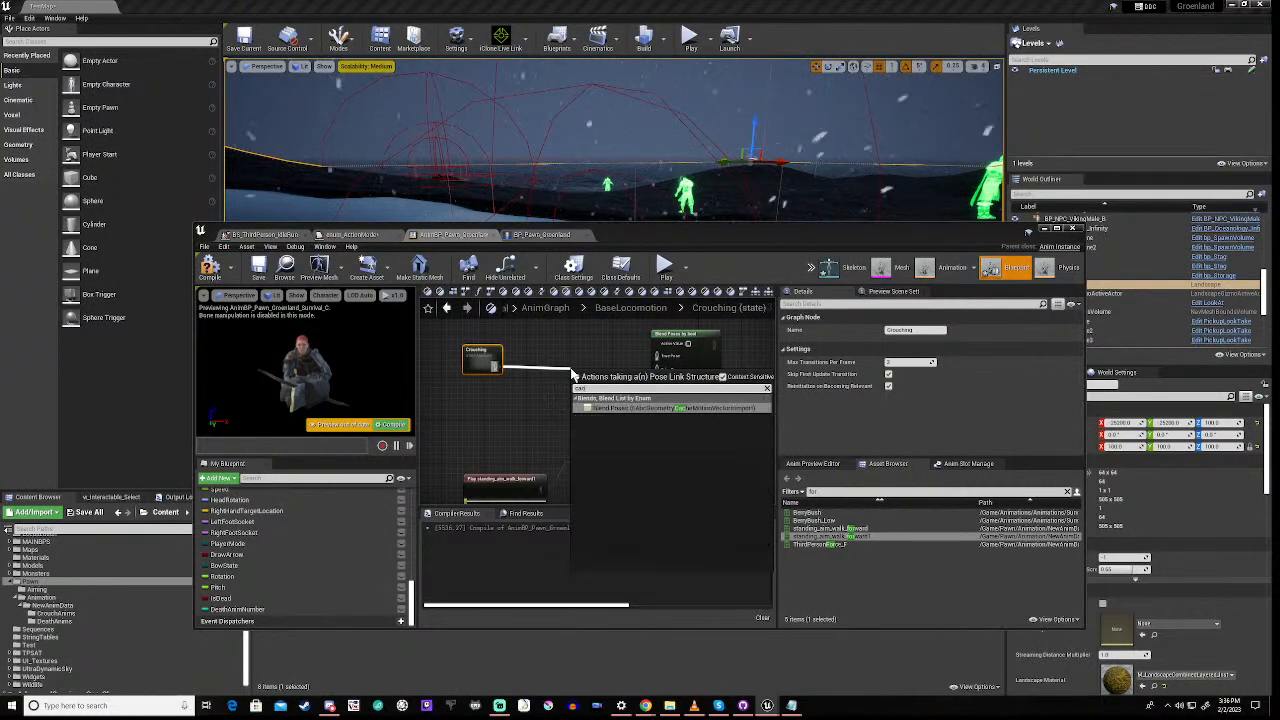
{"action": "left_click", "coordinate": [523, 407]}
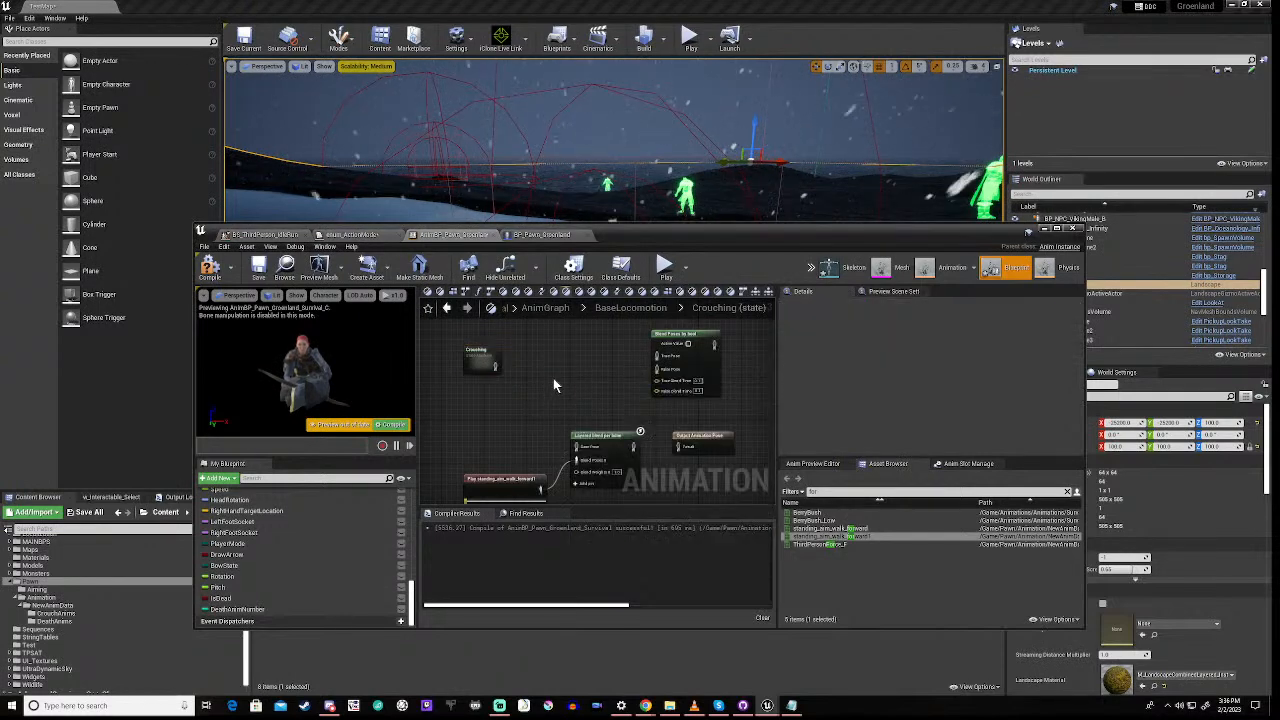
Add a Use cached pose 'PoseCache_01' node and place it just below the Crouching node
{"action": "right_click", "coordinate": [572, 375]}
{"action": "type", "text": "cach"}
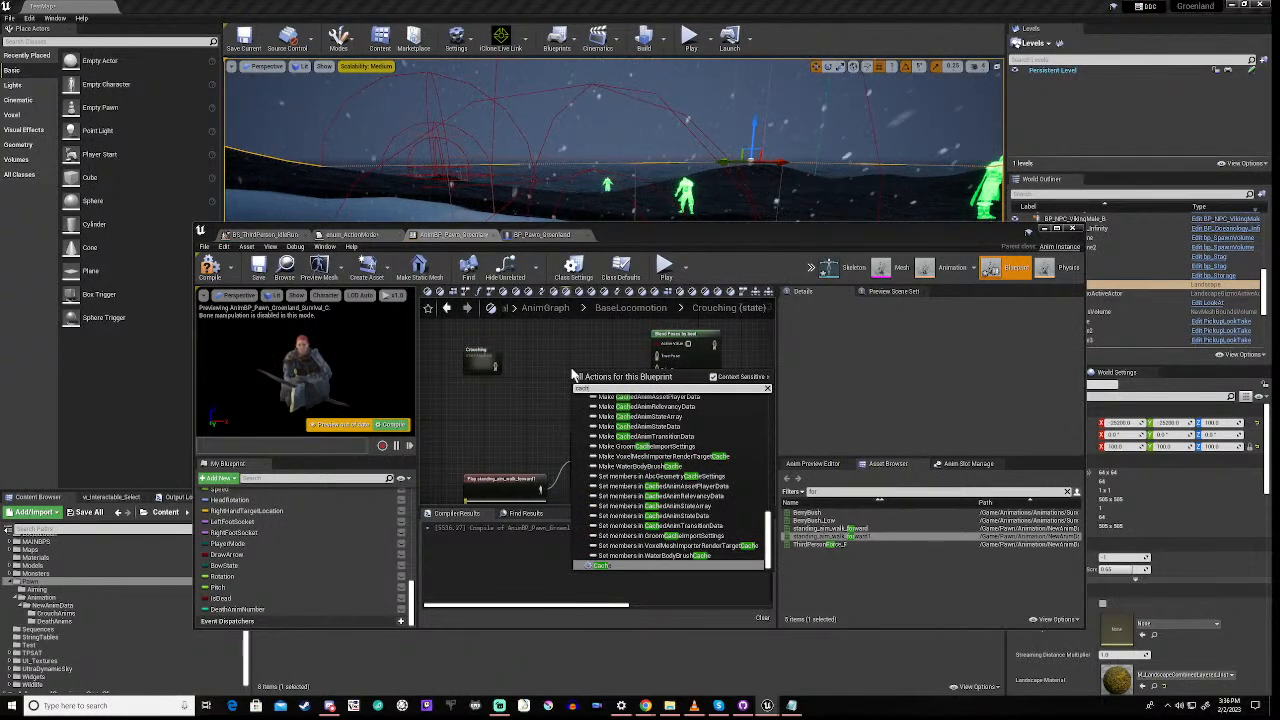
{"action": "type", "text": "e"}
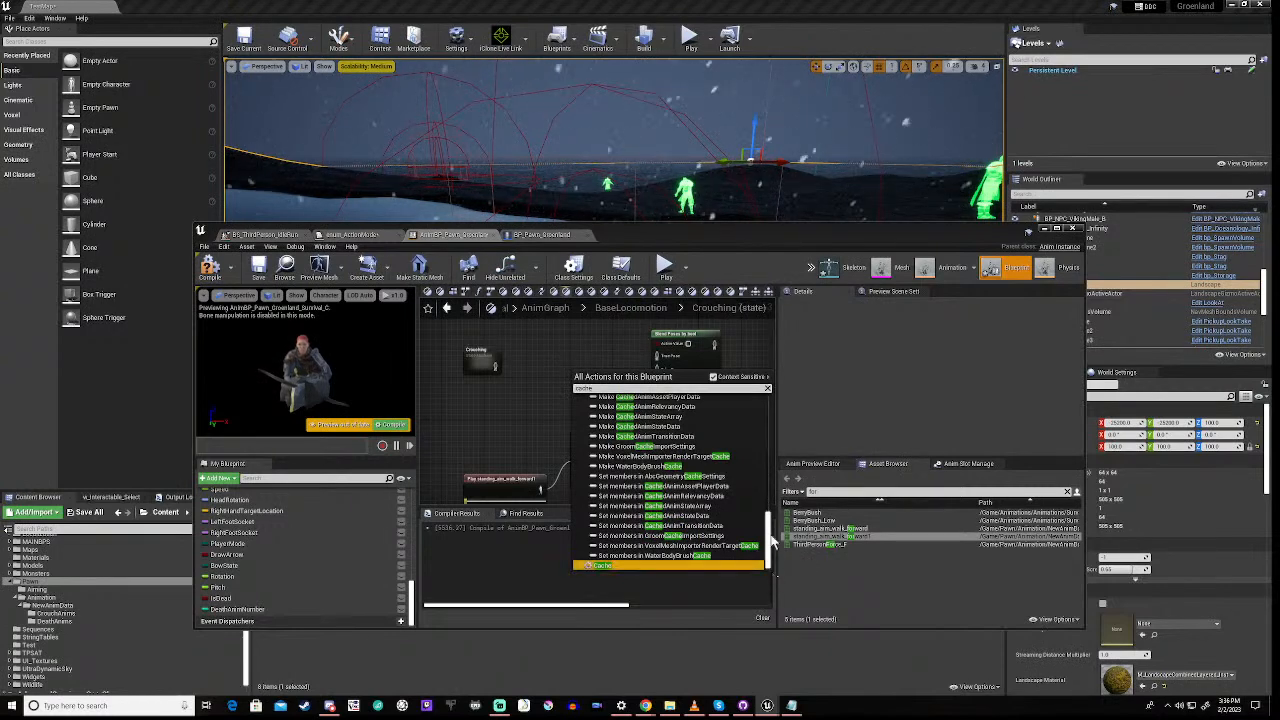
{"action": "left_click_drag", "start_coordinate": [771, 570], "coordinate": [766, 434]}
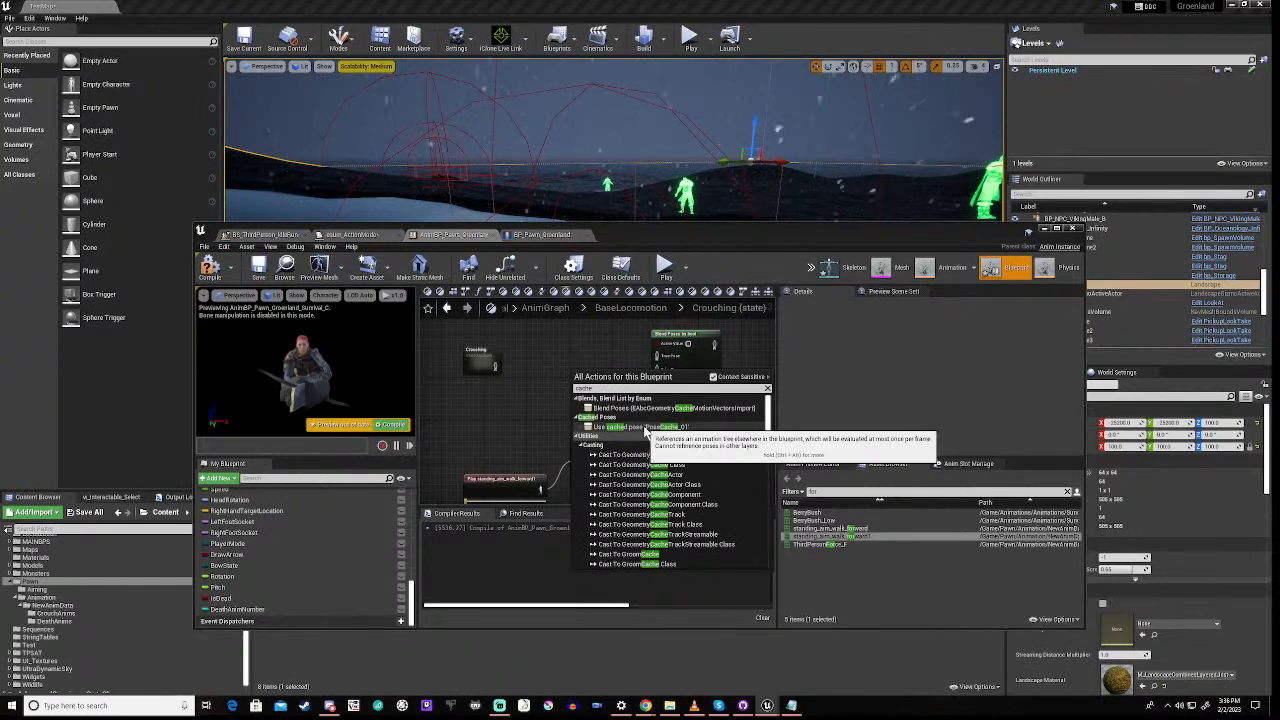
{"action": "left_click", "coordinate": [645, 427]}
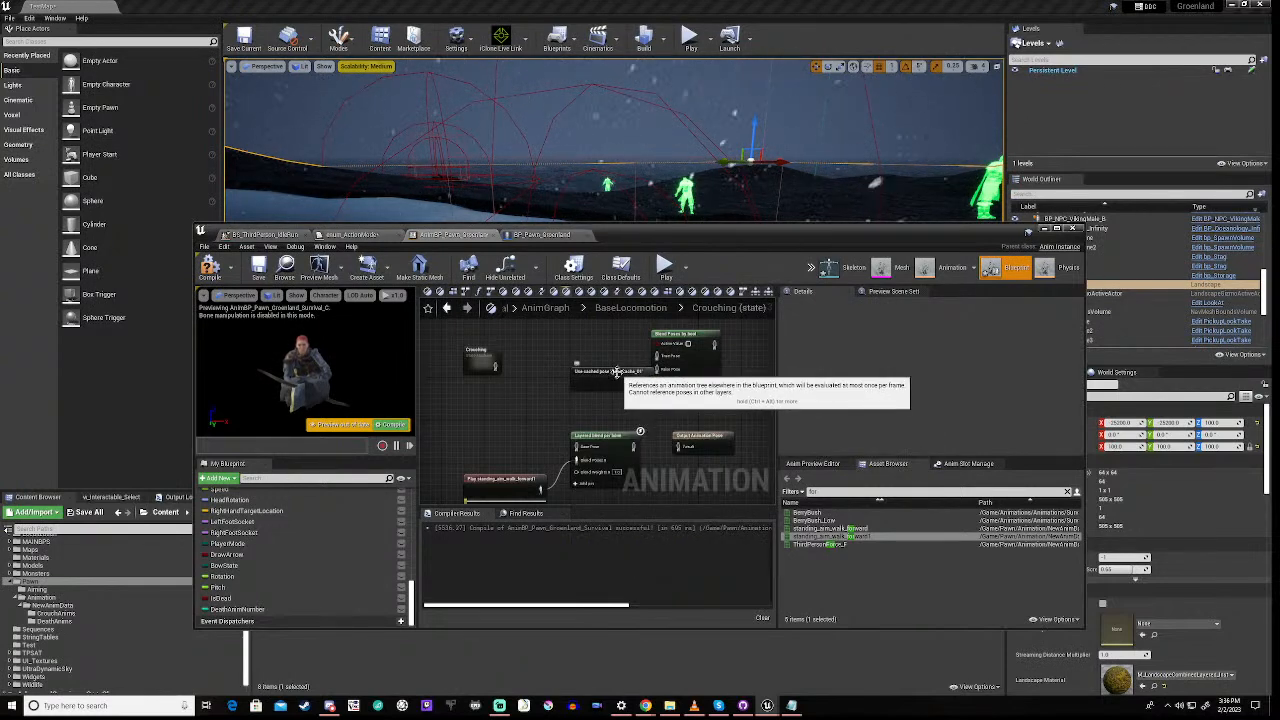
{"action": "left_click_drag", "start_coordinate": [580, 393], "coordinate": [425, 421]}
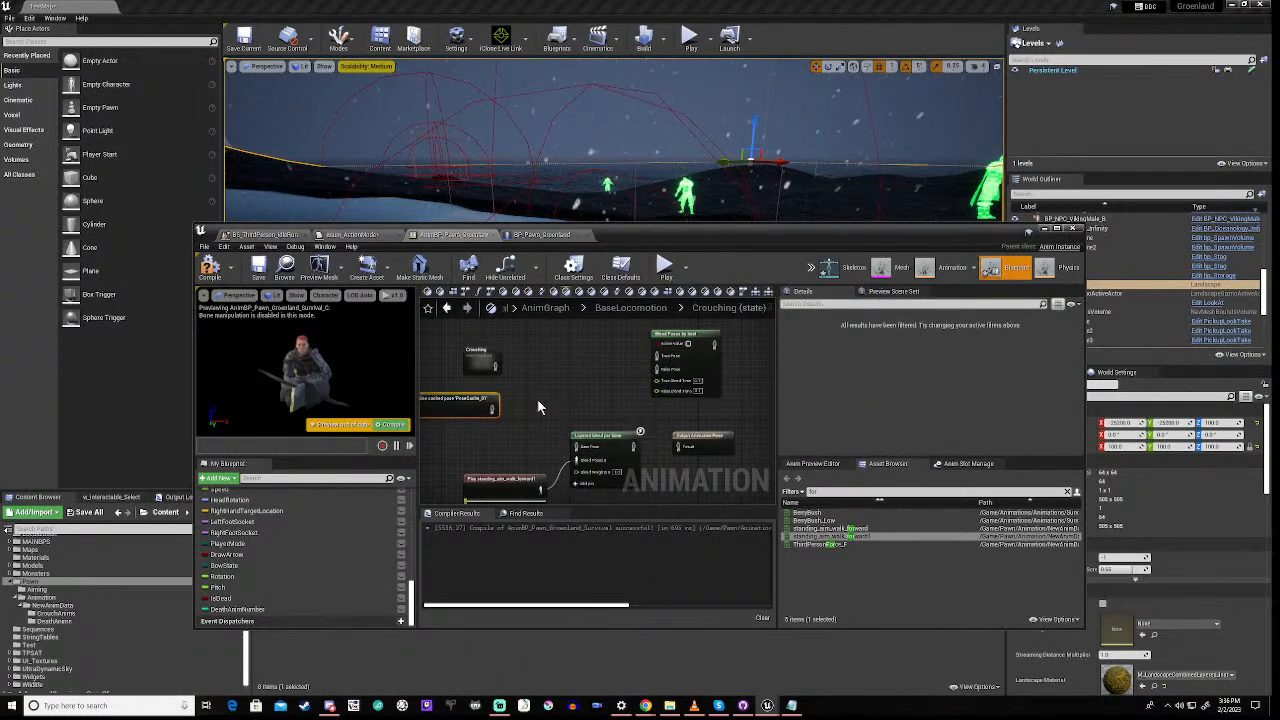
{"action": "right_click_drag", "start_coordinate": [543, 390], "coordinate": [709, 382]}
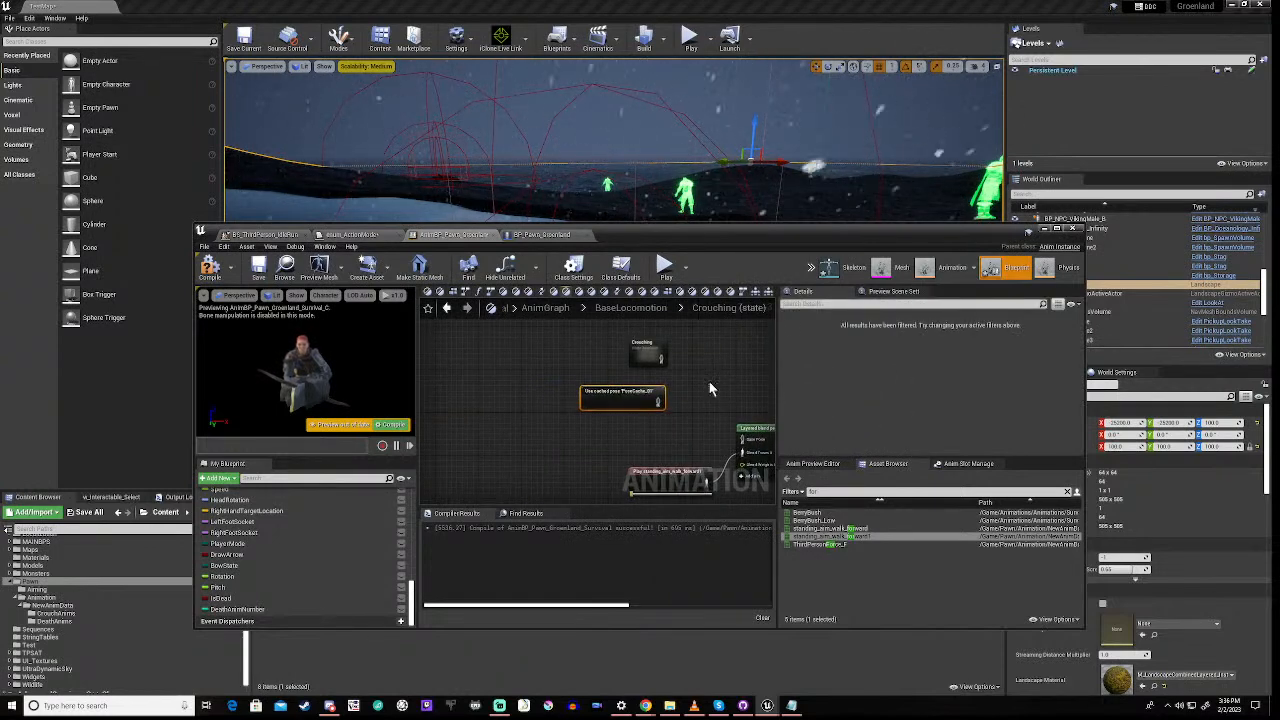
{"action": "left_click", "coordinate": [709, 382]}
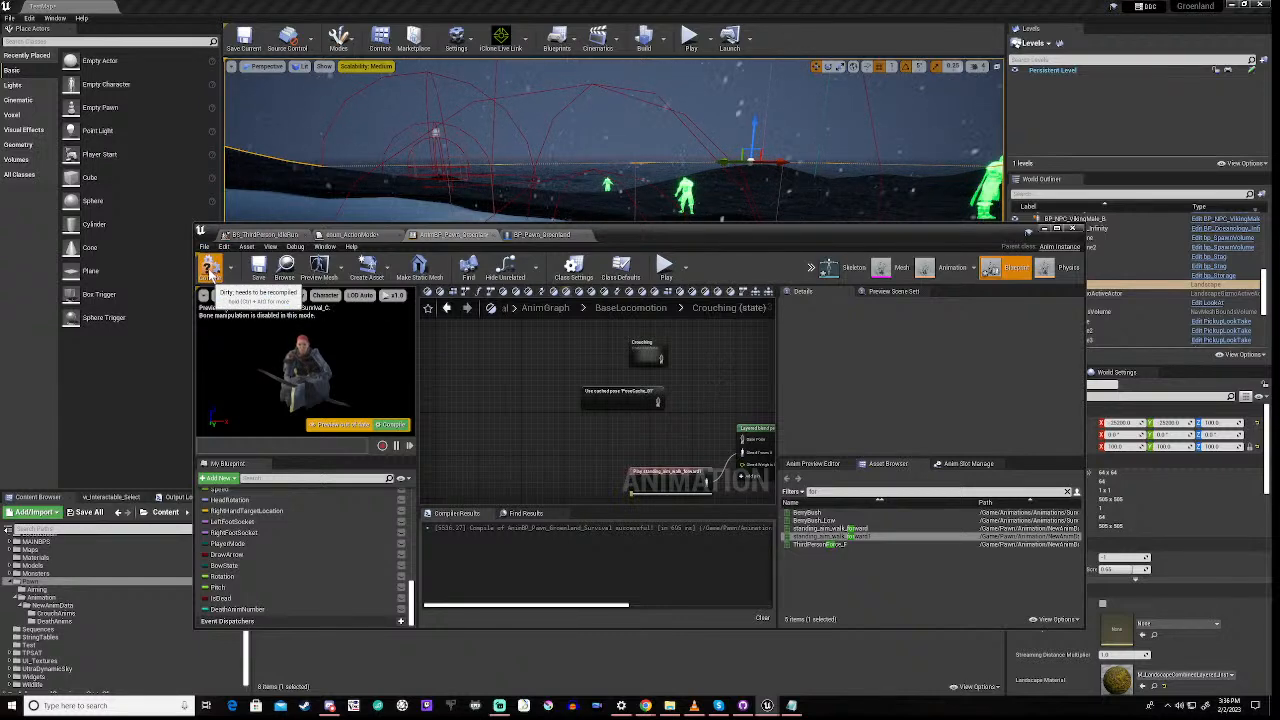
Compile and save the animation blueprint, and return to the AnimGraph section where BaseLocomotion feeds PoseCache_01
{"action": "left_click", "coordinate": [258, 266]}
{"action": "left_click", "coordinate": [533, 310]}
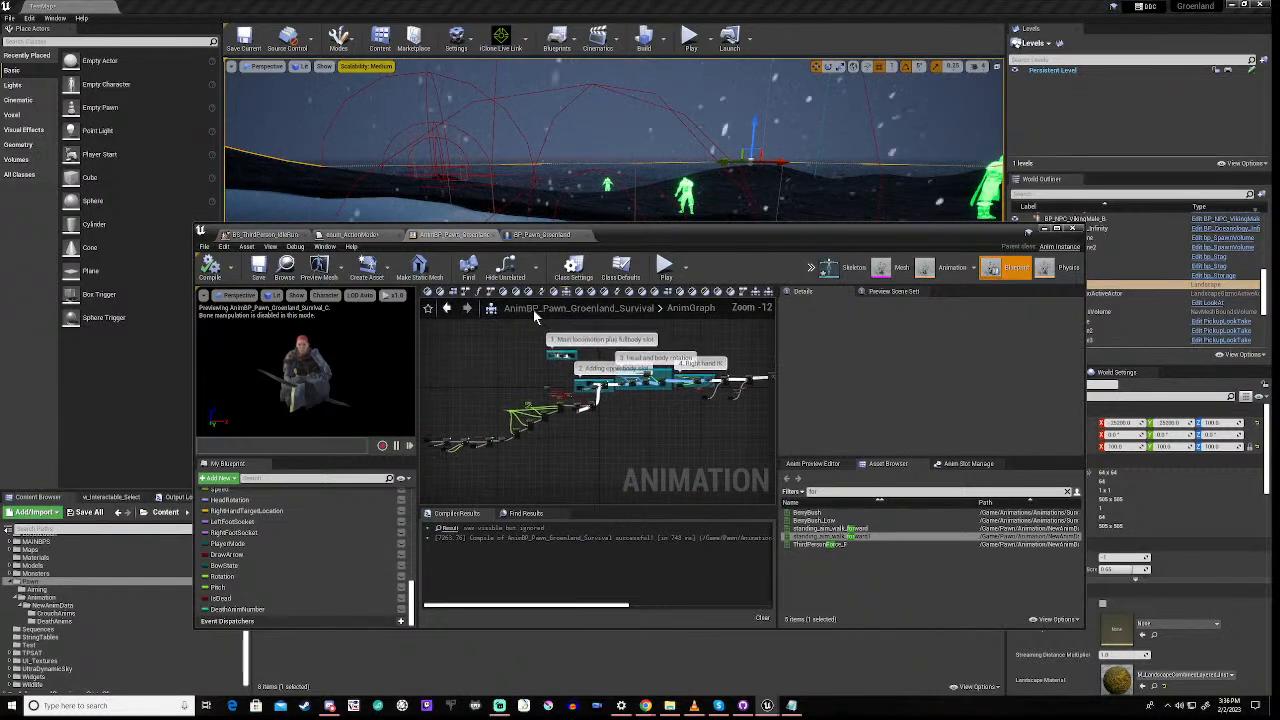
{"action": "scroll", "coordinate": [560, 358], "scroll_direction": "up", "scroll_amount": 9}
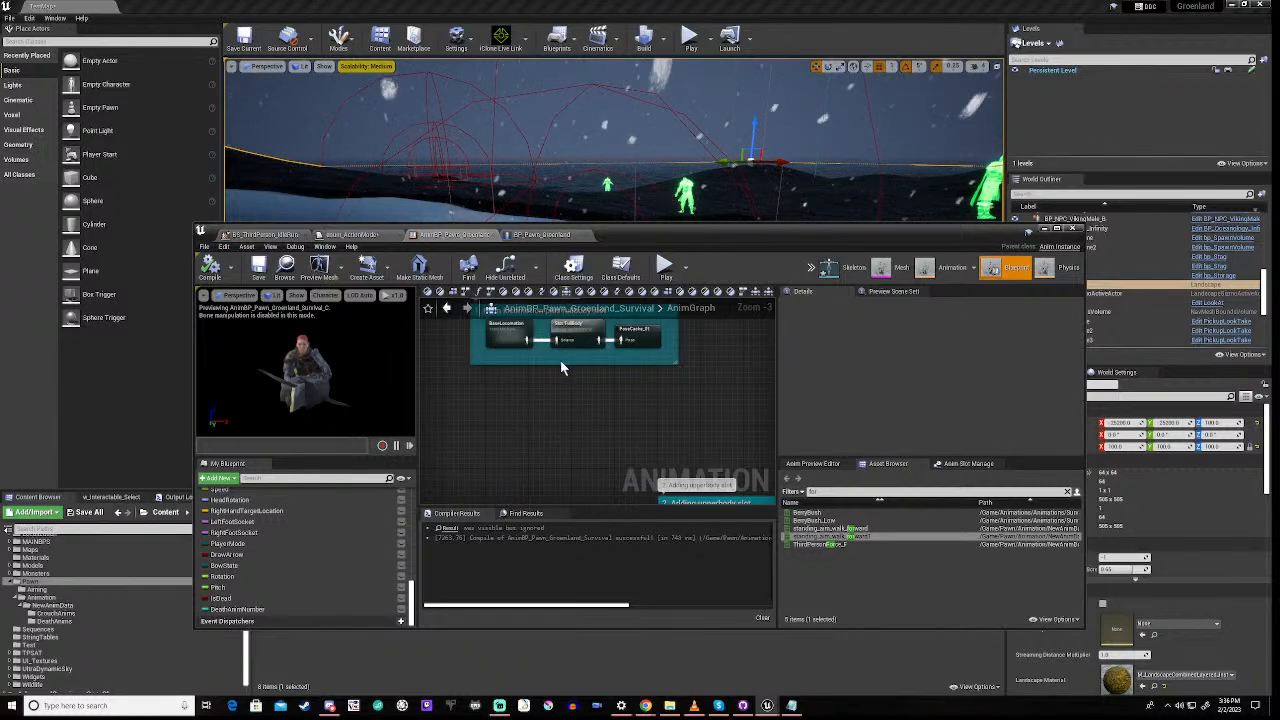
Try to copy the PoseCache_01 node from the AnimGraph into the Crouching state's graph
{"action": "left_click", "coordinate": [633, 331]}
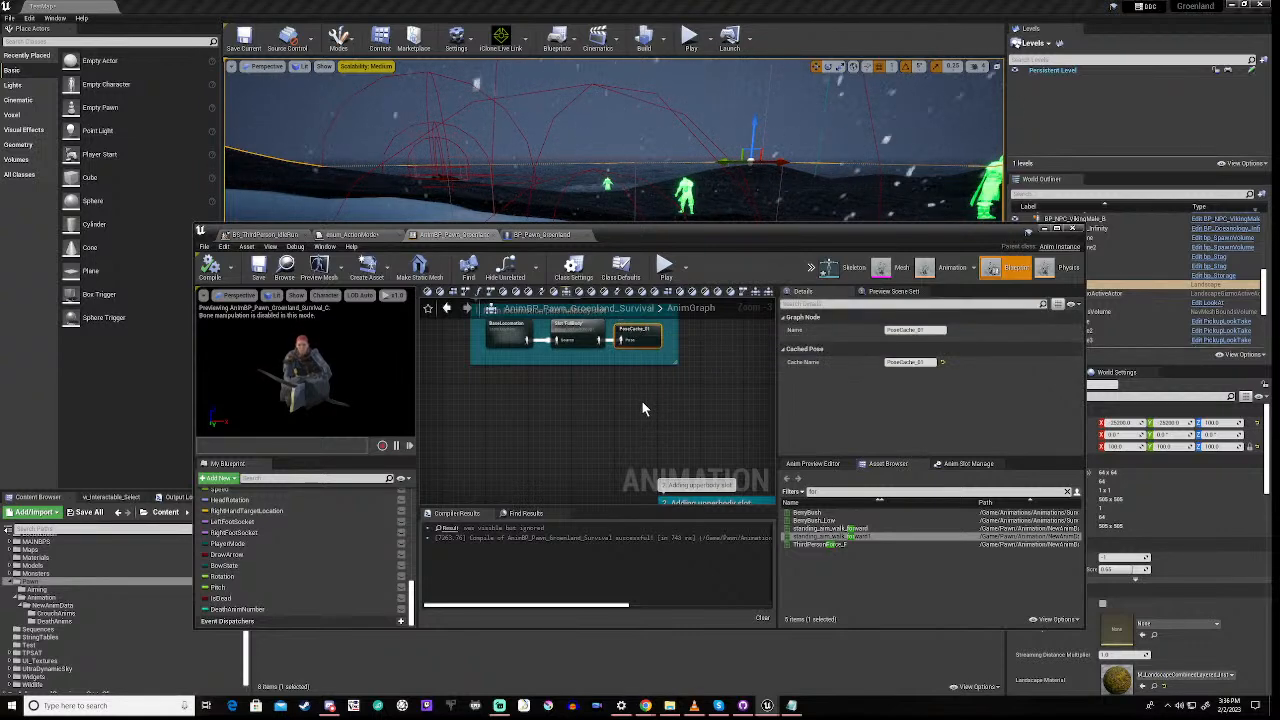
{"action": "left_click", "coordinate": [588, 412]}
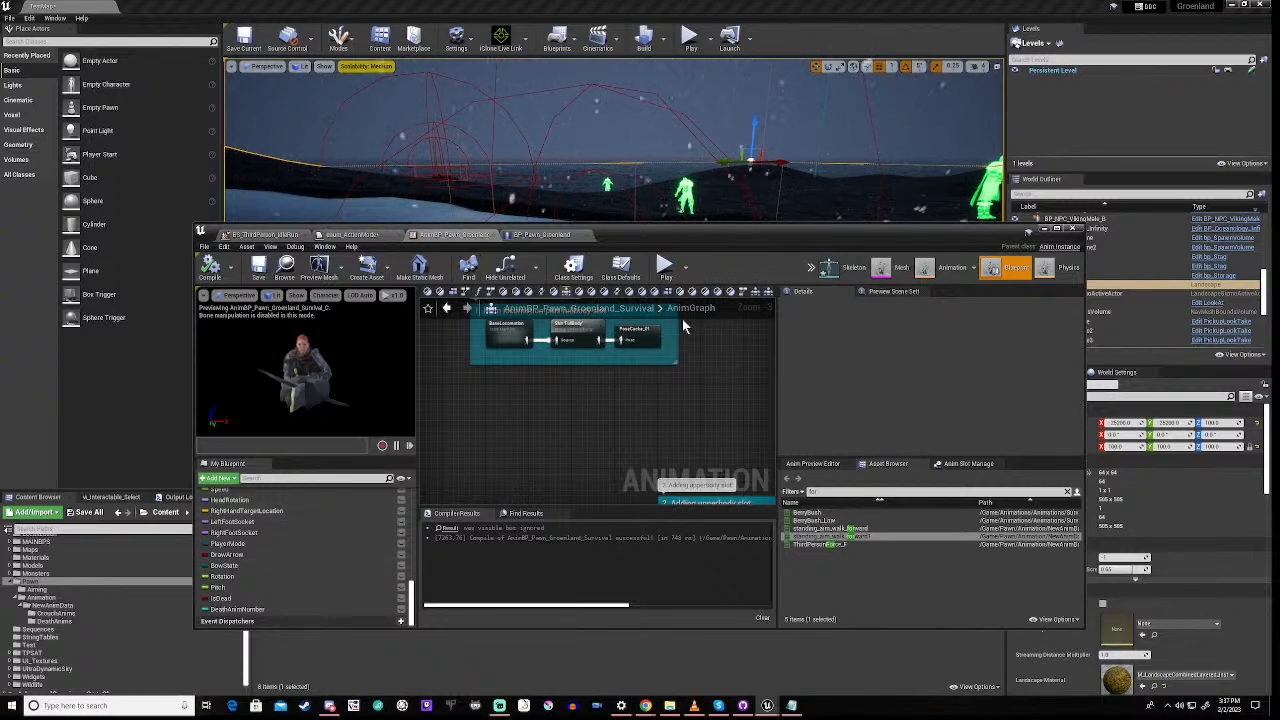
{"action": "scroll", "coordinate": [277, 548], "scroll_direction": "up", "scroll_amount": 10}
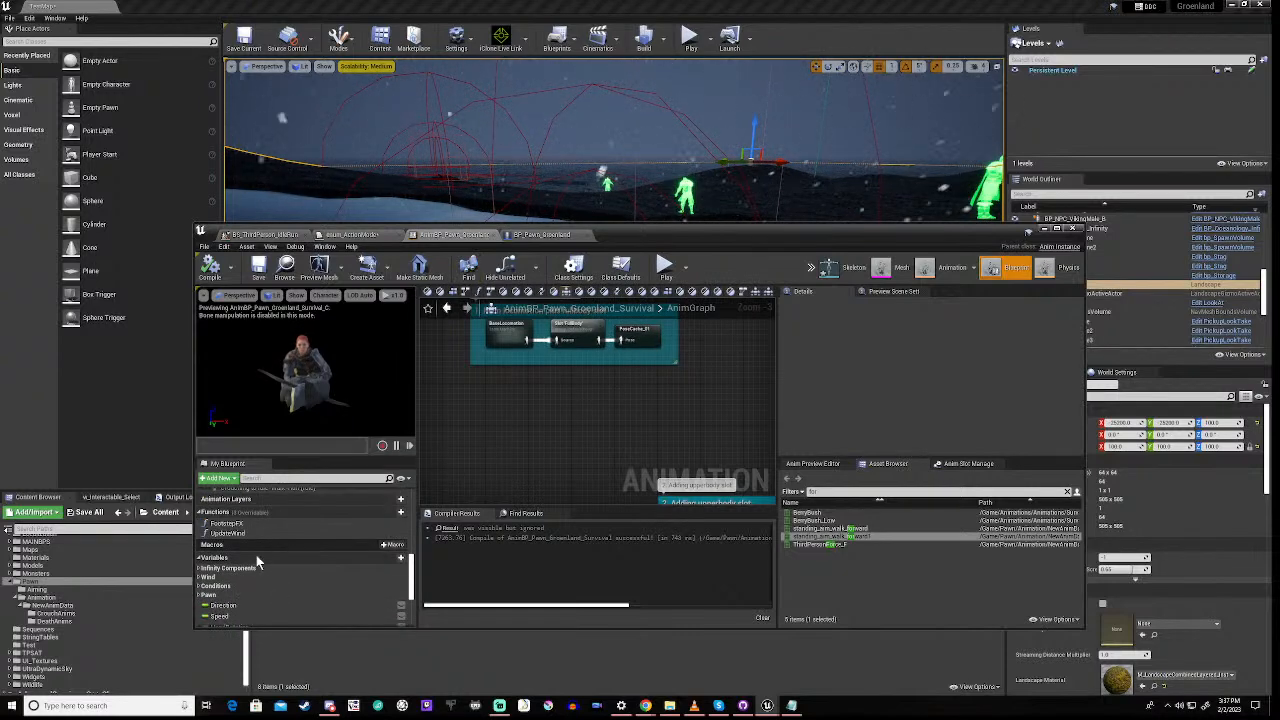
{"action": "scroll", "coordinate": [250, 575], "scroll_direction": "up", "scroll_amount": 3}
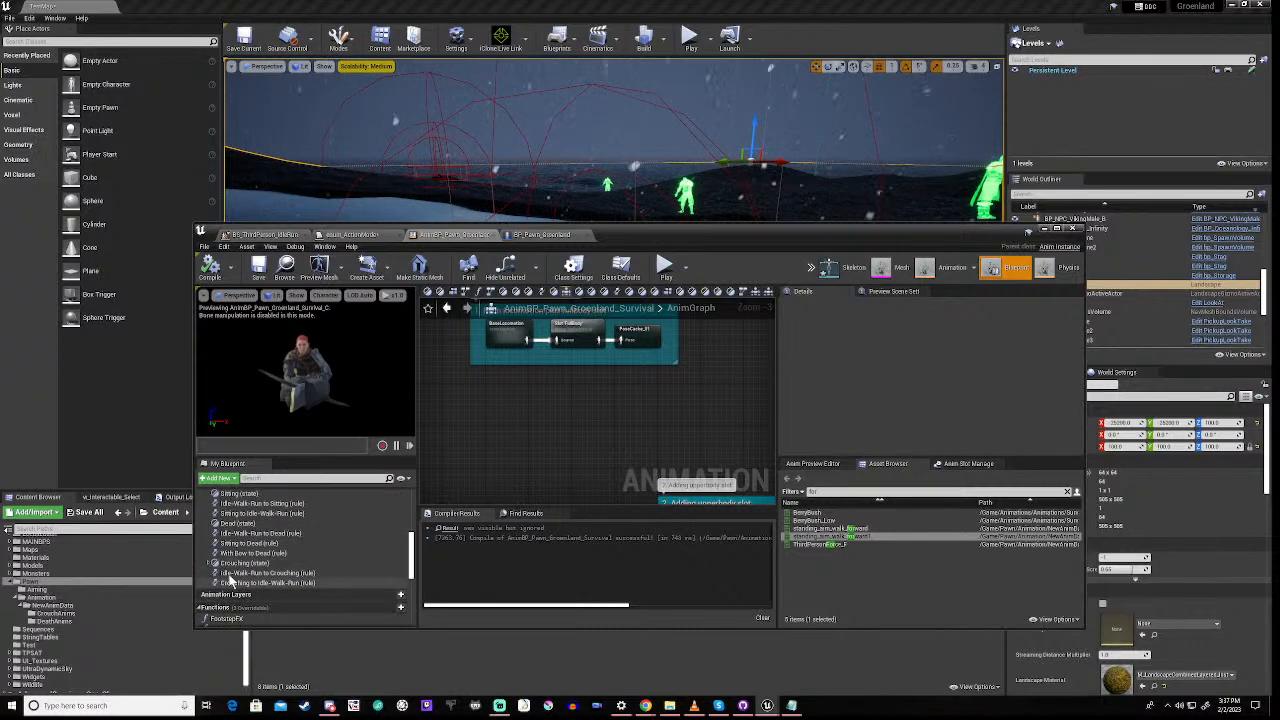
{"action": "double_click", "coordinate": [244, 566]}
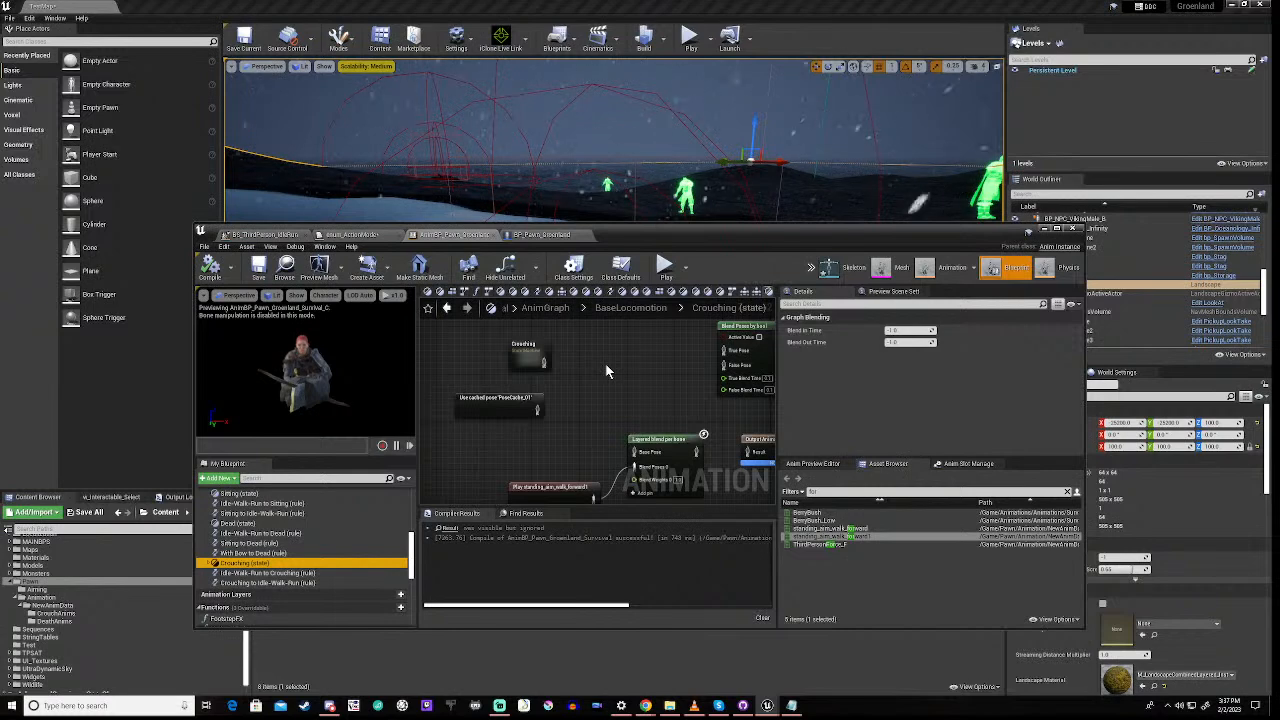
{"action": "key", "text": "ctrl+v"}
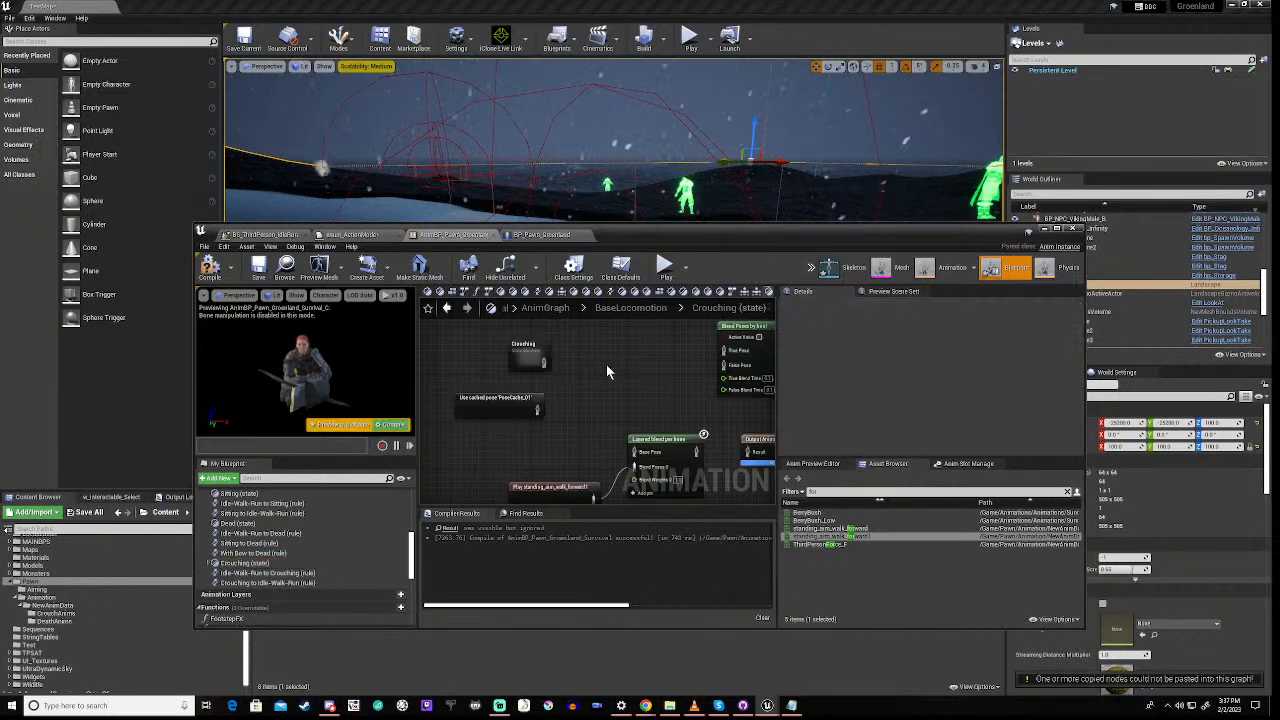
Delete the Use cached pose 'PoseCache_01' node from the Crouching state
{"action": "left_click", "coordinate": [491, 399]}
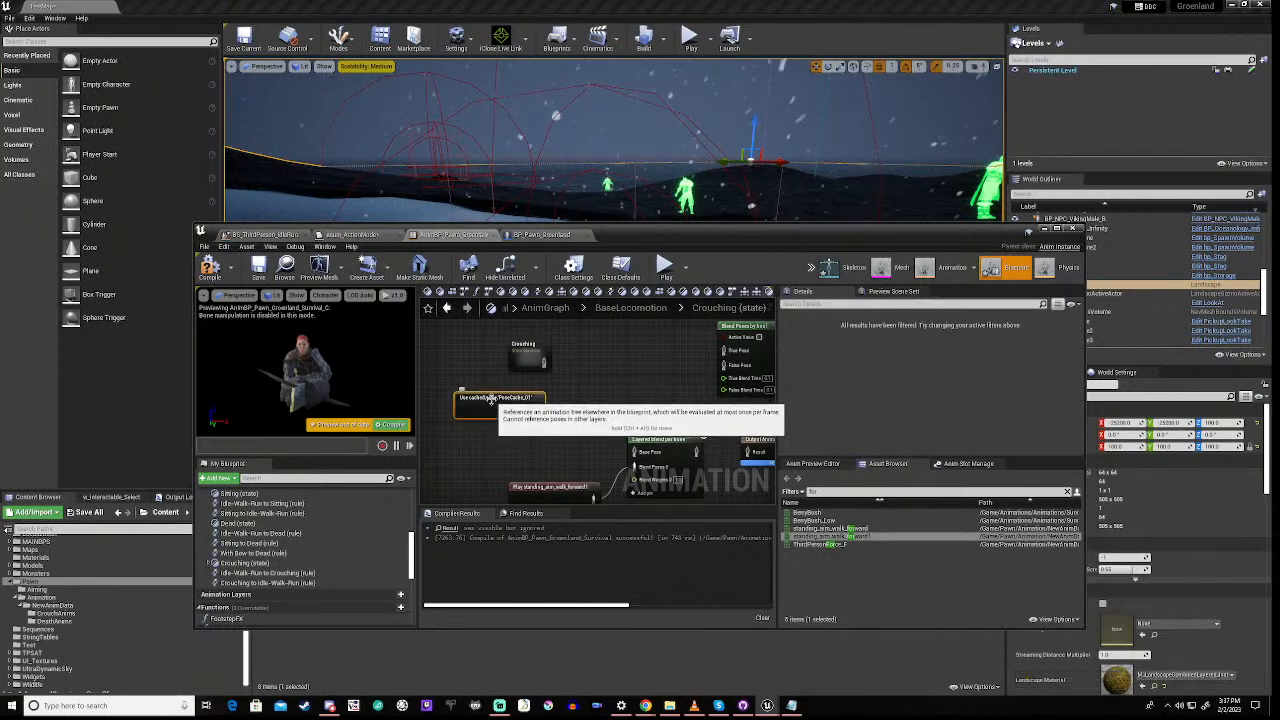
{"action": "key", "text": "Delete"}
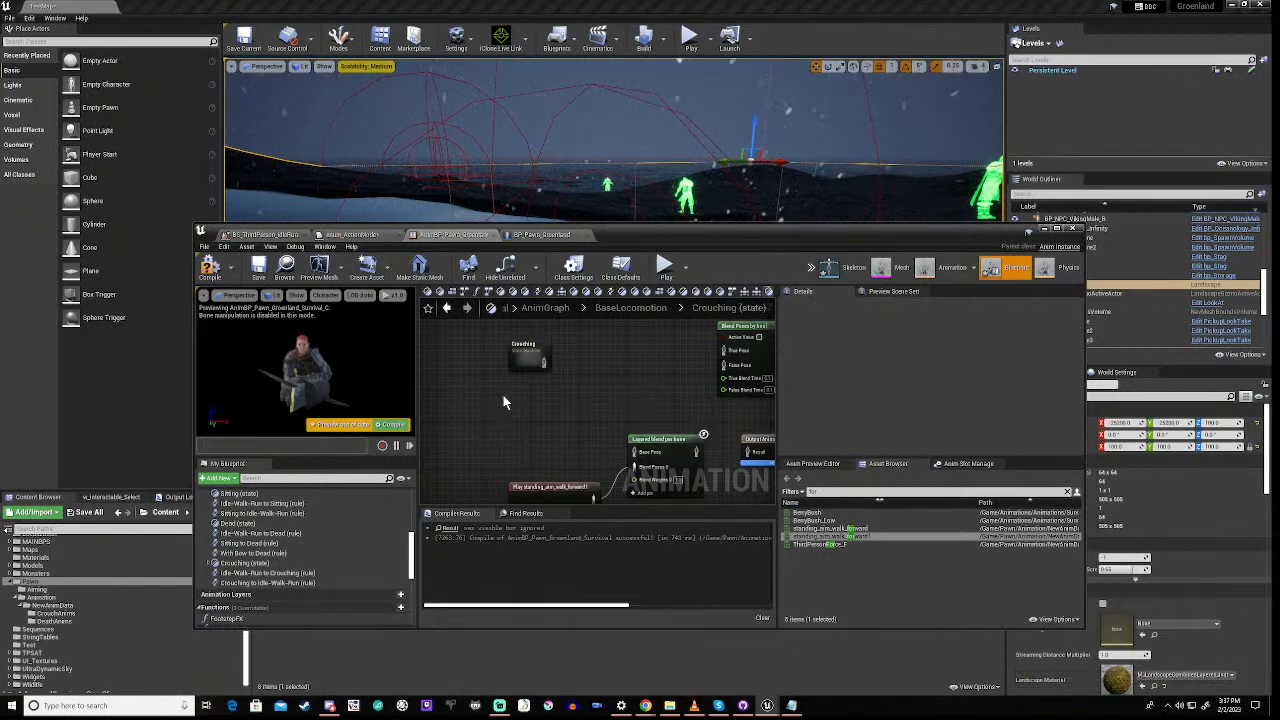
Search the nodes available in the Crouching state for a cached pose node, using "01" and "cached pos"
{"action": "right_click", "coordinate": [615, 366]}
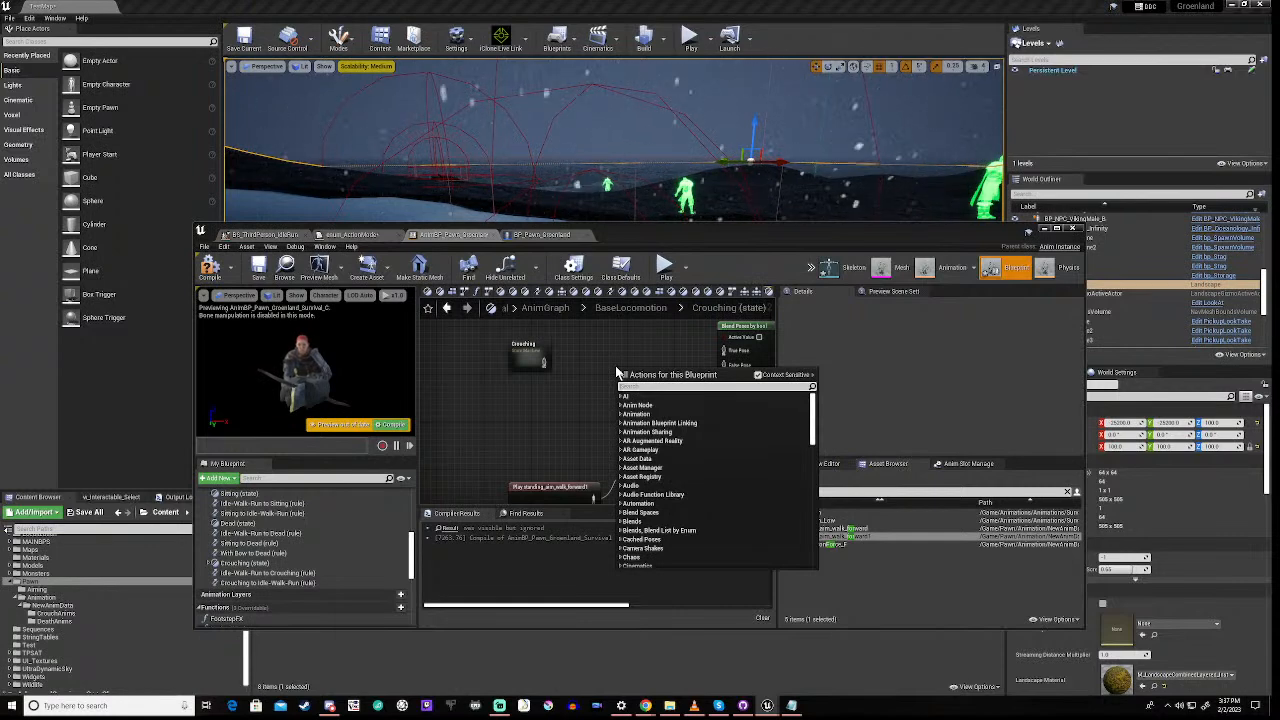
{"action": "type", "text": "01"}
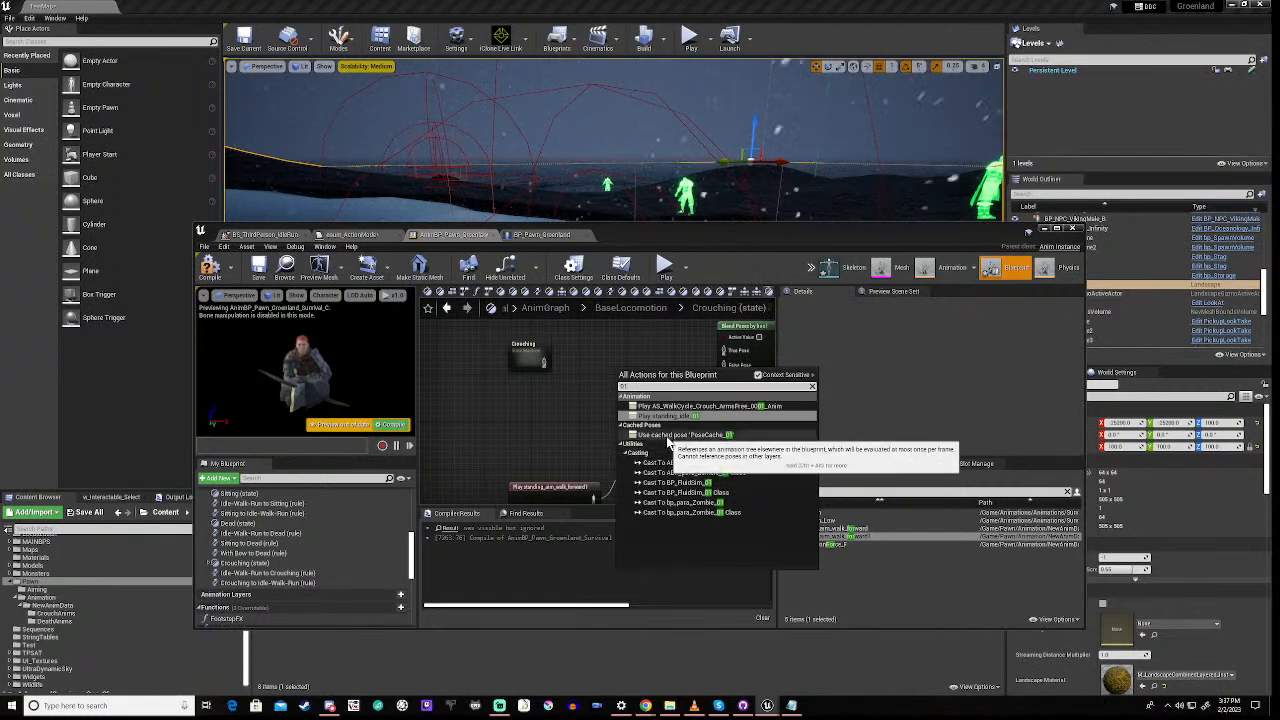
{"action": "left_click", "coordinate": [609, 345]}
{"action": "right_click", "coordinate": [610, 348]}
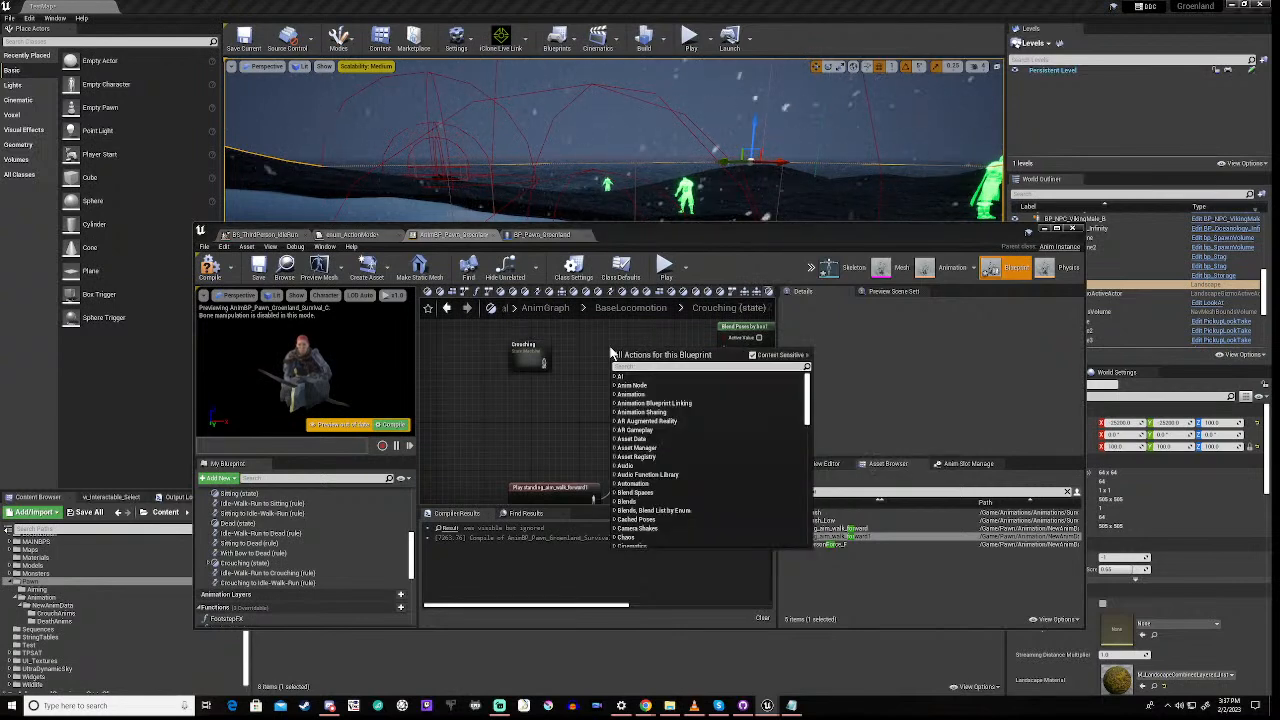
{"action": "type", "text": "cache"}
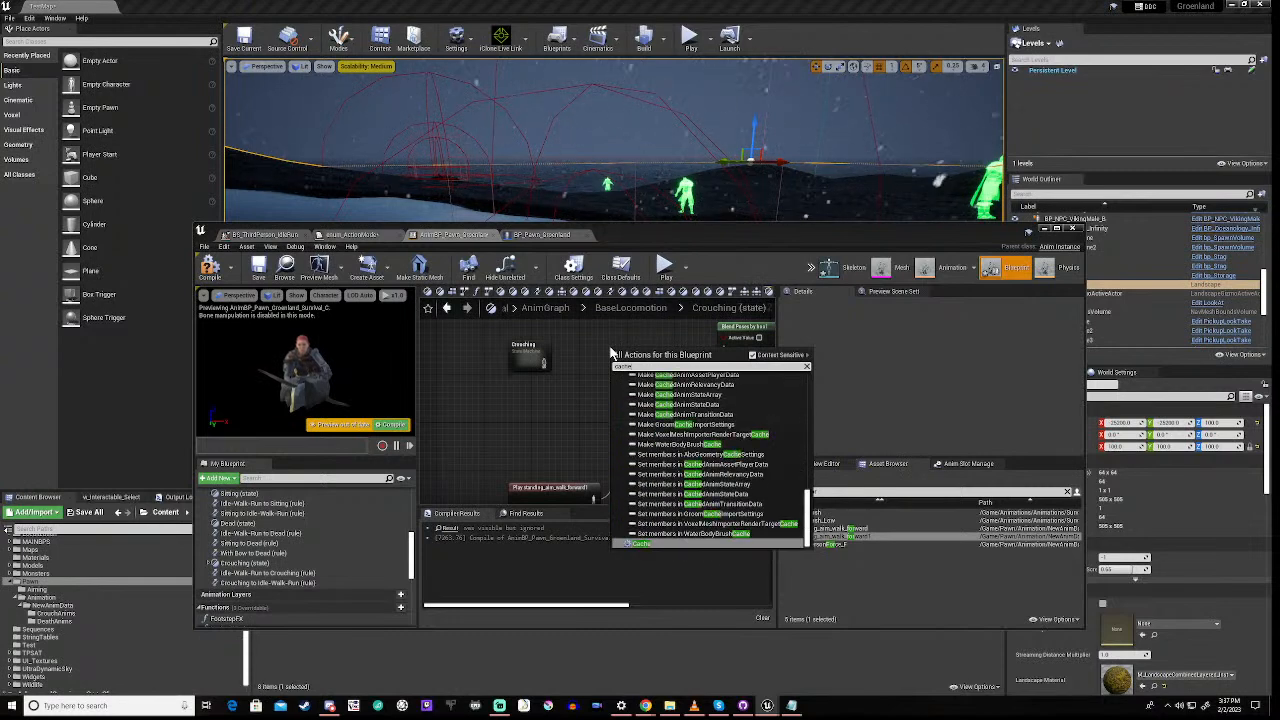
{"action": "type", "text": "d"}
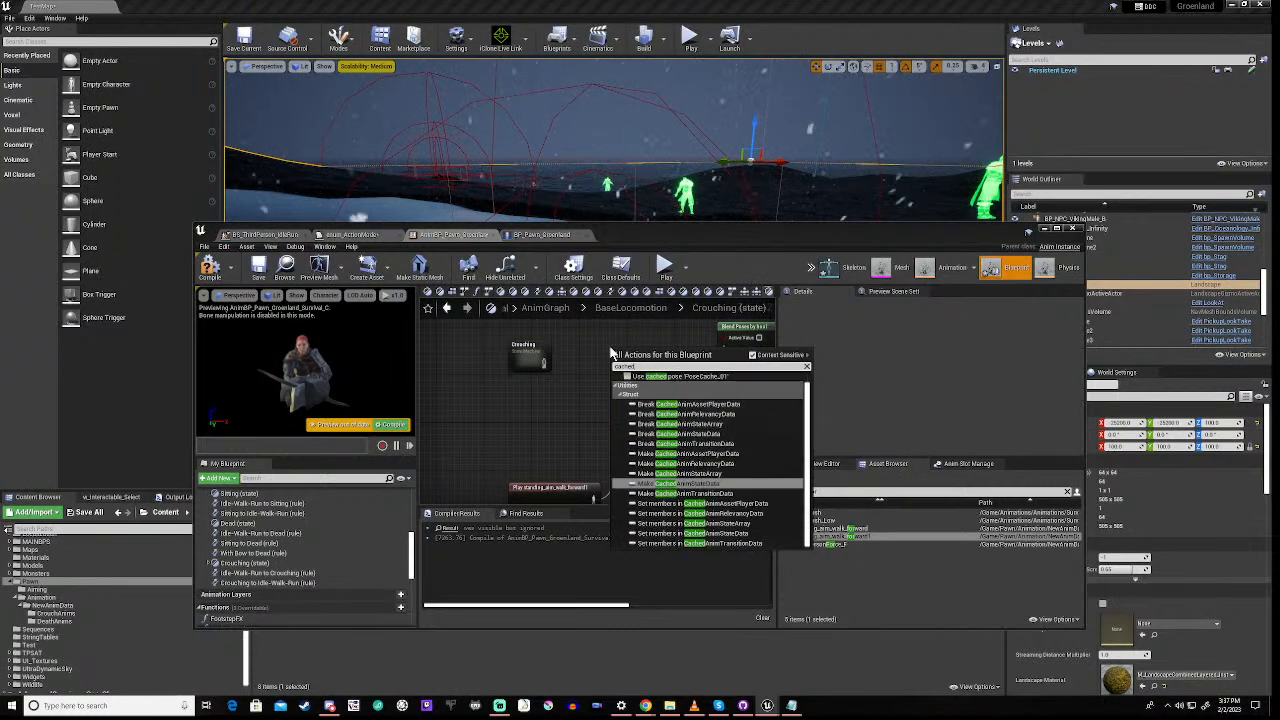
{"action": "type", "text": " ps"}
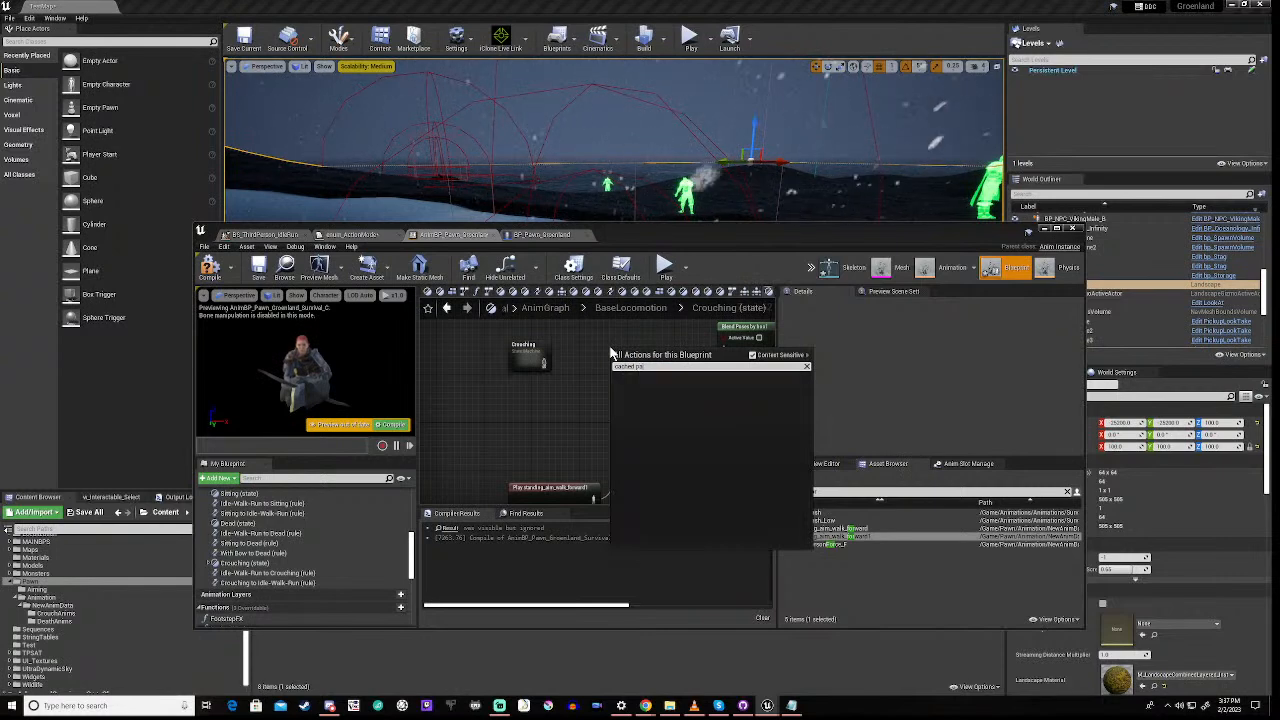
{"action": "key", "text": "BackSpace"}
{"action": "type", "text": "os"}
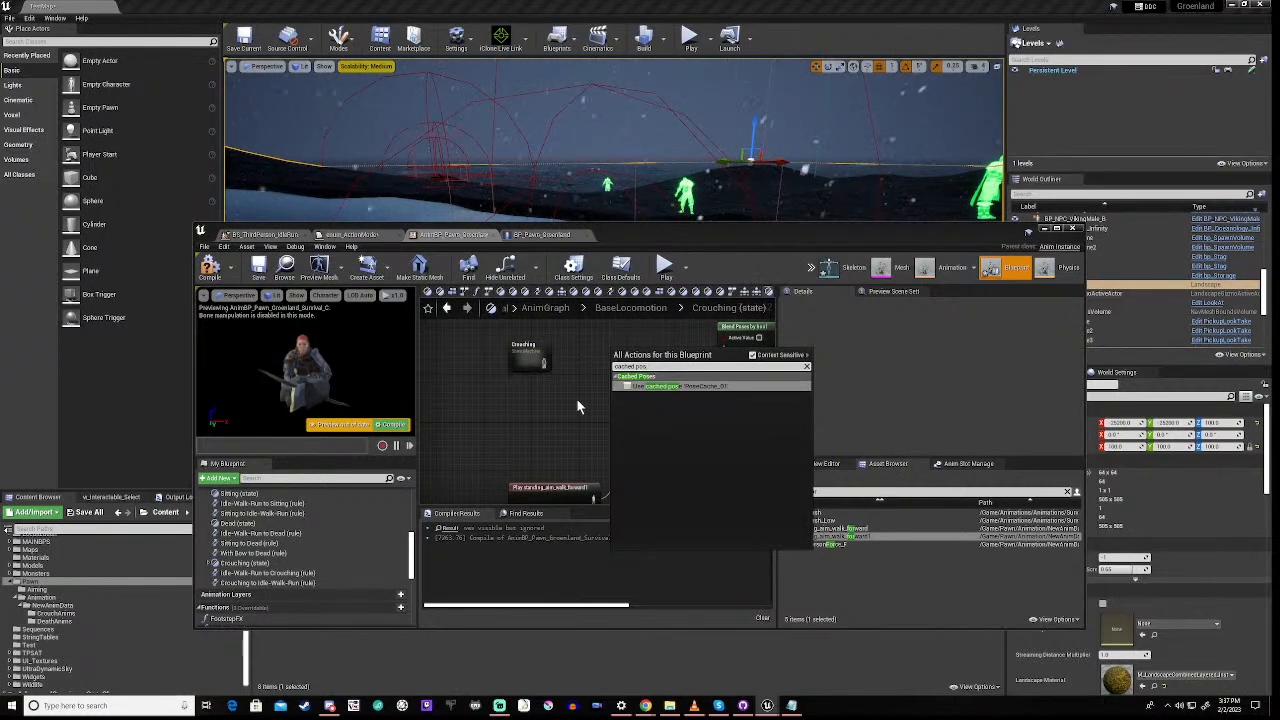
{"action": "key", "text": "Escape"}
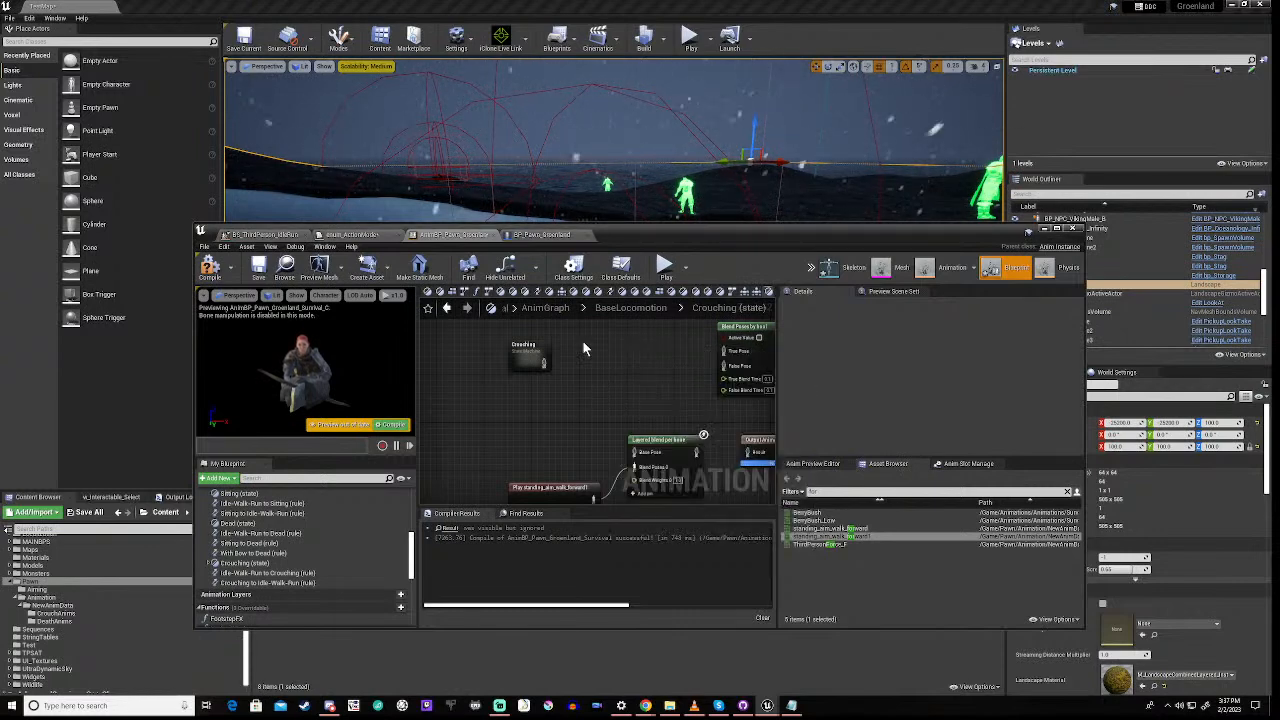
Look through the blueprint's states, transition rules, functions and variables for a cached pose entry
{"action": "scroll", "coordinate": [255, 550], "scroll_direction": "up", "scroll_amount": 4}
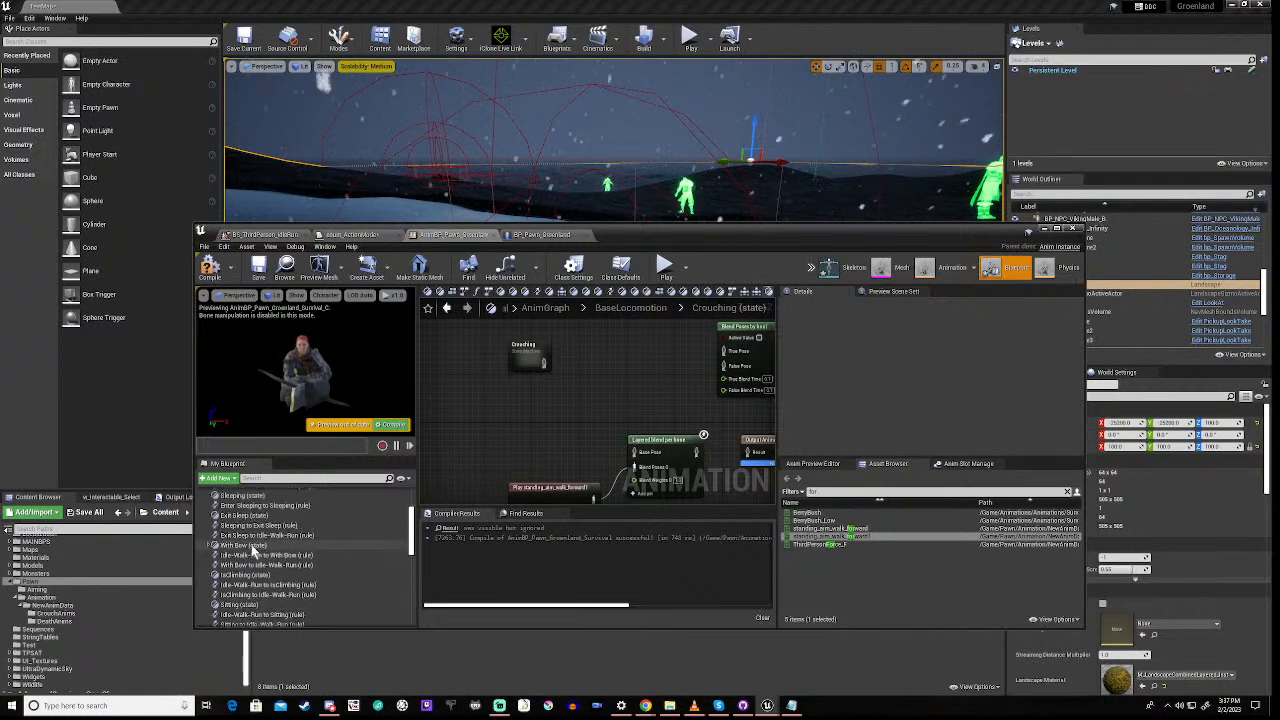
{"action": "scroll", "coordinate": [253, 549], "scroll_direction": "down", "scroll_amount": 3}
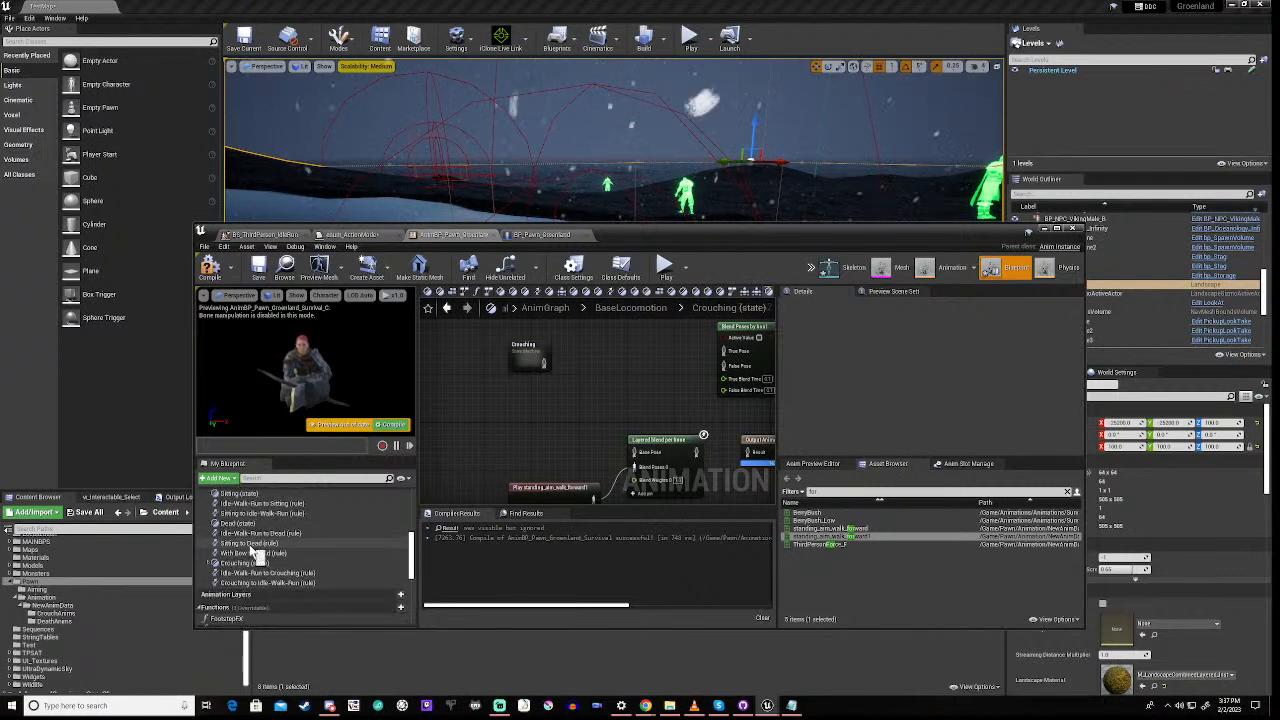
{"action": "scroll", "coordinate": [253, 550], "scroll_direction": "down", "scroll_amount": 4}
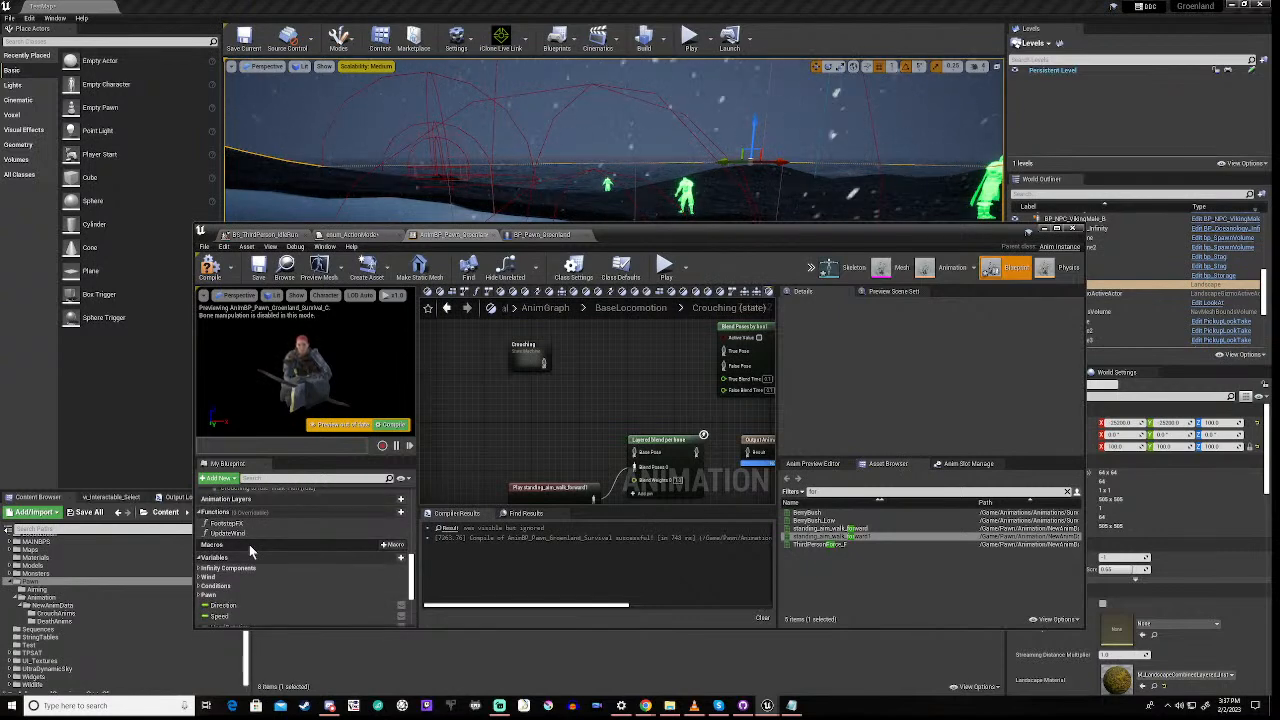
{"action": "scroll", "coordinate": [249, 550], "scroll_direction": "down", "scroll_amount": 3}
{"action": "scroll", "coordinate": [249, 544], "scroll_direction": "down", "scroll_amount": 4}
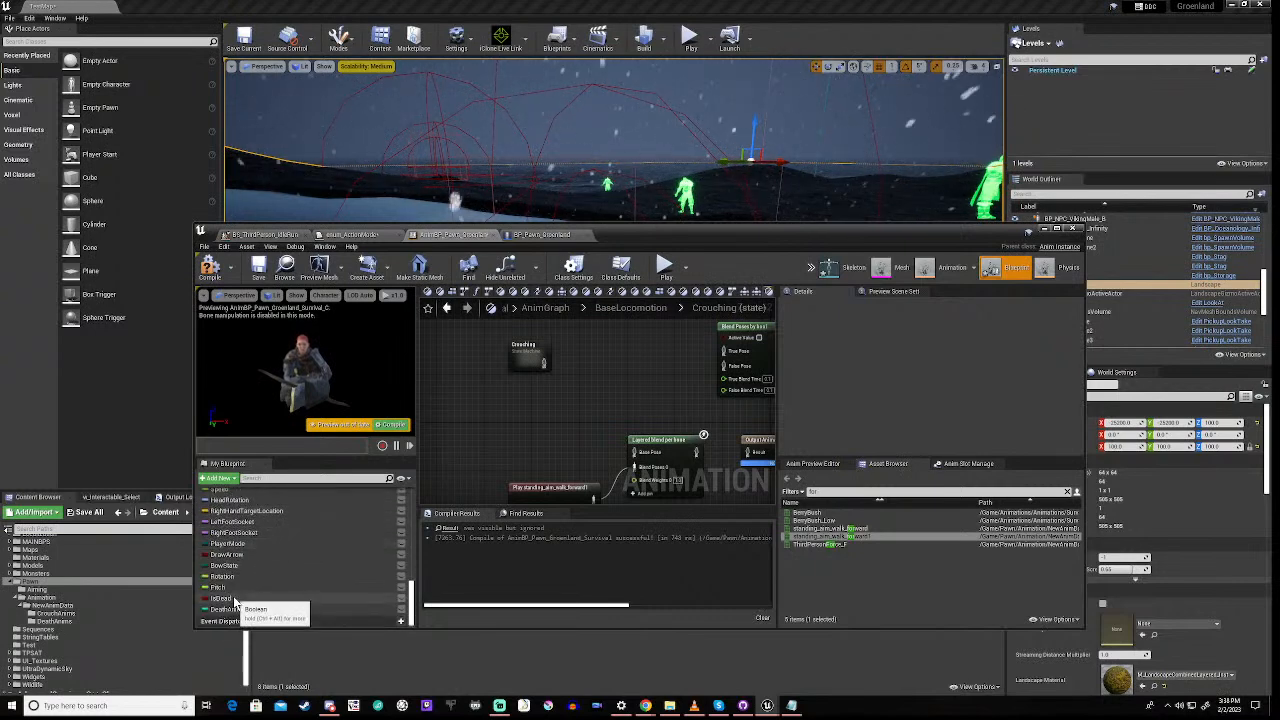
{"action": "scroll", "coordinate": [235, 600], "scroll_direction": "up", "scroll_amount": 2}
{"action": "scroll", "coordinate": [232, 598], "scroll_direction": "up", "scroll_amount": 3}
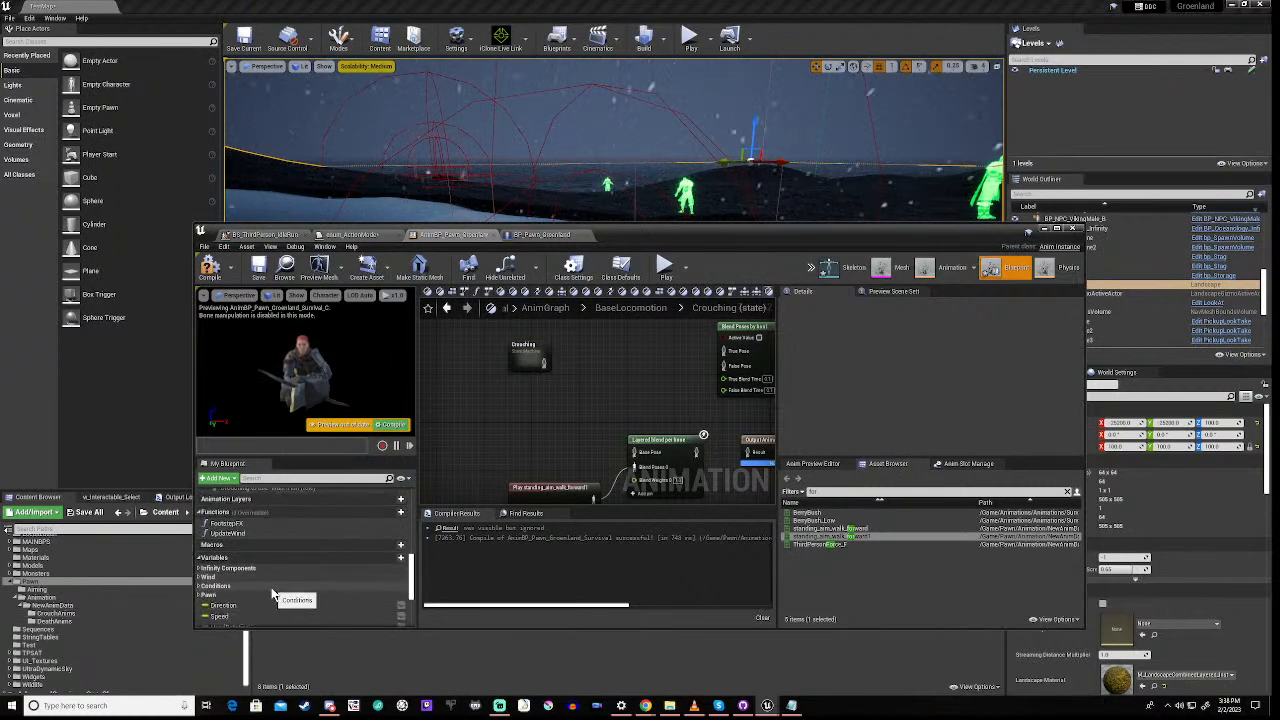
{"action": "scroll", "coordinate": [271, 590], "scroll_direction": "up", "scroll_amount": 3}
{"action": "scroll", "coordinate": [271, 587], "scroll_direction": "up", "scroll_amount": 2}
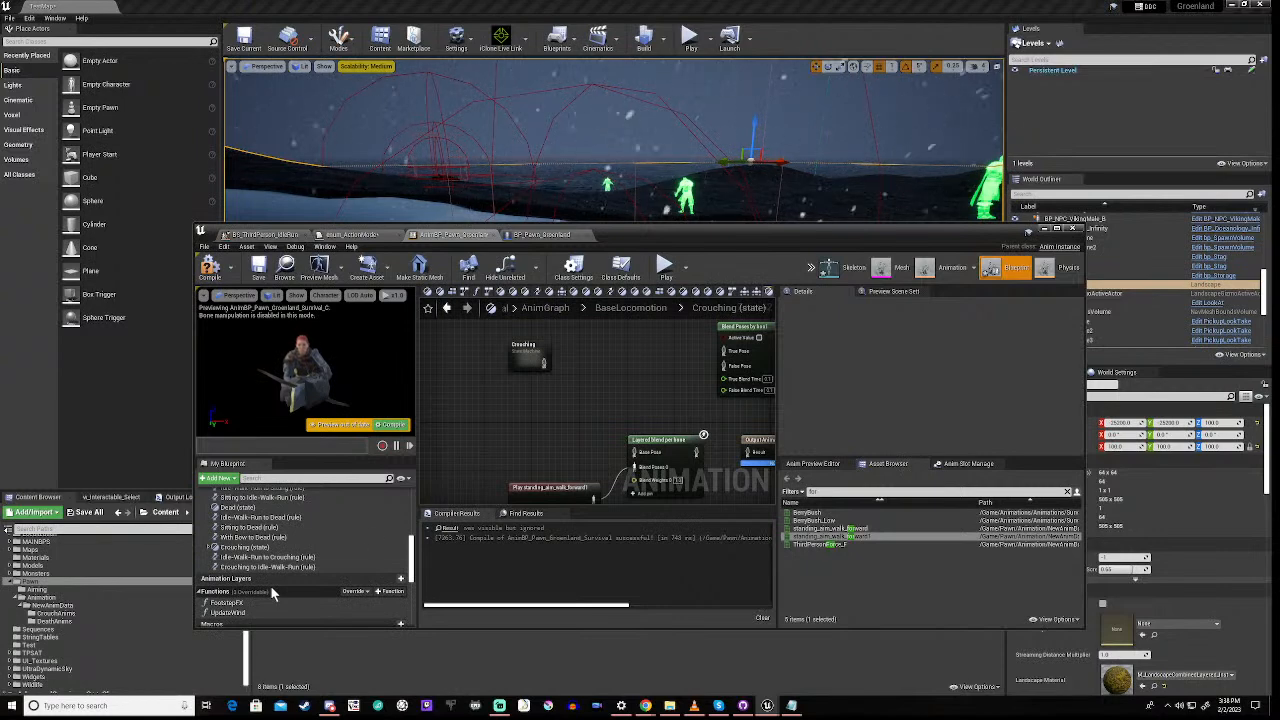
Inspect the PoseCache_01 node's settings in the AnimGraph and compile the animation blueprint
{"action": "left_click", "coordinate": [548, 316]}
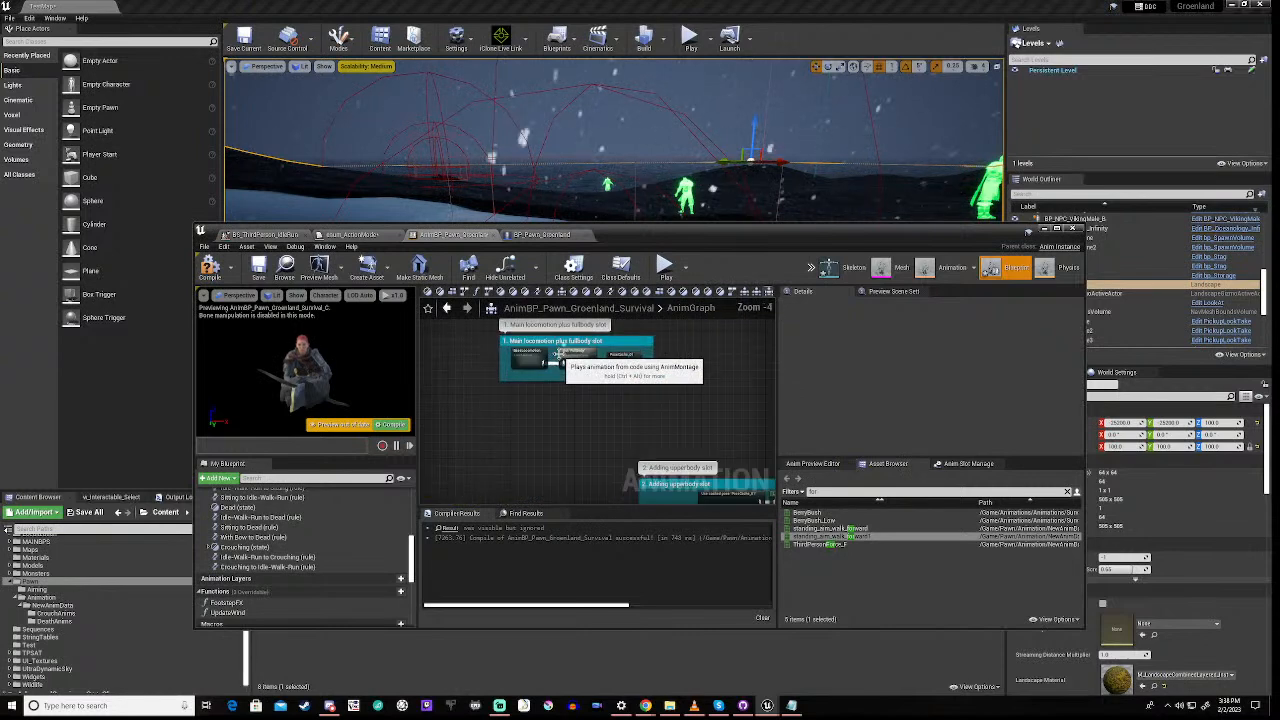
{"action": "scroll", "coordinate": [557, 355], "scroll_direction": "up", "scroll_amount": 6}
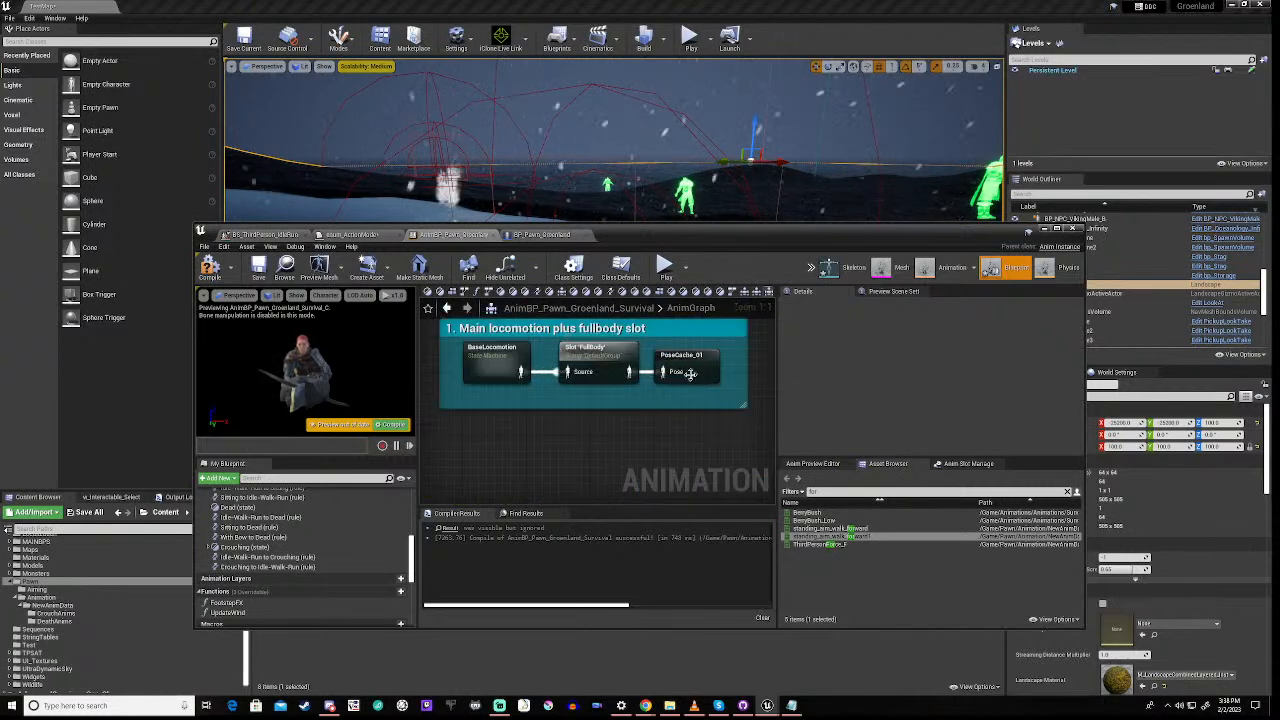
{"action": "left_click", "coordinate": [691, 370]}
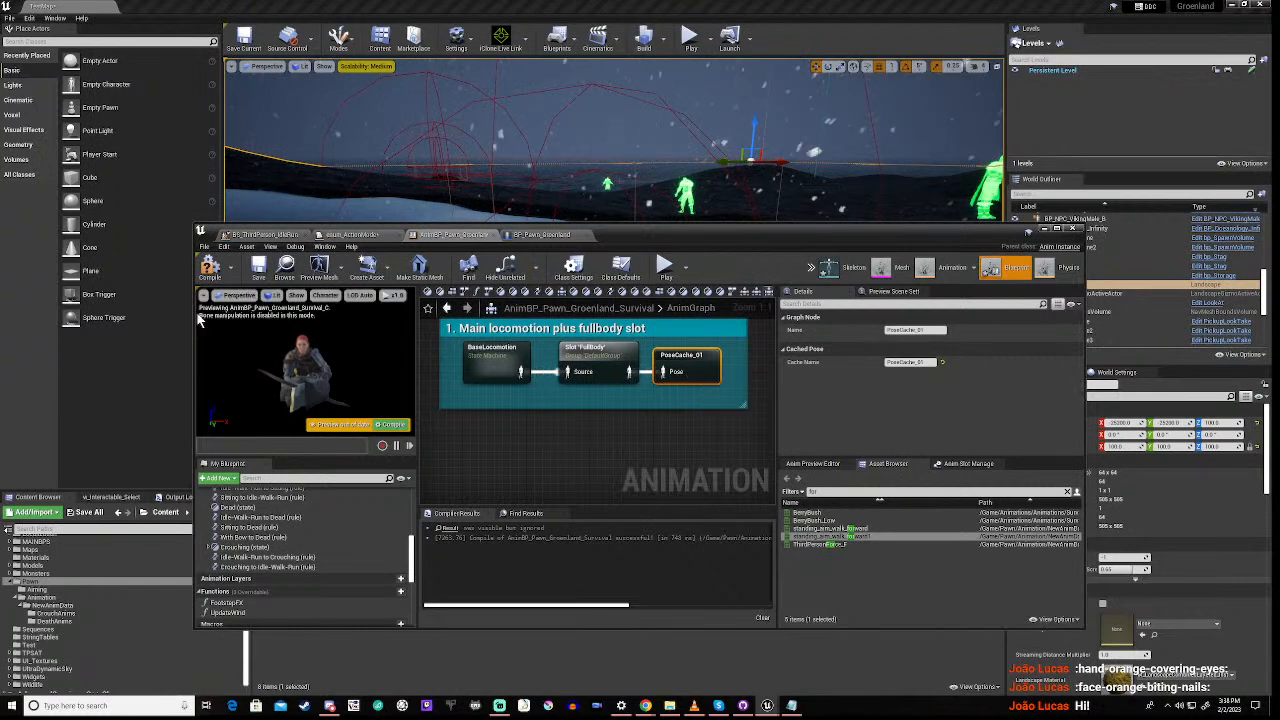
{"action": "left_click", "coordinate": [210, 268]}
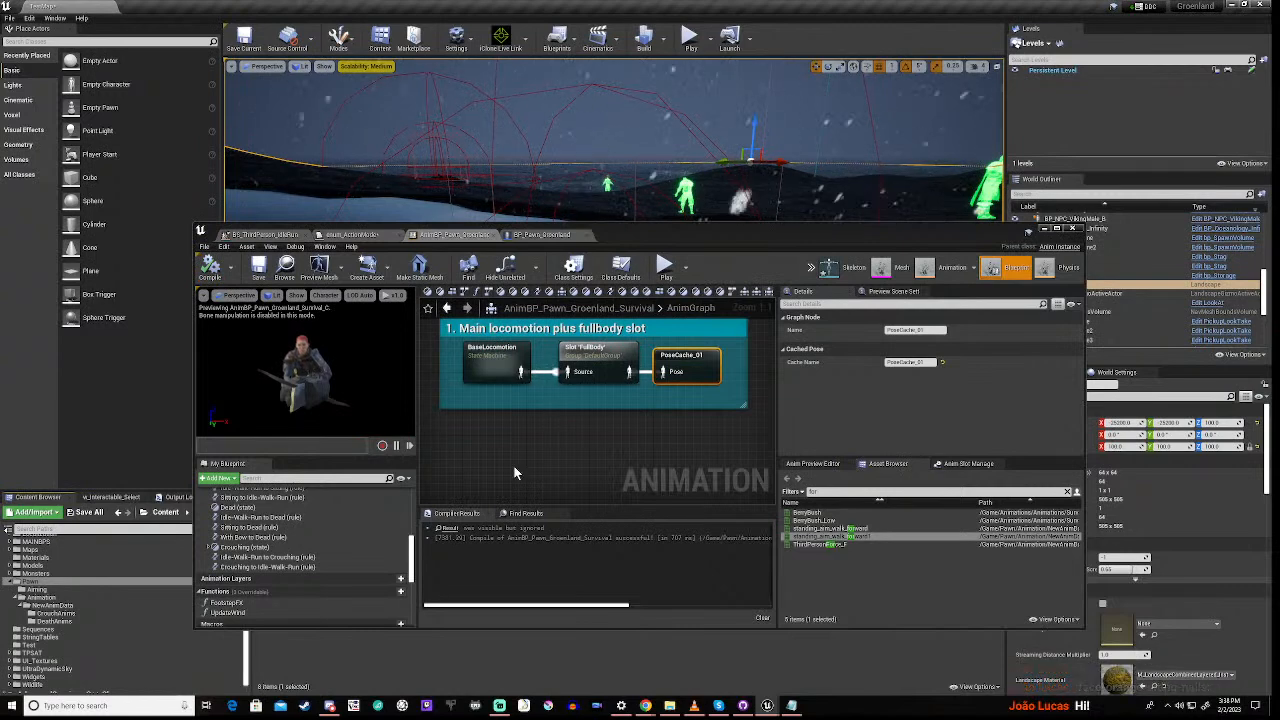
Open the Crouching state and look through the available nodes matching "pose" for one that handles a cached pose
{"action": "double_click", "coordinate": [237, 548]}
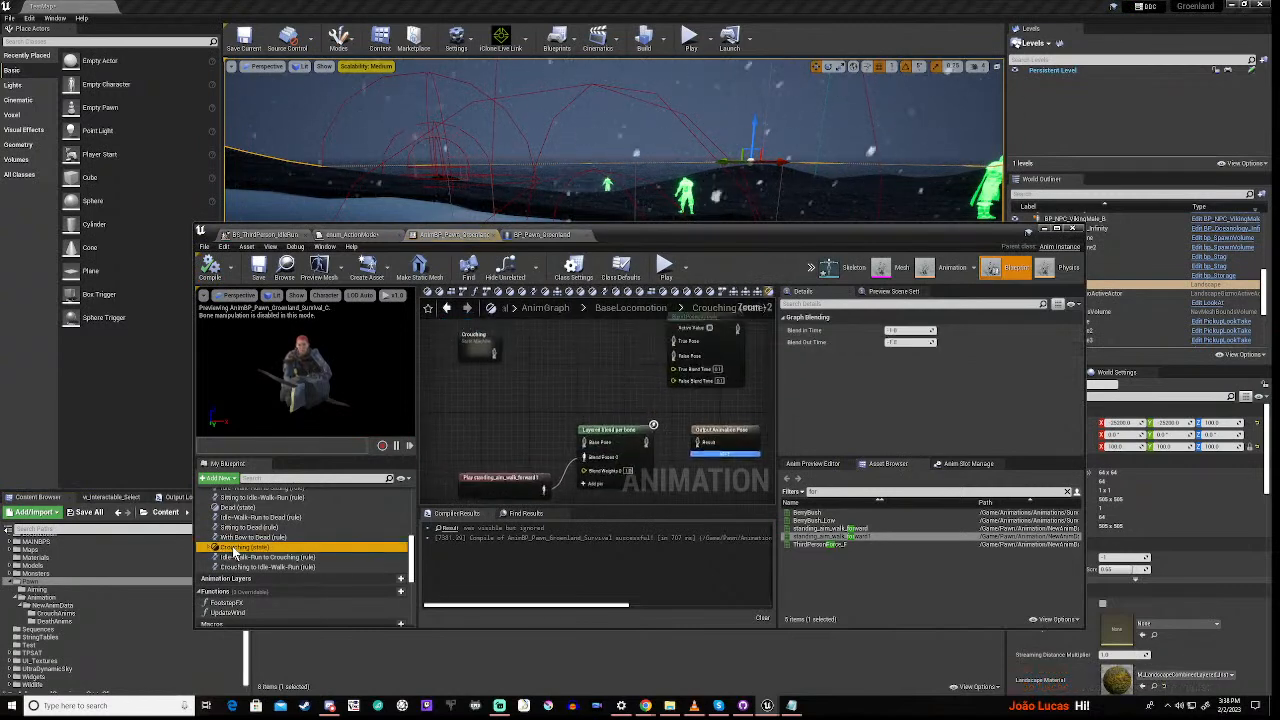
{"action": "right_click", "coordinate": [563, 372]}
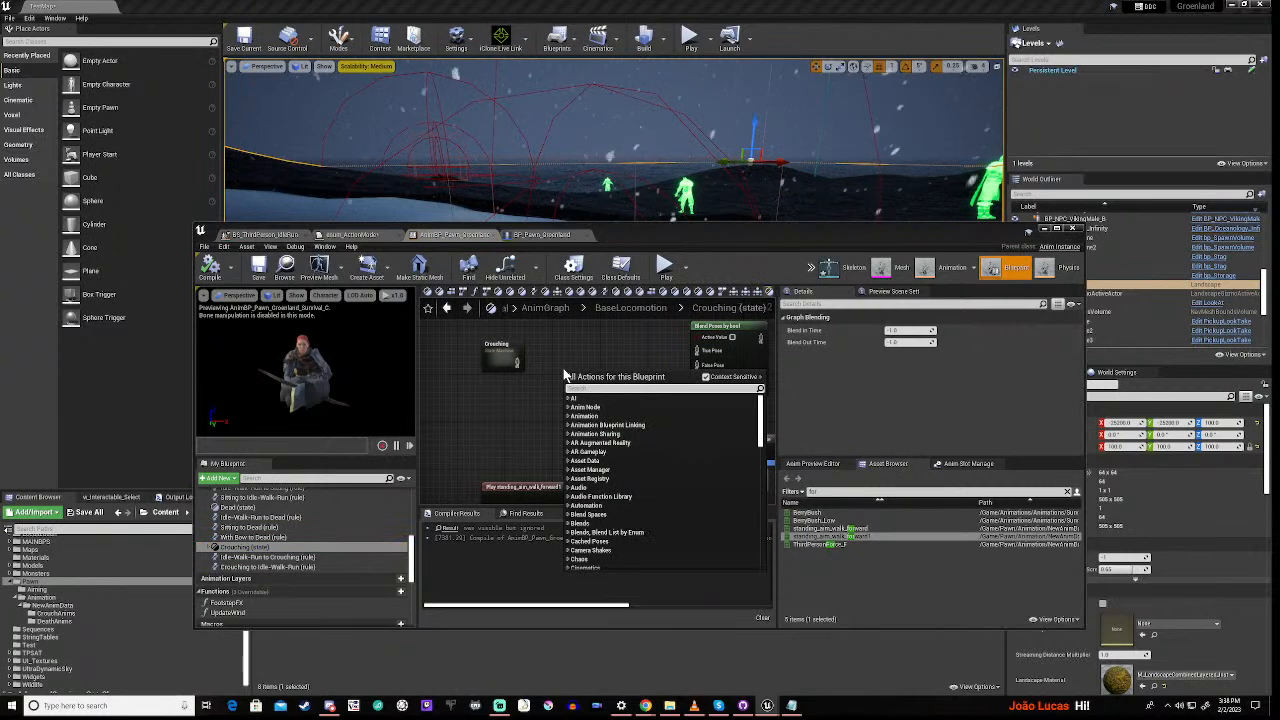
{"action": "type", "text": "pool"}
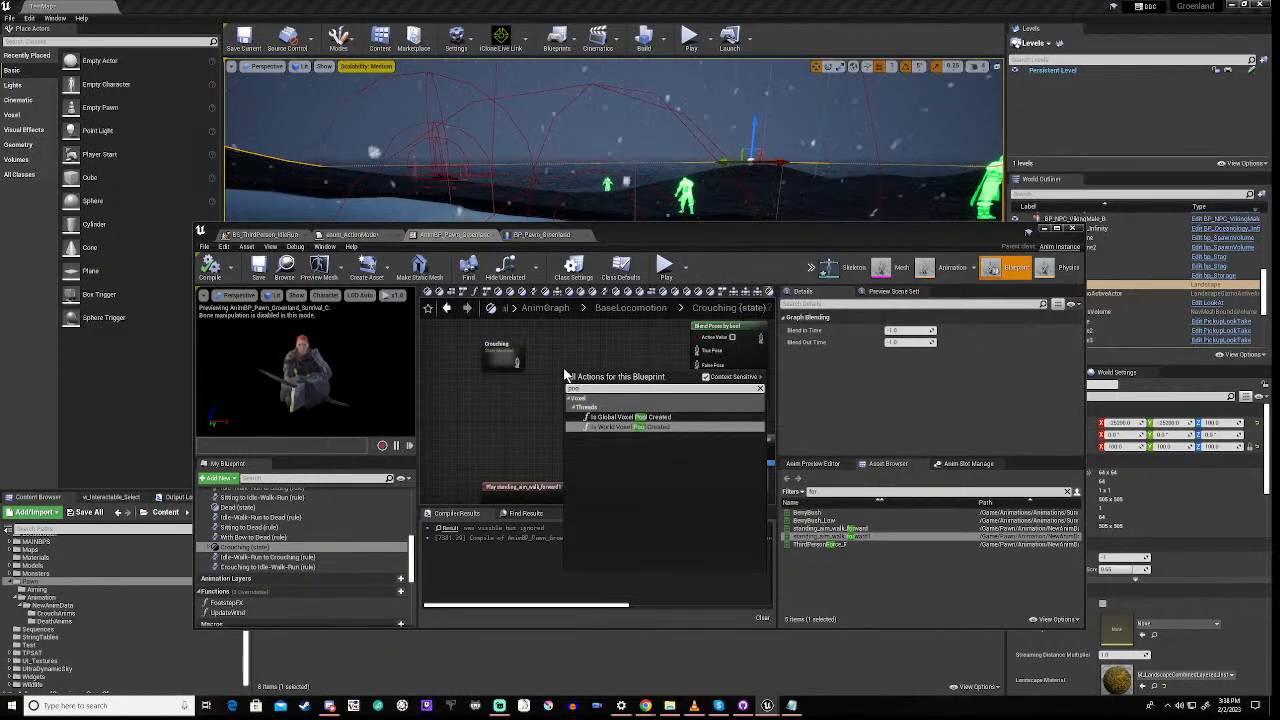
{"action": "key", "text": "BackSpace"}
{"action": "key", "text": "BackSpace"}
{"action": "type", "text": "se"}
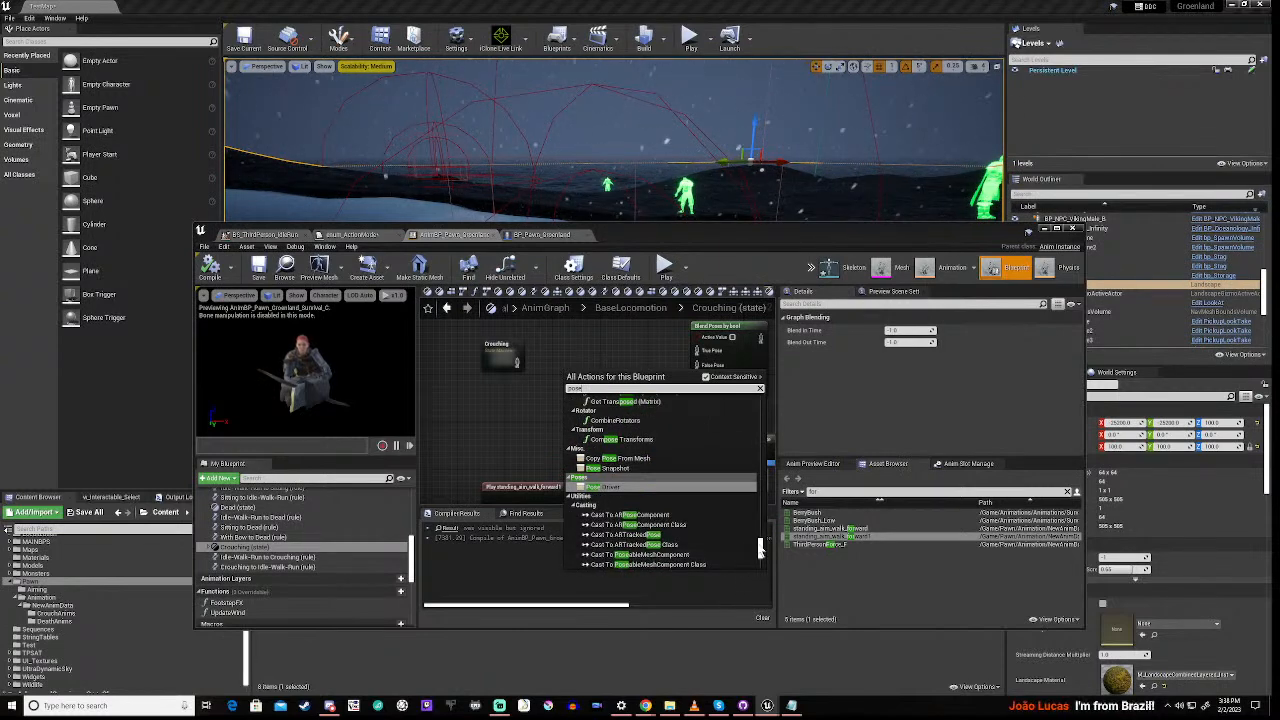
{"action": "left_click_drag", "start_coordinate": [760, 548], "coordinate": [760, 403]}
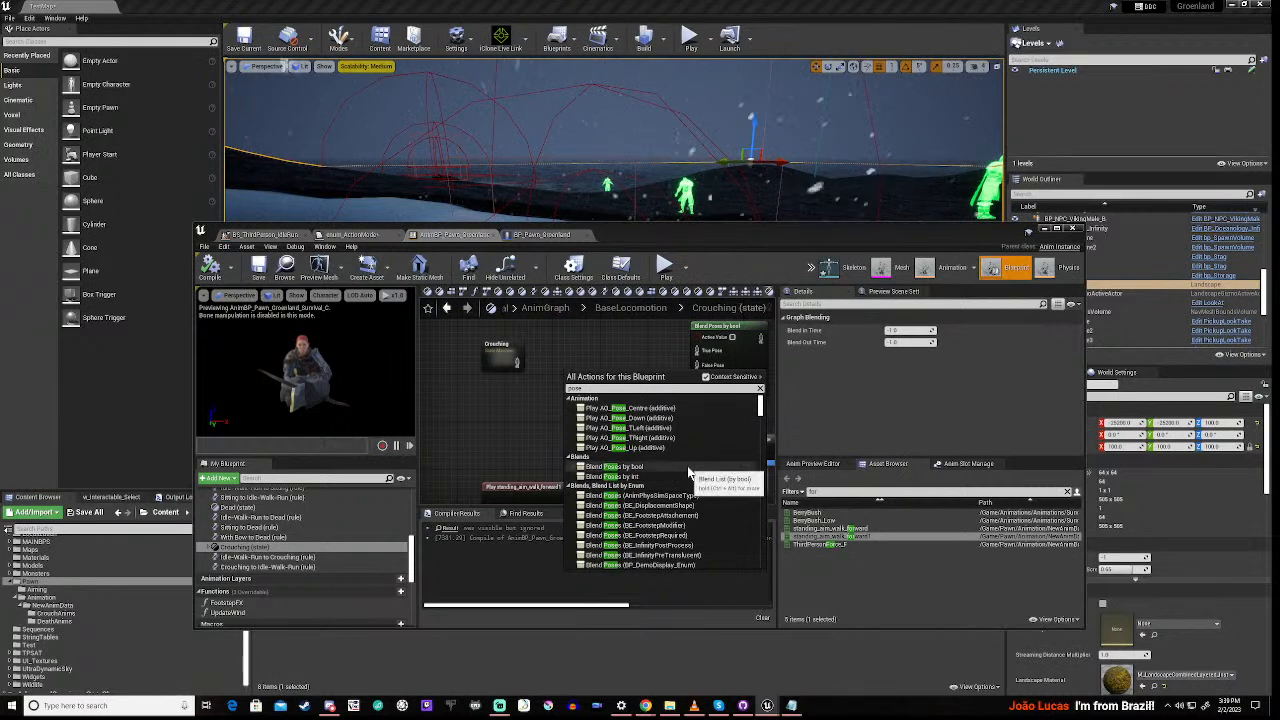
{"action": "scroll", "coordinate": [688, 470], "scroll_direction": "down", "scroll_amount": 6}
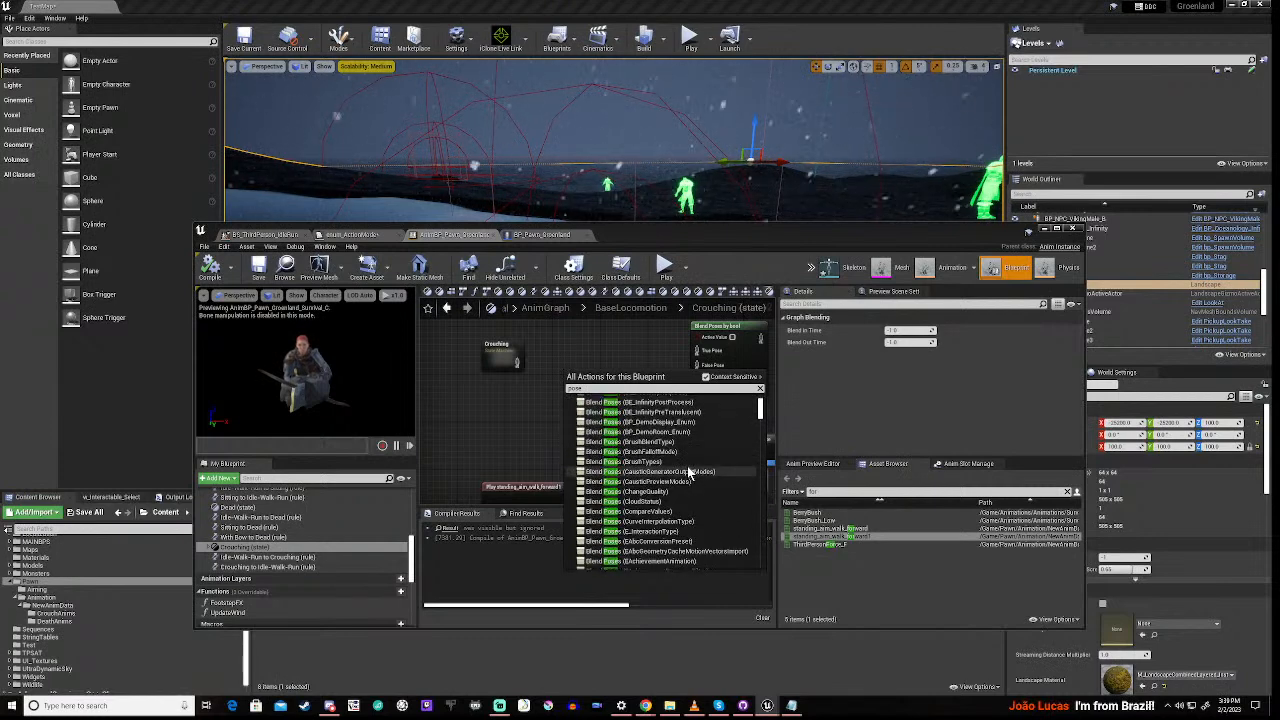
{"action": "scroll", "coordinate": [688, 472], "scroll_direction": "down", "scroll_amount": 3}
{"action": "scroll", "coordinate": [687, 472], "scroll_direction": "down", "scroll_amount": 3}
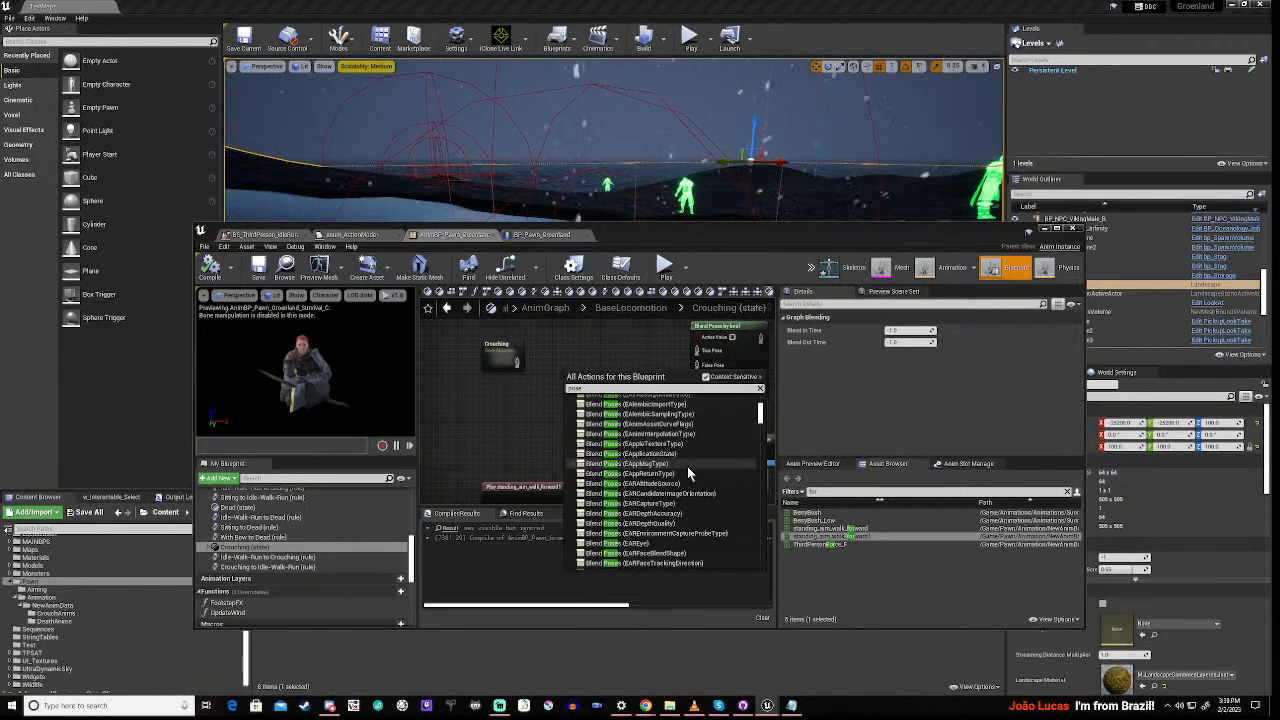
{"action": "scroll", "coordinate": [687, 466], "scroll_direction": "down", "scroll_amount": 3}
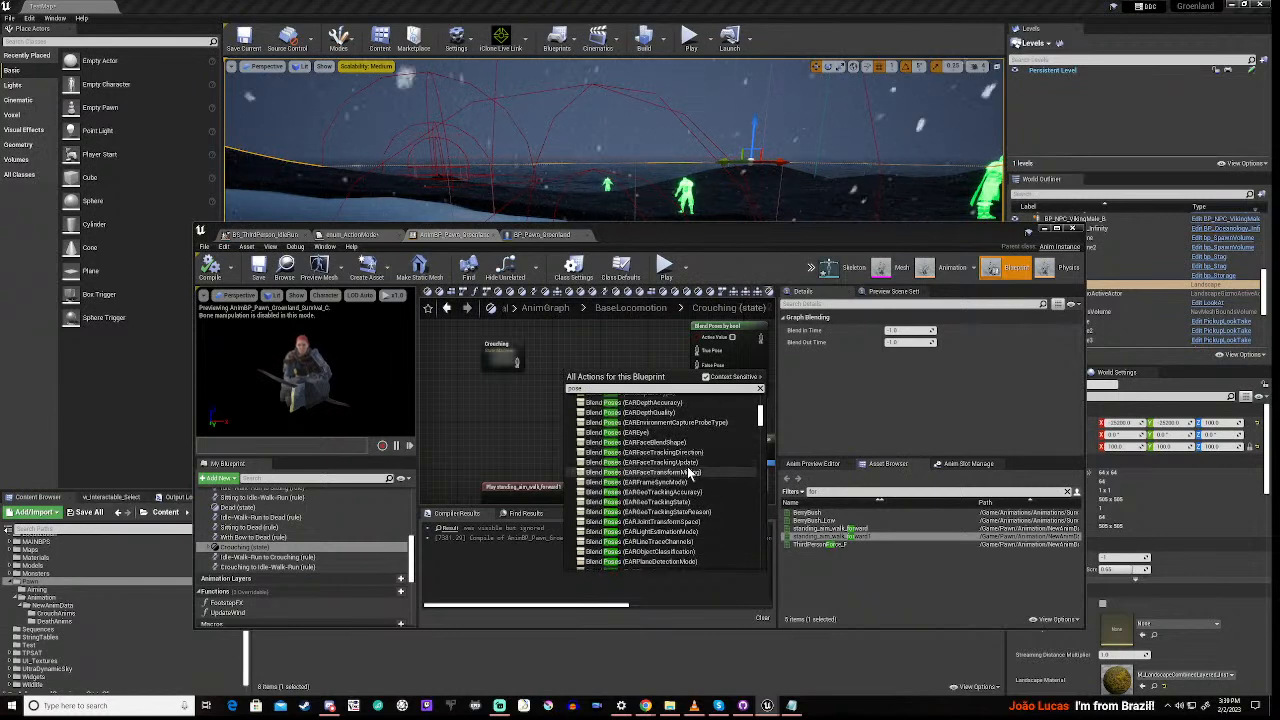
{"action": "scroll", "coordinate": [687, 468], "scroll_direction": "down", "scroll_amount": 3}
{"action": "scroll", "coordinate": [687, 466], "scroll_direction": "down", "scroll_amount": 3}
{"action": "scroll", "coordinate": [687, 466], "scroll_direction": "down", "scroll_amount": 3}
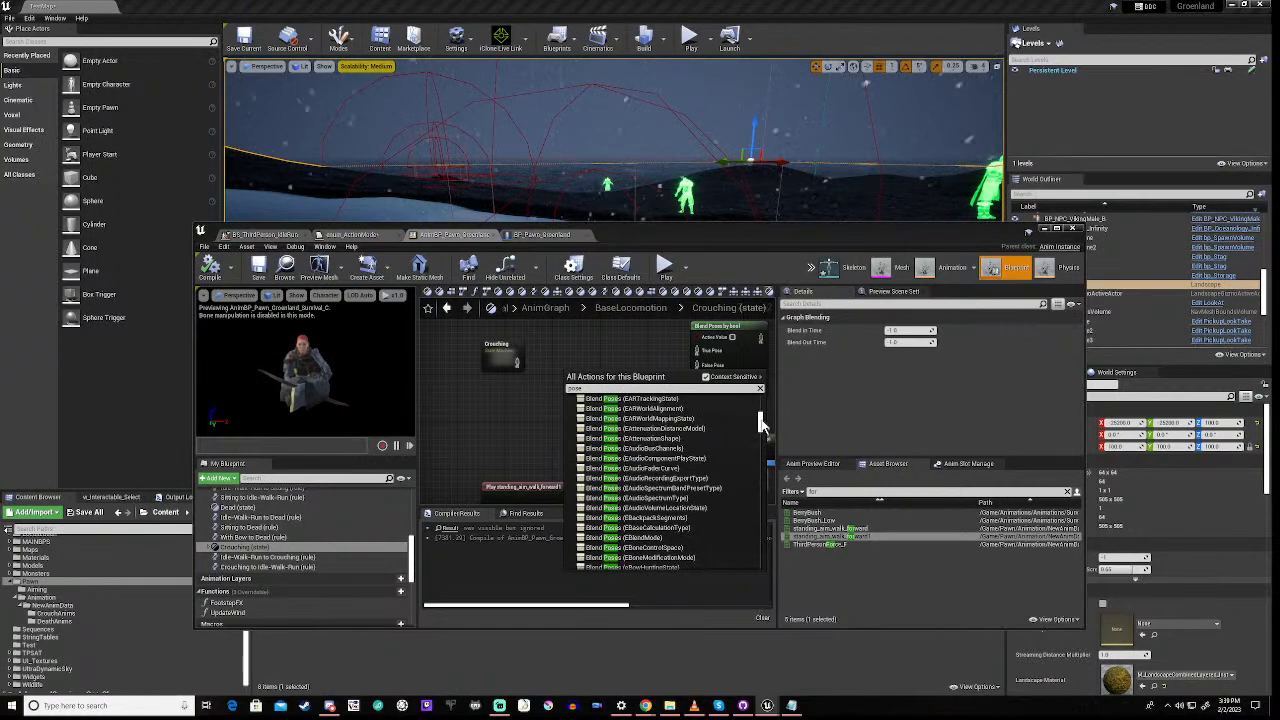
{"action": "left_click_drag", "start_coordinate": [760, 422], "coordinate": [767, 542]}
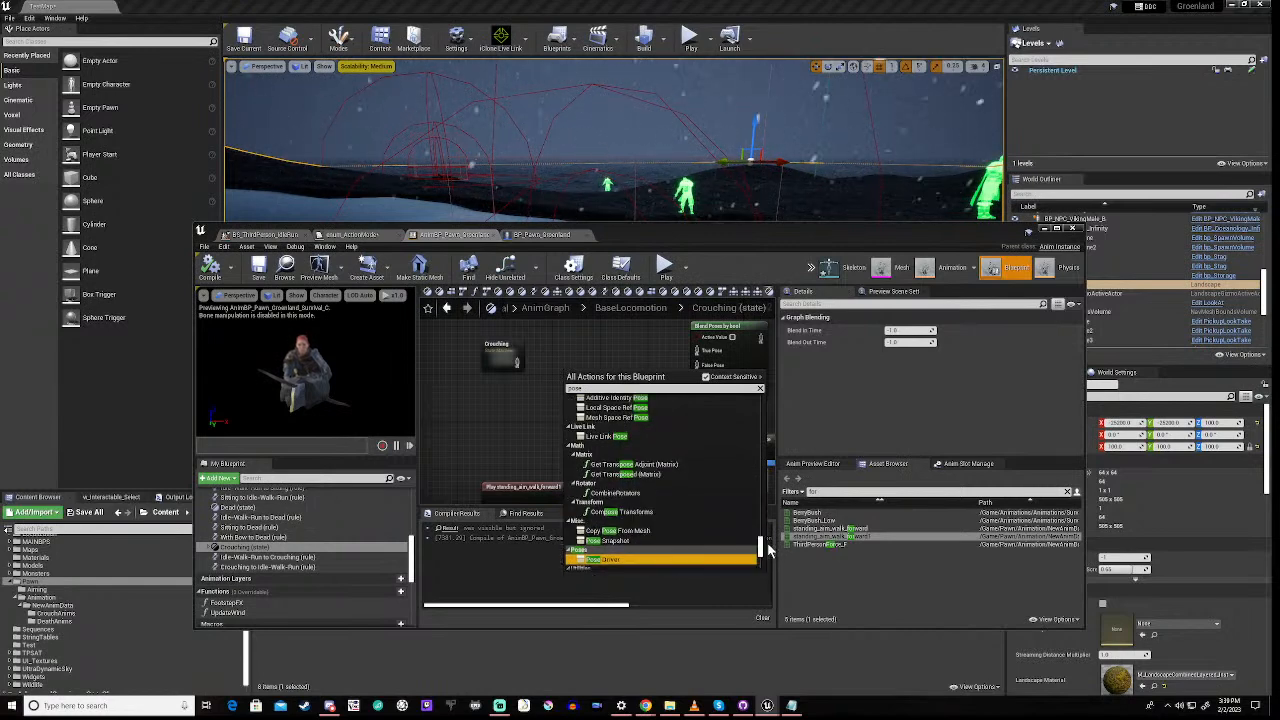
{"action": "scroll", "coordinate": [655, 490], "scroll_direction": "up", "scroll_amount": 2}
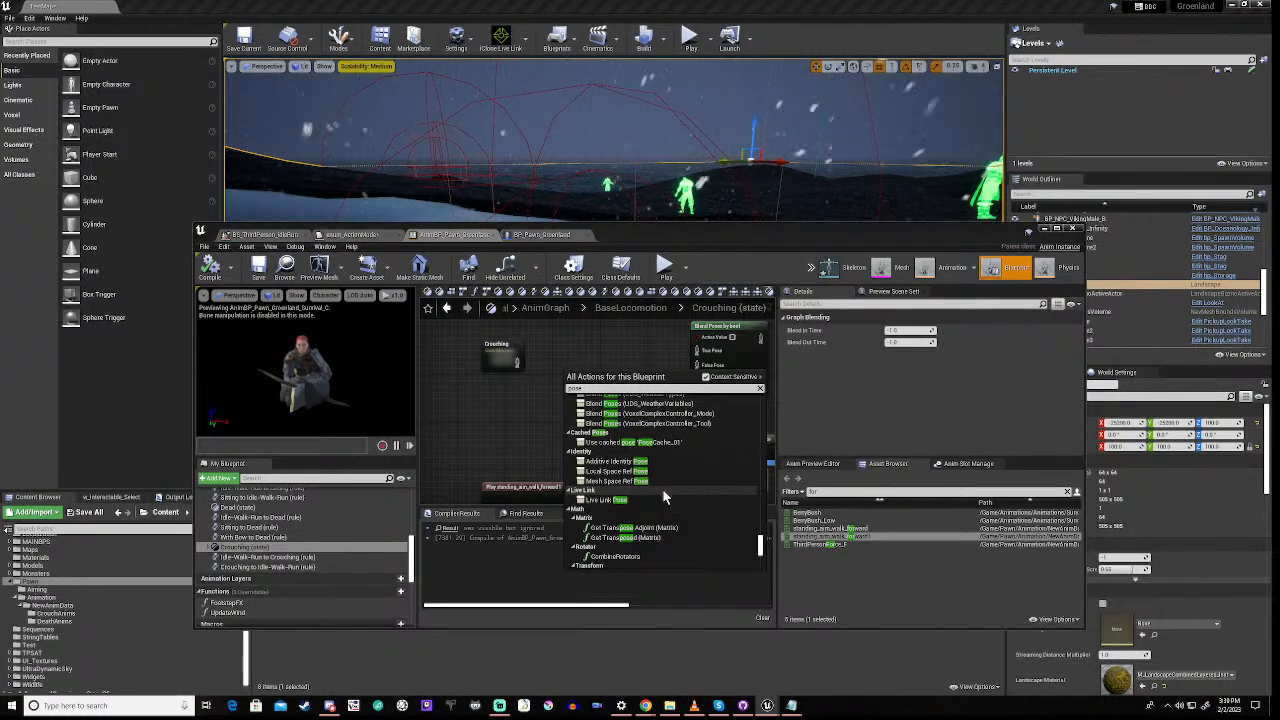
{"action": "scroll", "coordinate": [663, 497], "scroll_direction": "down", "scroll_amount": 2}
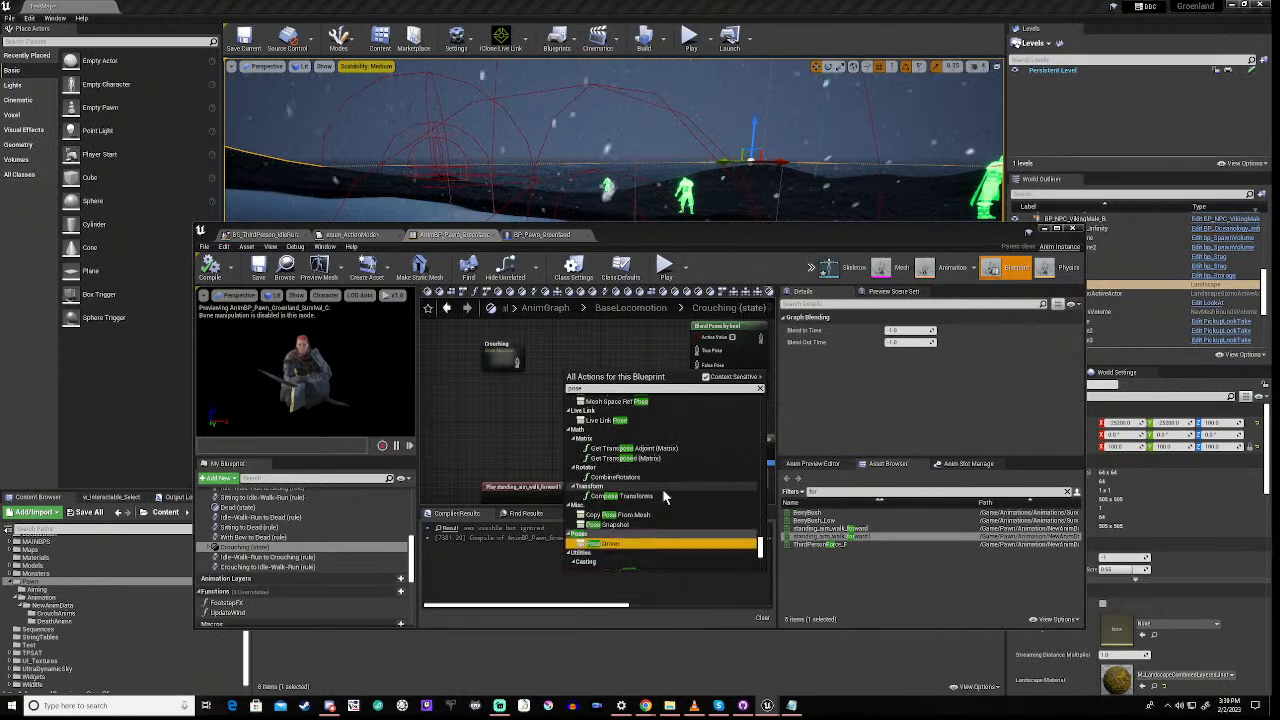
{"action": "scroll", "coordinate": [663, 497], "scroll_direction": "down", "scroll_amount": 1}
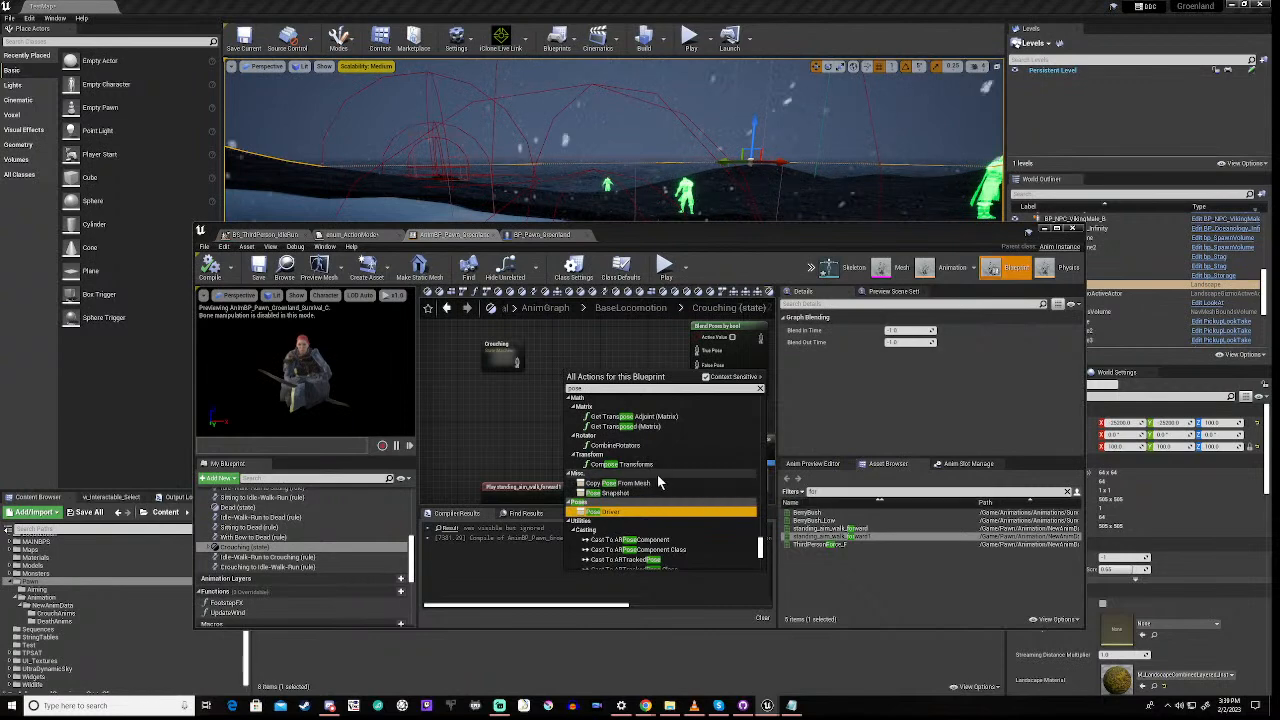
{"action": "scroll", "coordinate": [659, 467], "scroll_direction": "down", "scroll_amount": 5}
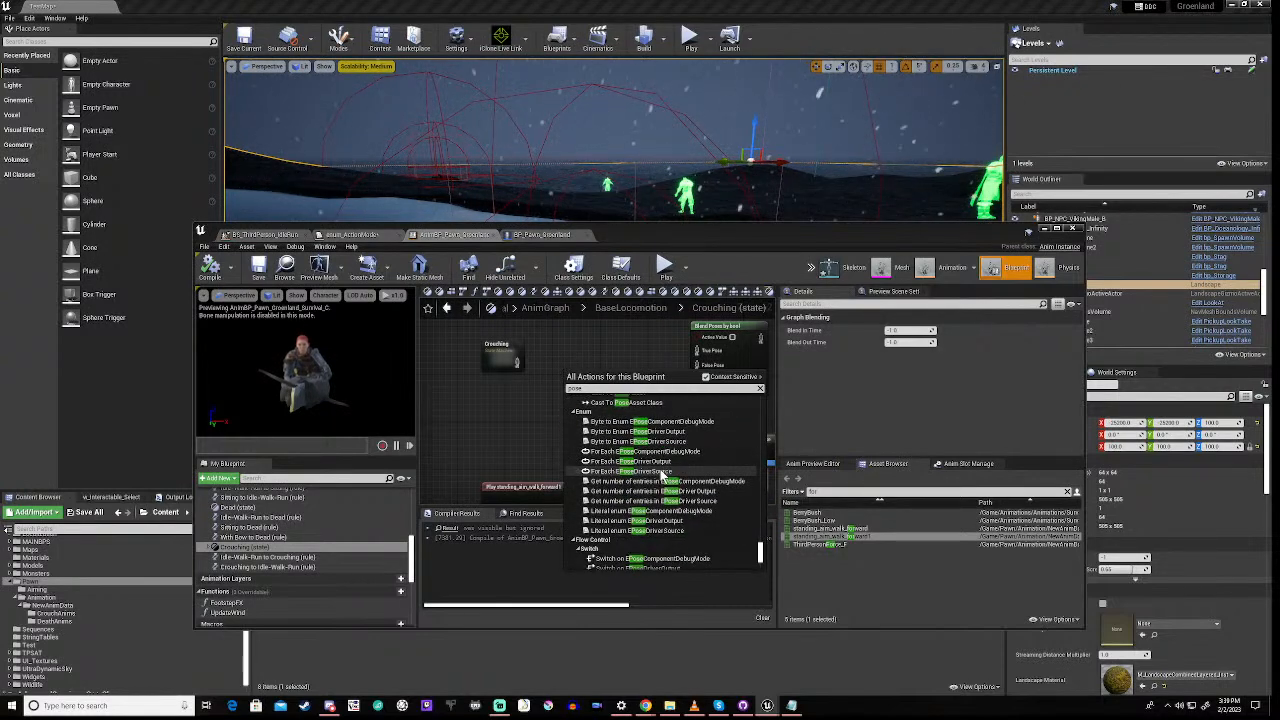
{"action": "scroll", "coordinate": [660, 477], "scroll_direction": "down", "scroll_amount": 3}
{"action": "scroll", "coordinate": [660, 477], "scroll_direction": "down", "scroll_amount": 2}
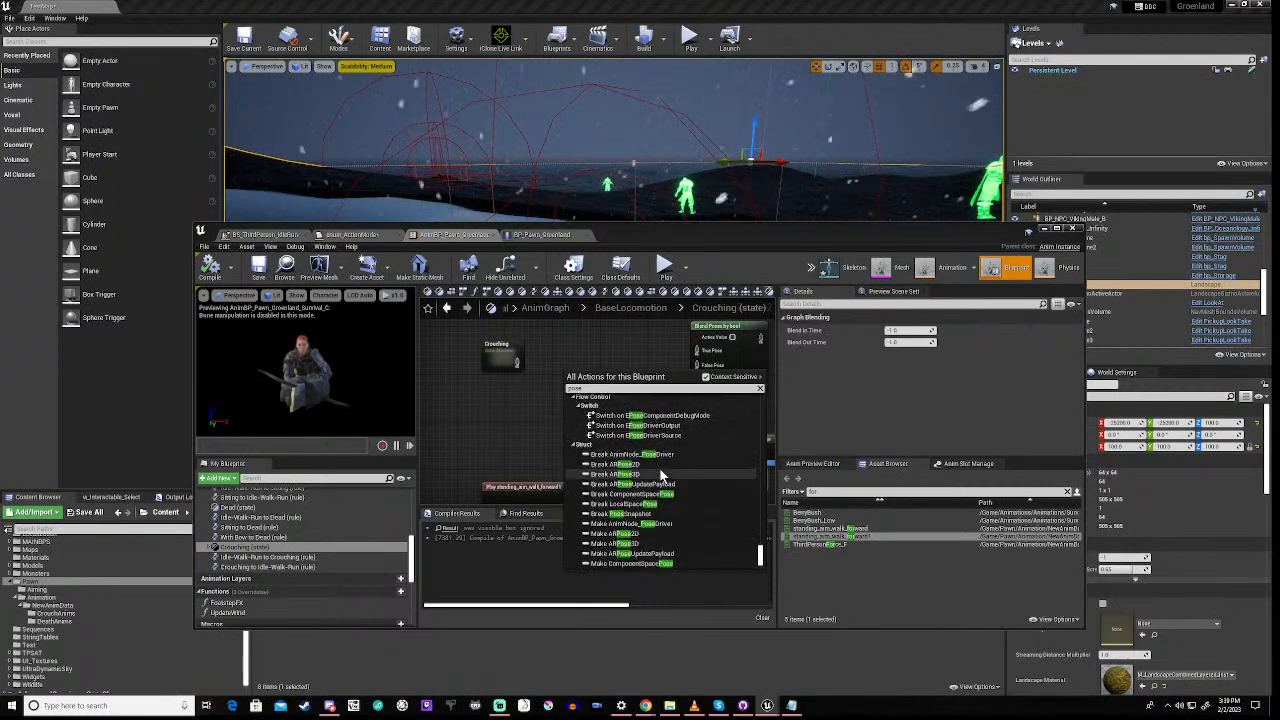
{"action": "scroll", "coordinate": [660, 477], "scroll_direction": "down", "scroll_amount": 4}
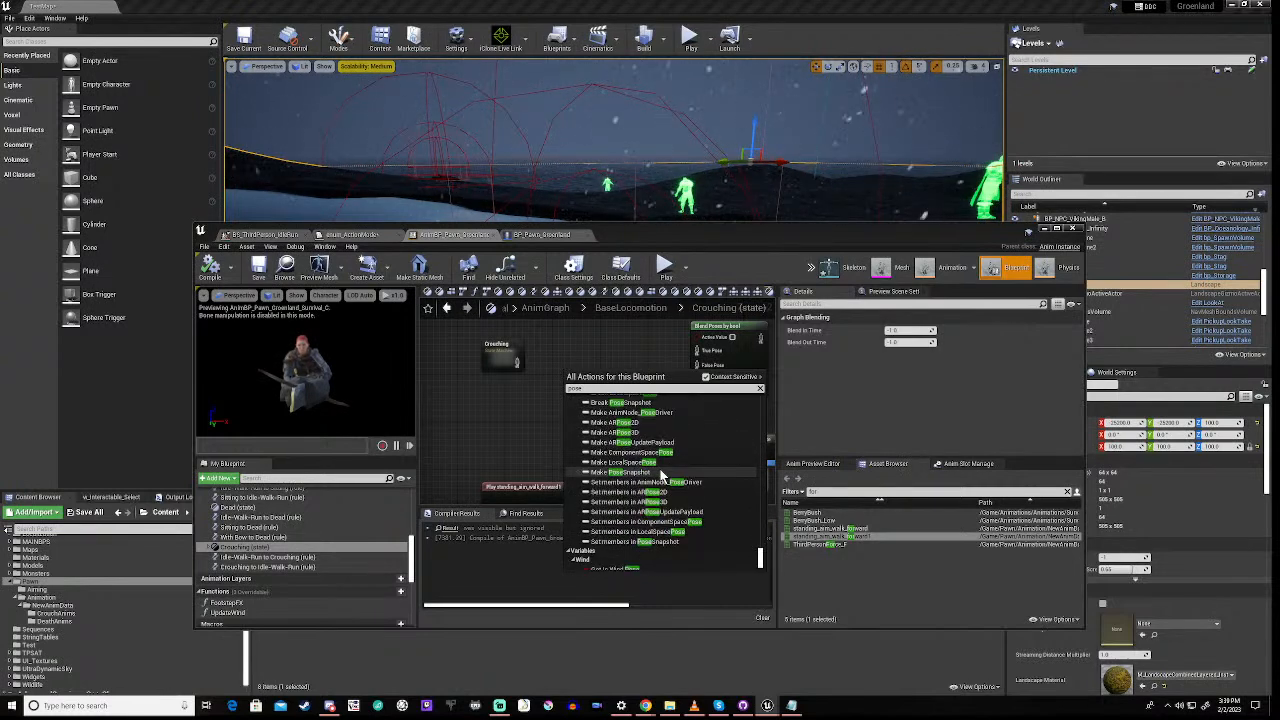
{"action": "scroll", "coordinate": [660, 477], "scroll_direction": "down", "scroll_amount": 1}
{"action": "scroll", "coordinate": [660, 477], "scroll_direction": "up", "scroll_amount": 1}
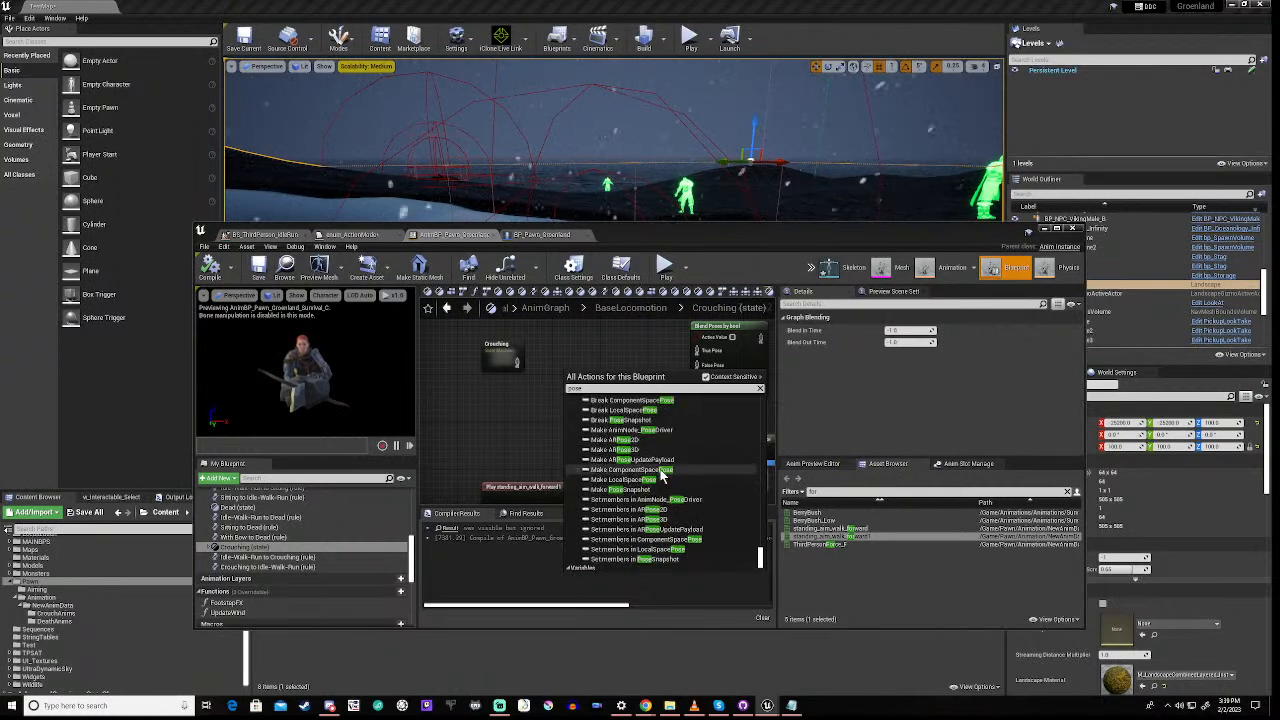
{"action": "scroll", "coordinate": [660, 477], "scroll_direction": "up", "scroll_amount": 1}
{"action": "scroll", "coordinate": [660, 477], "scroll_direction": "up", "scroll_amount": 1}
{"action": "scroll", "coordinate": [660, 477], "scroll_direction": "up", "scroll_amount": 1}
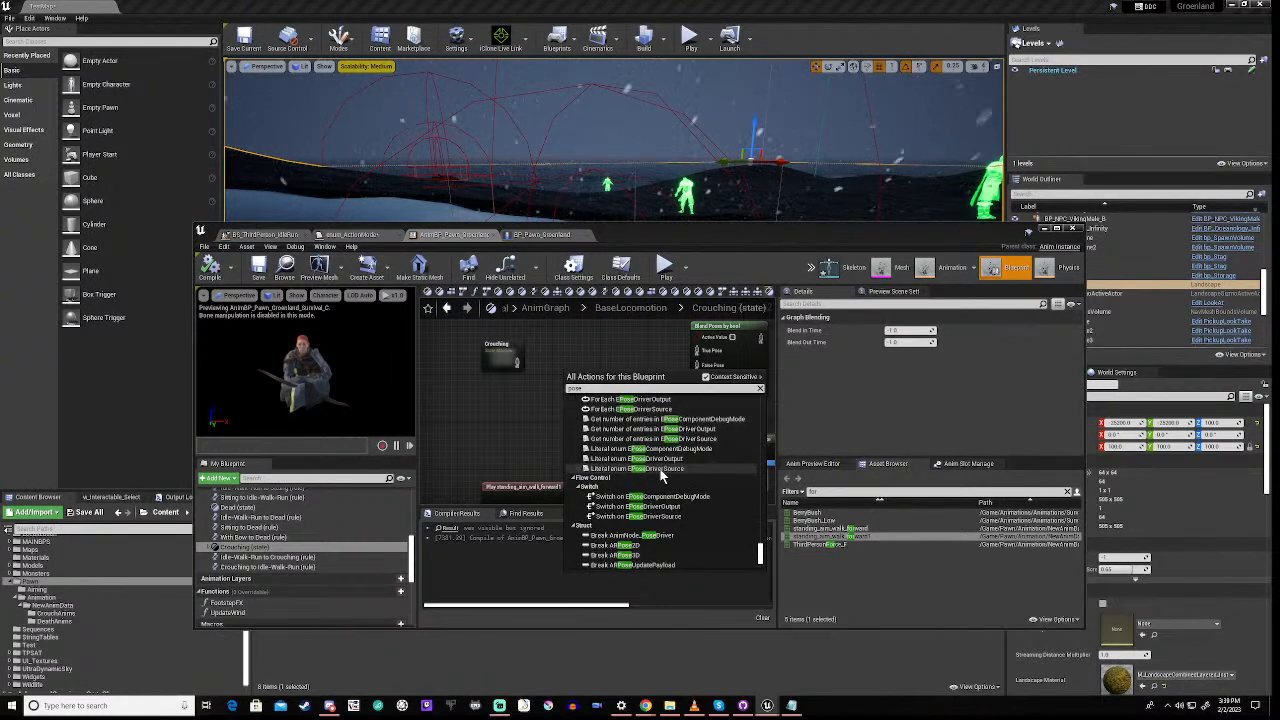
{"action": "left_click", "coordinate": [603, 335]}
Try a Cache node, searched with "cache", in the Crouching state's graph and delete it
{"action": "right_click_drag", "start_coordinate": [590, 415], "coordinate": [548, 400]}
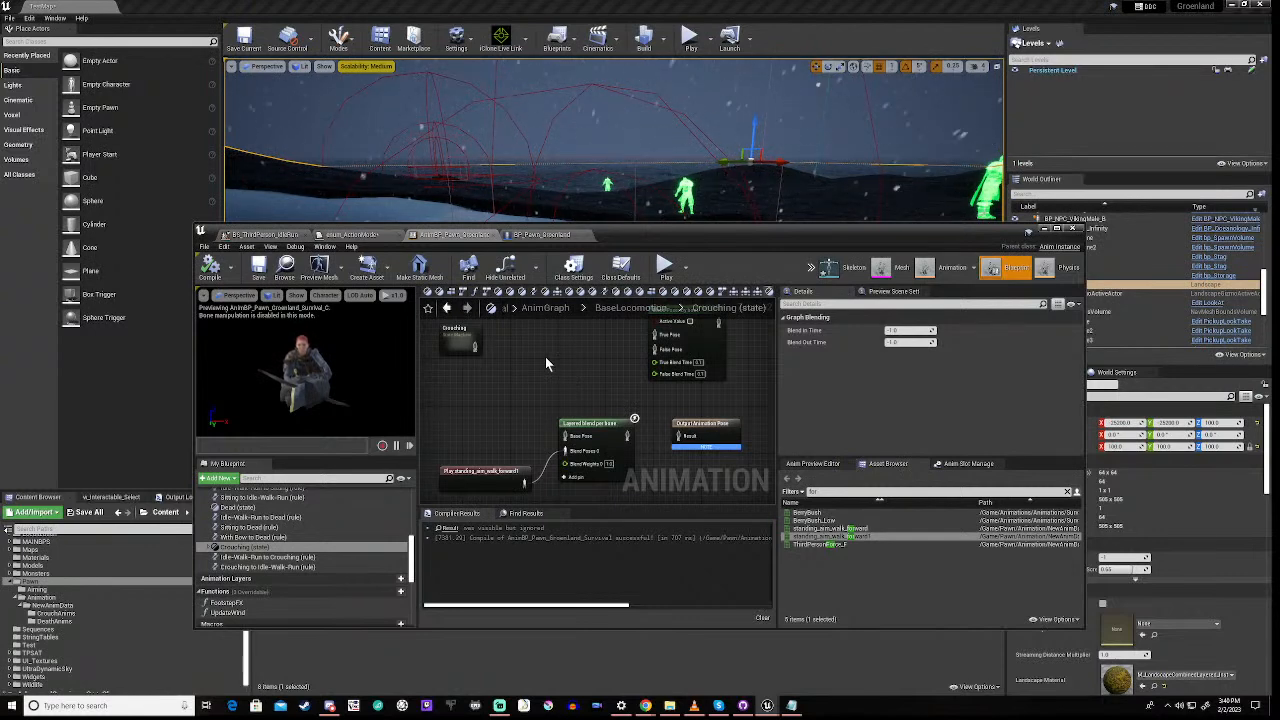
{"action": "right_click", "coordinate": [546, 364]}
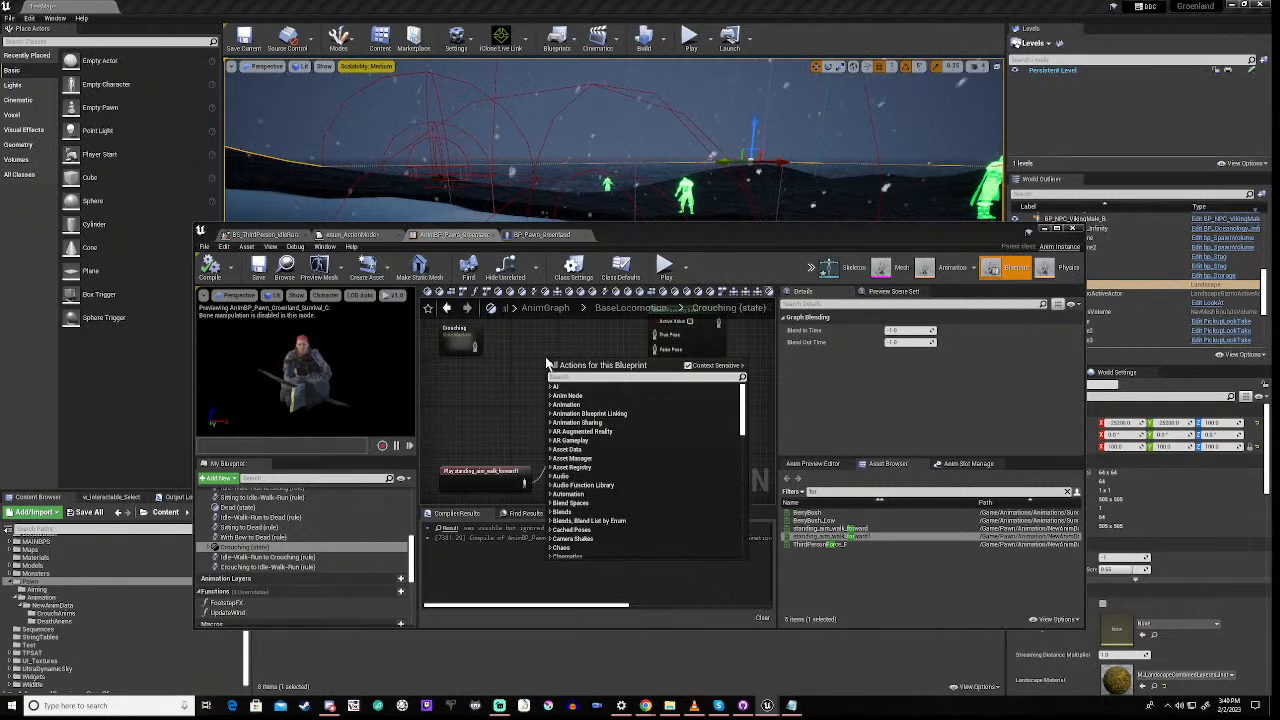
{"action": "type", "text": "c"}
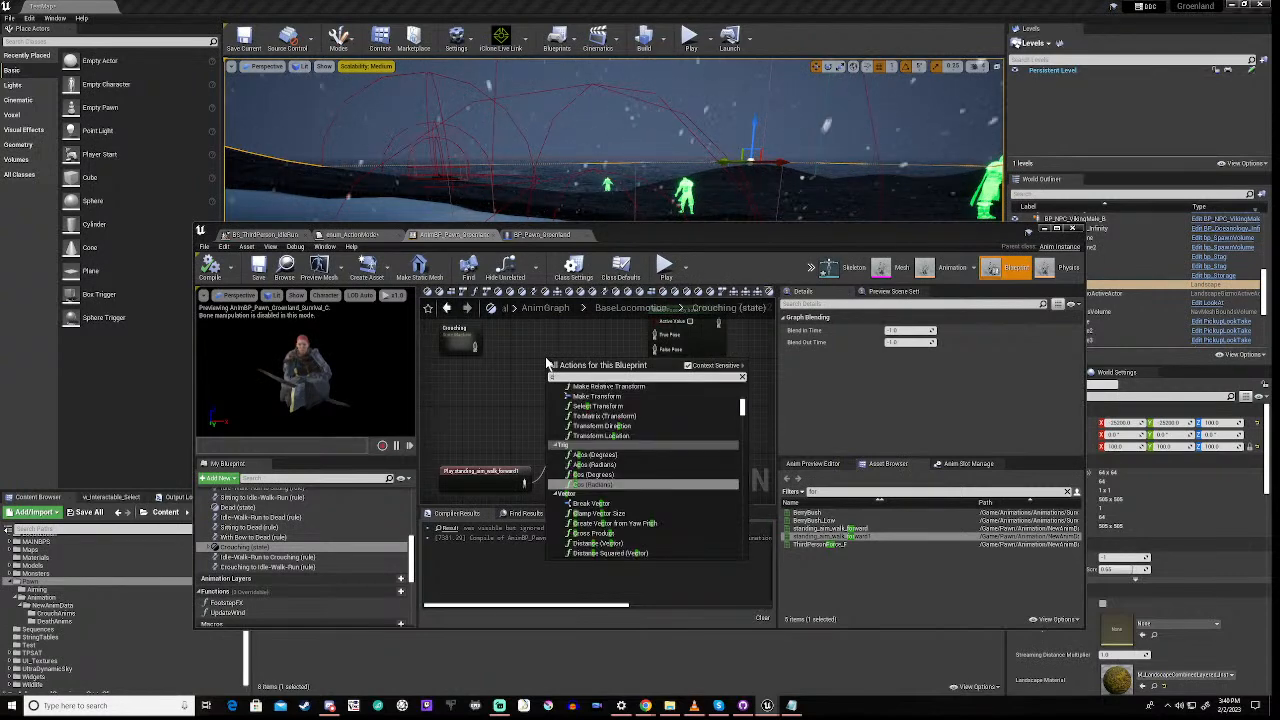
{"action": "type", "text": "ache"}
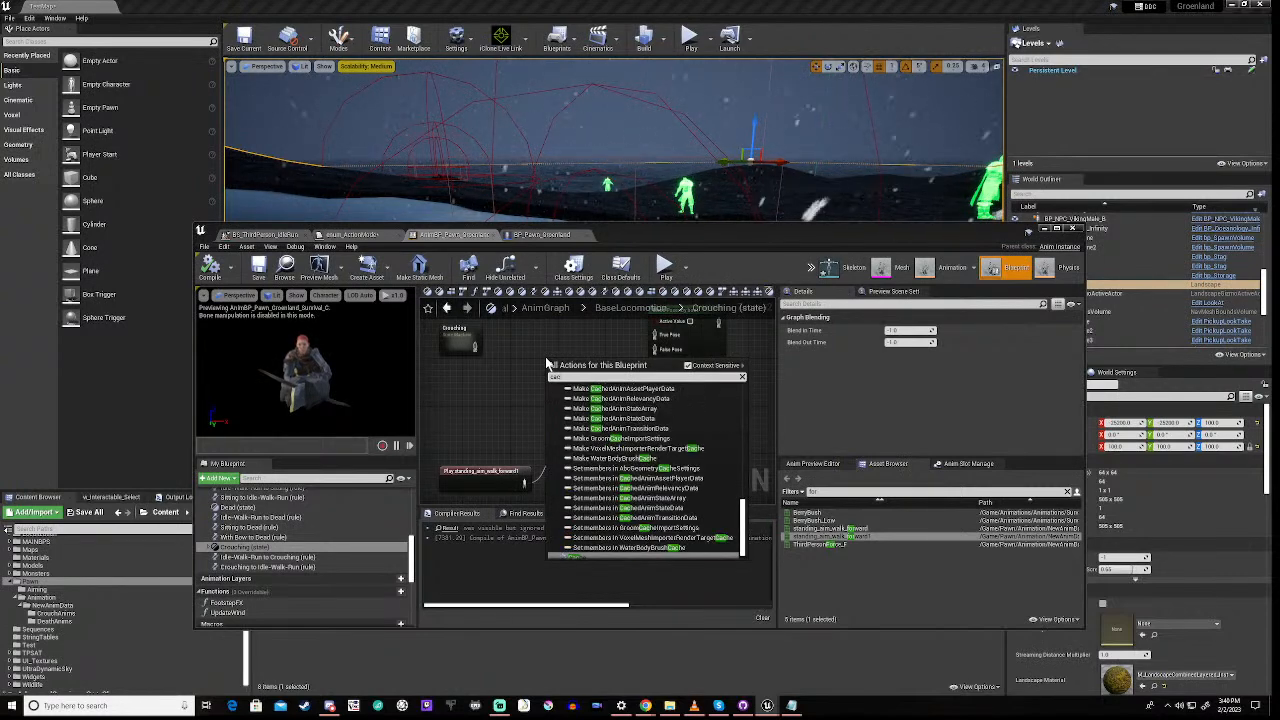
{"action": "scroll", "coordinate": [617, 520], "scroll_direction": "down", "scroll_amount": 1}
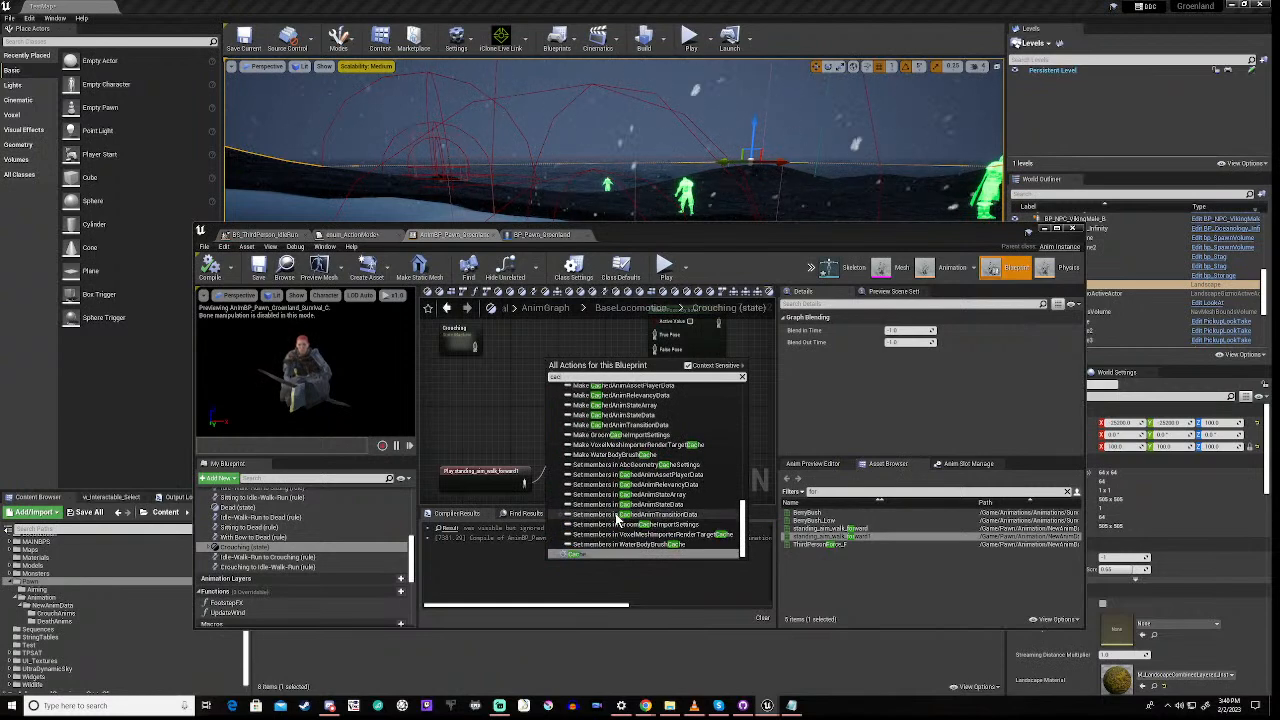
{"action": "left_click", "coordinate": [580, 556]}
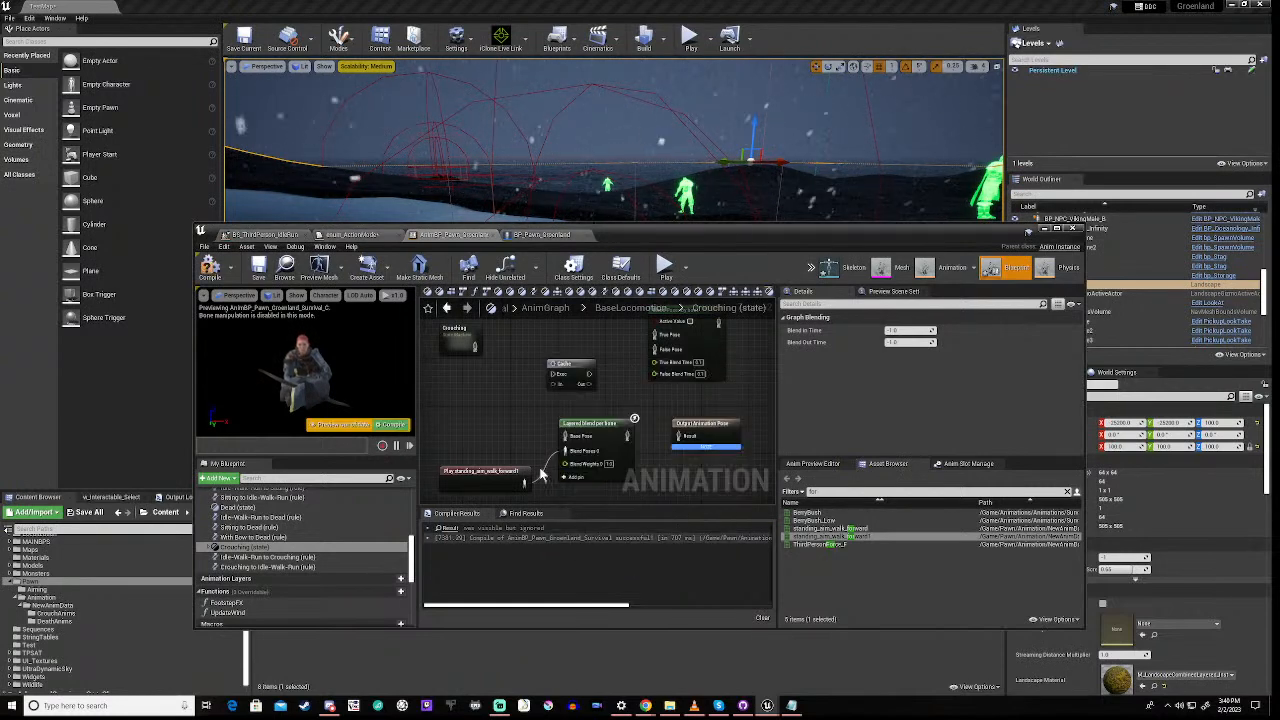
{"action": "left_click", "coordinate": [565, 364]}
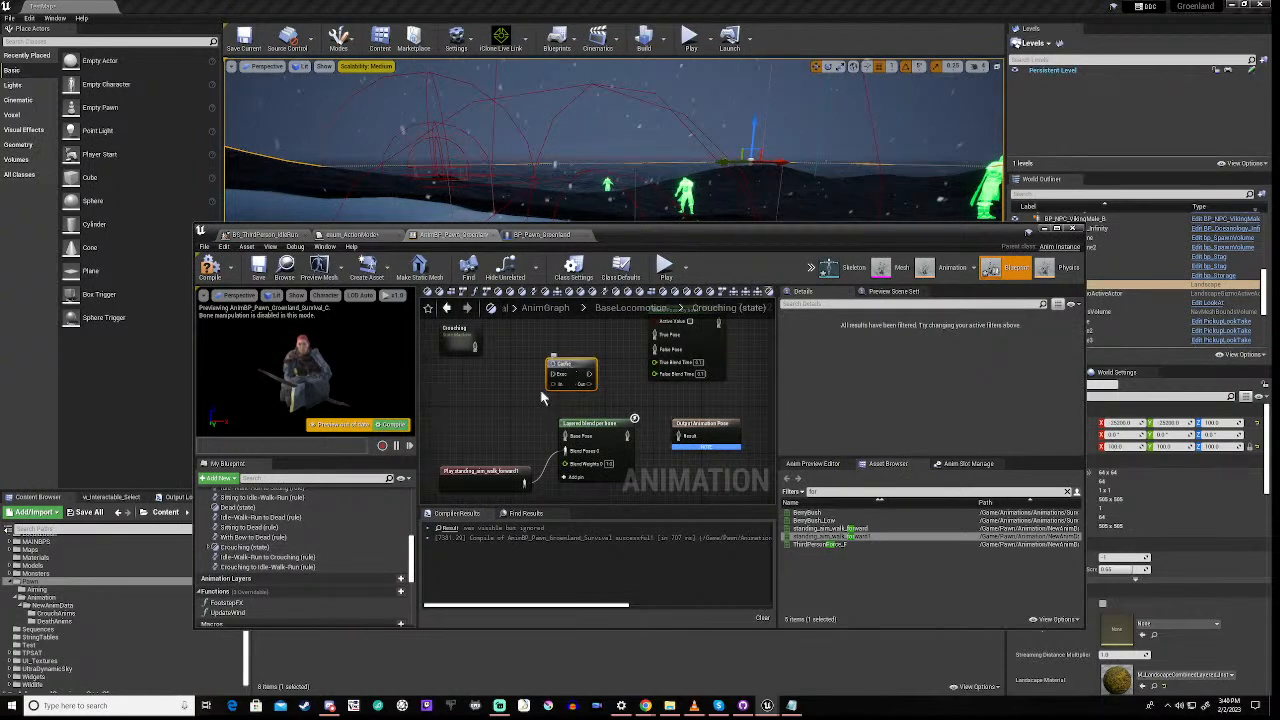
{"action": "key", "text": "Delete"}
Try a Pose Snapshot node in the Crouching state's graph, inspect its settings and delete it
{"action": "right_click", "coordinate": [544, 380]}
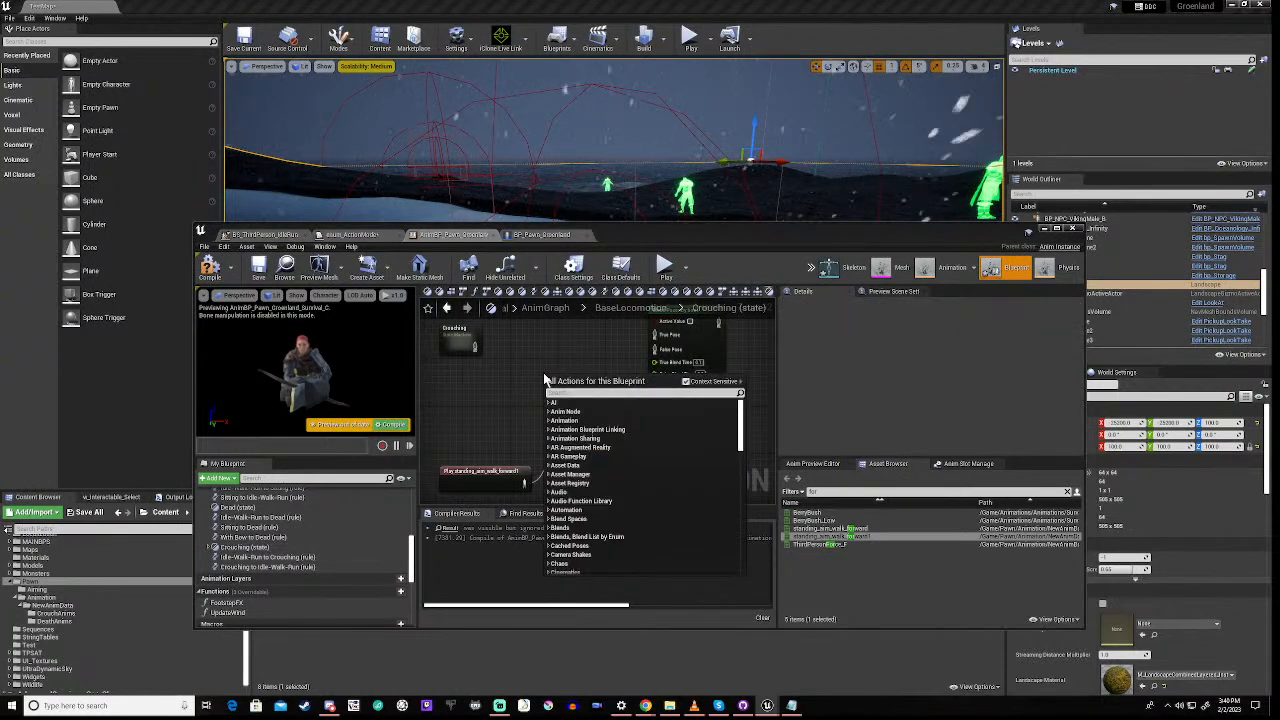
{"action": "type", "text": "pos"}
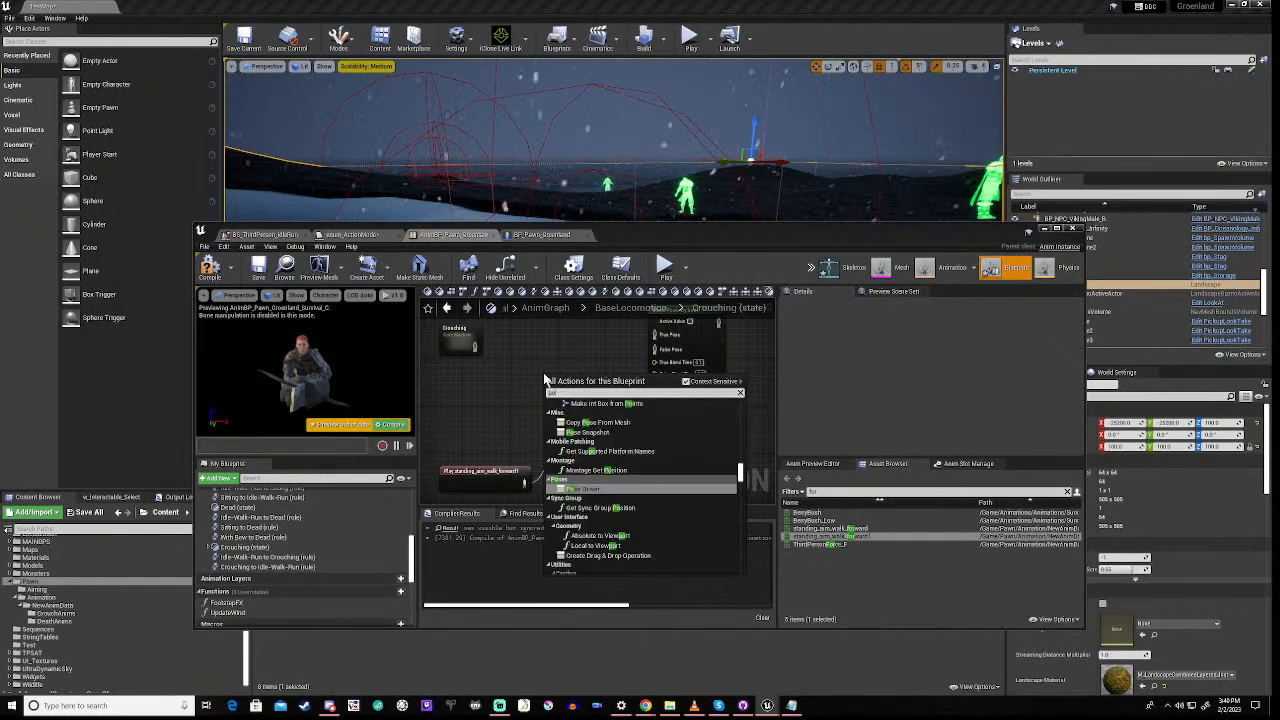
{"action": "type", "text": "e"}
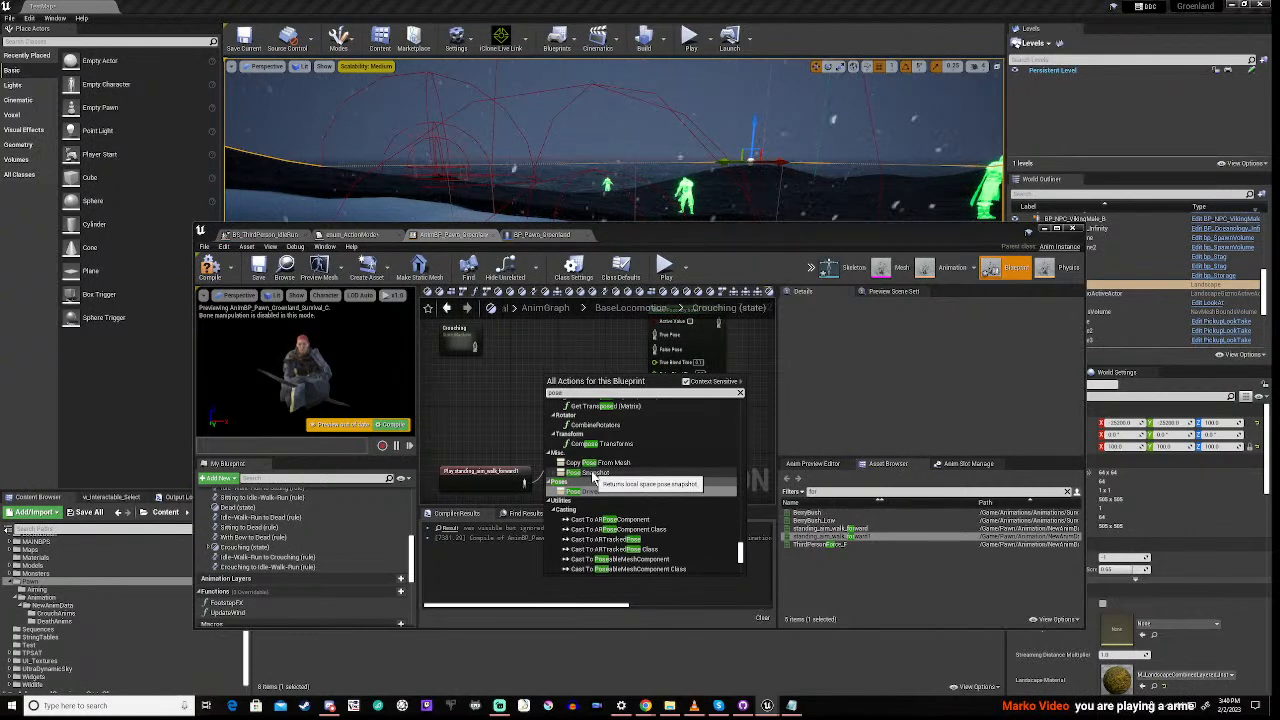
{"action": "left_click", "coordinate": [593, 474]}
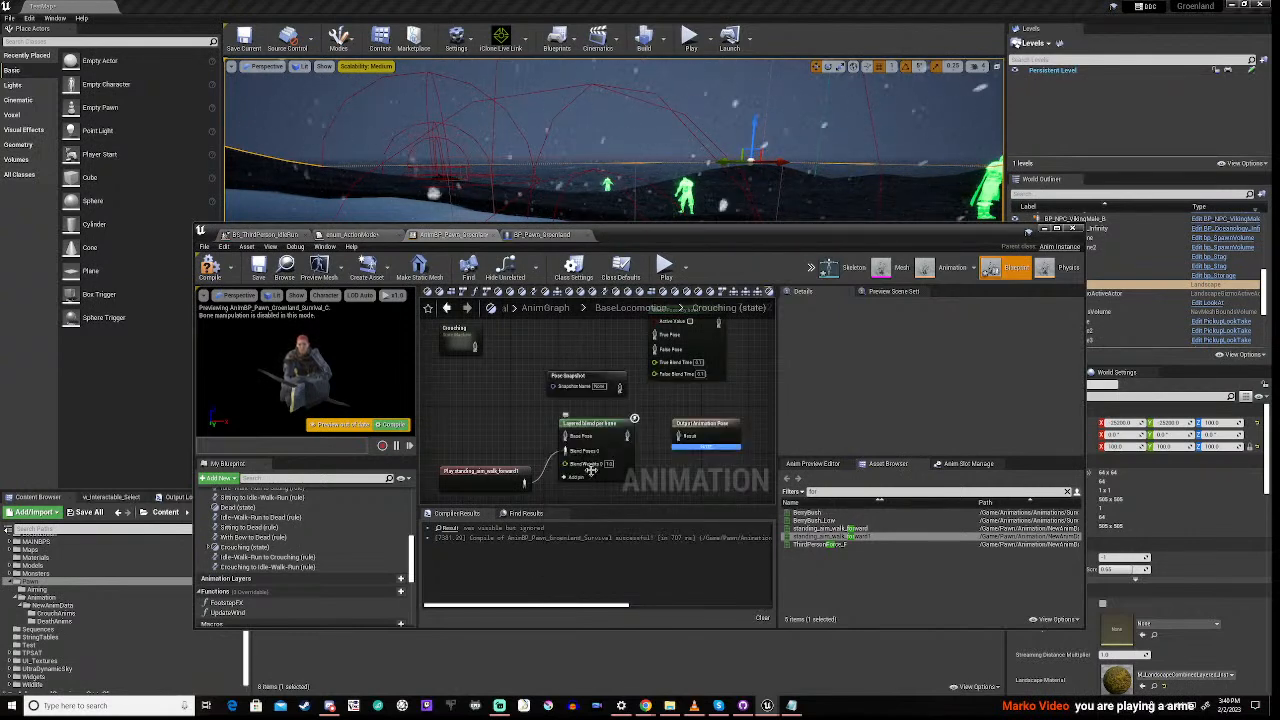
{"action": "left_click", "coordinate": [572, 380]}
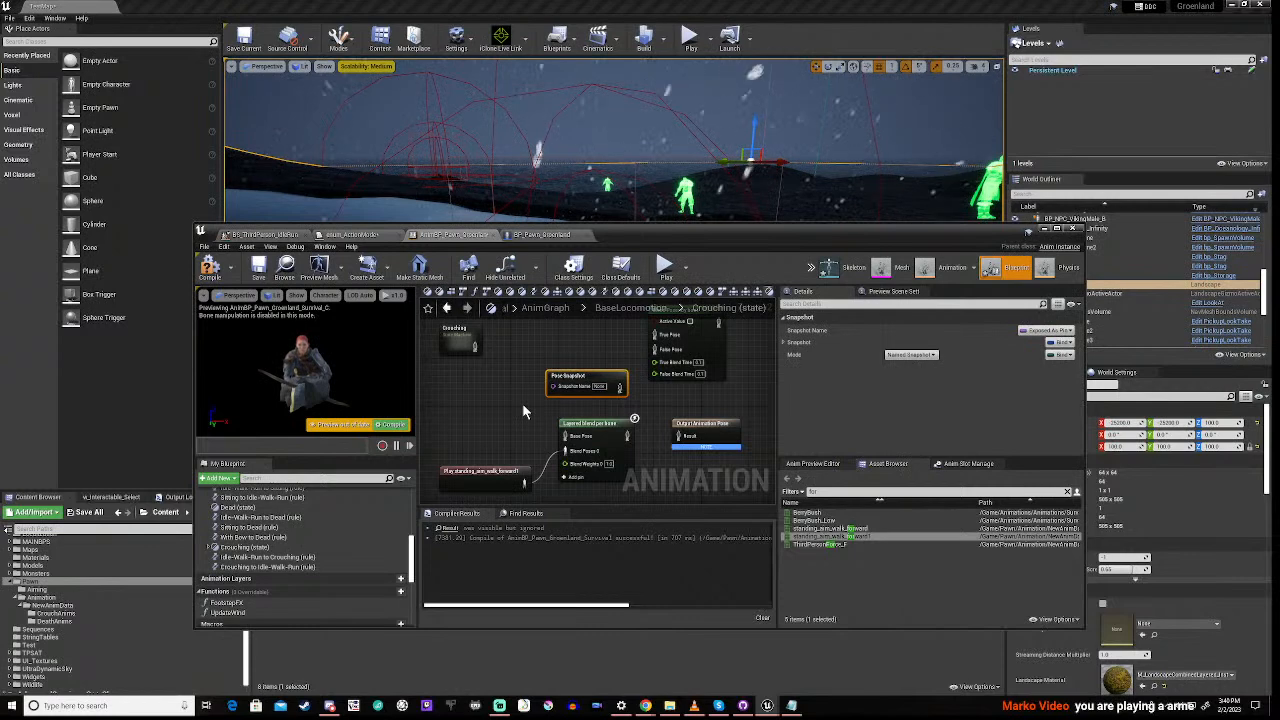
{"action": "key", "text": "Delete"}
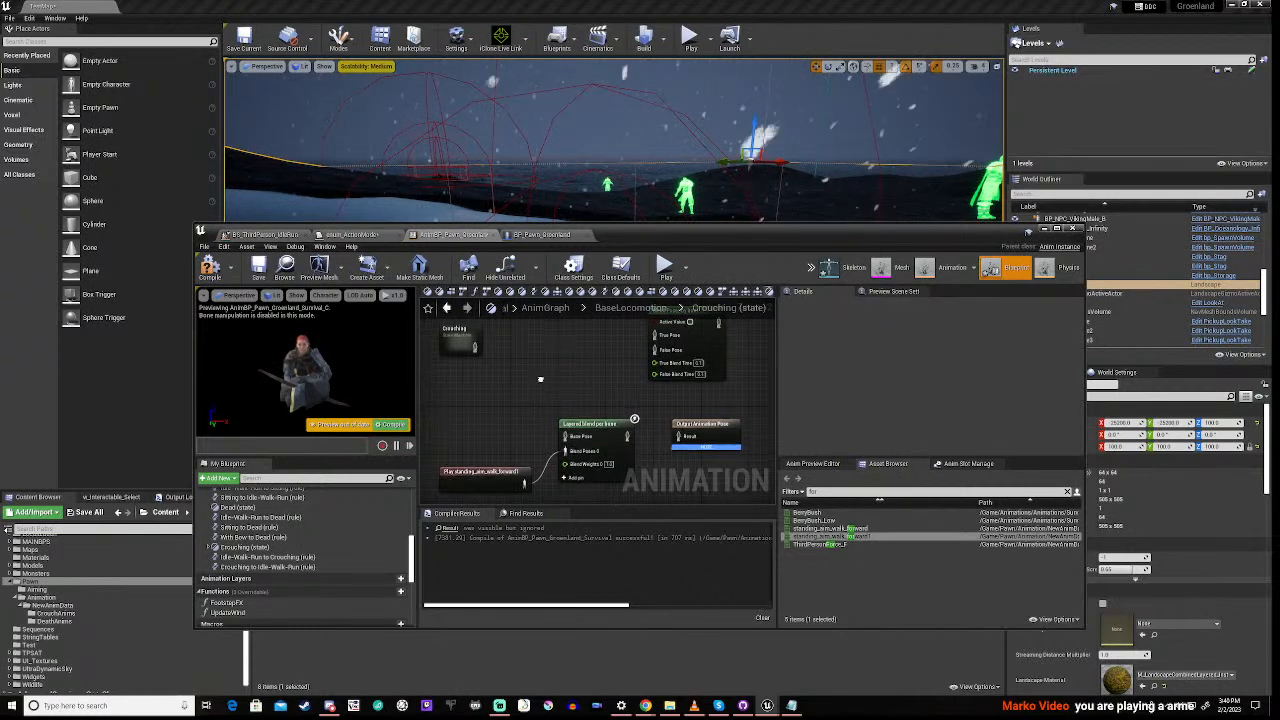
Try a Copy Pose From Mesh node in the Crouching state's graph, inspect its settings and delete it
{"action": "right_click", "coordinate": [540, 385]}
{"action": "type", "text": "pose"}
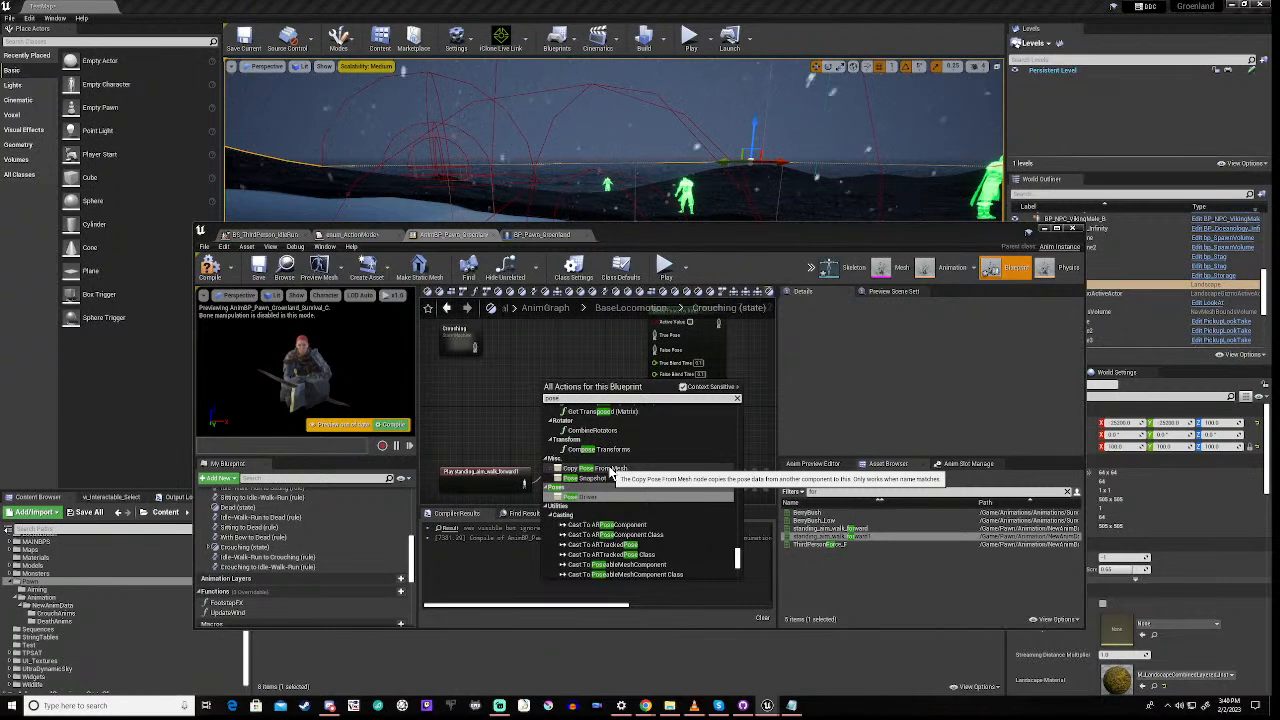
{"action": "left_click", "coordinate": [605, 468]}
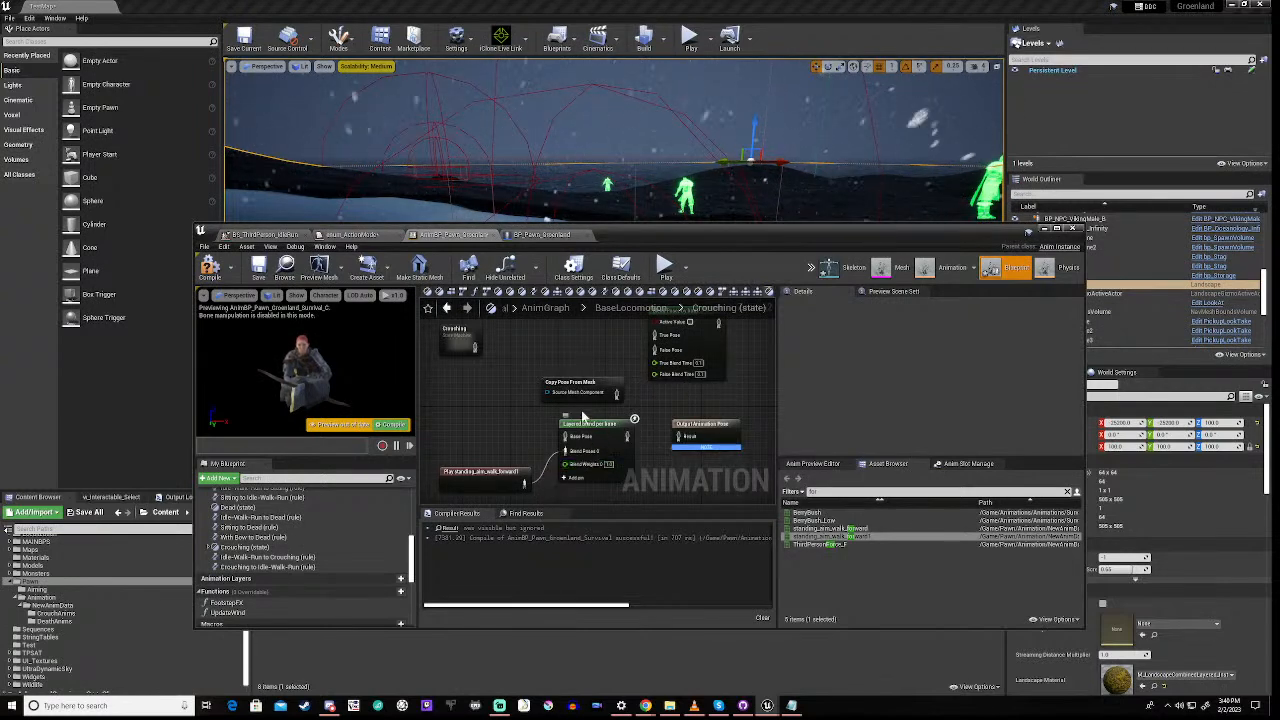
{"action": "left_click", "coordinate": [578, 384]}
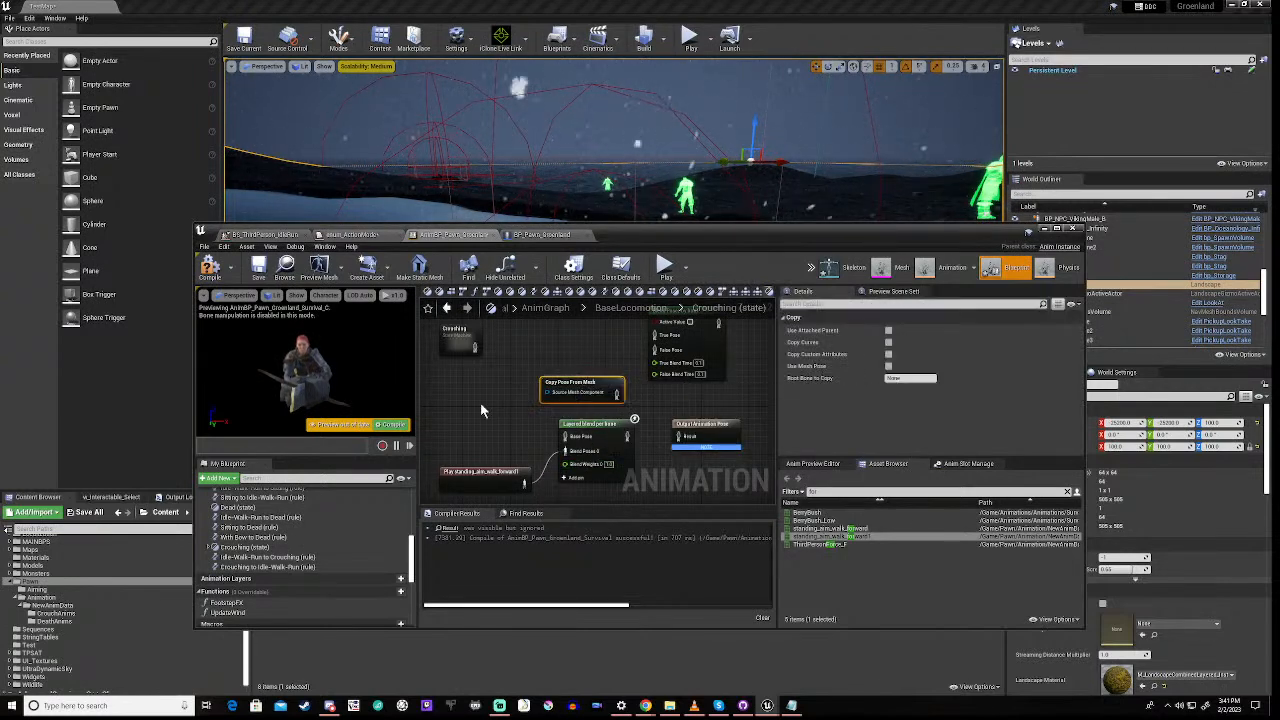
{"action": "key", "text": "Delete"}
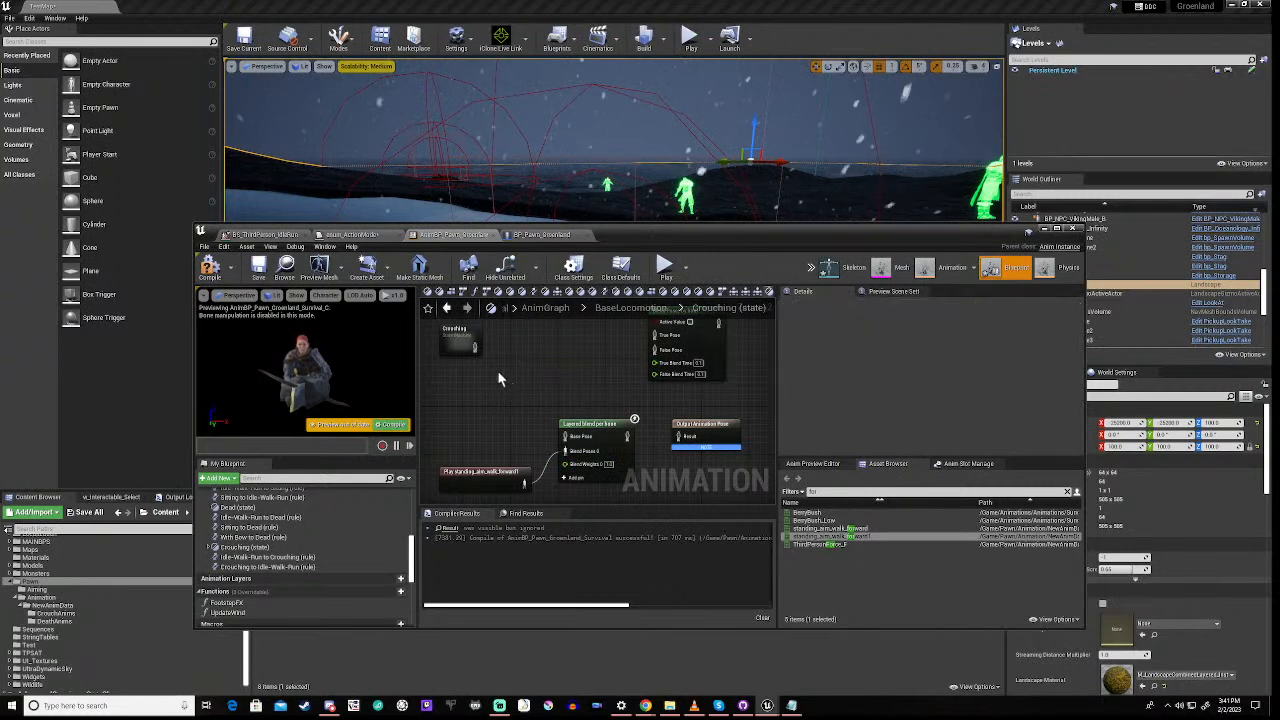
Try a Live Link Pose node, searched with "pose", in the Crouching state's graph, inspect its settings and delete it
{"action": "right_click", "coordinate": [516, 370]}
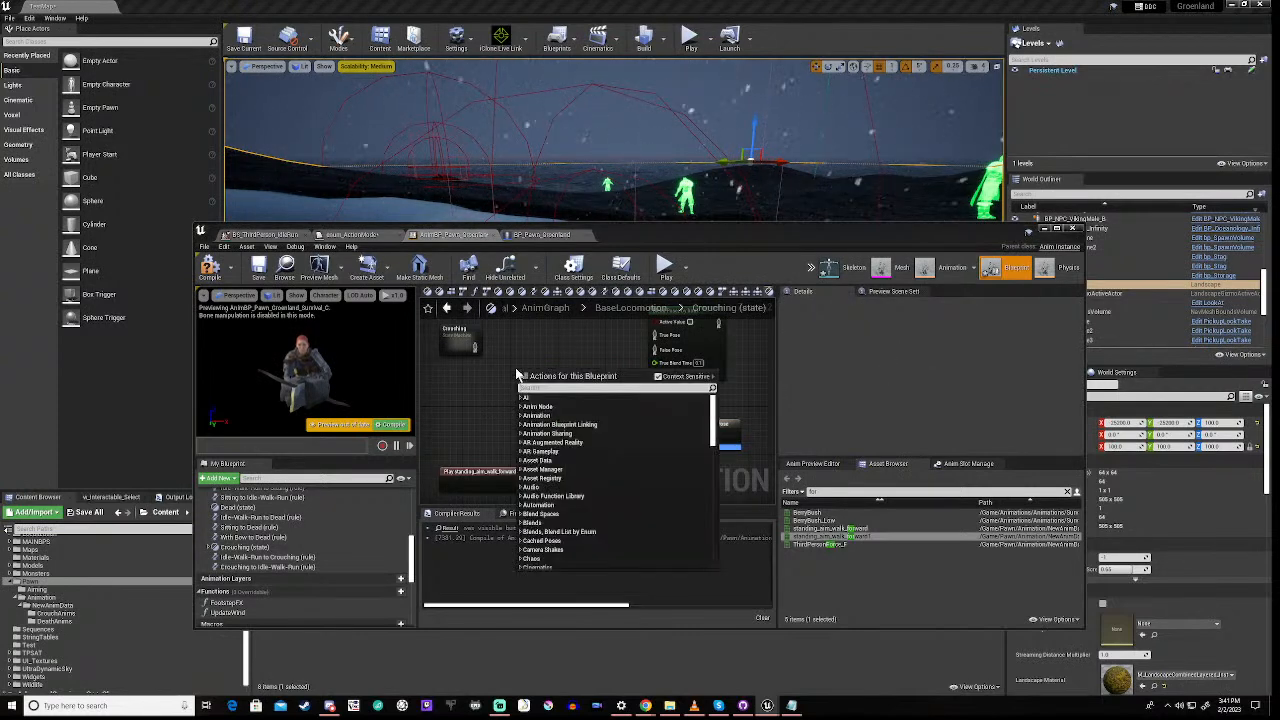
{"action": "type", "text": "pose"}
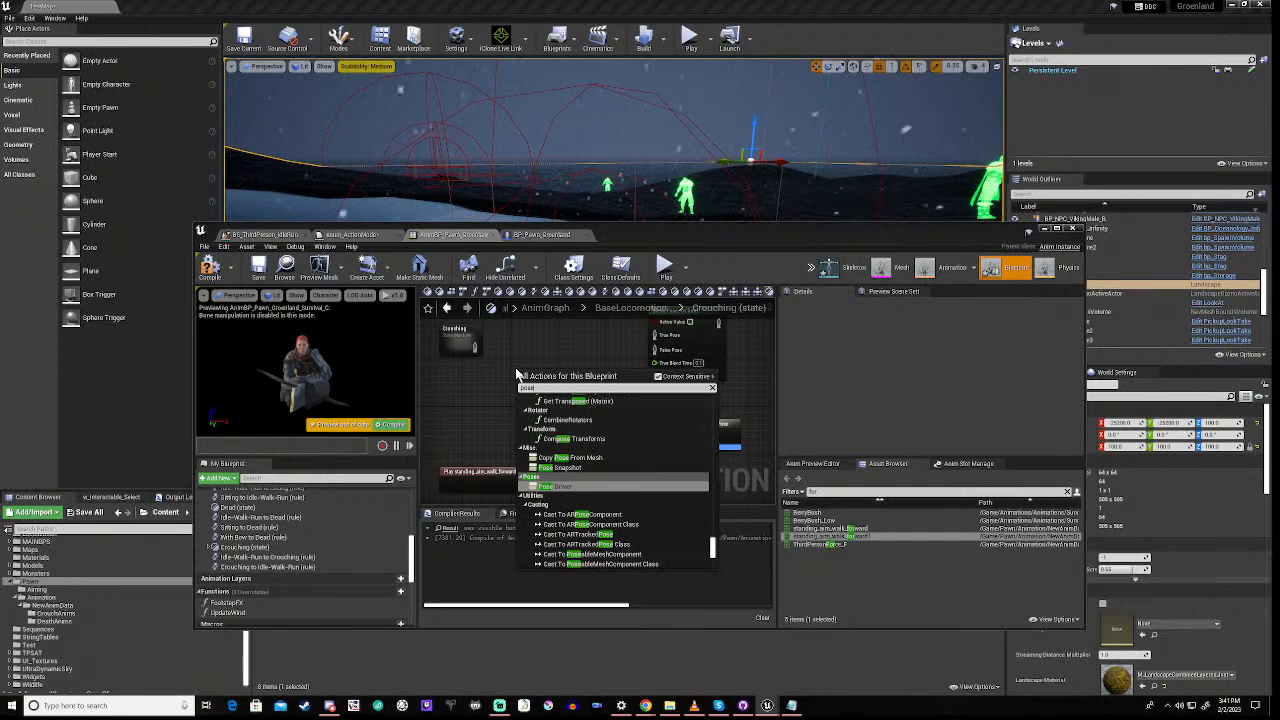
{"action": "scroll", "coordinate": [612, 487], "scroll_direction": "up", "scroll_amount": 2}
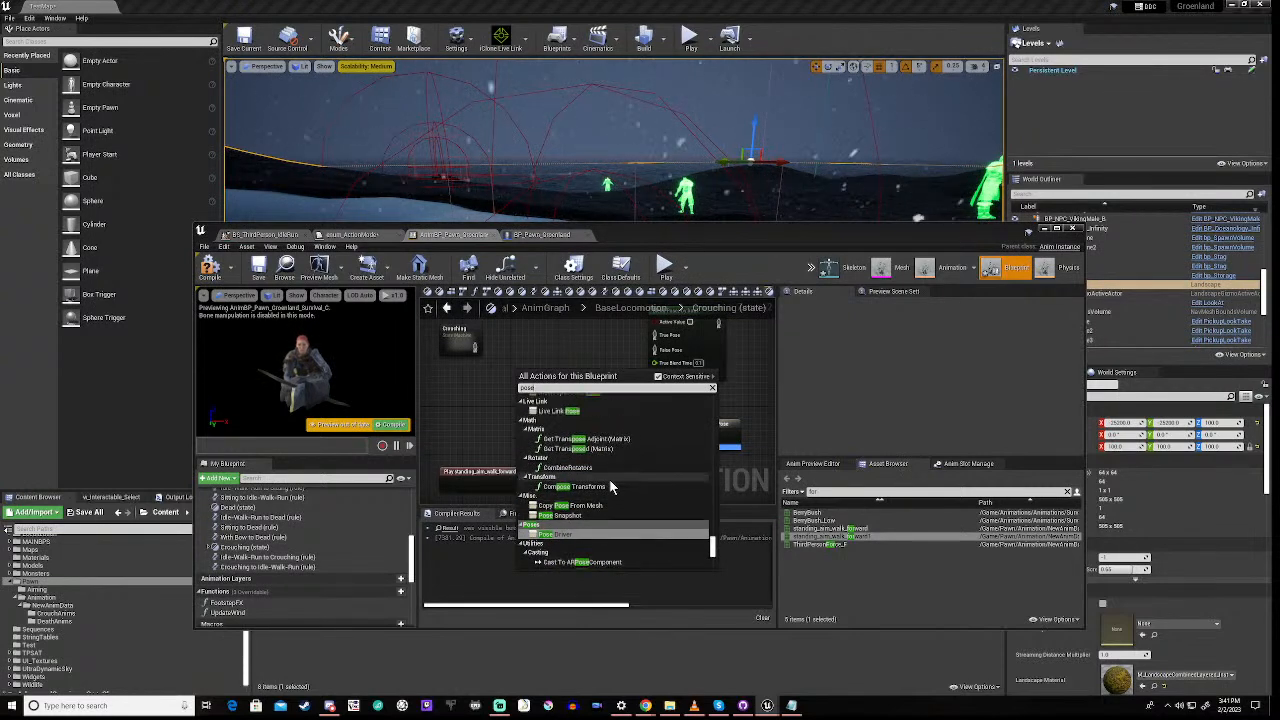
{"action": "scroll", "coordinate": [612, 487], "scroll_direction": "up", "scroll_amount": 2}
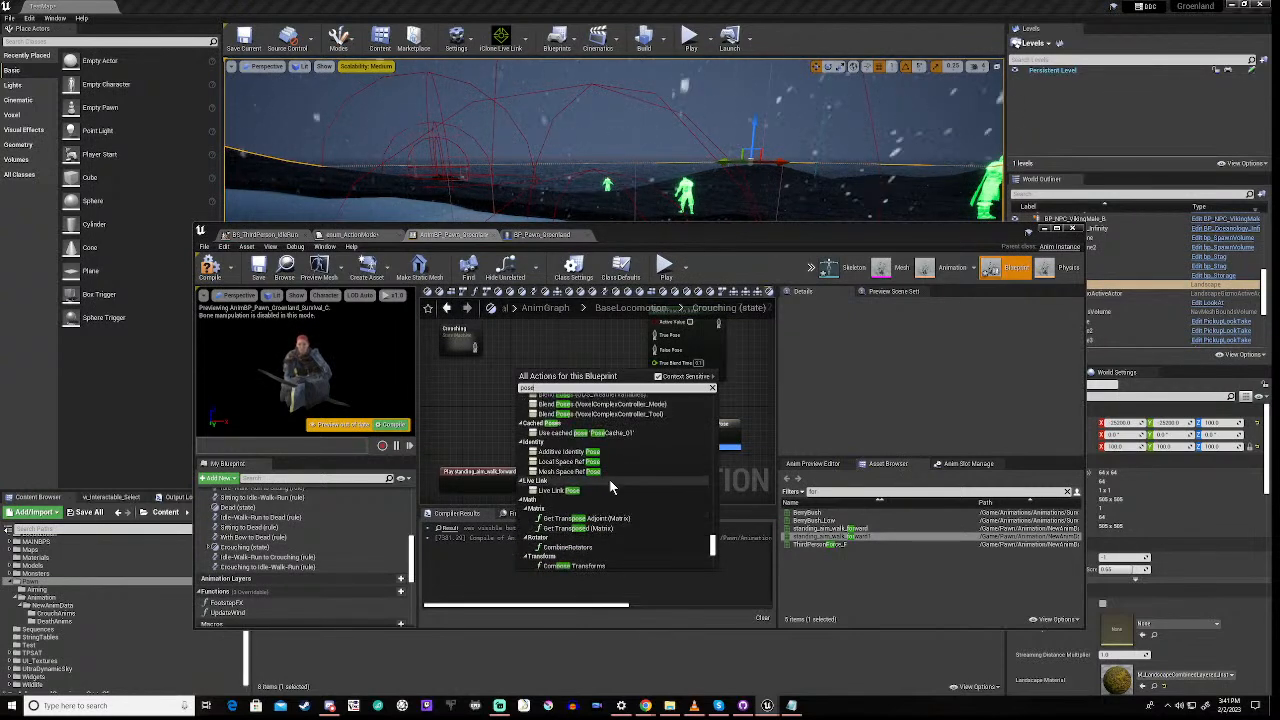
{"action": "left_click", "coordinate": [557, 492]}
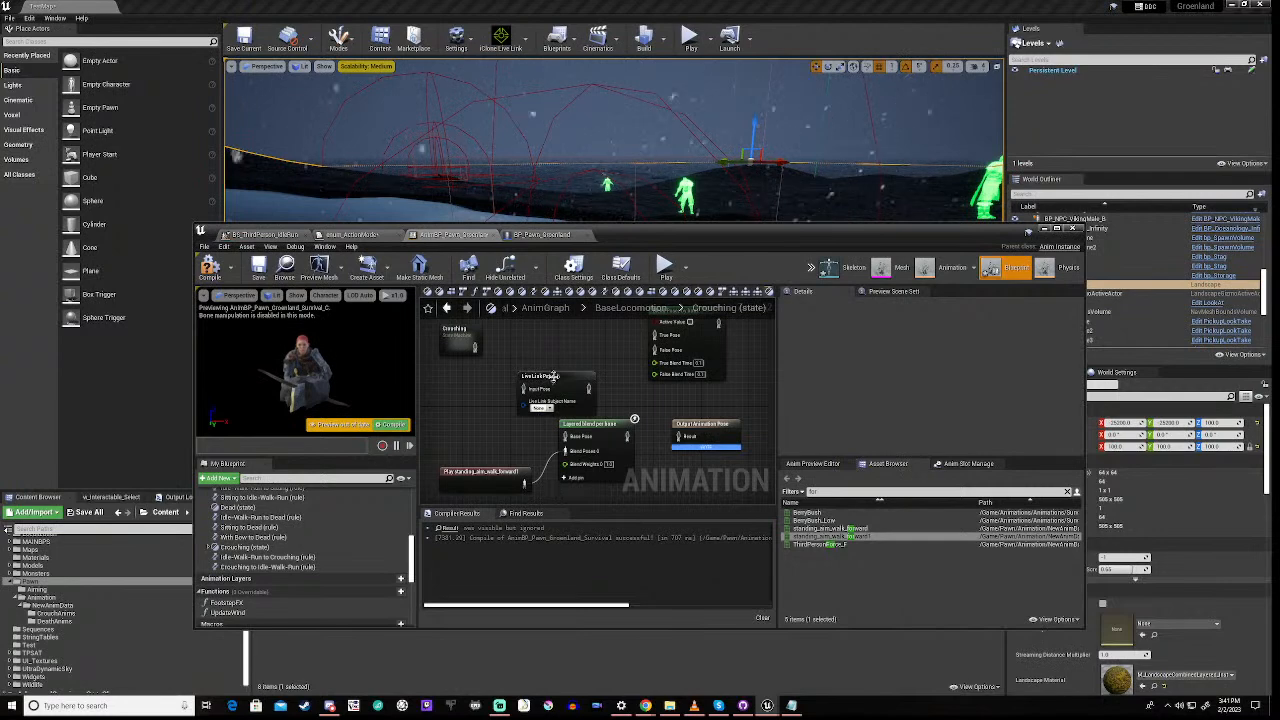
{"action": "left_click", "coordinate": [554, 376]}
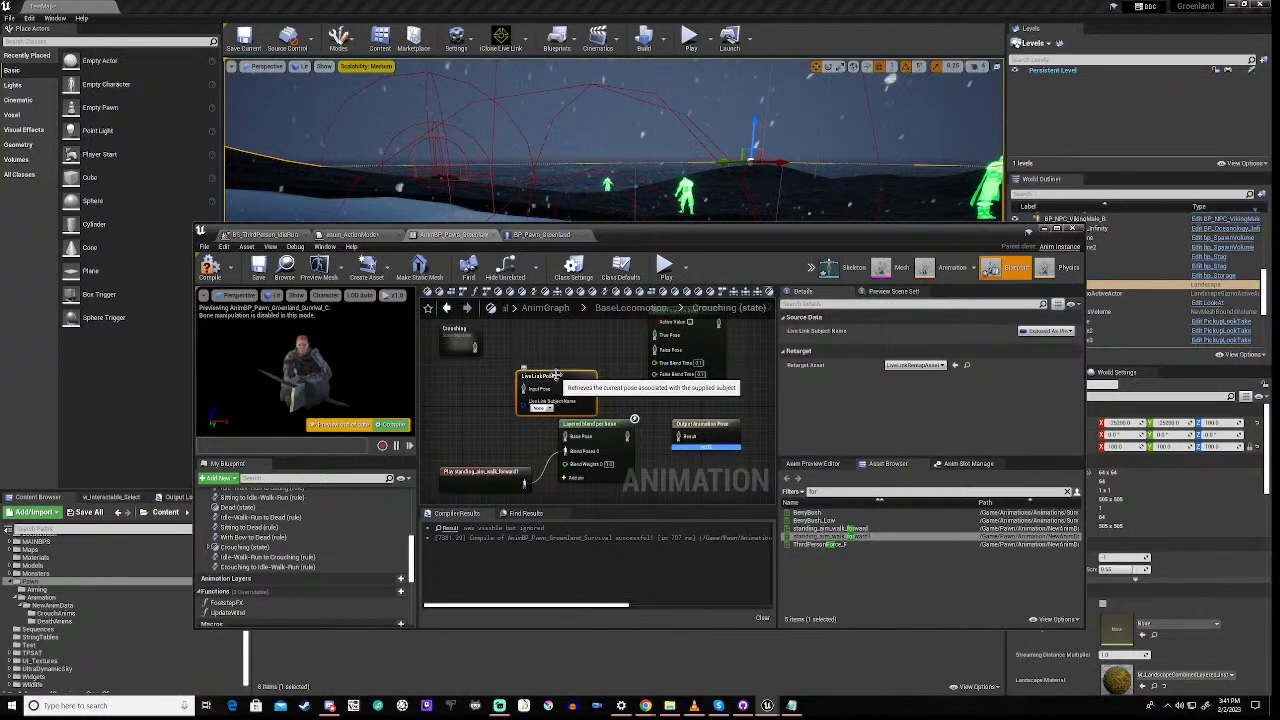
{"action": "key", "text": "Delete"}
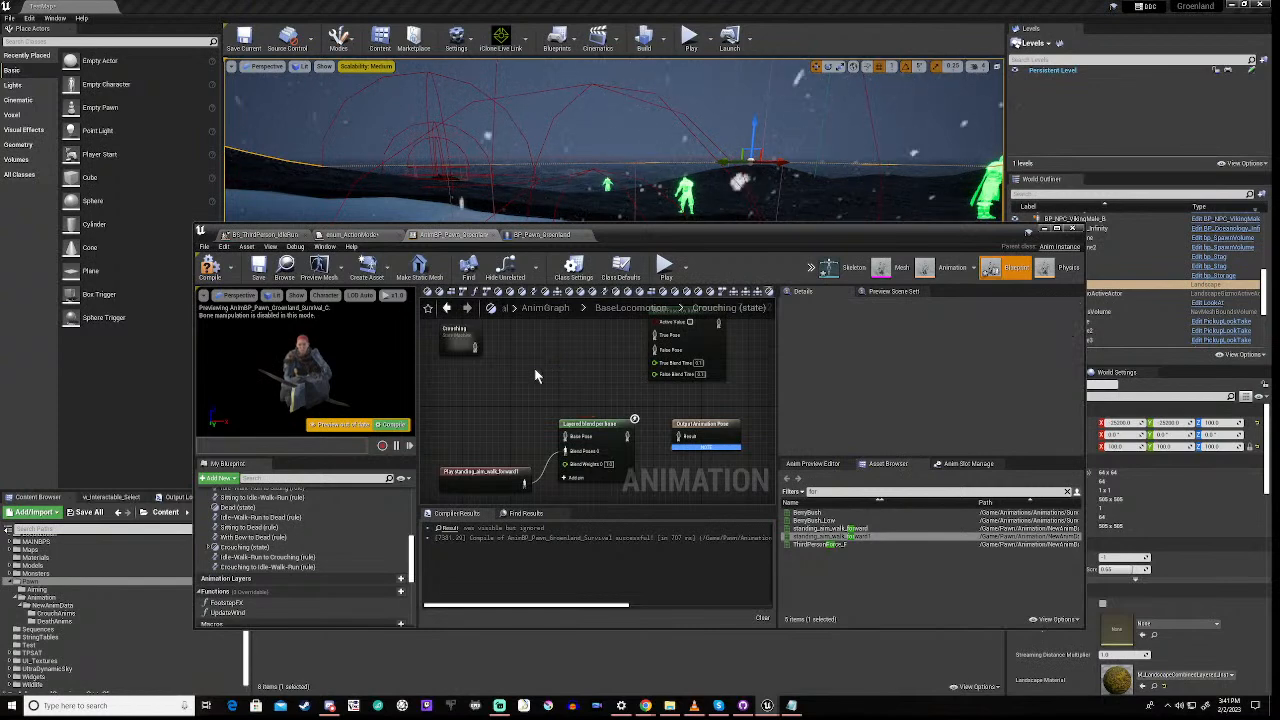
Open the AnimGraph, inspect the settings of the PoseCache_01 node and refresh the node
{"action": "left_click", "coordinate": [531, 309]}
{"action": "scroll", "coordinate": [558, 354], "scroll_direction": "up", "scroll_amount": 12}
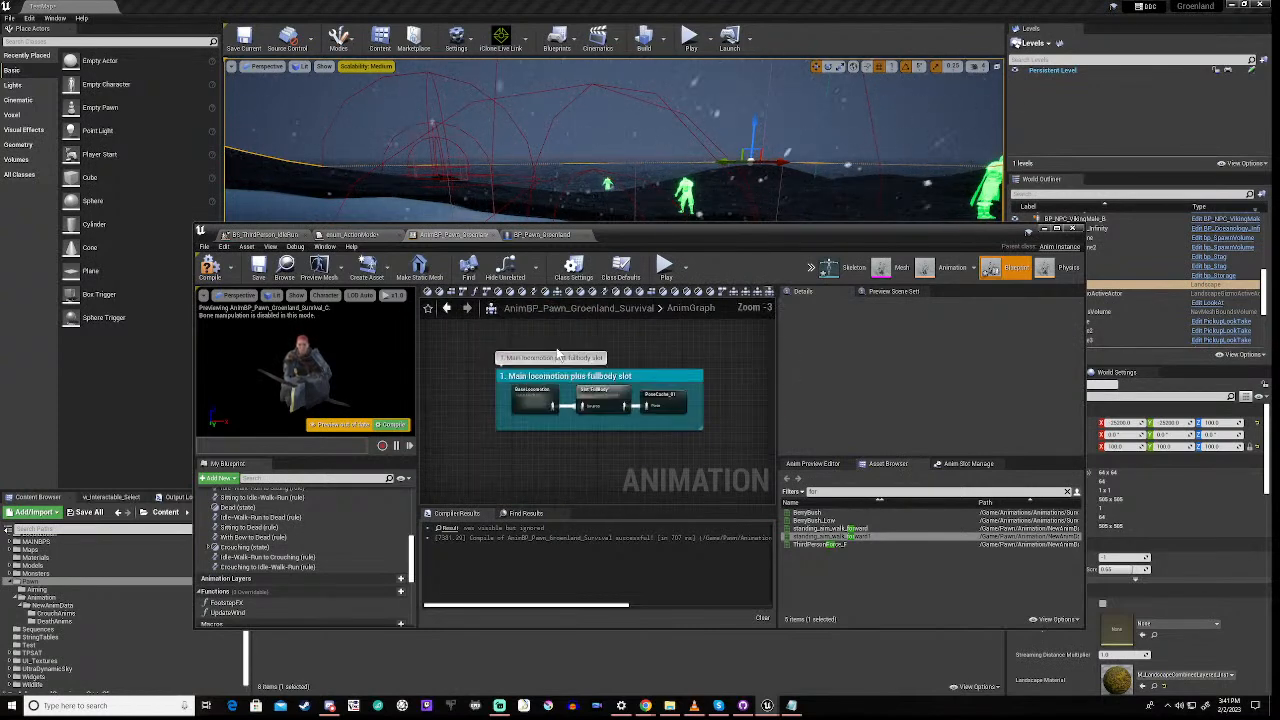
{"action": "right_click_drag", "start_coordinate": [631, 348], "coordinate": [614, 335]}
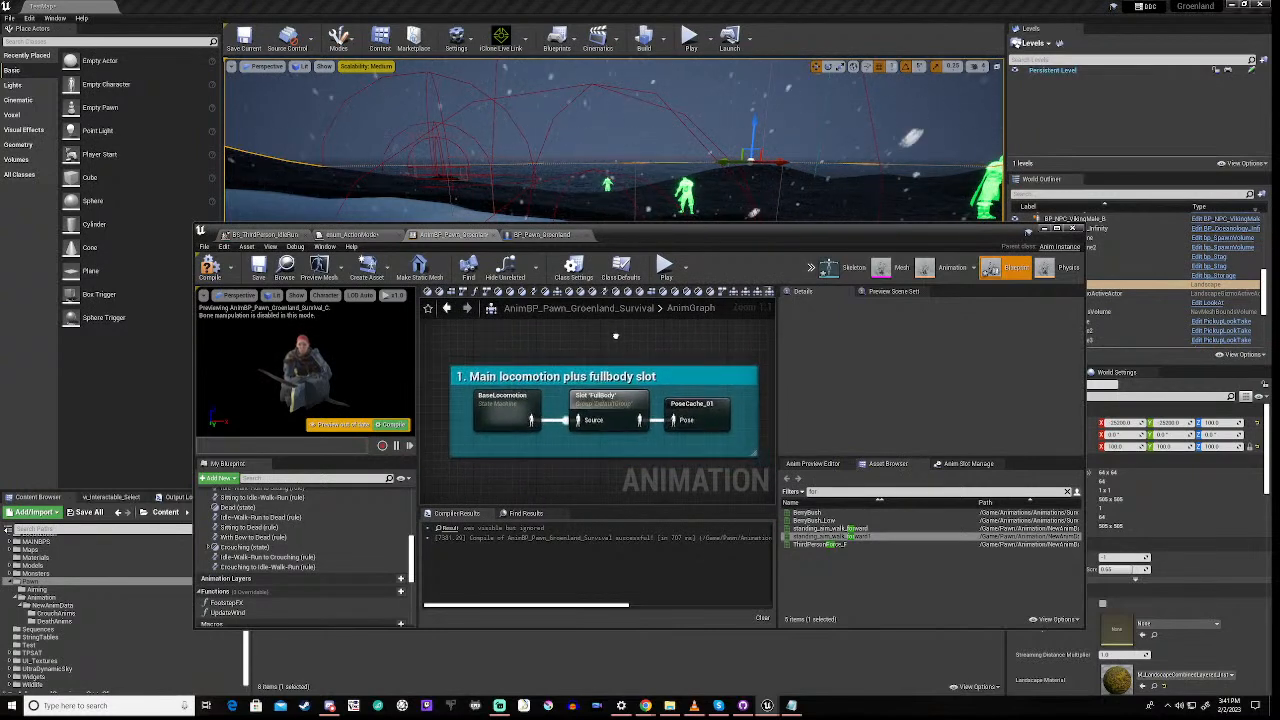
{"action": "left_click", "coordinate": [697, 405]}
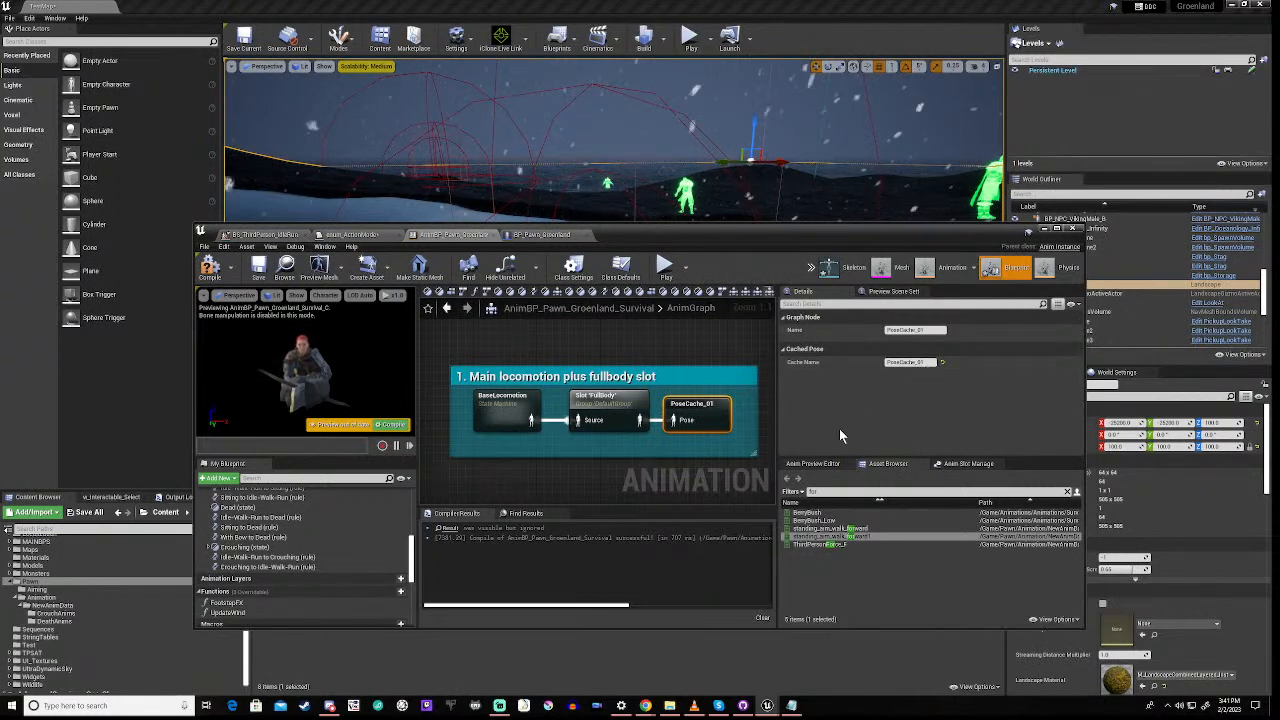
{"action": "right_click", "coordinate": [690, 404]}
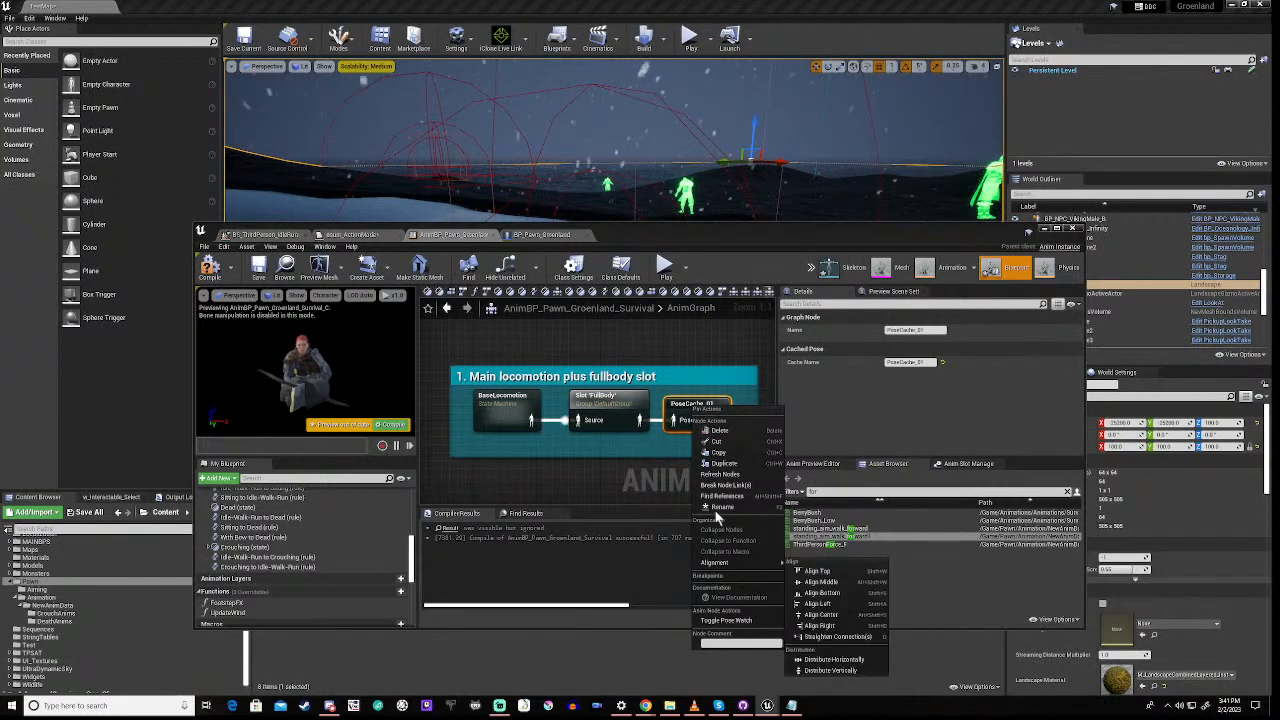
{"action": "left_click", "coordinate": [727, 473]}
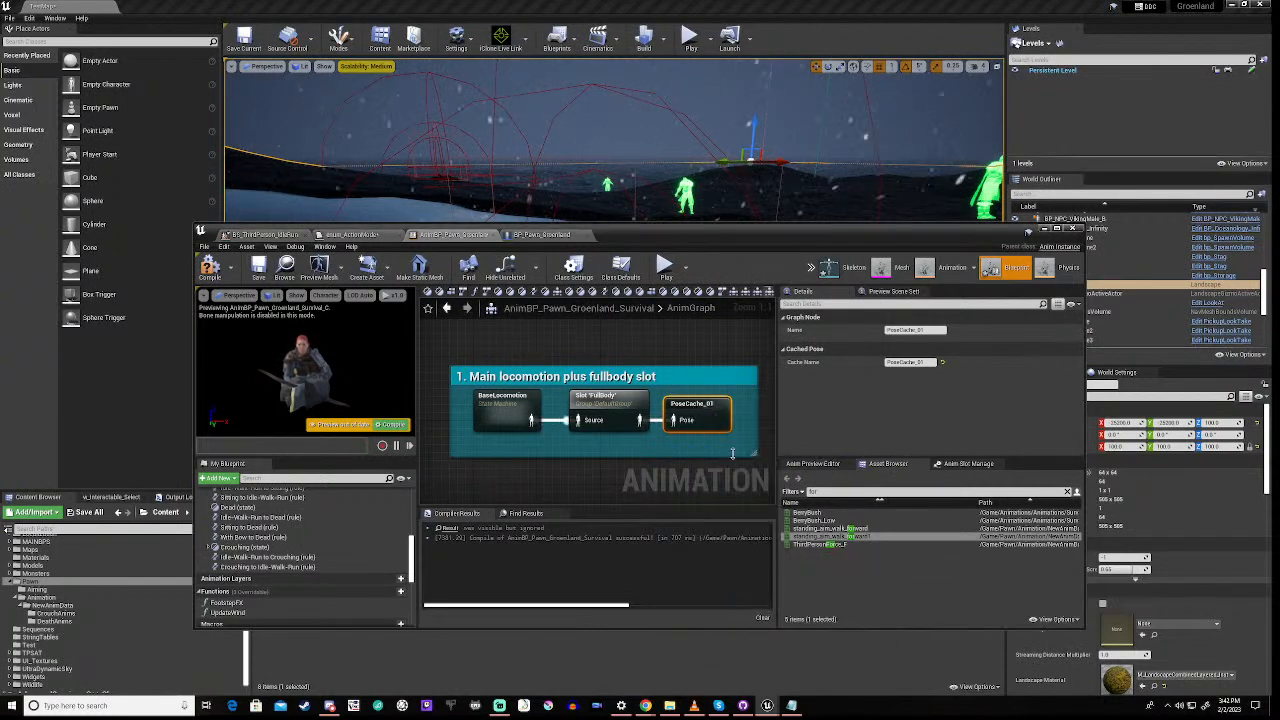
Return to the Crouching state and try to paste a node into its graph
{"action": "scroll", "coordinate": [509, 478], "scroll_direction": "down", "scroll_amount": 4}
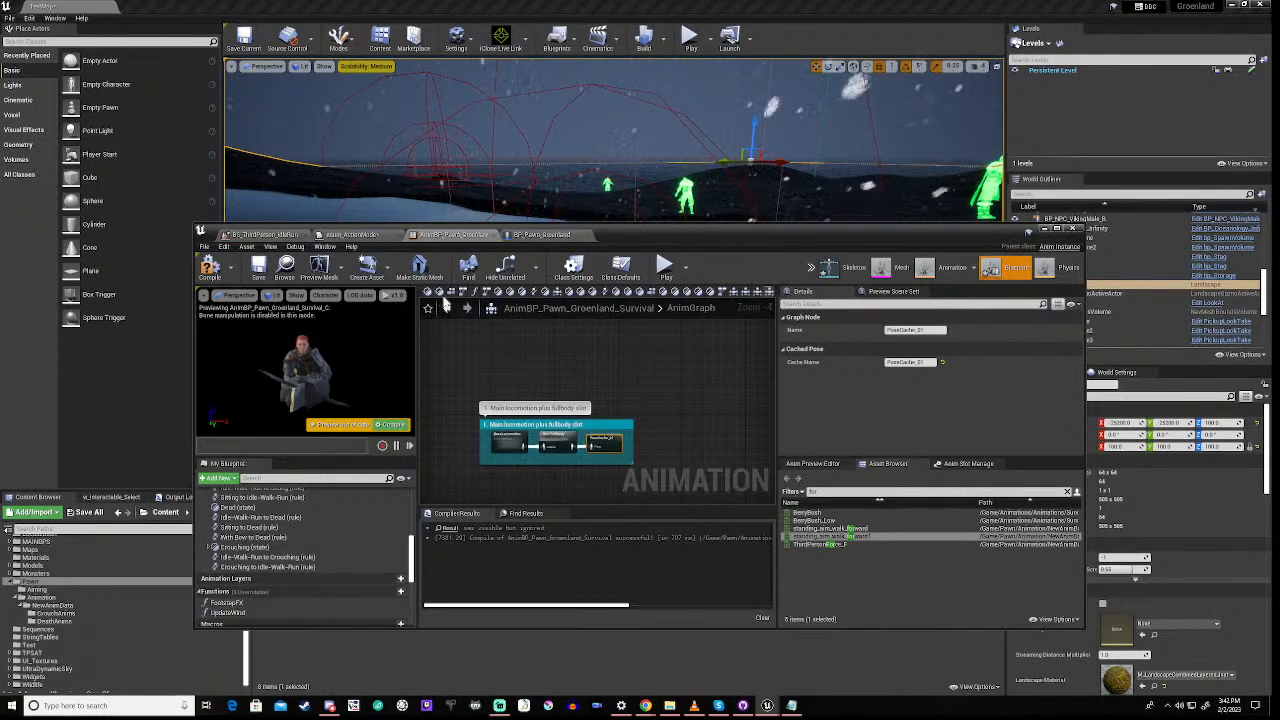
{"action": "left_click", "coordinate": [453, 299]}
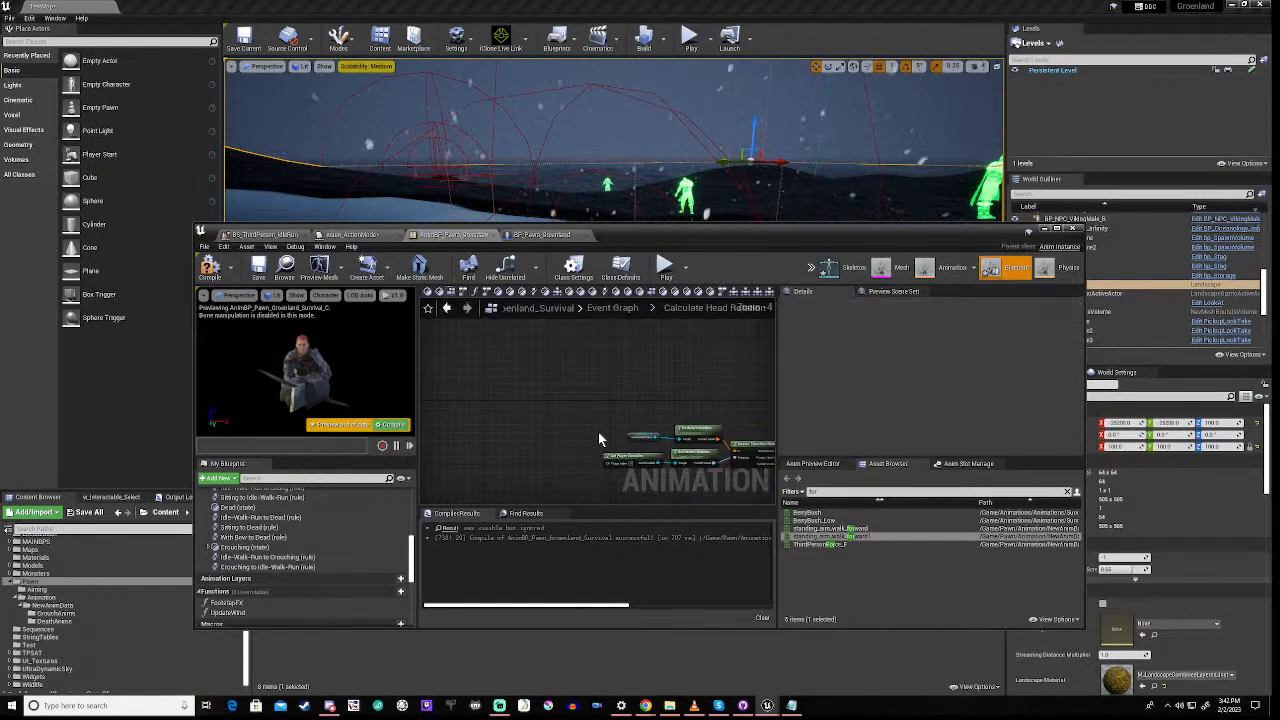
{"action": "right_click_drag", "start_coordinate": [598, 432], "coordinate": [464, 402]}
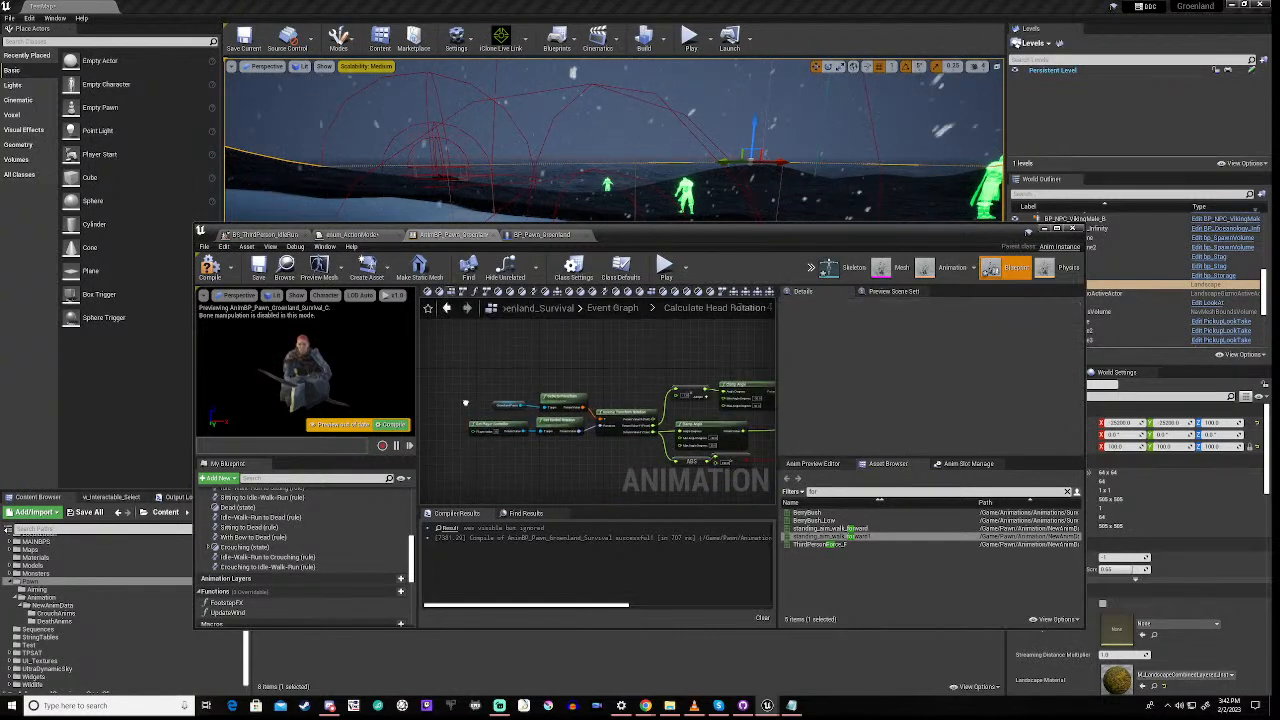
{"action": "double_click", "coordinate": [258, 548]}
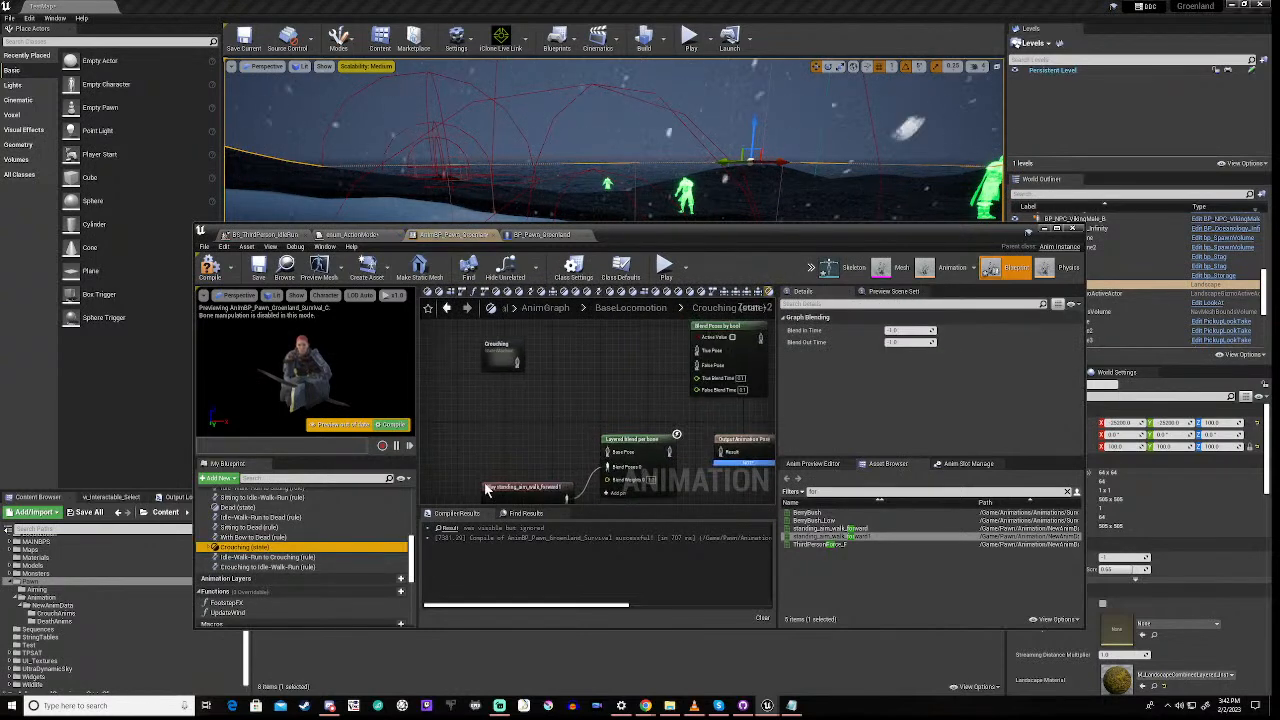
{"action": "left_click", "coordinate": [566, 357]}
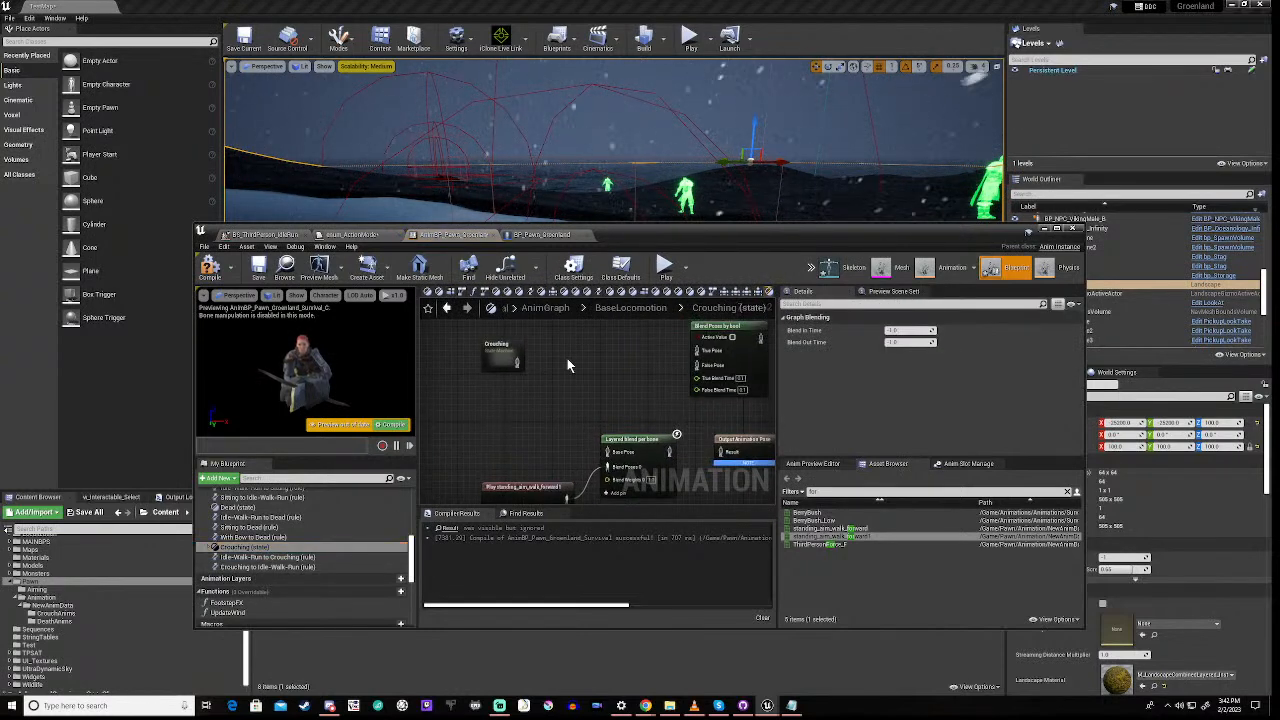
{"action": "key", "text": "ctrl+v"}
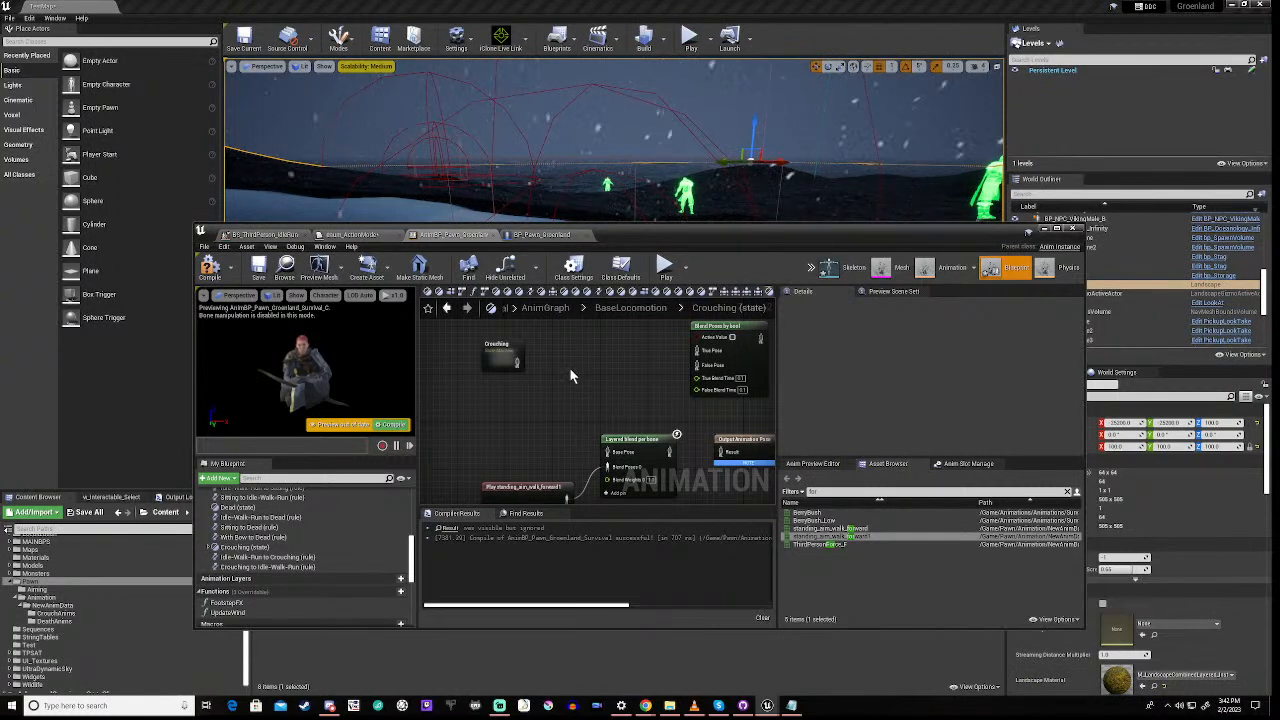
{"action": "scroll", "coordinate": [569, 367], "scroll_direction": "down", "scroll_amount": 2}
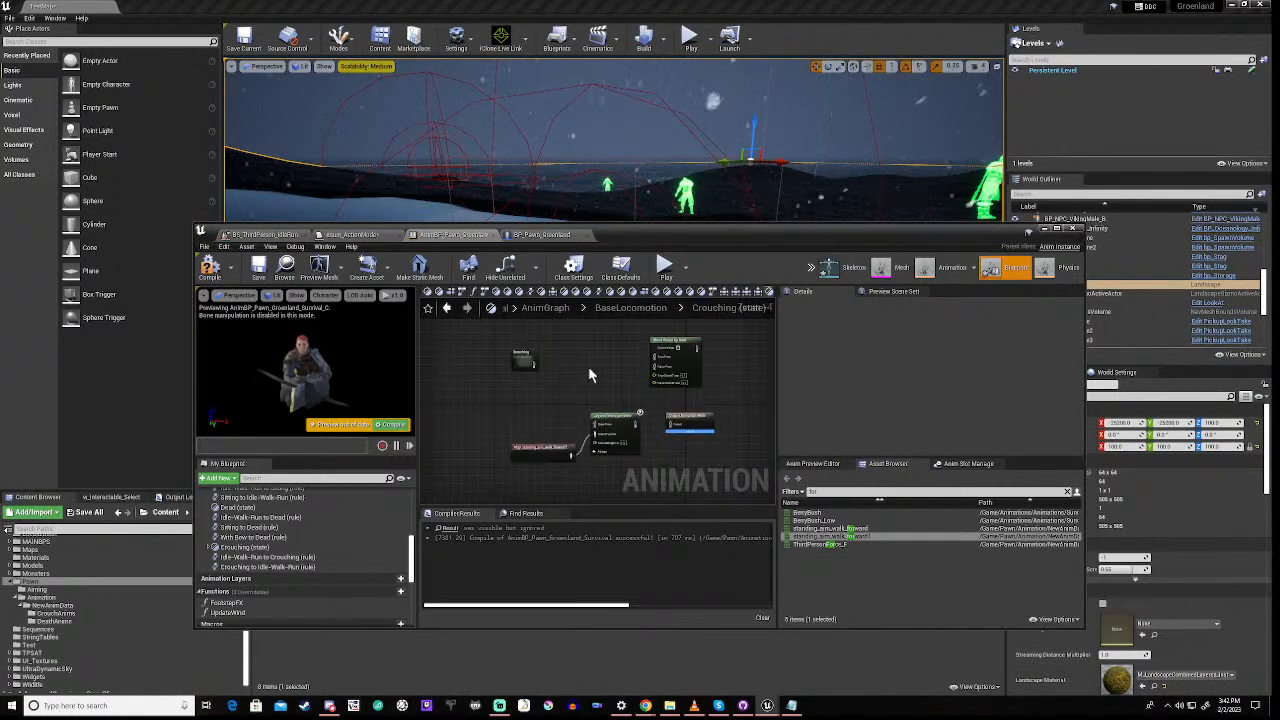
{"action": "right_click_drag", "start_coordinate": [588, 367], "coordinate": [577, 412]}
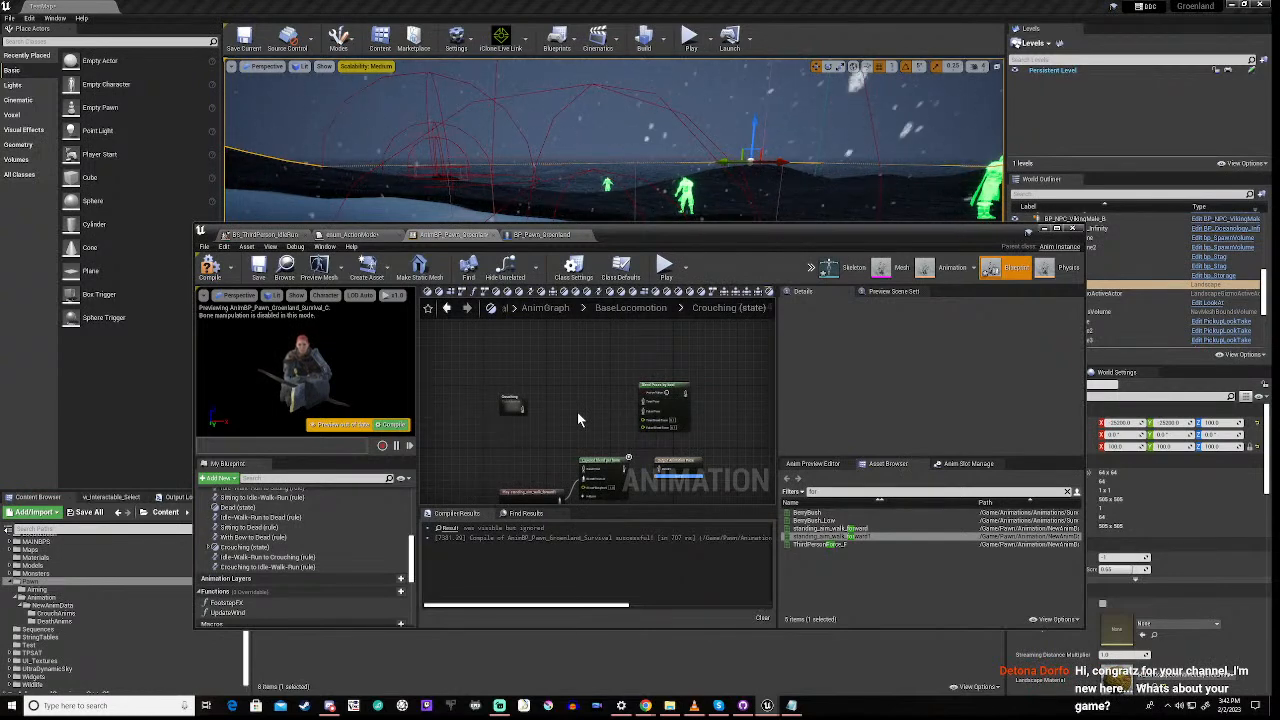
{"action": "right_click_drag", "start_coordinate": [567, 425], "coordinate": [568, 395]}
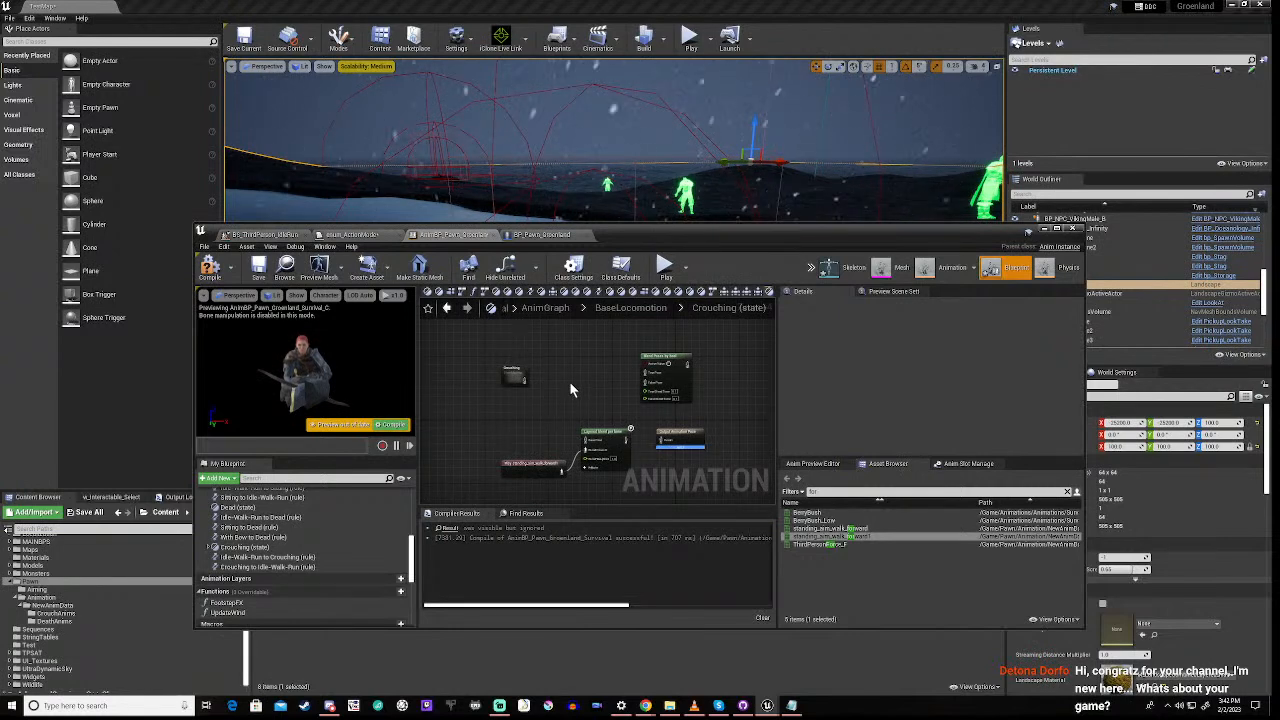
Connect the Crouching state machine to the layered blend's Base Pose, link the blend to the Output Animation Pose and compile
{"action": "left_click", "coordinate": [213, 266]}
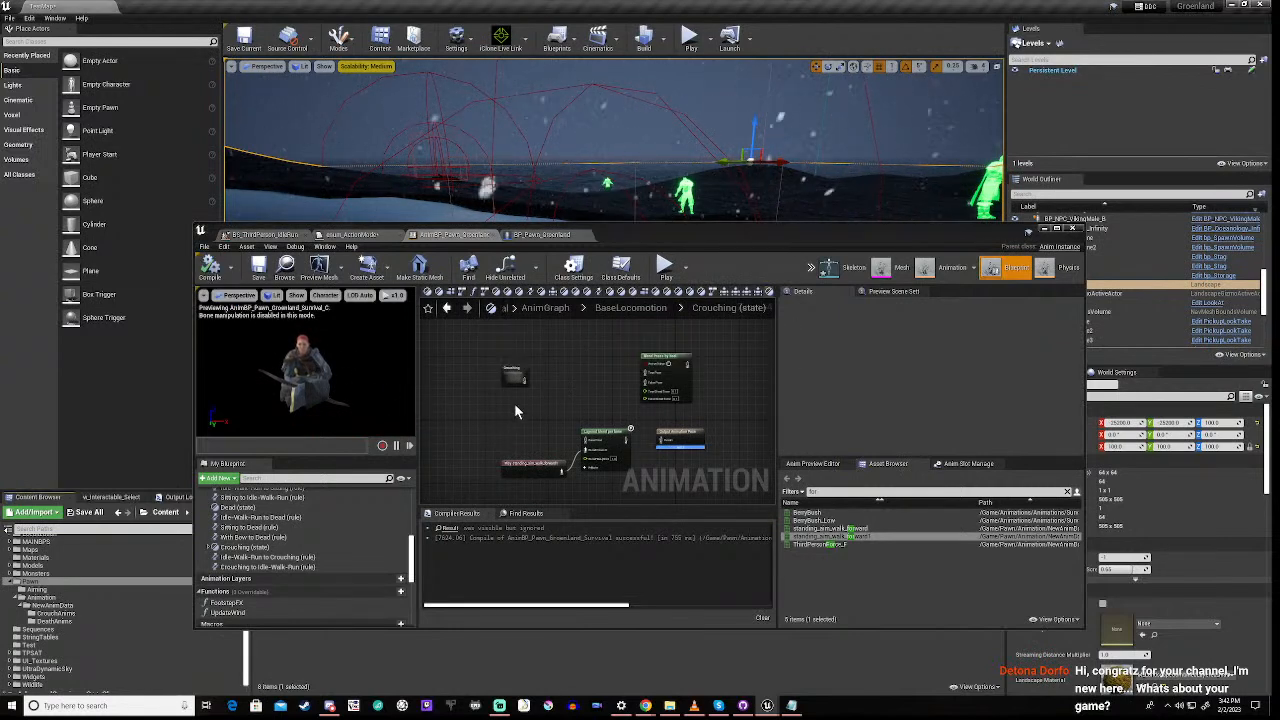
{"action": "left_click_drag", "start_coordinate": [523, 379], "coordinate": [587, 440]}
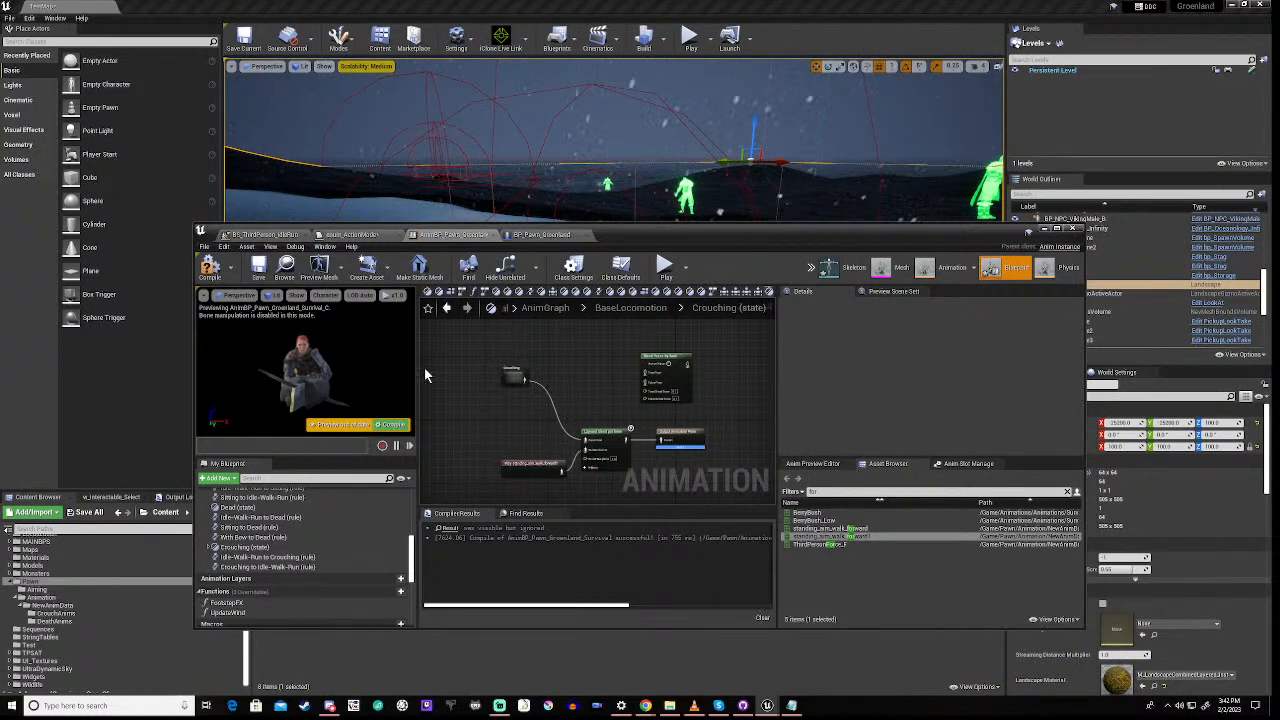
{"action": "left_click", "coordinate": [208, 274]}
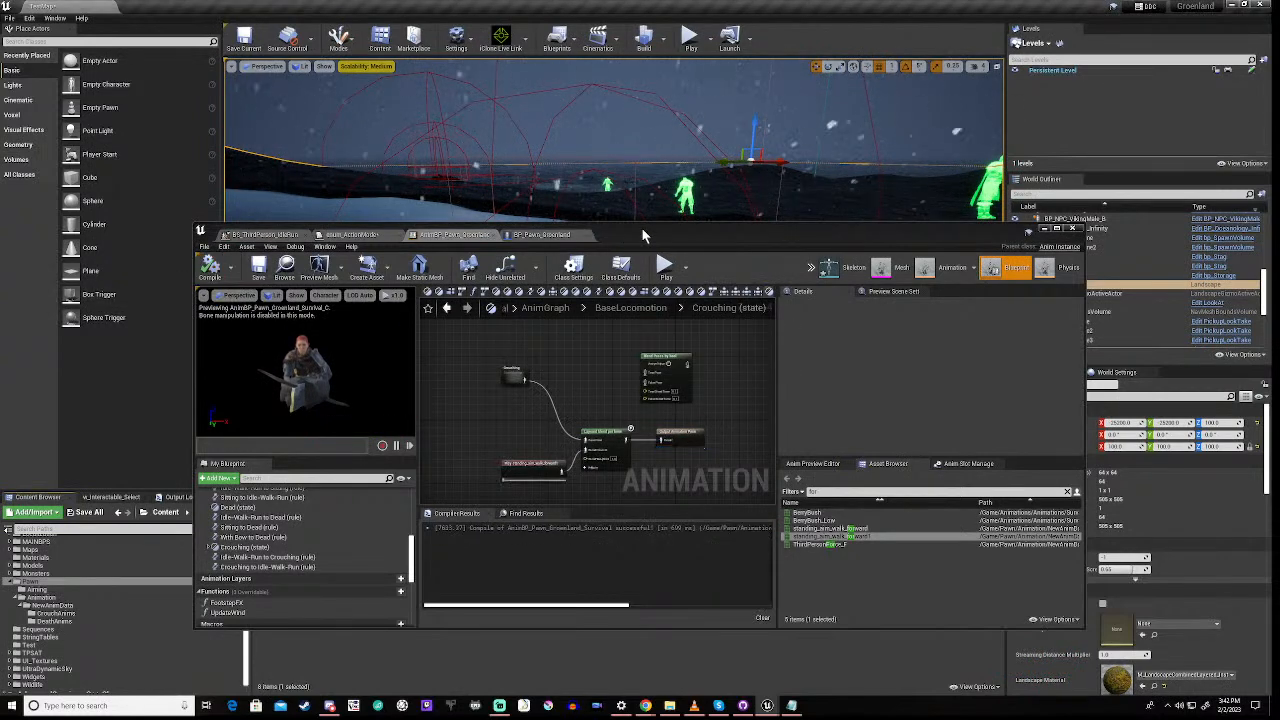
Move the blueprint window off the viewport, play the level, test aiming with the bow equipped and stop the play session
{"action": "left_click_drag", "start_coordinate": [641, 234], "coordinate": [626, 492]}
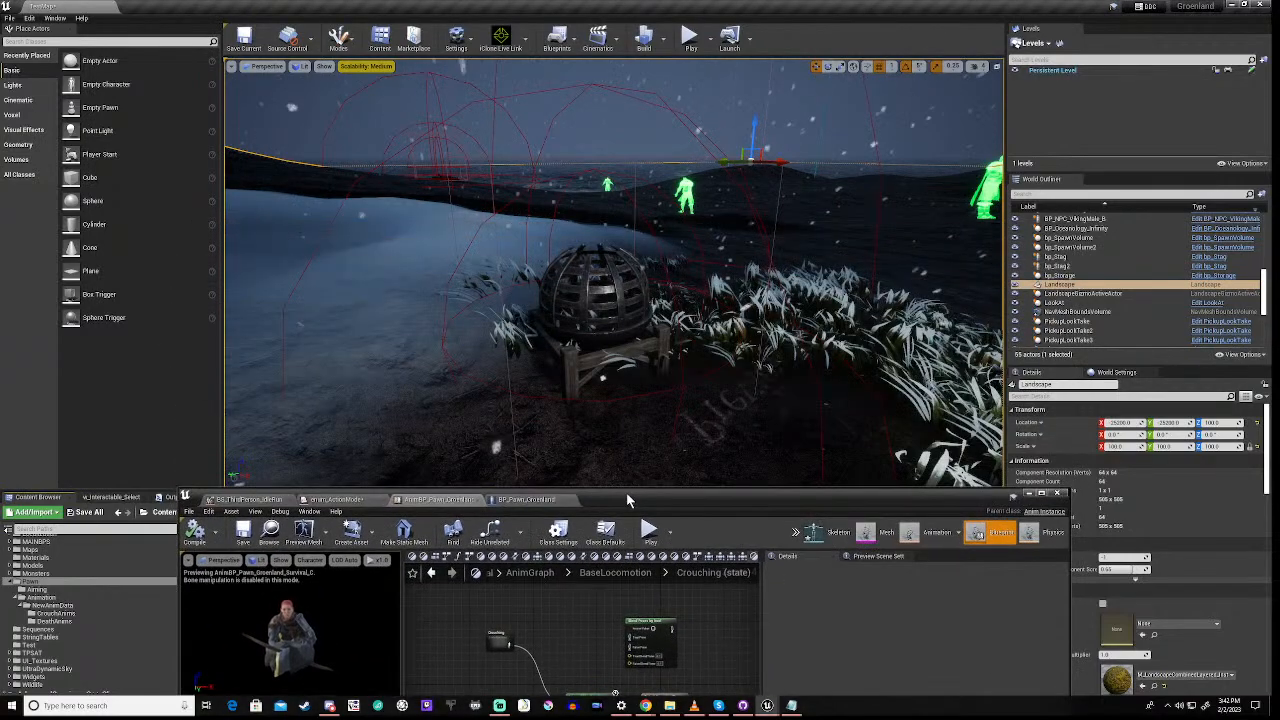
{"action": "left_click", "coordinate": [688, 40]}
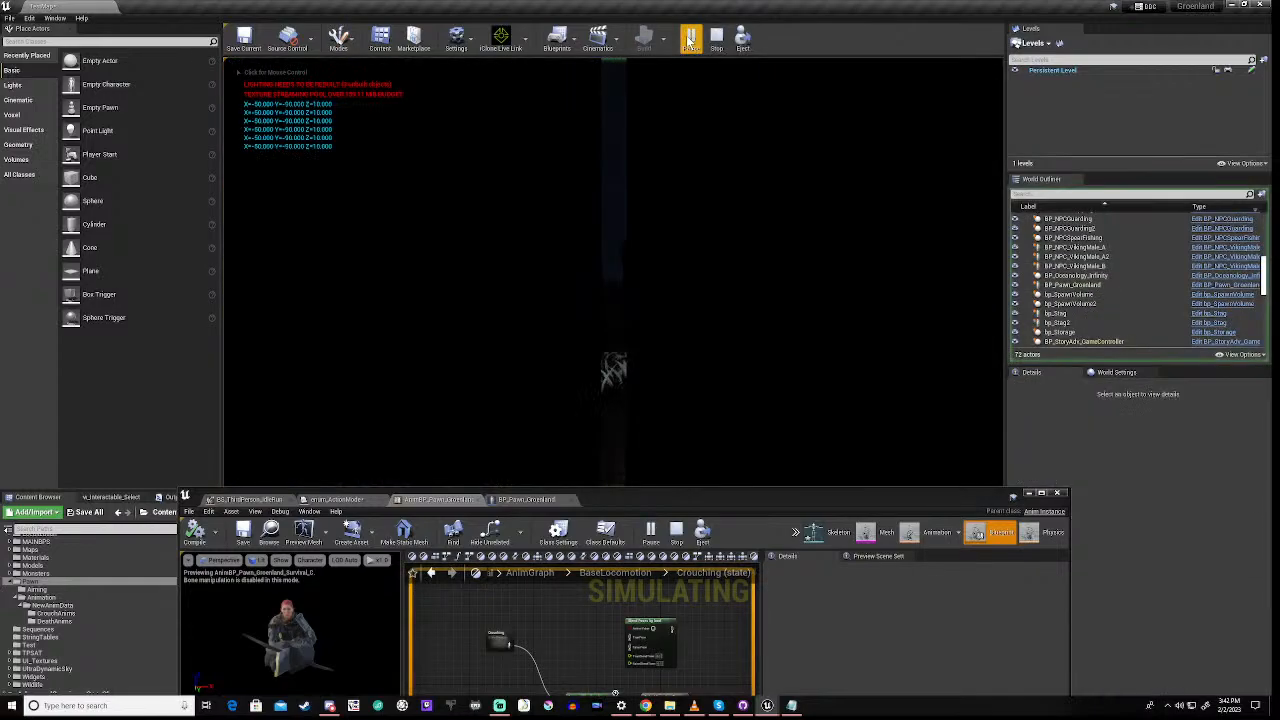
{"action": "left_click", "coordinate": [595, 365]}
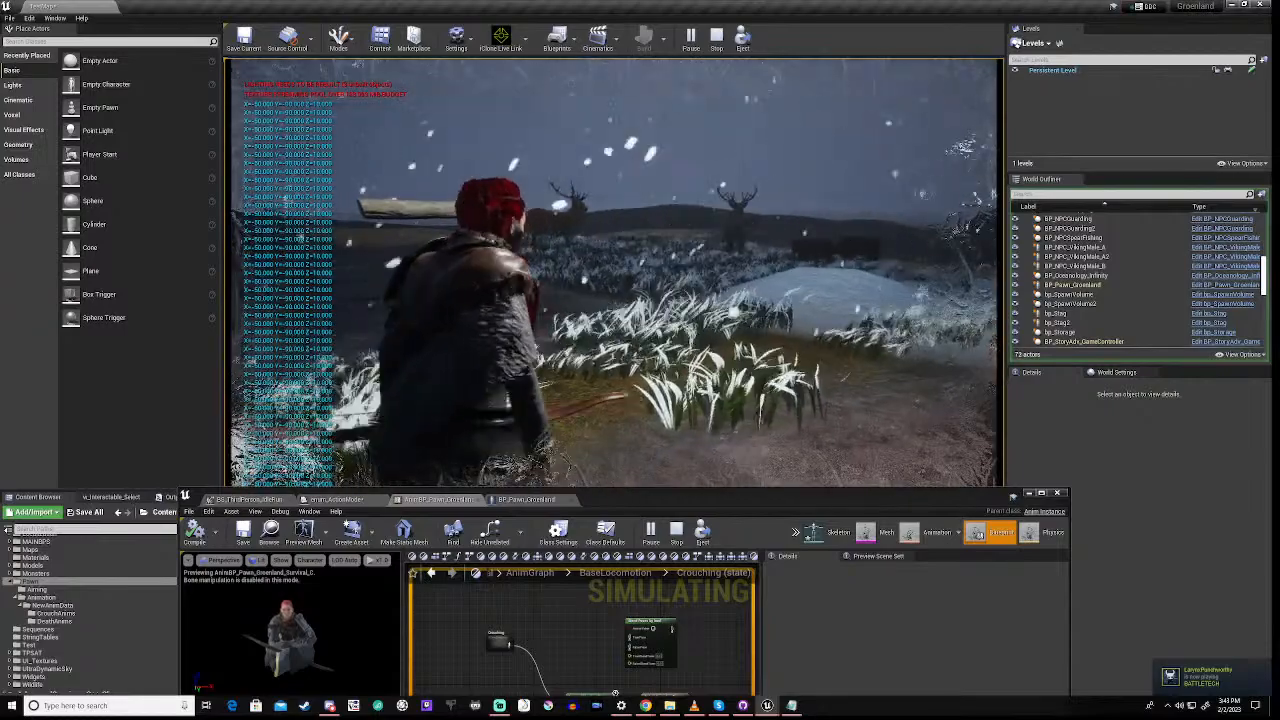
{"action": "key", "text": "1"}
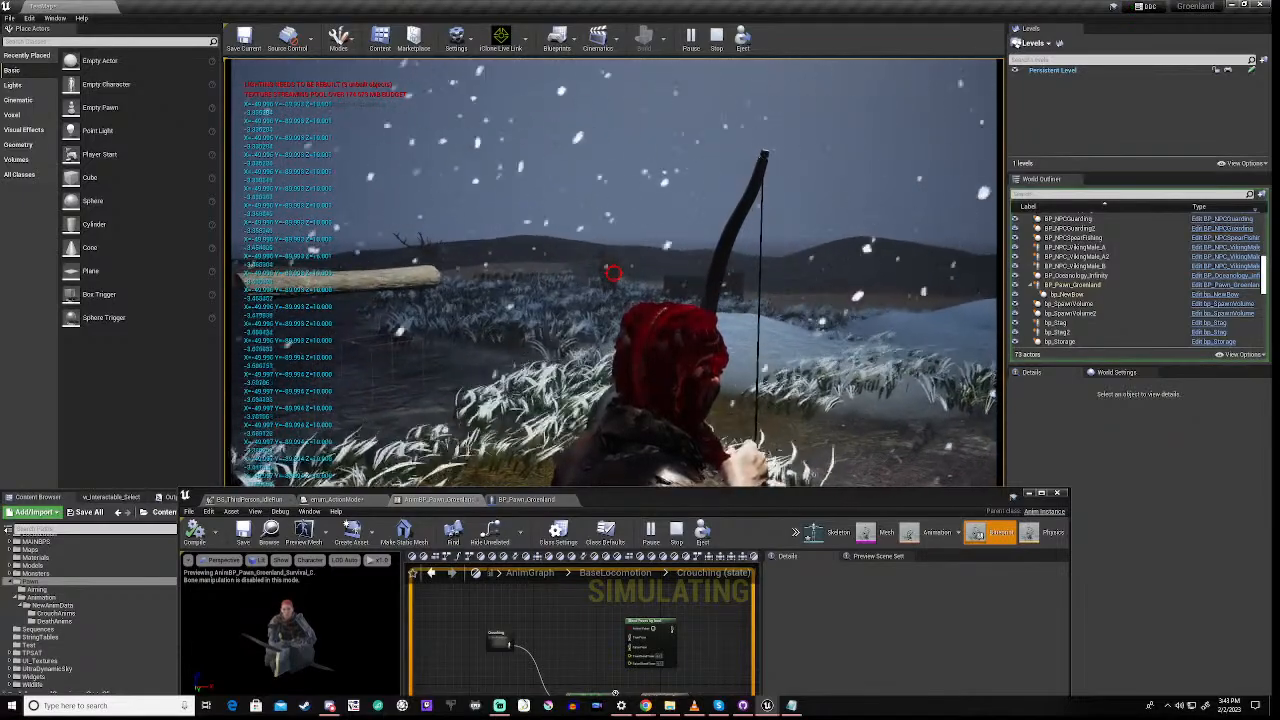
{"action": "left_click", "coordinate": [614, 273]}
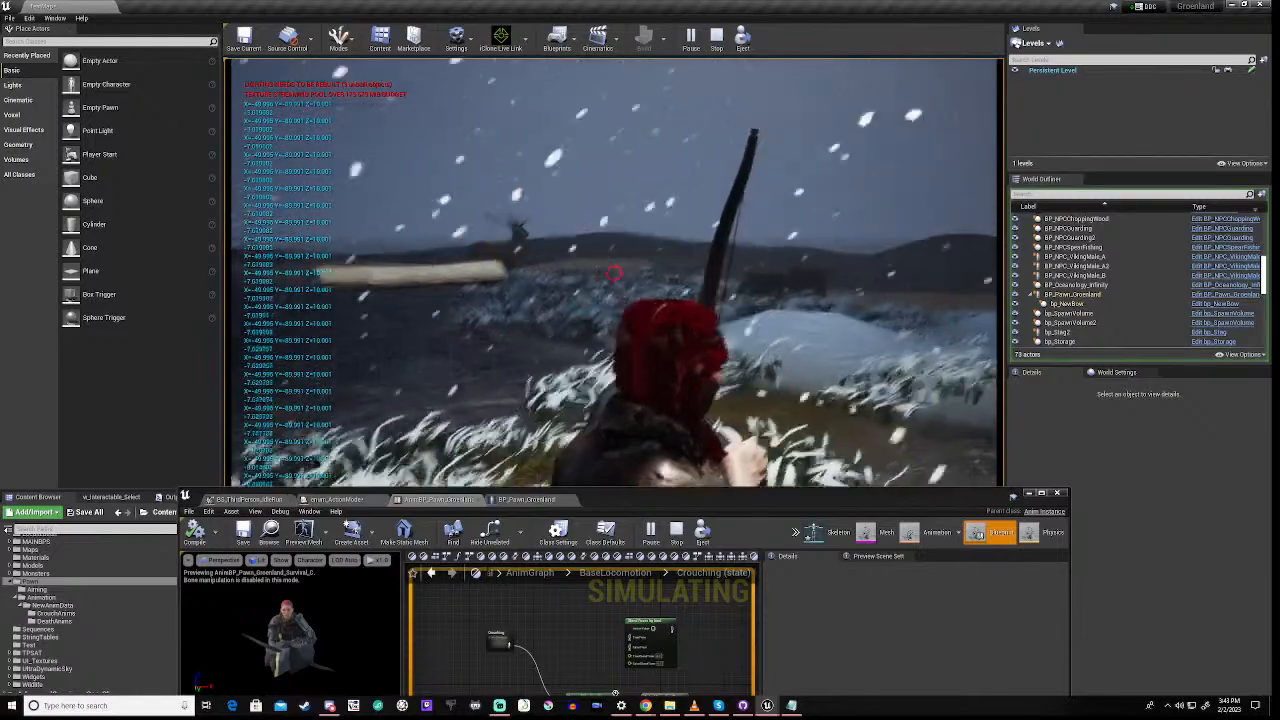
{"action": "key", "text": "Escape"}
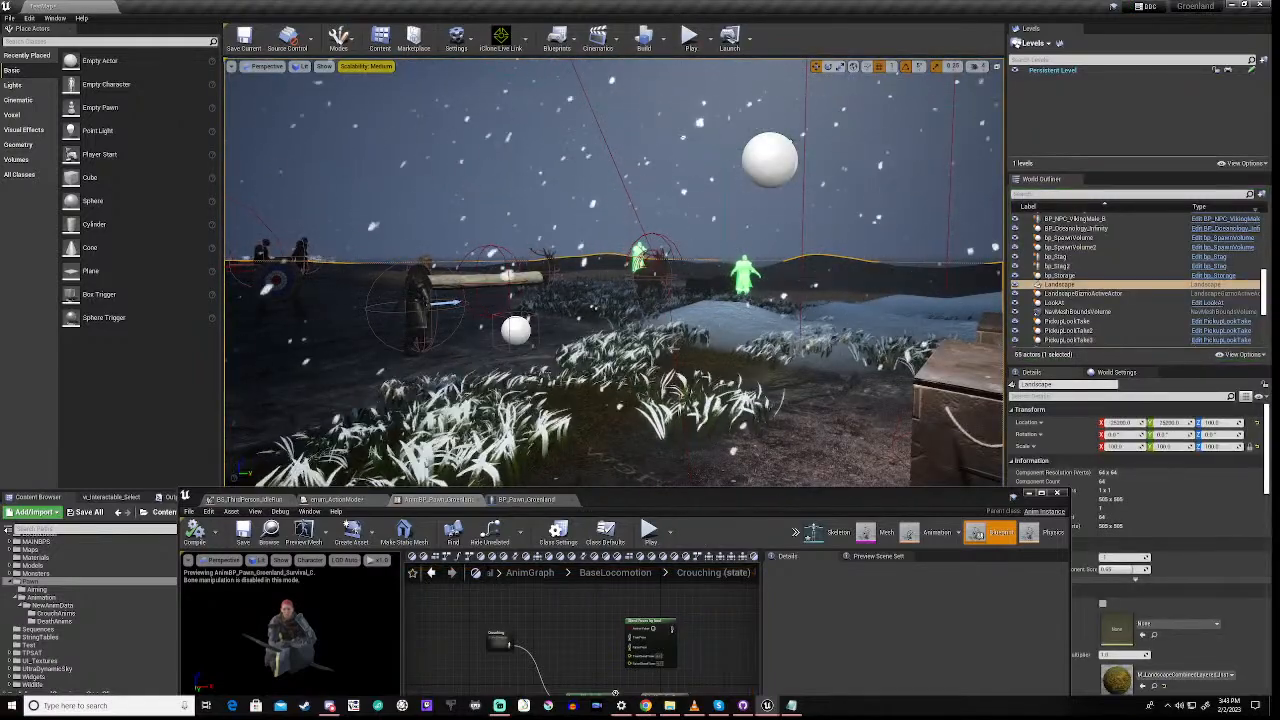
Play the level and walk the character across the snowy village to the wooden hut
{"action": "right_click_drag", "start_coordinate": [700, 272], "coordinate": [368, 290]}
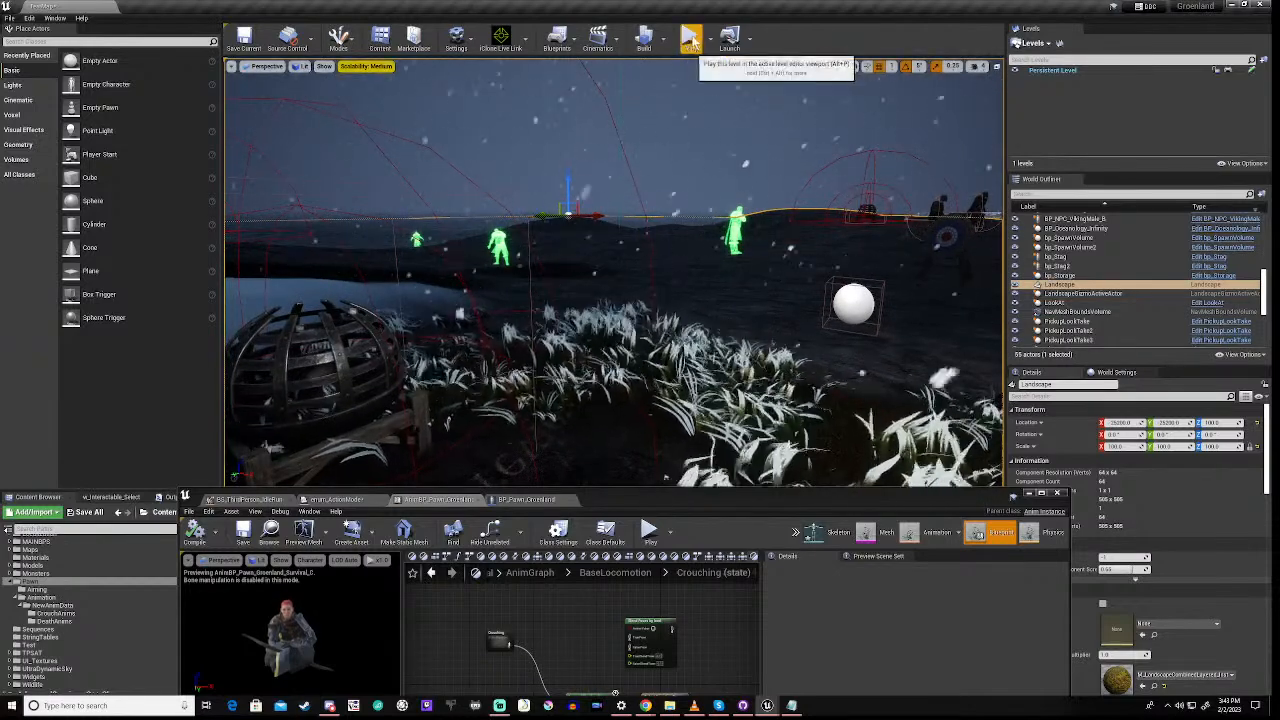
{"action": "left_click", "coordinate": [689, 38]}
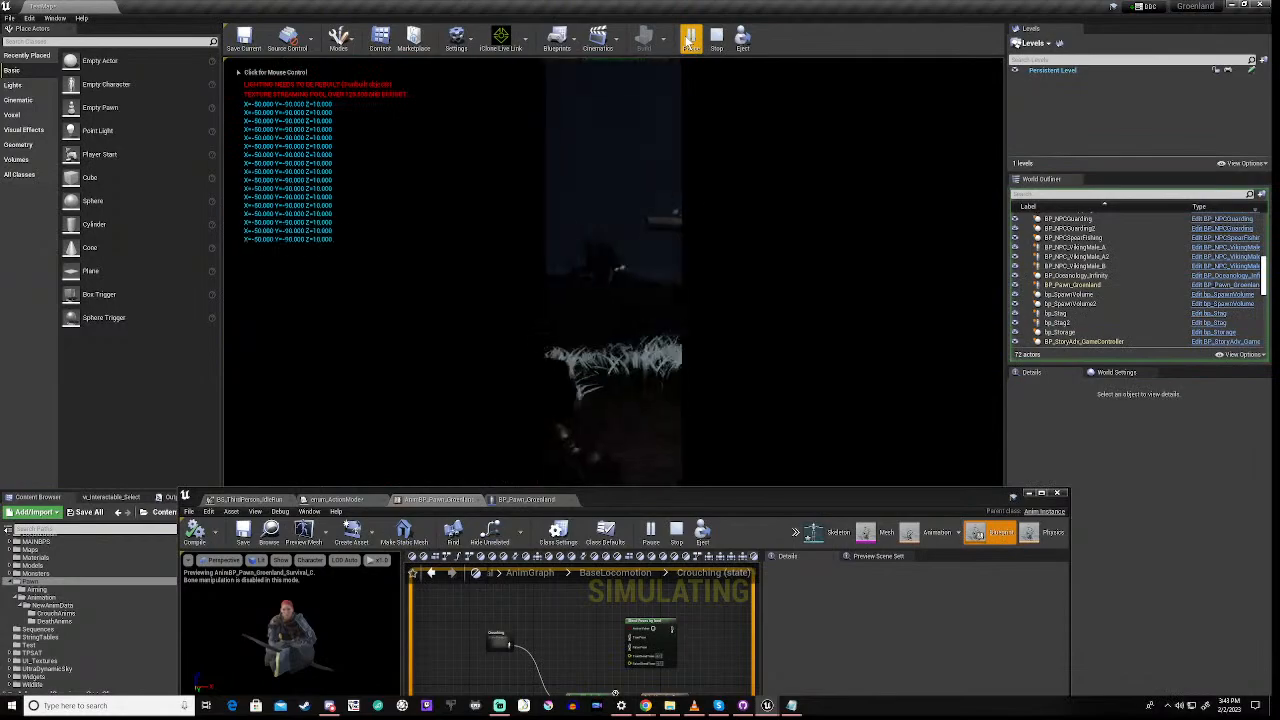
{"action": "left_click", "coordinate": [717, 382]}
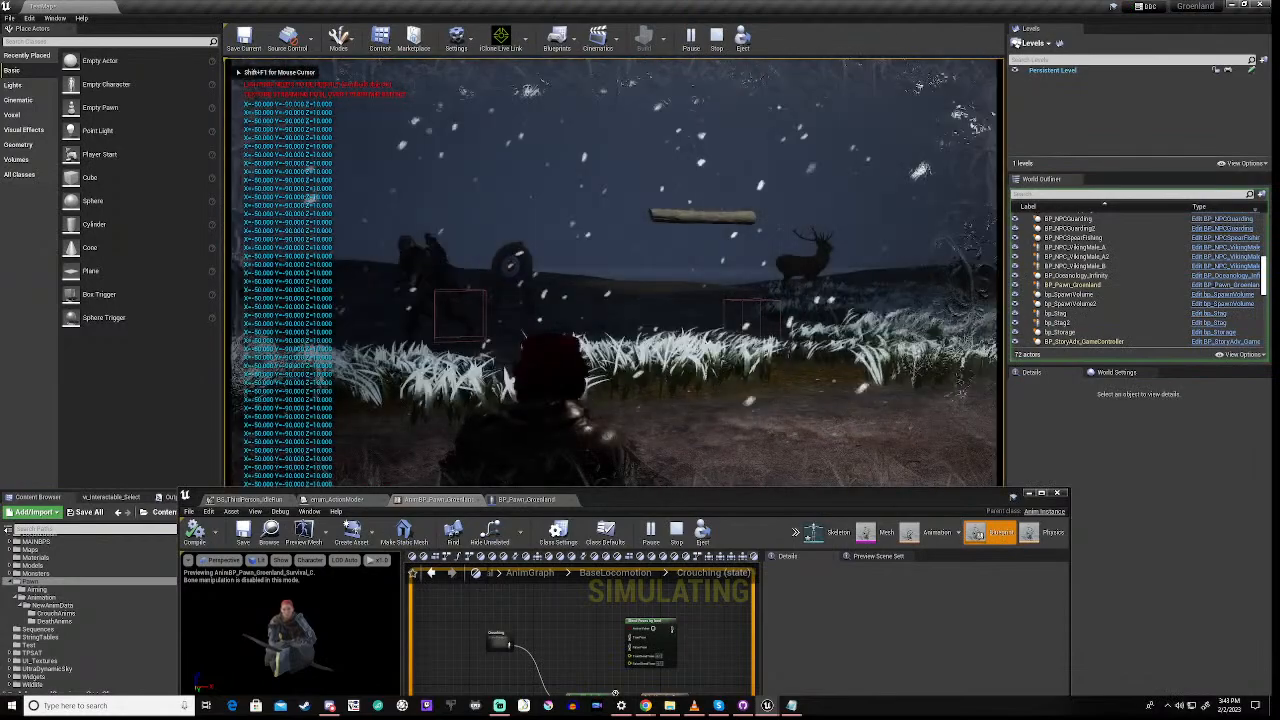
{"action": "key", "text": "w"}
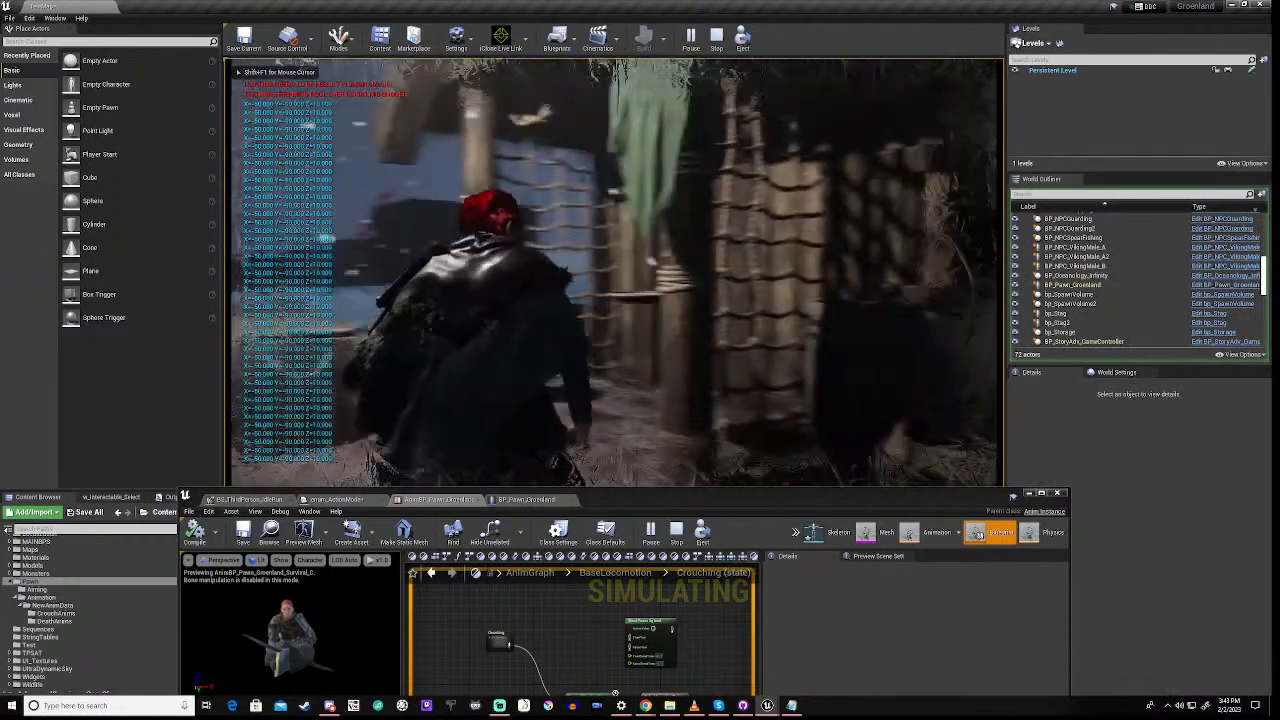
{"action": "key", "text": "w"}
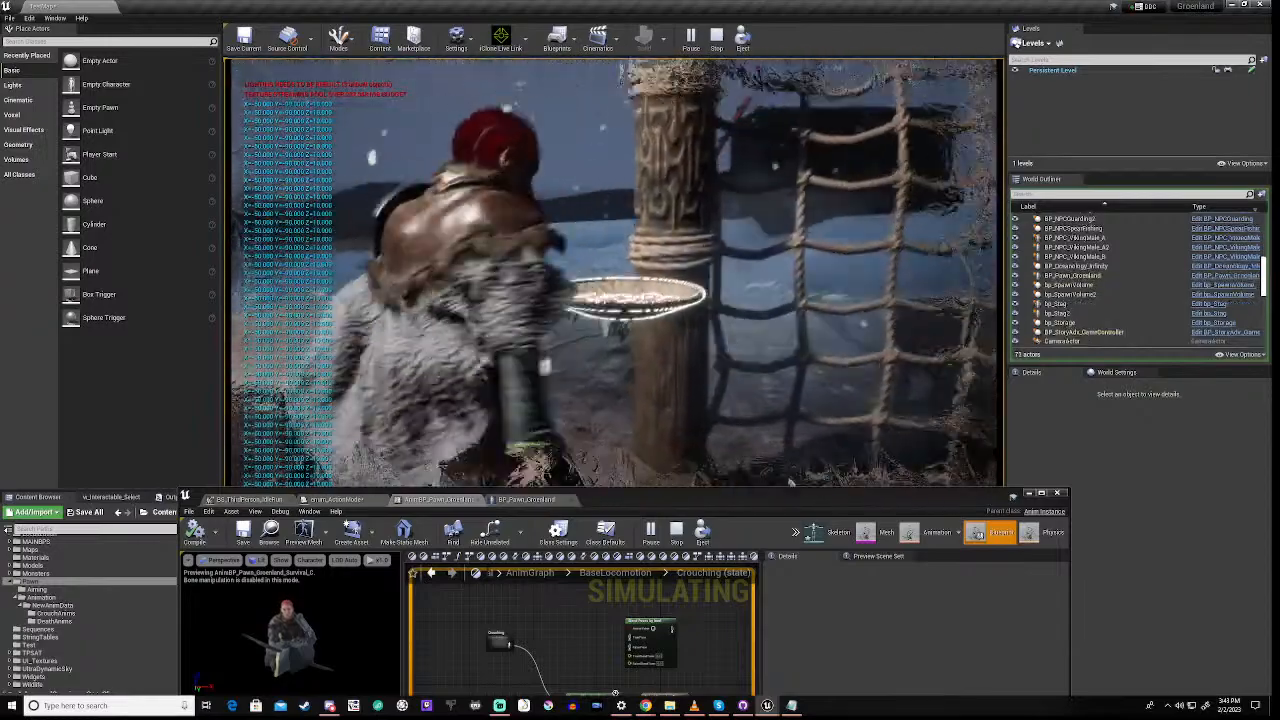
Test interacting with the plate on the post and with the hut's wooden door using Open/Close
{"action": "key", "text": "f"}
{"action": "key", "text": "w"}
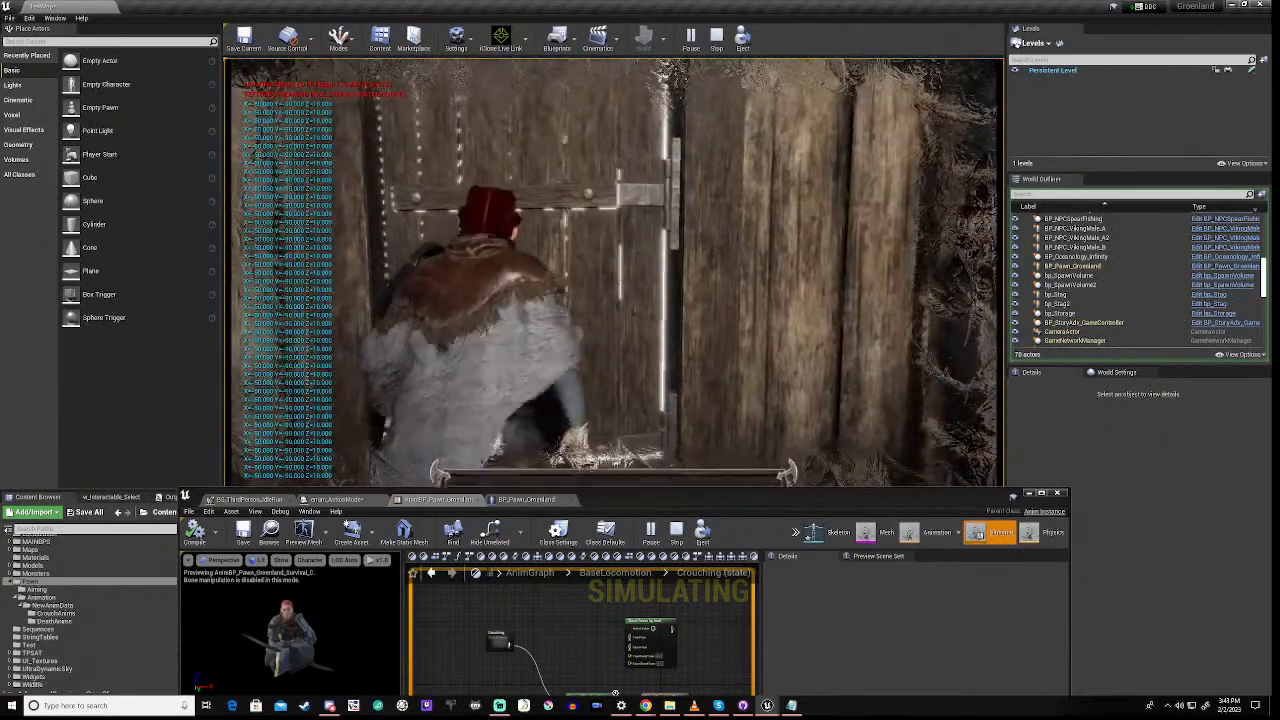
{"action": "key", "text": "f"}
{"action": "key", "text": "w"}
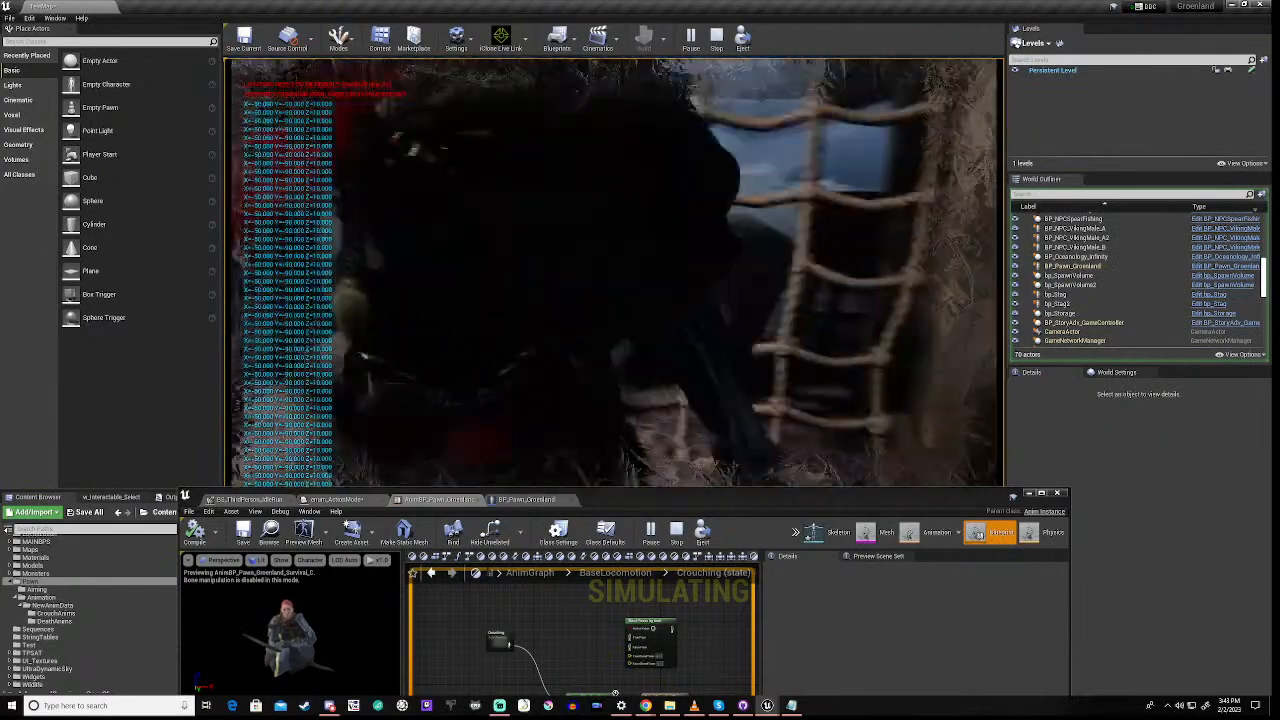
{"action": "key", "text": "w"}
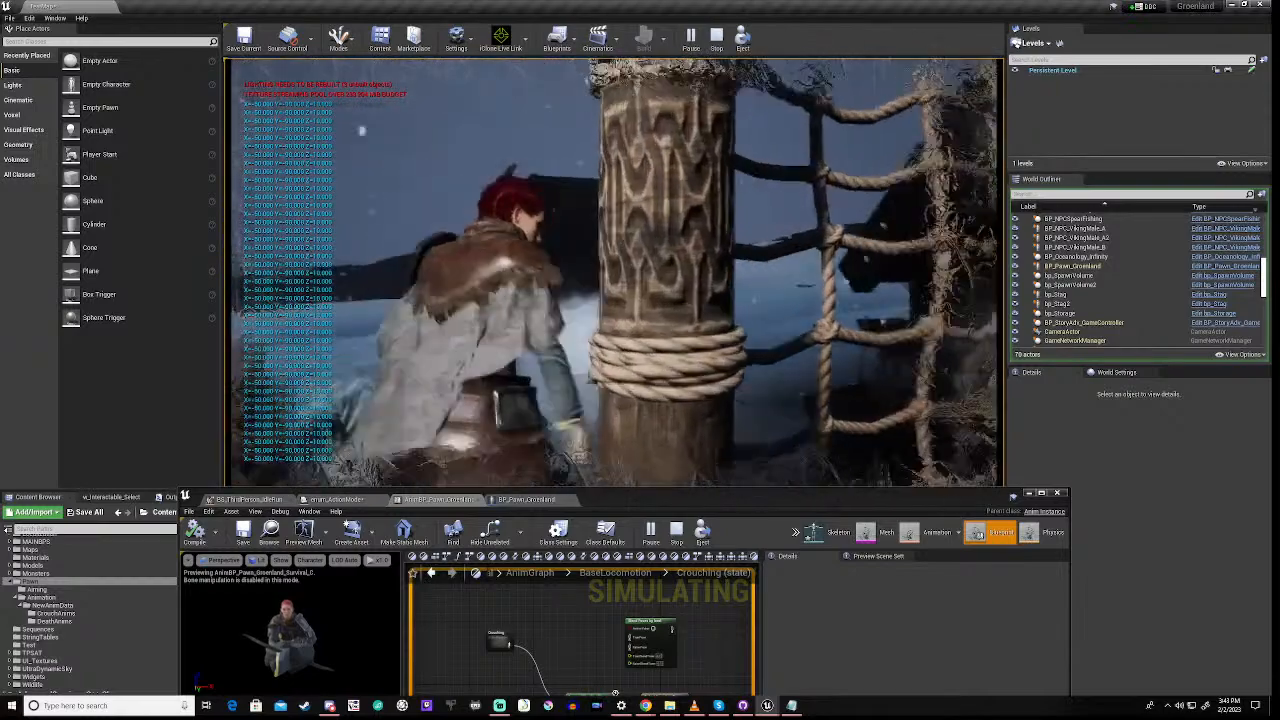
{"action": "key", "text": "w"}
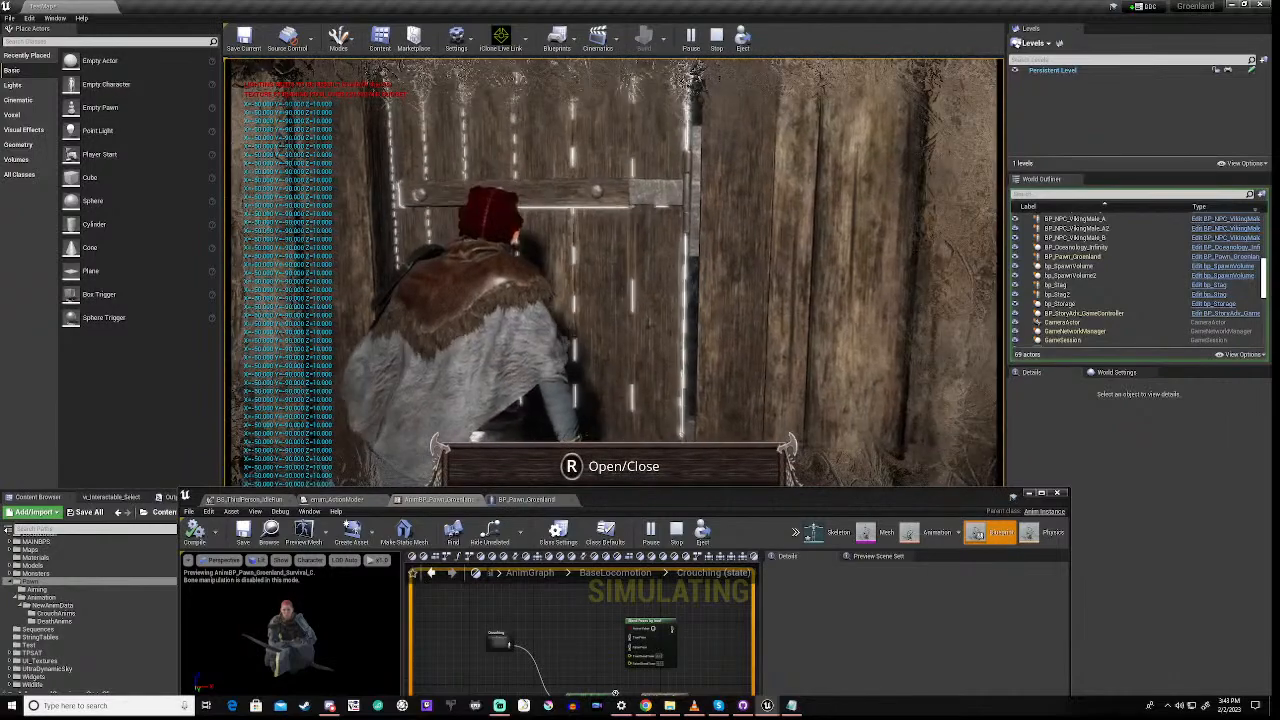
{"action": "key", "text": "r"}
{"action": "key", "text": "w"}
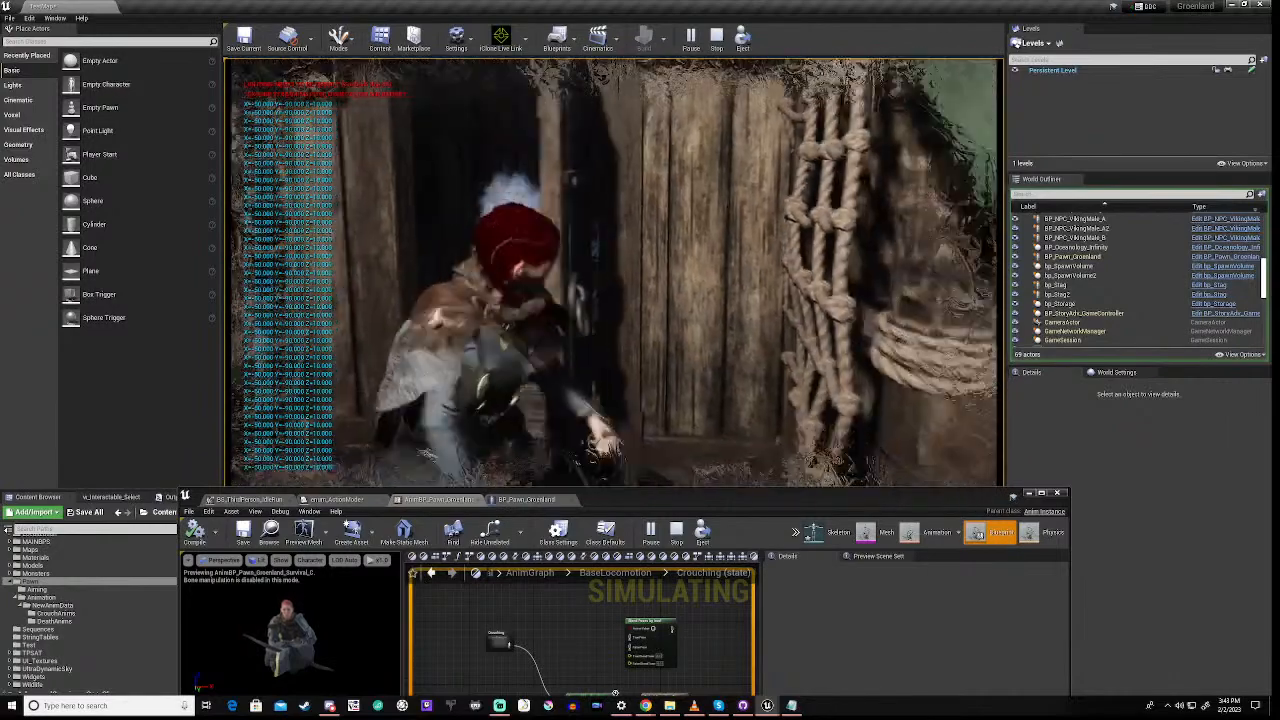
Walk to the crafting spot by the crates, open the Crafting screen and close it again
{"action": "key", "text": "w"}
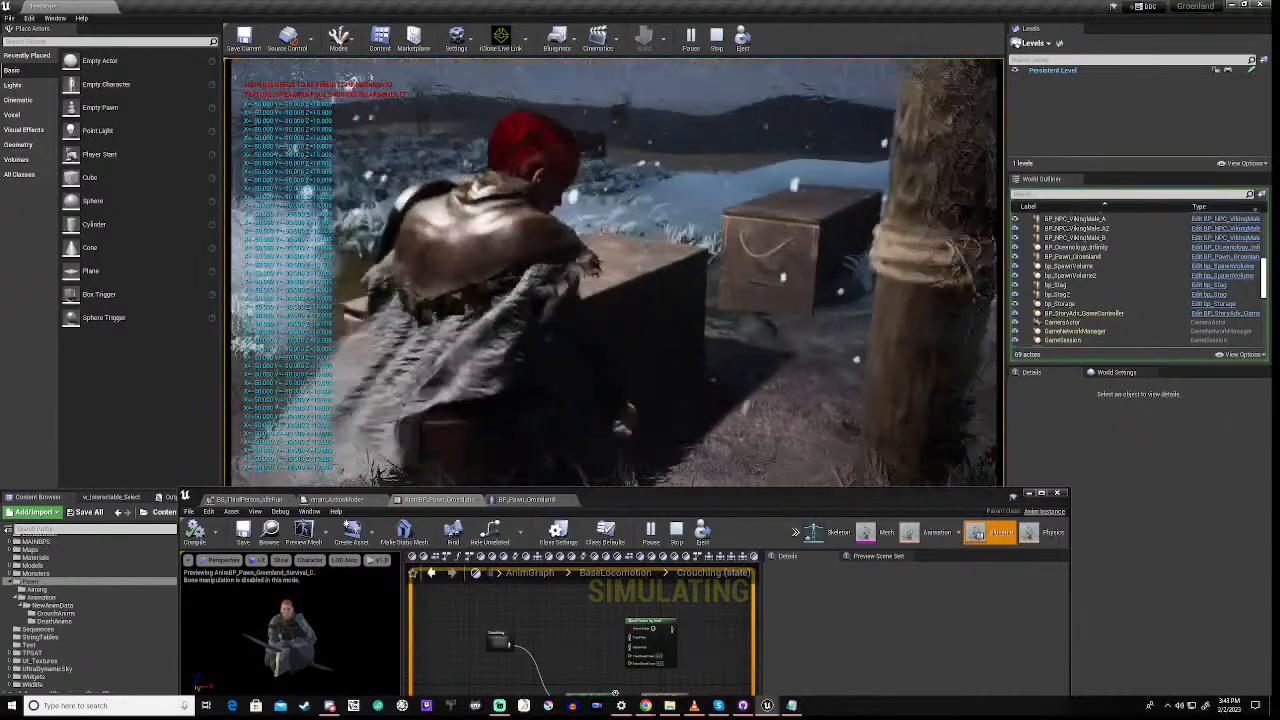
{"action": "key", "text": "w"}
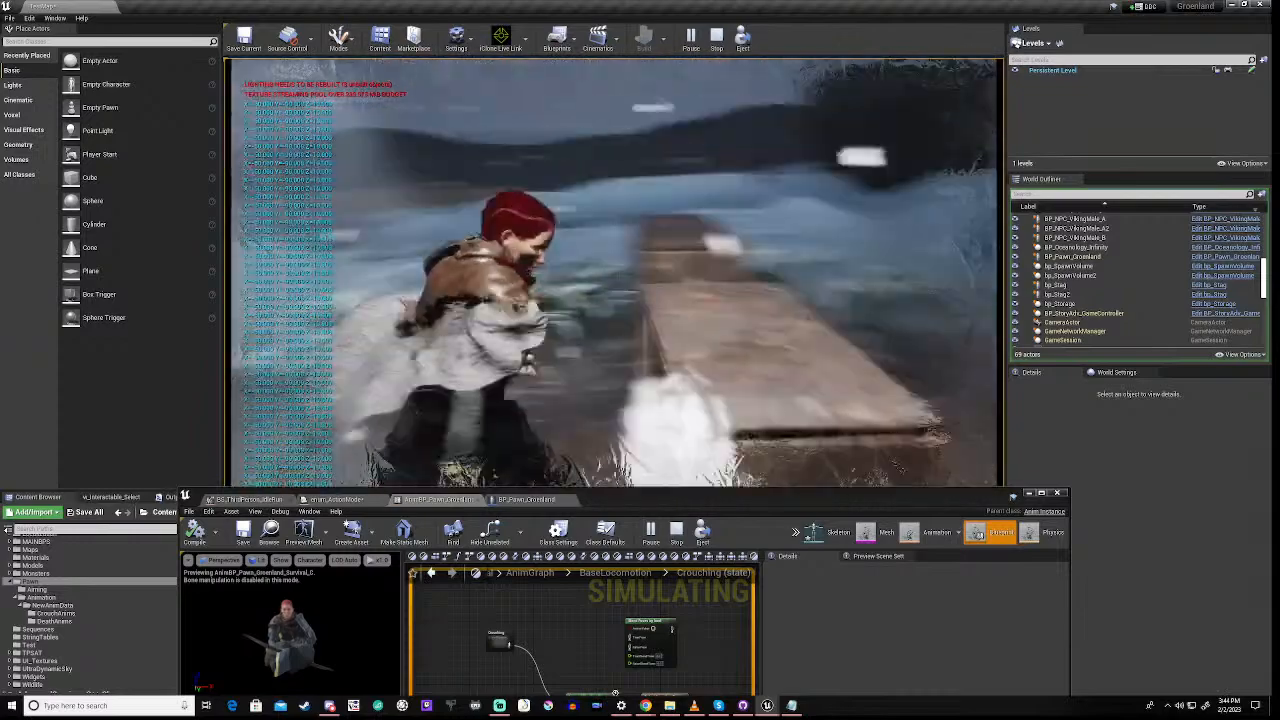
{"action": "key", "text": "r"}
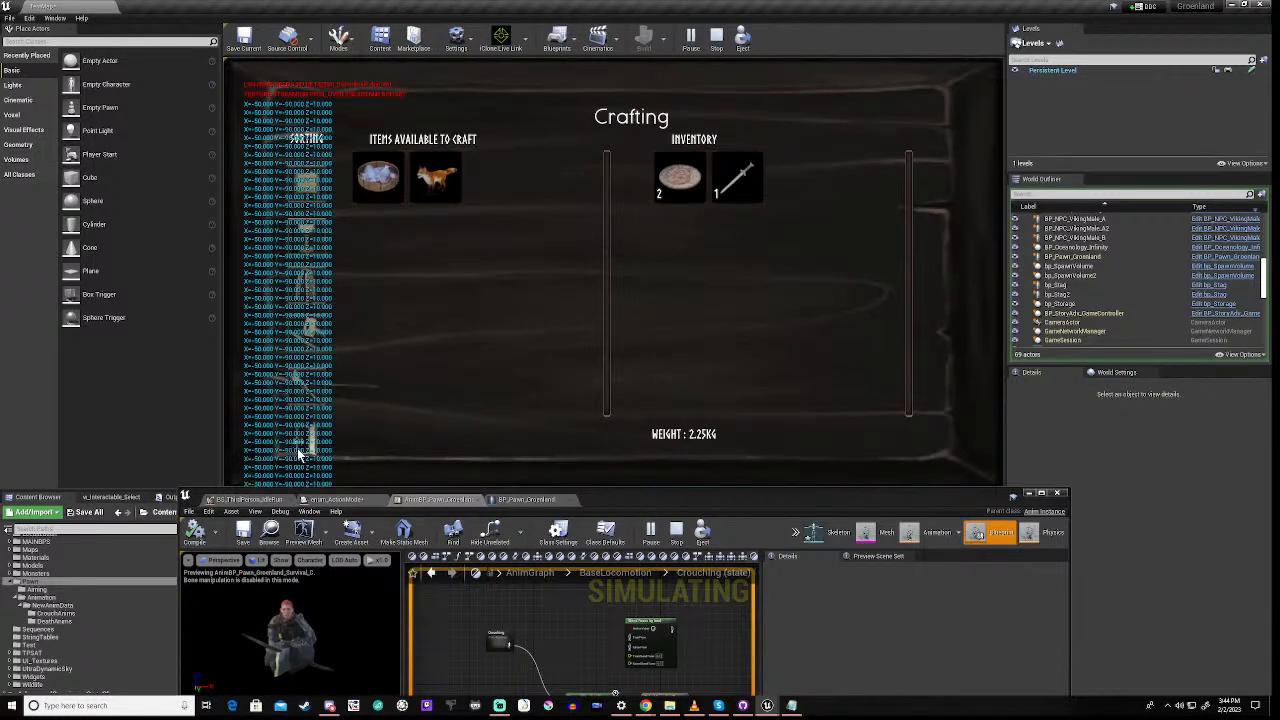
{"action": "key", "text": "r"}
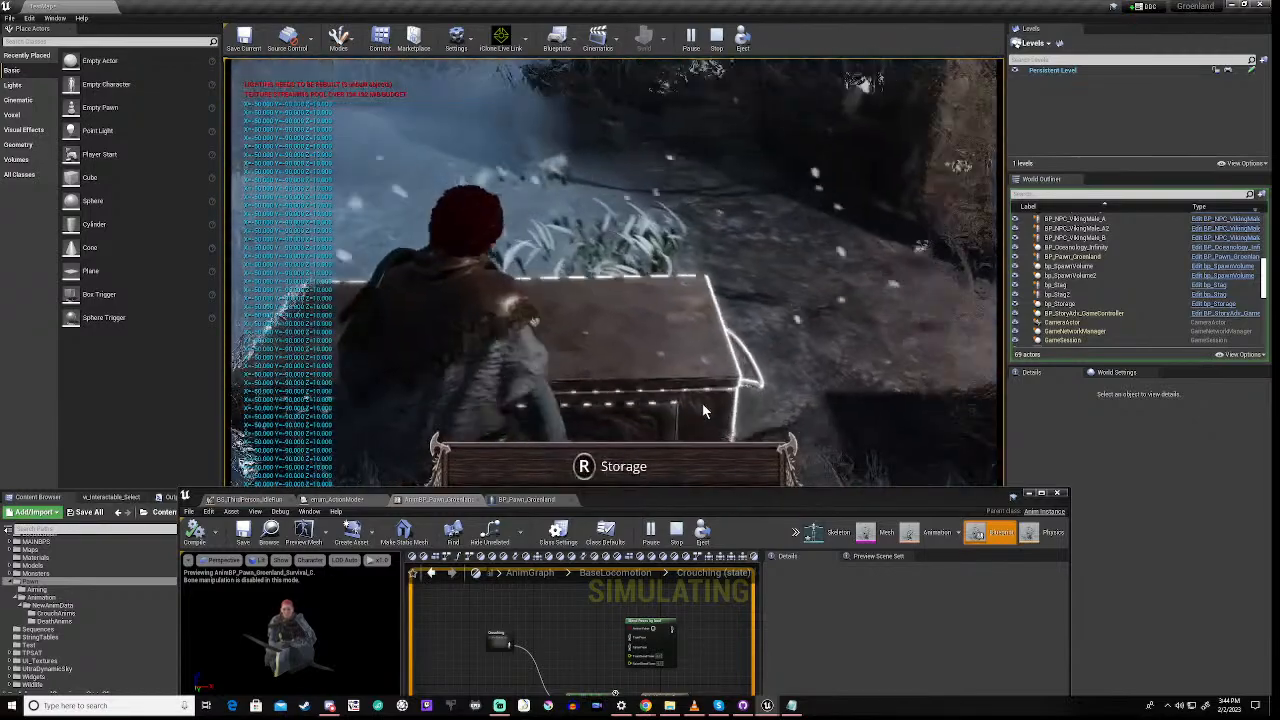
Open the storage crate, transfer the round flat items from the inventory into the storage container and close it
{"action": "key", "text": "r"}
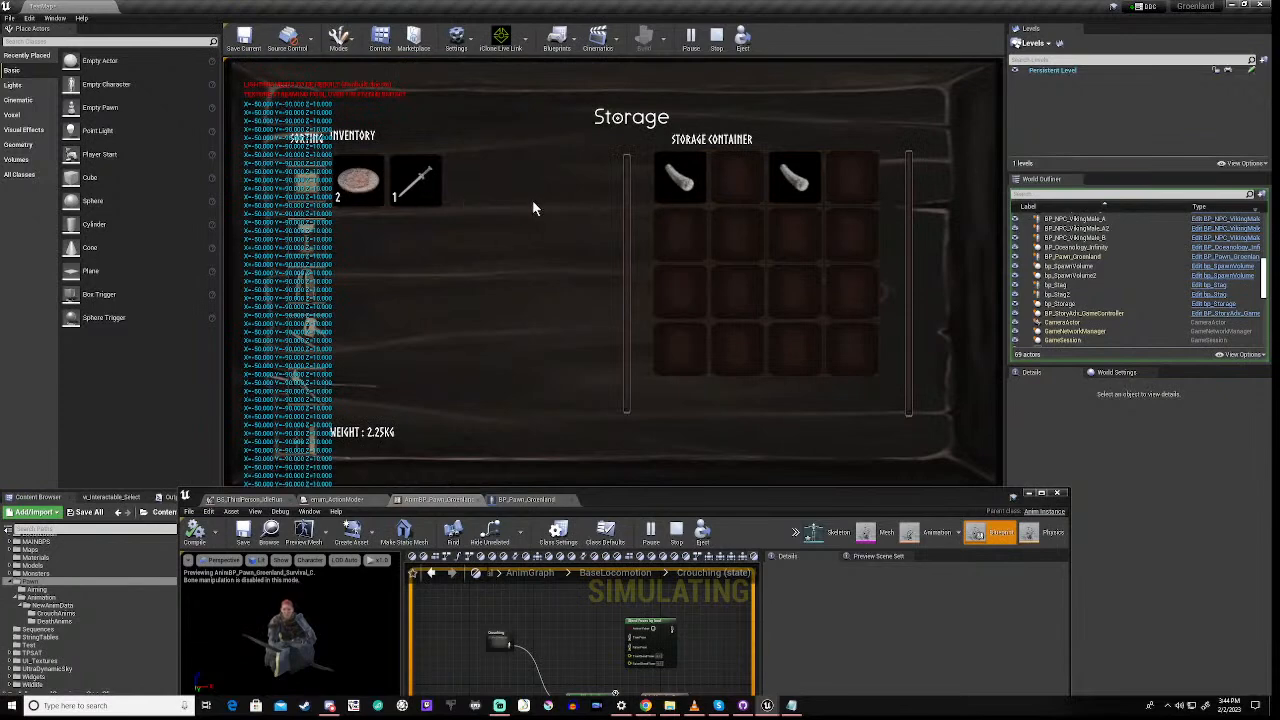
{"action": "left_click_drag", "start_coordinate": [355, 195], "coordinate": [740, 185]}
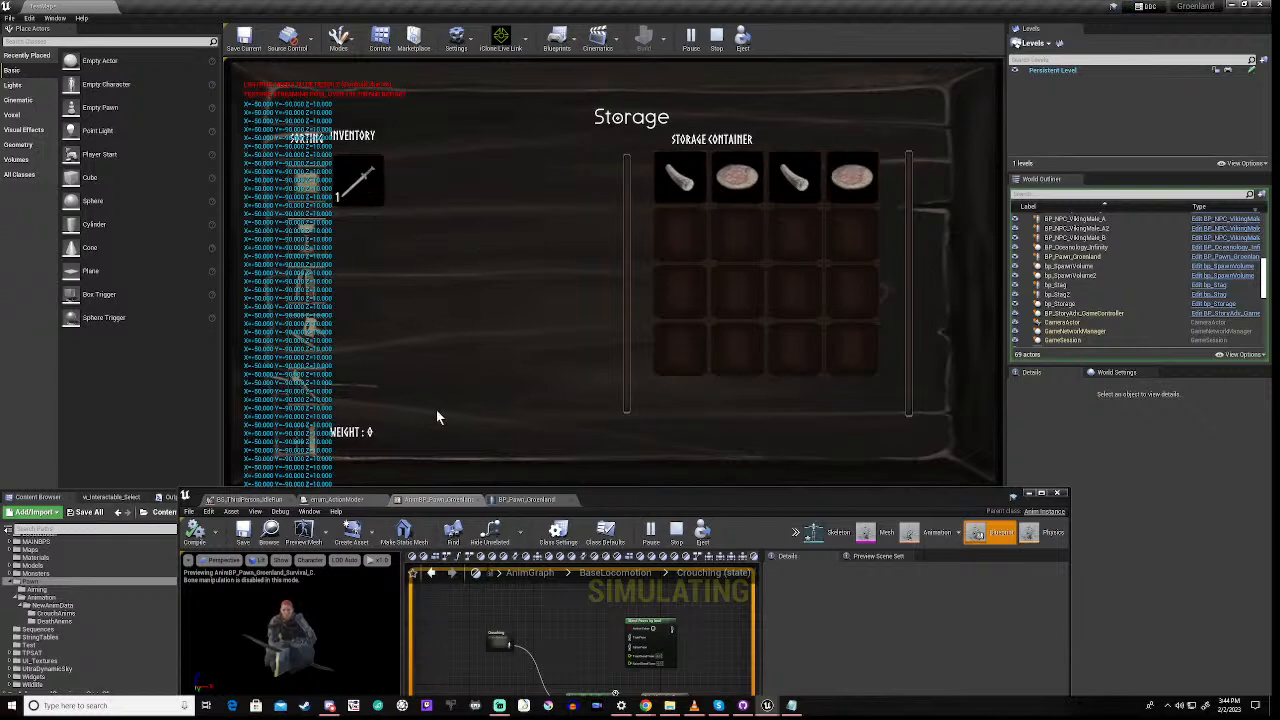
{"action": "key", "text": "r"}
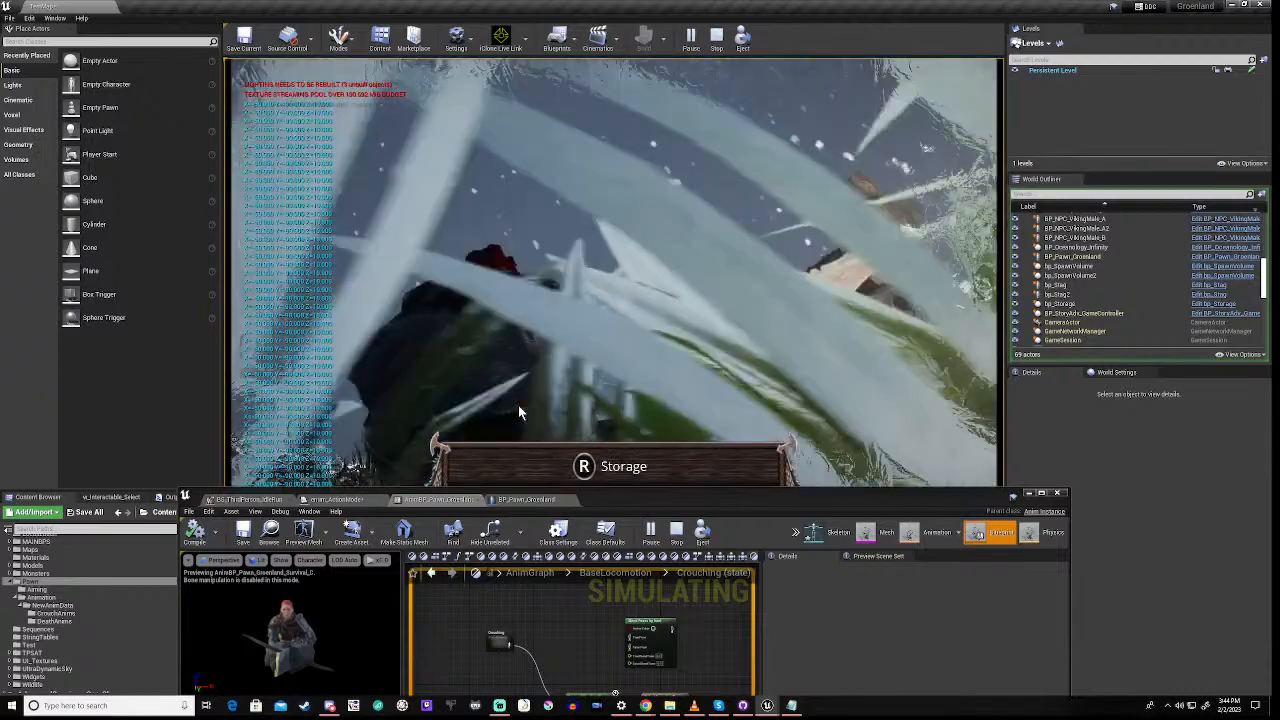
Walk through the snow to the wooden ladder, test climbing it, return to the grass and stop the play session
{"action": "key", "text": "w"}
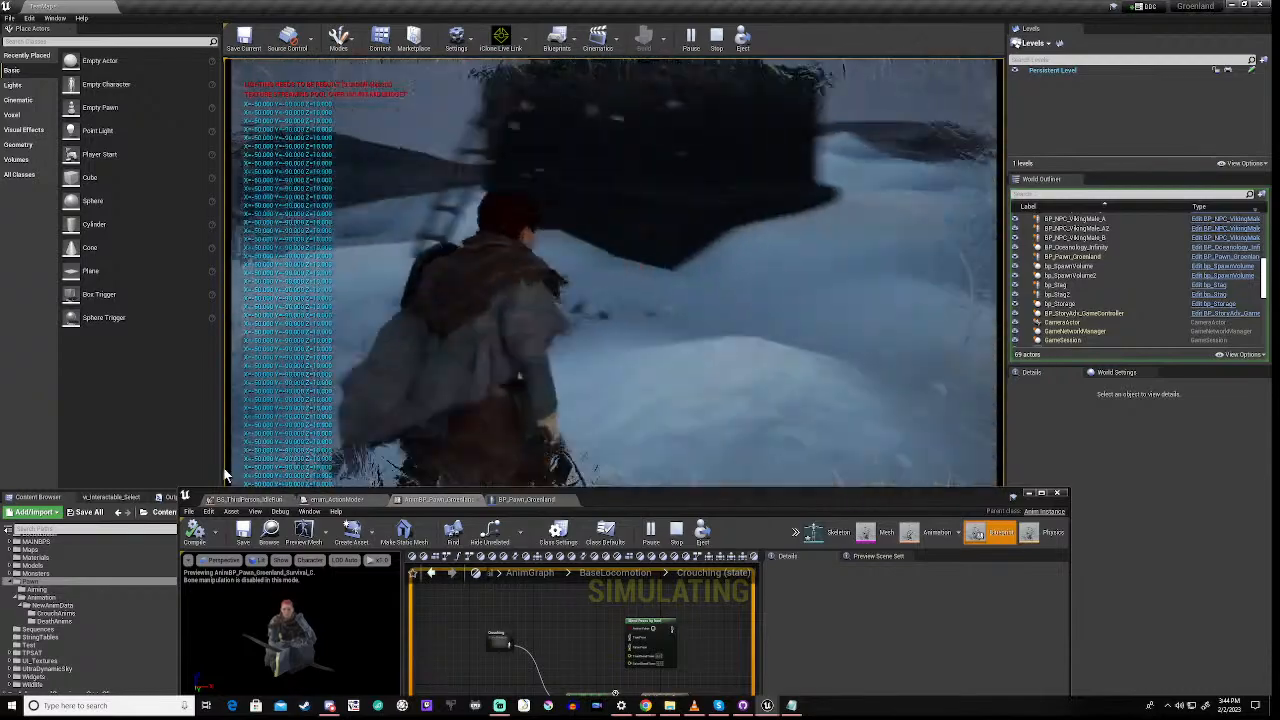
{"action": "key", "text": "w"}
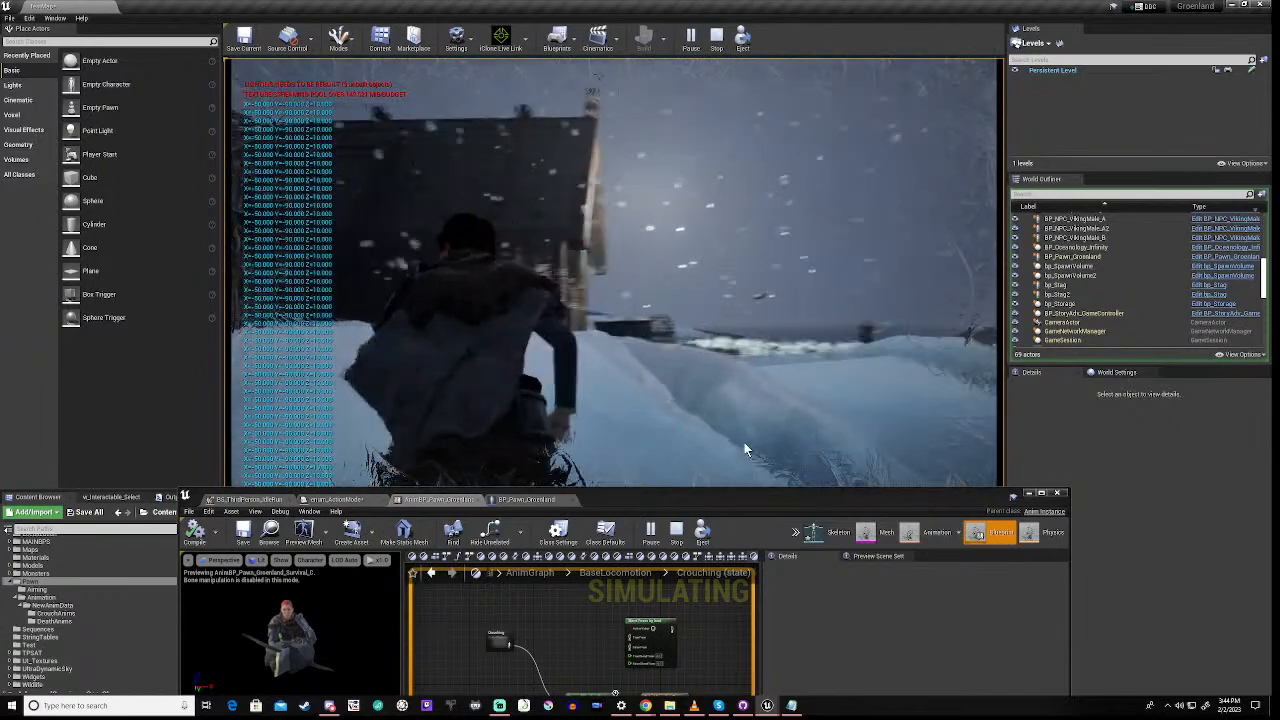
{"action": "key", "text": "w"}
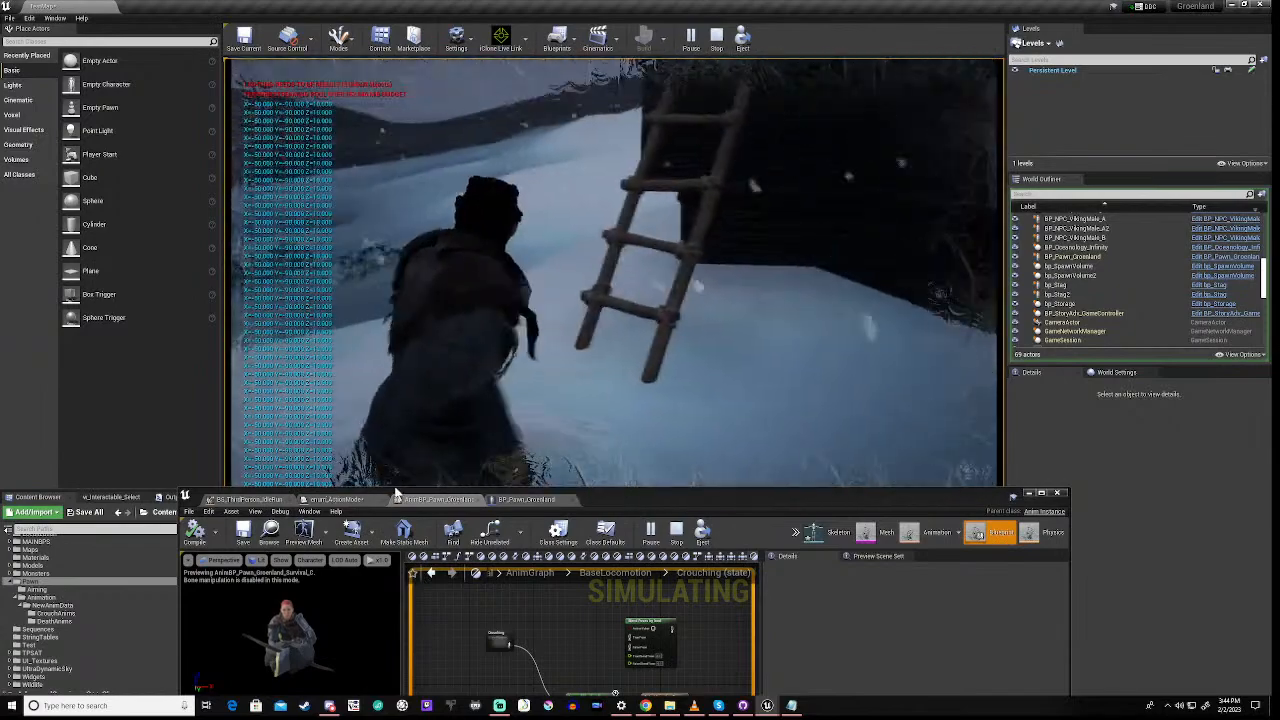
{"action": "key", "text": "c"}
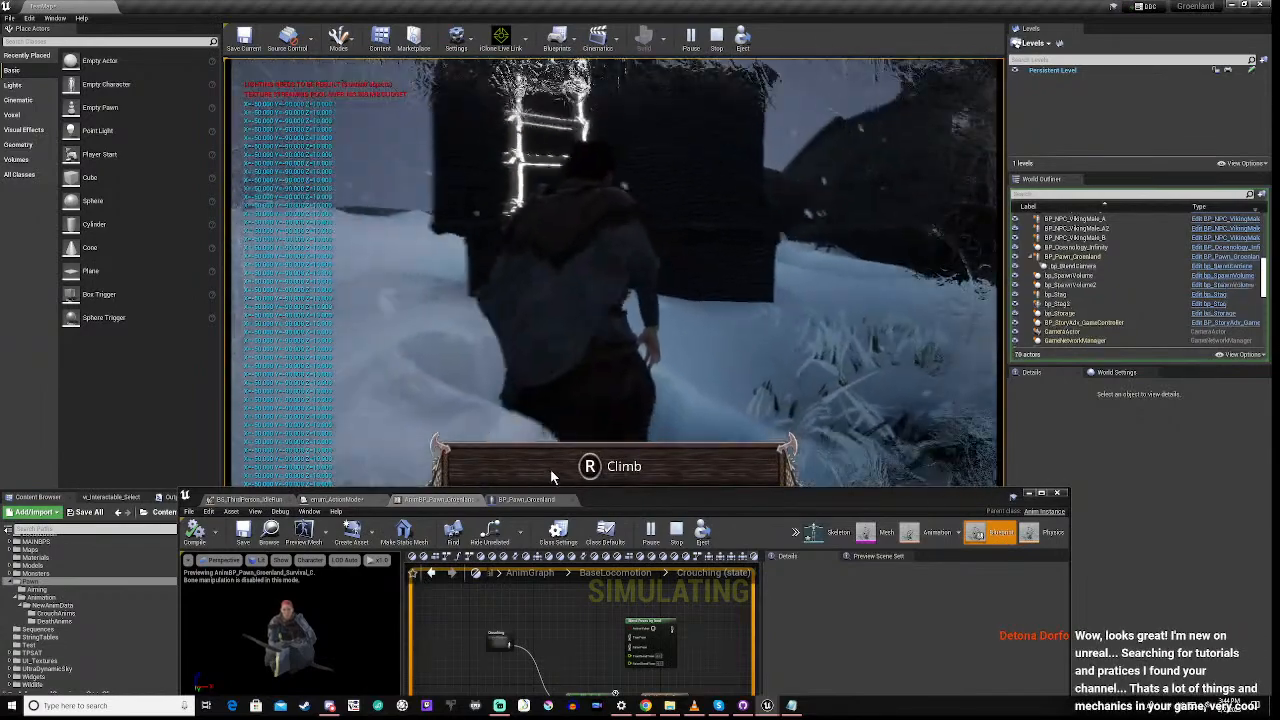
{"action": "key", "text": "r"}
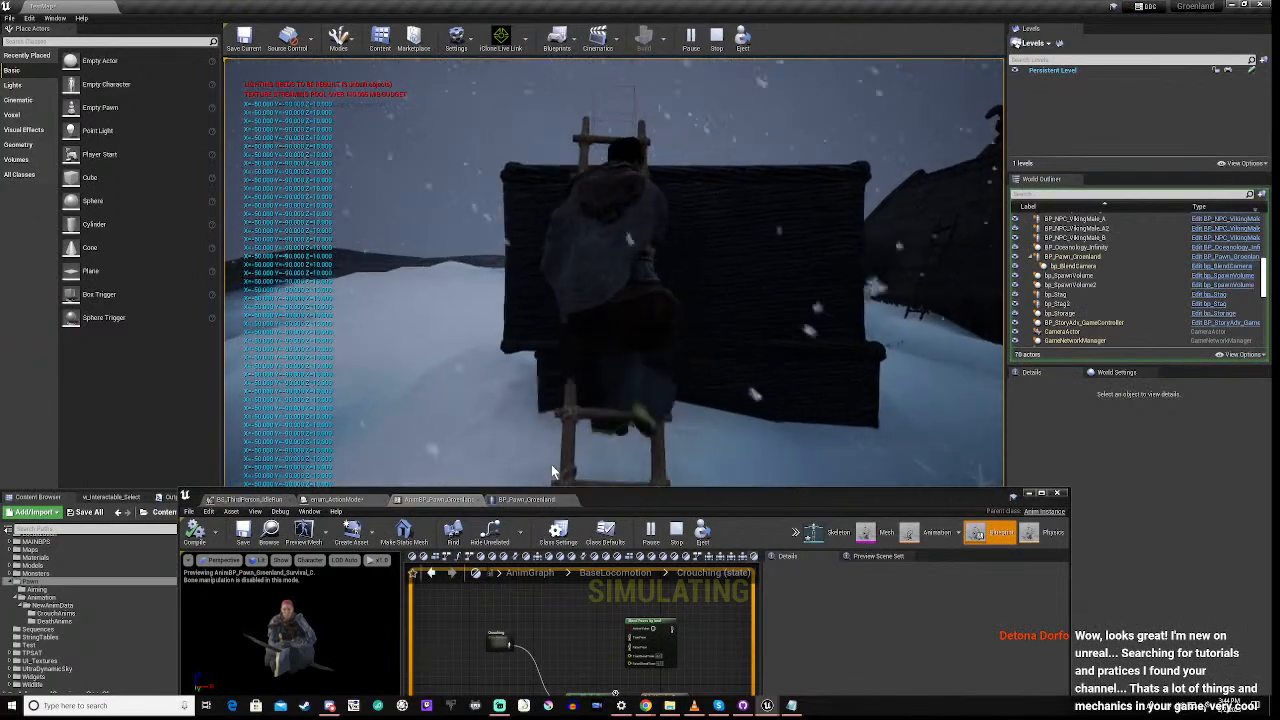
{"action": "key", "text": "w"}
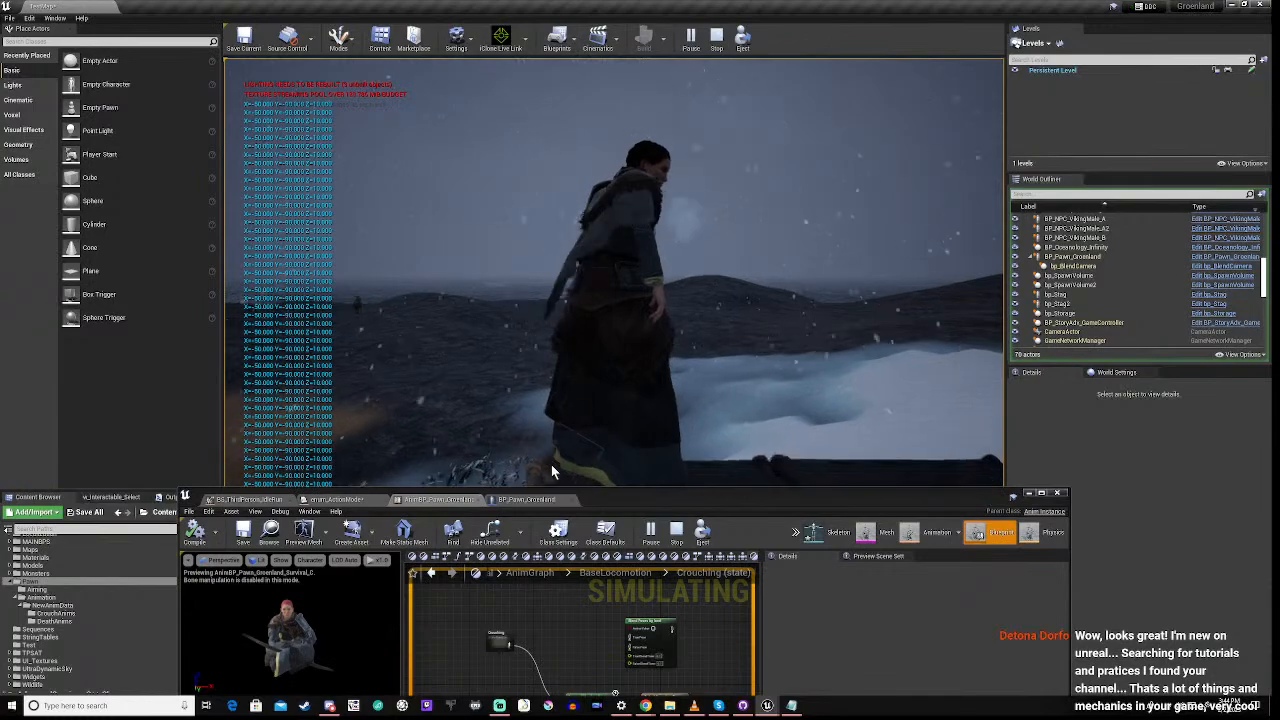
{"action": "key", "text": "w"}
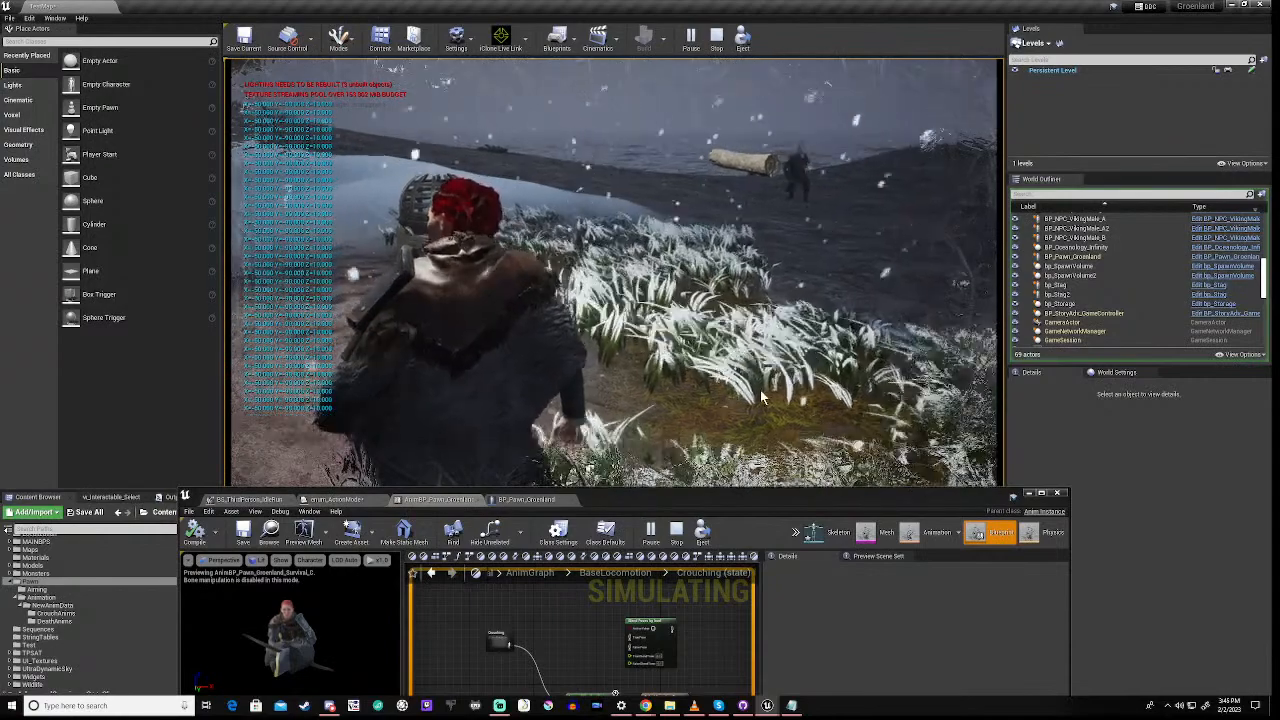
{"action": "key", "text": "Escape"}
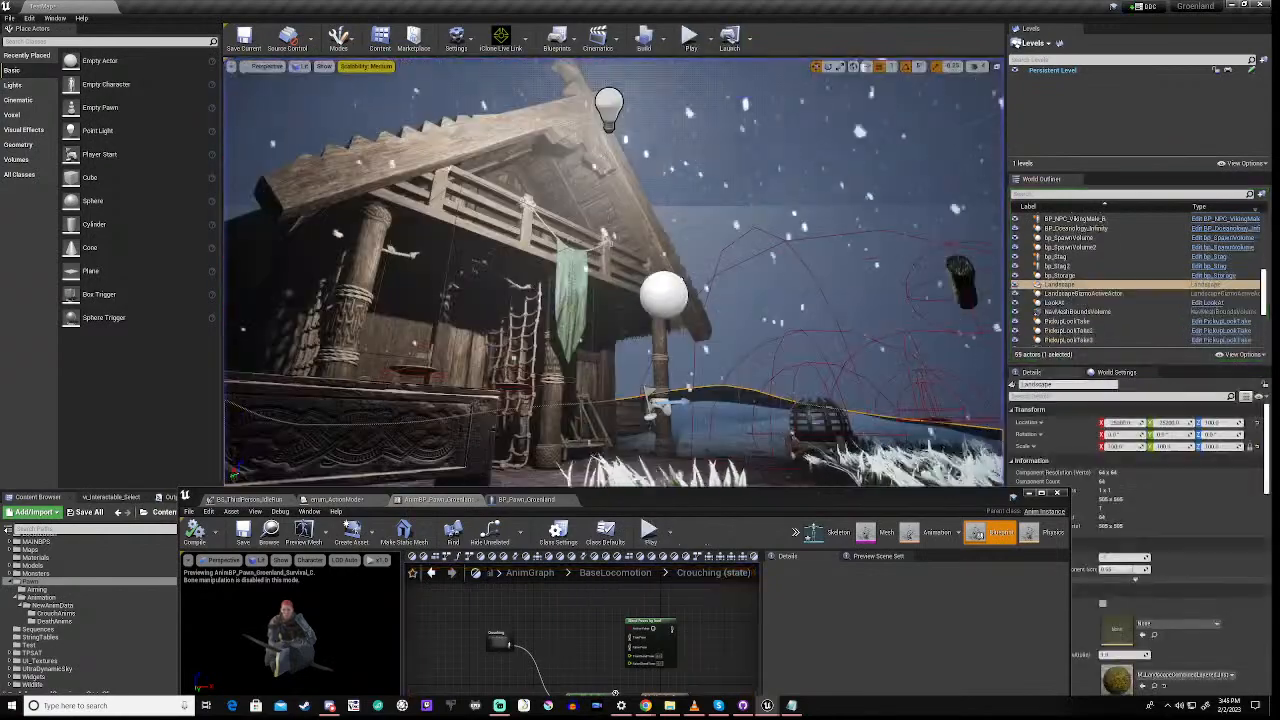
Move the animation blueprint window up over the viewport so the Crouching state graph is fully visible
{"action": "left_click_drag", "start_coordinate": [648, 503], "coordinate": [700, 300]}
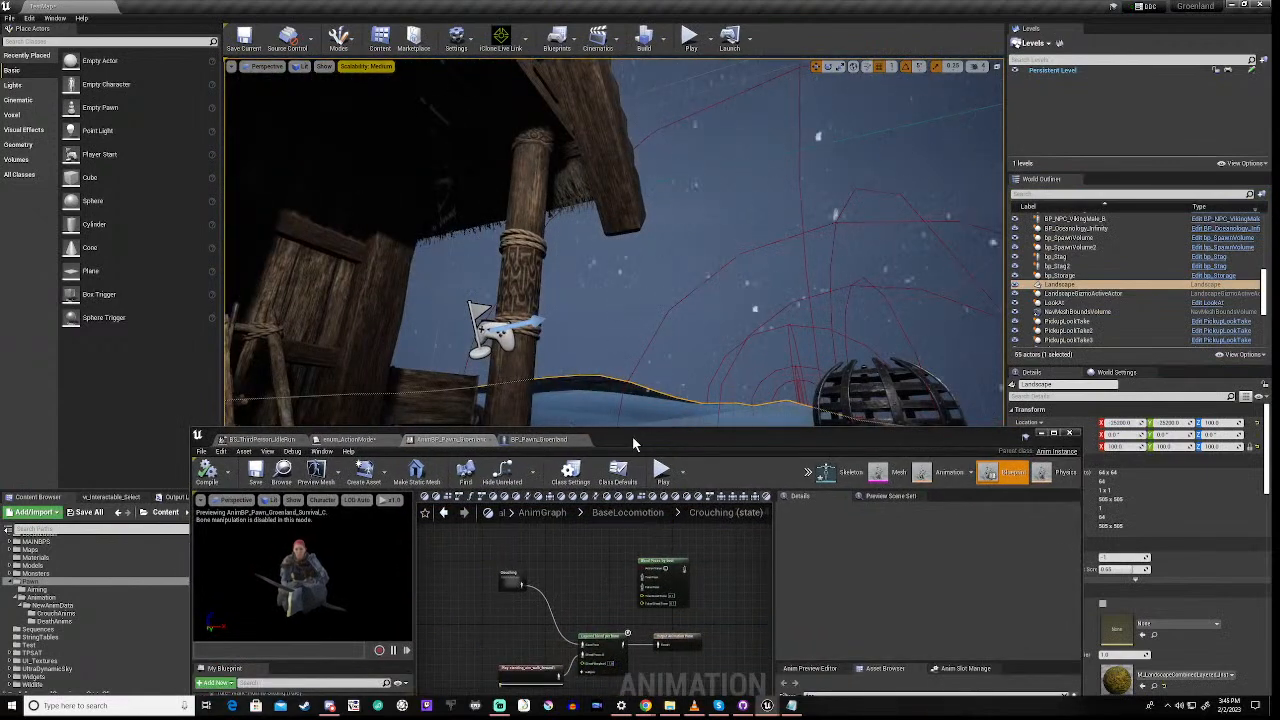
{"action": "left_click_drag", "start_coordinate": [633, 437], "coordinate": [662, 236]}
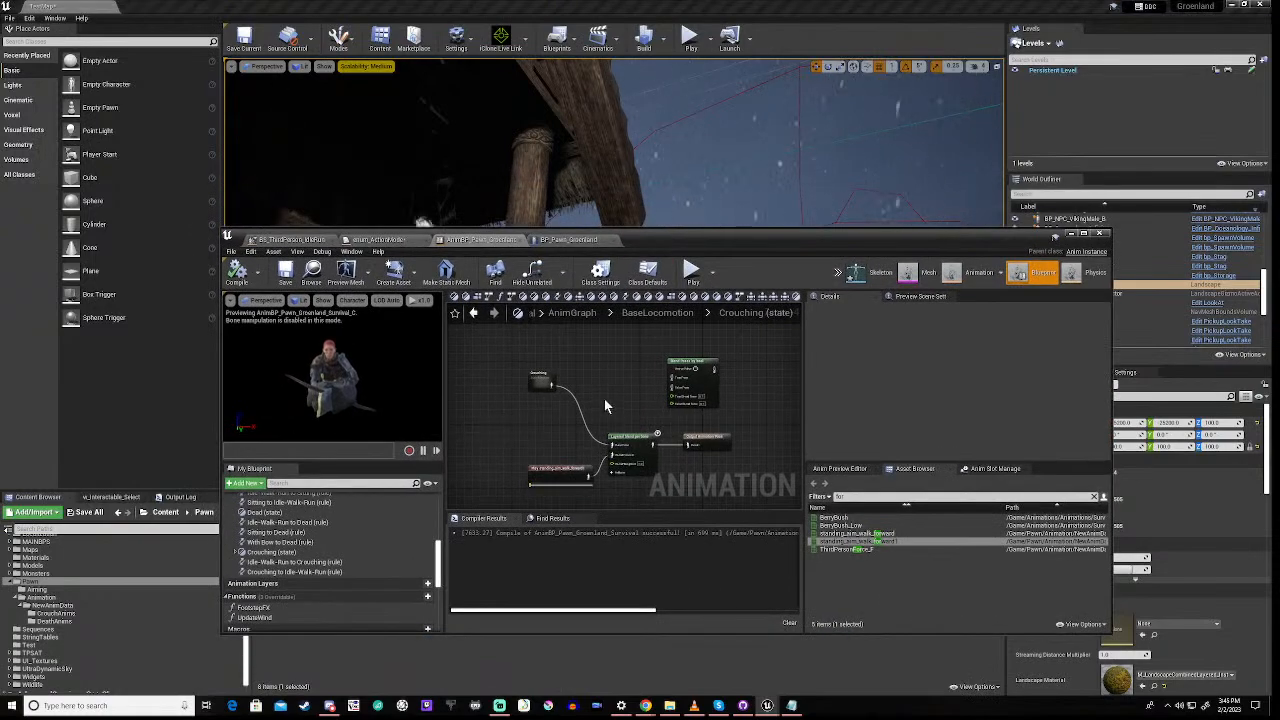
{"action": "scroll", "coordinate": [604, 398], "scroll_direction": "up", "scroll_amount": 3}
{"action": "scroll", "coordinate": [604, 398], "scroll_direction": "down", "scroll_amount": 4}
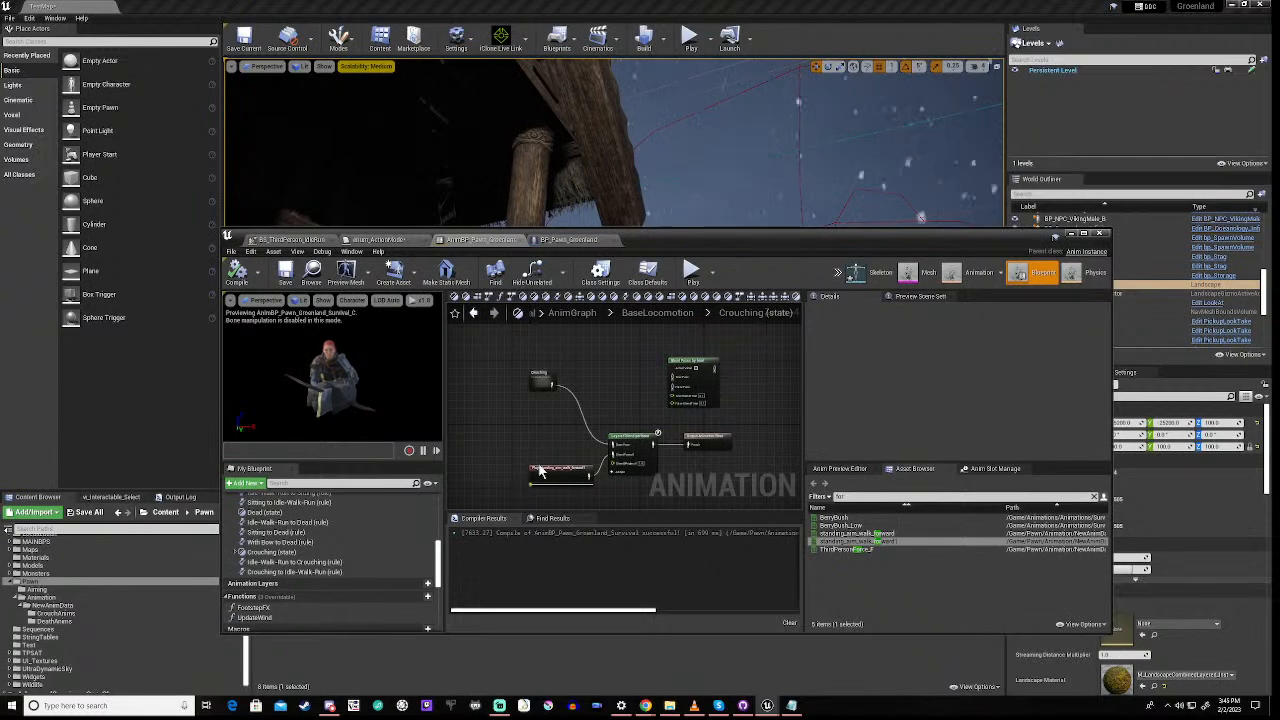
{"action": "scroll", "coordinate": [672, 378], "scroll_direction": "up", "scroll_amount": 3}
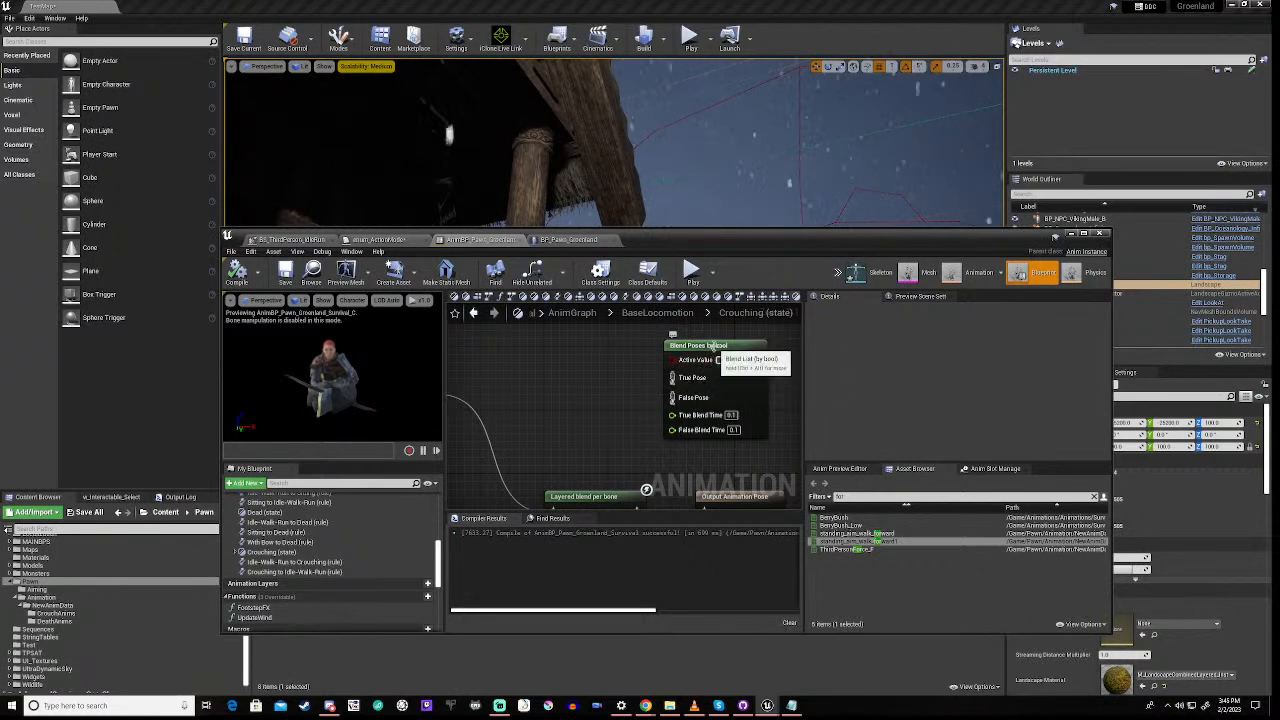
Reposition the unconnected Blend Poses by bool node above the Output Animation Pose node and clear the selection
{"action": "right_click_drag", "start_coordinate": [598, 430], "coordinate": [638, 455]}
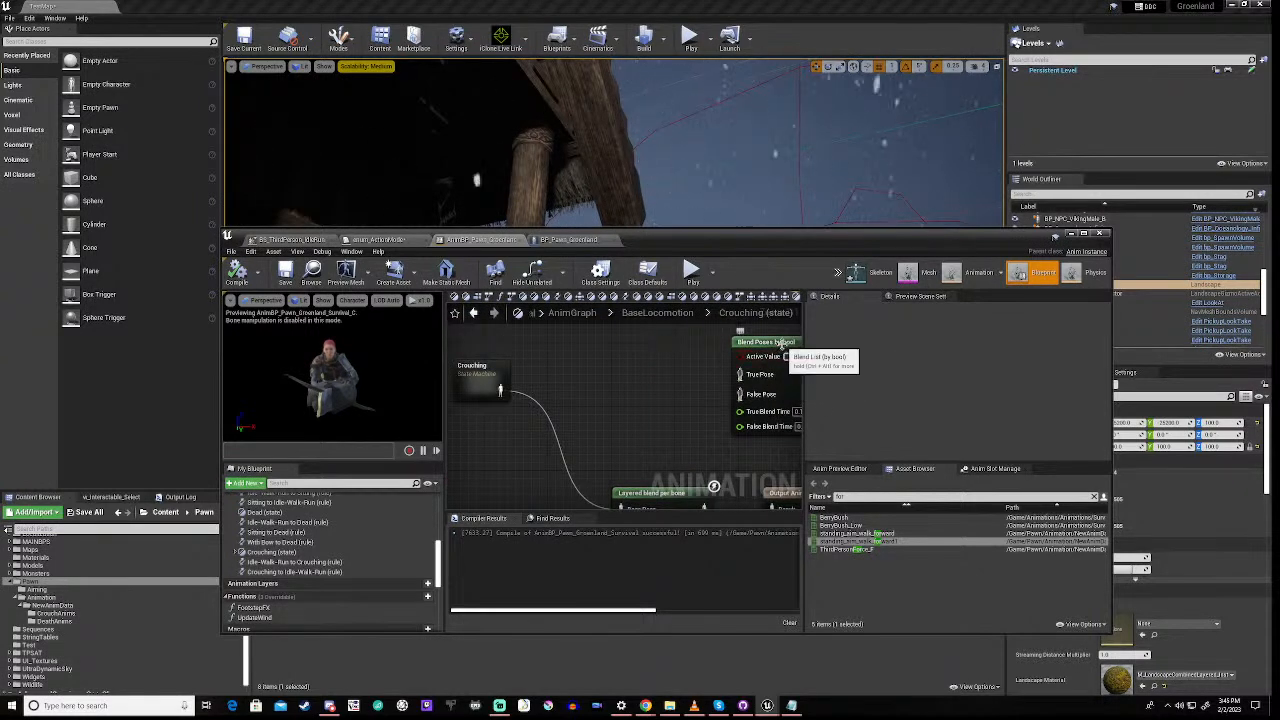
{"action": "left_click_drag", "start_coordinate": [789, 353], "coordinate": [636, 382]}
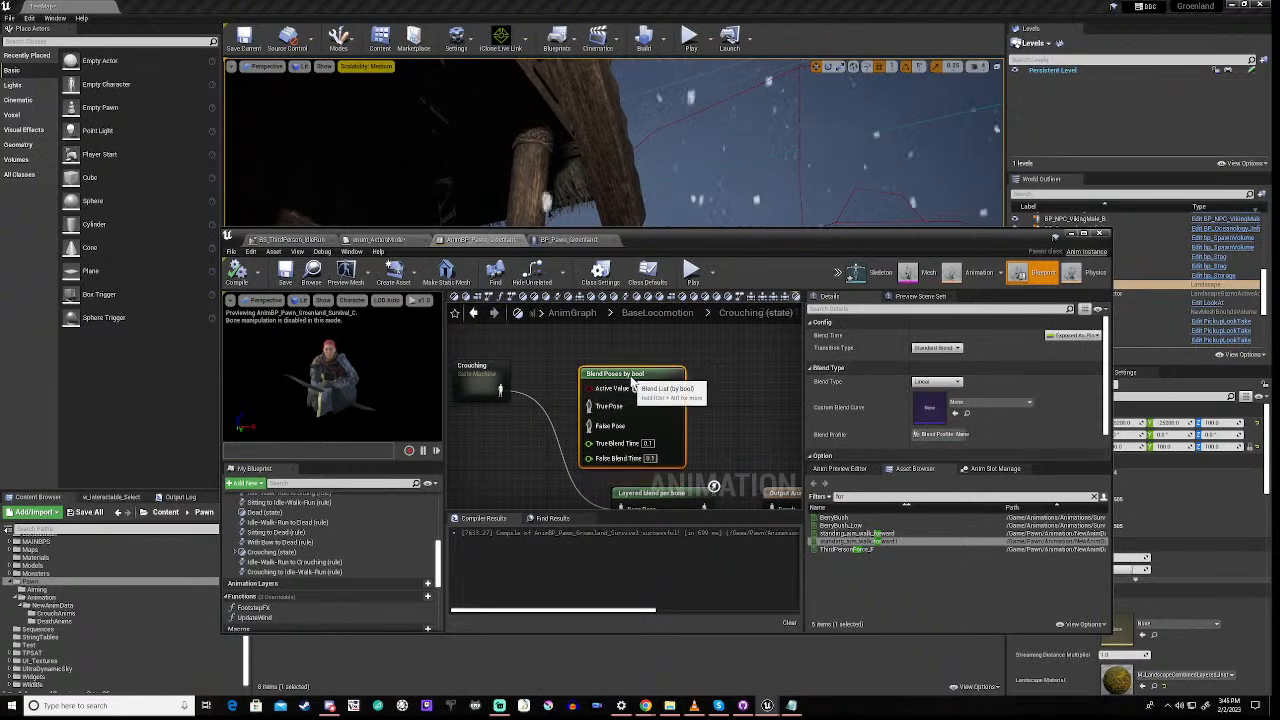
{"action": "right_click_drag", "start_coordinate": [509, 447], "coordinate": [533, 410]}
{"action": "scroll", "coordinate": [568, 365], "scroll_direction": "down", "scroll_amount": 2}
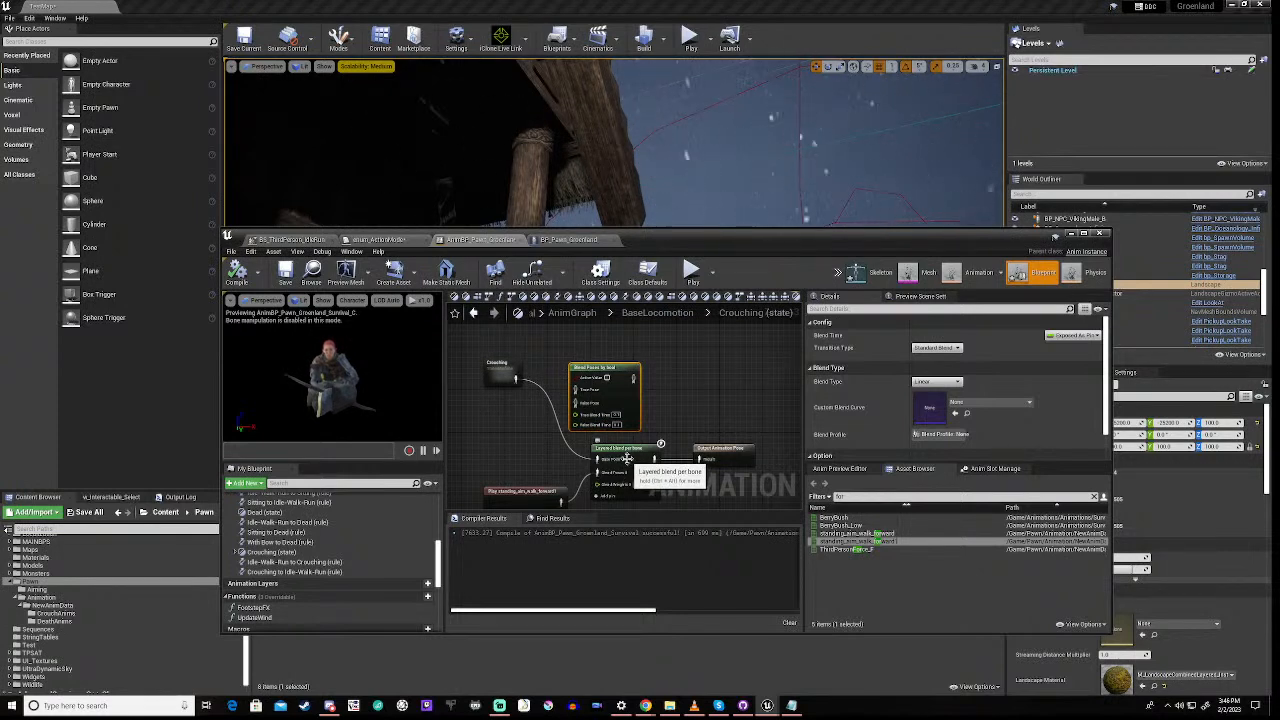
{"action": "right_click_drag", "start_coordinate": [538, 456], "coordinate": [546, 428]}
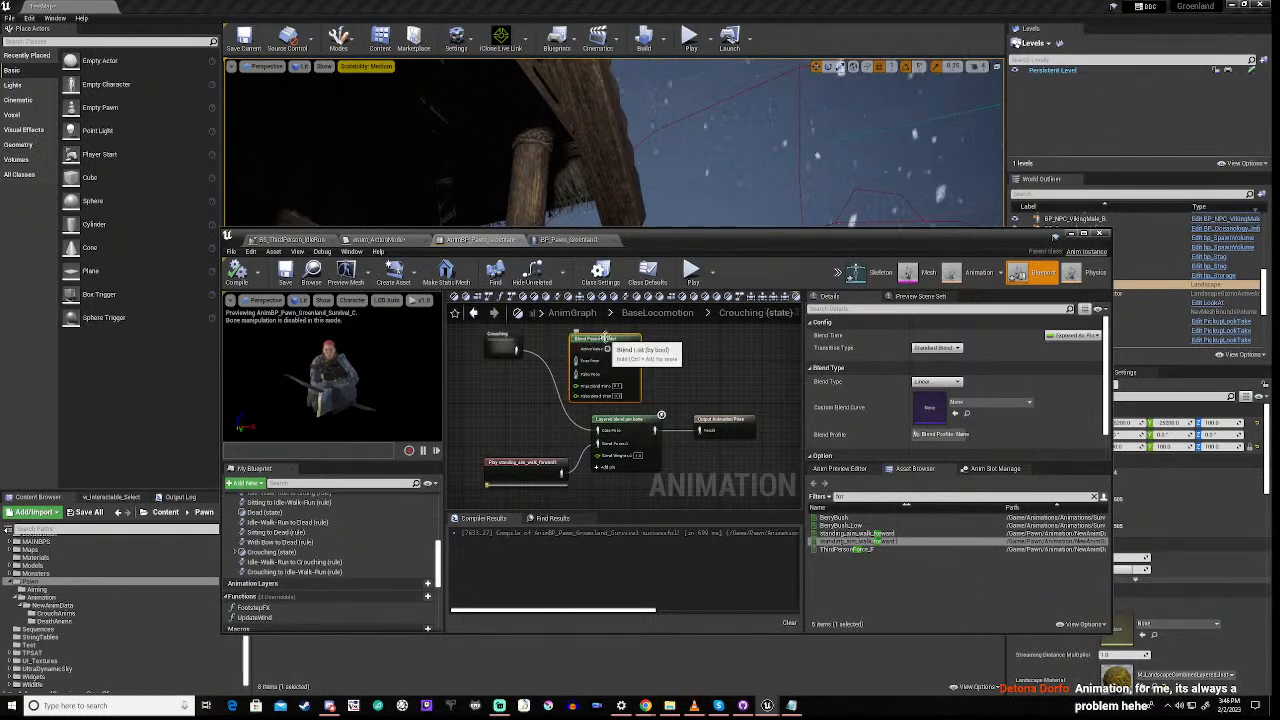
{"action": "left_click_drag", "start_coordinate": [660, 338], "coordinate": [730, 334]}
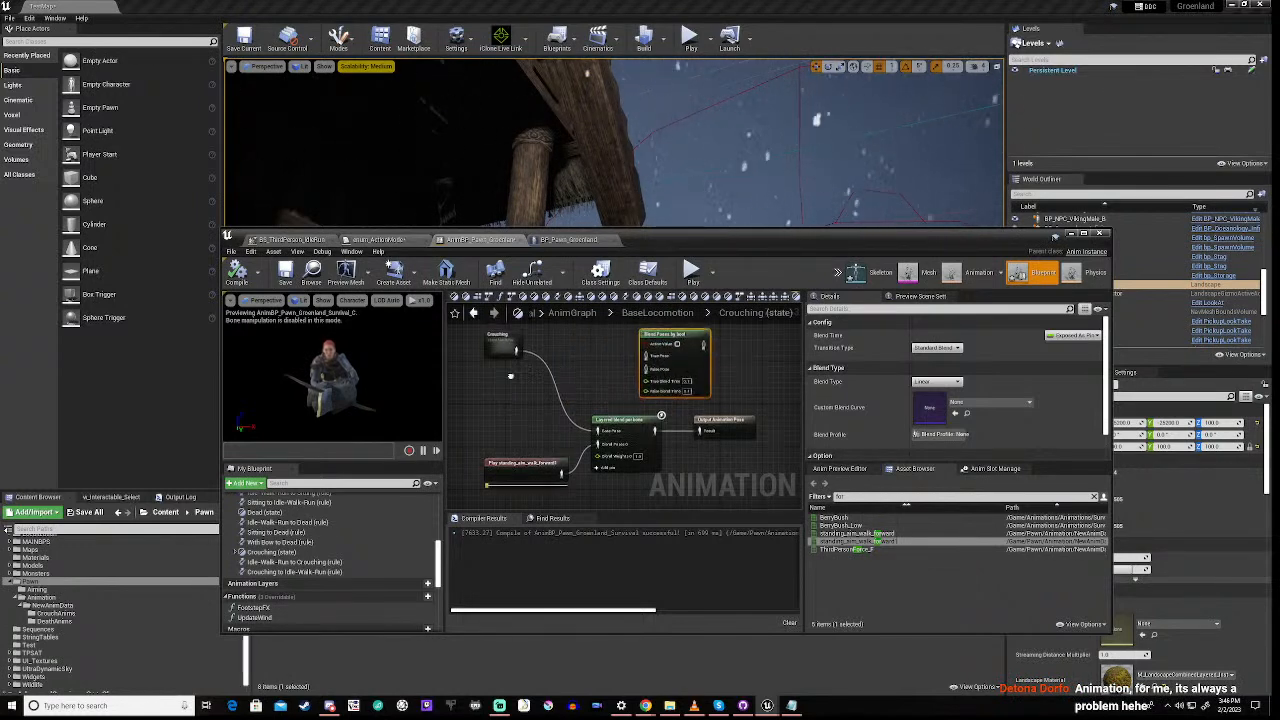
{"action": "right_click_drag", "start_coordinate": [503, 401], "coordinate": [533, 380]}
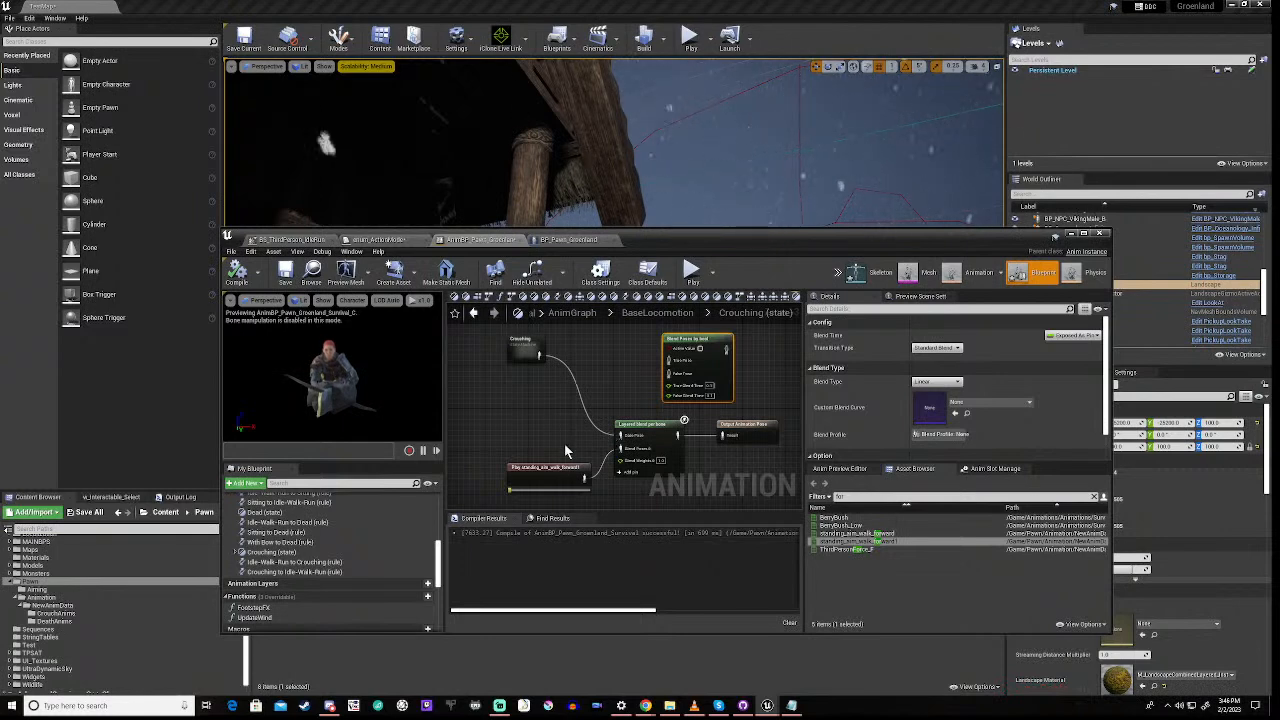
{"action": "right_click_drag", "start_coordinate": [564, 445], "coordinate": [559, 429]}
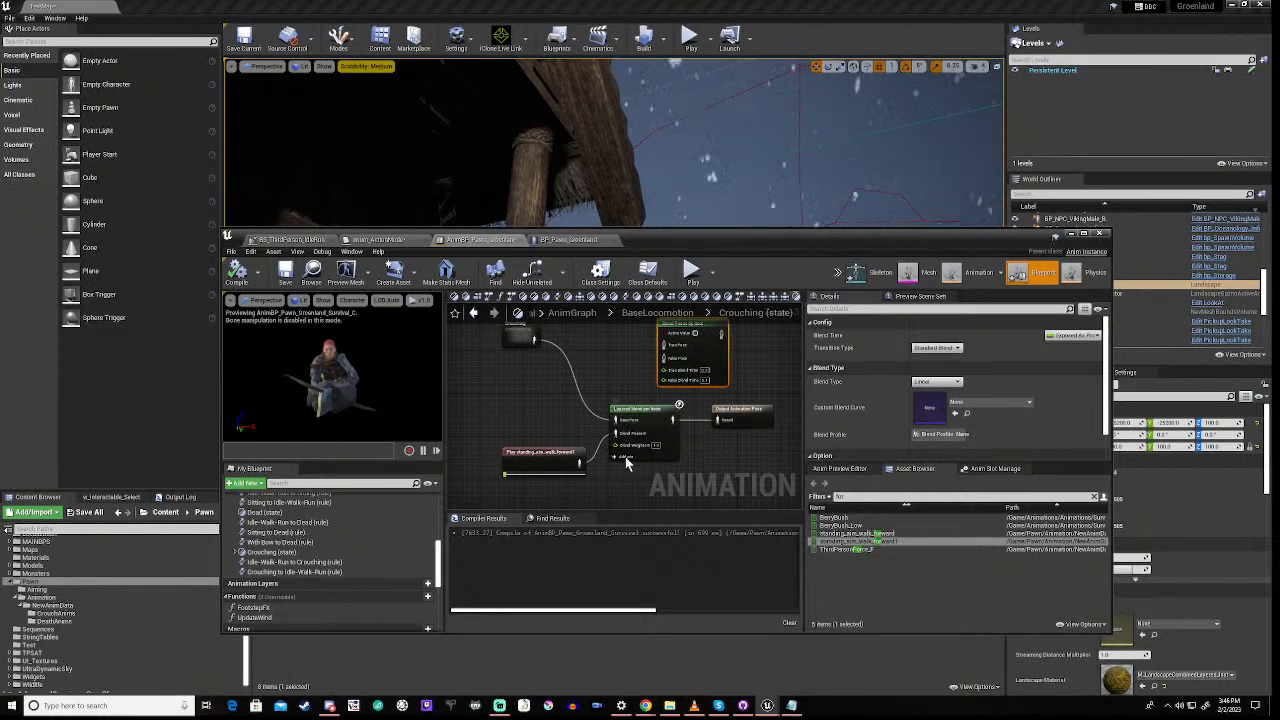
{"action": "scroll", "coordinate": [627, 462], "scroll_direction": "up", "scroll_amount": 2}
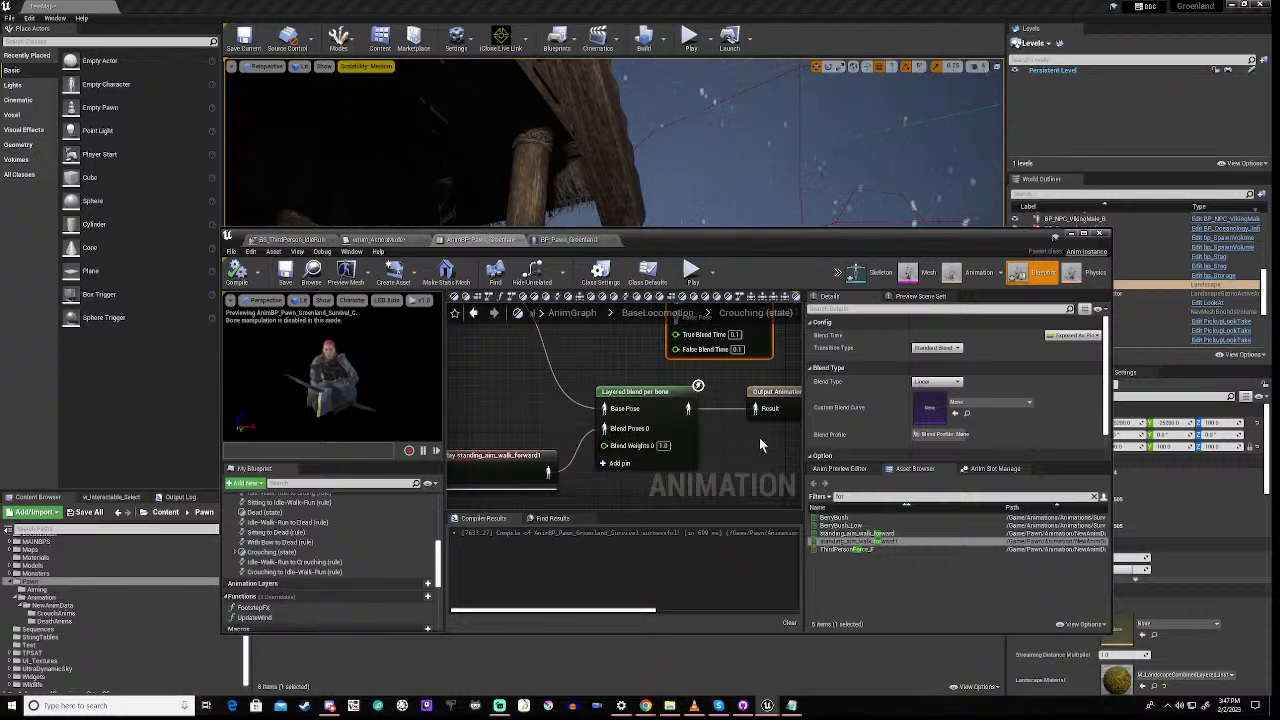
{"action": "left_click", "coordinate": [516, 395]}
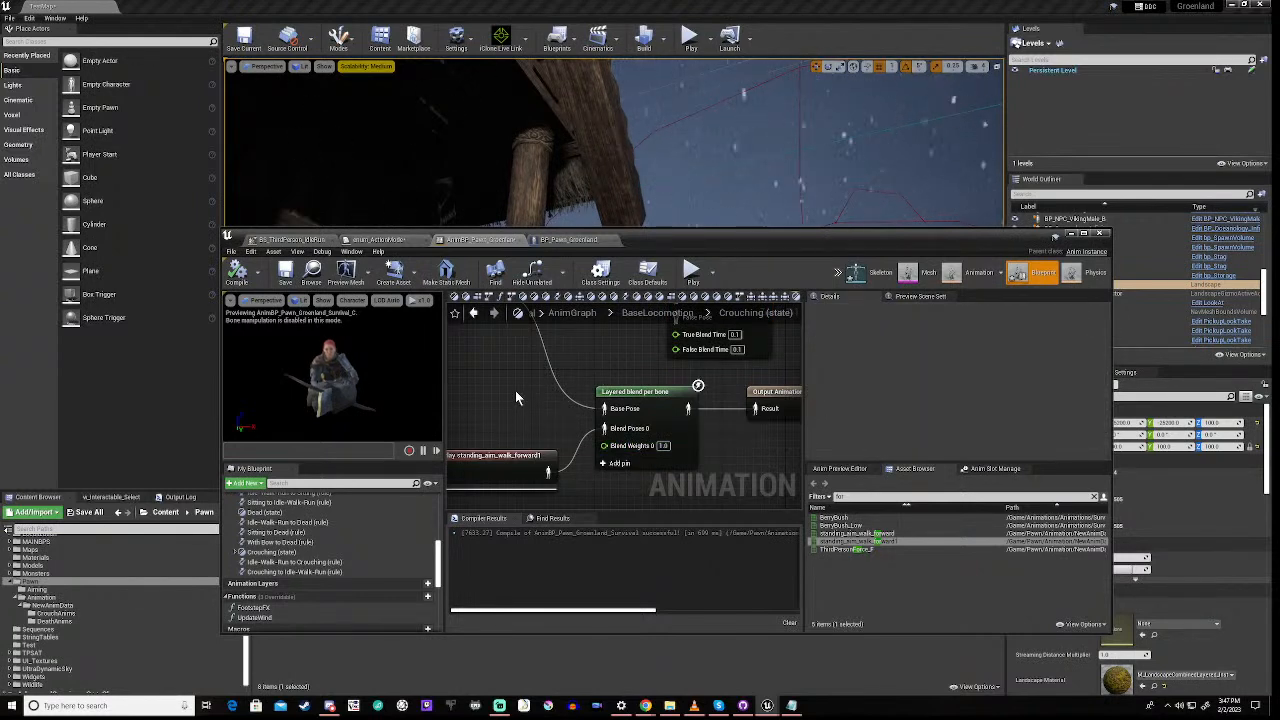